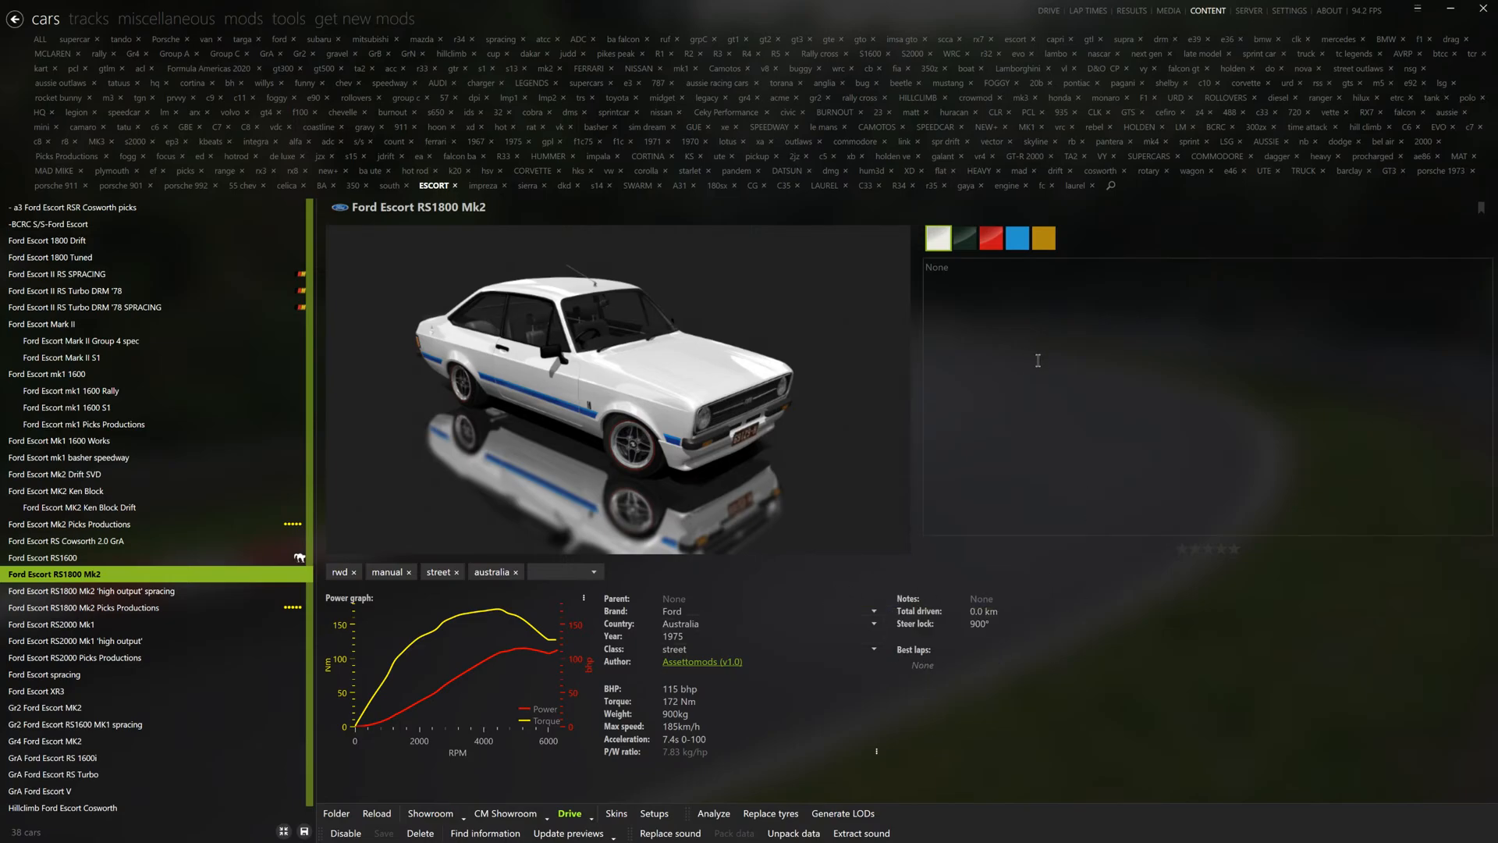
- Filter the cars by the engine category and open the Toyota 4AGE Turbo engine in the CM Showroom
click(1007, 185)
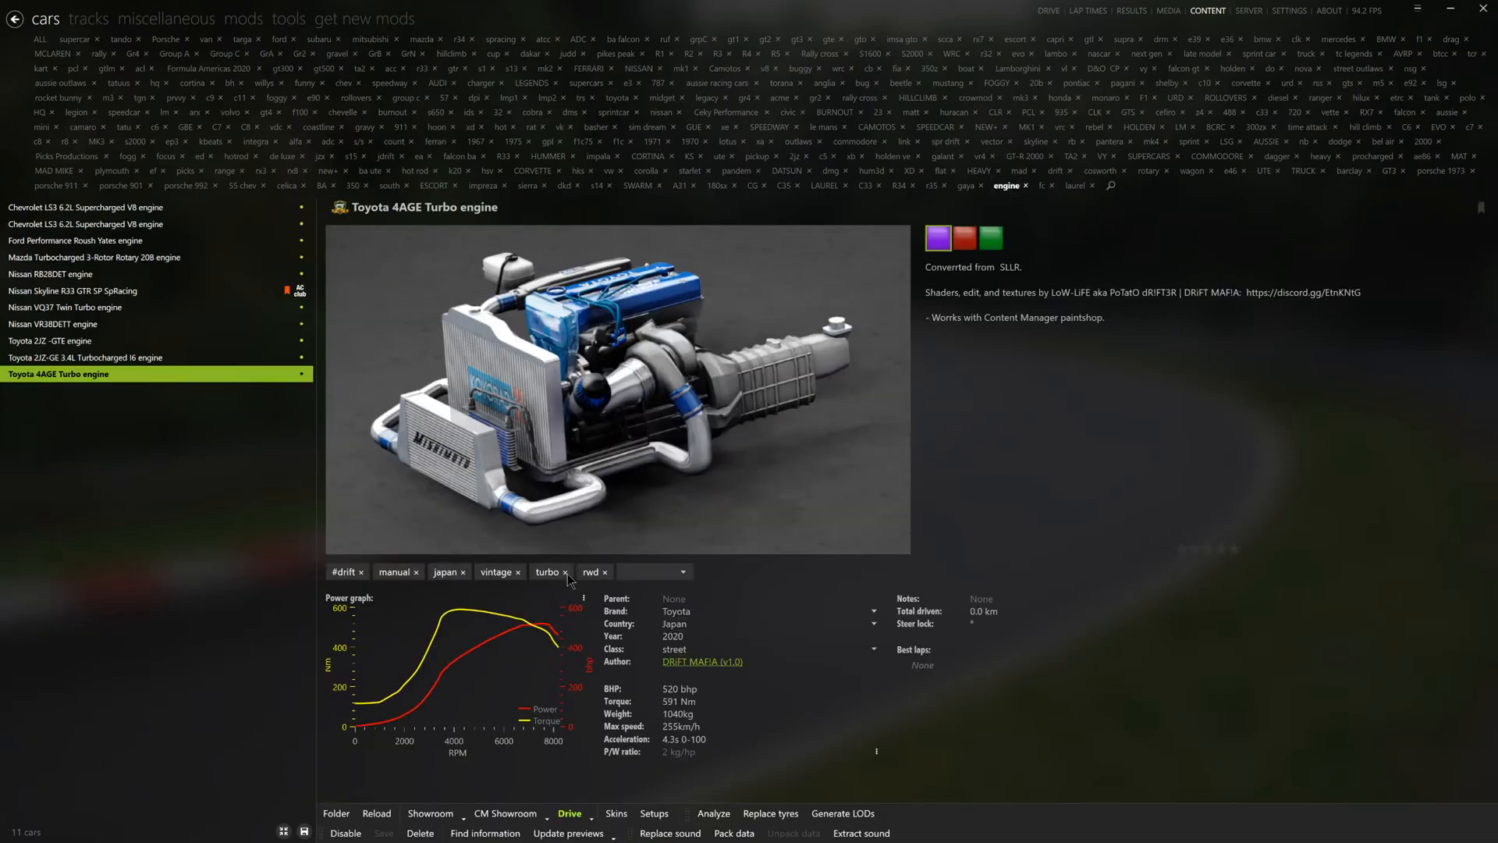
click(505, 813)
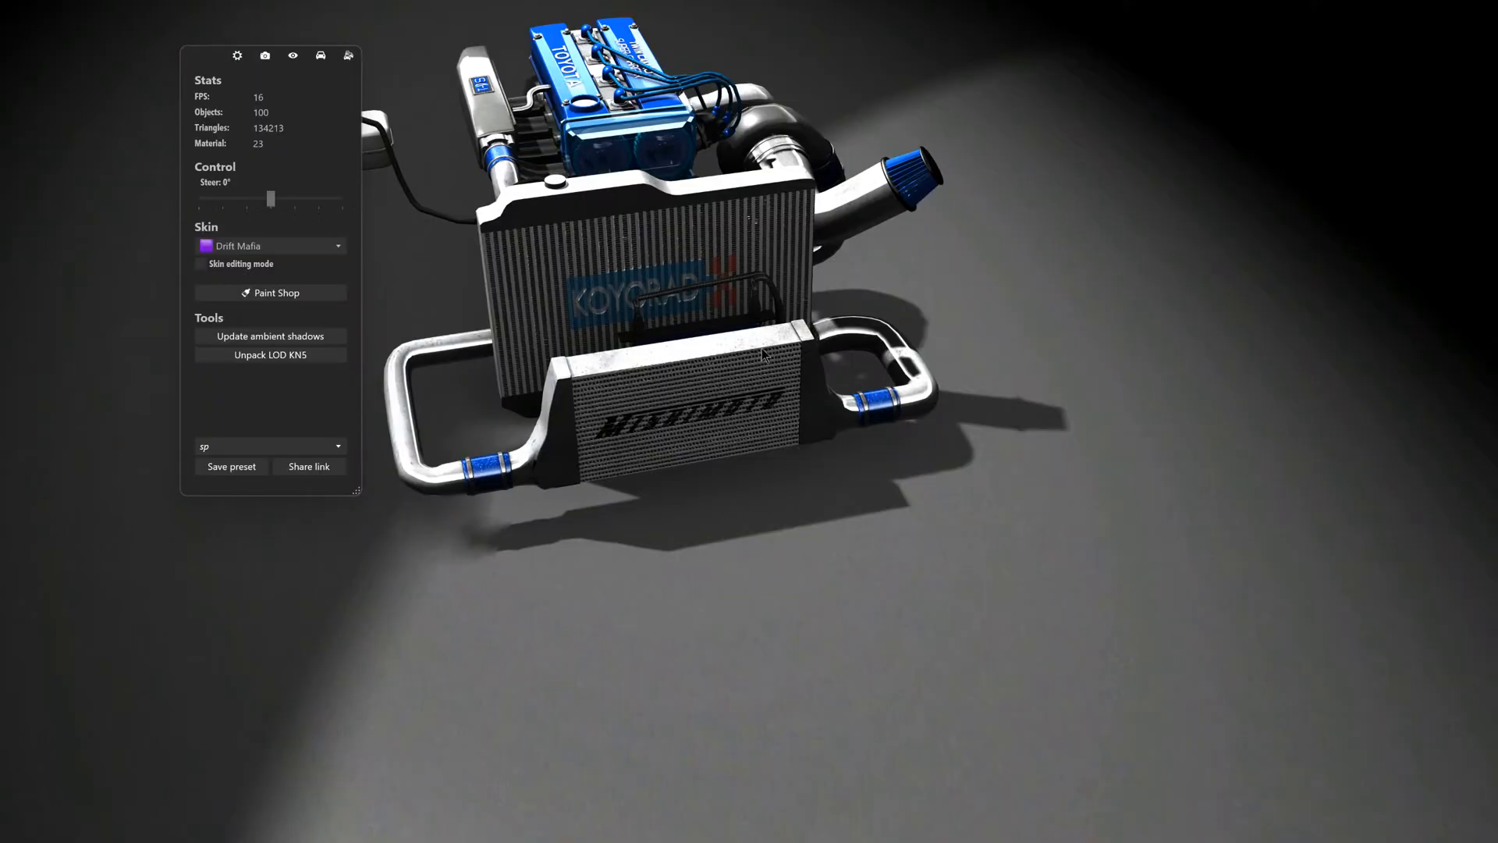
middle_drag(760, 348, 806, 497)
drag(759, 503, 955, 387)
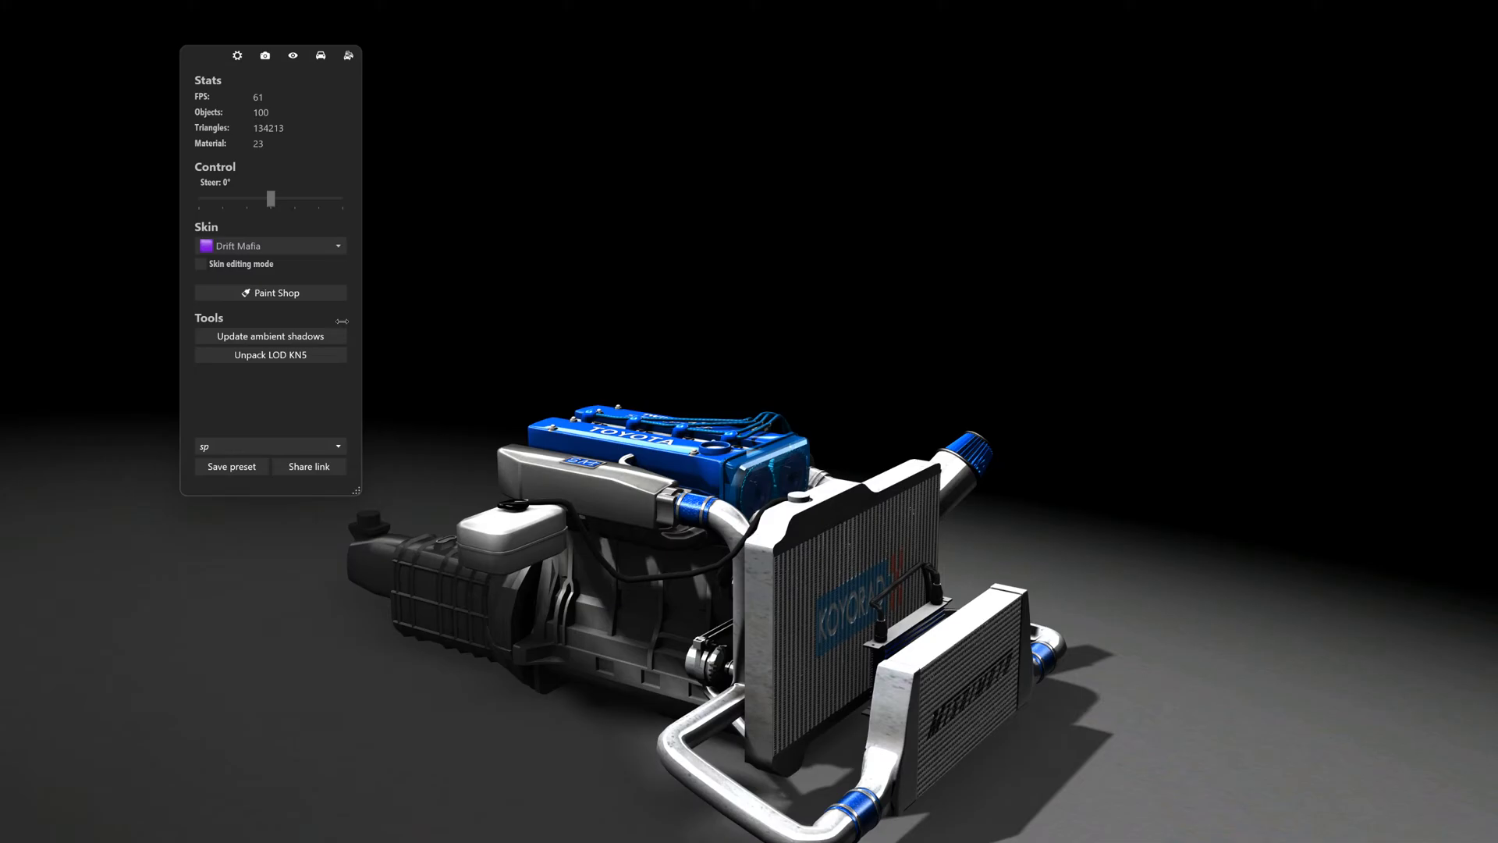
- Switch the engine model to the red Drift Mafia skin and examine it from all sides
click(273, 244)
click(248, 273)
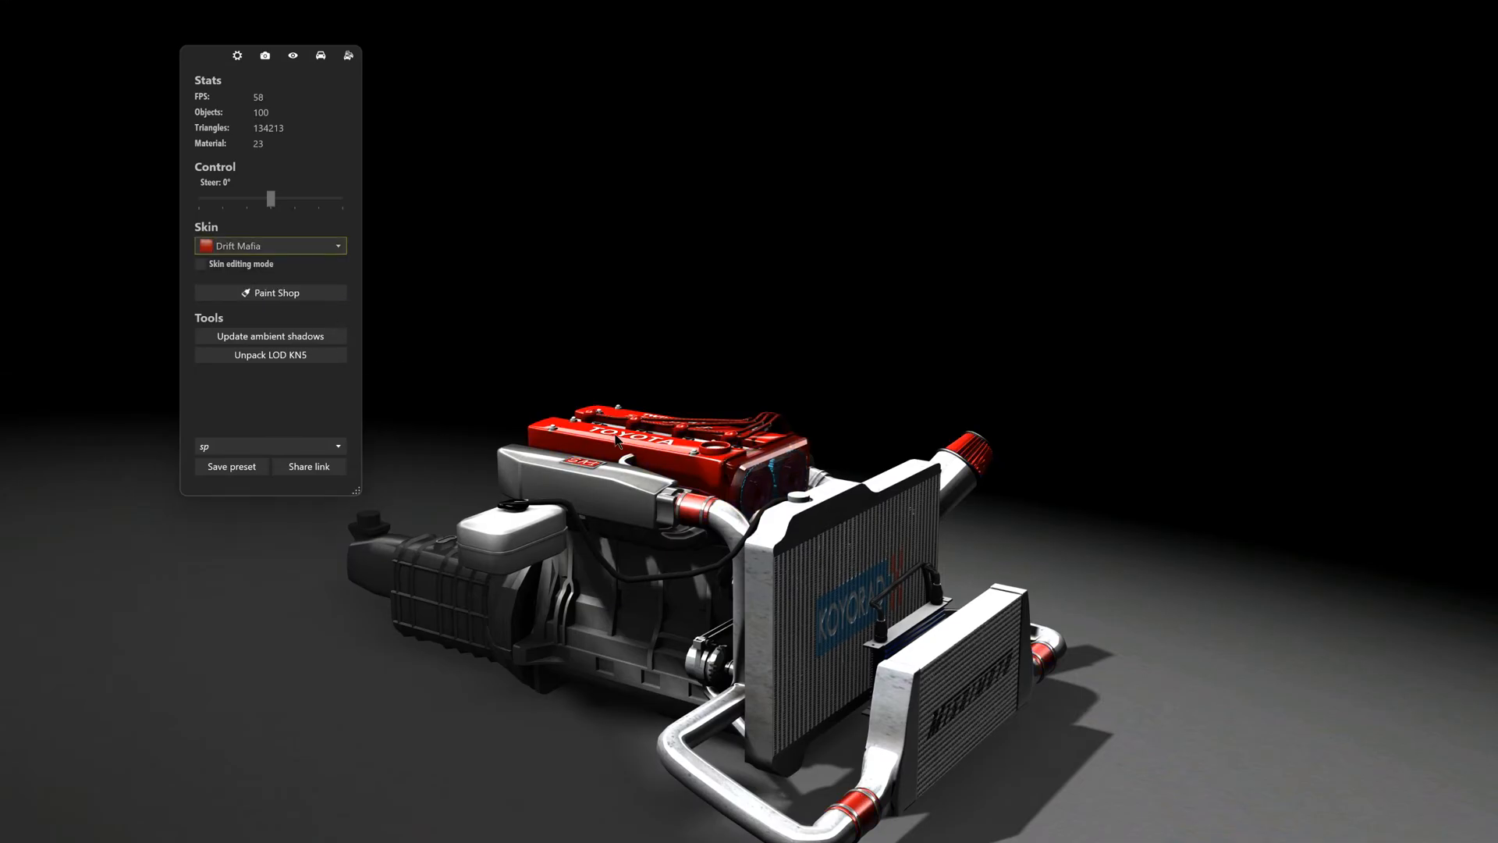
drag(615, 441, 859, 480)
middle_drag(641, 635, 724, 494)
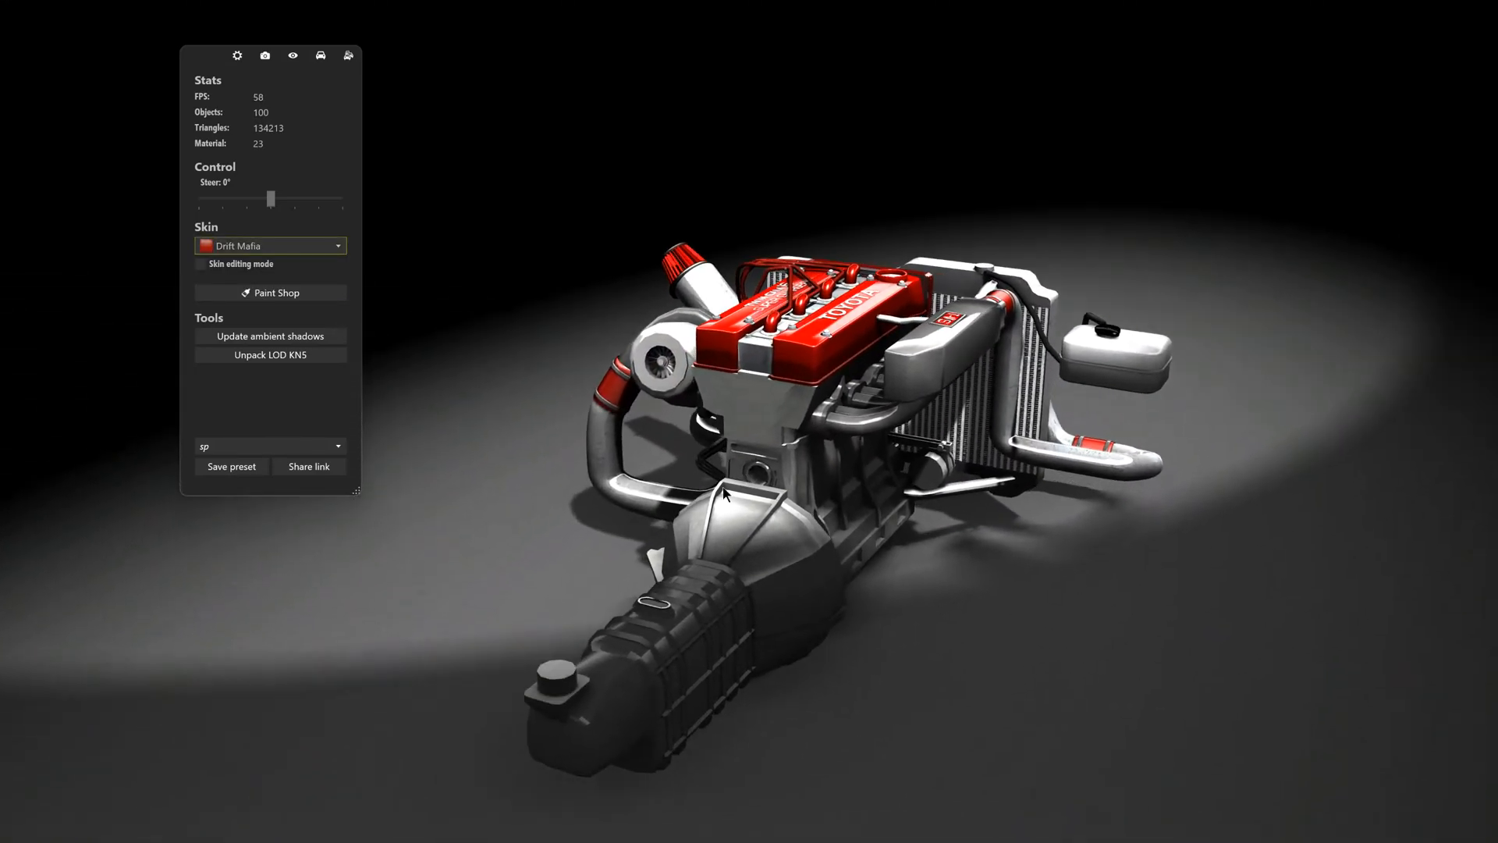
drag(648, 476, 1004, 472)
middle_drag(781, 308, 694, 511)
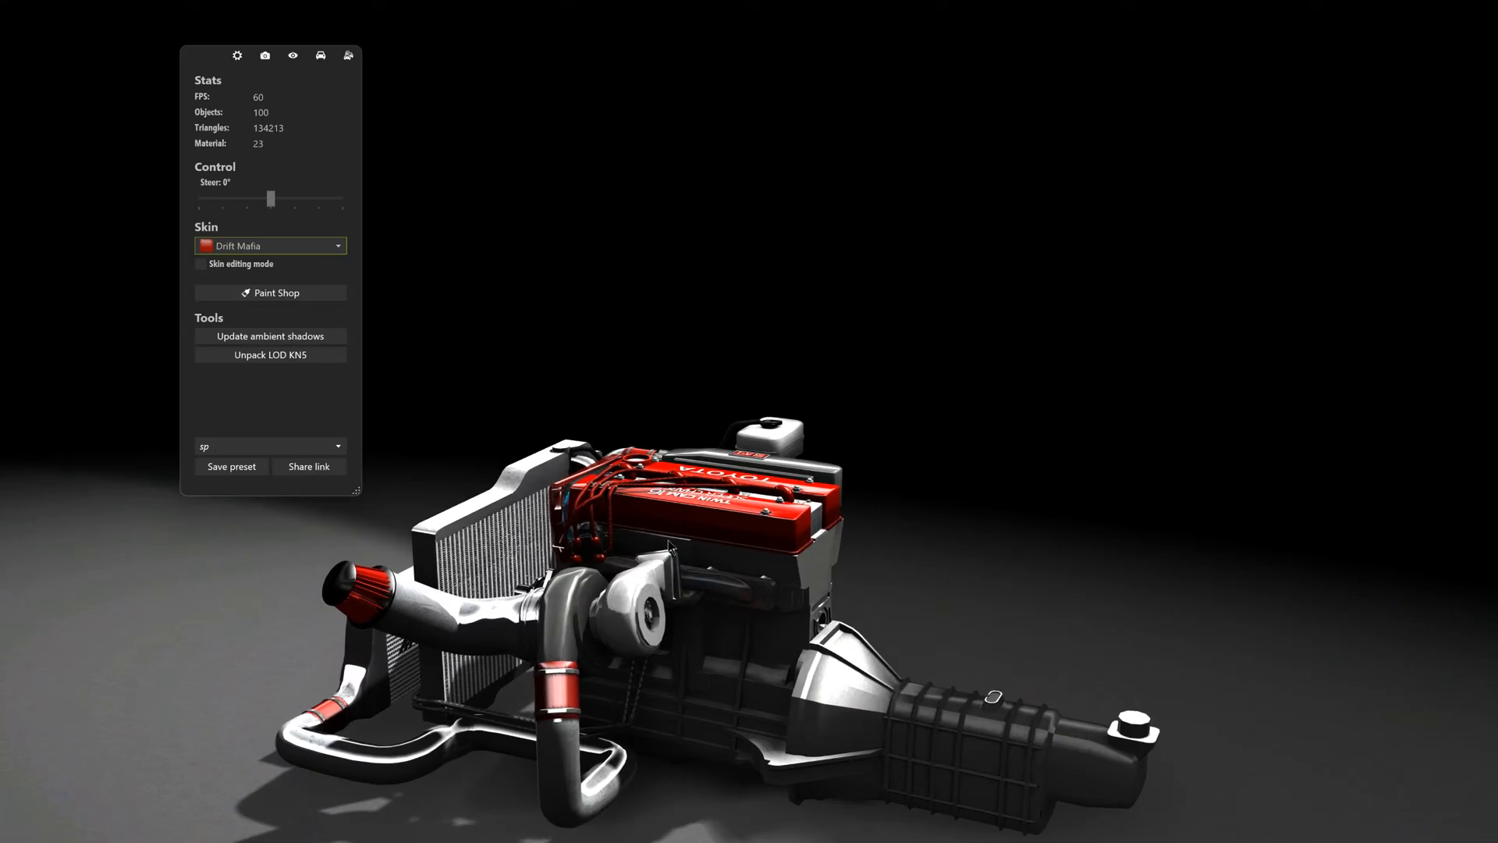
drag(669, 543, 652, 597)
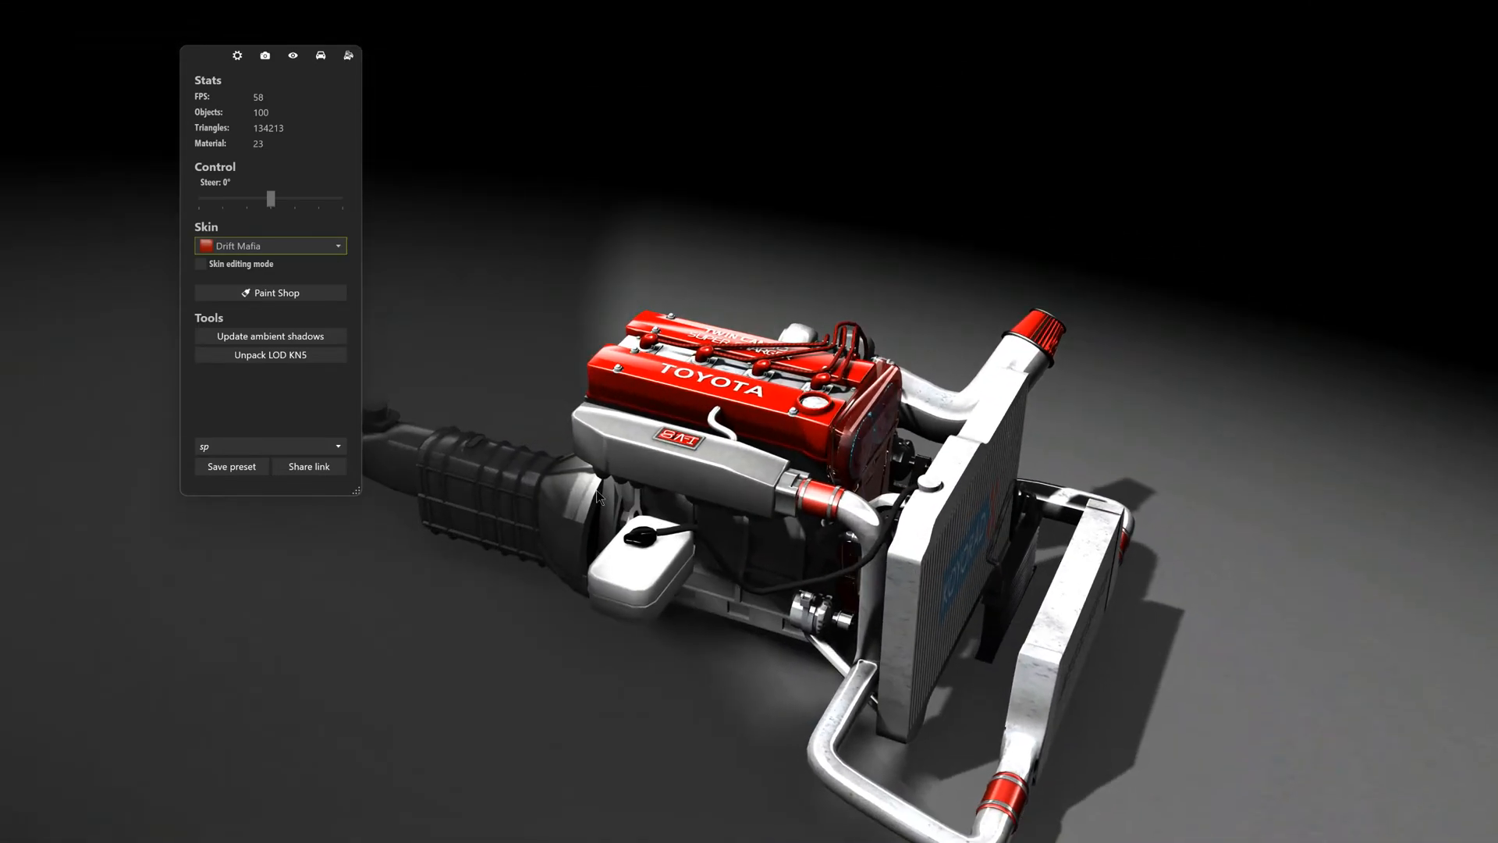
drag(721, 535, 664, 500)
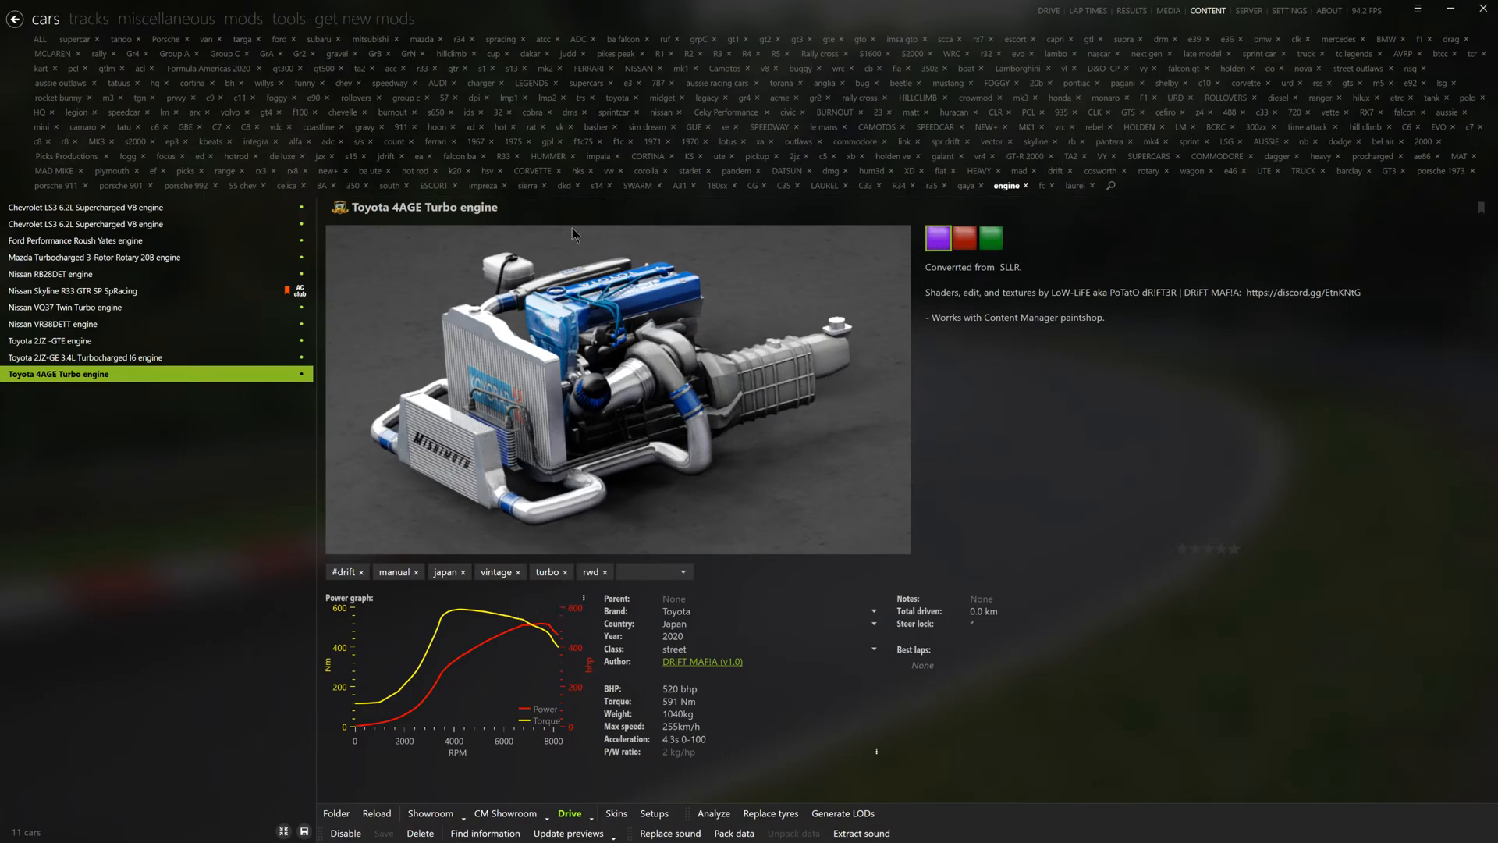
- Rename the Ford Escort RS1800 Mk2 as "Ford Escort RS1800 Mk2 4age" and save the change
click(434, 186)
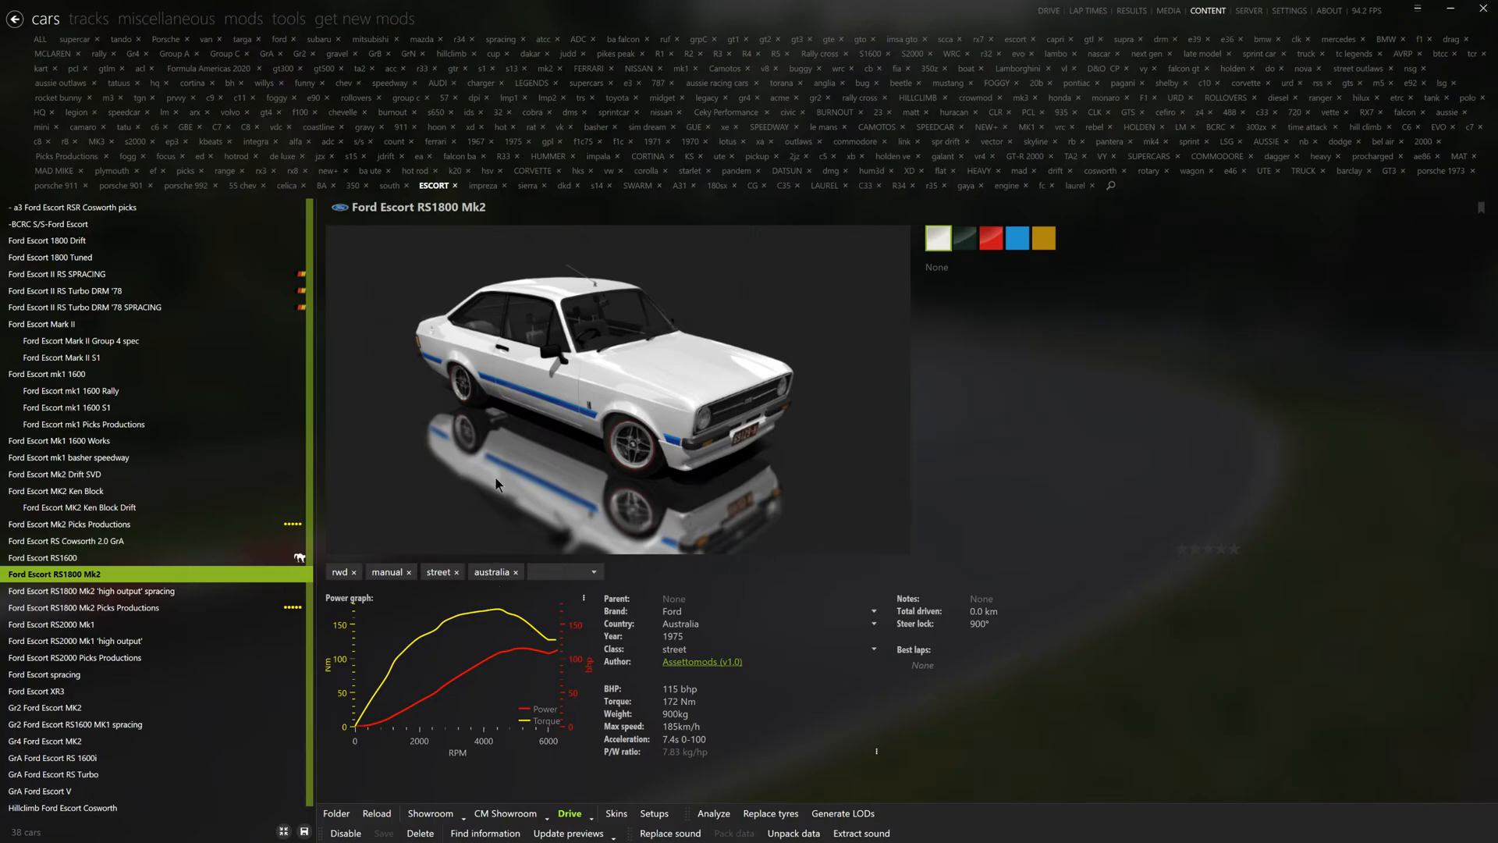
click(520, 208)
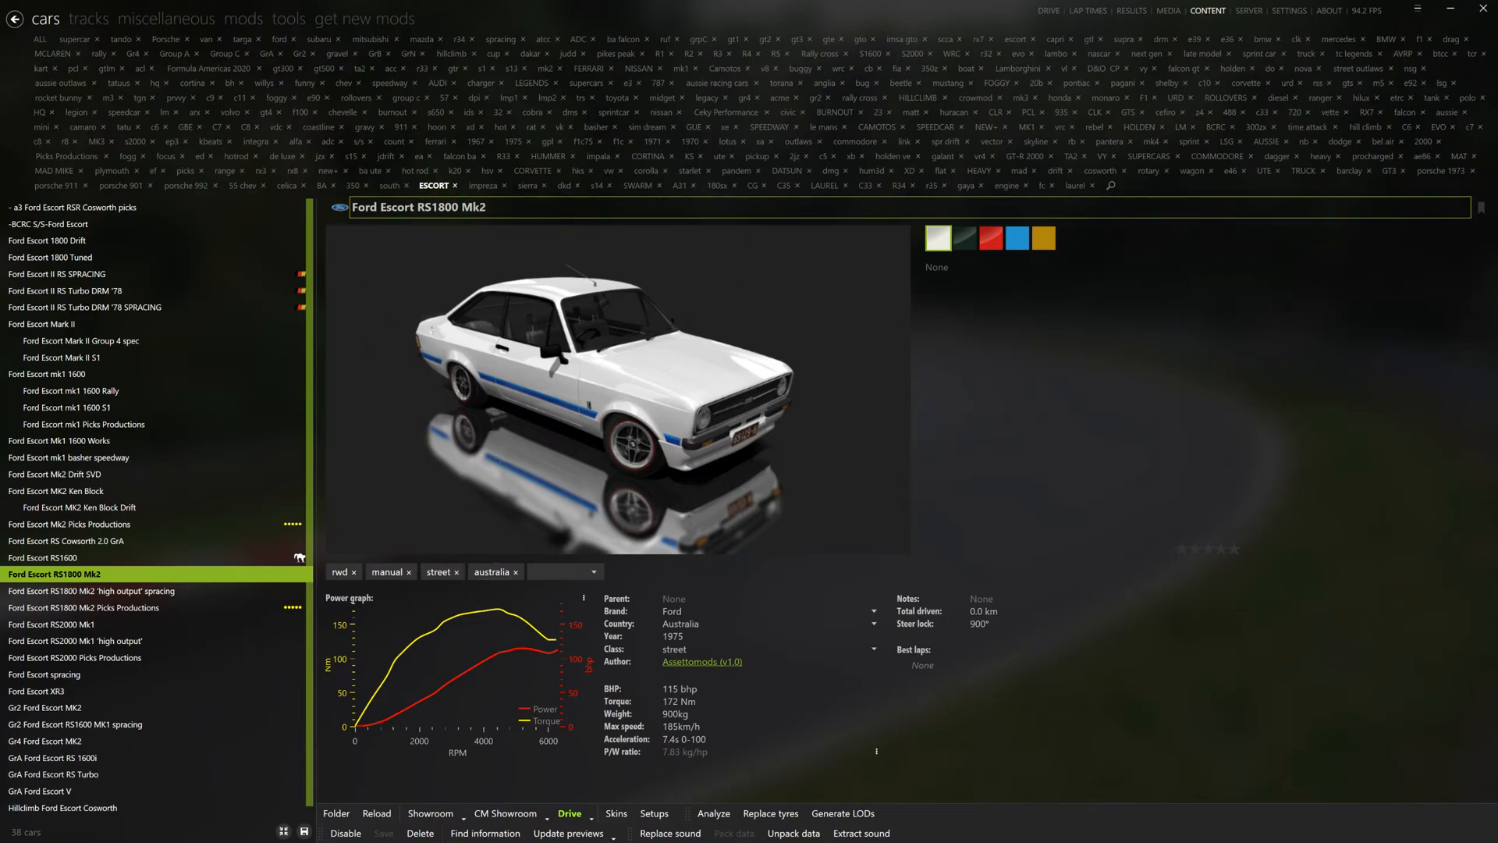
text(4age)
key(Return)
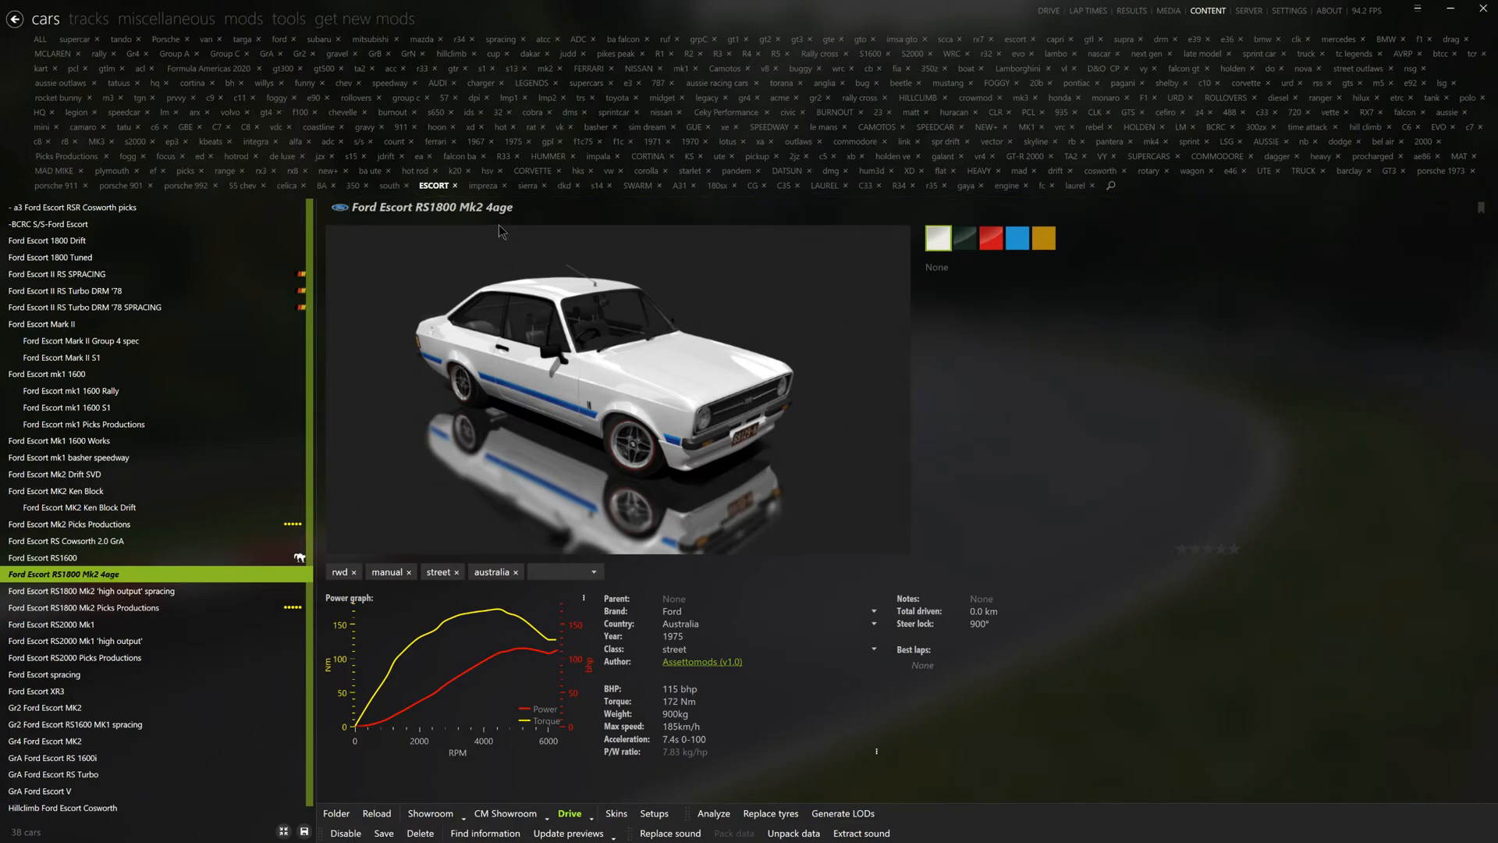
click(385, 833)
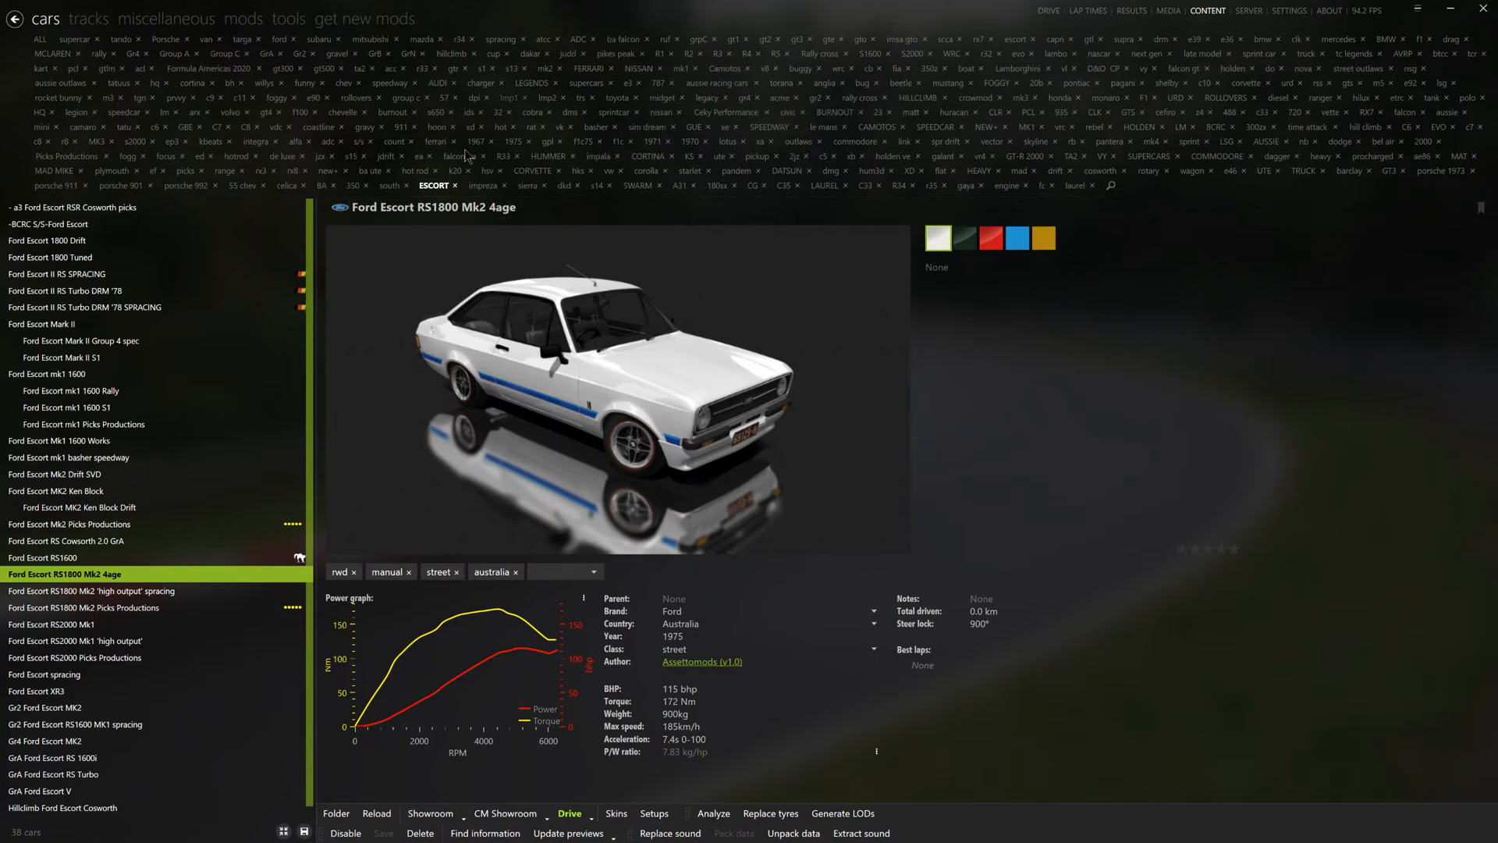
- Filter the cars by Picks Productions and look through the previews and specifications of the listed builds
click(72, 159)
click(89, 209)
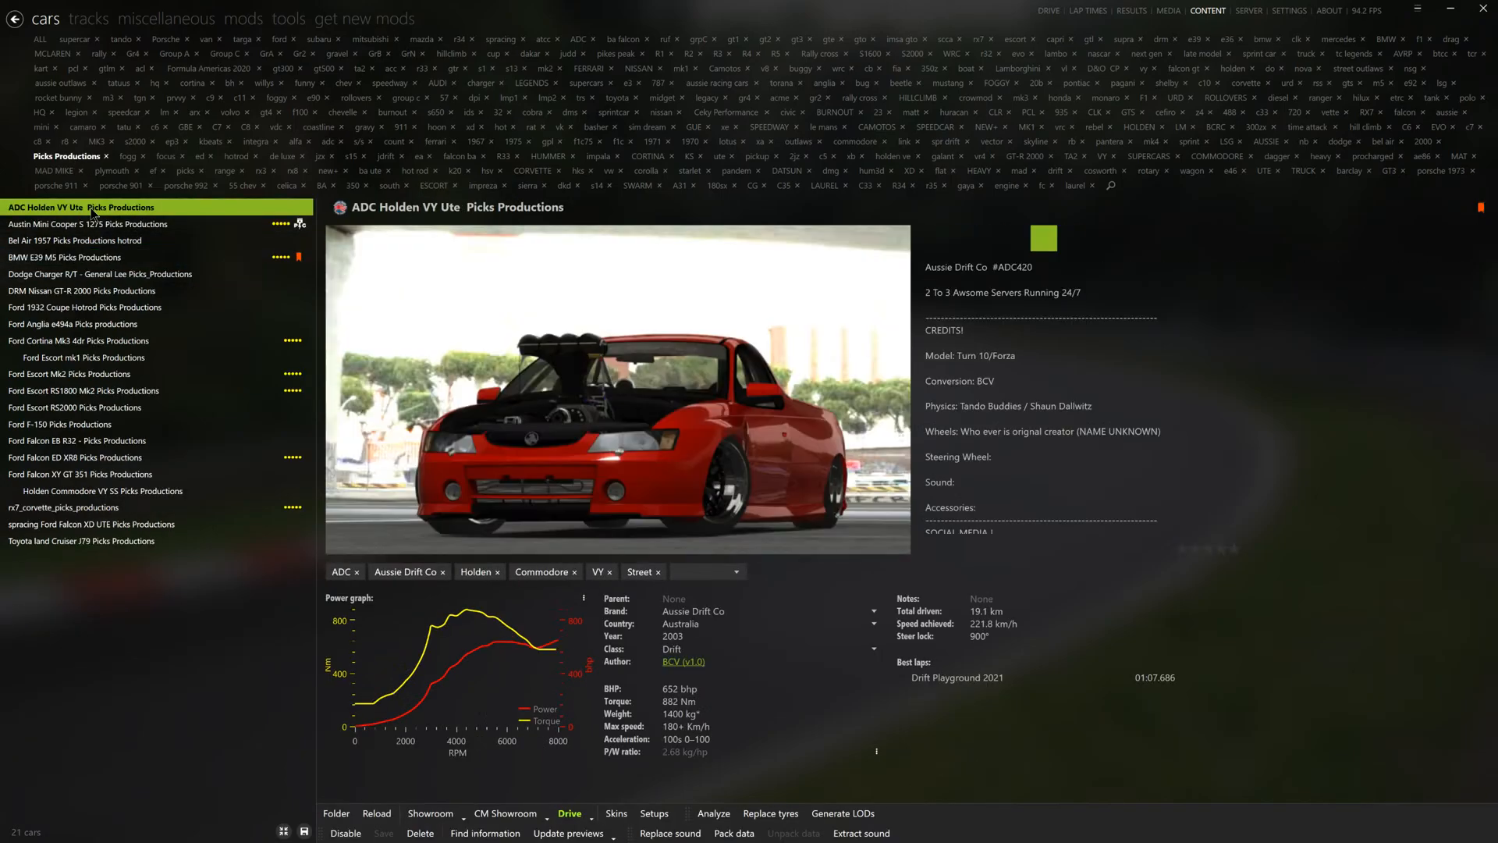
key(Down)
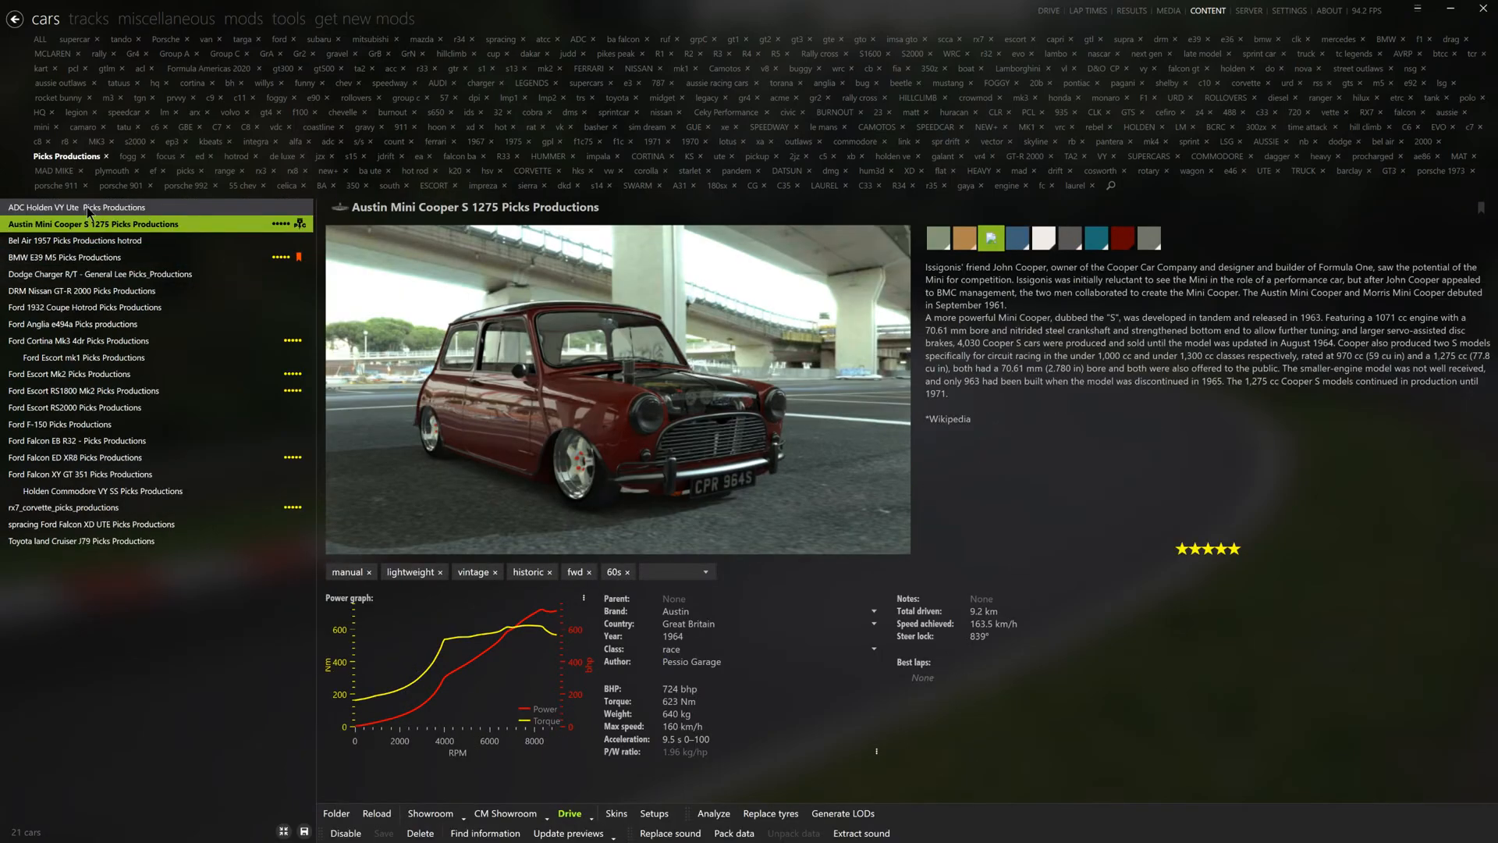
key(Down)
key(Down)
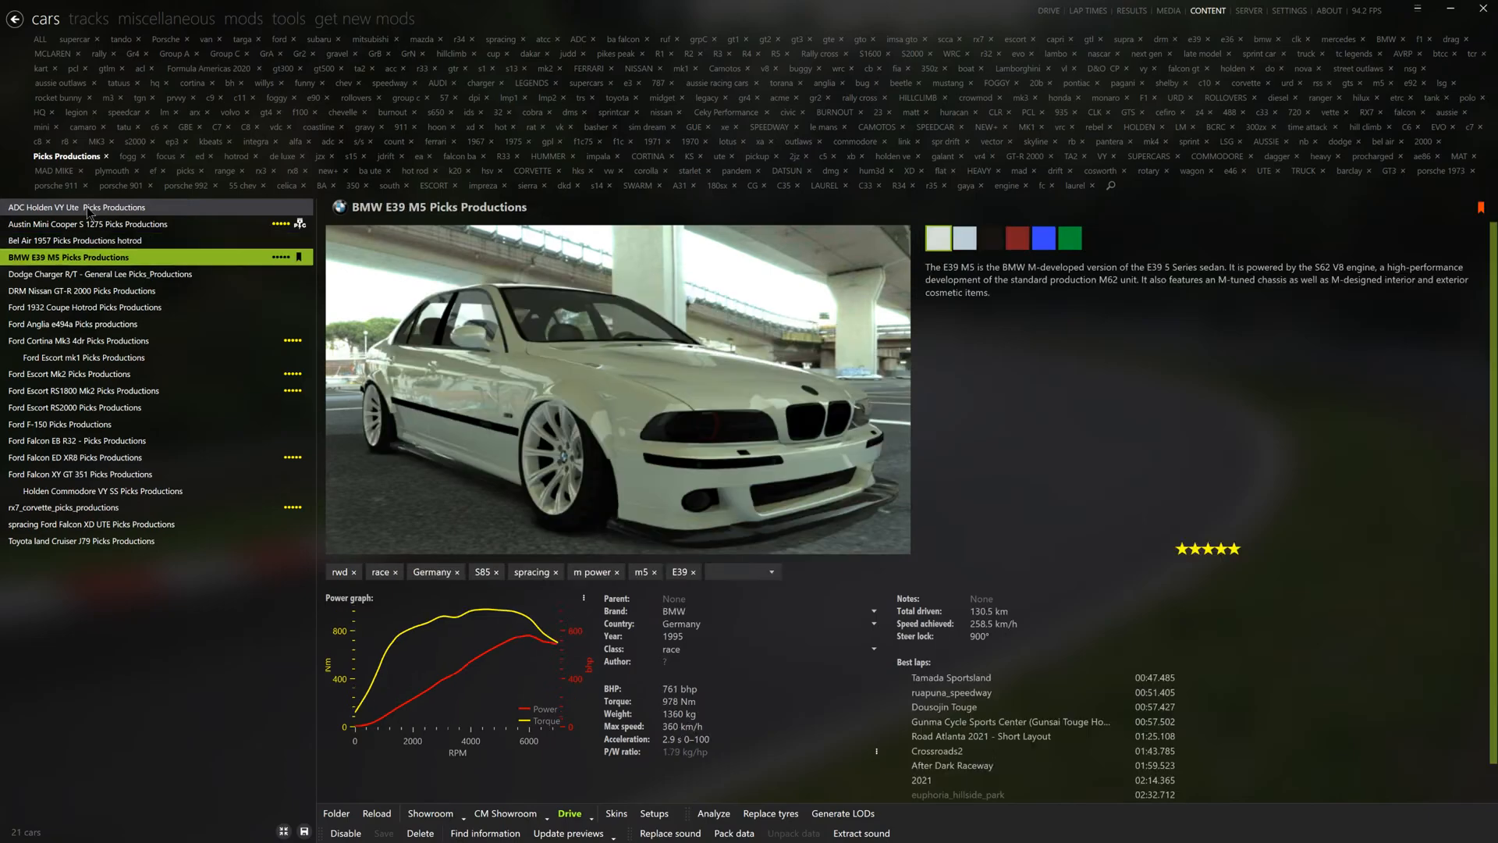
key(Down)
key(Down)
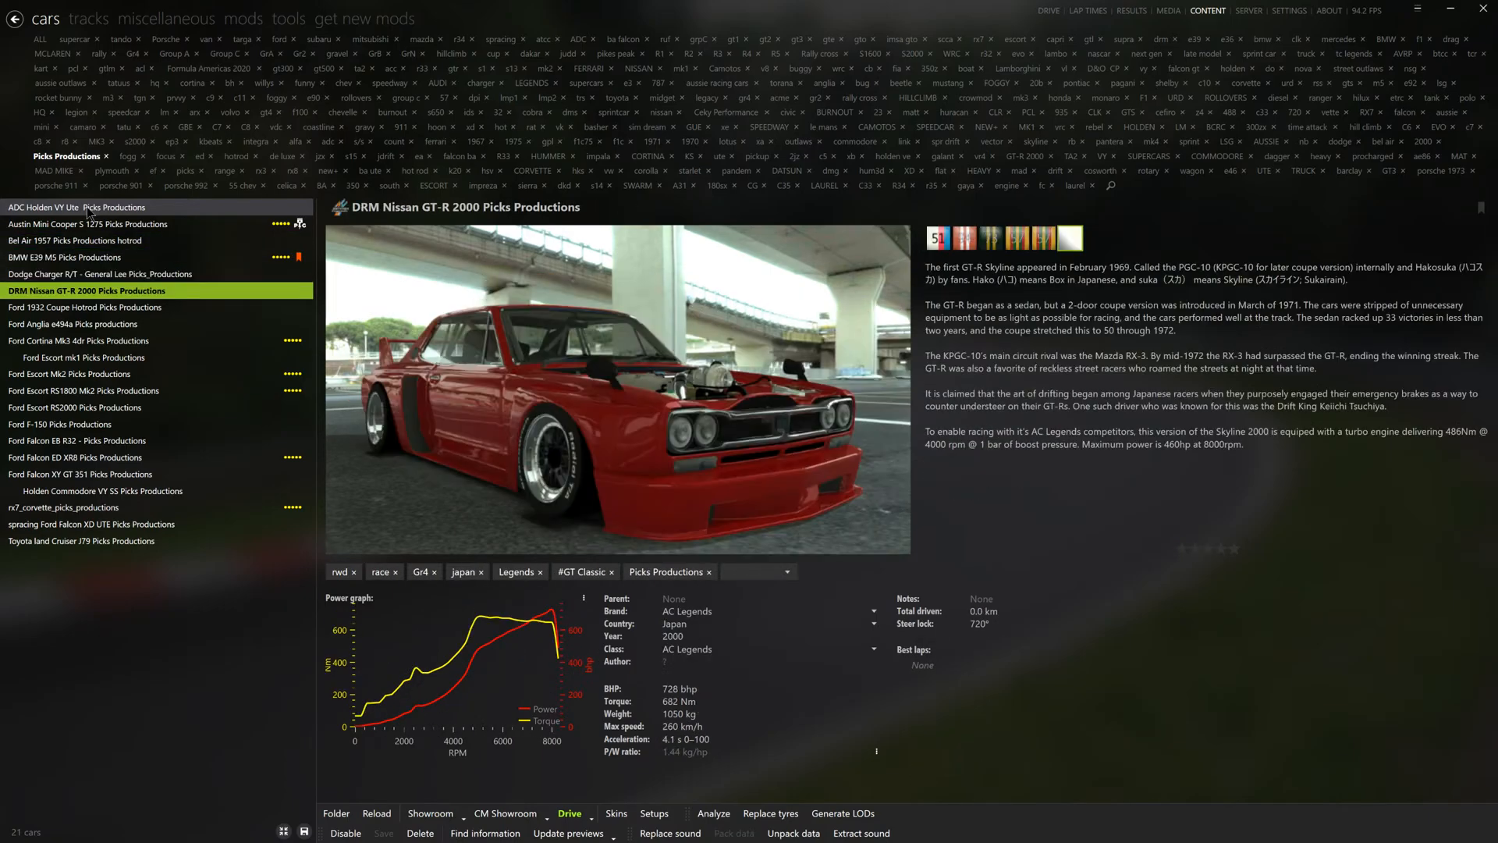
key(Down)
key(Down)
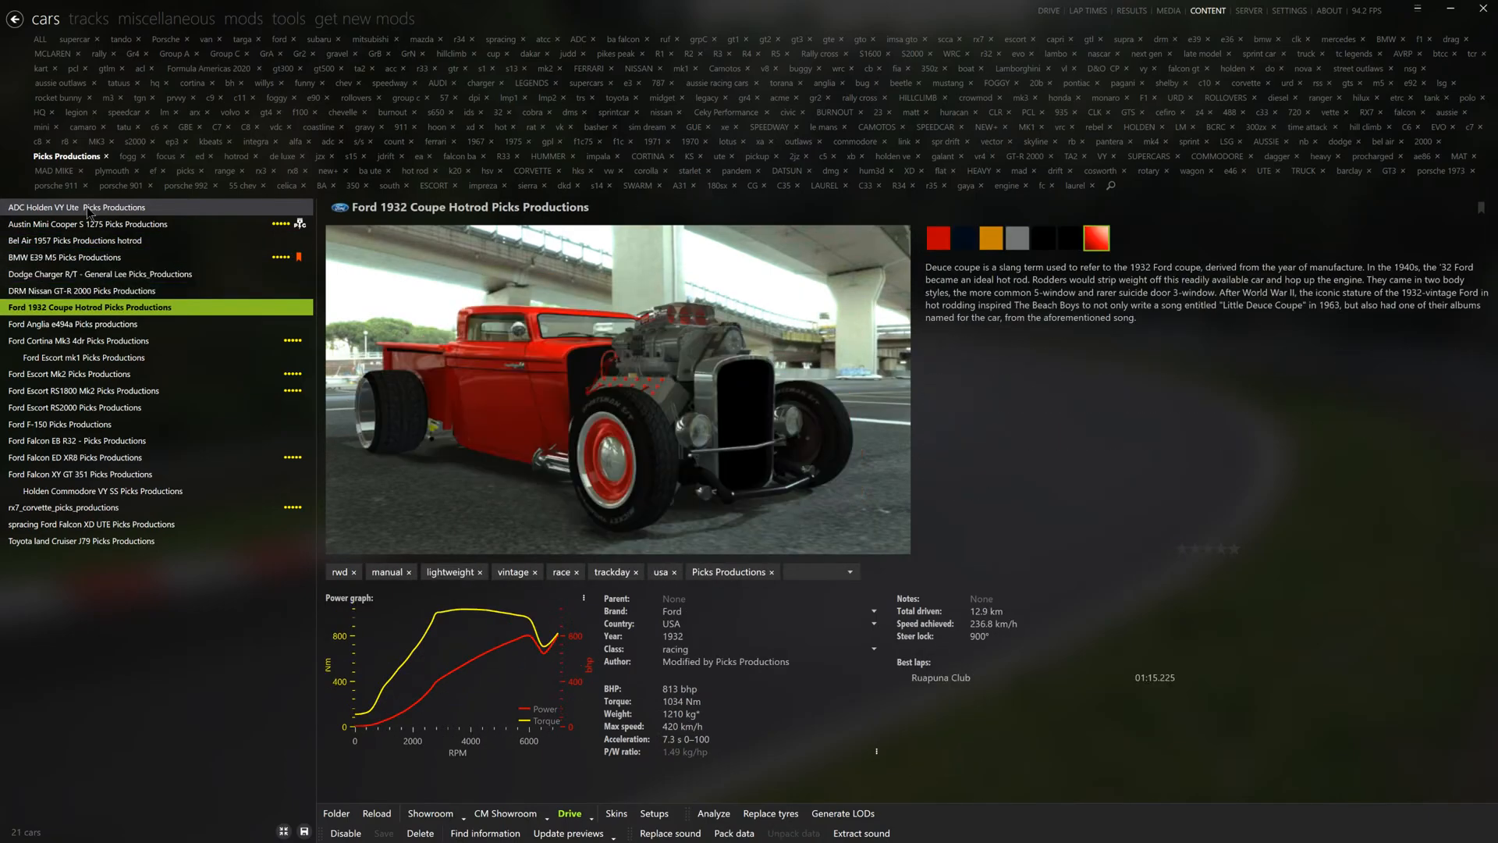
key(Down)
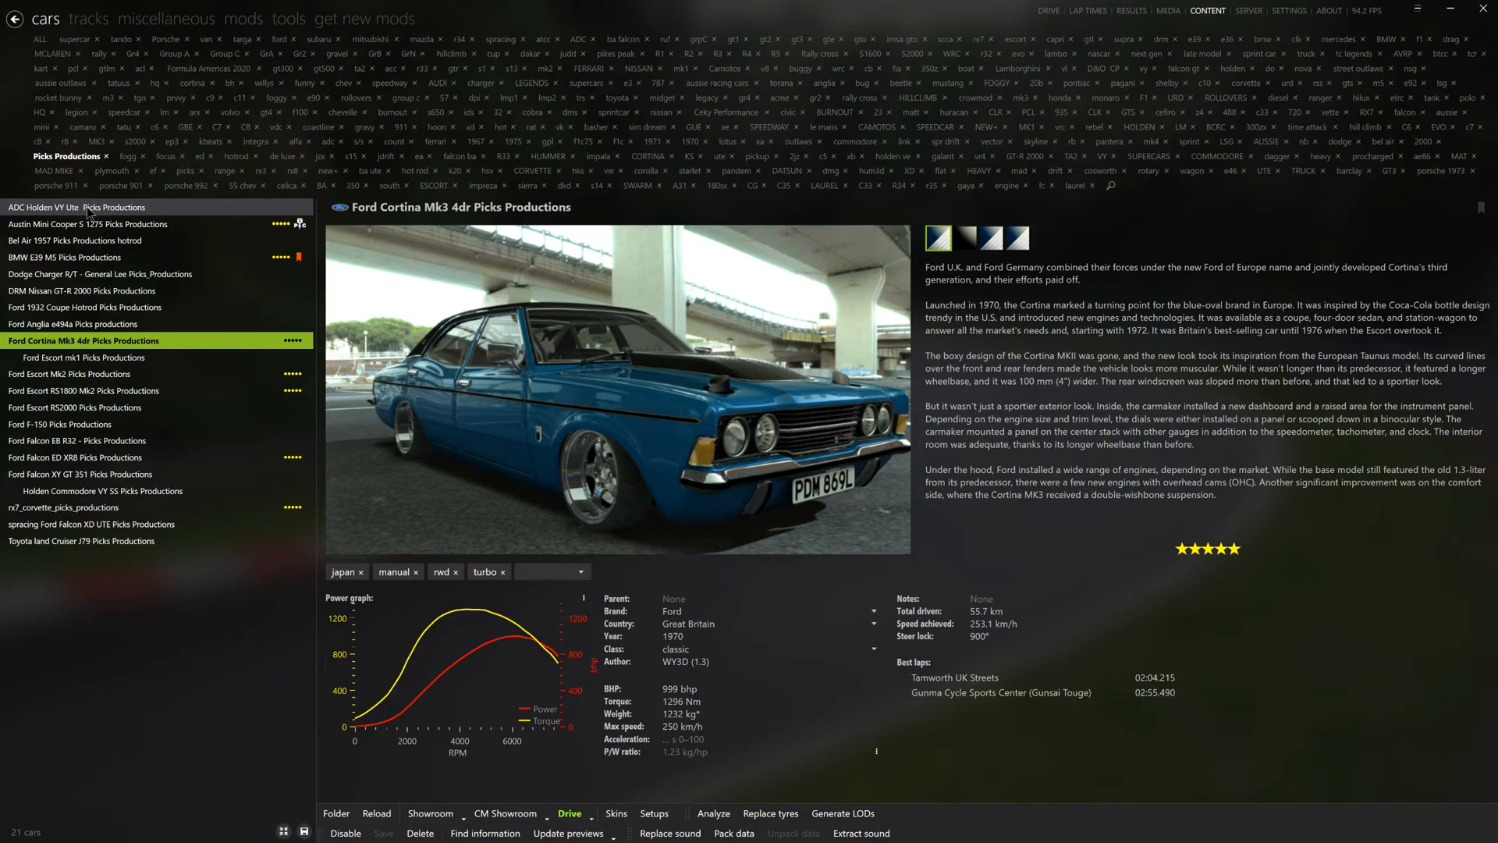
key(Down)
key(Down)
key(Down)
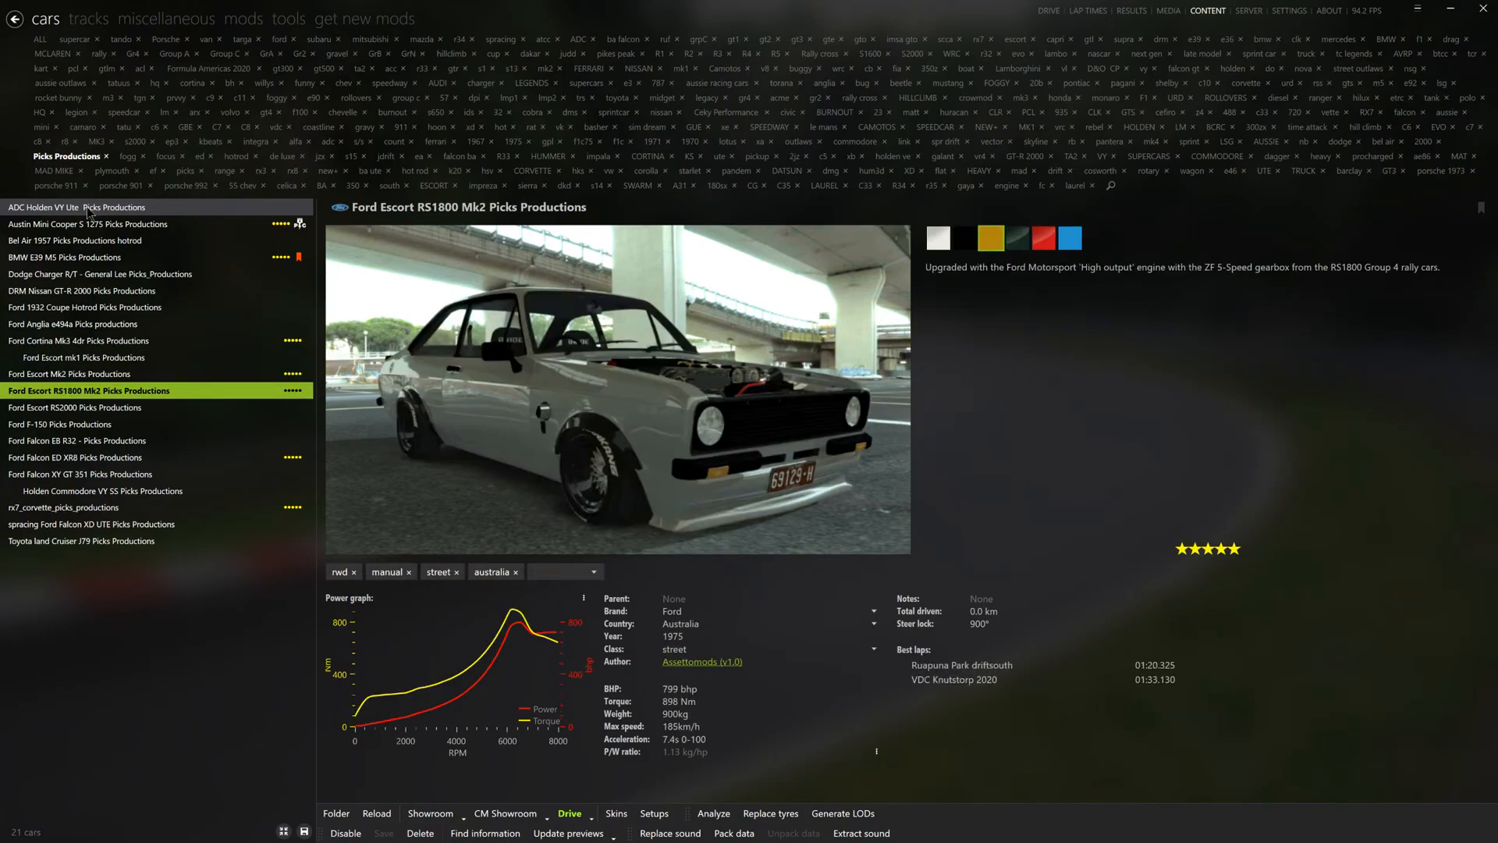
key(Down)
key(Down)
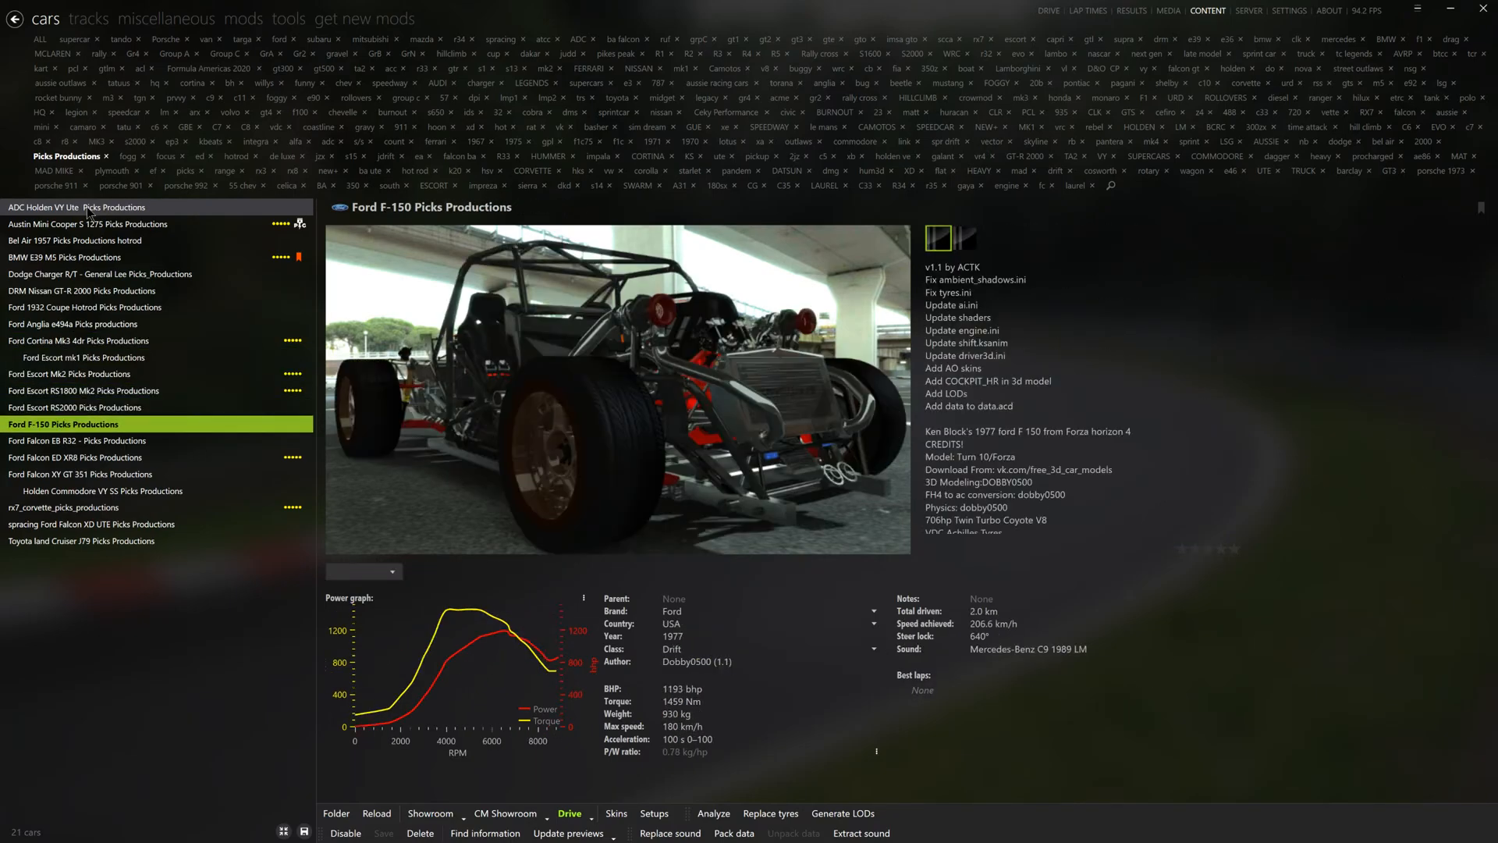
key(Down)
key(Down)
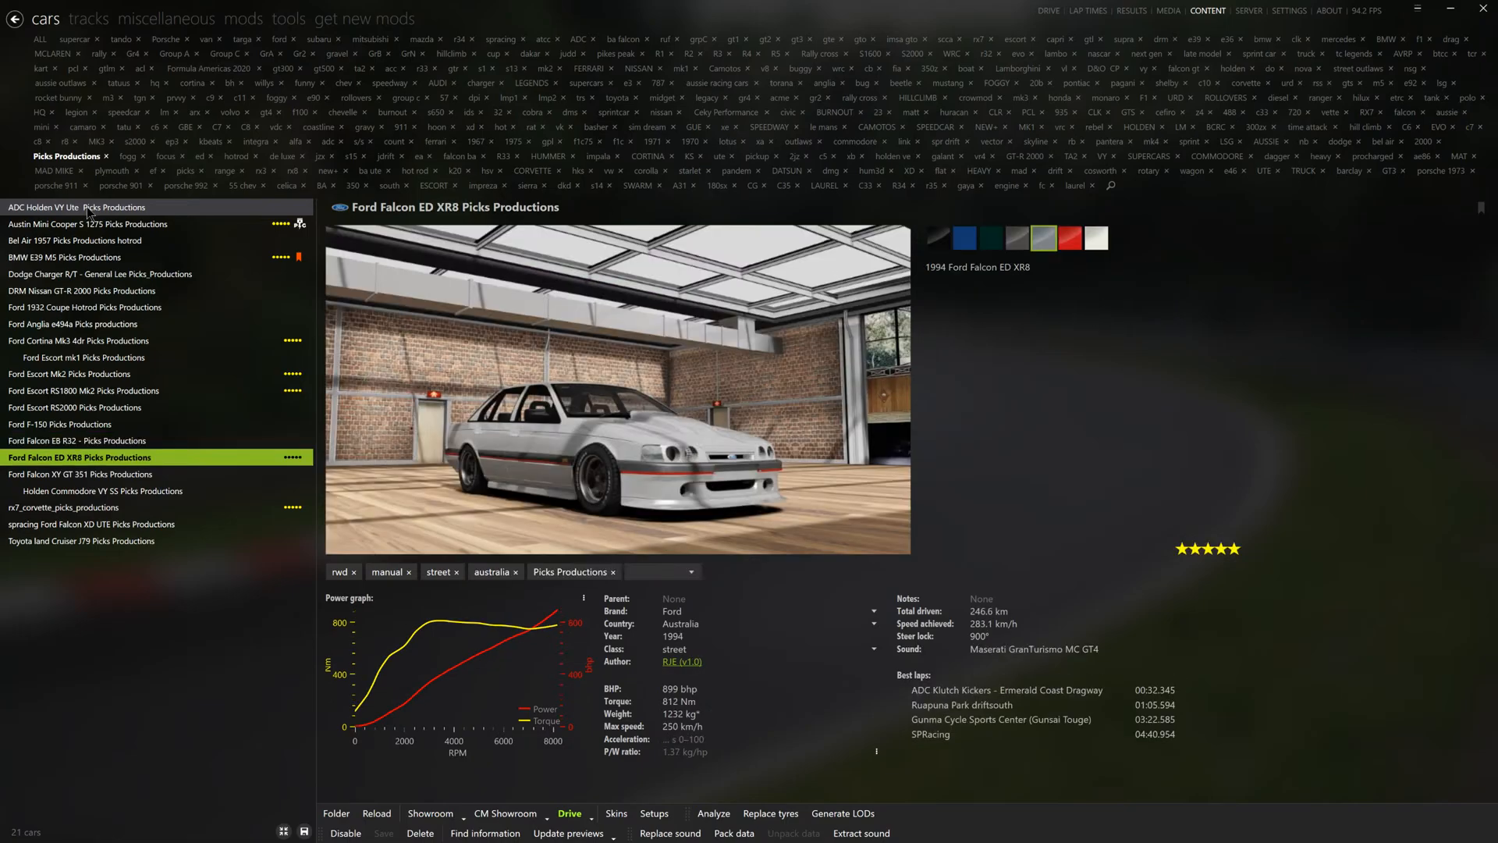
key(Down)
key(Down)
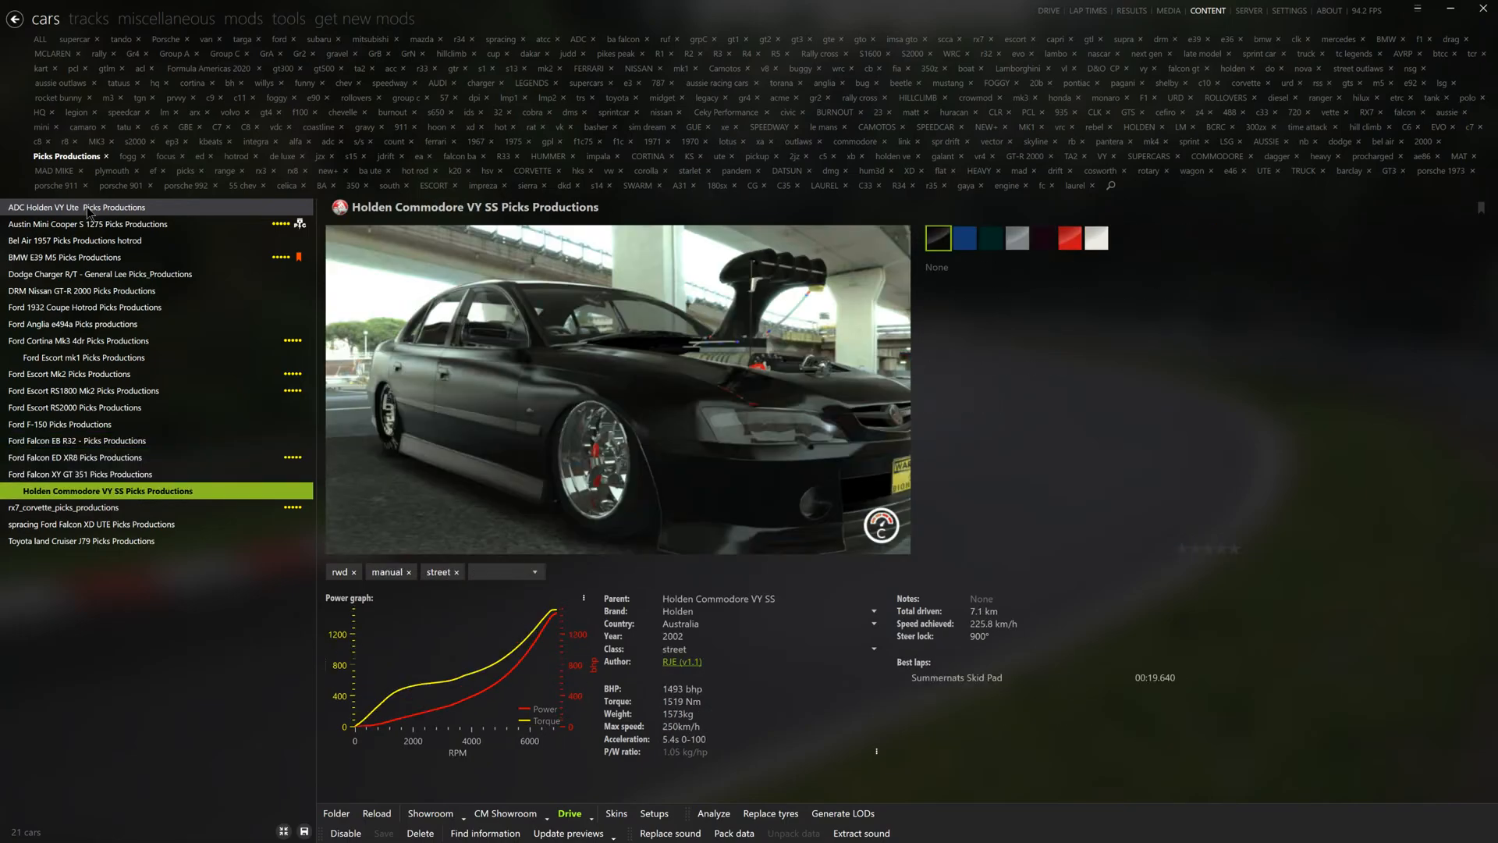
key(Down)
key(Down)
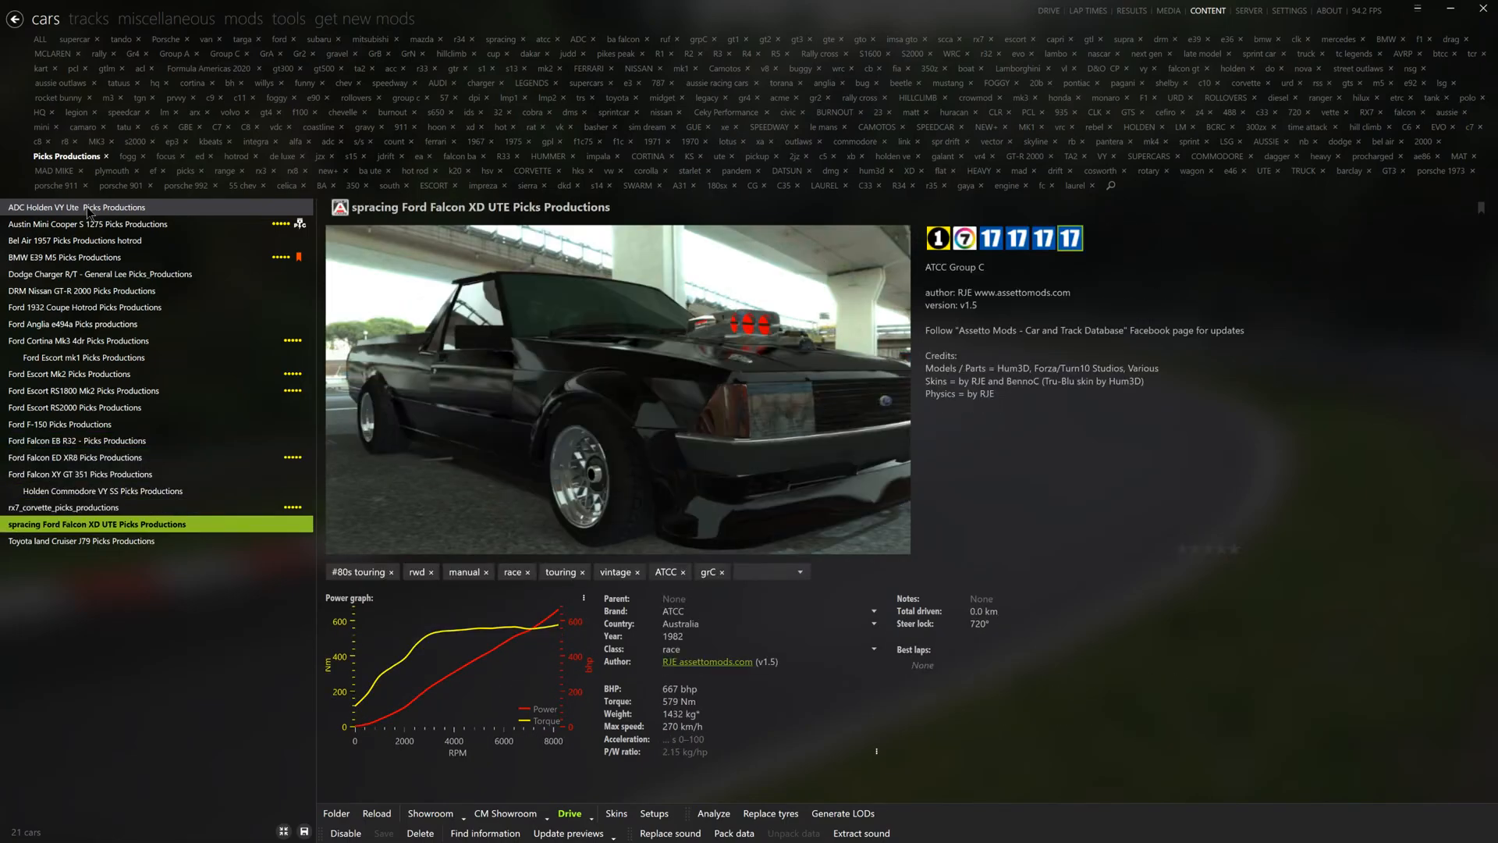
key(Down)
key(Up)
key(Up)
key(Up)
key(Up)
key(Up)
key(Up)
key(Up)
key(Up)
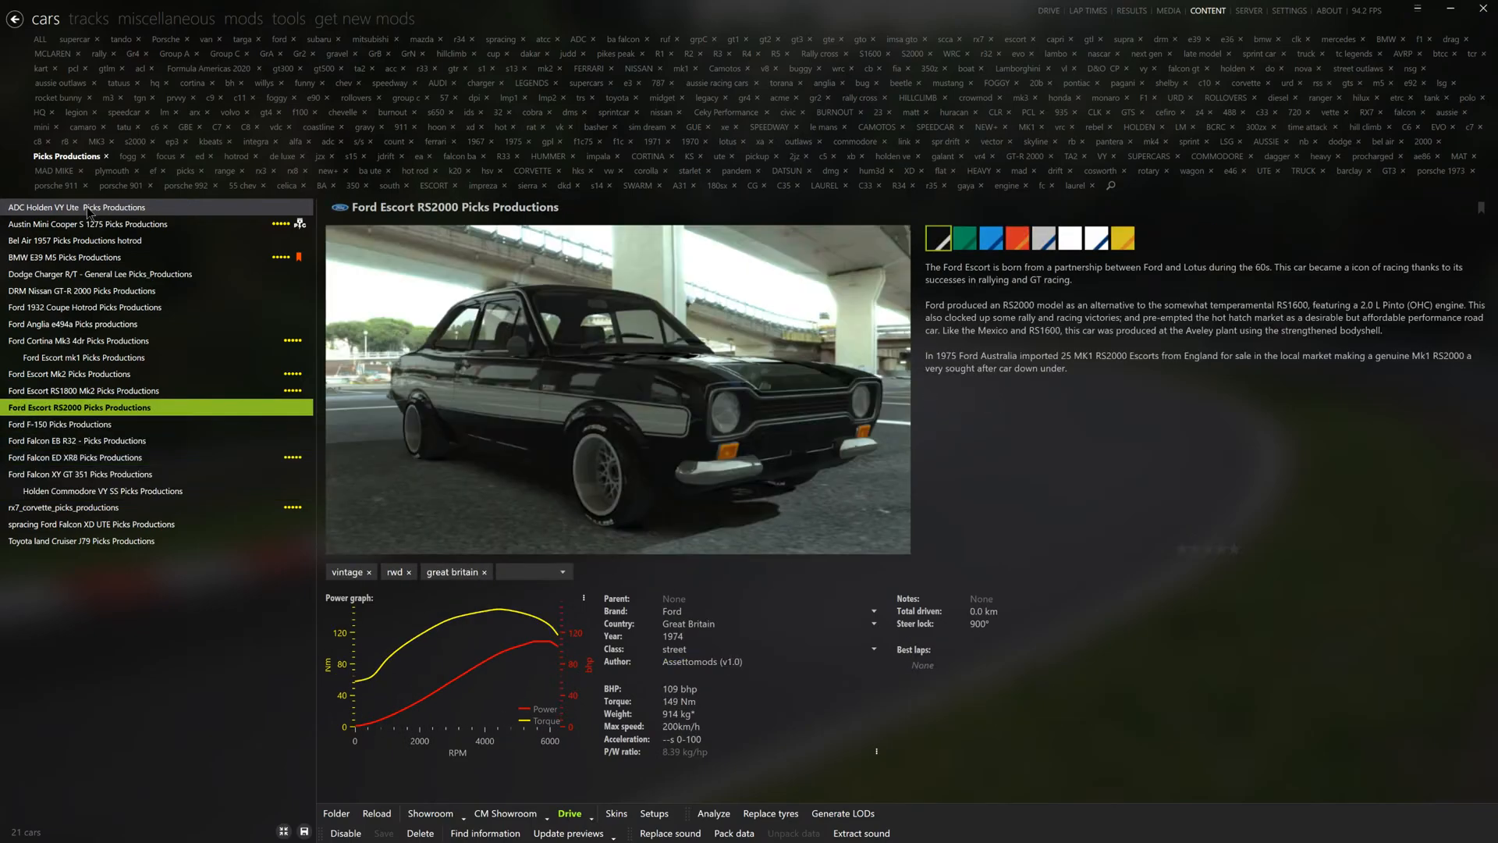
key(Up)
key(Up)
key(Up)
key(Up)
key(Up)
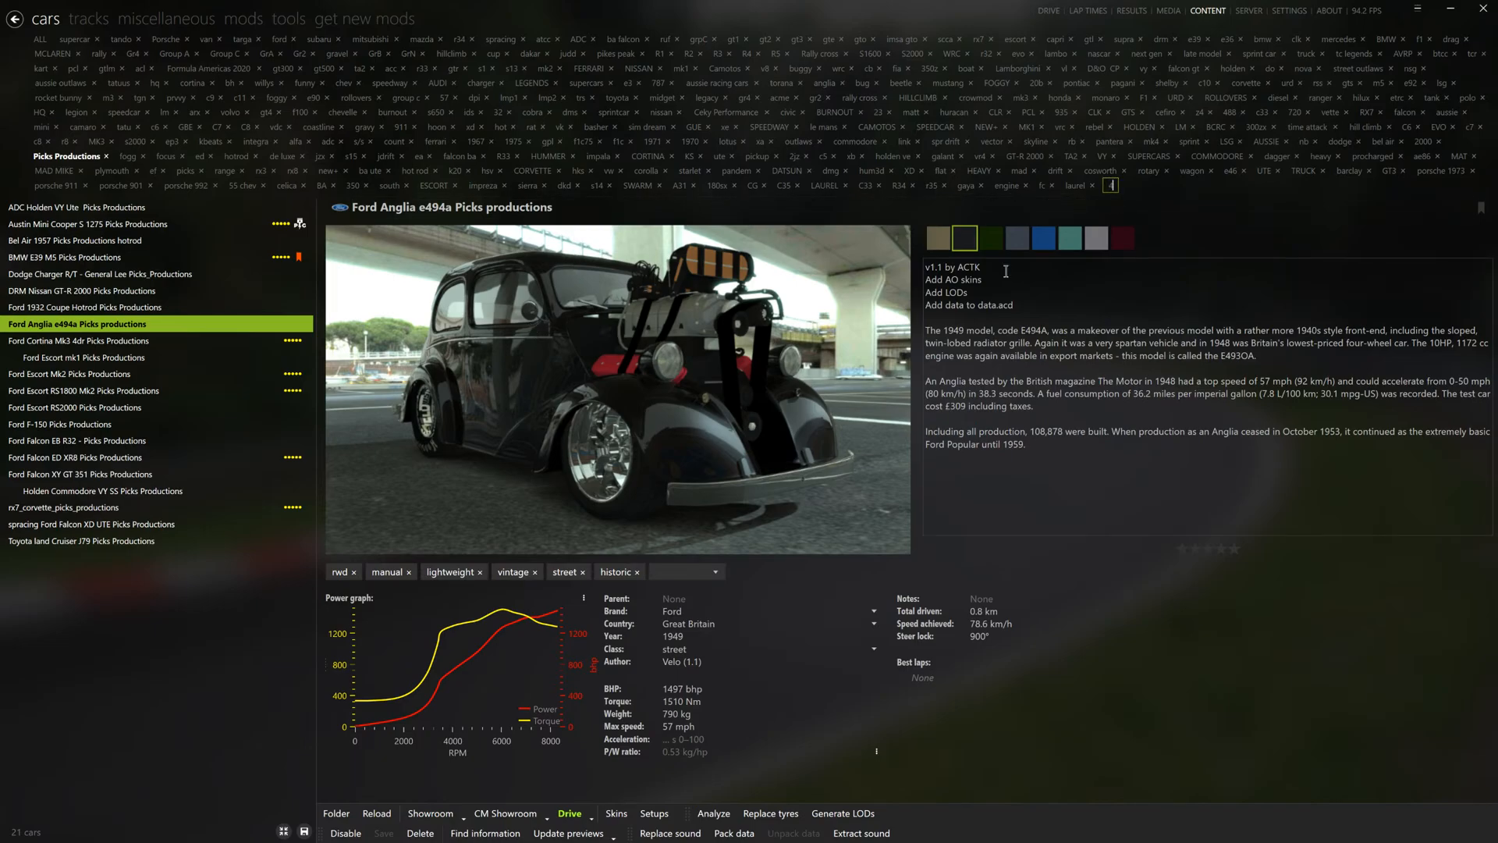
- Add a "4age" filter to the car list and select the Ford Escort RS1800 Mk2 4age
text(age)
key(Return)
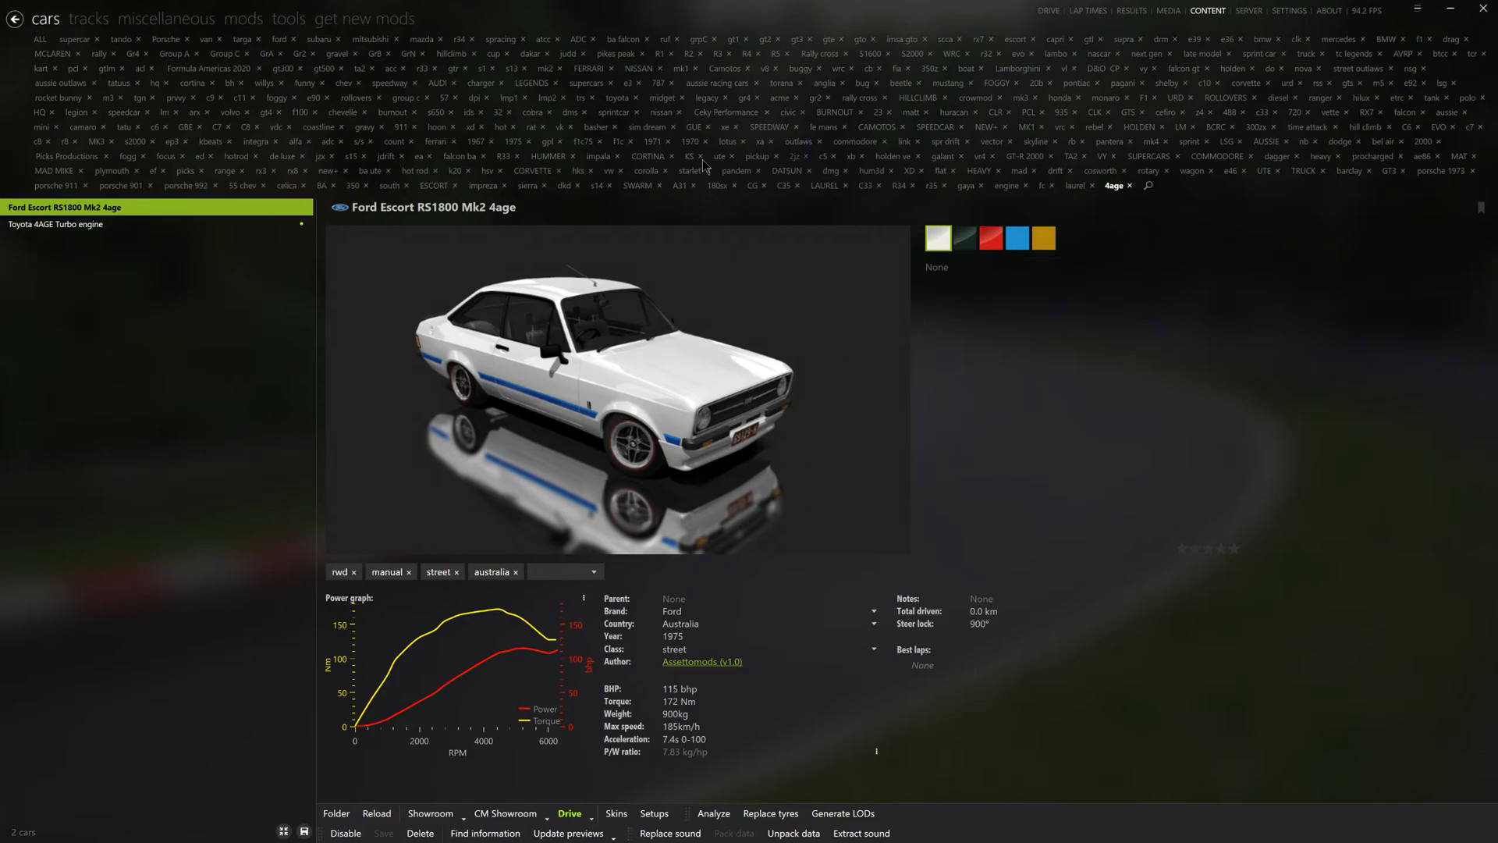
click(97, 226)
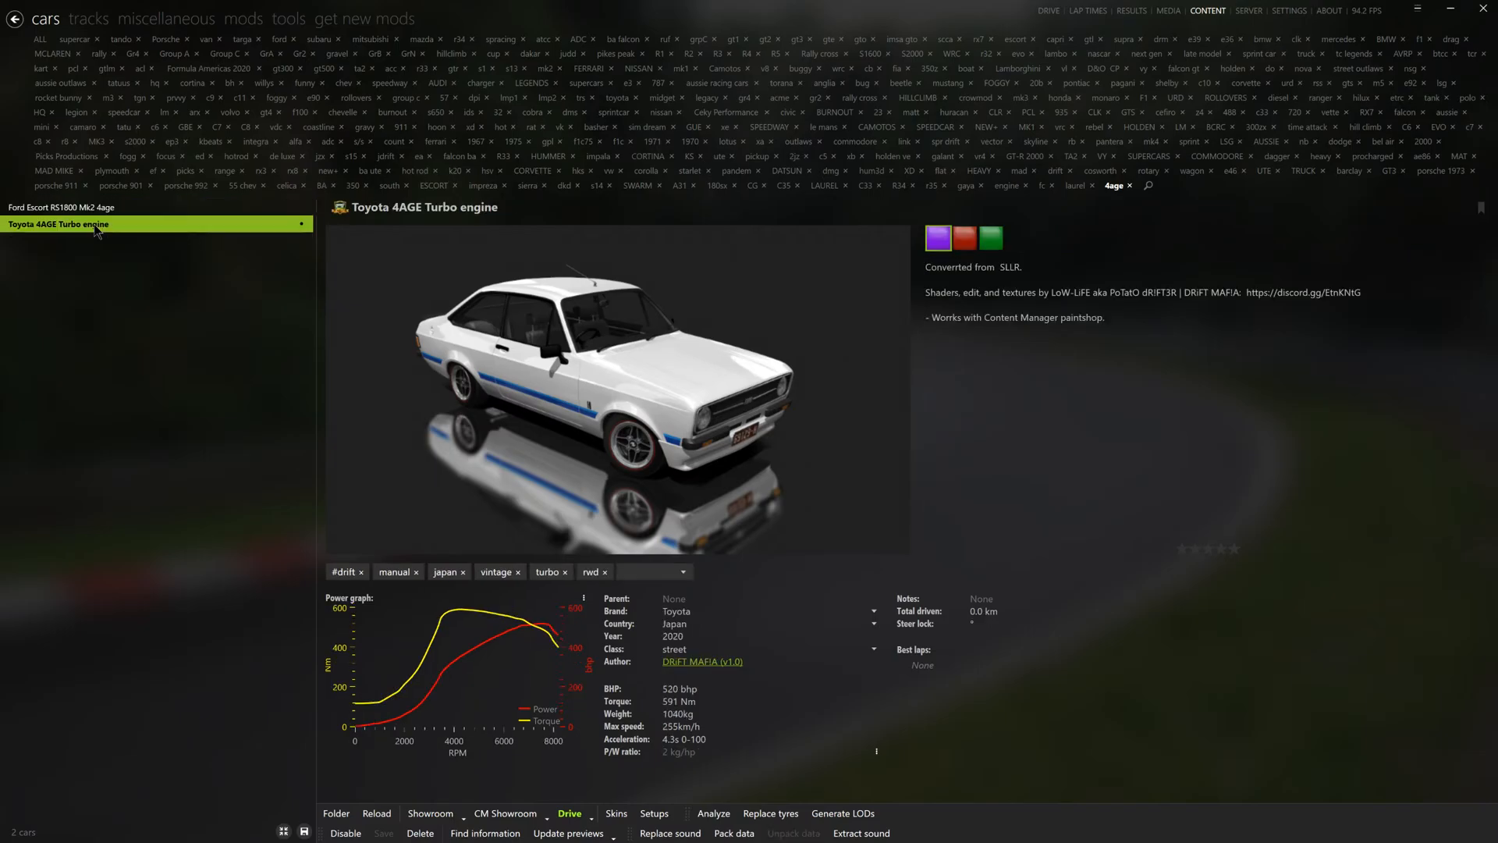
click(78, 208)
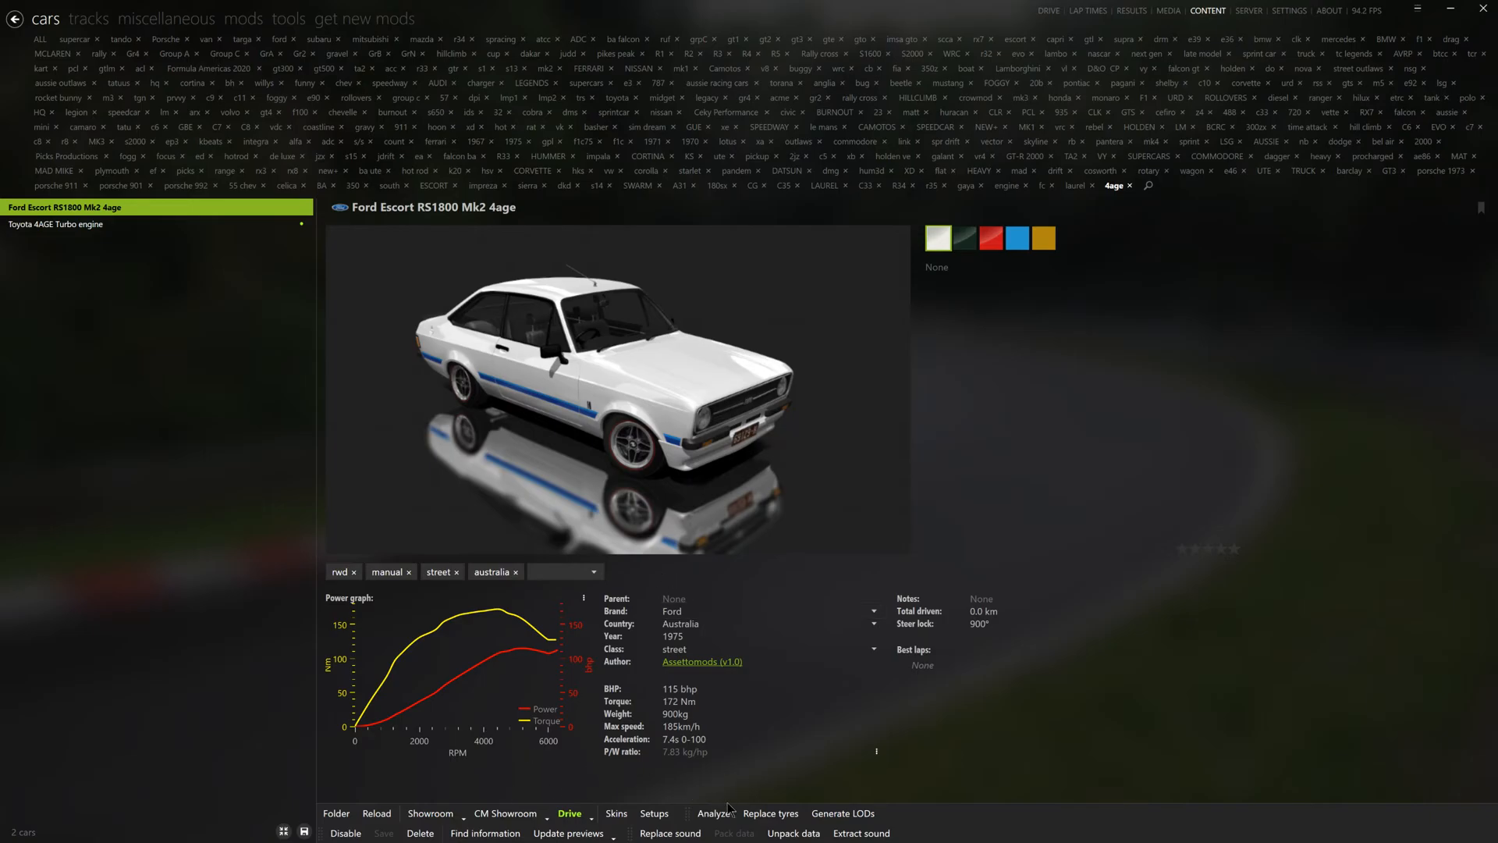
- Unpack the Escort's data, sort the extracted files by type and open the suspensions file
click(778, 833)
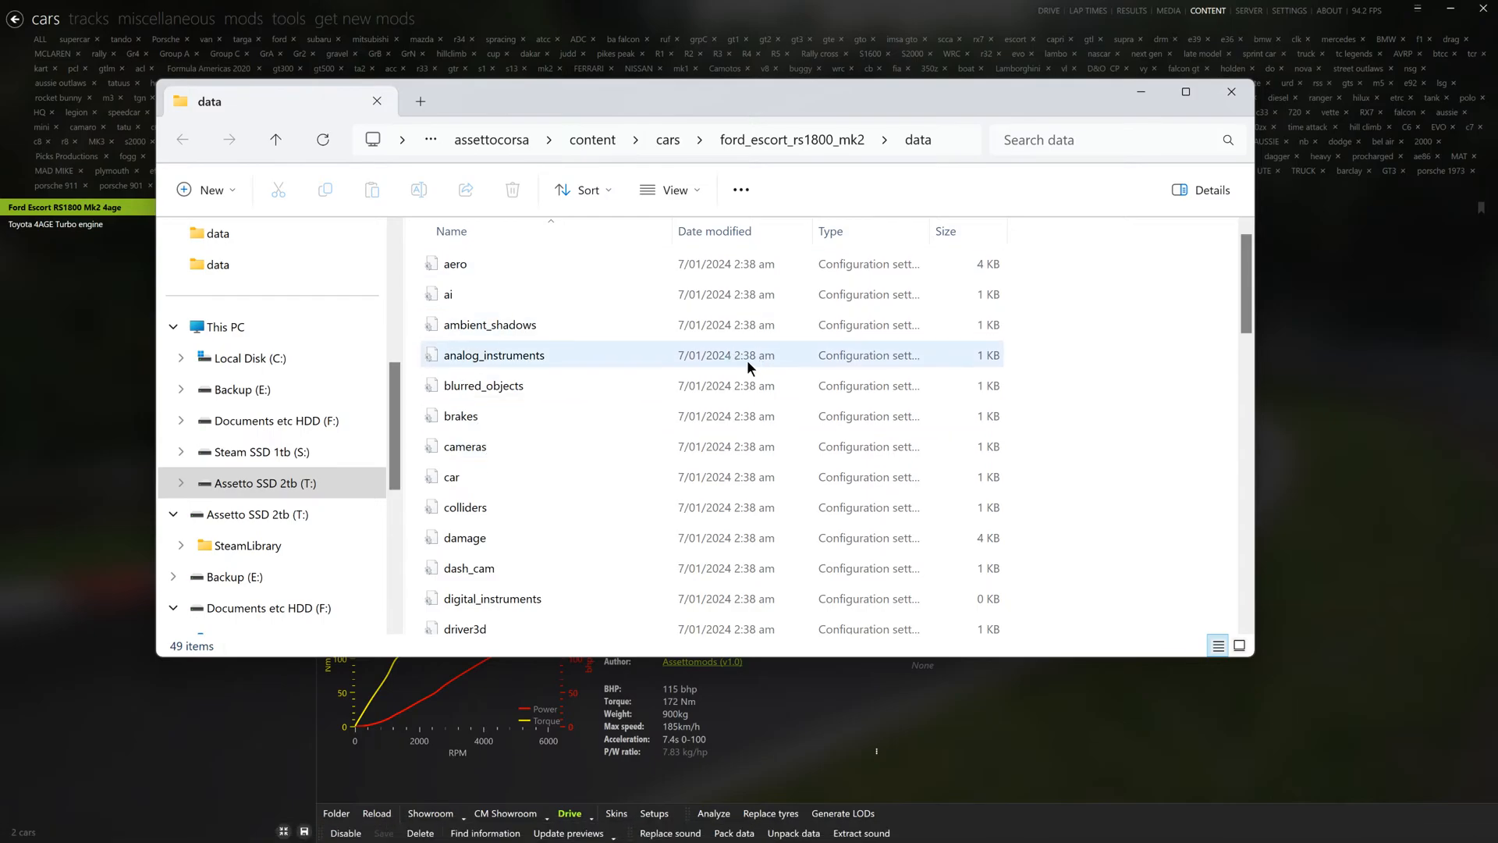
scroll(619, 451, down, 5)
click(839, 231)
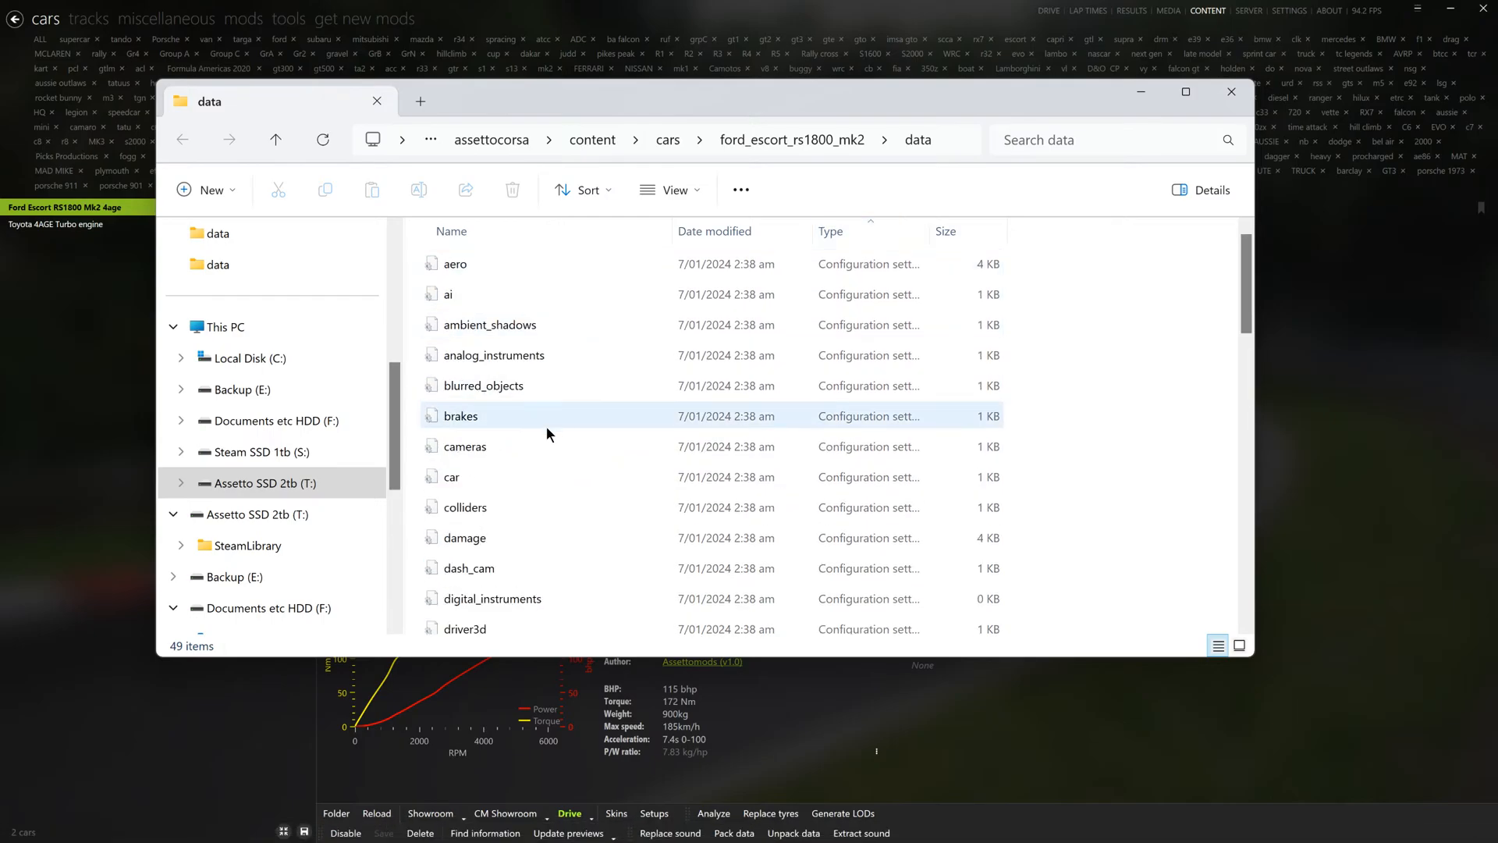
scroll(531, 484, down, 6)
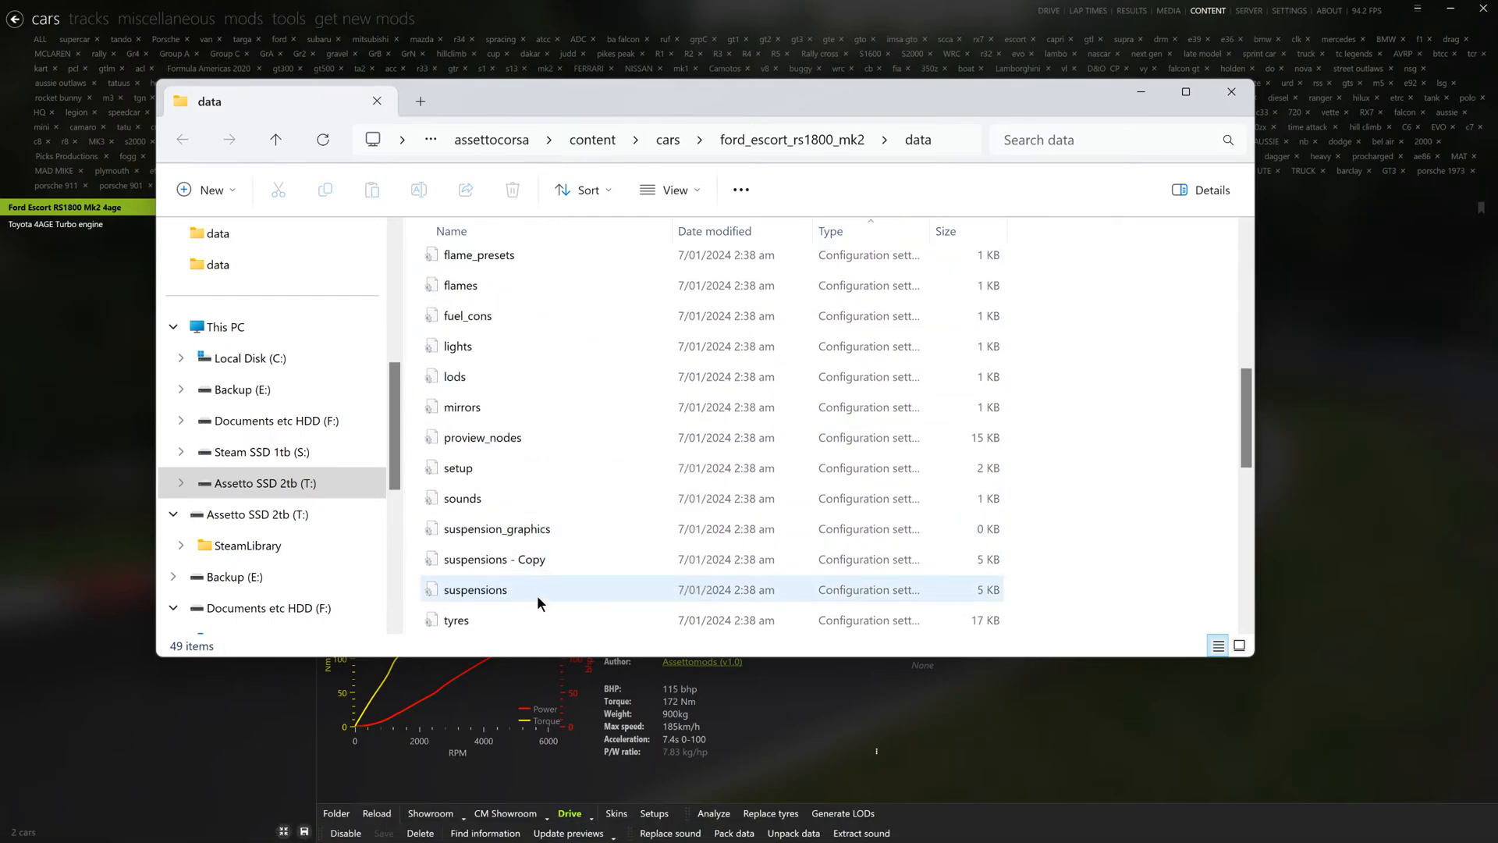
click(501, 592)
double_click(500, 591)
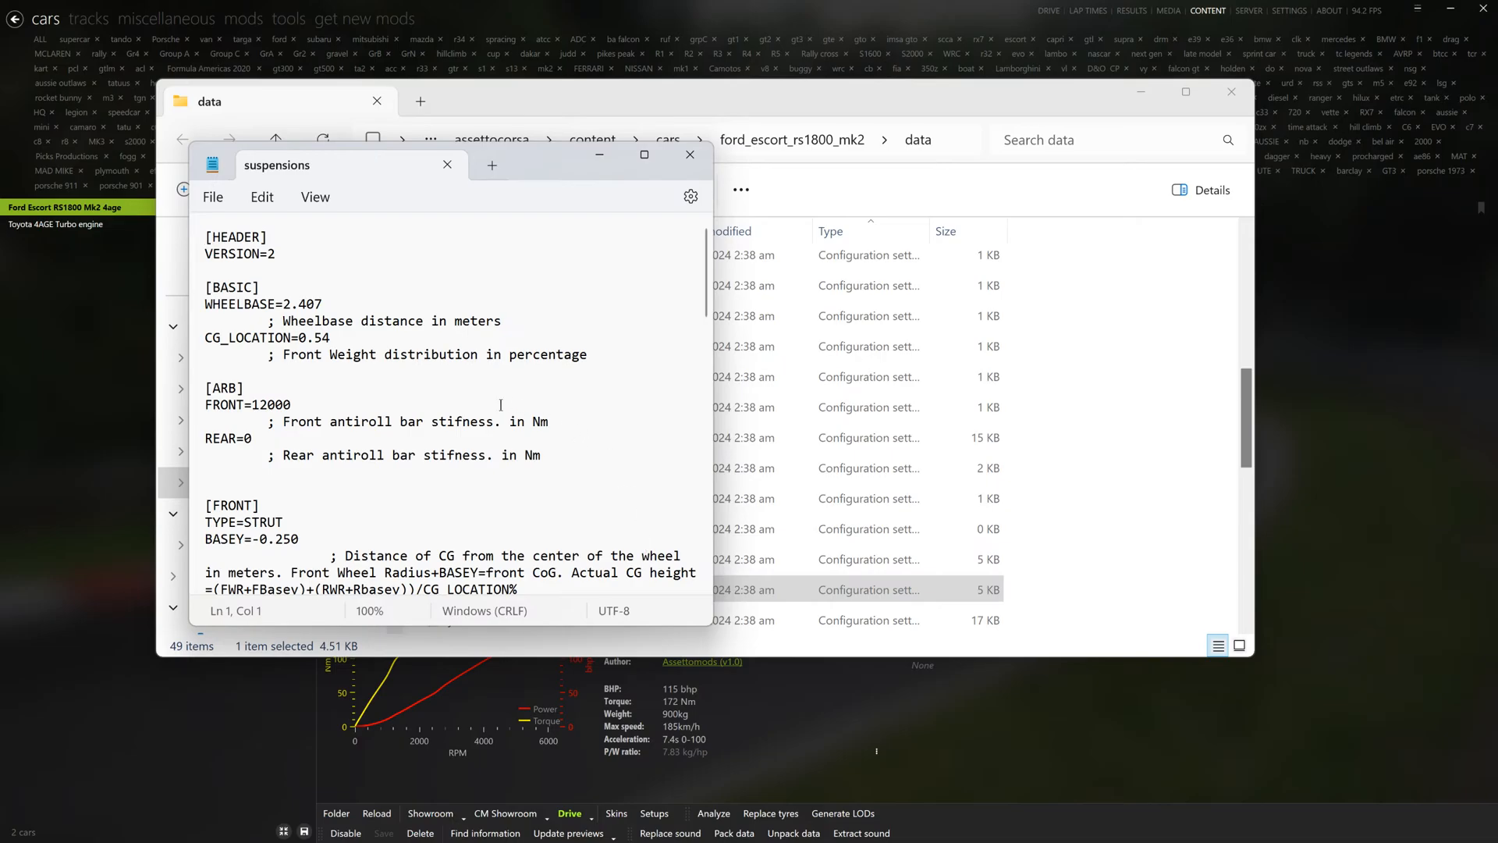
- Find the front suspension's TOE_OUT setting in the suspensions file and select that line
scroll(501, 405, down, 8)
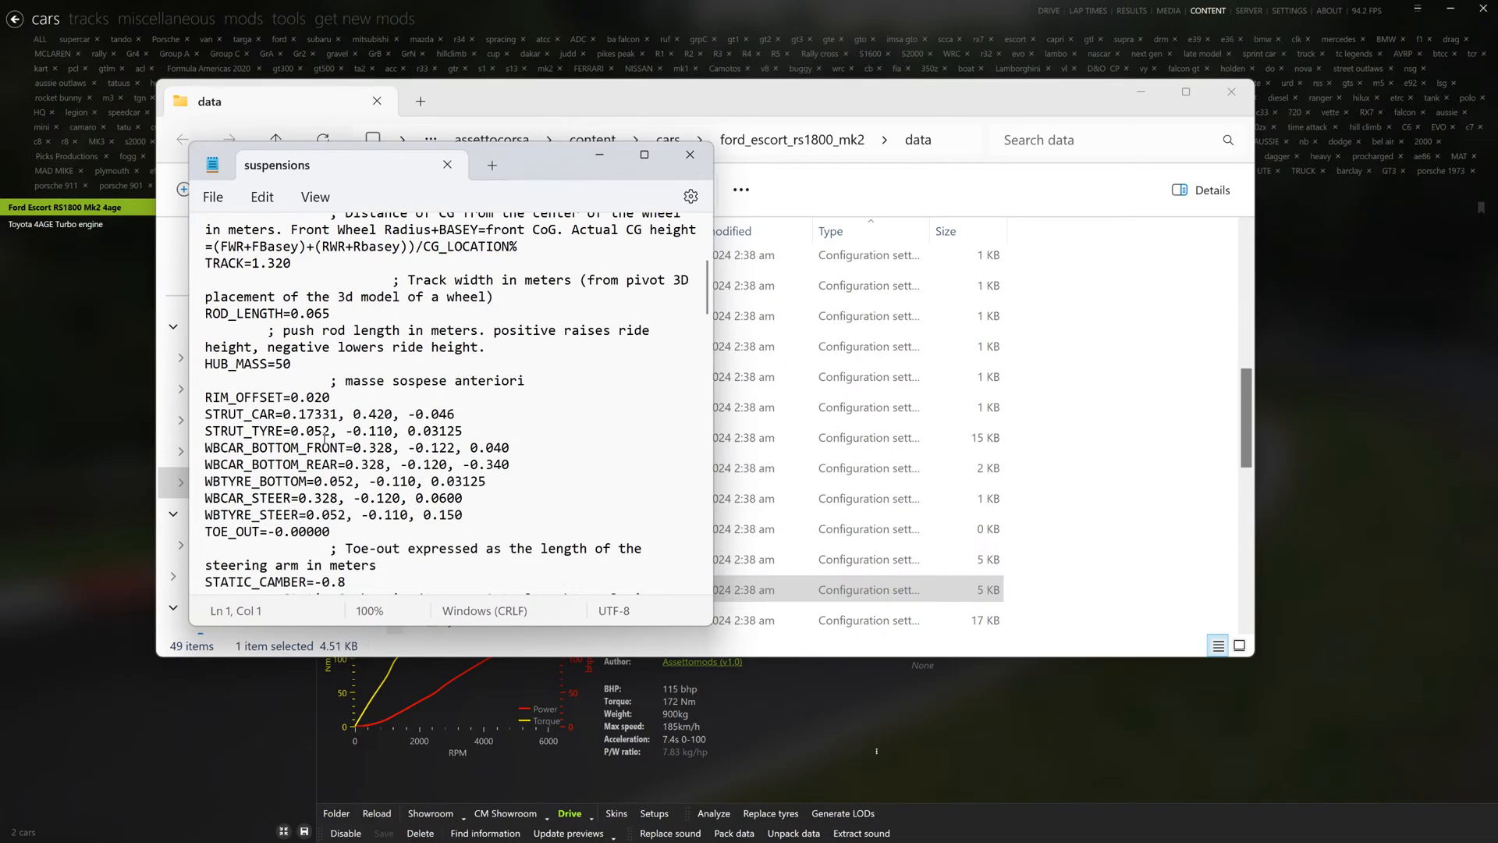
scroll(325, 439, down, 3)
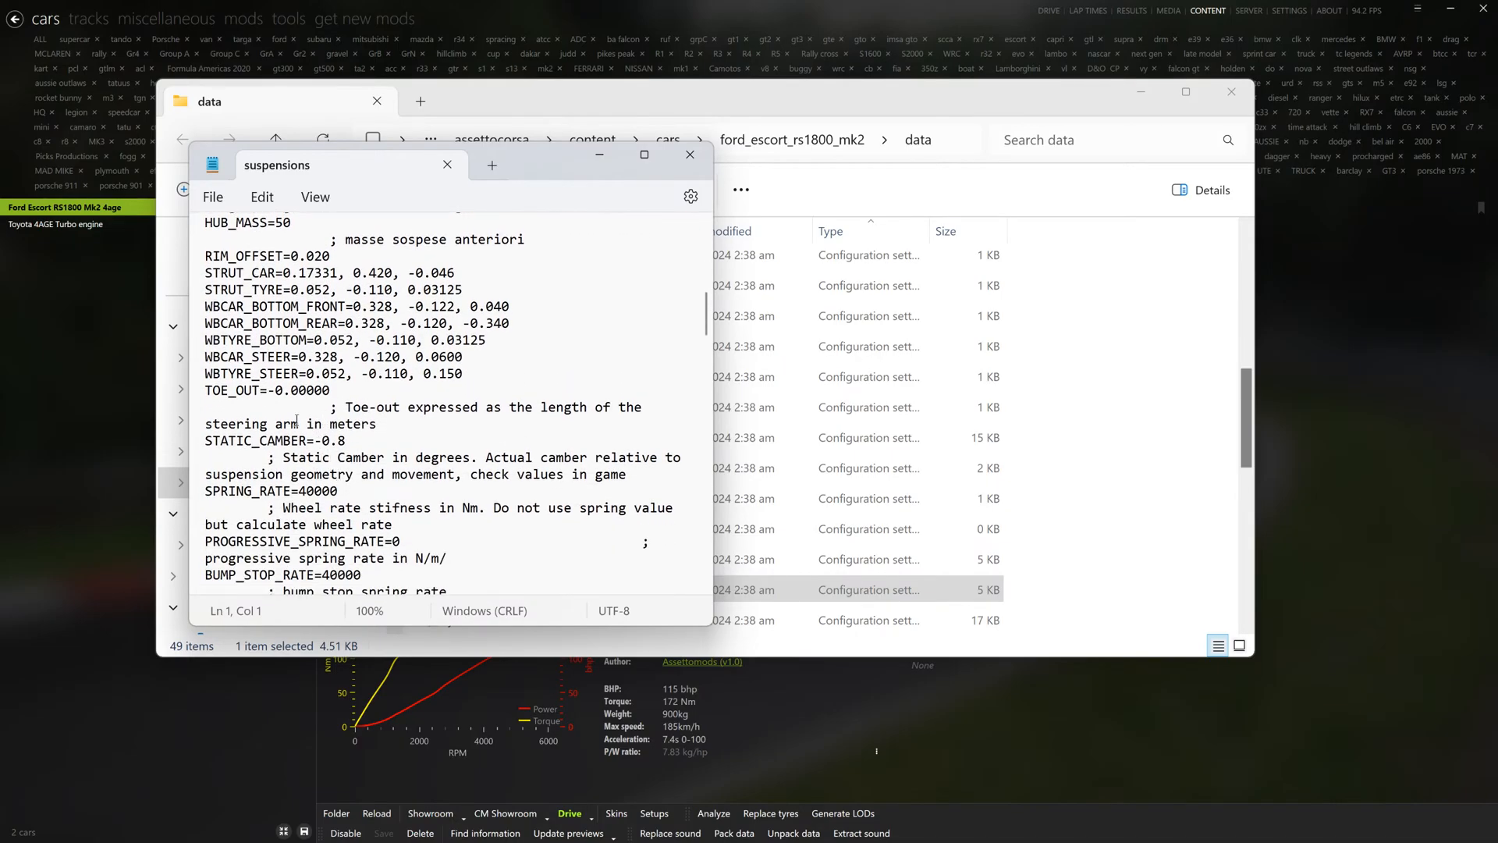
drag(204, 390, 325, 391)
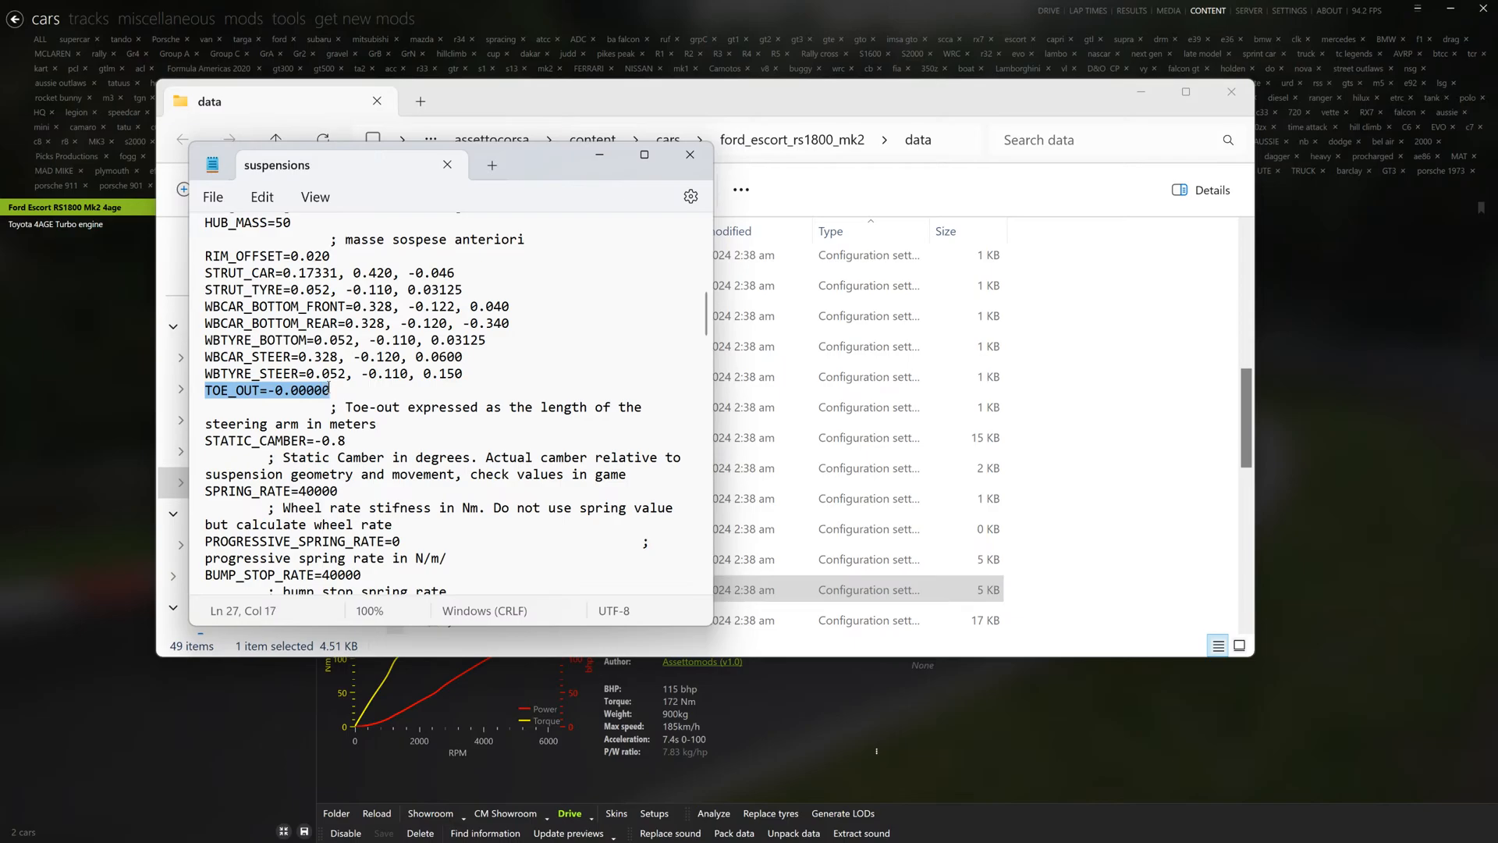
- Set STATIC_CAMBER to 0 for both the front and rear suspension, then save and close the suspensions file
drag(206, 442, 359, 442)
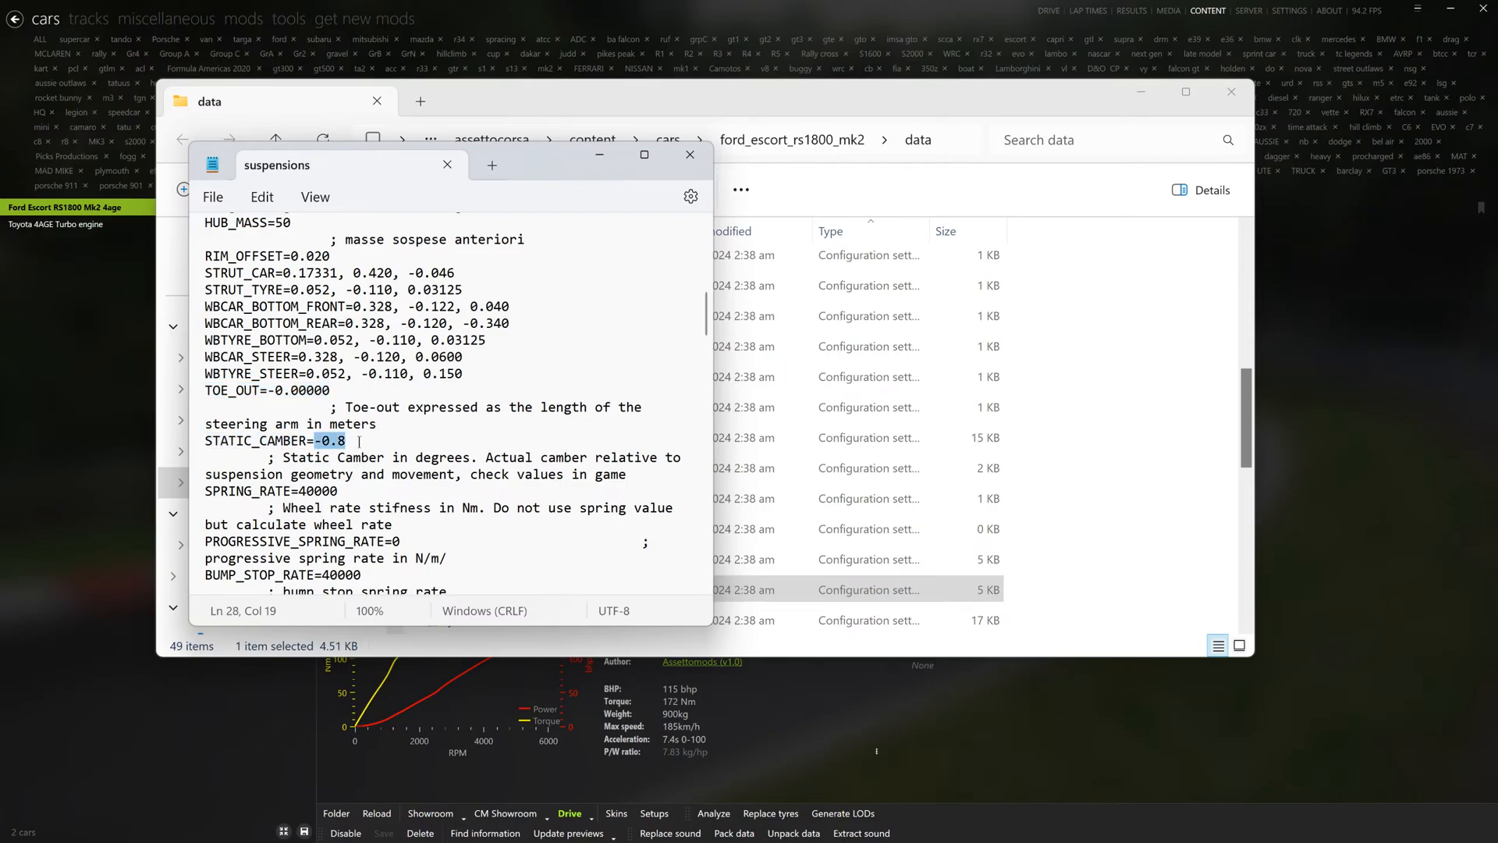
text(0)
scroll(318, 450, down, 10)
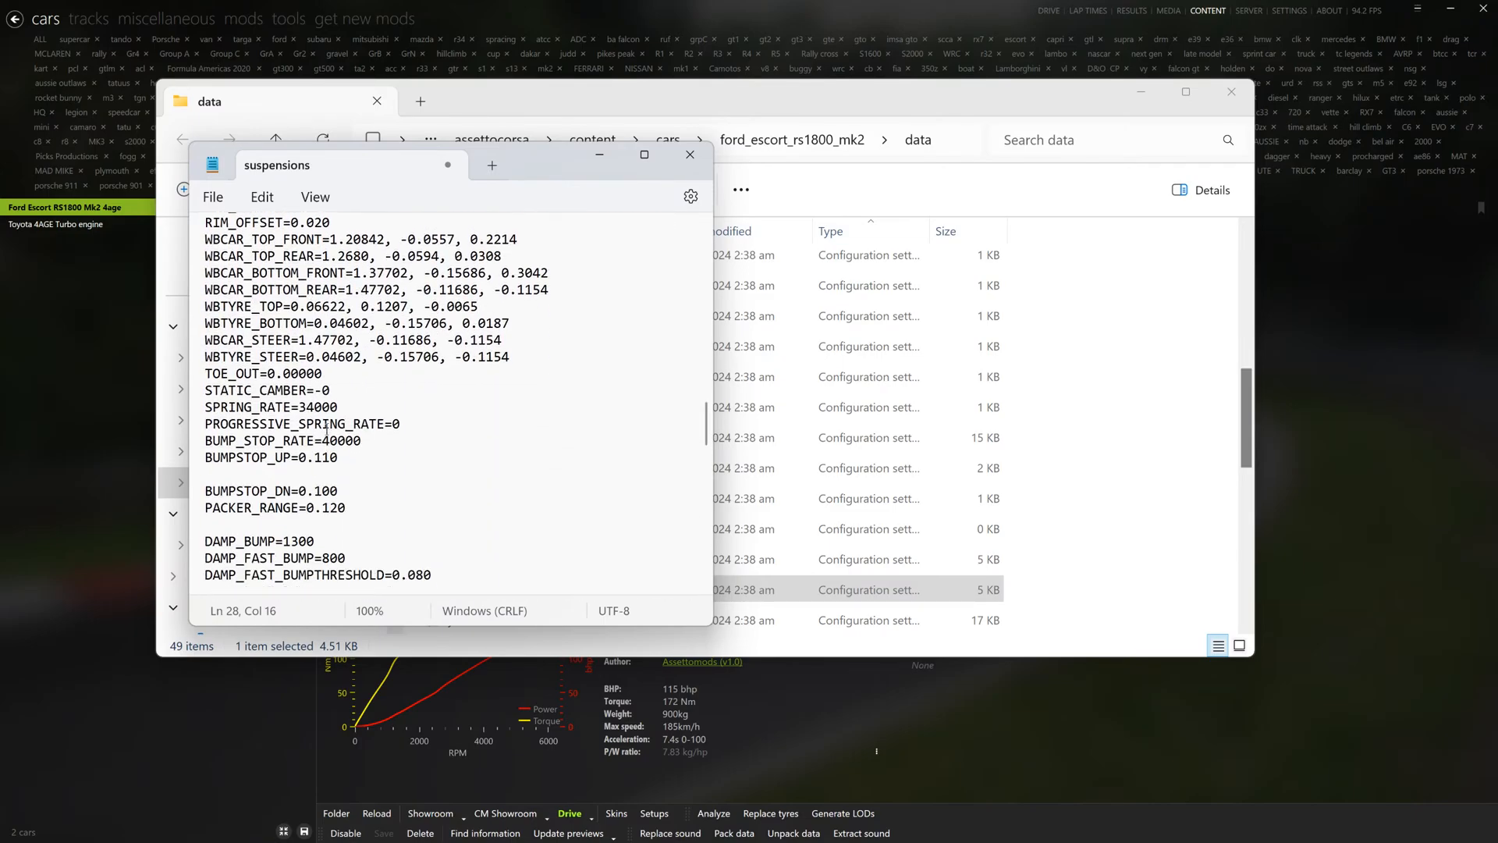
scroll(303, 492, up, 4)
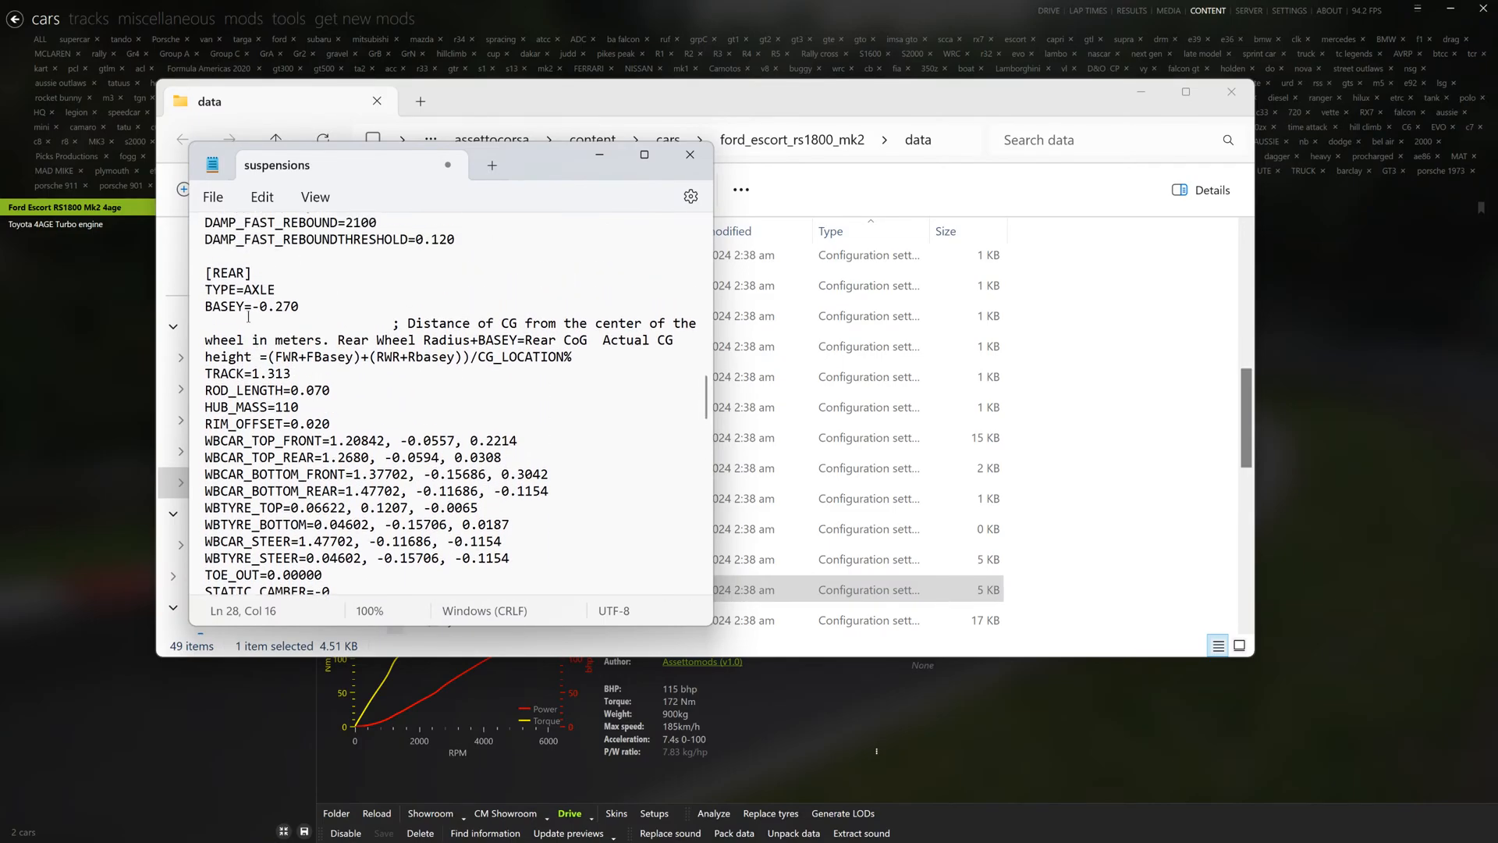
drag(208, 273, 253, 266)
scroll(272, 443, down, 2)
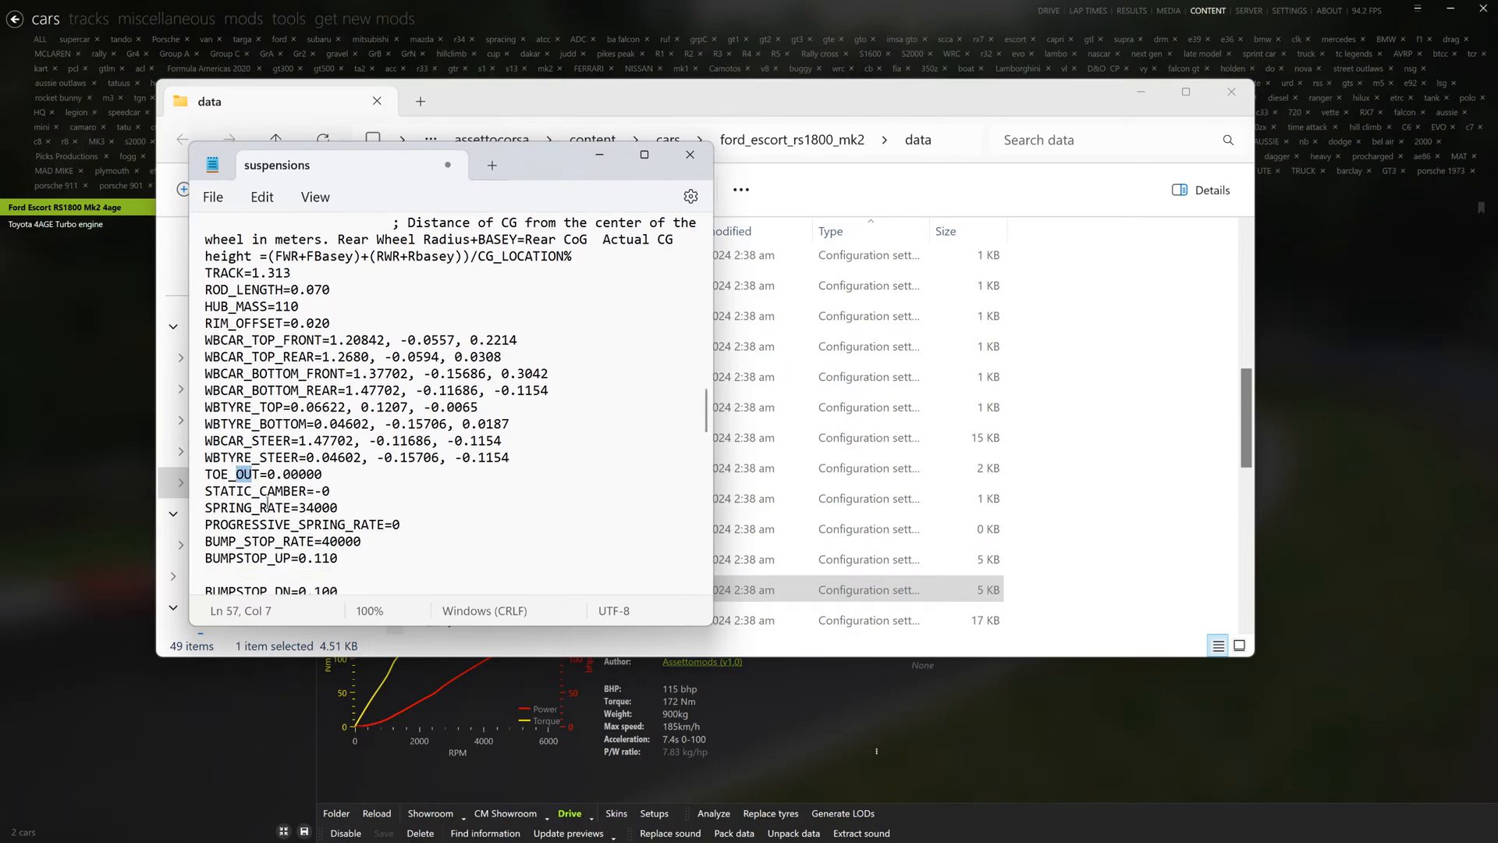
mouse_move(329, 491)
mouse_down()
mouse_move(205, 490)
mouse_move(315, 491)
mouse_up()
text(0)
click(213, 196)
click(228, 325)
click(690, 154)
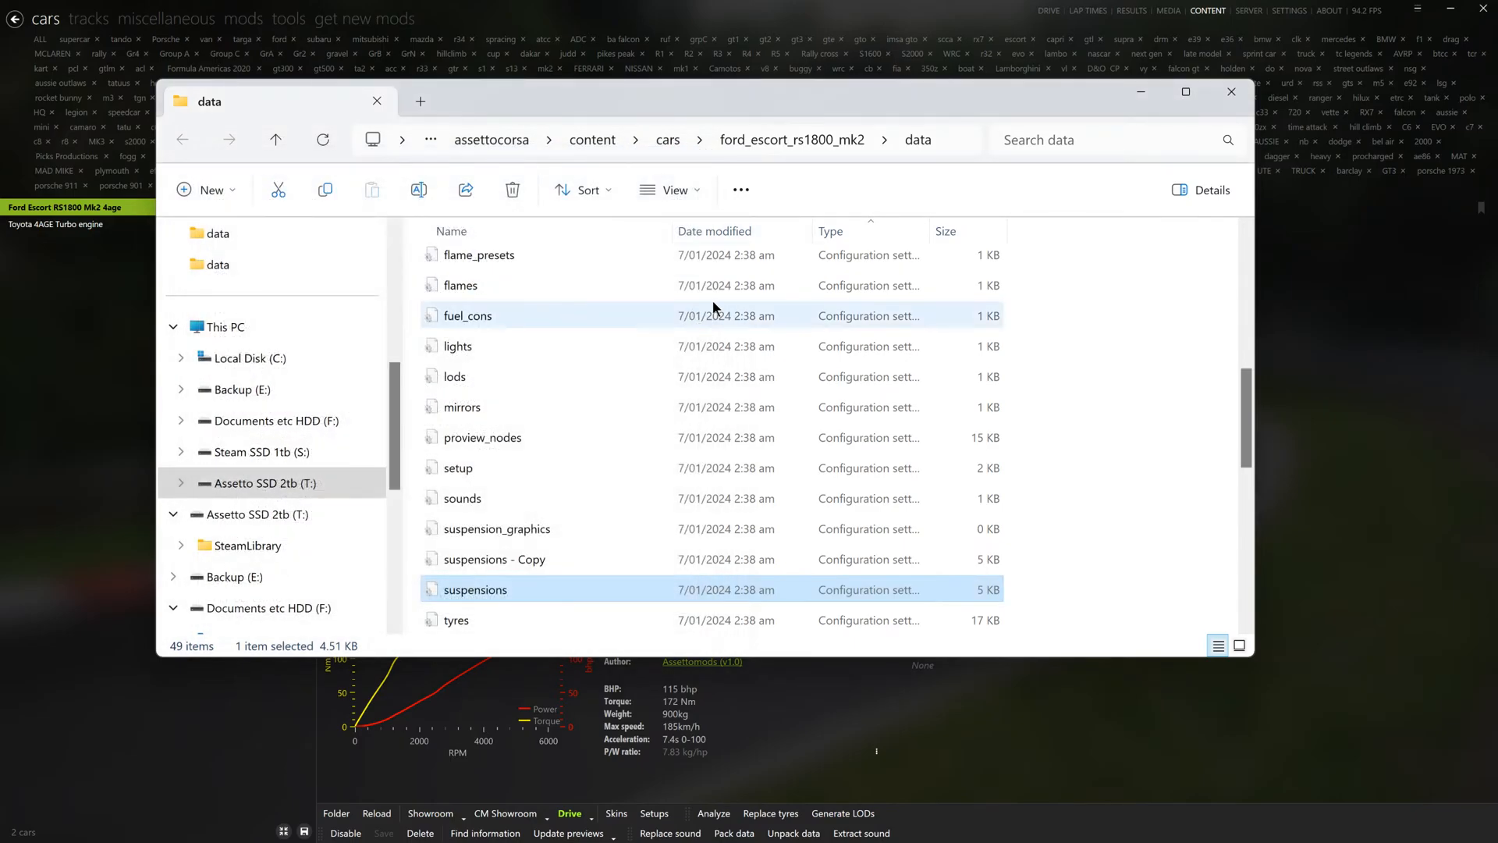
- Rename data.acd in the ford_escort_rs1800_mk2 folder as fdgvaklf.acd and close the folder
click(794, 140)
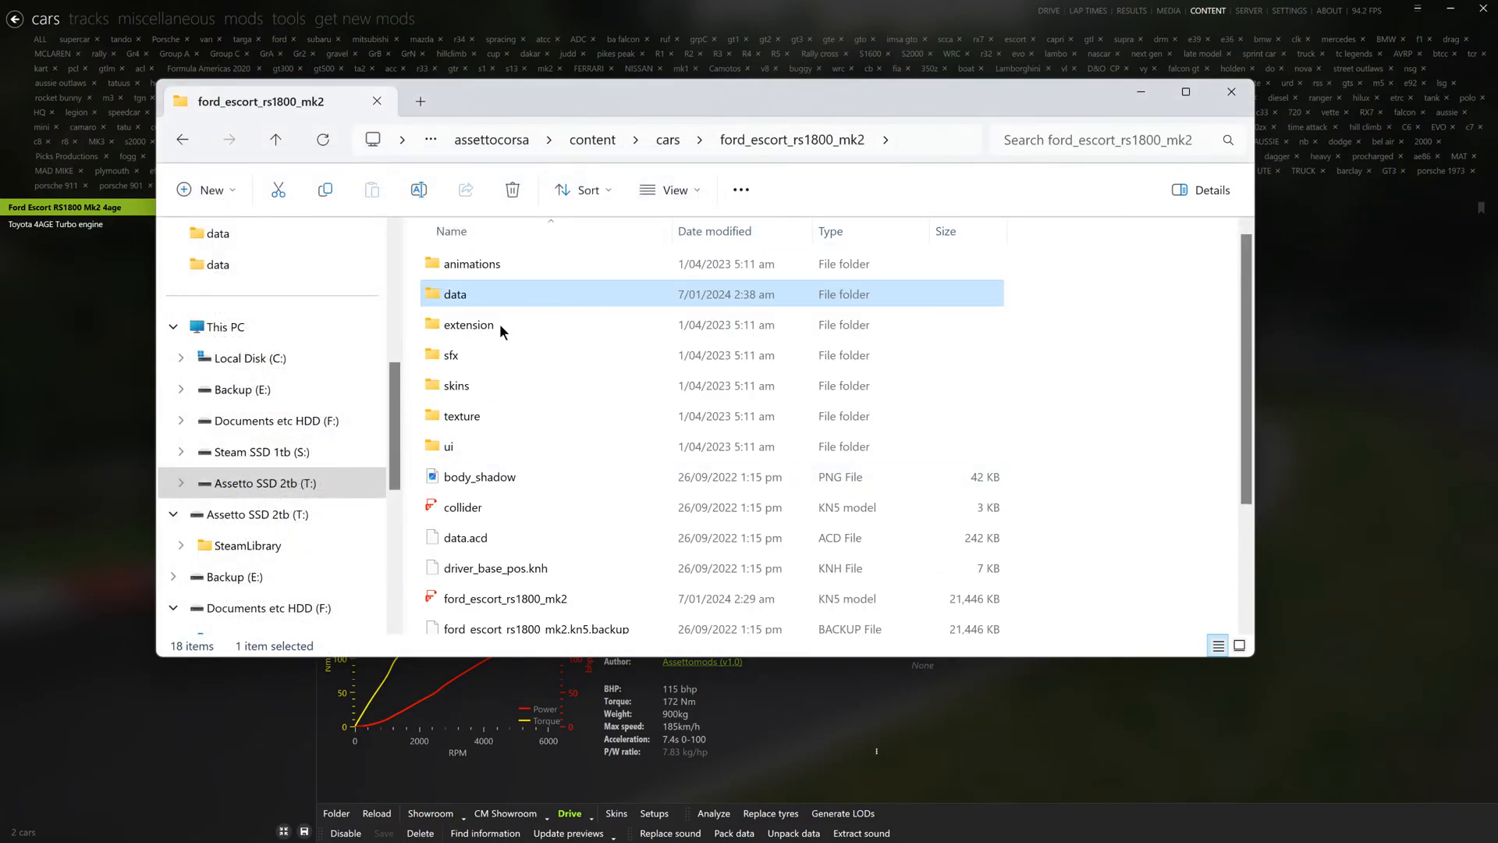
click(461, 540)
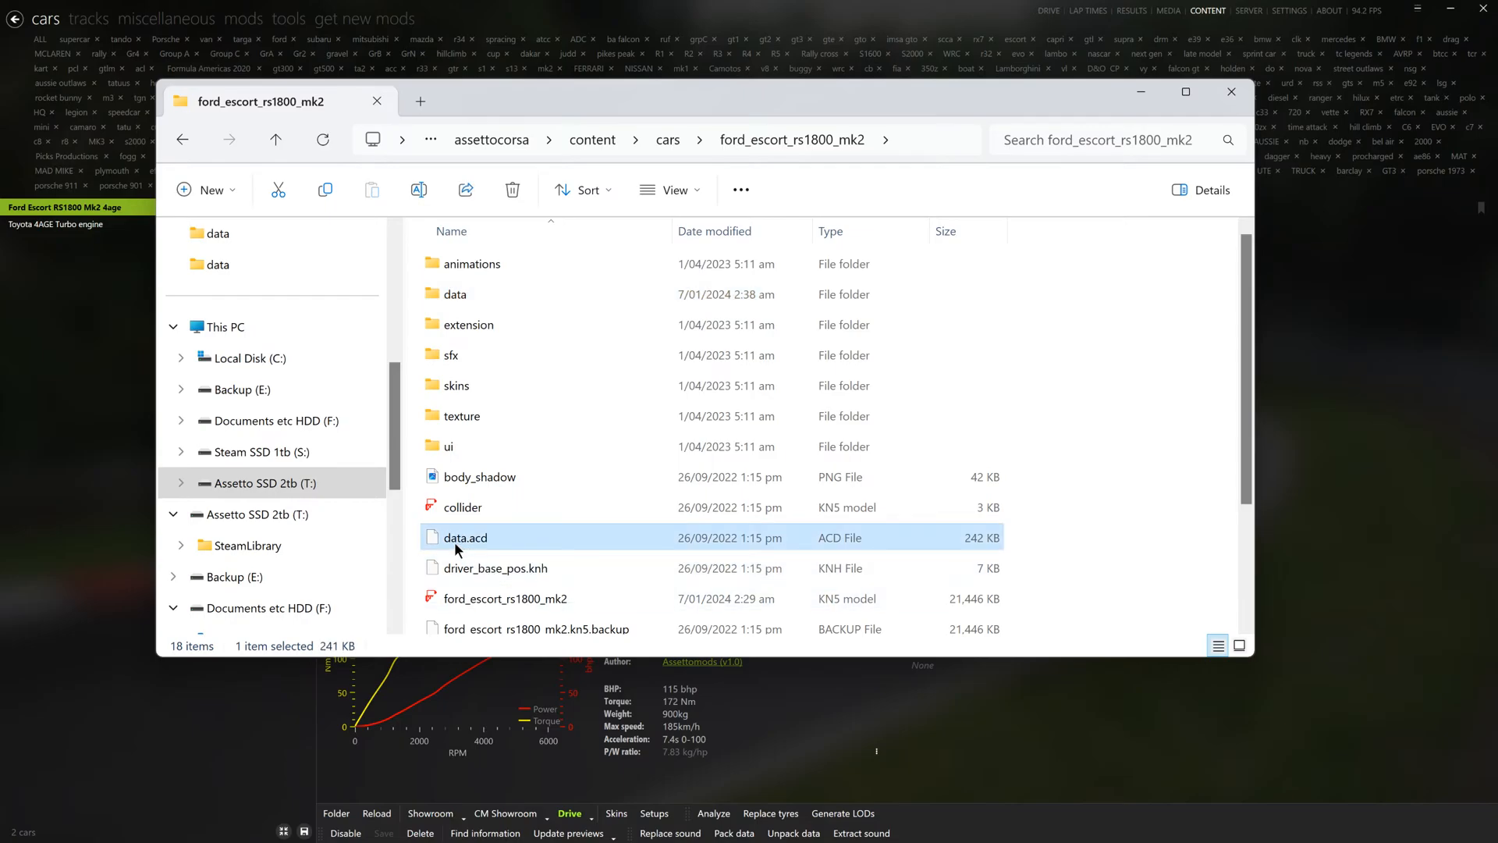
click(454, 541)
text(fdgvaklf)
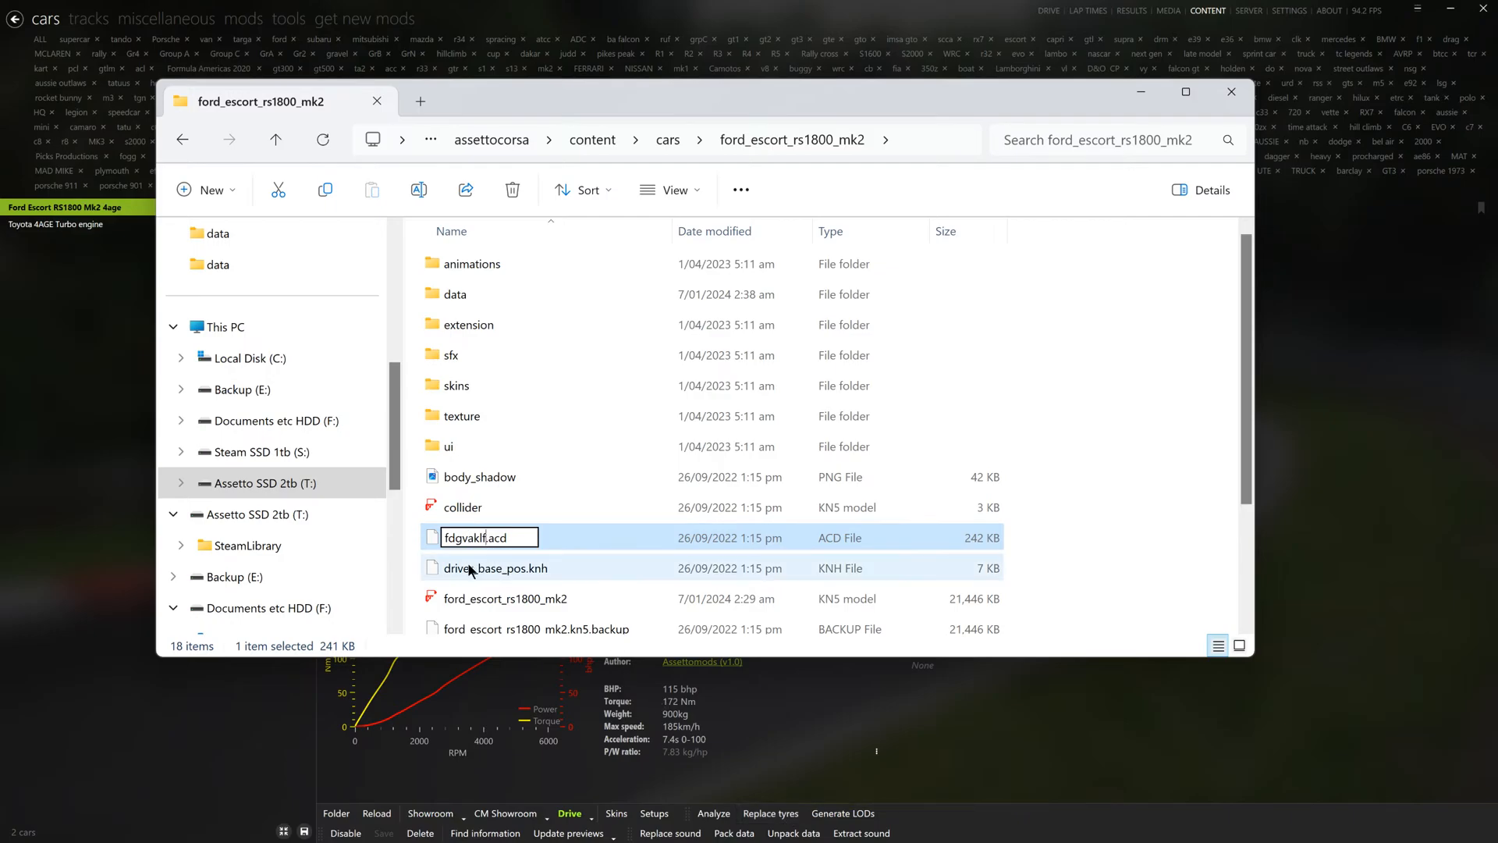
key(Return)
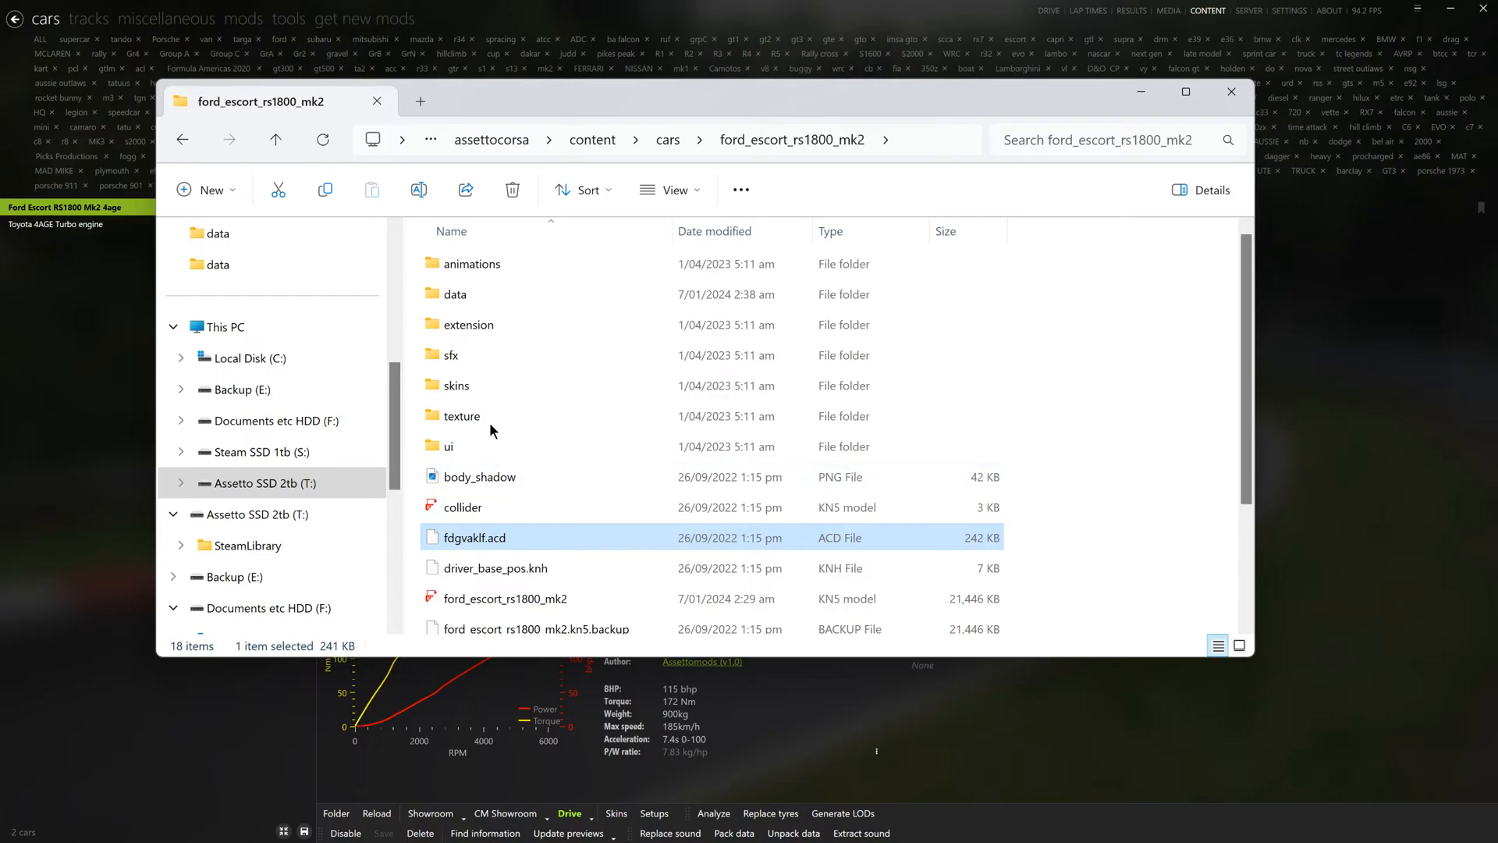
click(1231, 91)
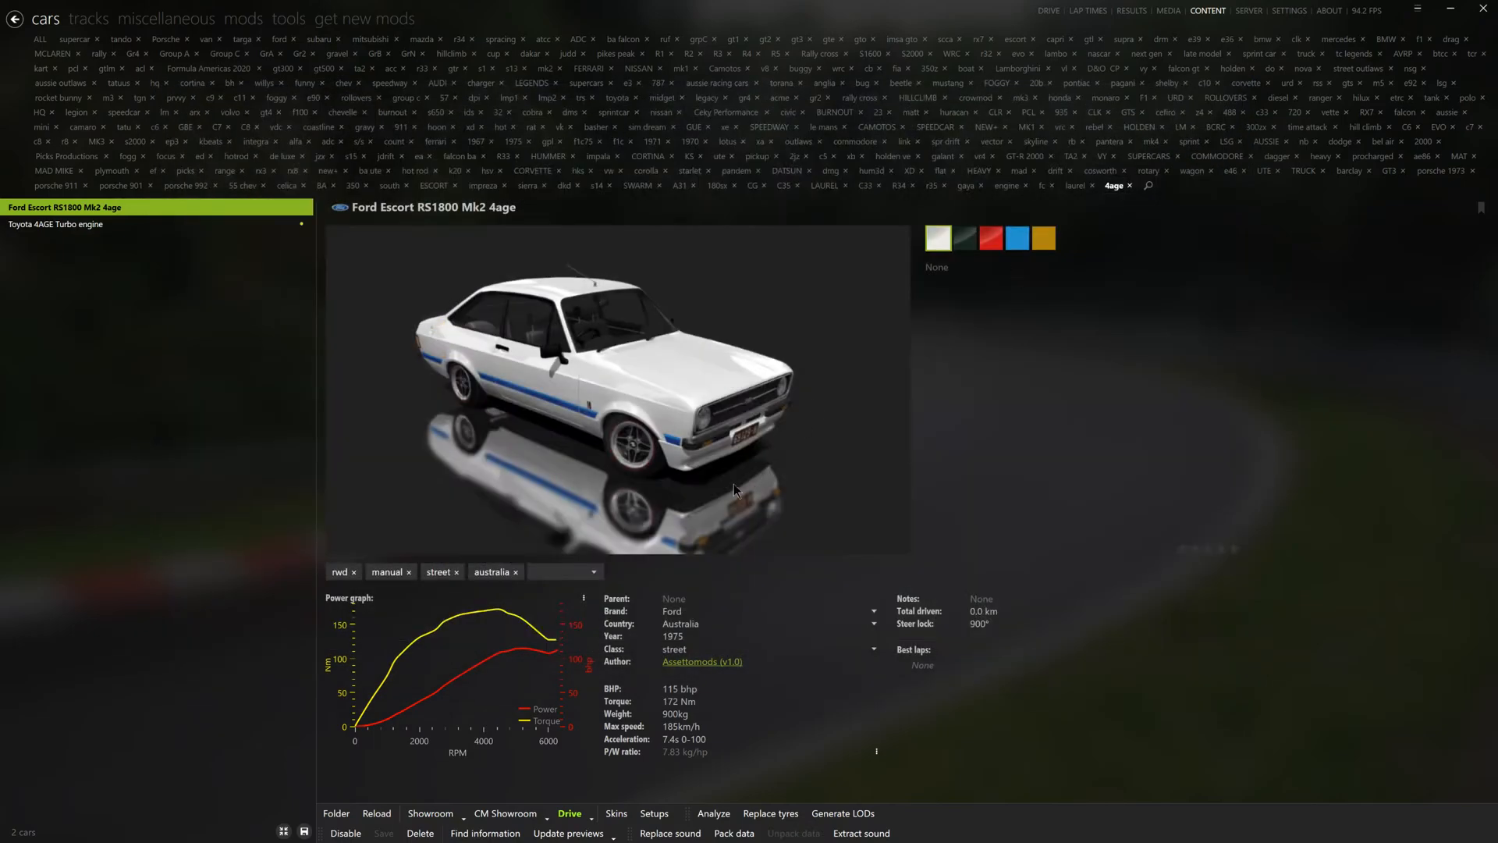
- Open the Escort in CM Showroom, load the sp preset and switch to an exterior view of the car
click(506, 813)
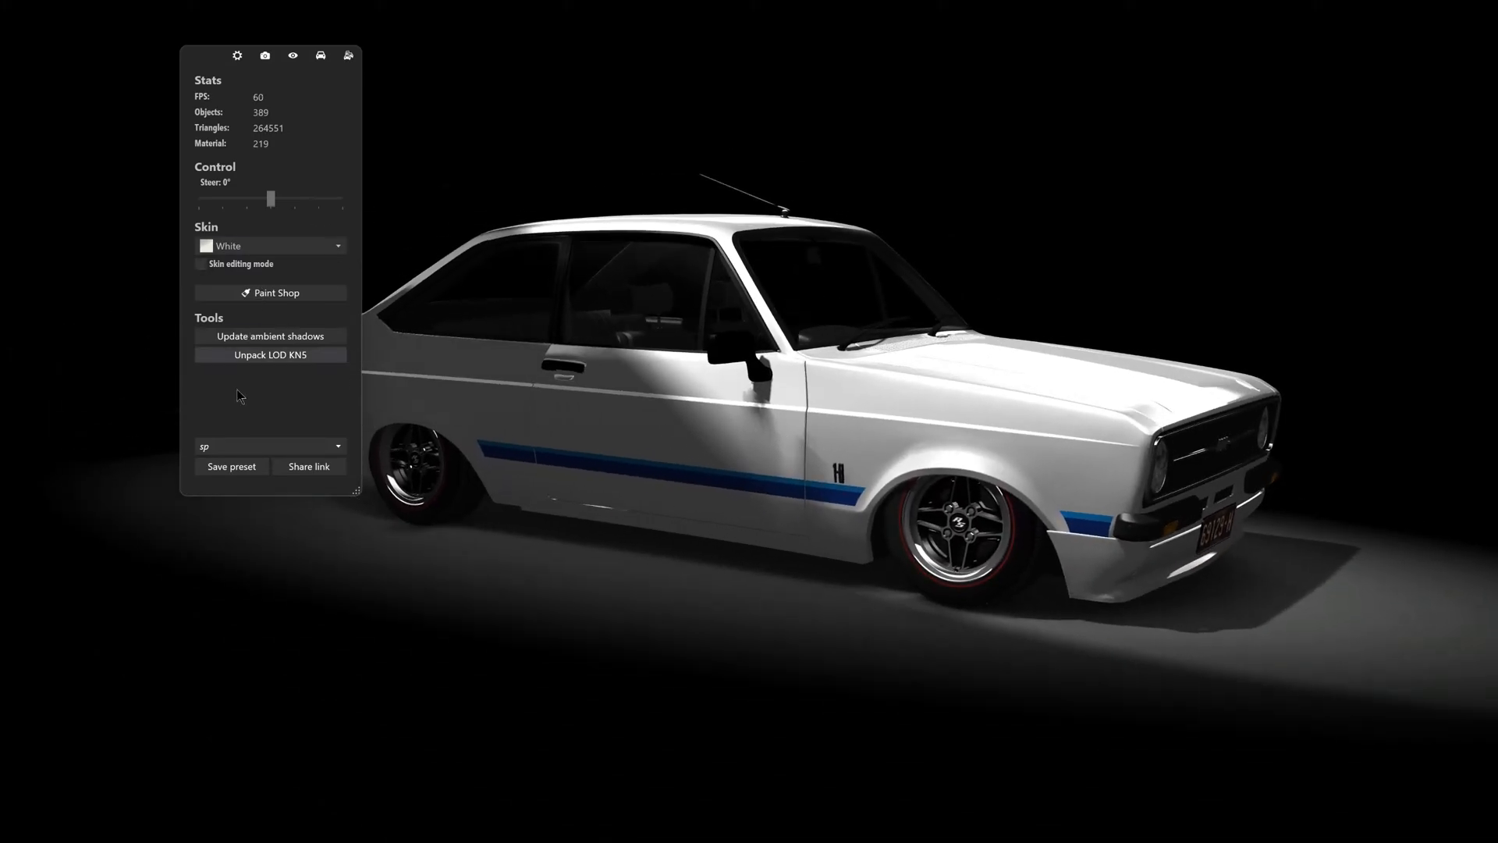
click(238, 448)
click(232, 509)
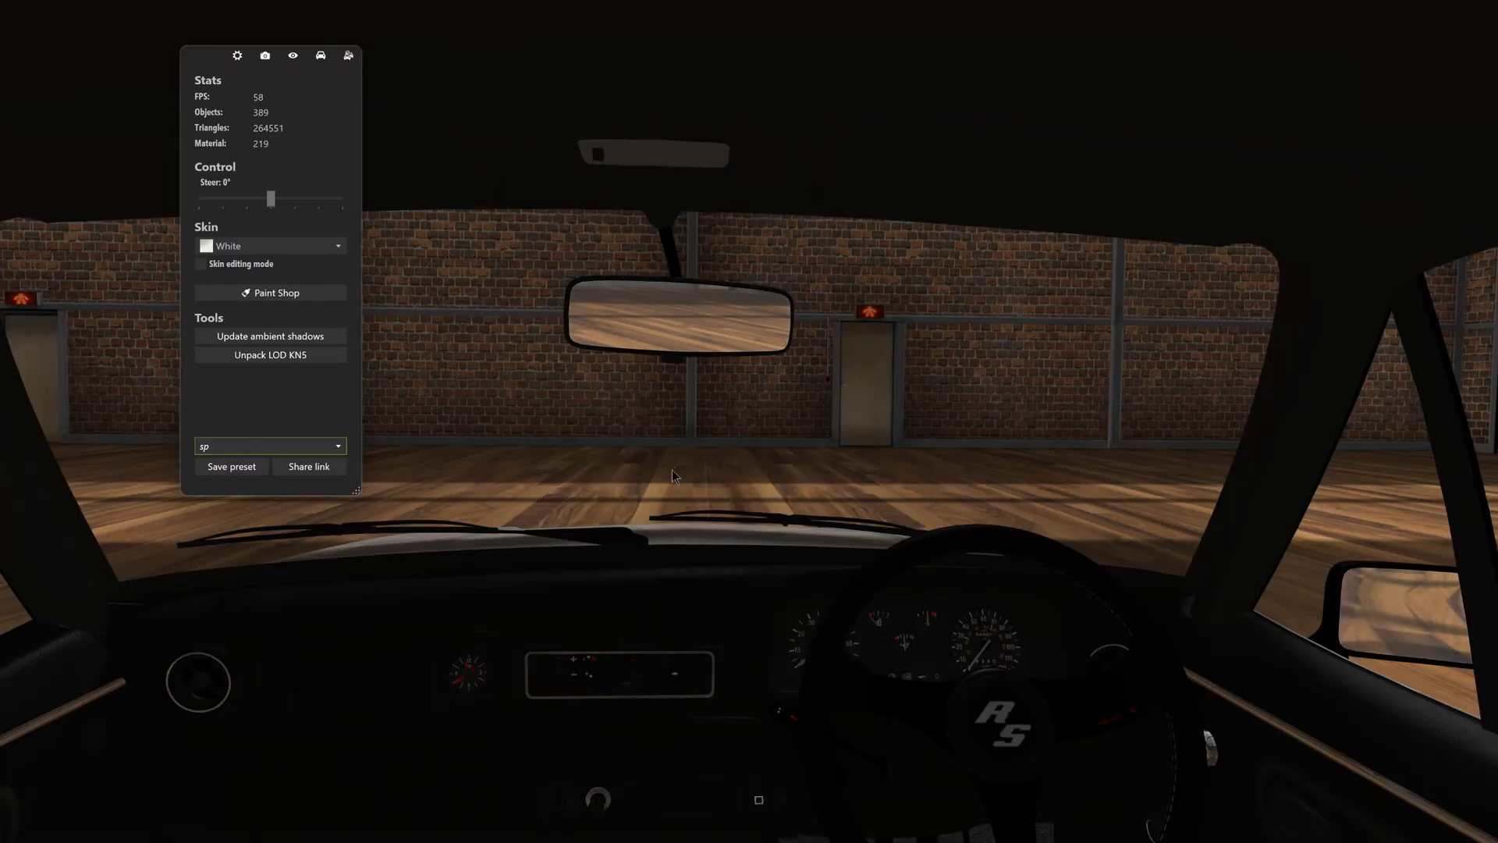
drag(671, 470, 646, 508)
key(F6)
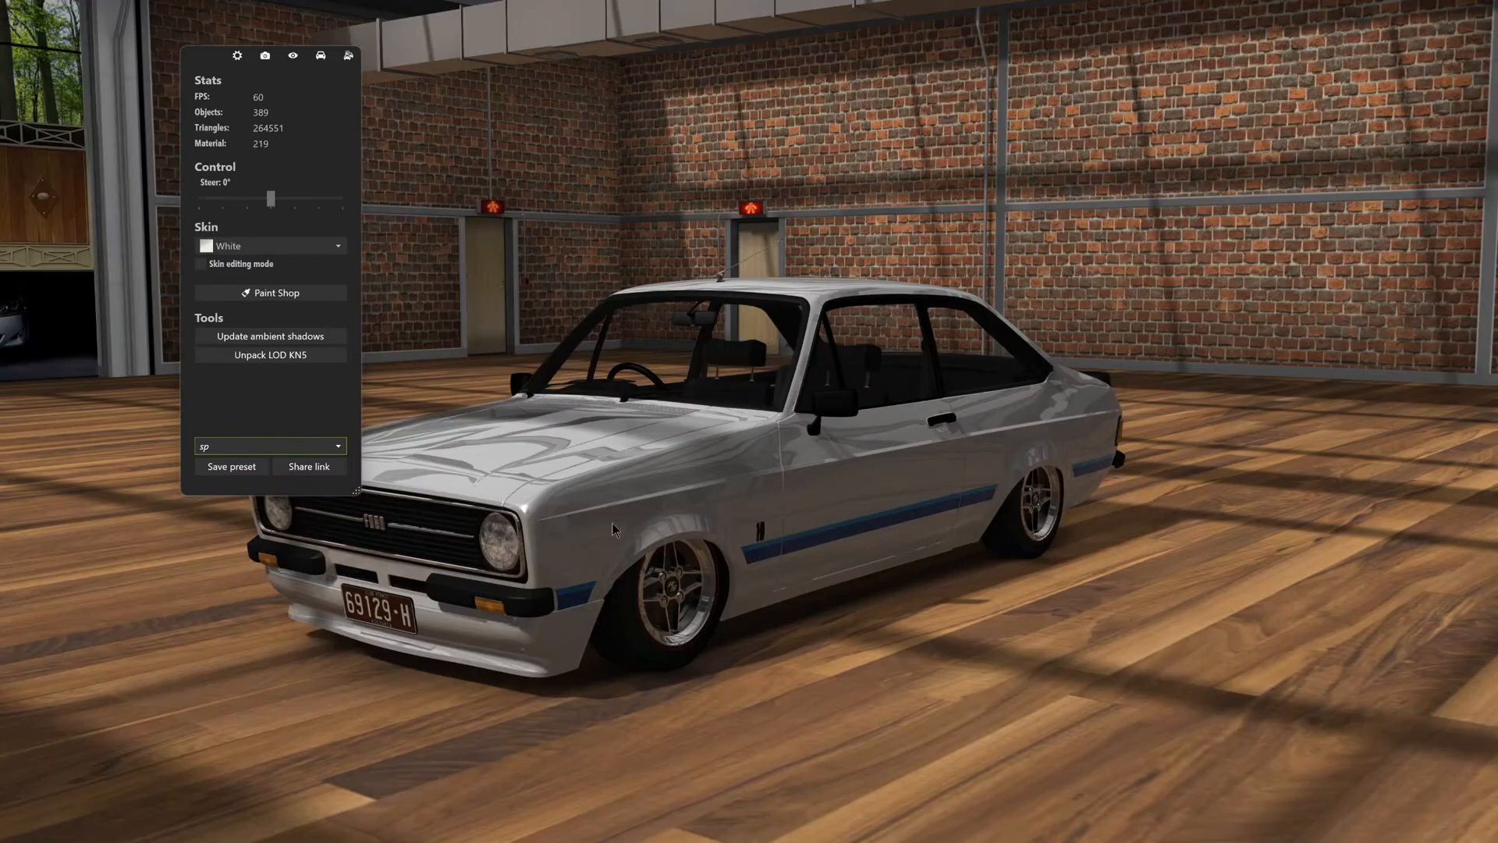
mouse_move(954, 551)
mouse_down()
mouse_move(737, 540)
mouse_move(971, 517)
mouse_move(921, 483)
mouse_move(969, 466)
mouse_move(960, 547)
mouse_move(944, 531)
mouse_up()
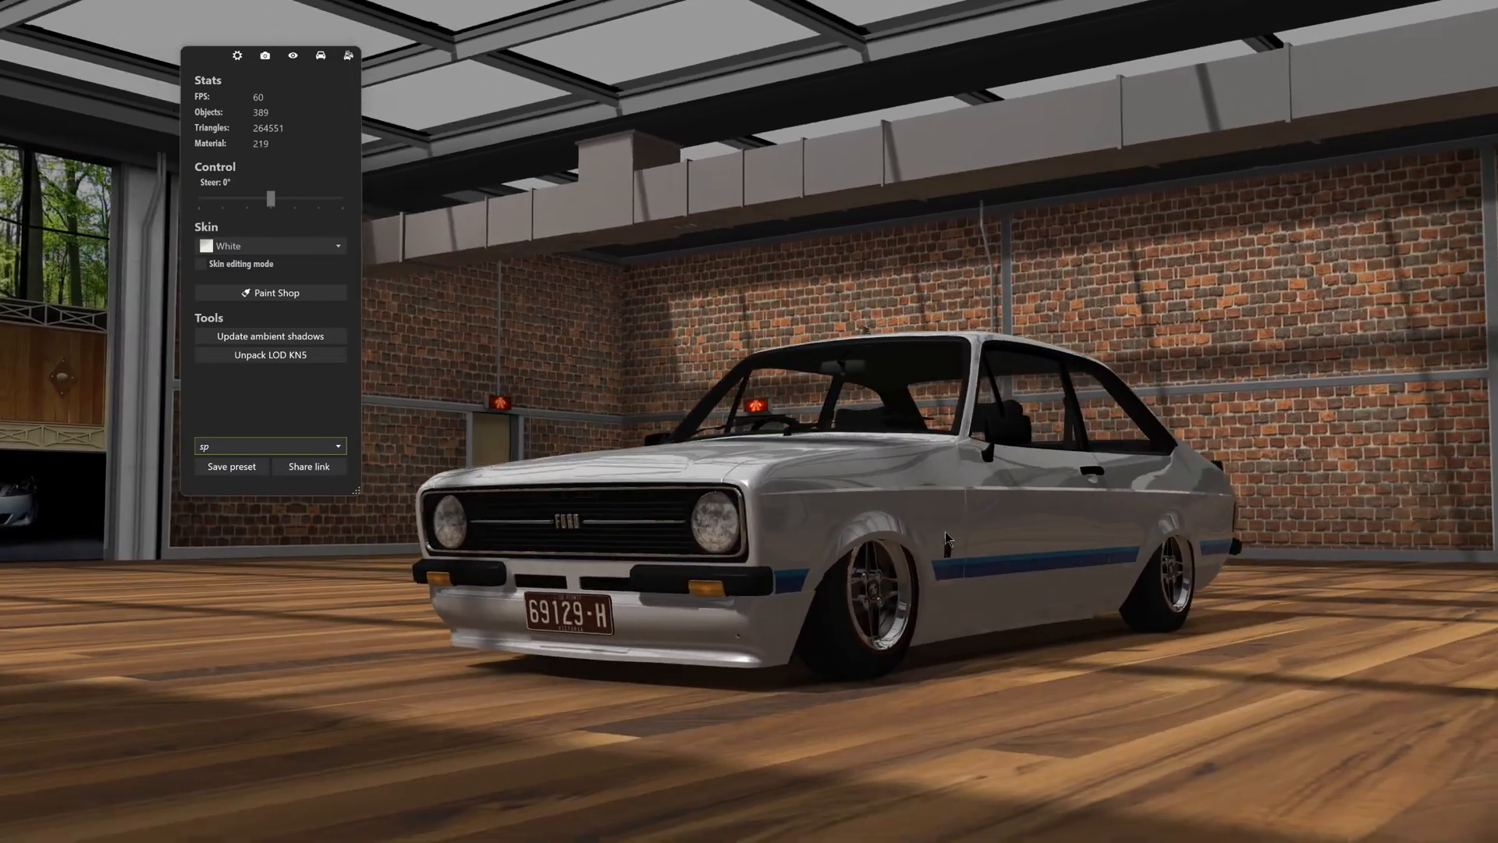
- Align the Escort's wheels using its data and update the model with that alignment
click(320, 56)
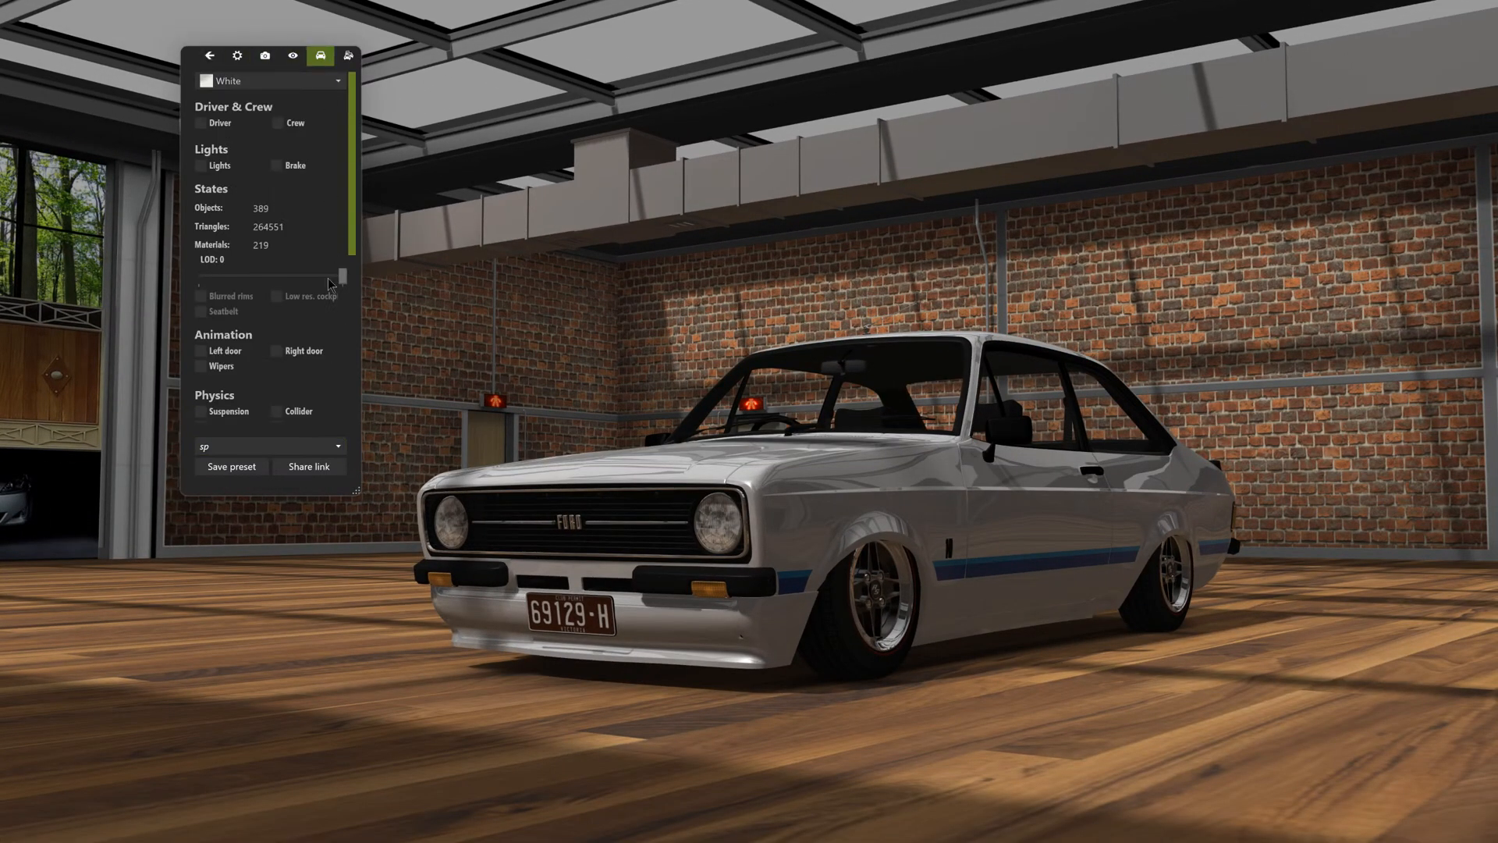
scroll(205, 328, down, 5)
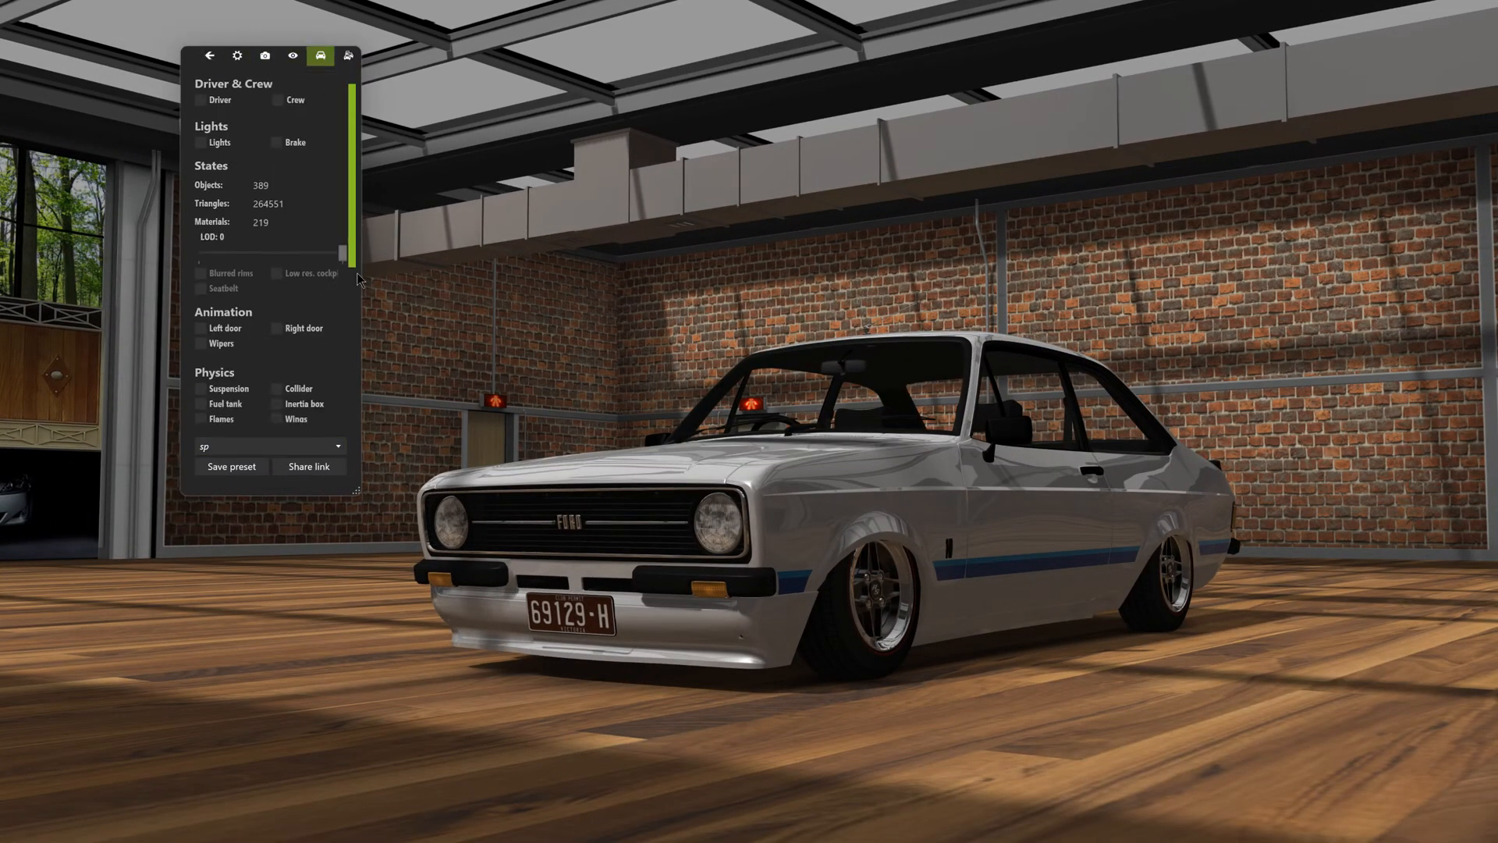
click(201, 323)
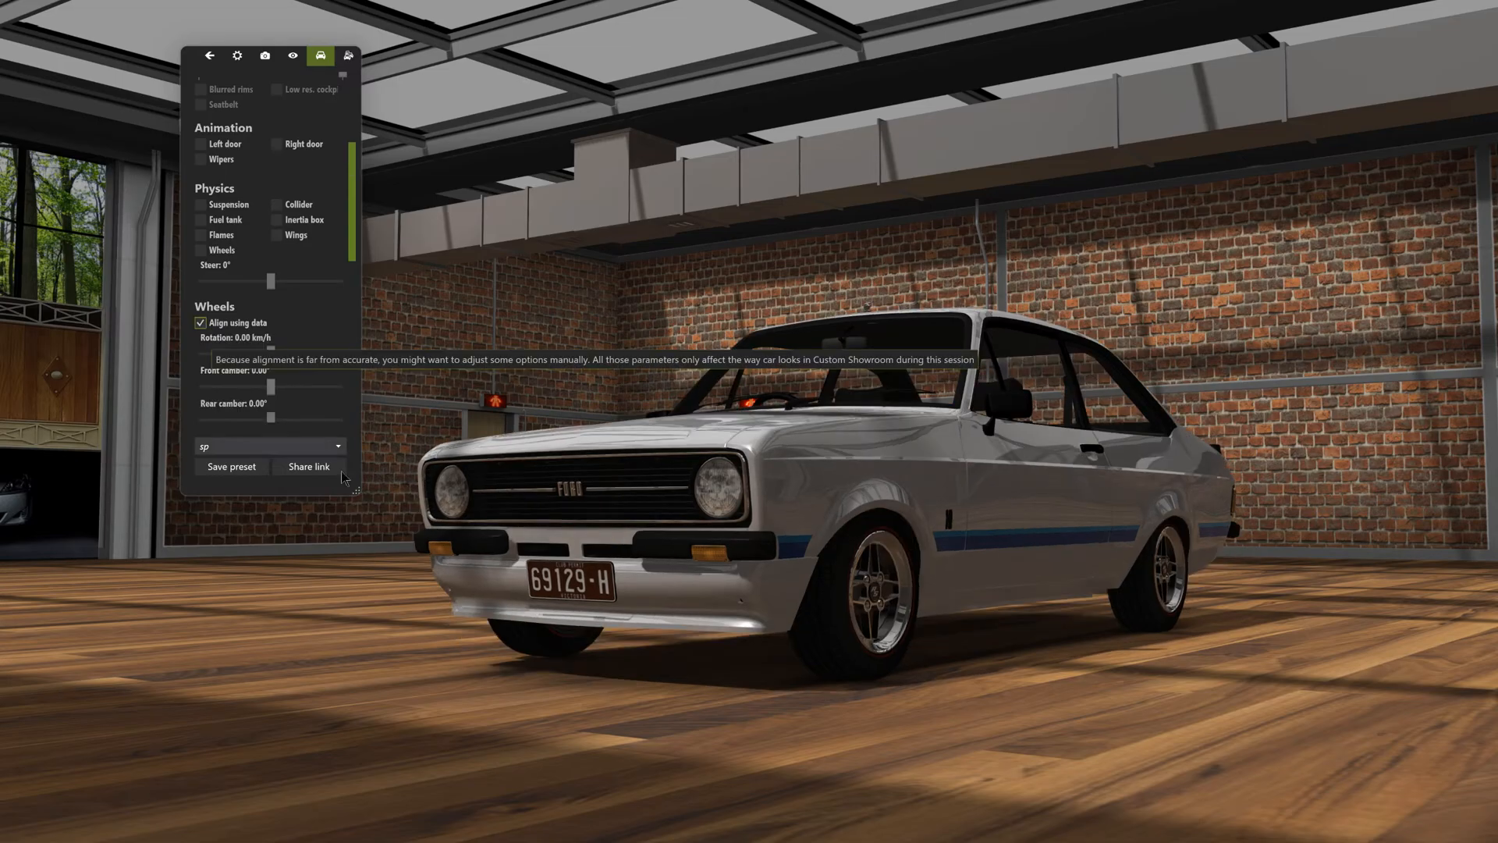
drag(663, 601, 922, 572)
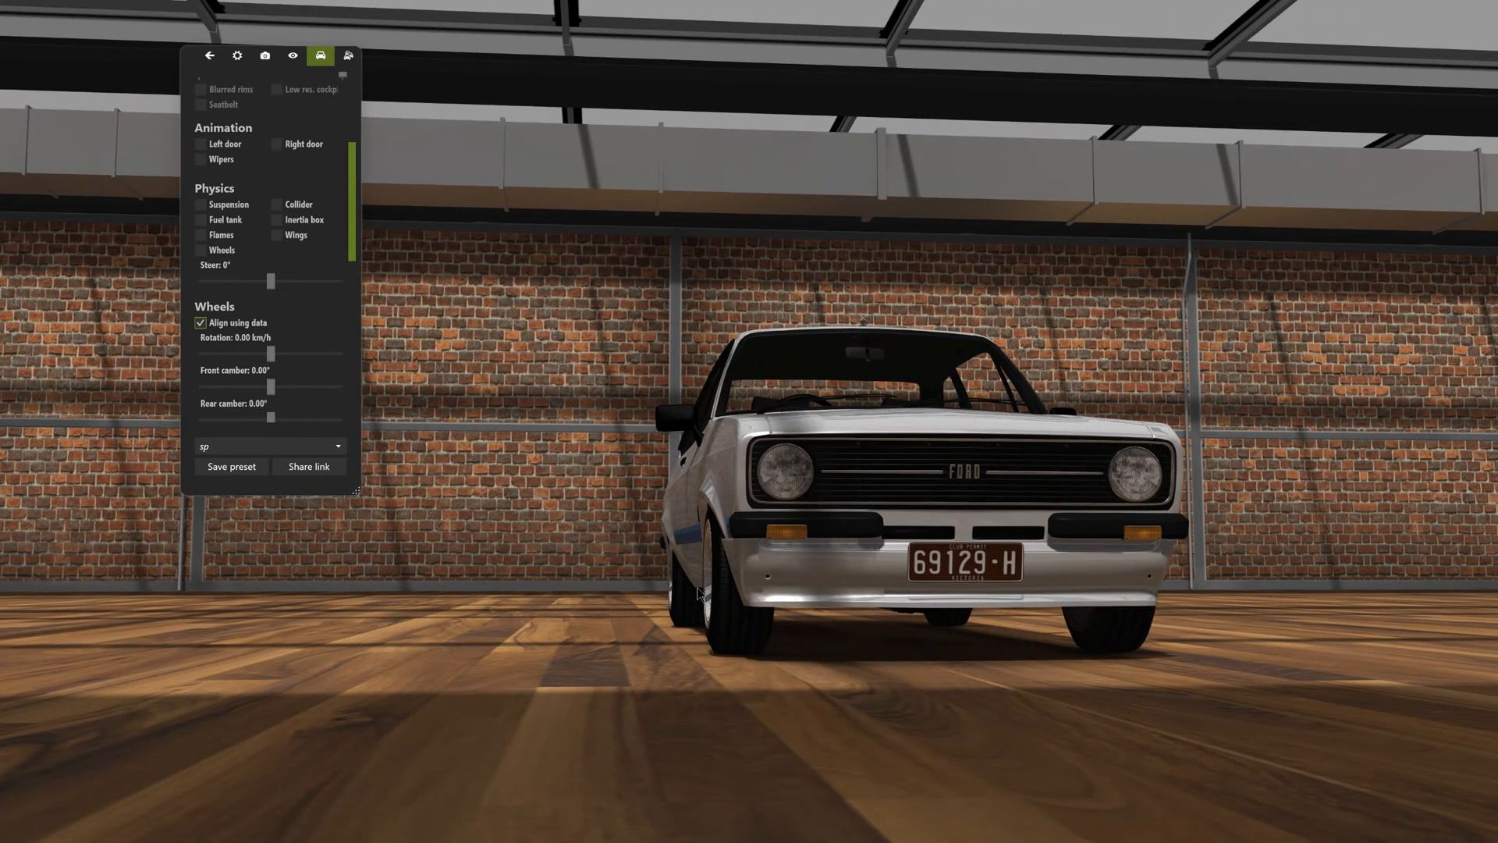
drag(697, 593, 991, 520)
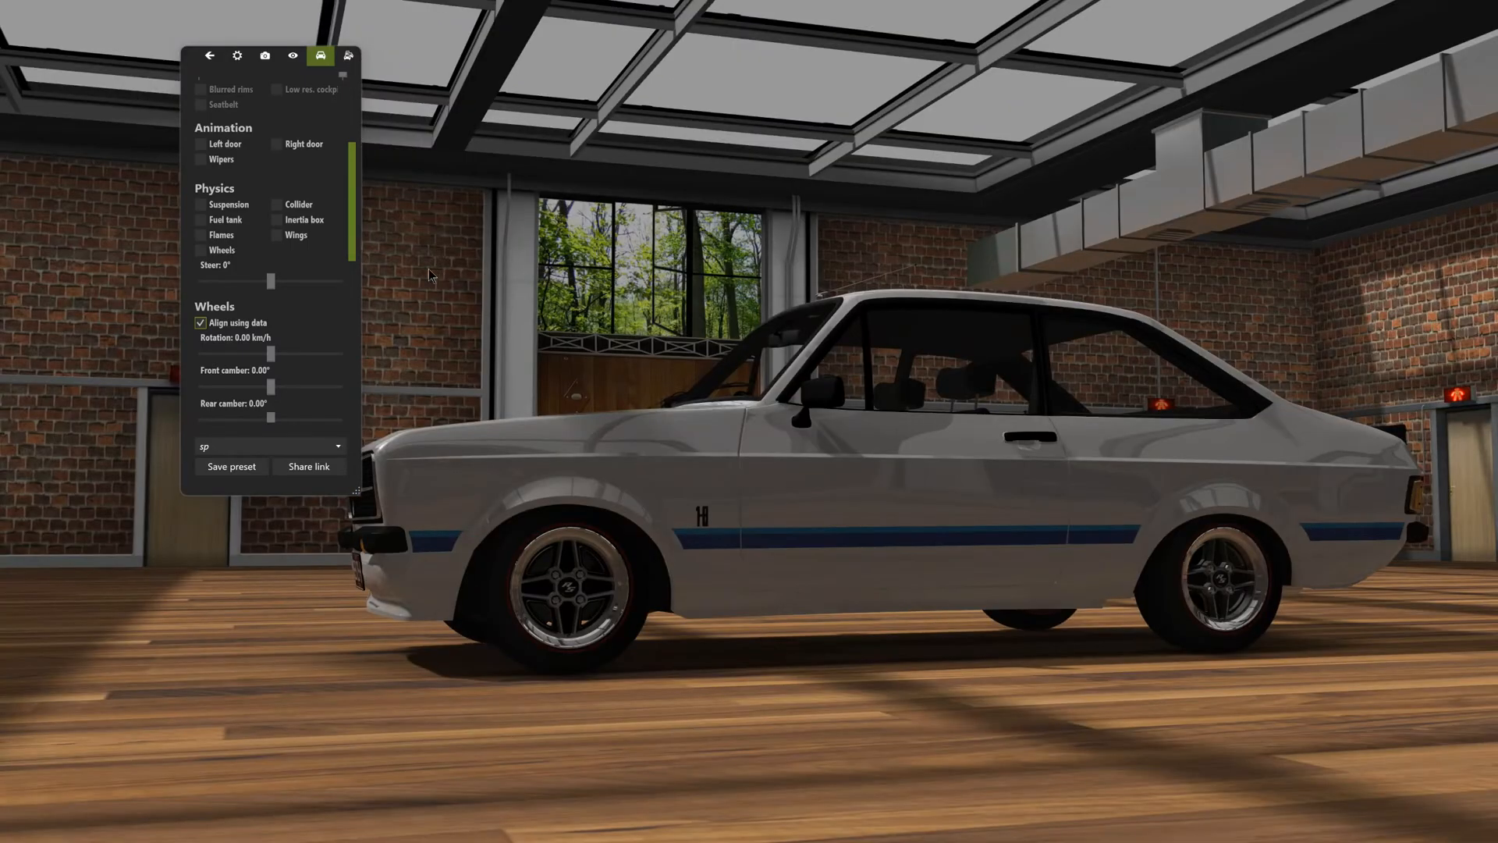
scroll(264, 242, down, 5)
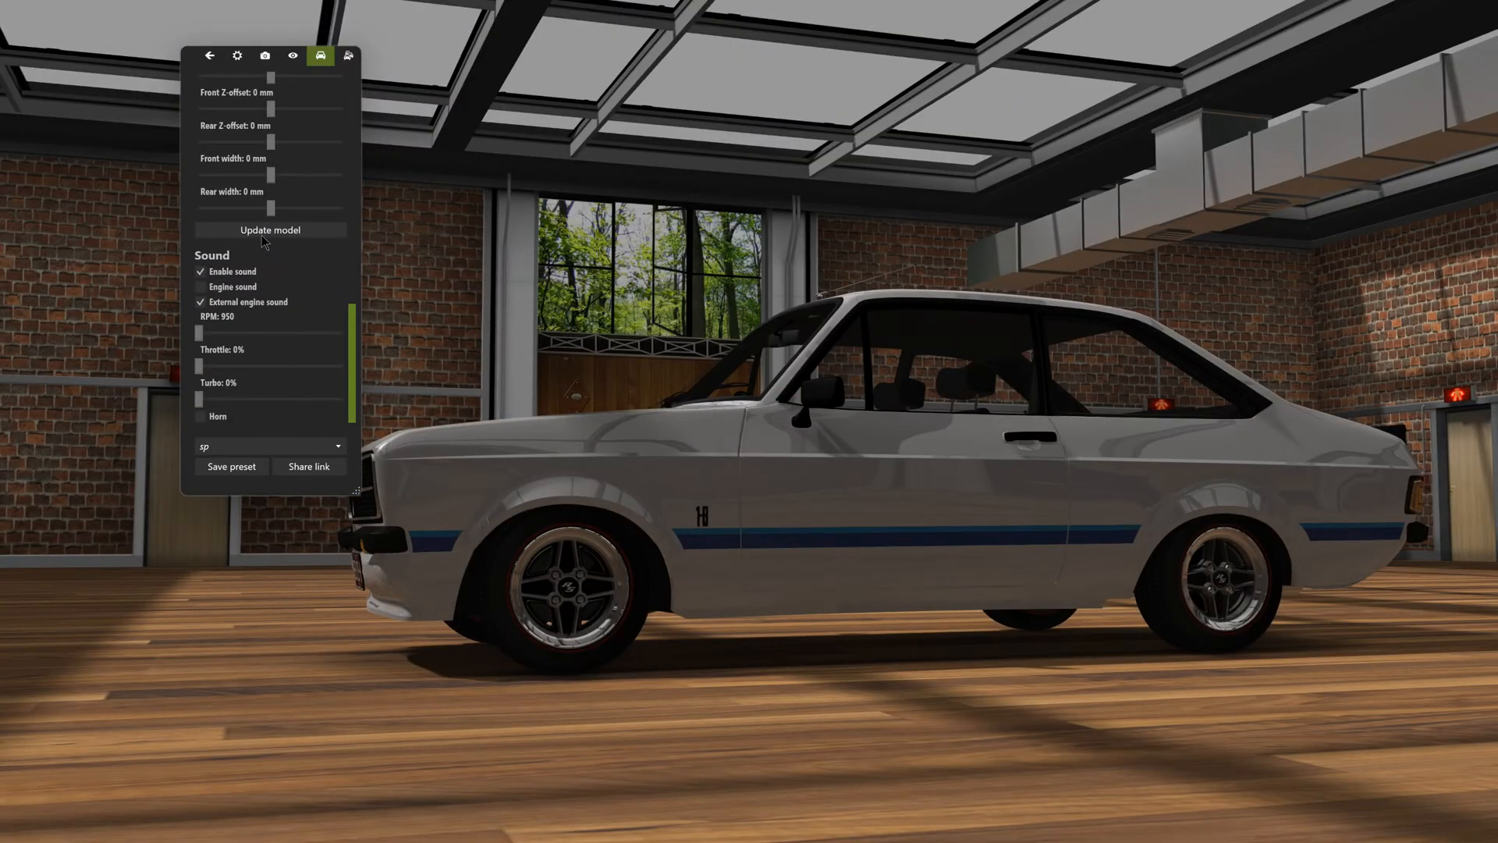
click(264, 230)
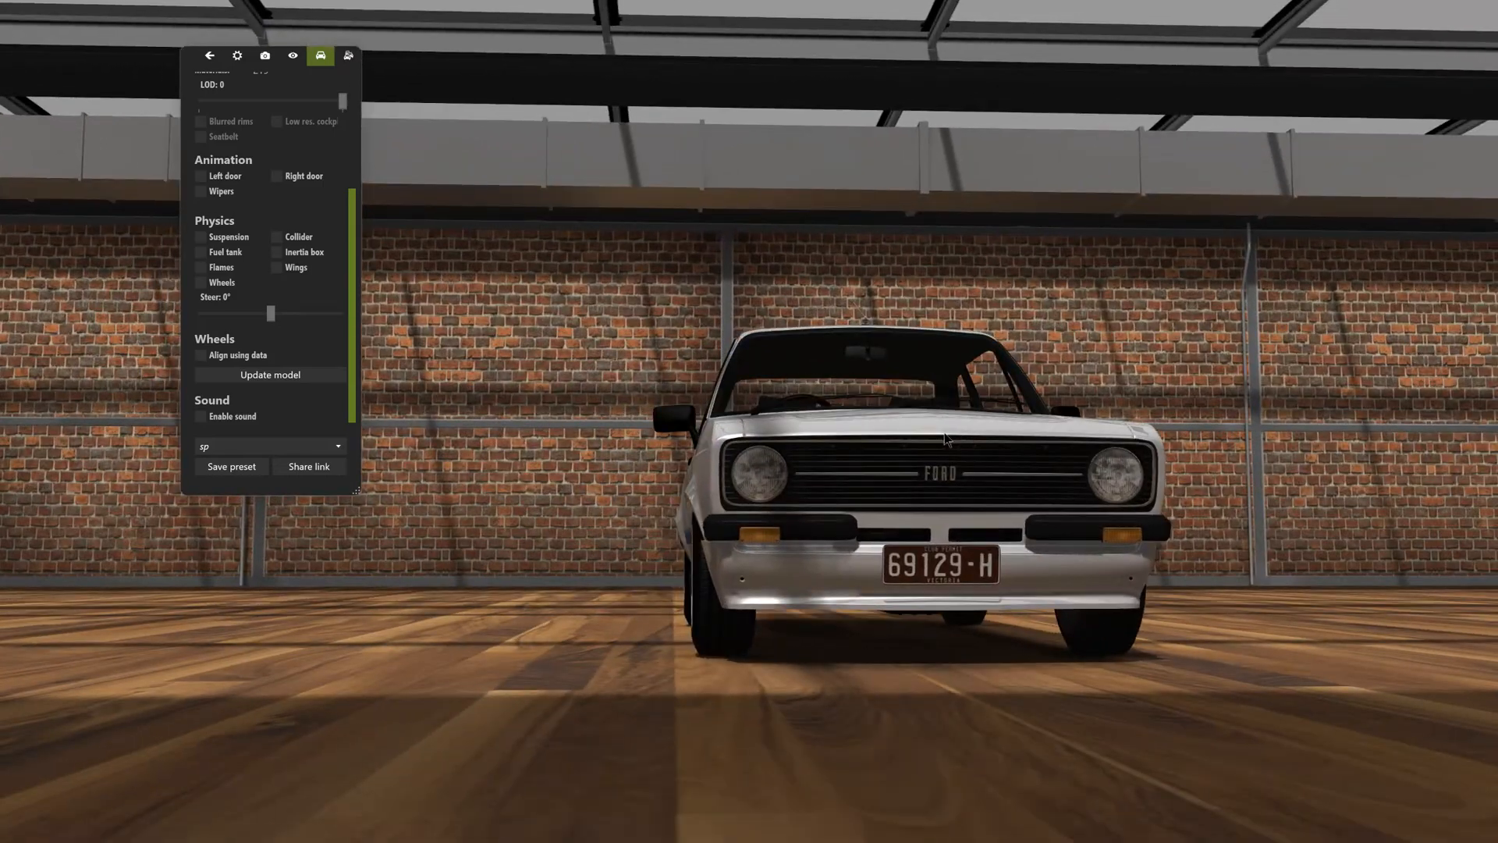
- Inspect the updated Escort from several angles and open the list of cars in the showroom scene
drag(735, 406, 728, 497)
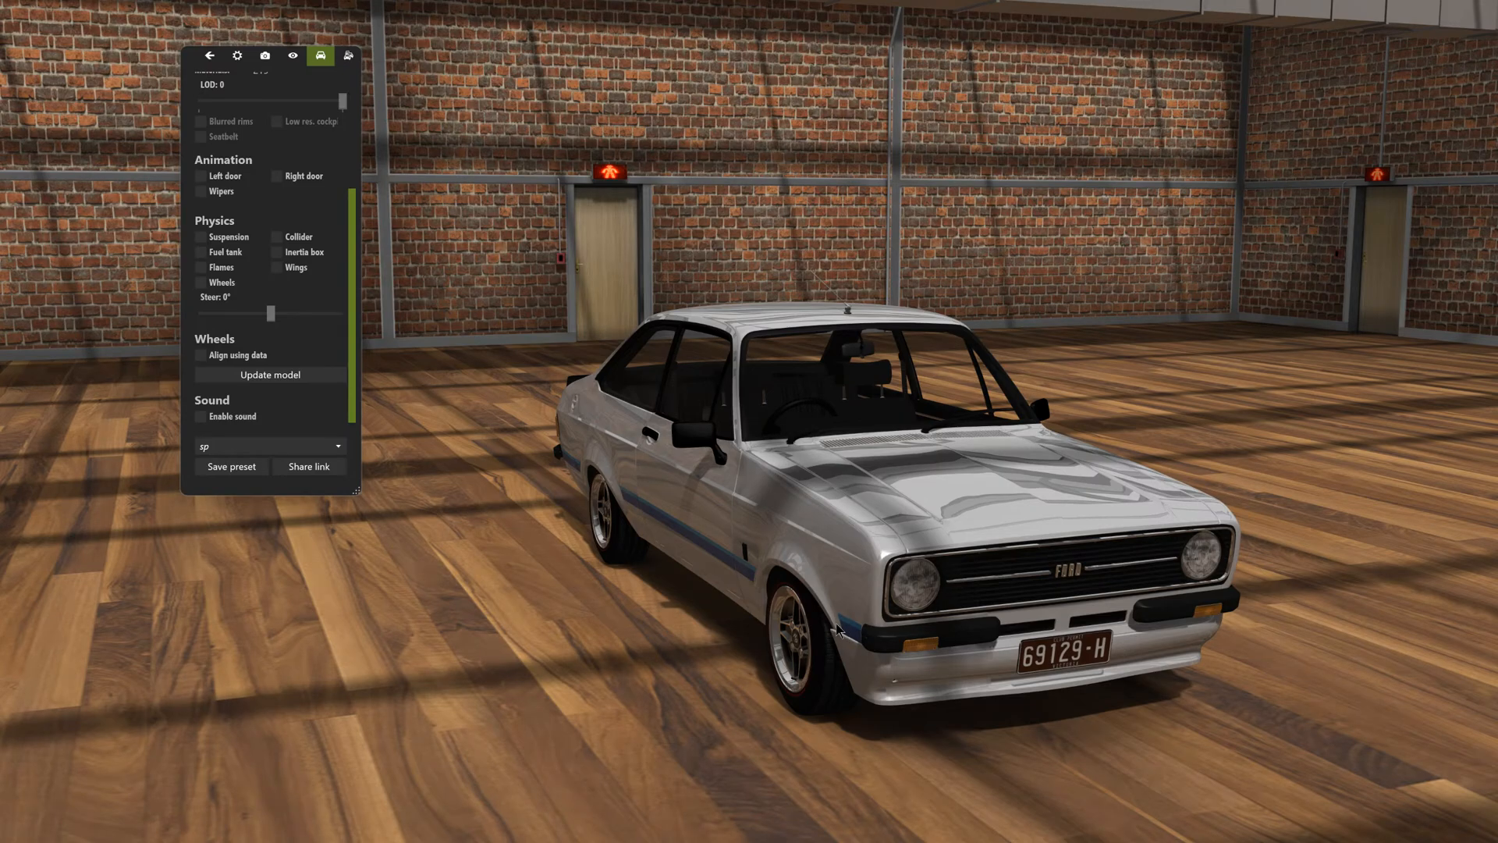
drag(763, 626, 849, 620)
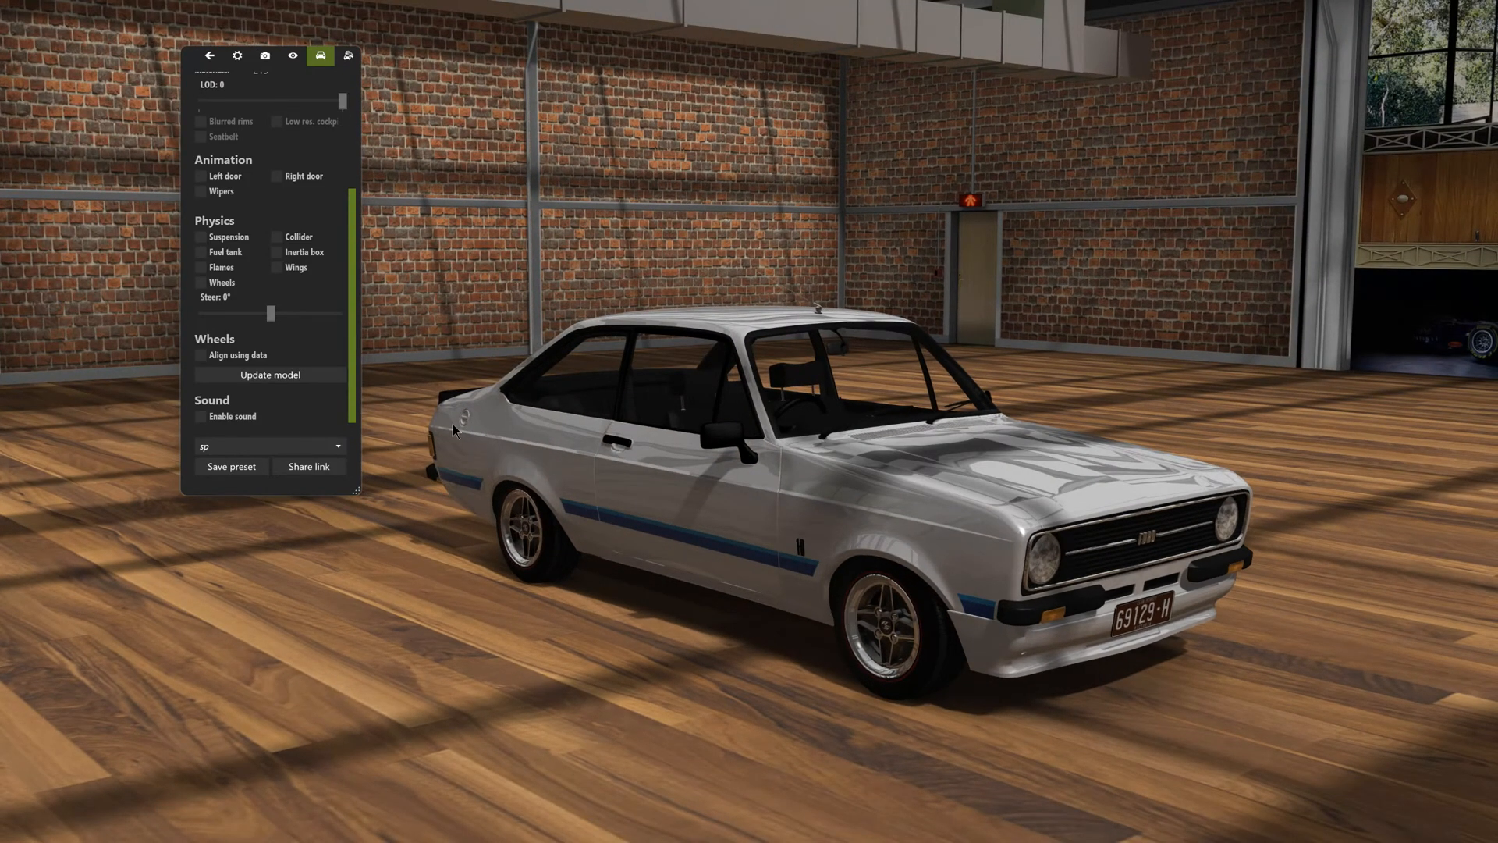
drag(949, 378, 739, 434)
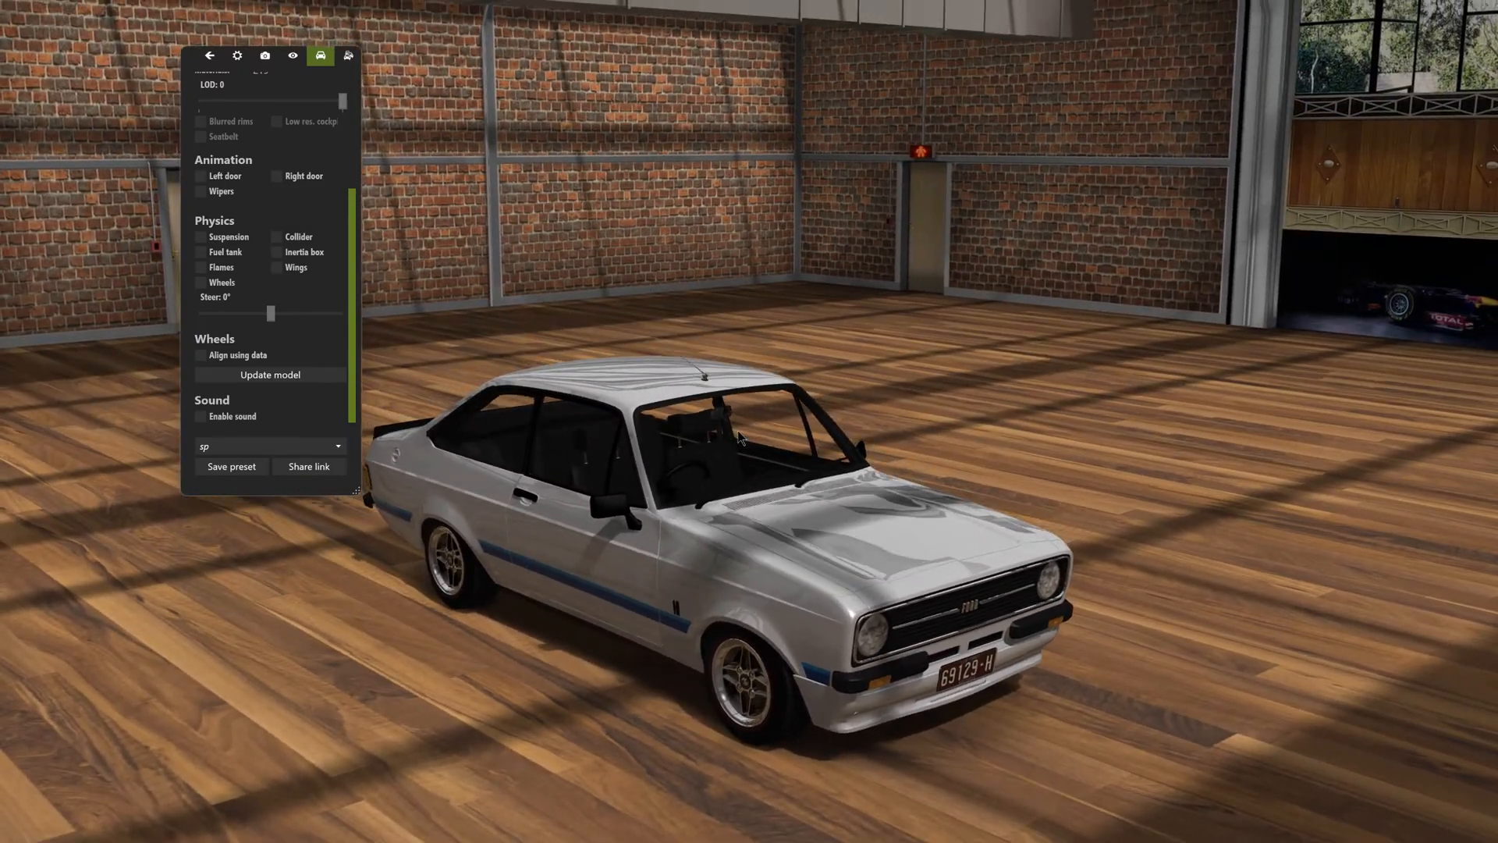
click(353, 59)
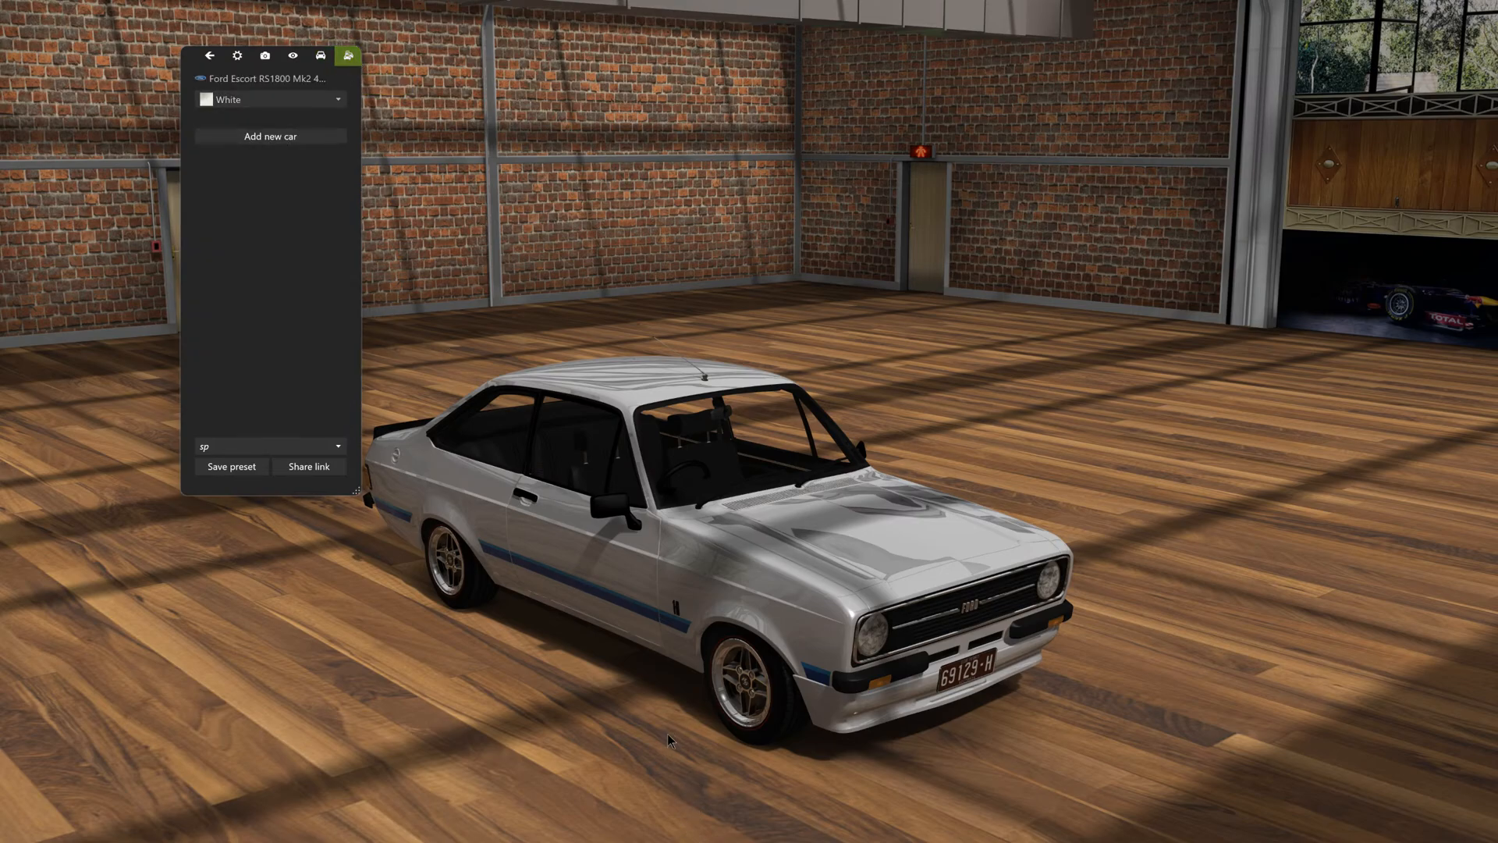
- Switch to Content Manager and locate the low_toyota_4a_ge model file in the Toyota 4AGE Turbo engine's folder
key(alt+Tab)
click(123, 226)
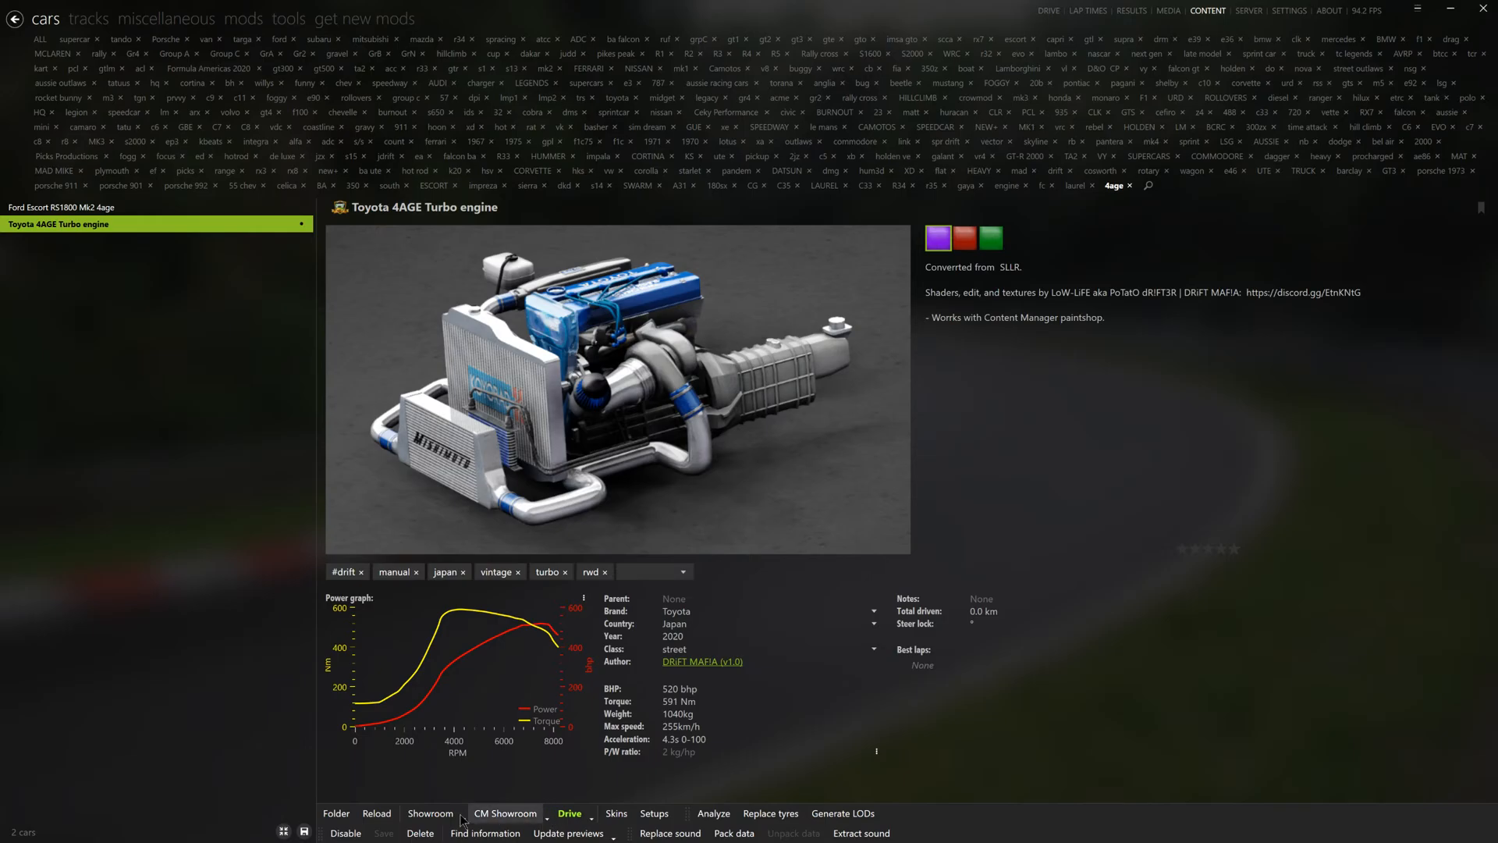
click(336, 813)
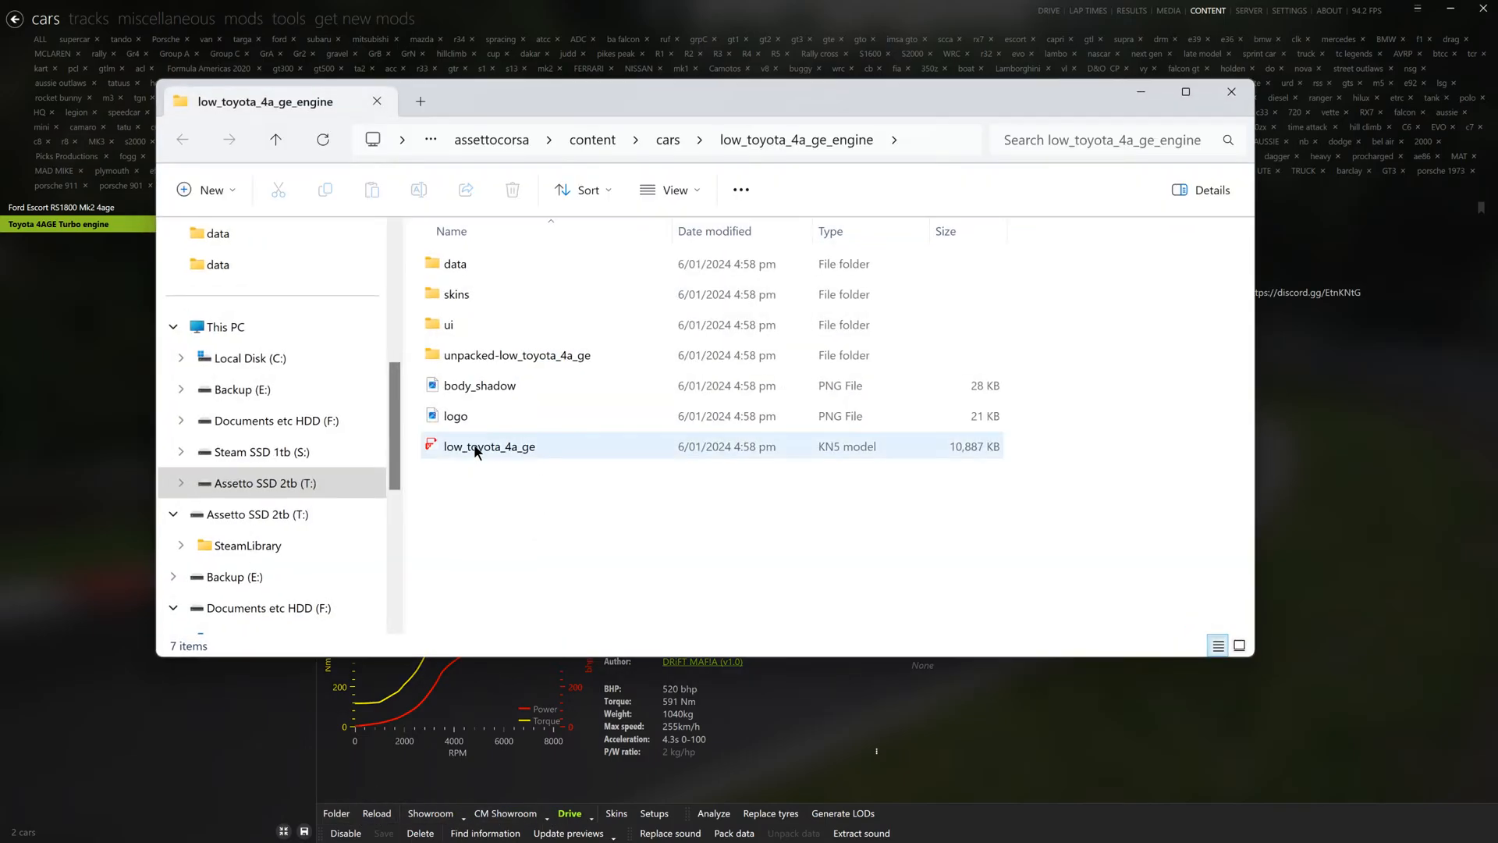
click(478, 447)
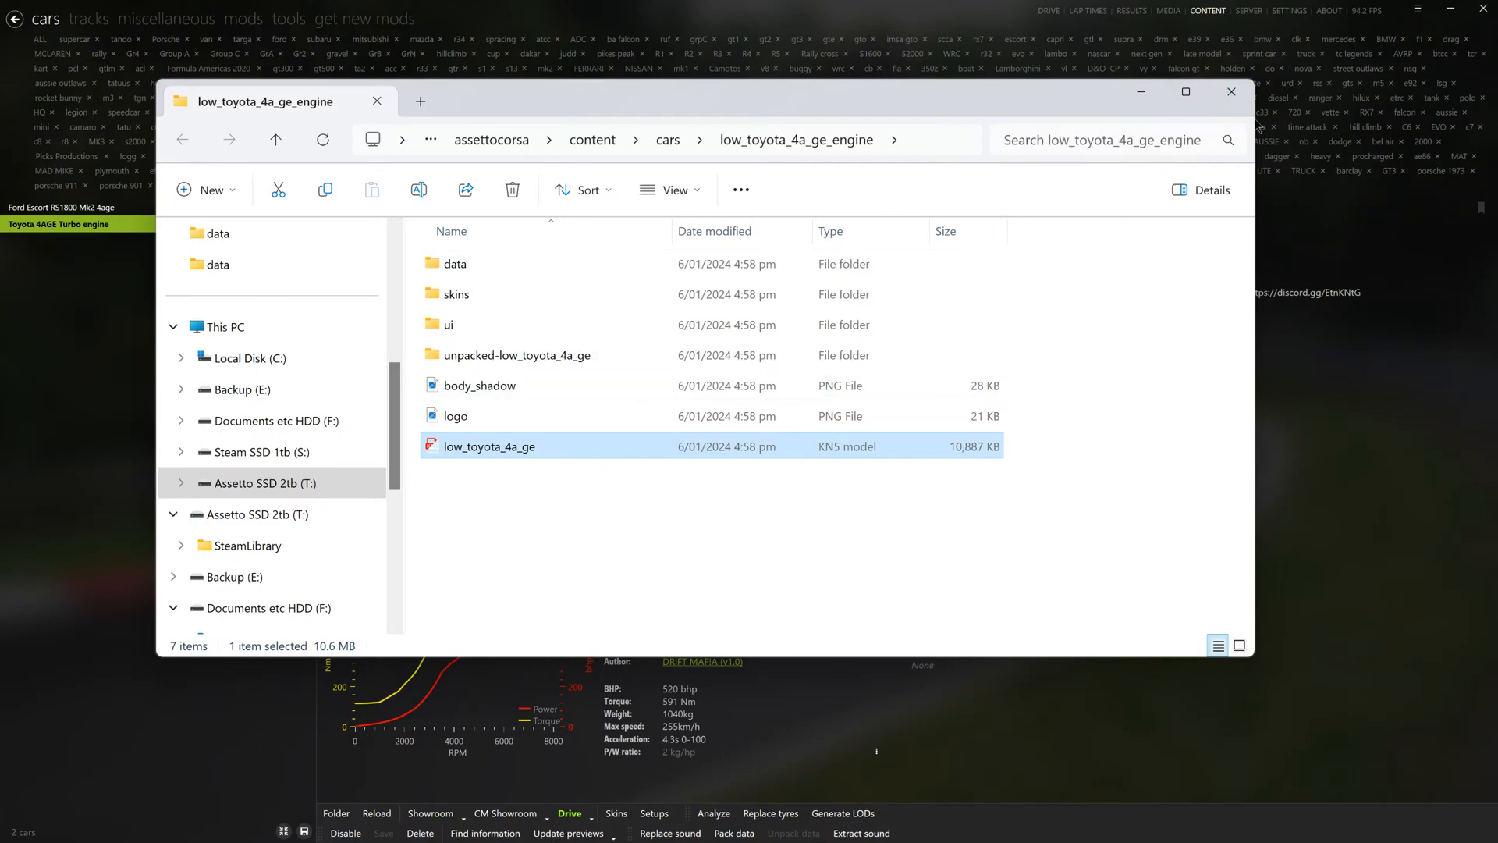
click(1231, 91)
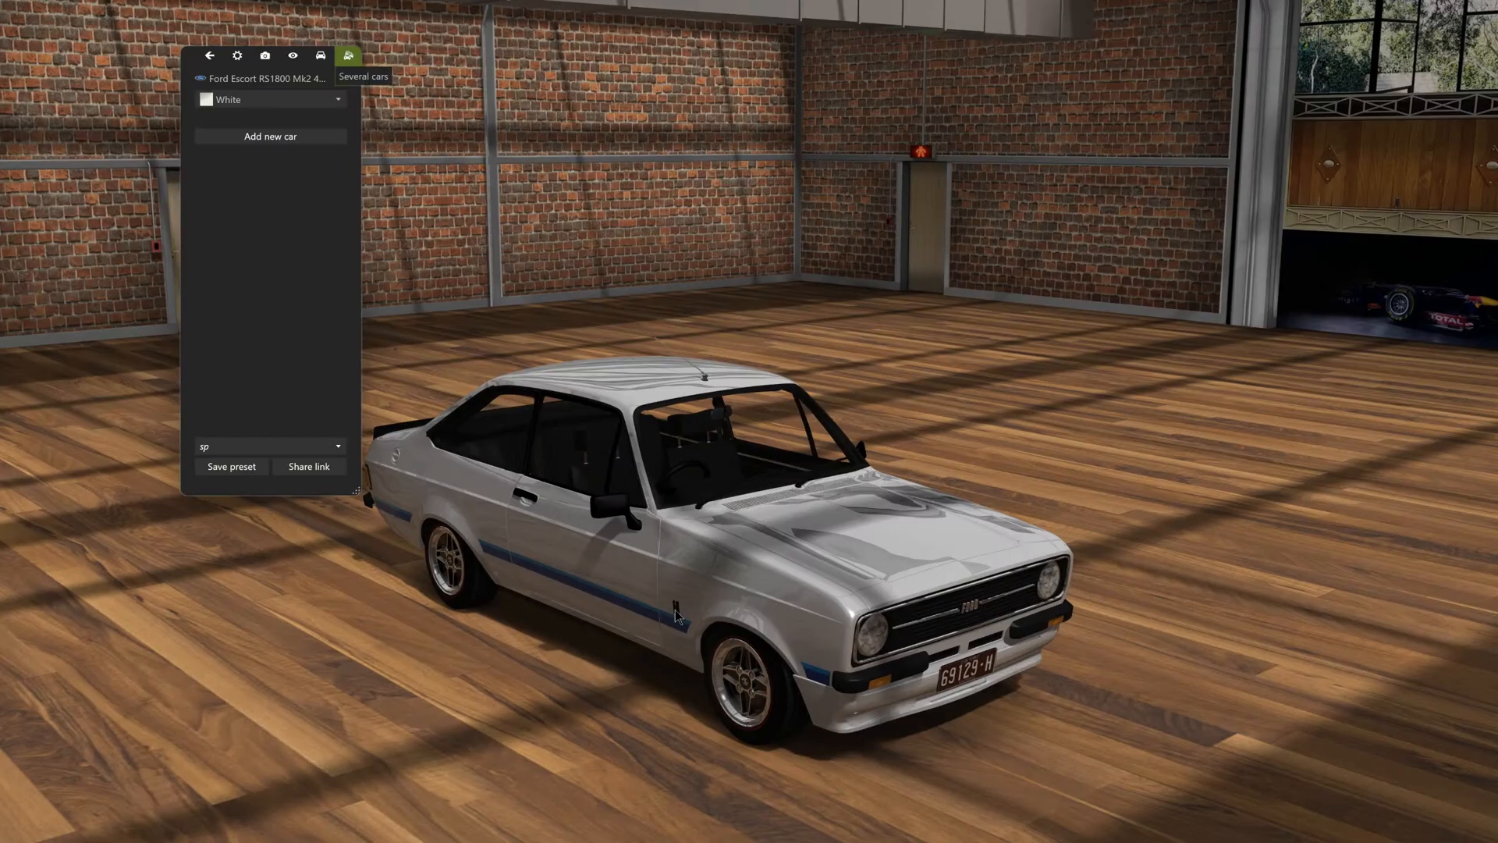
- Return to the showroom, filter the cars by "engin" and add the Toyota 4AGE Turbo engine with its red skin to the scene
drag(666, 661, 562, 614)
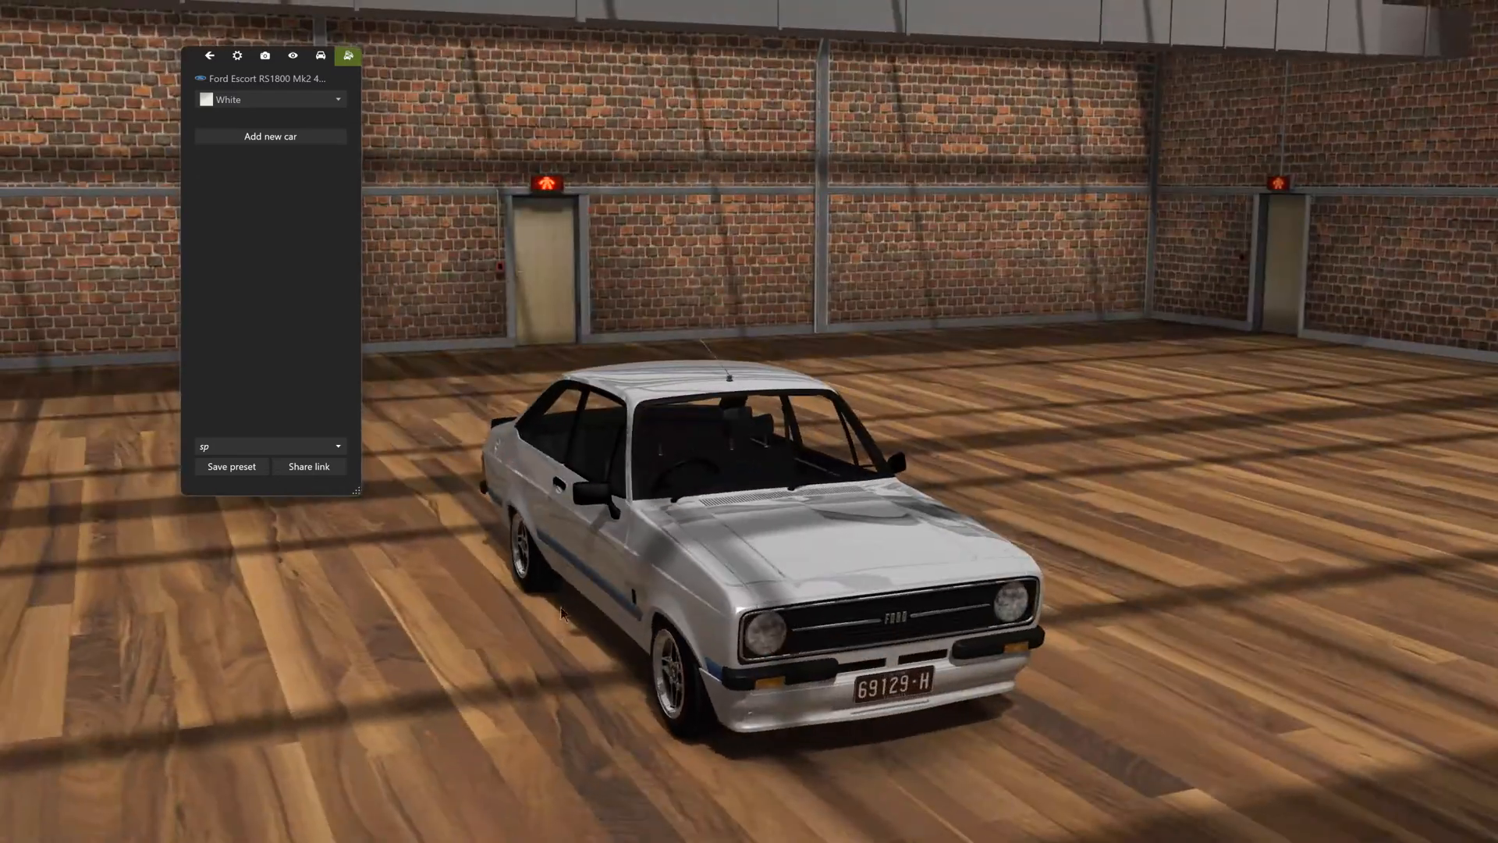
click(293, 140)
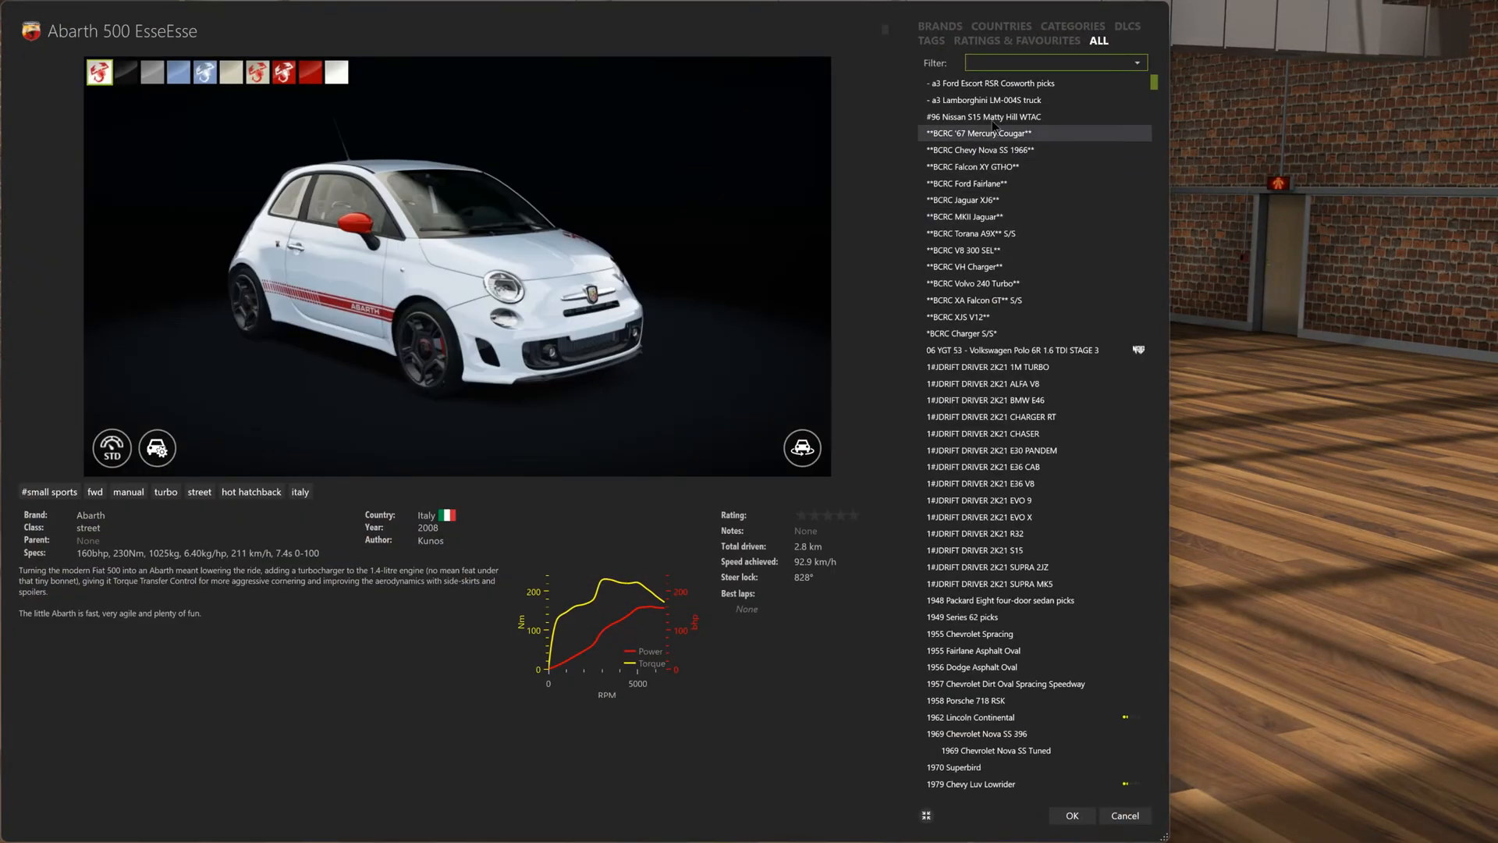
text(engin)
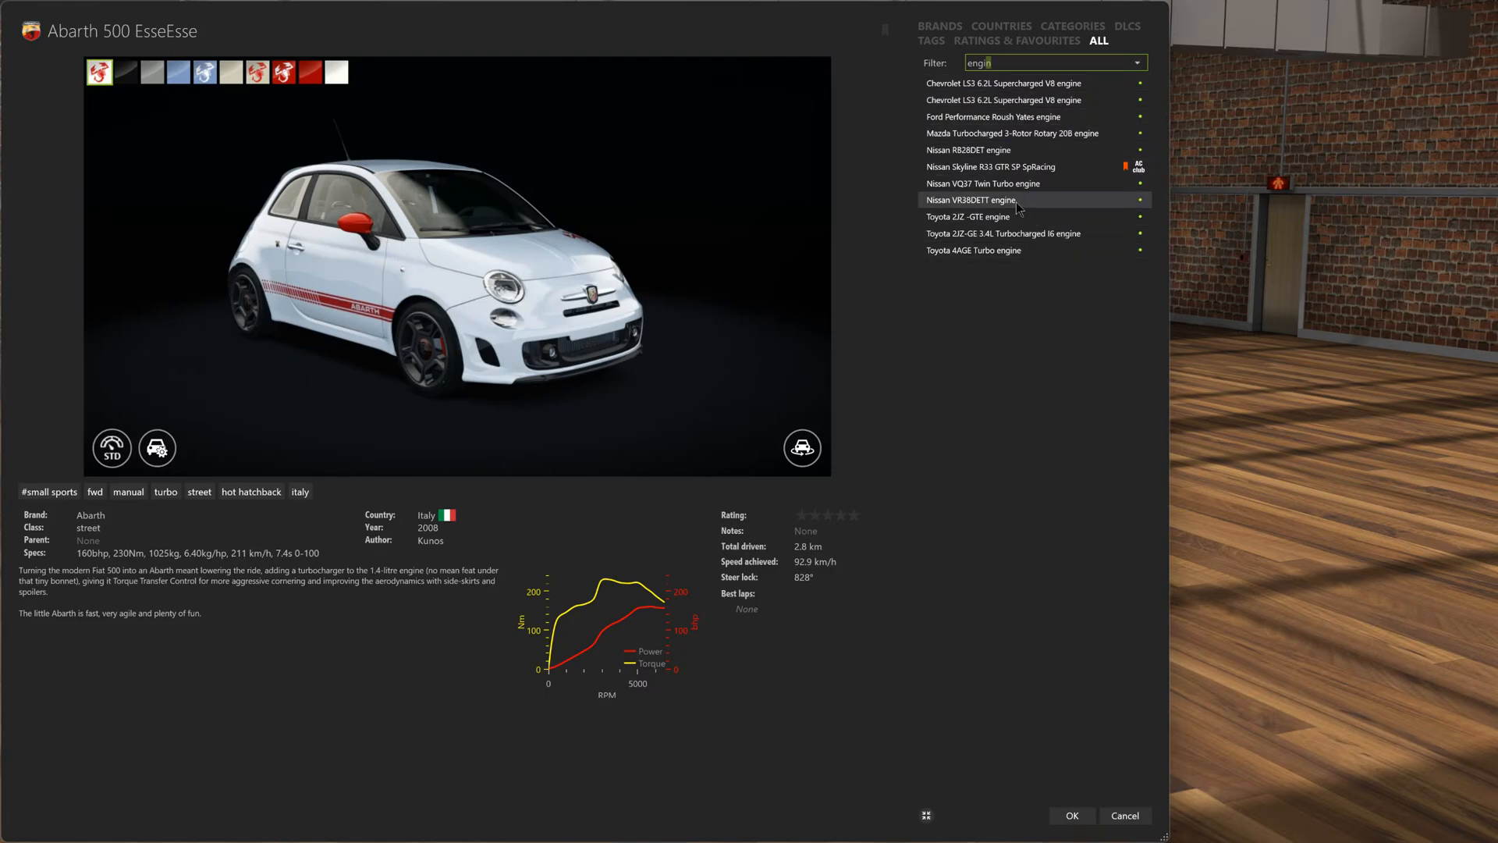
click(1011, 250)
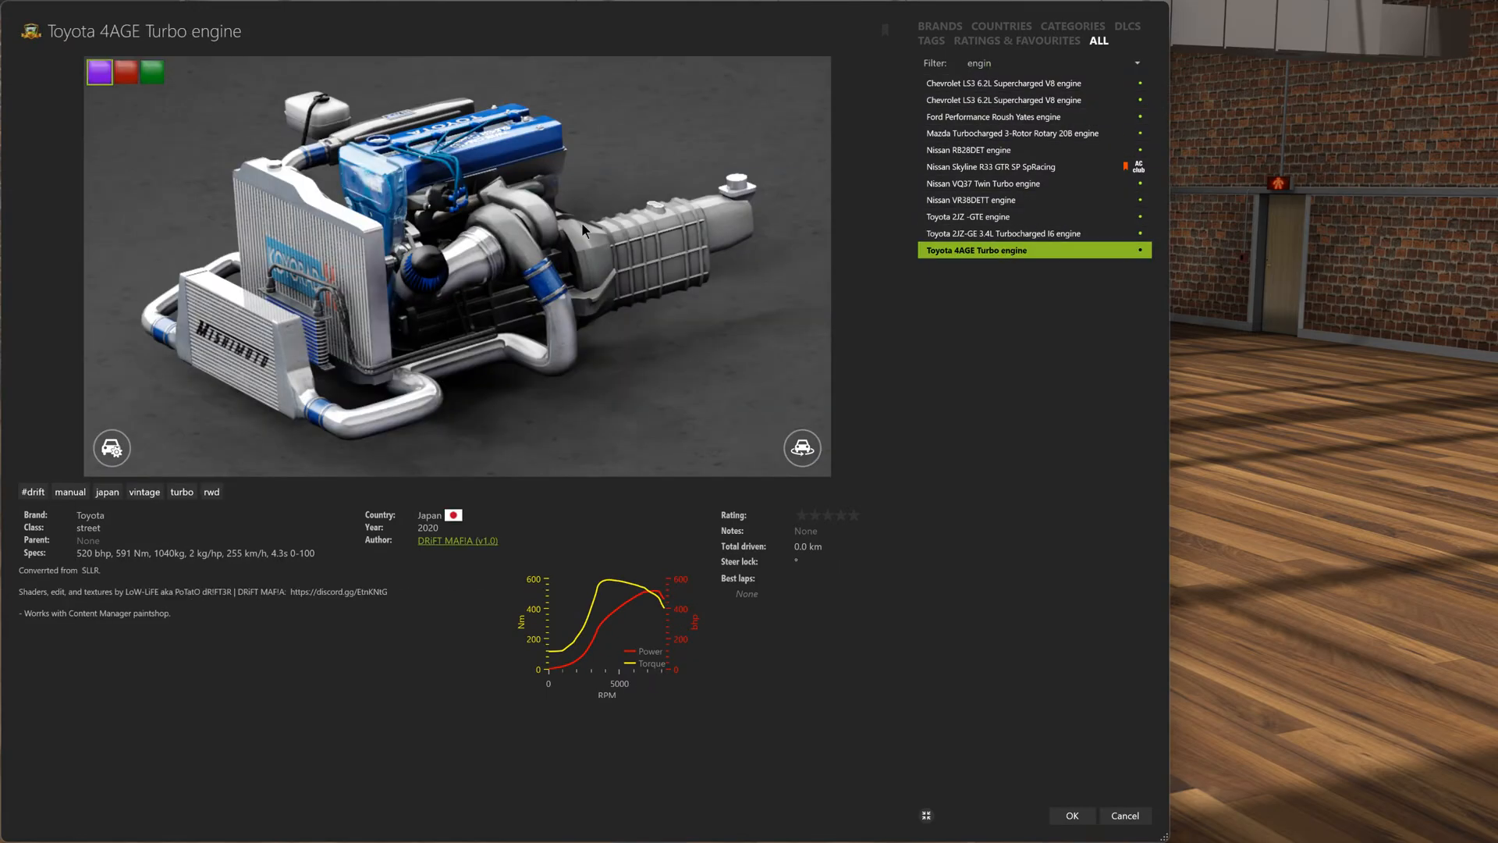
click(126, 77)
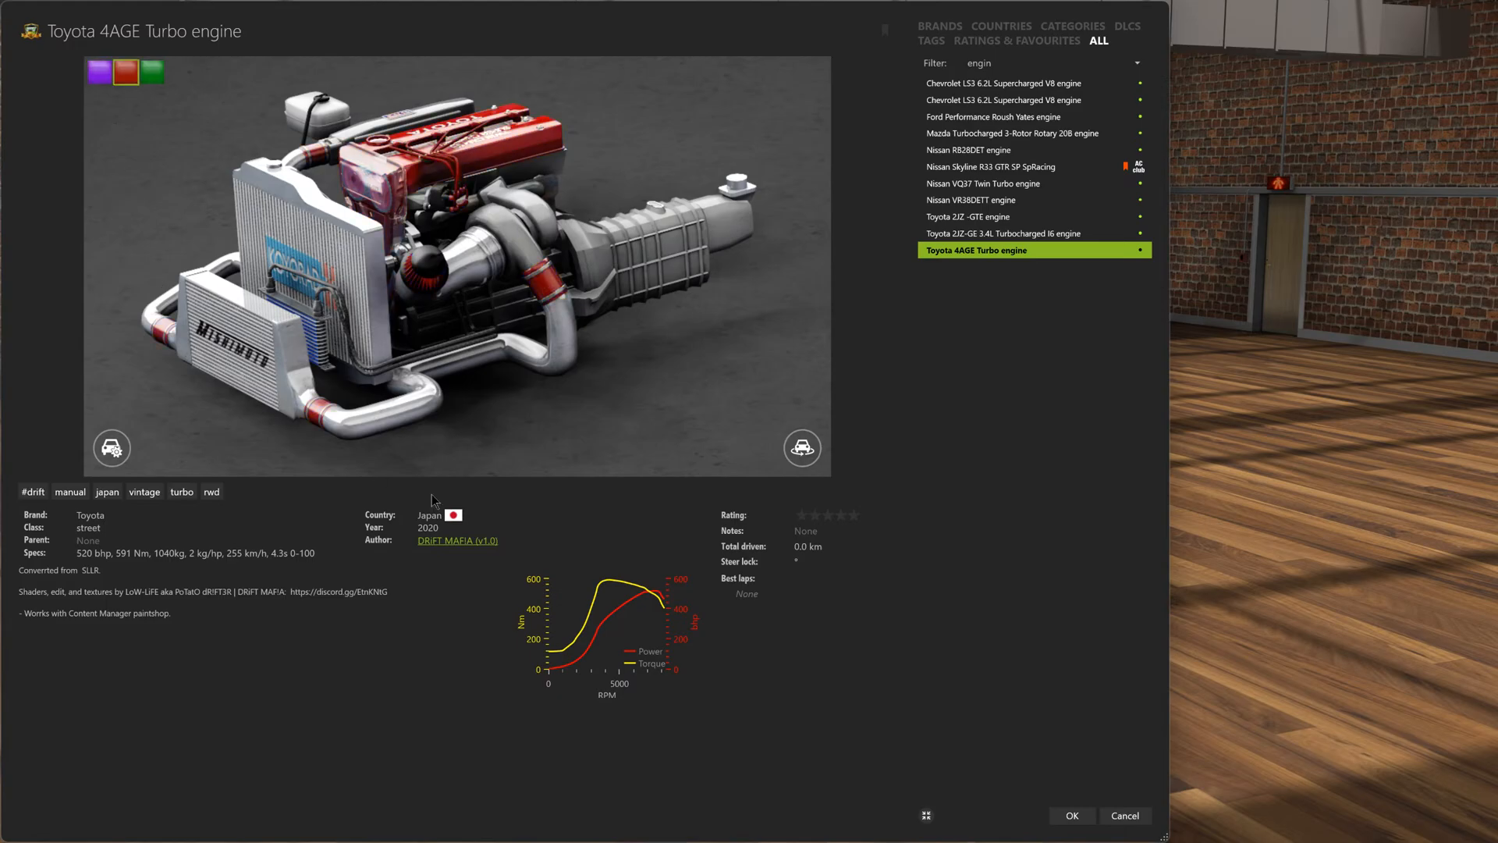
click(1072, 816)
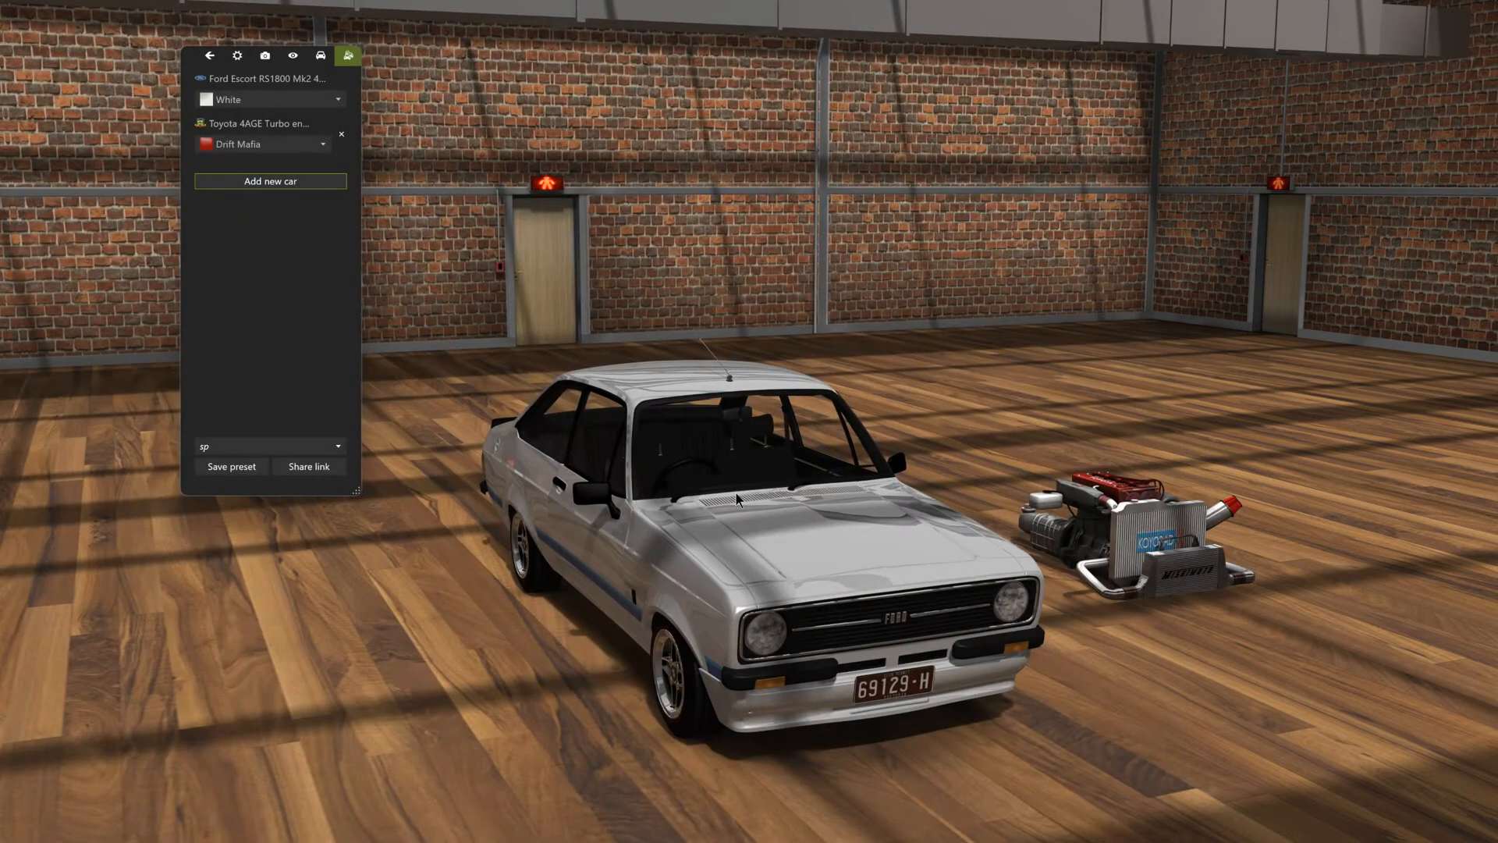
- Hide the Escort's hood panel (hood_a01) to expose the engine bay
drag(736, 493, 1035, 488)
drag(1038, 554, 813, 612)
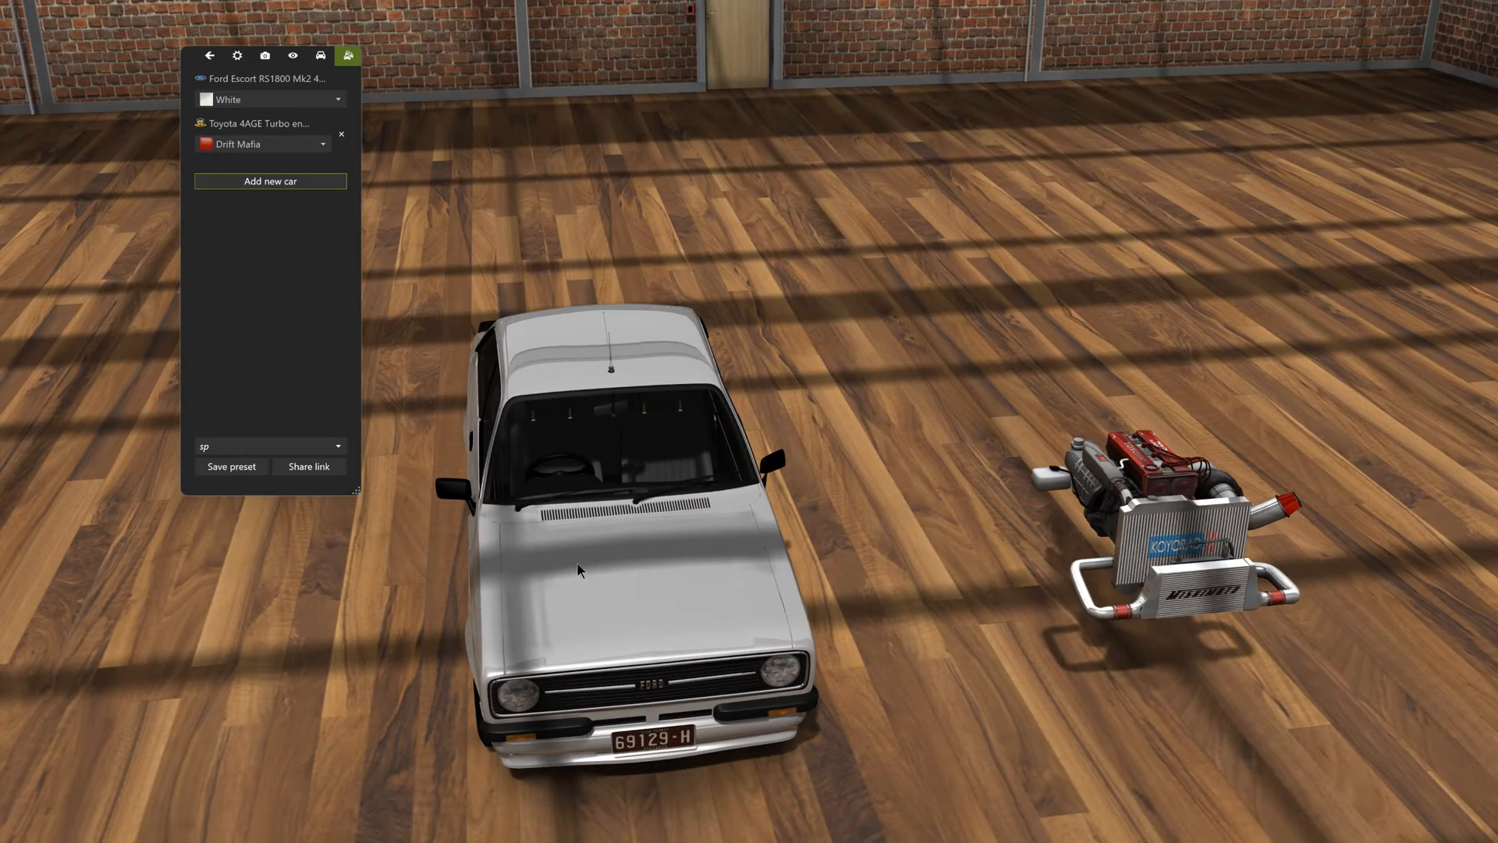
drag(591, 574, 702, 512)
drag(653, 461, 786, 426)
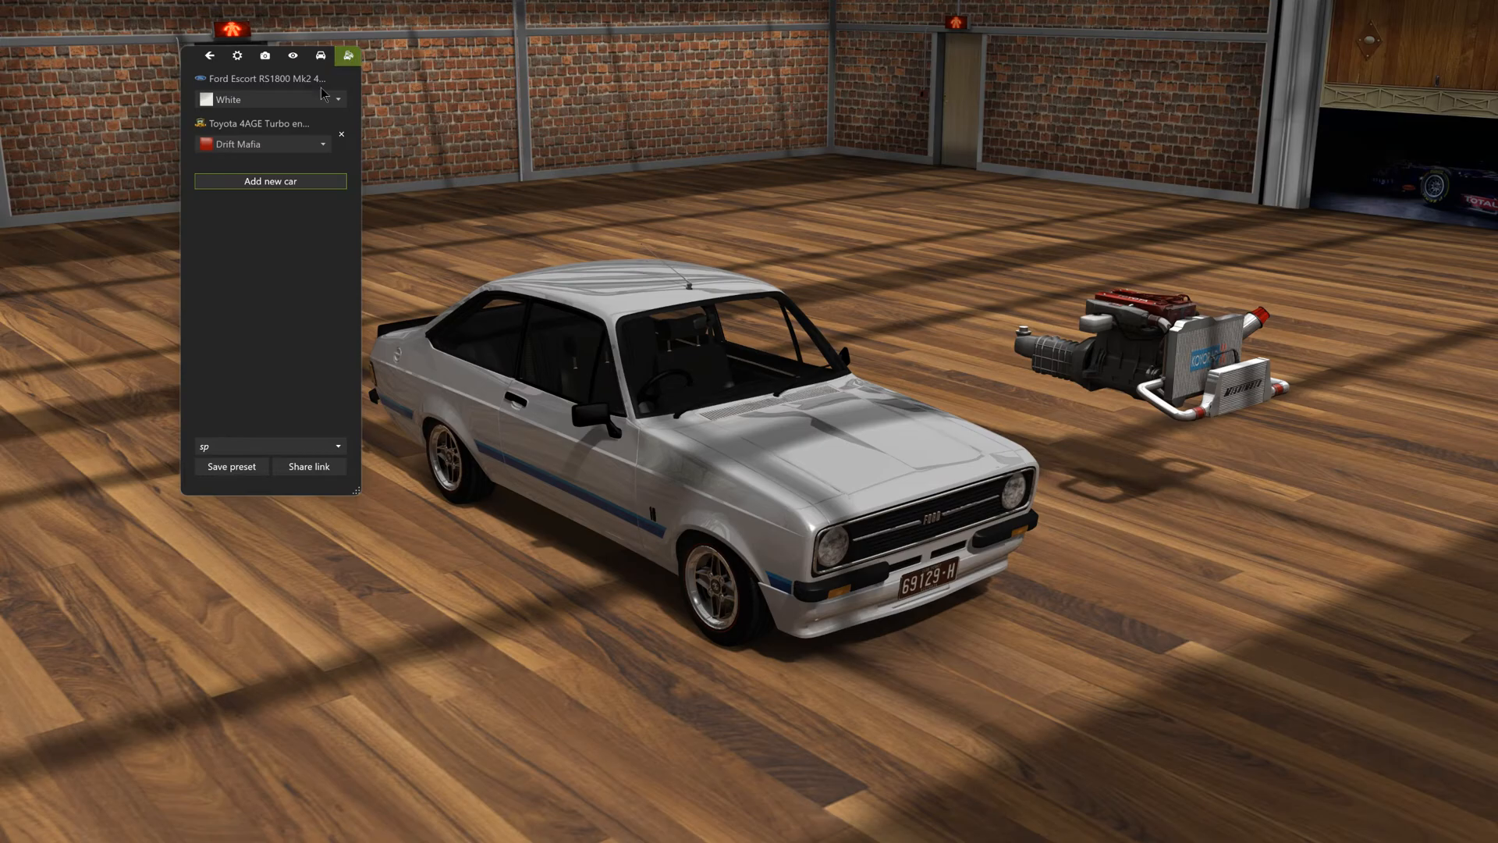
click(209, 55)
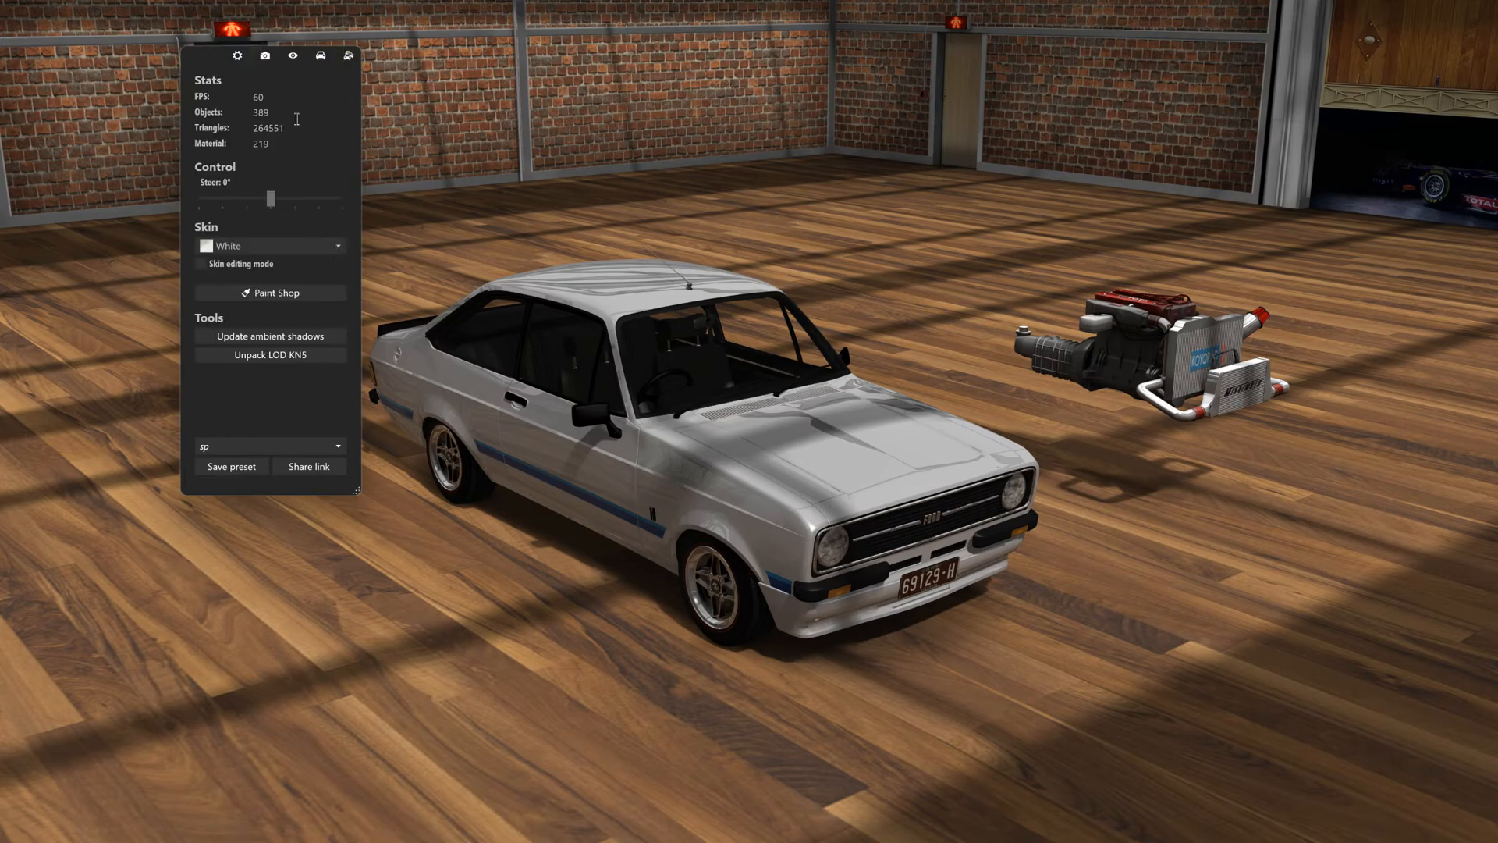
click(821, 447)
drag(821, 447, 759, 534)
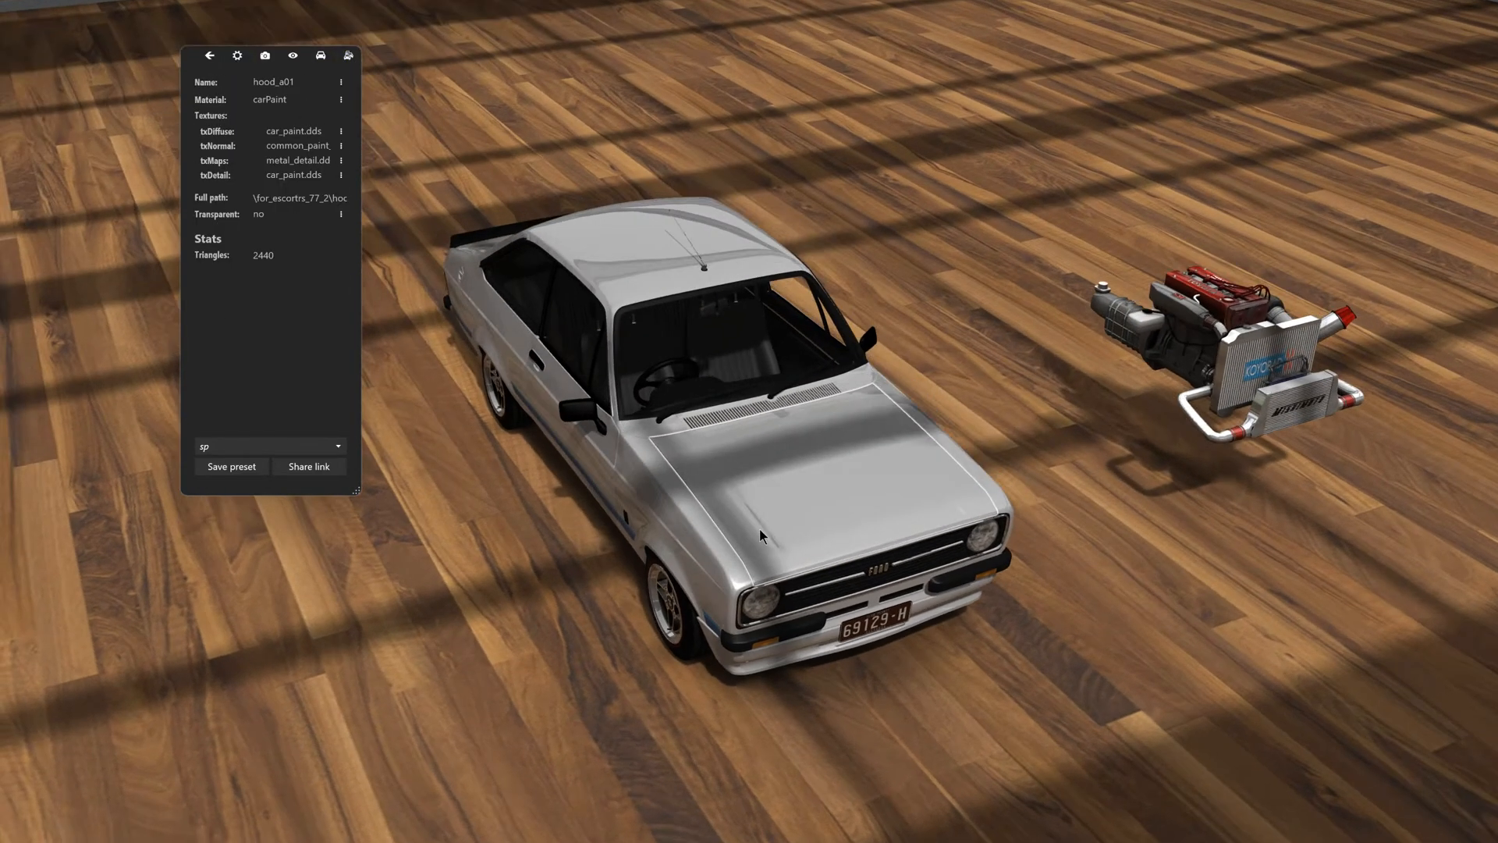
scroll(765, 538, up, 3)
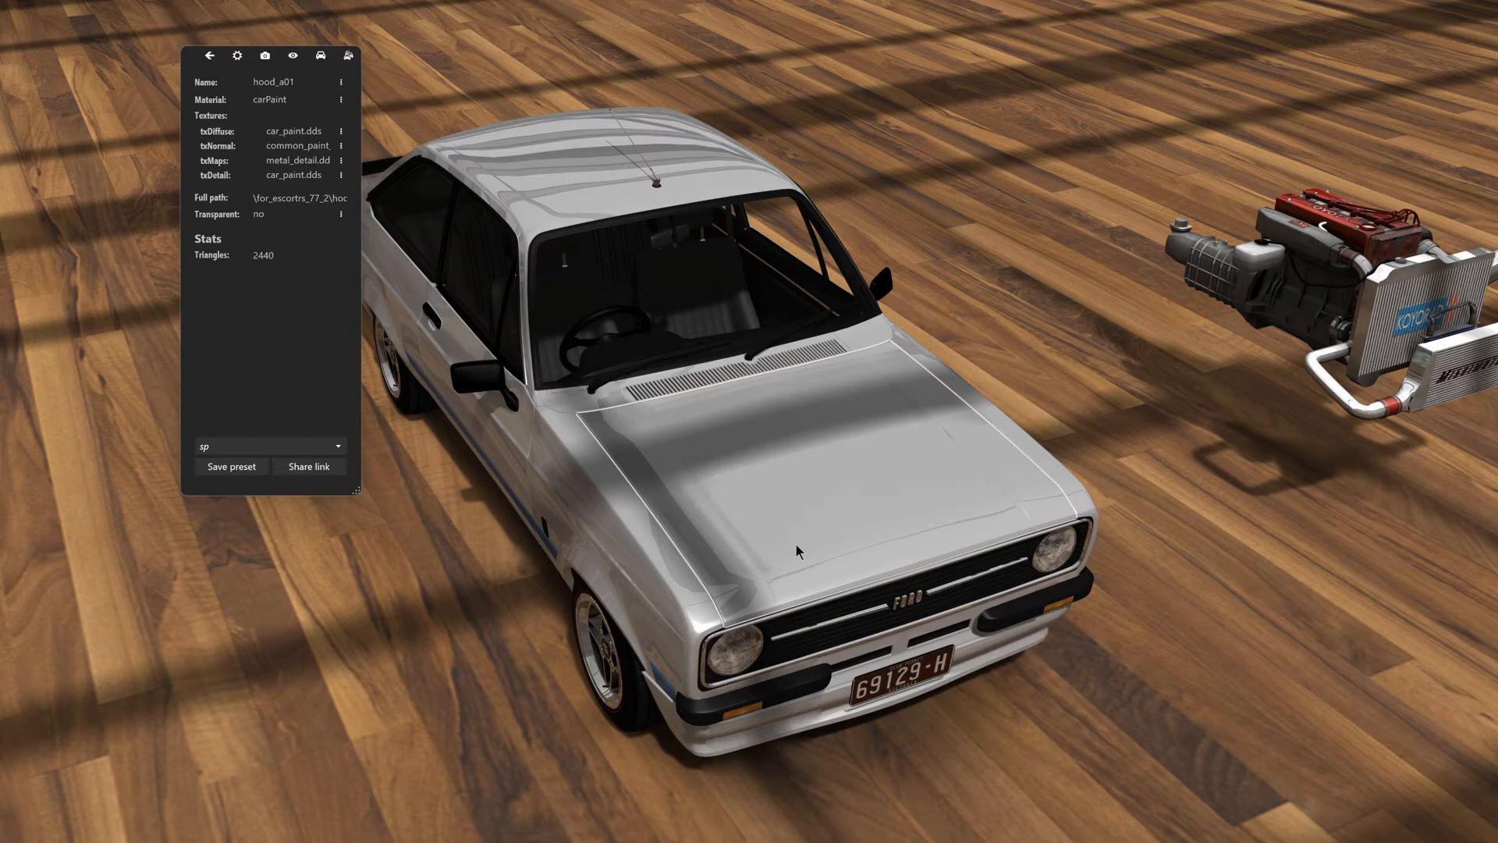
key(h)
- Hide the black enginebay_a01 cover lying over the Escort's engine bay
scroll(797, 551, up, 5)
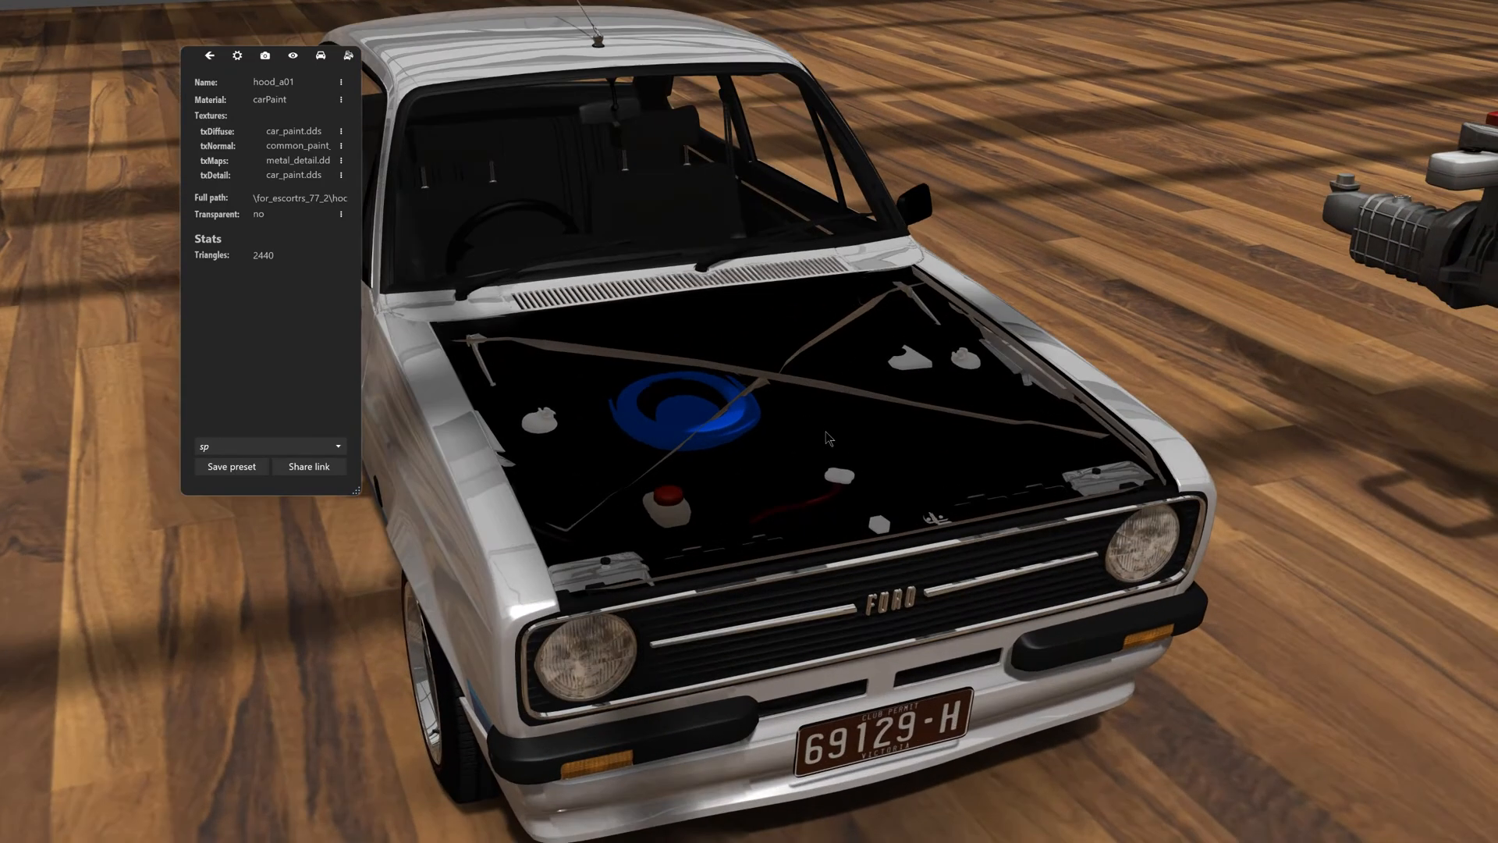
middle_drag(827, 438, 848, 444)
click(825, 428)
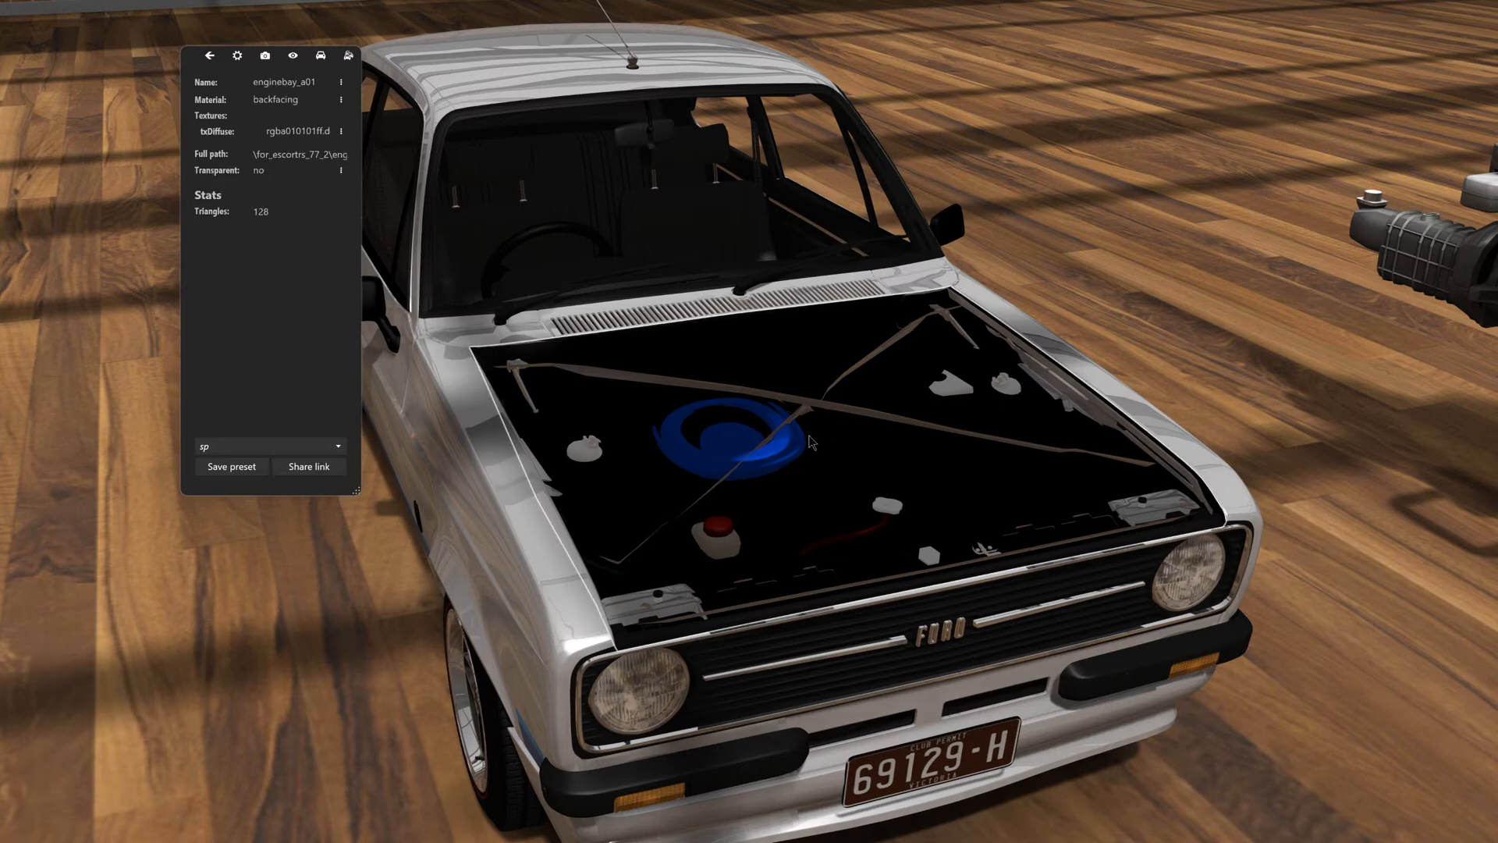
click(809, 441)
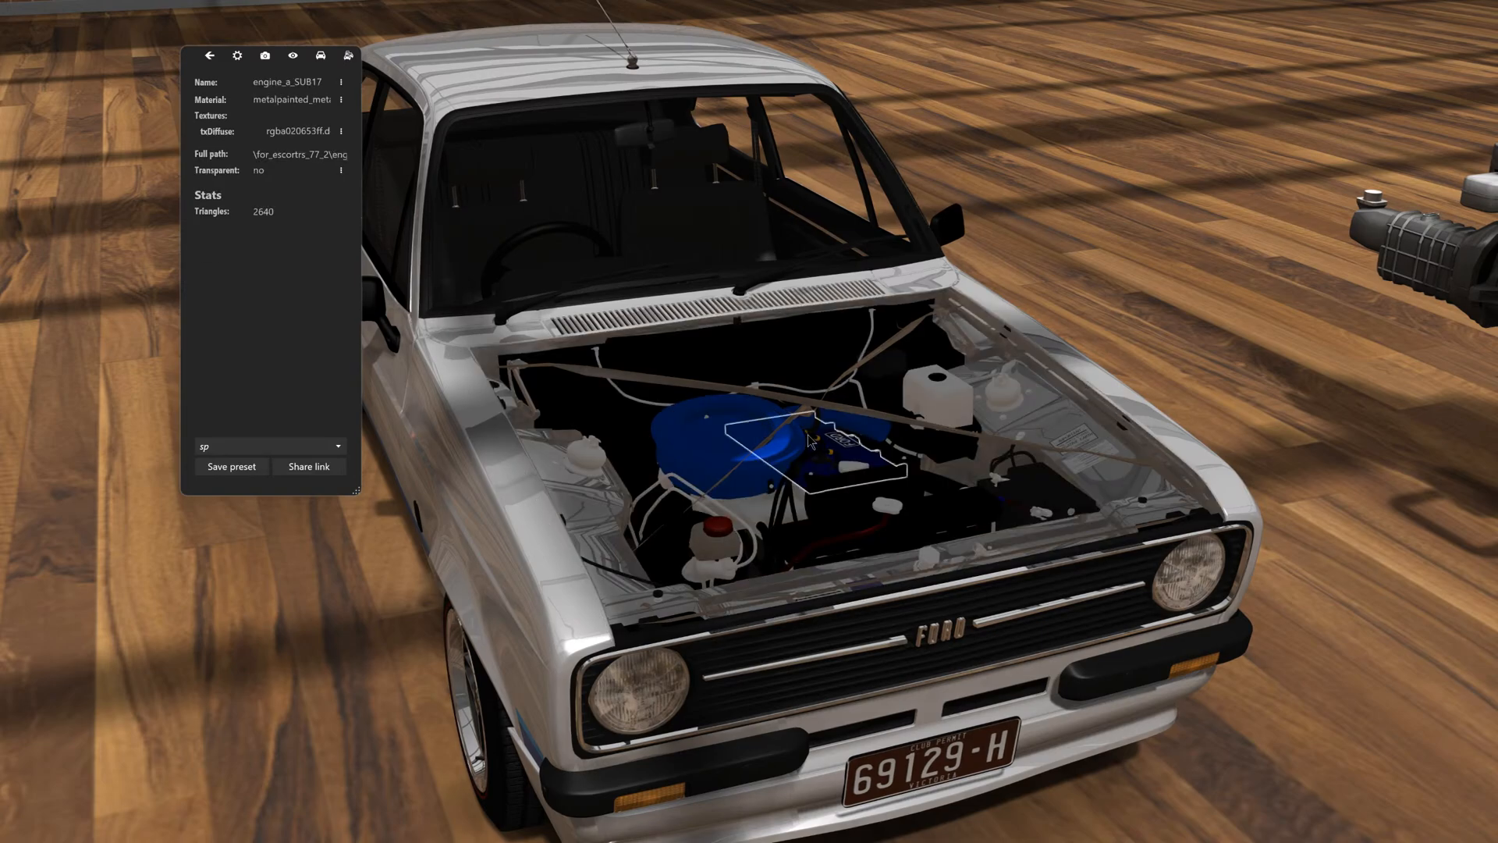
- Hide the original engine's blue air cleaner and the chrome_noise_001 parts beneath it
click(755, 438)
key(h)
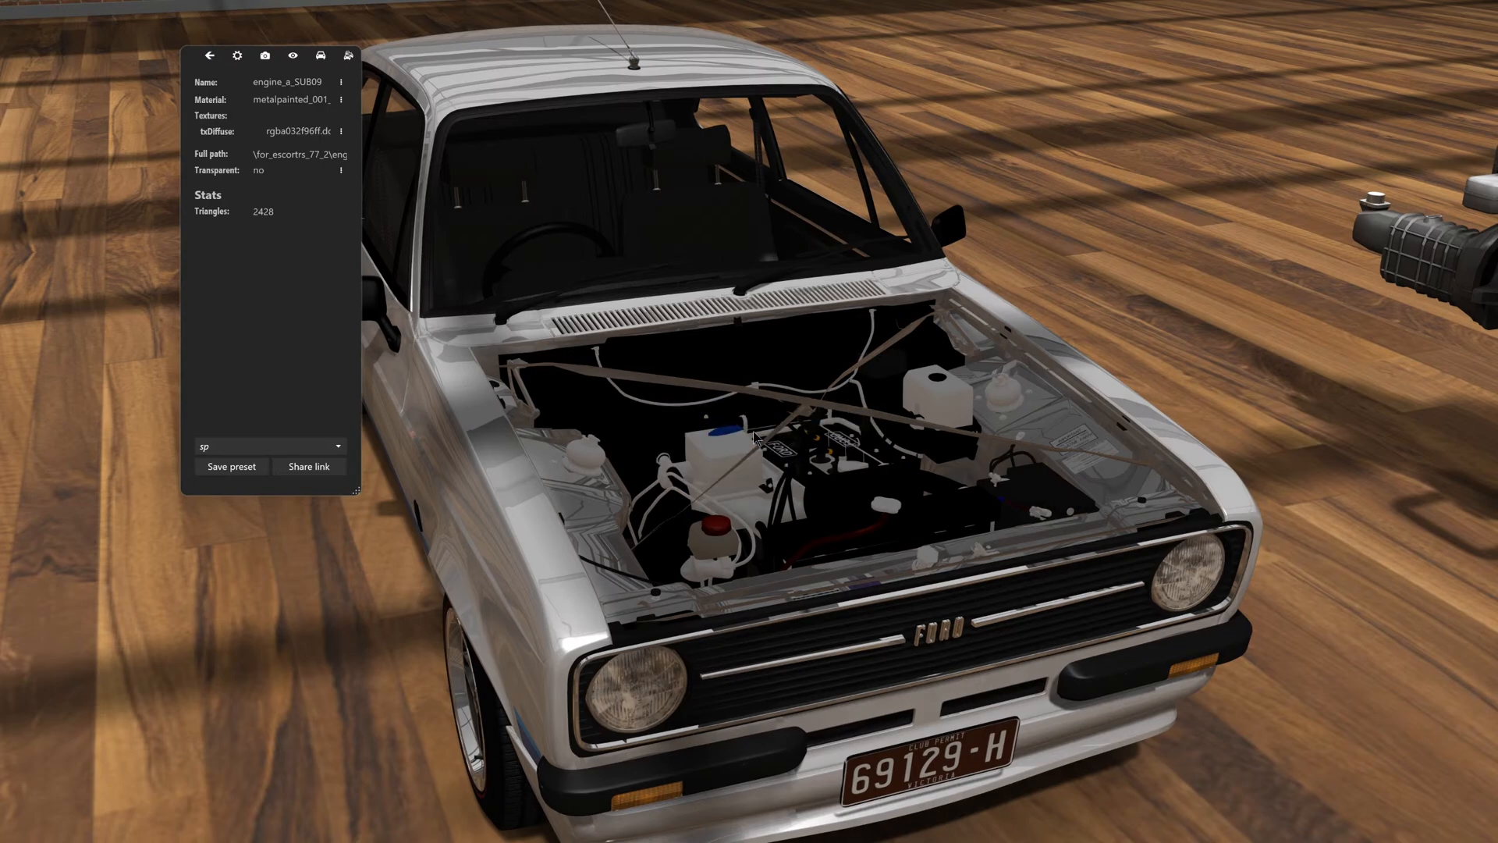
click(704, 467)
key(h)
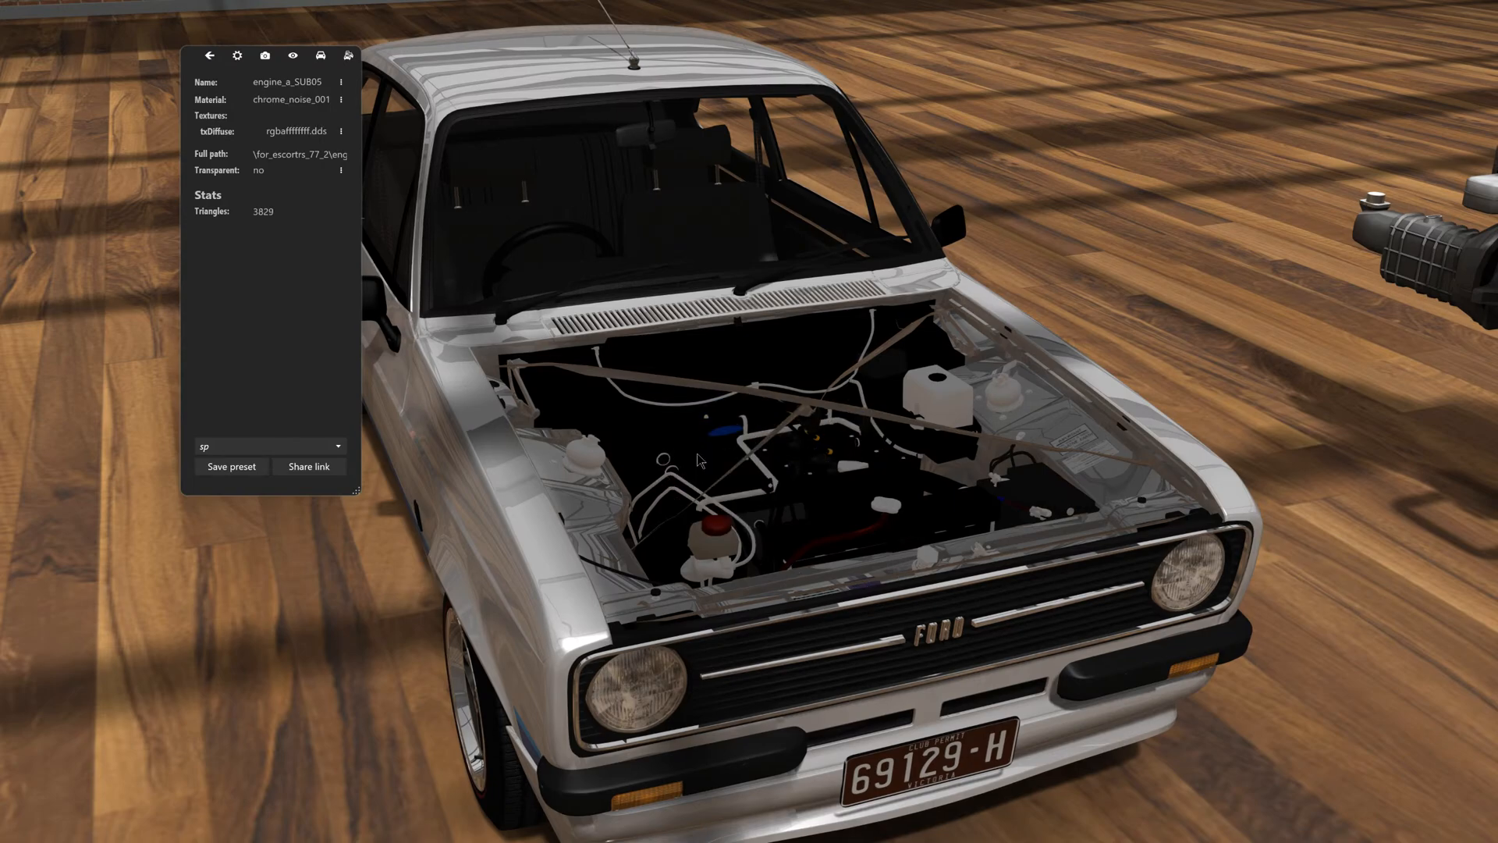
- Hide the original engine's black hoses (engine_a_SUB03) and its brushed-chrome parts (engine_a_SUB04)
click(793, 415)
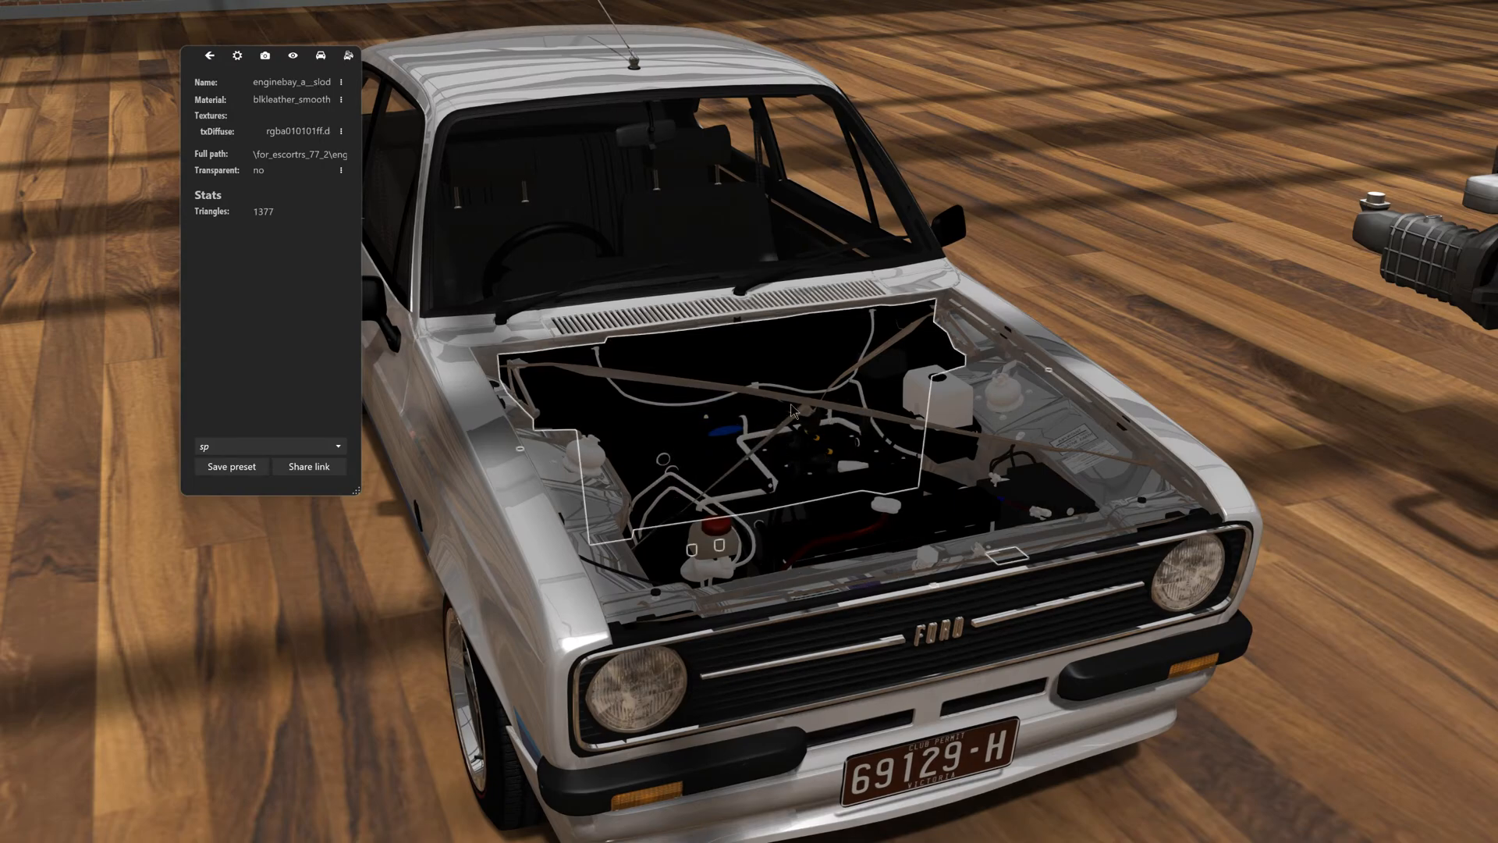
drag(794, 414, 860, 441)
click(895, 466)
click(868, 433)
click(847, 420)
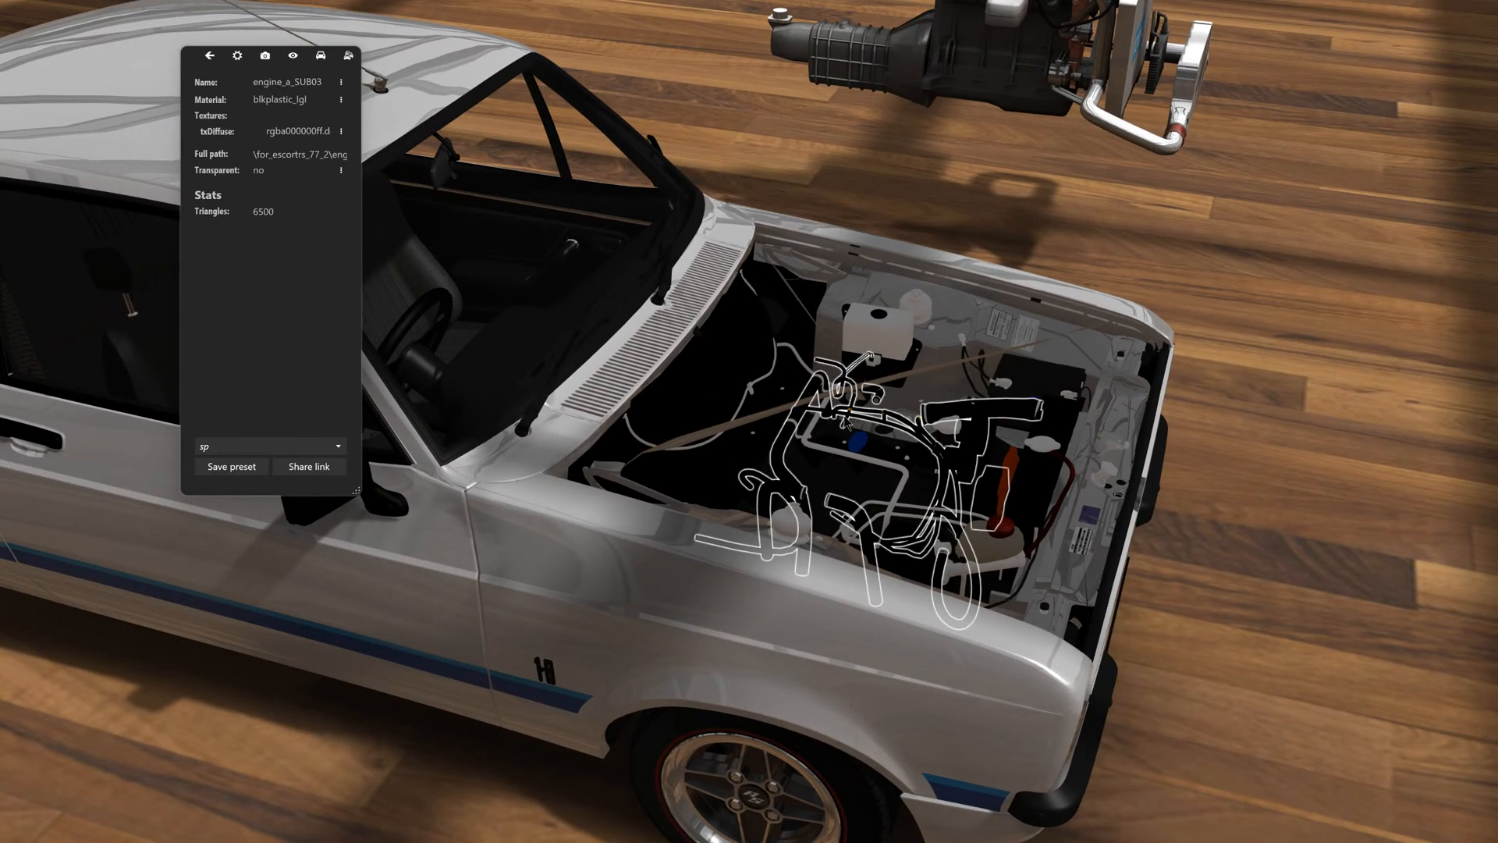
click(846, 421)
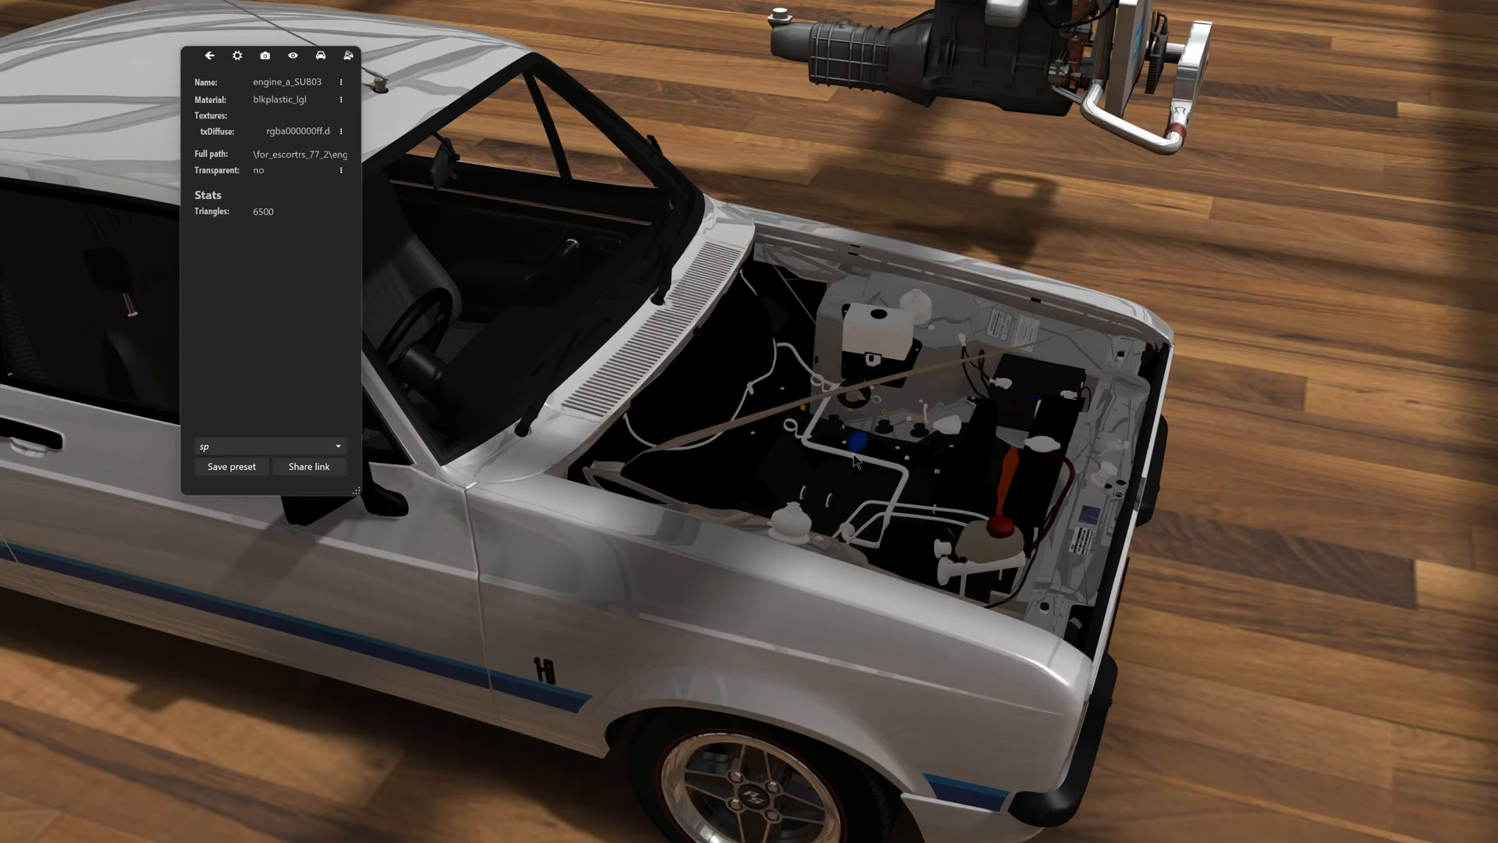
click(854, 459)
click(849, 450)
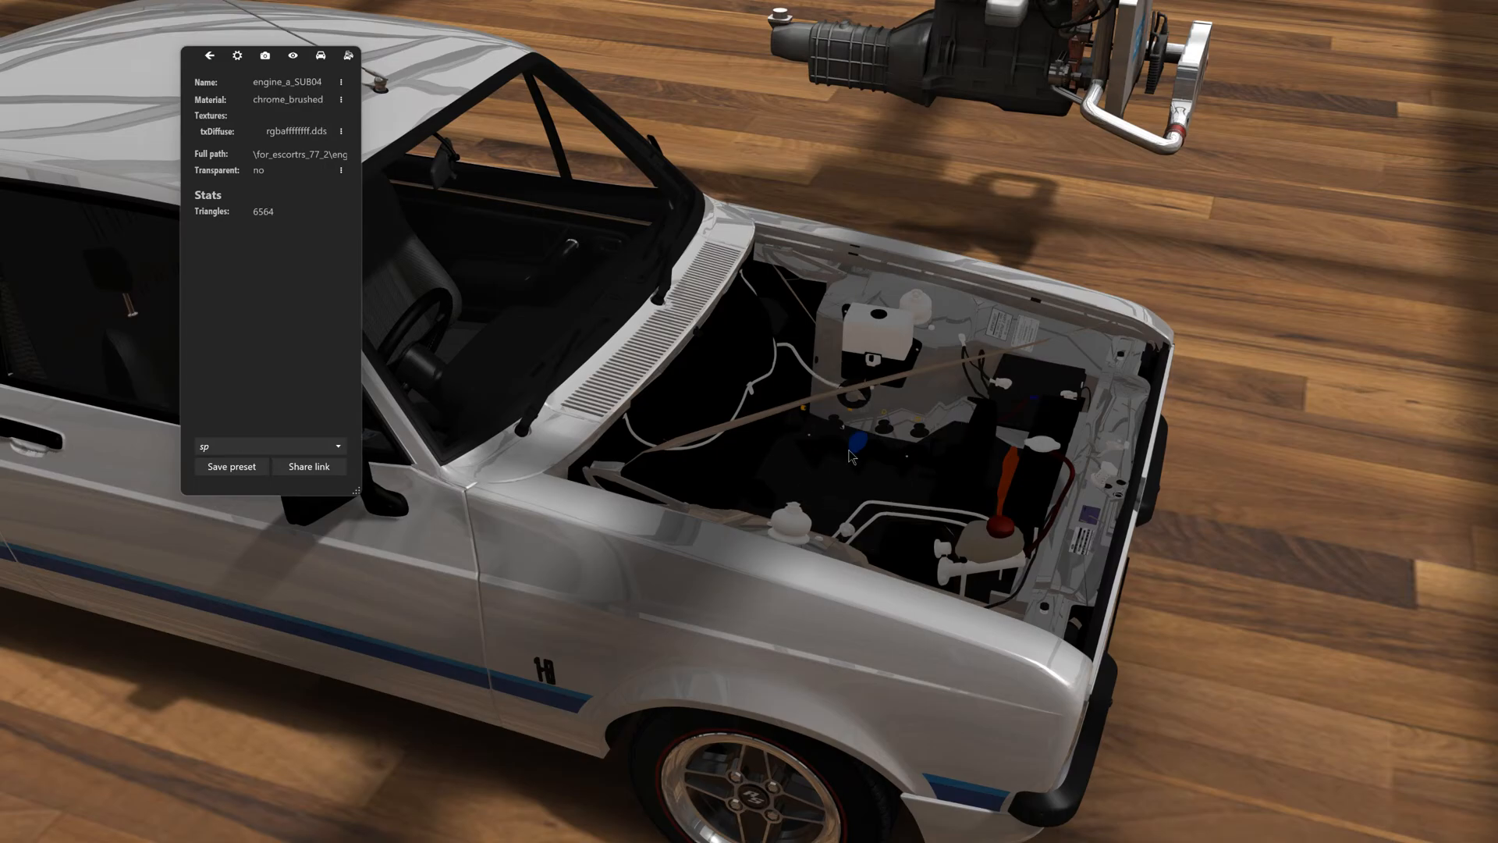
- Hide the original engine's small blue part and its row of black rubber caps (engine_a_SUB01)
click(853, 450)
click(858, 454)
click(834, 423)
click(810, 424)
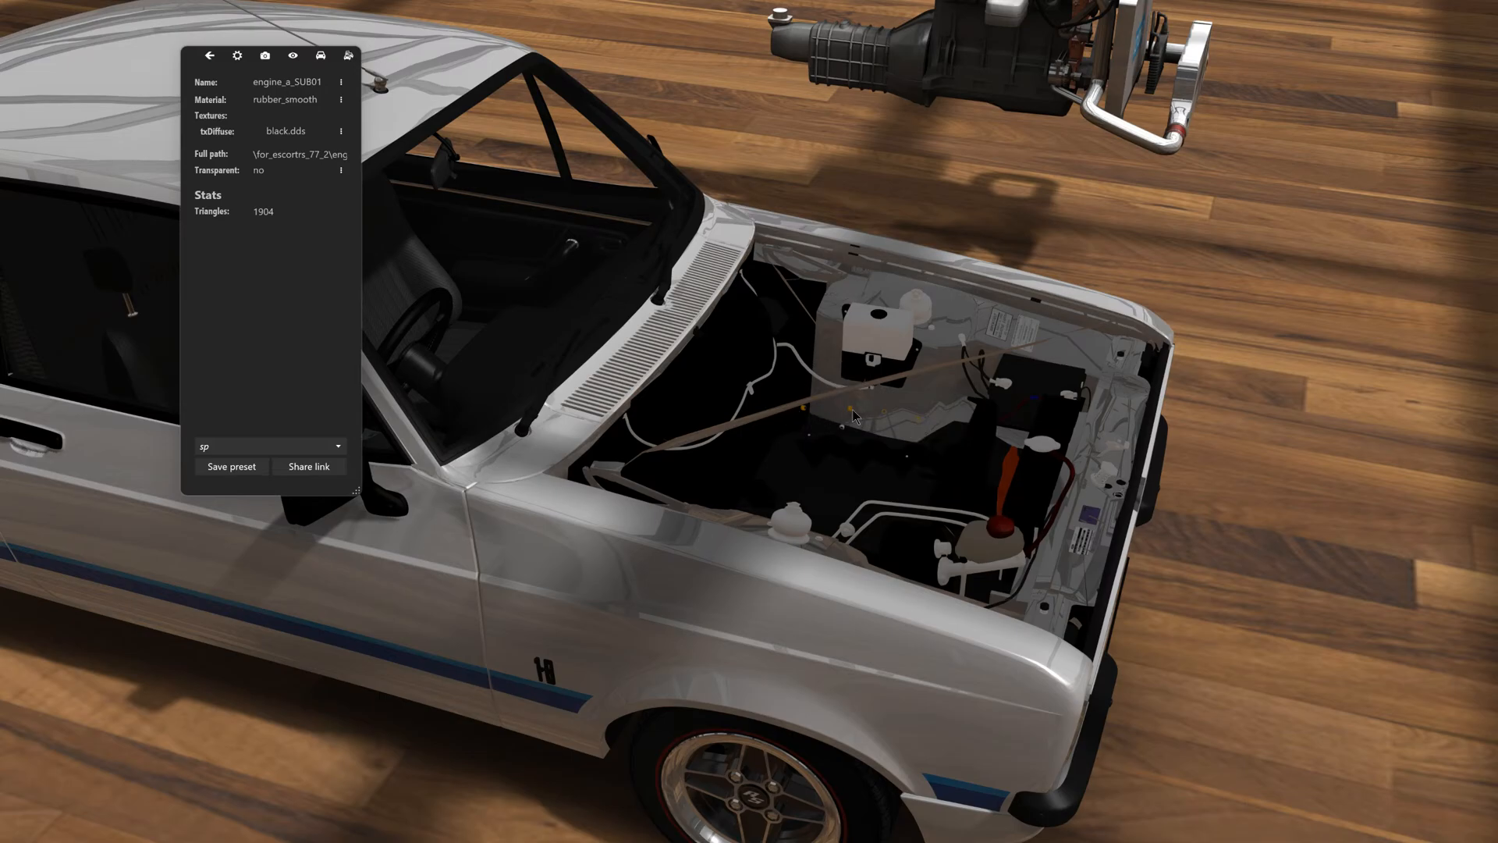
- Hide the remaining small plastic (engine_a_SUB15) and brass (engine_a_SUB07) pieces of the original engine
click(853, 412)
click(839, 413)
scroll(892, 444, up, 5)
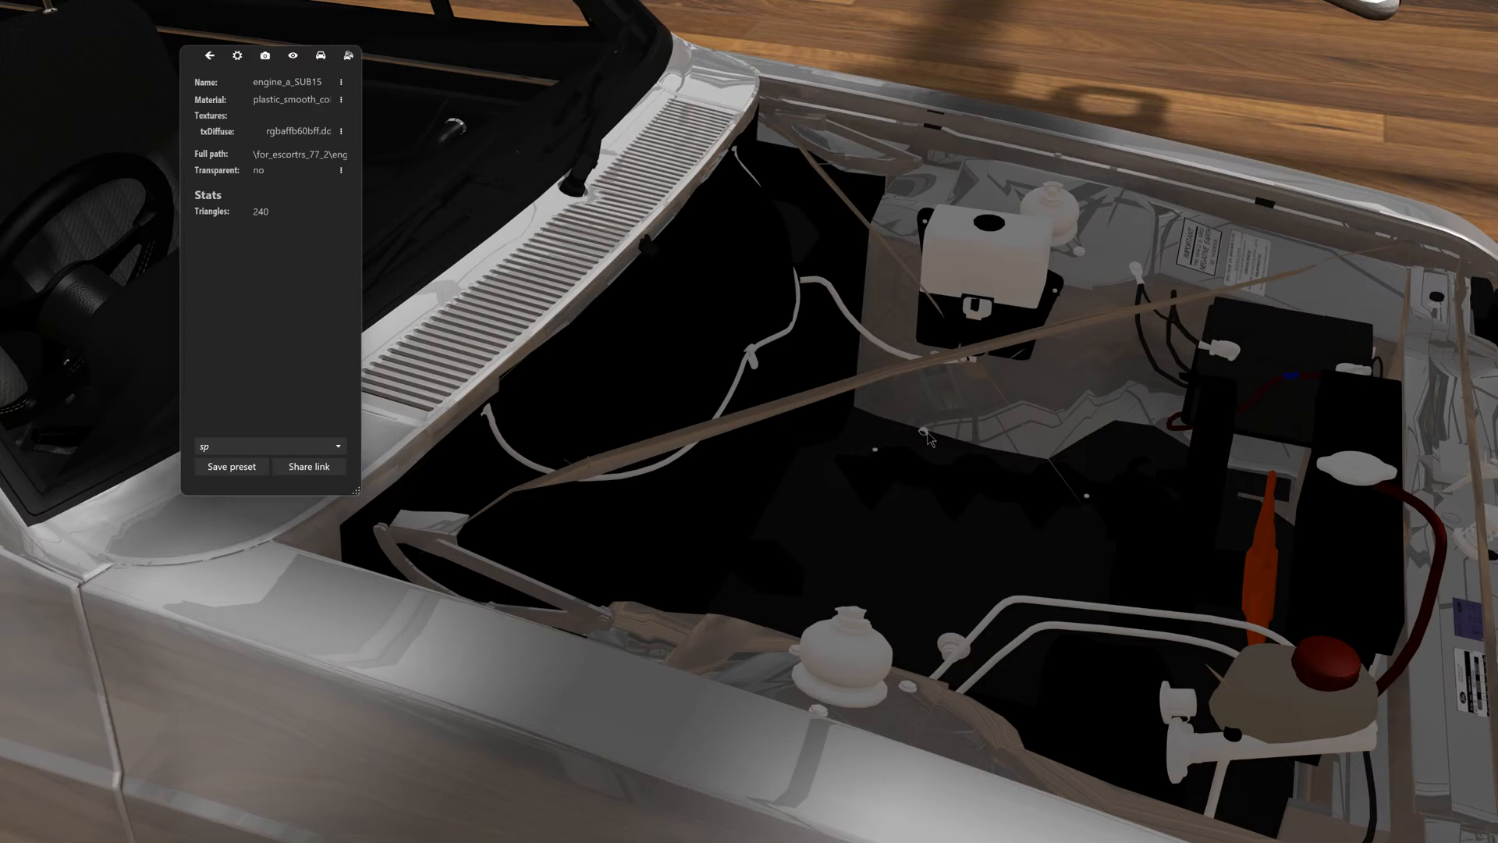
click(926, 436)
click(922, 432)
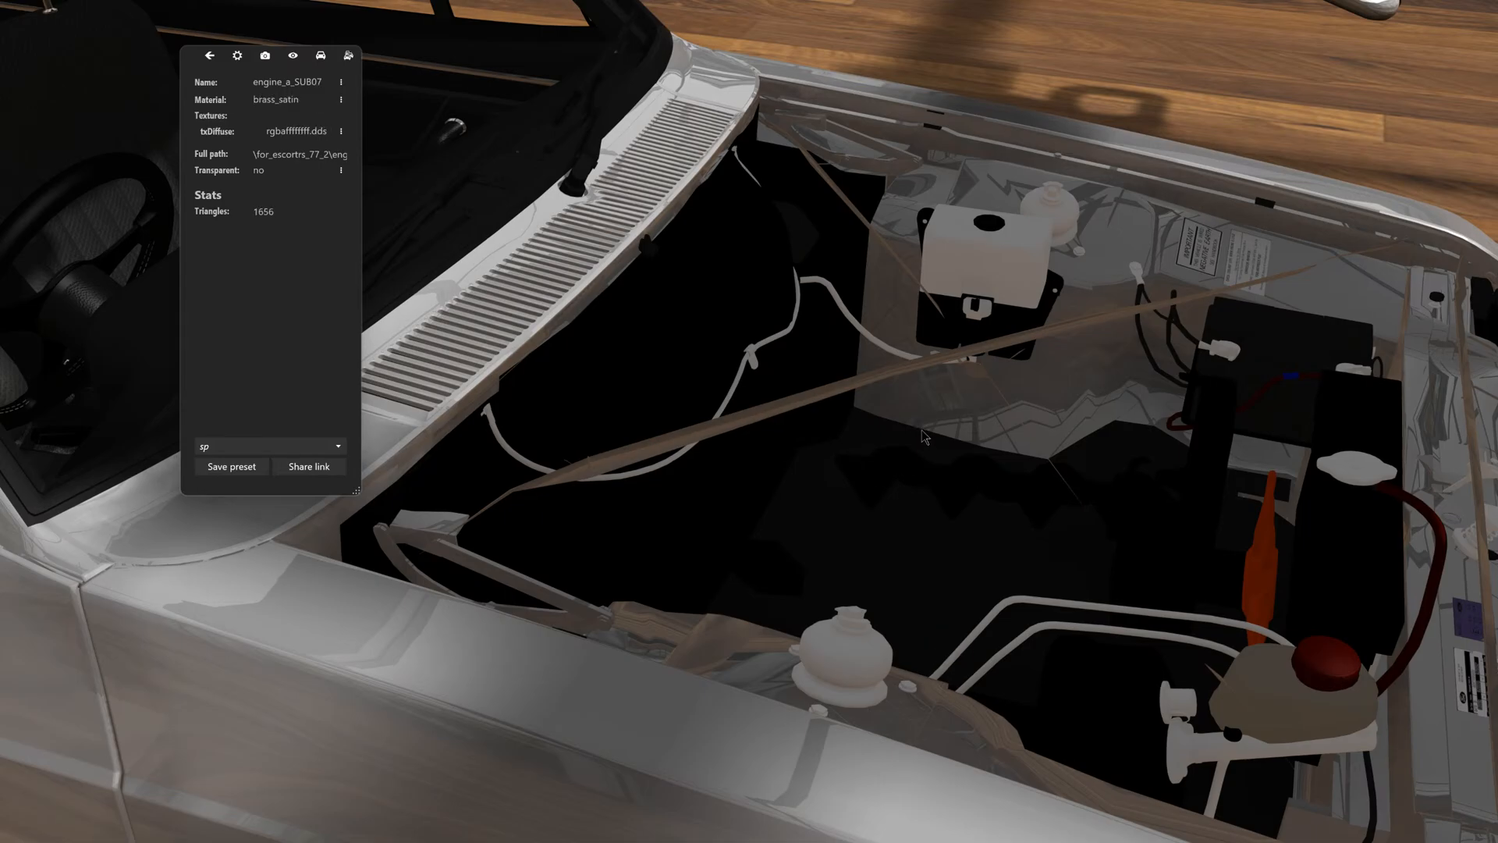
click(905, 466)
- Hide the black metal_painted_001 mesh along the side and front of the Escort's engine bay
scroll(1162, 674, down, 5)
drag(1191, 748, 601, 428)
click(738, 448)
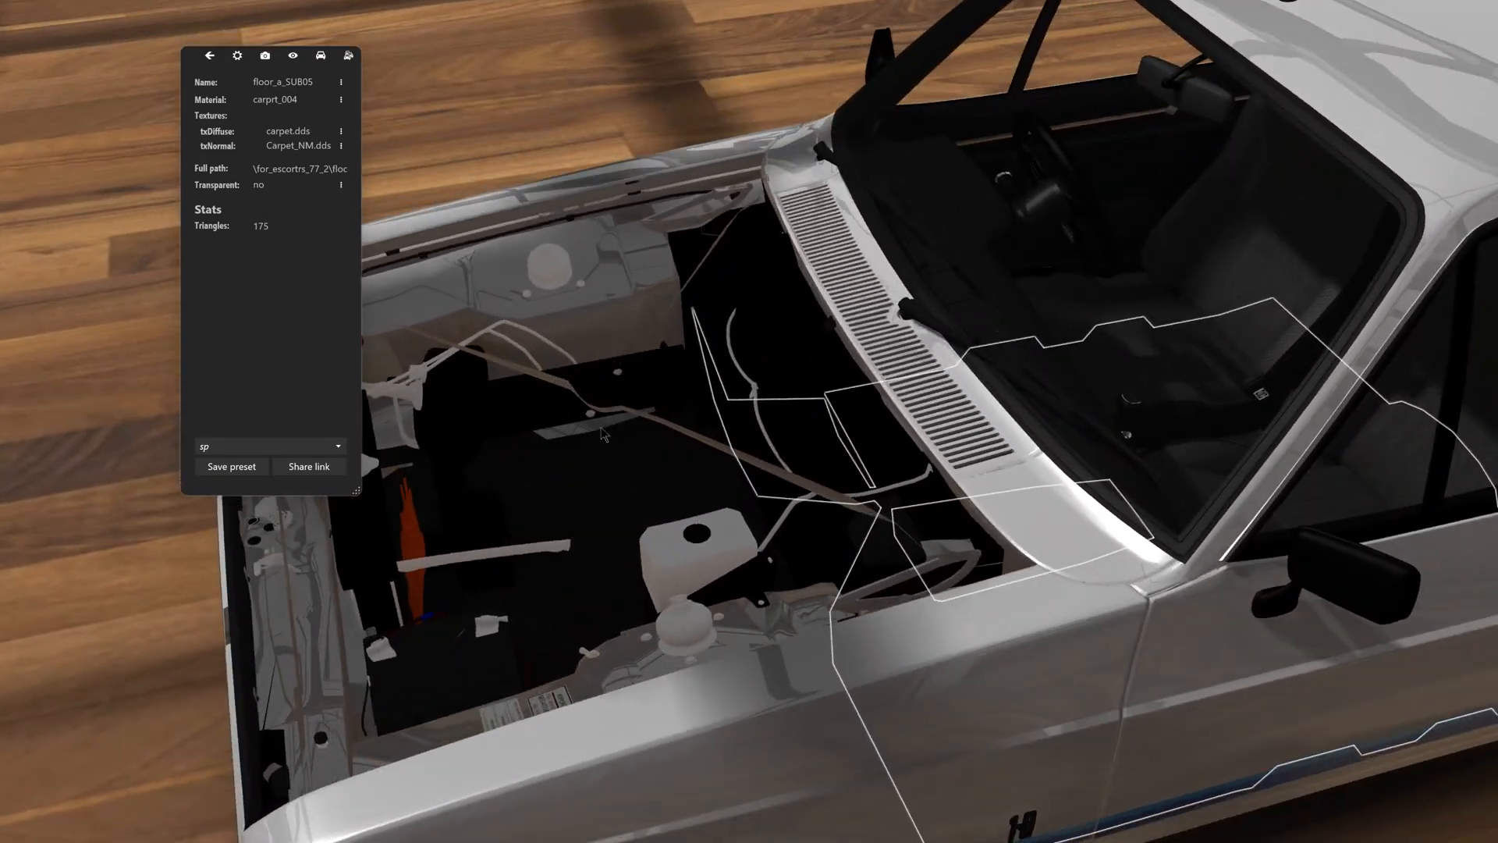
click(607, 421)
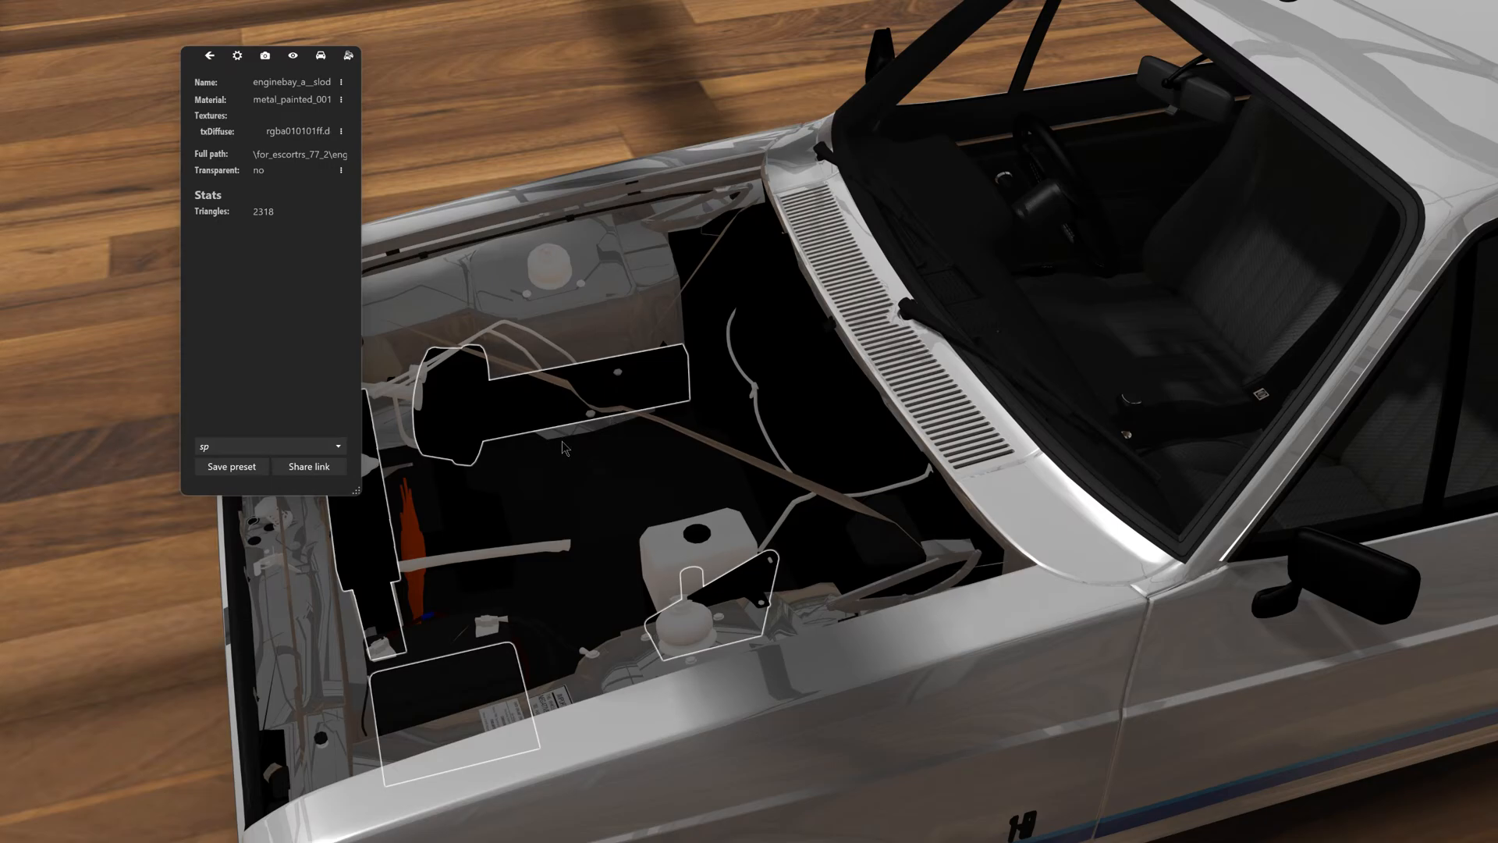
key(h)
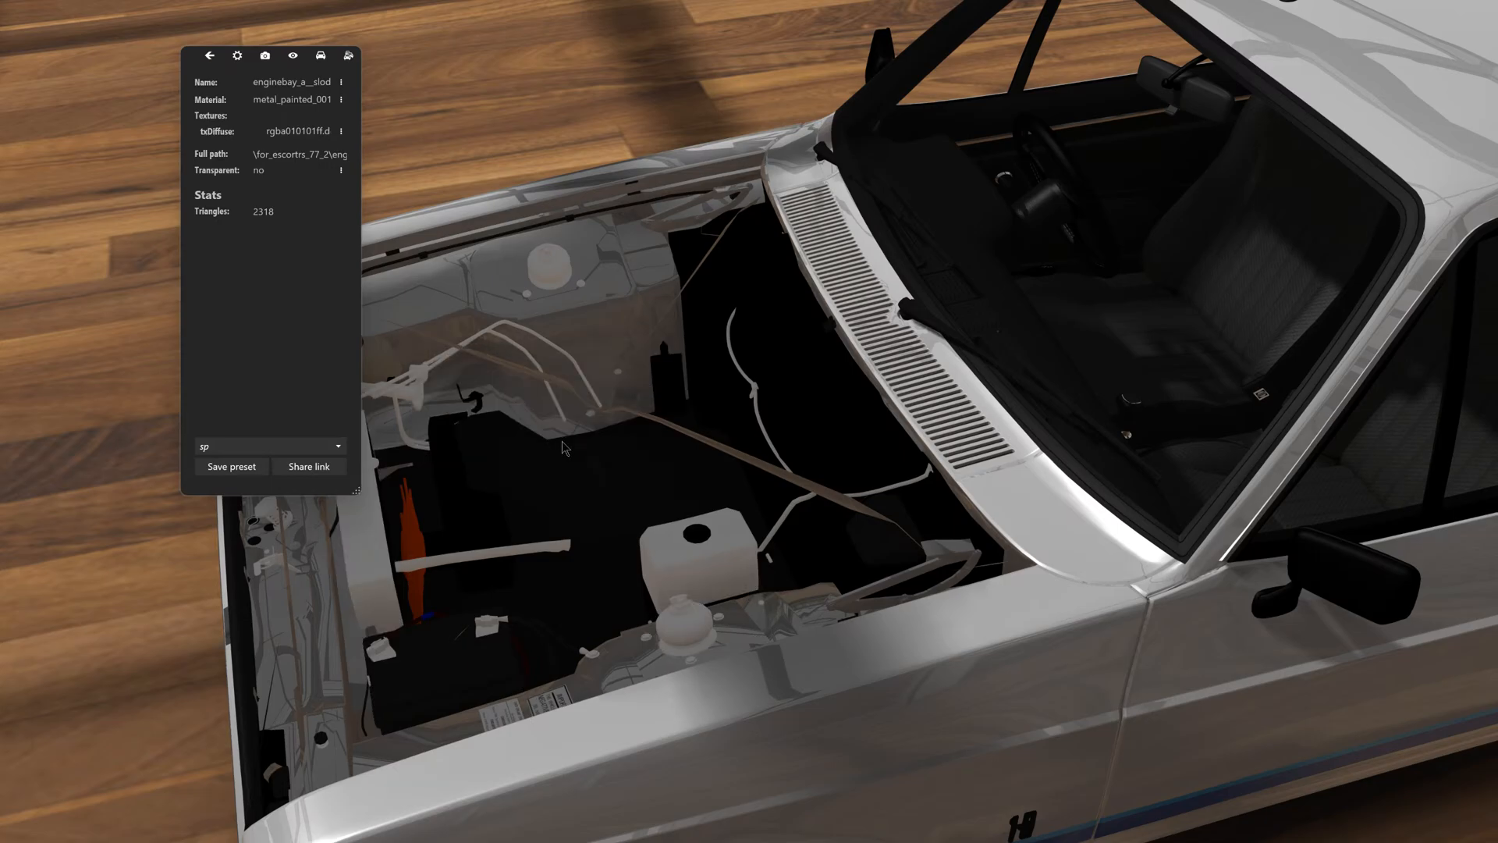
- Hide the hood liner mesh whose braces cross the Escort's open engine bay
click(529, 528)
key(h)
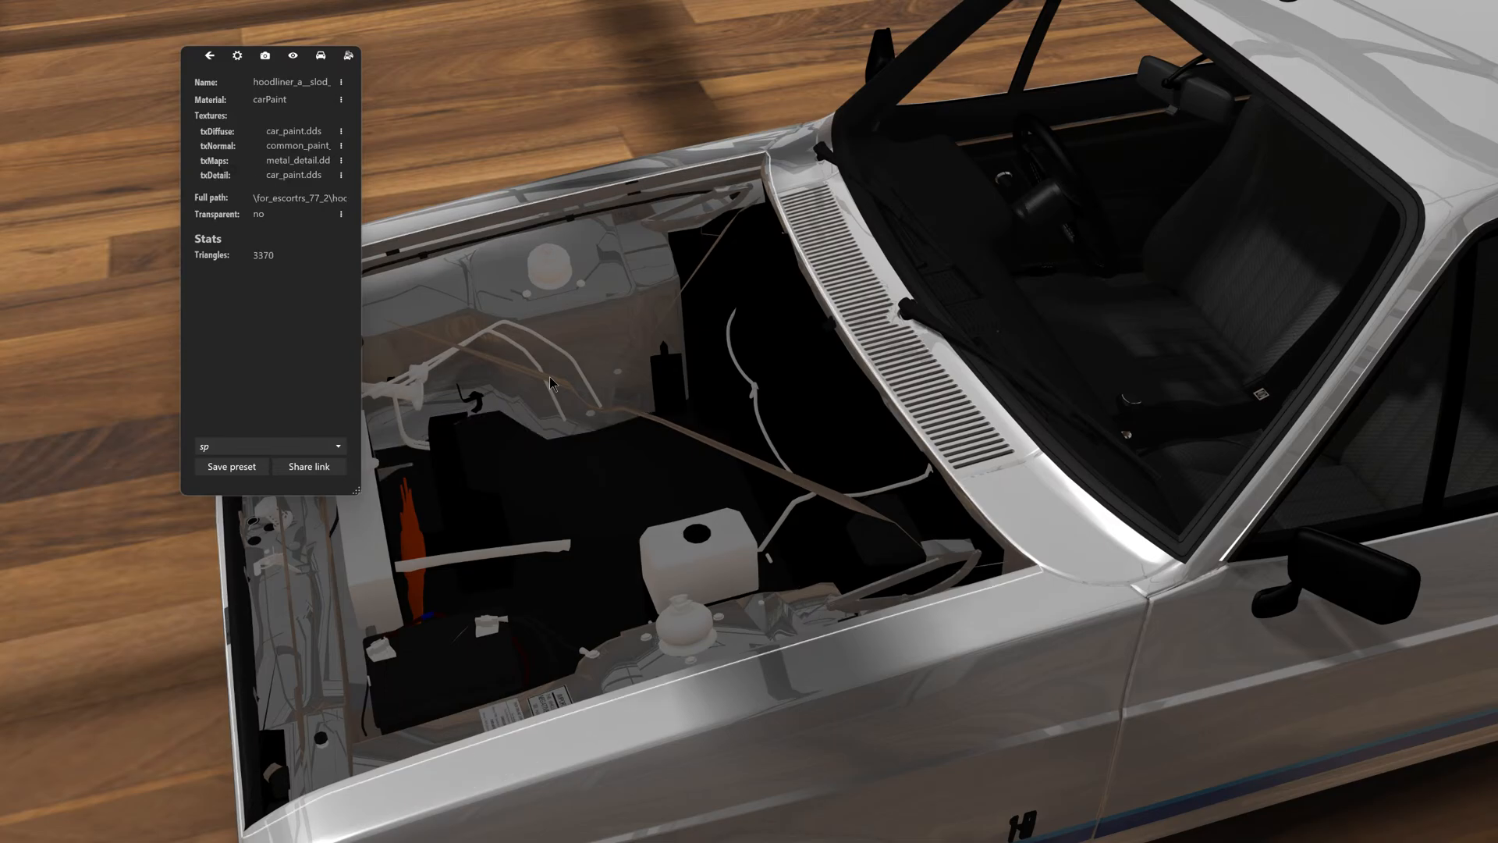
key(h)
drag(554, 386, 910, 367)
drag(663, 636, 692, 520)
- Hide the leftover orange plastic part (engine_a_SUB16) and the black engine_a_SUB02 piece in the engine bay
click(1011, 537)
key(h)
click(812, 549)
key(h)
drag(783, 503, 806, 473)
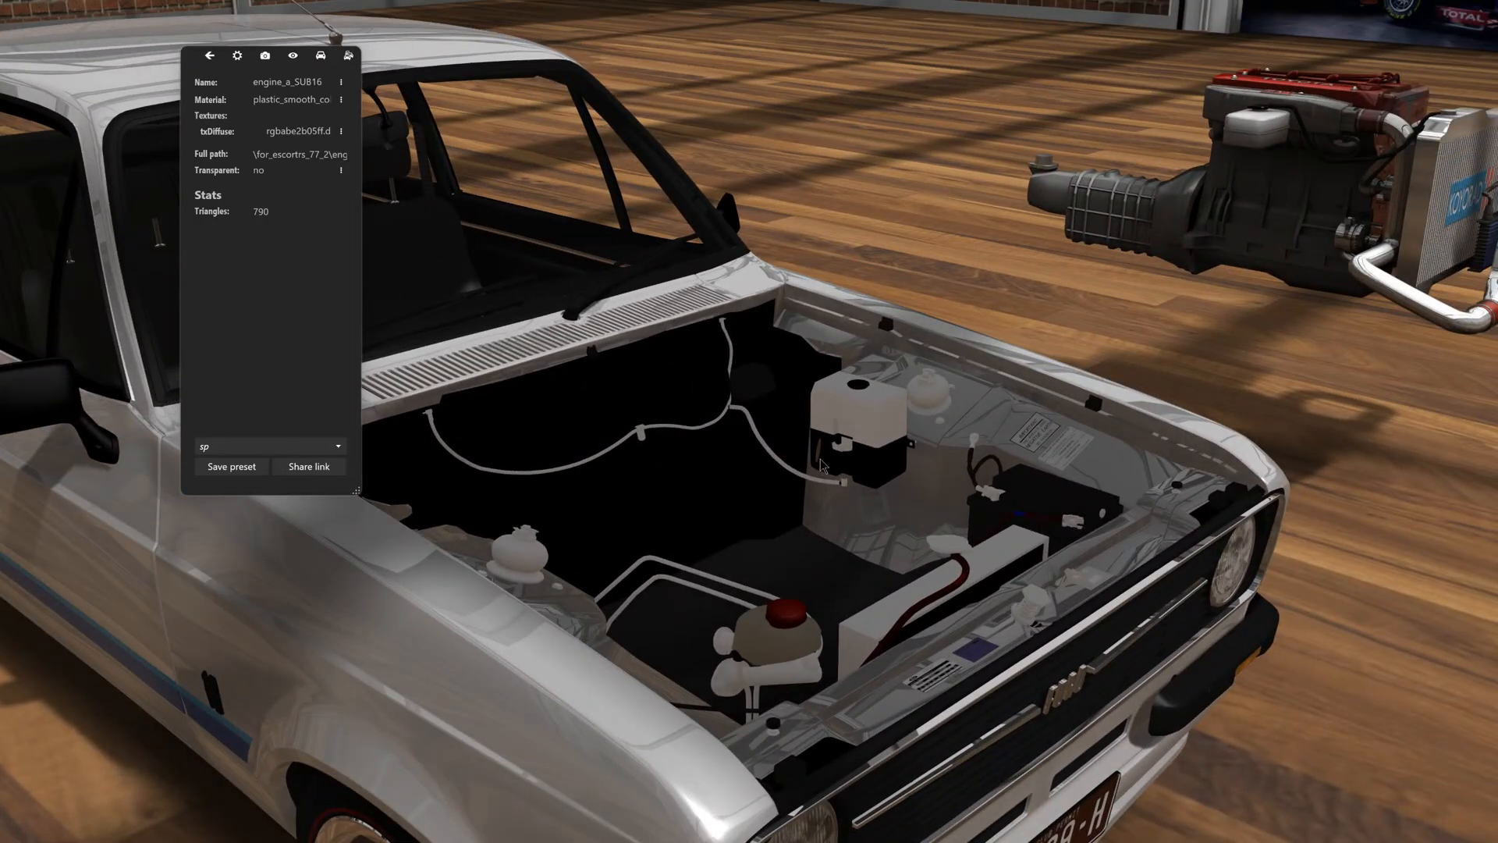
click(820, 461)
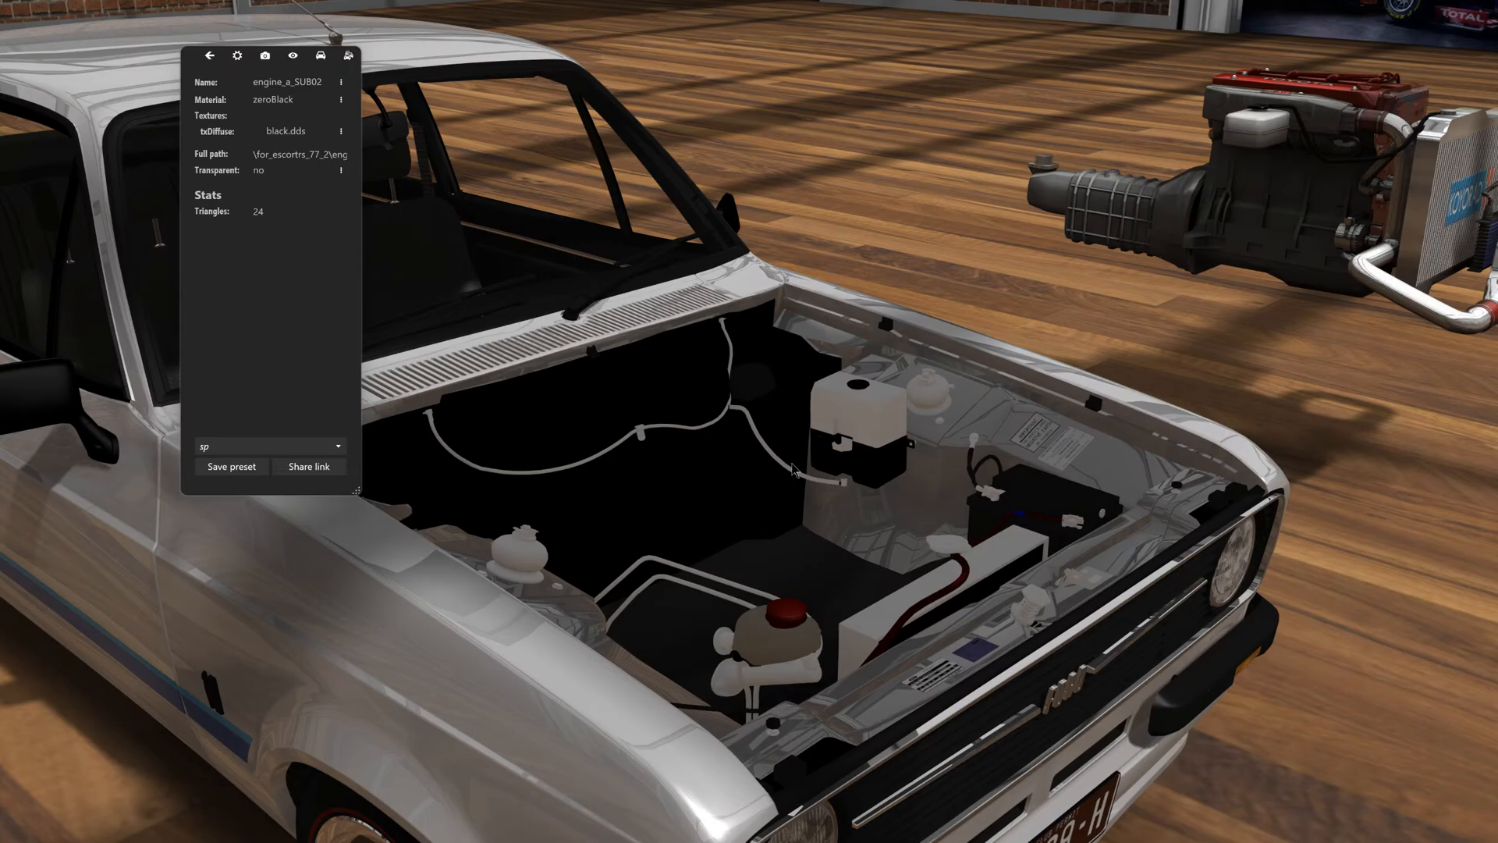
- Move the Toyota 4AGE Turbo engine into the Escort's engine bay and centre it across the car's width
drag(793, 469, 522, 503)
scroll(523, 500, down, 6)
middle_drag(850, 431, 698, 490)
drag(892, 449, 334, 754)
drag(797, 619, 686, 630)
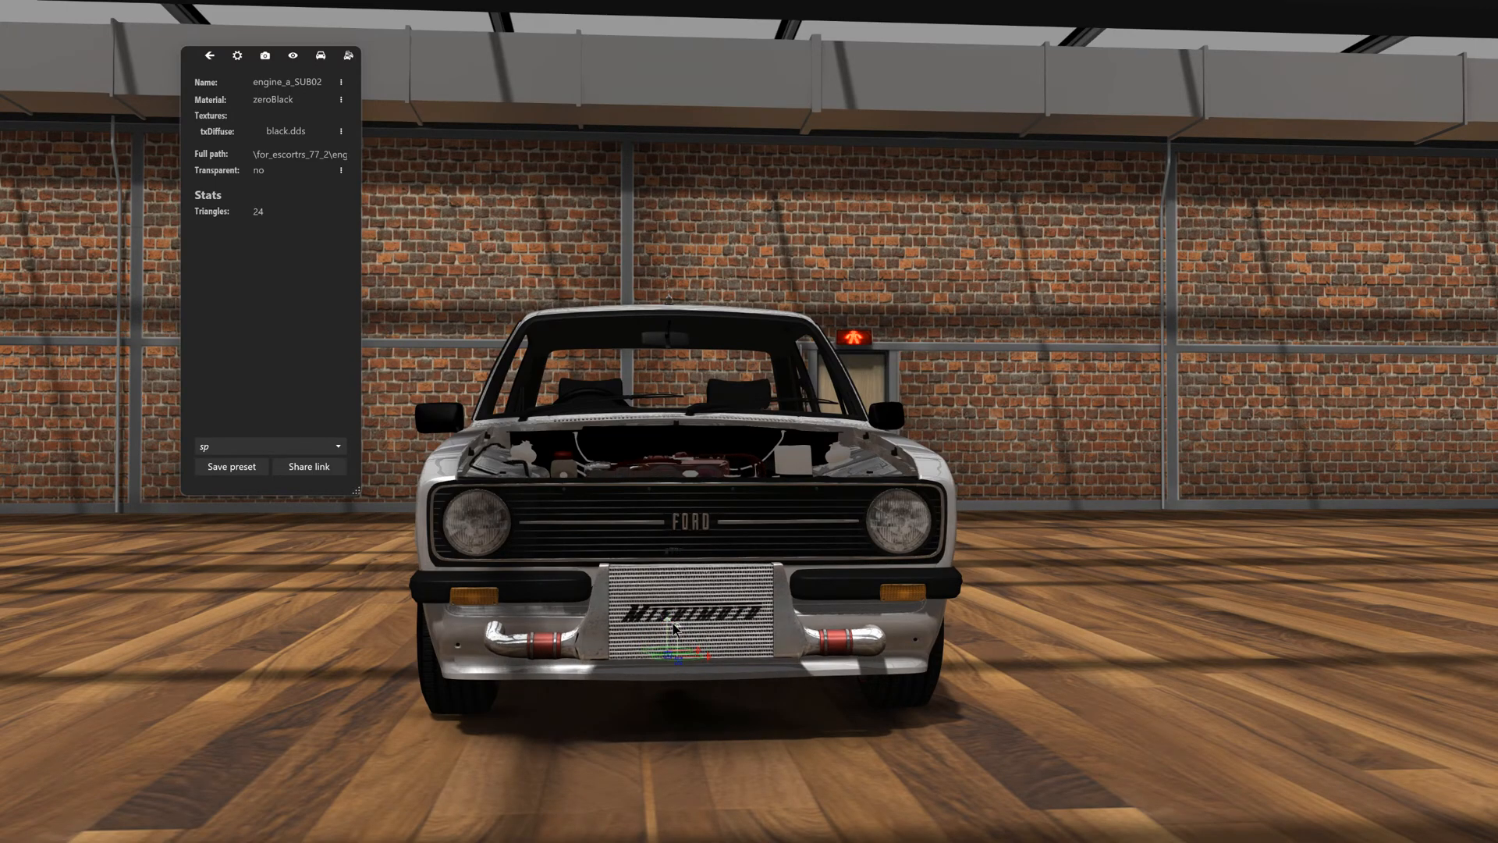
- Slide the Toyota engine rearward until its intercooler sits behind the front bumper, and fine-tune its height
drag(647, 696, 788, 768)
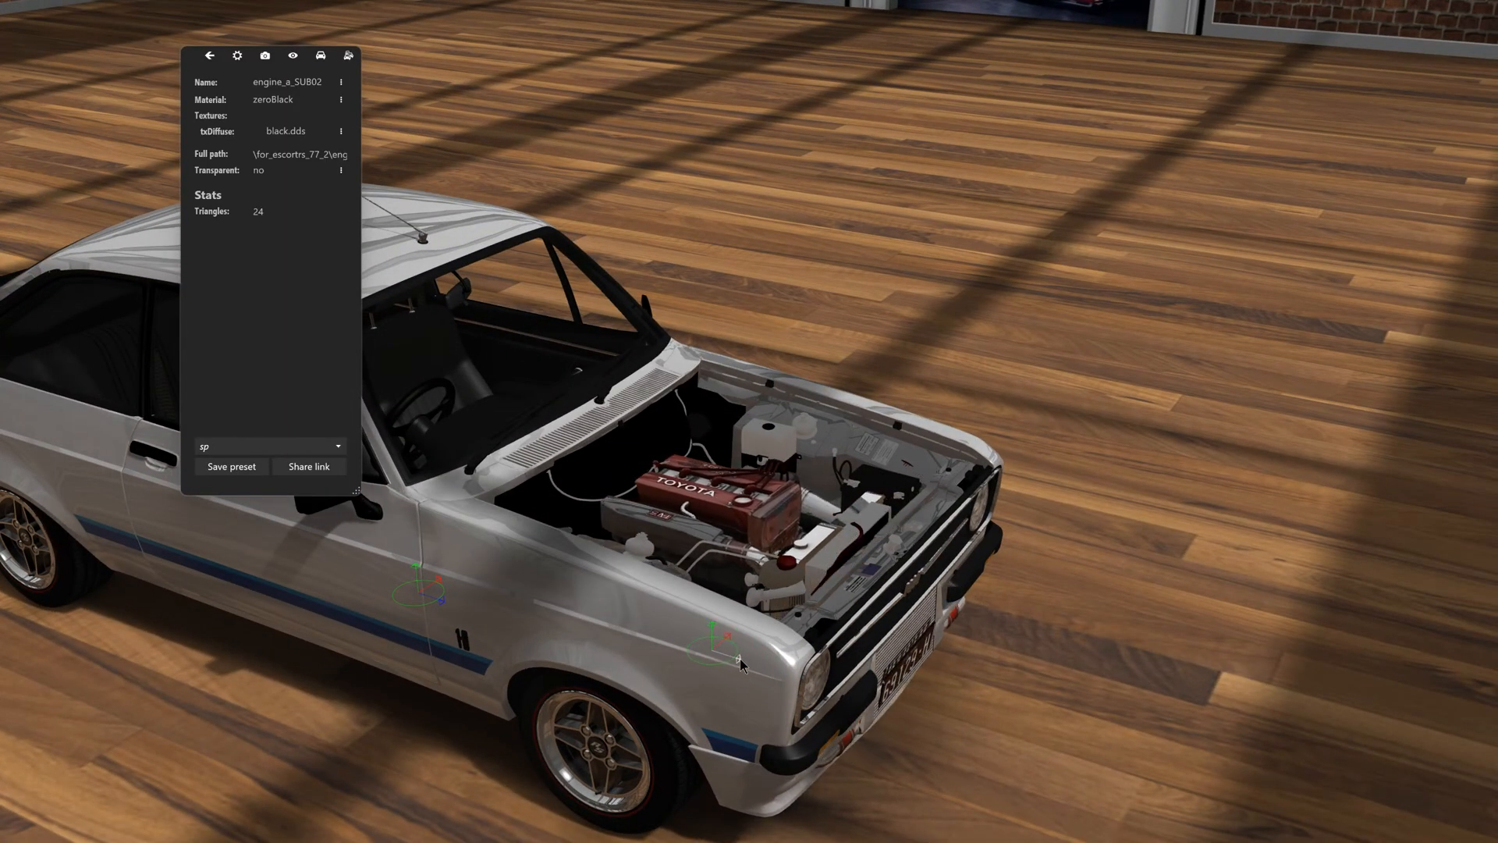
drag(768, 672, 740, 658)
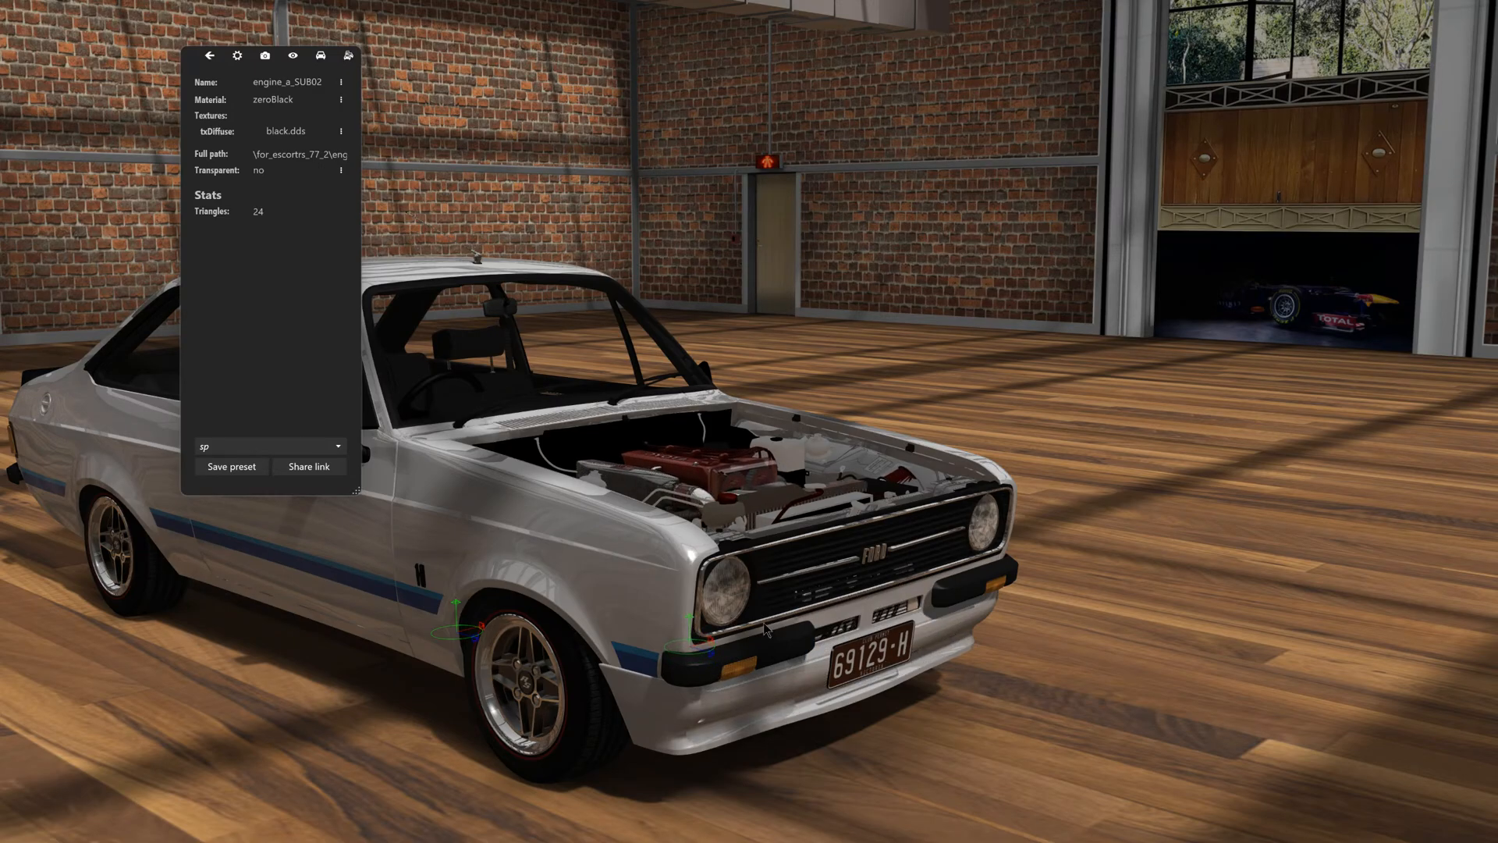
scroll(864, 602, up, 5)
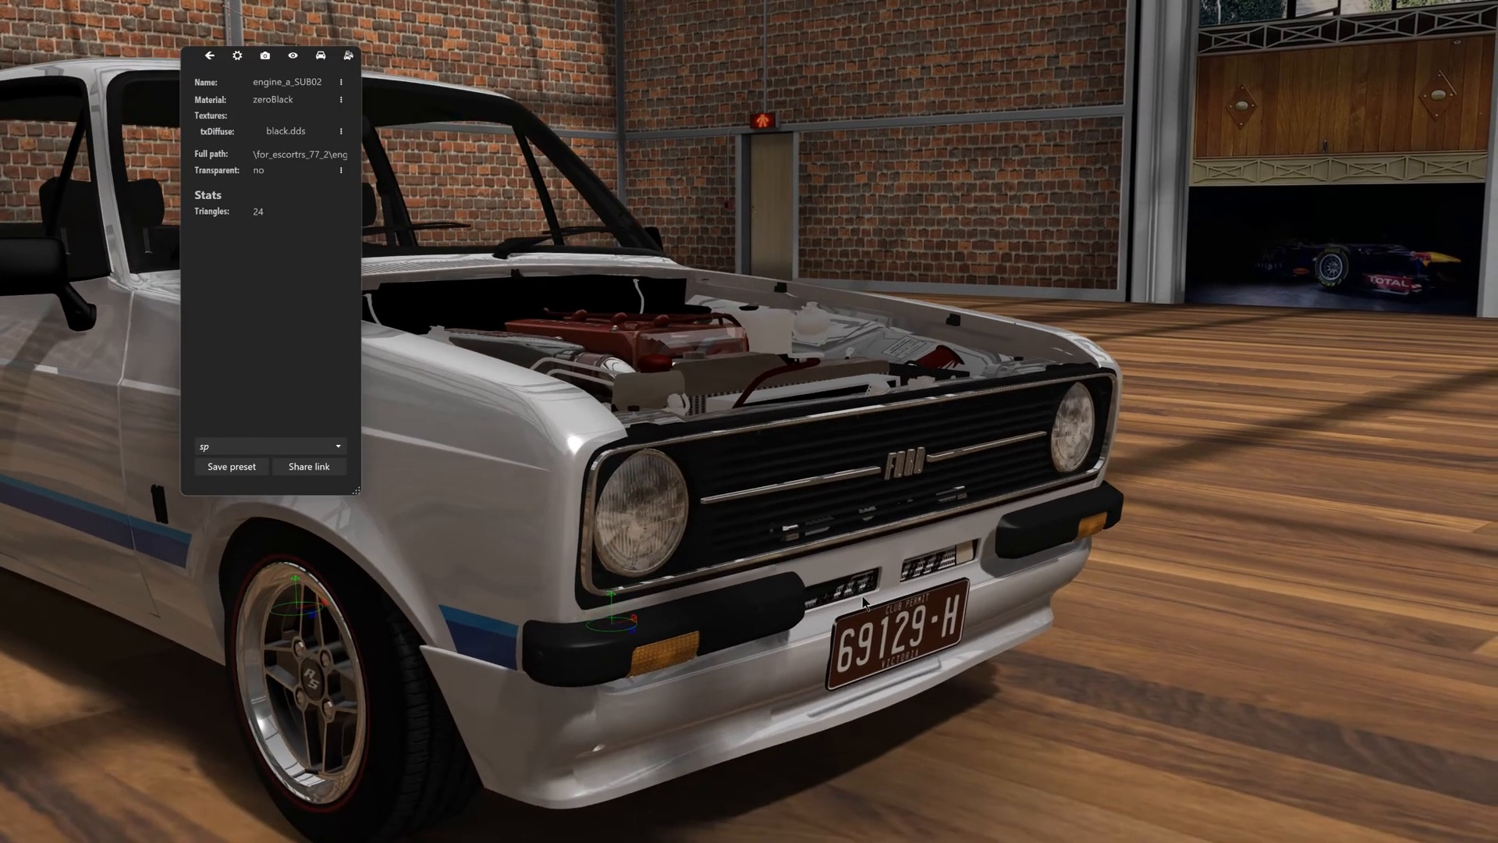
middle_drag(863, 602, 849, 572)
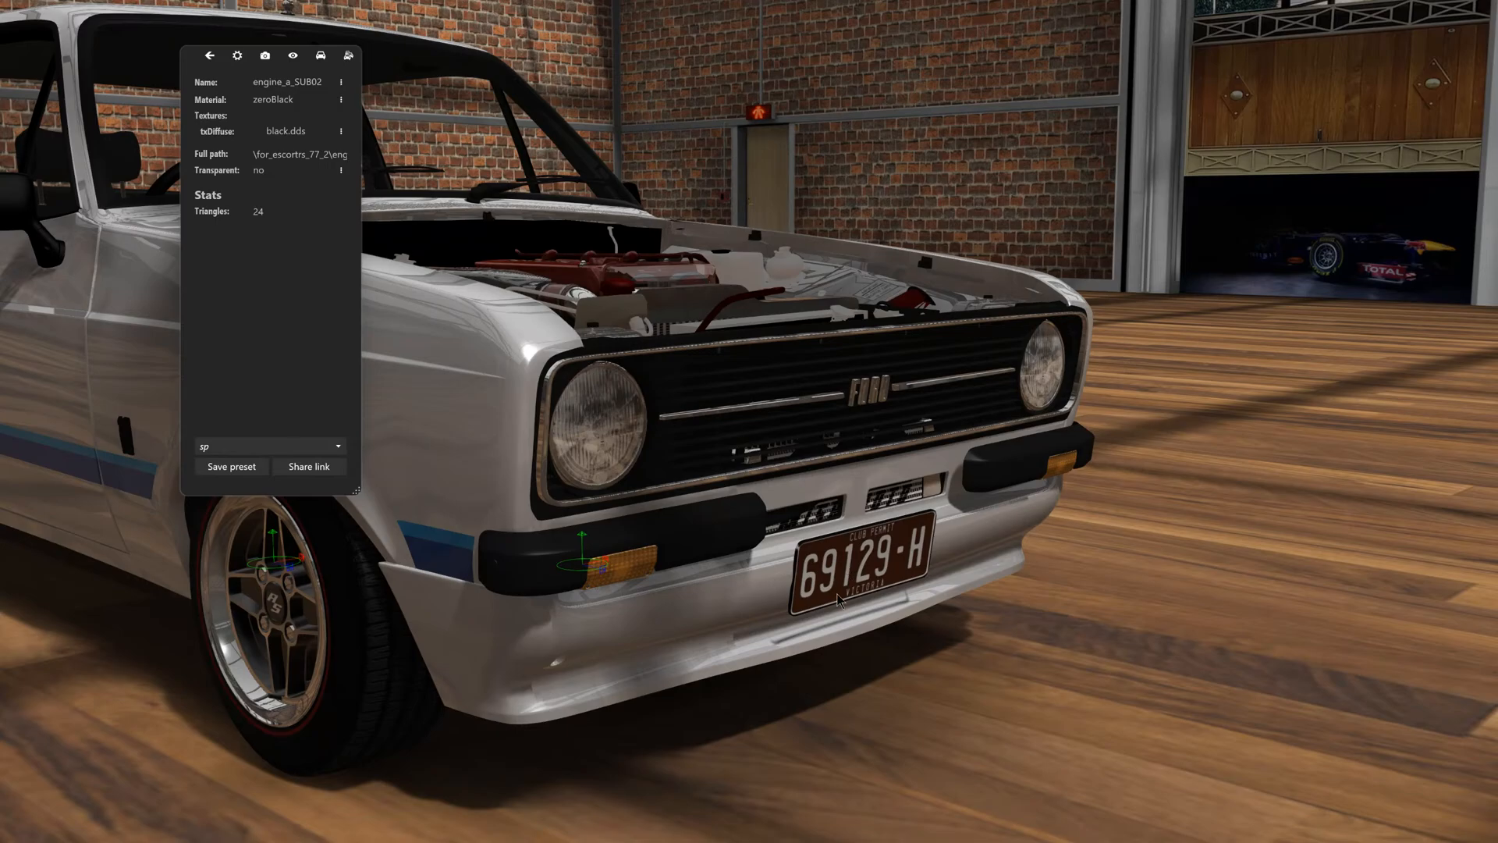
drag(837, 593, 761, 551)
scroll(598, 613, up, 4)
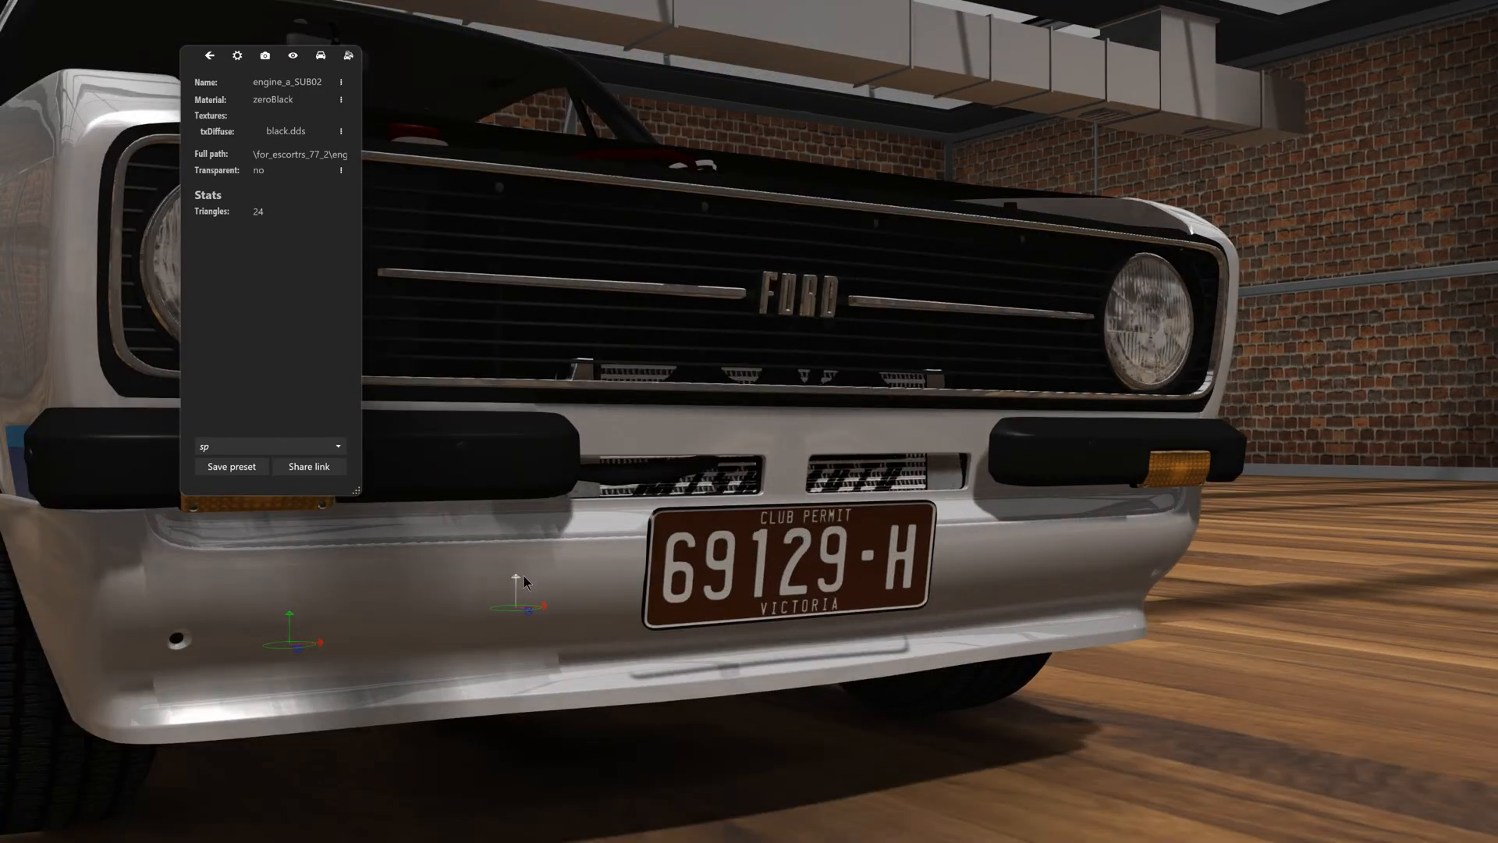
drag(522, 576, 526, 569)
- Fine-tune the Toyota engine's front-to-rear position so the radiator and intercooler sit behind the grille
scroll(526, 569, down, 6)
drag(702, 398, 937, 498)
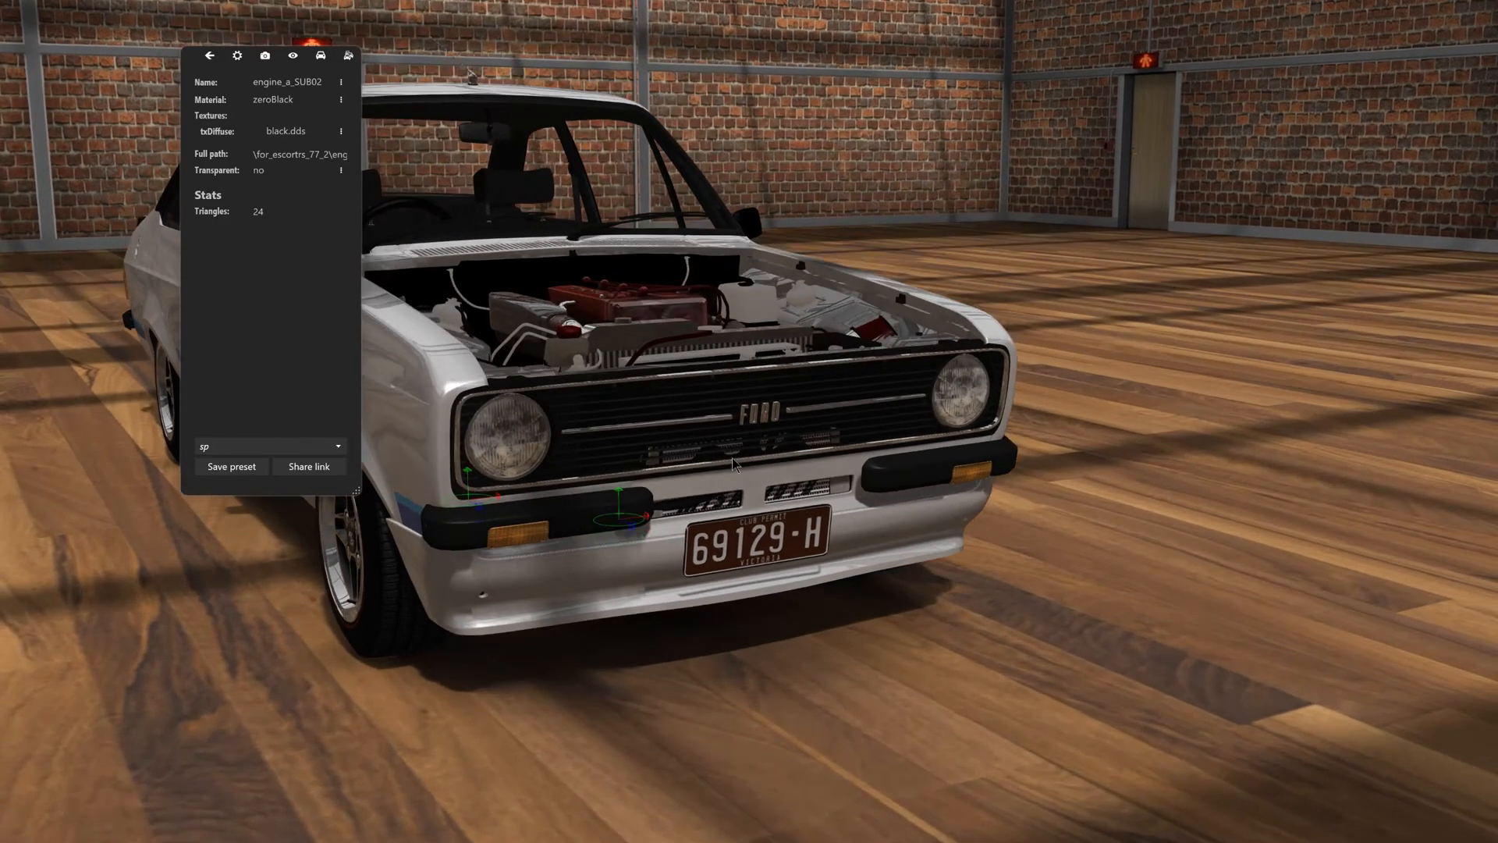
scroll(833, 434, up, 3)
drag(724, 481, 636, 468)
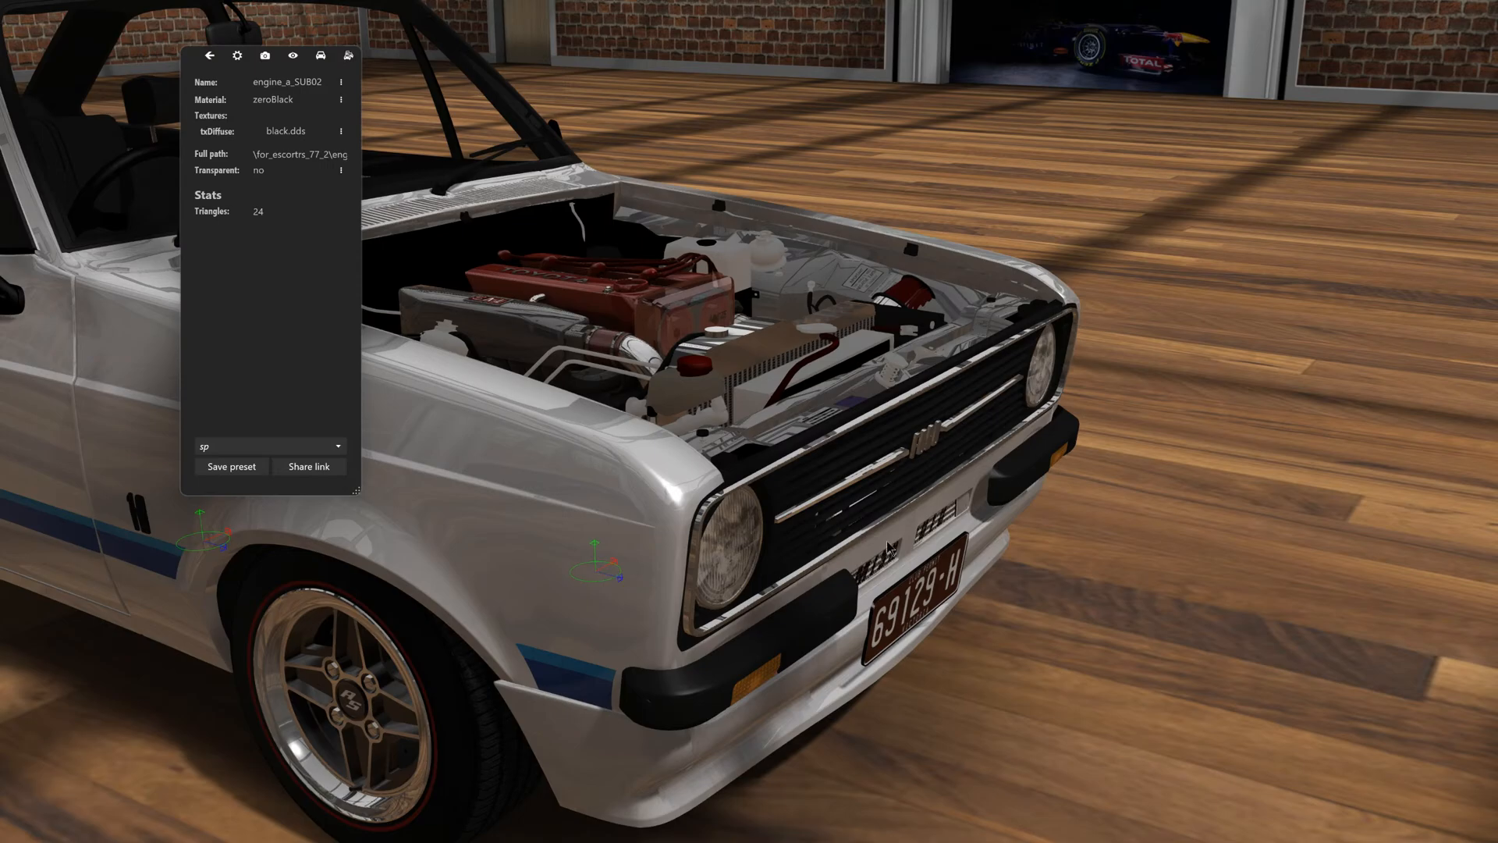
scroll(888, 547, up, 5)
drag(1112, 597, 1086, 541)
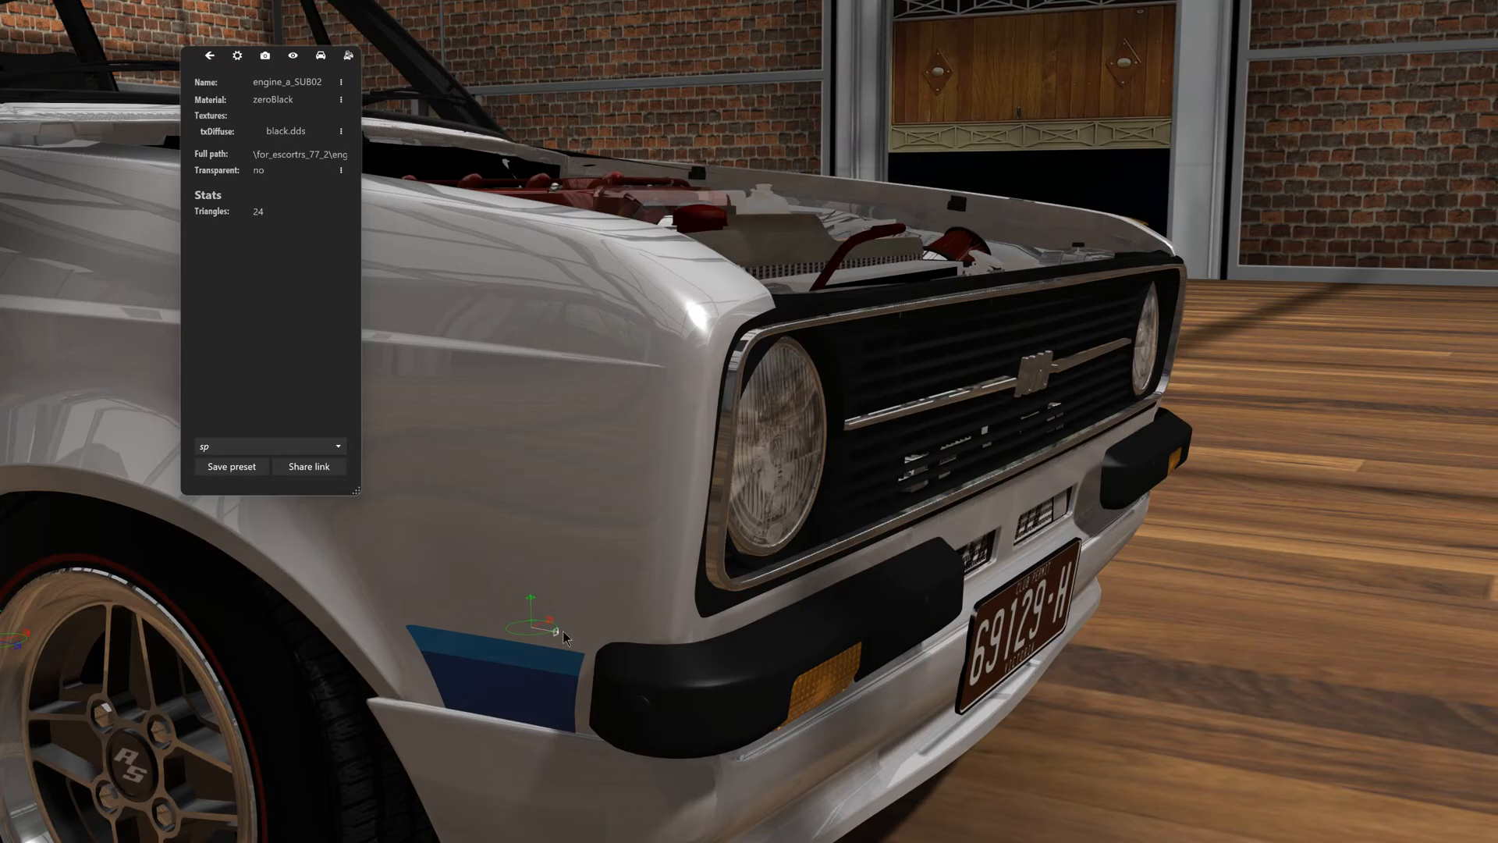
- Hide the Escort's original radiator box (alumium_satin) in front of the Toyota engine
drag(713, 526, 863, 540)
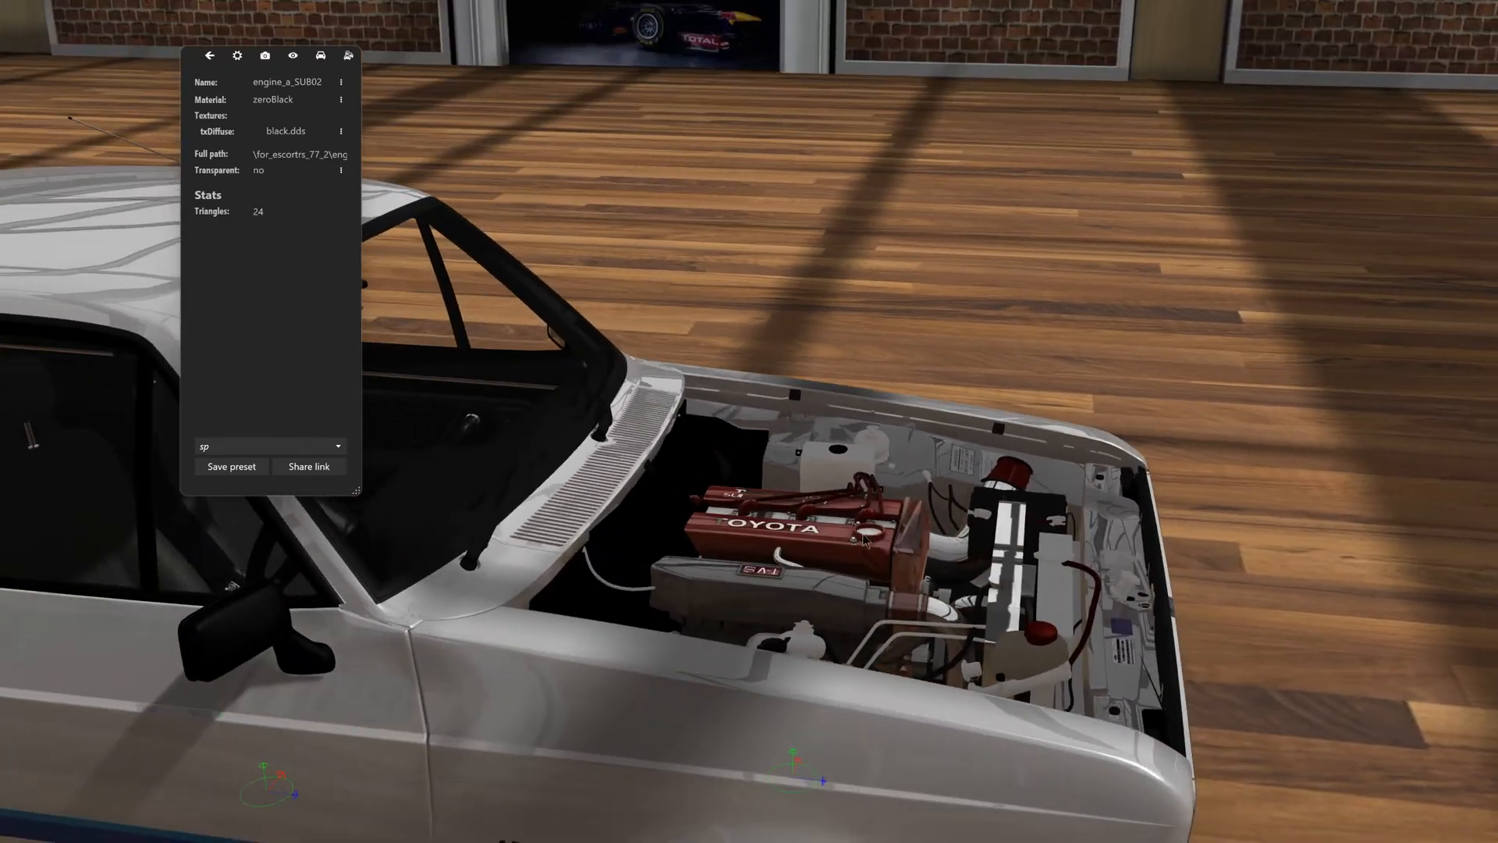
click(1056, 609)
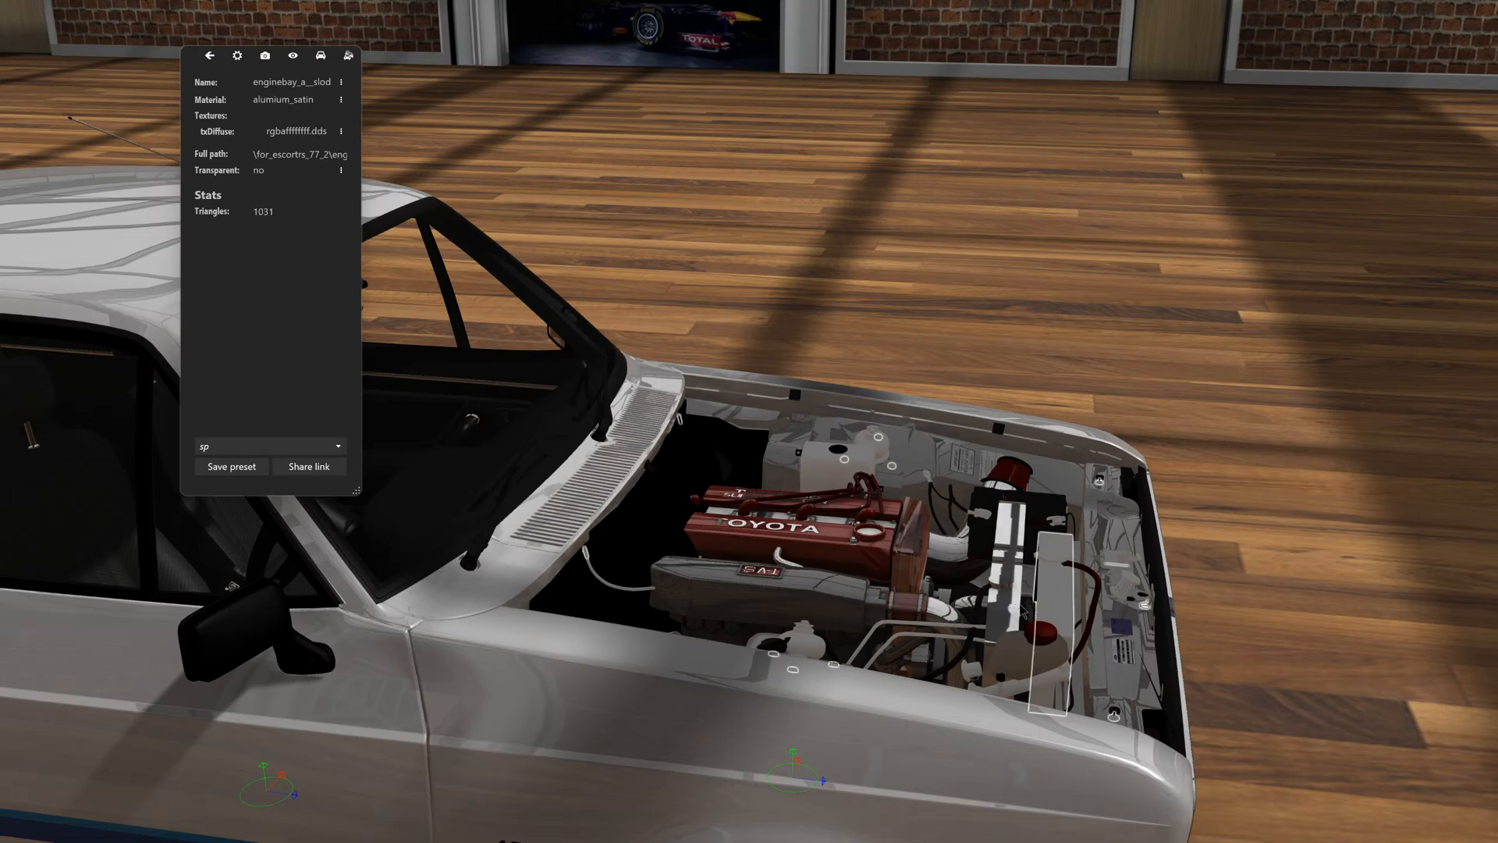
key(h)
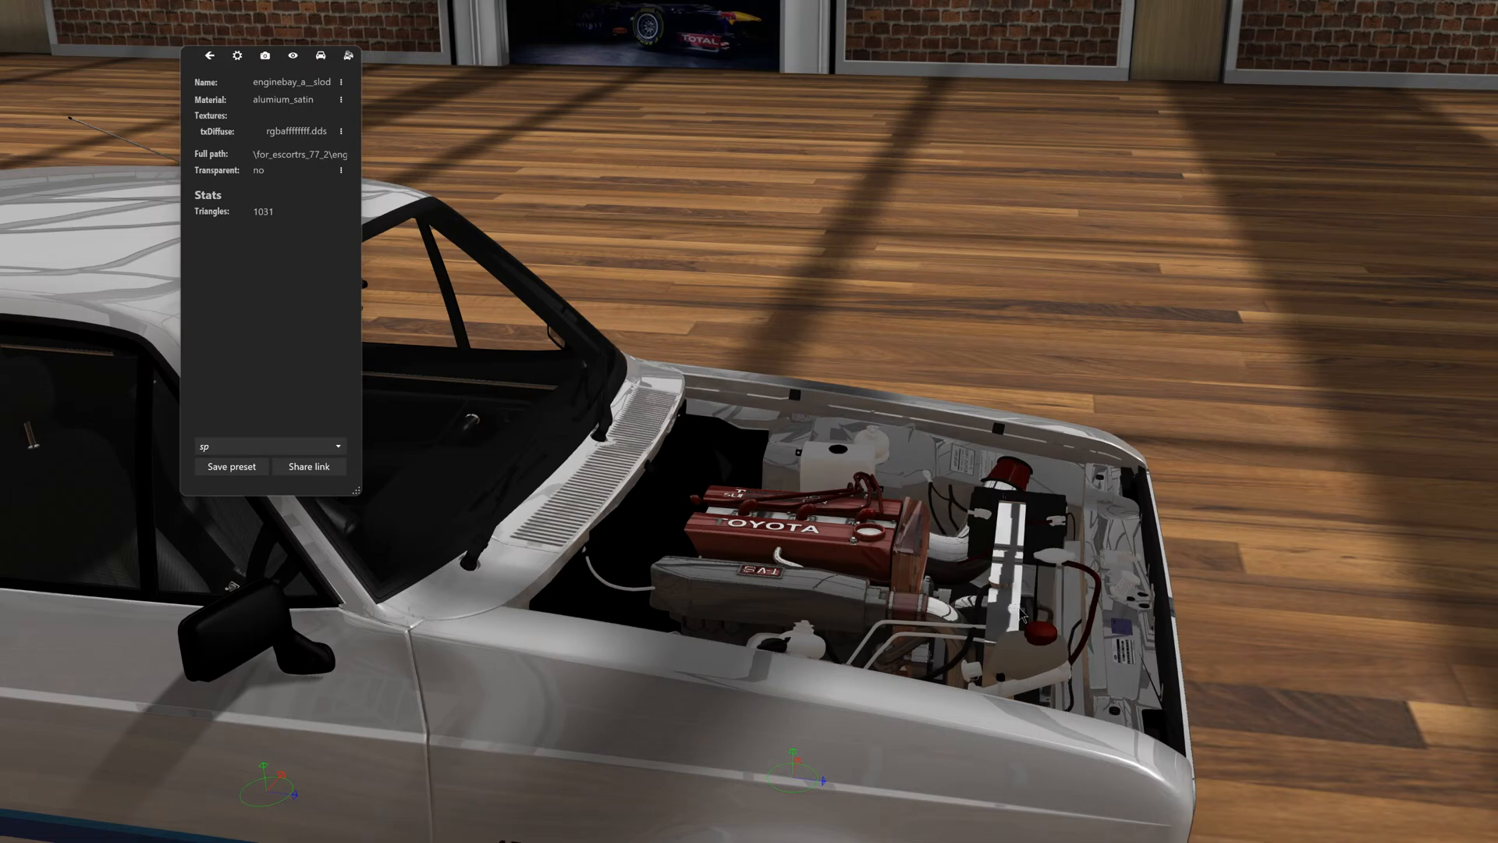
- Hide the Escort's black battery (plastic_smooth) and its chrome_noise_001 fittings beside the Toyota radiator
click(1061, 560)
drag(1065, 562, 916, 613)
click(980, 582)
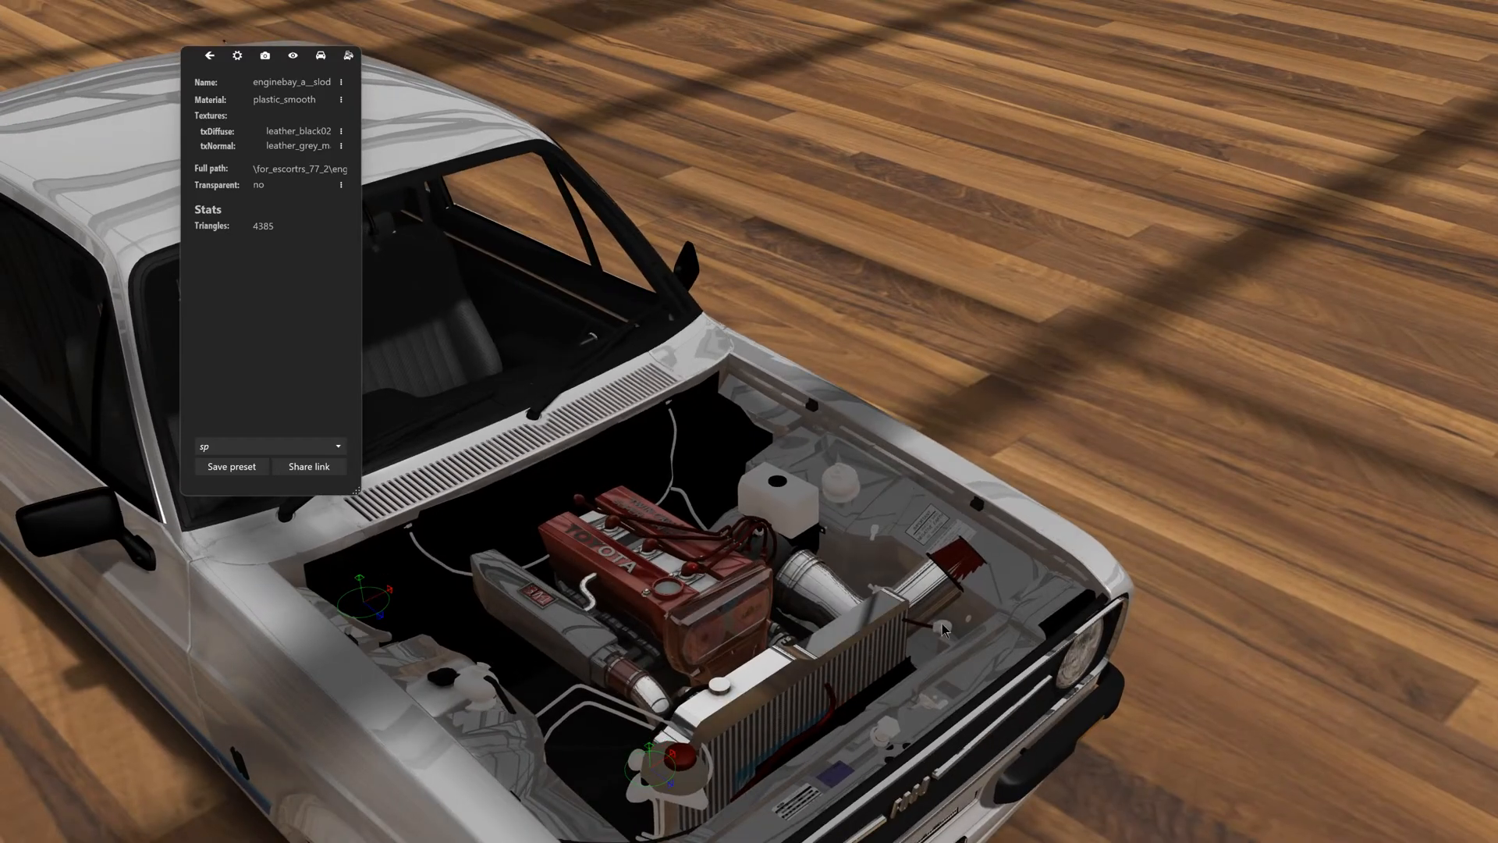
click(930, 594)
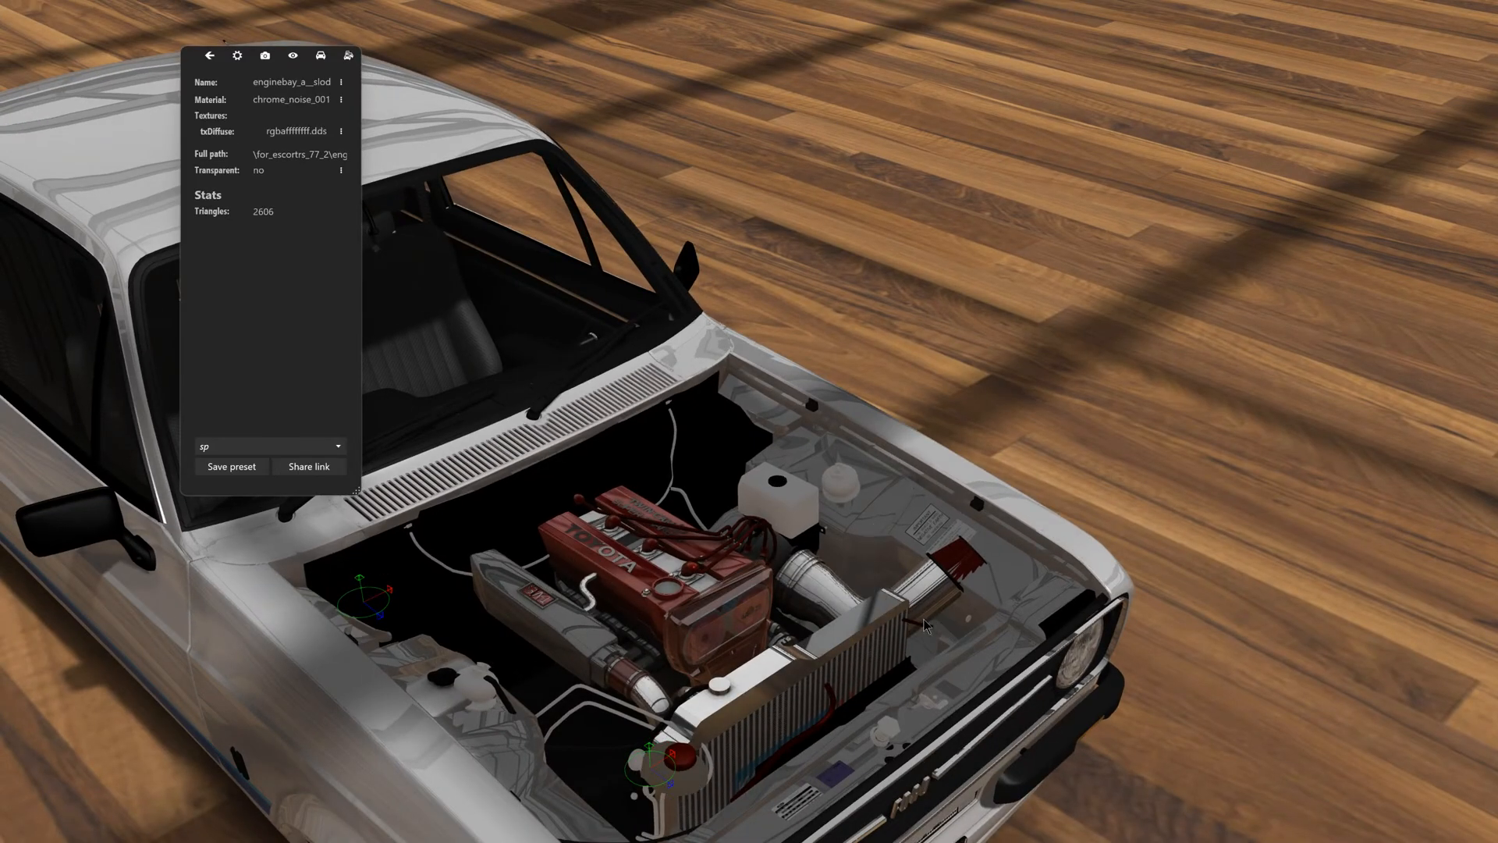
- Hide the fluid container beside the Toyota radiator along with its pipes, brake fluid and gold fittings
drag(923, 625, 861, 616)
middle_drag(861, 616, 956, 581)
scroll(840, 611, up, 3)
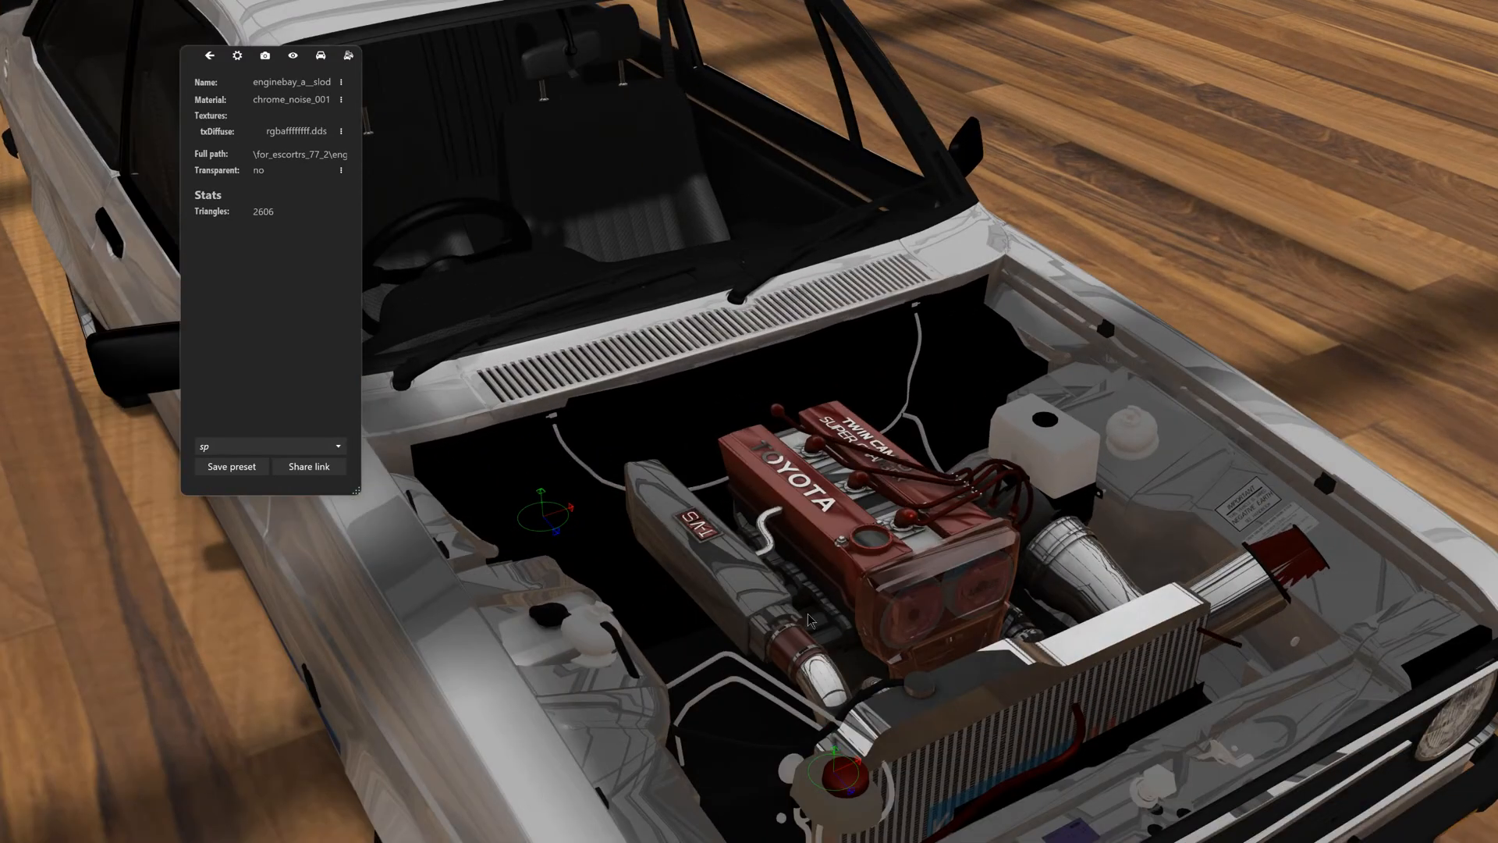
scroll(809, 615, down, 4)
drag(808, 614, 918, 576)
scroll(919, 576, up, 4)
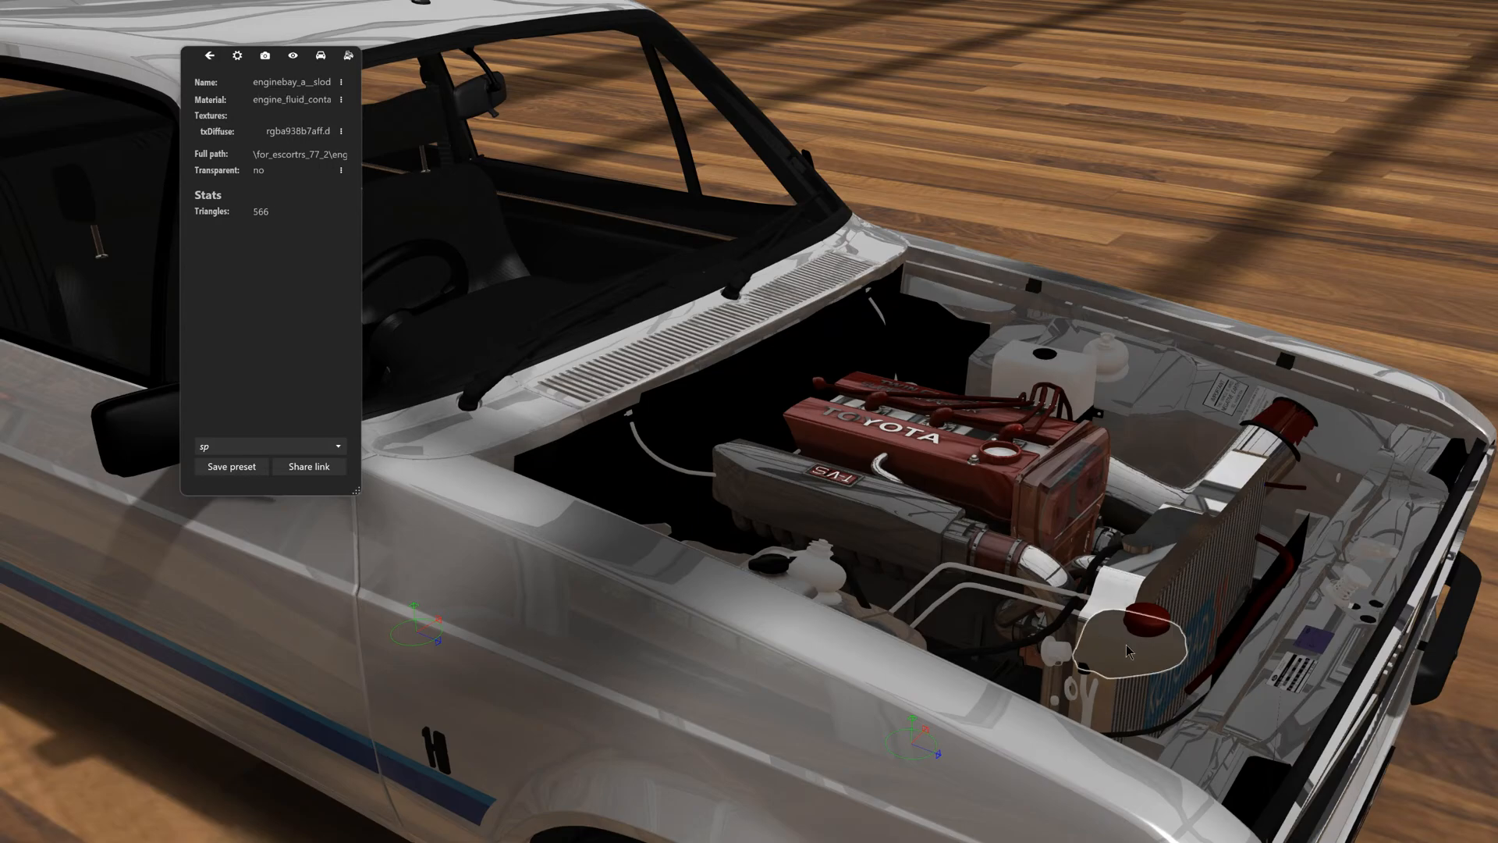
click(1079, 649)
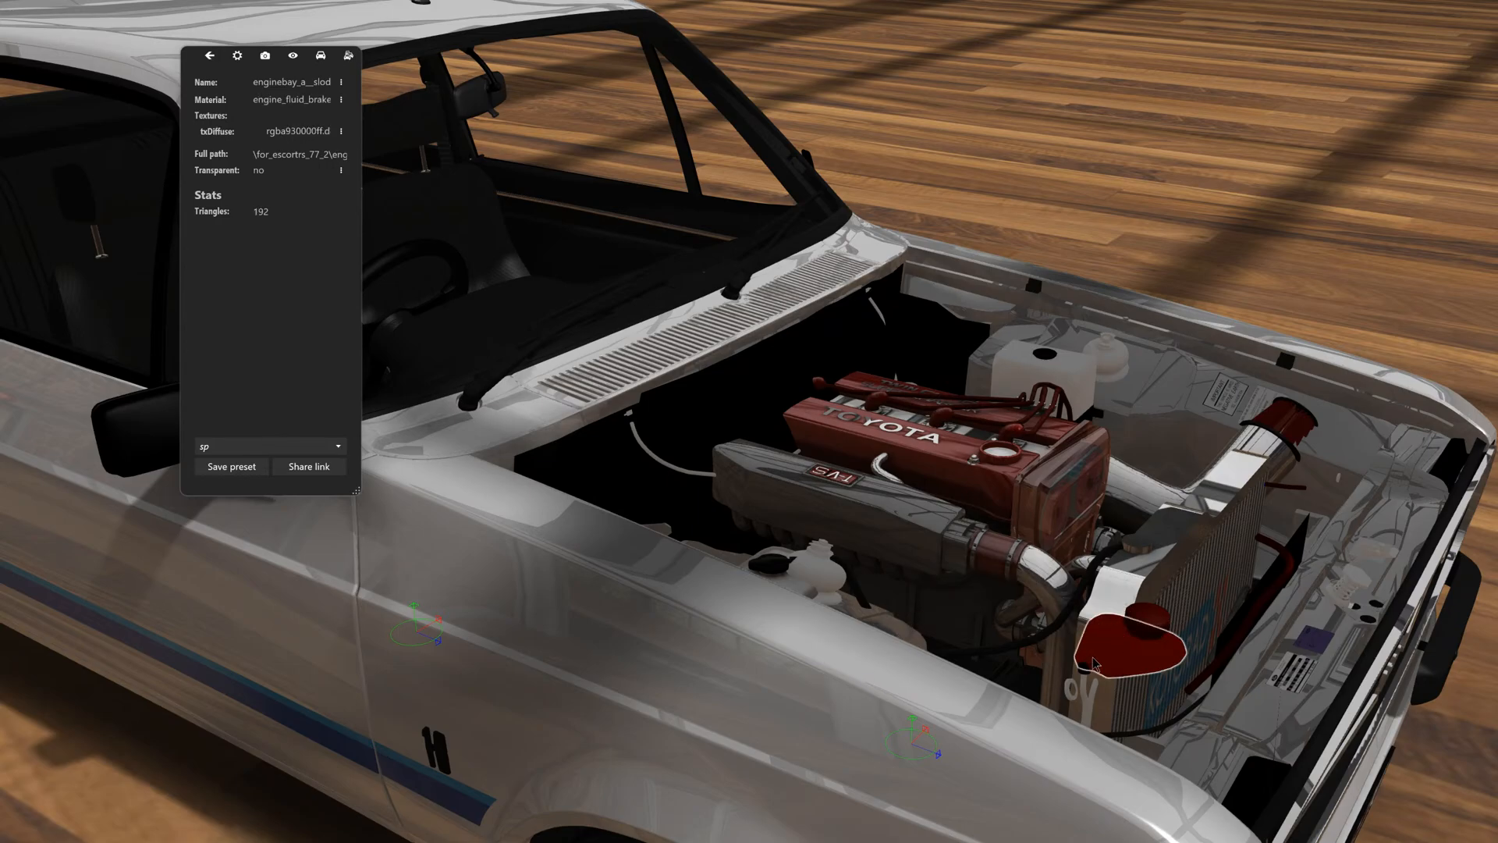
click(1088, 685)
click(1068, 695)
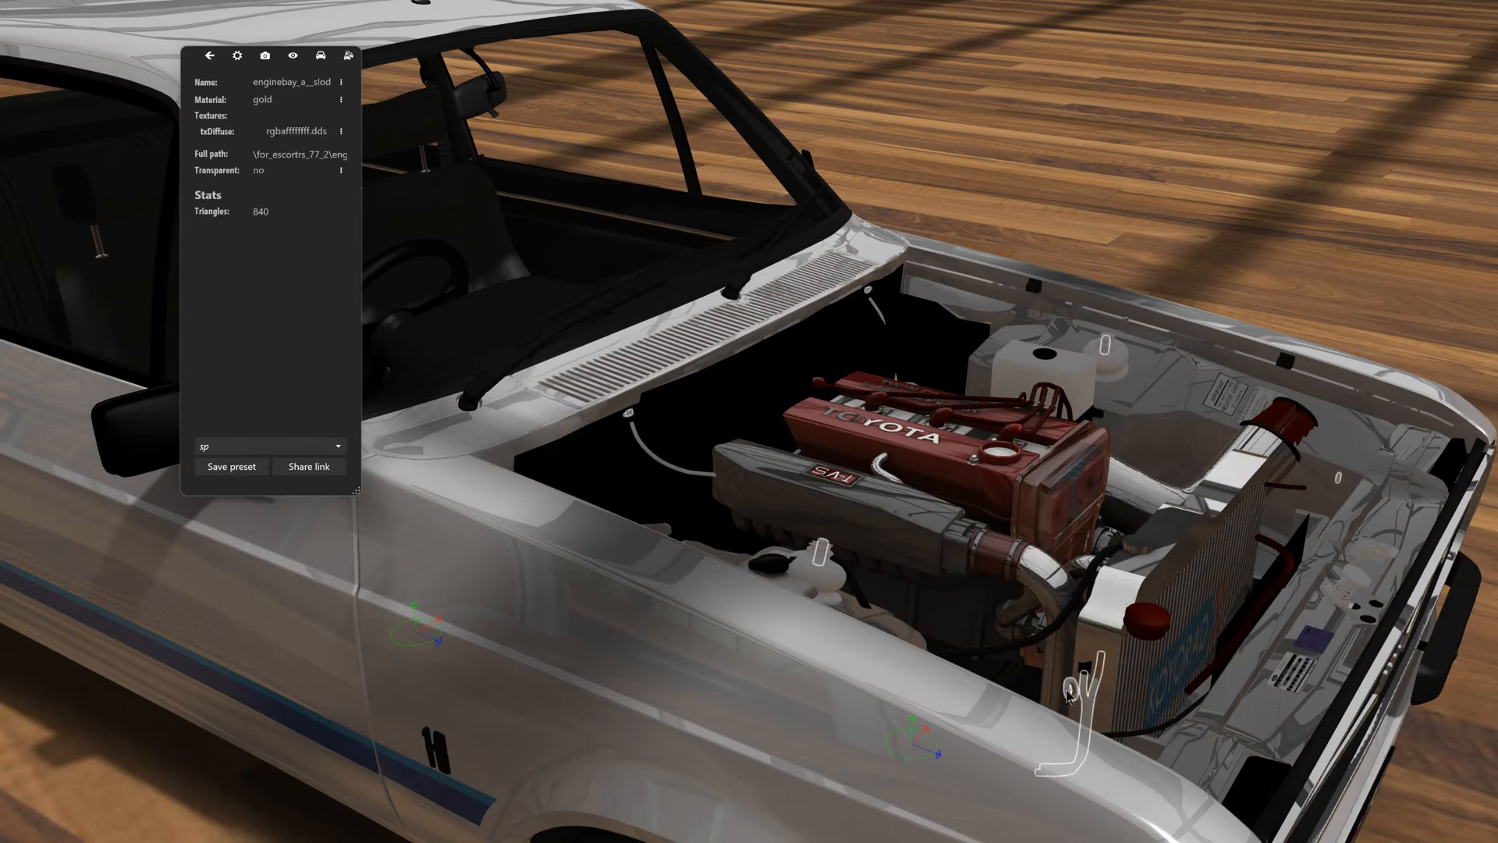
click(1085, 676)
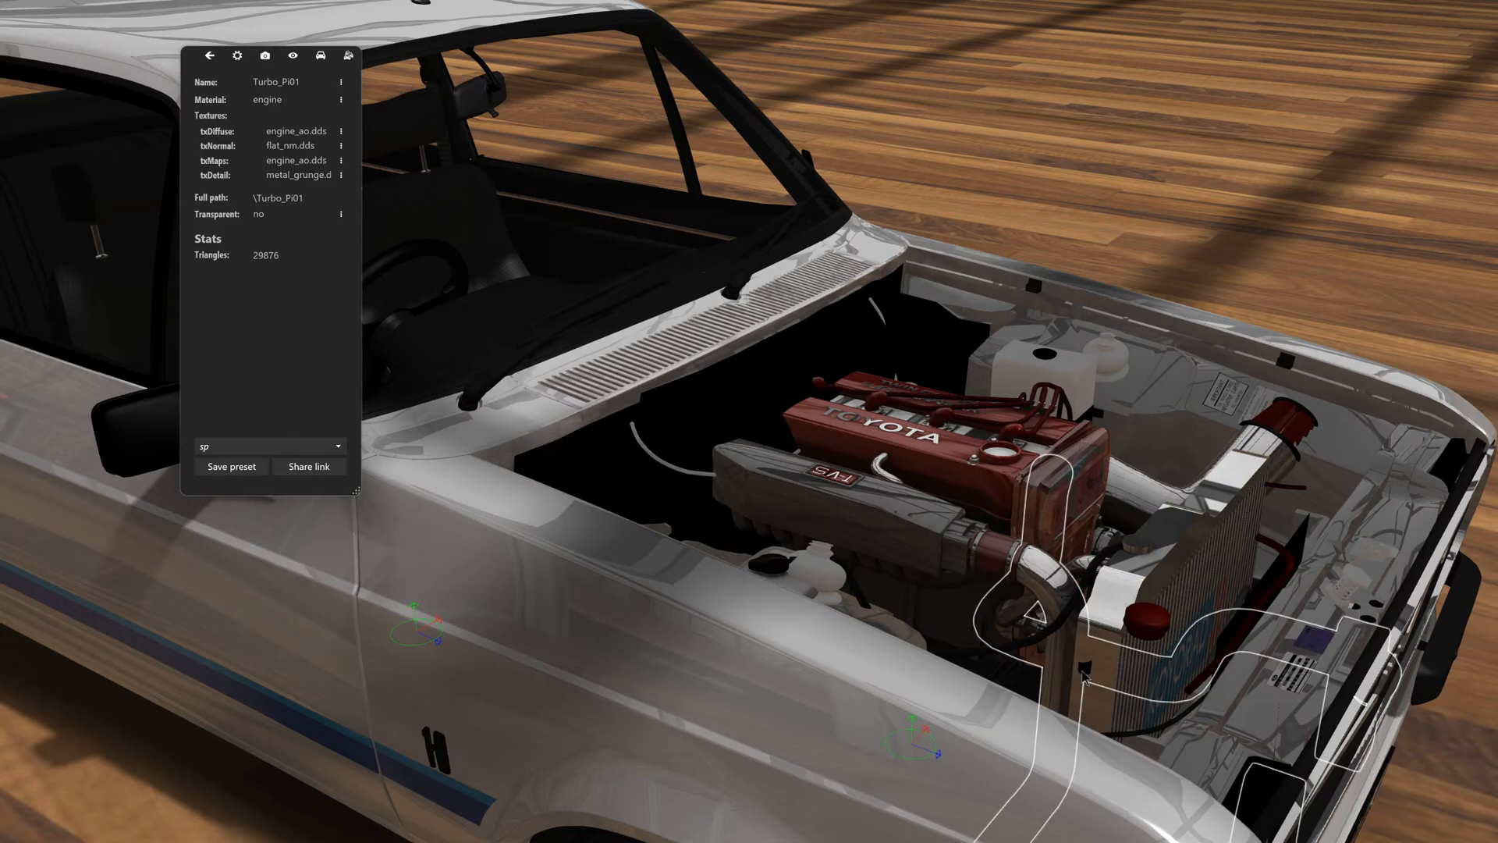
- Hide the white fluid reservoir beside the Toyota turbo, including the fluid parts inside it
drag(1089, 675, 851, 636)
click(1342, 518)
scroll(1047, 566, down, 2)
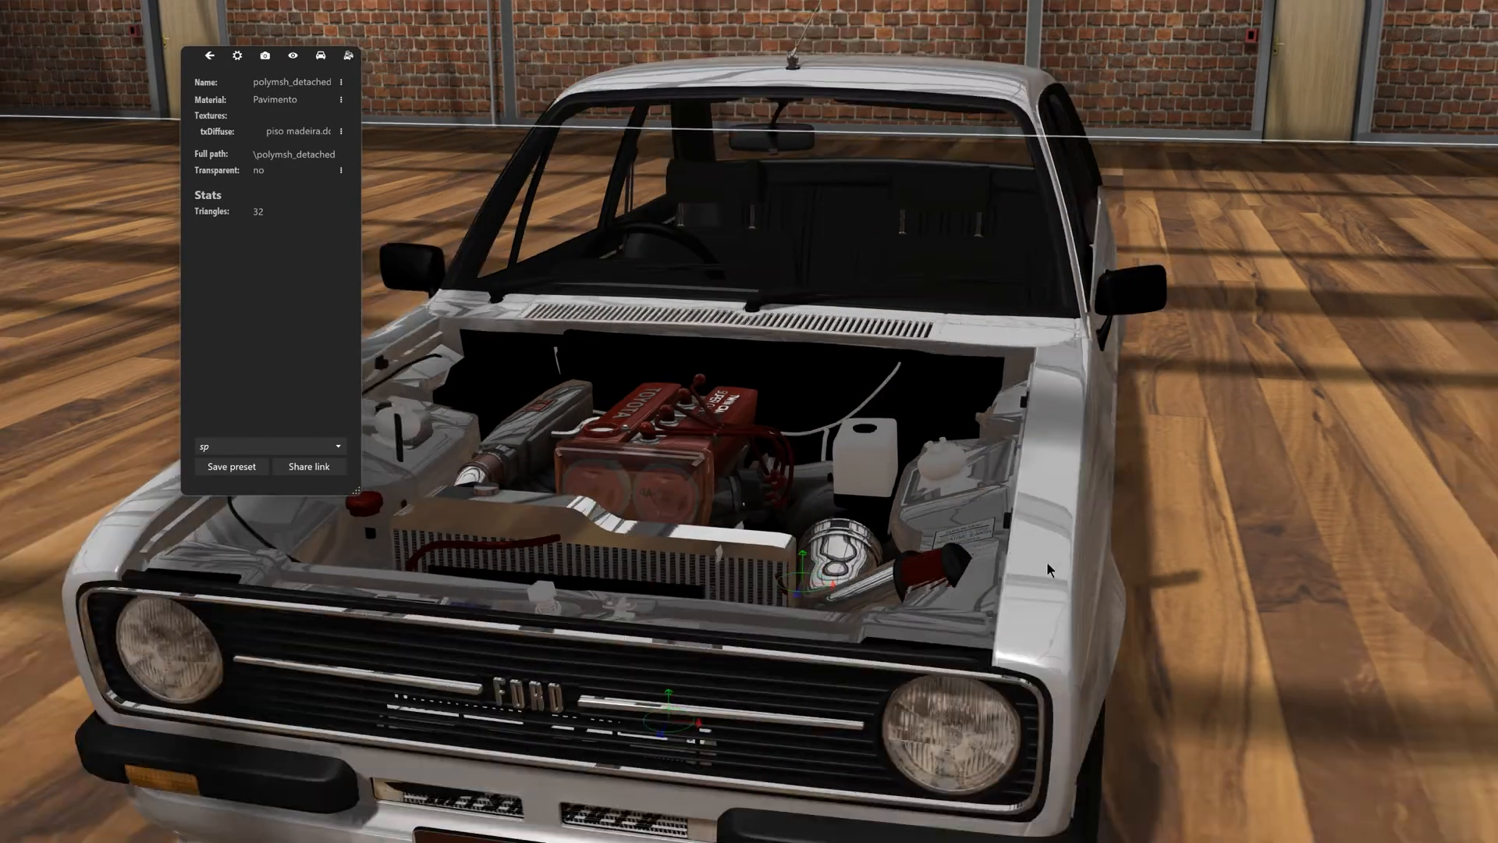
drag(840, 555, 816, 621)
click(801, 613)
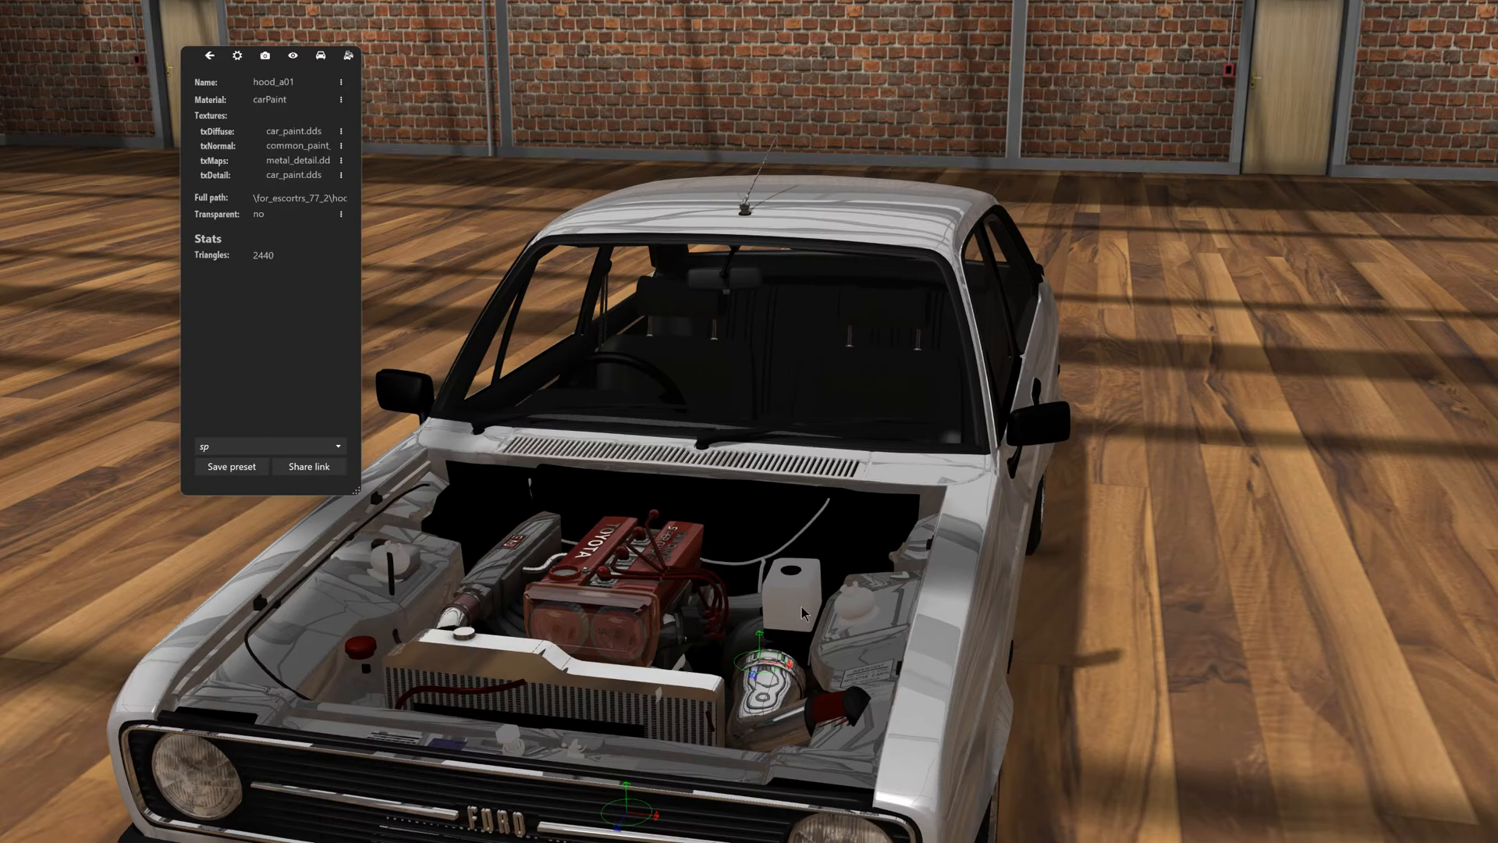
click(801, 613)
click(801, 612)
key(ctrl+h)
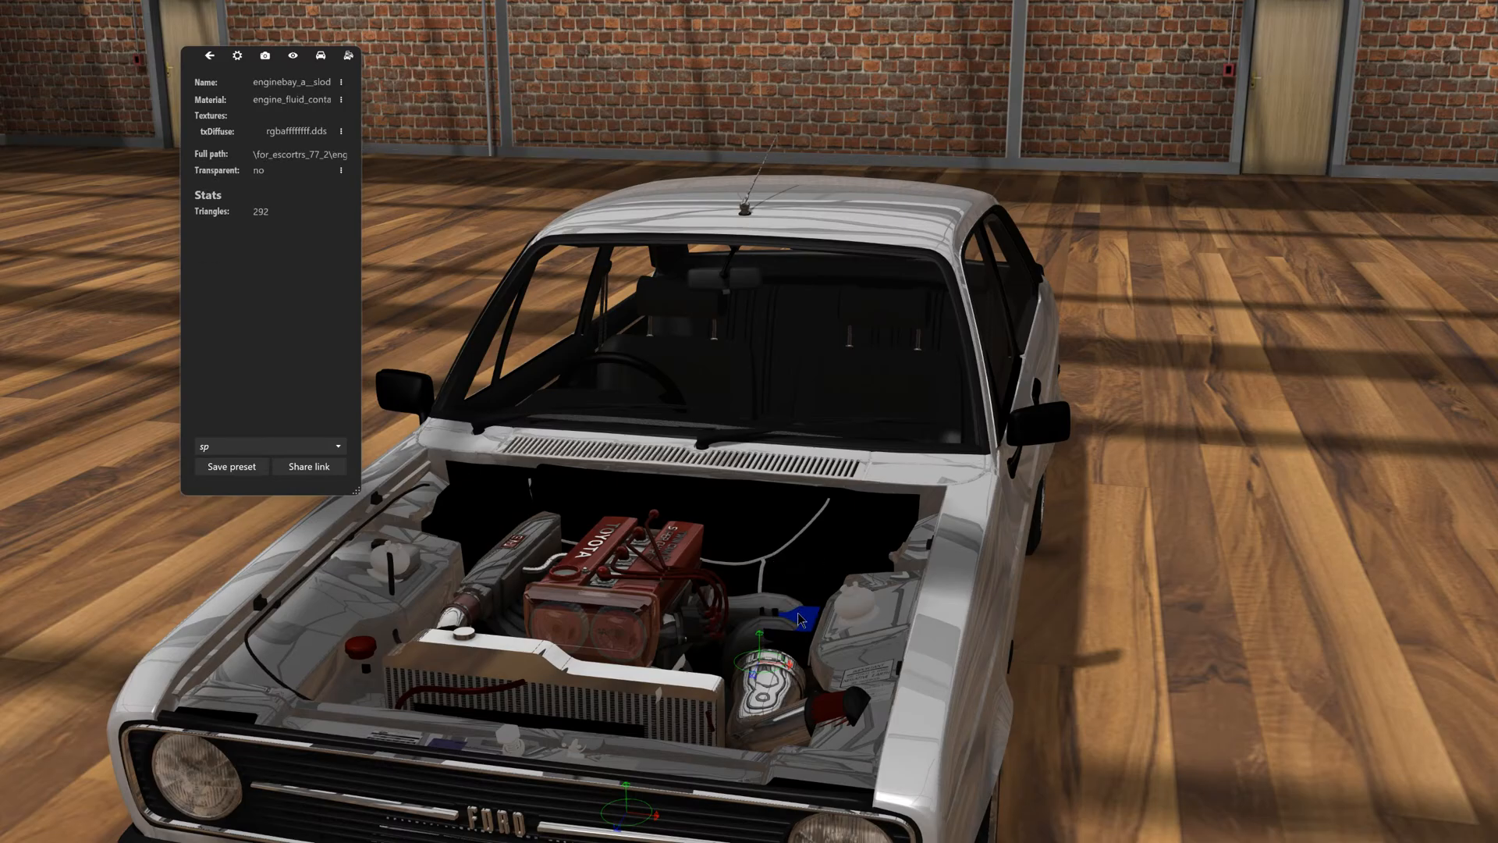
click(800, 619)
drag(786, 634, 931, 627)
click(928, 628)
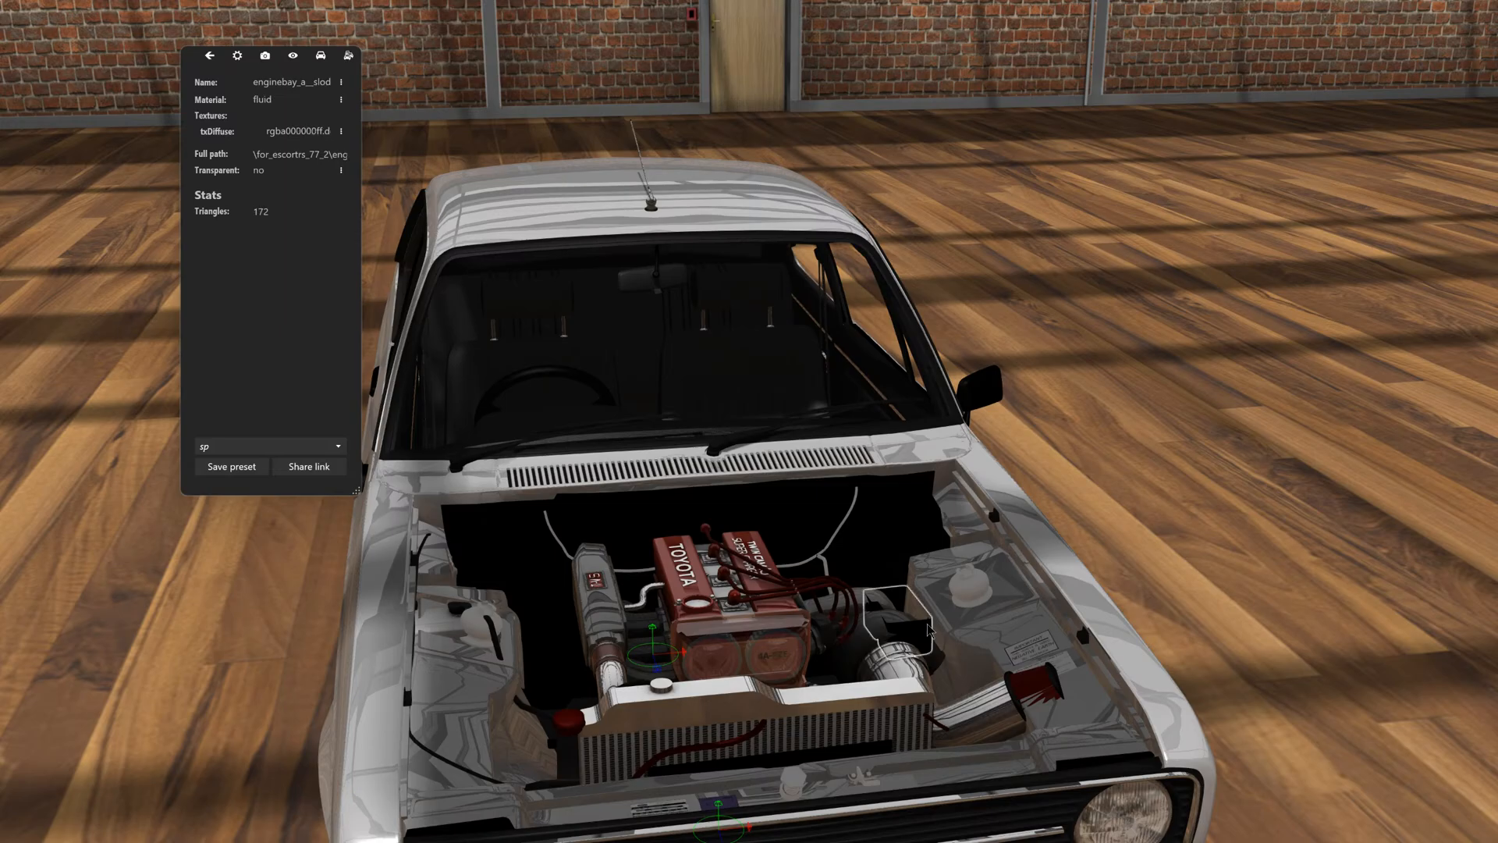
click(924, 639)
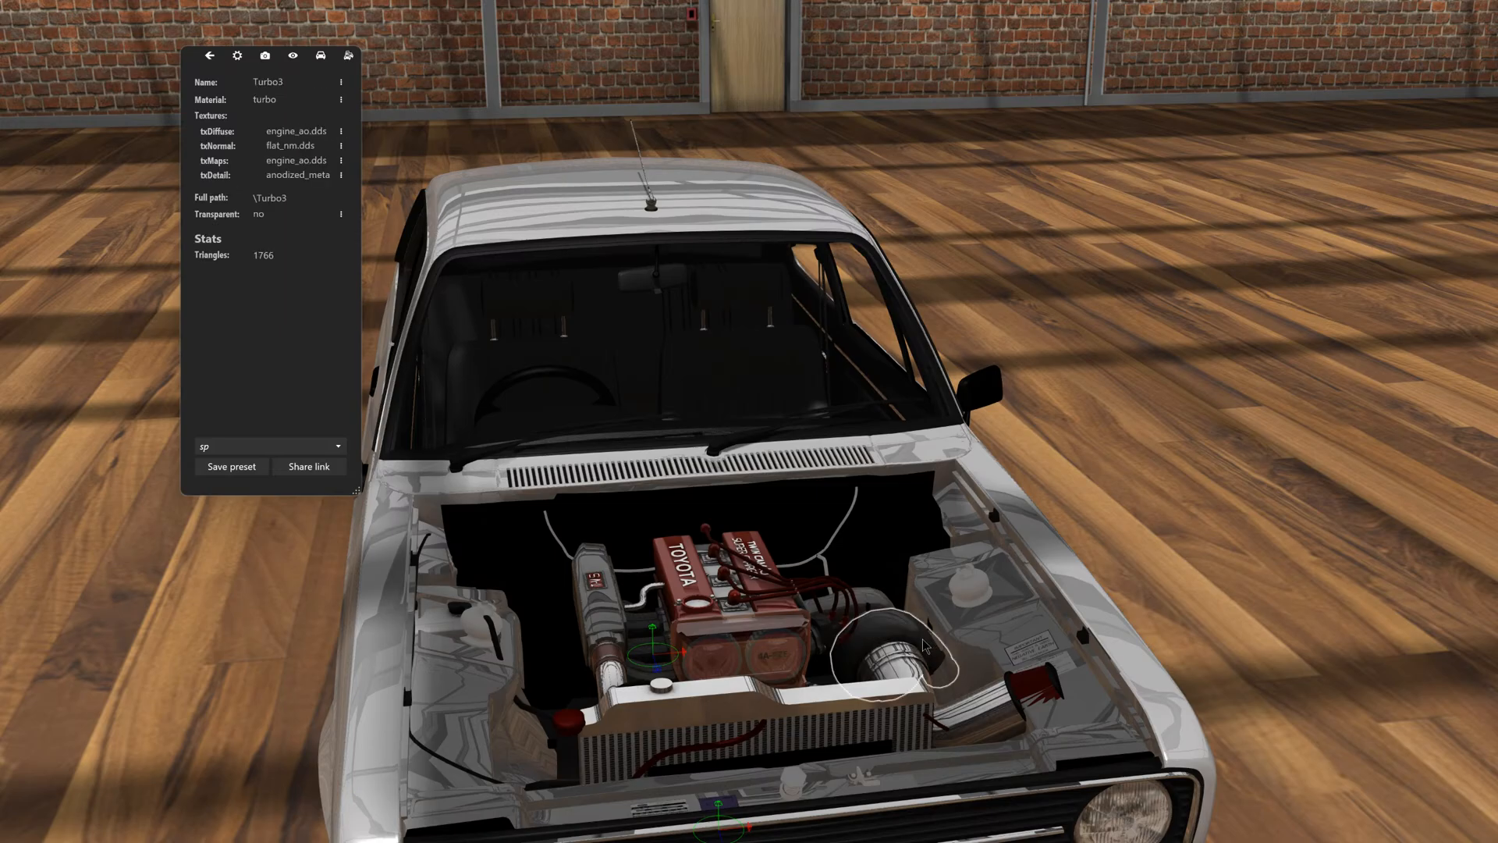
- Examine the engine bay from the front and from above to check the Toyota engine's fit and sideways alignment
click(1092, 573)
click(1060, 578)
drag(1060, 578, 1214, 485)
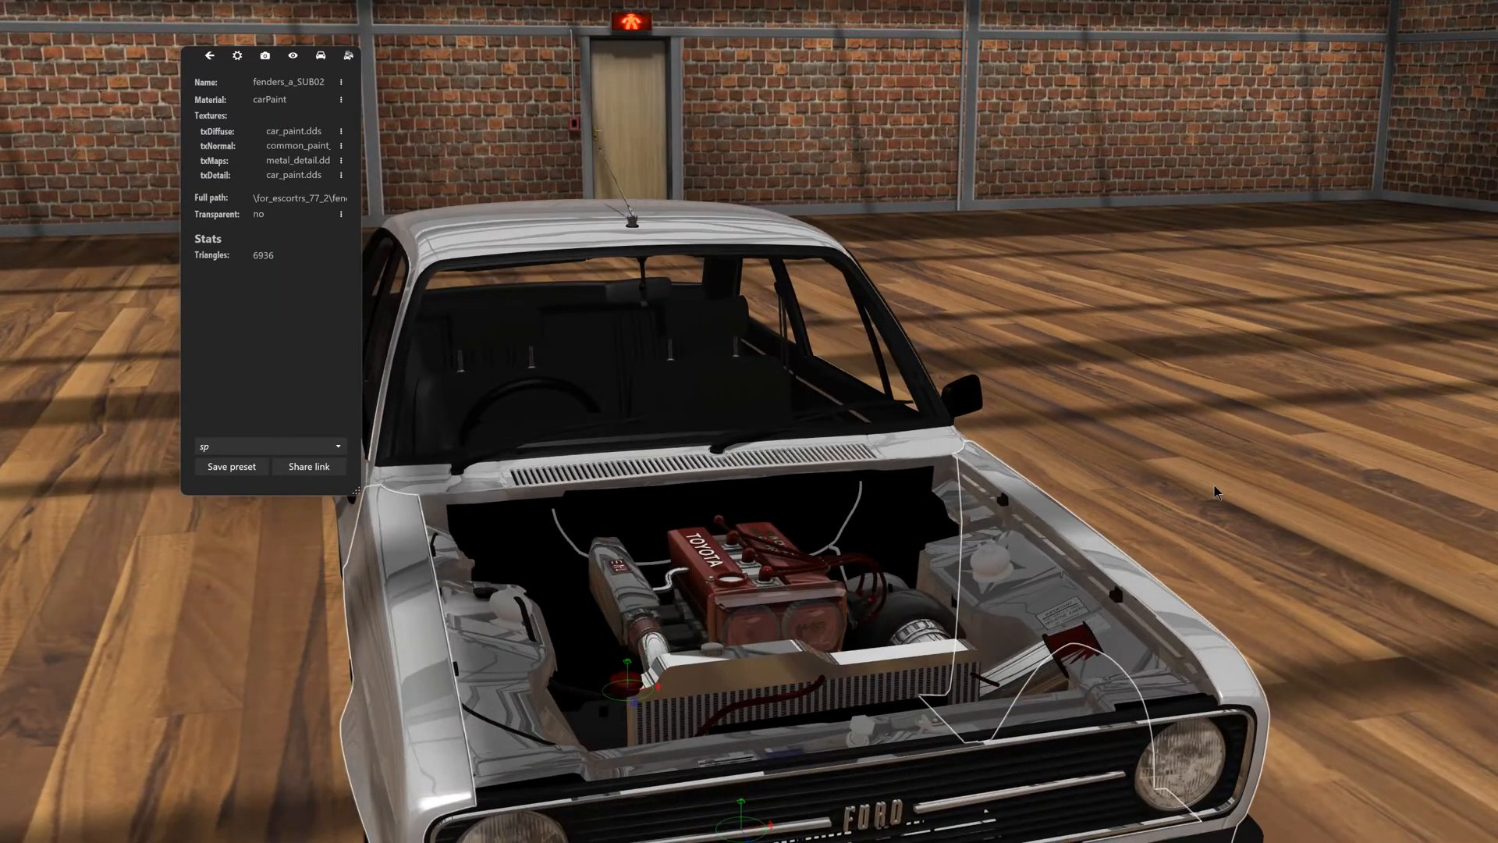
click(1214, 485)
middle_drag(891, 600, 795, 669)
drag(796, 676, 746, 556)
drag(718, 535, 743, 585)
scroll(779, 662, up, 3)
scroll(779, 663, up, 2)
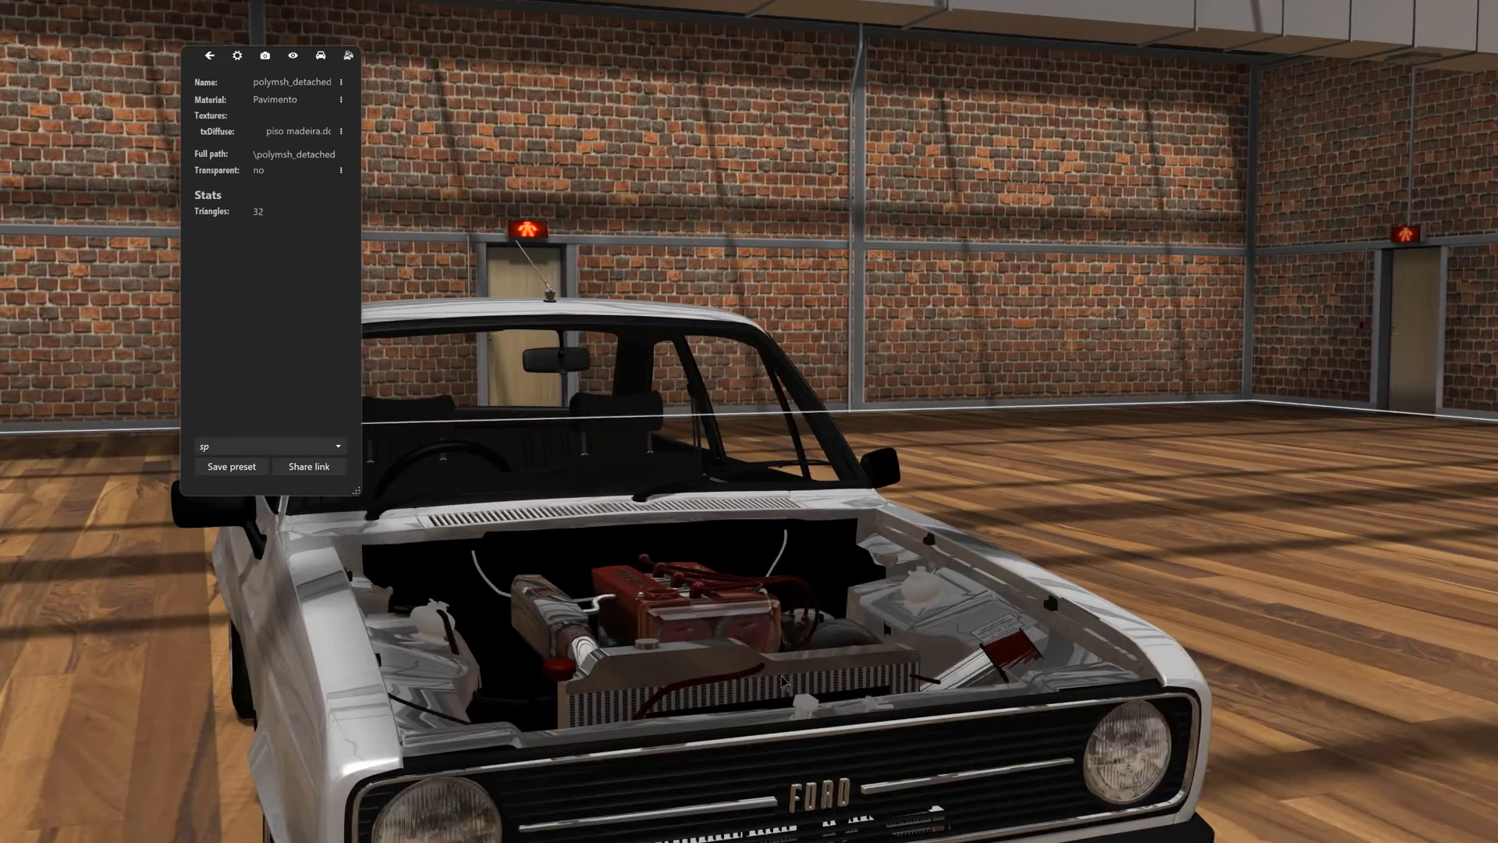
drag(782, 672, 714, 722)
middle_drag(715, 722, 751, 671)
scroll(696, 693, up, 4)
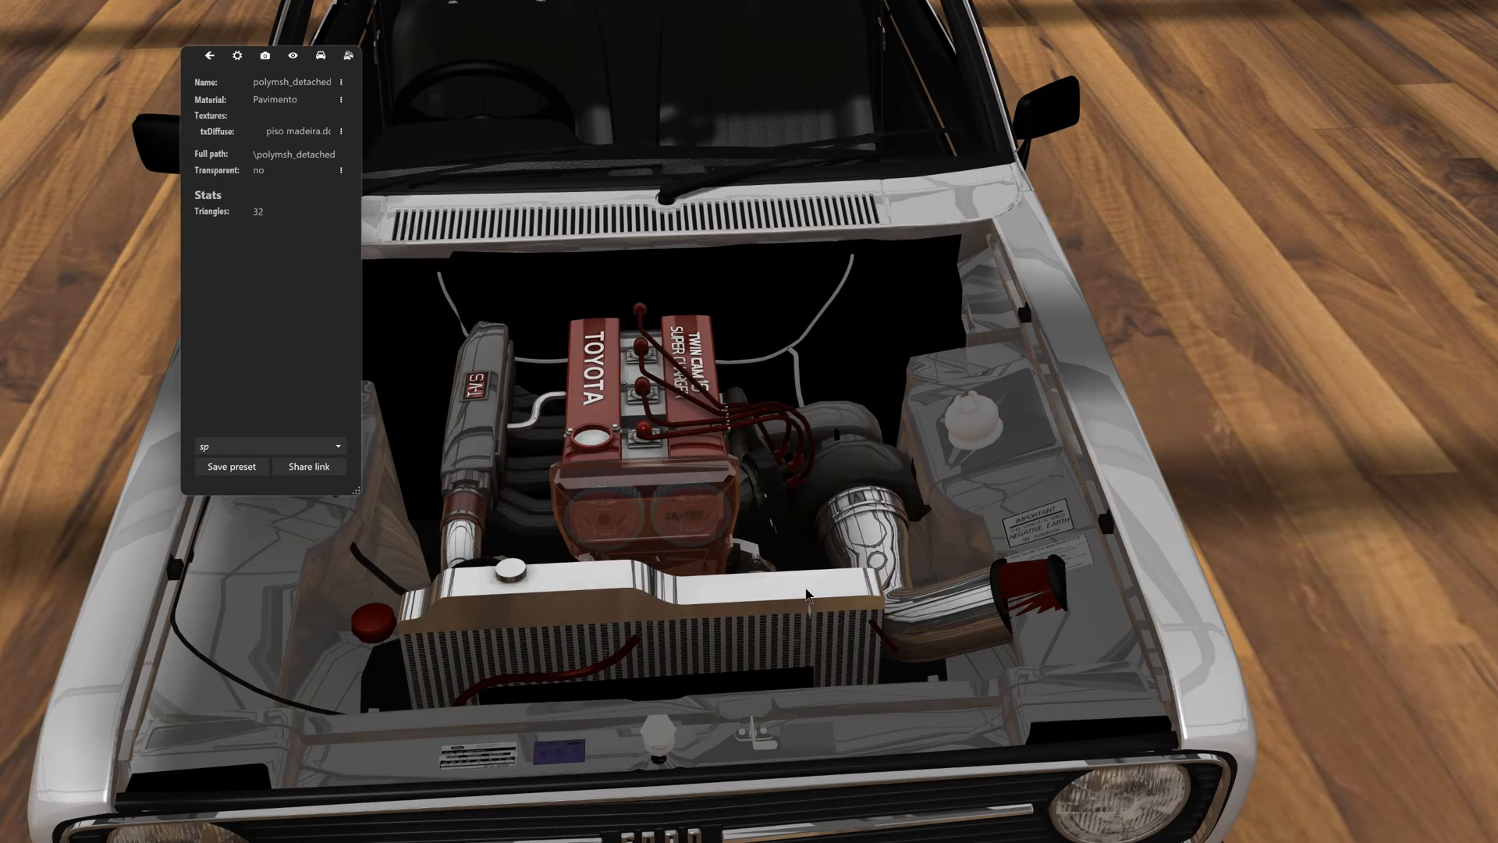
drag(768, 591, 731, 543)
scroll(732, 550, down, 3)
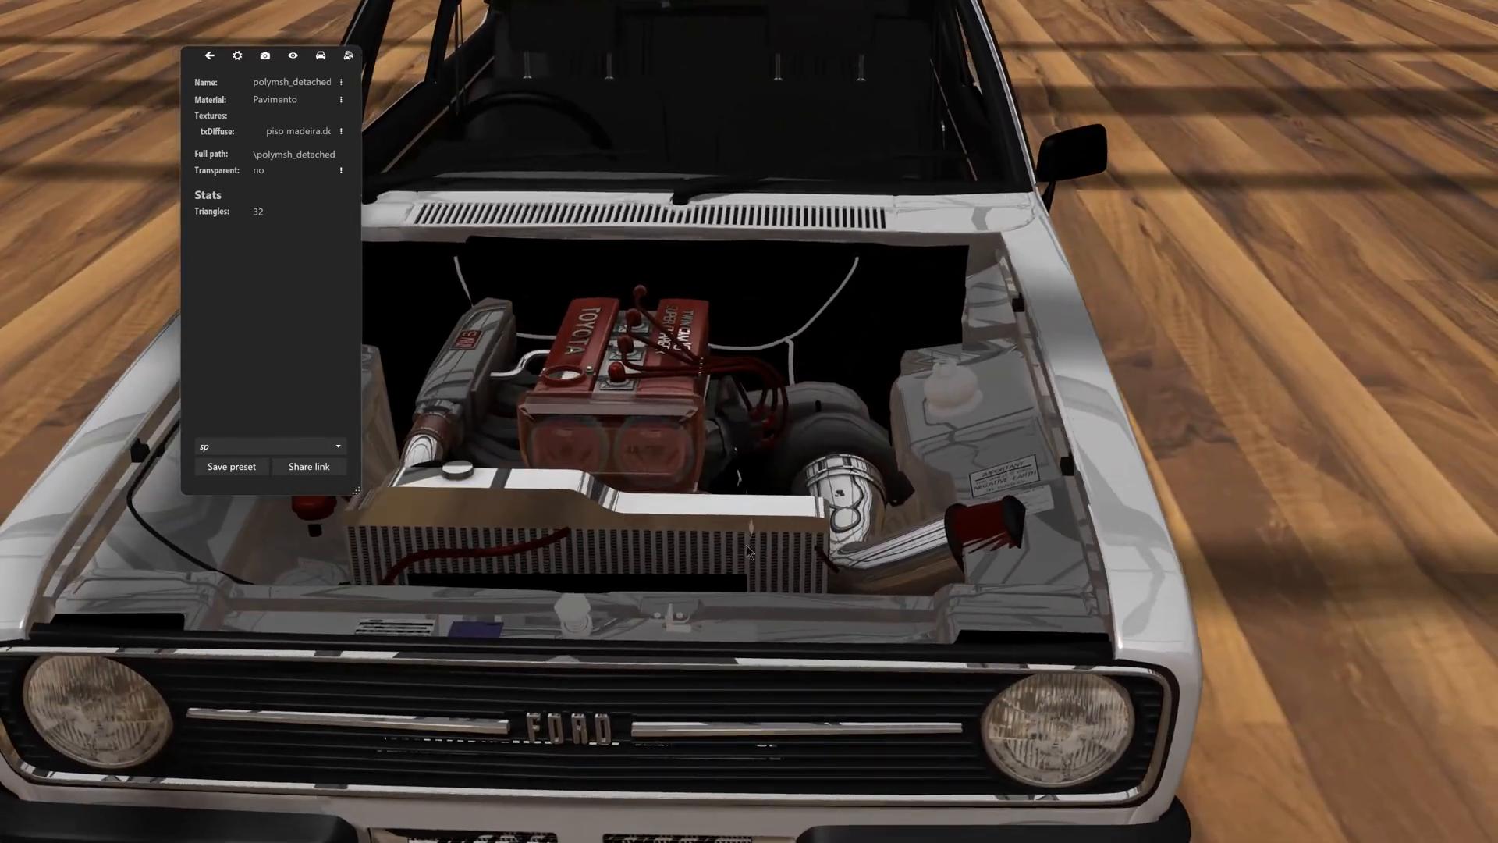
scroll(753, 557, down, 3)
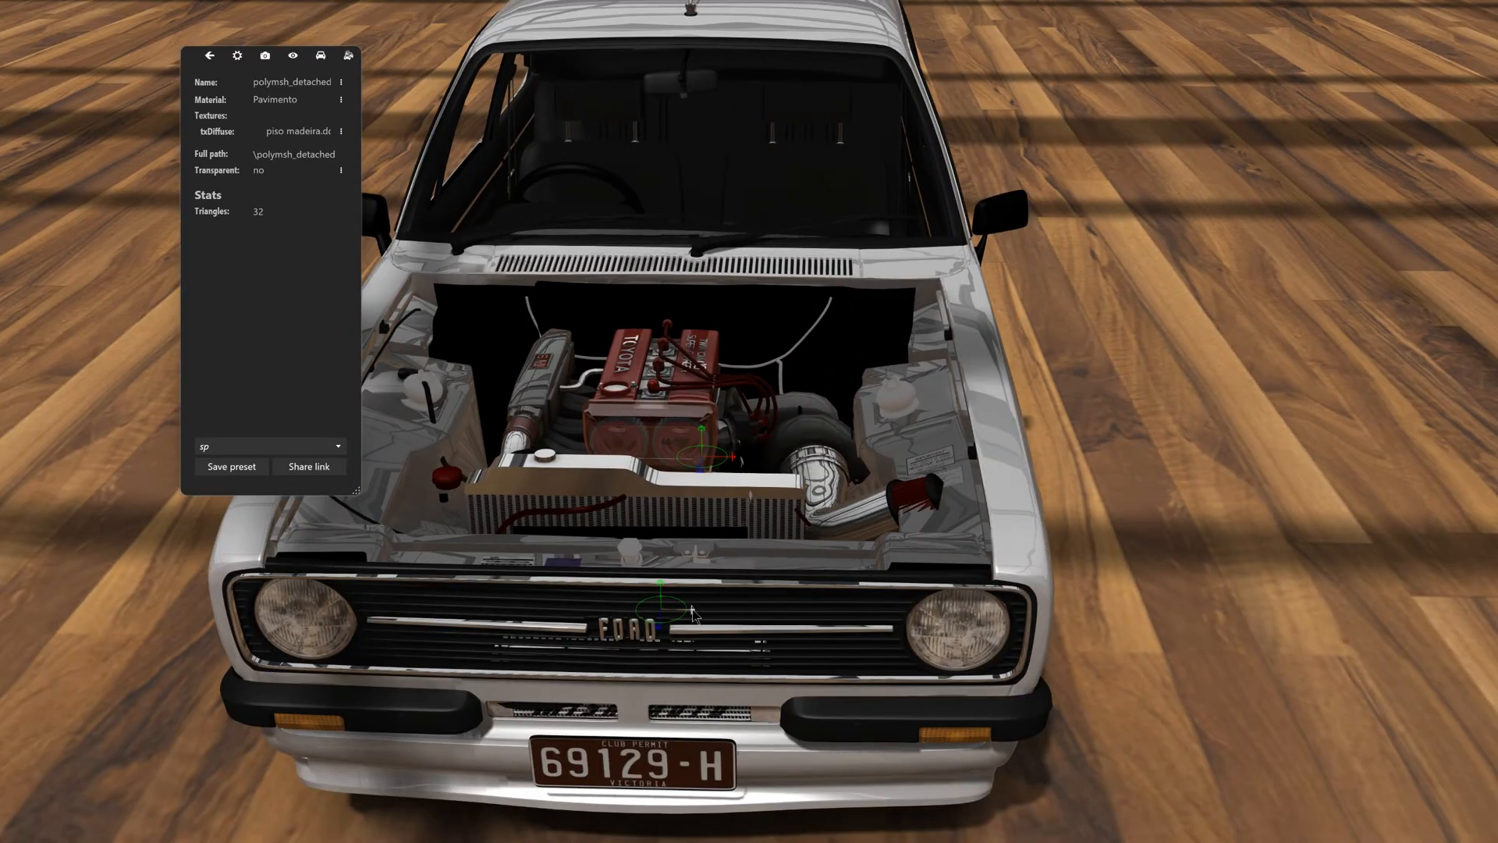
- Fine-tune the Toyota engine's side-to-side position in the engine bay, checking it against the front grille
drag(692, 612, 829, 608)
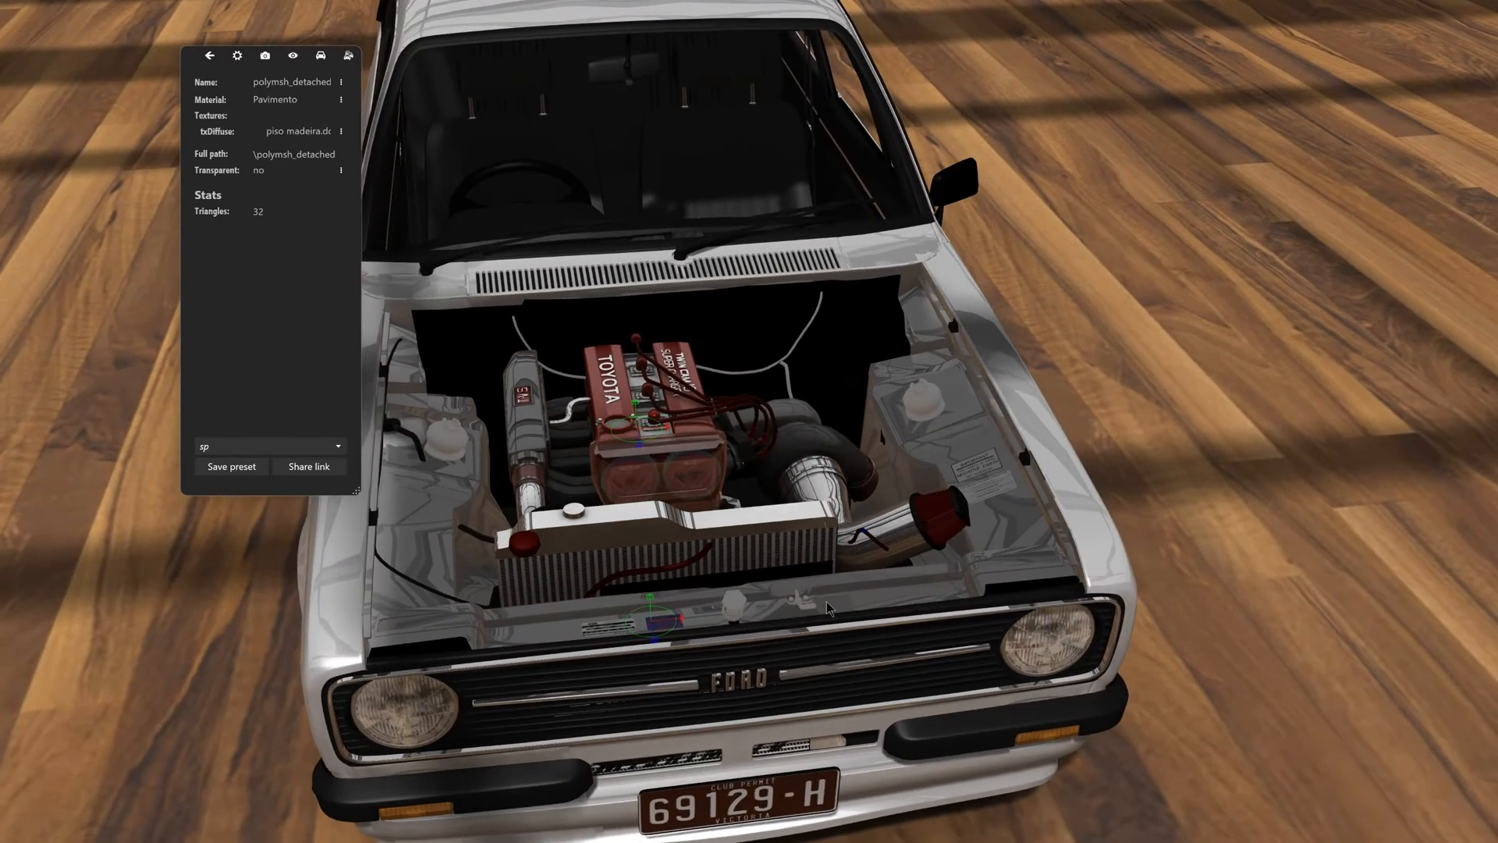
drag(683, 622, 674, 624)
drag(834, 603, 788, 599)
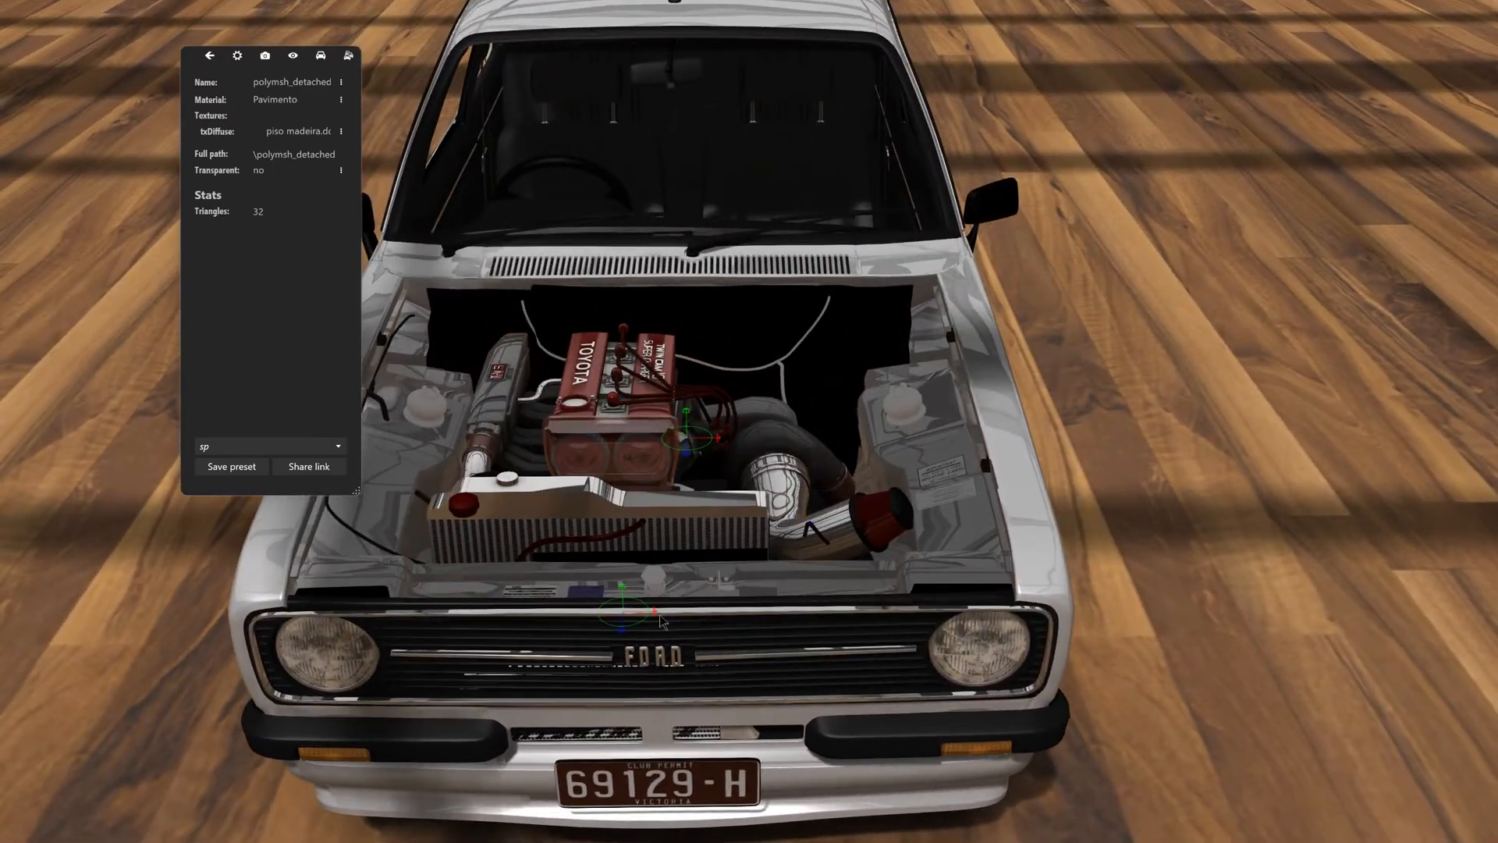
drag(654, 609, 884, 476)
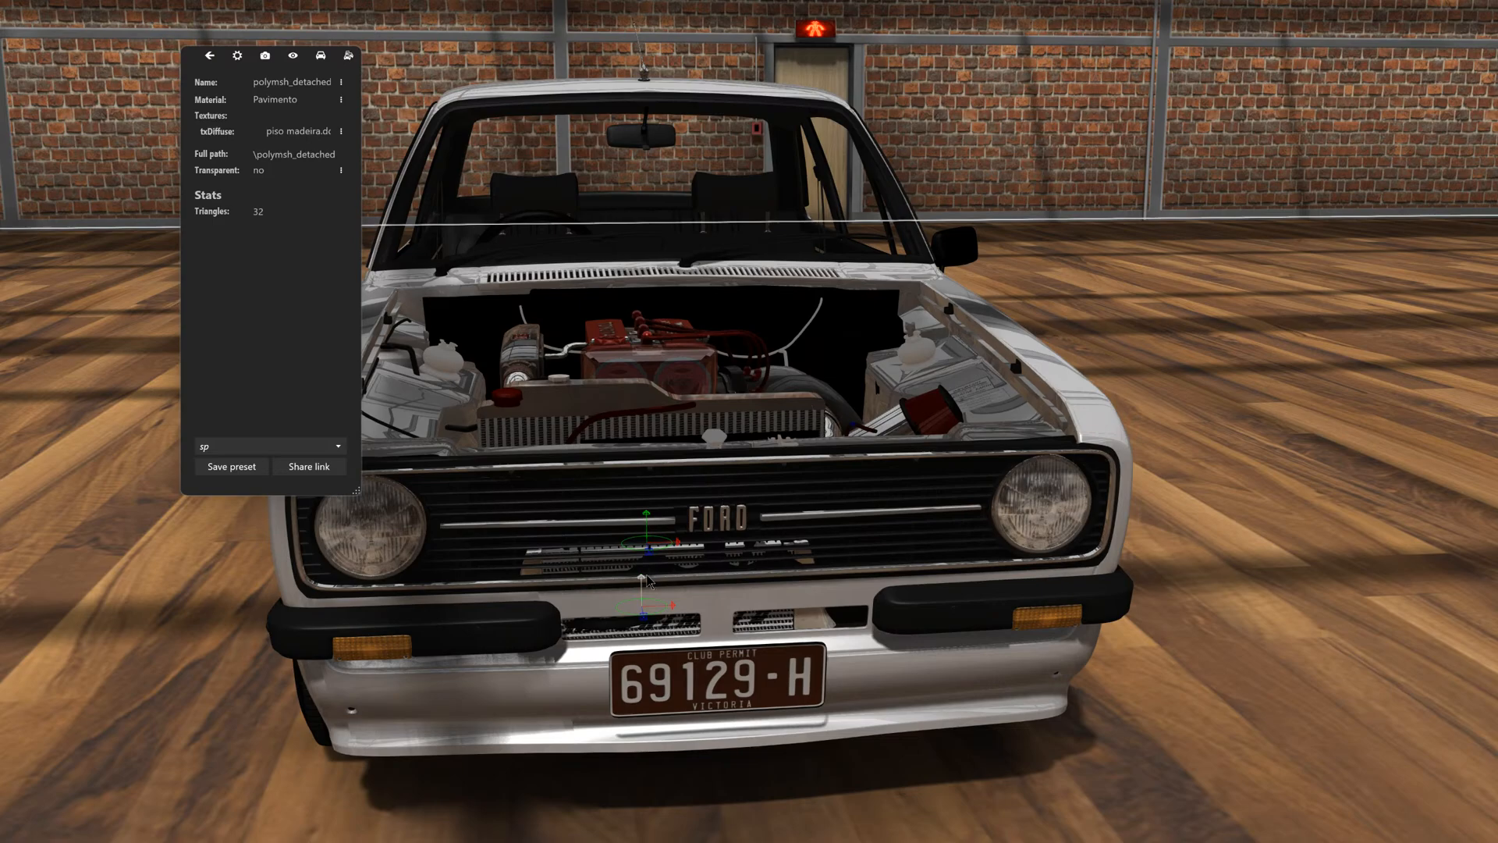
drag(647, 578, 652, 610)
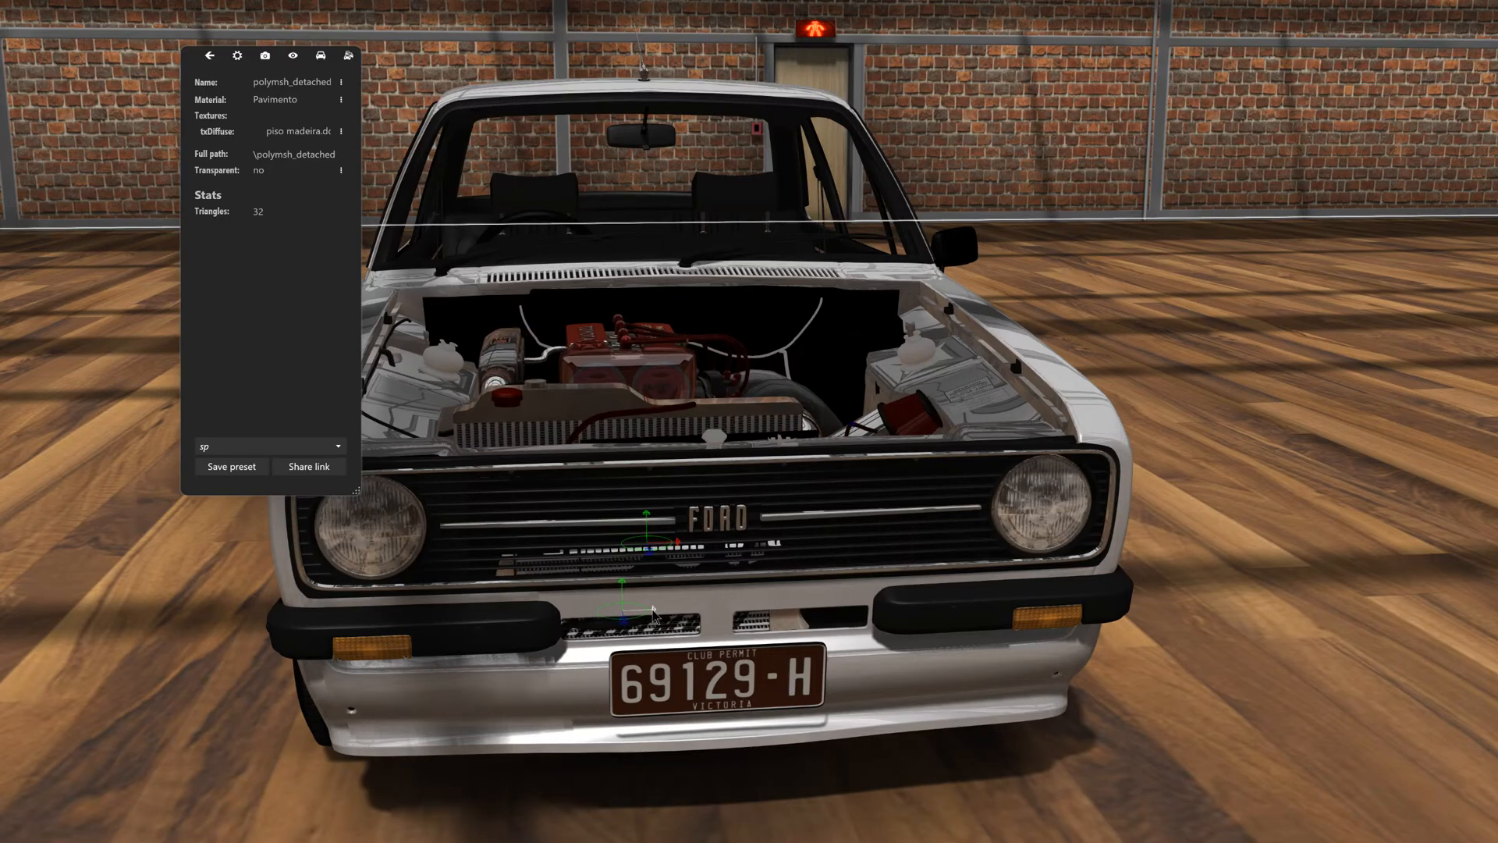
drag(709, 486, 657, 558)
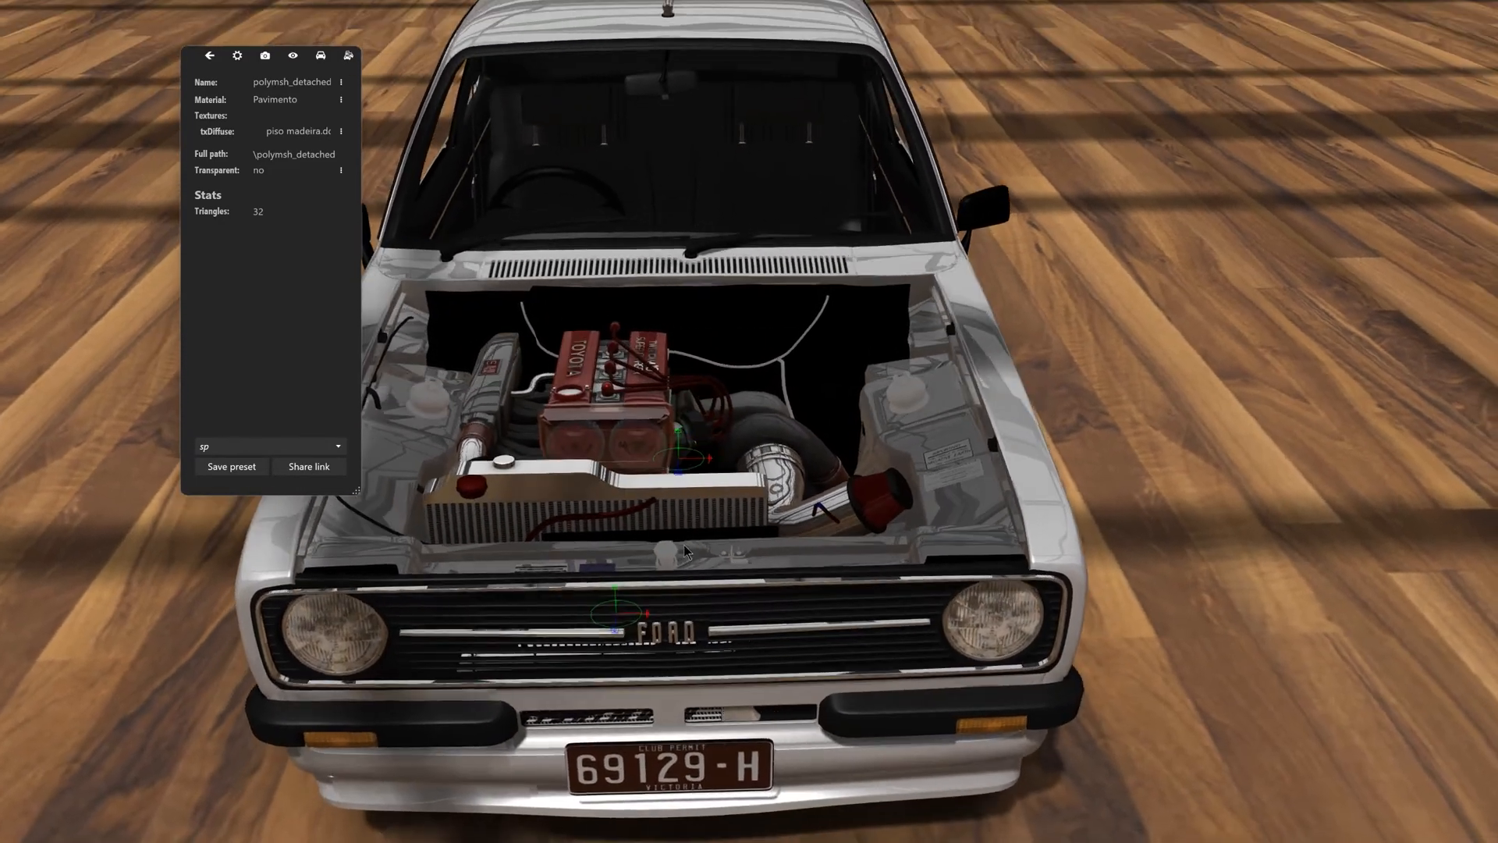
drag(647, 614, 671, 614)
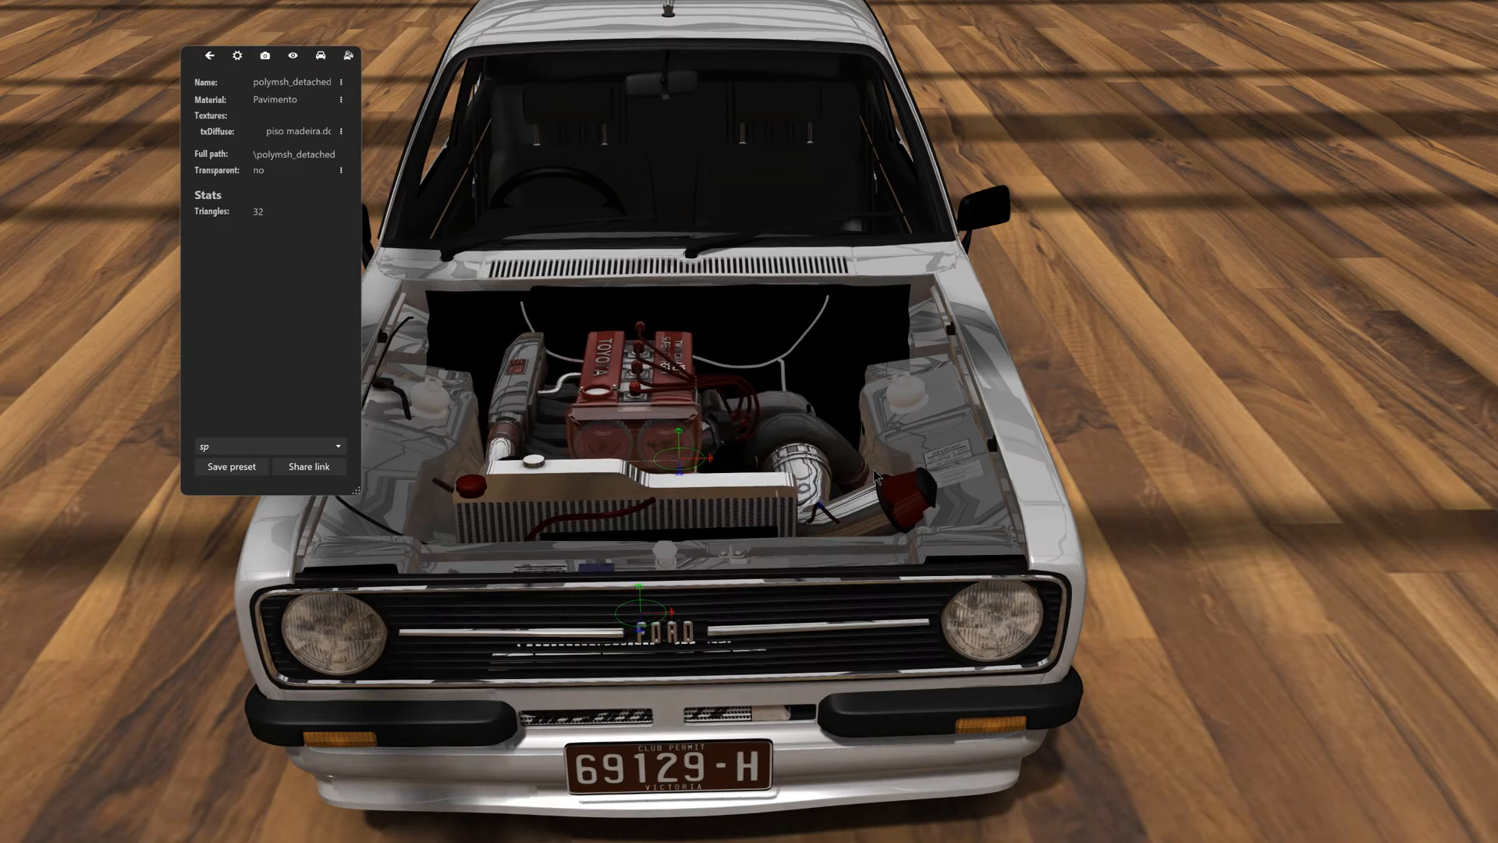
- Examine the turbo, air intake and radiator up close and the whole car from several angles
scroll(875, 476, up, 5)
scroll(1118, 568, down, 5)
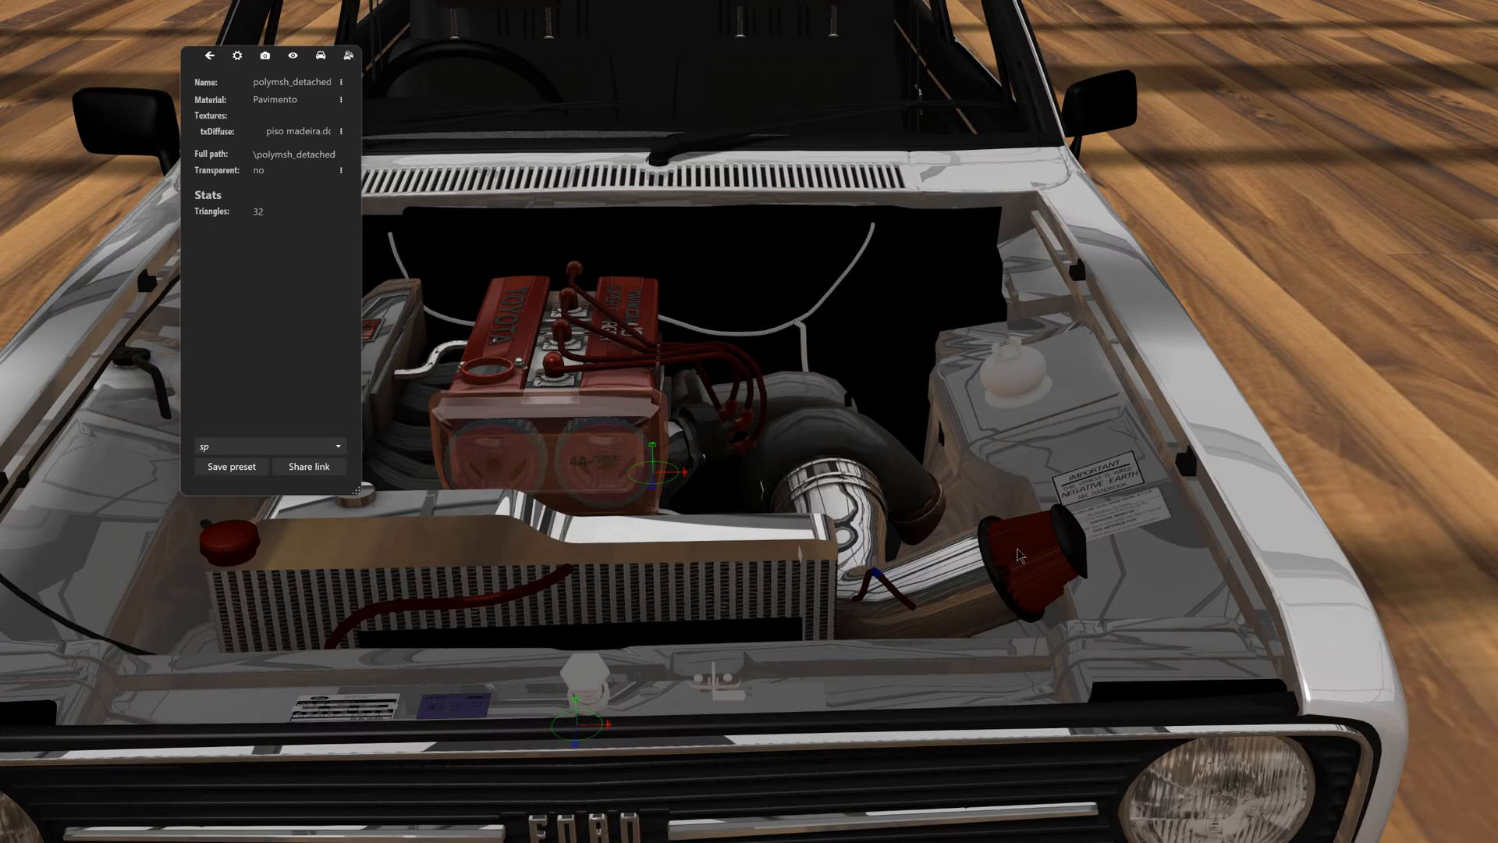
scroll(1105, 594, up, 4)
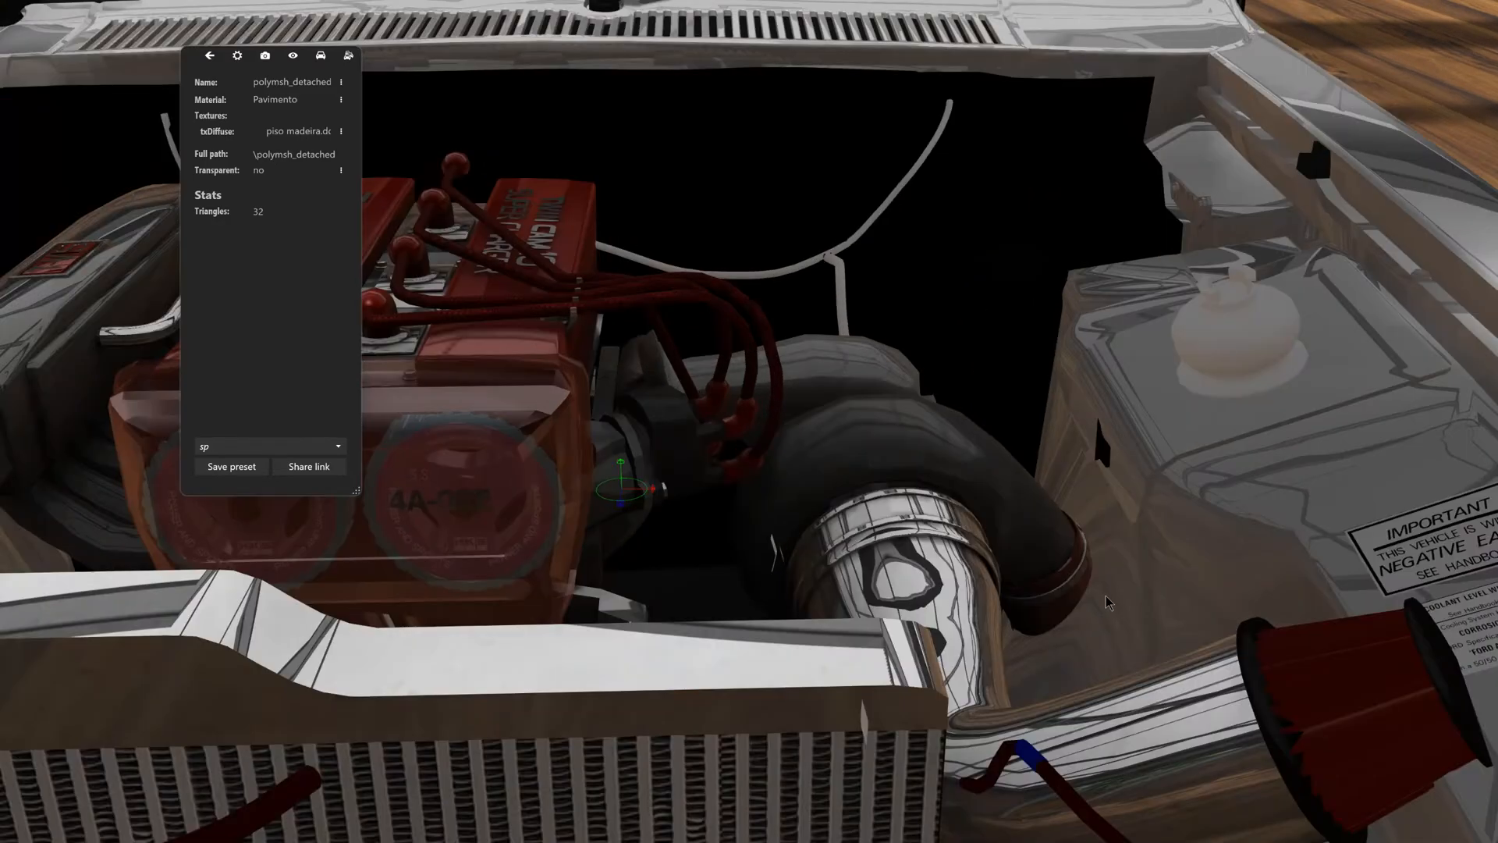
drag(1106, 596, 1028, 550)
scroll(1111, 605, down, 5)
drag(1111, 602, 966, 368)
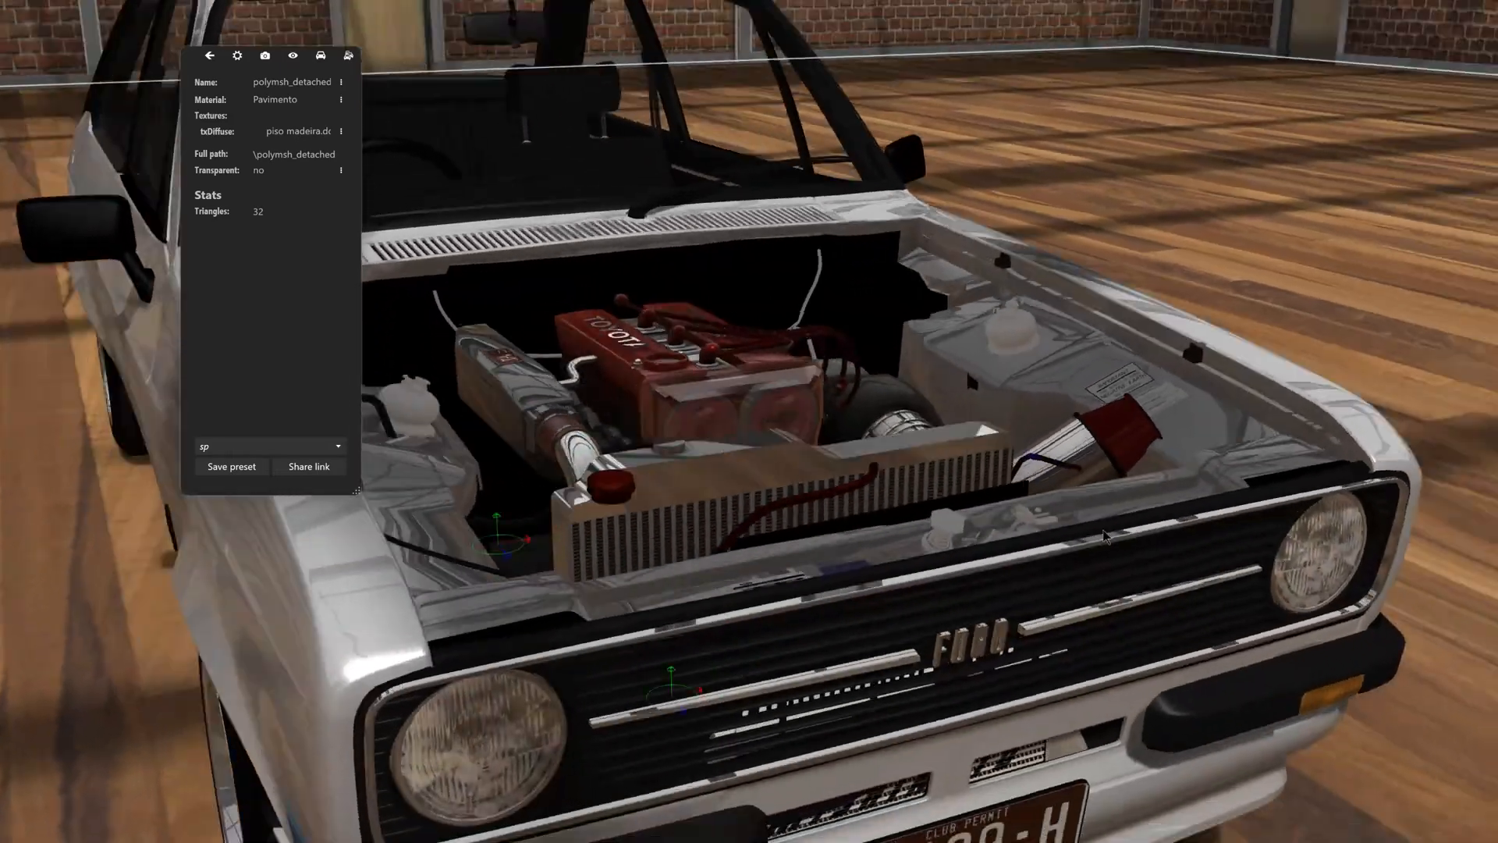
scroll(927, 484, down, 5)
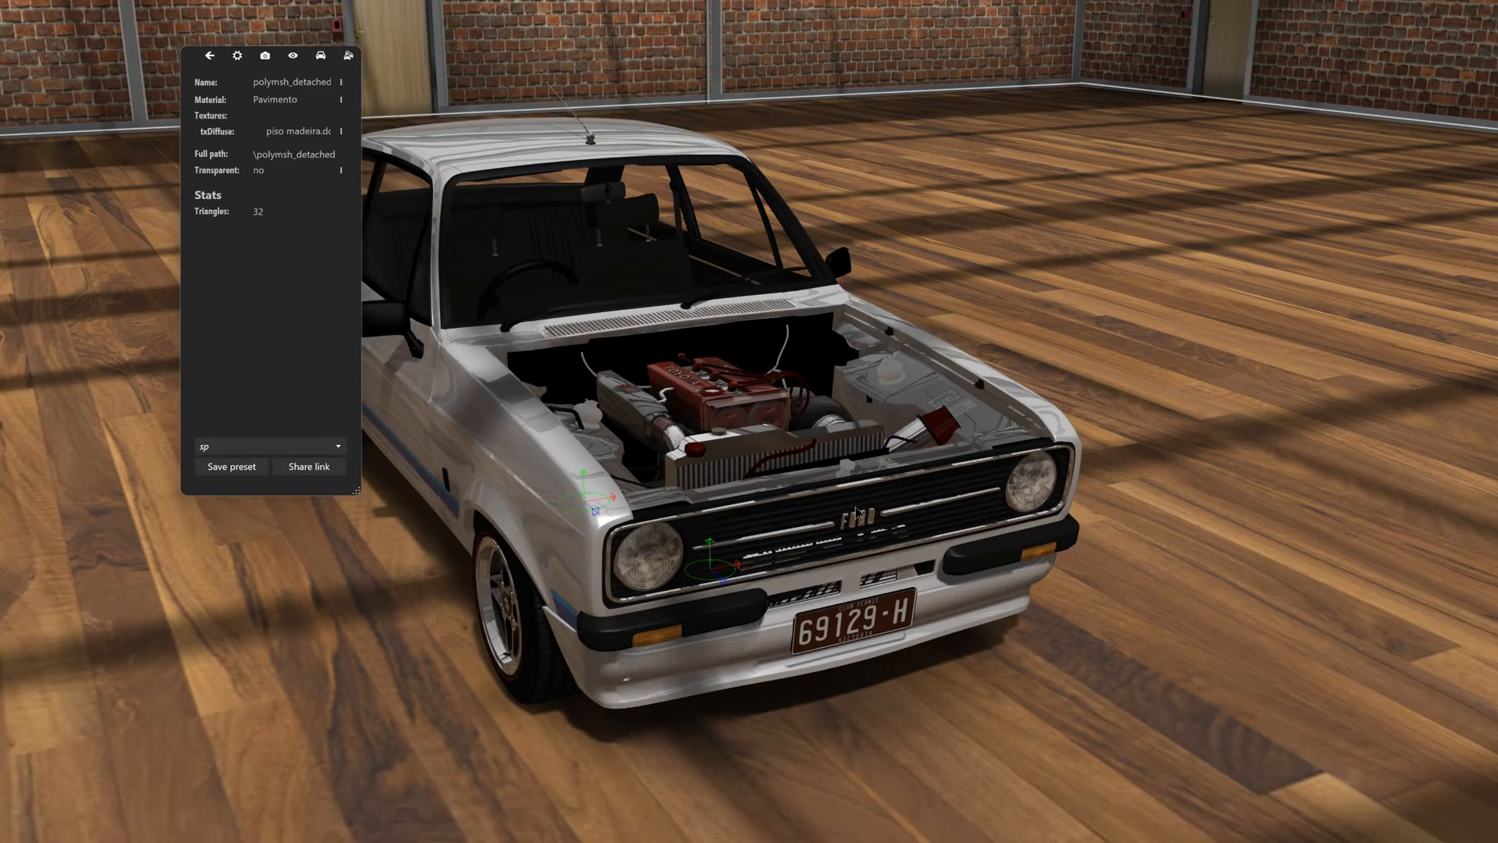
drag(849, 468, 1124, 566)
scroll(1123, 565, down, 3)
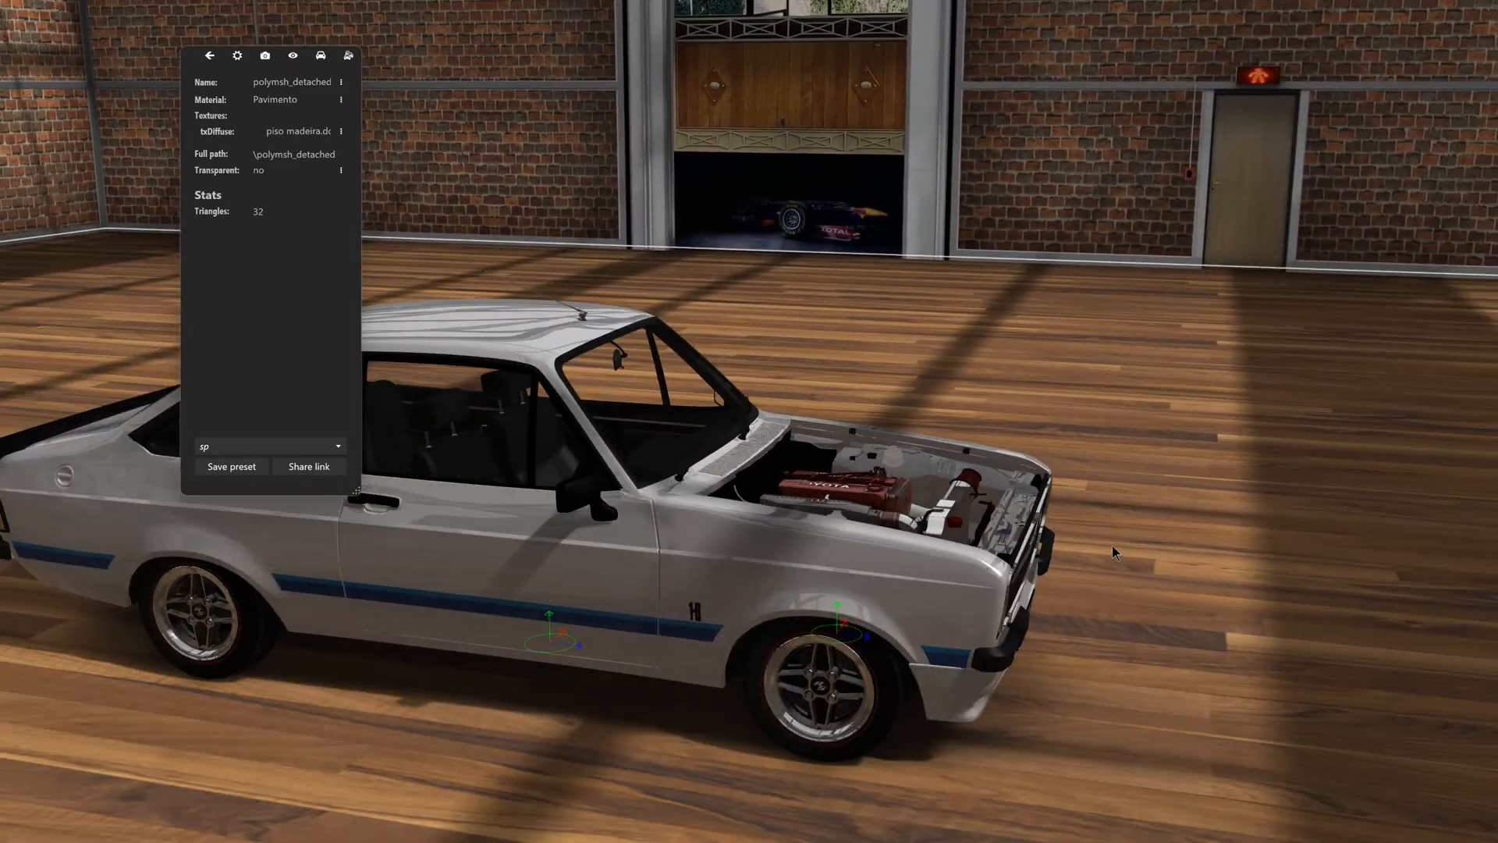
drag(1056, 531, 861, 511)
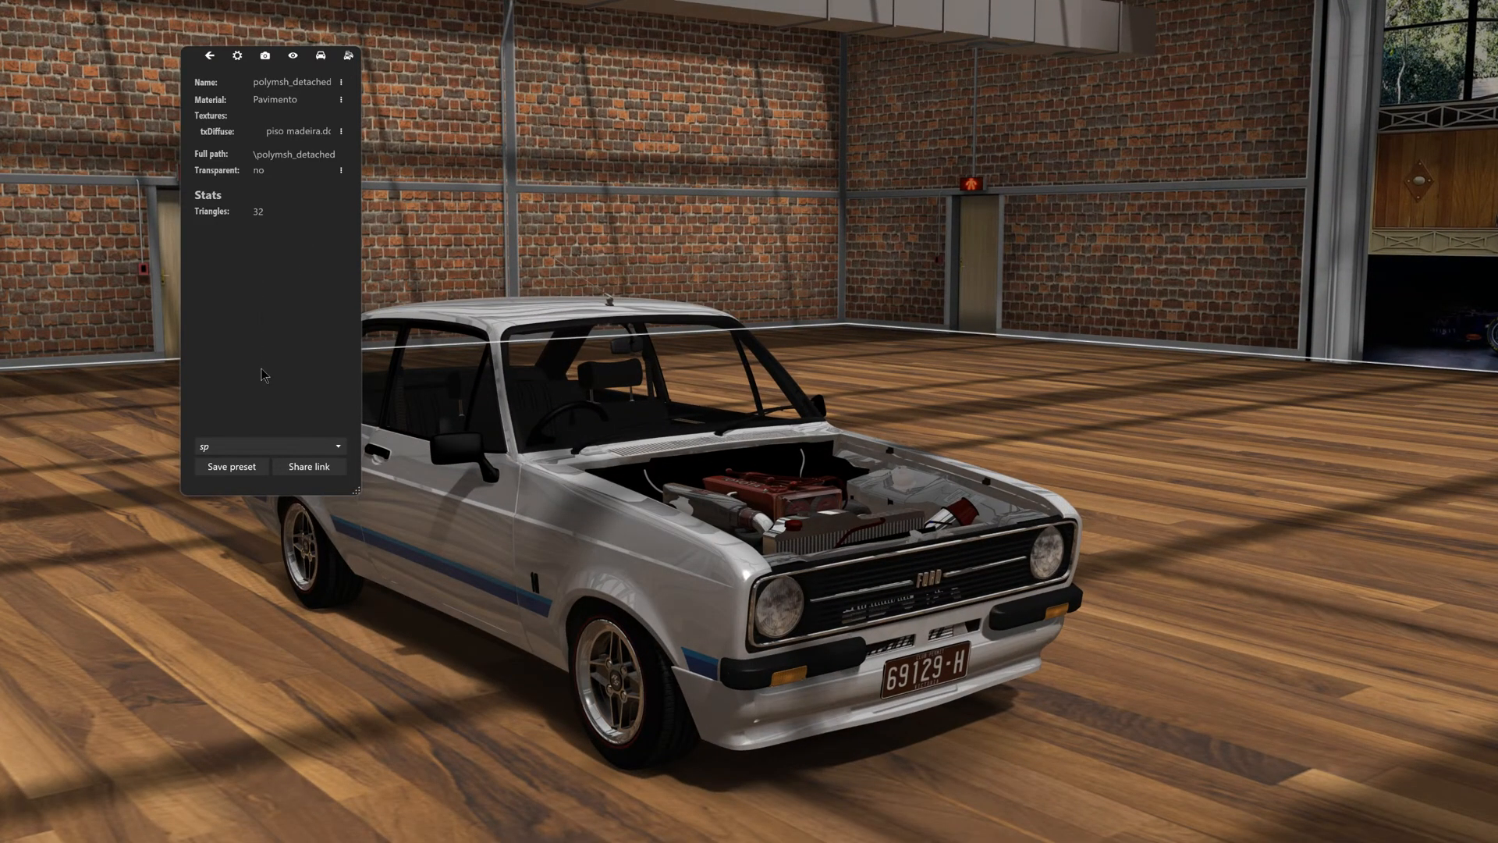
drag(663, 480, 692, 502)
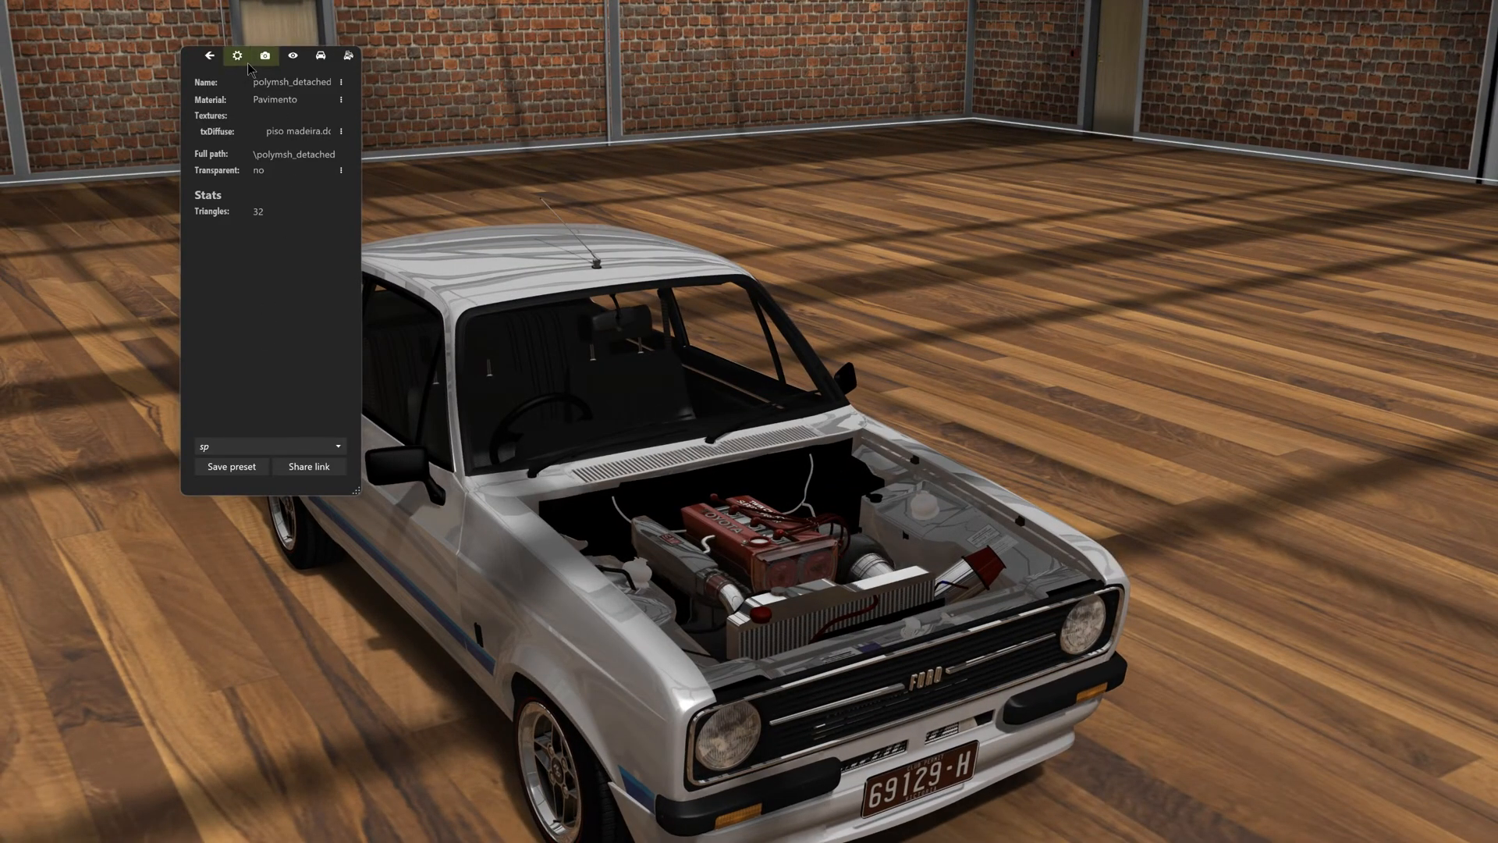
- Enlarge the scene settings window and change the showroom scene to Studio Black
click(238, 56)
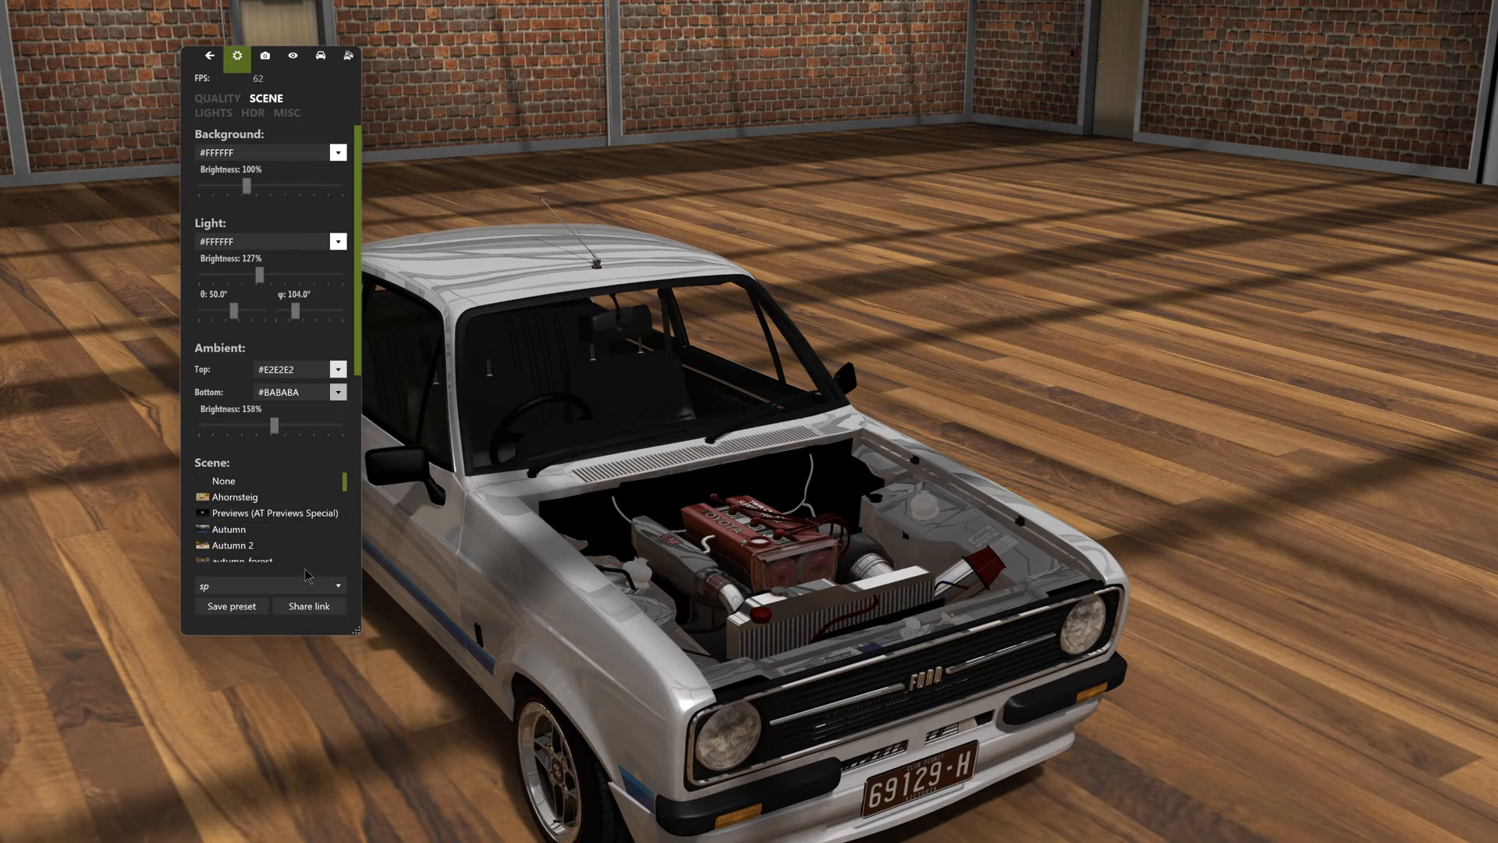
scroll(264, 542, down, 8)
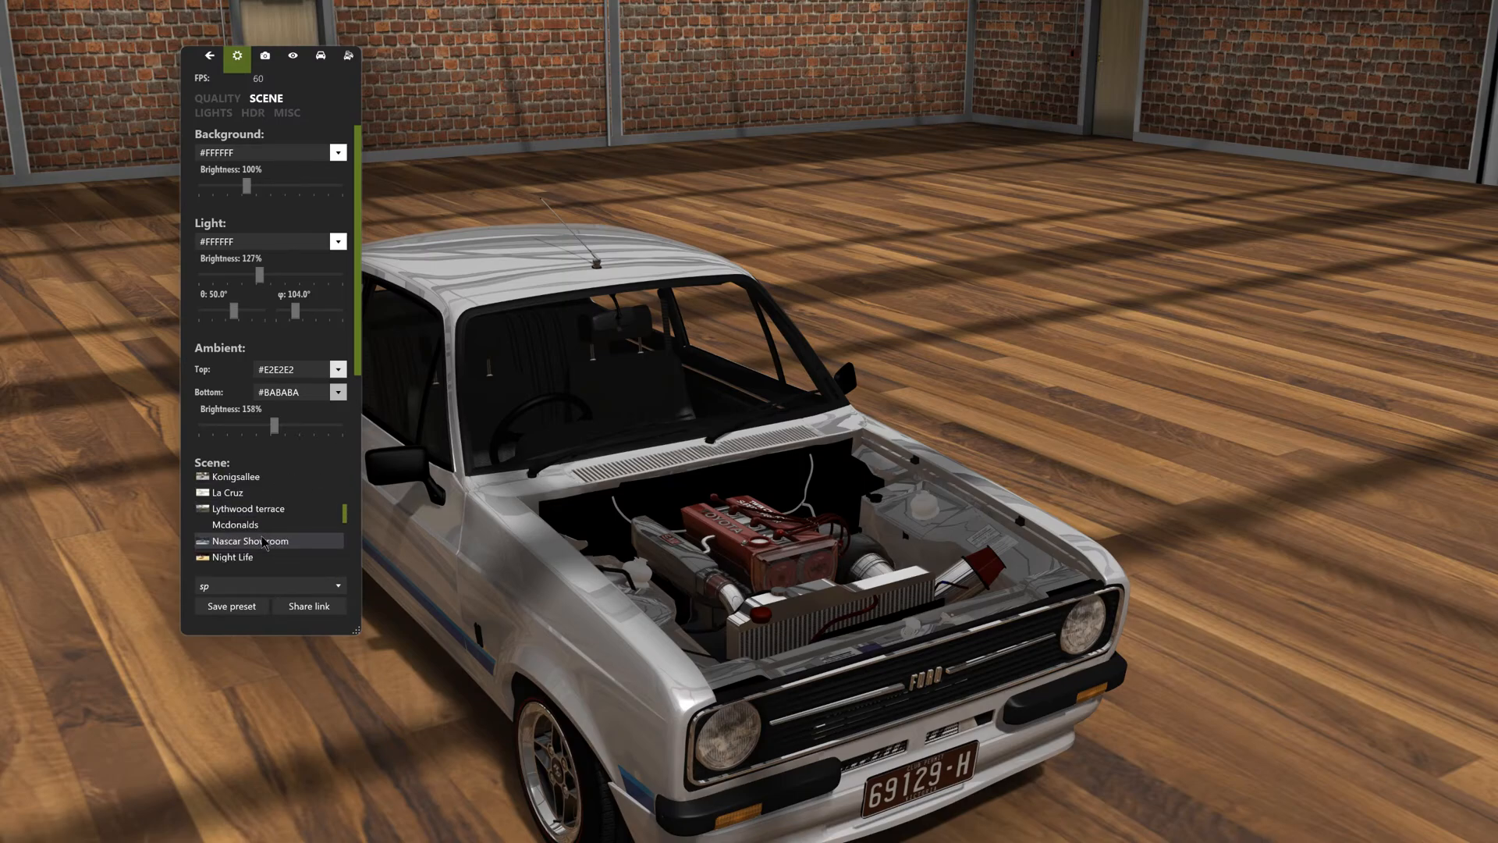
scroll(263, 542, down, 6)
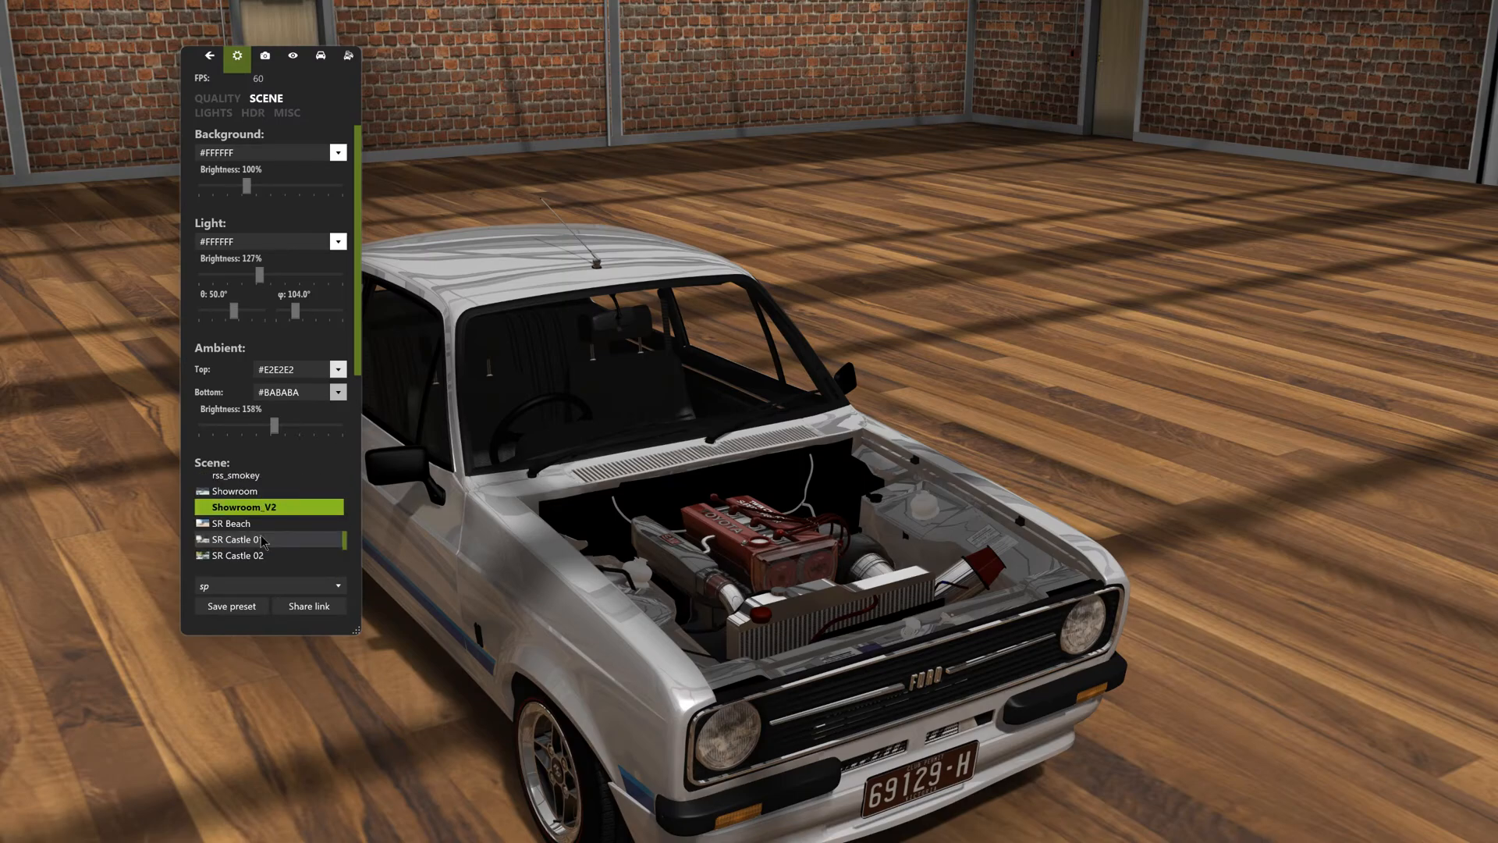
scroll(264, 542, down, 3)
drag(356, 629, 357, 754)
scroll(269, 598, down, 4)
scroll(269, 598, down, 5)
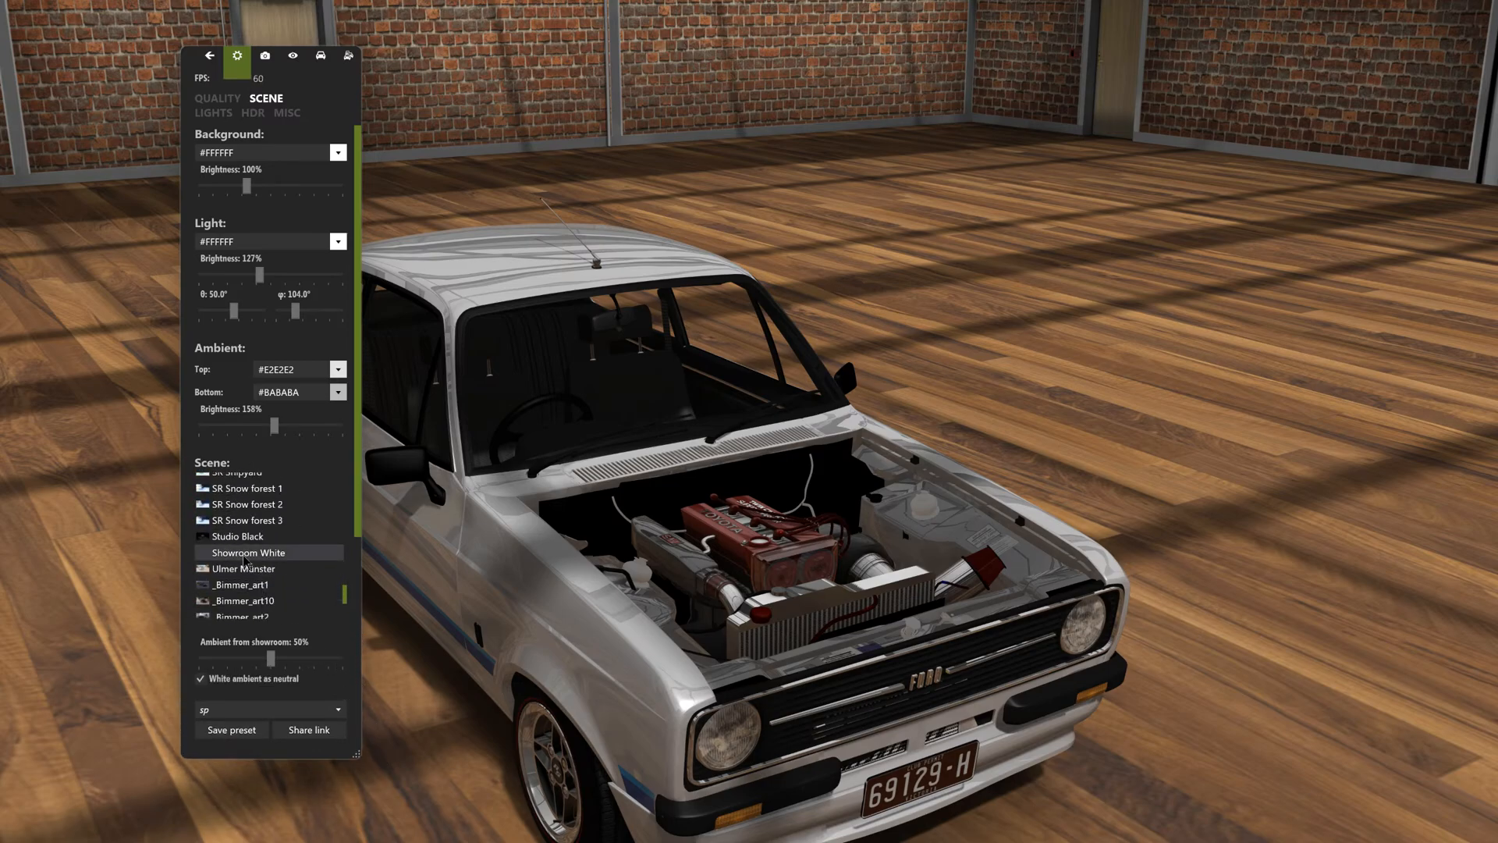
click(244, 554)
click(246, 537)
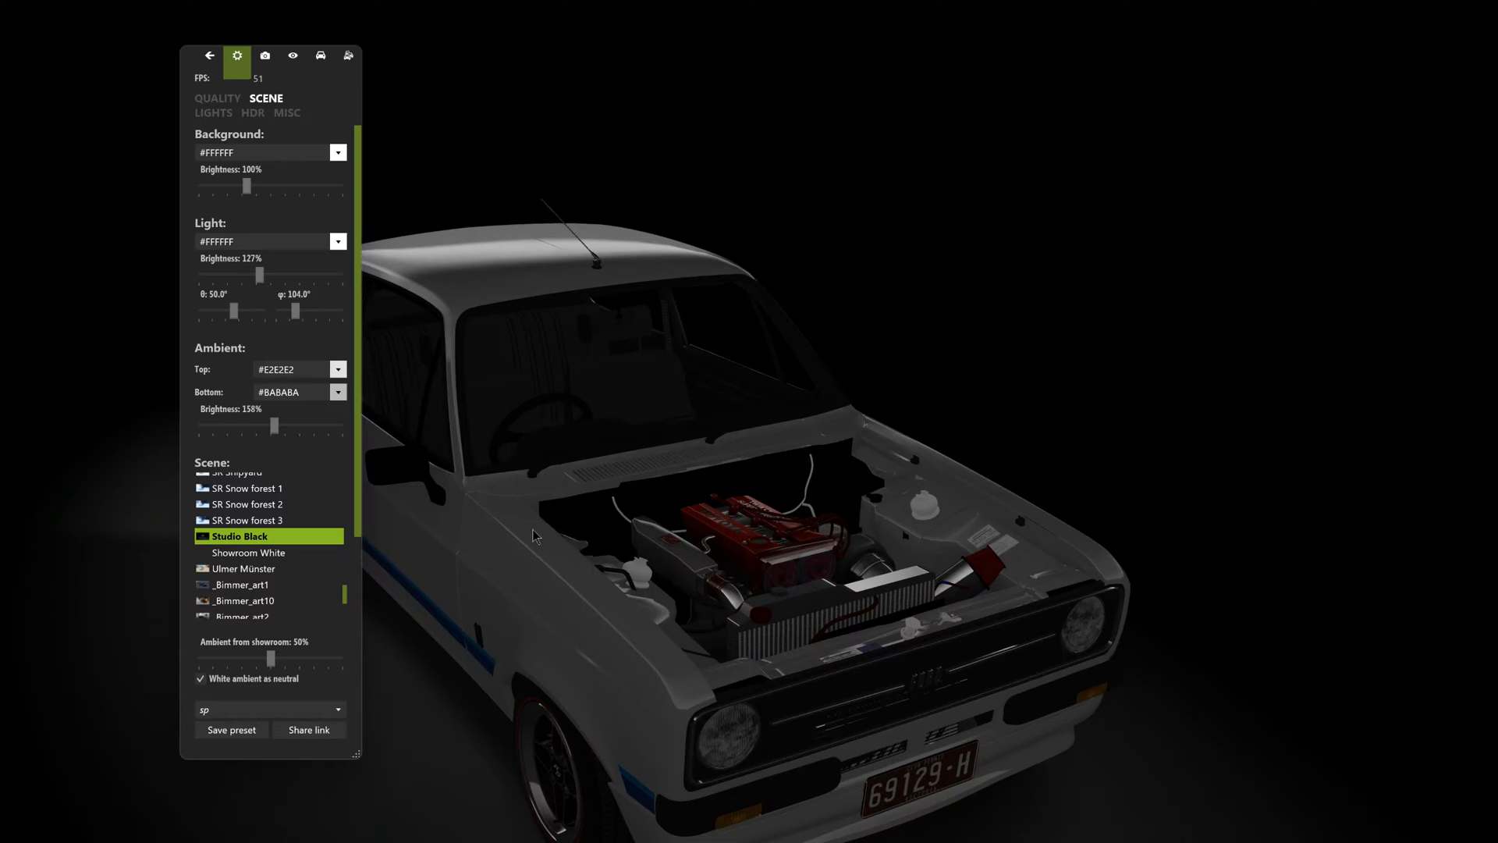
- Set the background, light and ambient brightness to 300% while viewing the car from its other front corner
drag(528, 294, 401, 363)
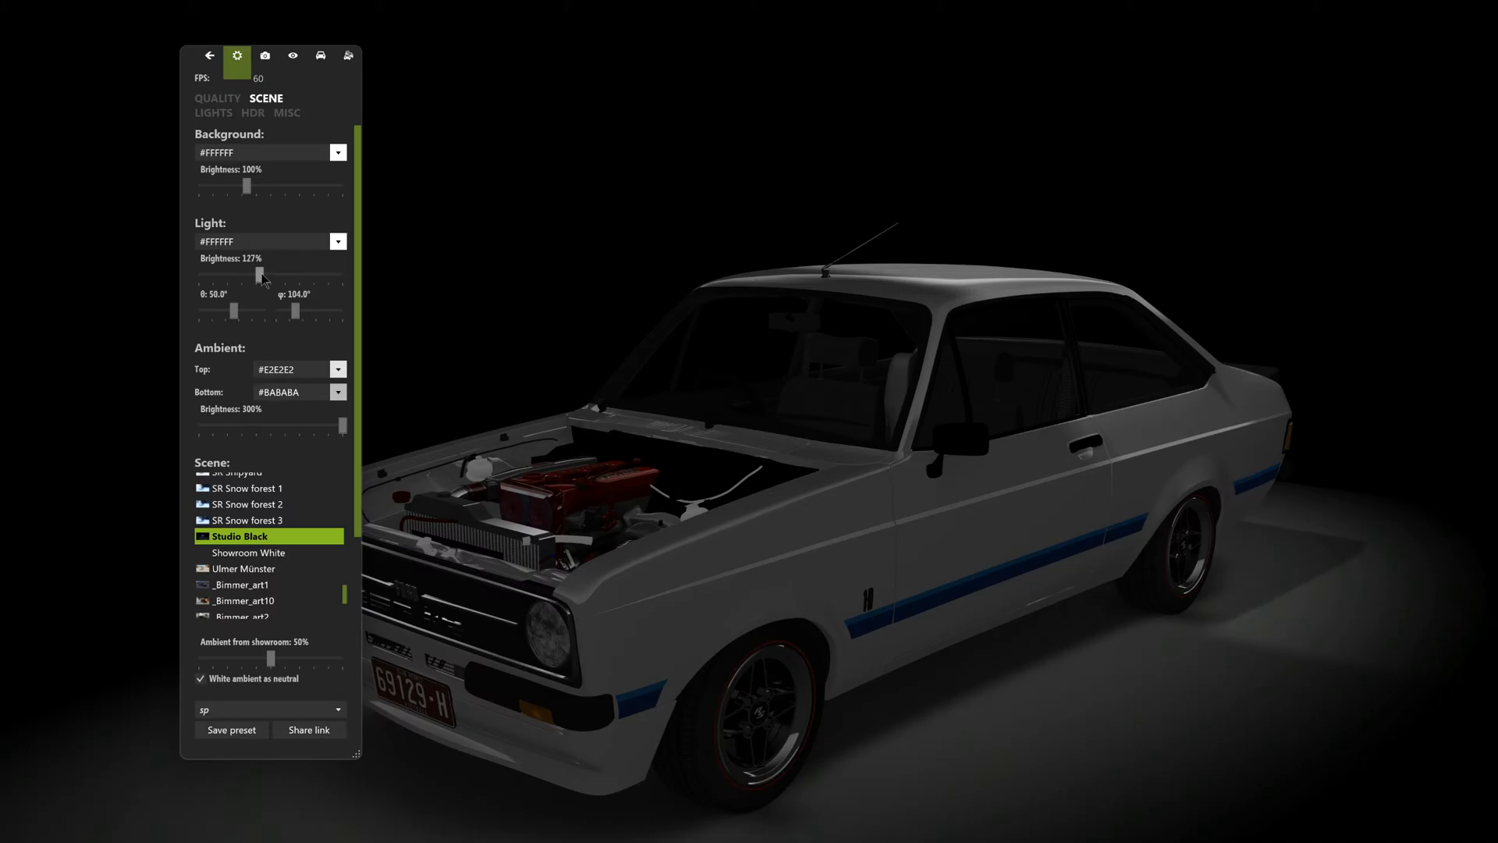
drag(261, 278, 436, 227)
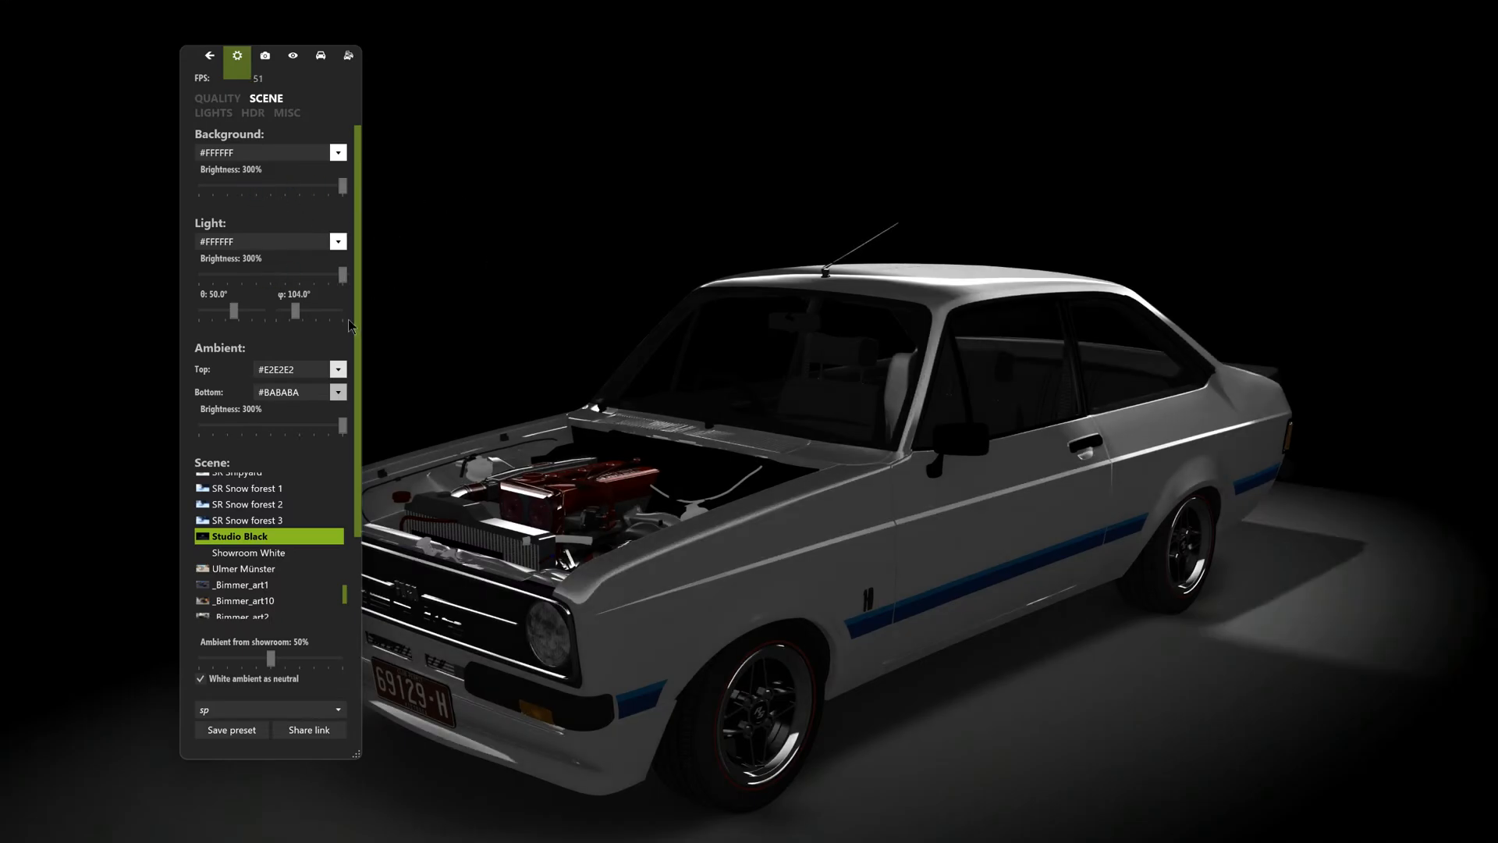
- Aim the light at the open engine bay by setting its angles to θ 85.2° and φ 267.5°
drag(531, 383, 1069, 409)
scroll(676, 532, up, 2)
scroll(750, 530, up, 2)
drag(297, 313, 329, 326)
drag(233, 312, 261, 315)
drag(386, 388, 668, 516)
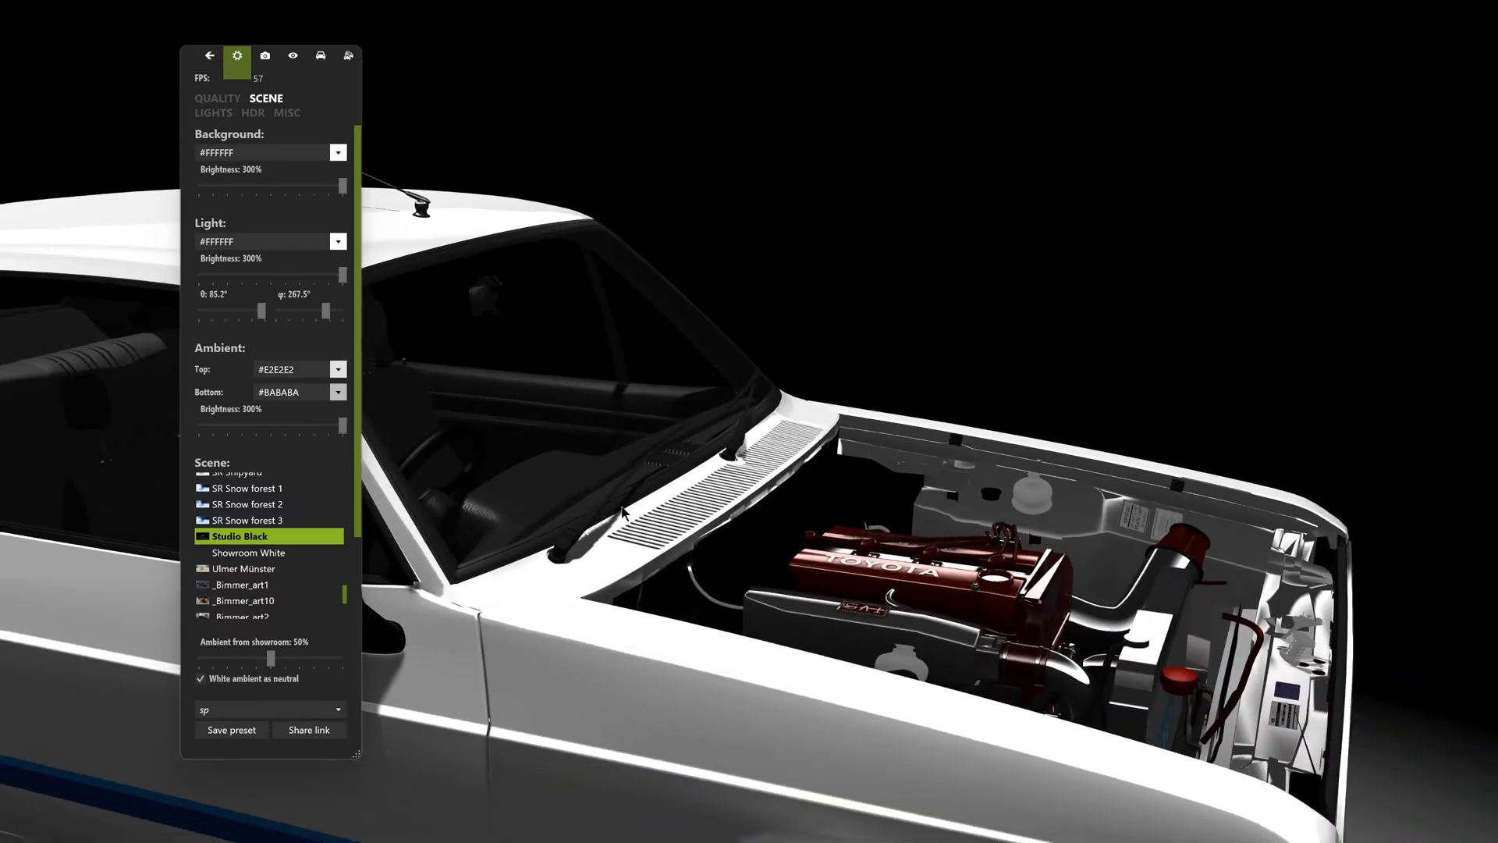
- Frame the whole car in a front three-quarter view and take a 3840×2160 PNG shot
scroll(753, 528, down, 3)
scroll(757, 530, down, 2)
drag(757, 530, 823, 538)
scroll(795, 549, down, 1)
click(266, 58)
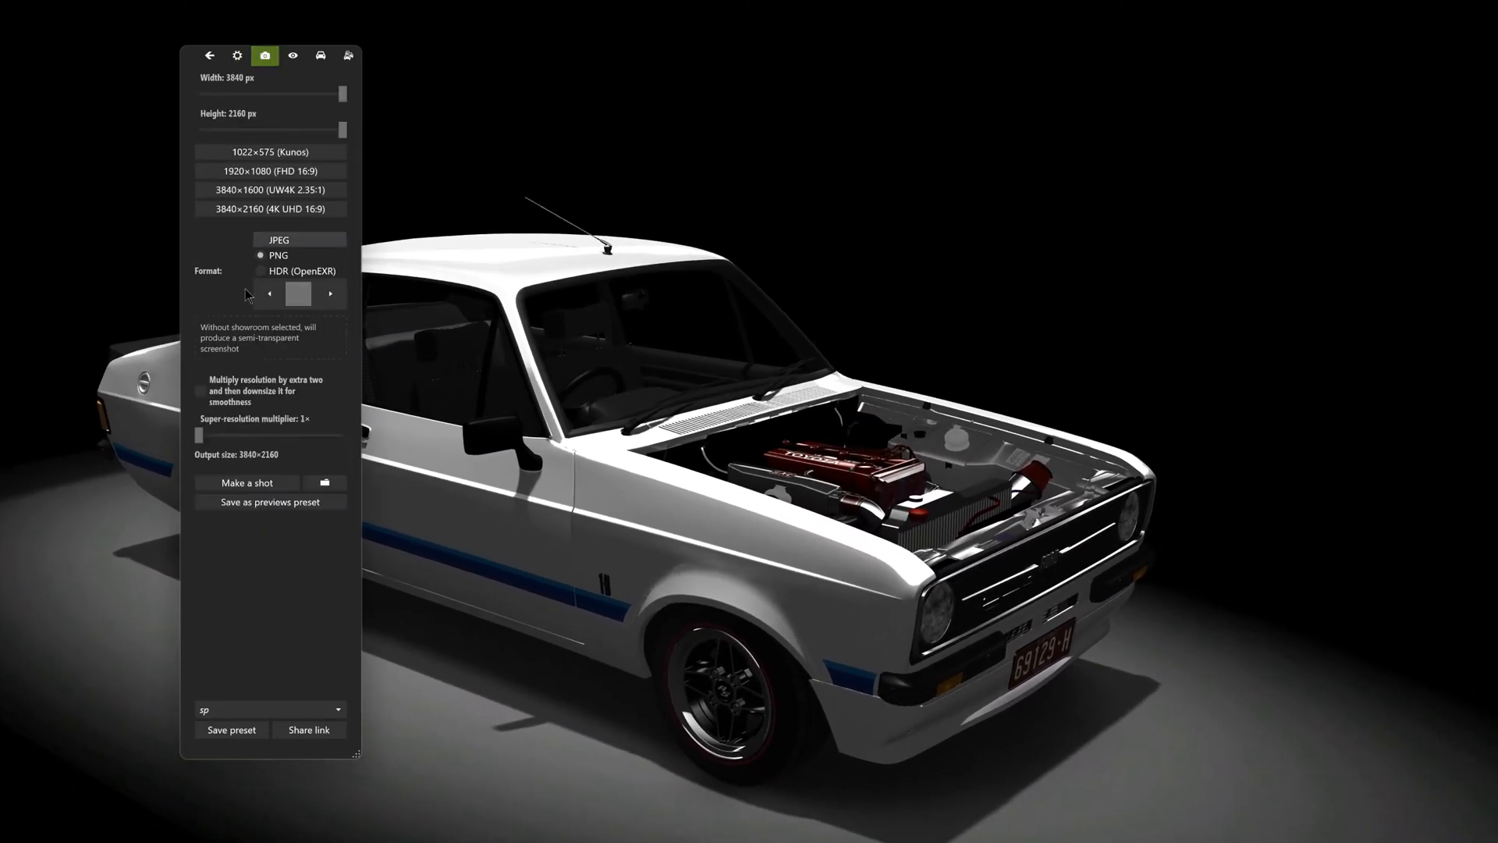
click(244, 489)
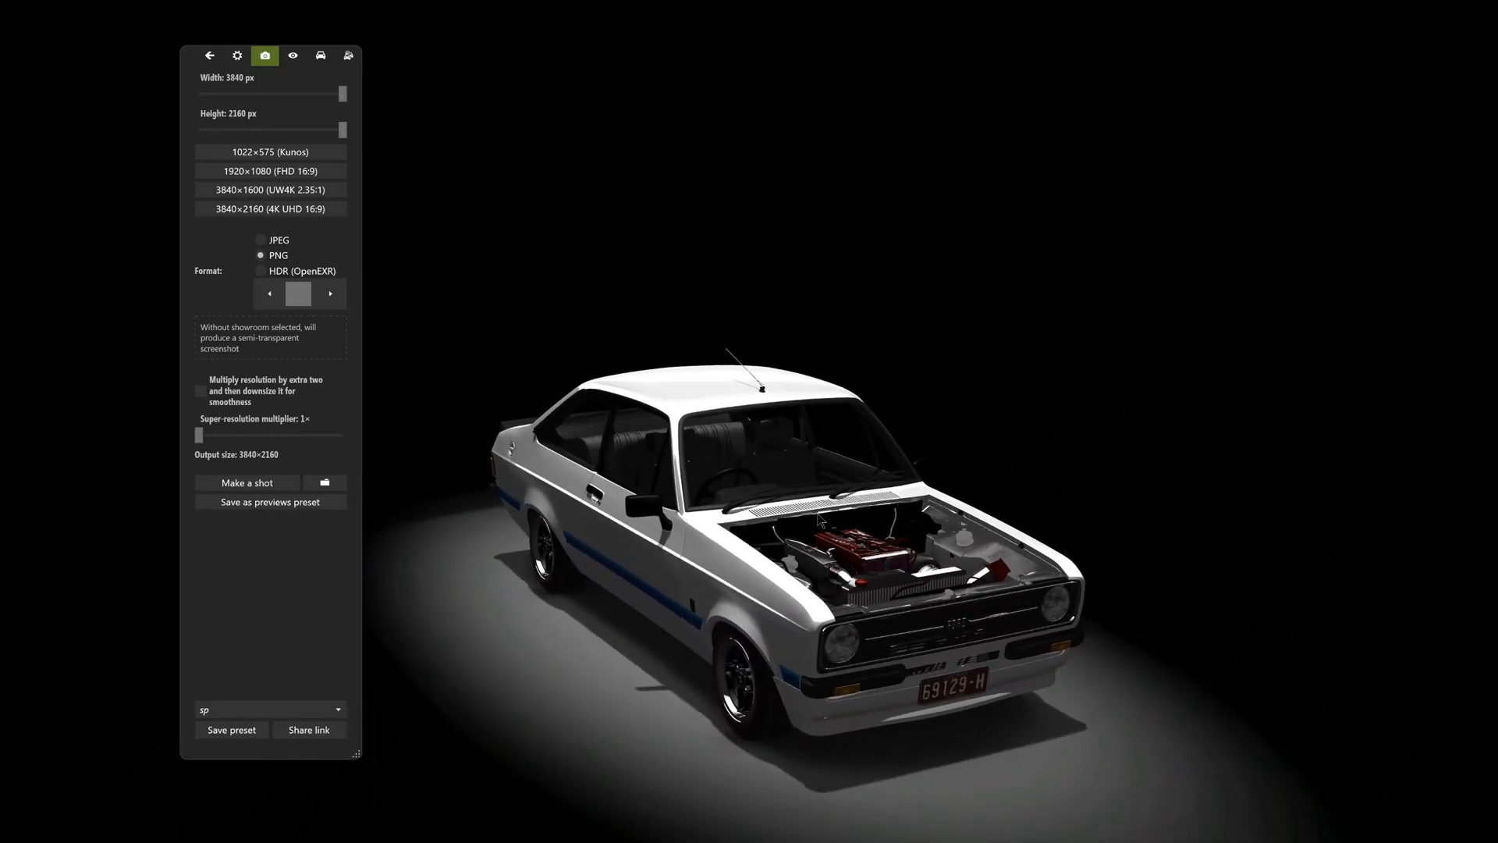
scroll(863, 583, up, 1)
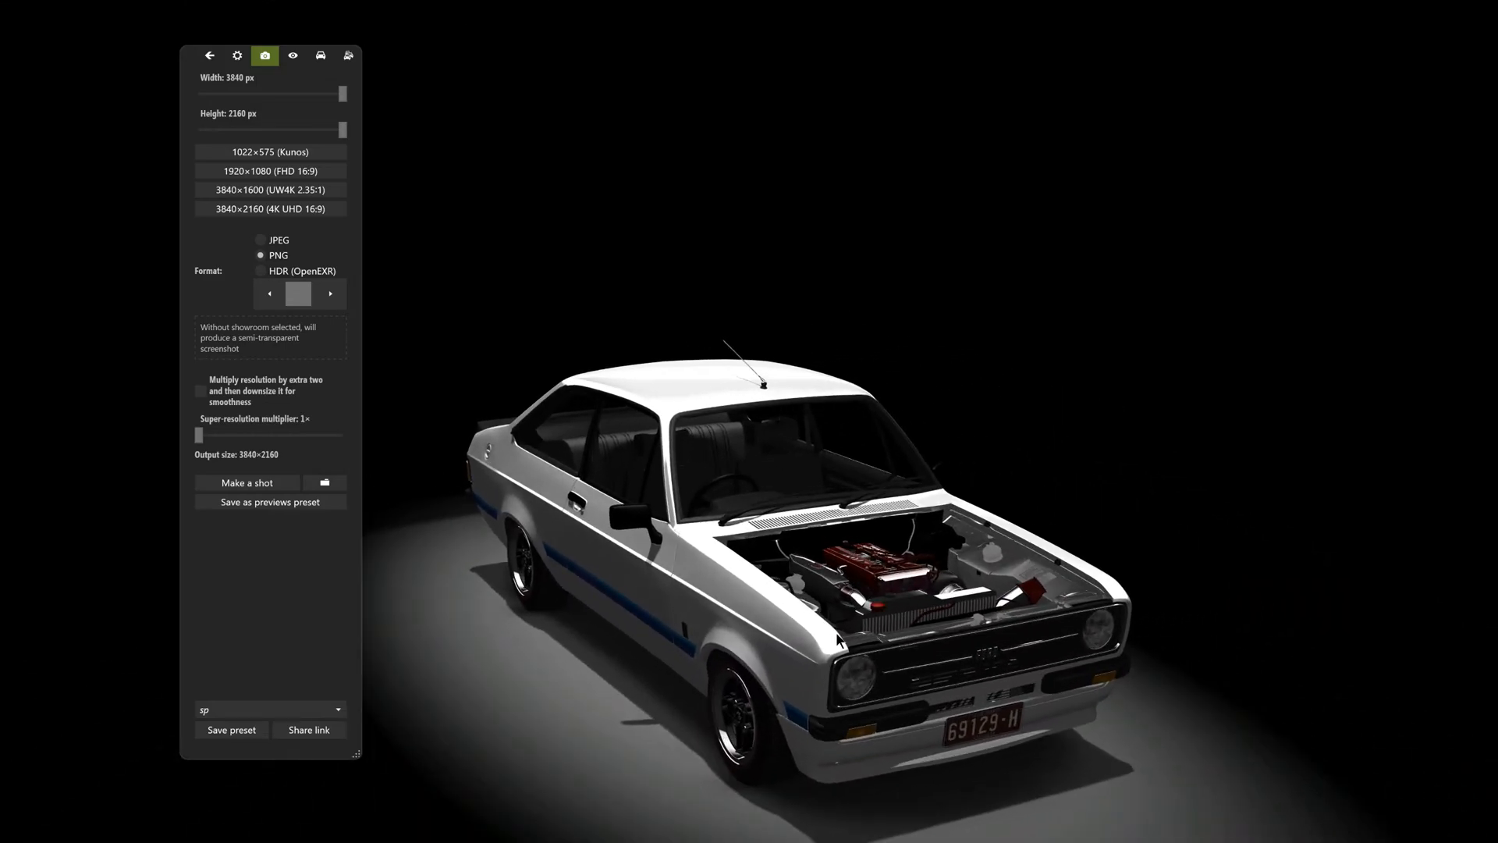
drag(839, 640, 787, 568)
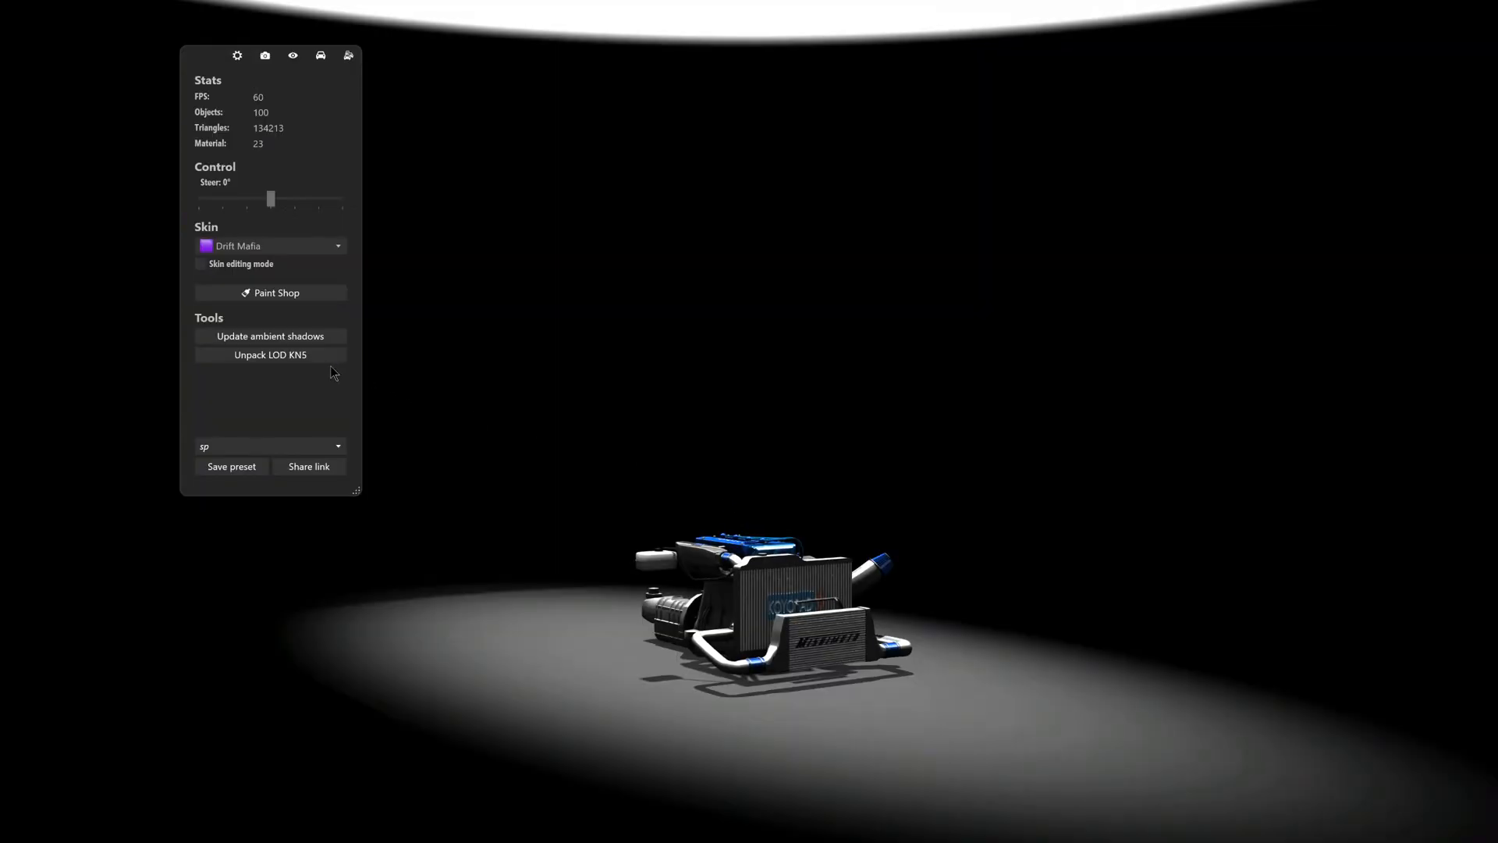
click(315, 357)
click(872, 437)
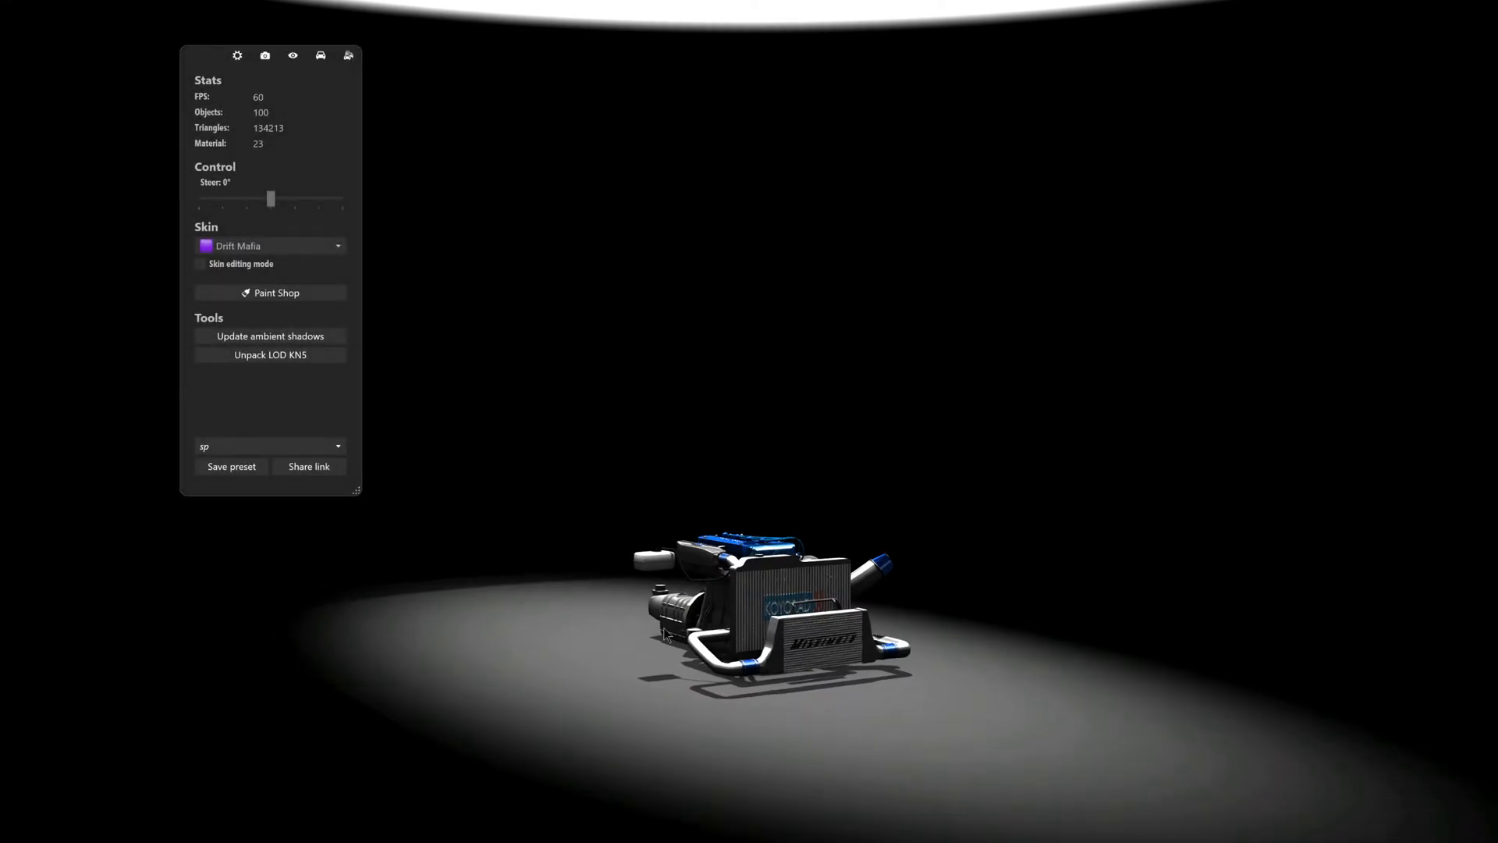
key(Escape)
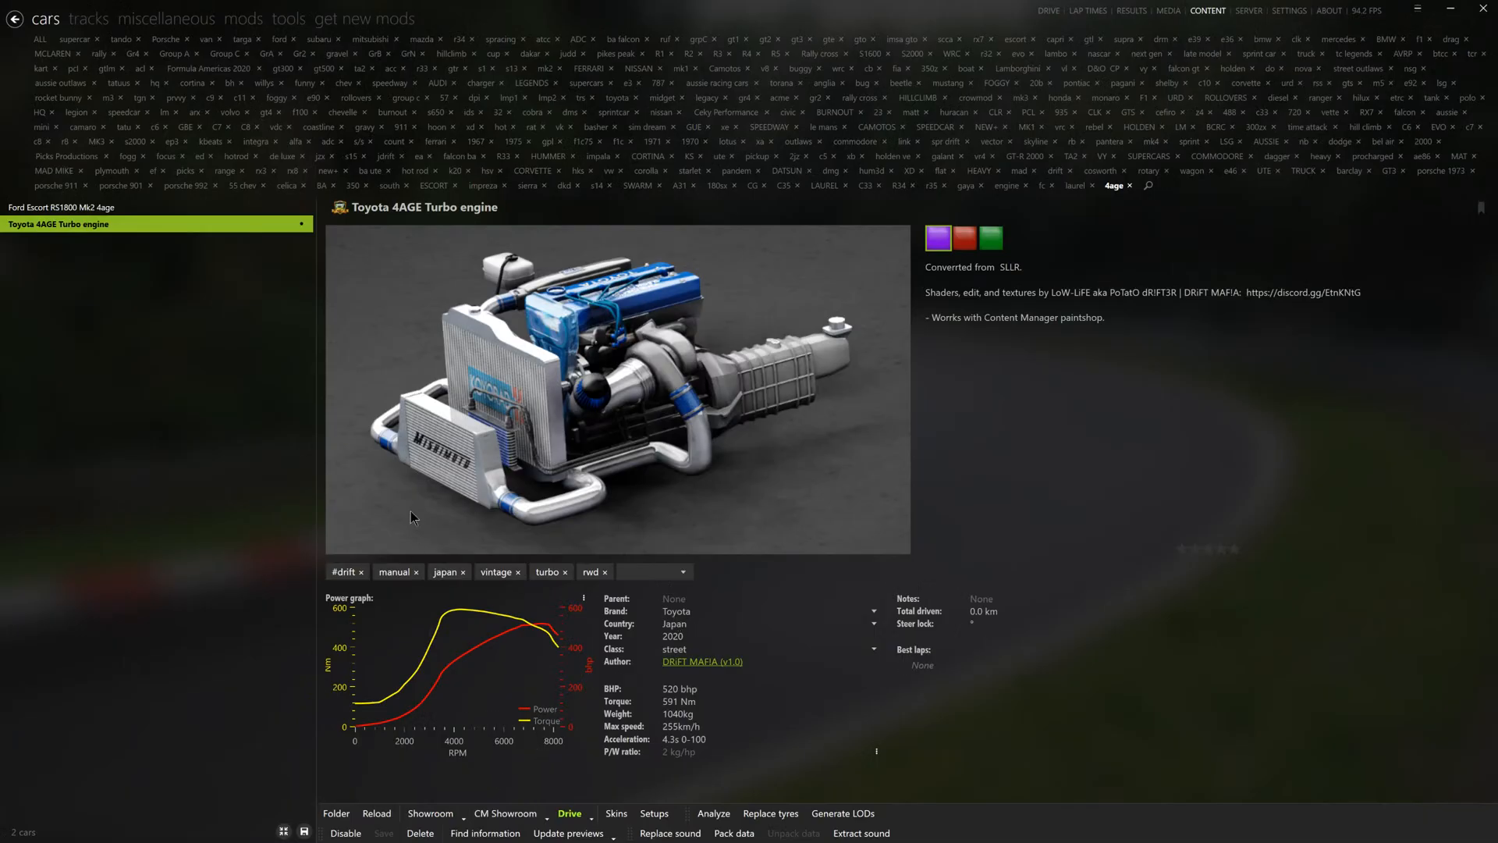
- Choose the red skin for the Toyota 4AGE Turbo engine and unpack its LOD KN5 from CM Showroom
click(972, 238)
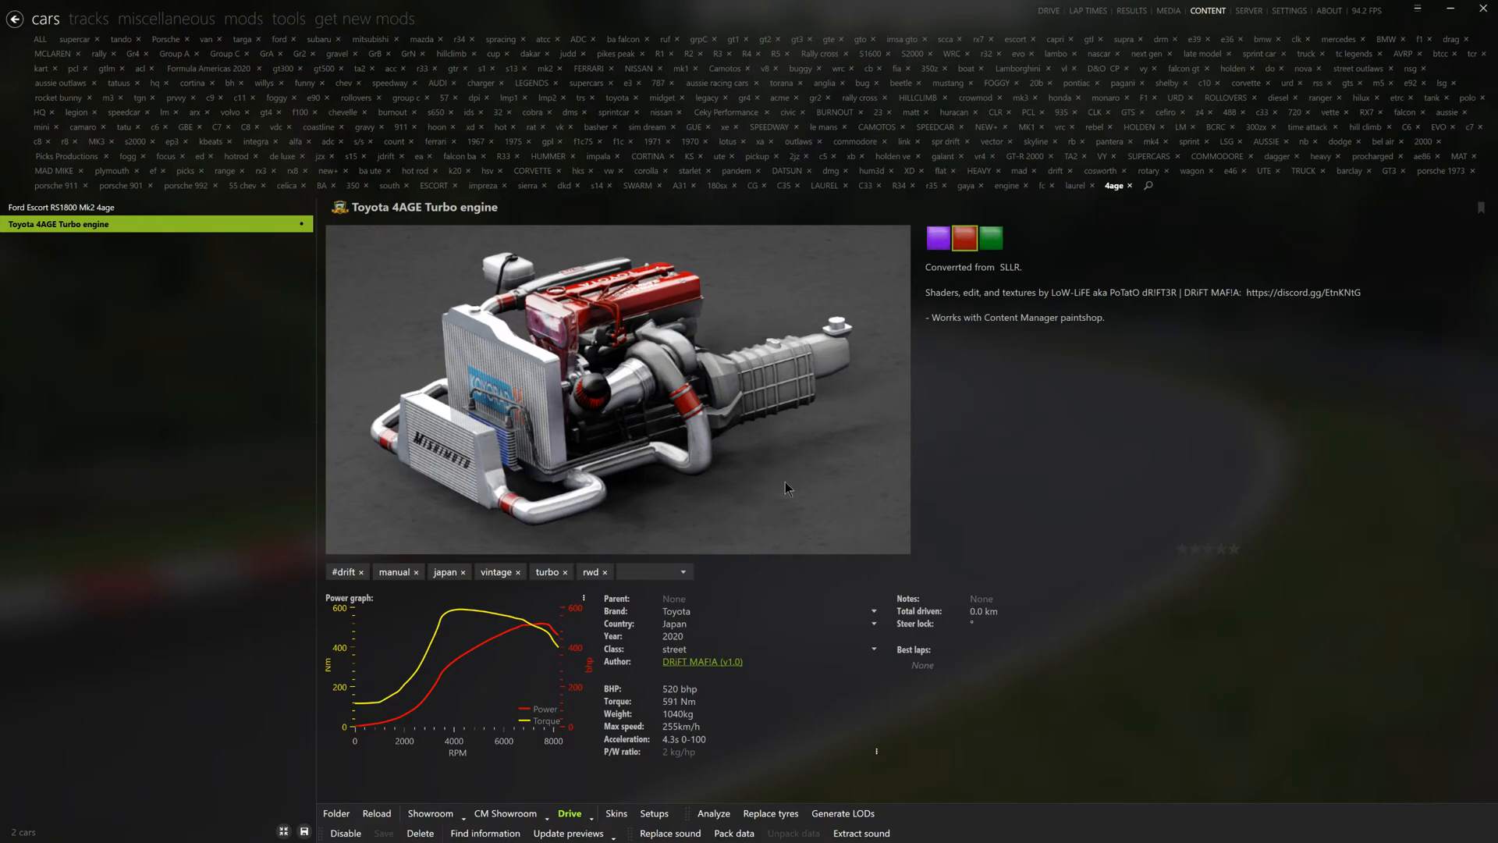
click(506, 813)
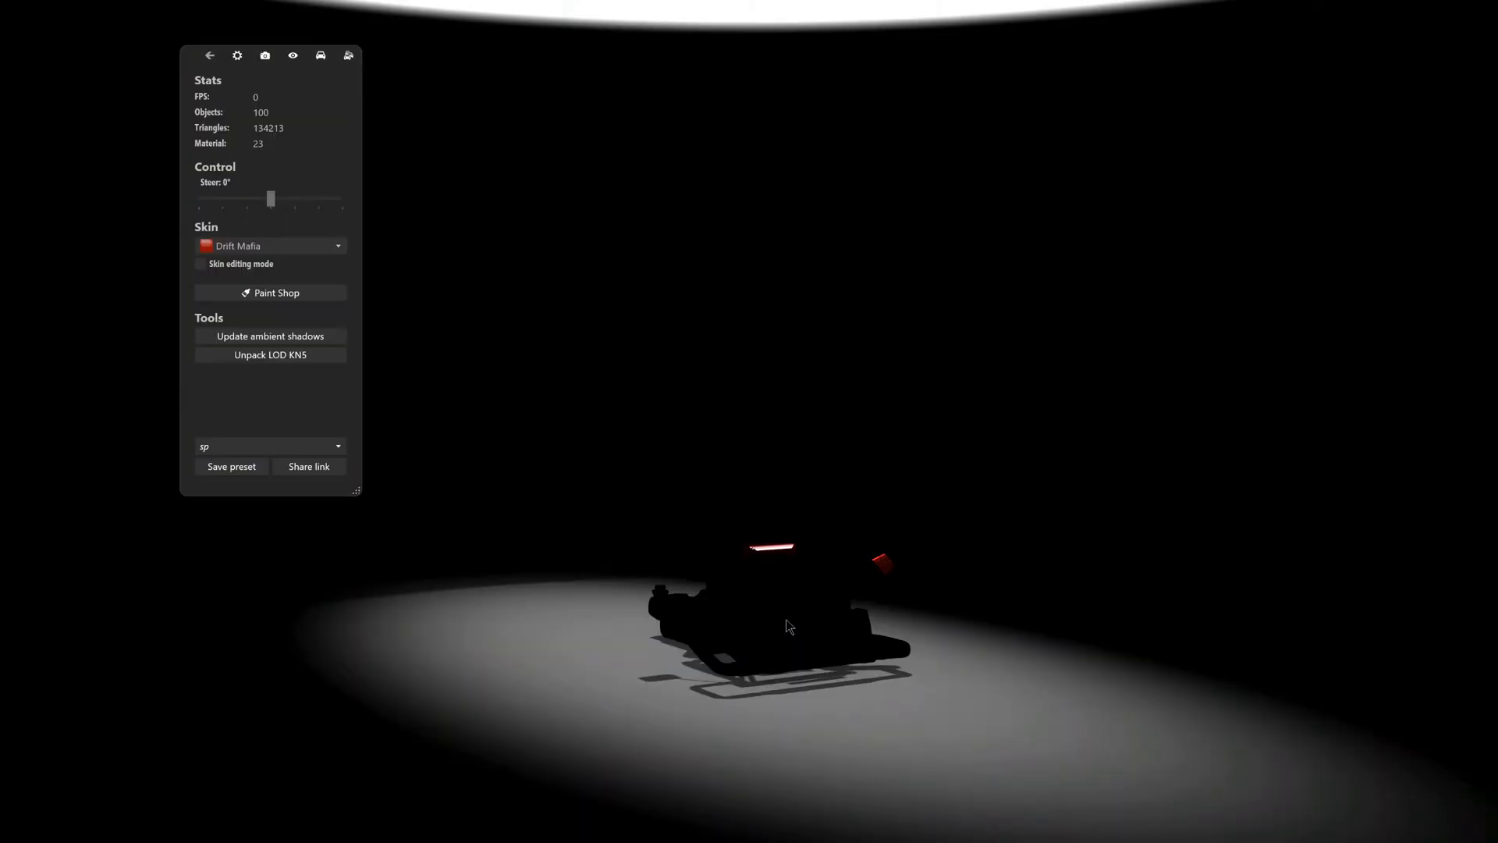
click(309, 356)
click(782, 442)
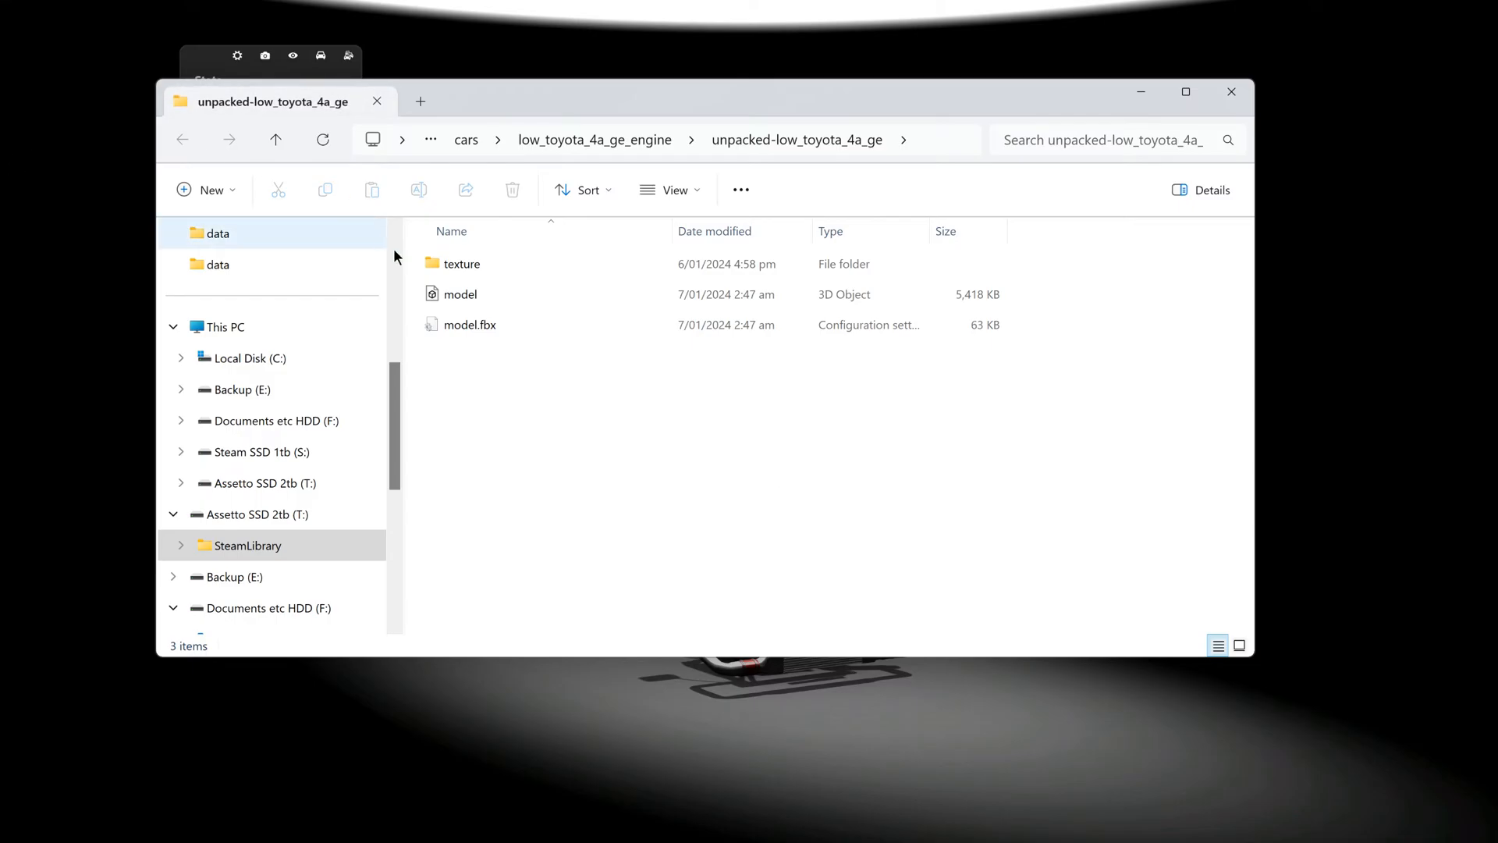
click(1231, 92)
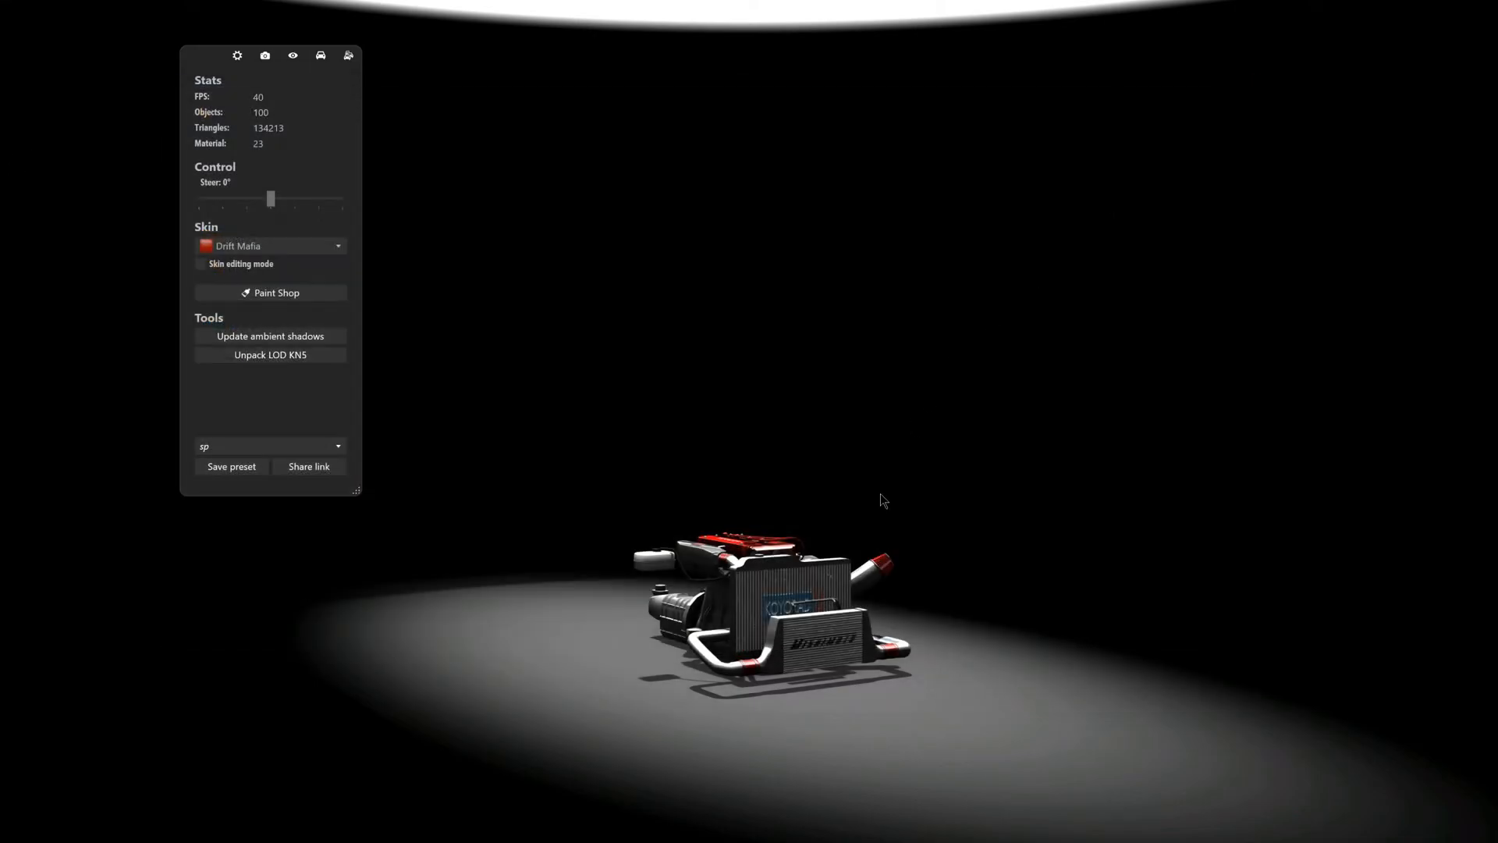
key(Escape)
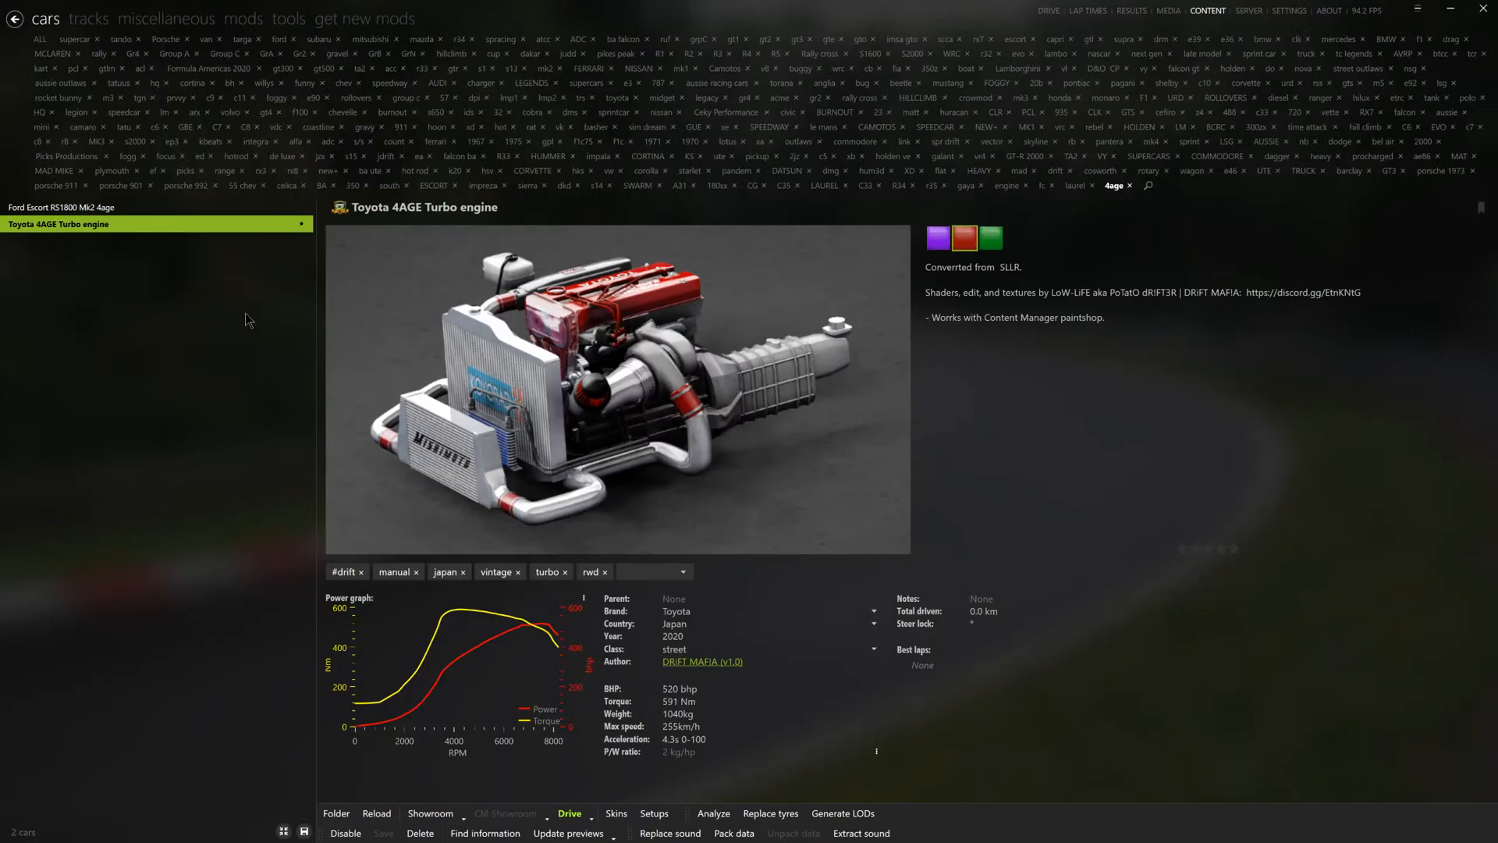
- Open the Ford Escort RS1800 Mk2 4age in CM Showroom and enable wheel alignment using data
click(125, 208)
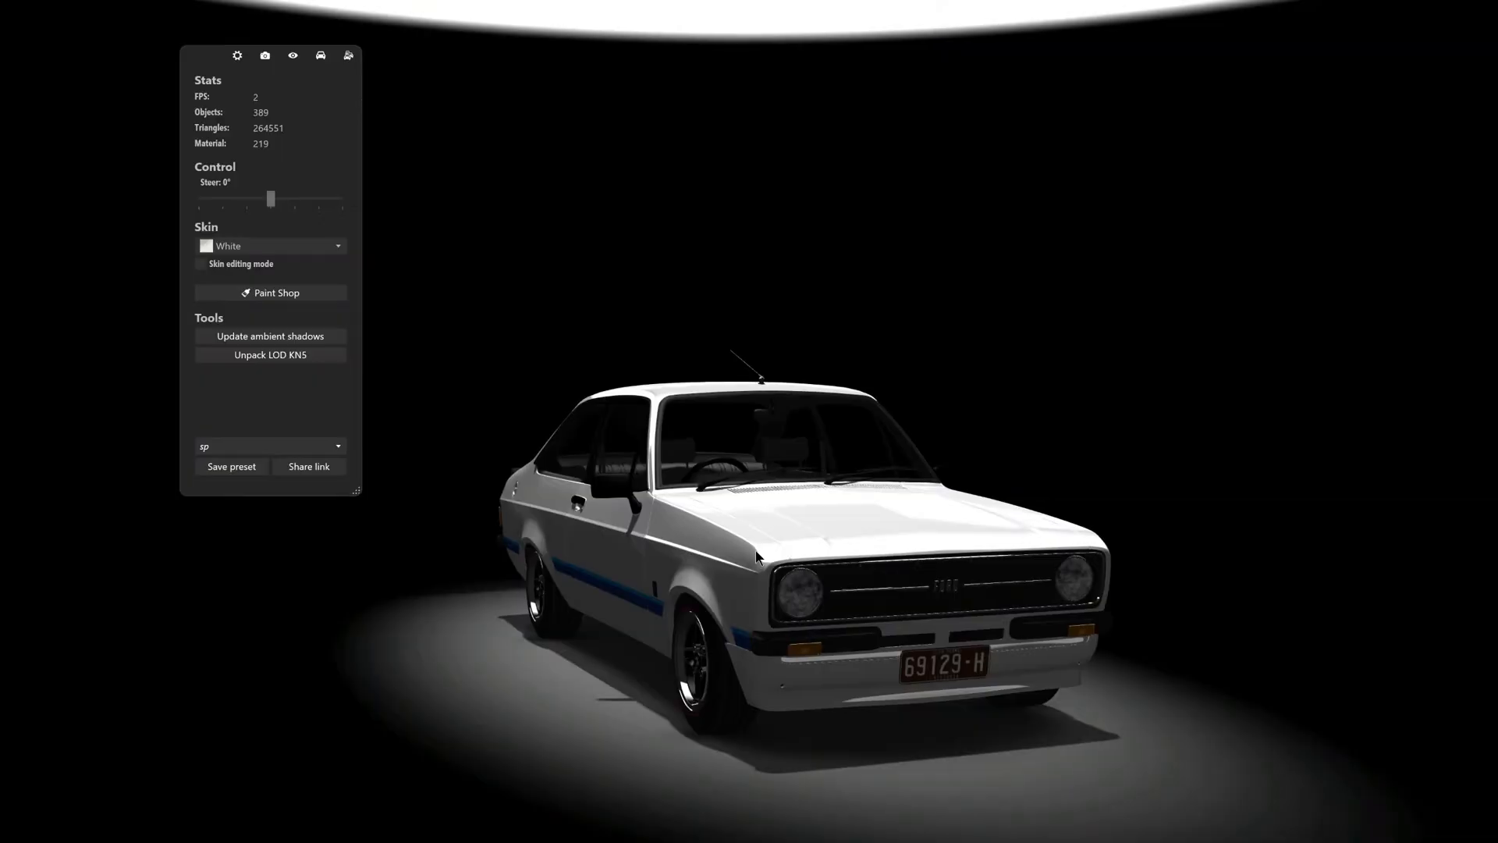
drag(758, 552, 811, 447)
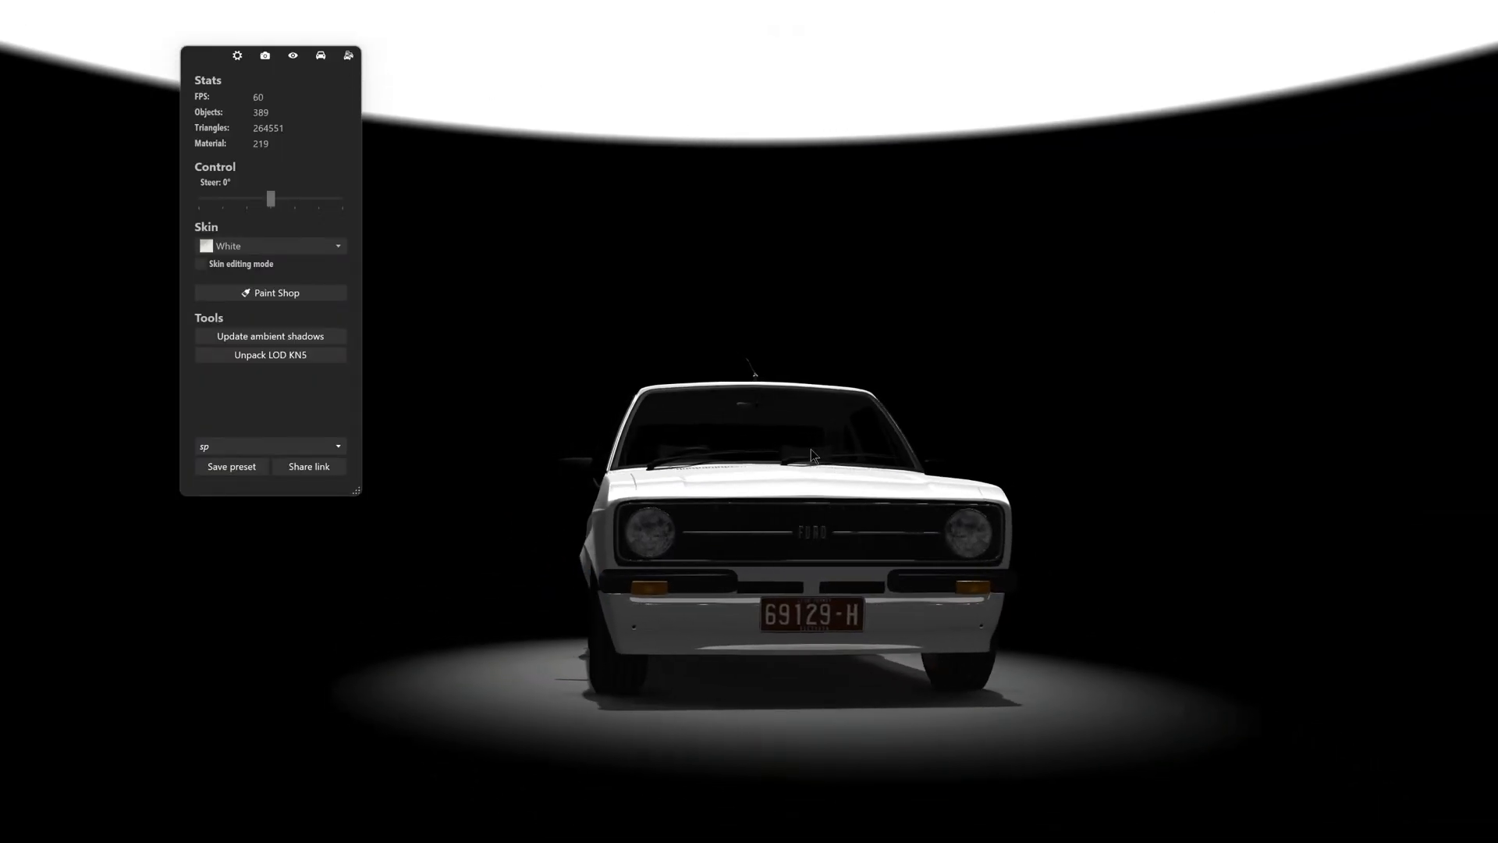
click(320, 56)
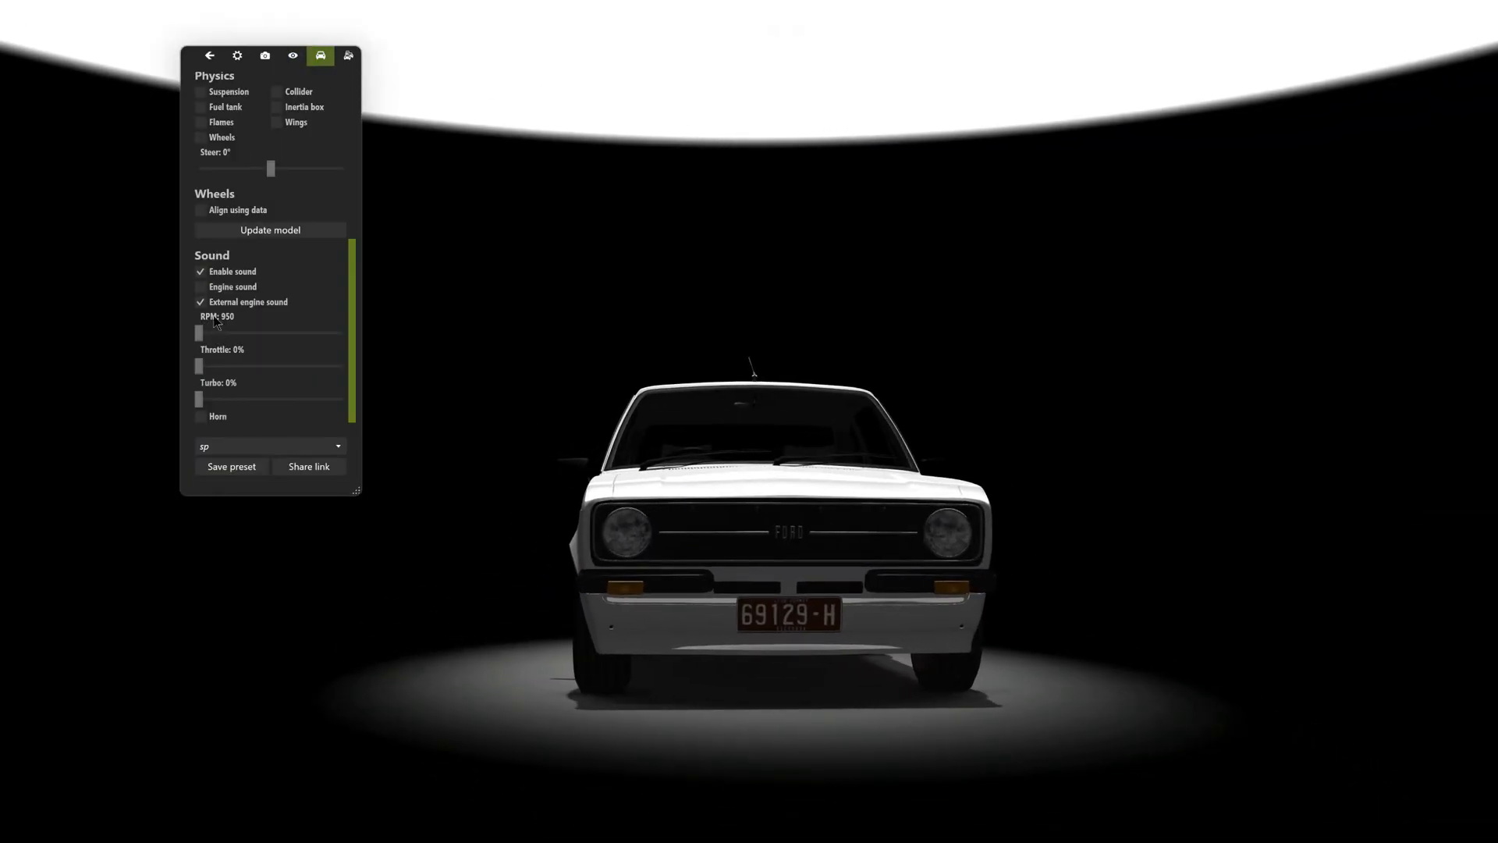
click(270, 230)
drag(421, 484, 460, 504)
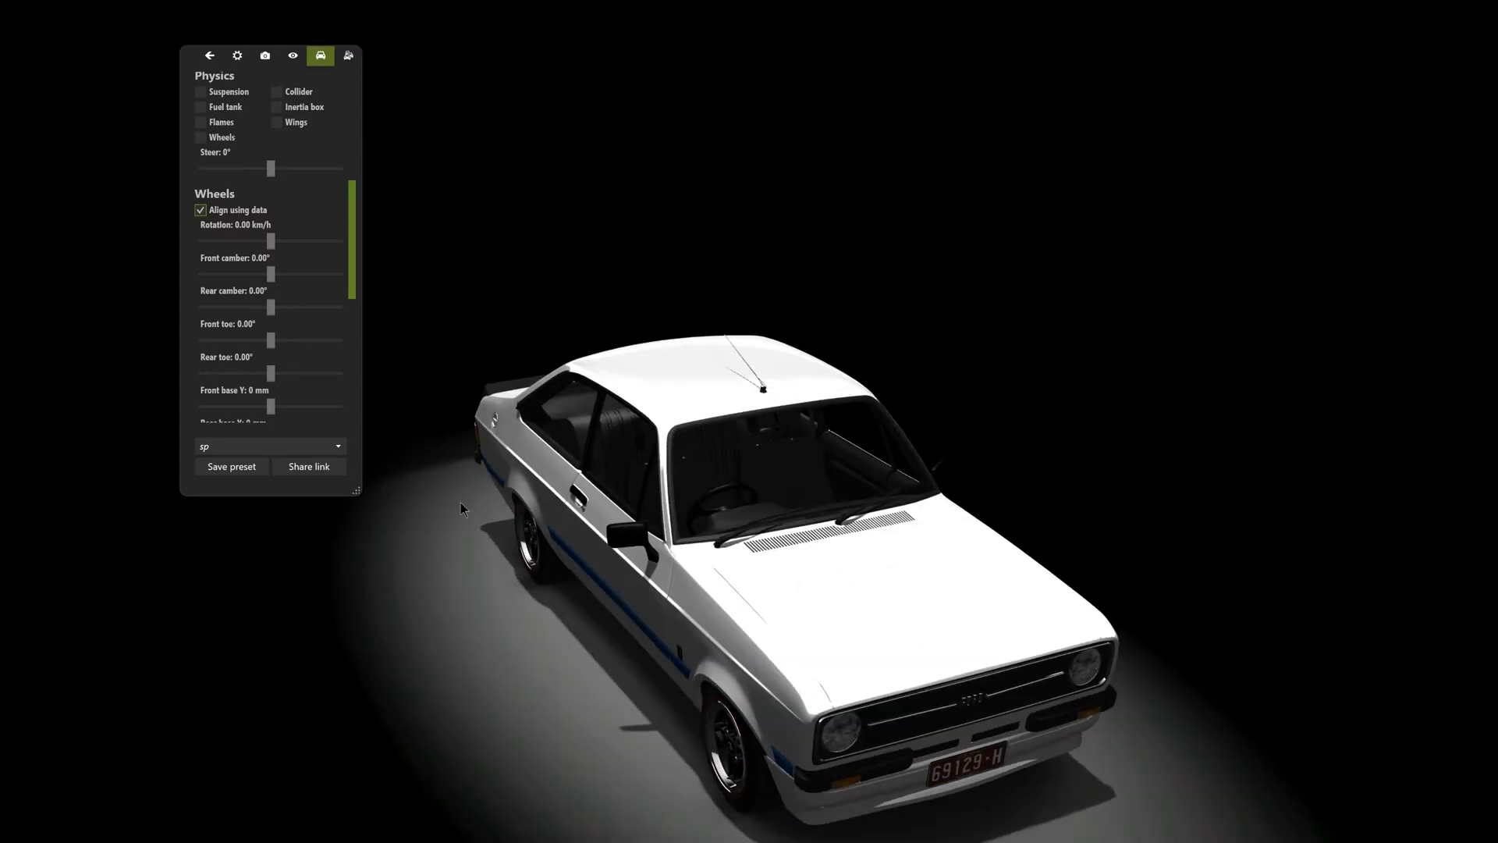
scroll(312, 244, down, 5)
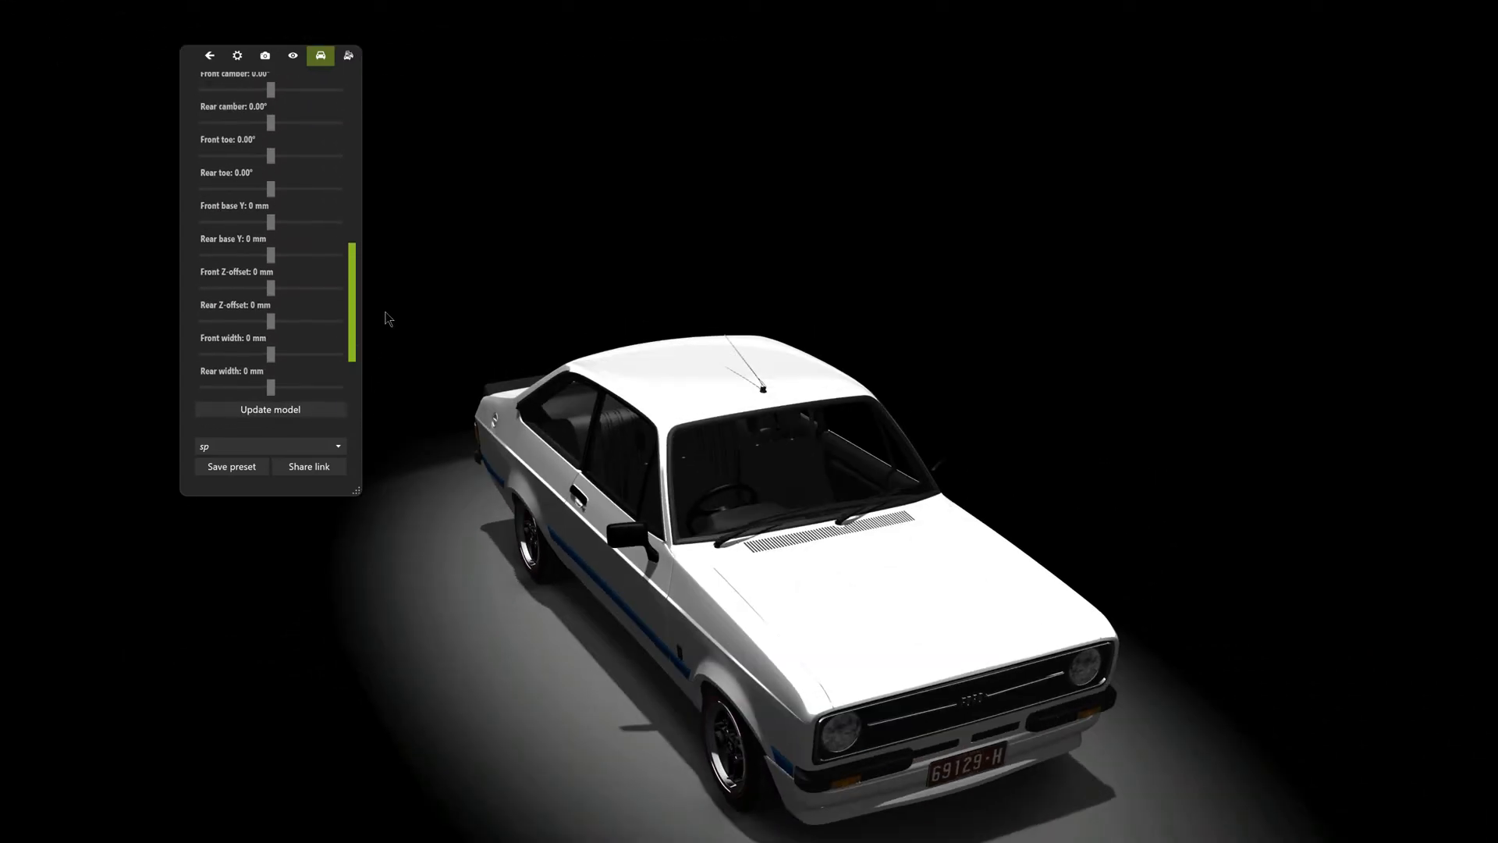
drag(545, 532, 717, 466)
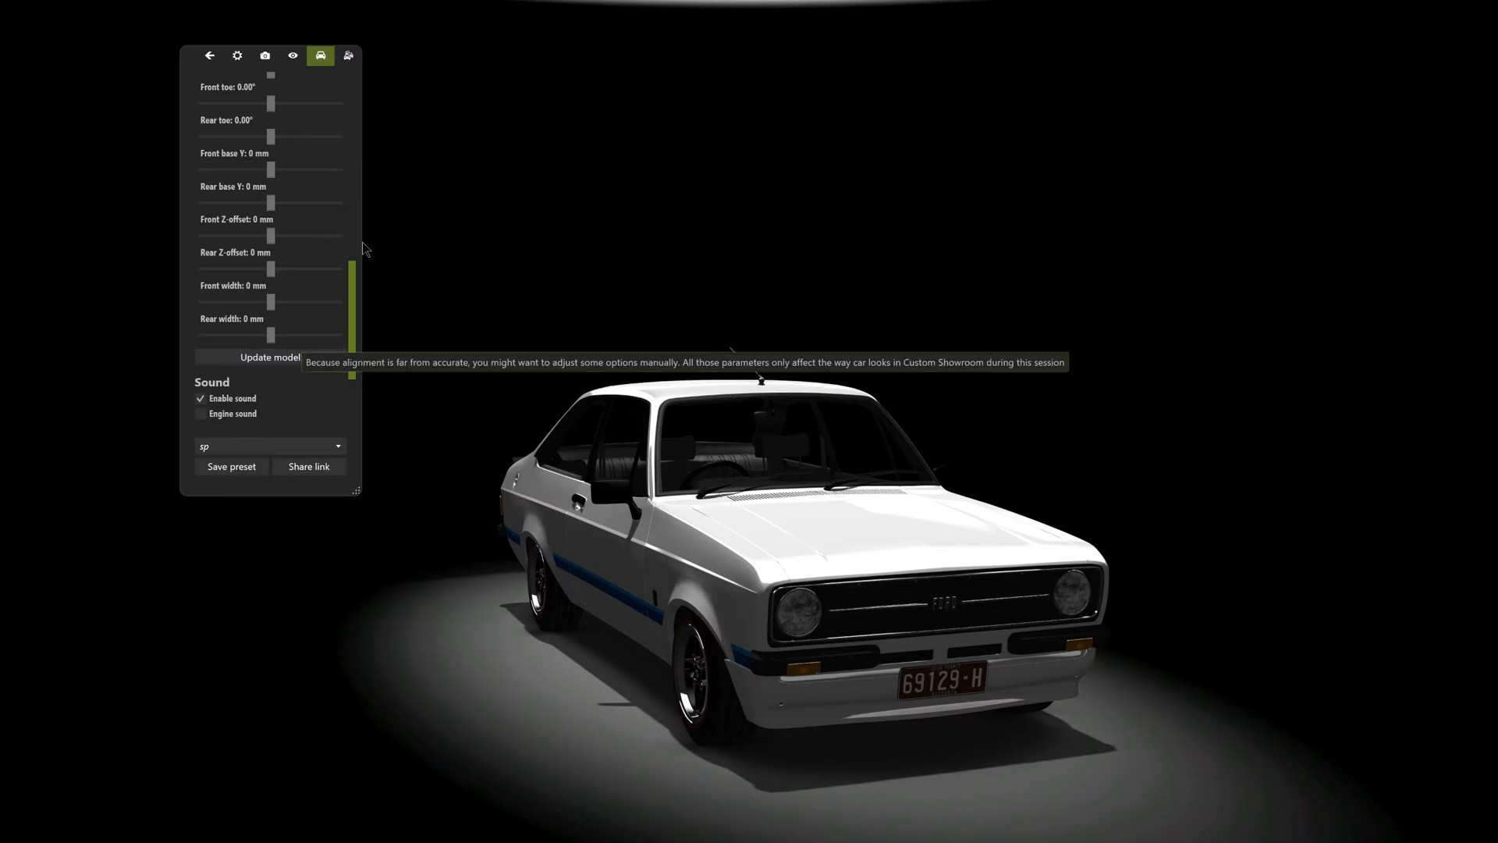
click(208, 56)
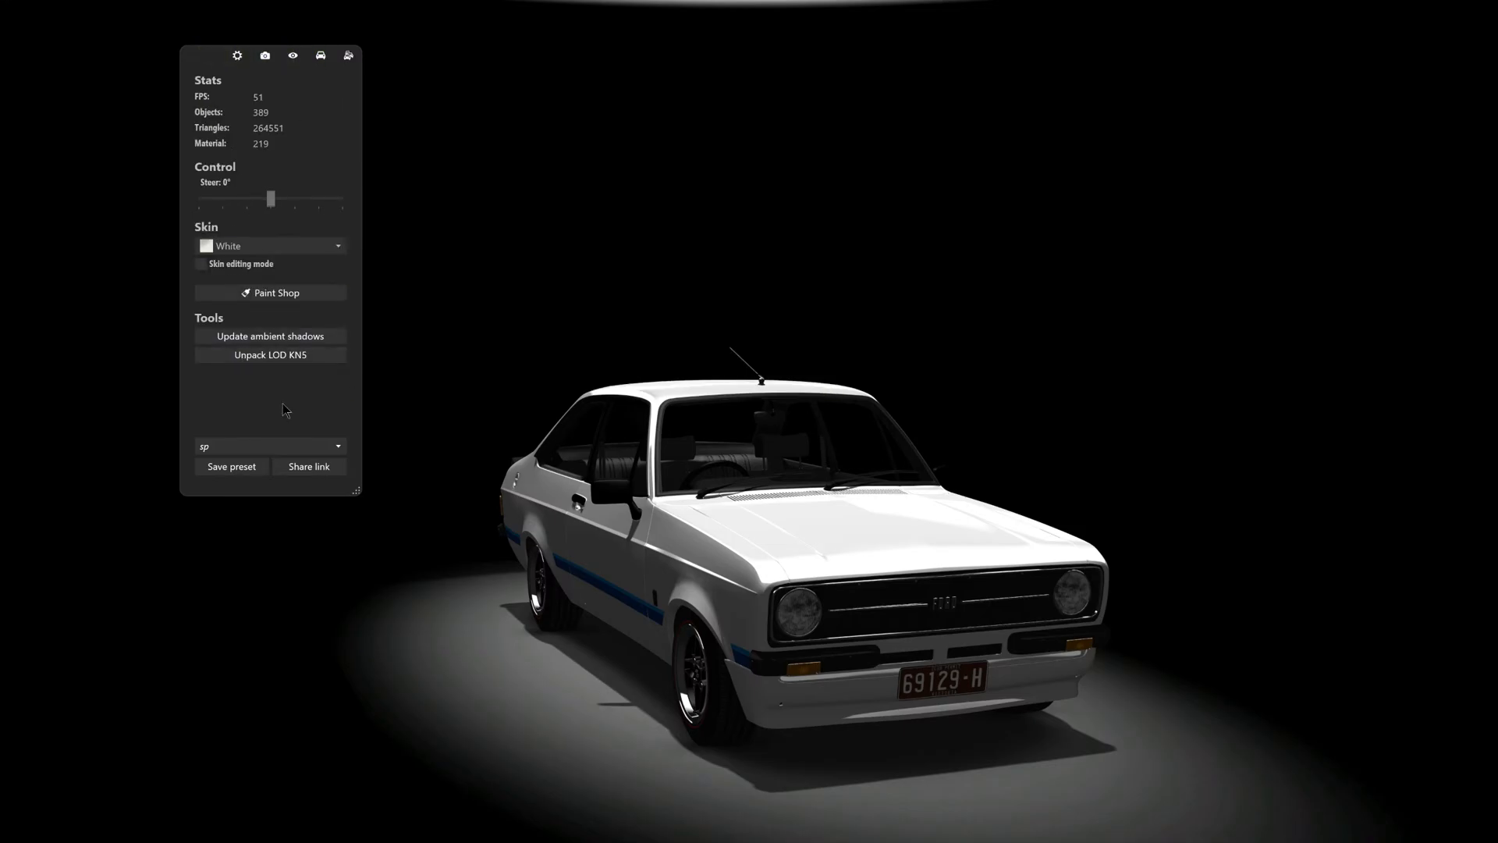
- Unpack the Escort's LOD KN5 and copy the resulting texture folder and both ford_escort_rs1800_mk2 files
click(284, 361)
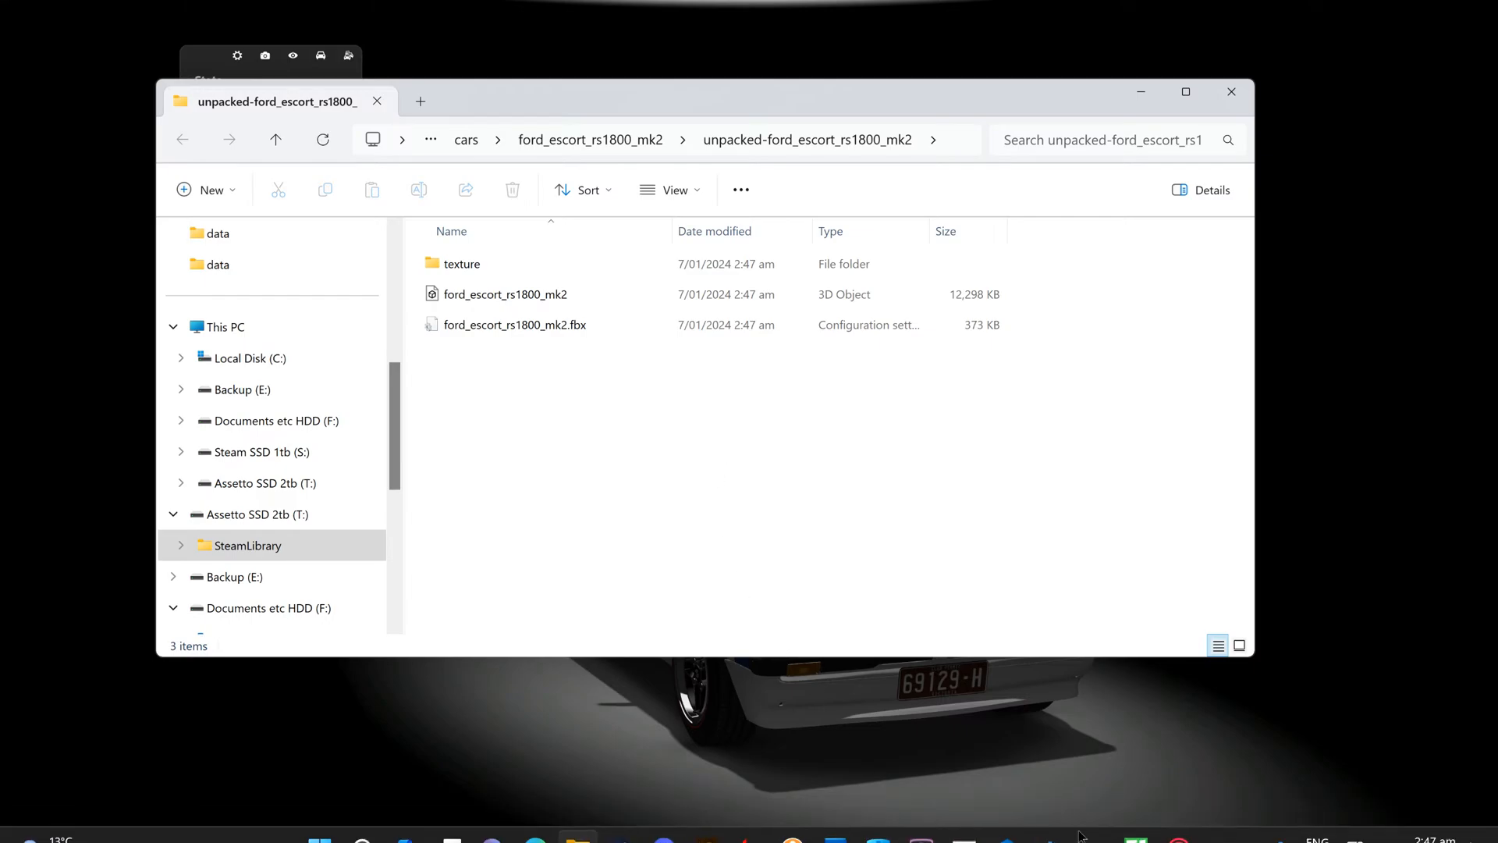
mouse_move(1106, 838)
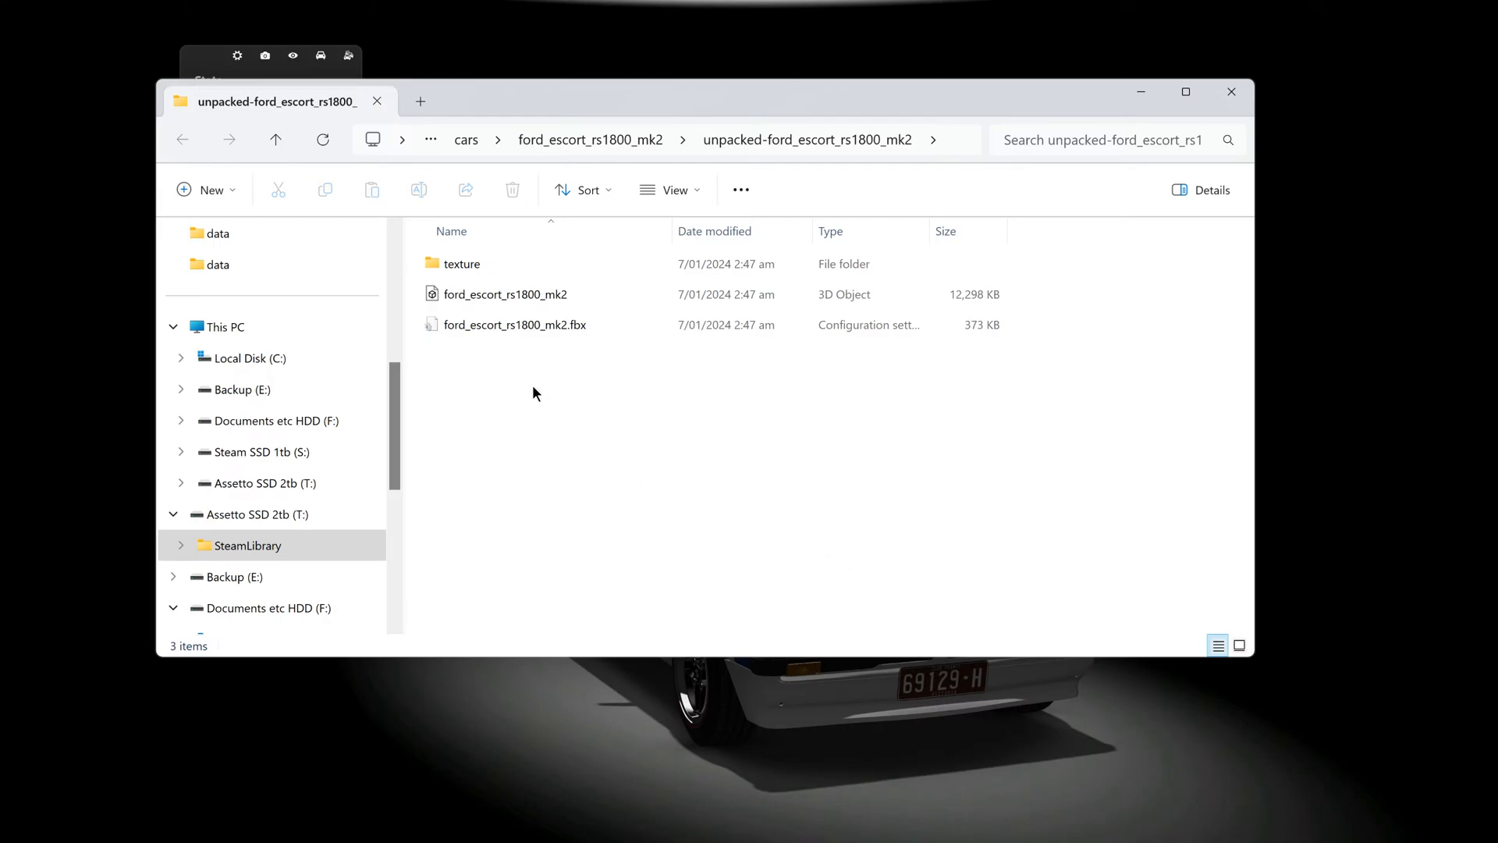
drag(553, 375, 451, 261)
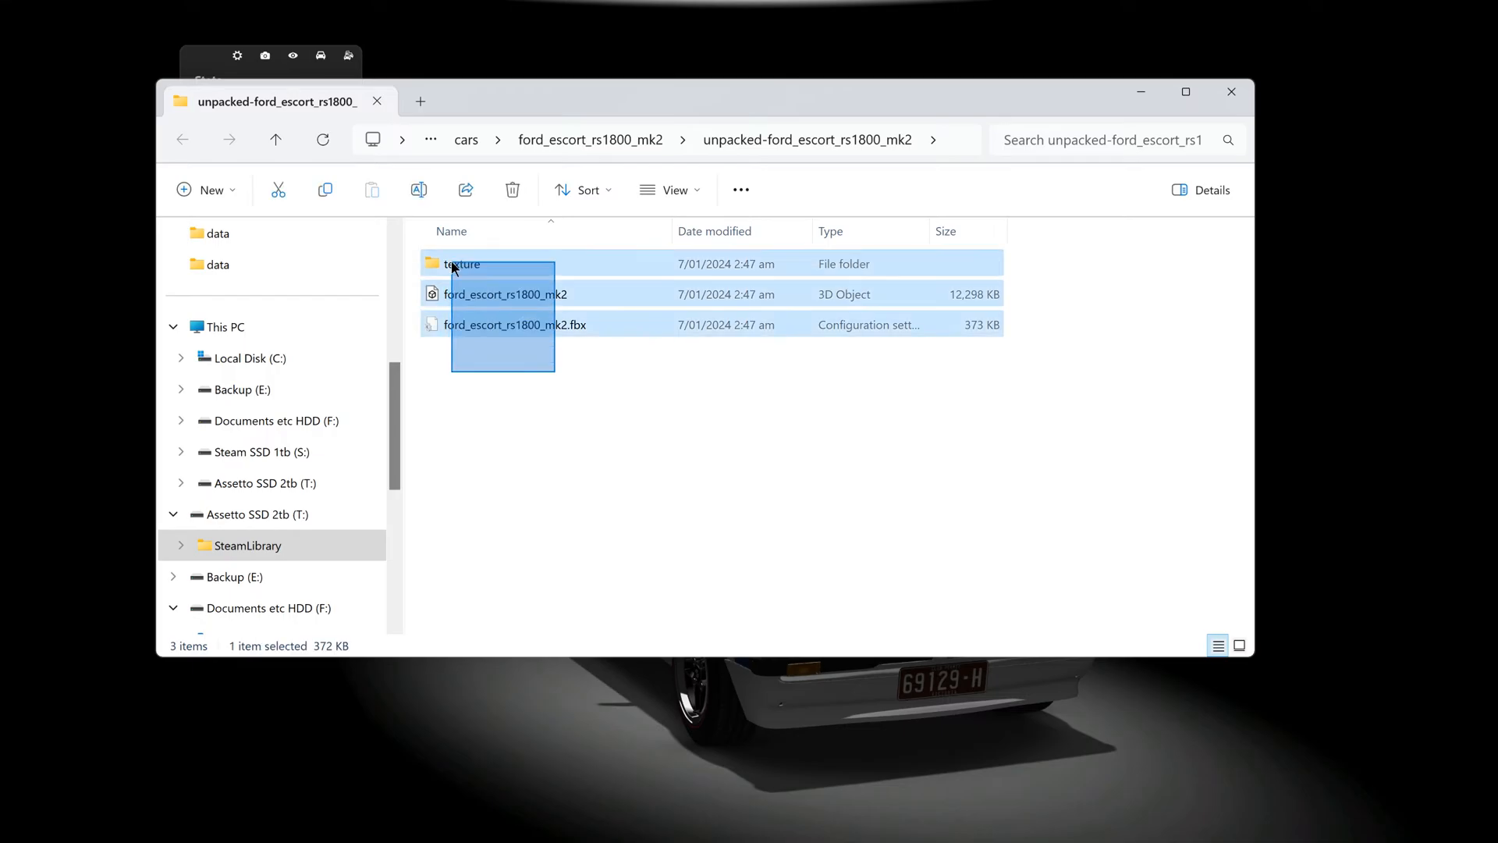
right_click(521, 265)
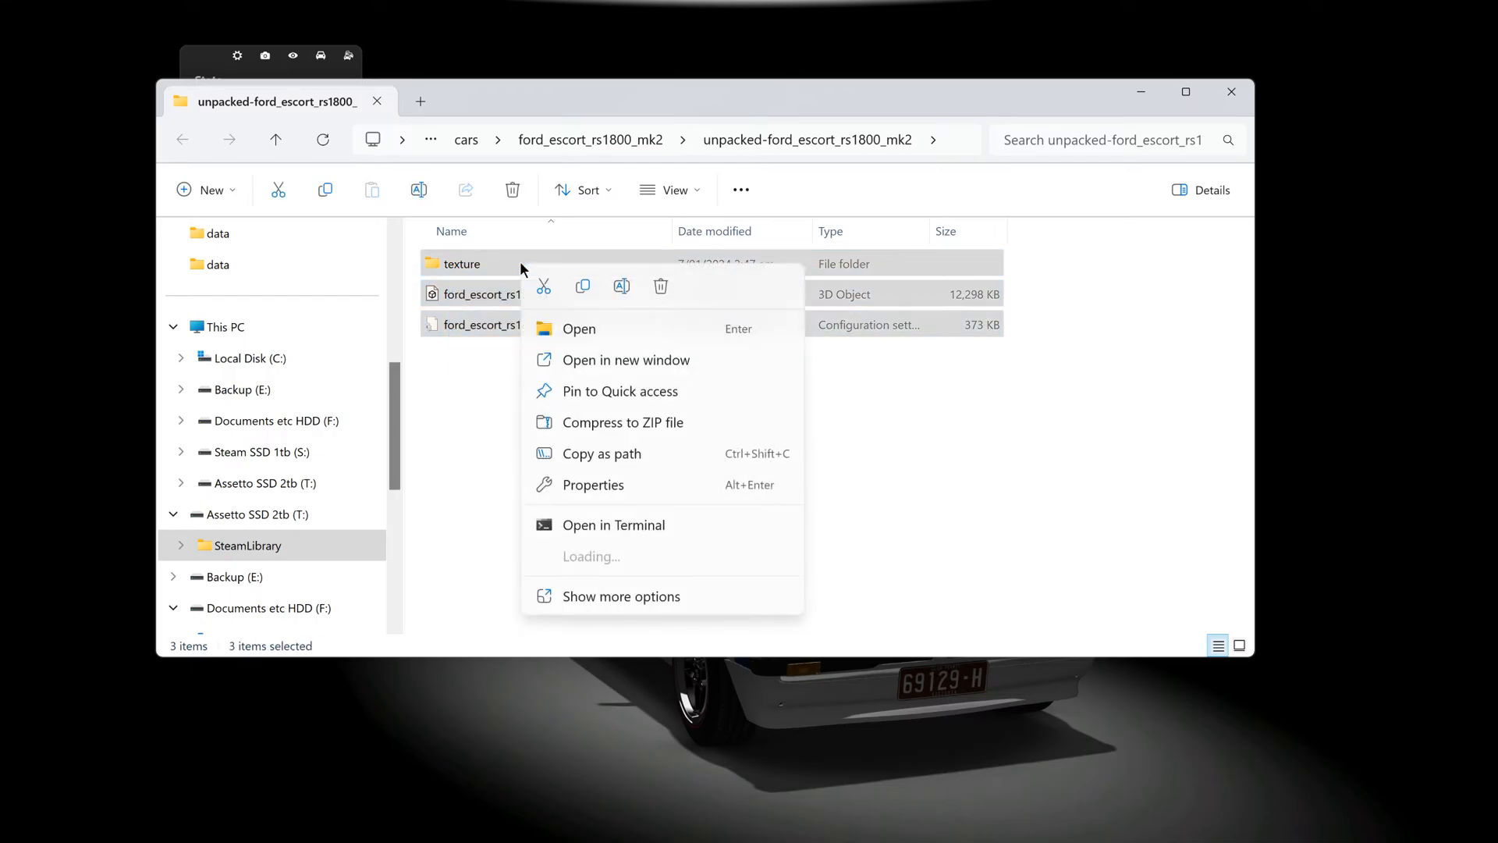
click(580, 287)
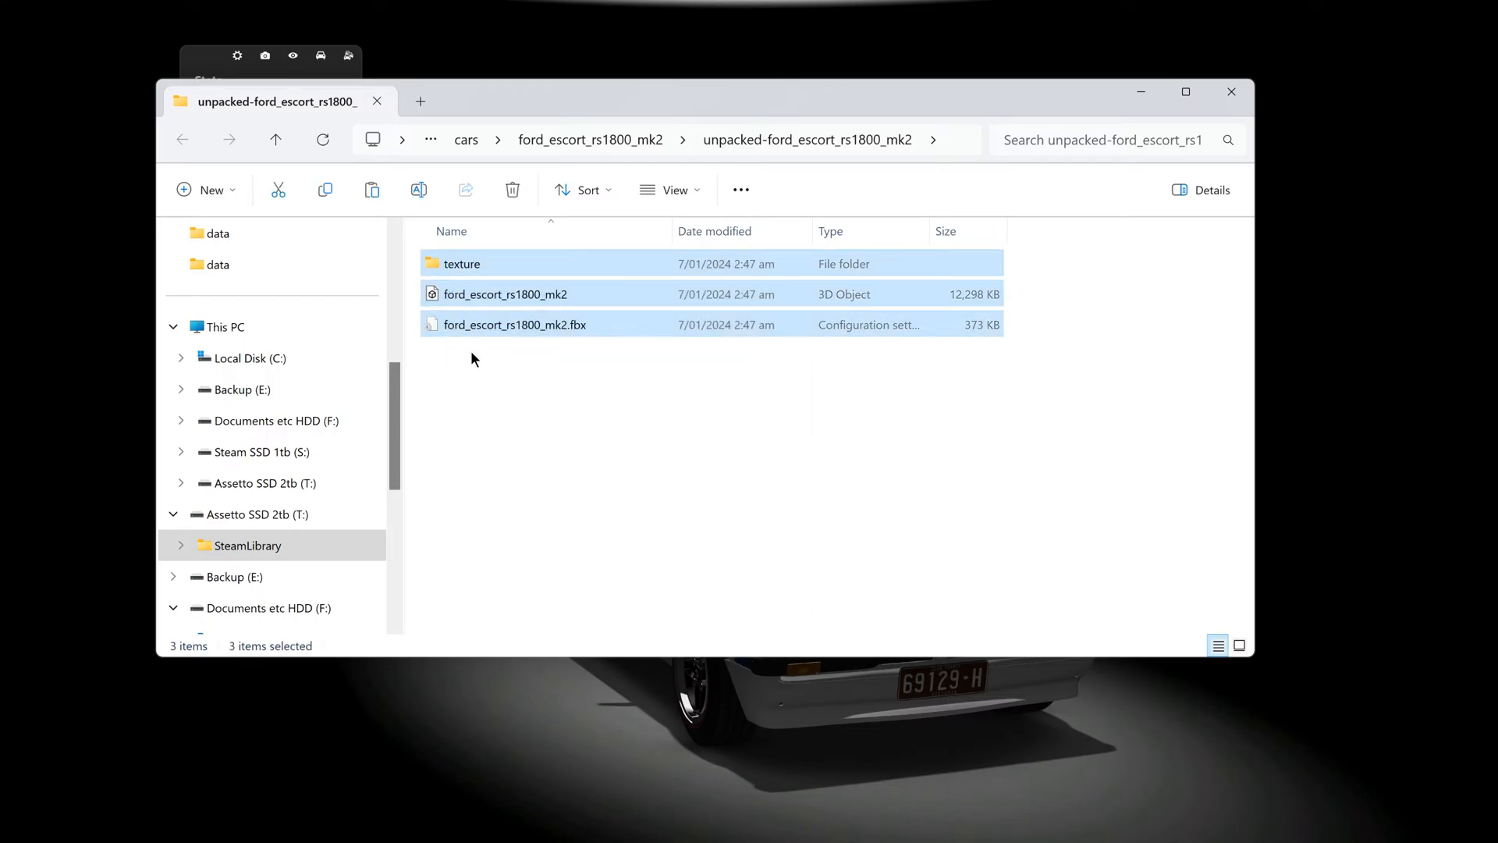
click(1233, 95)
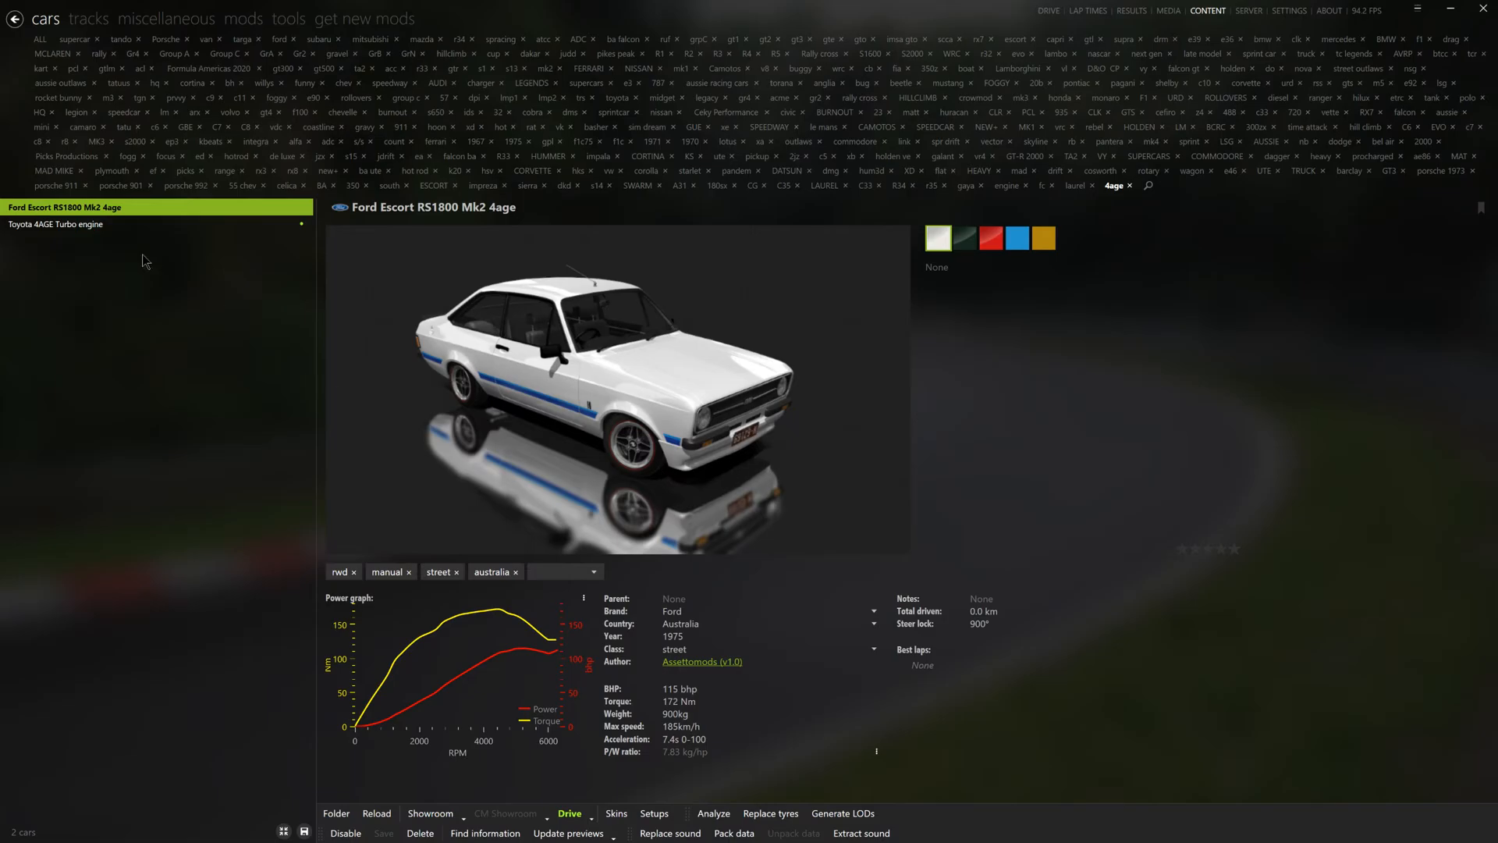
- Paste the copied Escort files into the Toyota engine's unpacked-low_toyota_4a_ge folder
click(102, 225)
click(335, 814)
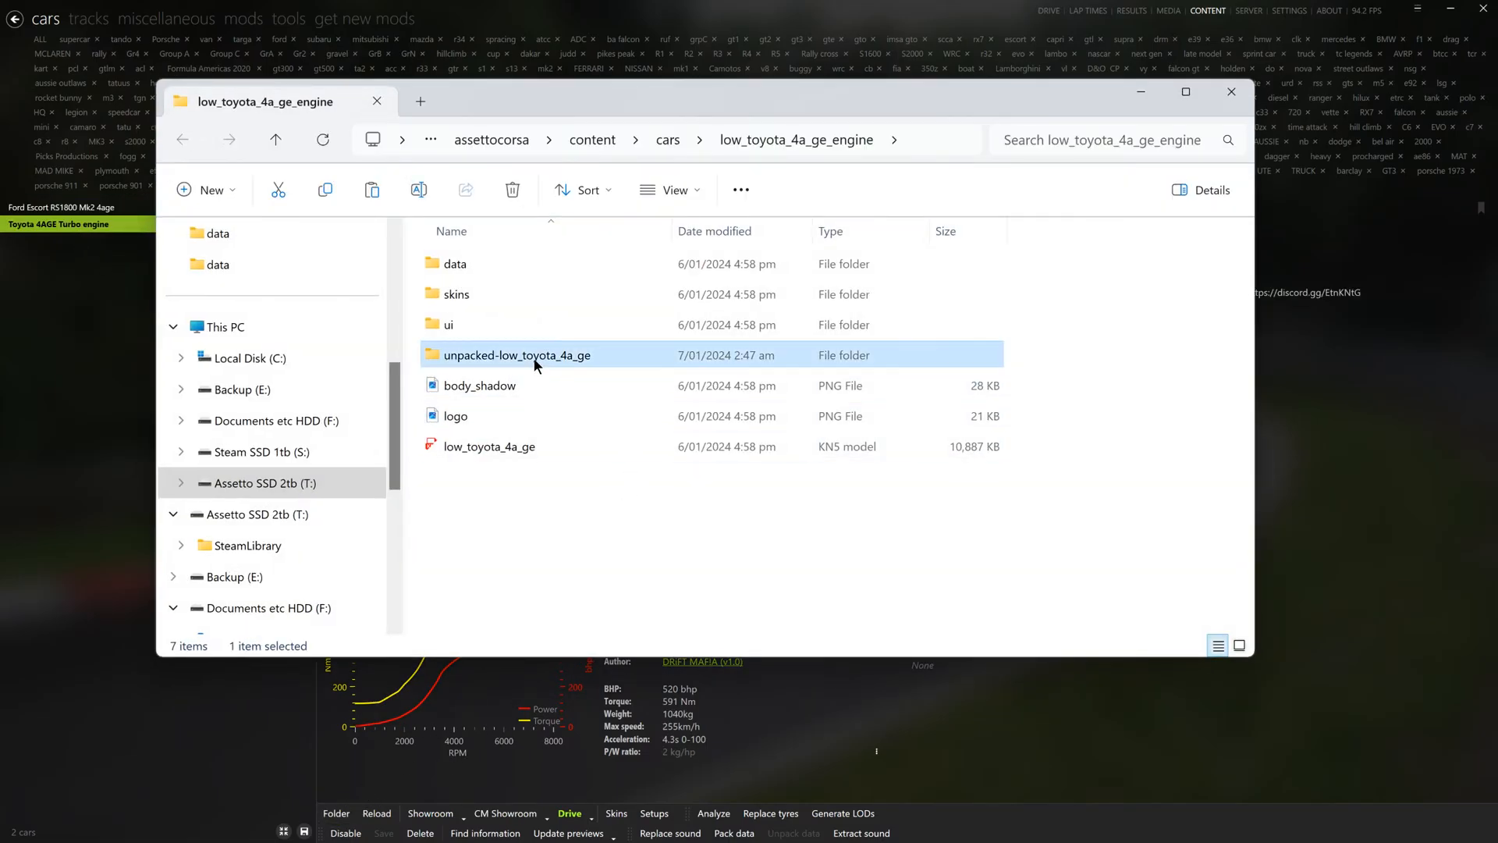
double_click(533, 357)
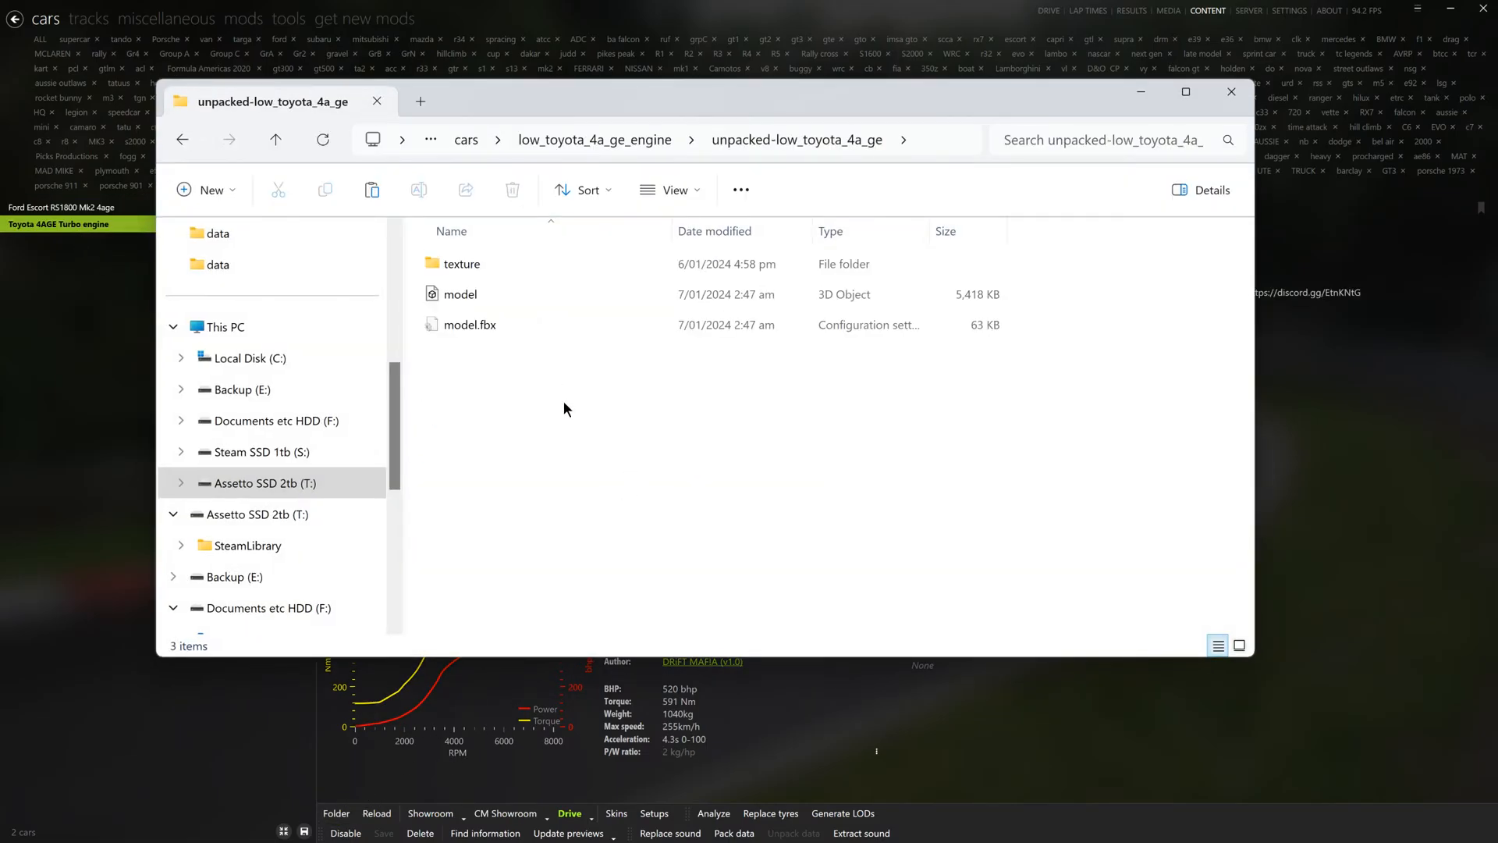
right_click(738, 424)
click(760, 446)
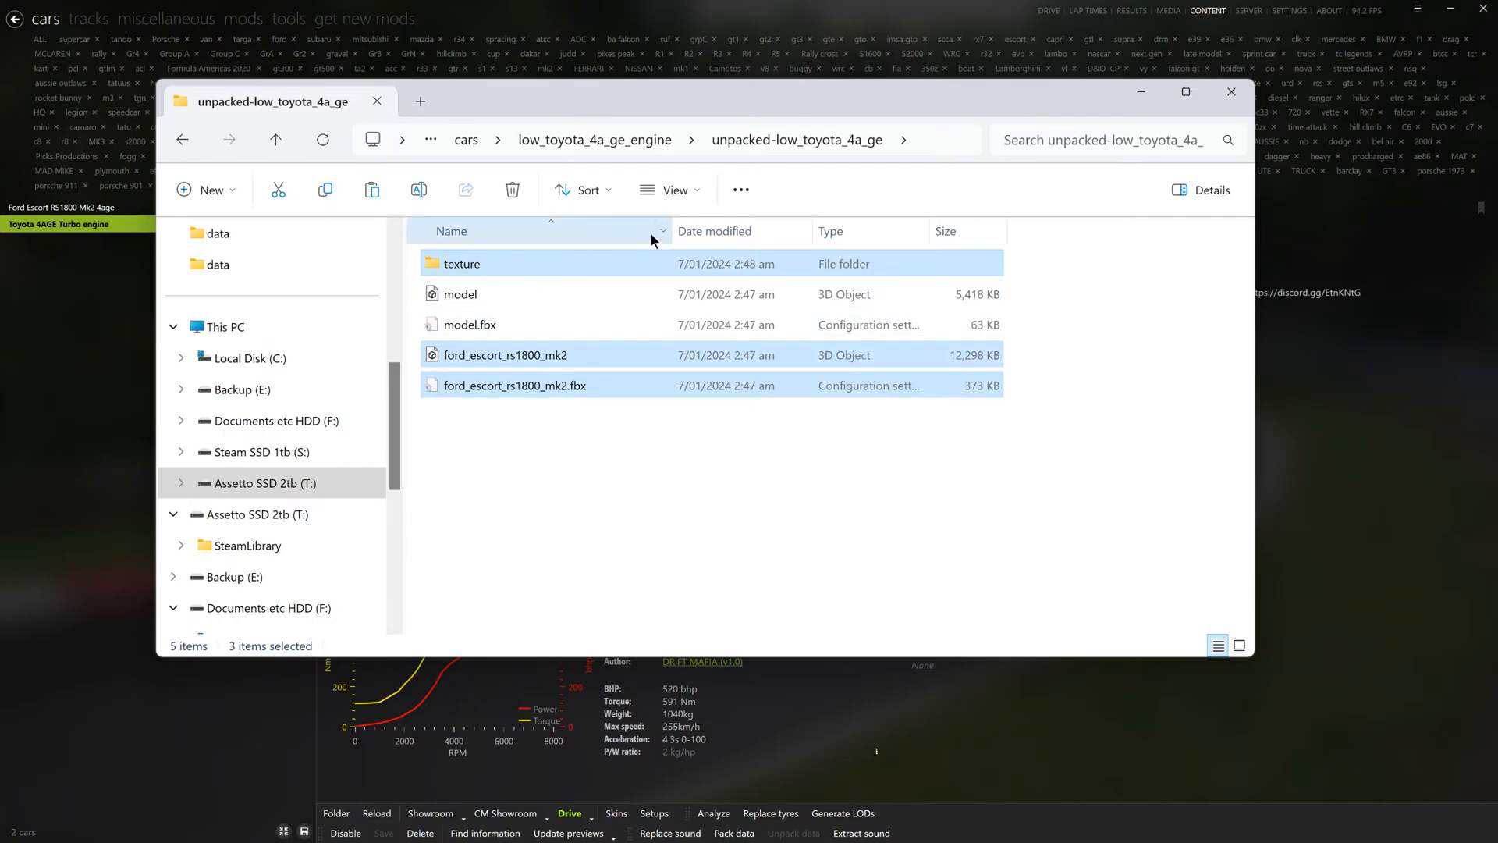
click(565, 500)
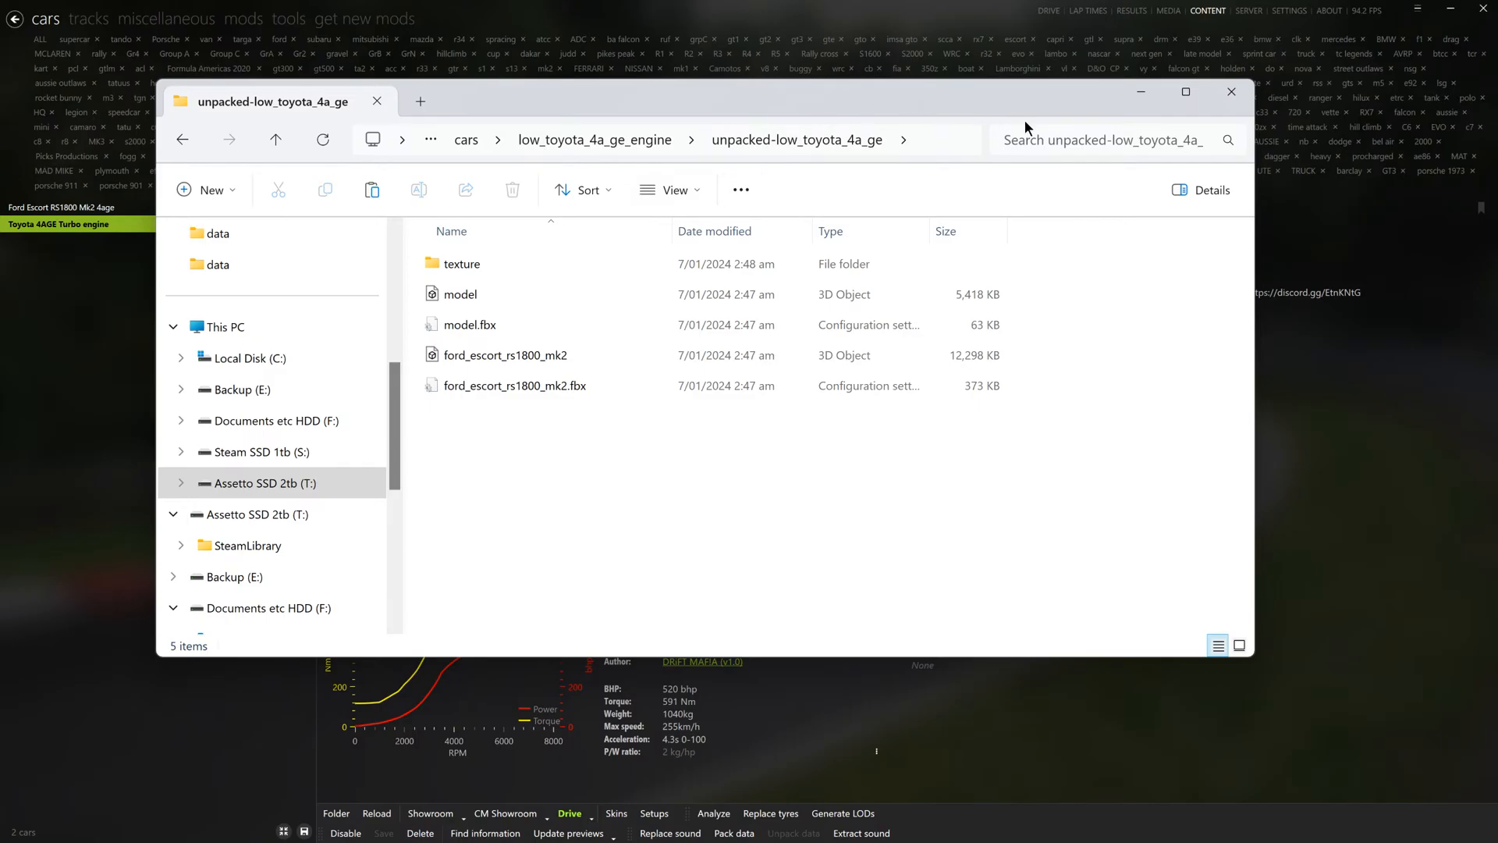
click(1229, 93)
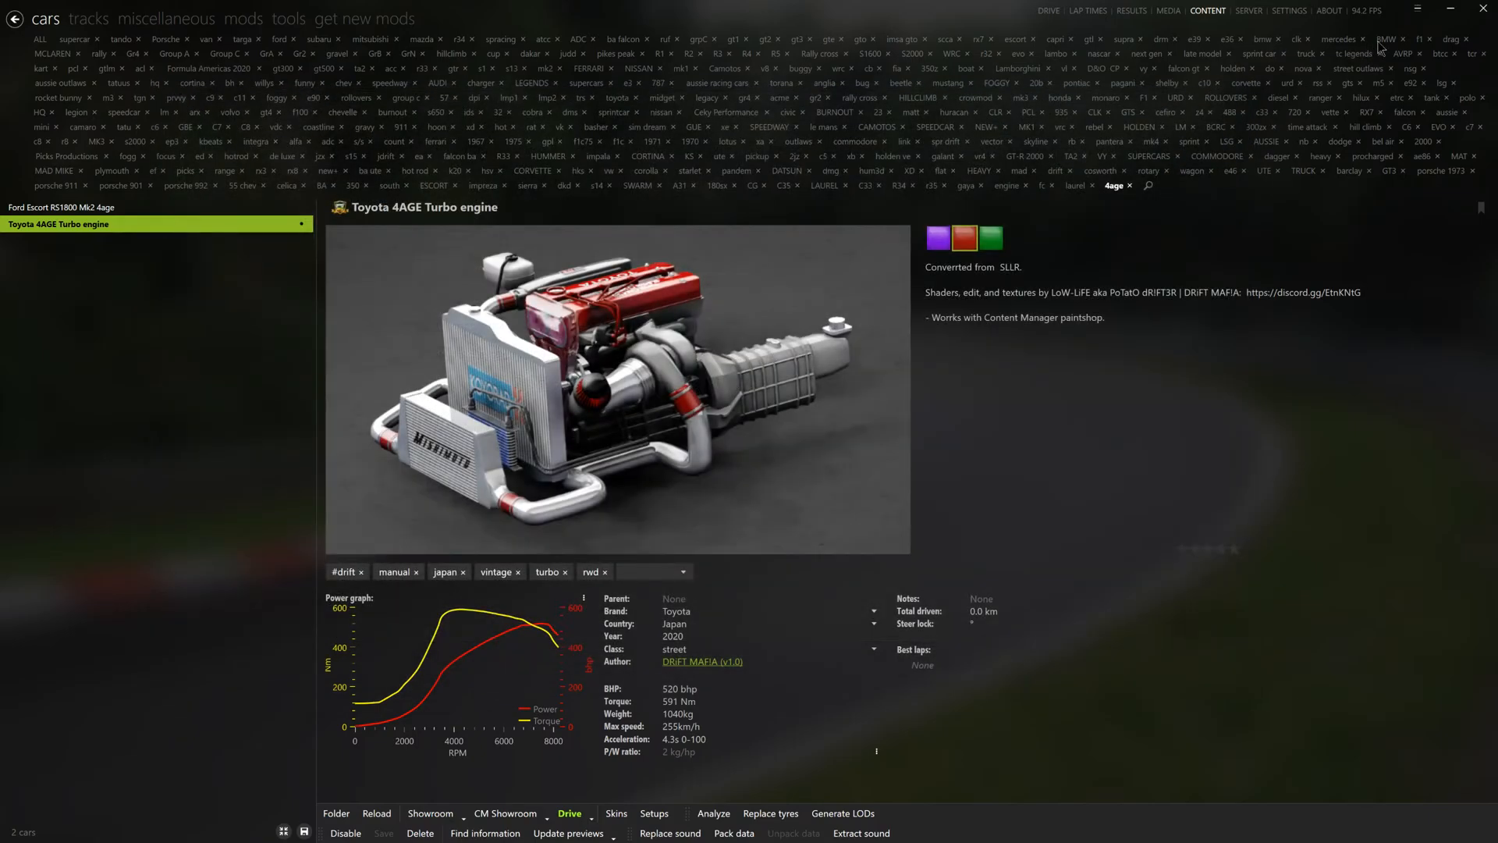
- Switch to Blender and delete the default camera, cube and light from the new scene
click(1450, 9)
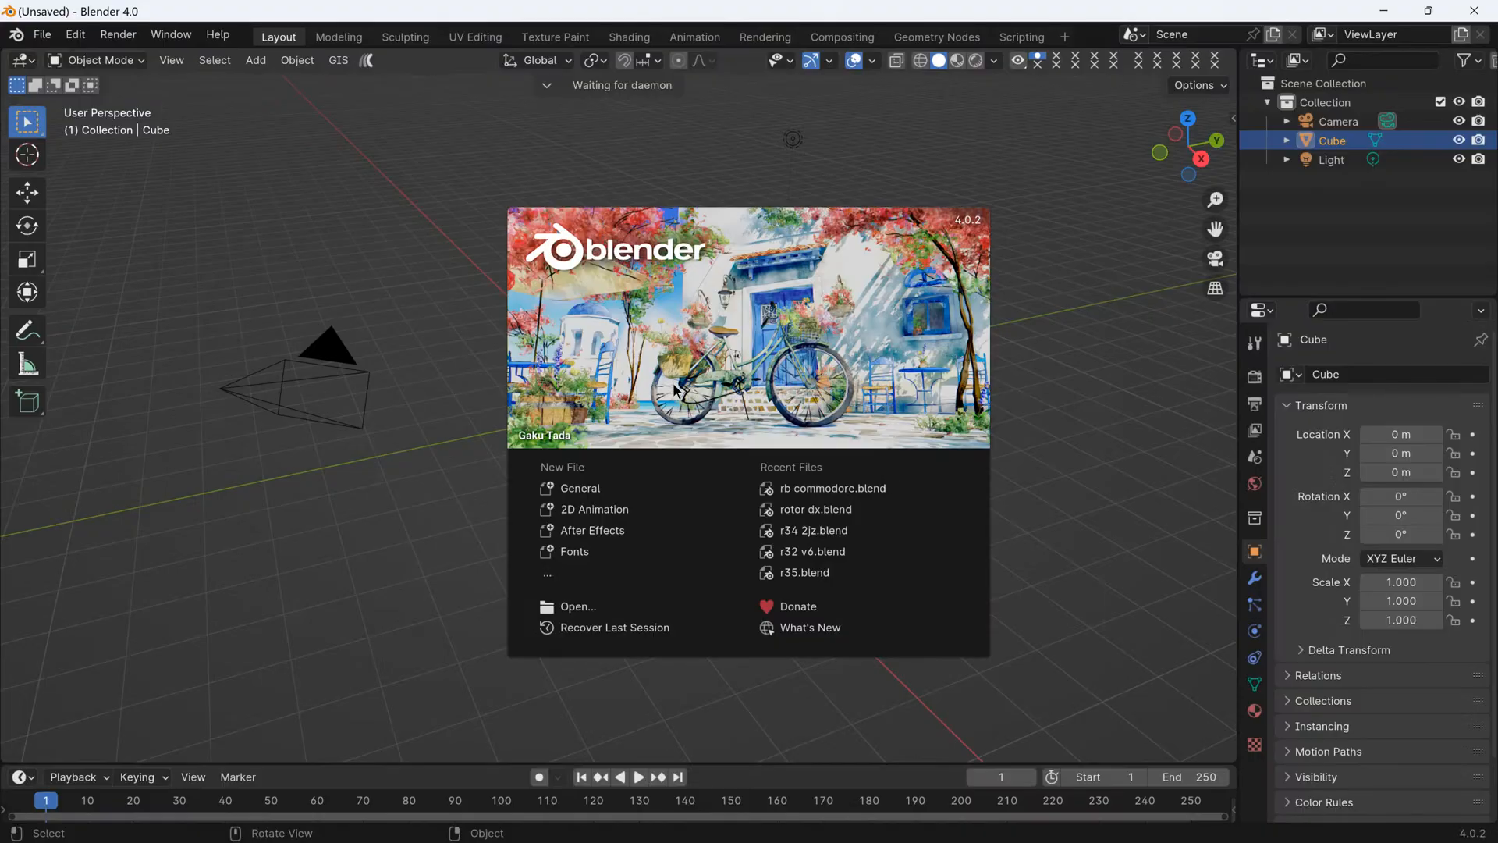
click(494, 593)
drag(2, 529, 850, 308)
key(a)
key(x)
click(856, 321)
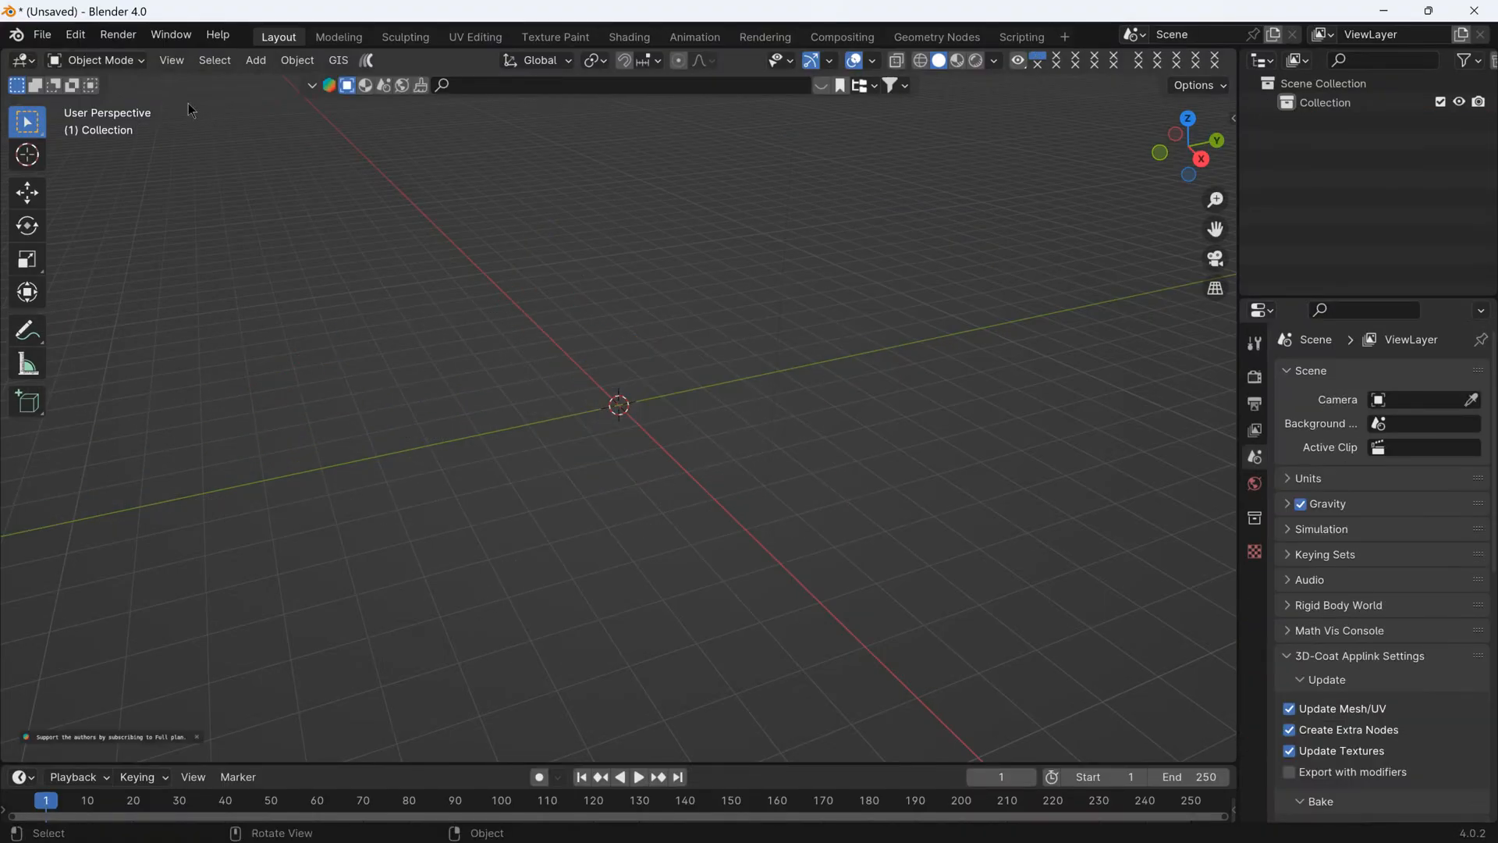
- Start an FBX import and browse to the assettocorsa content cars folder
click(43, 35)
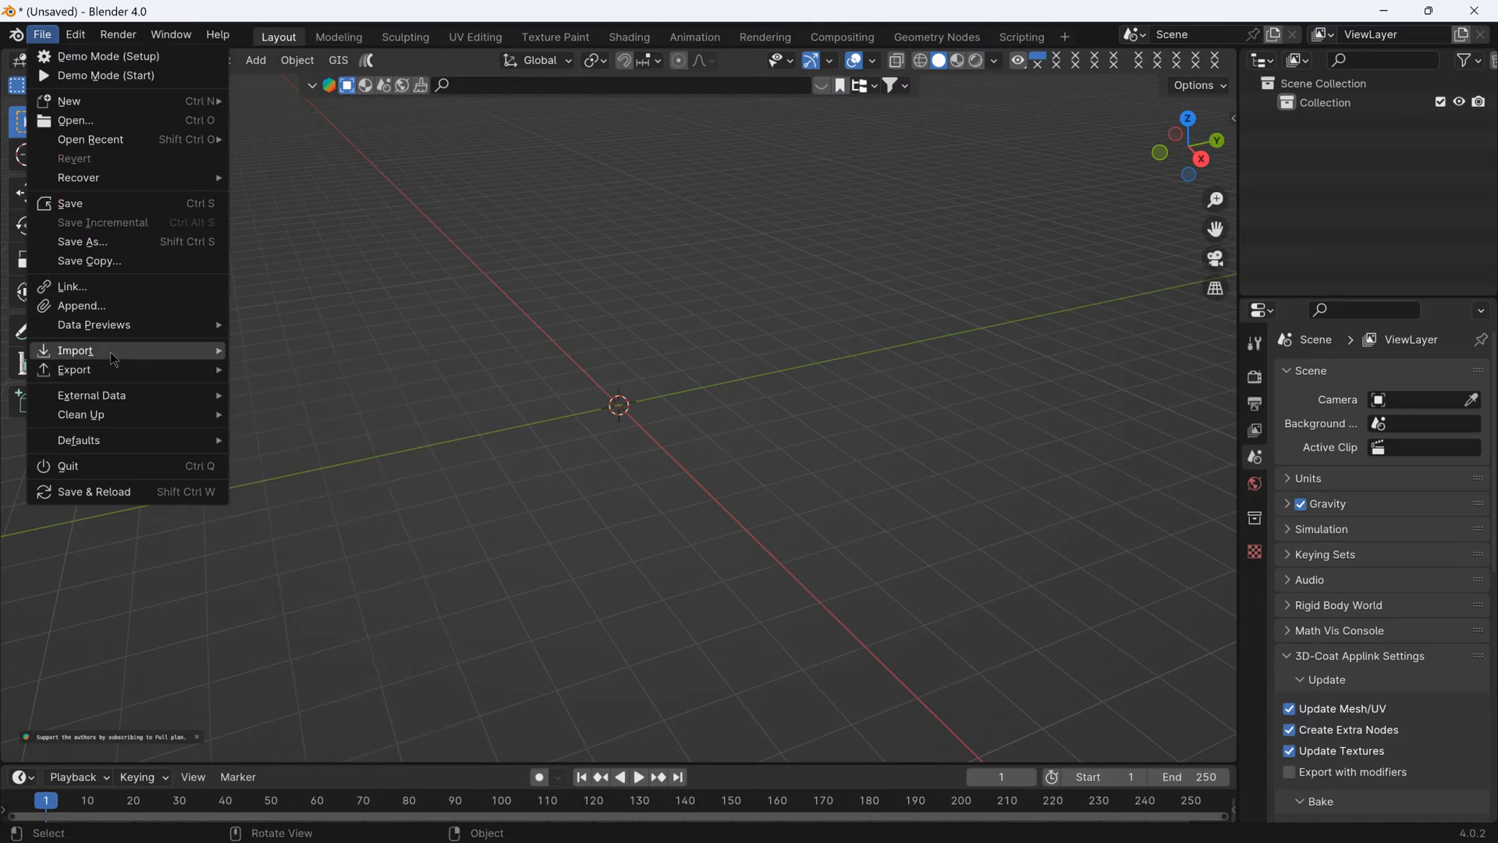
mouse_move(115, 360)
click(322, 540)
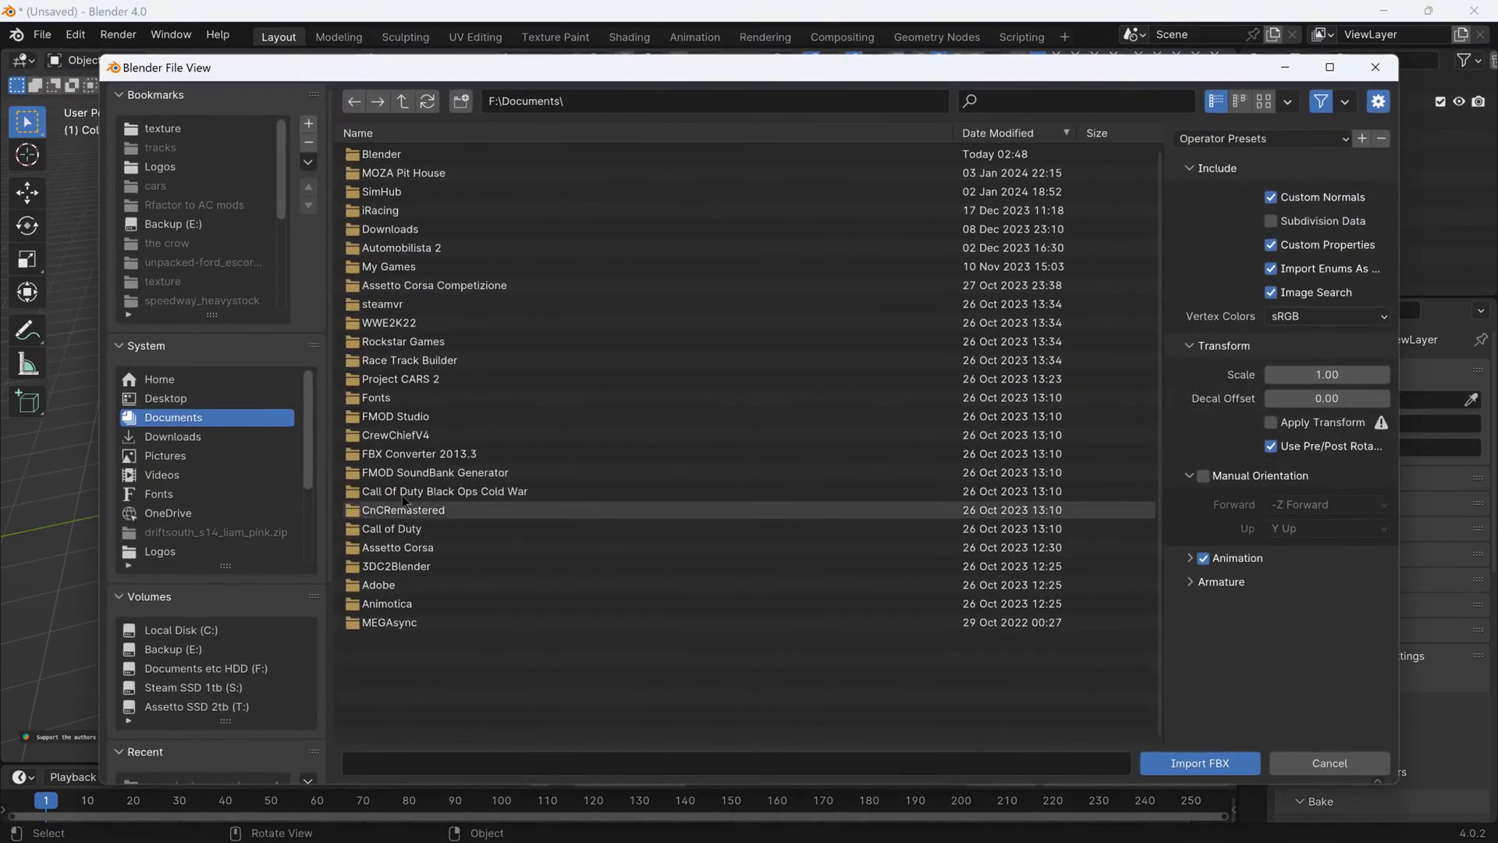
scroll(341, 440, down, 5)
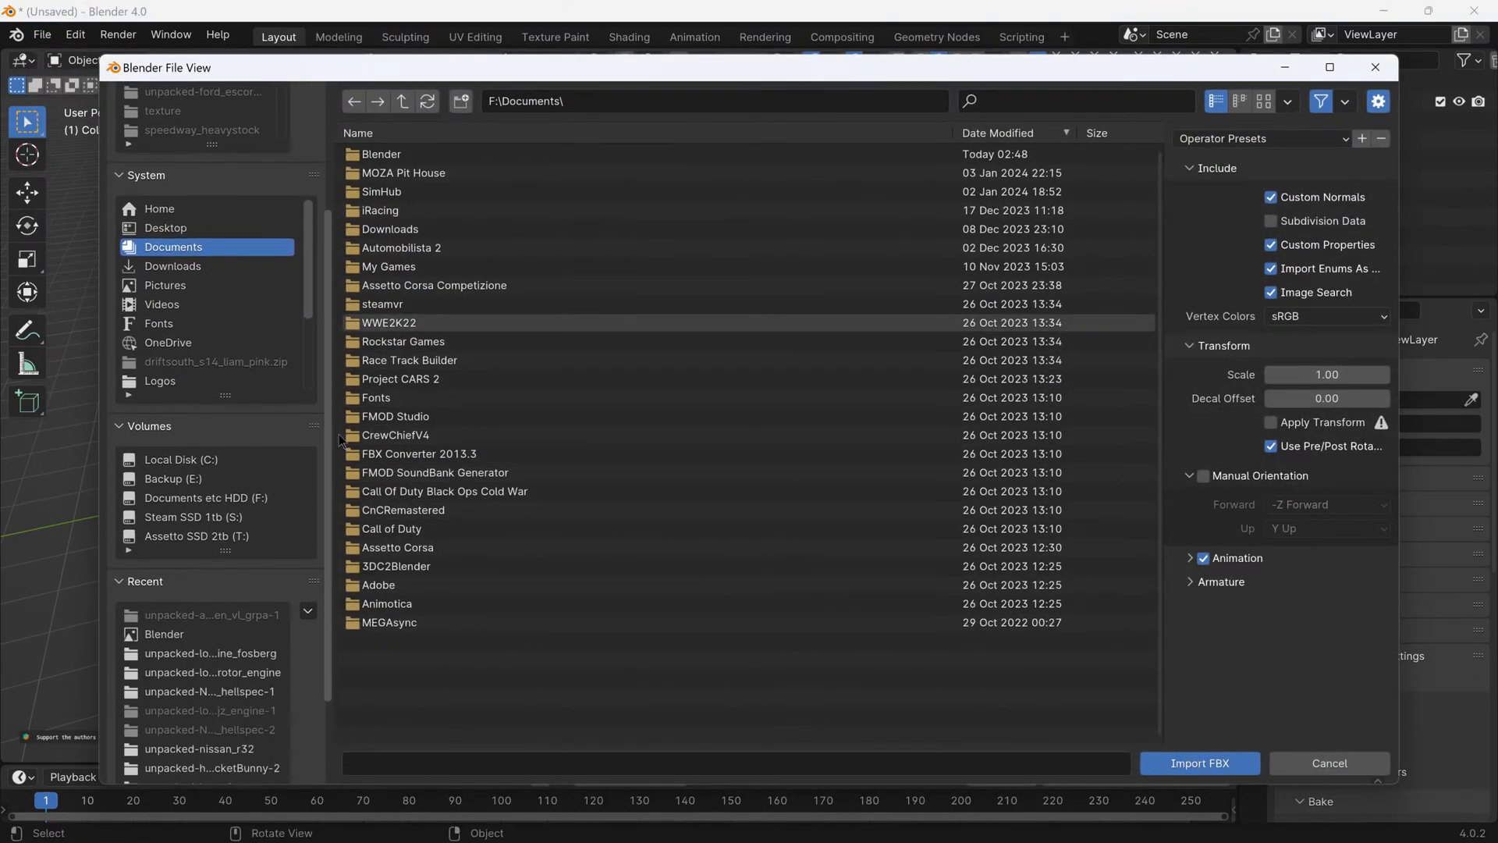
scroll(341, 439, down, 3)
click(211, 546)
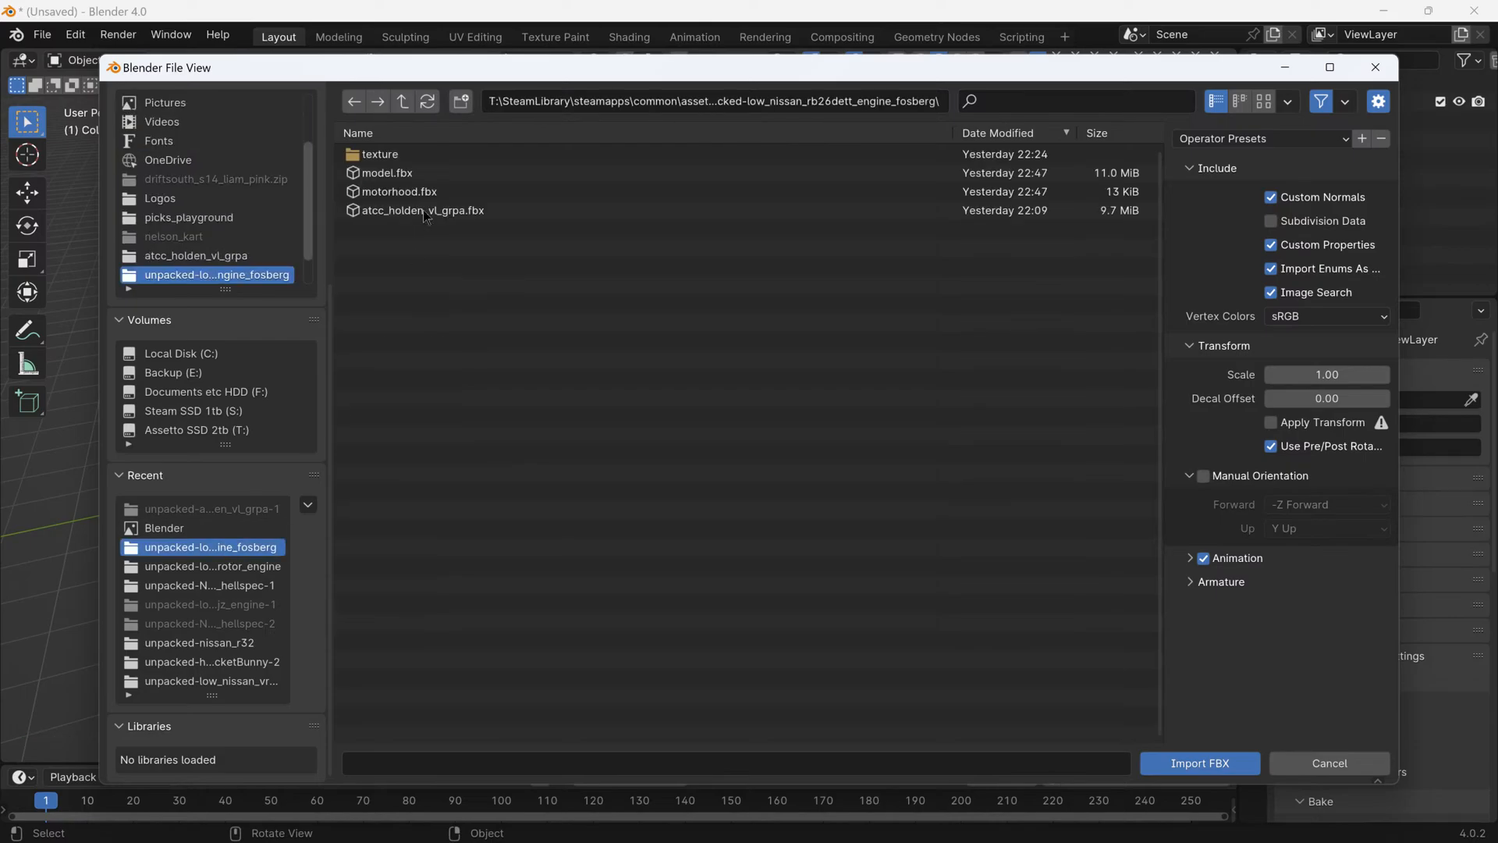
click(404, 104)
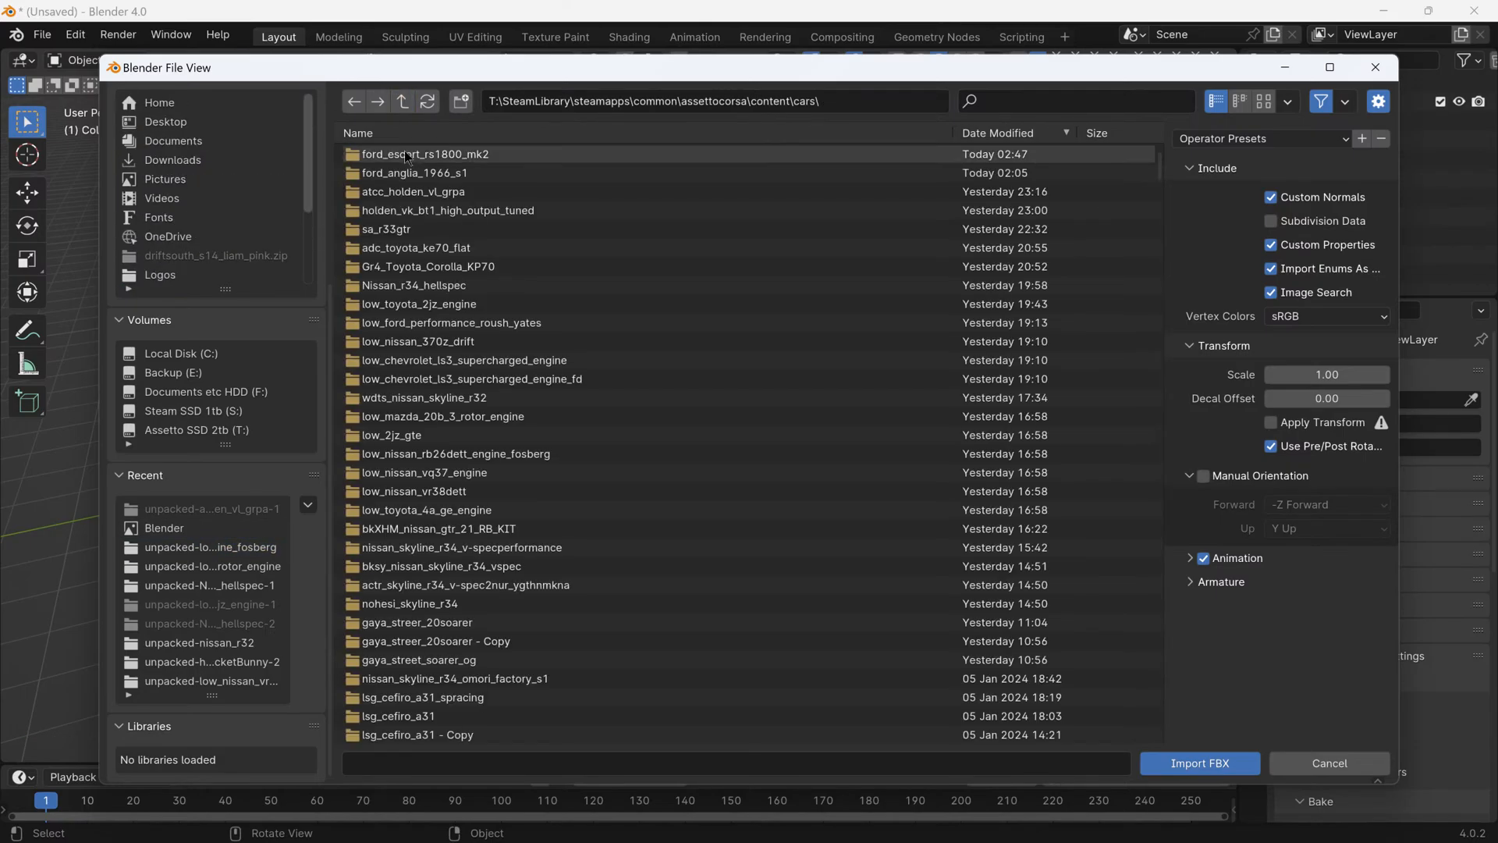
double_click(404, 156)
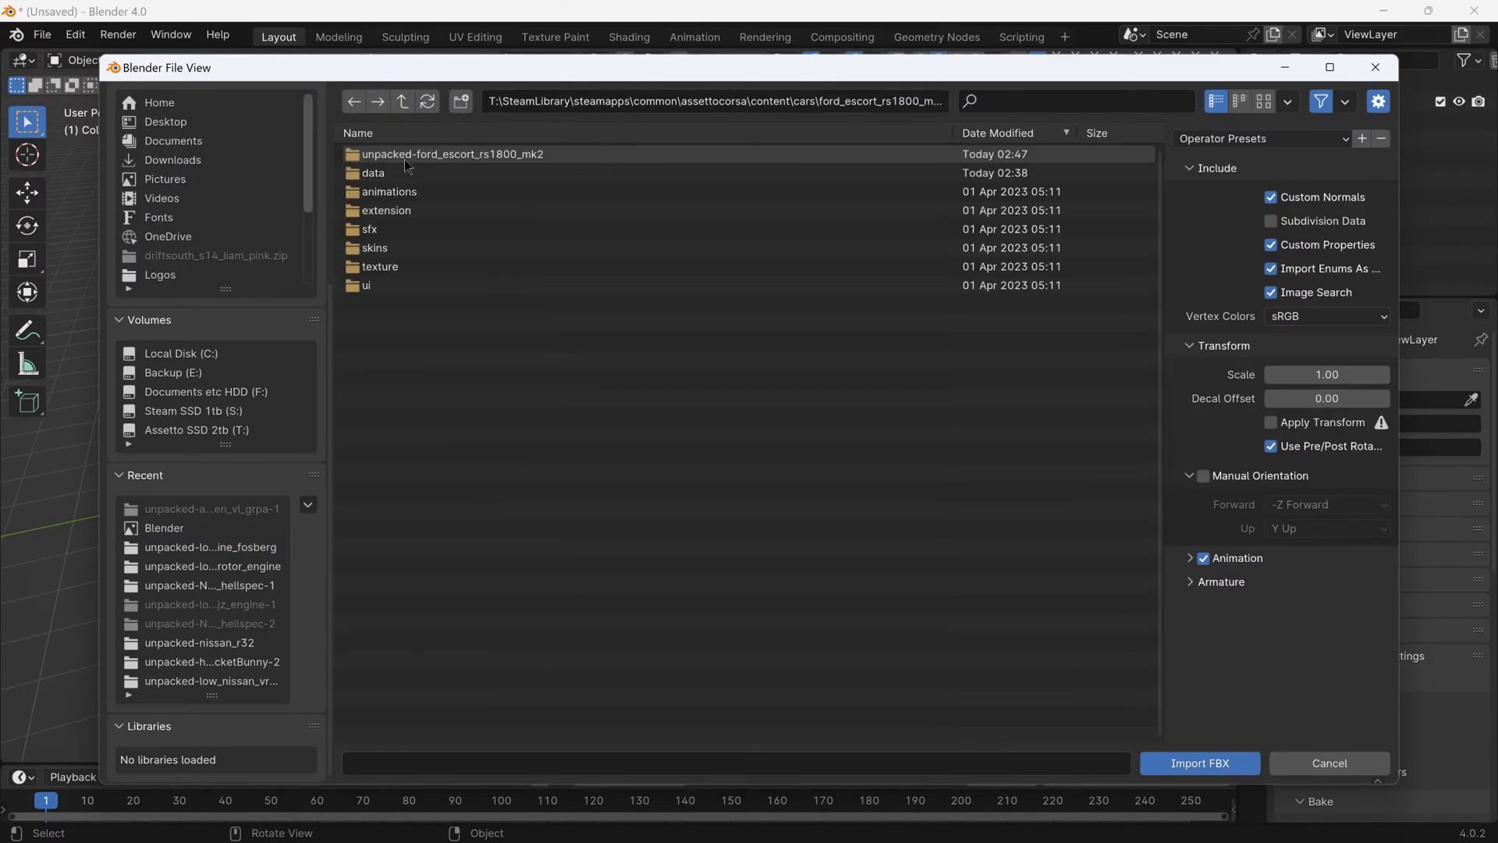
click(403, 104)
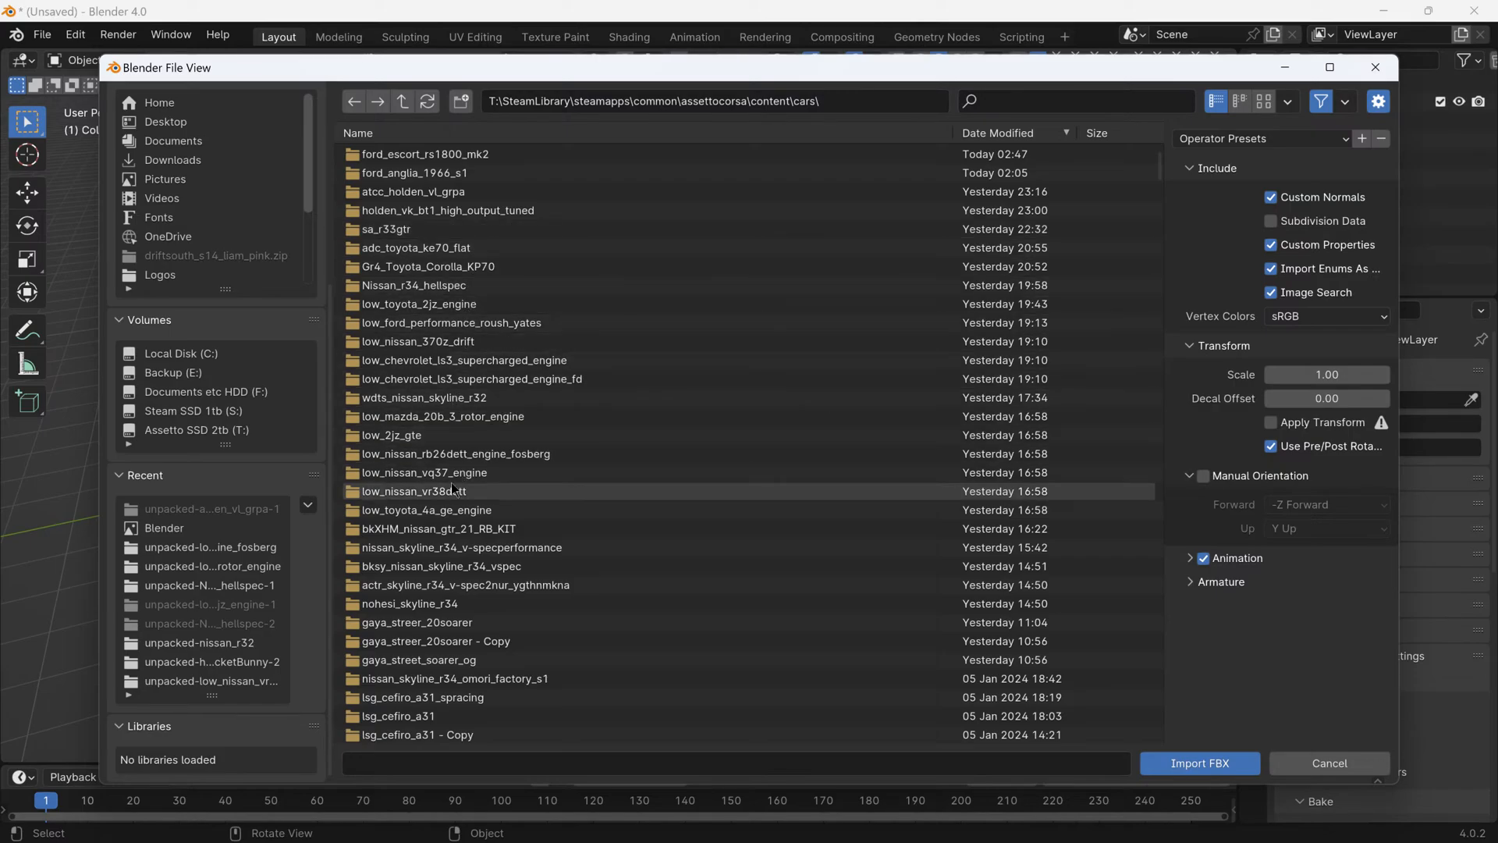
- Import ford_escort_rs1800_mk2.fbx from the unpacked-low_toyota_4a_ge folder with animation import disabled, and deselect the imported car
double_click(445, 512)
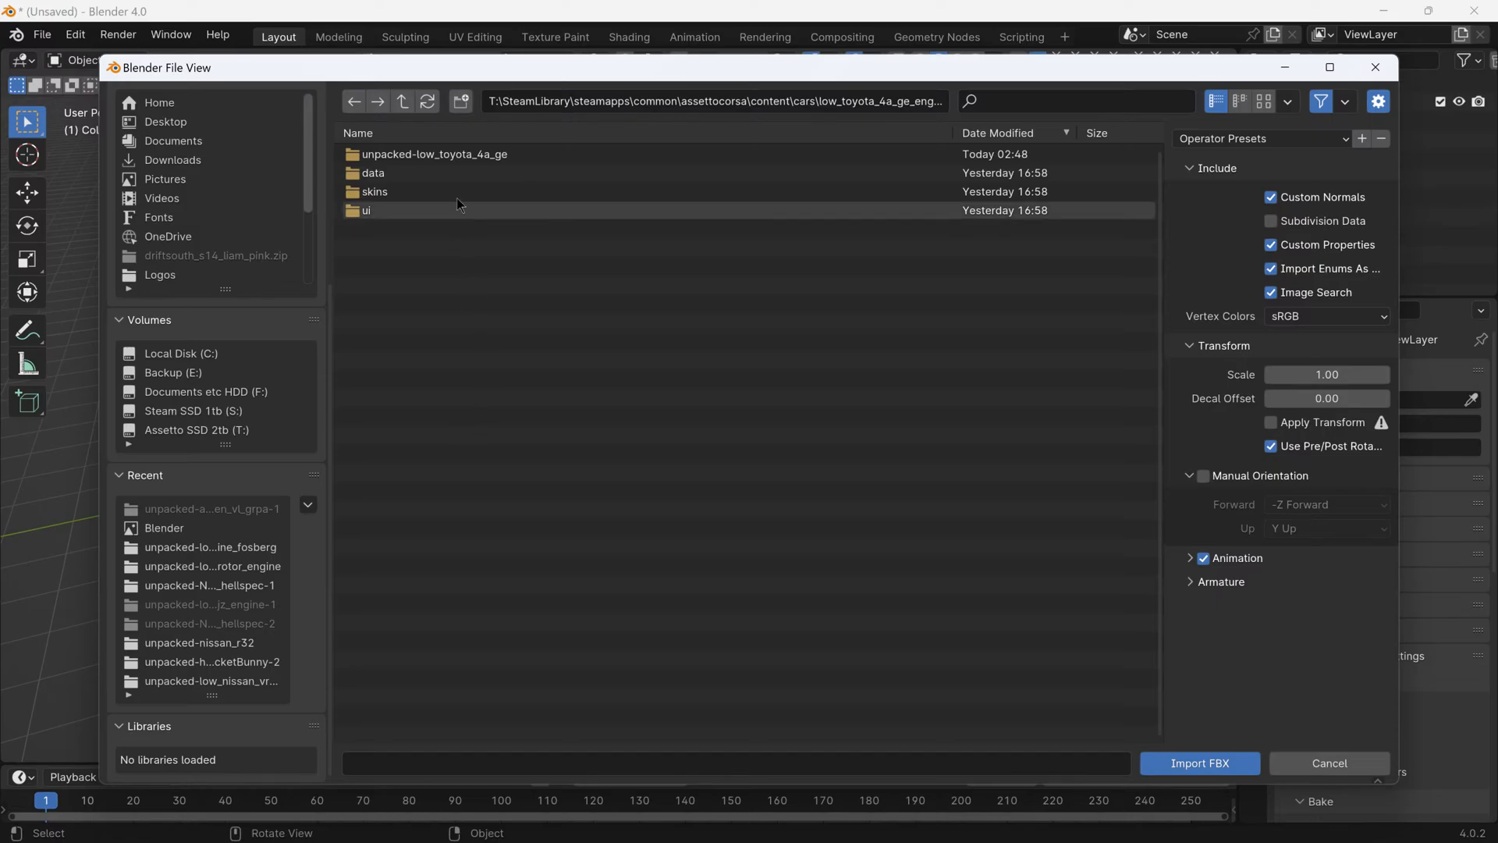
click(468, 155)
double_click(468, 156)
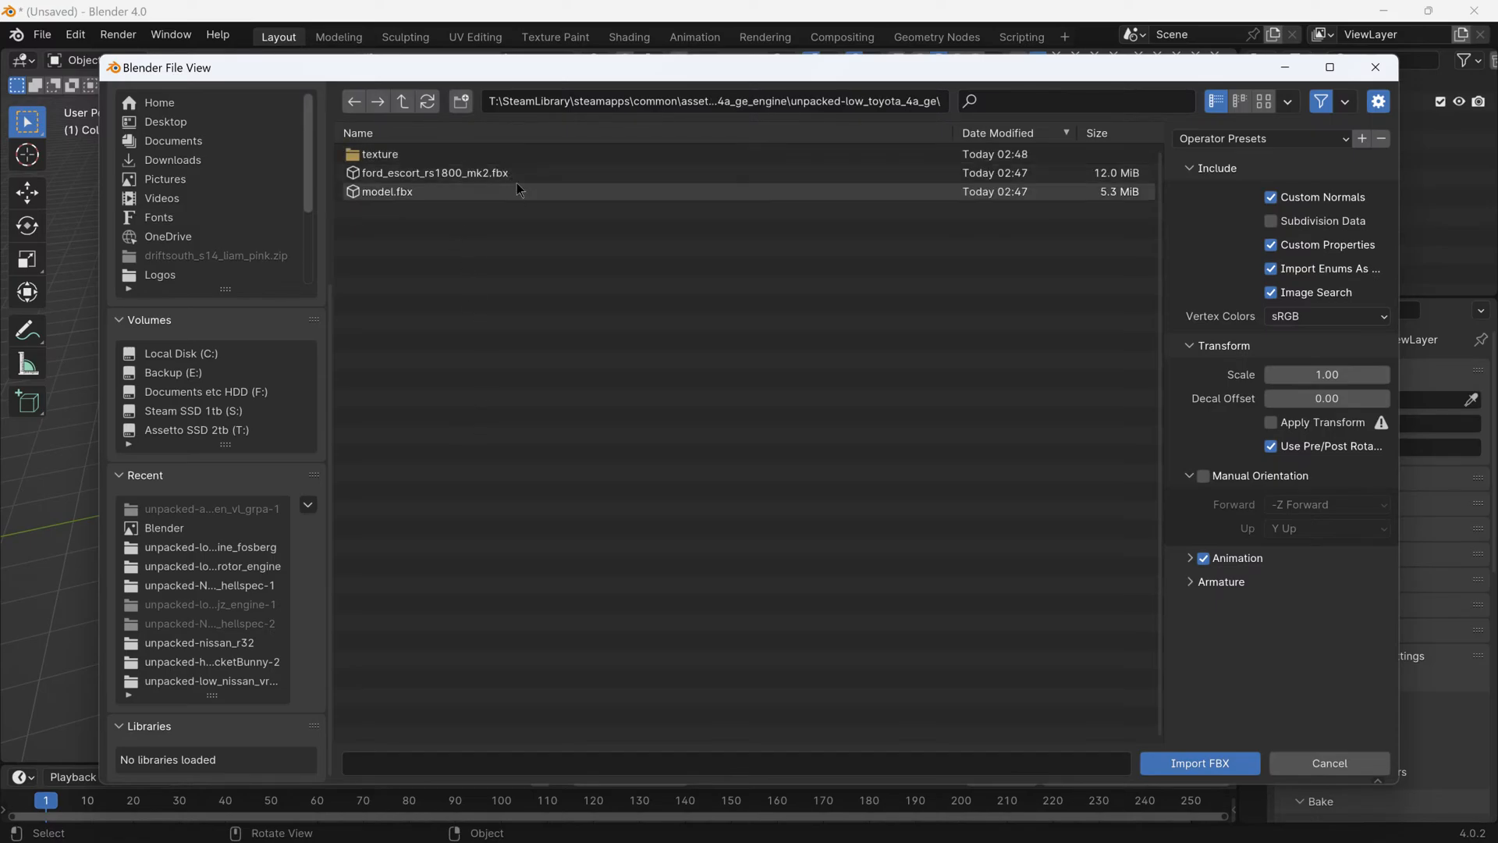
click(496, 173)
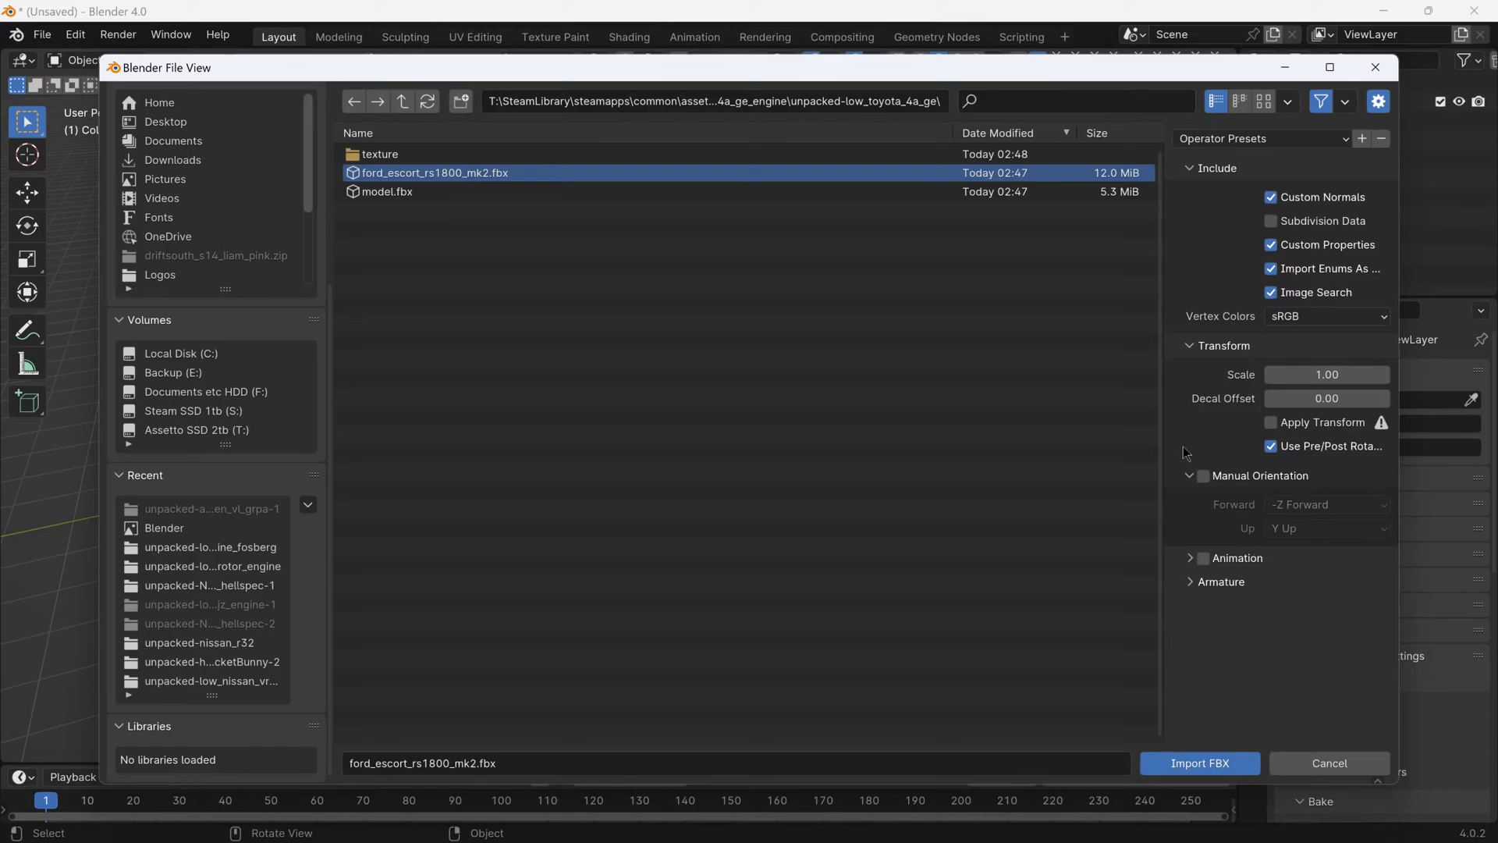
click(1163, 765)
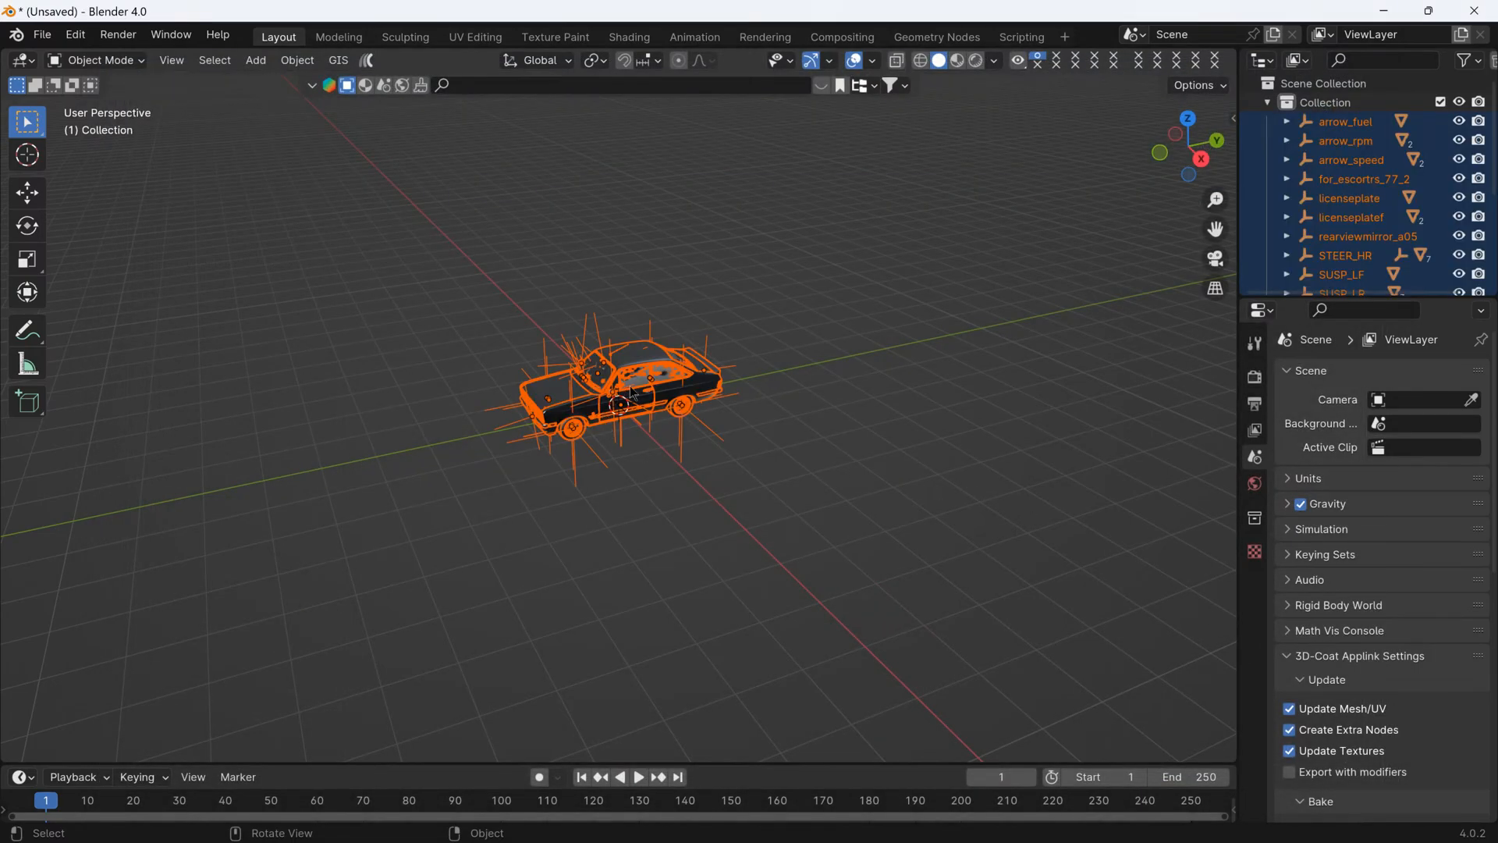
click(668, 191)
scroll(799, 330, up, 4)
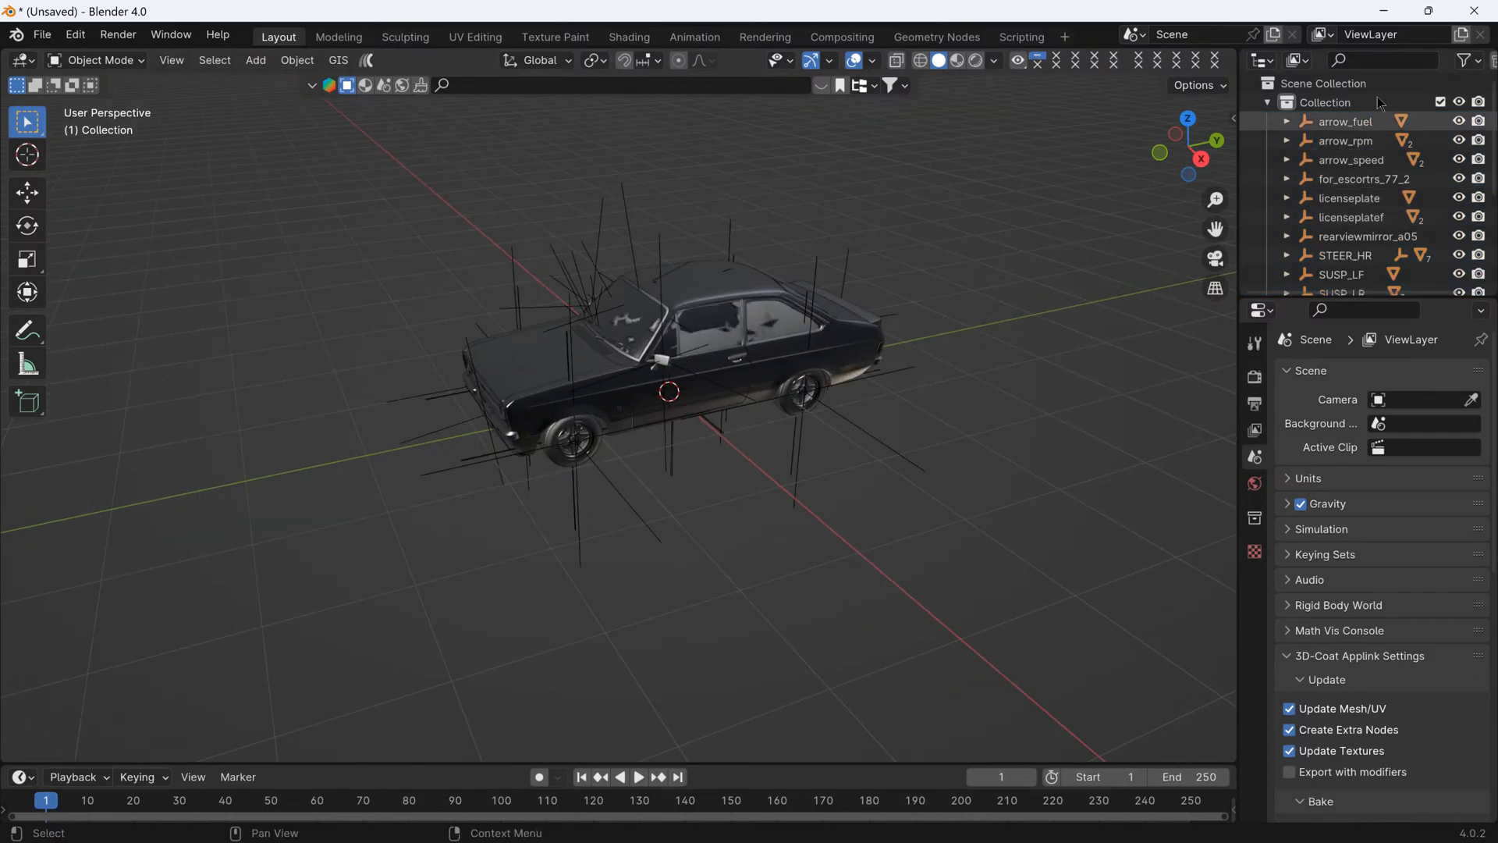
- Collapse the Escort's collection, exclude it from the view layer and add a new collection to the scene
click(1267, 102)
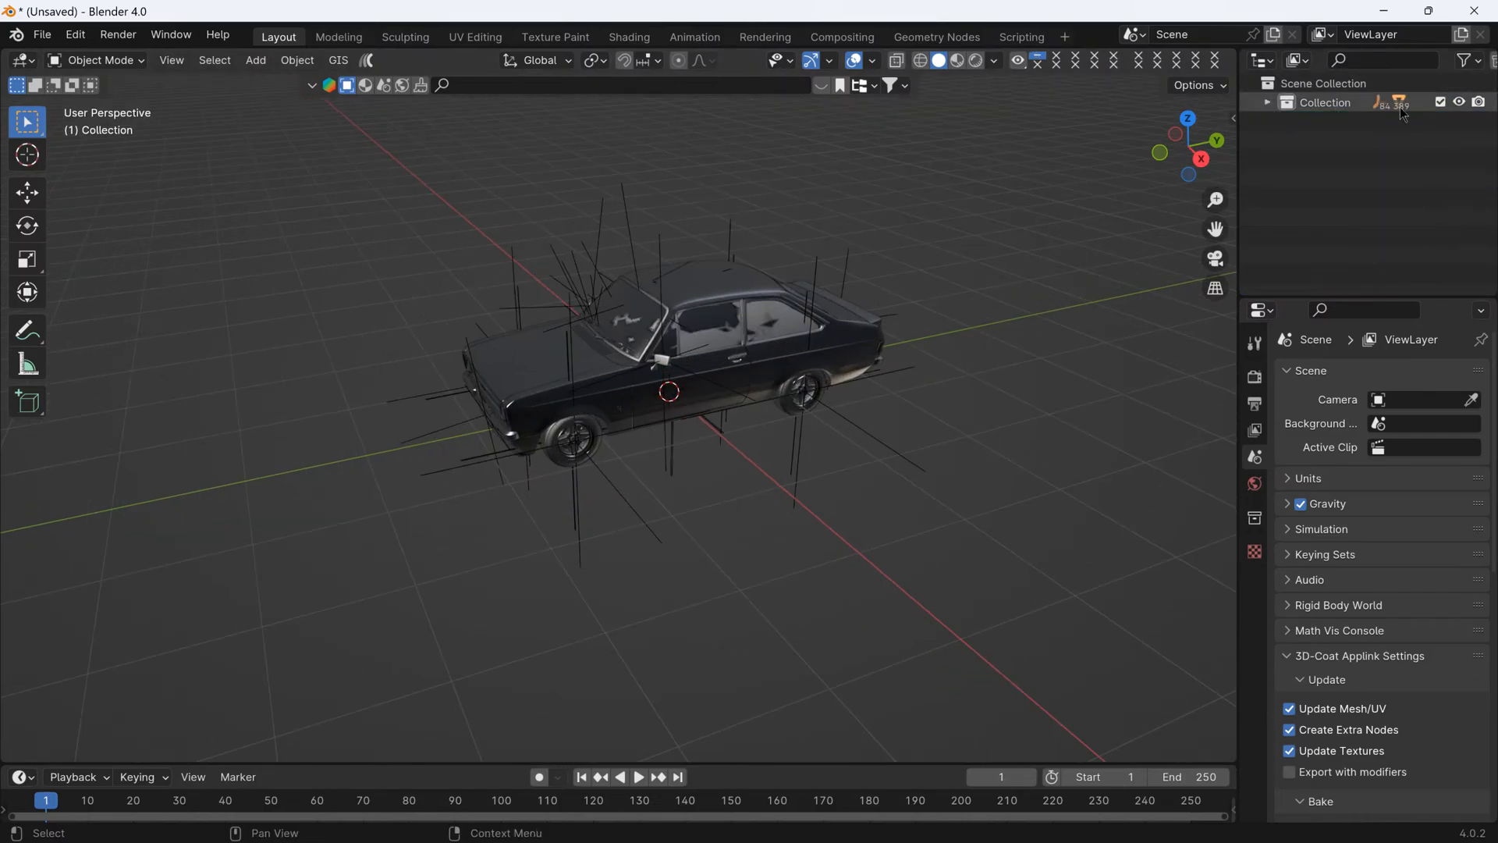
click(1440, 105)
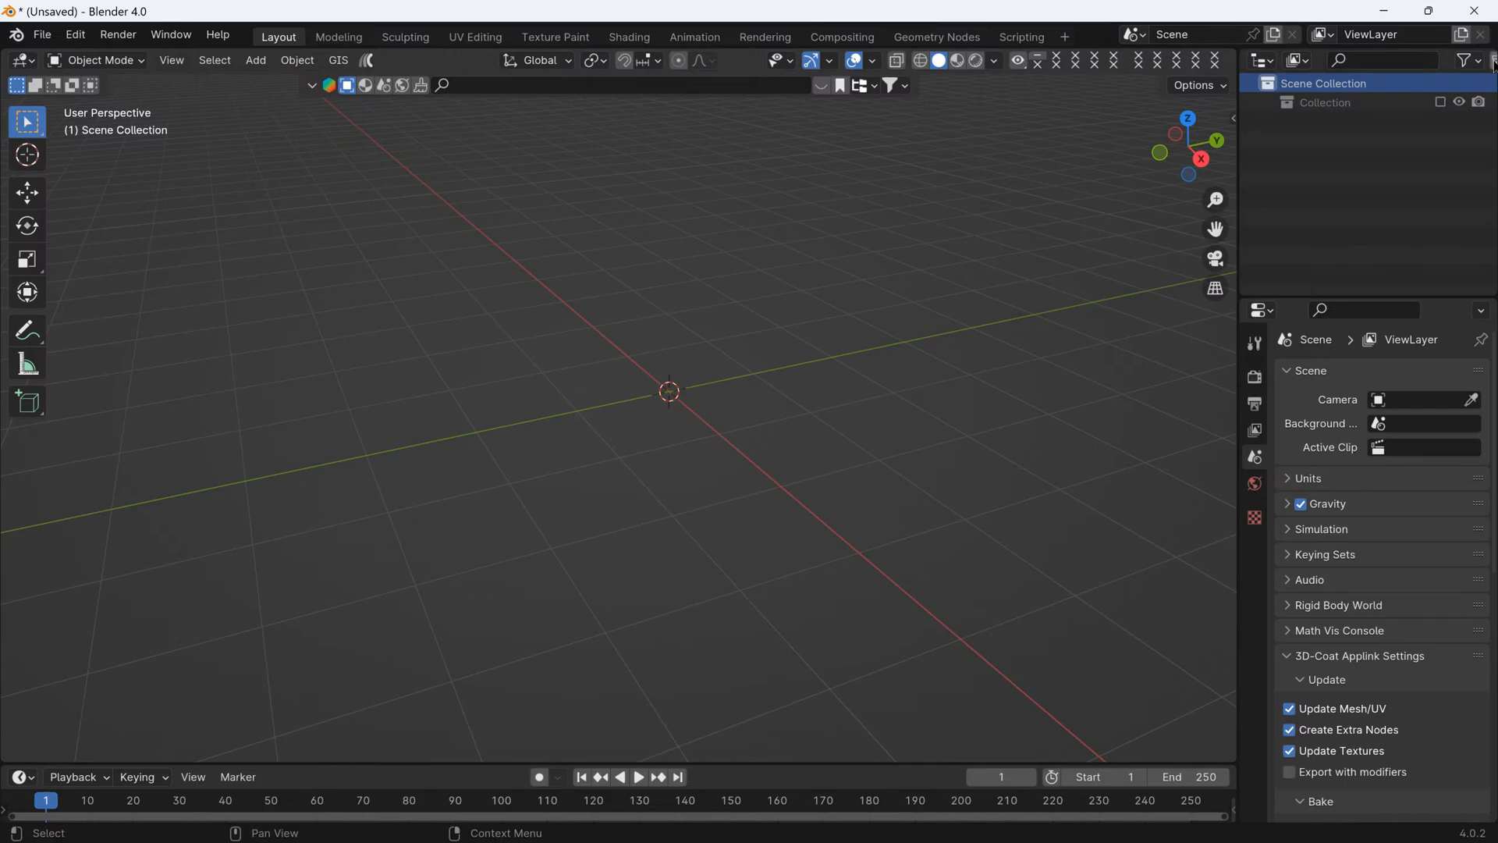
click(1494, 62)
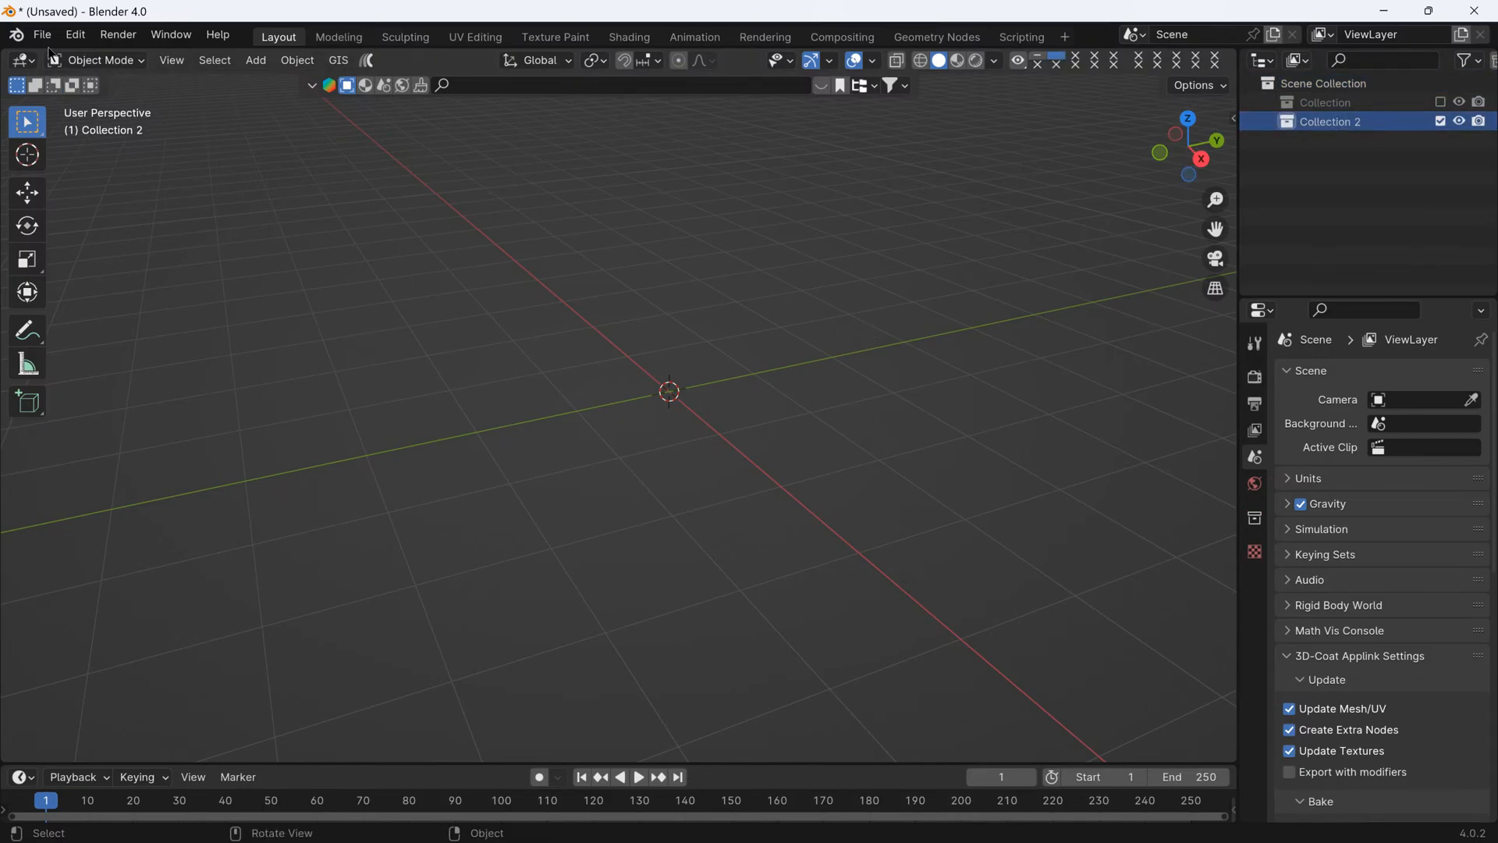
- Import the engine's model.fbx from the unpacked-low_toyota_4a_ge folder into Collection 2
click(43, 36)
mouse_move(97, 349)
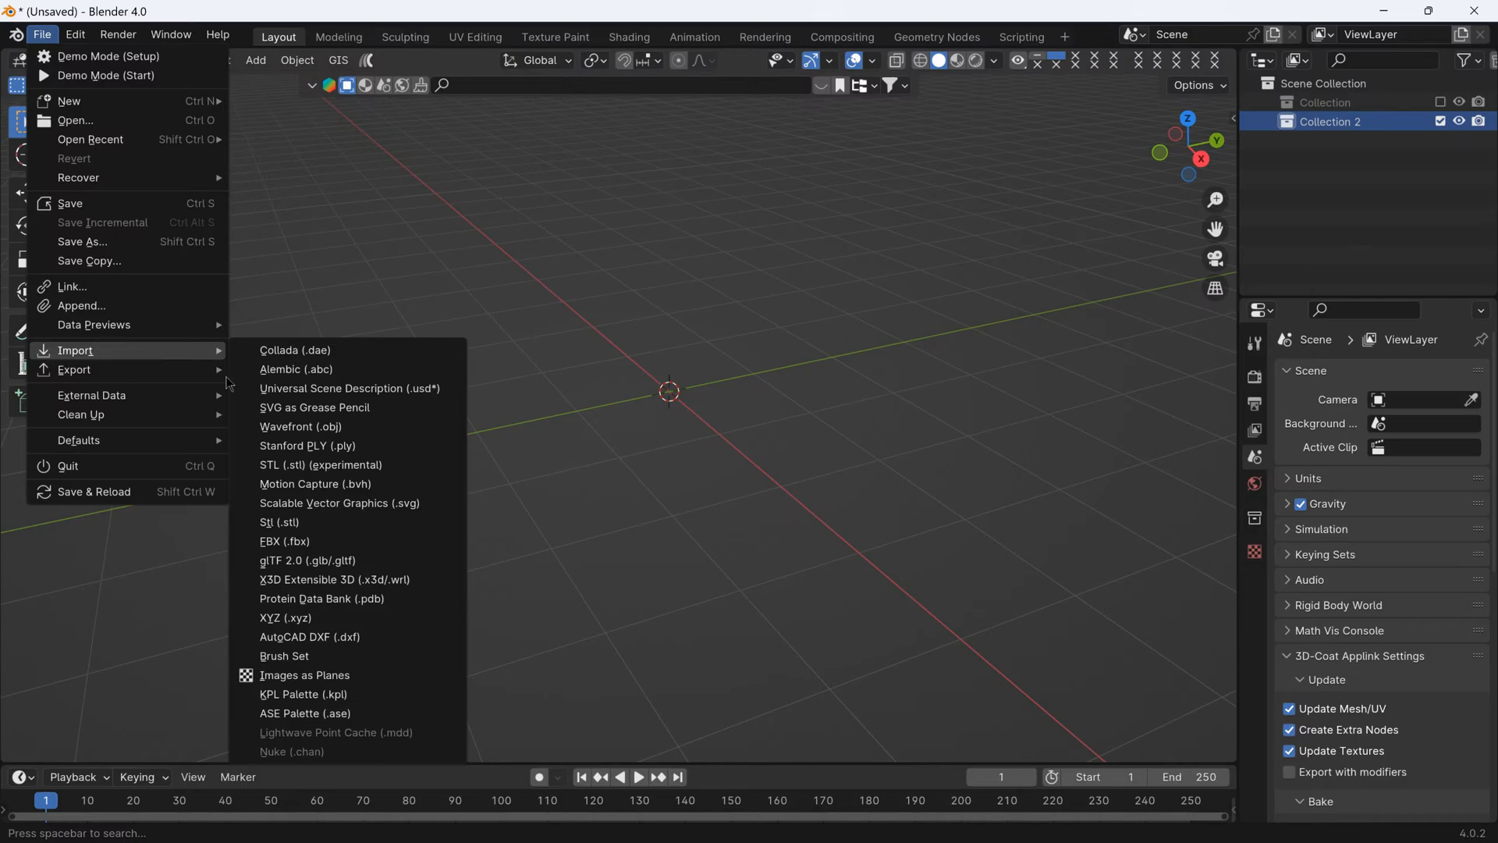
click(285, 541)
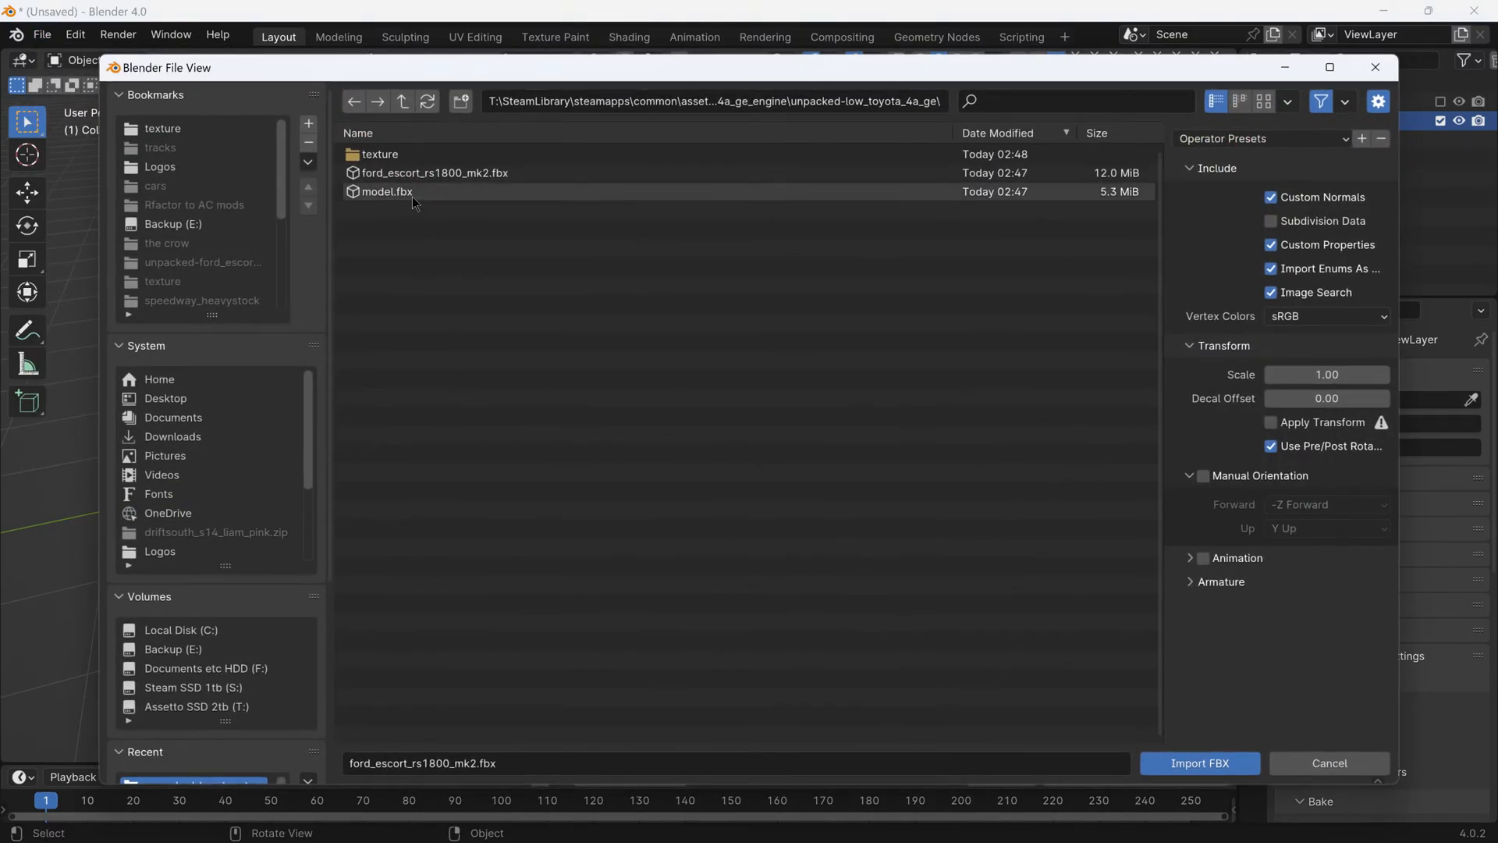
click(415, 195)
click(1199, 761)
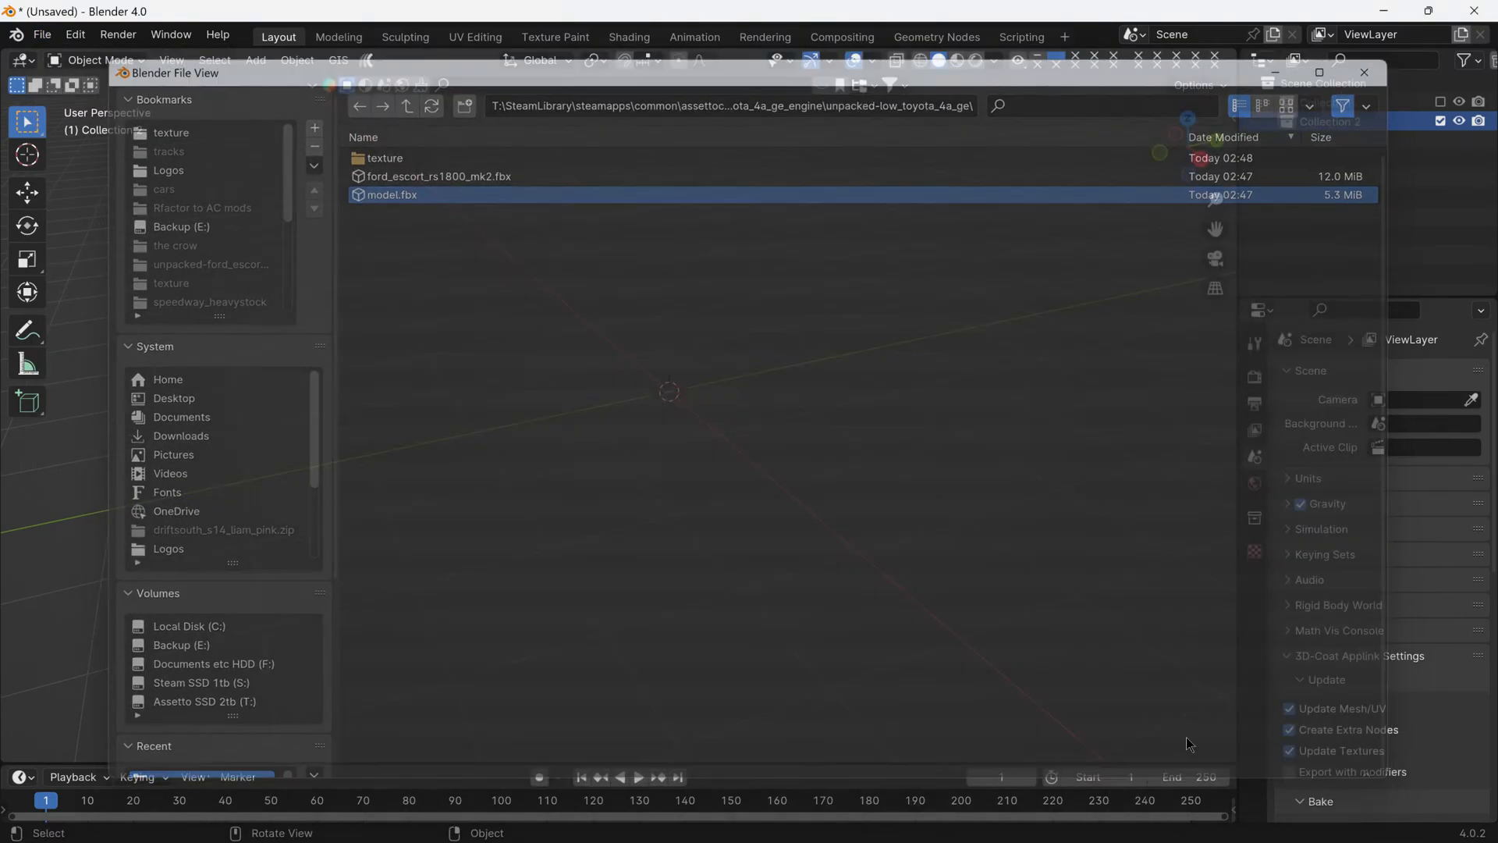
scroll(648, 374, up, 5)
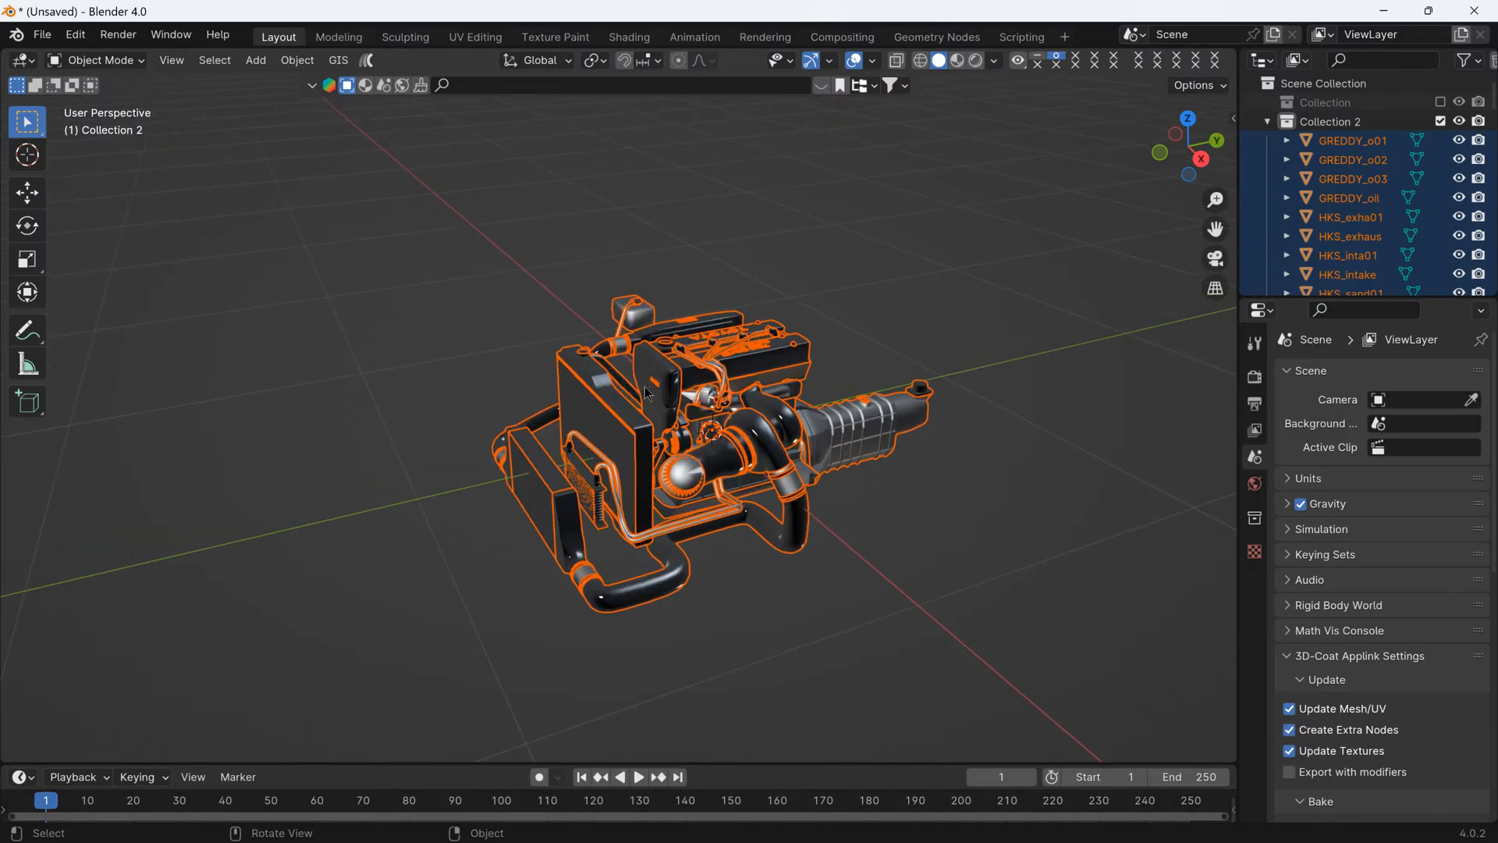
middle_drag(652, 364, 808, 306)
- Show the engine in material preview shading and turn the timeline area into an enlarged Shader Editor
click(957, 60)
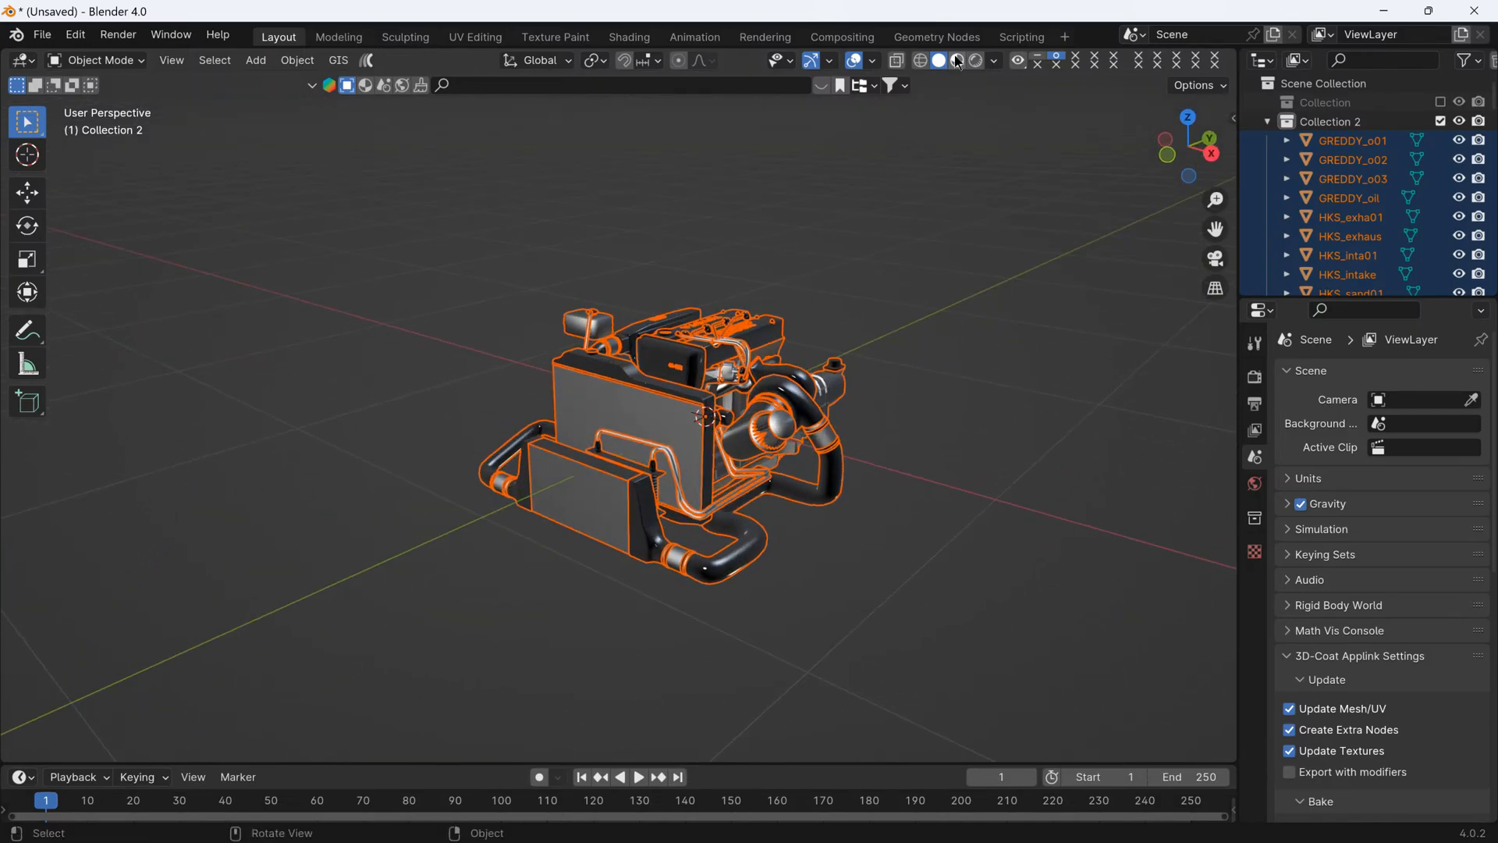
click(783, 255)
middle_drag(671, 355, 845, 684)
drag(792, 764, 800, 659)
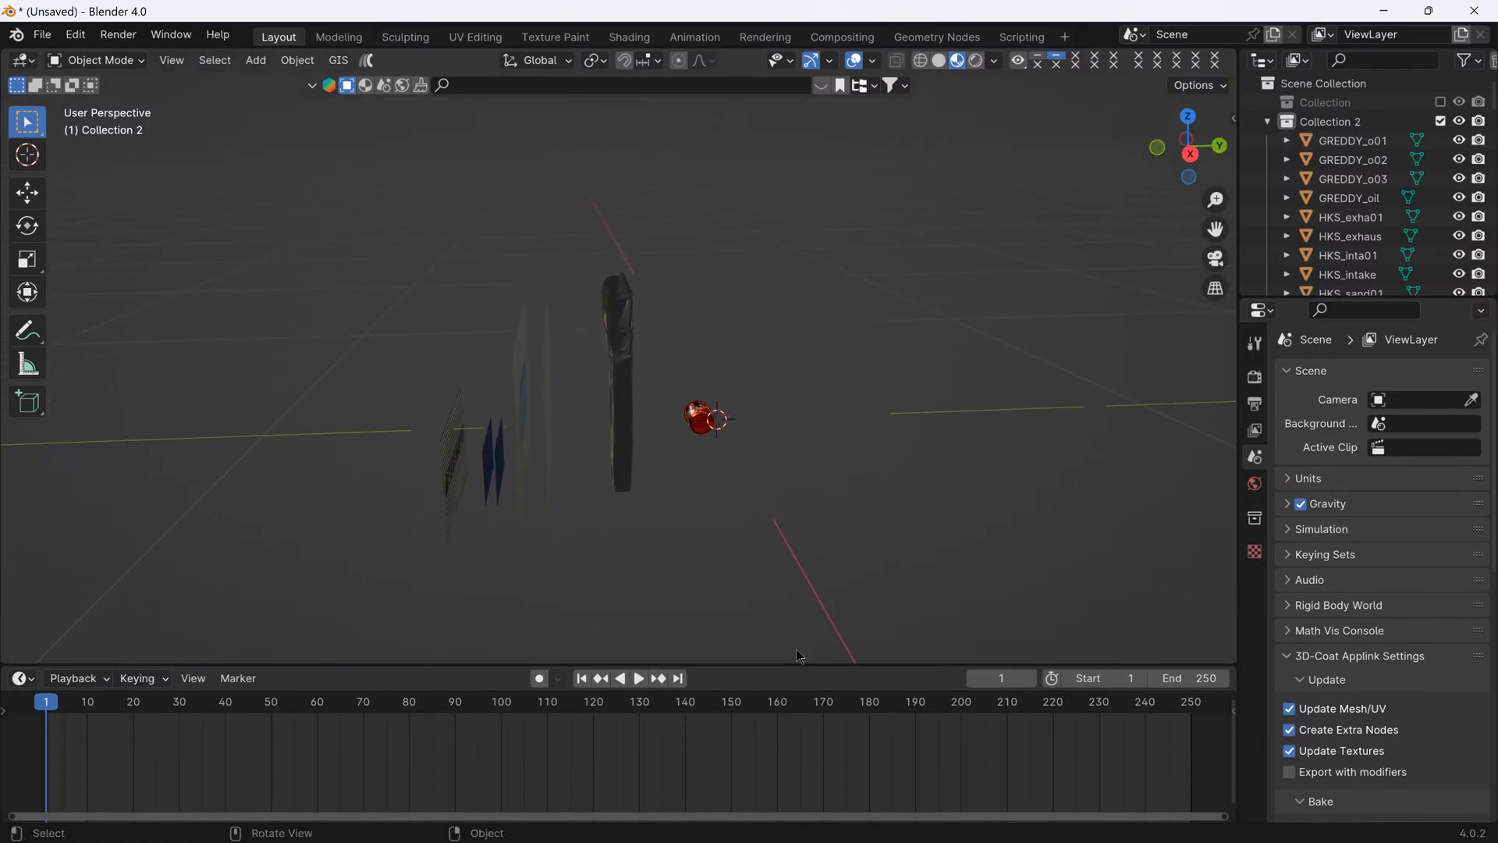
click(24, 678)
click(26, 682)
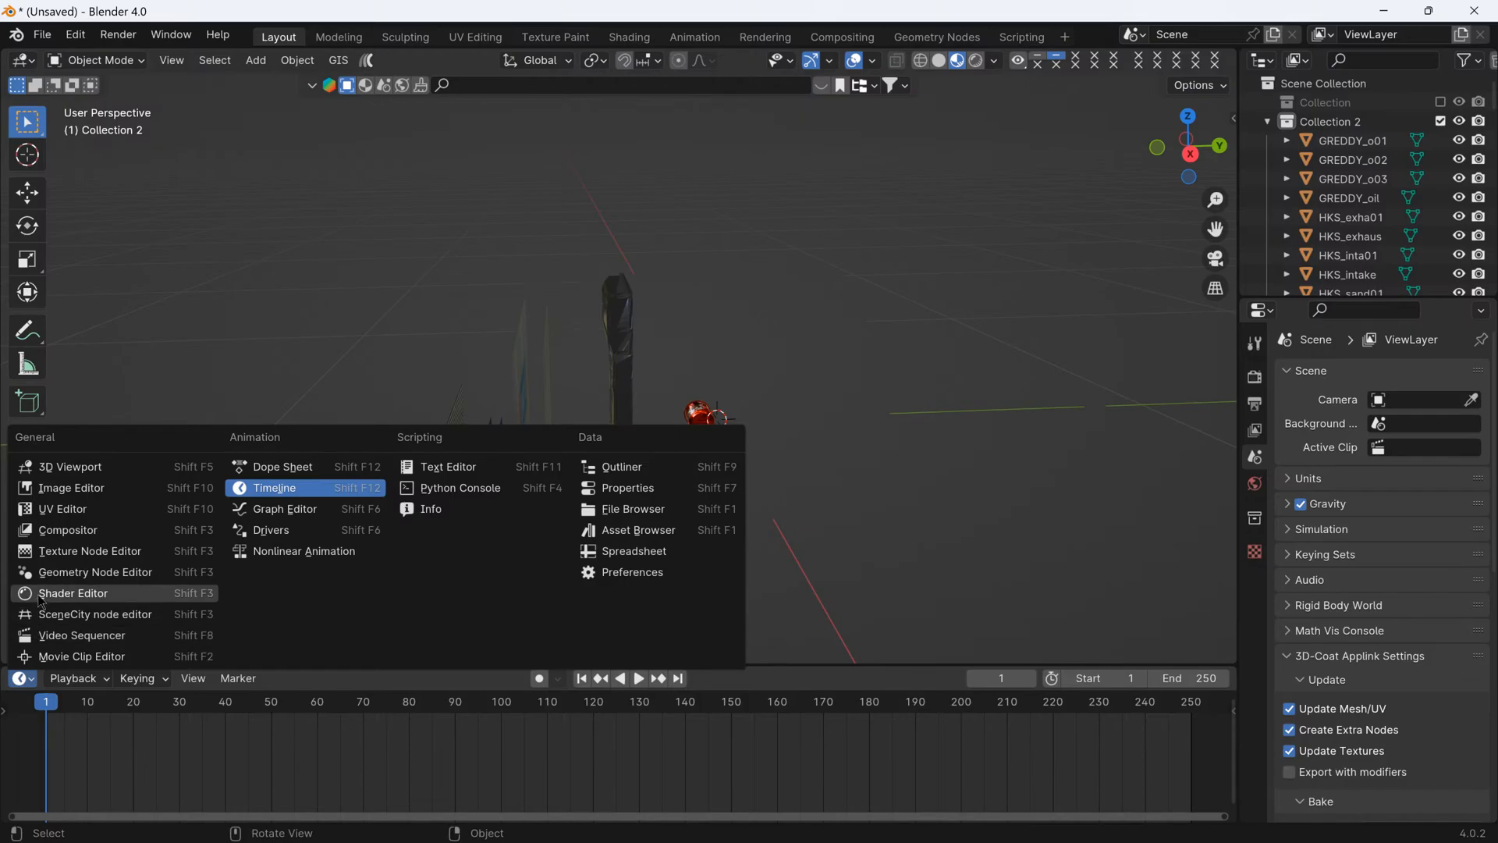
click(82, 612)
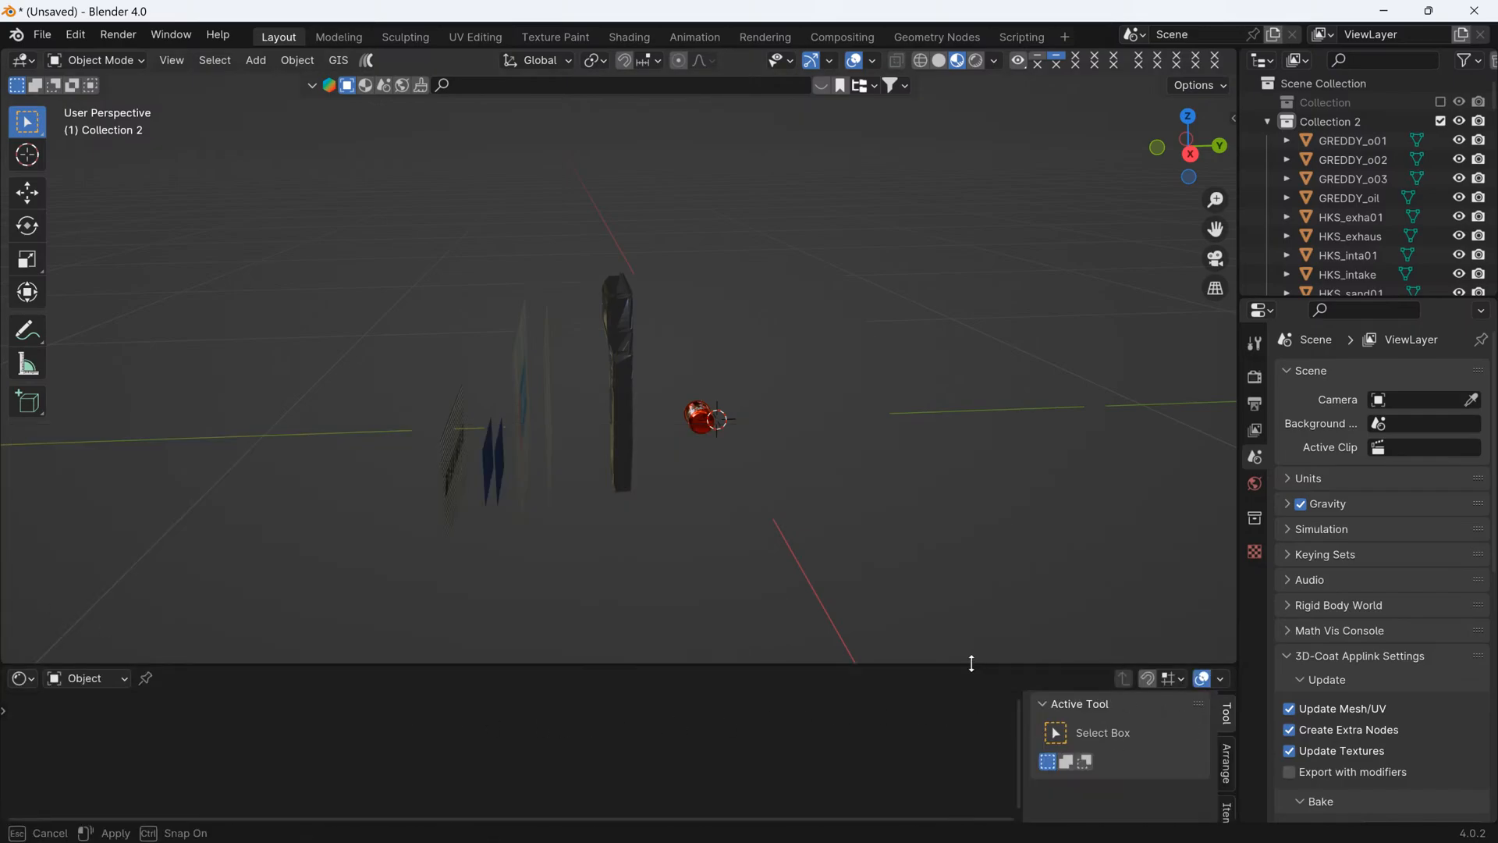
drag(973, 663, 960, 550)
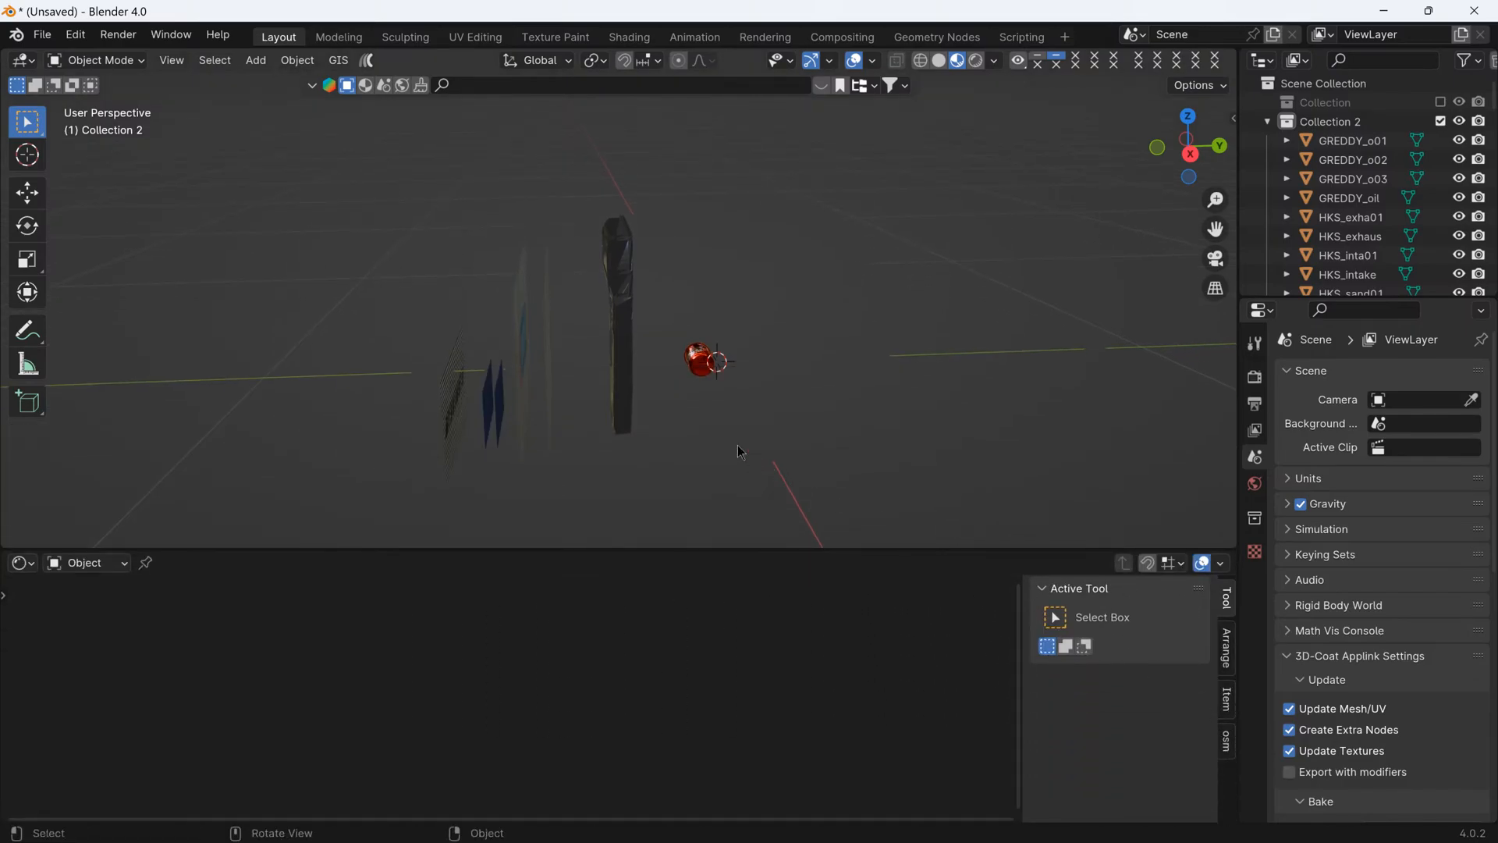
- Set the blend mode of the Turbo_Fi01 object's engine material to Opaque
click(681, 392)
click(1229, 741)
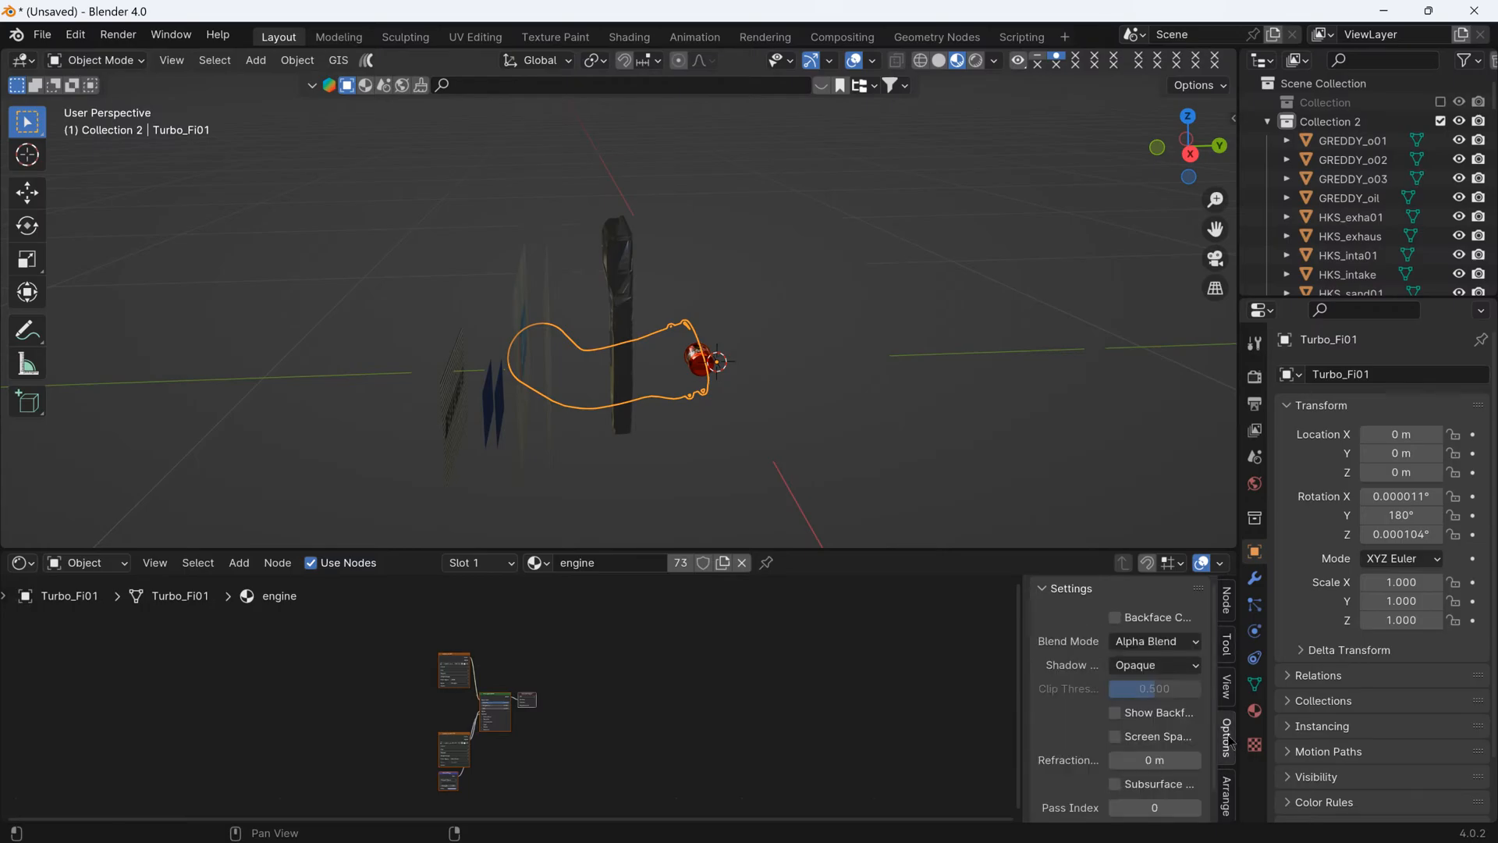
click(1159, 643)
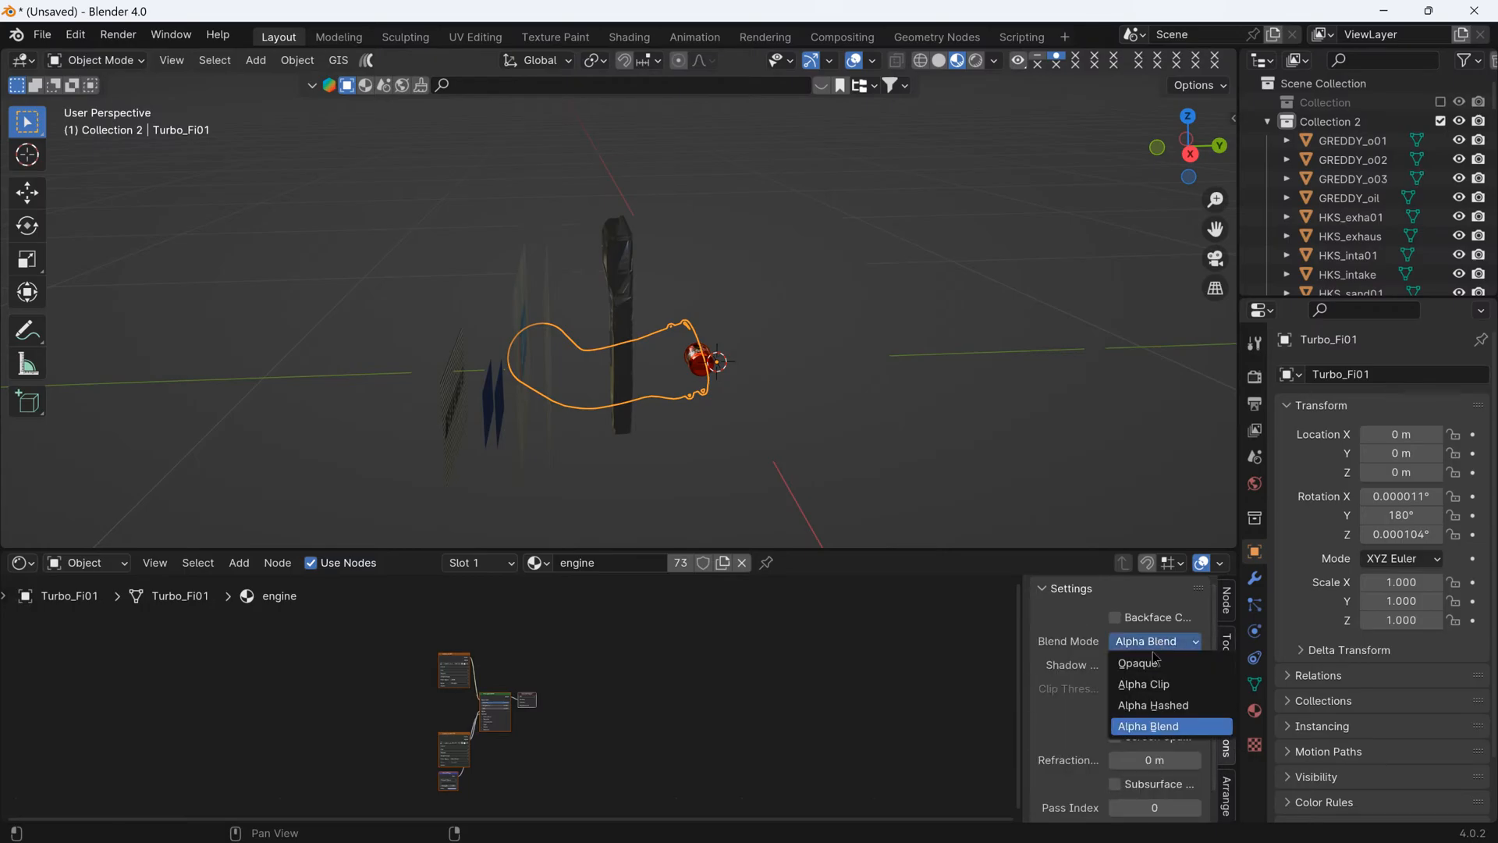
click(1156, 662)
middle_drag(921, 468, 1028, 517)
- Set the engine material's blend mode back to Alpha Blend, return to solid shading and shrink the Shader Editor
click(1155, 641)
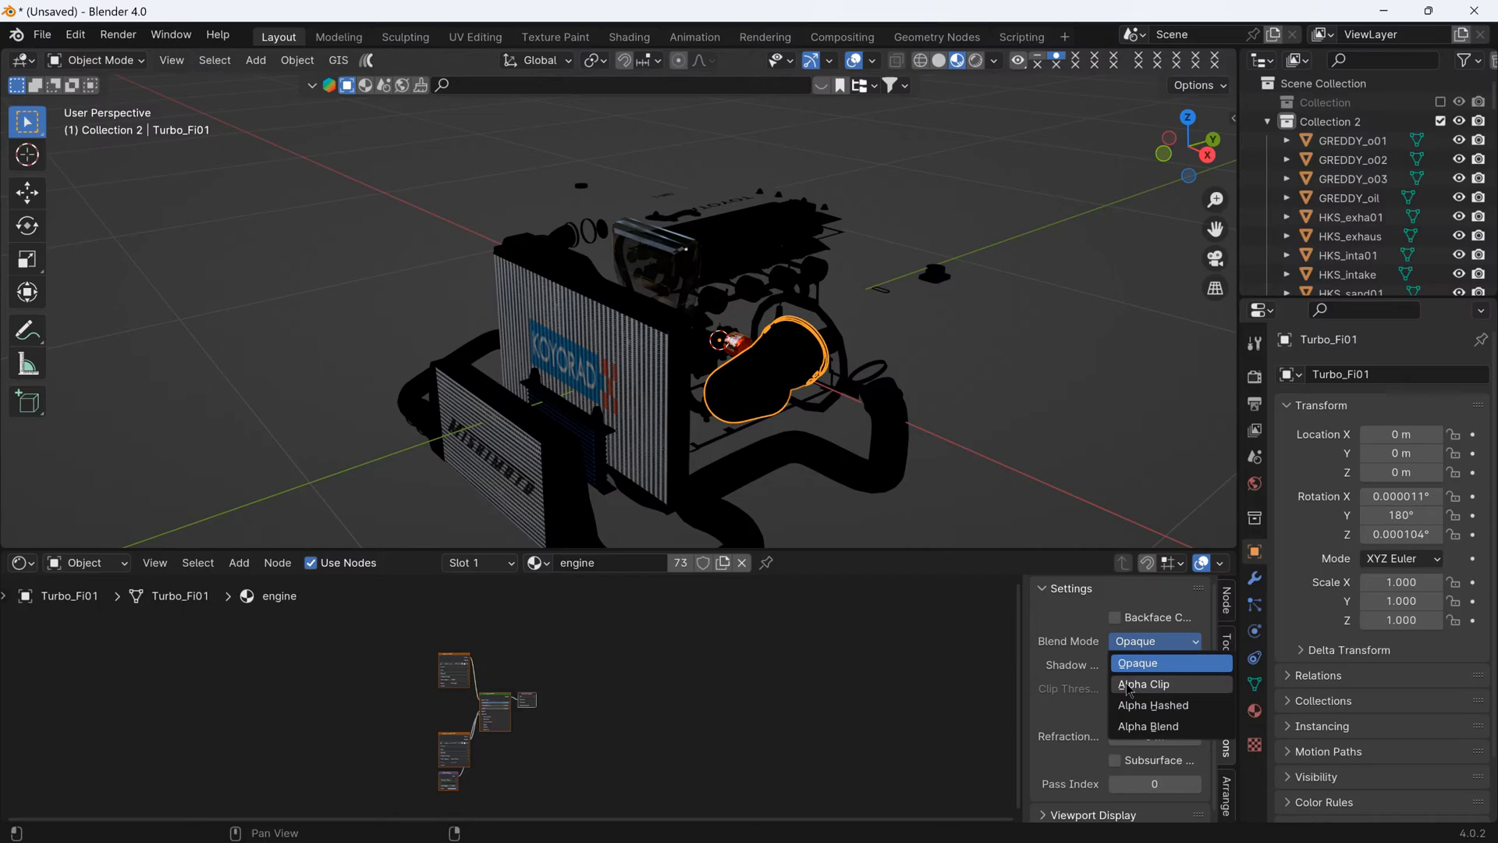
click(1147, 726)
drag(871, 551, 852, 715)
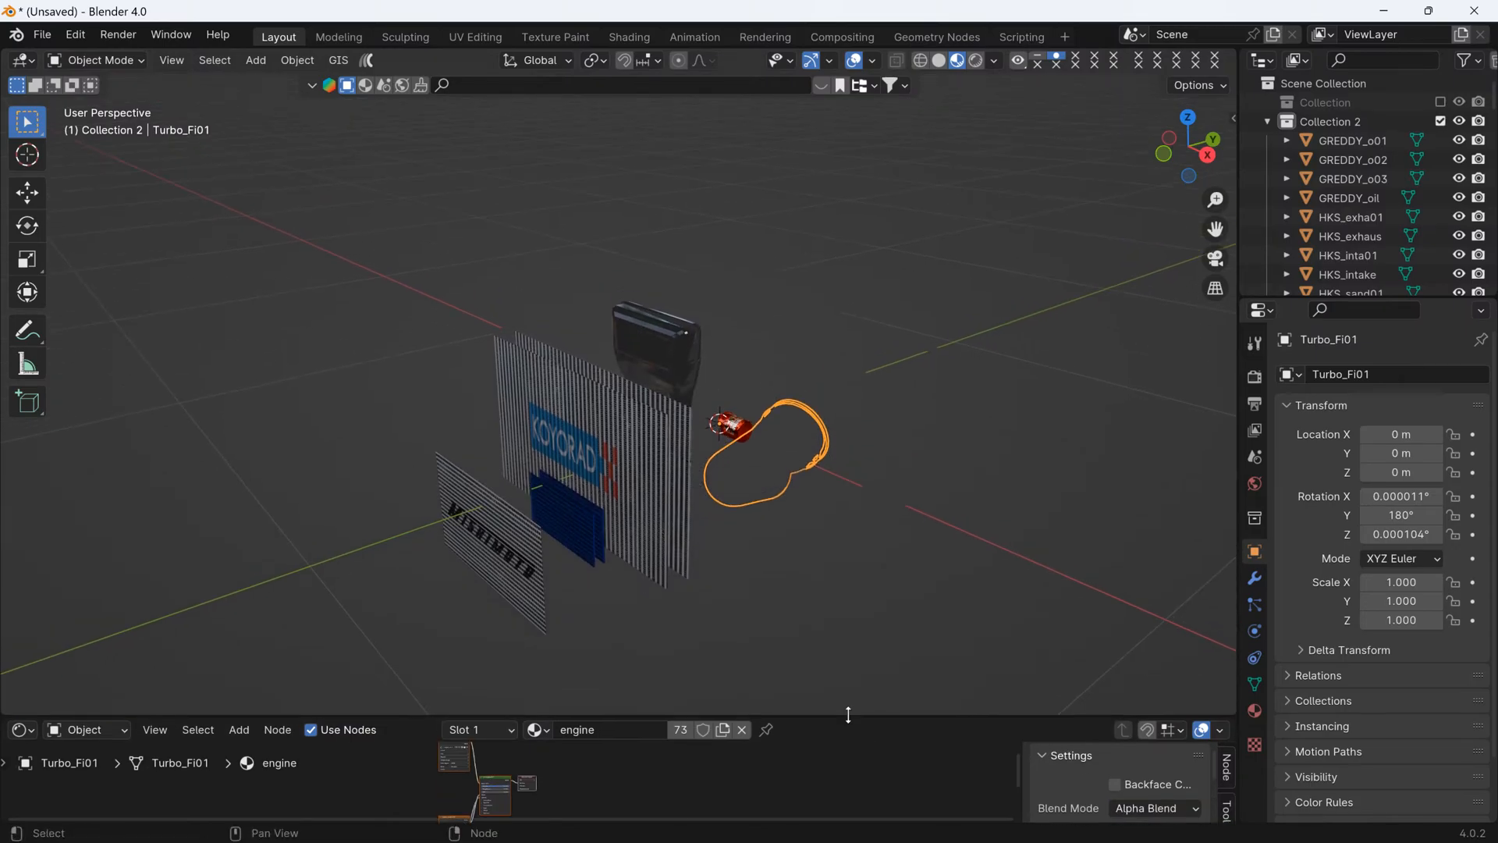
click(942, 61)
drag(869, 716, 865, 773)
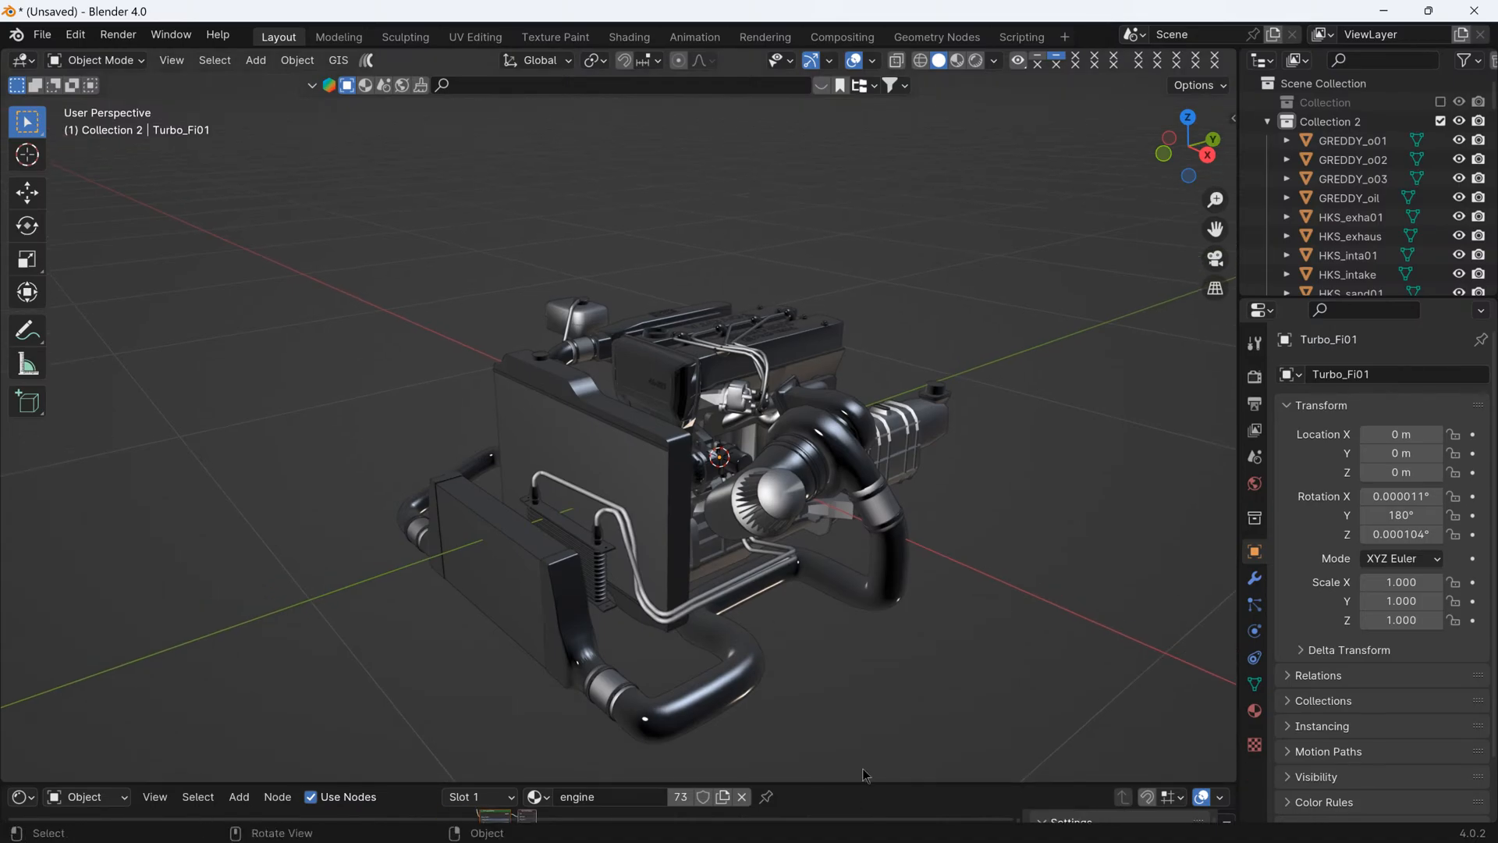
- Enlarge the outliner and collapse Collection 2
middle_drag(871, 660, 1217, 484)
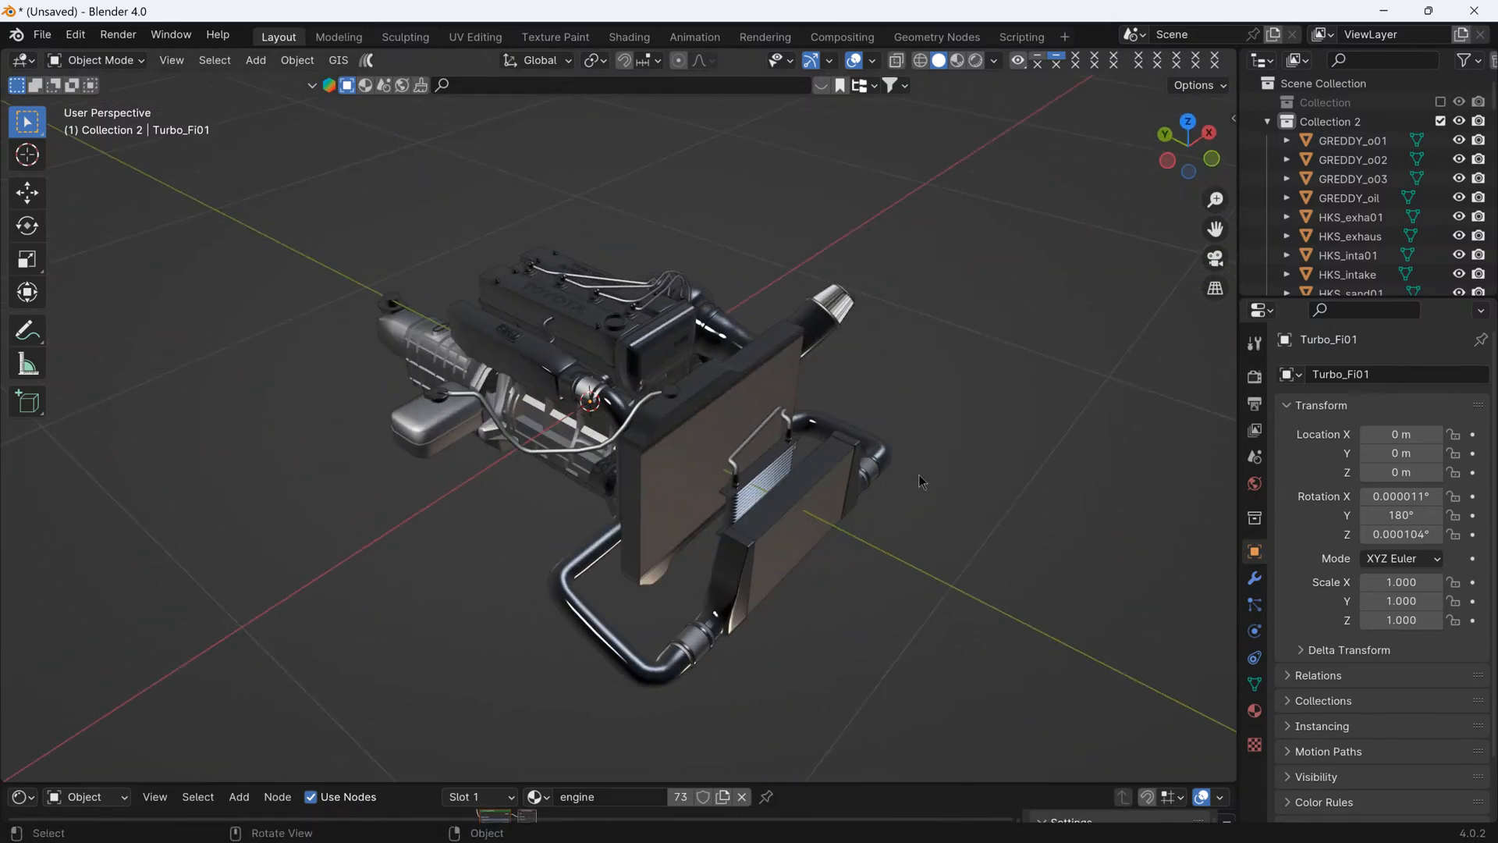
drag(1307, 302, 1307, 511)
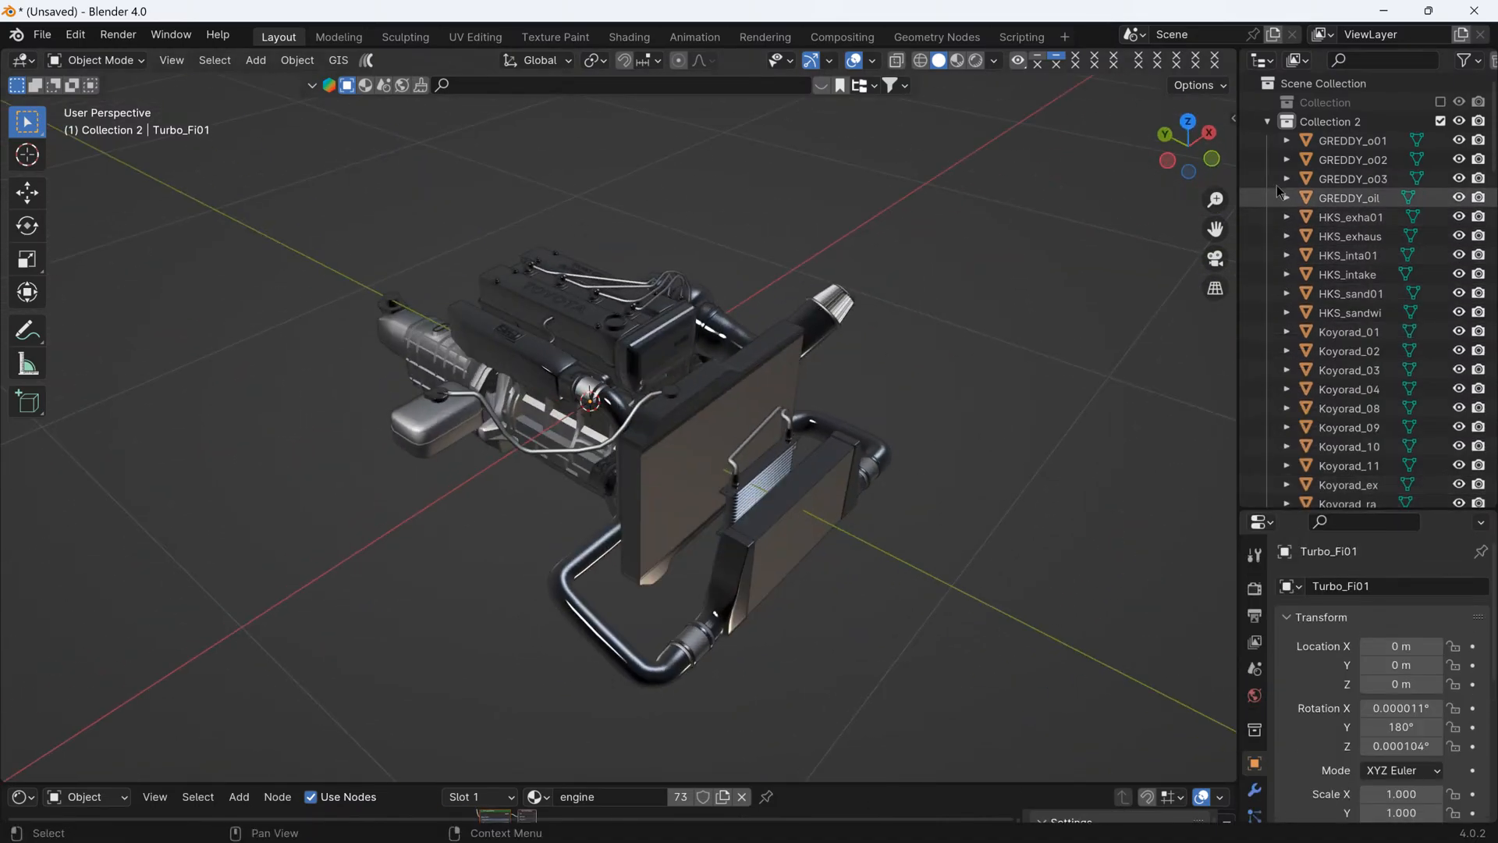
click(1267, 122)
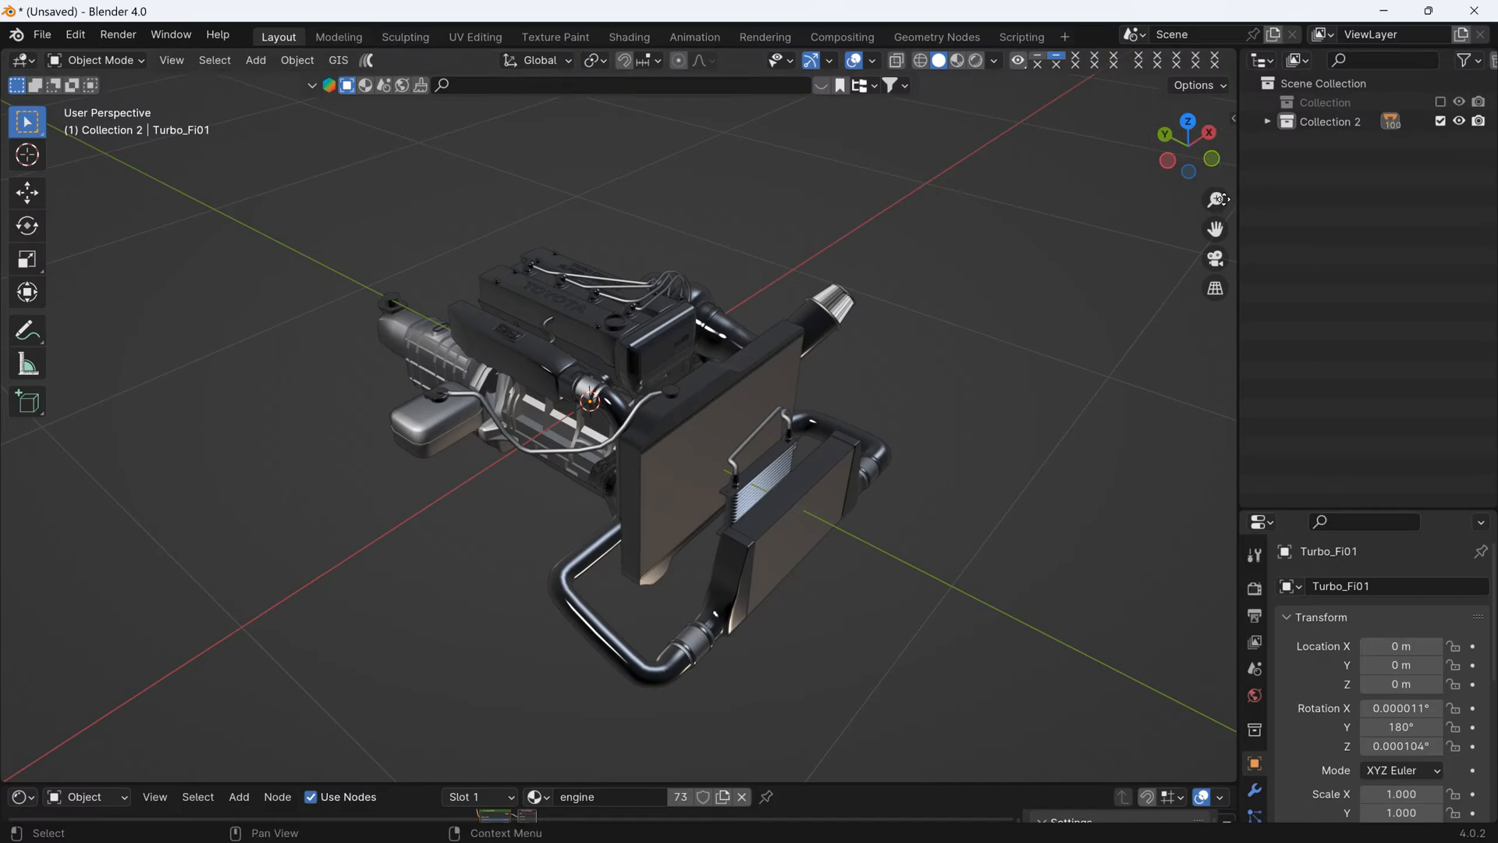
- Include the Escort's collection in the view layer again and exclude the engine's Collection 2
scroll(1096, 273, down, 2)
click(1440, 102)
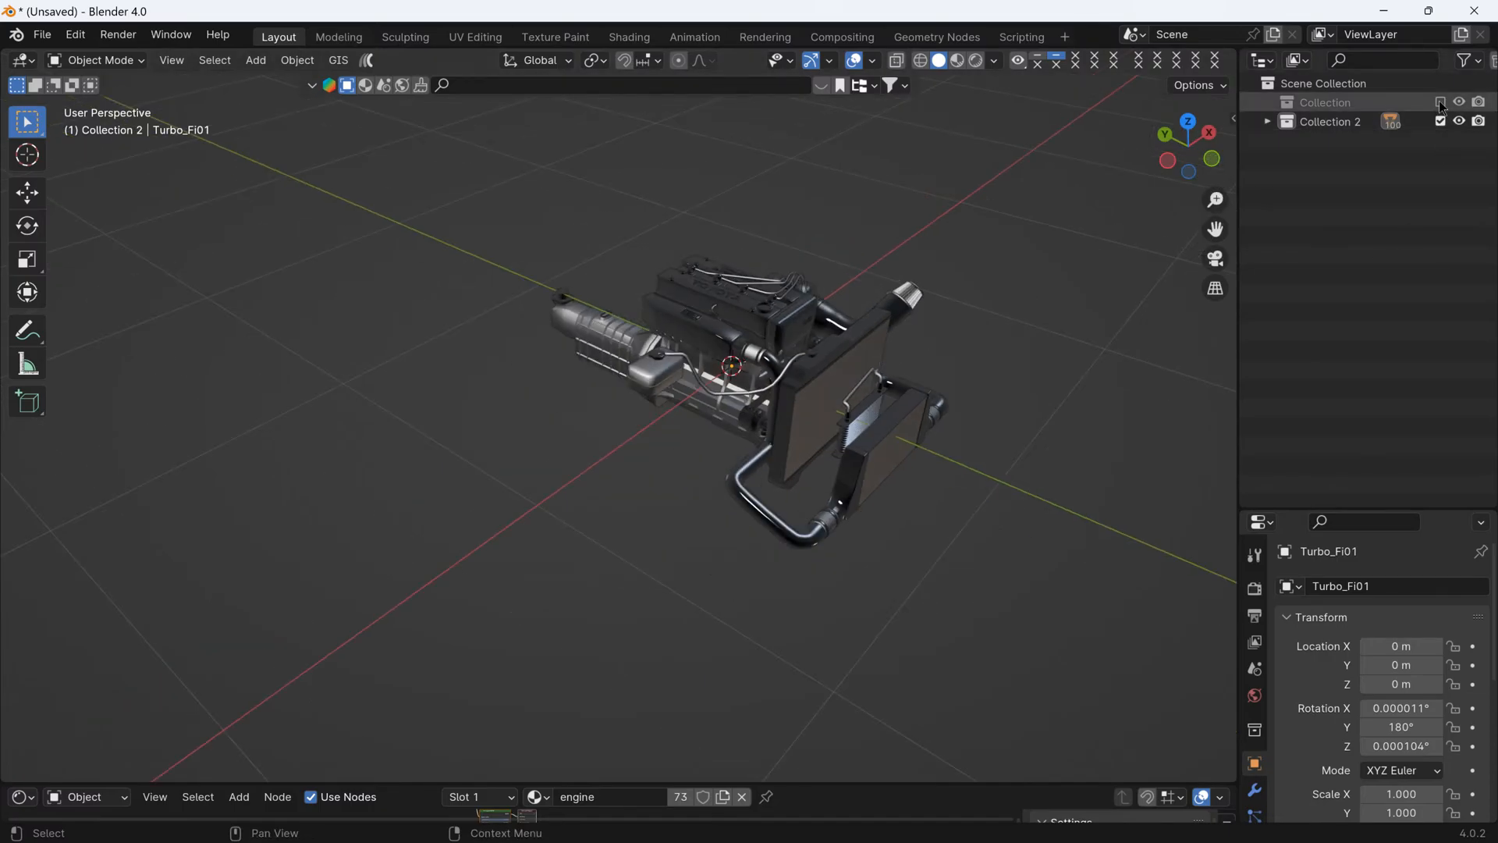
middle_drag(1114, 273, 941, 321)
scroll(948, 255, down, 6)
middle_drag(940, 322, 889, 333)
click(1440, 121)
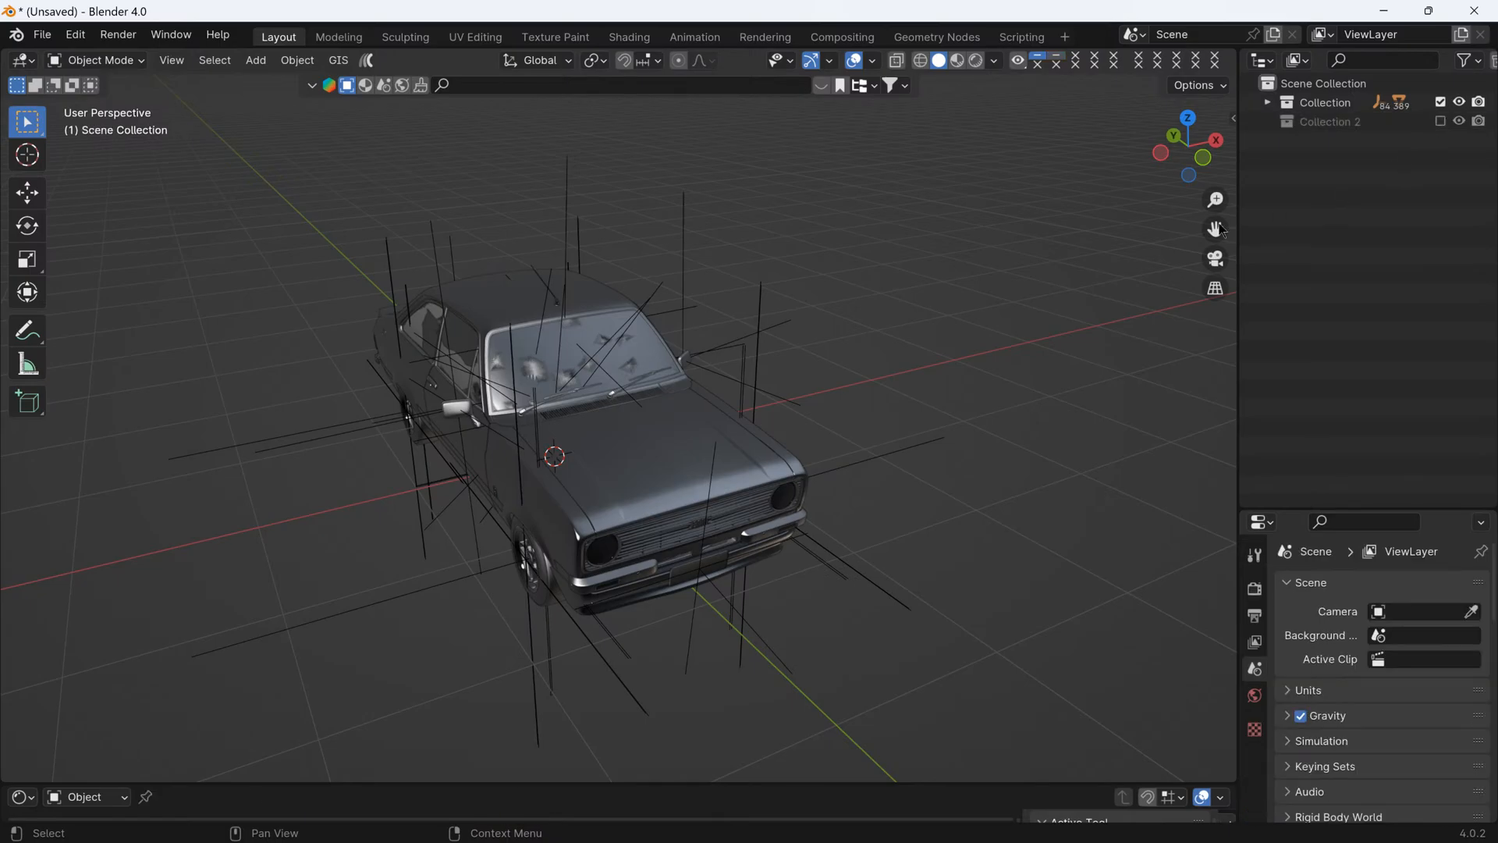
- Turn off the viewport visibility of Empty objects so the Escort's helper axes are hidden
click(788, 63)
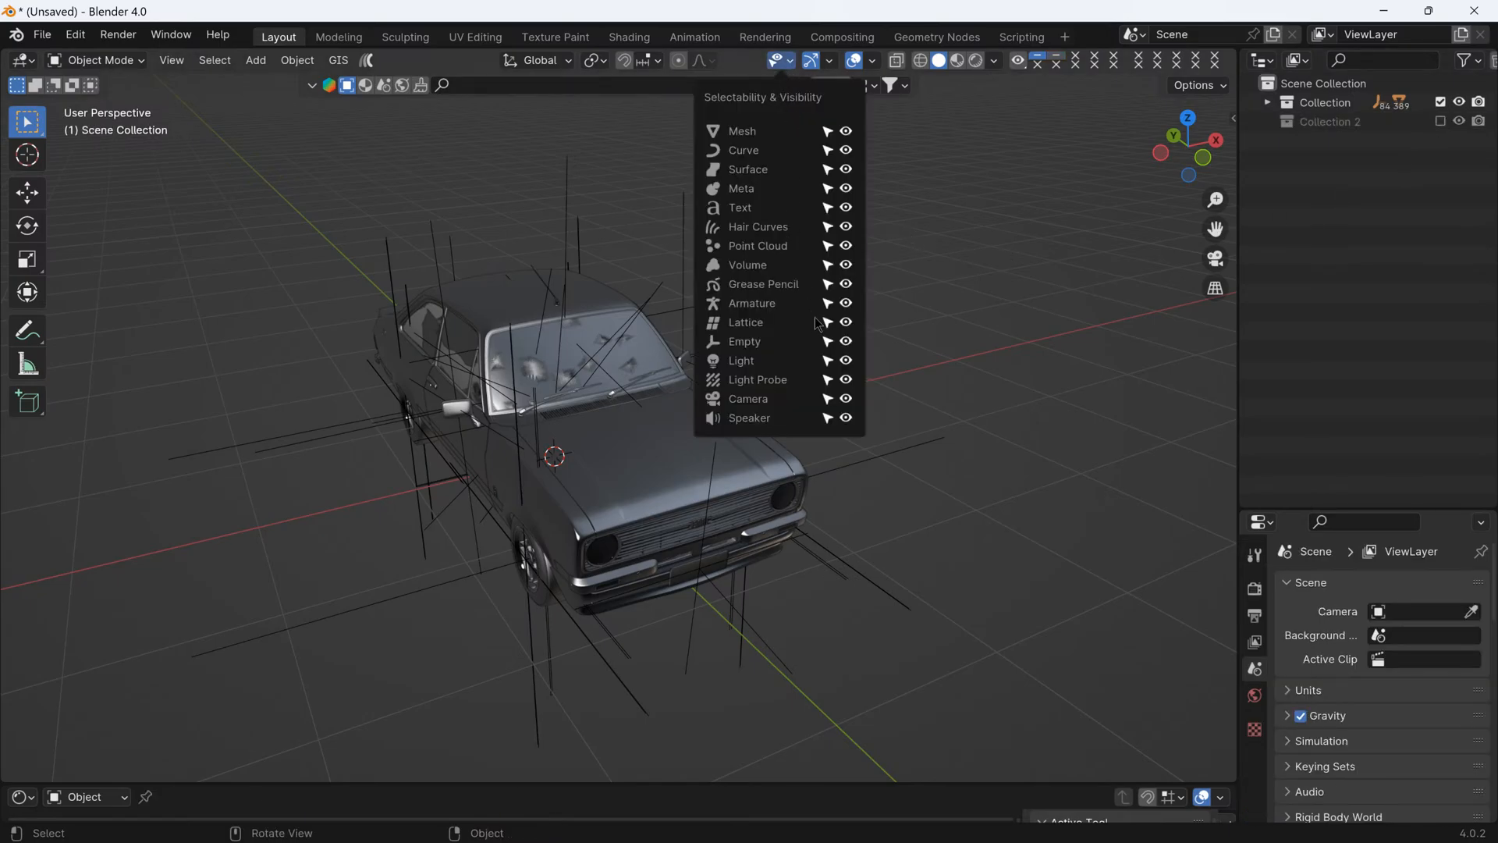
click(847, 342)
middle_drag(593, 461, 694, 457)
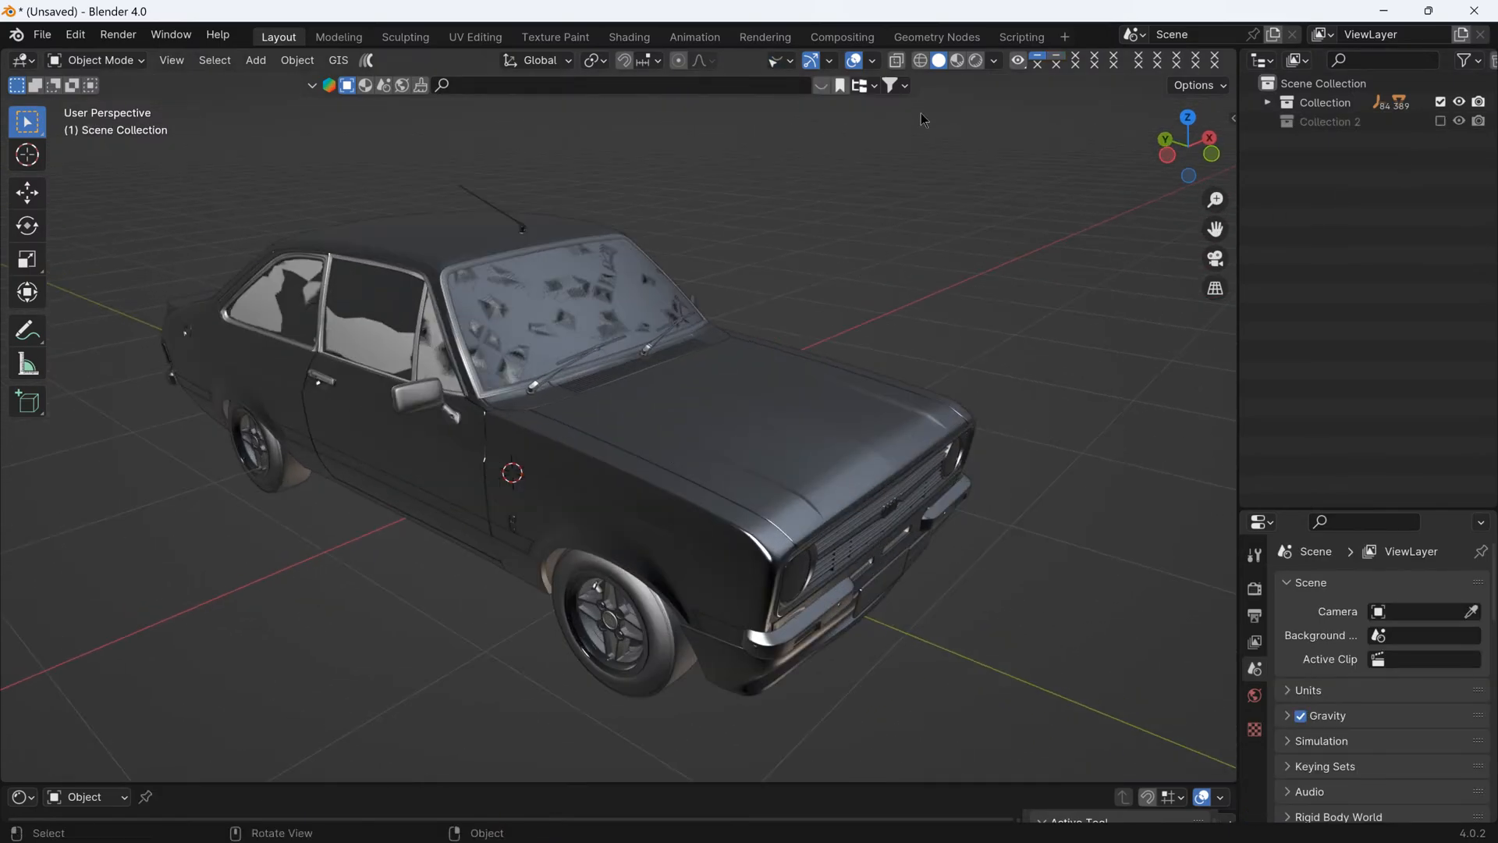
- Set the solid shading's lighting to the glossy red-orange MatCap and enable Cavity
click(994, 60)
click(977, 152)
click(975, 195)
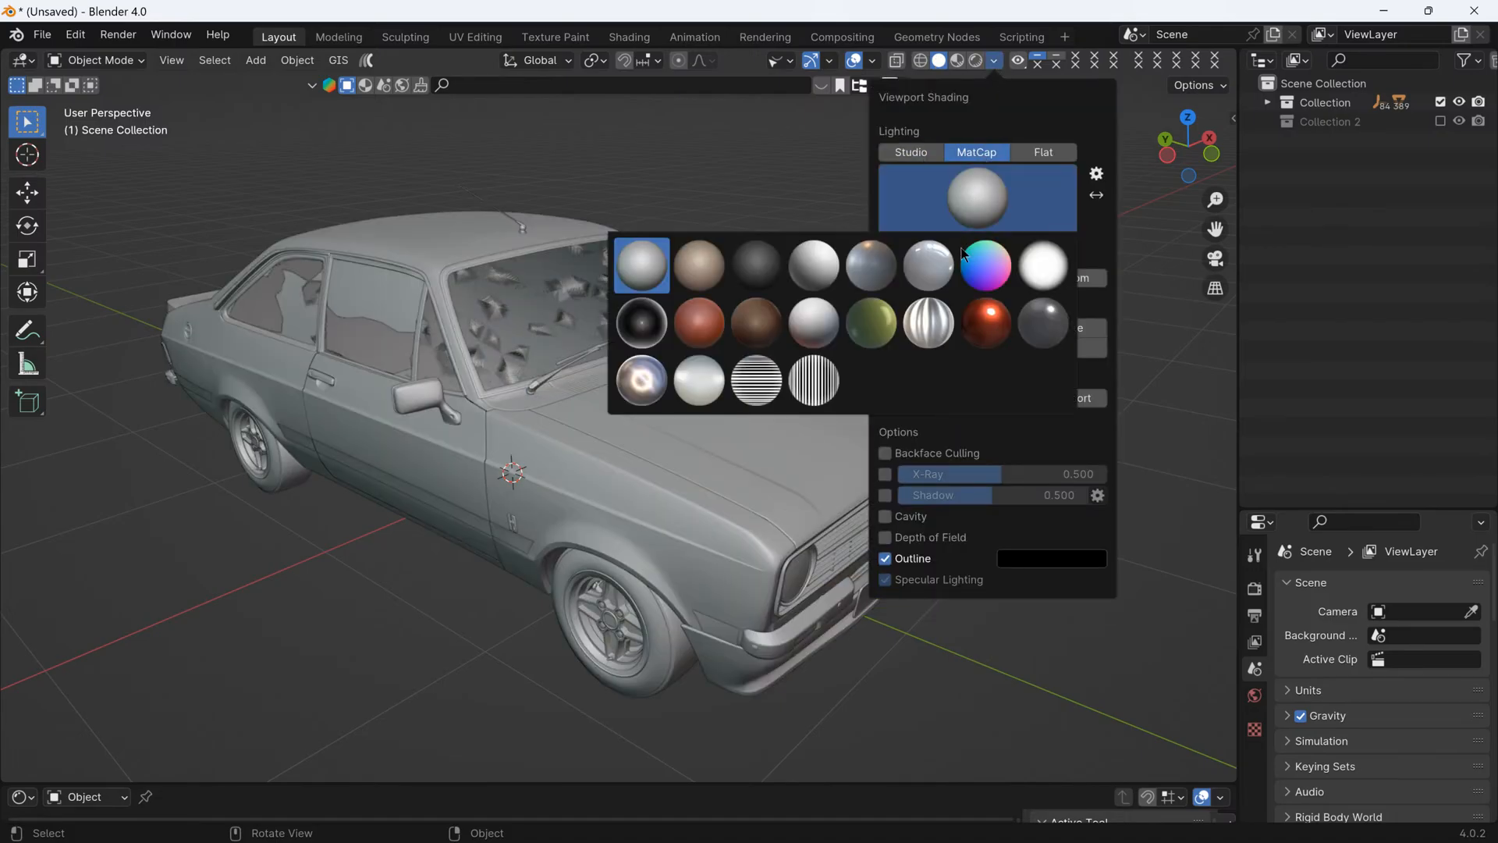
click(986, 322)
click(911, 518)
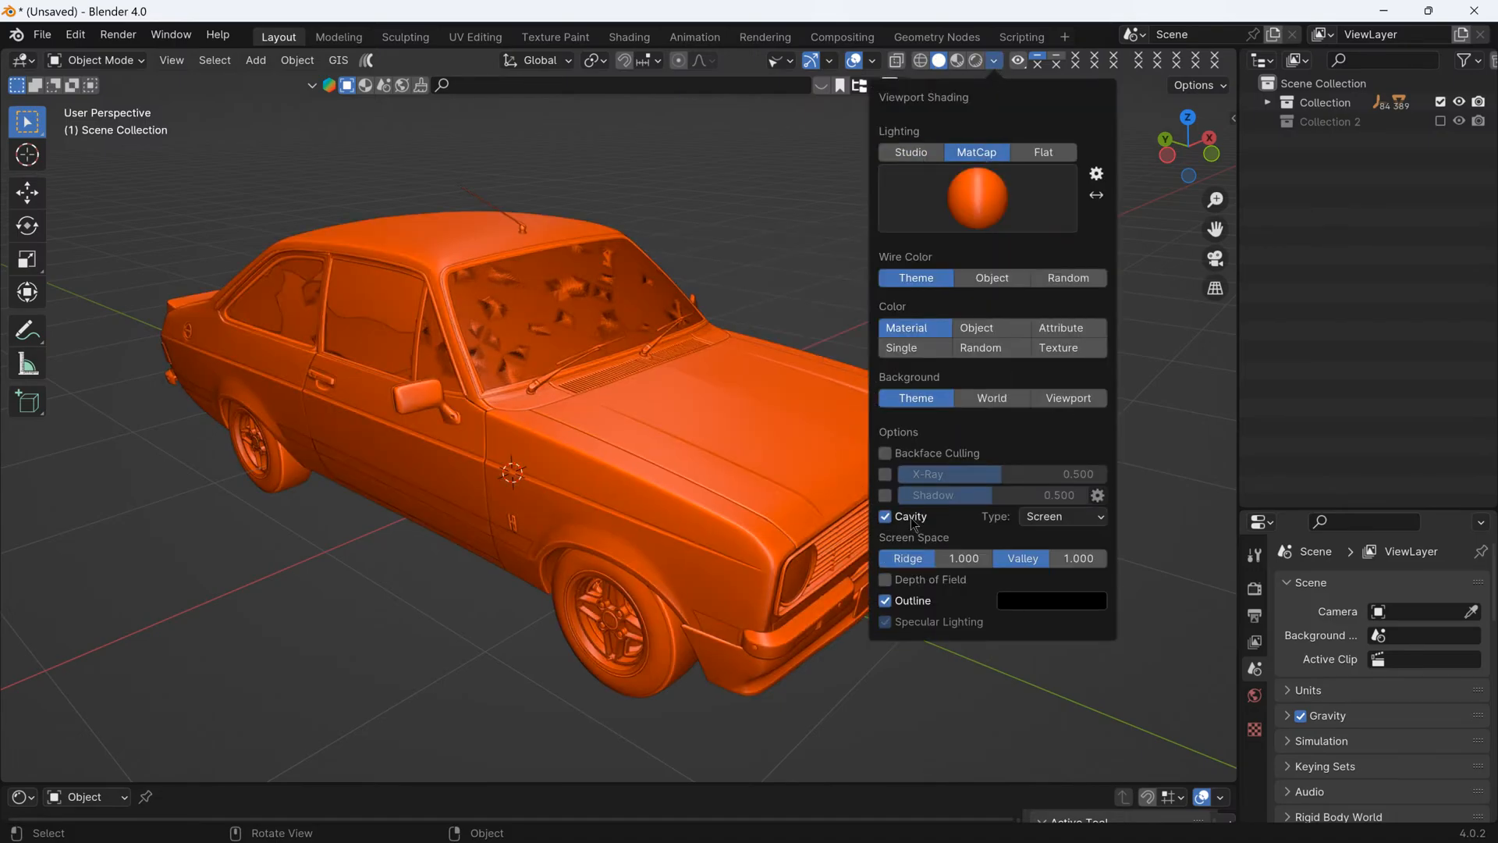
- Hide the Escort's hood panel, hood_a01
mouse_move(680, 503)
middle_down()
mouse_move(766, 515)
mouse_move(685, 517)
middle_up()
scroll(685, 517, up, 3)
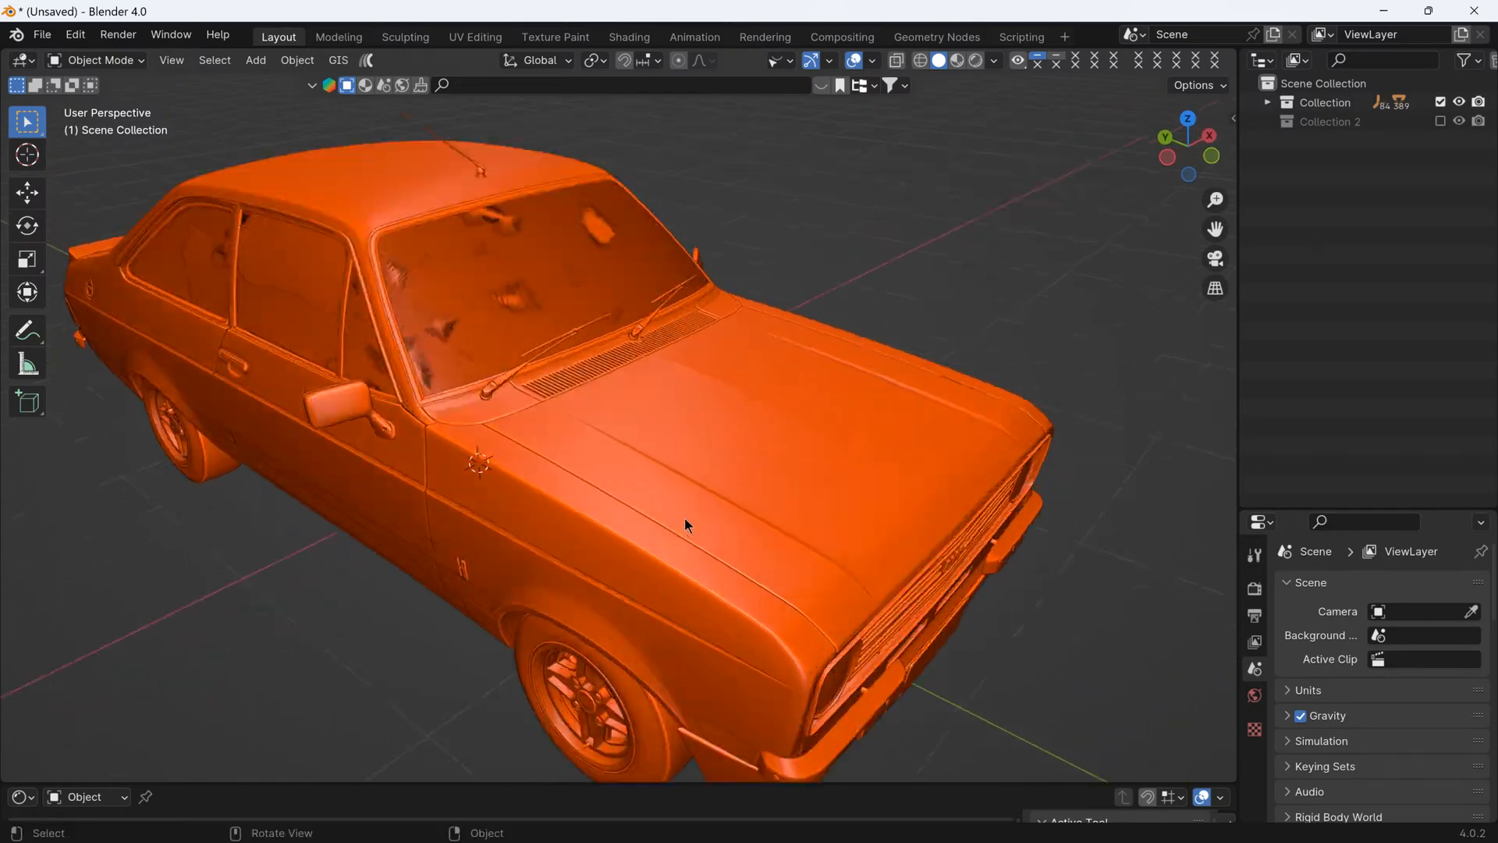
scroll(783, 537, down, 3)
middle_drag(782, 517, 710, 503)
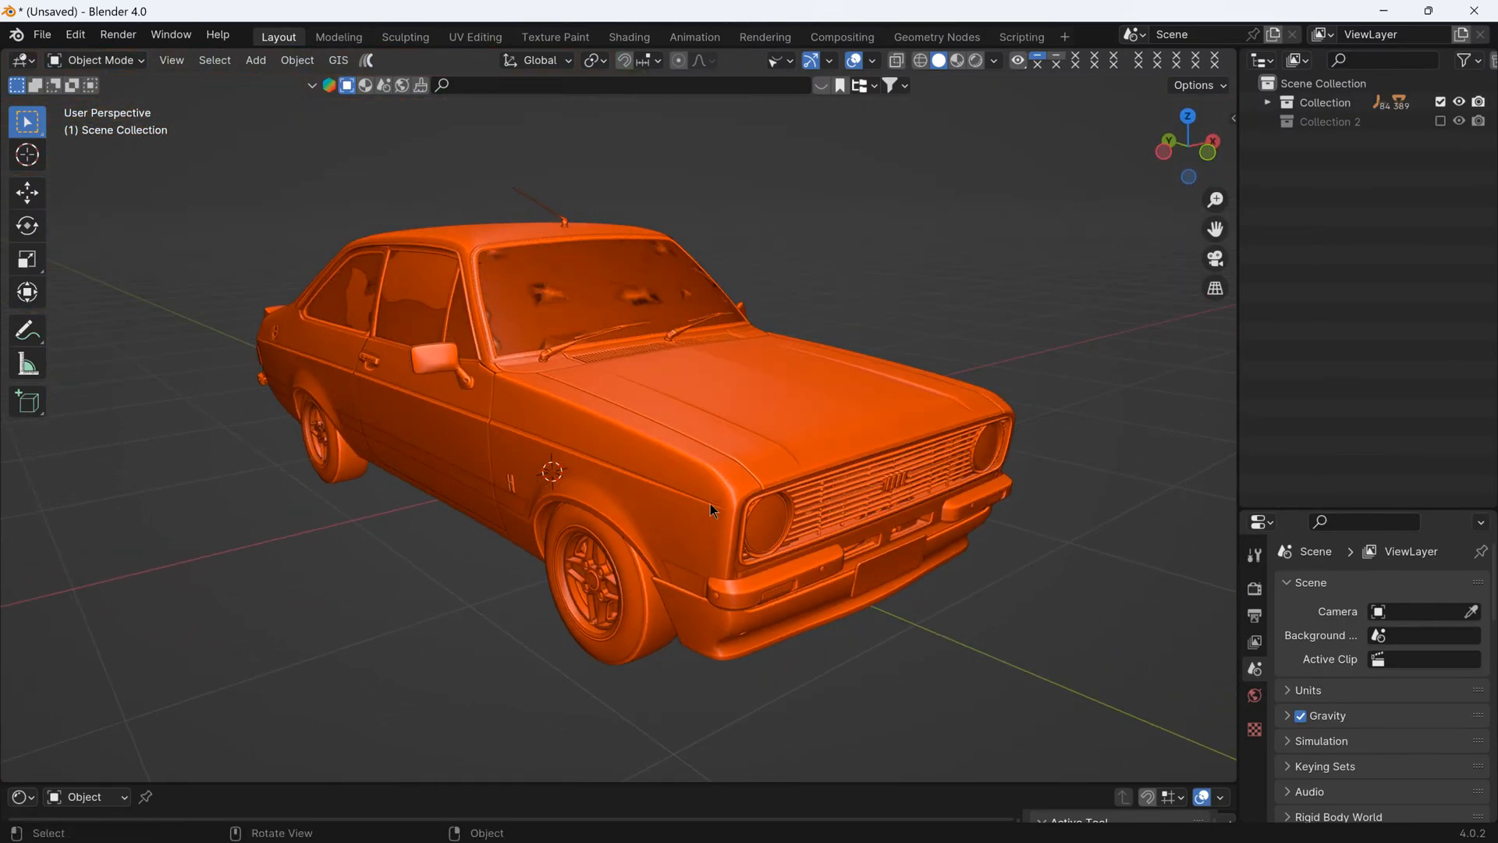
click(754, 423)
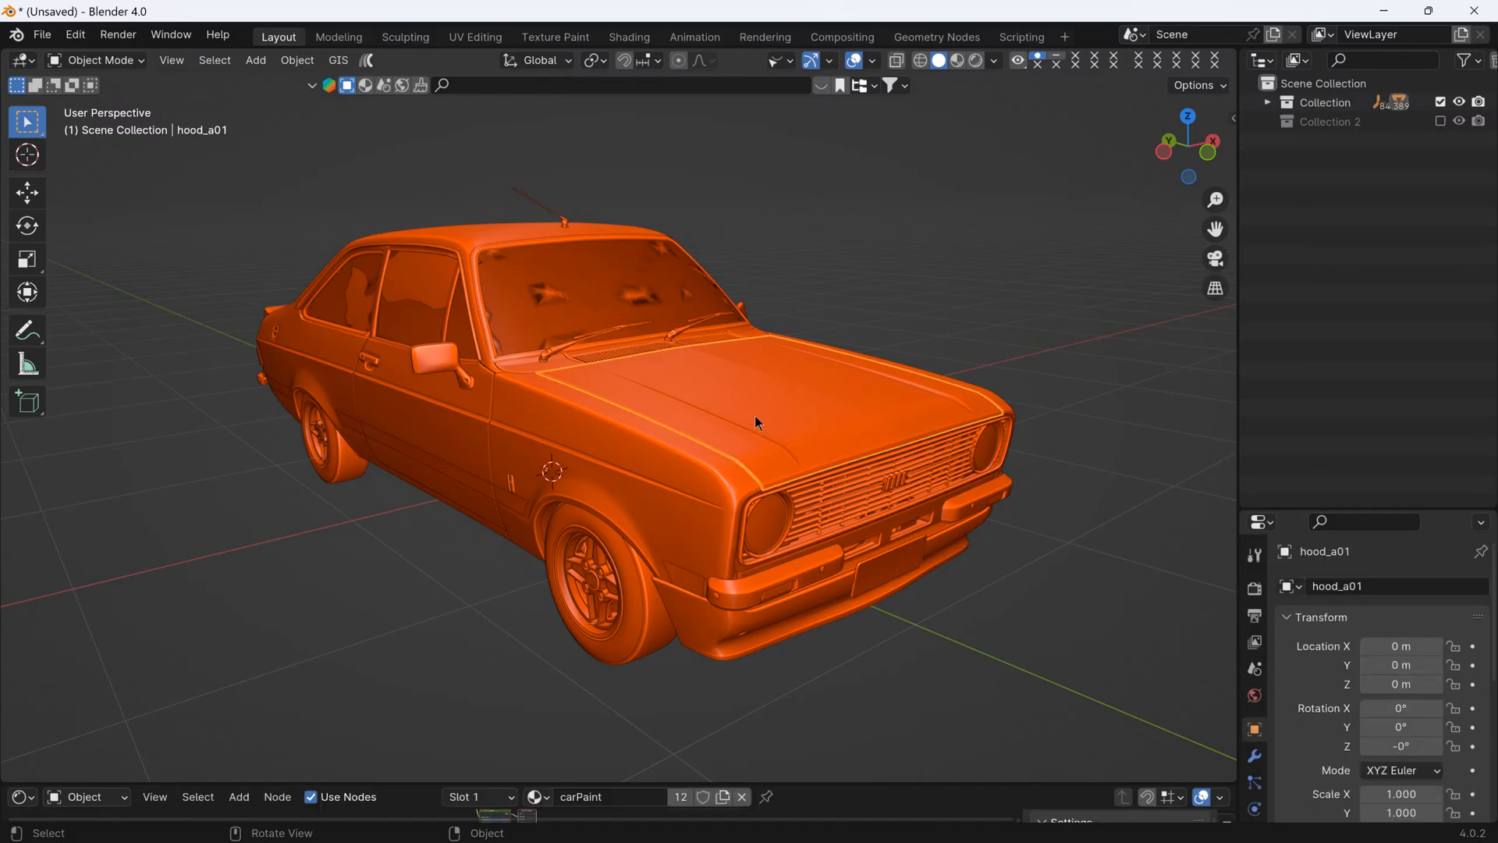
middle_drag(755, 421, 774, 449)
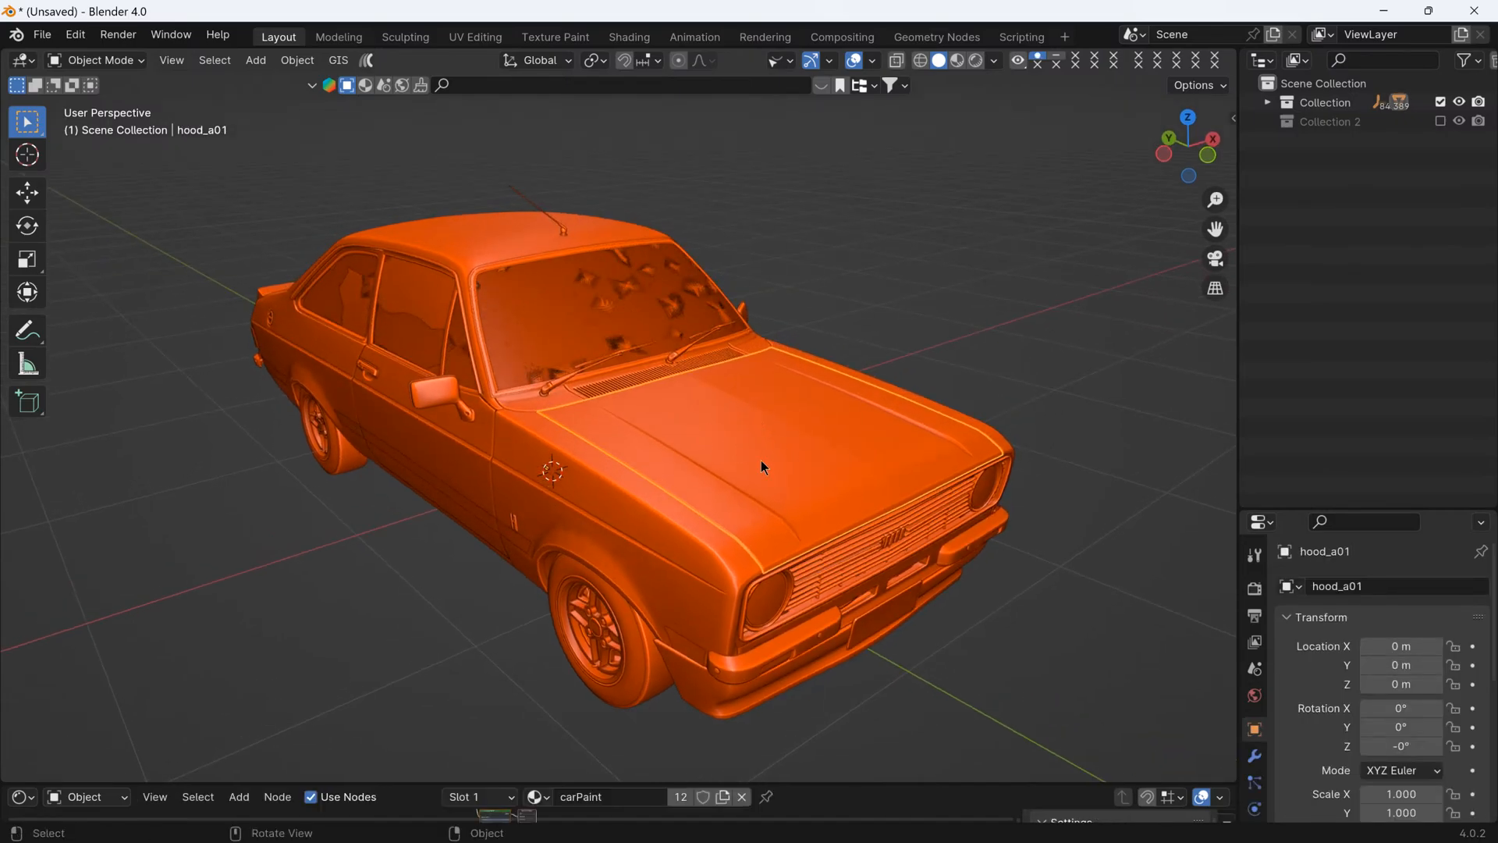
middle_drag(760, 460, 816, 524)
key(h)
- Hide the layers covering the engine bay, including enginebay_a__slod_SUB28, hoodliner_a01 and enginebay_a01
click(741, 487)
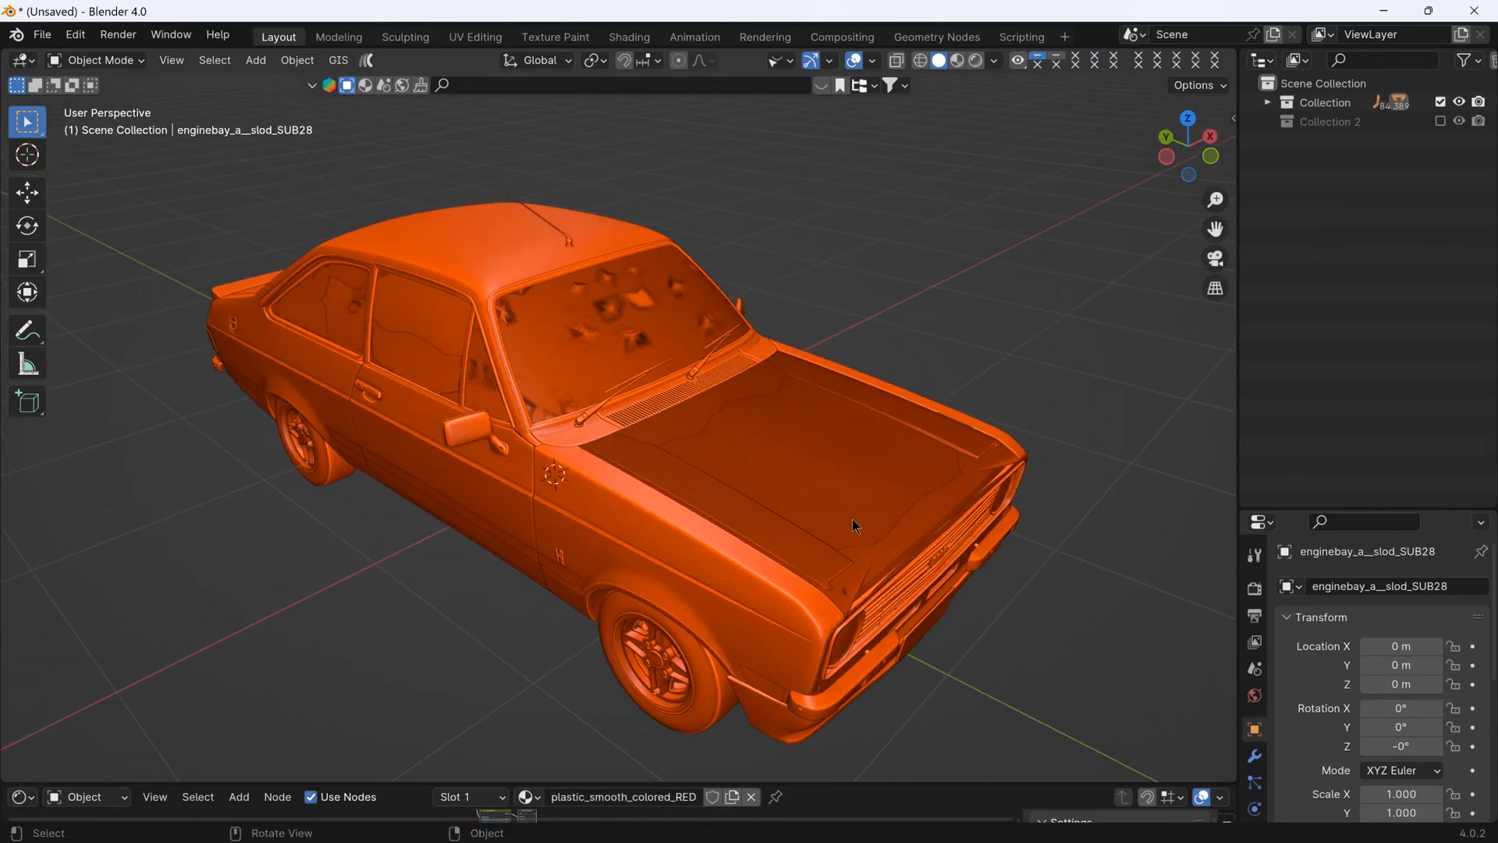
click(852, 518)
key(h)
click(850, 515)
key(h)
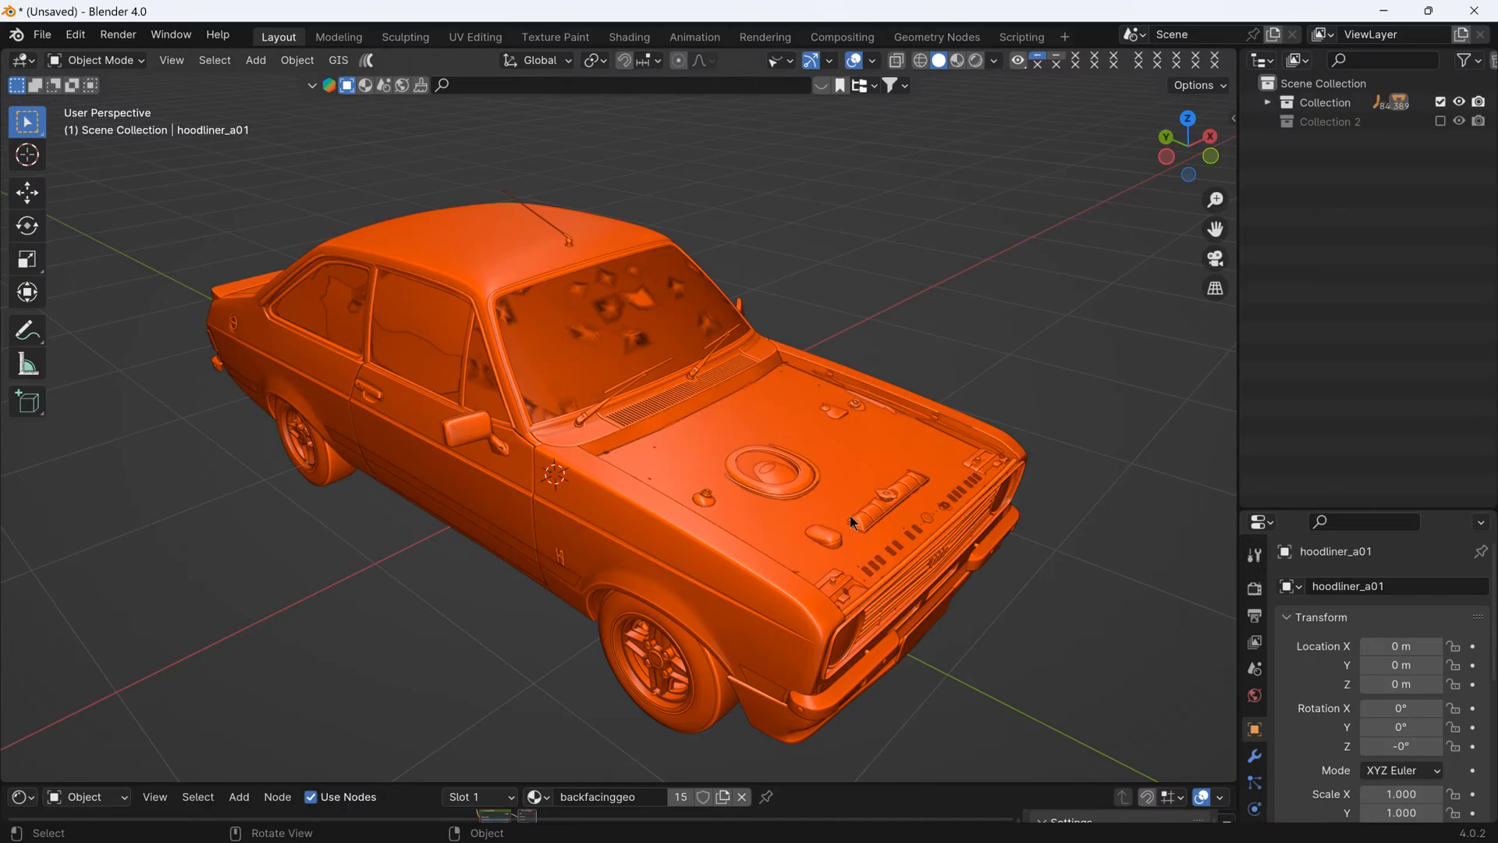
click(831, 504)
key(h)
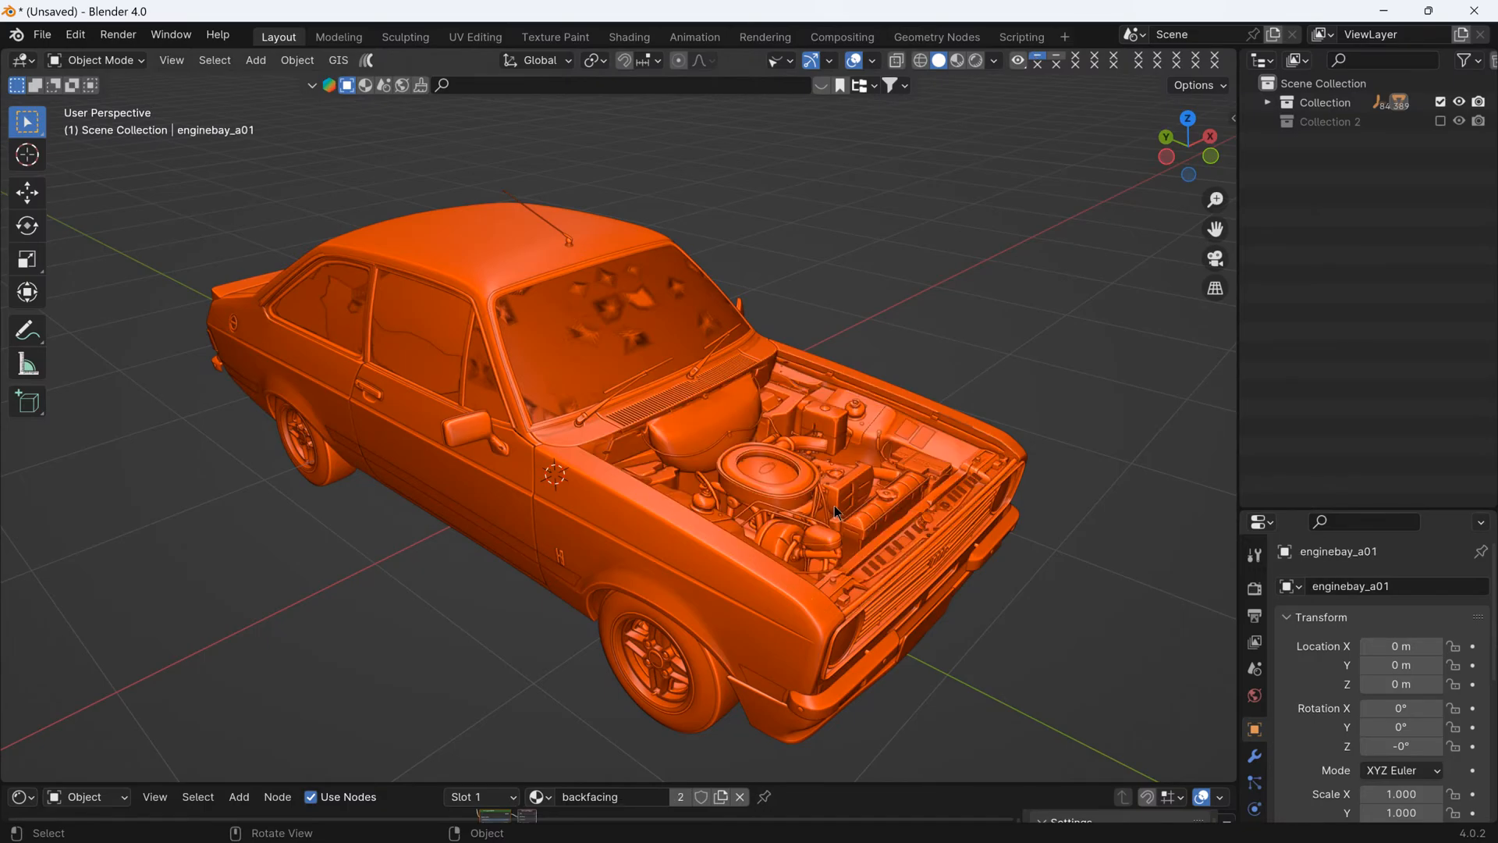
- Hide the Escort engine's air filter, hoses and upper parts, including engine_a_SUB09 and engine_a_SUB08
scroll(835, 505, up, 3)
click(773, 479)
key(h)
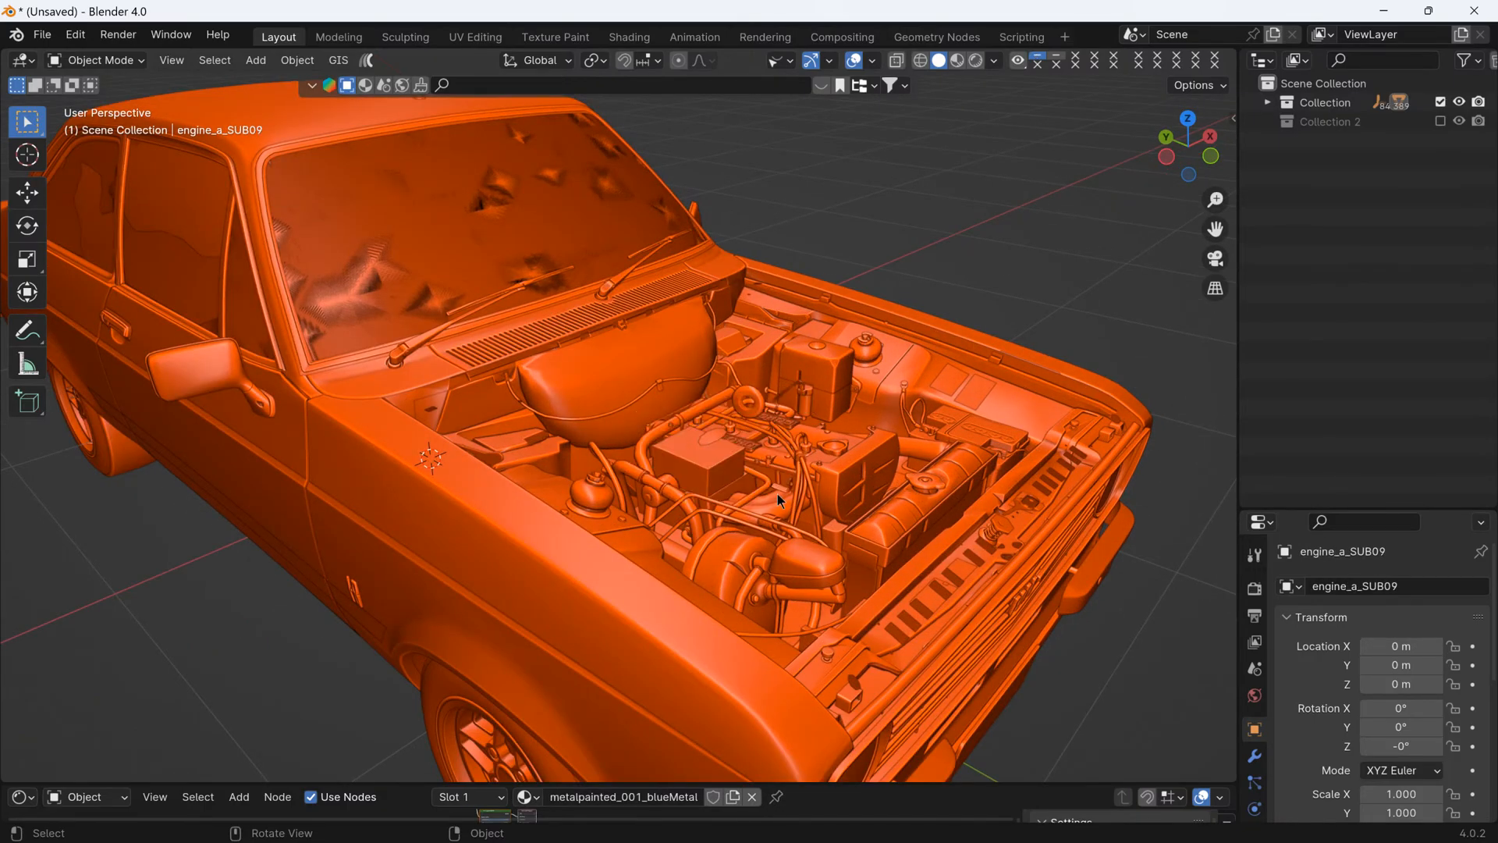
click(779, 493)
click(800, 483)
key(h)
click(829, 479)
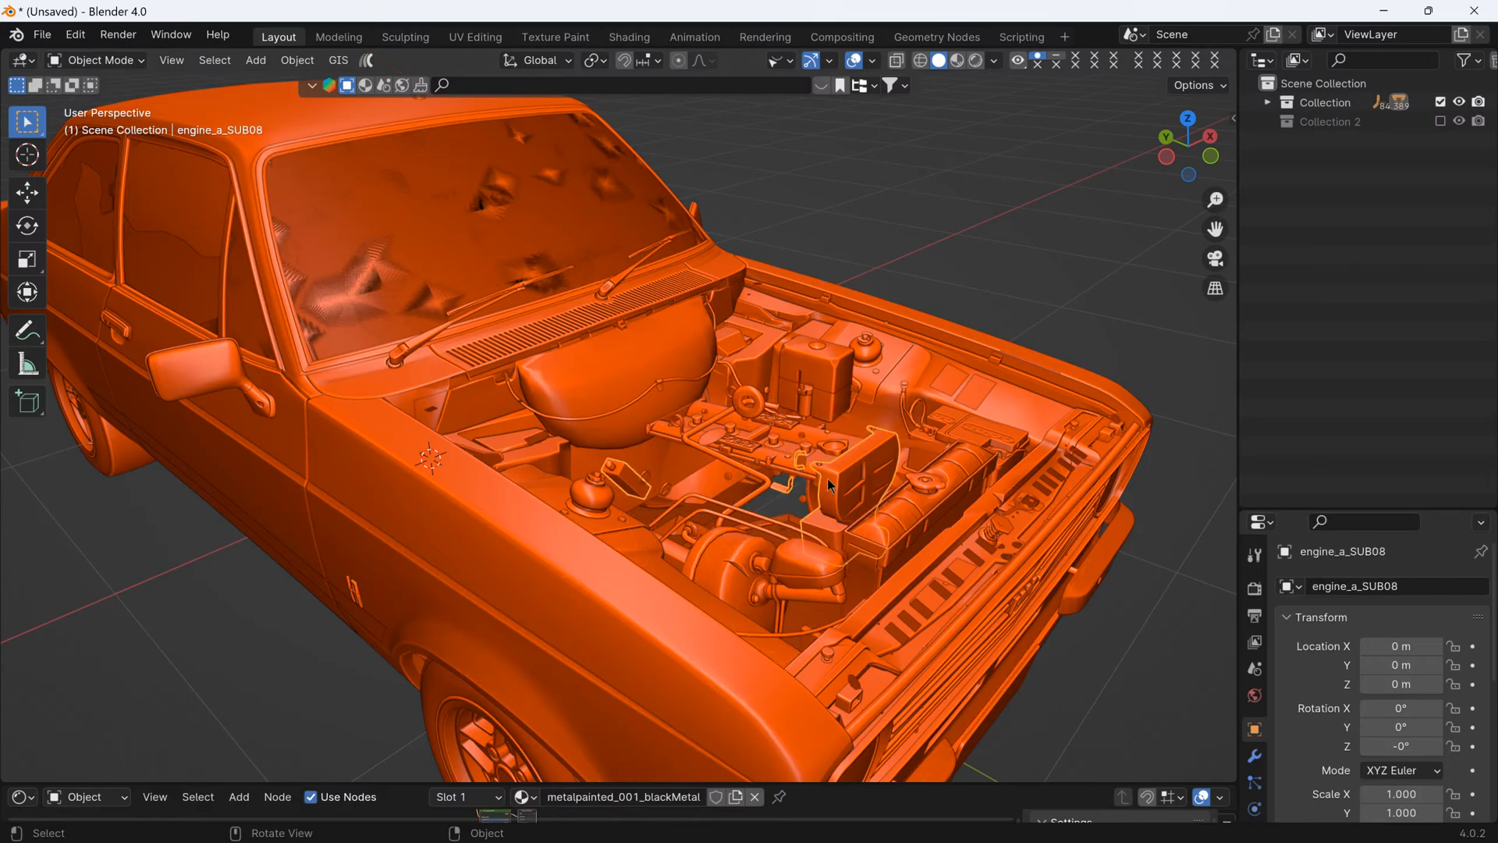
key(h)
- Hide more of the Escort's original engine, including engine_a_SUB17 and the small brass parts of engine_a_SUB07
click(843, 471)
key(h)
click(843, 474)
key(h)
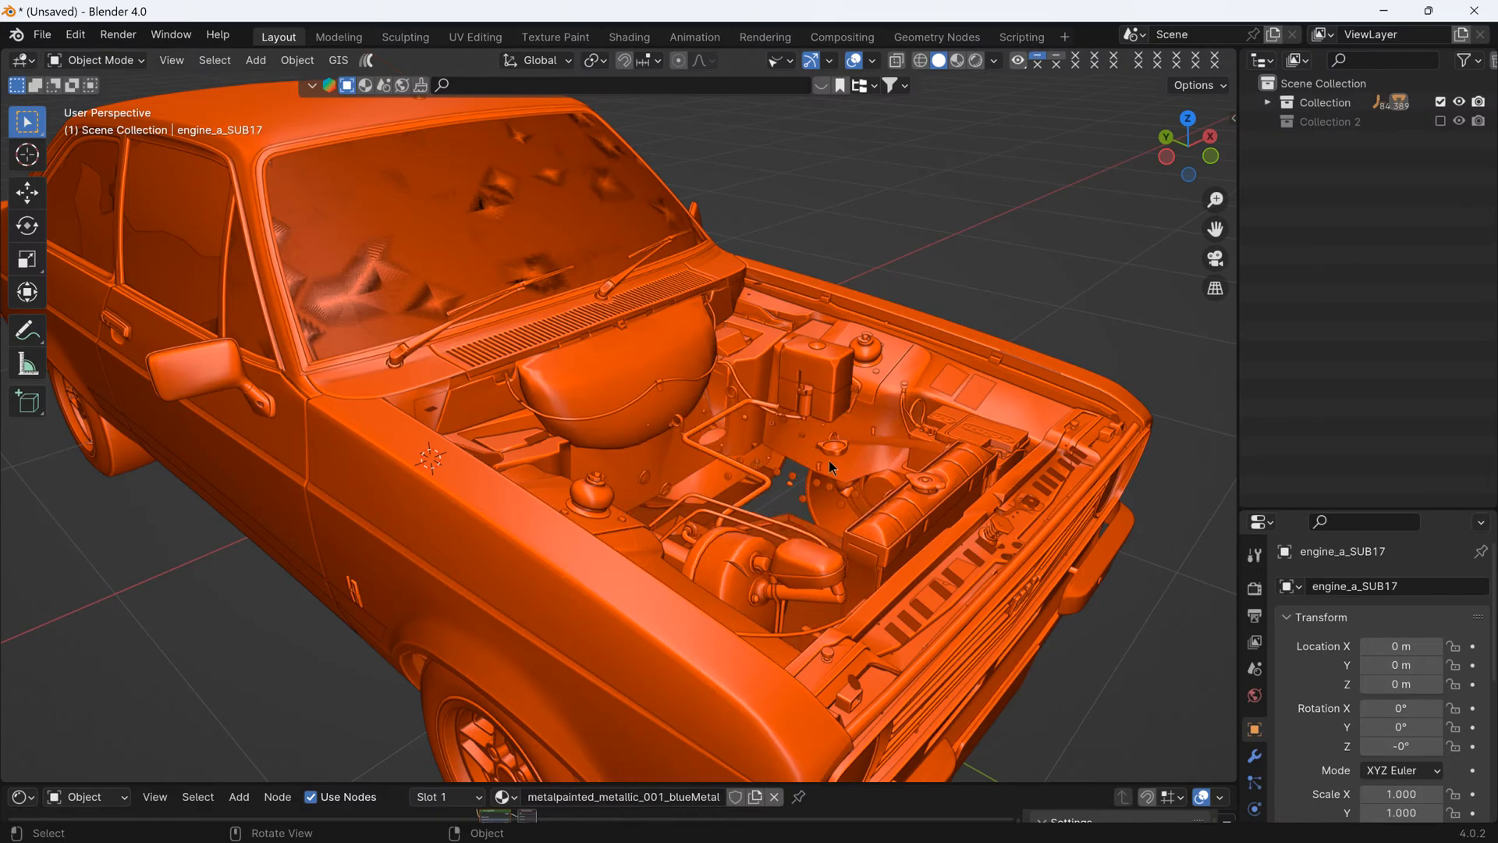
click(829, 472)
key(h)
click(800, 480)
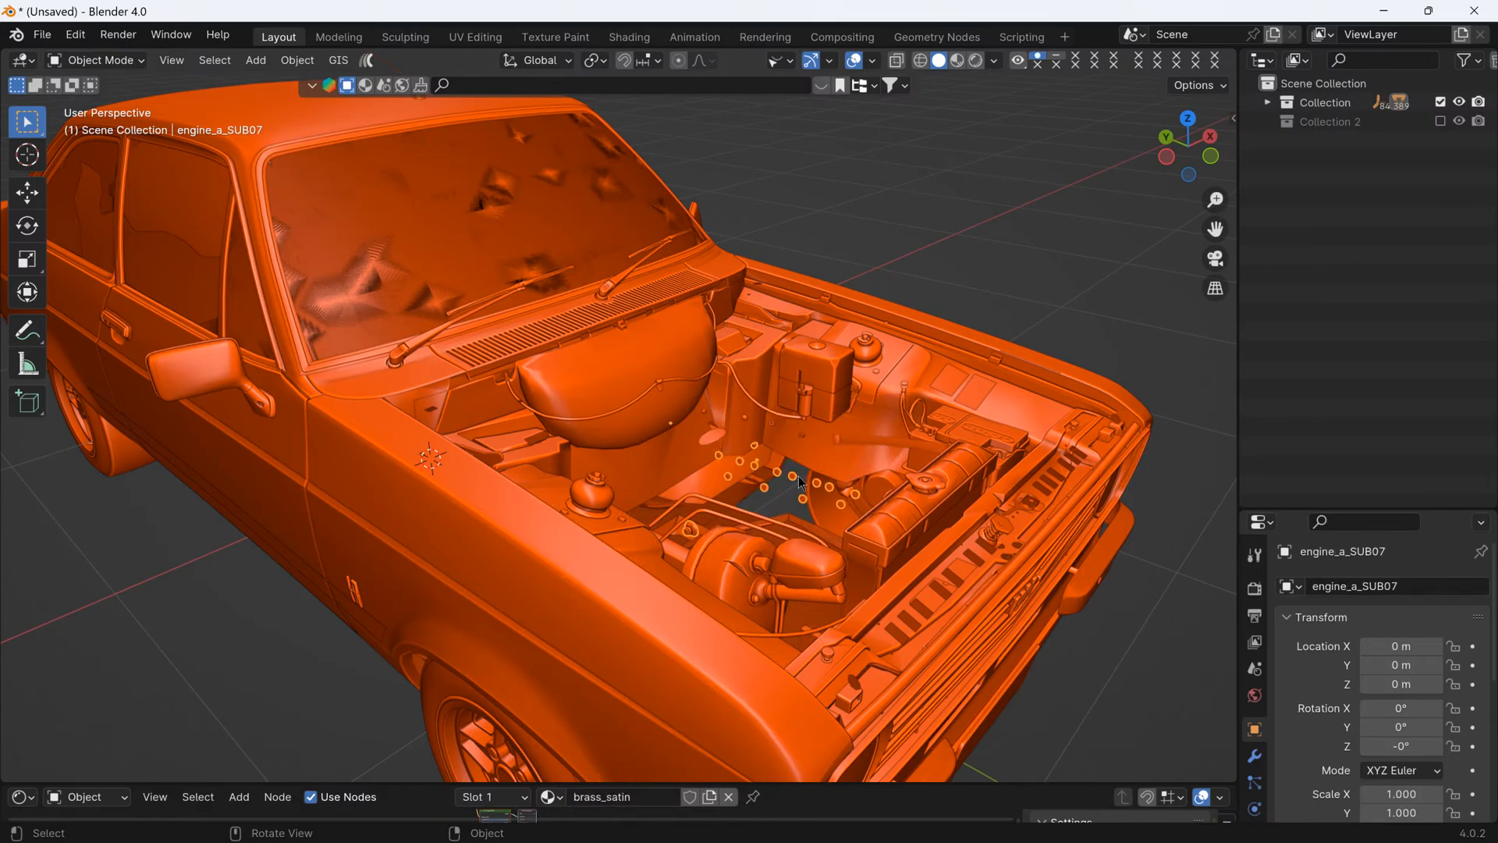
key(h)
- Hide the leftover engine parts in the middle of the bay, including engine_a_SUB14
middle_drag(804, 478, 722, 577)
click(808, 499)
click(712, 525)
click(670, 582)
click(862, 580)
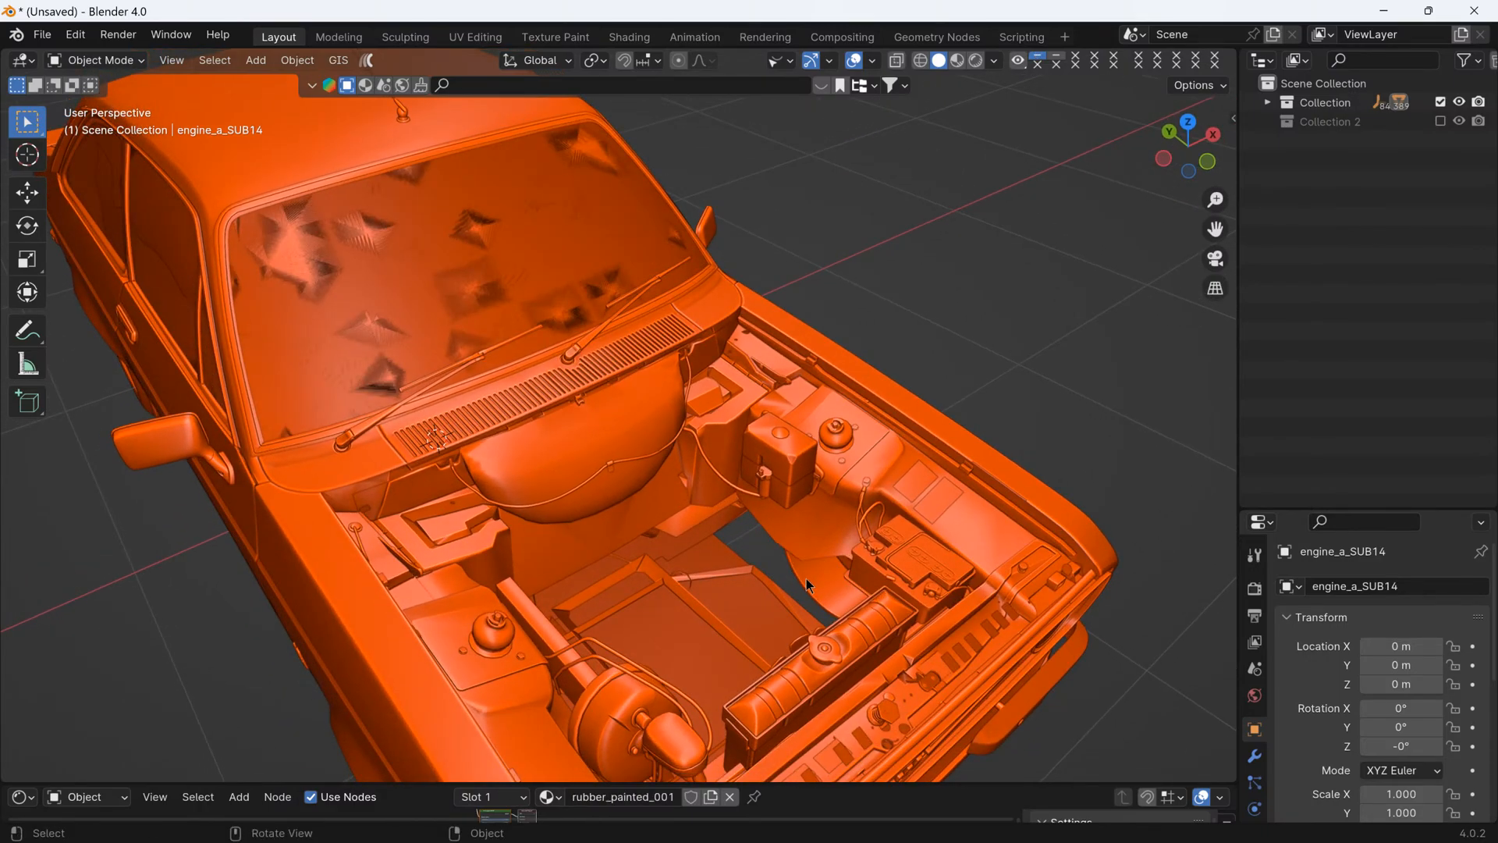
- Hide the engine part engine_a_SUB16 located behind the radiator
middle_drag(858, 581, 818, 579)
scroll(708, 446, up, 3)
middle_drag(709, 446, 606, 489)
scroll(606, 489, down, 3)
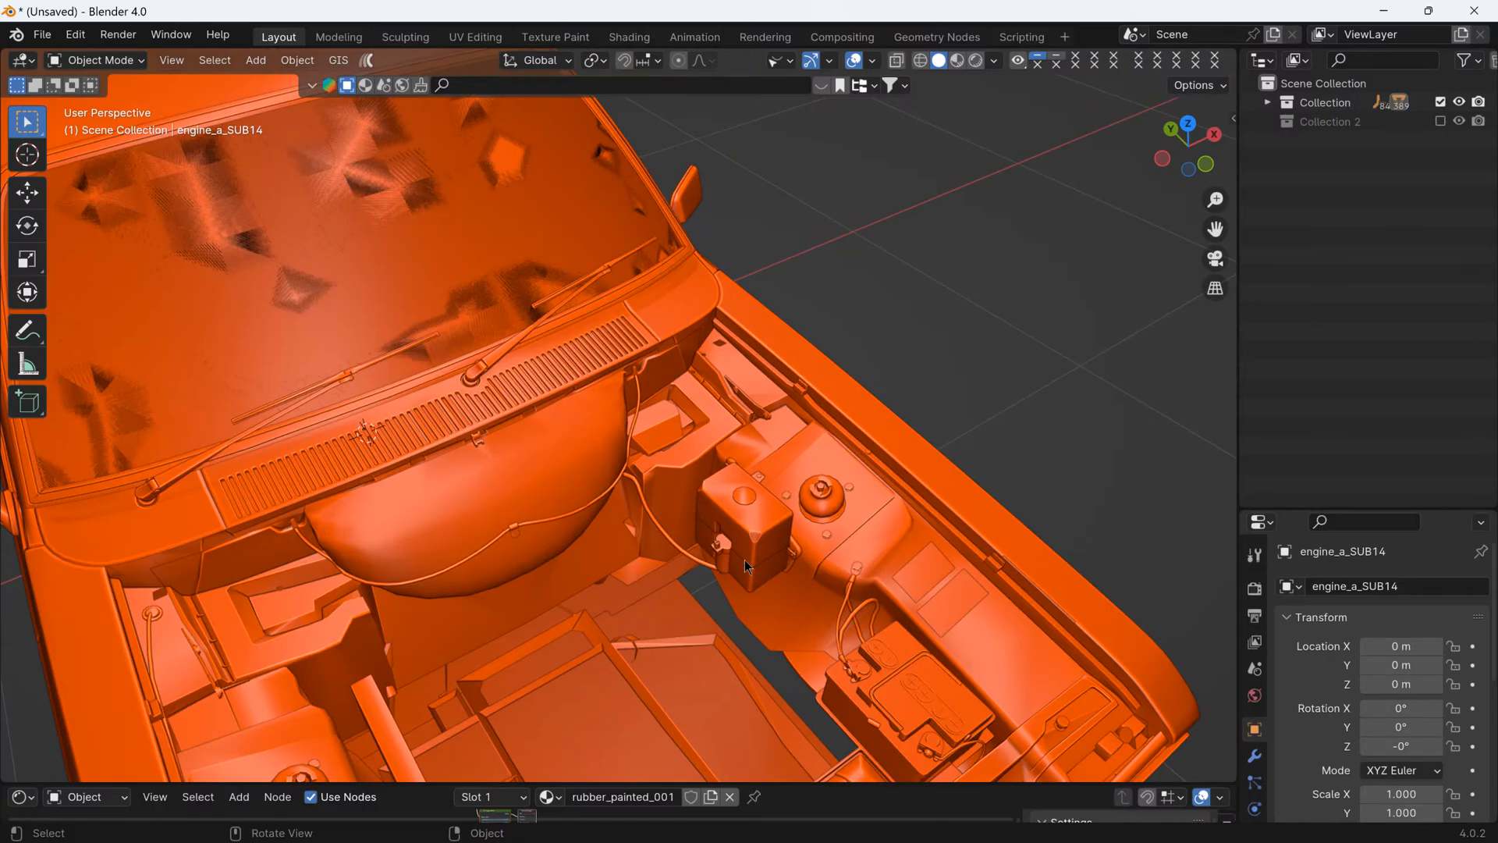
scroll(765, 534, down, 3)
middle_drag(476, 568, 686, 603)
middle_drag(810, 648, 728, 615)
scroll(738, 560, up, 3)
middle_drag(738, 559, 673, 513)
click(703, 457)
key(h)
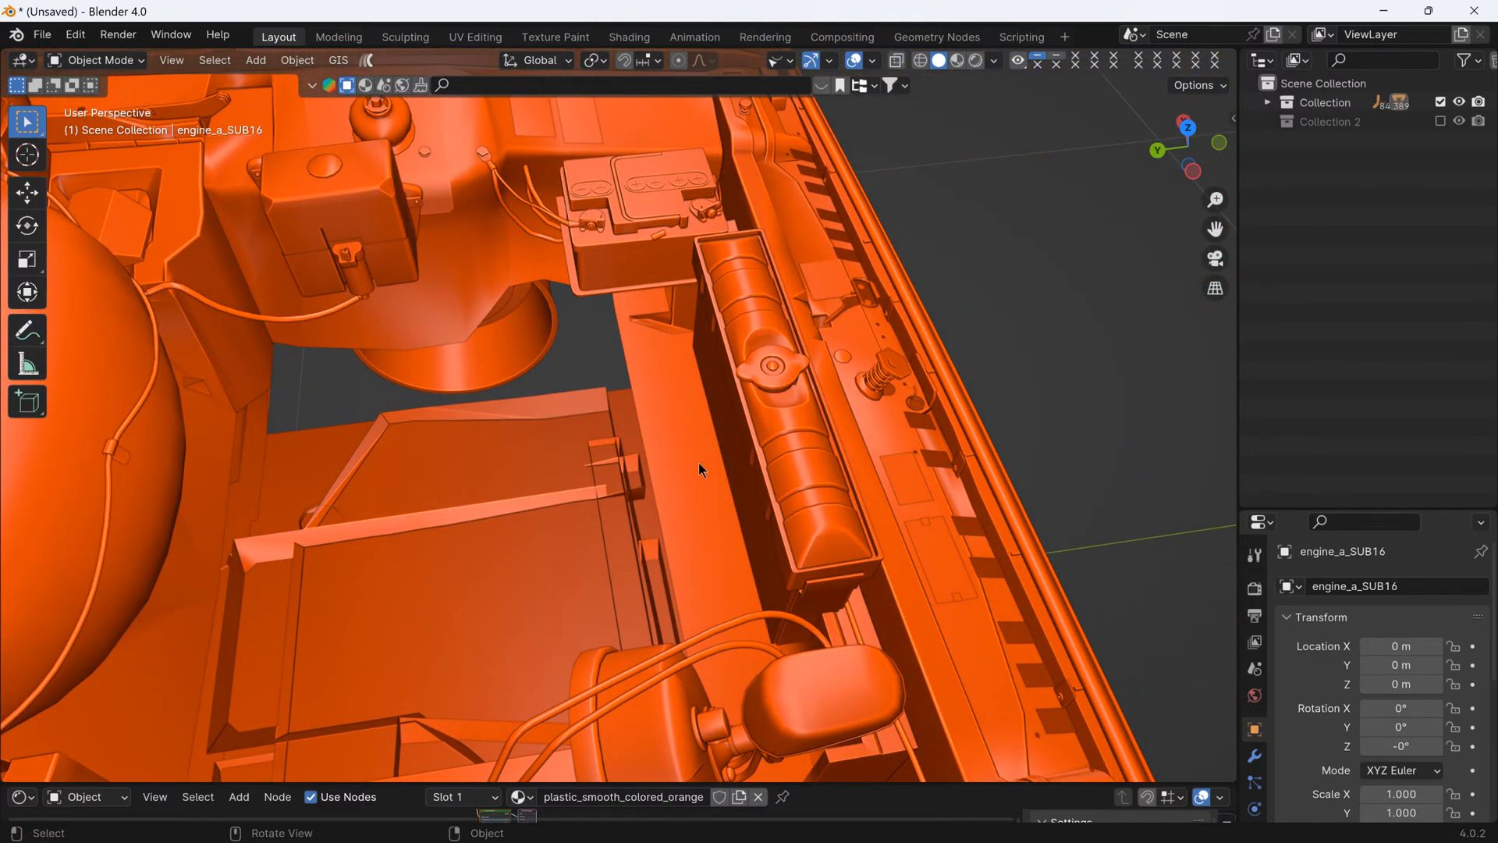
- Hide the radiator core enginebay_a__slod_SUB34 and undo the hiding of the neighbouring part enginebay_a__slod_SUB32
middle_drag(702, 457, 834, 347)
click(835, 354)
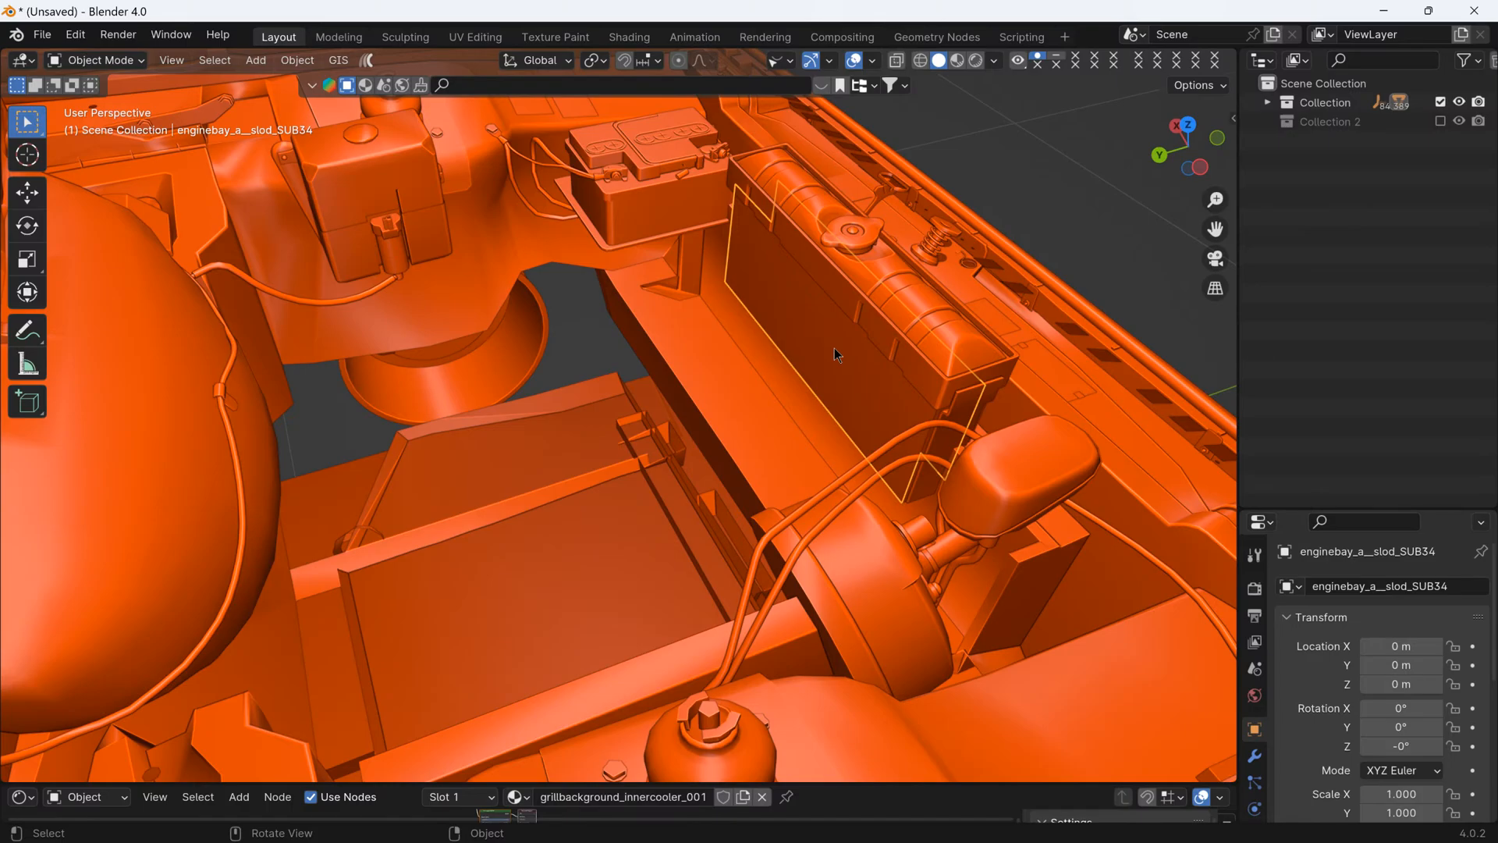
key(h)
click(872, 308)
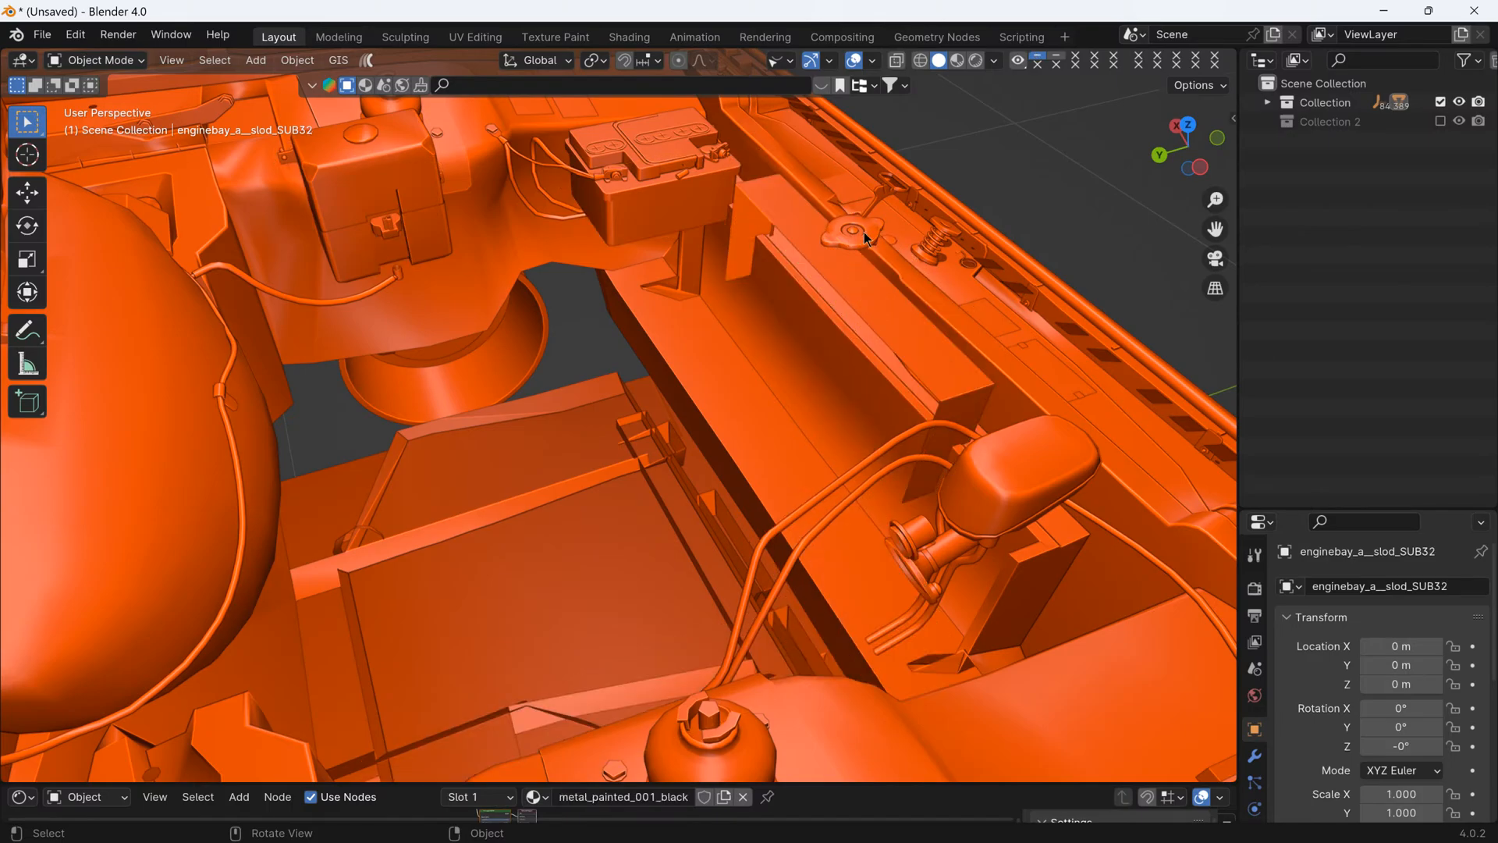
key(alt+h)
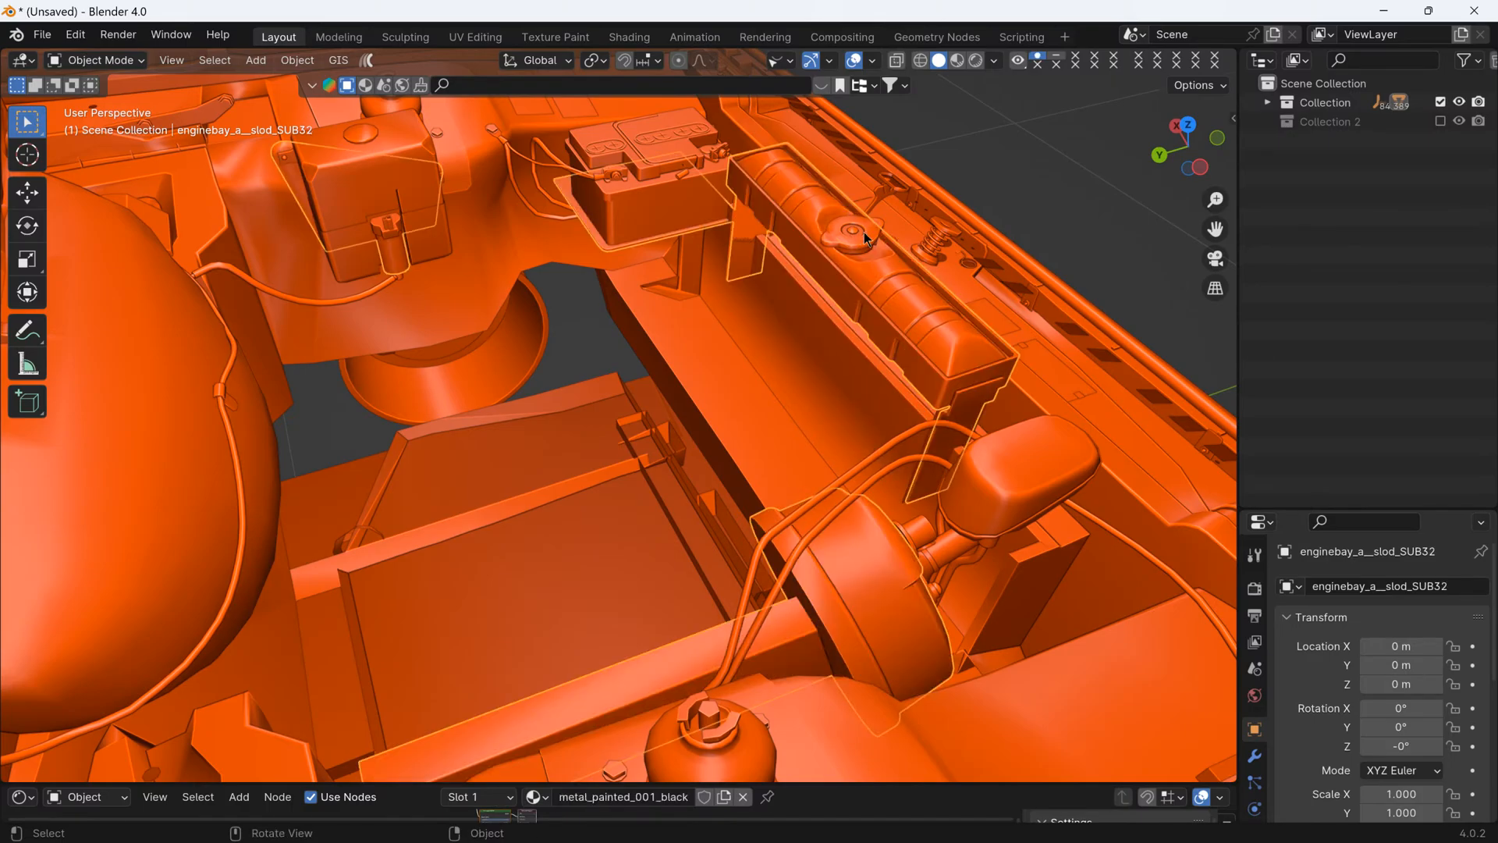
- Separate the radiator geometry from enginebay_a__slod_SUB32 into its own object, using a top wireframe view to select it
scroll(919, 251, down, 5)
middle_drag(905, 323, 771, 325)
scroll(769, 323, down, 2)
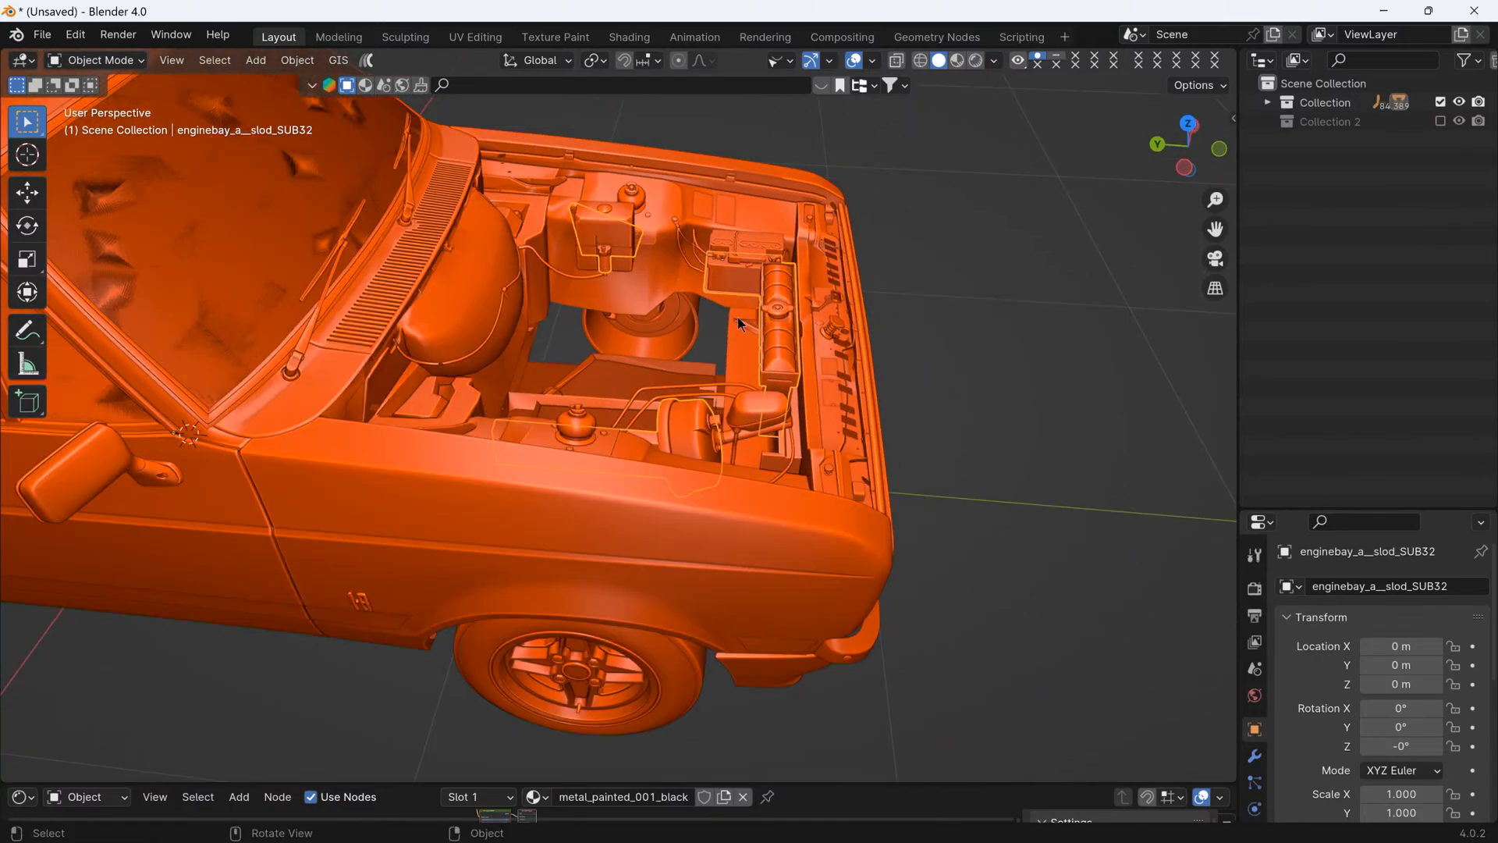
key(Tab)
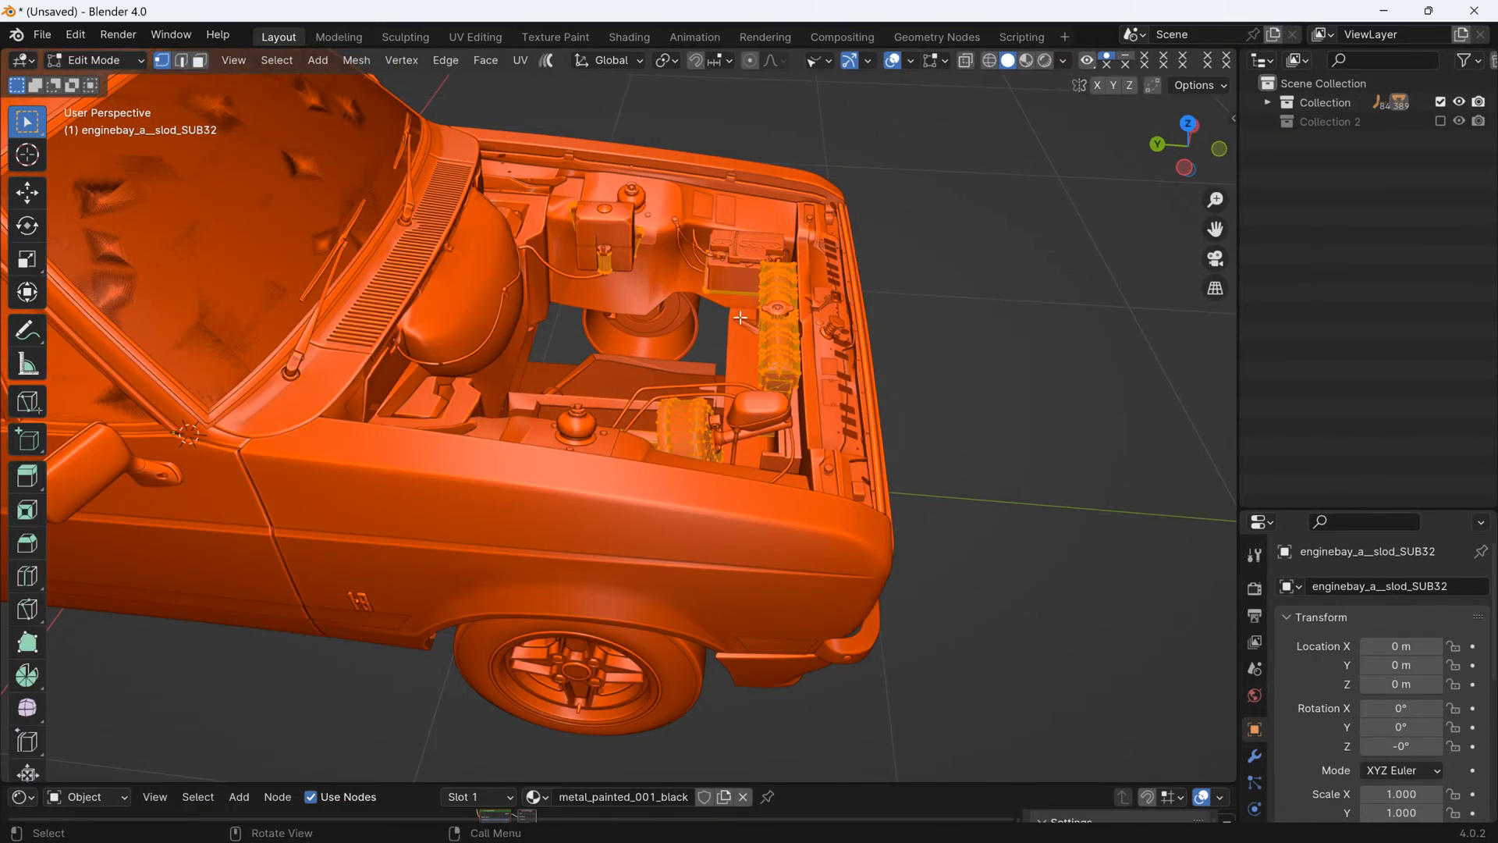
click(989, 66)
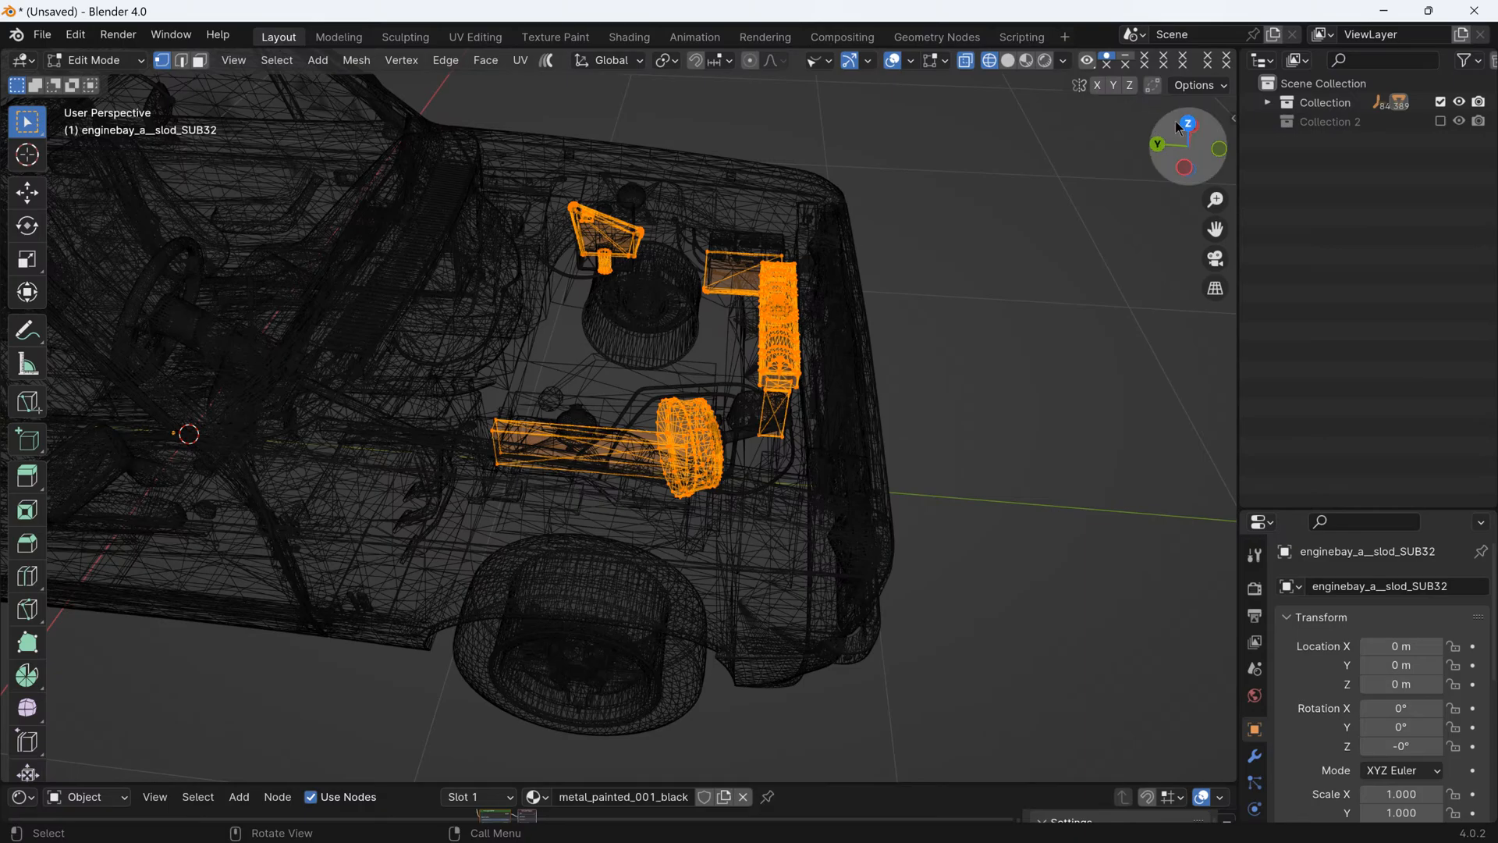
click(1188, 125)
scroll(466, 530, up, 2)
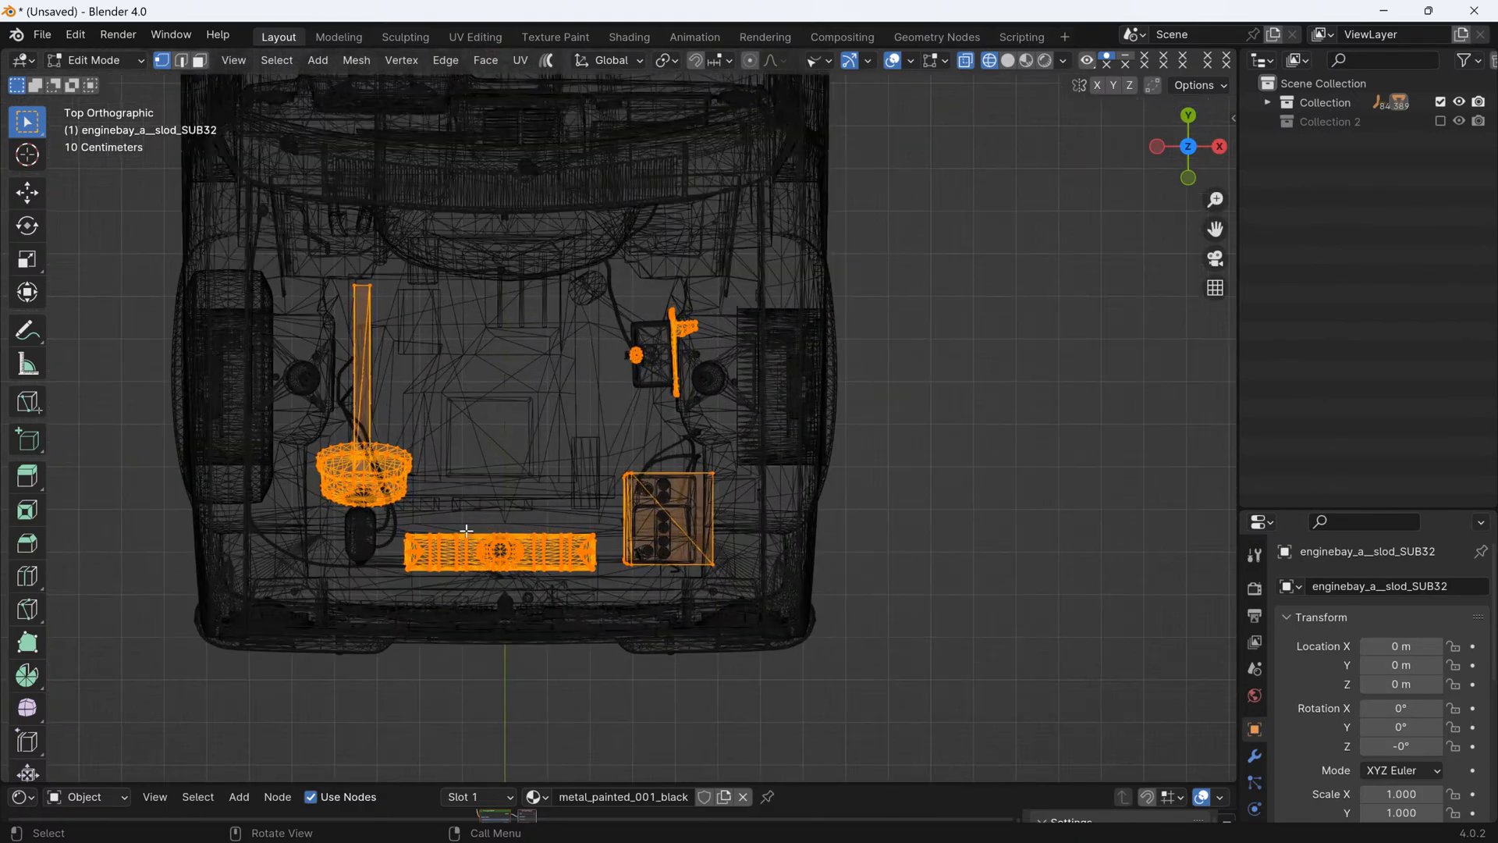
scroll(450, 544, up, 1)
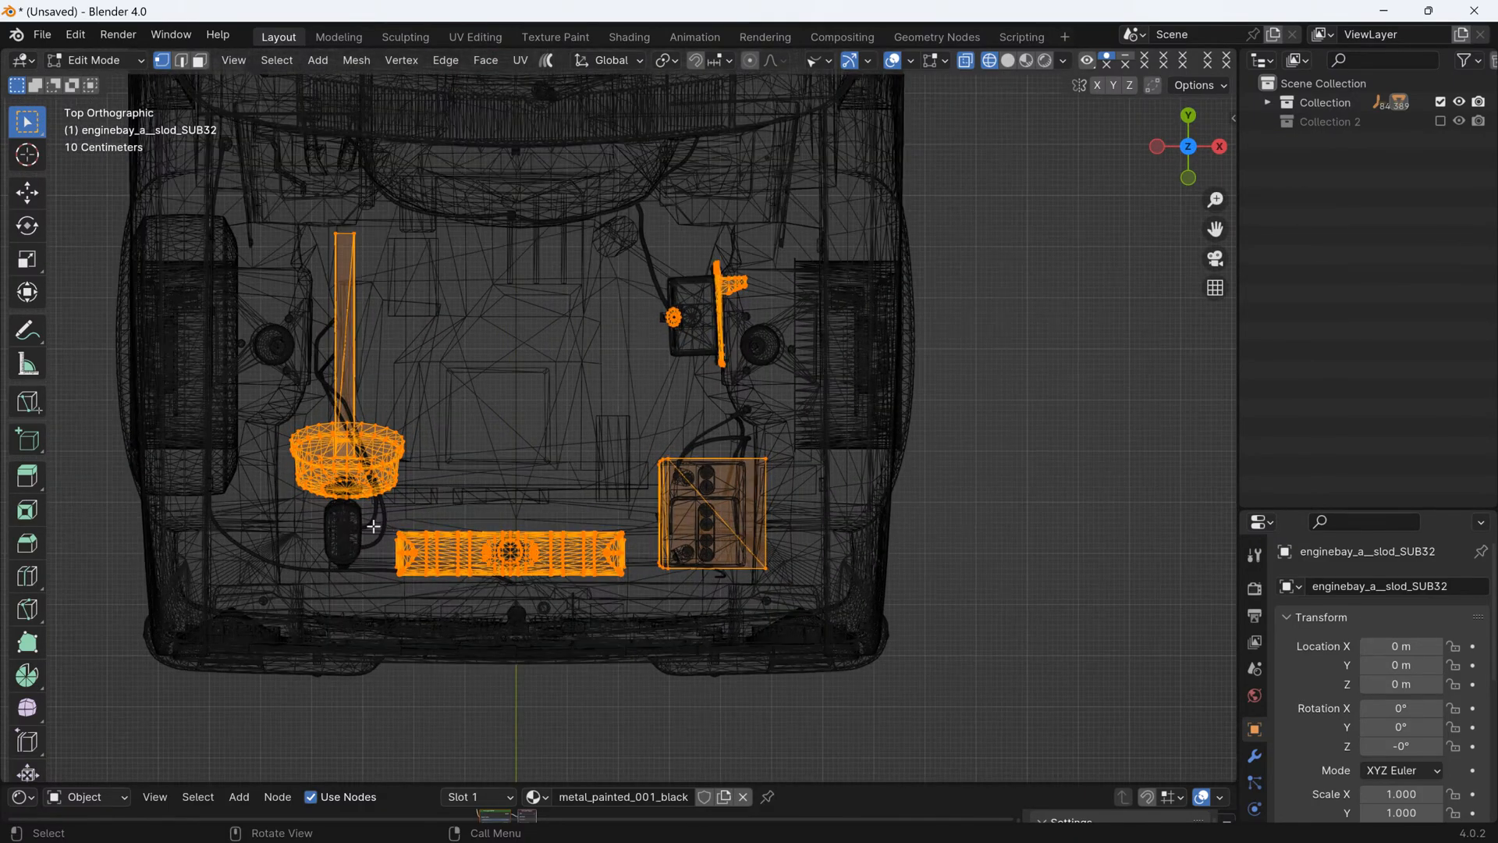
drag(356, 515, 634, 607)
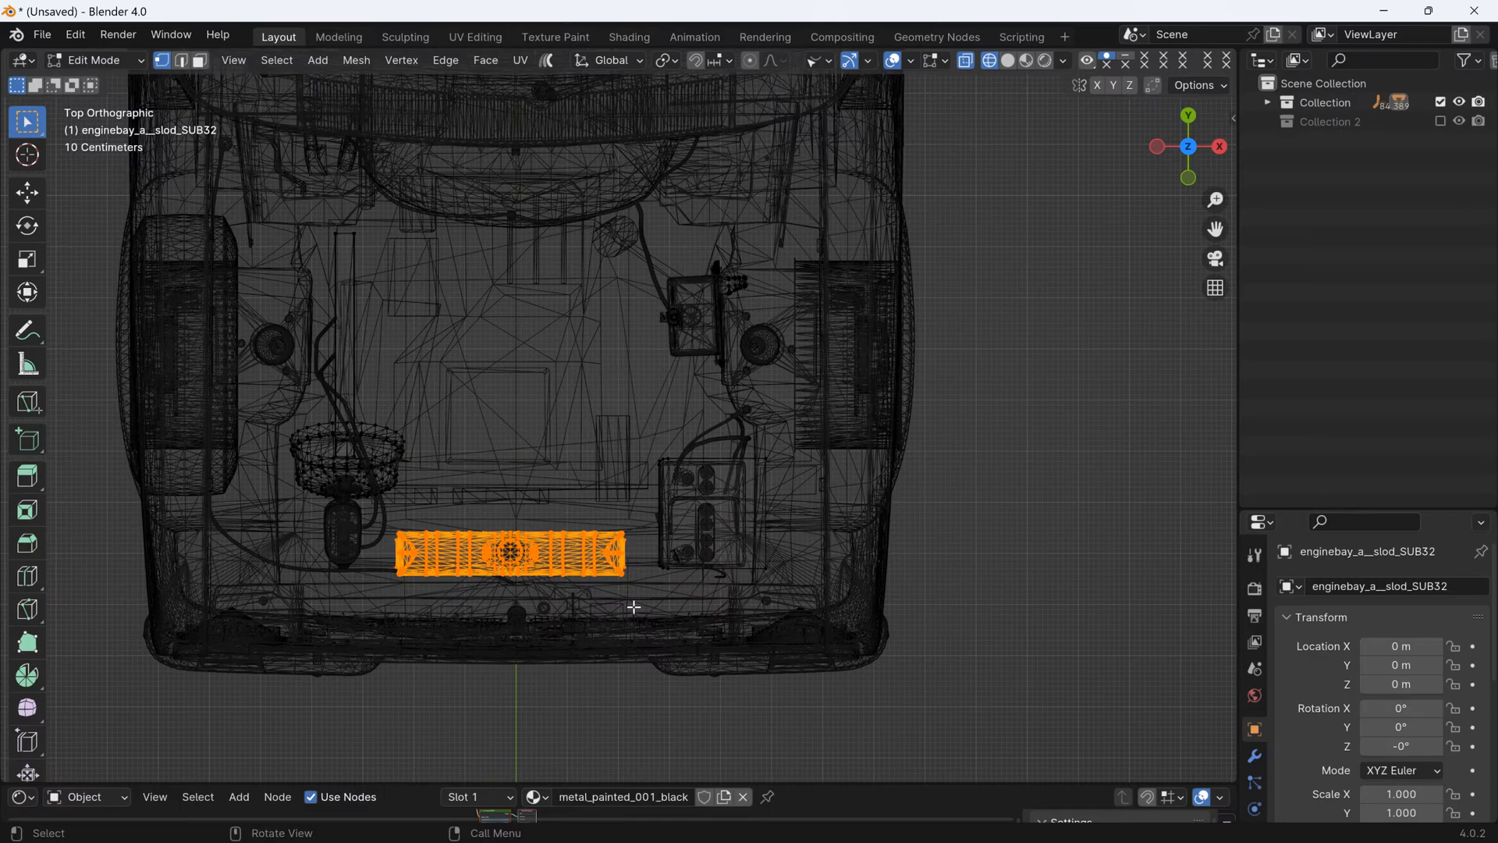
key(p)
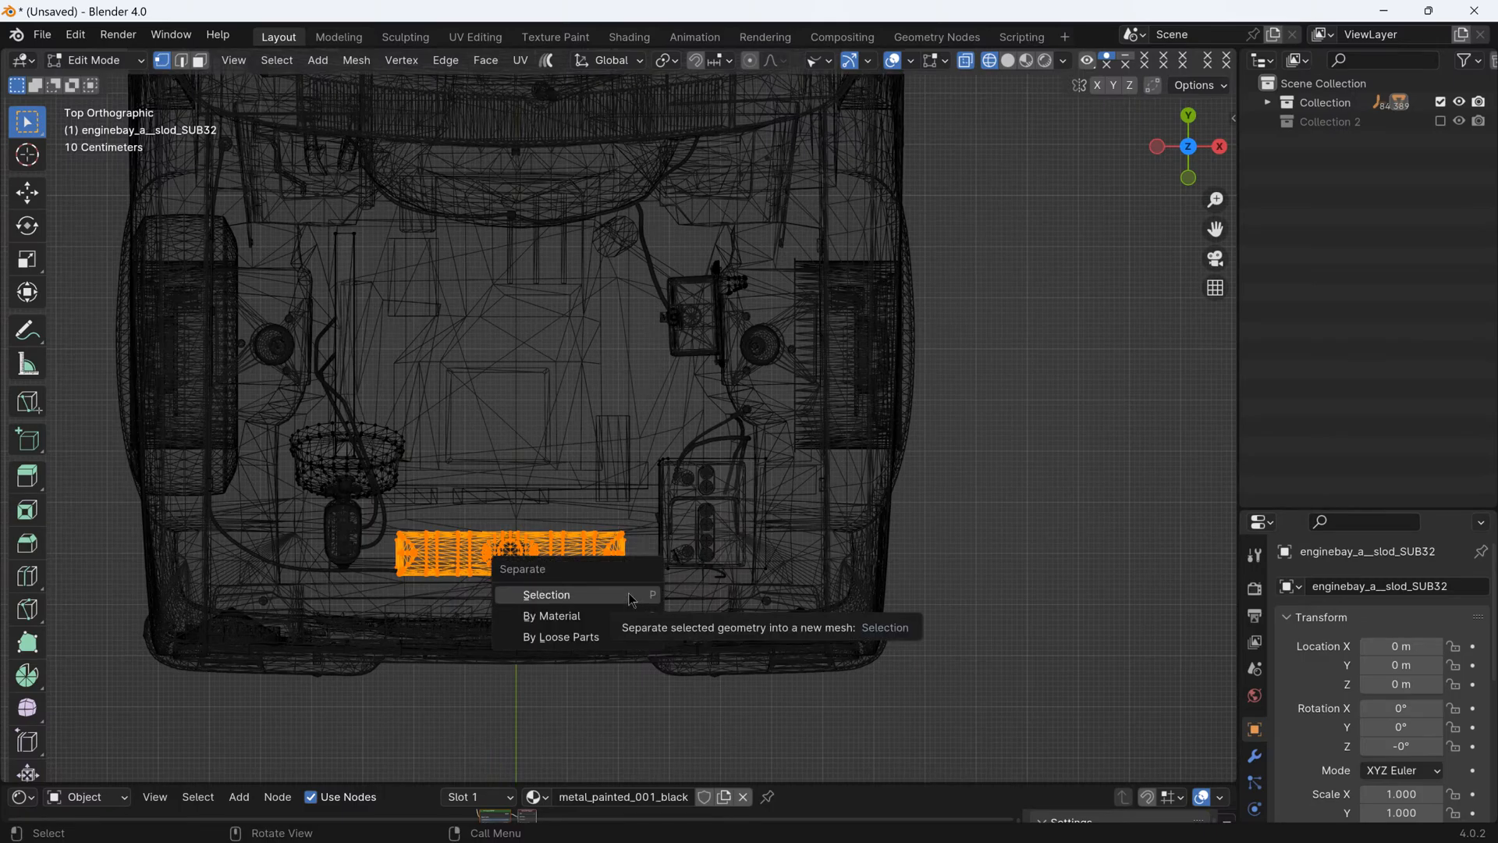
click(628, 593)
key(Tab)
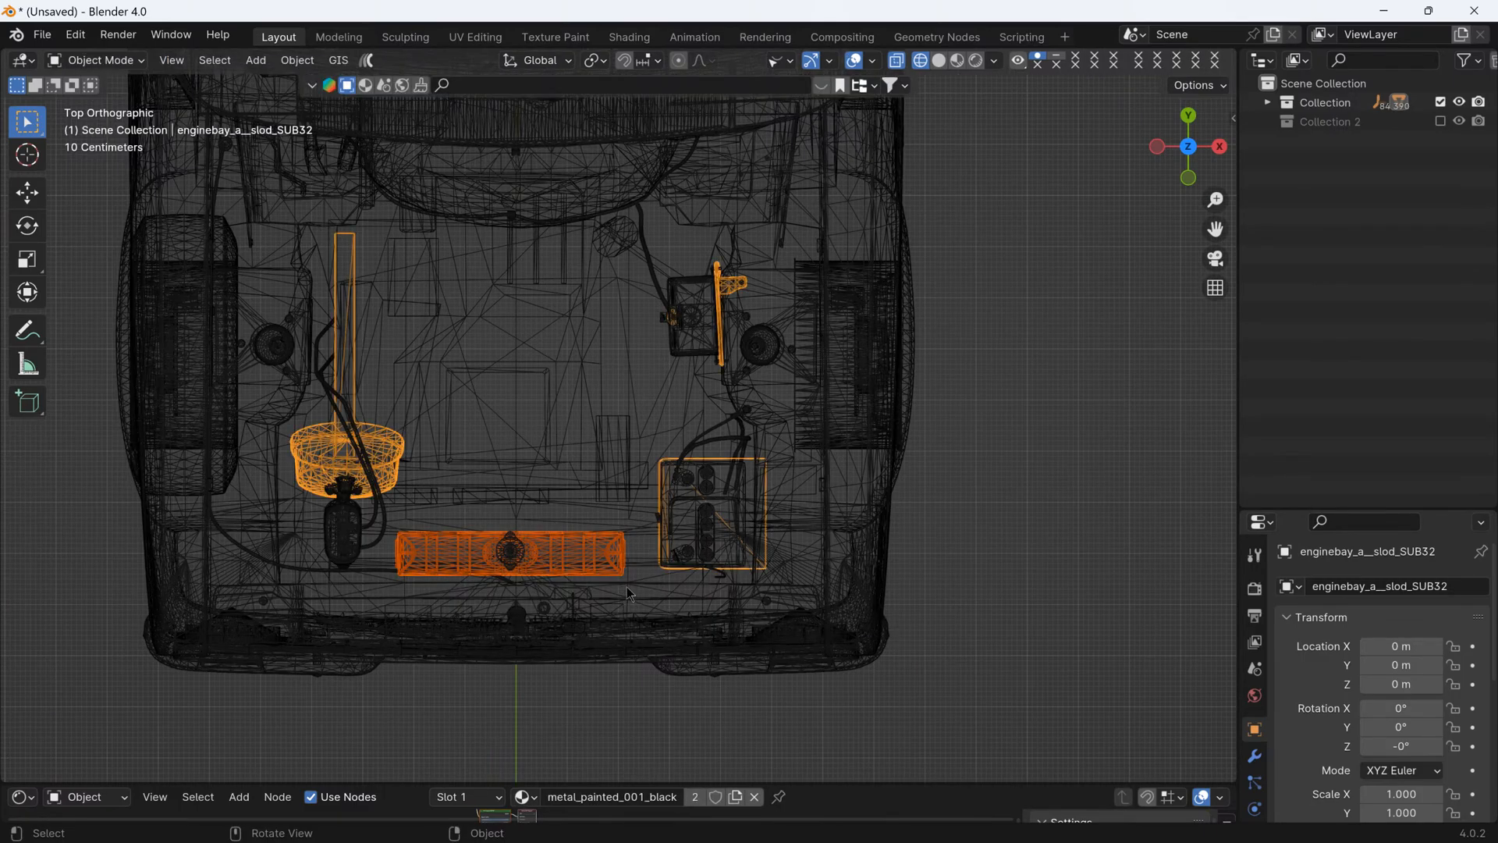
- Select the battery tray geometry within enginebay_a__slod_SUB32 in Edit Mode
click(402, 457)
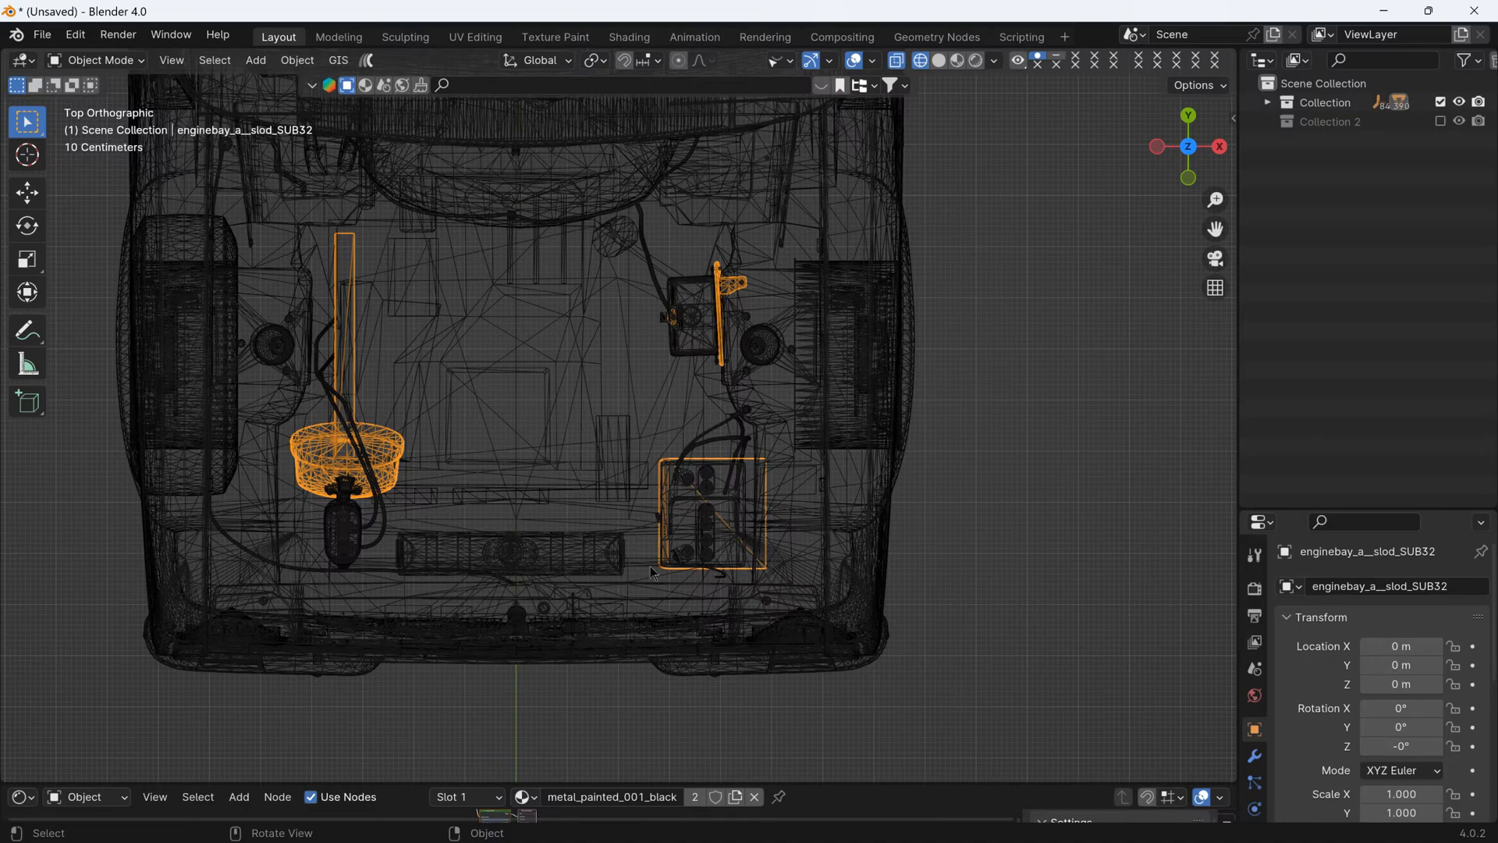
key(Tab)
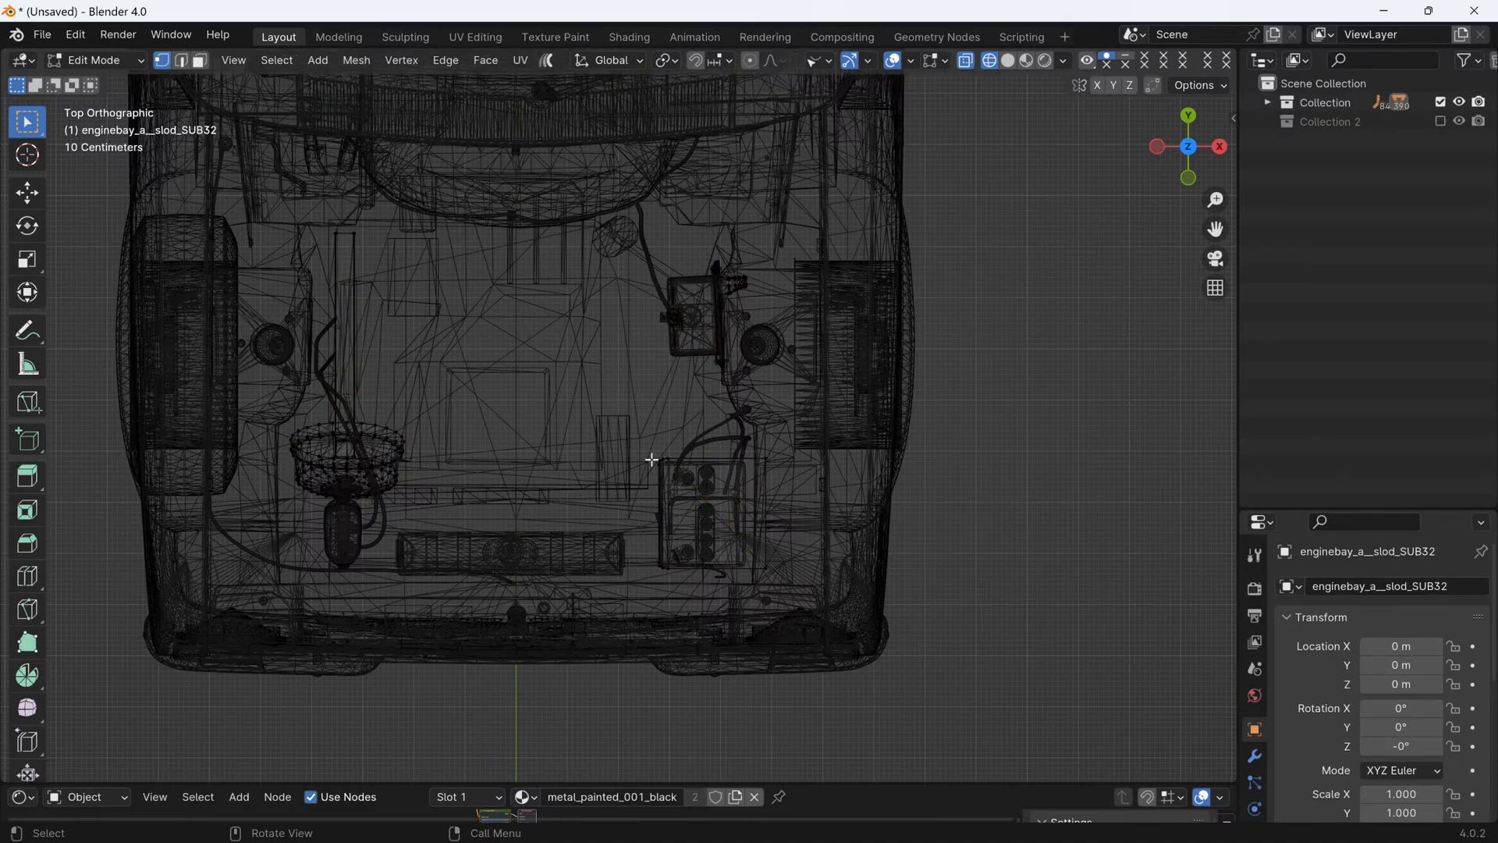
drag(665, 457, 794, 601)
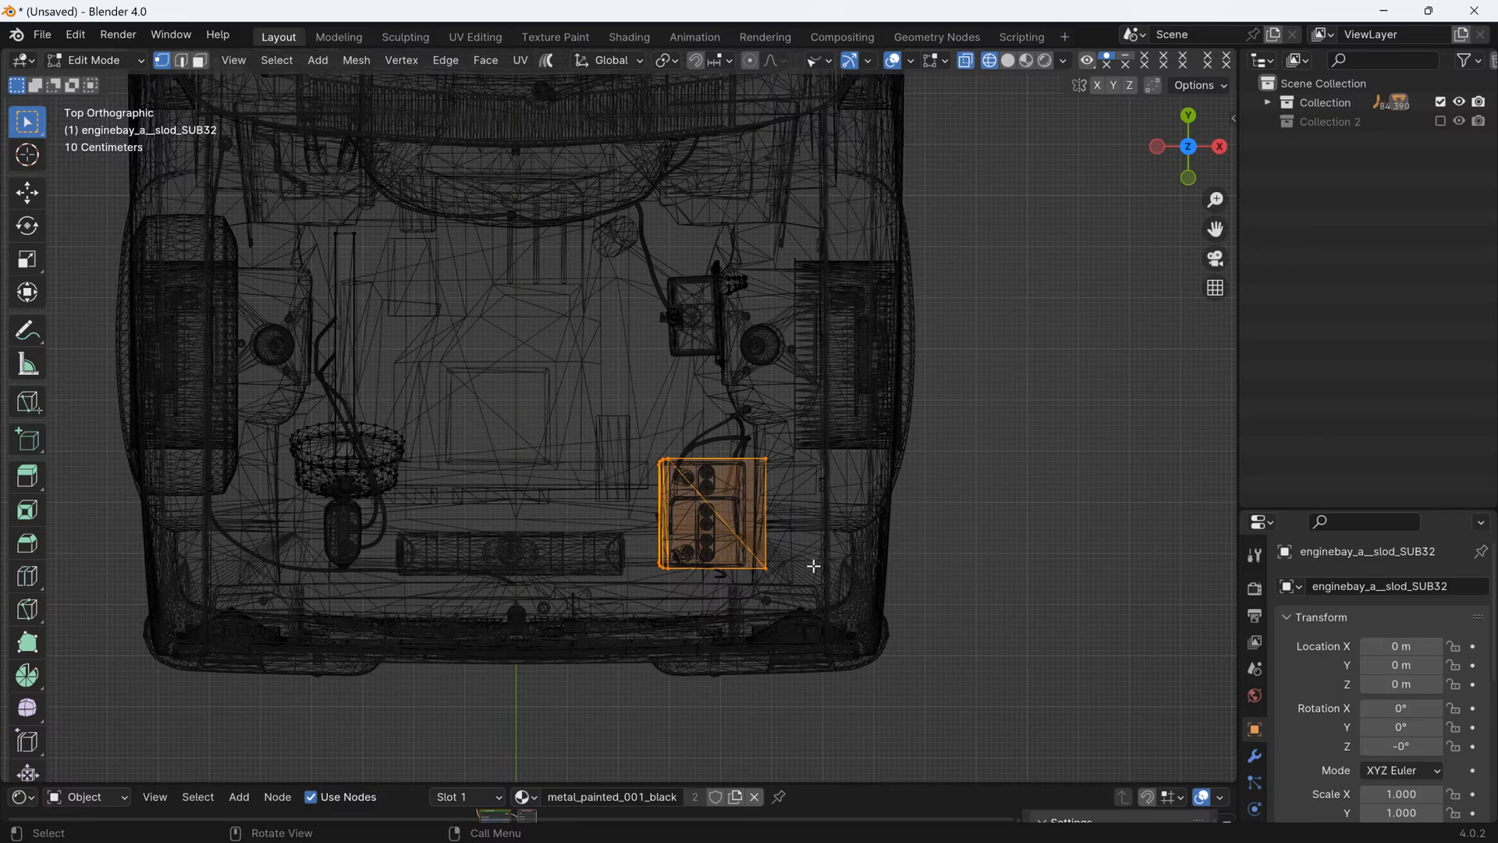
- Separate the selected battery tray geometry from enginebay_a__slod_SUB32 into its own object
key(p)
click(794, 602)
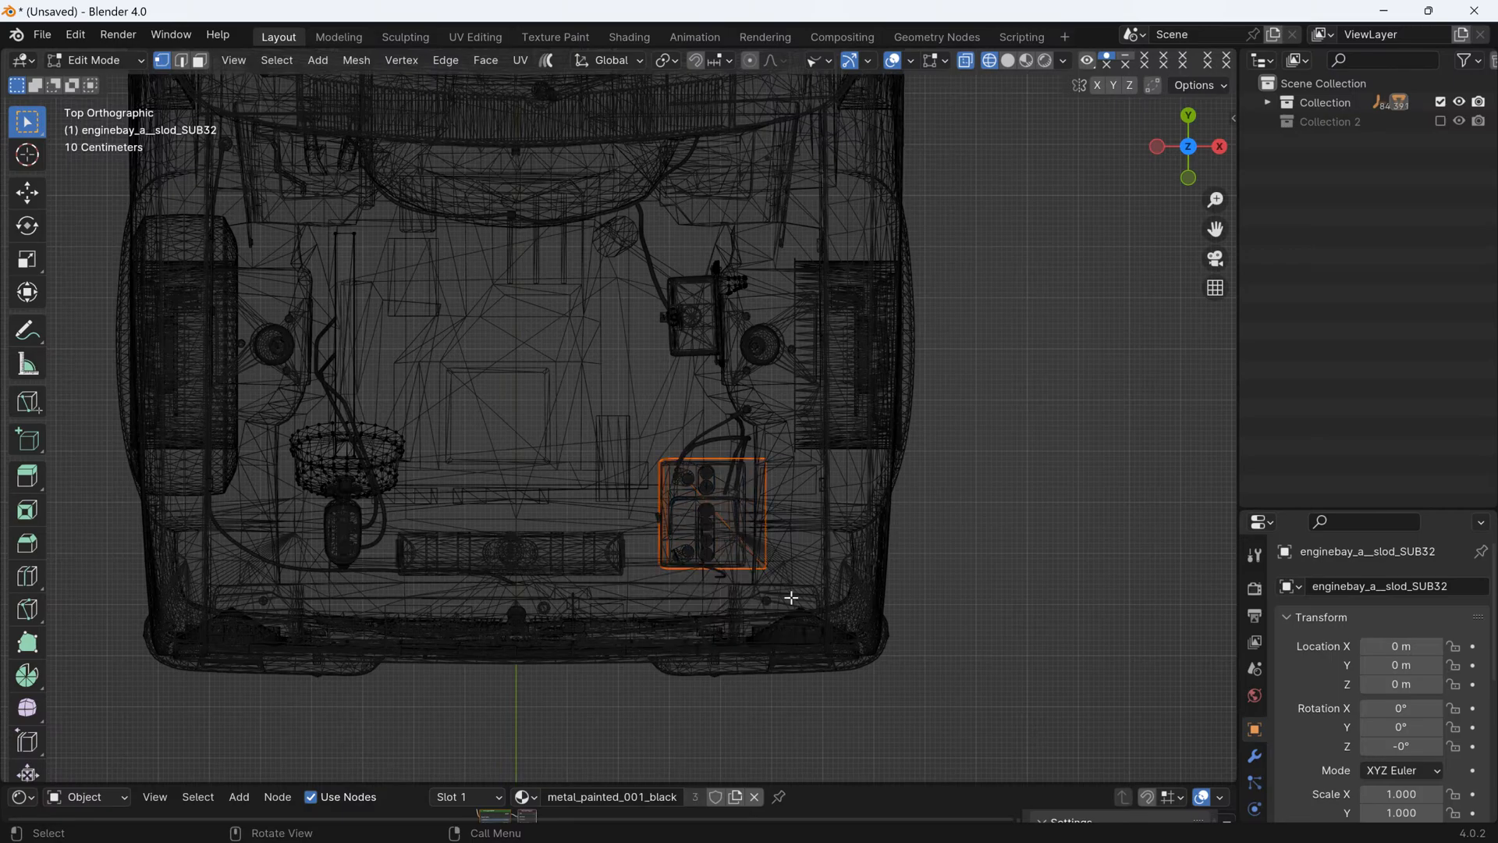
key(Tab)
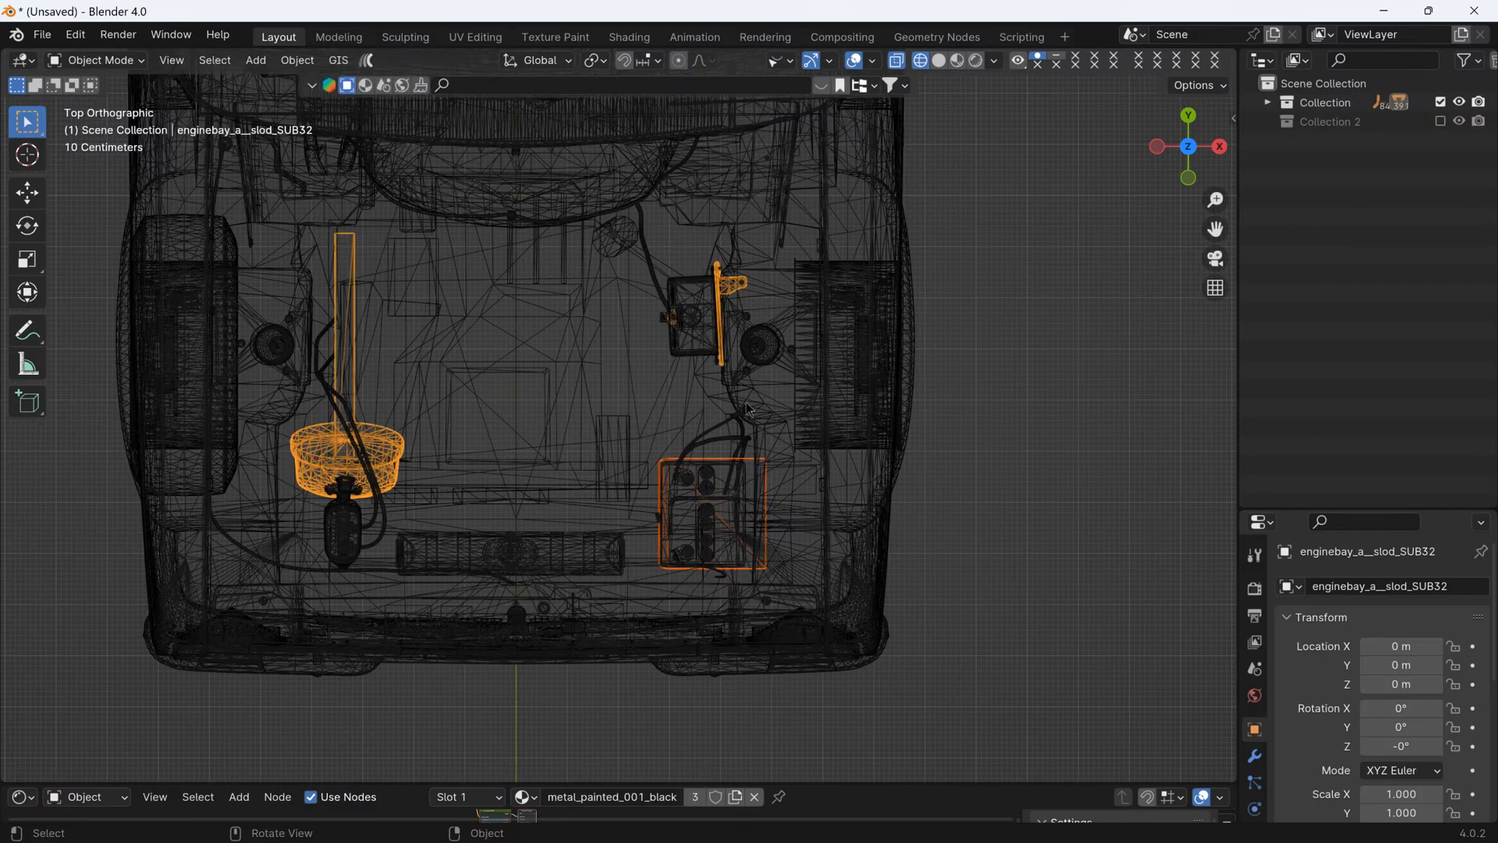
- Separate the bracket and small fitting at the reservoir box beside the strut tower from enginebay_a__slod_SUB32 into their own object
click(401, 456)
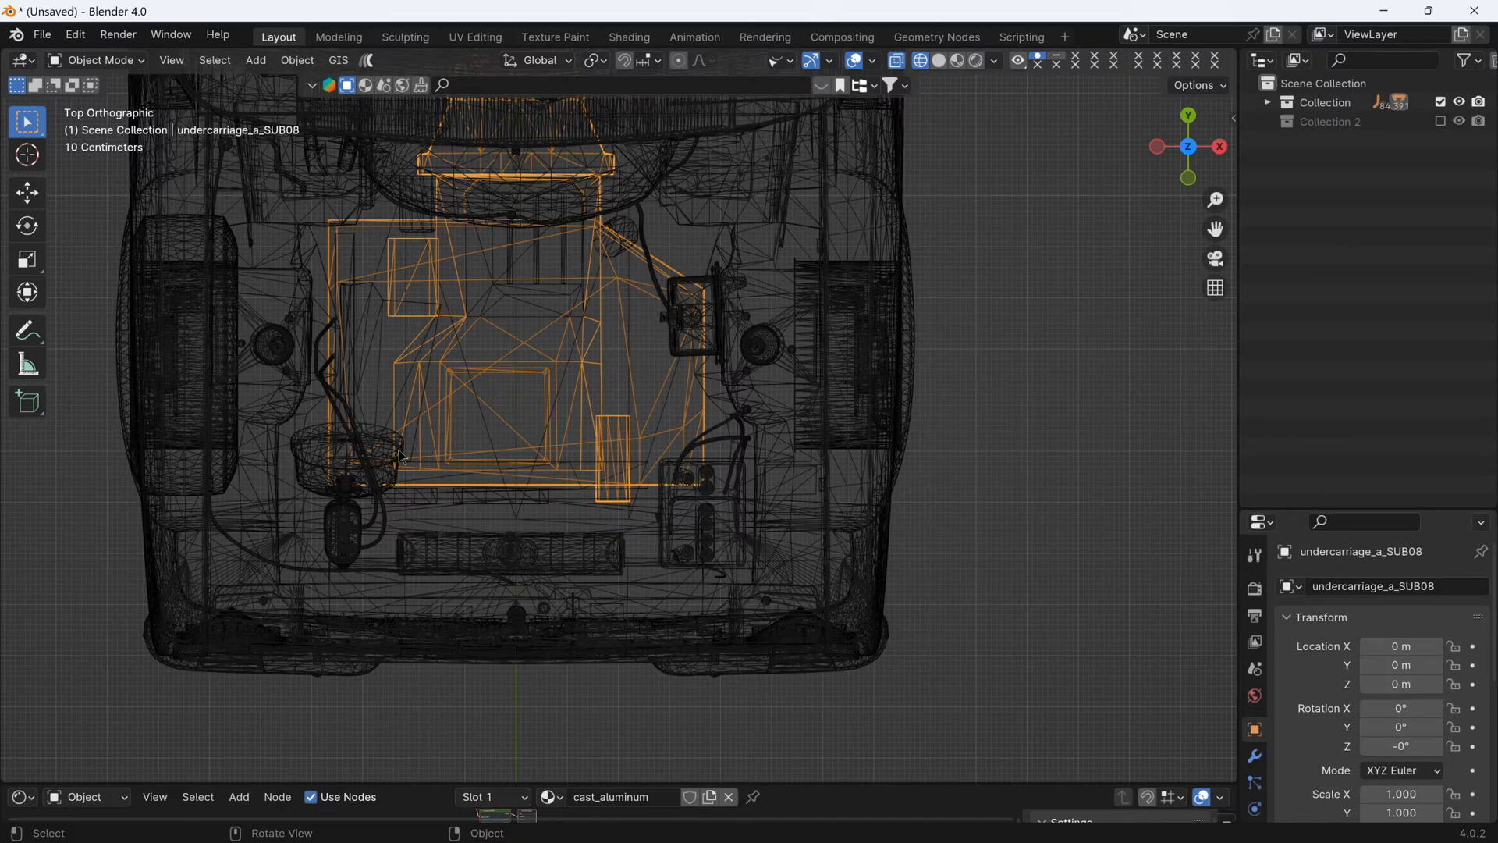
click(312, 457)
key(Tab)
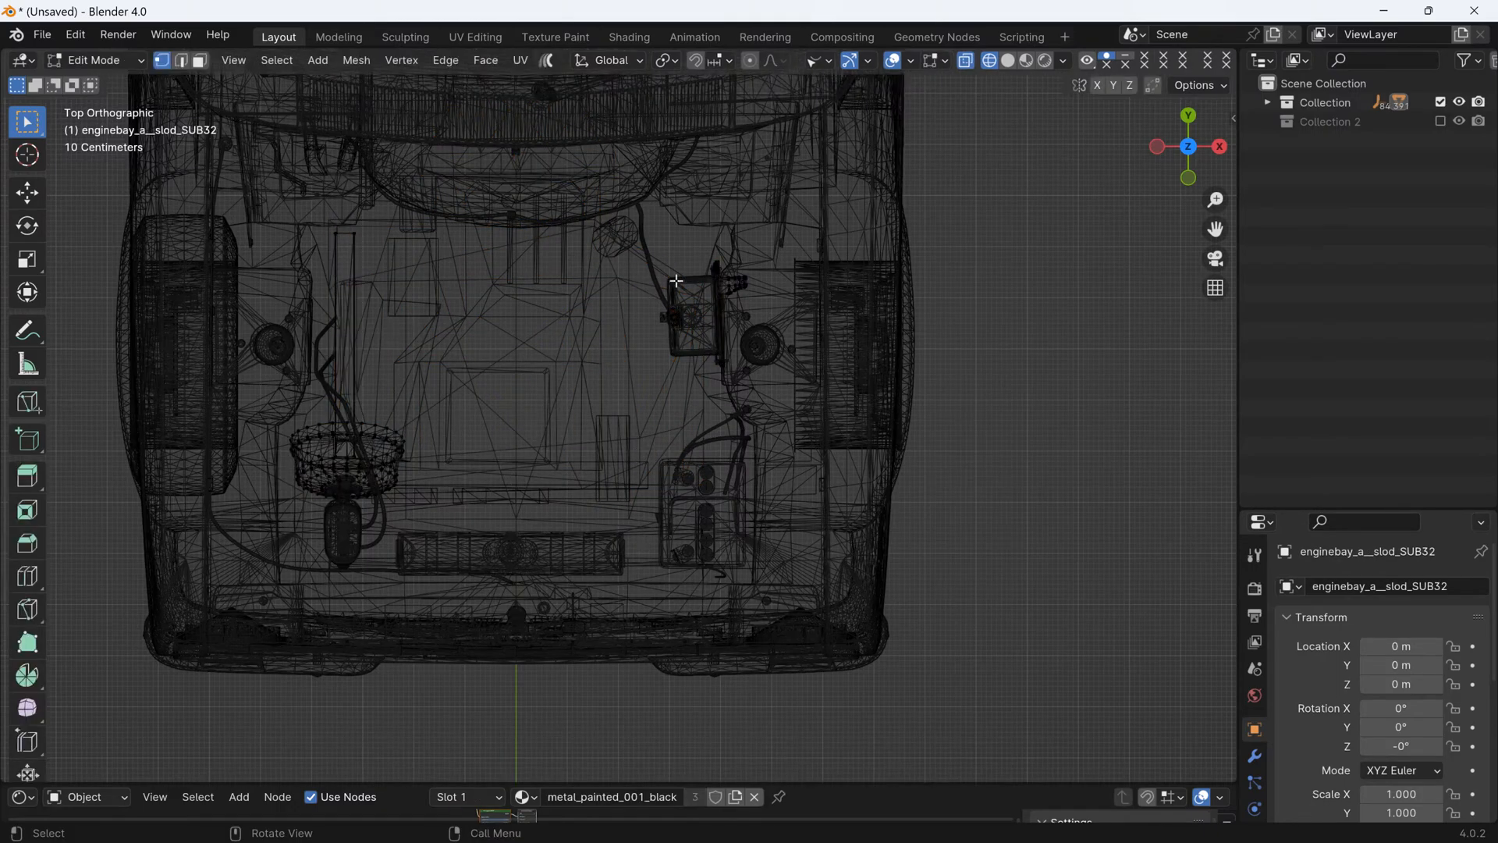
drag(637, 224, 778, 391)
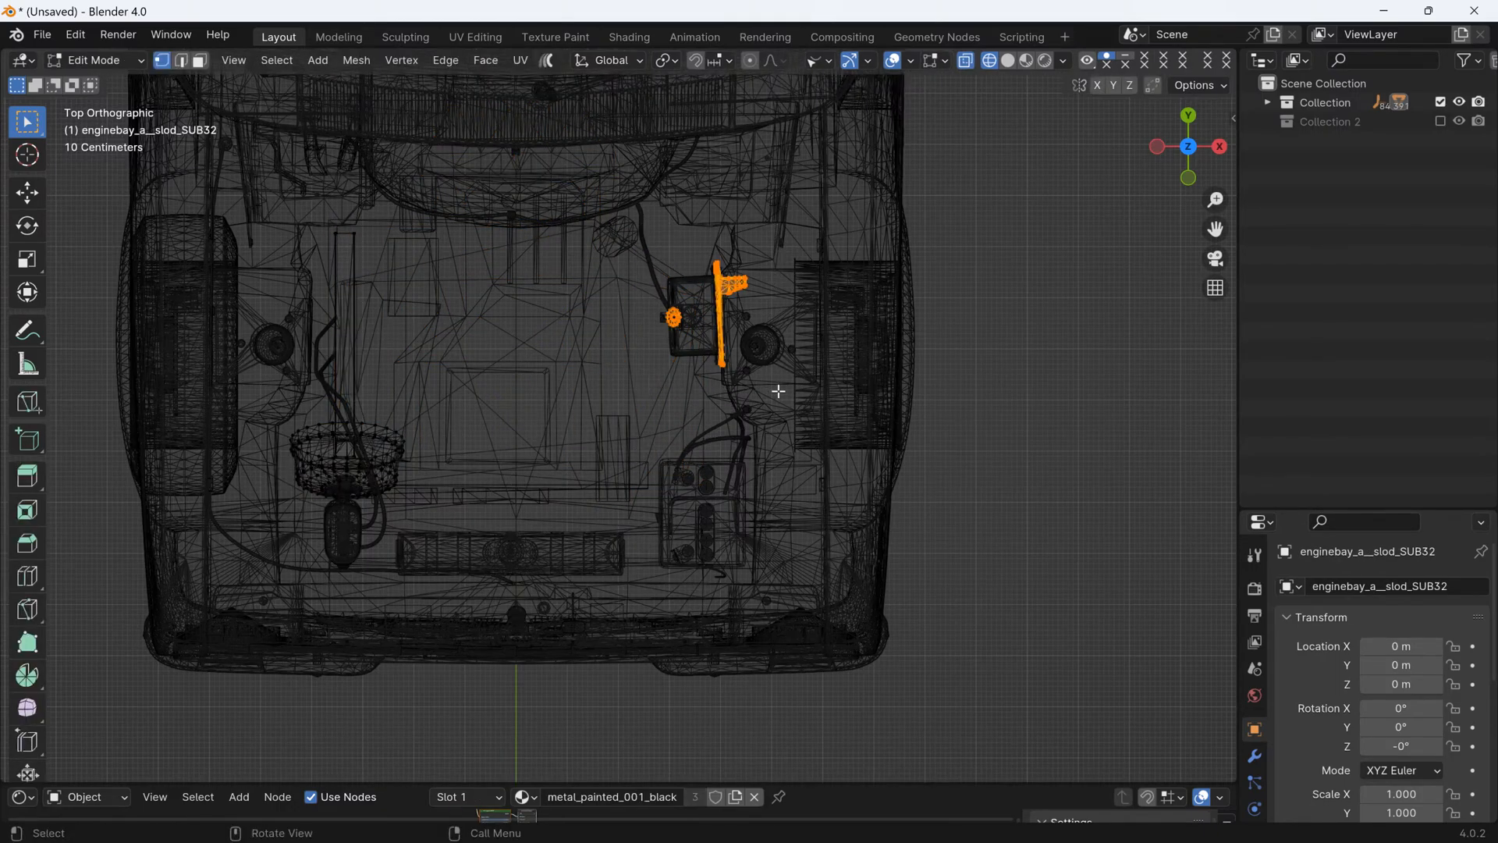
key(p)
click(781, 399)
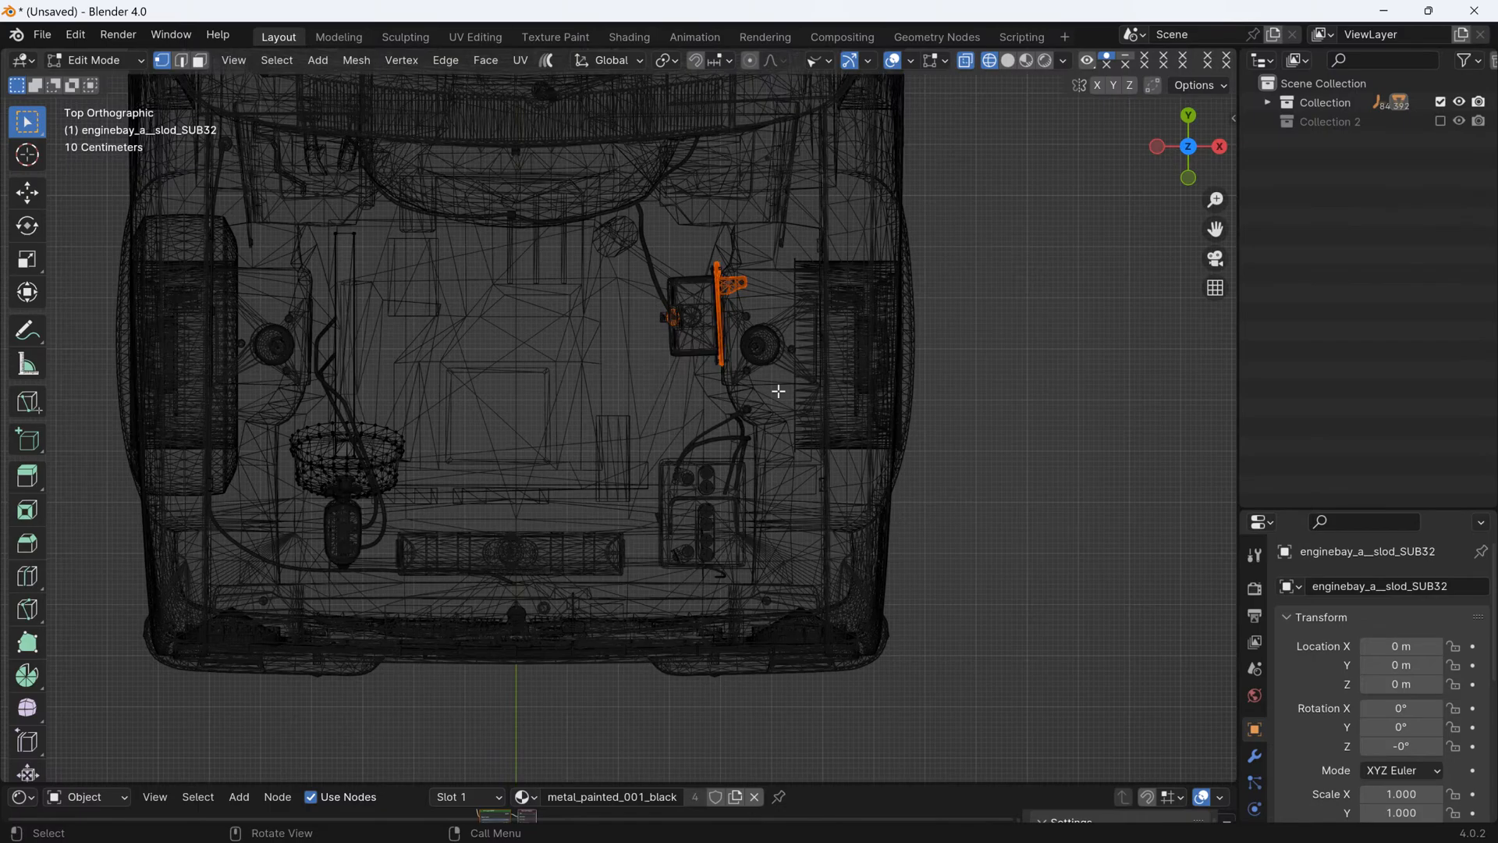
key(Tab)
- Return to solid display and hide the separated radiator part enginebay_a__slod_SUB32.001
key(alt+z)
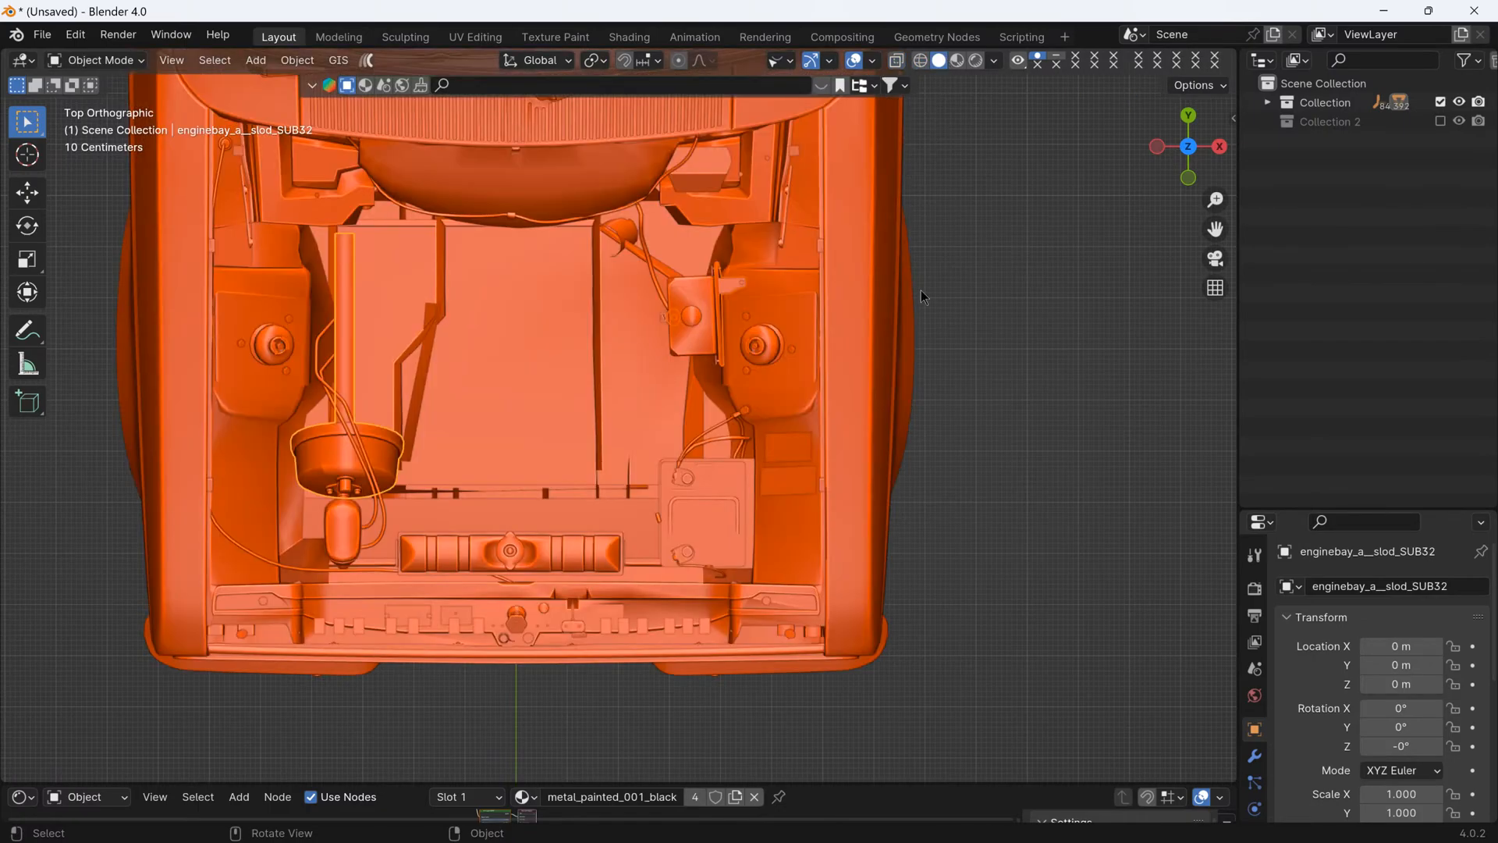
middle_drag(811, 451, 873, 439)
click(971, 468)
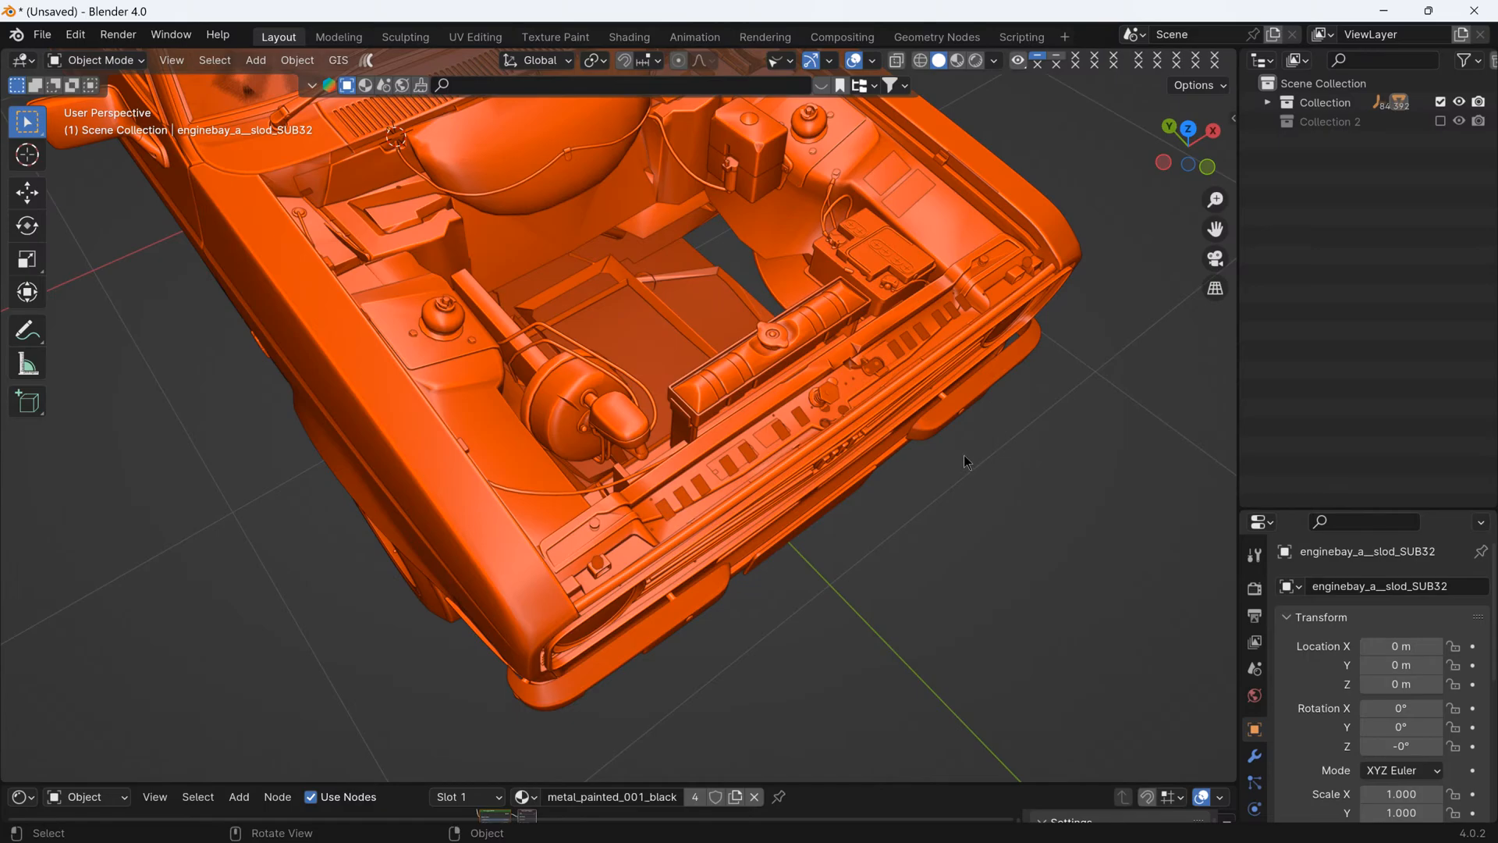
middle_drag(966, 462, 719, 484)
click(727, 467)
key(h)
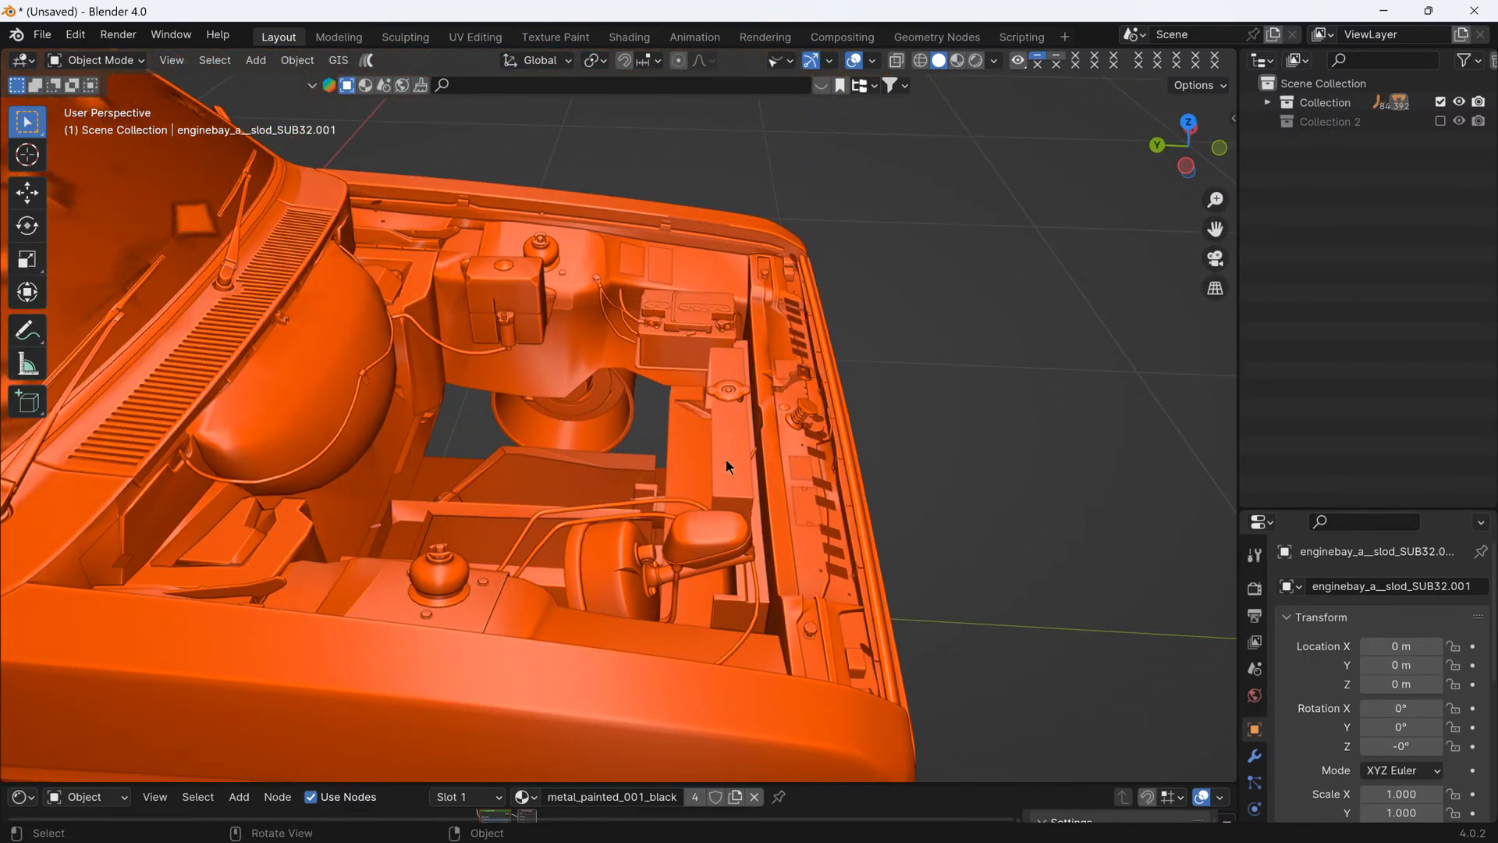
- Separate the radiator box geometry from enginebay_a__slod_SUB05 into its own object, selecting it in a top wireframe view
click(732, 442)
middle_drag(749, 441, 581, 503)
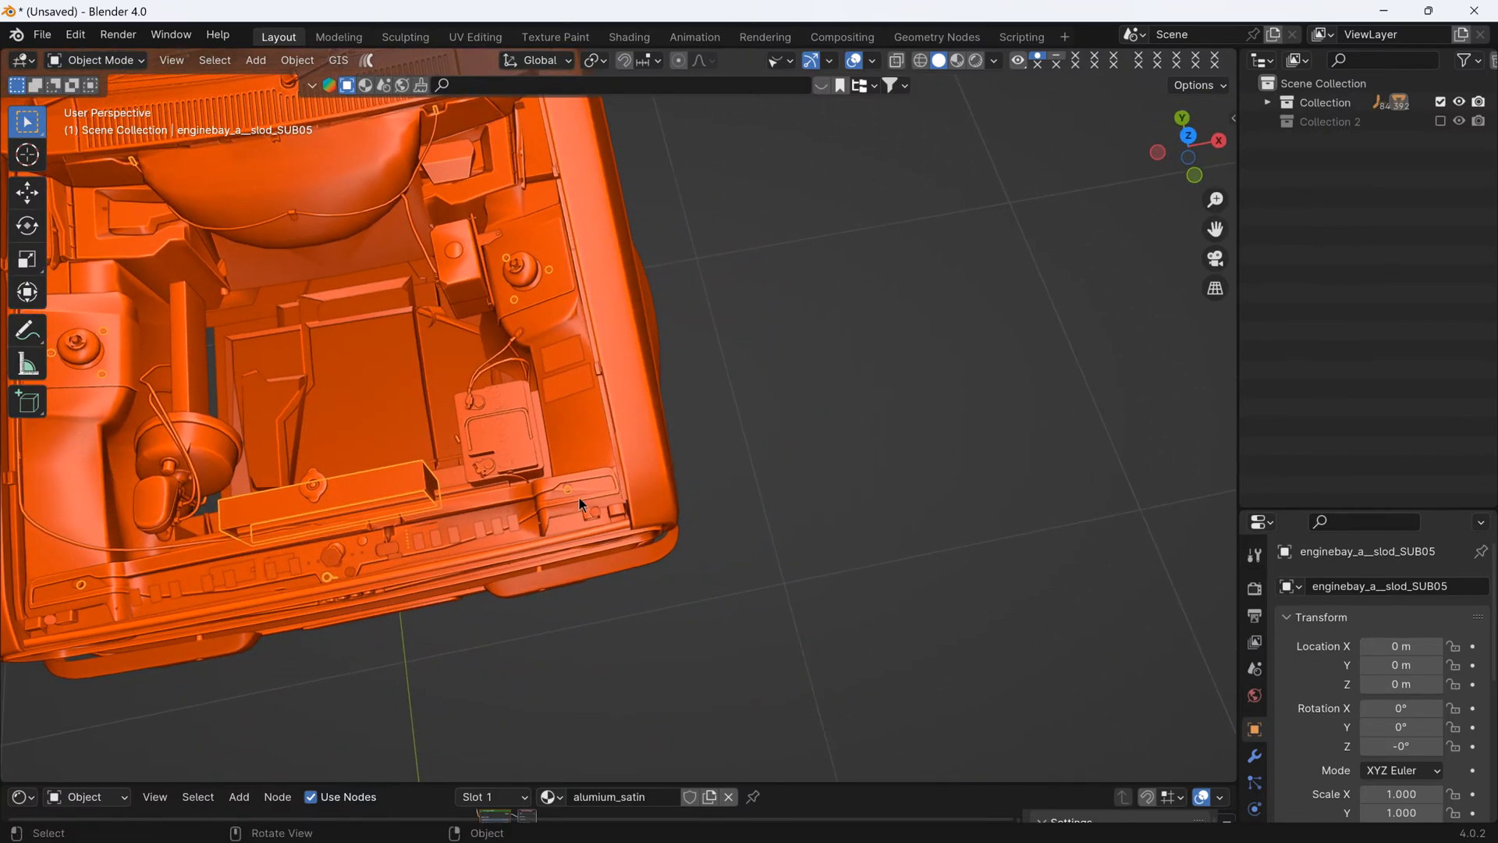
click(1188, 136)
key(Tab)
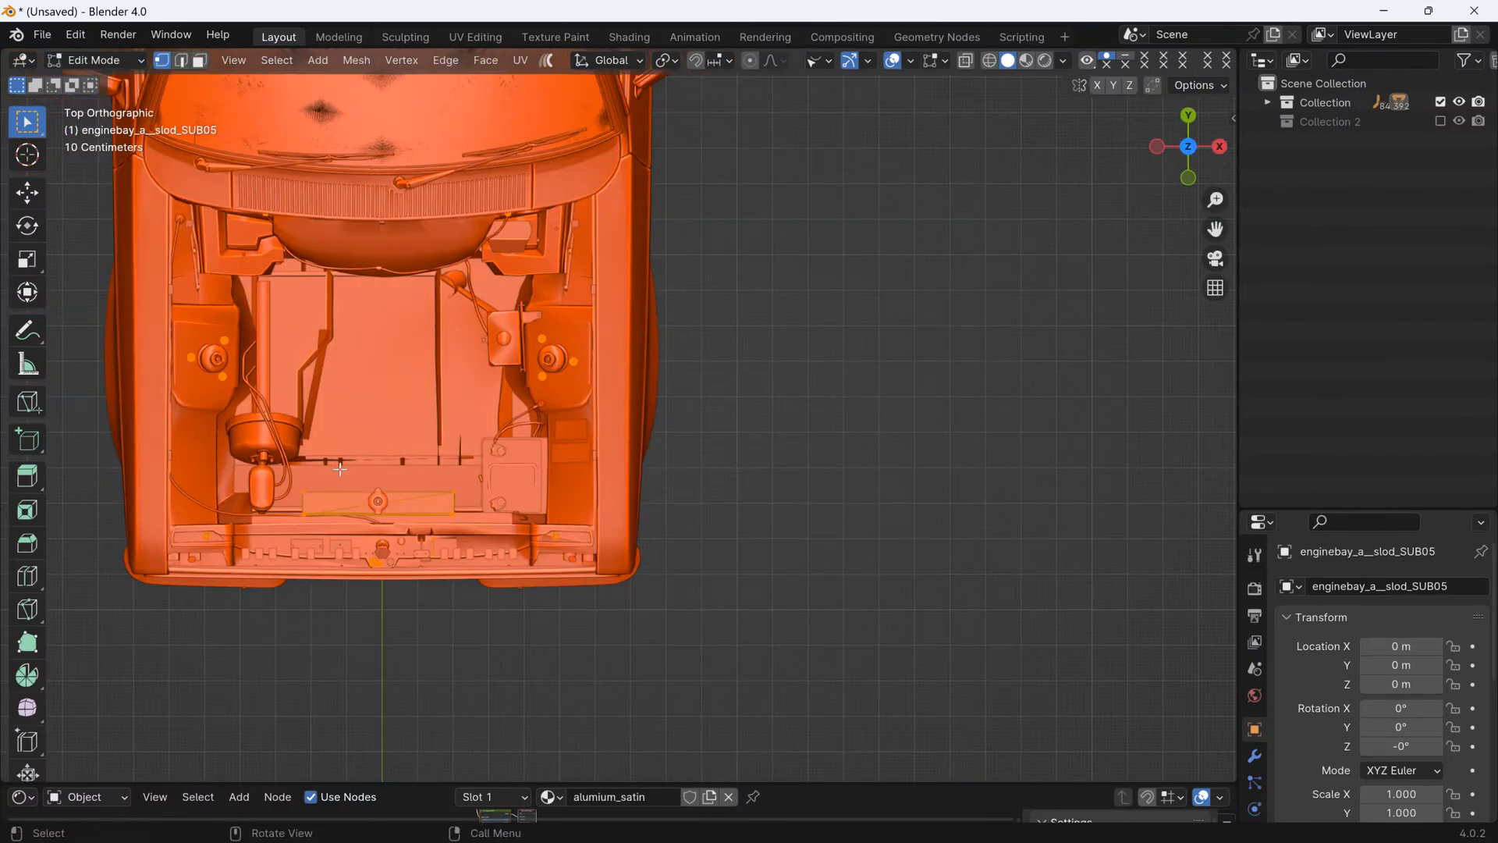
click(989, 60)
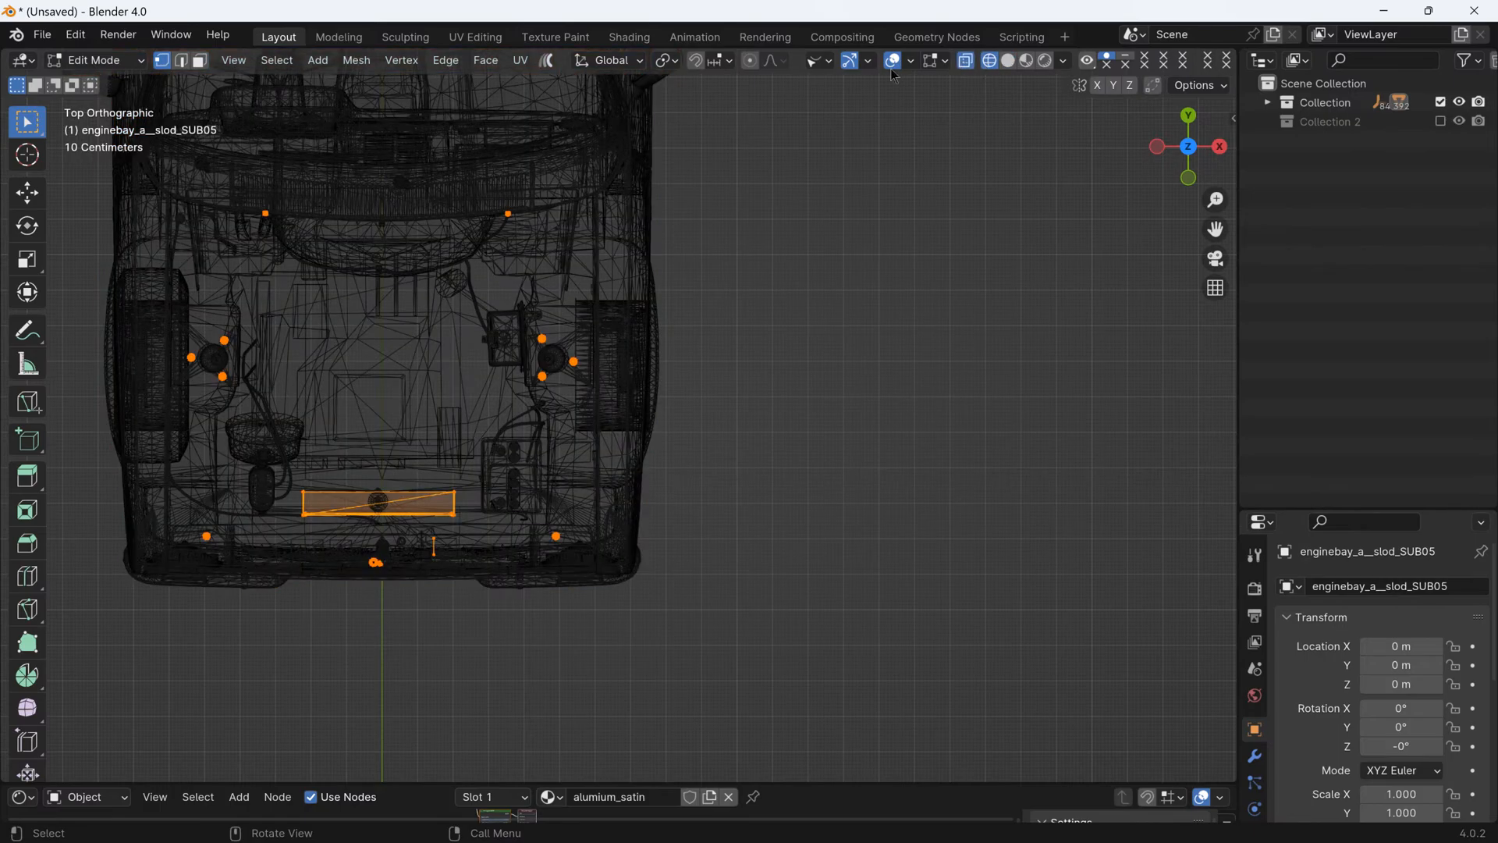
scroll(185, 545, up, 2)
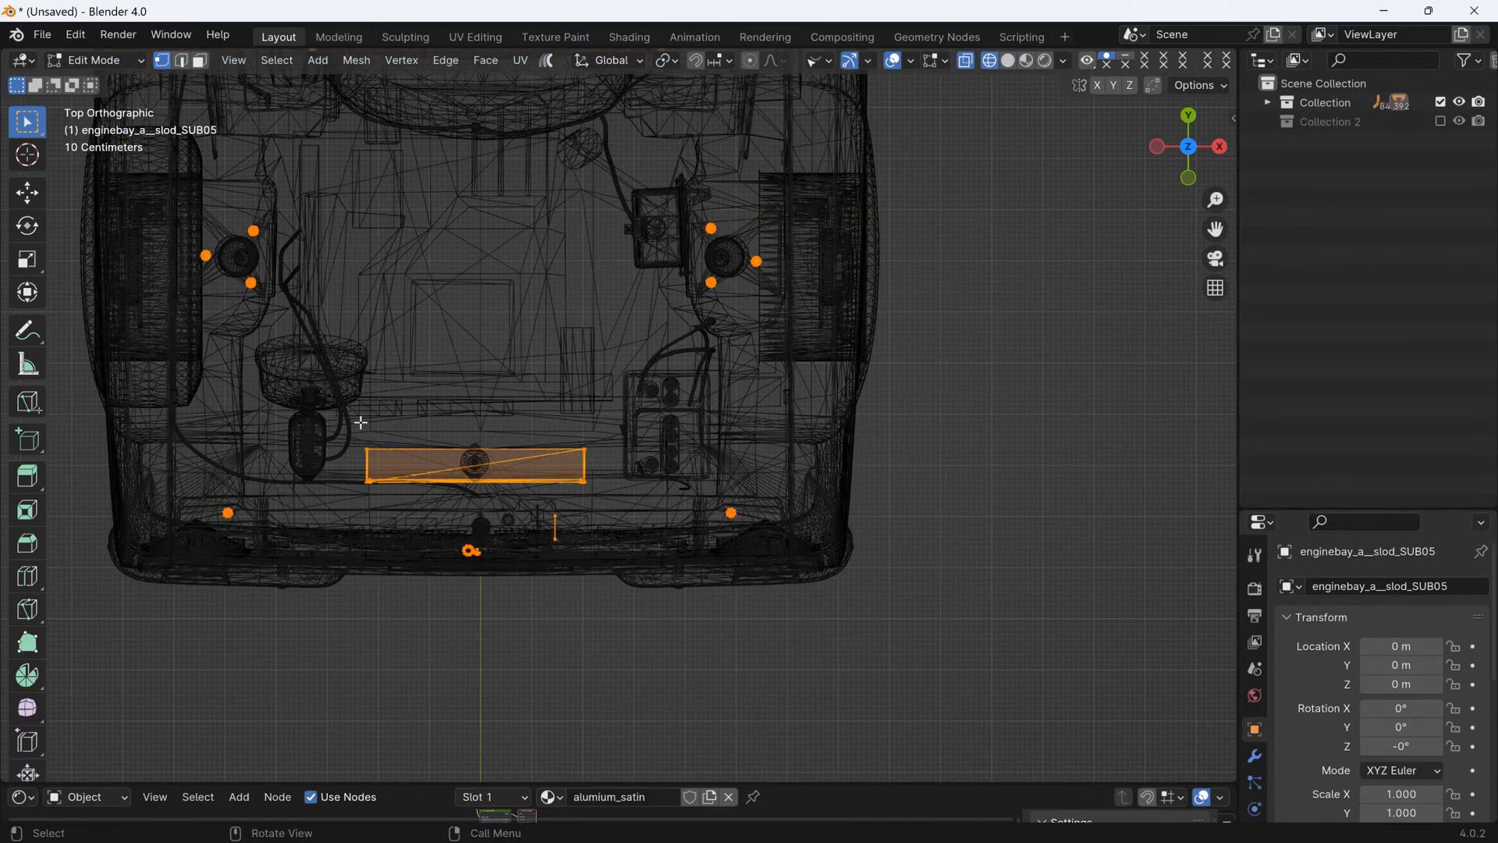
drag(333, 414, 607, 497)
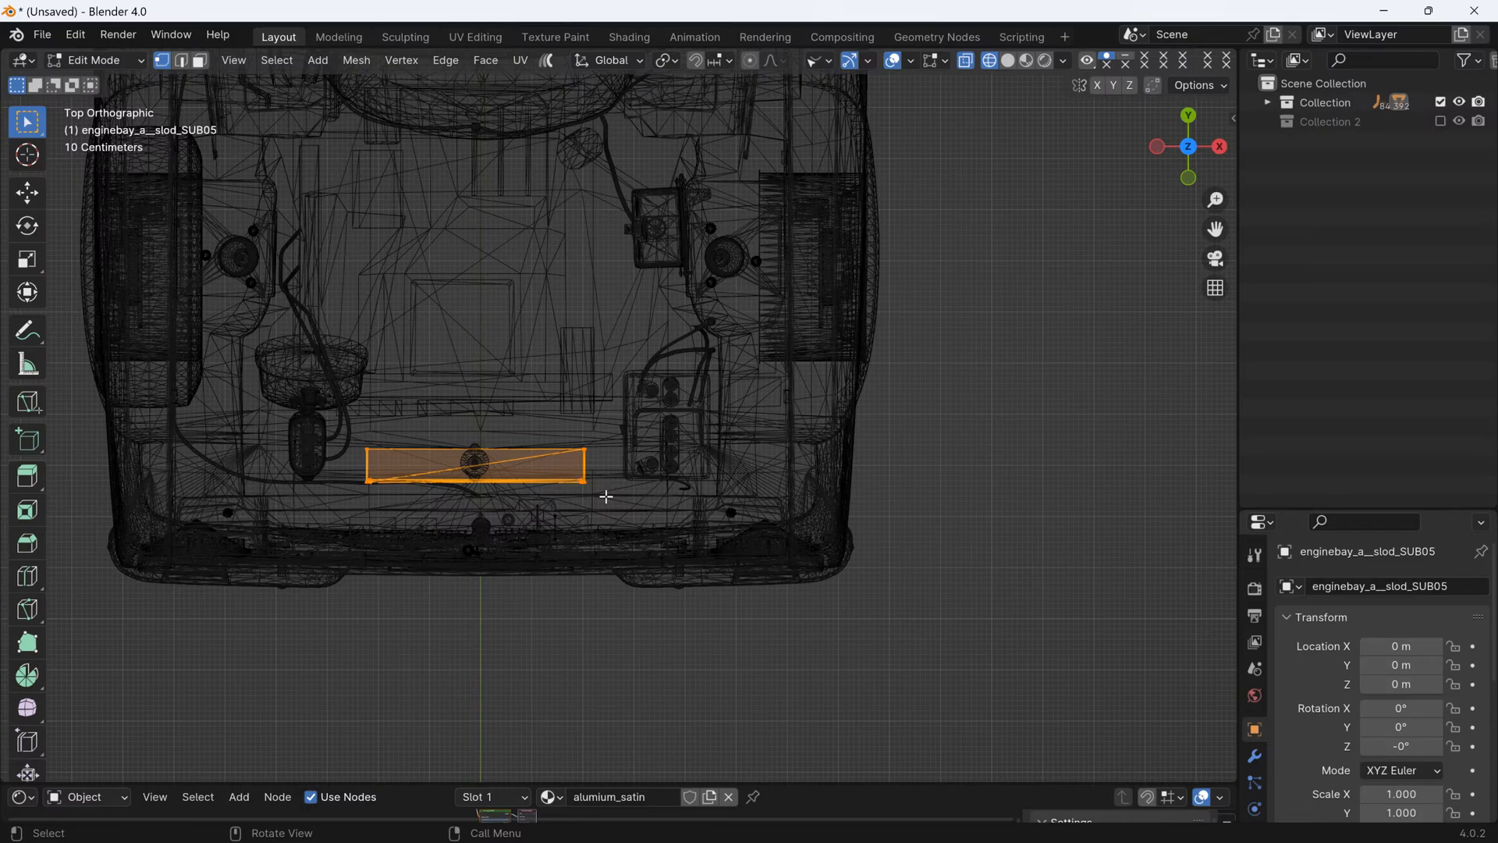
key(x)
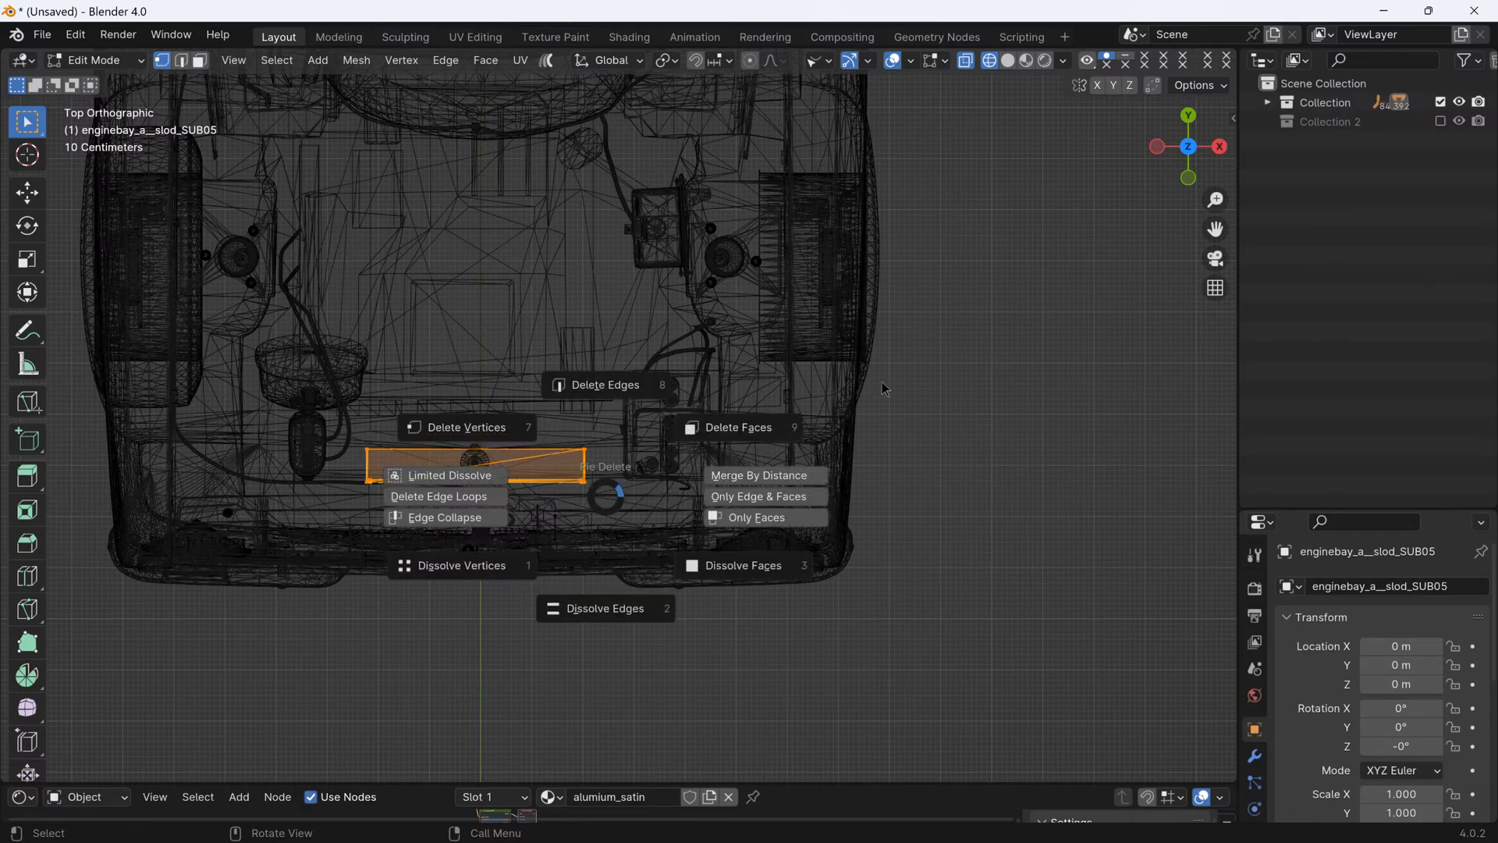
click(903, 357)
key(p)
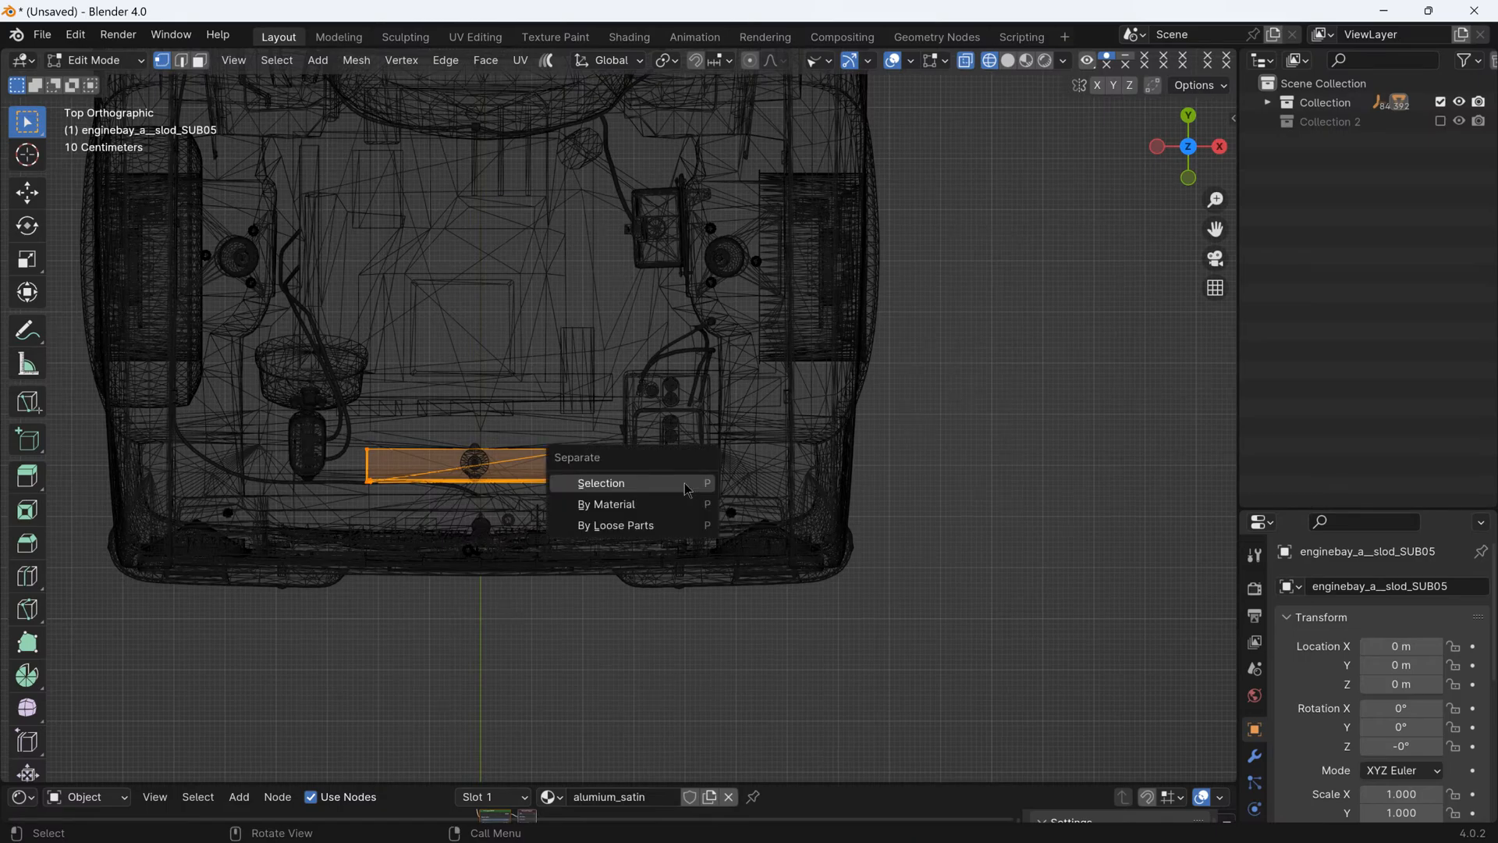
click(685, 484)
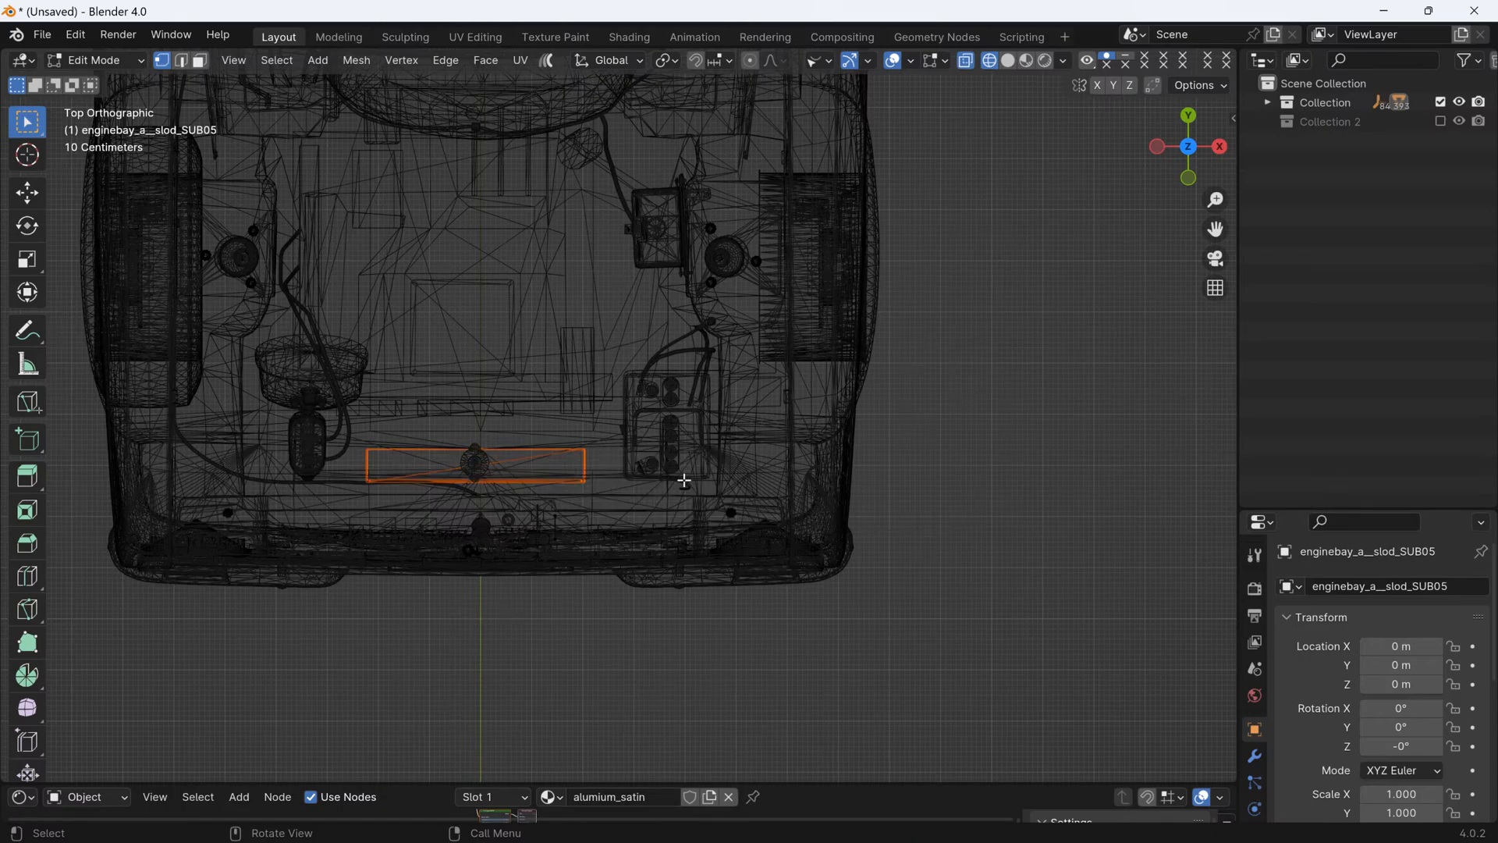
- Hide the separated radiator box enginebay_a__slod_SUB05.001 and return to solid shading
key(Tab)
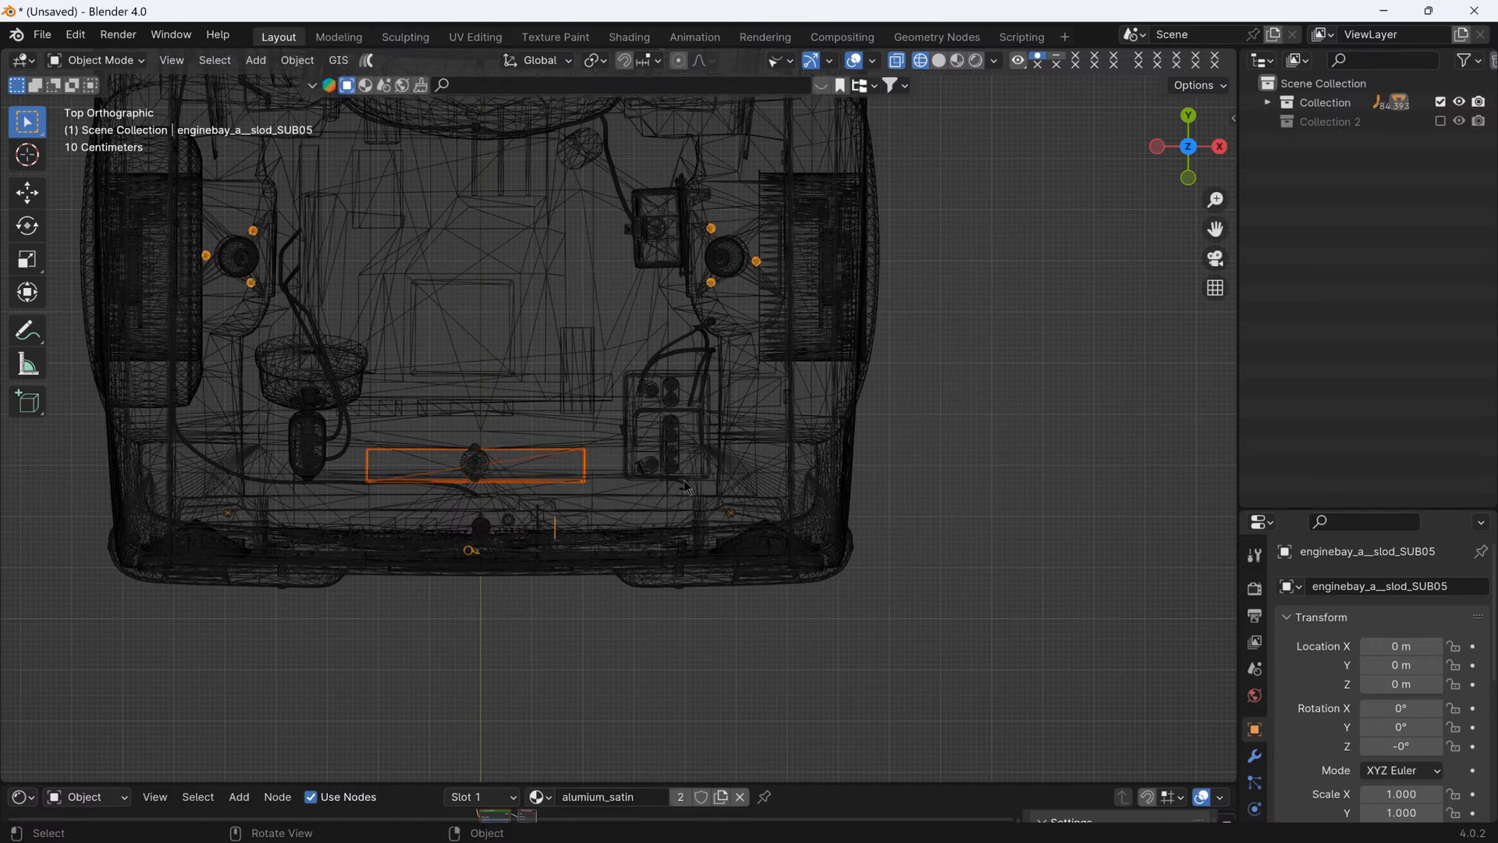
click(573, 487)
key(h)
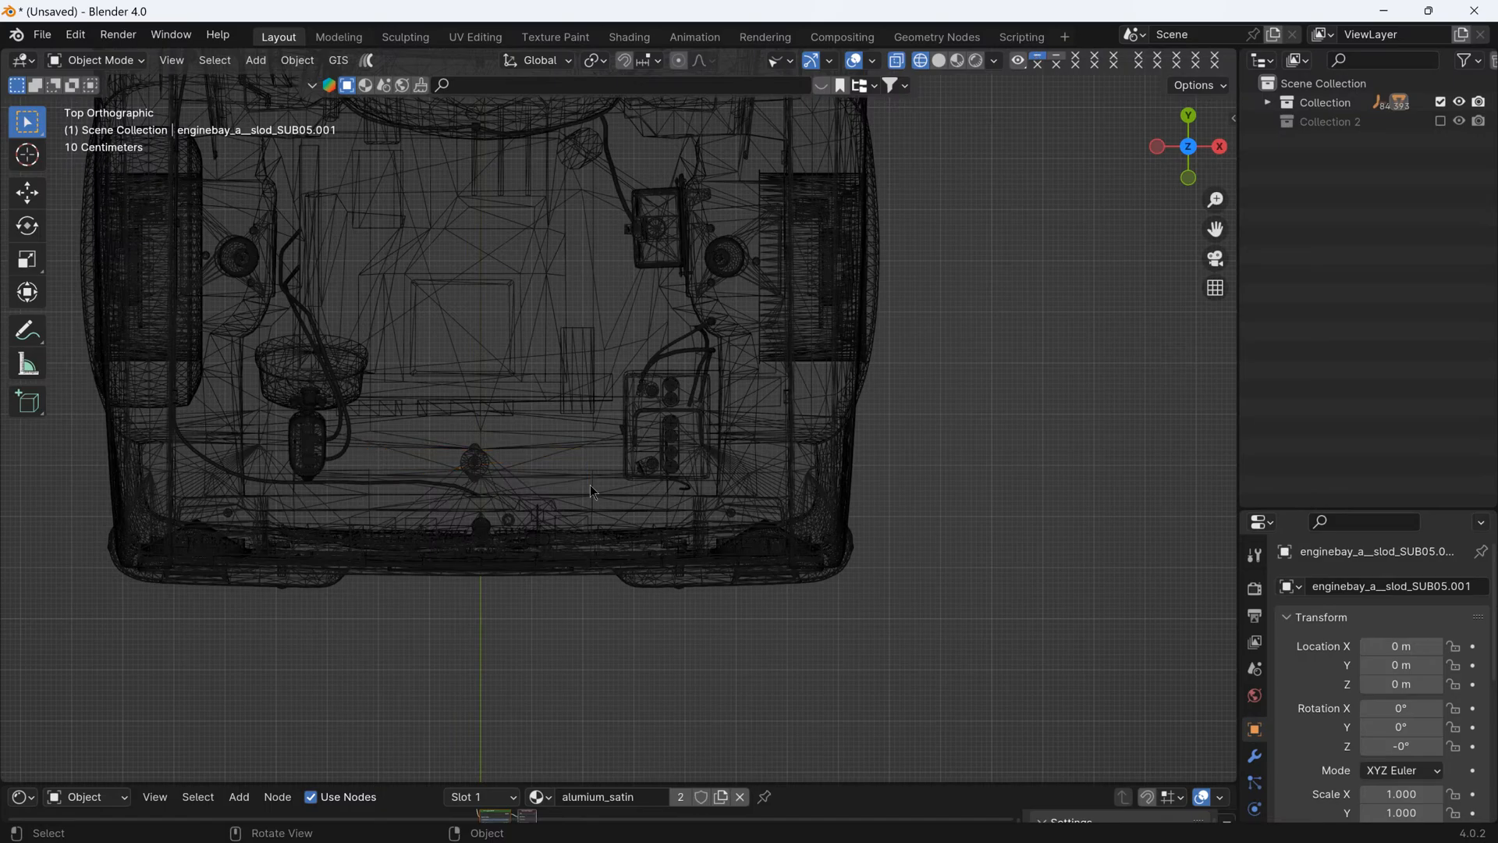
click(939, 60)
- Hide the radiator cap enginebay_a__slod_SUB25 and the plastic part enginebay_a__slod_SUB30 at the front of the bay
mouse_move(792, 203)
middle_down()
mouse_move(695, 308)
mouse_move(597, 330)
mouse_move(586, 295)
middle_up()
click(619, 379)
scroll(648, 327, down, 5)
scroll(586, 309, up, 5)
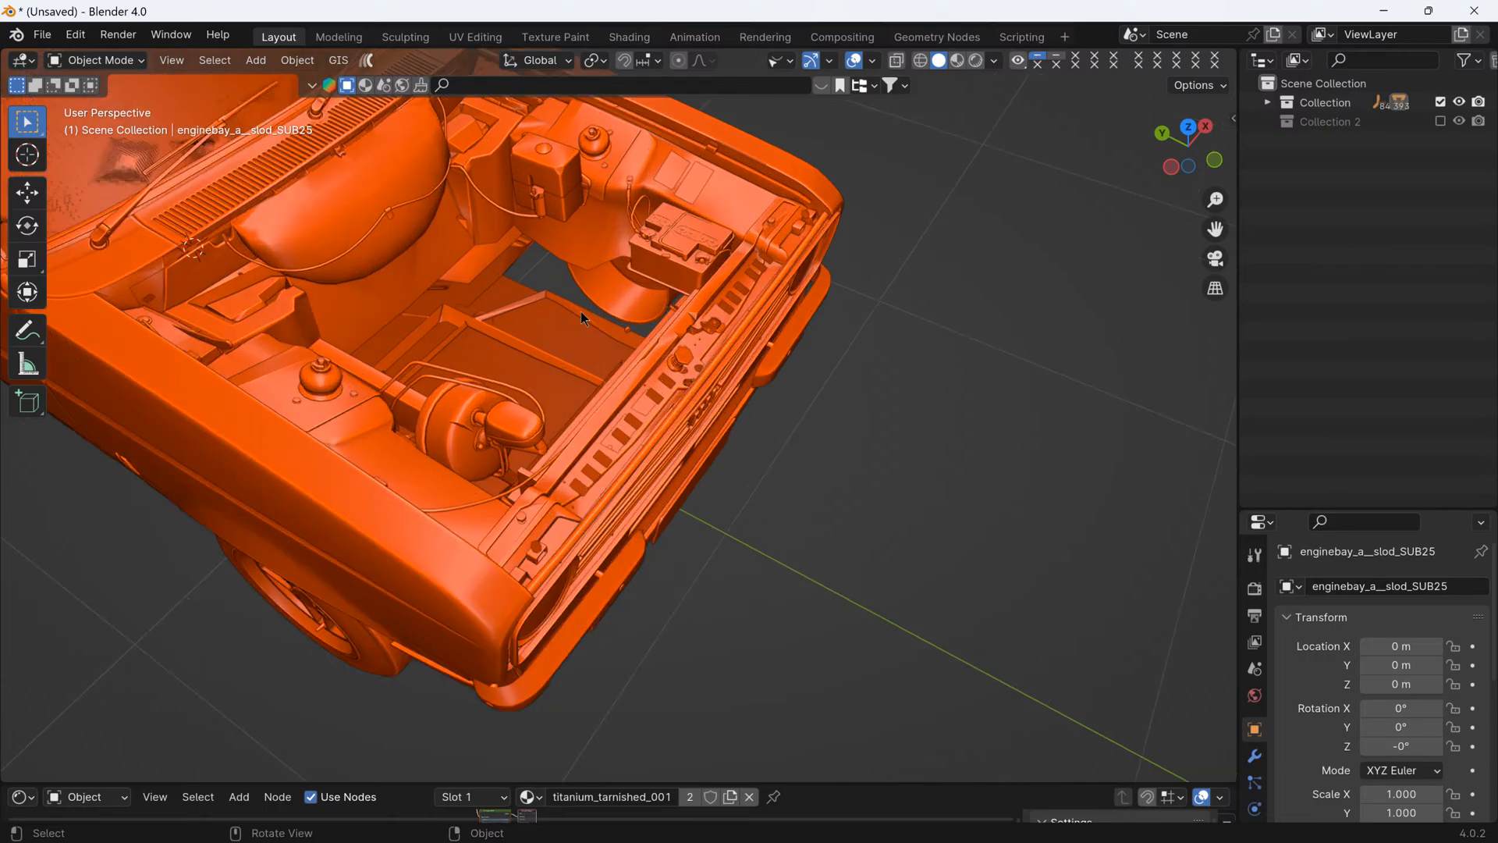
click(660, 347)
scroll(661, 347, down, 3)
middle_drag(661, 347, 734, 390)
scroll(847, 232, up, 3)
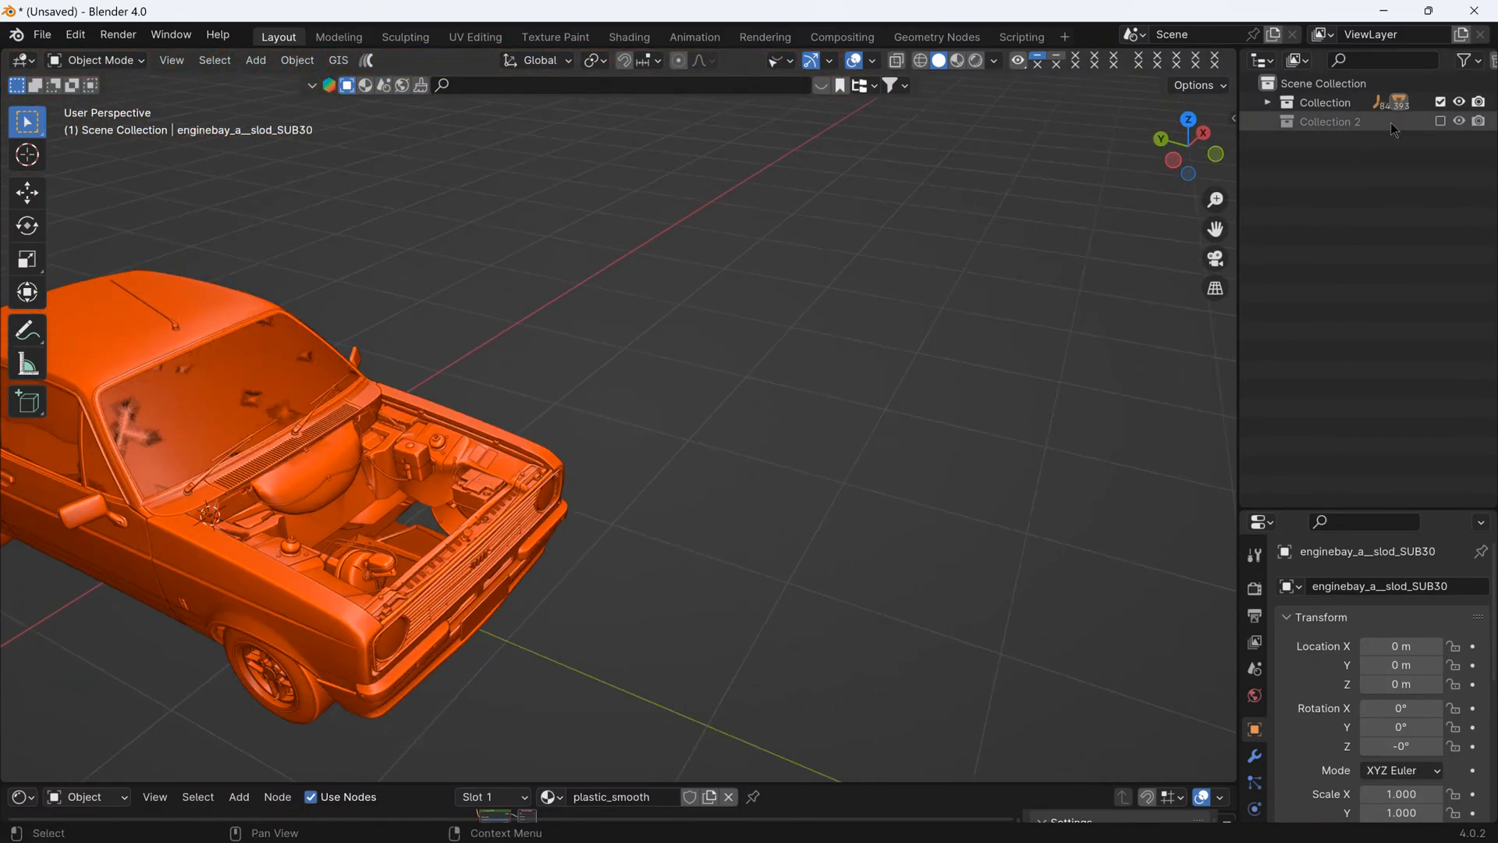
- Include Collection 2 in the view layer and expand its object list
click(1439, 122)
scroll(674, 424, down, 7)
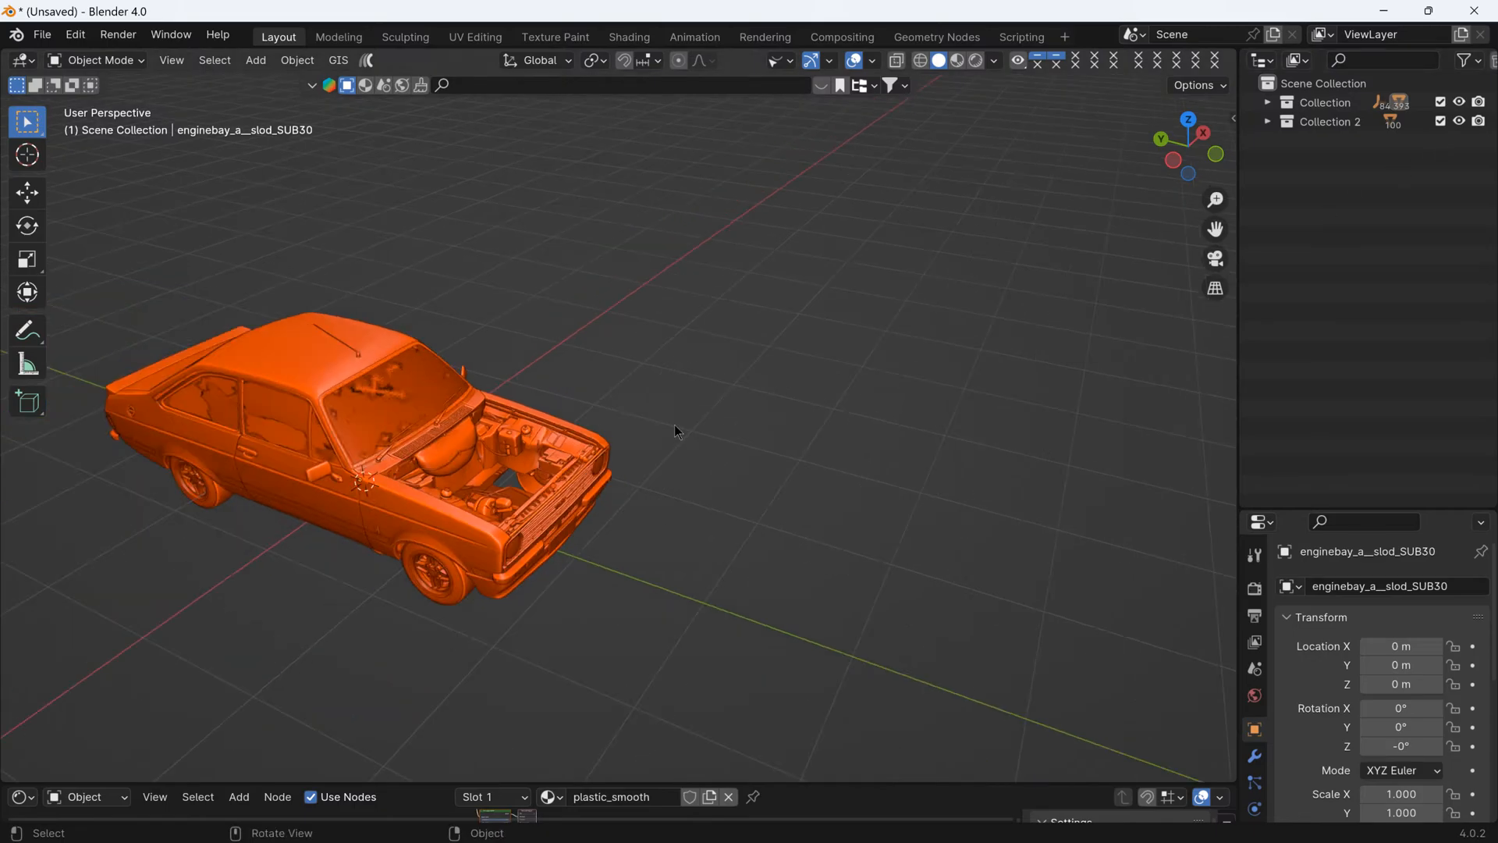
click(1267, 122)
scroll(877, 392, down, 5)
scroll(822, 459, up, 10)
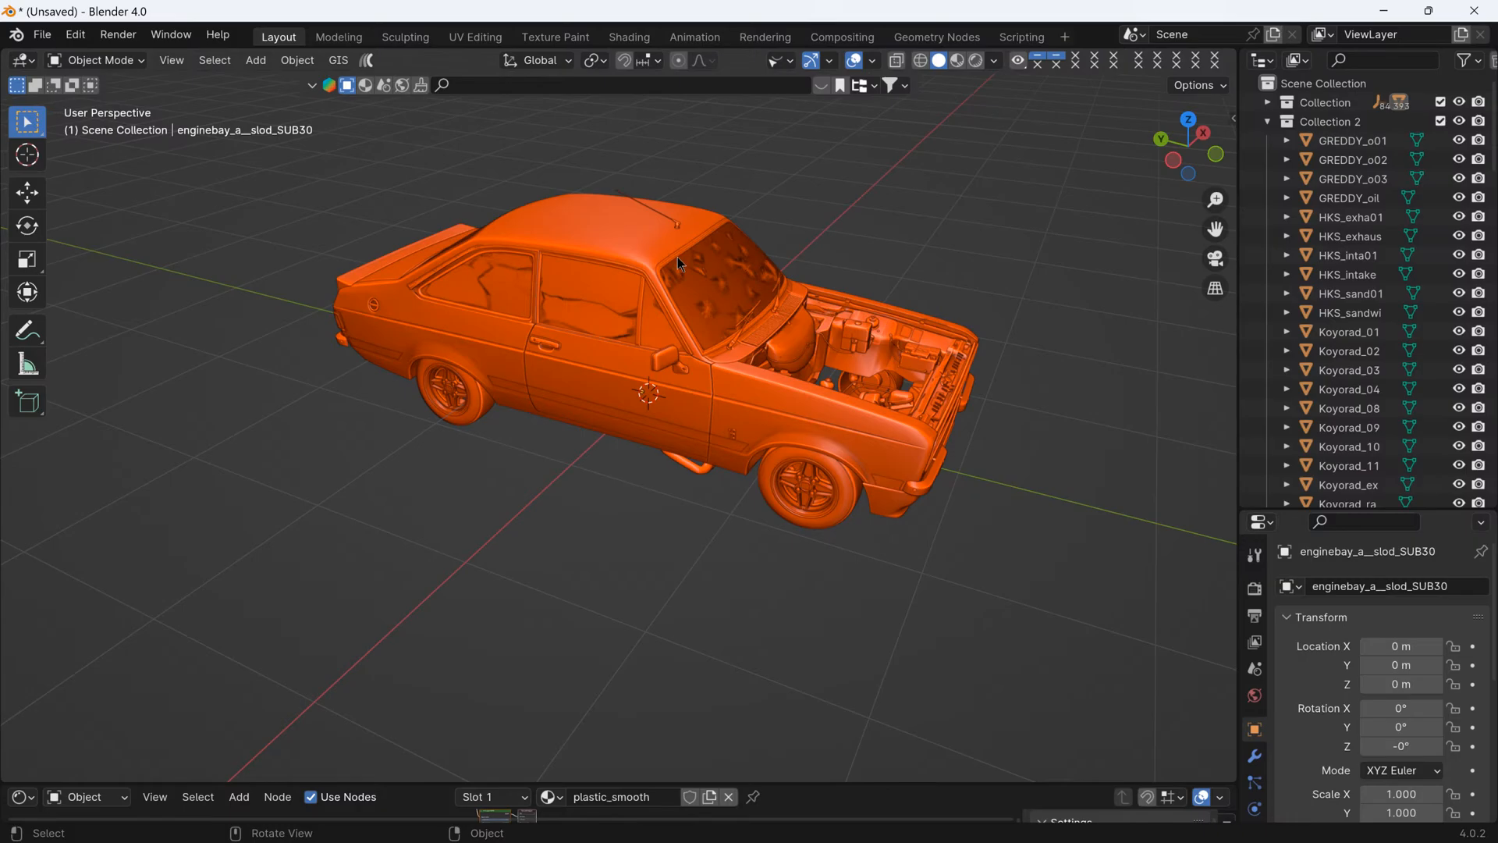
- Make empty objects selectable and visible in the viewport
click(774, 62)
click(828, 341)
click(845, 341)
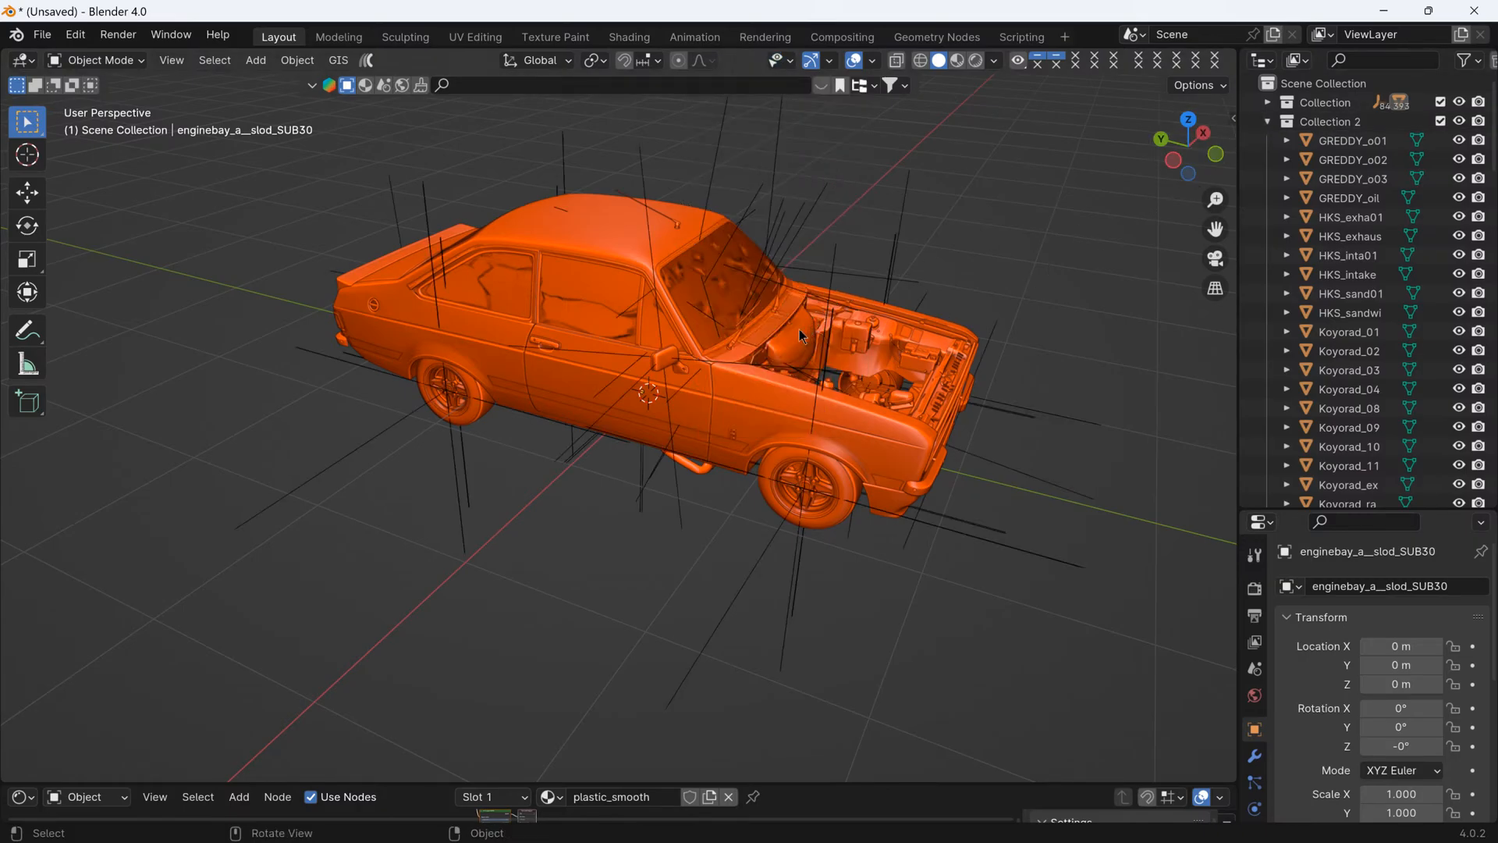
- Exclude Collection 2 from the view layer and turn off the visibility of empties
click(1440, 121)
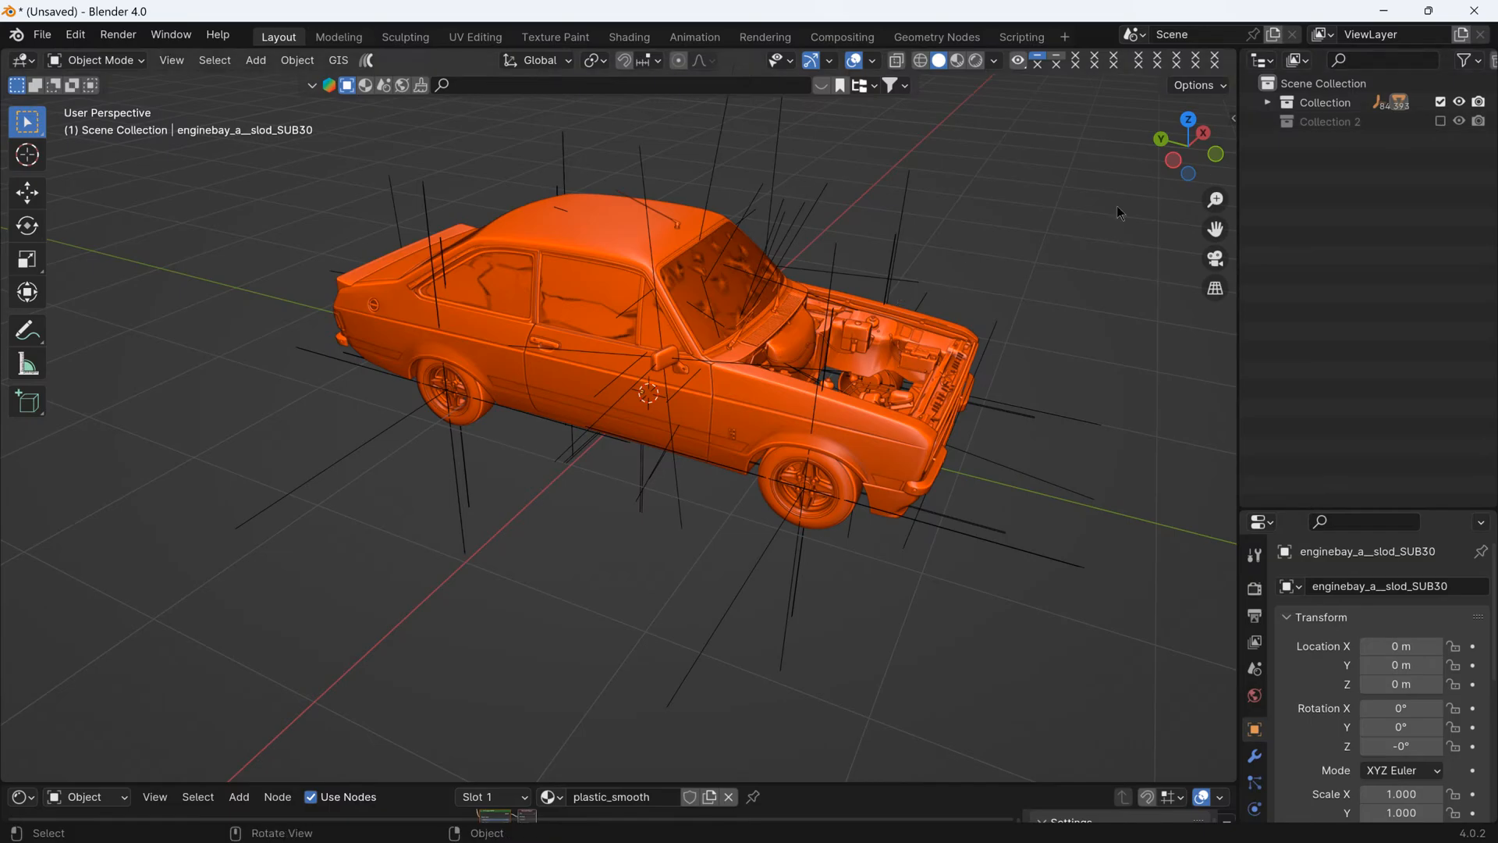
click(783, 65)
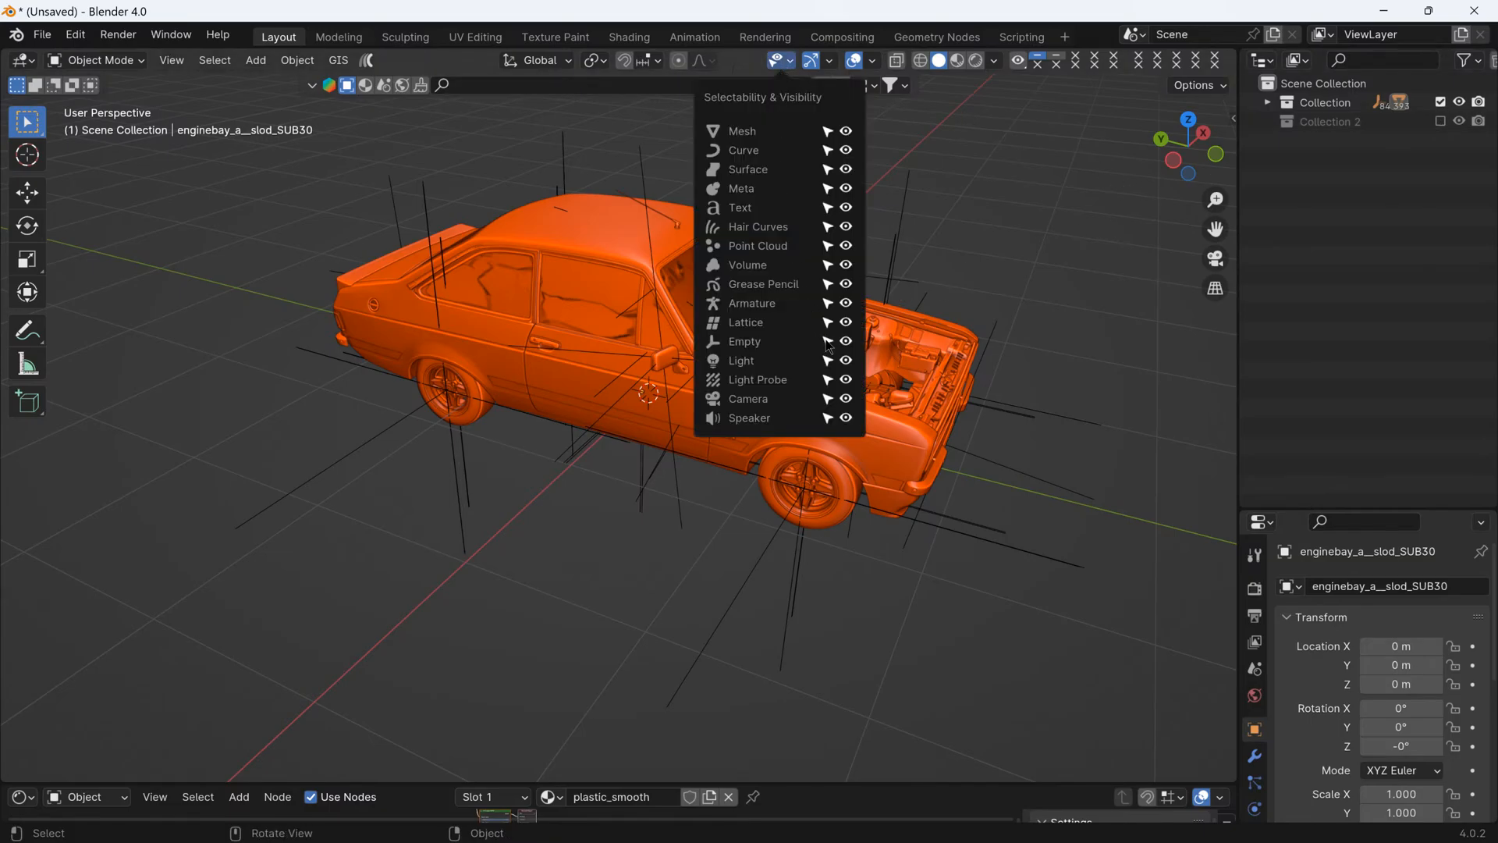
click(845, 341)
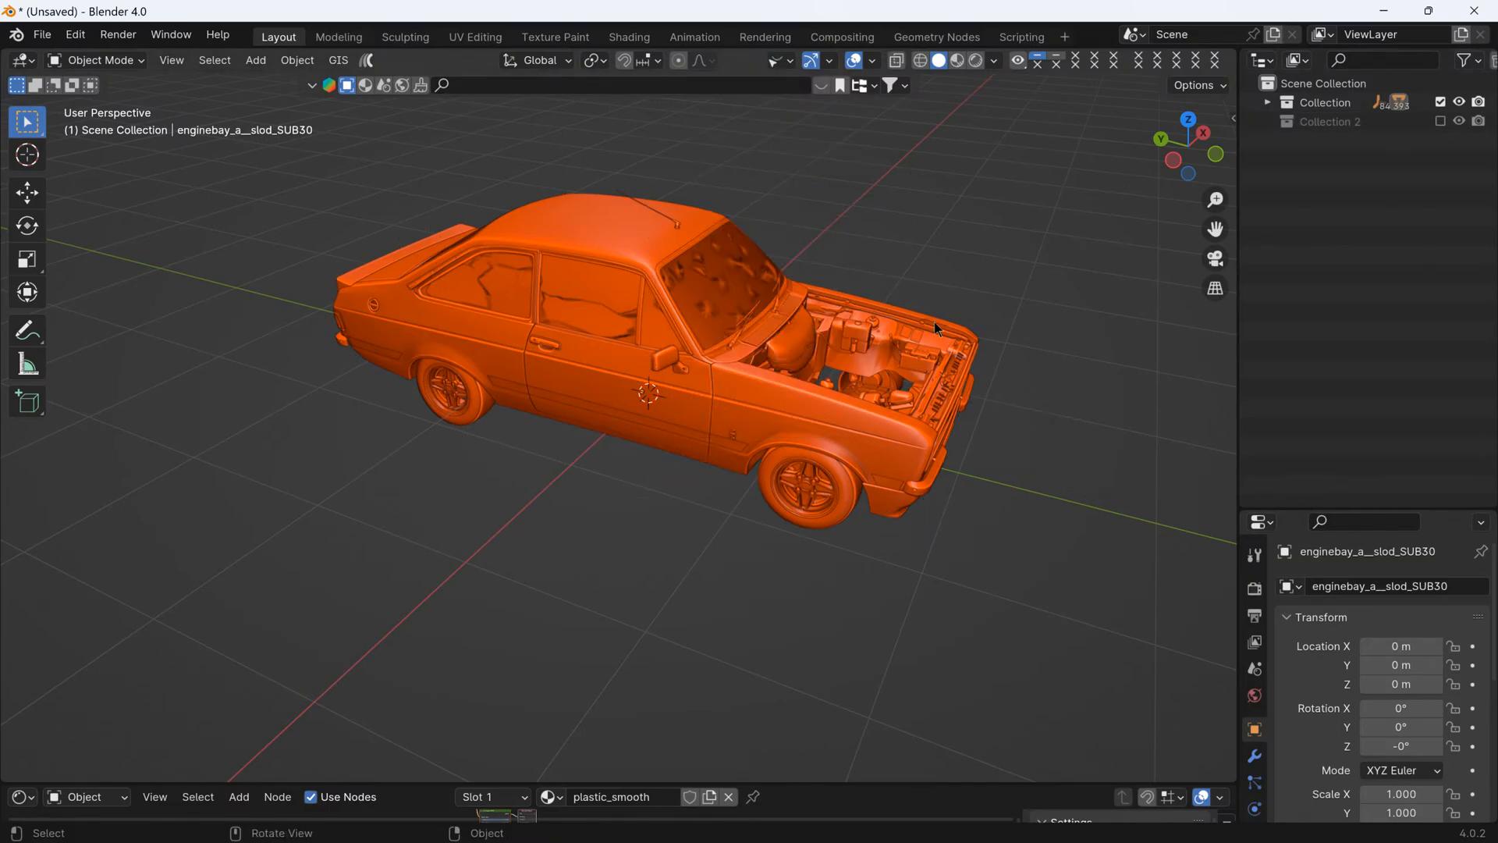
- Unhide the front-left tyre parts tire_side_lf28 and tire_tread_lf28 under WHEEL_LF in Collection
middle_drag(1054, 332, 760, 422)
scroll(765, 622, up, 3)
middle_drag(765, 621, 500, 367)
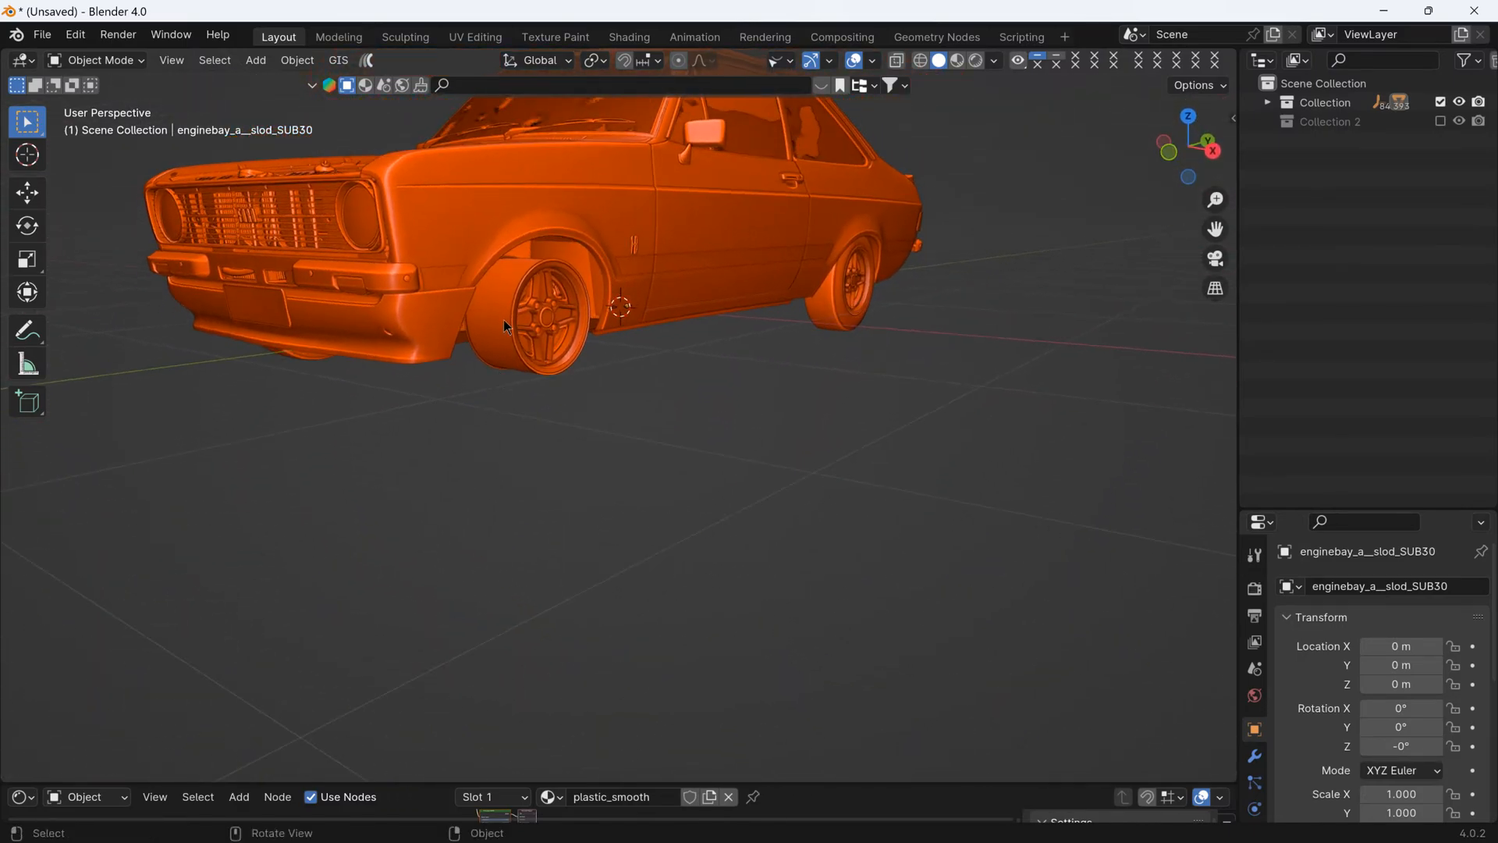
click(505, 330)
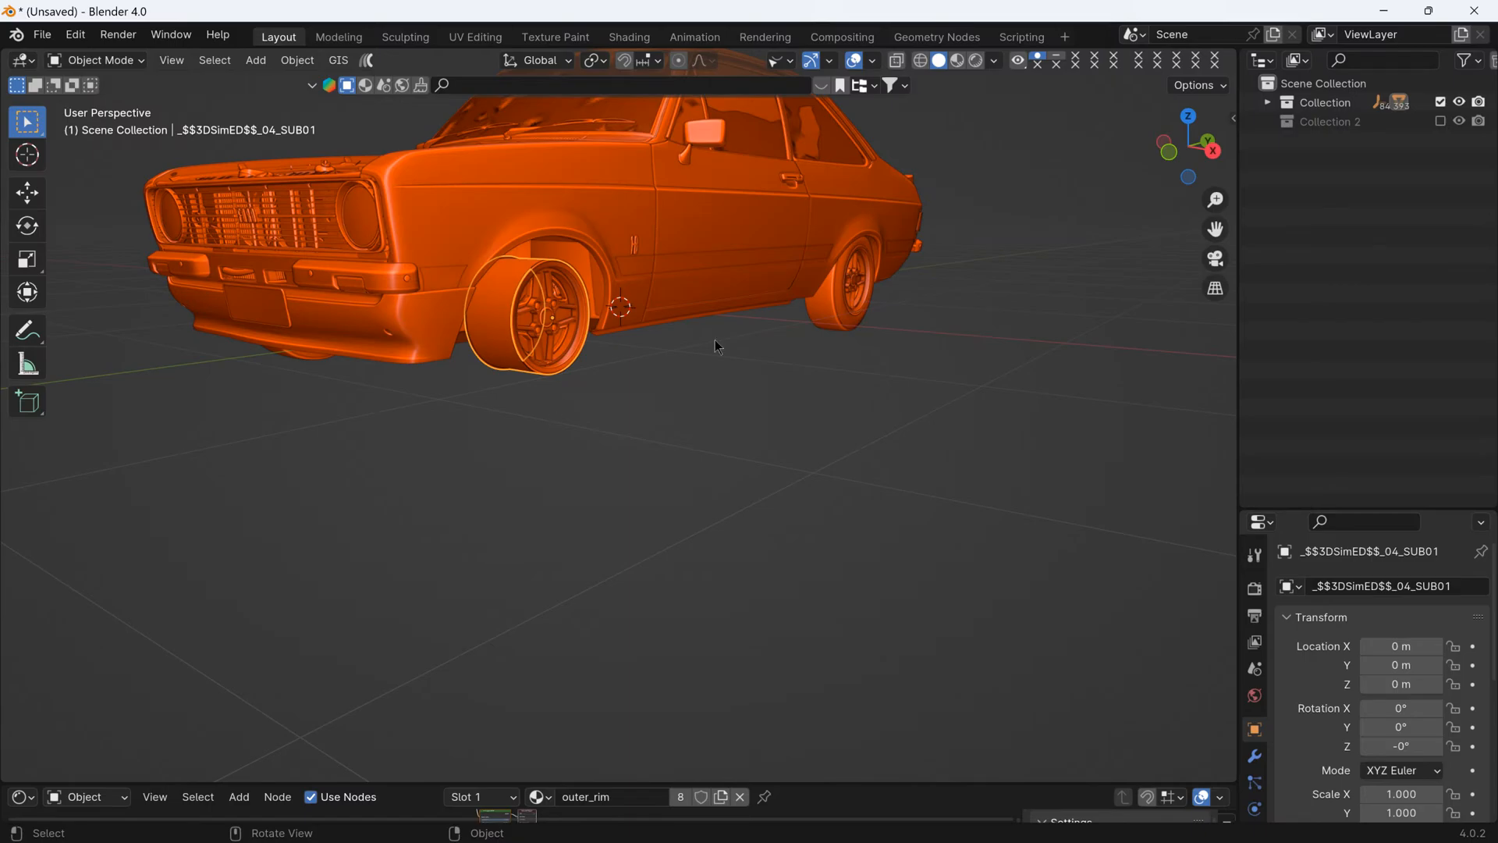
click(1266, 103)
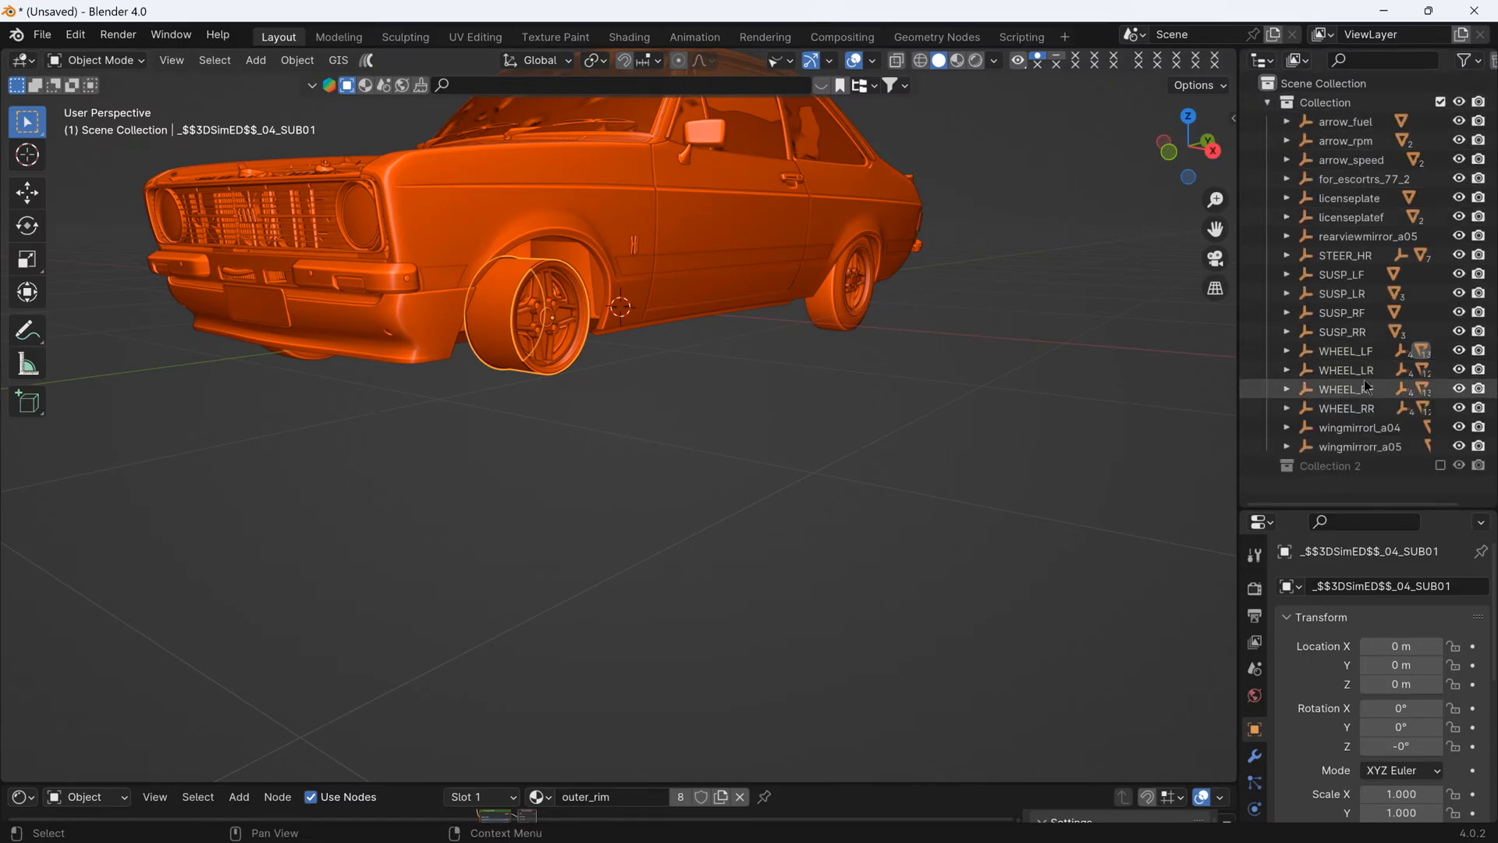
click(1284, 351)
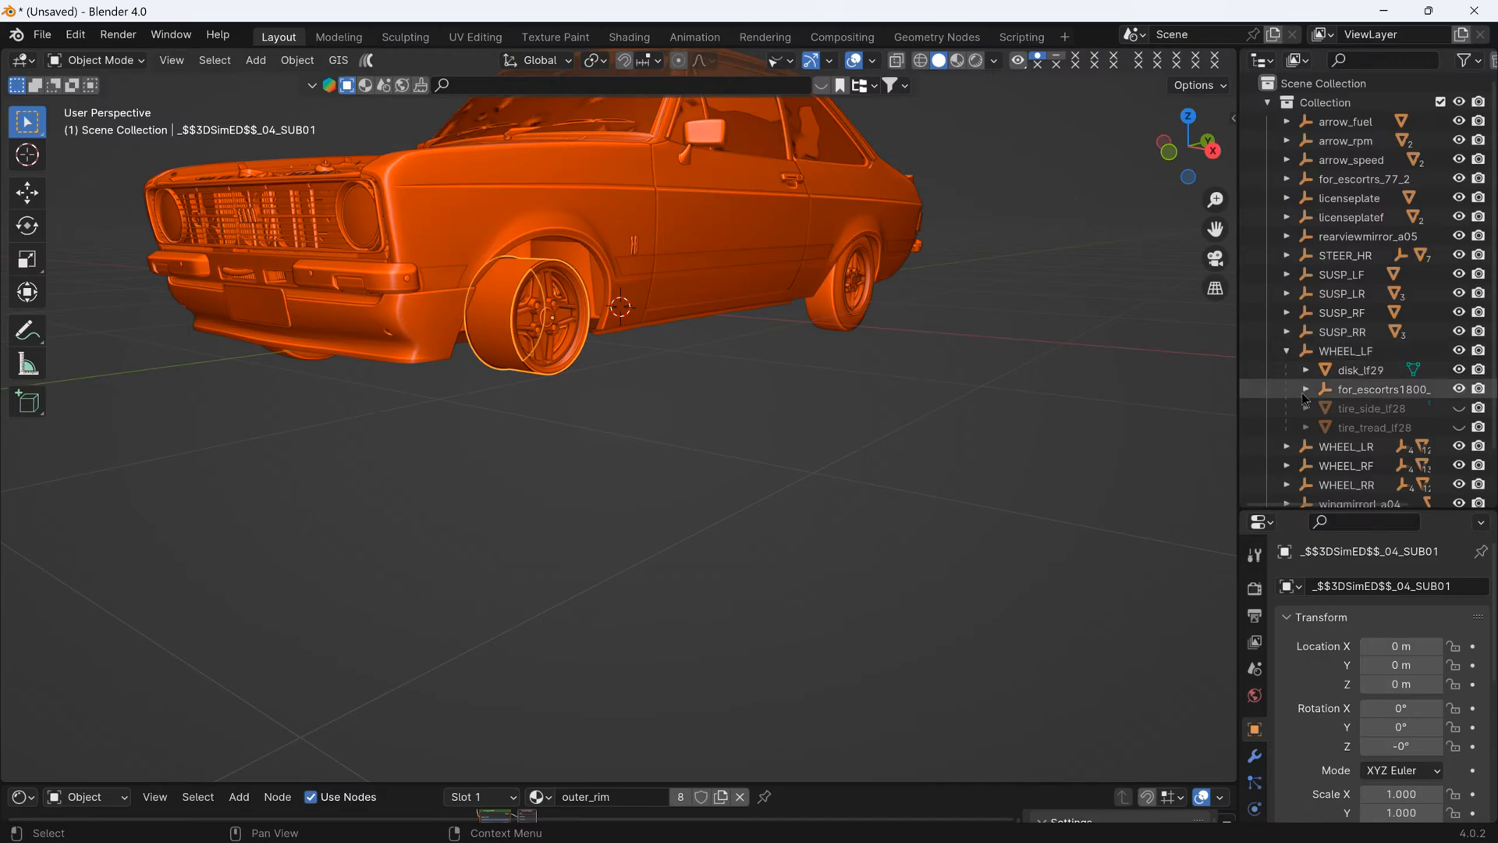
click(1459, 408)
click(1459, 427)
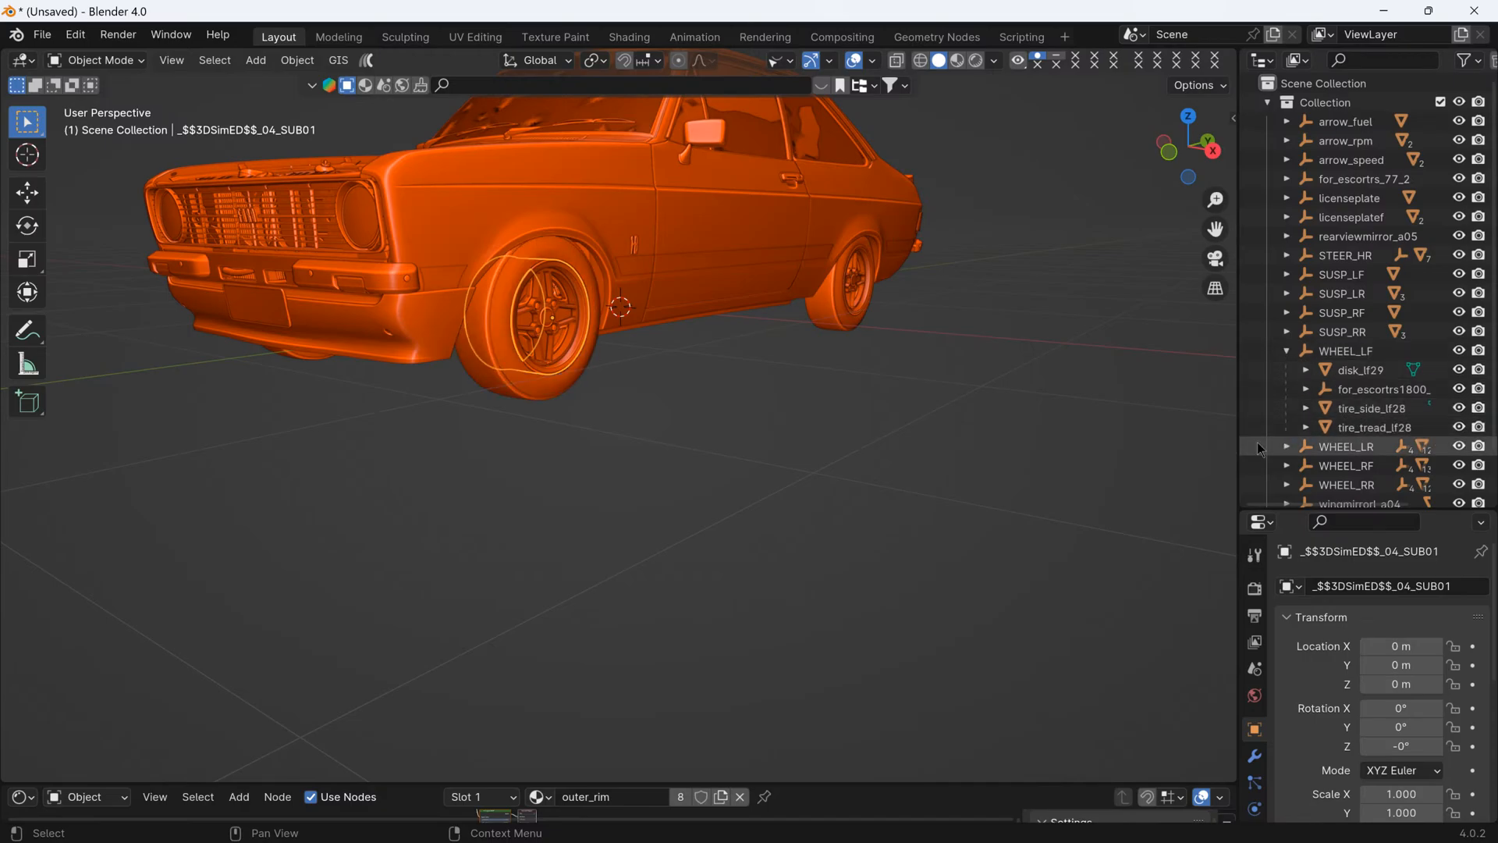
click(1286, 352)
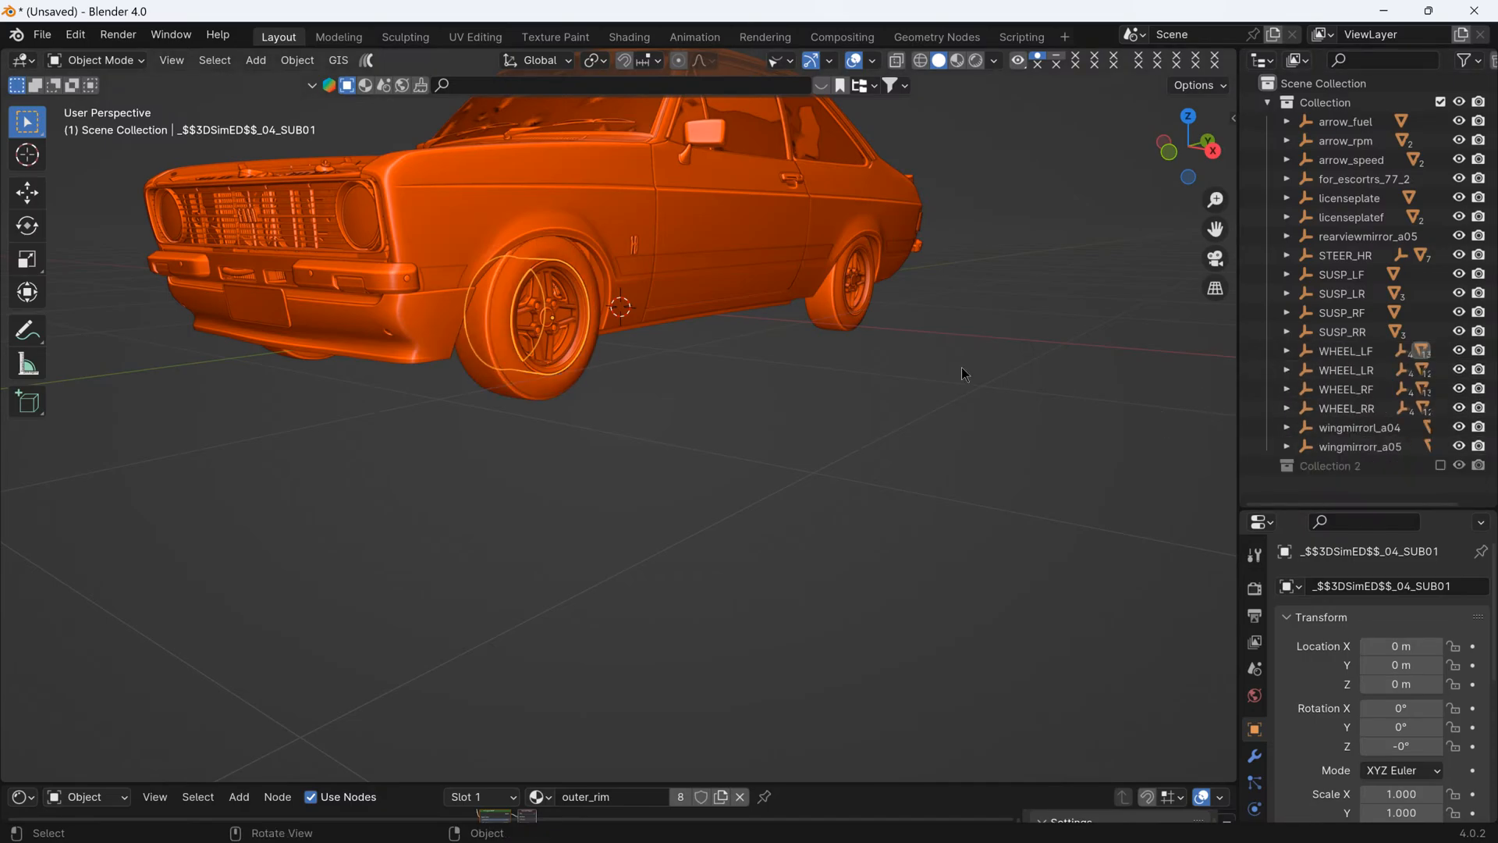
middle_drag(966, 371, 934, 437)
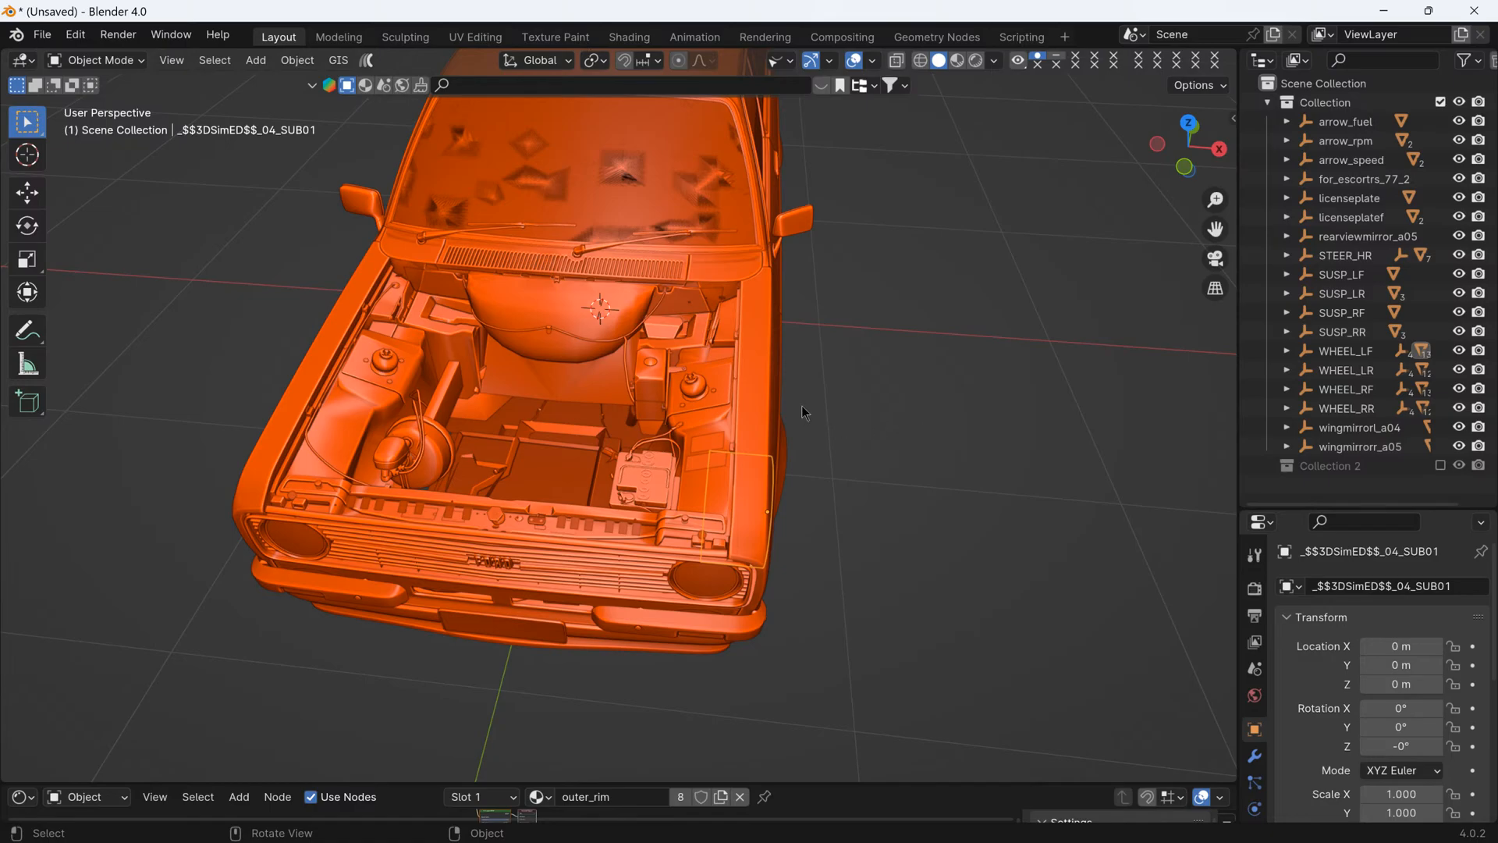
middle_drag(807, 417, 891, 442)
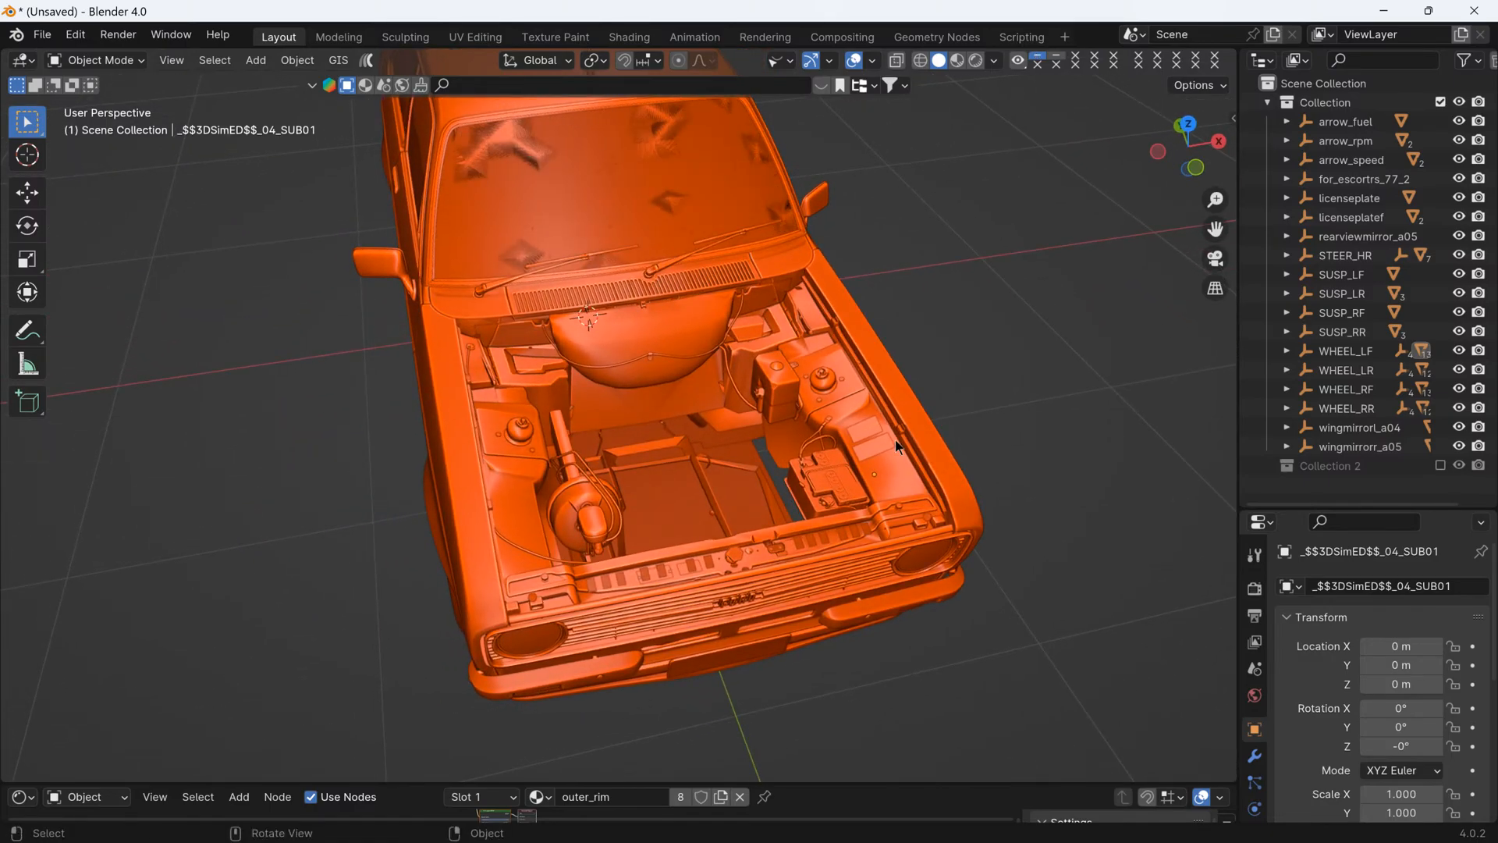
- Unhide the hidden engine-bay and bonnet parts and clear their parent while keeping the transformation
key(alt+h)
middle_drag(896, 441, 896, 192)
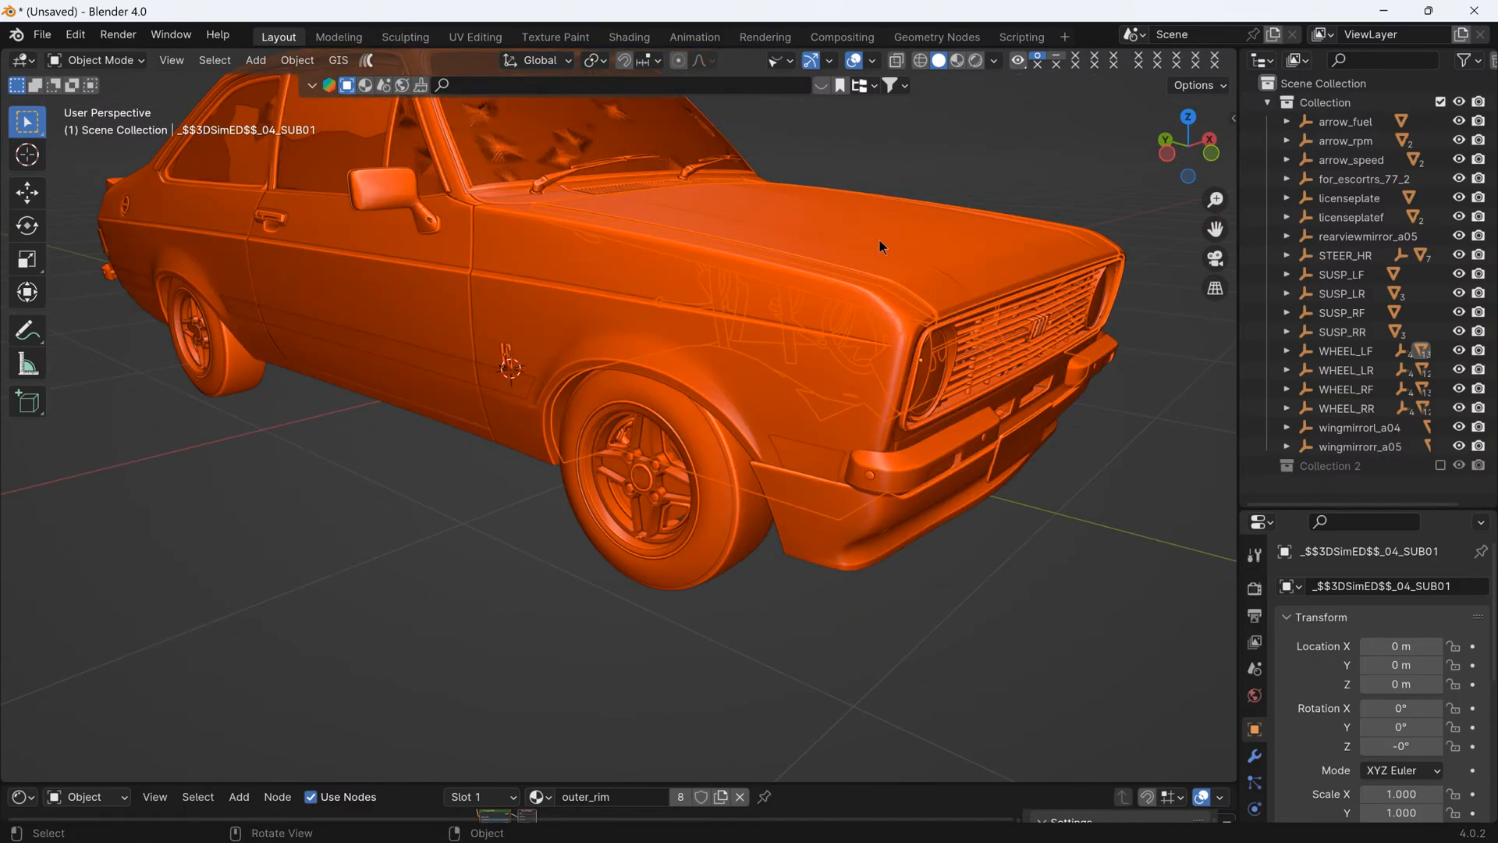
key(alt+p)
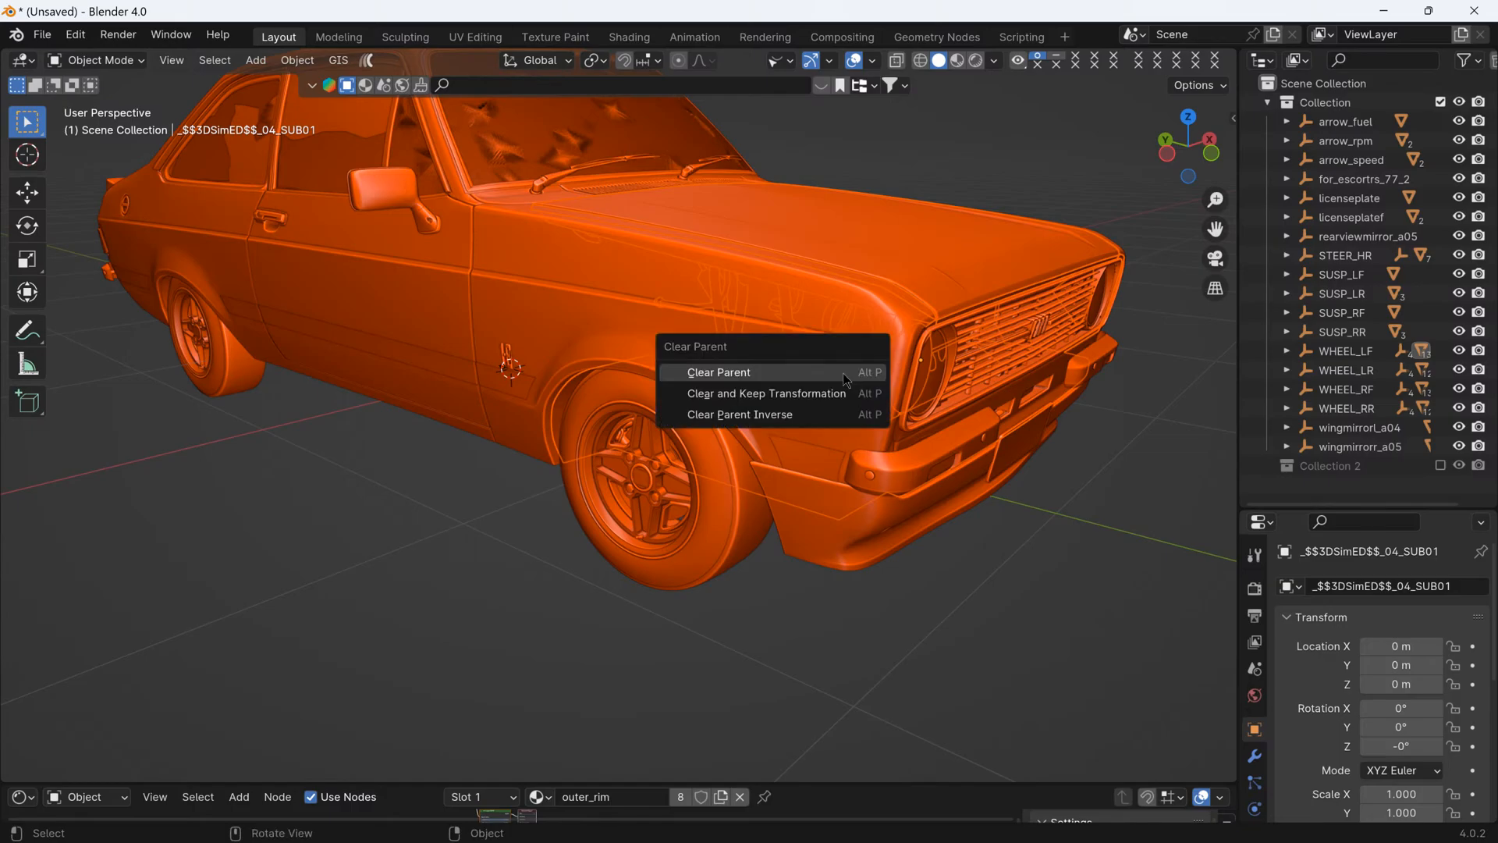
click(784, 394)
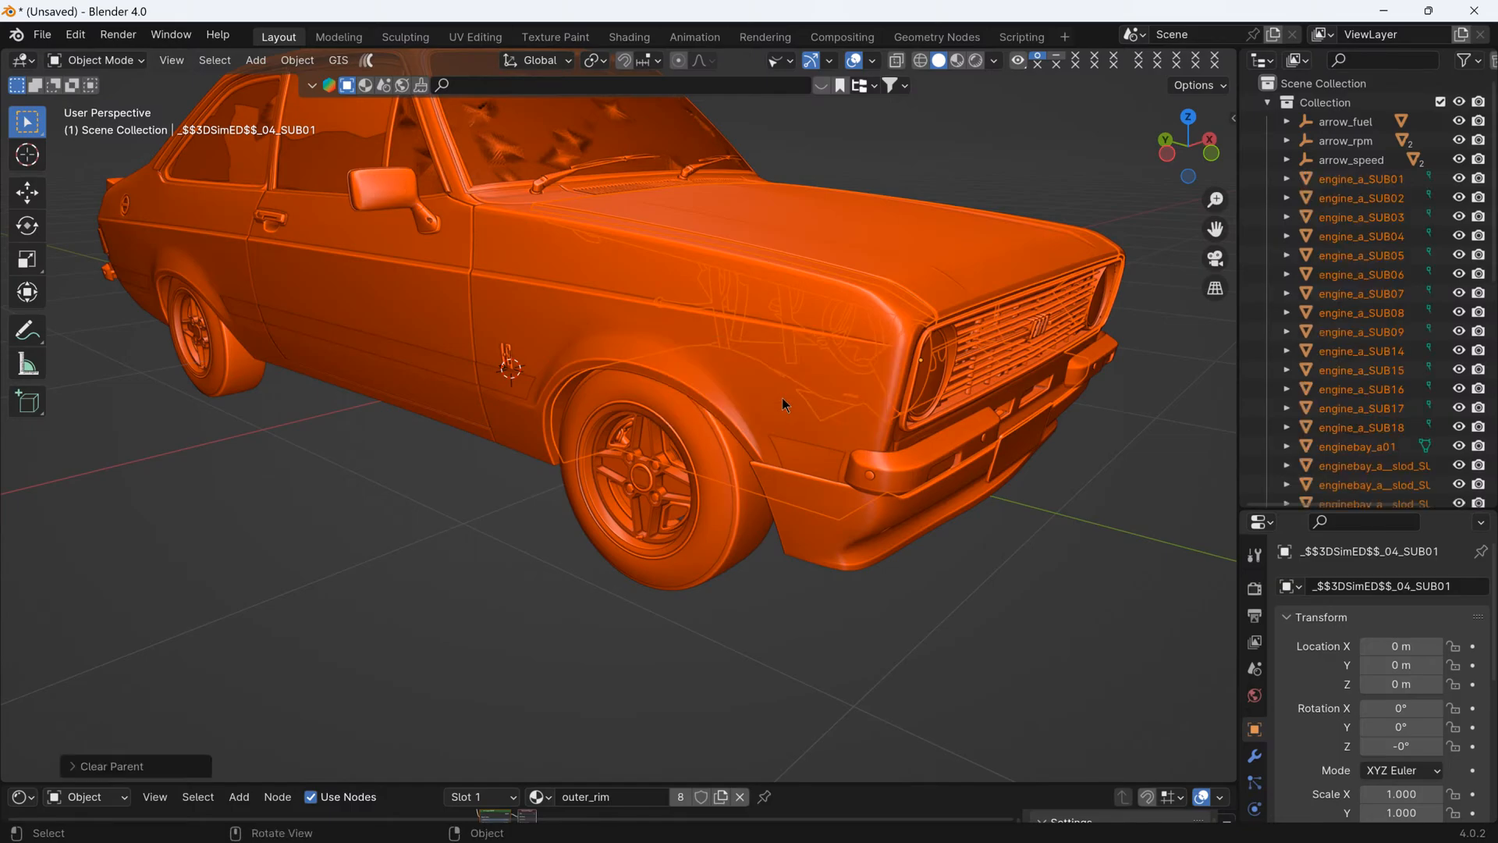
- Move the selected old engine and bonnet parts to a new collection named old parts
right_click(831, 354)
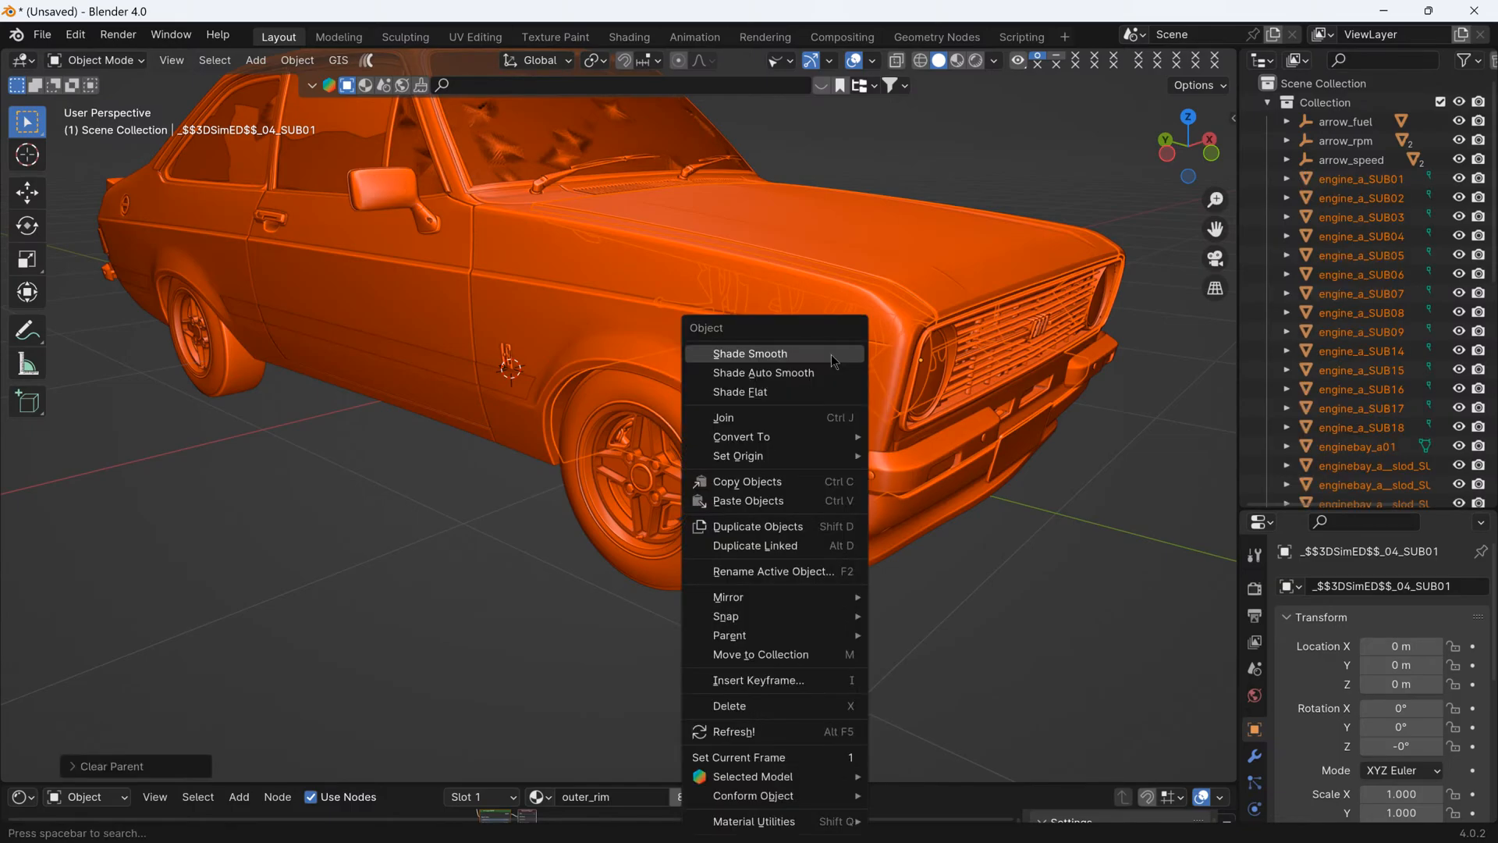
click(780, 653)
click(781, 657)
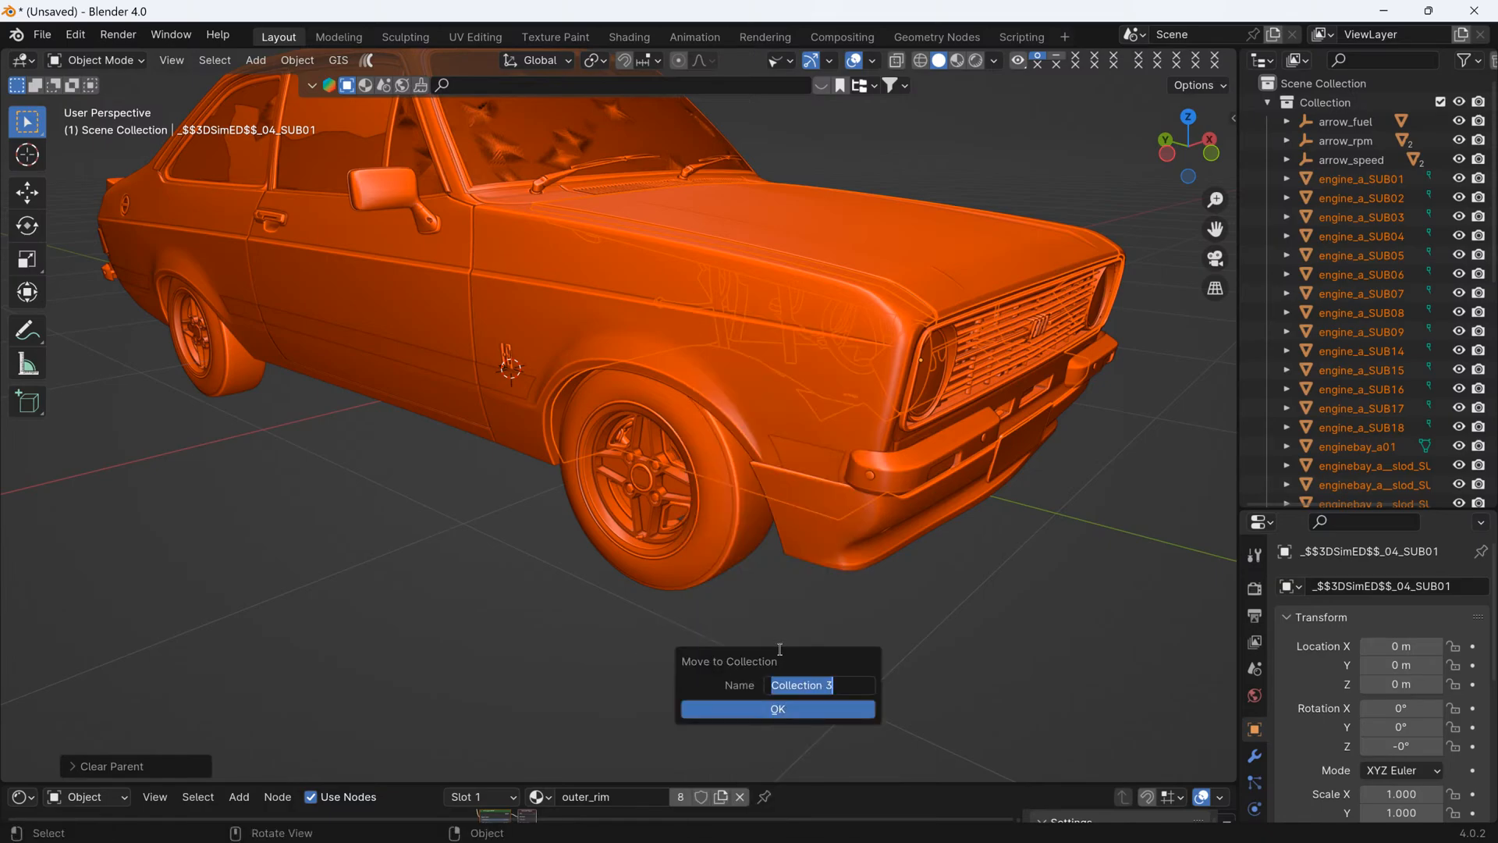
text(old)
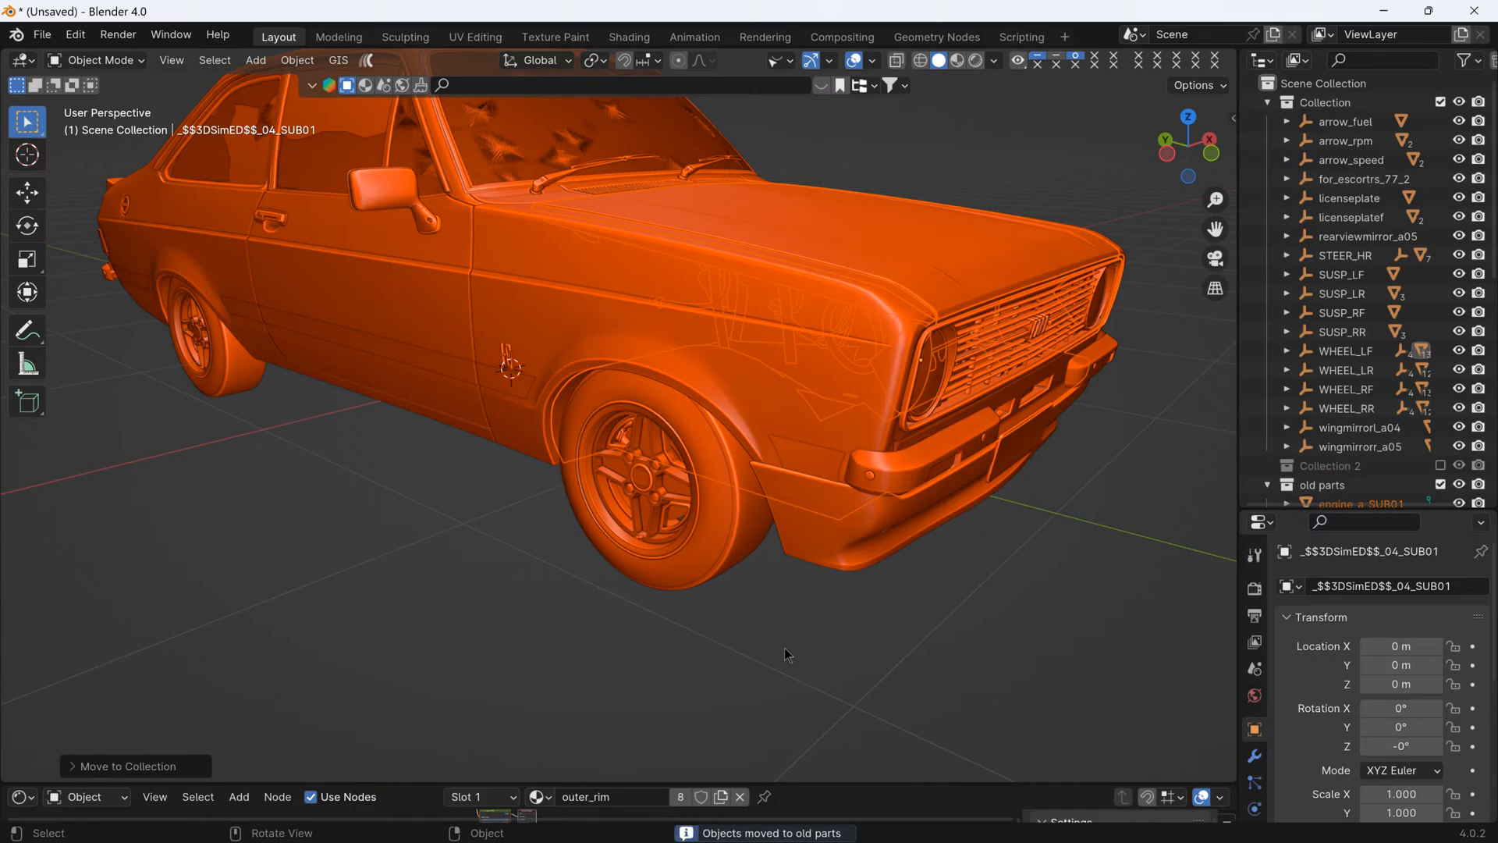
- Exclude the old parts collection from the view layer and collapse the object lists of old parts and Collection
click(1268, 486)
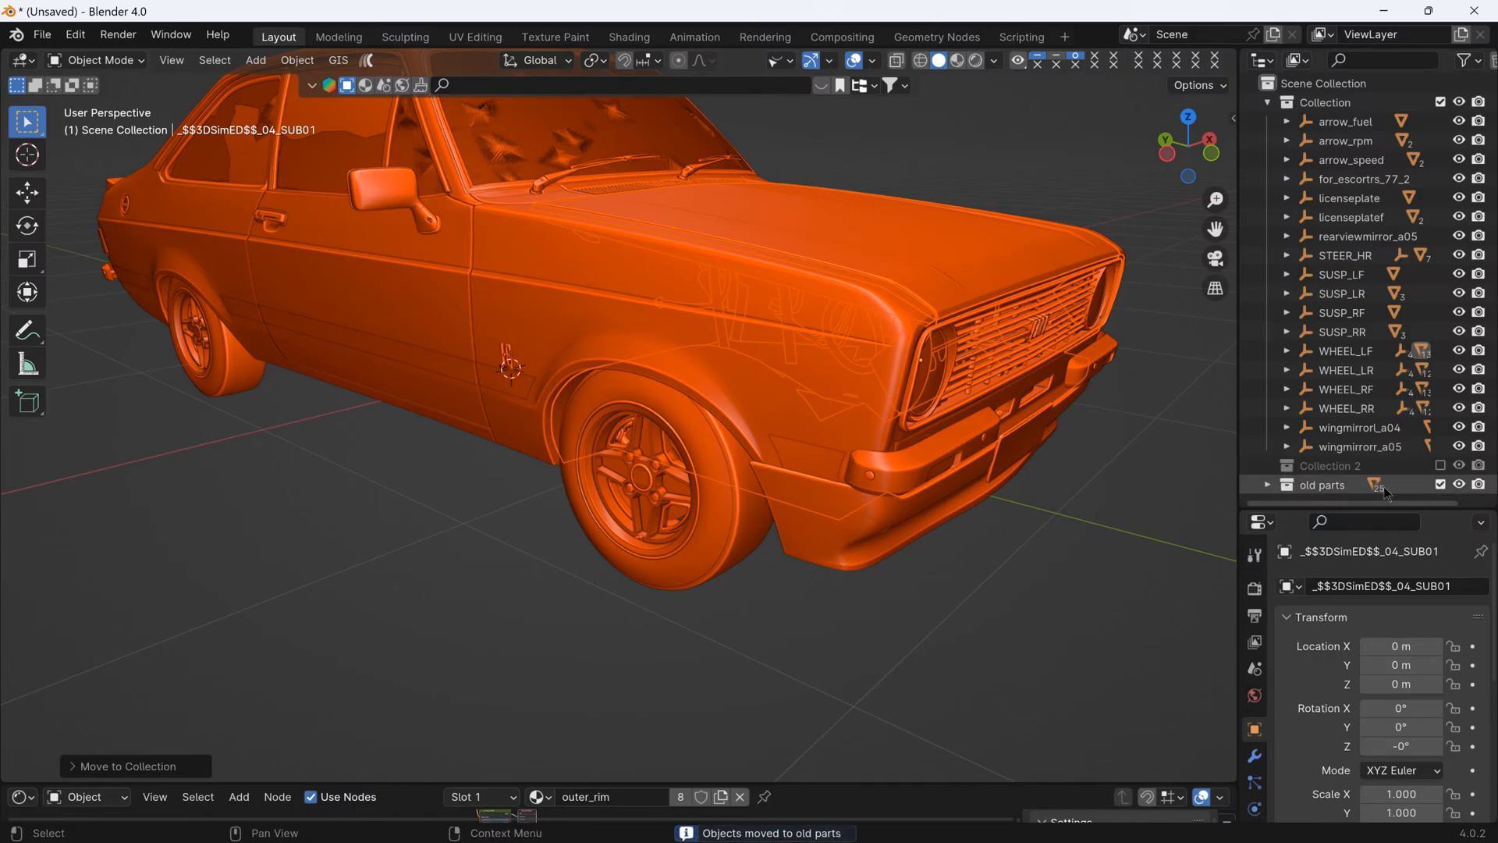
click(1440, 485)
middle_drag(874, 468, 938, 448)
middle_drag(1024, 309, 1107, 316)
click(1267, 102)
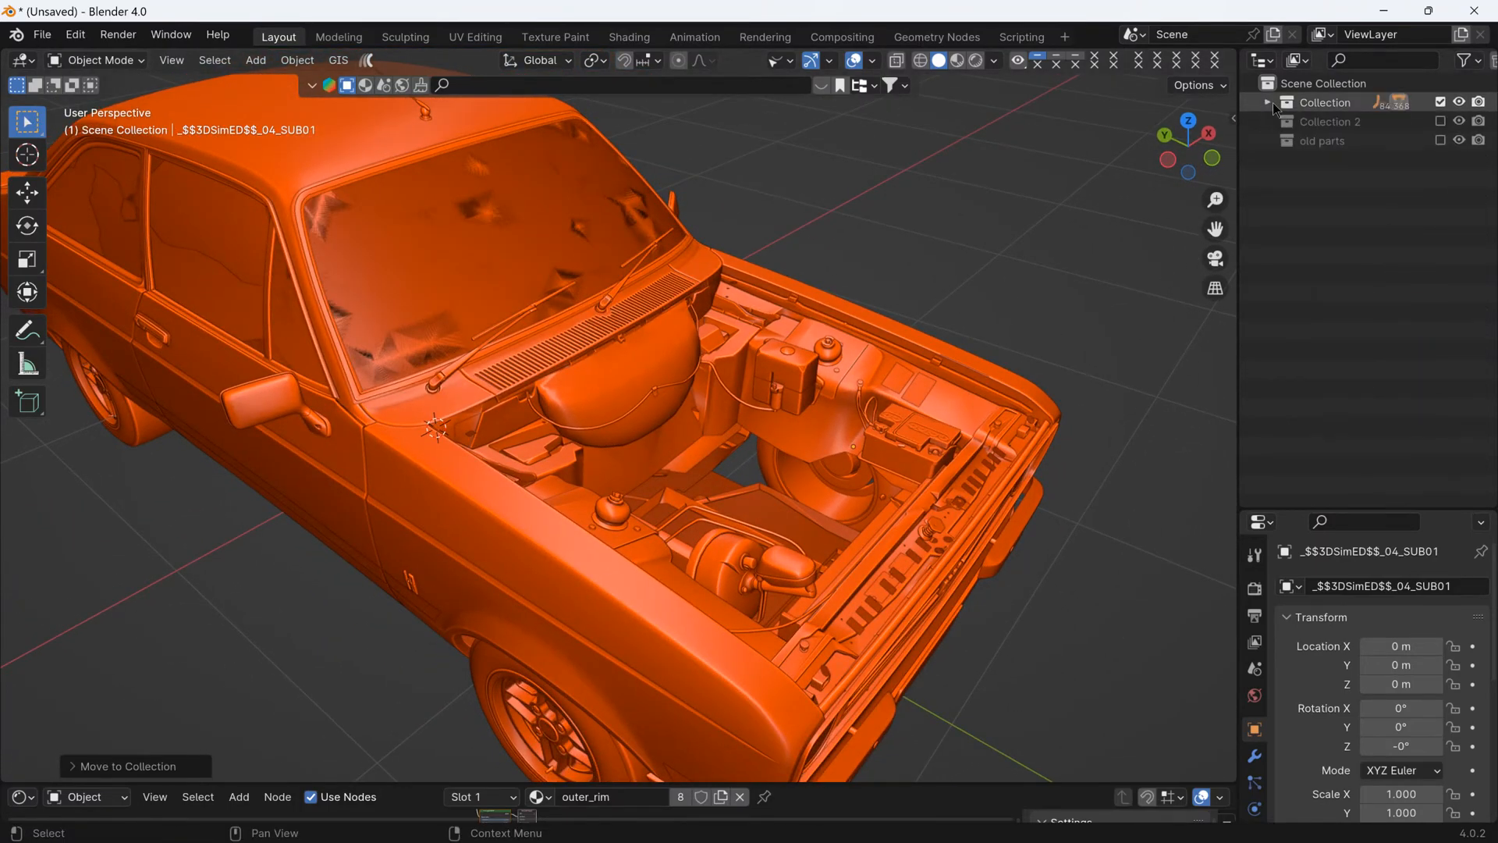
- Rename Collection 2 as engine
double_click(1326, 121)
text(engi)
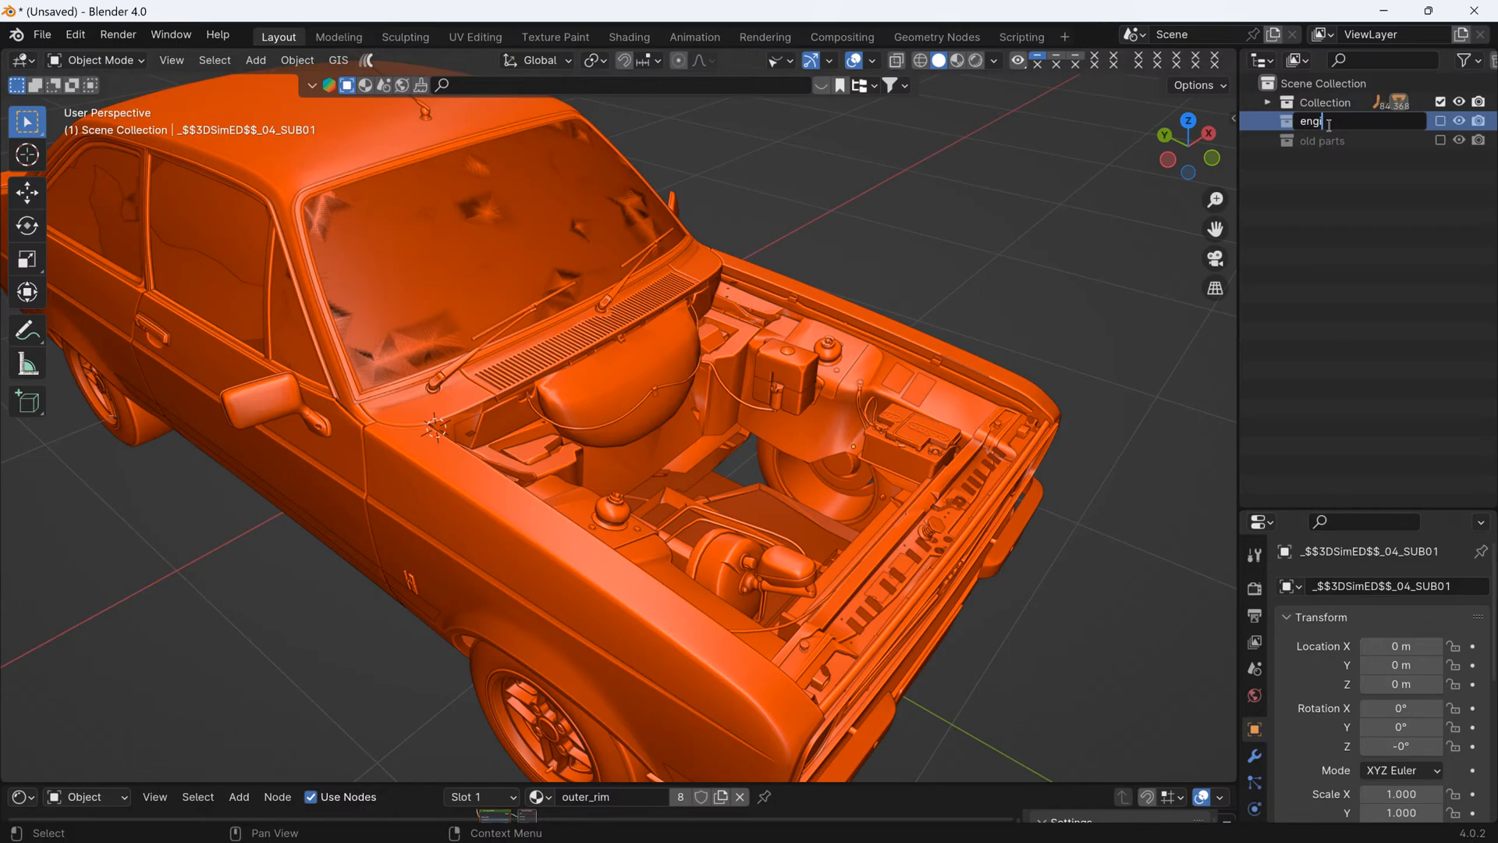
text(ne)
key(Return)
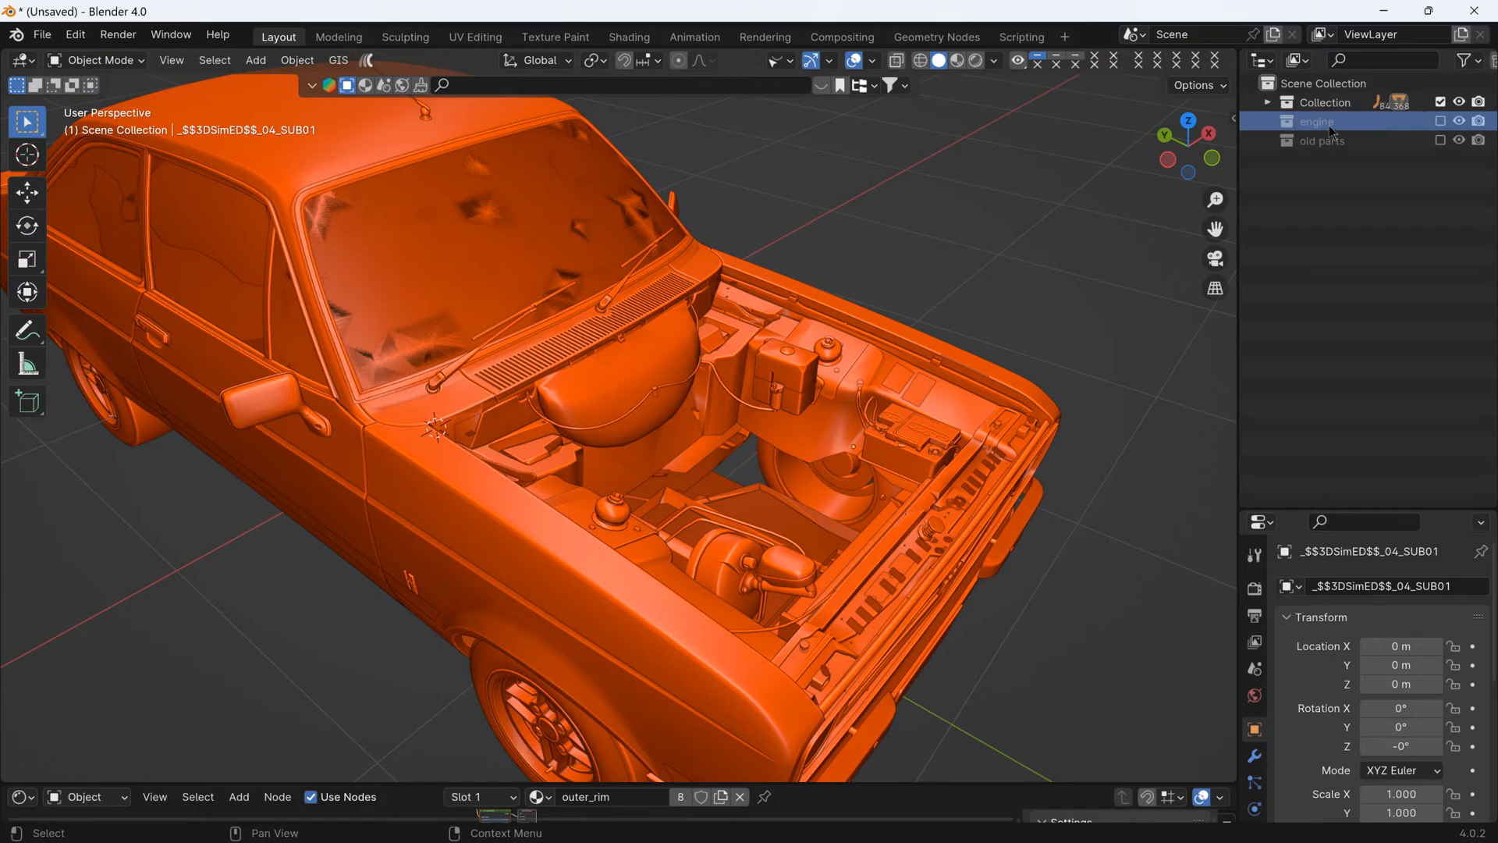
- Include only the engine collection in the view layer and make empty objects selectable and visible in the viewport
click(1441, 122)
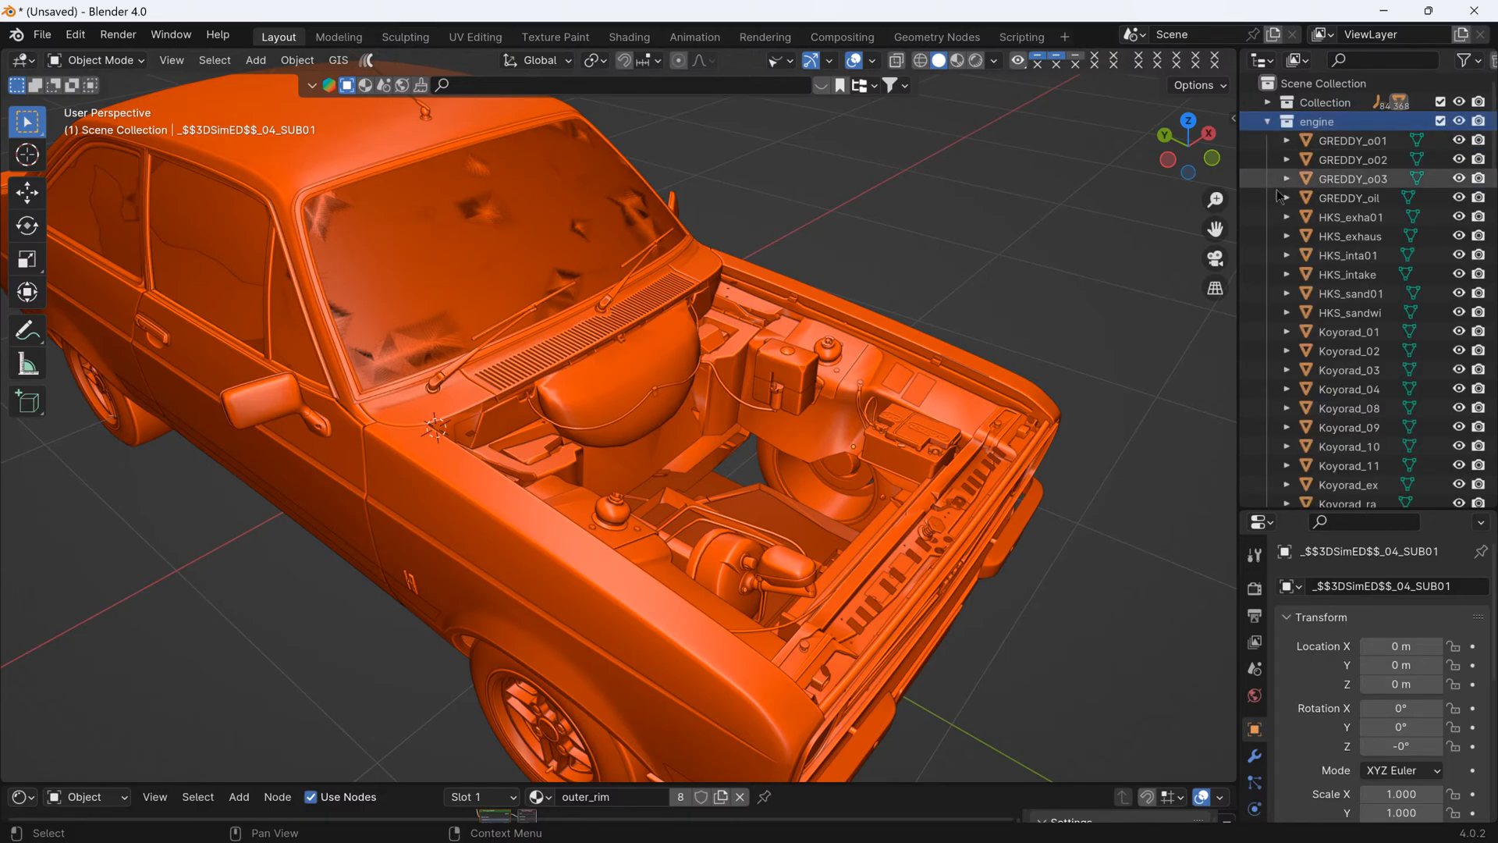
click(1441, 102)
middle_drag(884, 310, 774, 124)
click(779, 63)
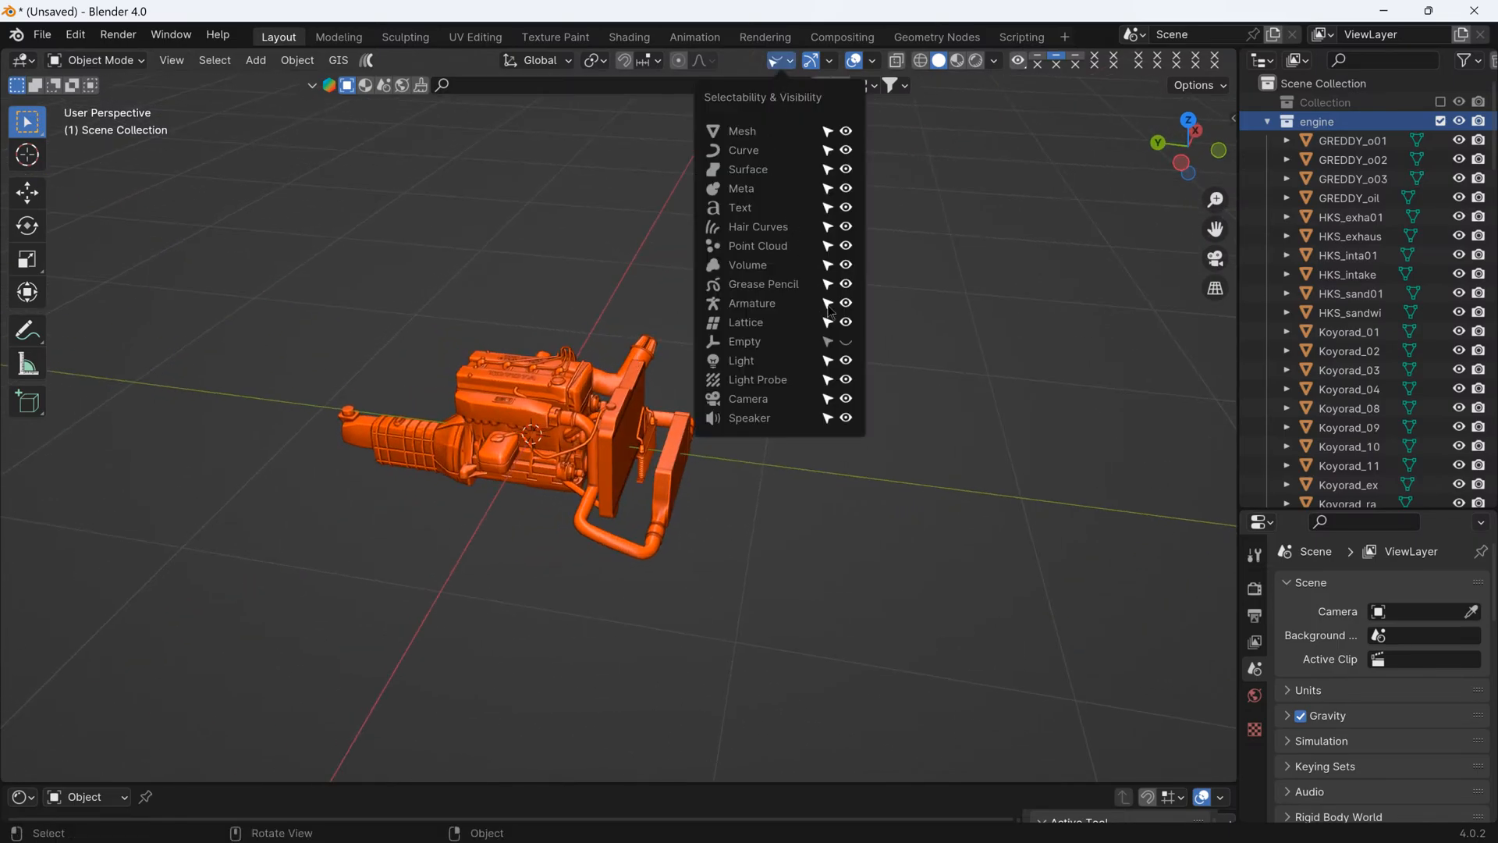
- Select individual engine parts, and try to move the whole box-selected assembly together
click(493, 372)
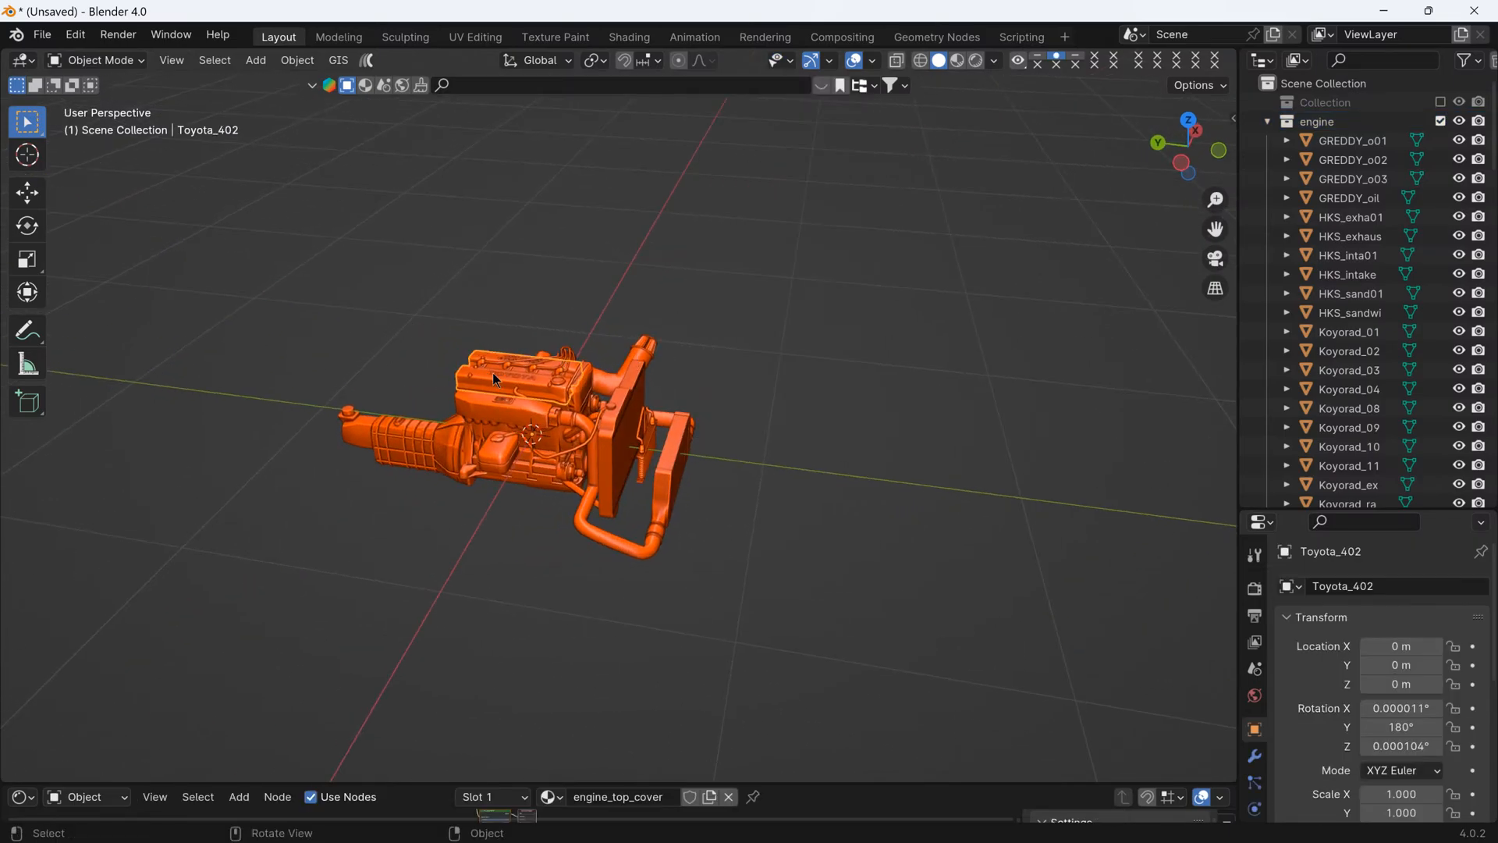
click(643, 478)
click(629, 377)
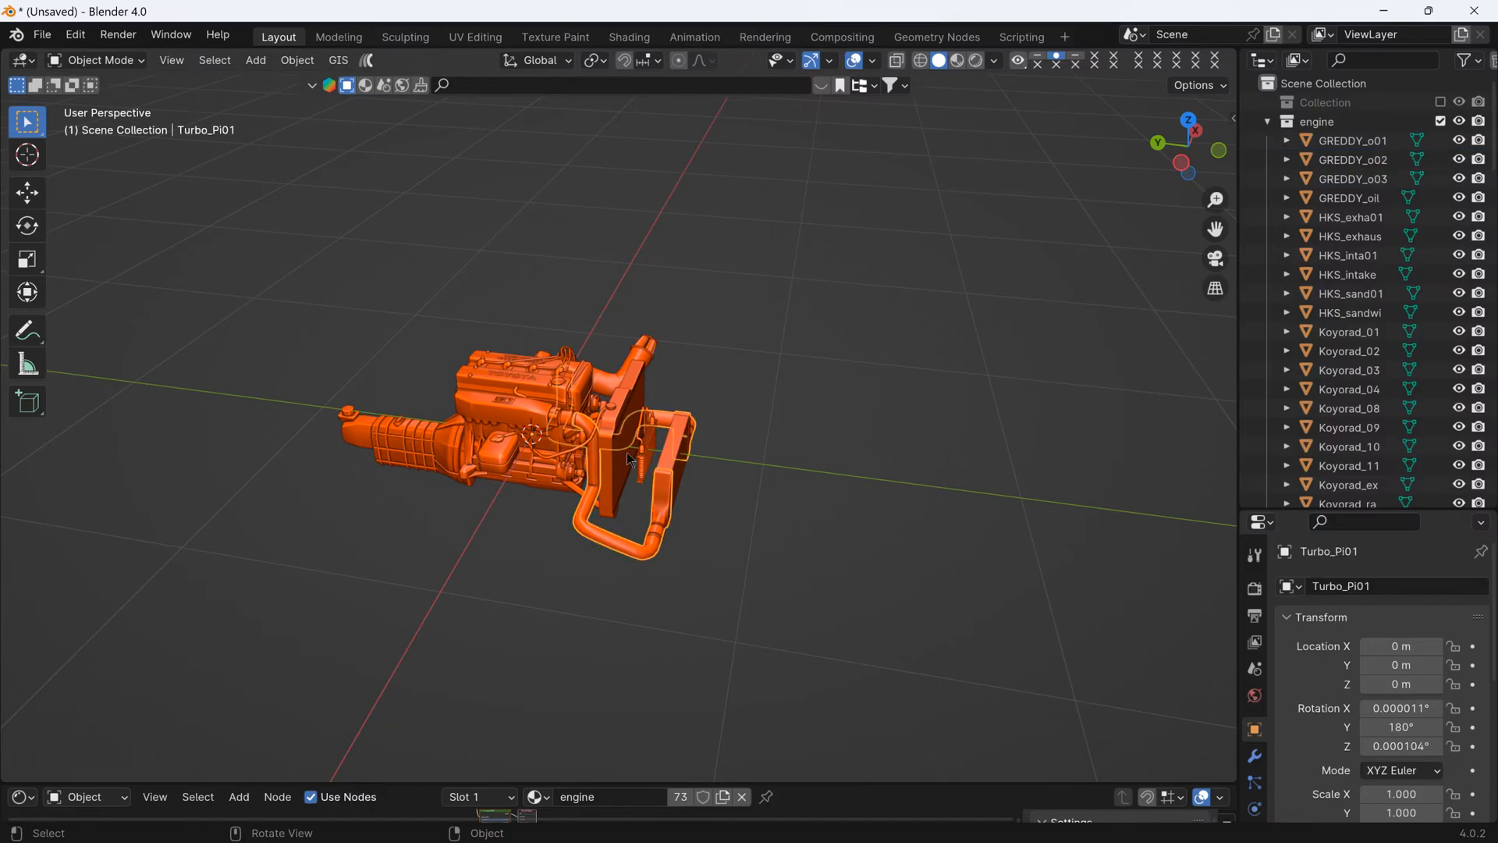
drag(342, 312, 729, 588)
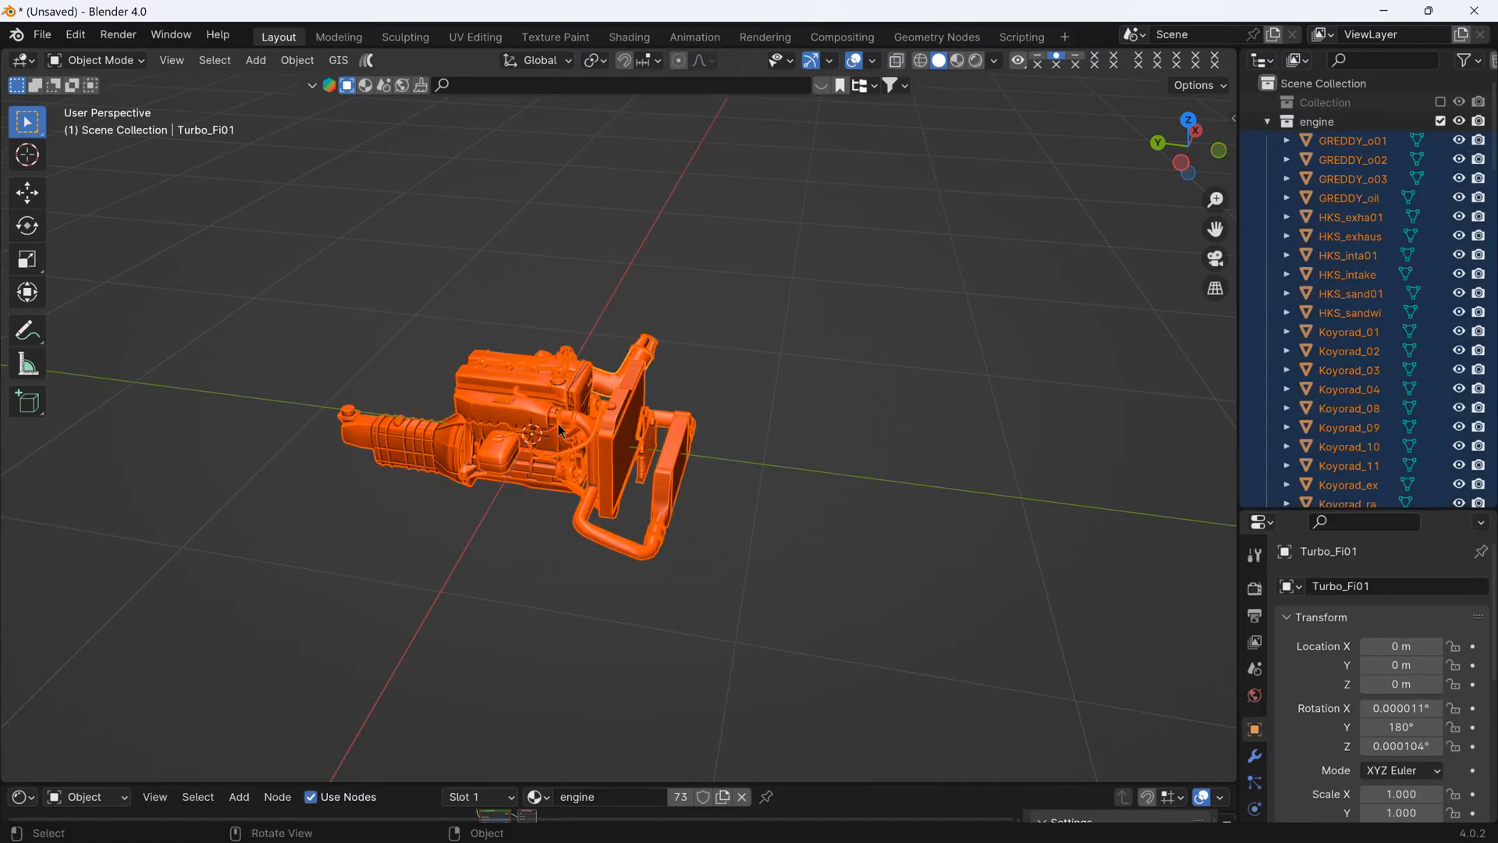
key(g)
middle_drag(549, 423, 652, 439)
right_click(652, 440)
click(742, 287)
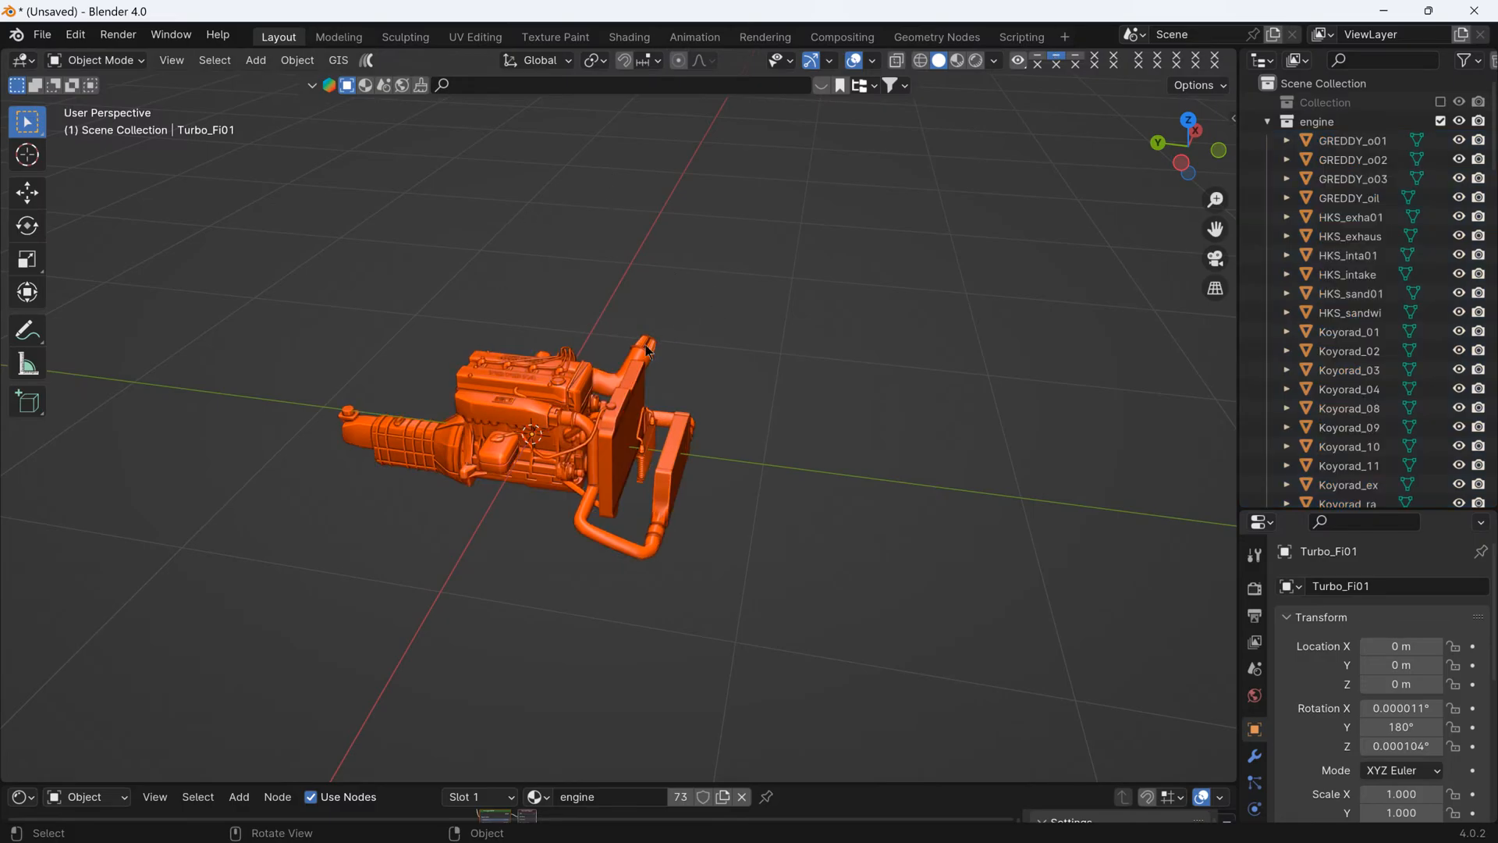
click(568, 373)
middle_drag(593, 390, 709, 370)
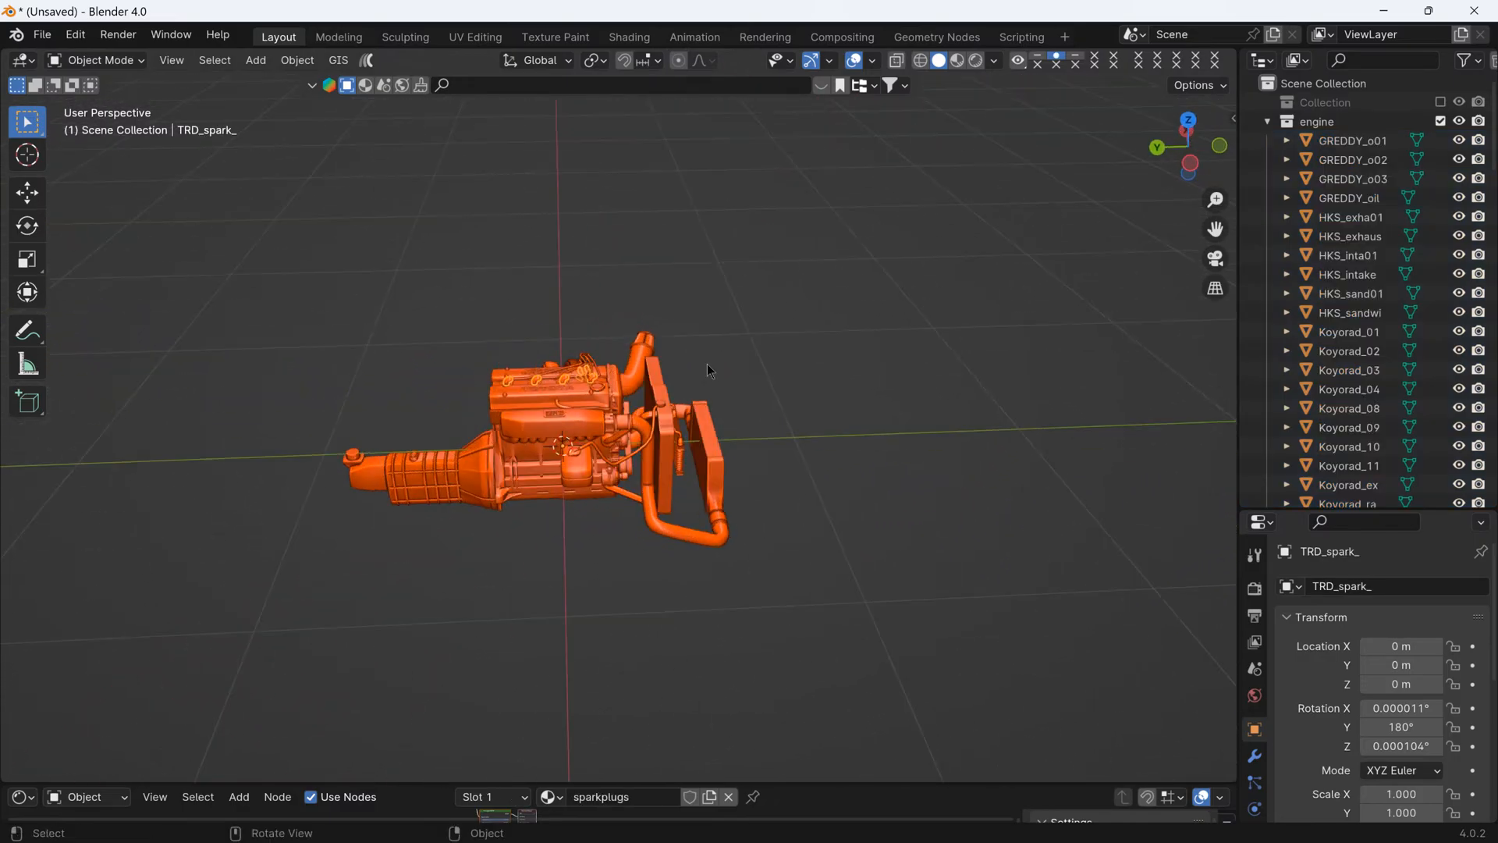
- Add a Plain Axes empty at the world origin and name it engine
click(269, 67)
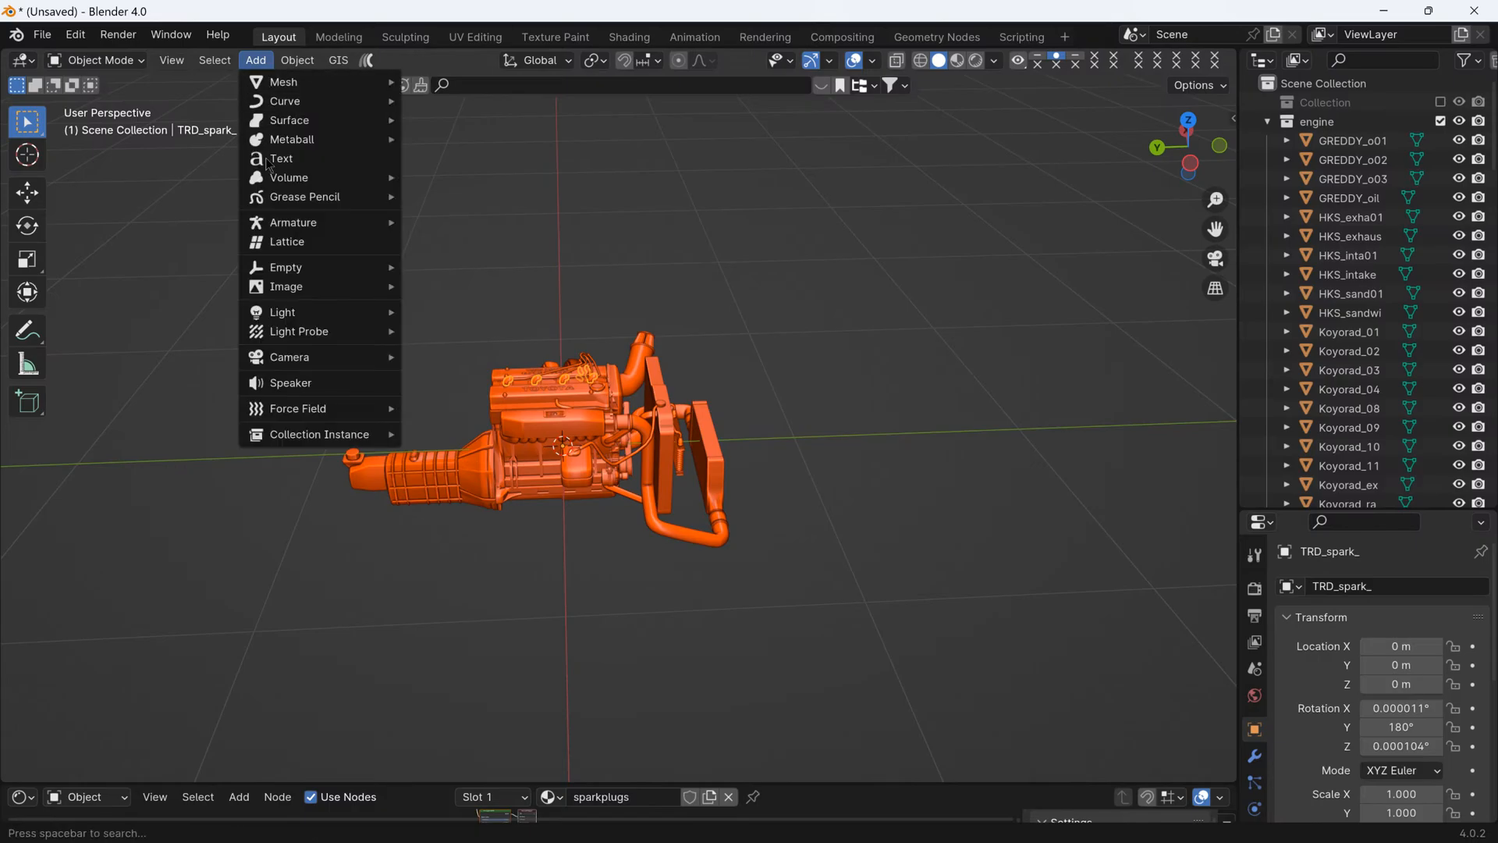
mouse_move(290, 270)
click(444, 269)
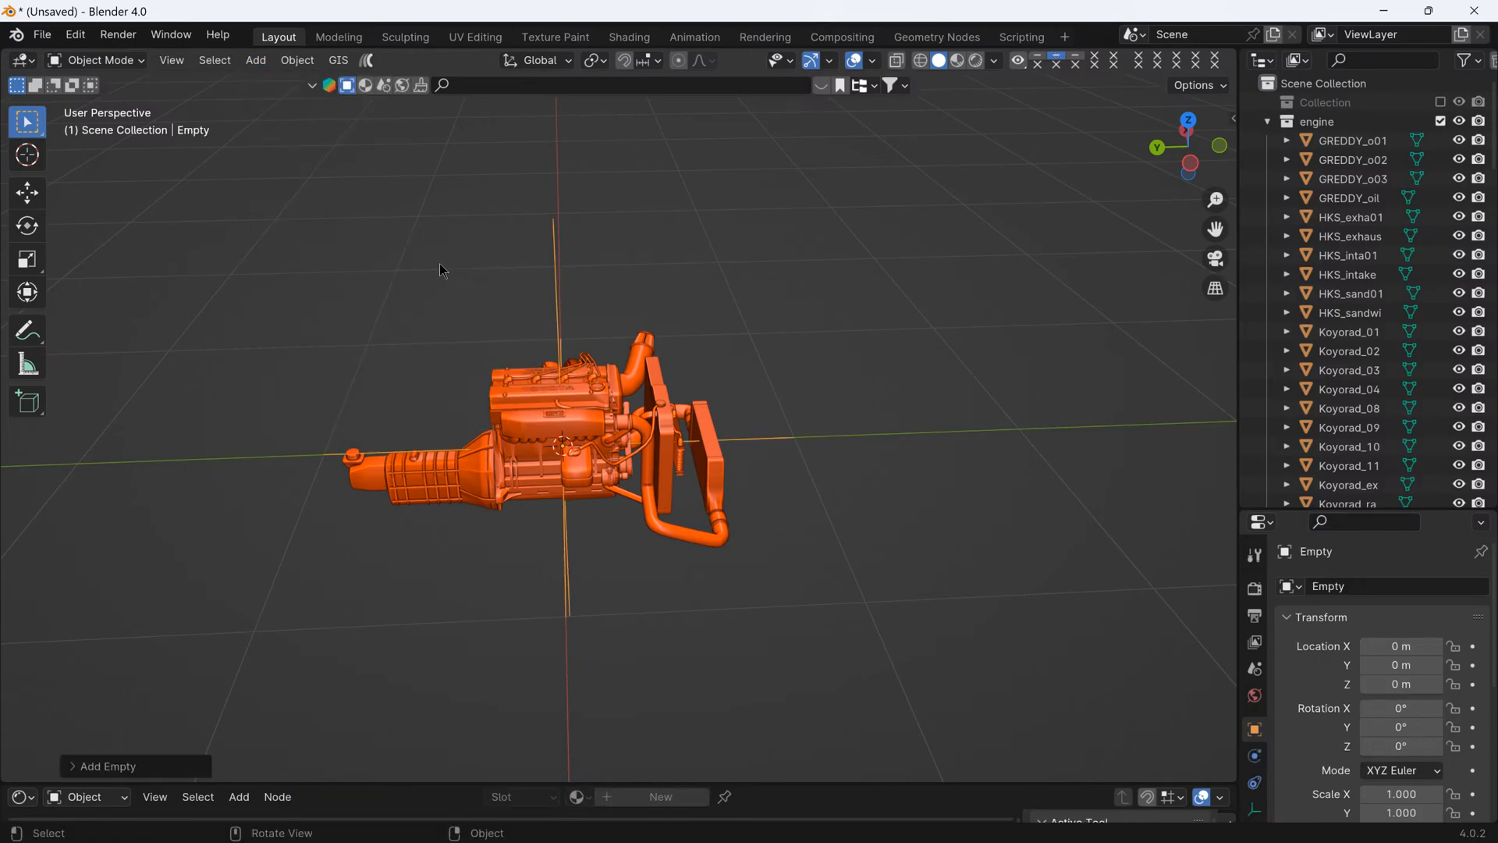
middle_drag(685, 474, 468, 385)
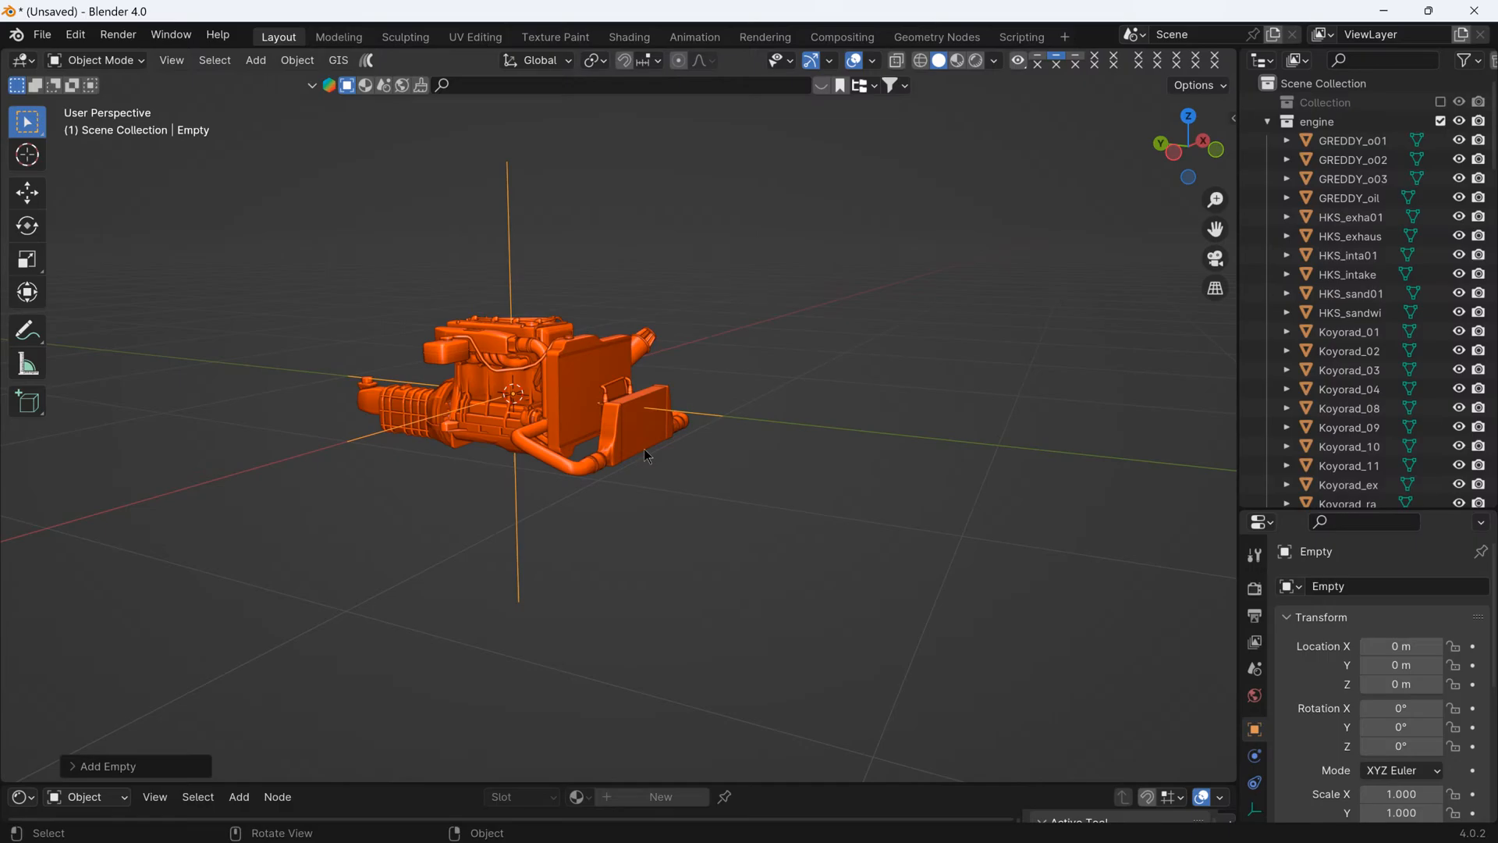
click(1353, 588)
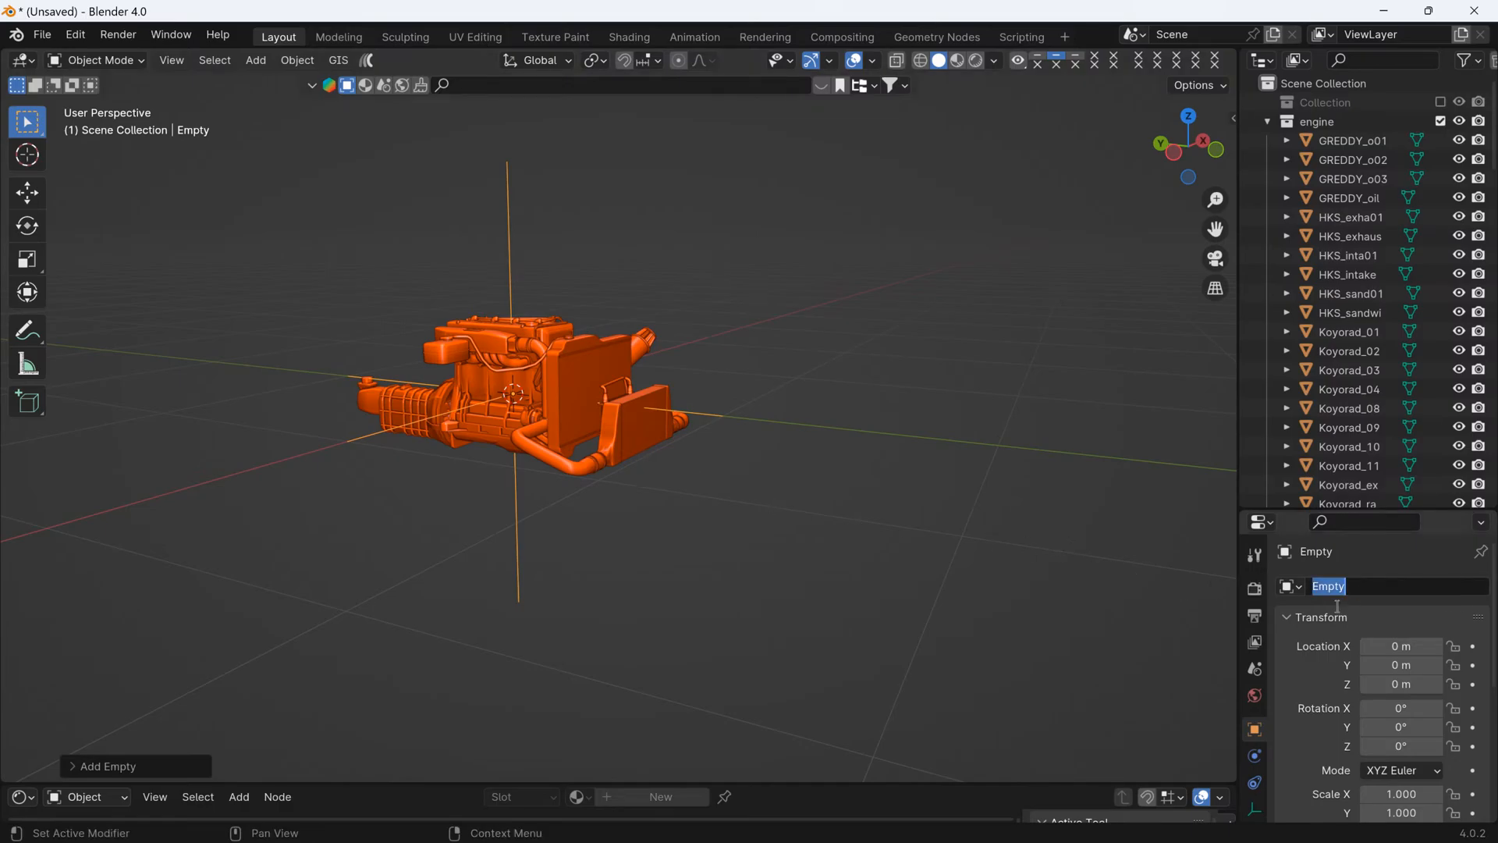
text(engine)
key(Return)
- Move the engine empty to the engine collection
right_click(788, 429)
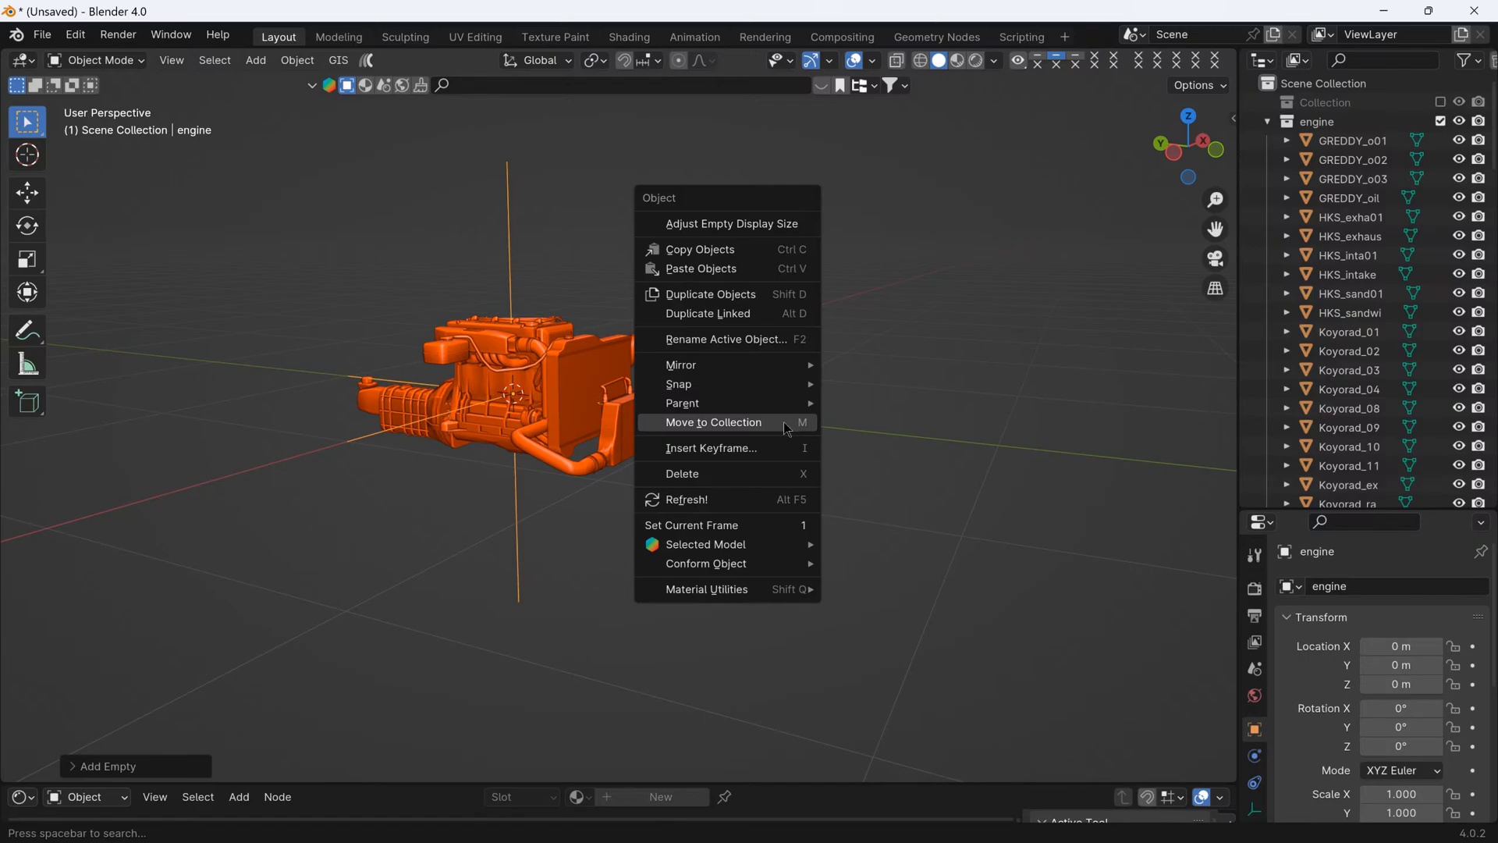
click(749, 425)
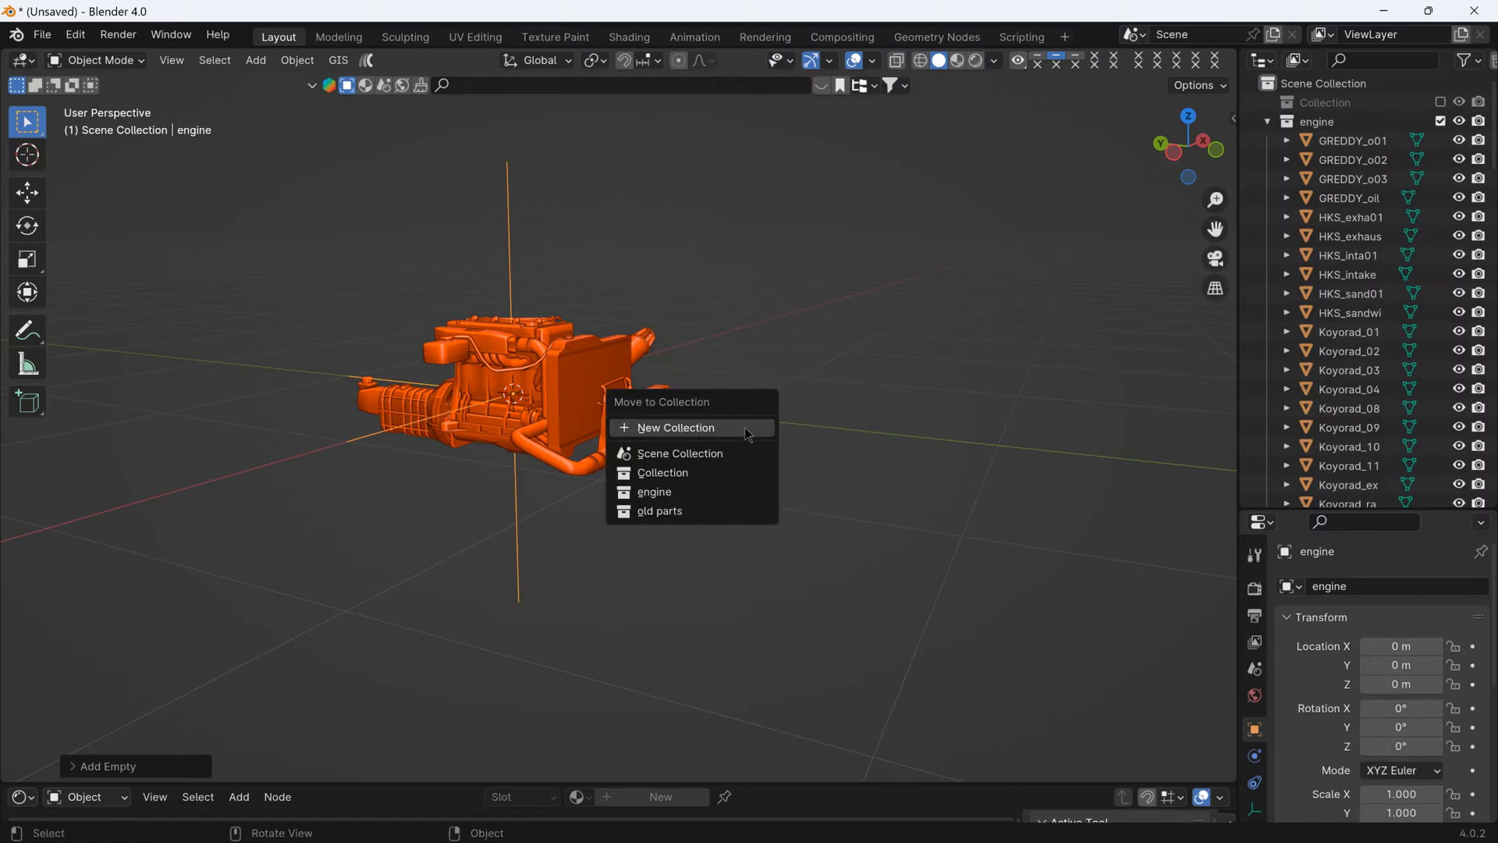
click(659, 492)
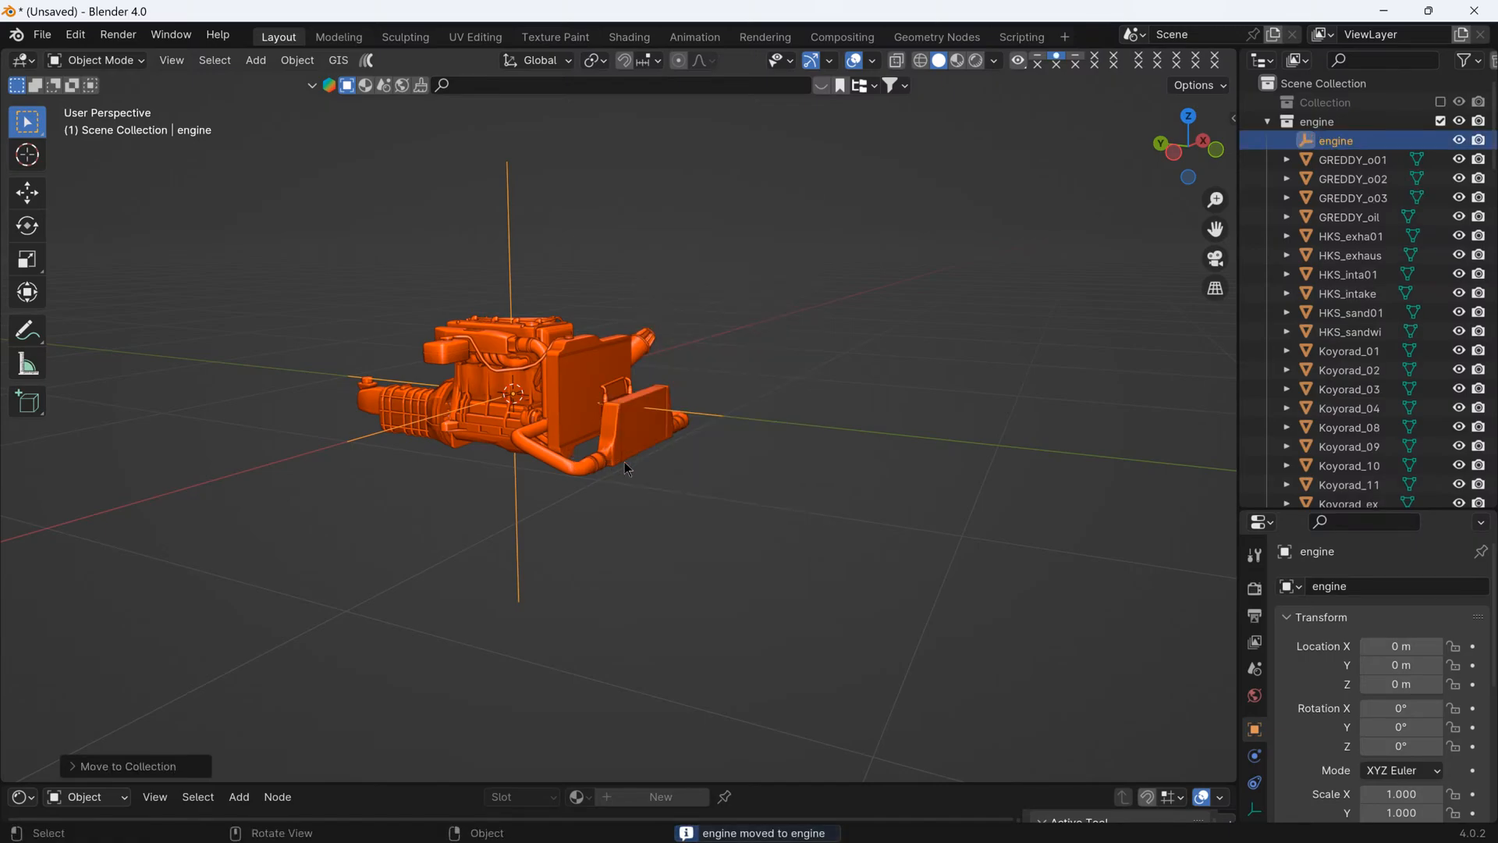
- Parent all the engine parts to the engine empty with Object (Keep Transform)
middle_drag(624, 468, 738, 492)
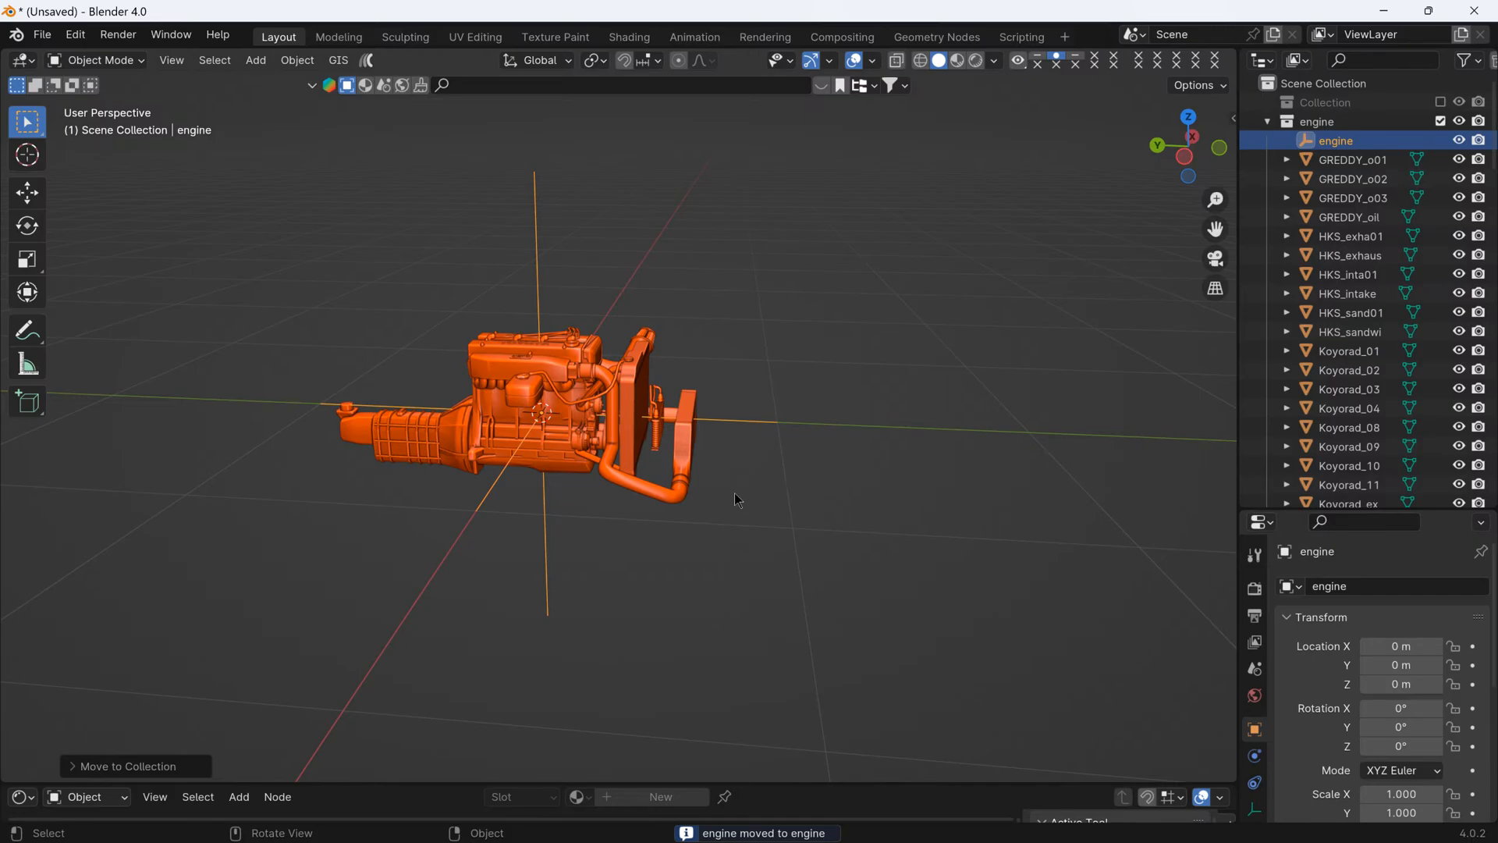
key(ctrl+i)
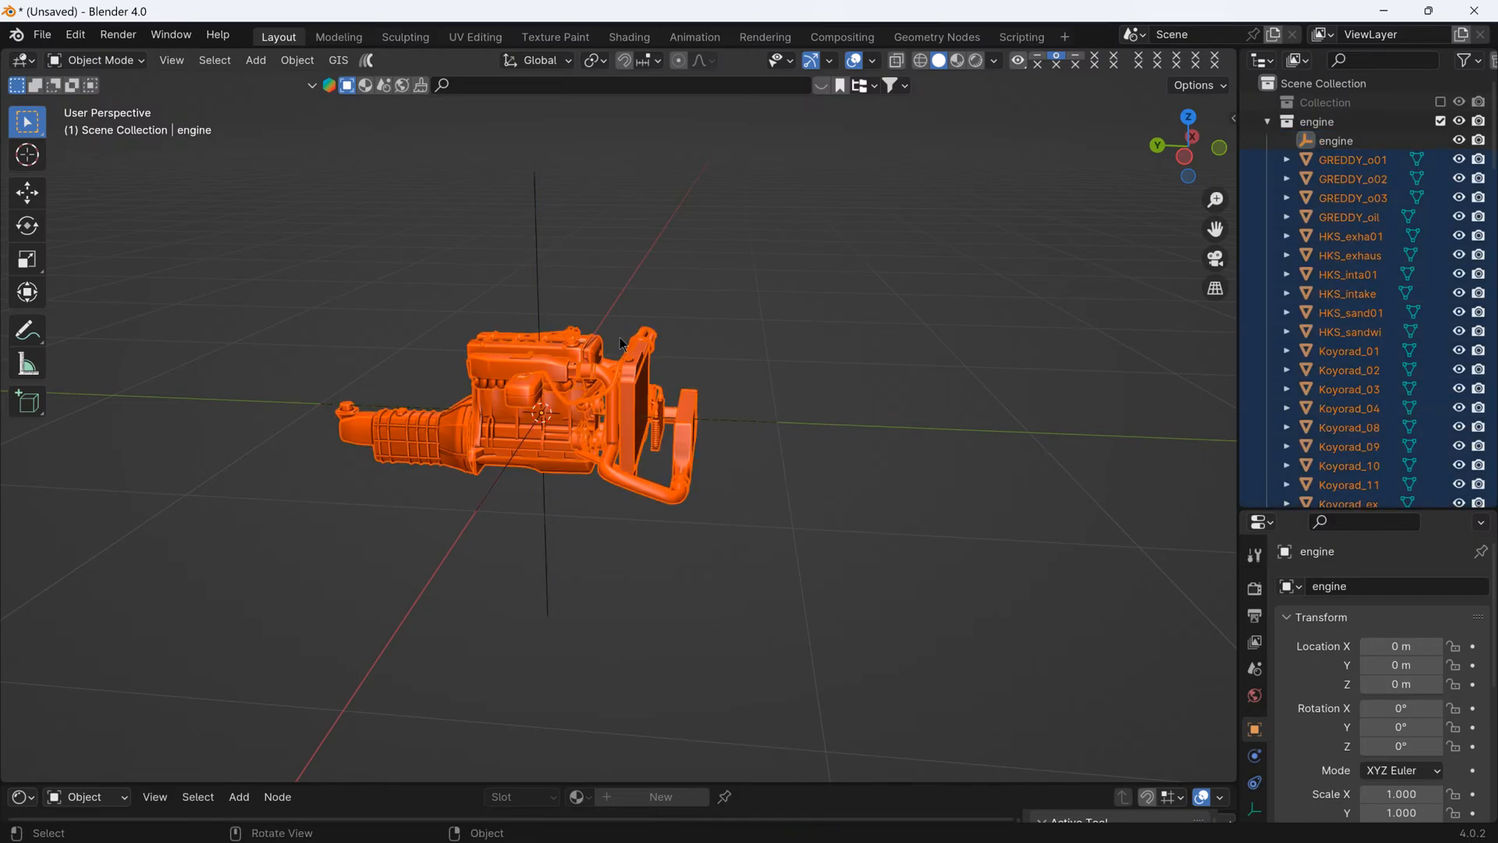
key(shift)
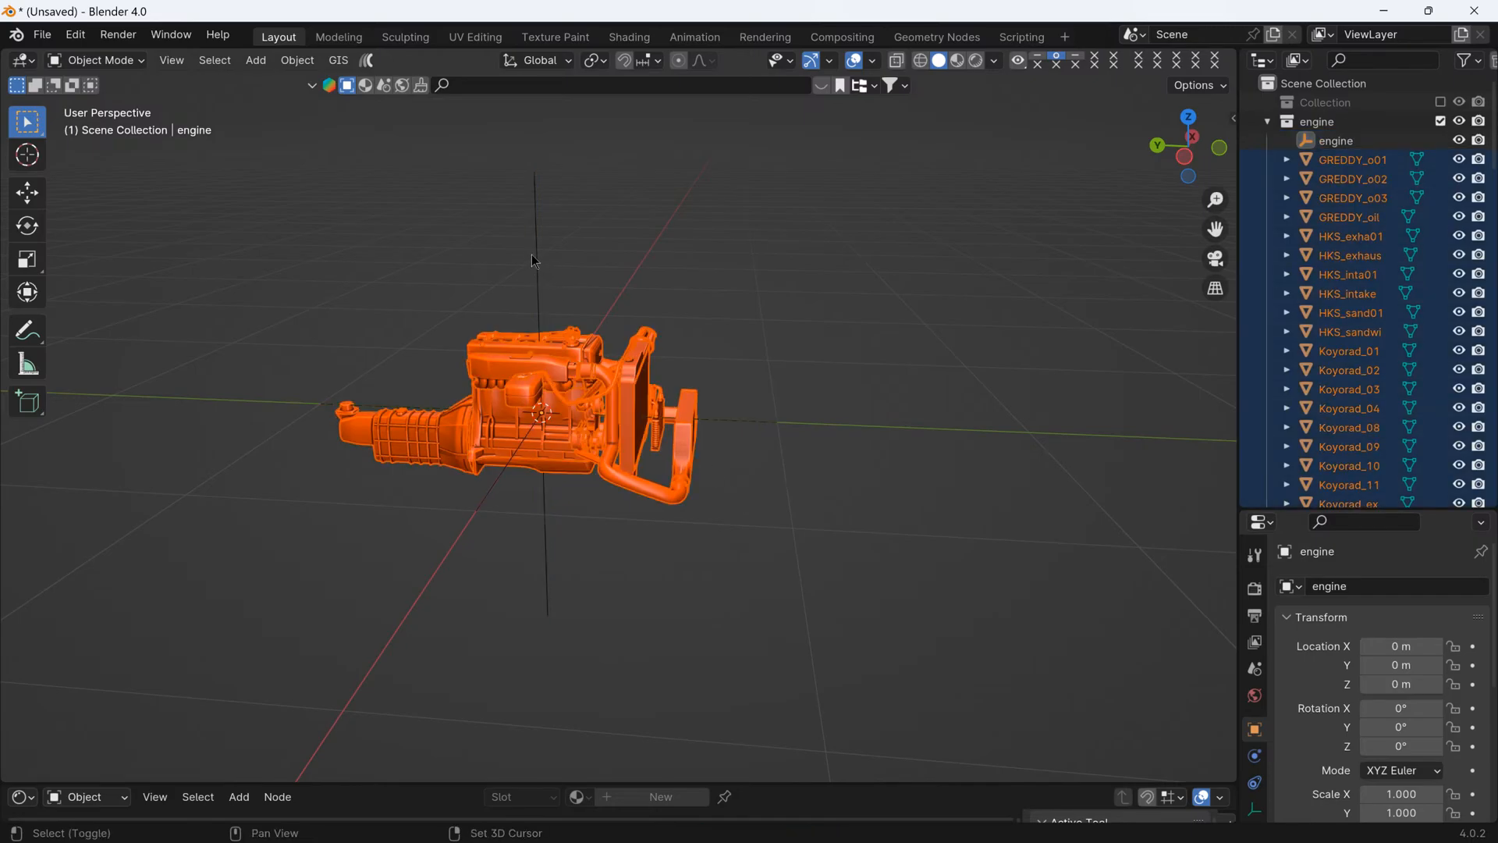
shift+click(537, 258)
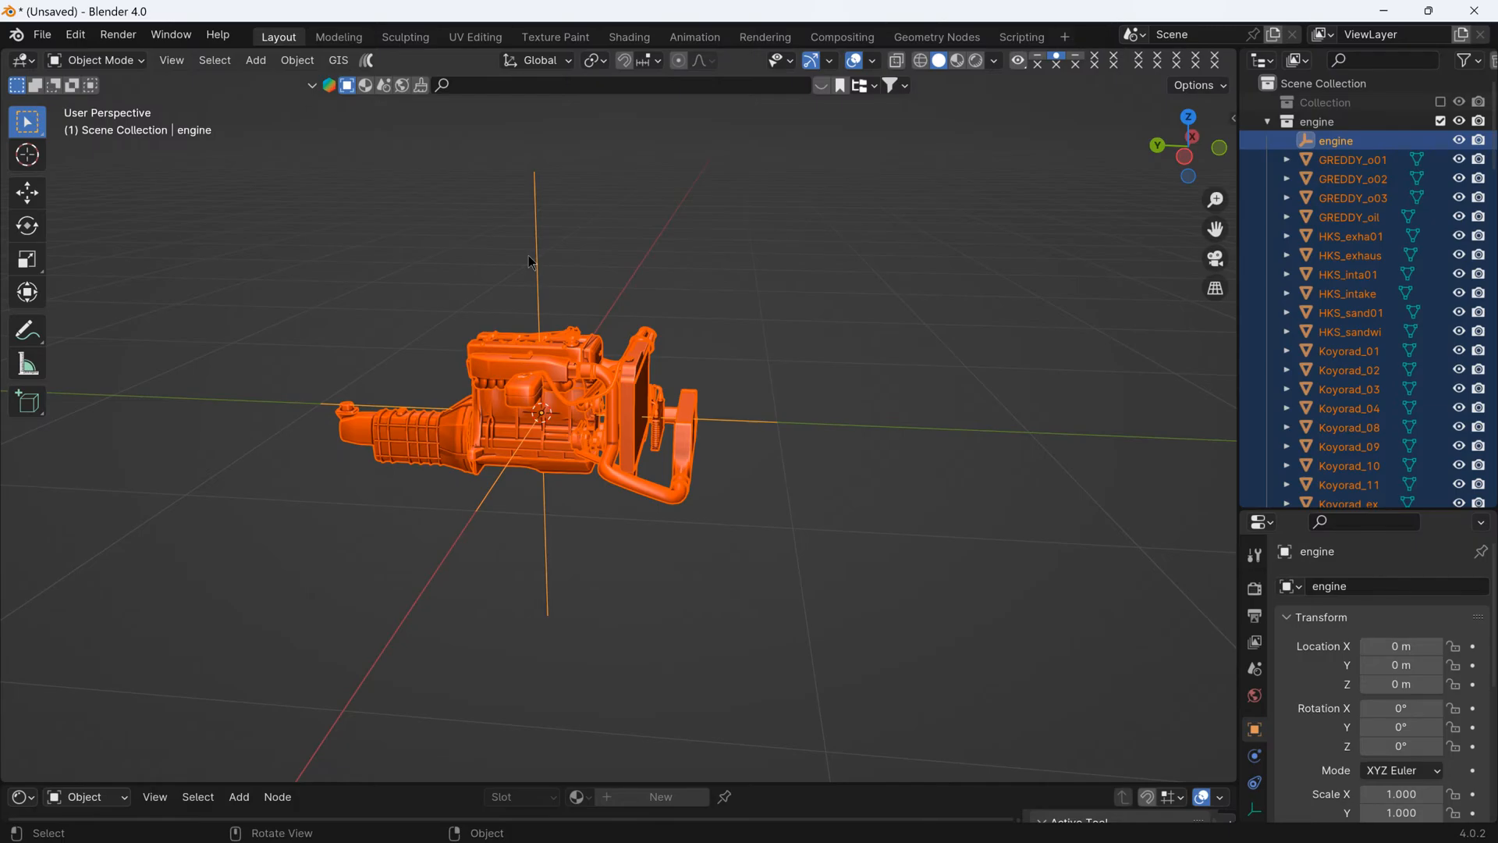
key(ctrl+p)
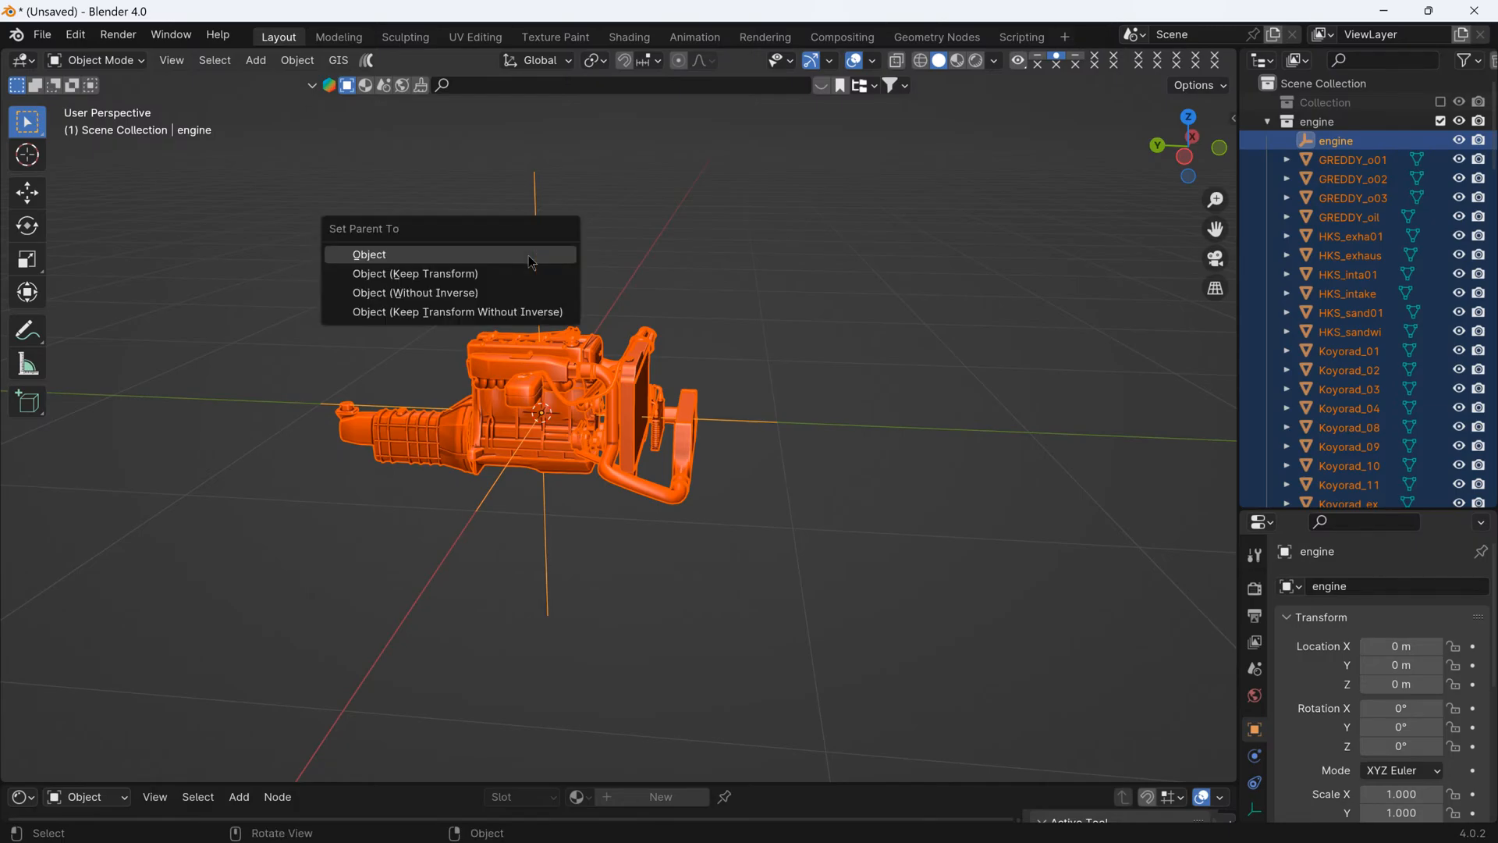
click(491, 275)
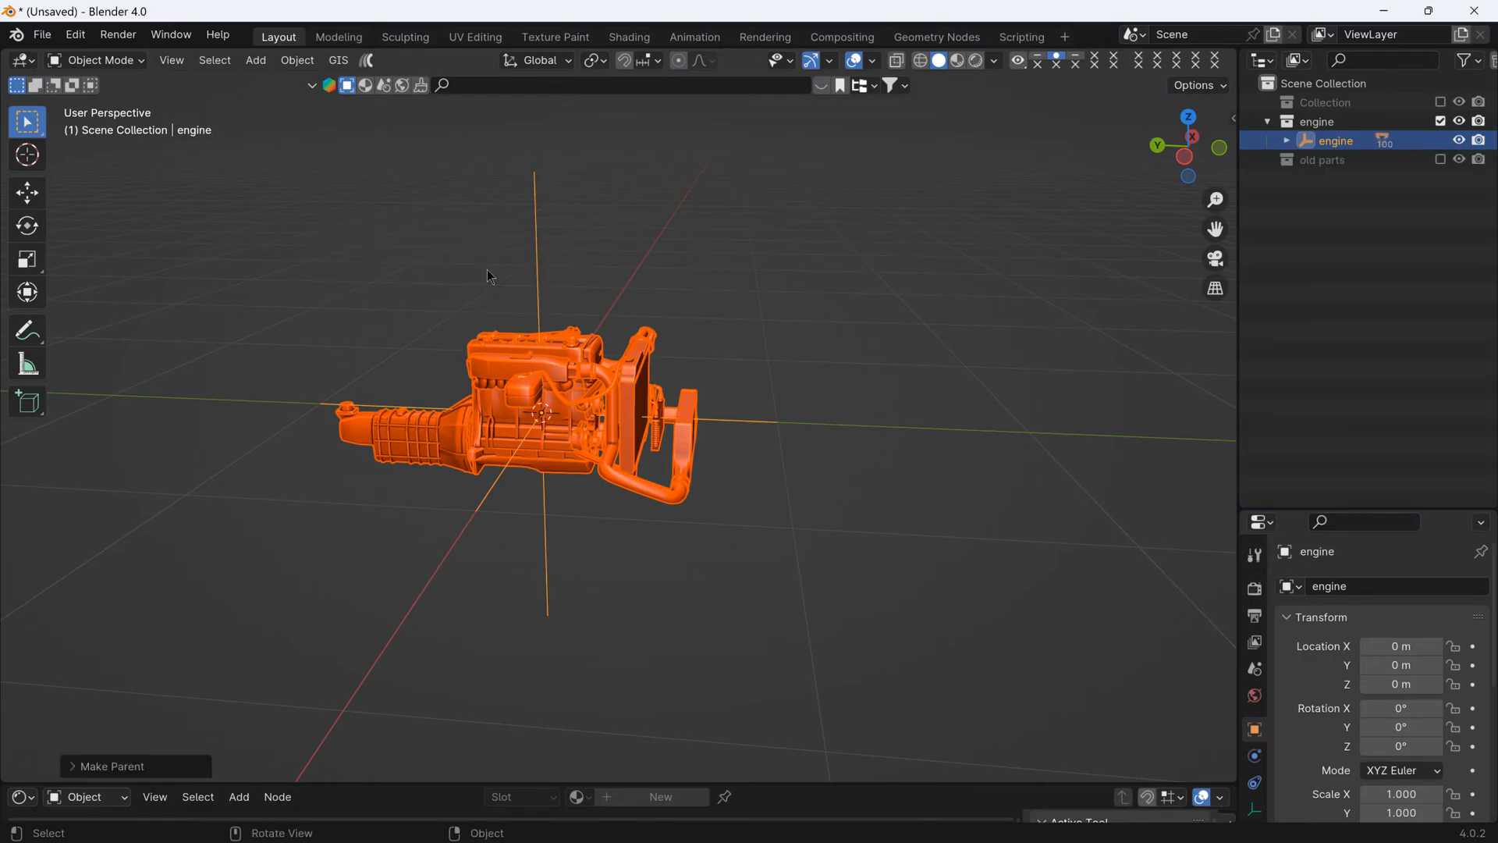
- Select only the engine empty and test moving the parented engine assembly with it, cancelling each move
click(699, 283)
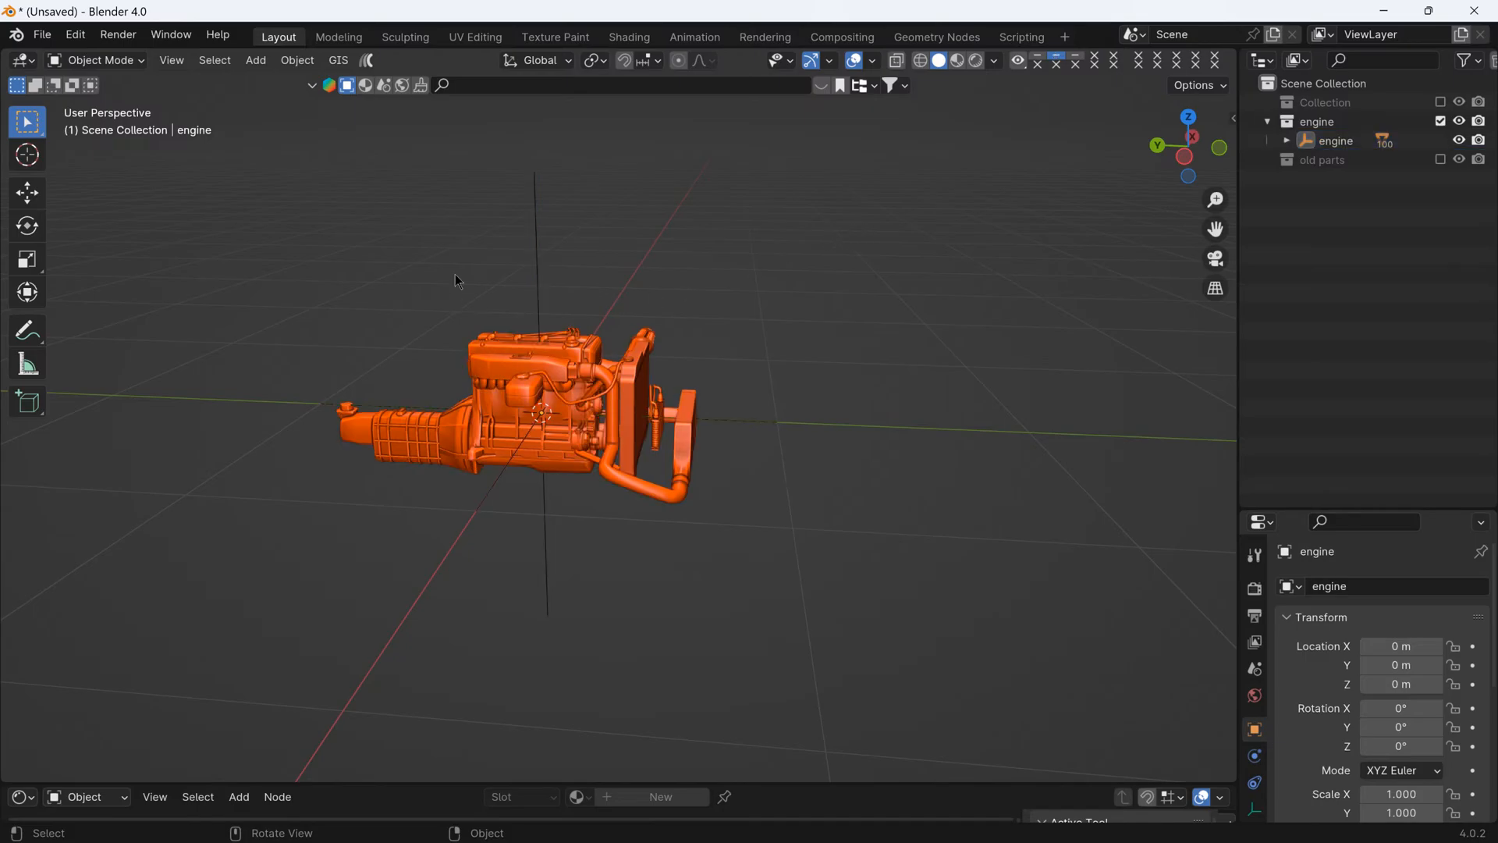
drag(457, 275, 616, 246)
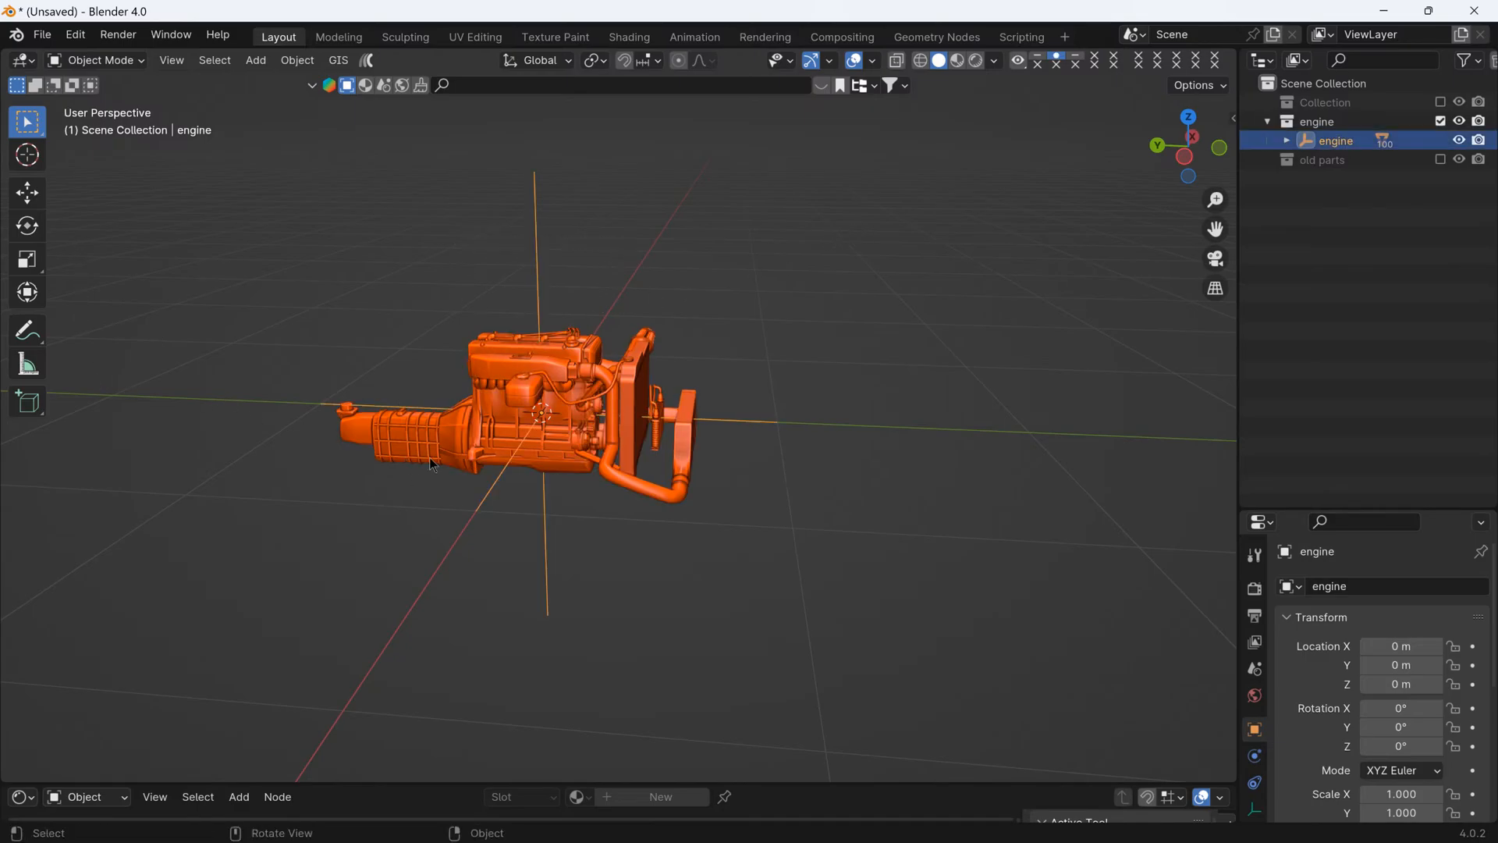
key(g)
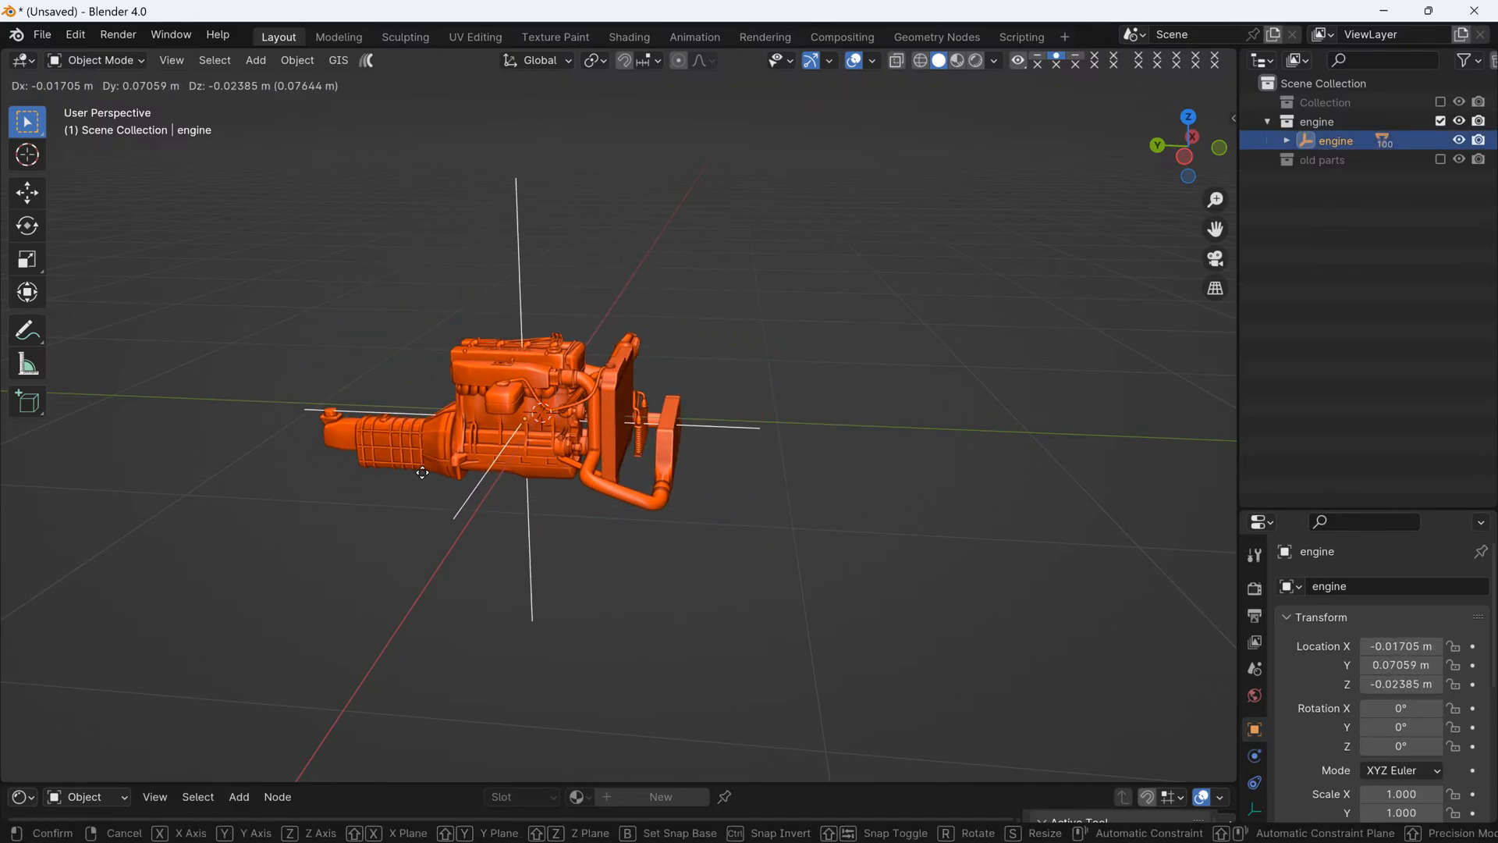
key(Escape)
key(g)
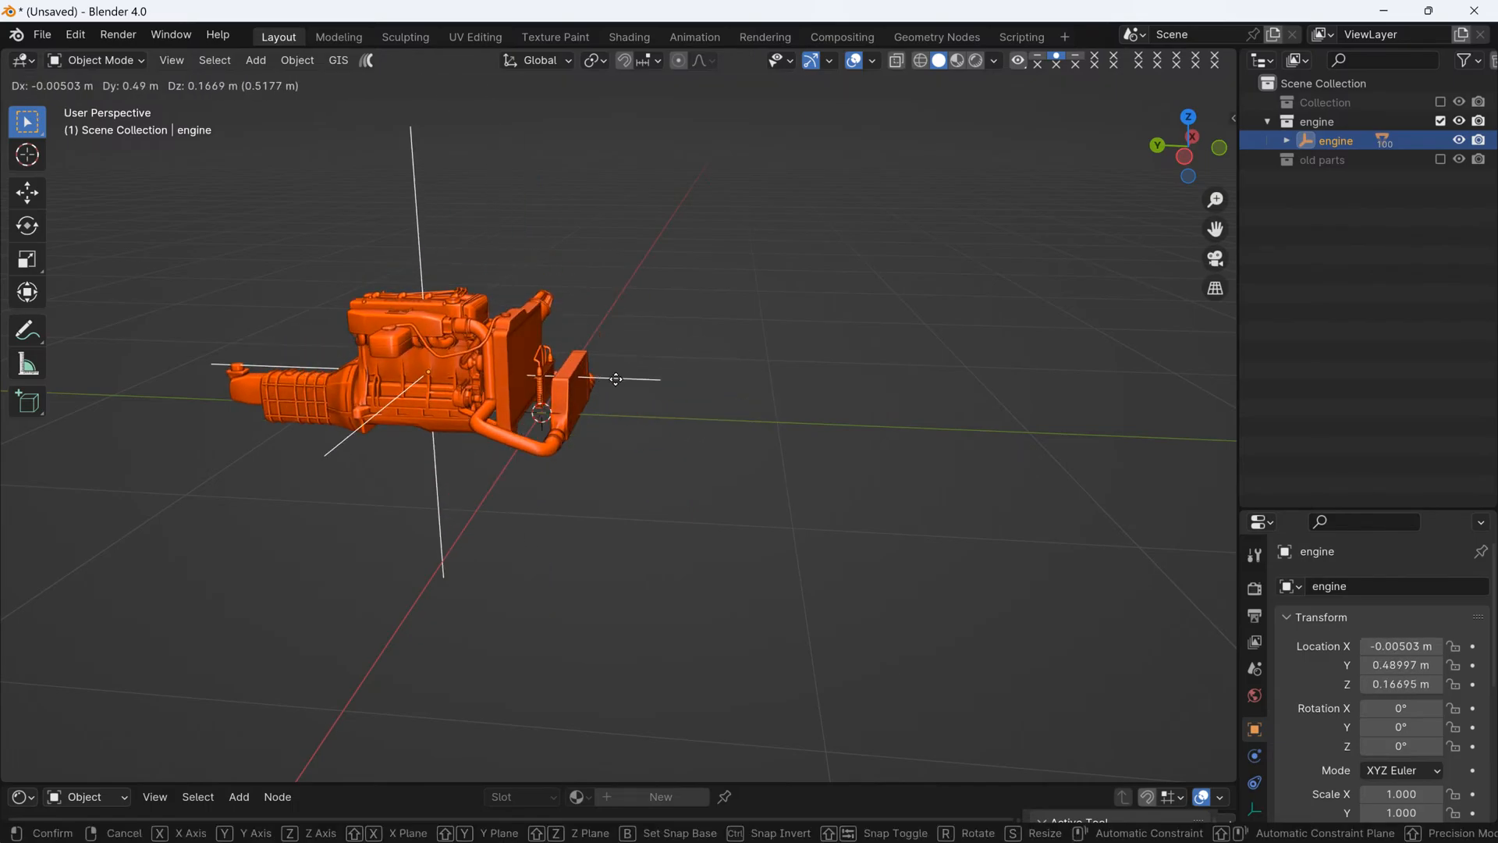
key(Escape)
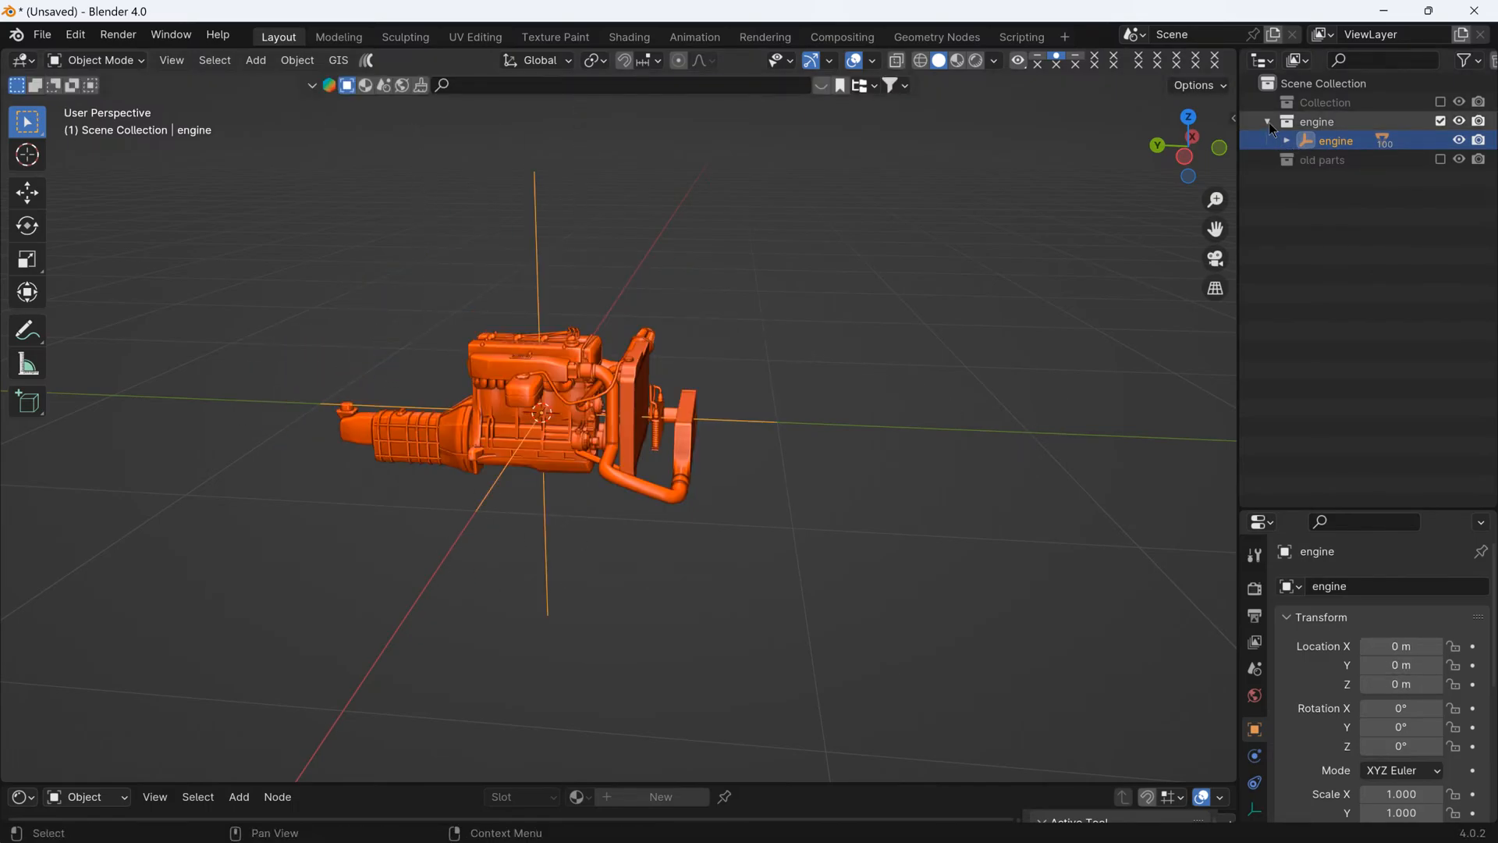
- Show the car collection again and move the engine empty forward and up into the engine bay, to about Y -1.21 m and Z 0.29 m
click(1440, 102)
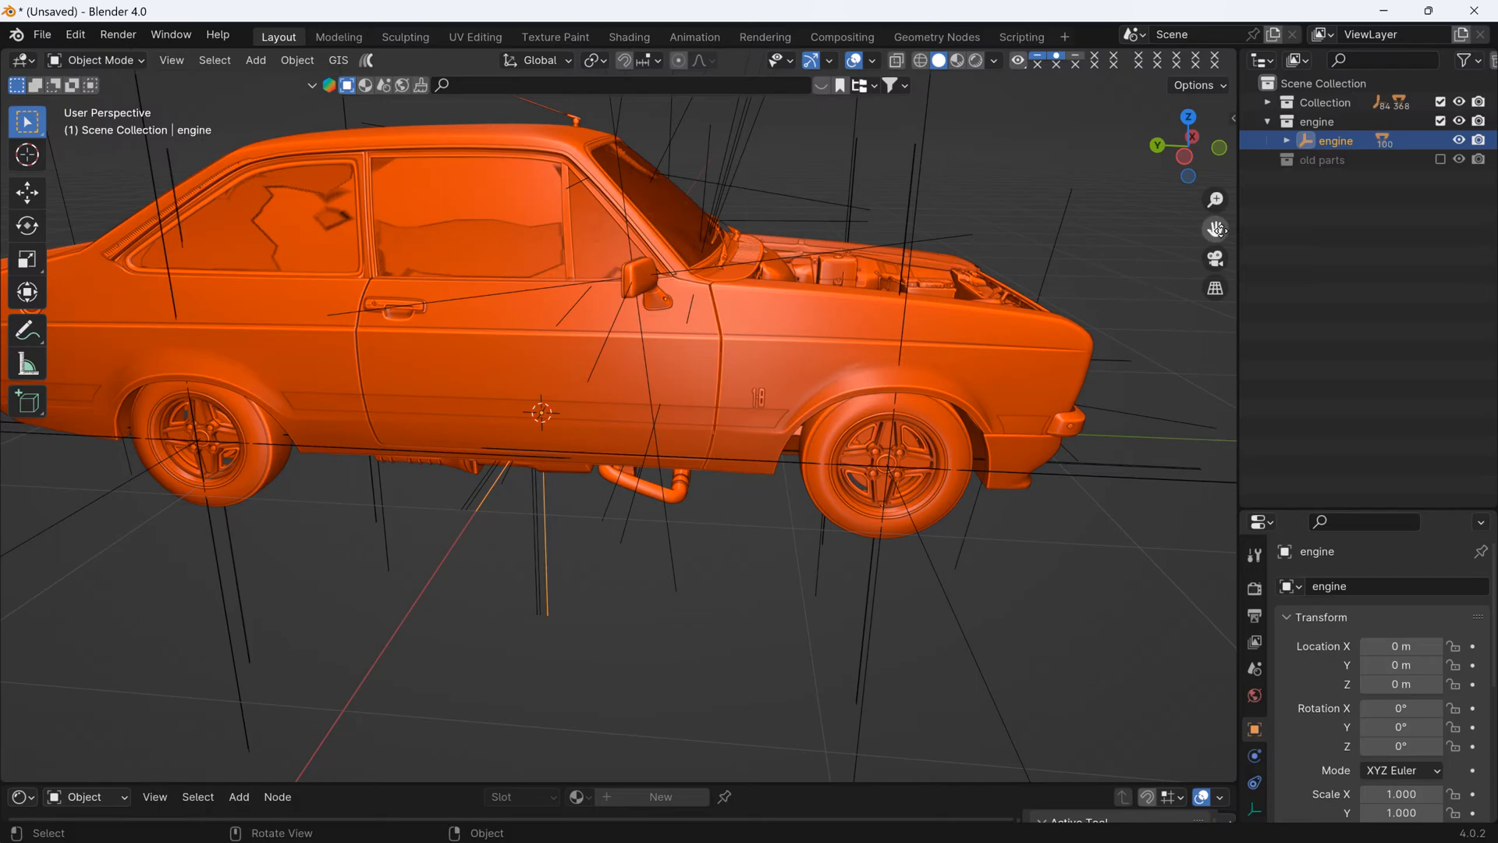
click(1288, 166)
click(1326, 142)
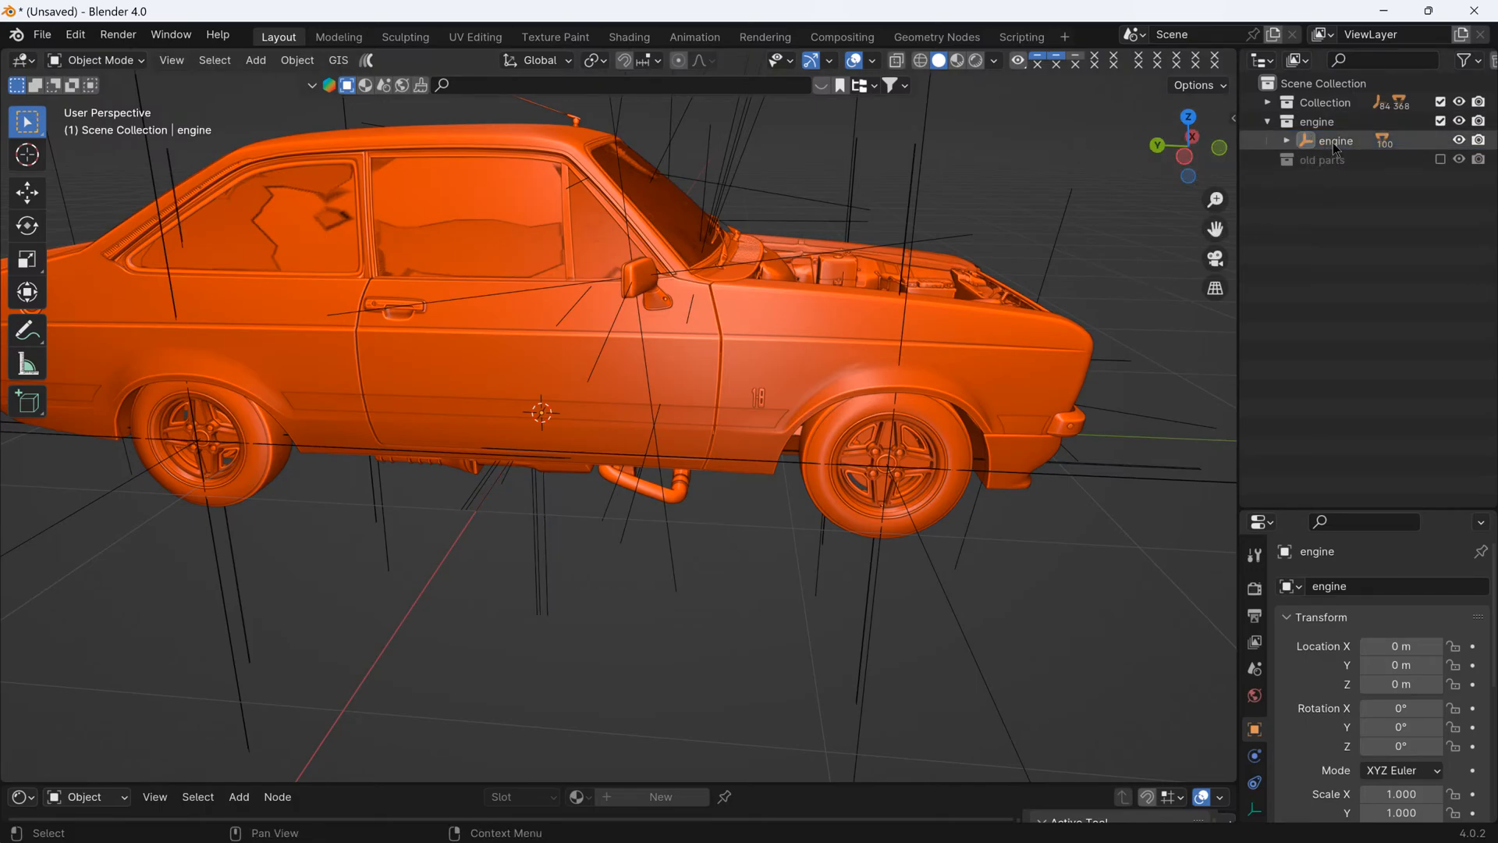
click(10, 193)
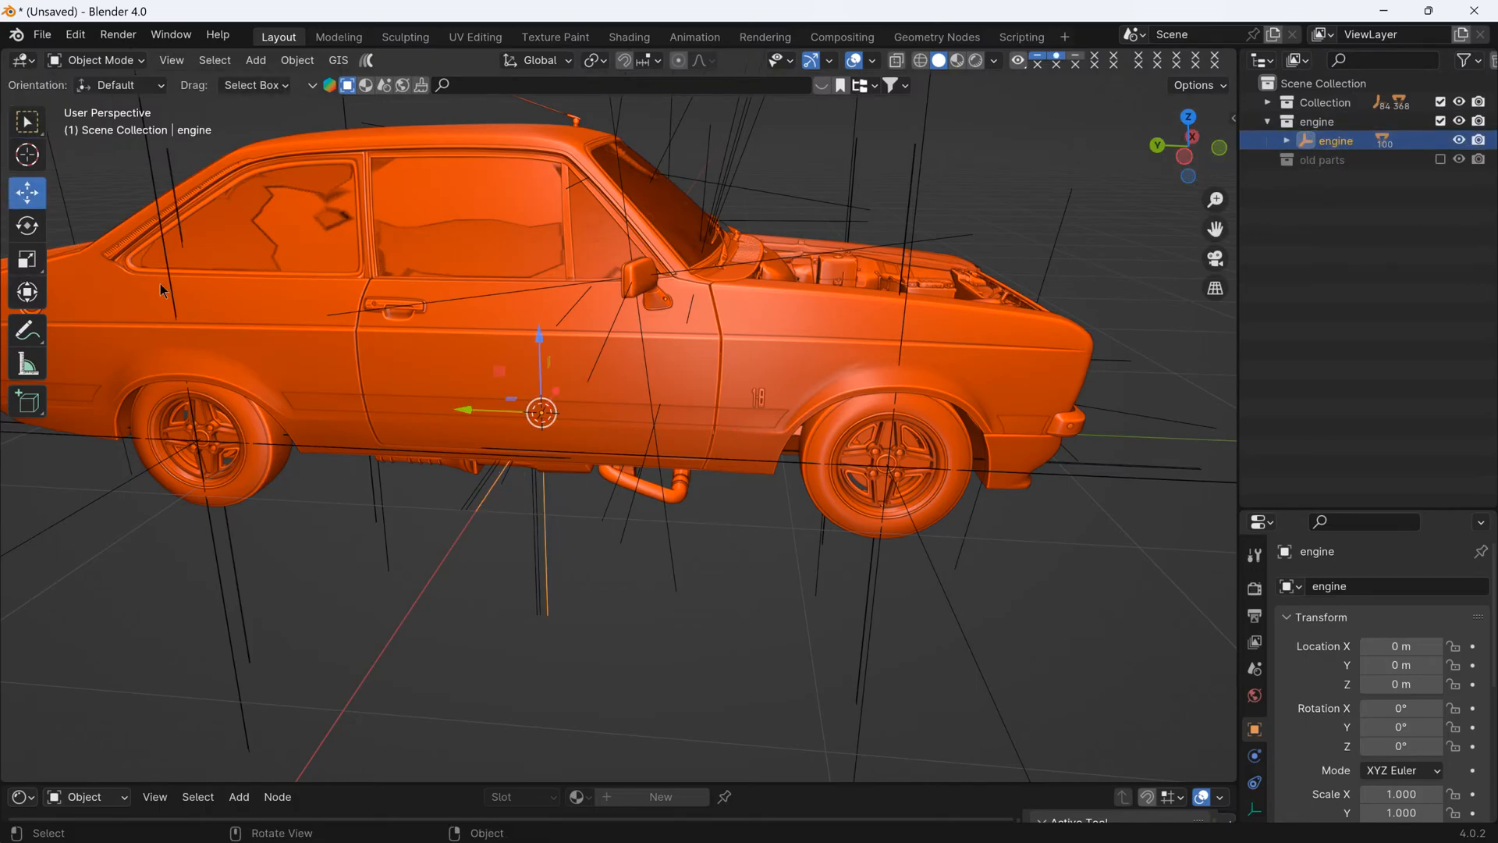
drag(483, 418, 983, 393)
middle_drag(981, 387, 768, 407)
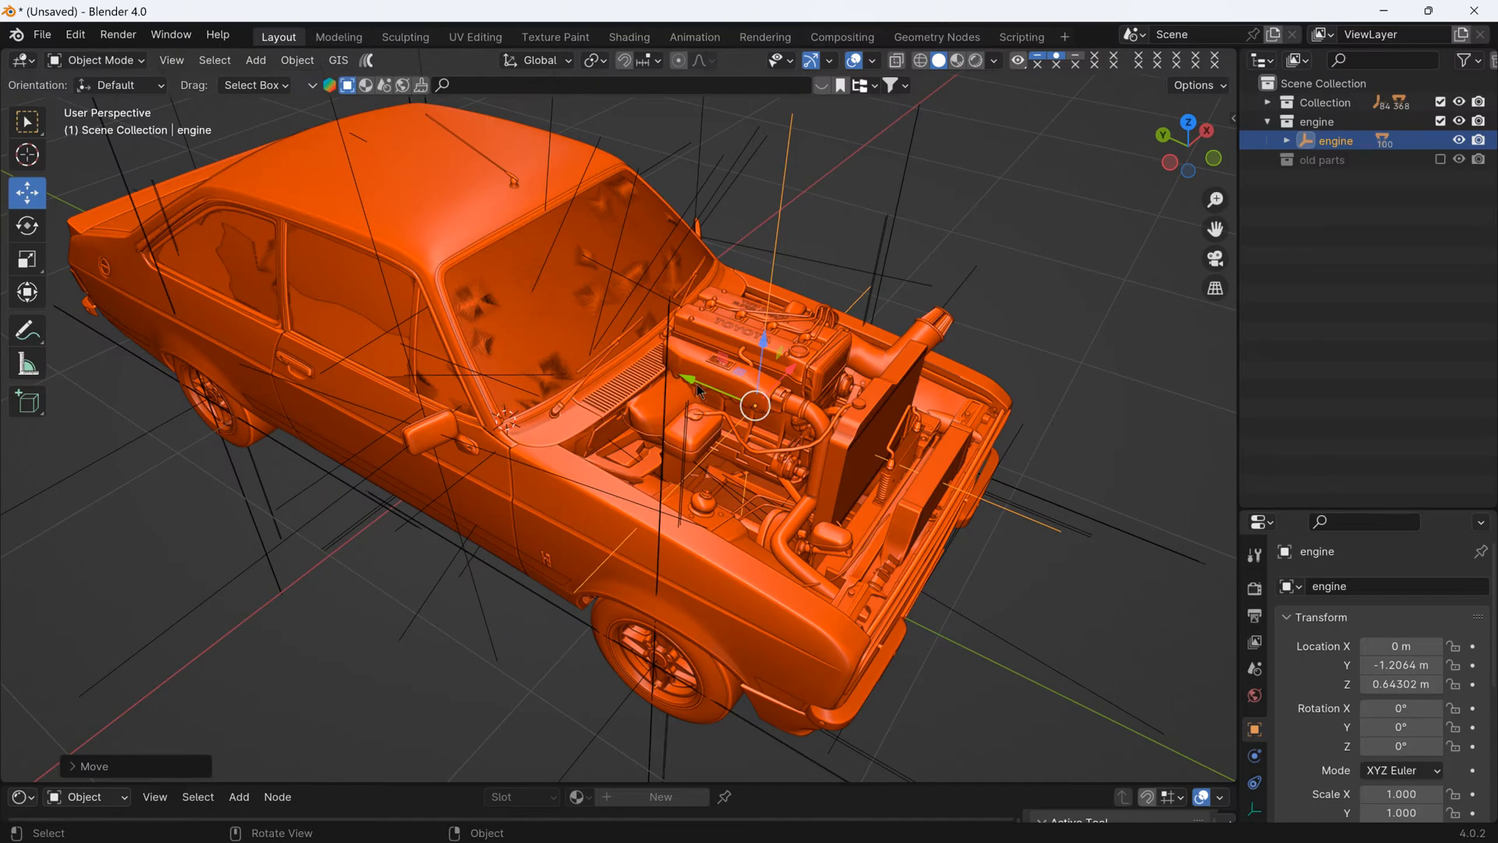
drag(700, 391, 696, 392)
drag(763, 353, 766, 432)
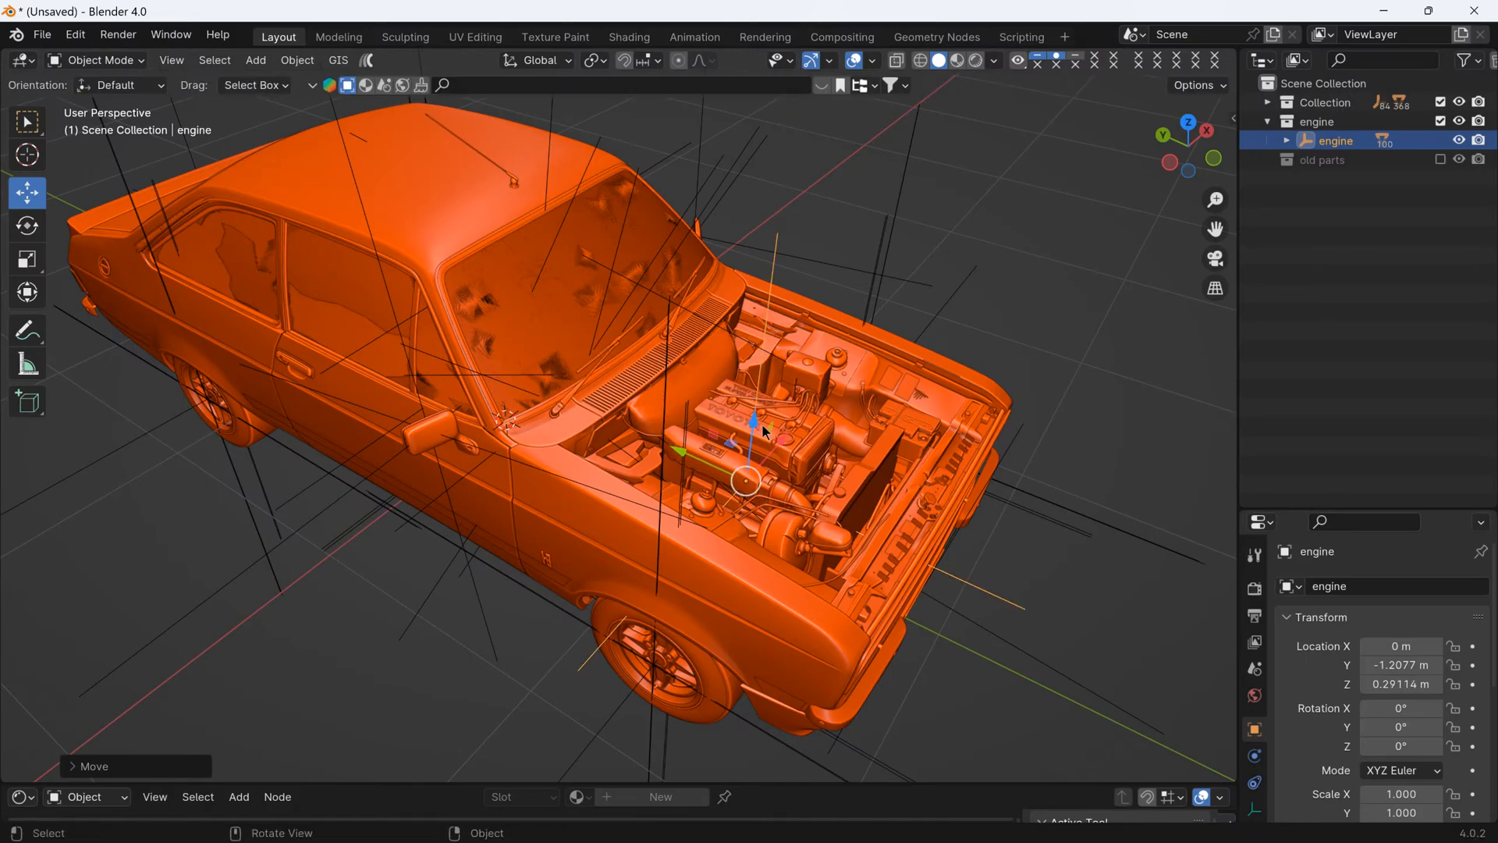
- Shift the engine empty sideways in the engine bay to about X -0.055 m
middle_drag(1066, 494, 790, 507)
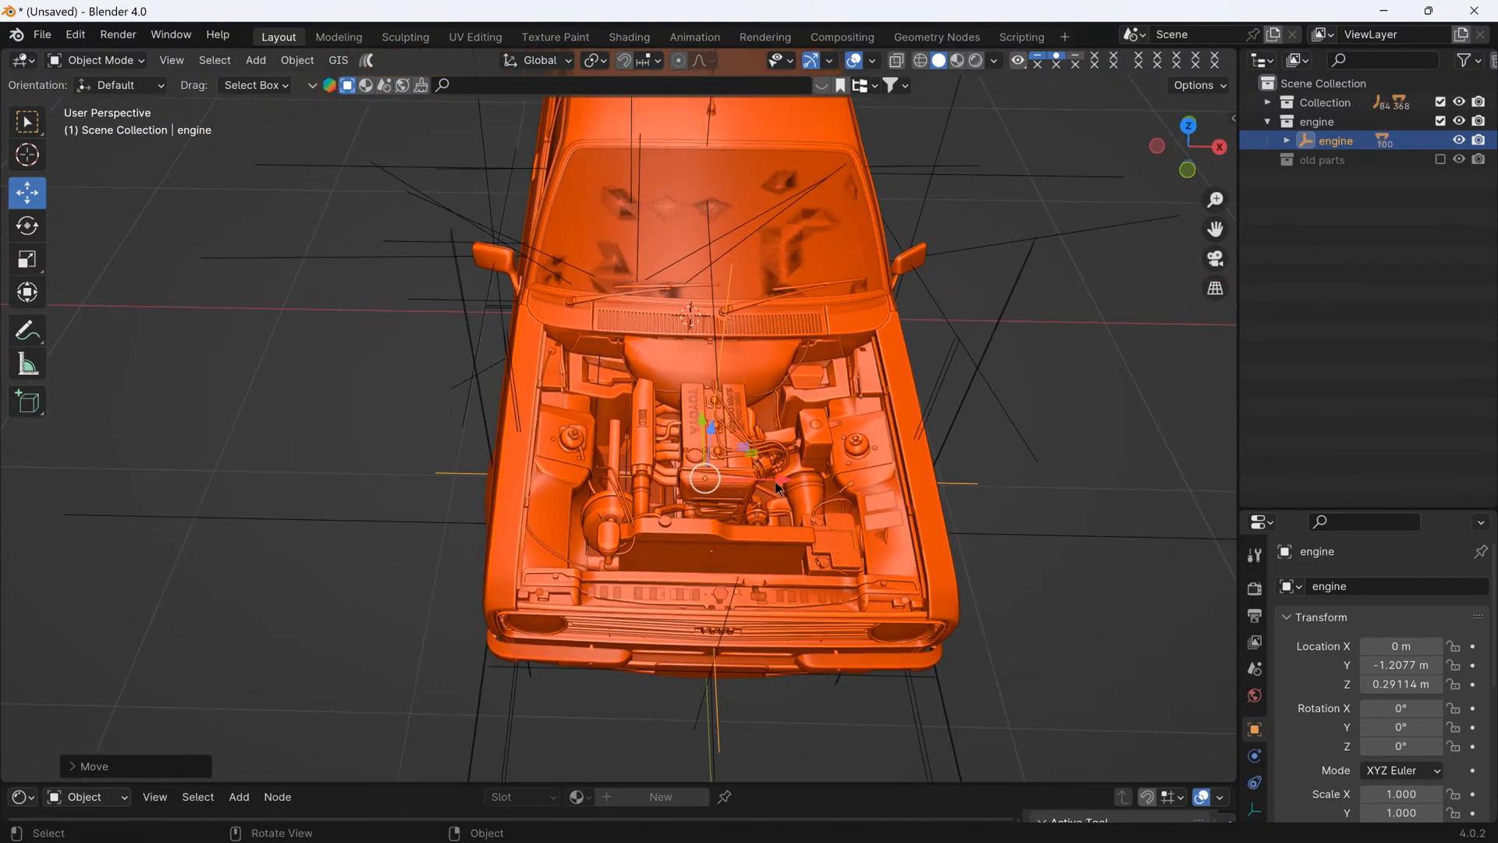
drag(776, 482, 757, 481)
scroll(848, 530, up, 3)
mouse_move(775, 539)
middle_down()
mouse_move(863, 499)
mouse_move(846, 456)
mouse_move(855, 465)
mouse_move(790, 572)
mouse_move(855, 507)
mouse_move(833, 494)
mouse_move(791, 522)
middle_up()
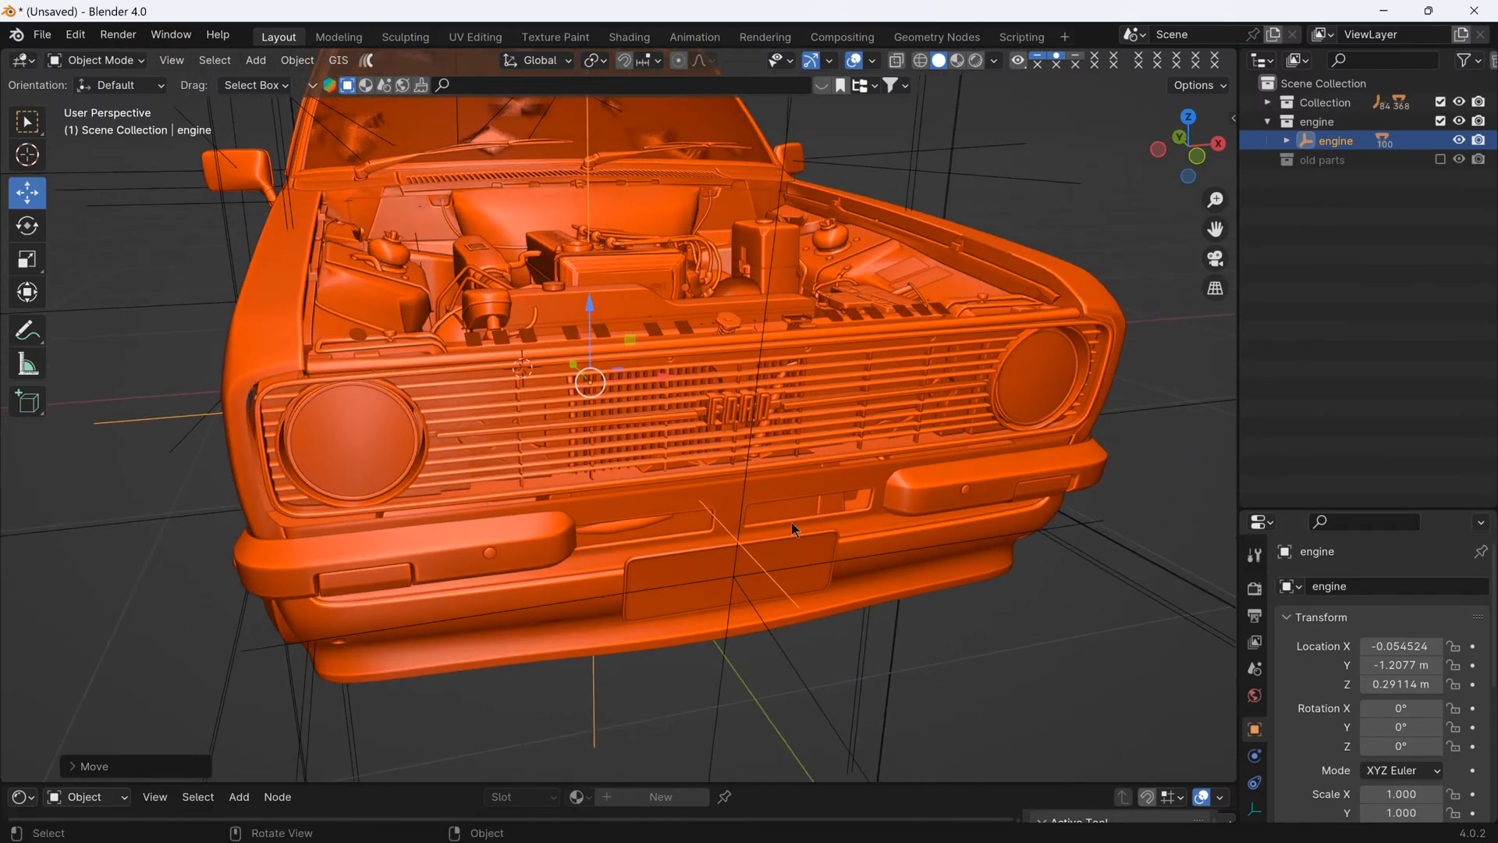
- Inspect the engine bay in Material Preview, review the parts parented to the engine empty, and return to Solid shading
click(956, 60)
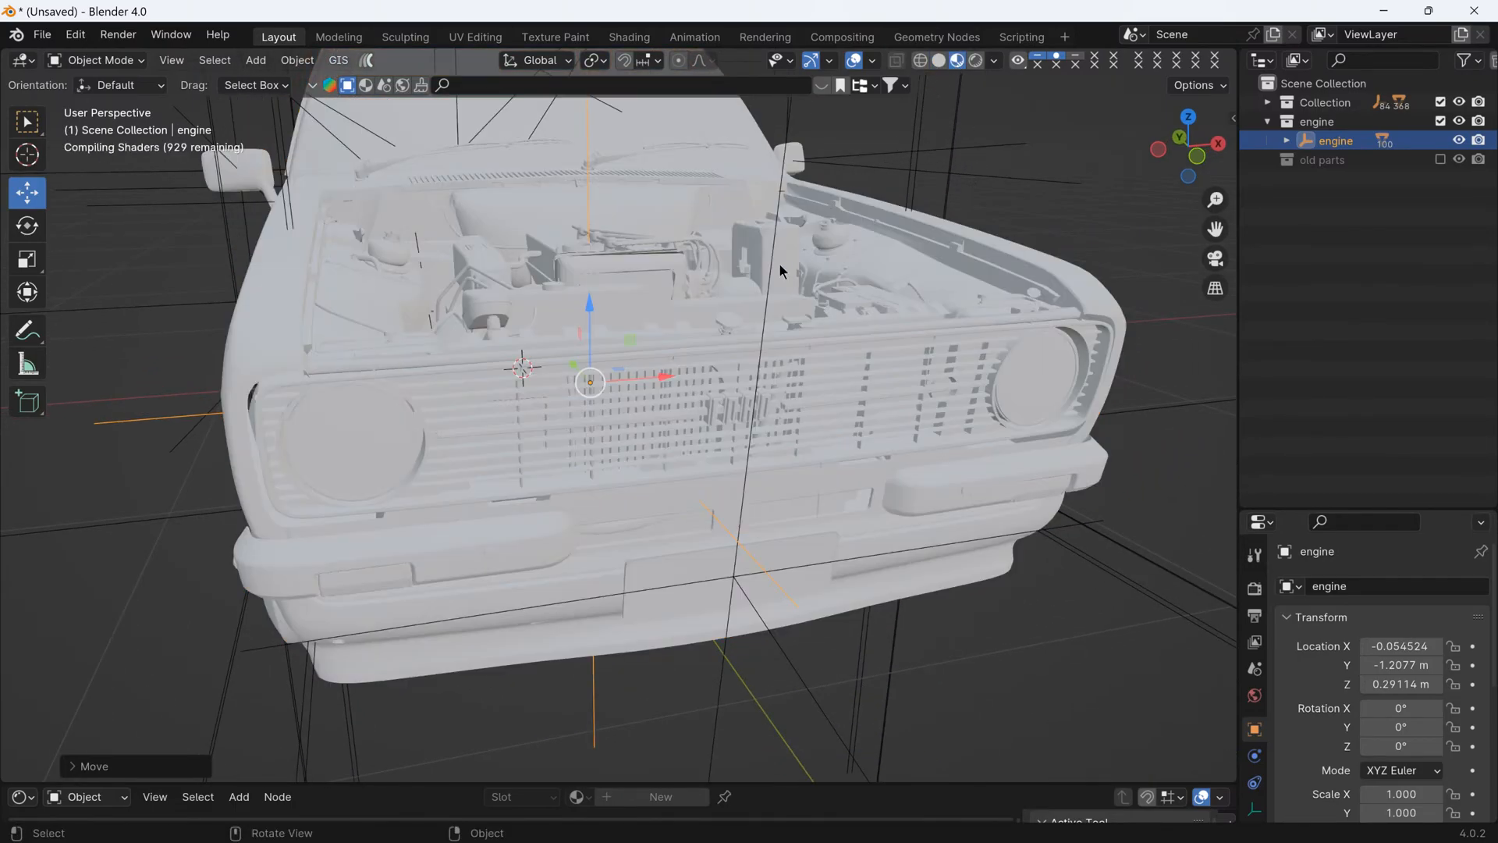
middle_drag(781, 269, 1053, 248)
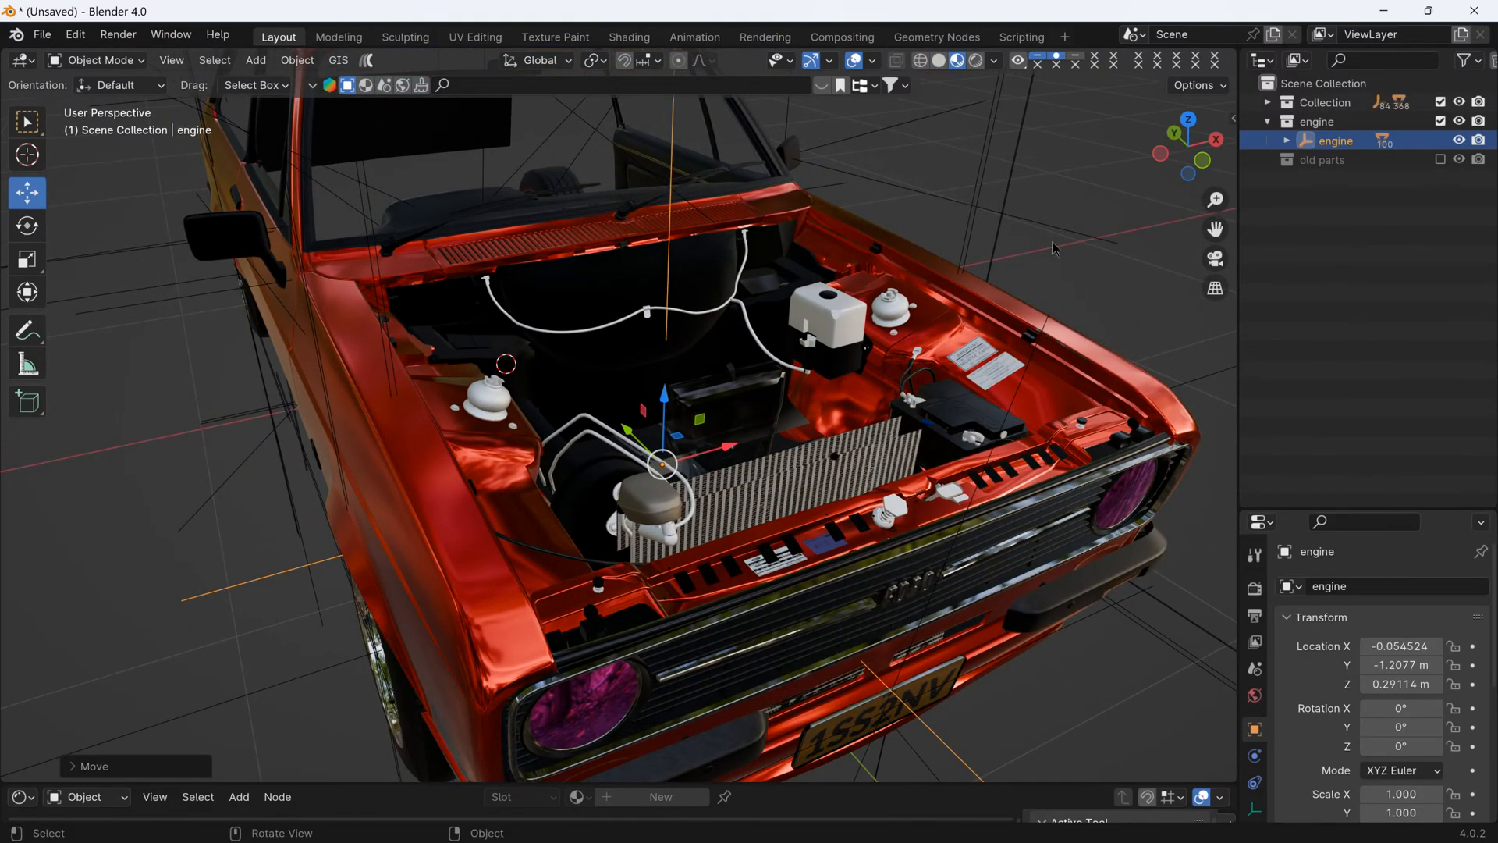
click(1287, 140)
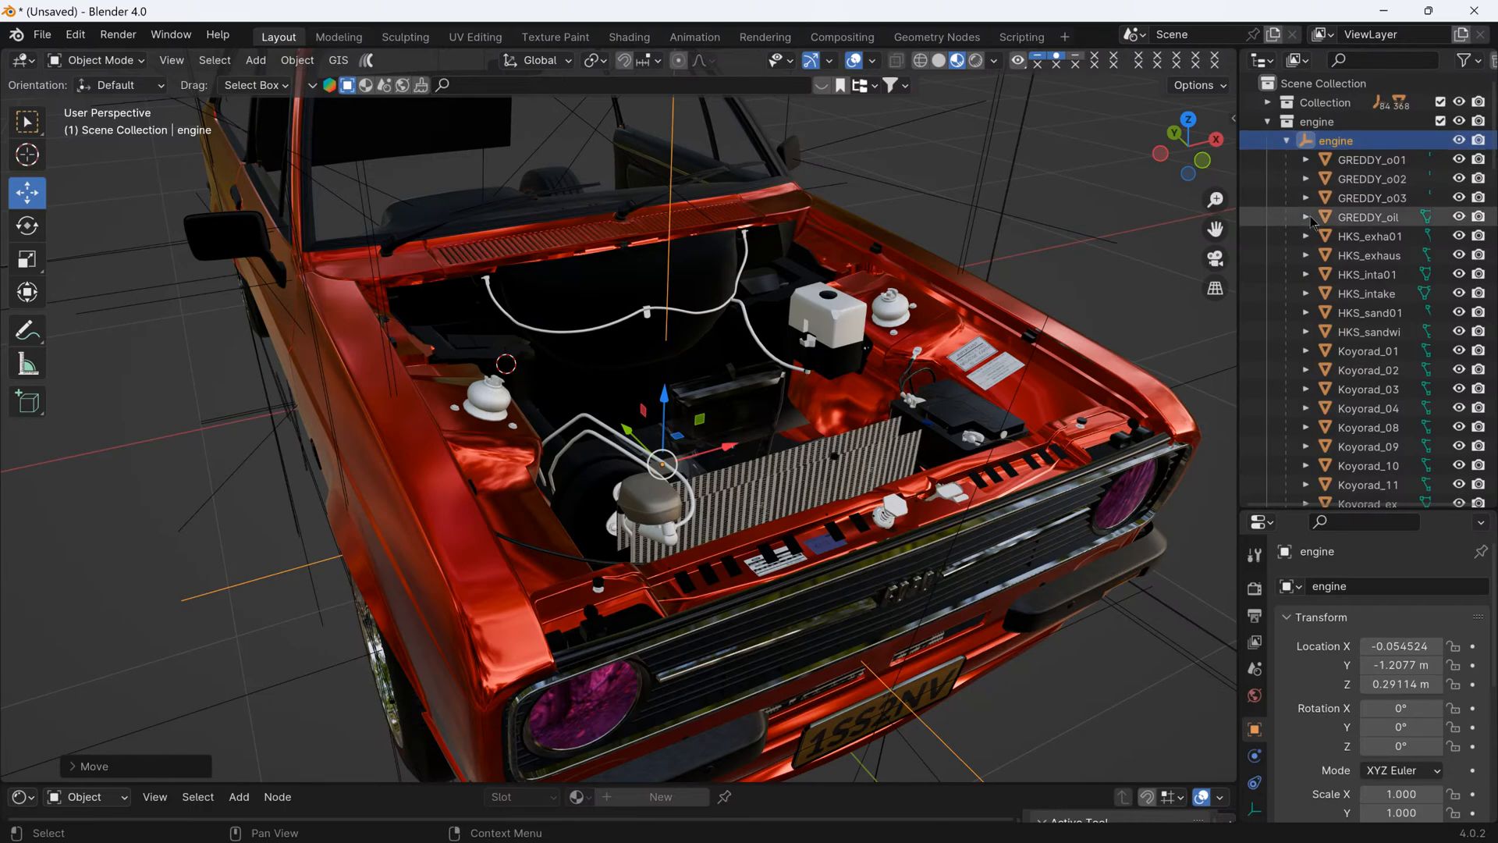
scroll(1326, 258, down, 20)
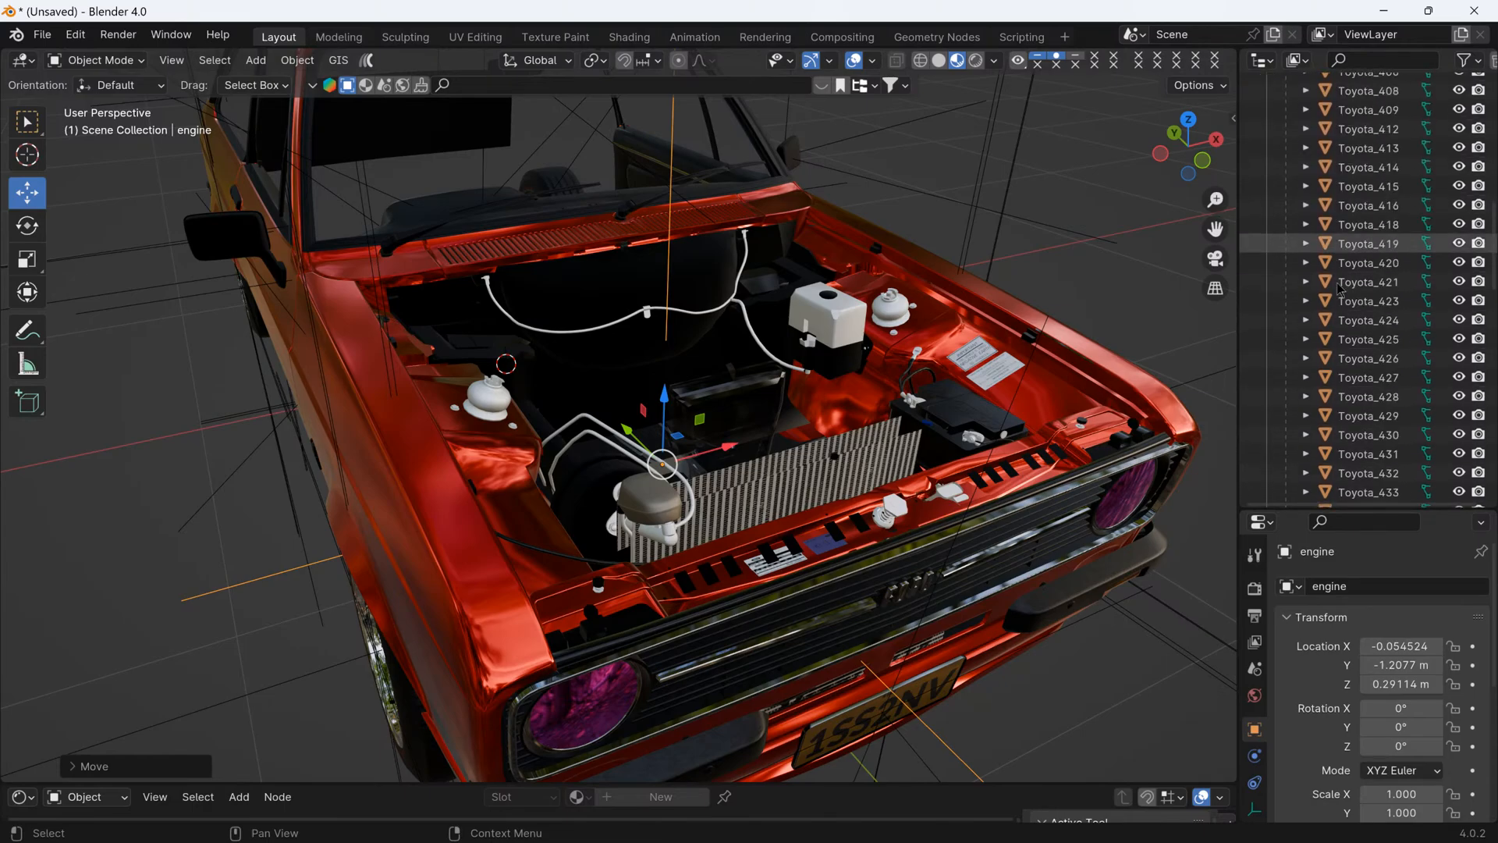
scroll(1338, 290, up, 10)
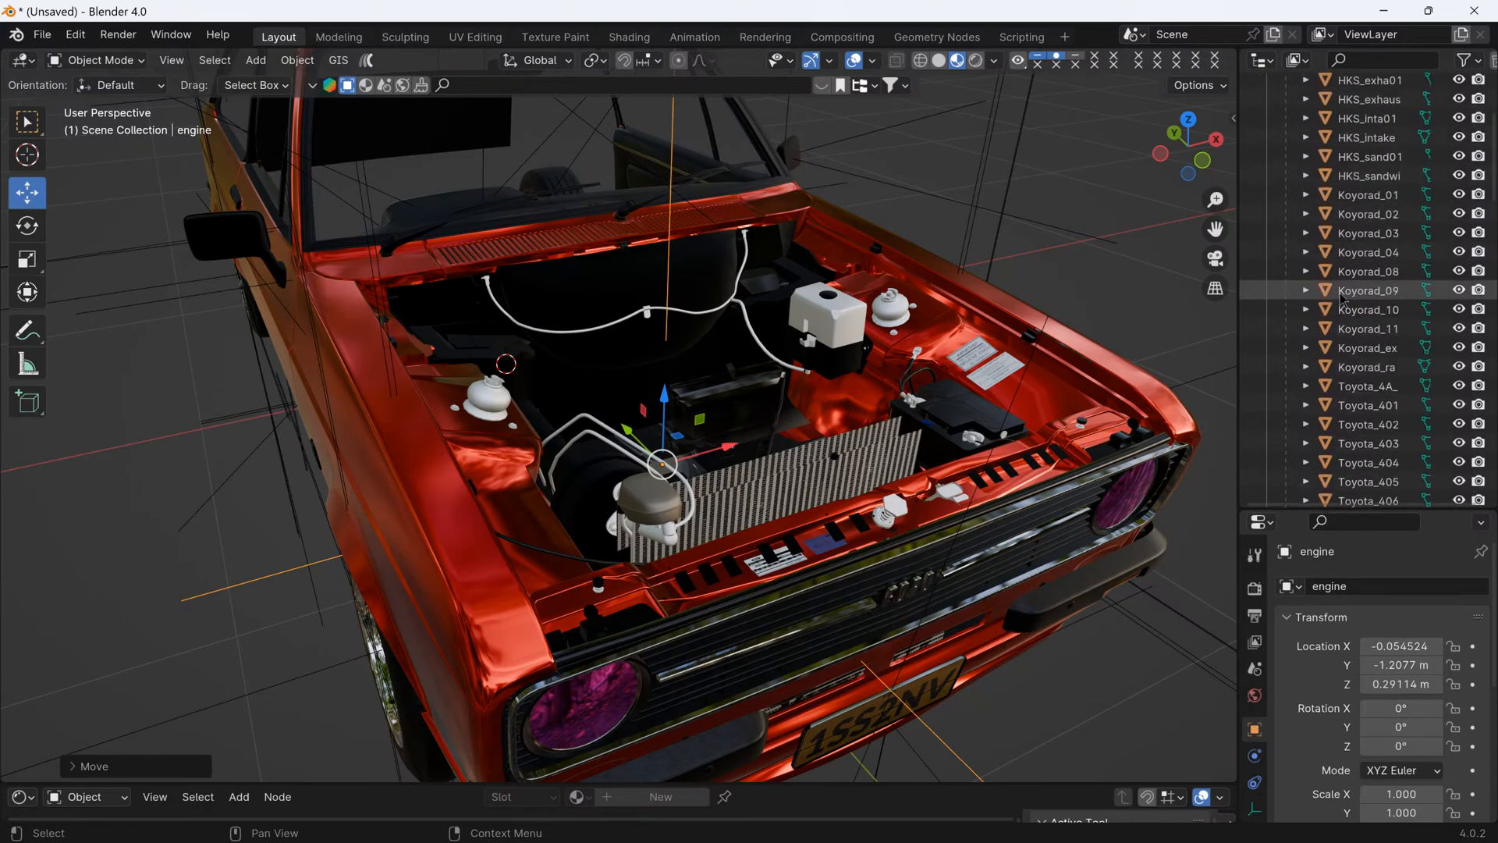
scroll(1341, 297, up, 5)
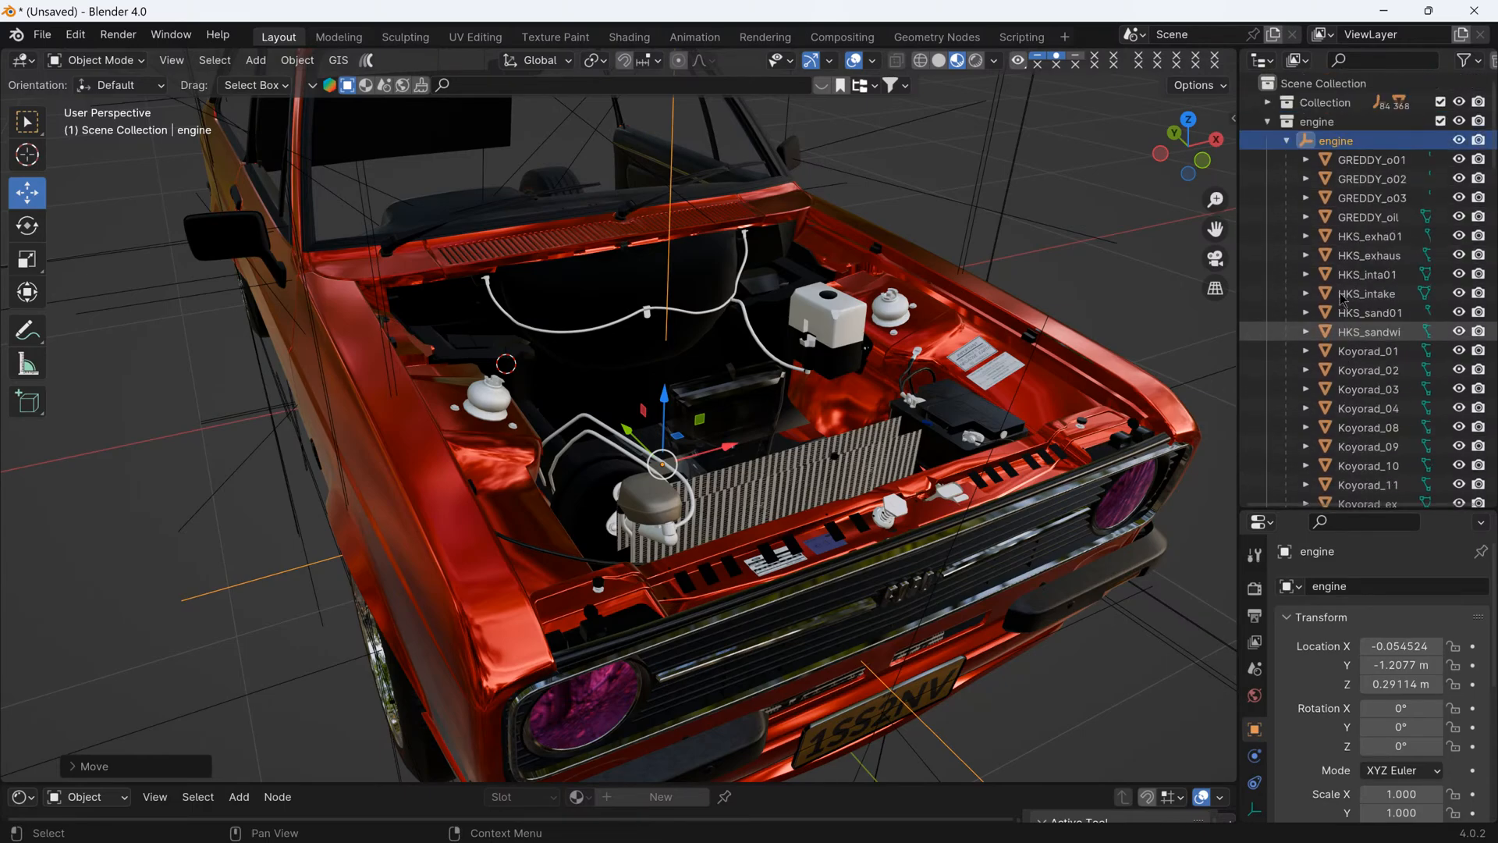
click(1287, 142)
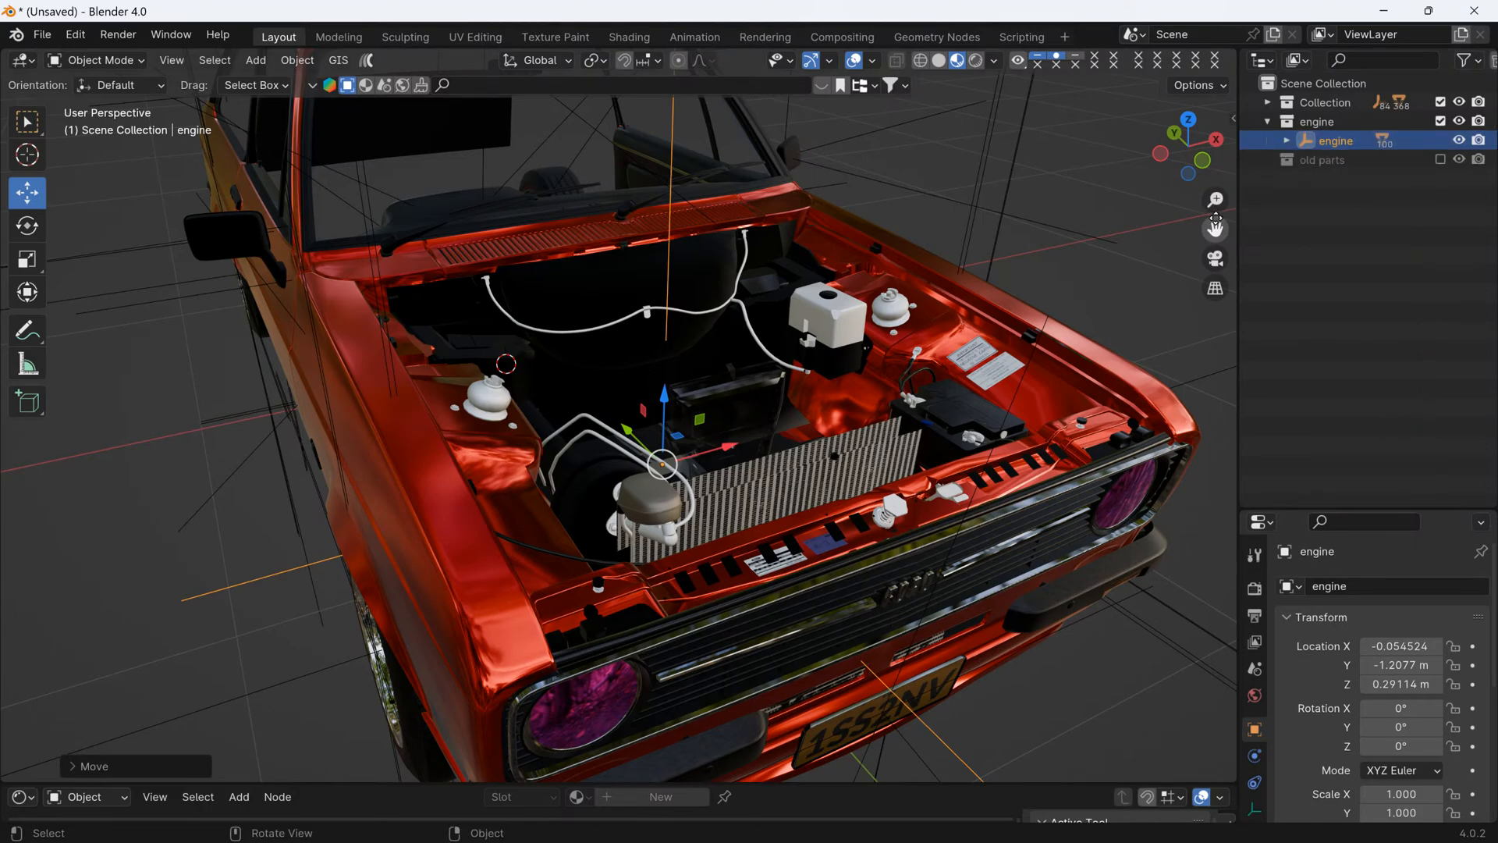
click(1267, 122)
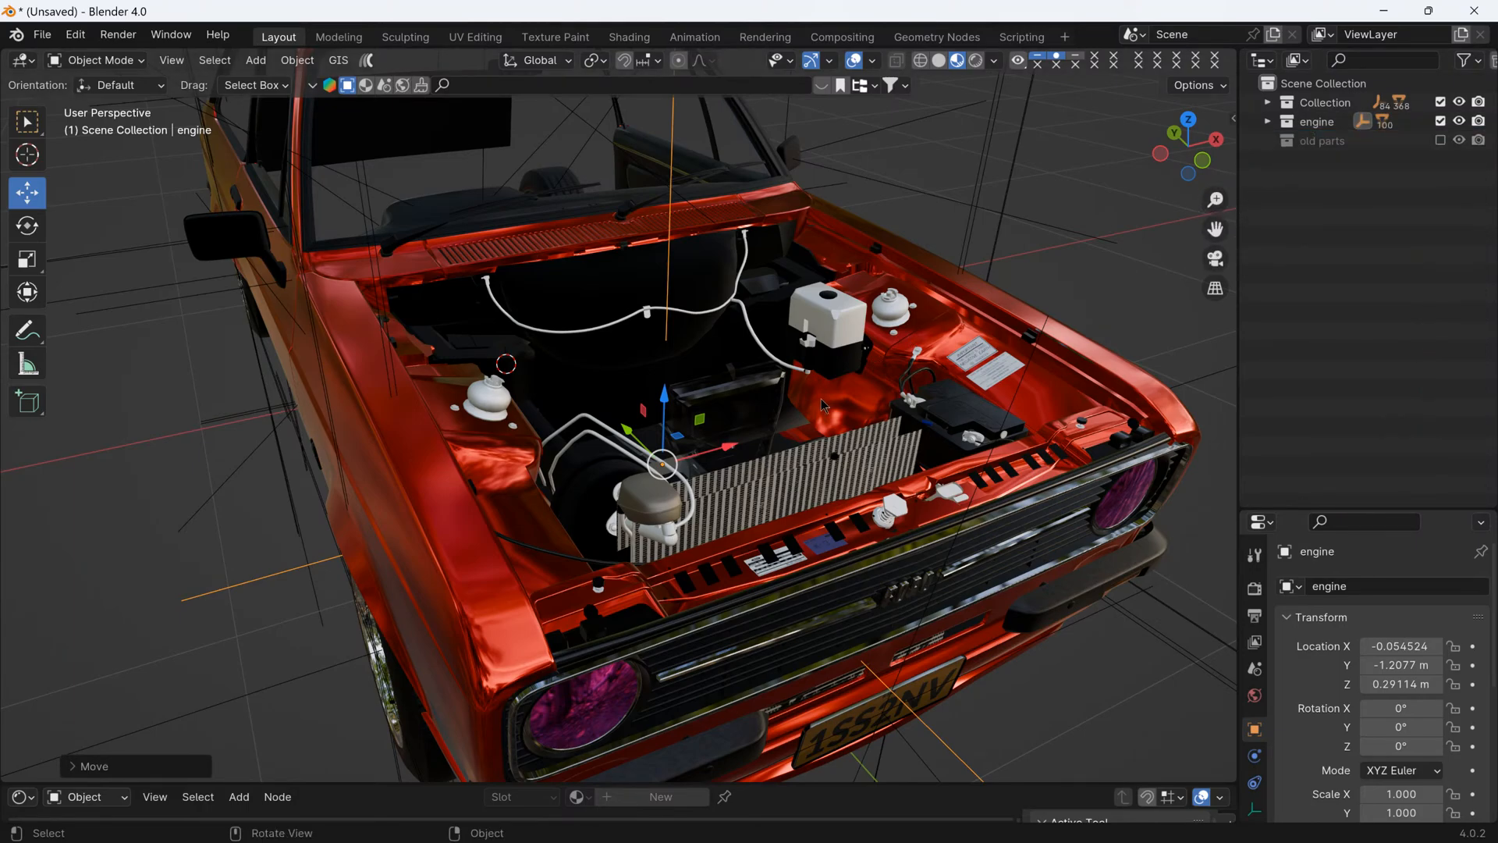
middle_drag(806, 443, 808, 482)
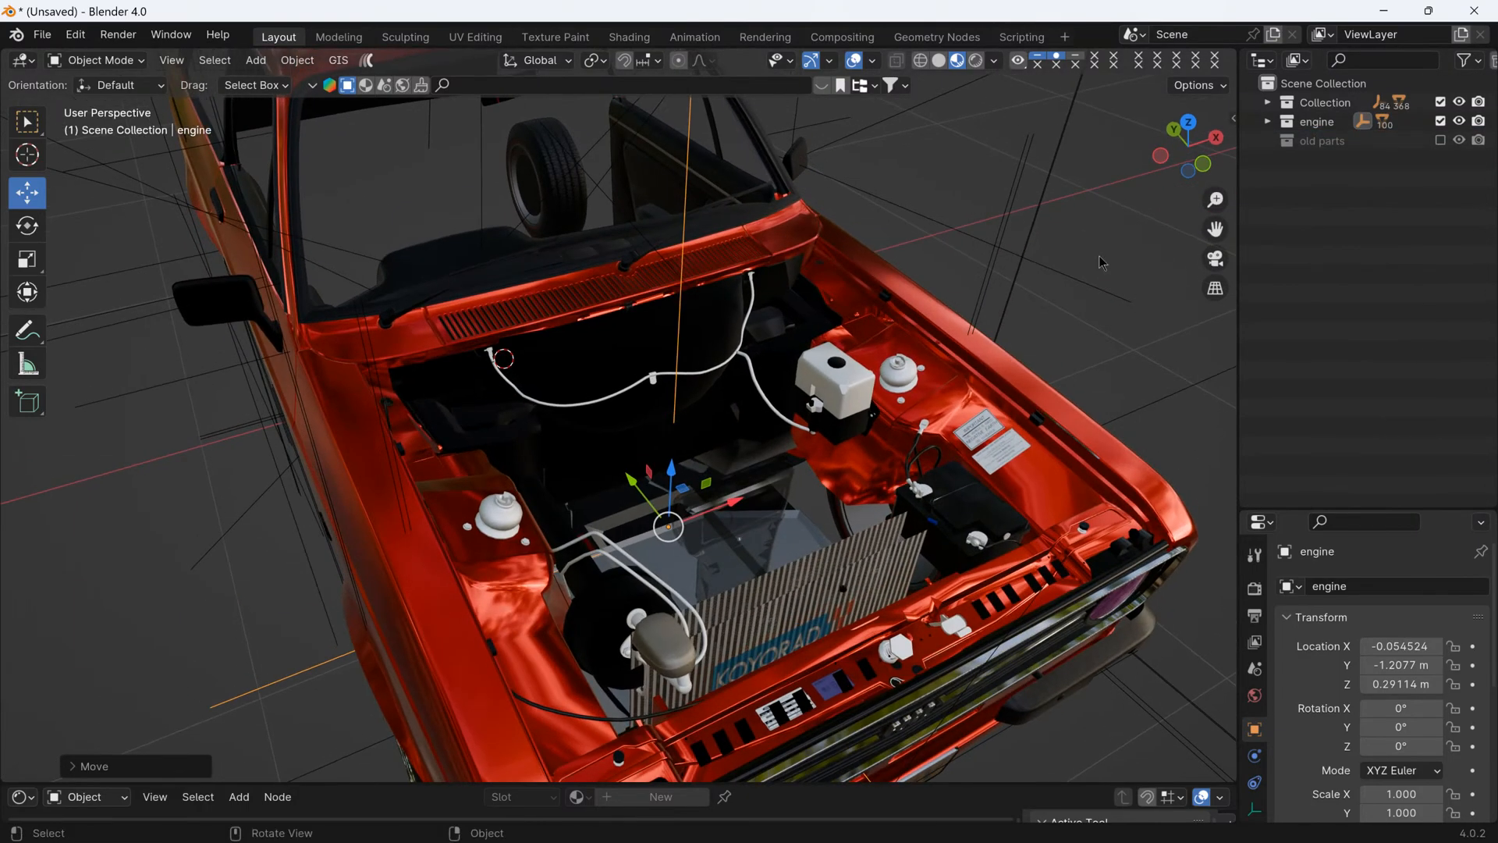
click(939, 61)
- Exclude the engine collection from the view layer and hide the white fluid container in the engine bay
scroll(807, 439, up, 5)
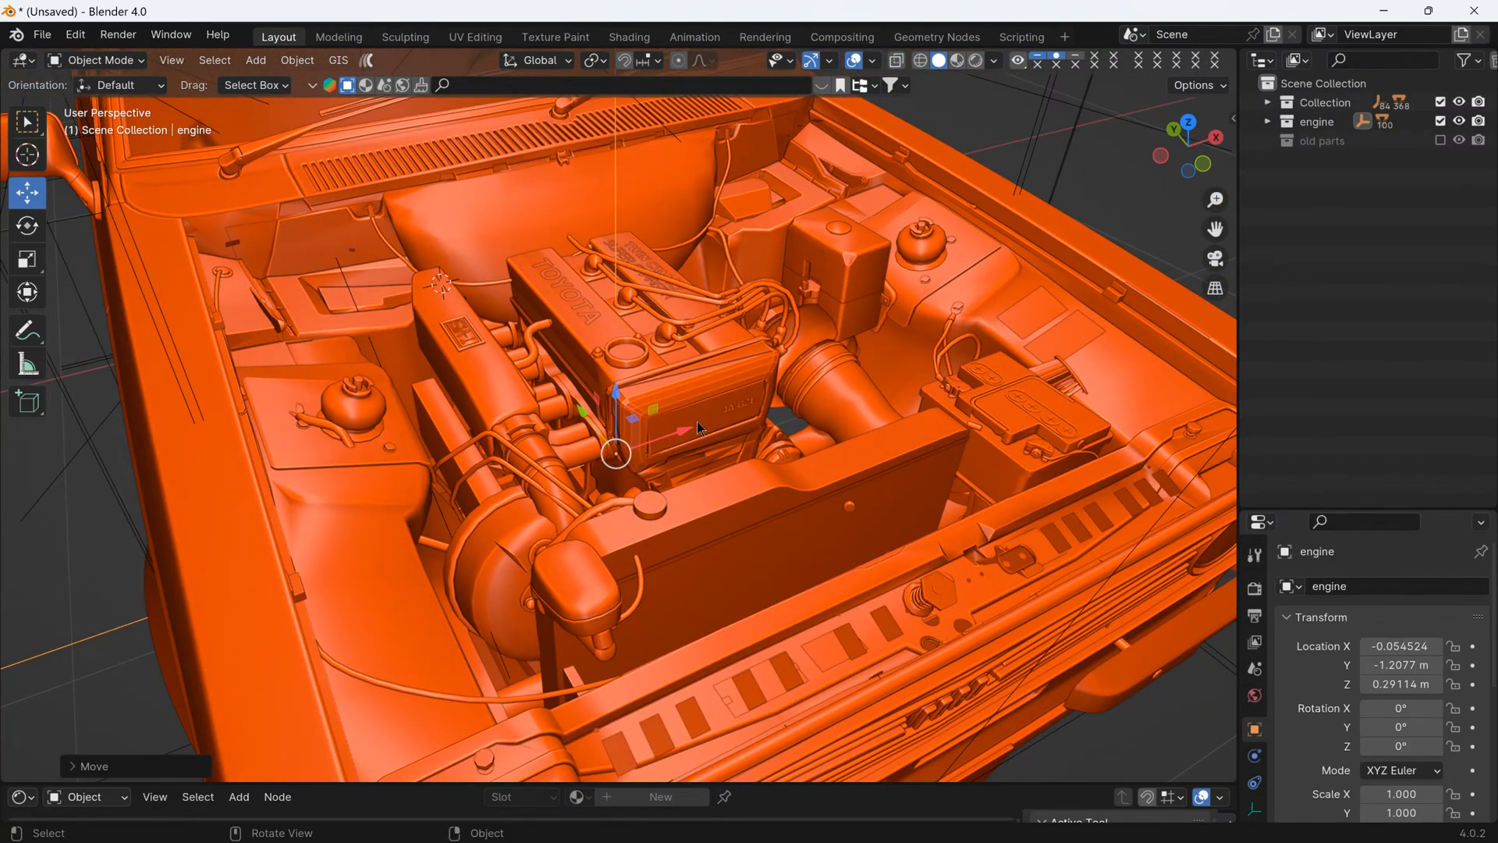
mouse_move(696, 434)
middle_down()
mouse_move(762, 420)
mouse_move(773, 439)
mouse_move(697, 386)
mouse_move(691, 443)
middle_up()
scroll(685, 404, down, 3)
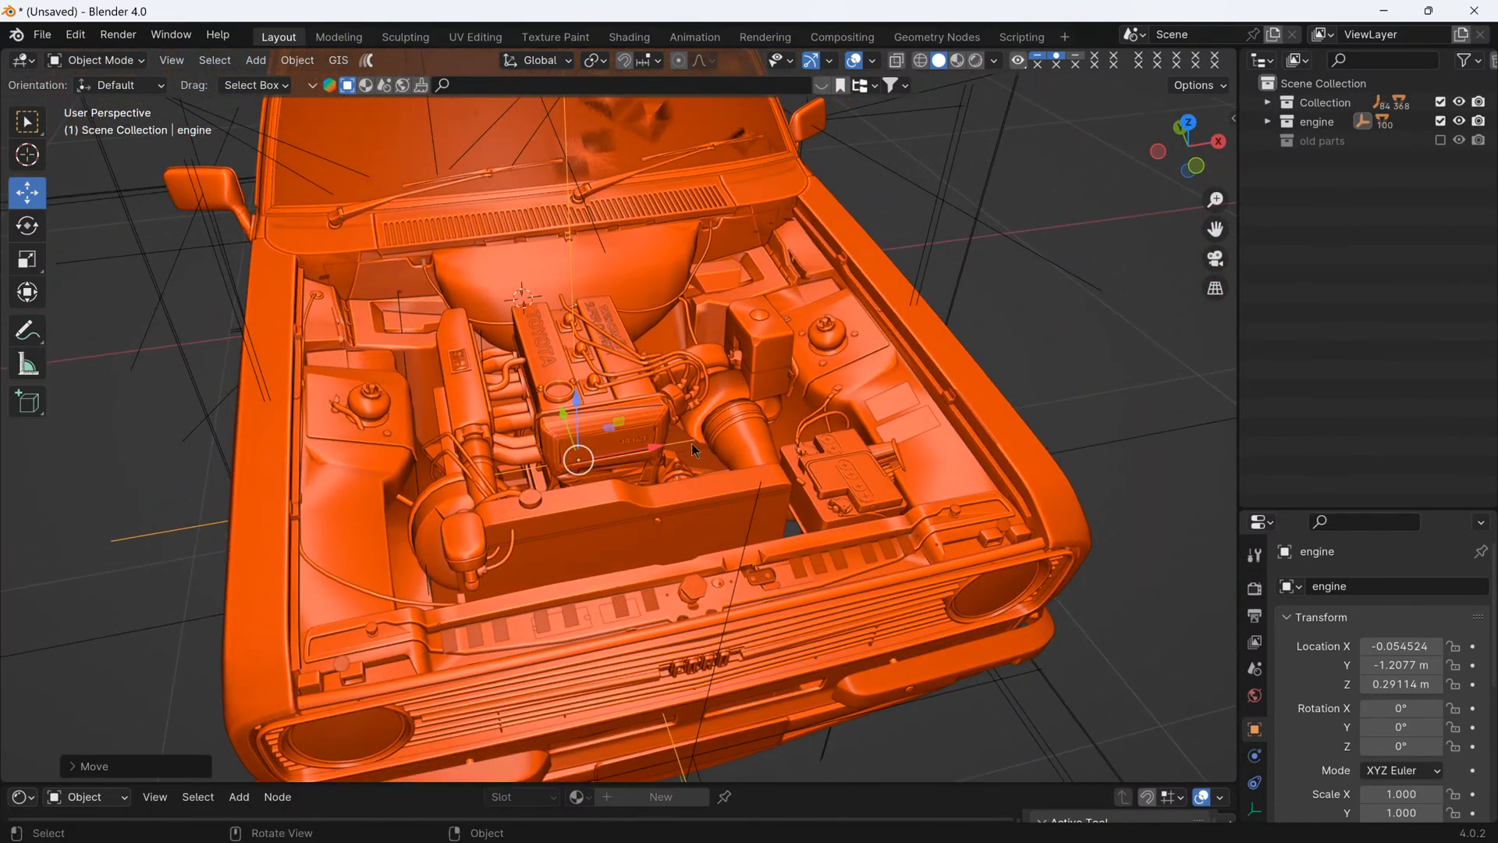
scroll(691, 443, up, 3)
click(805, 334)
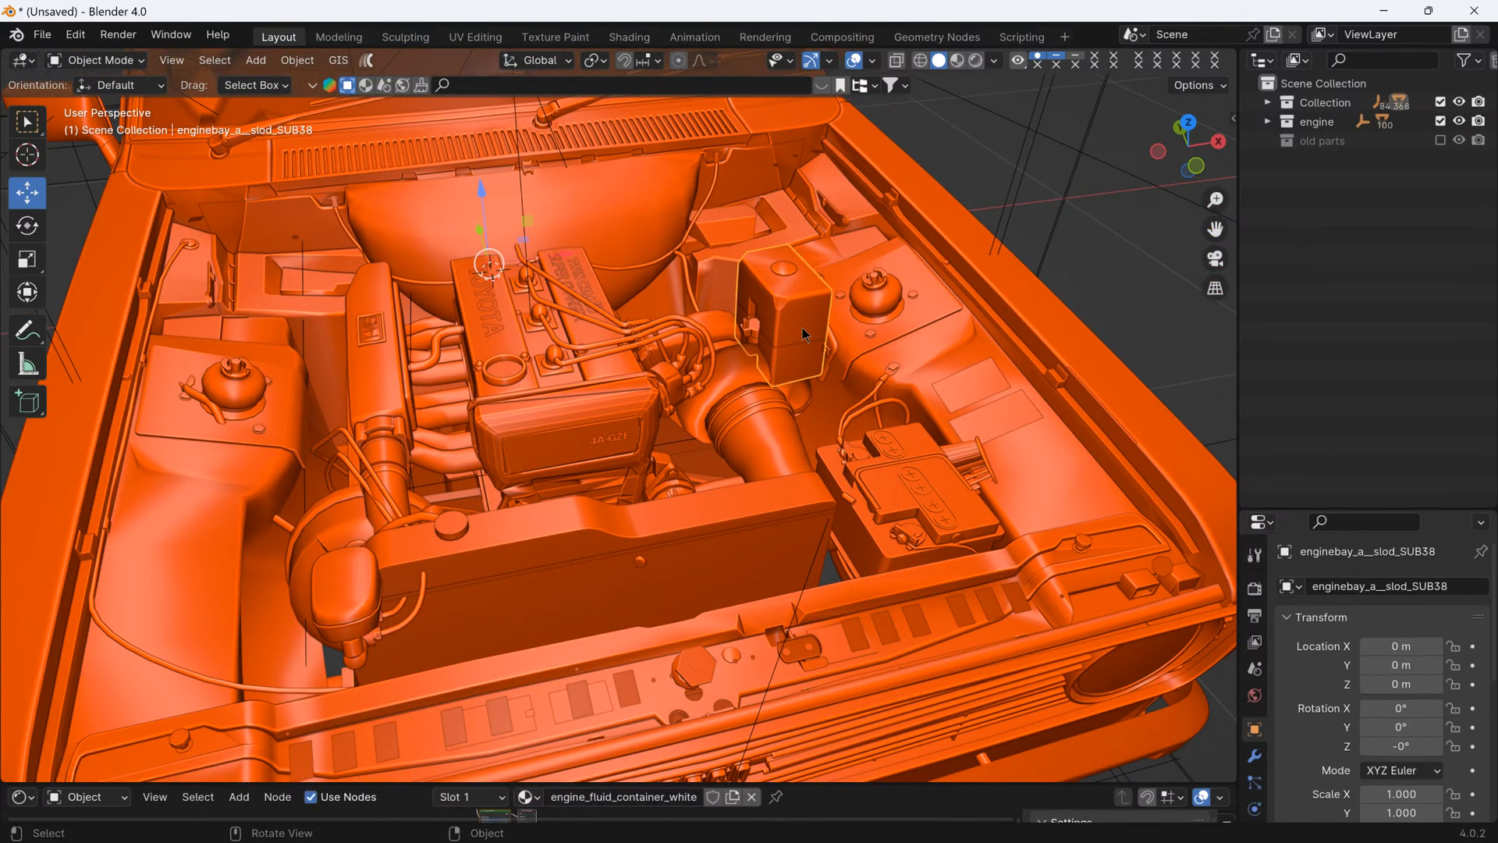
middle_drag(921, 367, 983, 371)
click(1440, 121)
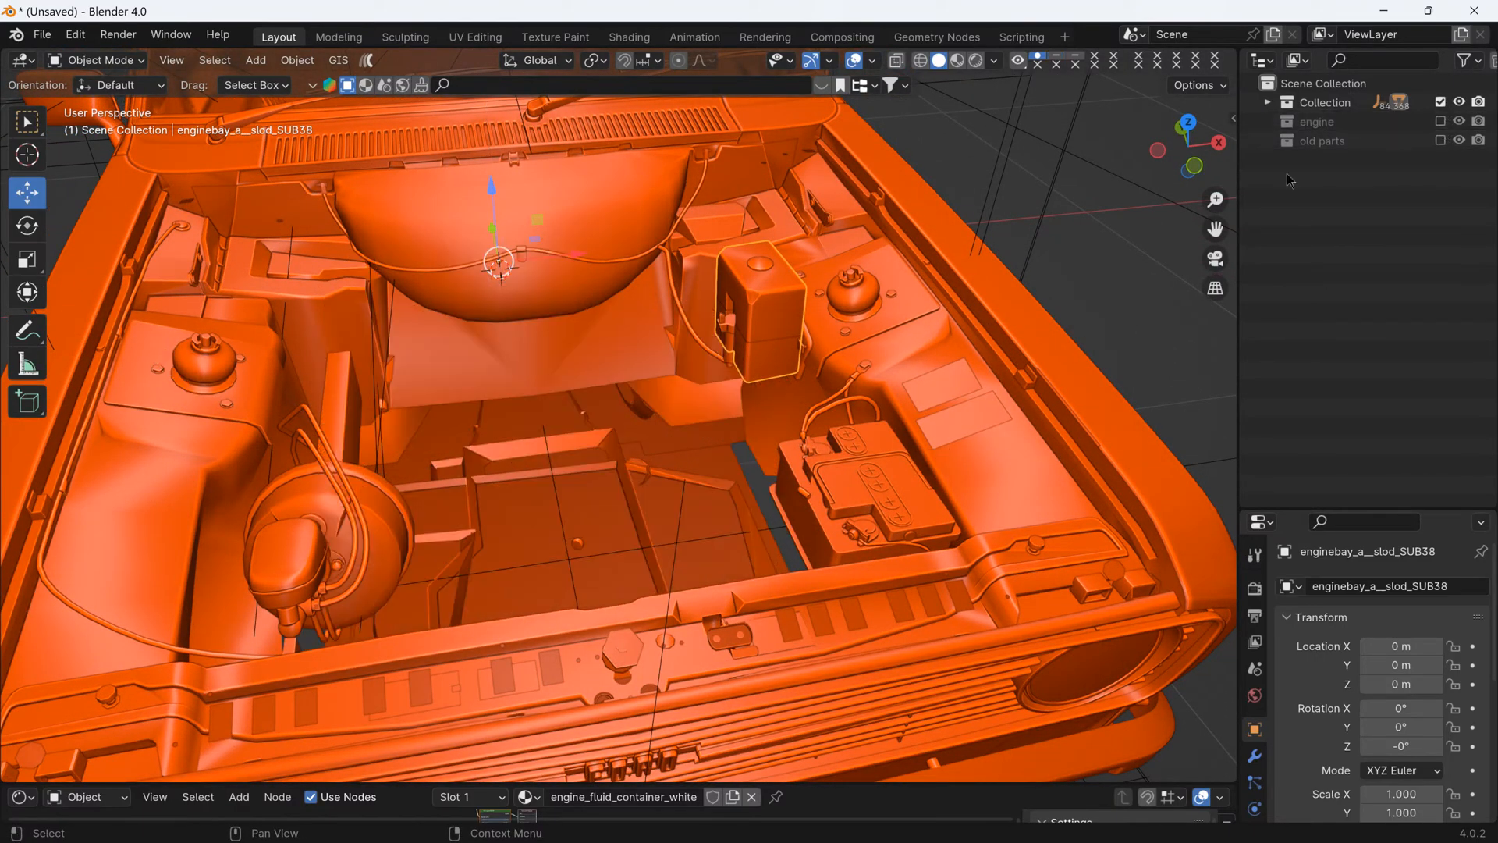
mouse_move(827, 355)
middle_down()
mouse_move(867, 376)
mouse_move(849, 363)
middle_up()
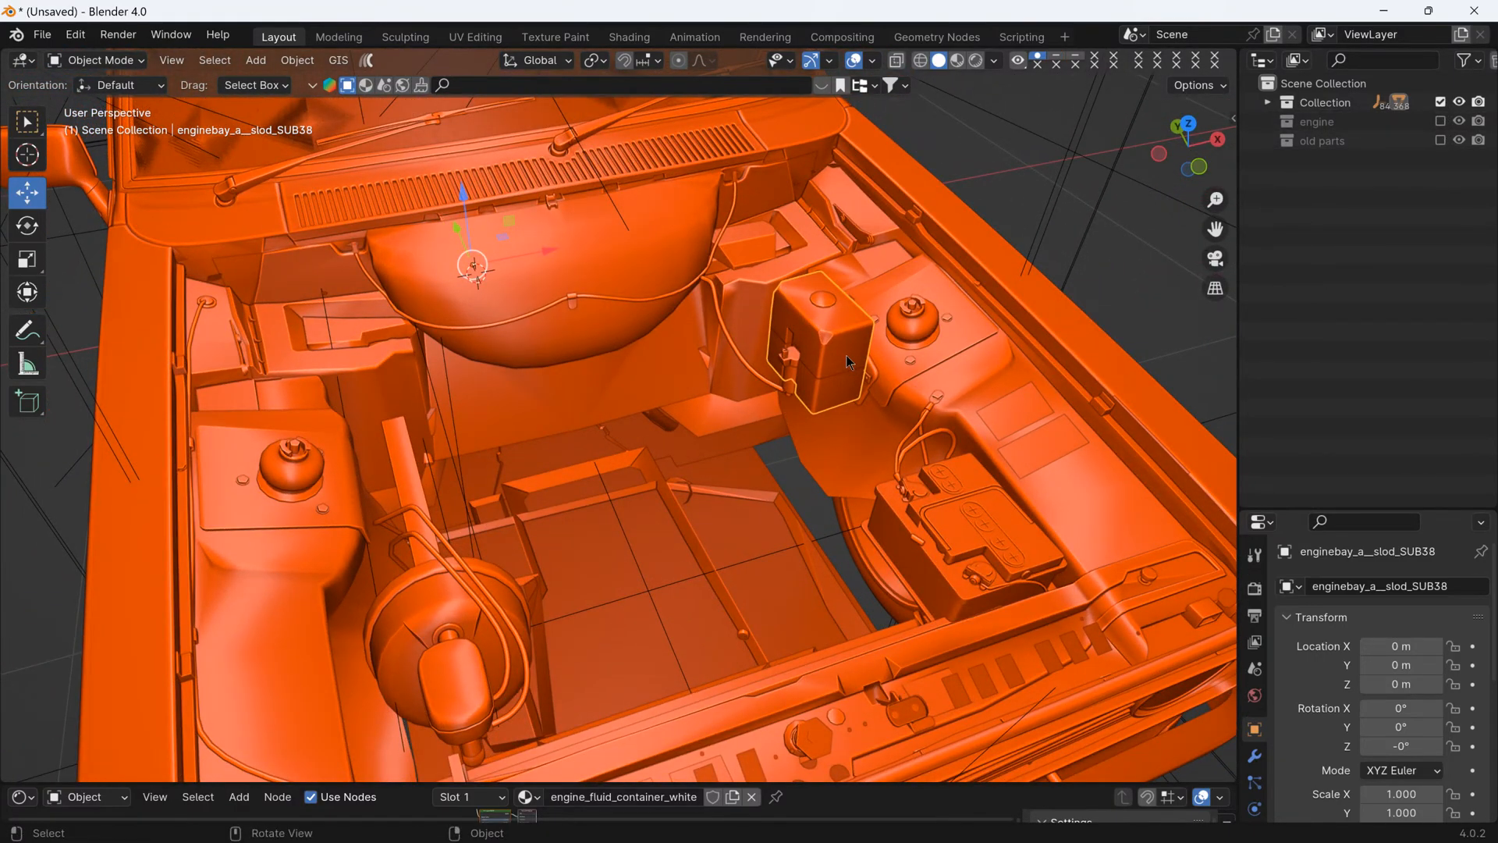
key(h)
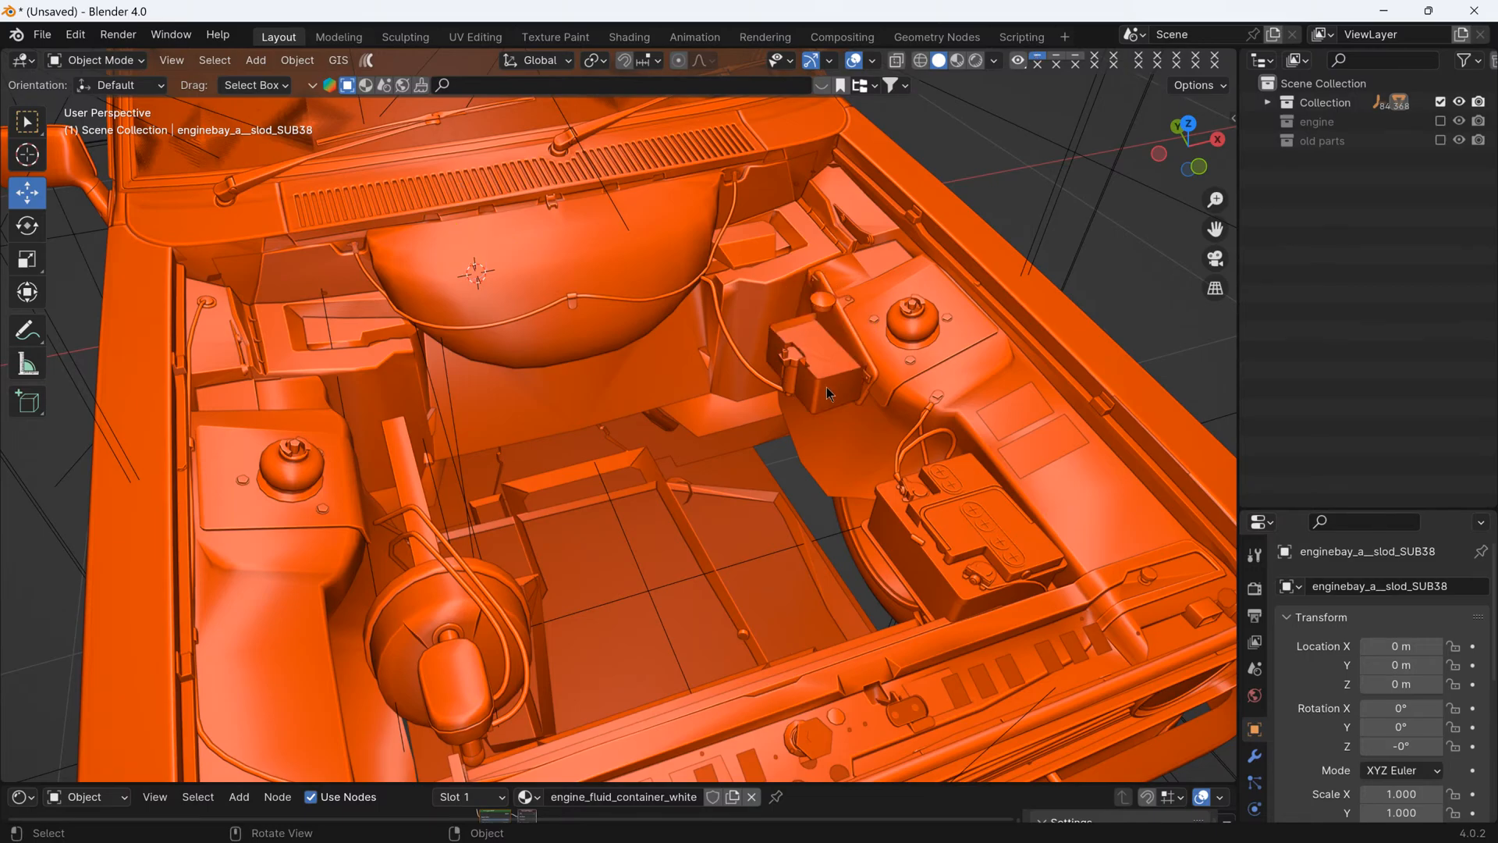
- Hide the remaining pieces of the fluid container: its fluid, the lower box, the mounting bracket and the small attached fittings
click(829, 394)
key(h)
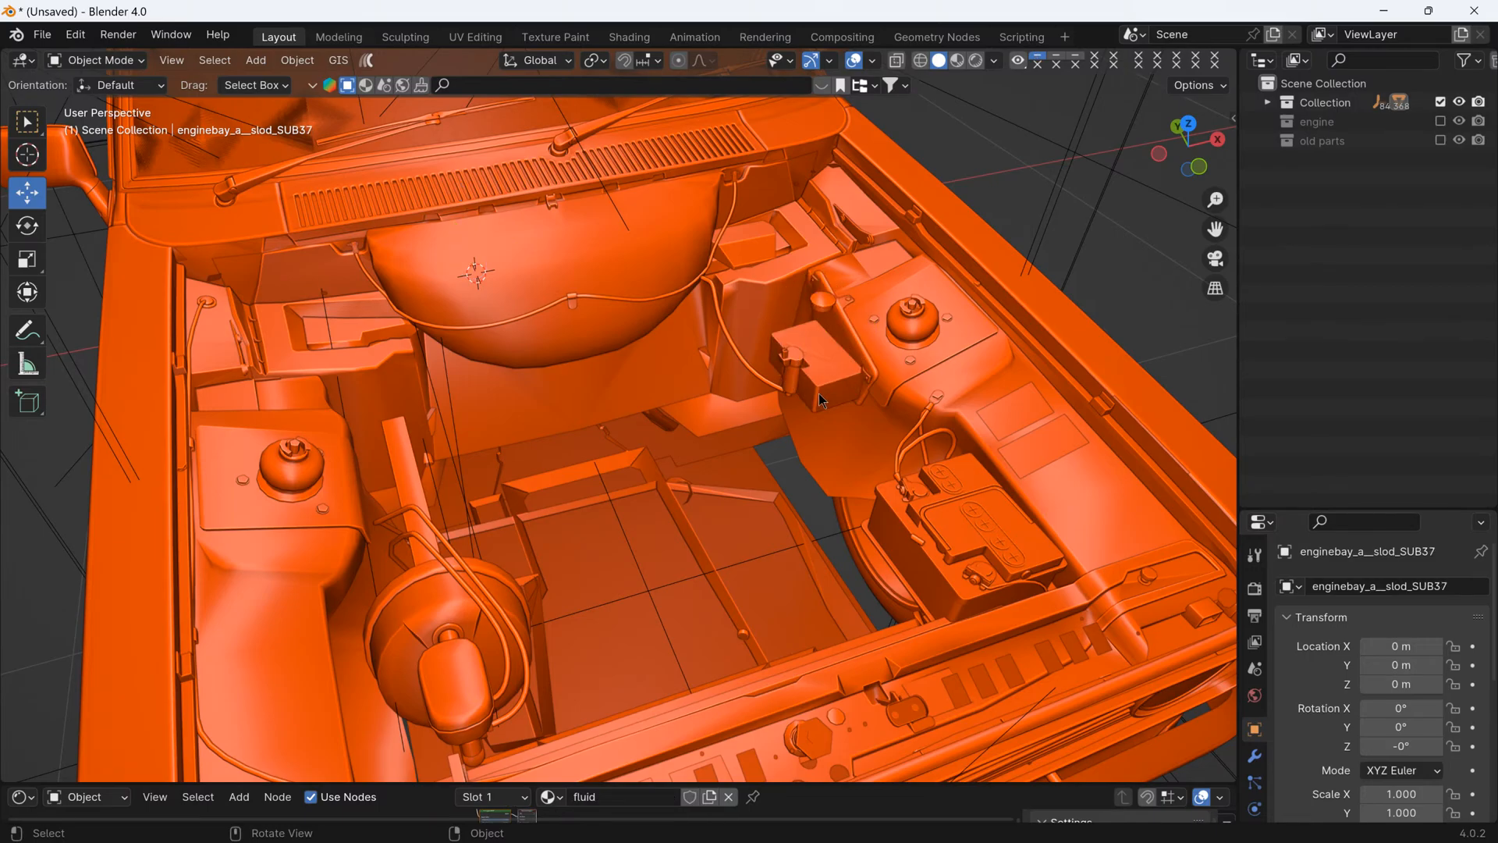
click(819, 400)
key(h)
click(794, 382)
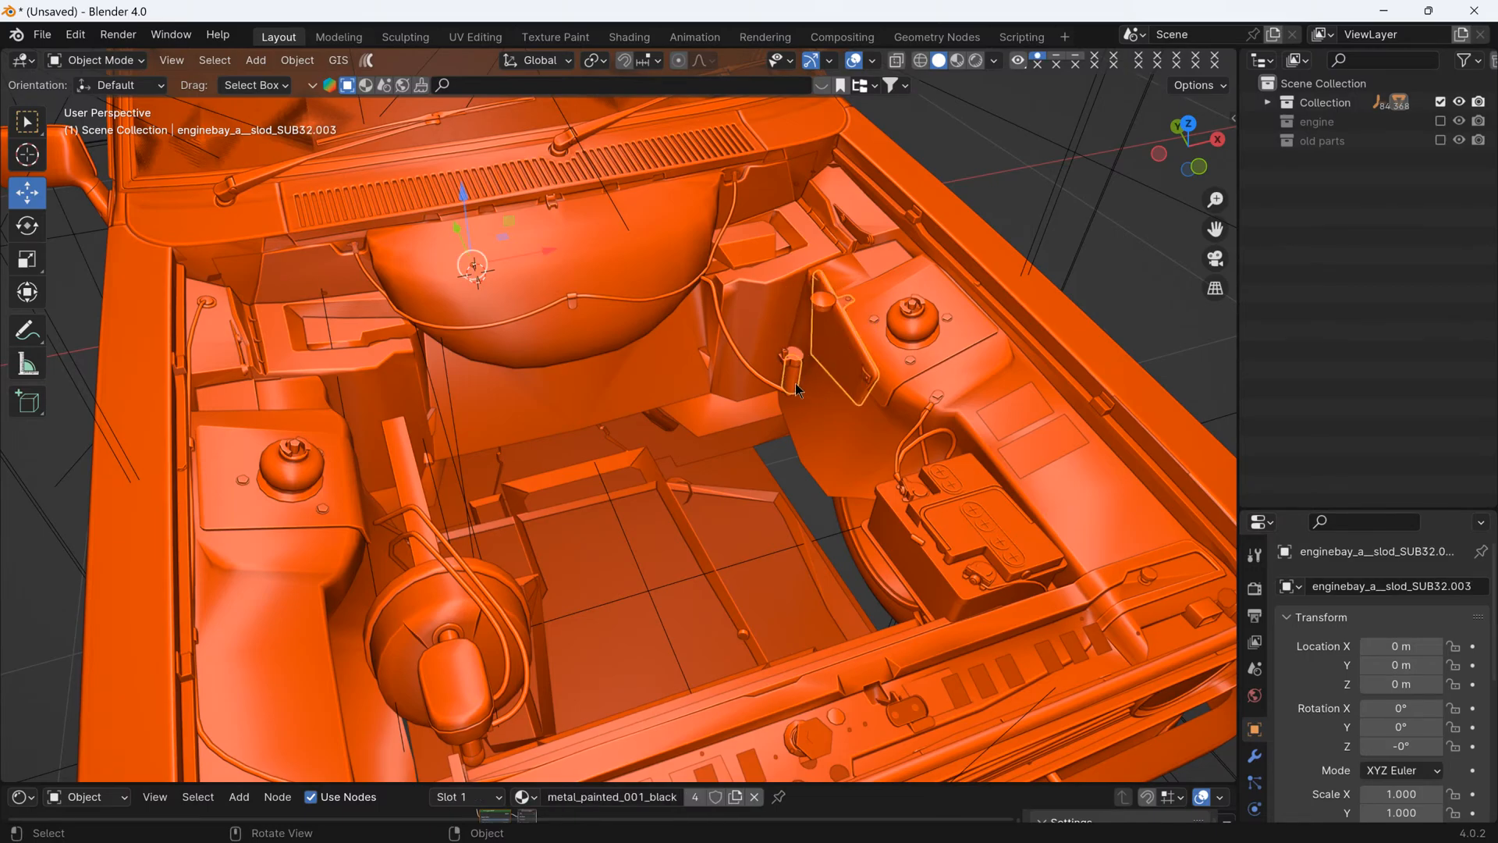
middle_drag(794, 382, 809, 340)
click(715, 340)
click(782, 301)
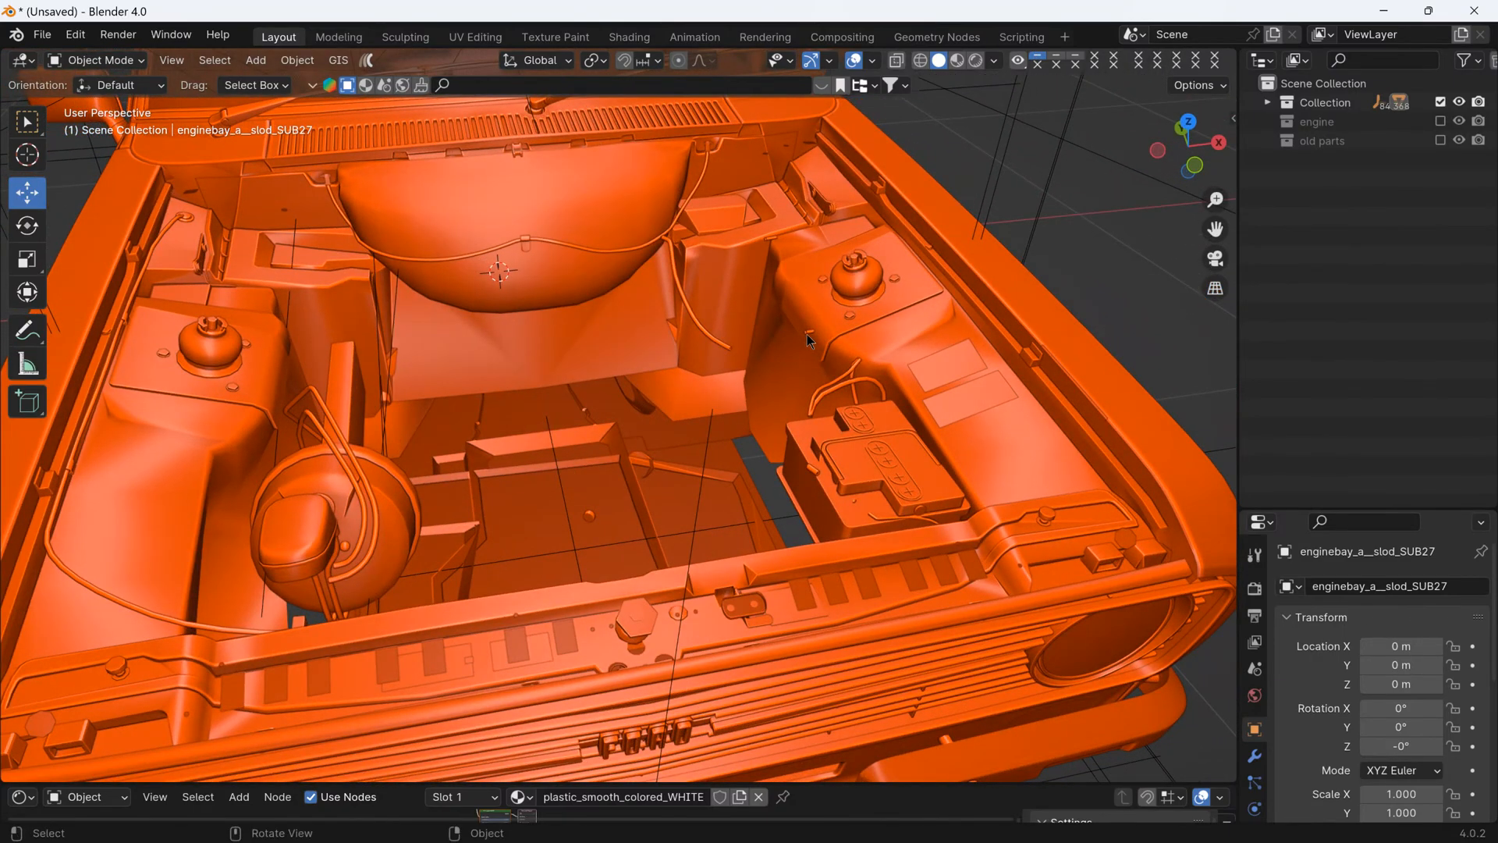
- Hide the brushed-chrome brake lines, the brake booster with its bracket, and the brake fluid reservoir
click(729, 348)
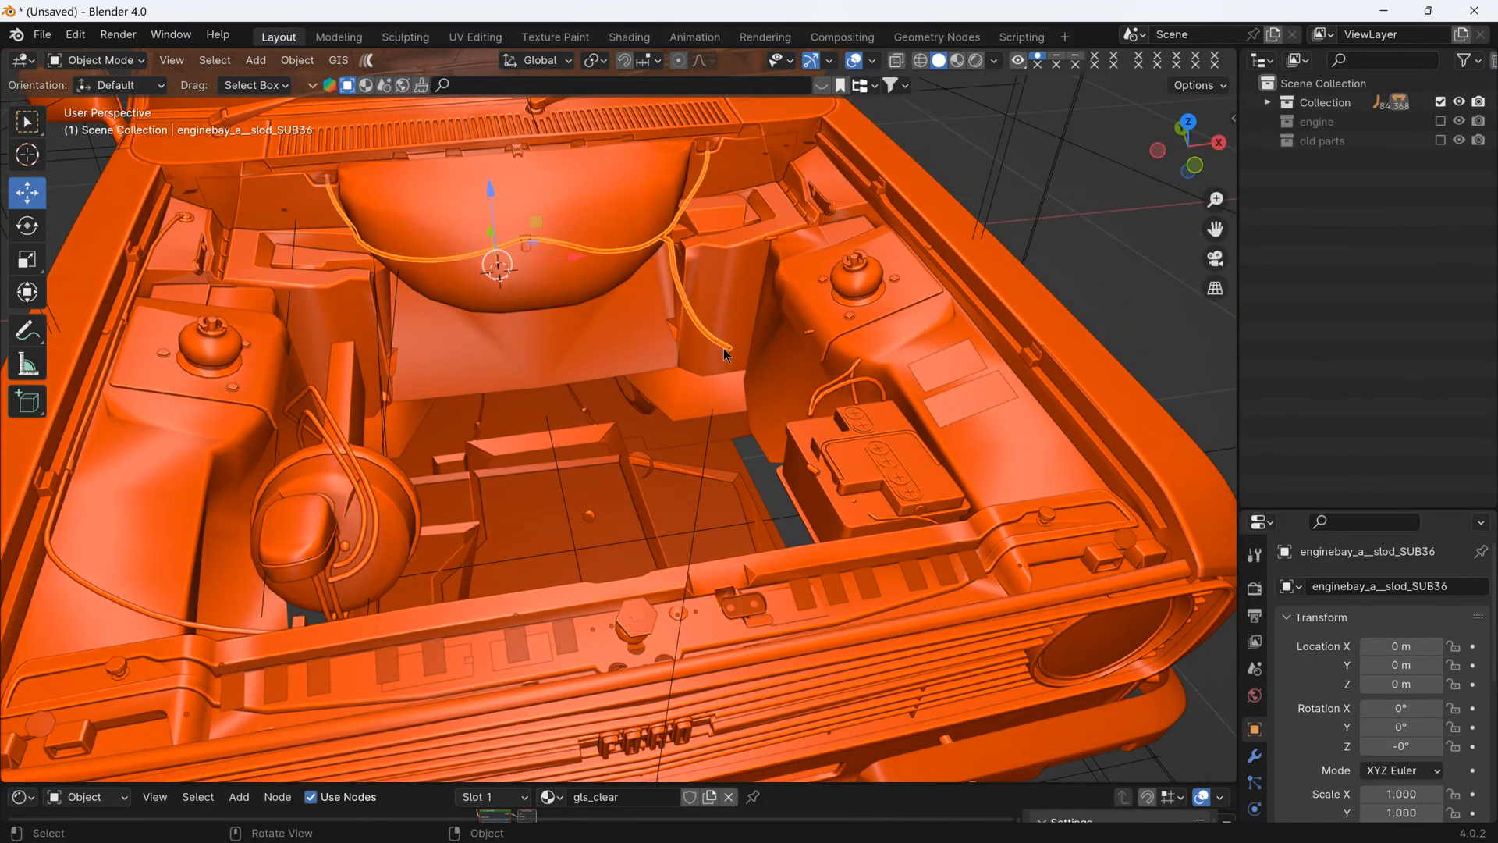
click(812, 335)
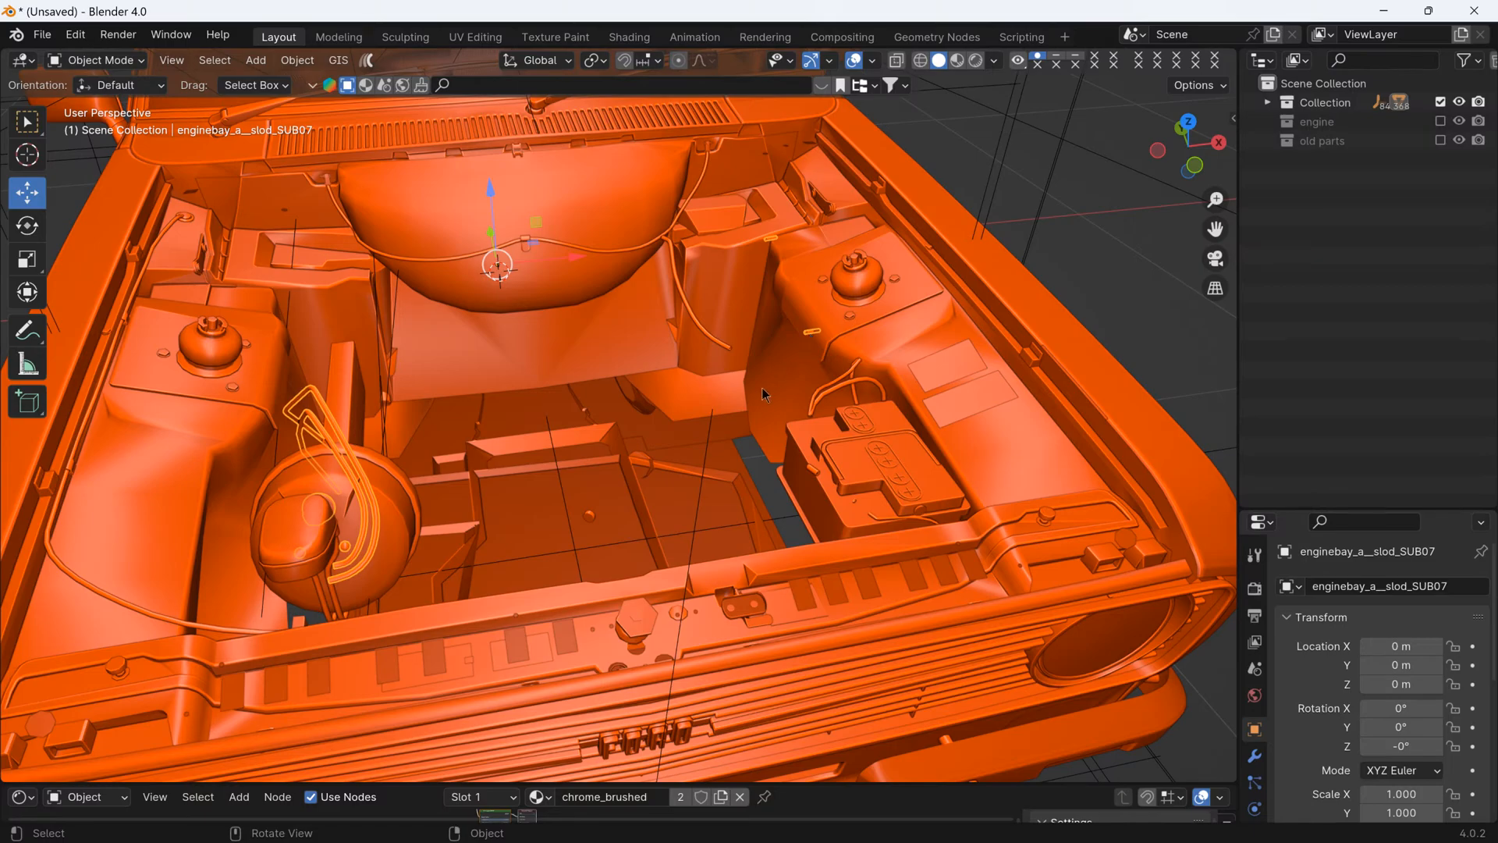
middle_drag(763, 389, 777, 393)
key(h)
click(446, 540)
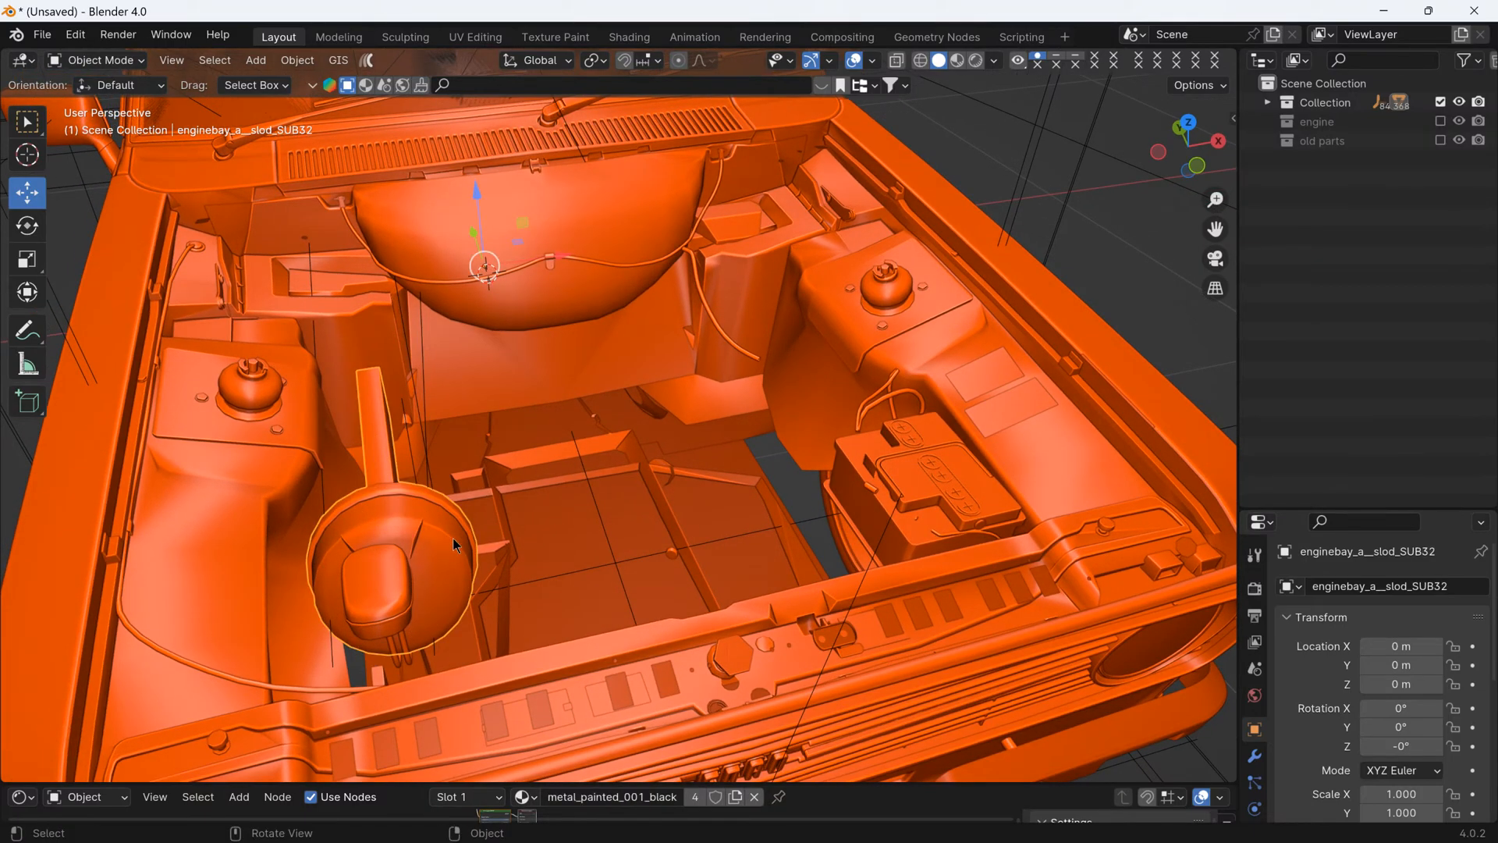
key(h)
click(398, 566)
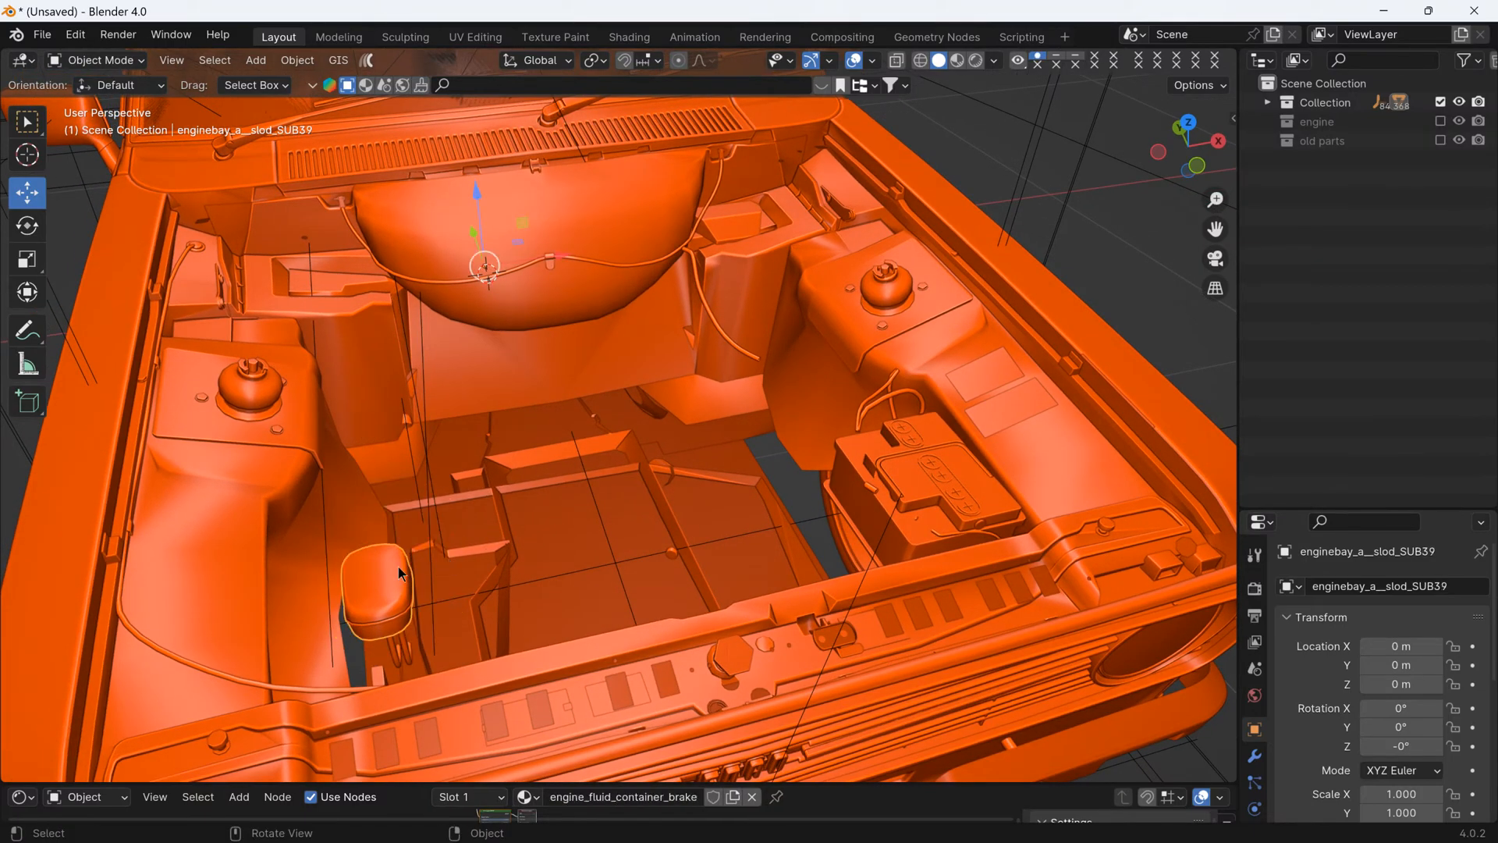
key(h)
- Hide the oval brake-fluid piece at the front corner of the engine bay and select the gold-material fittings beneath it
click(383, 628)
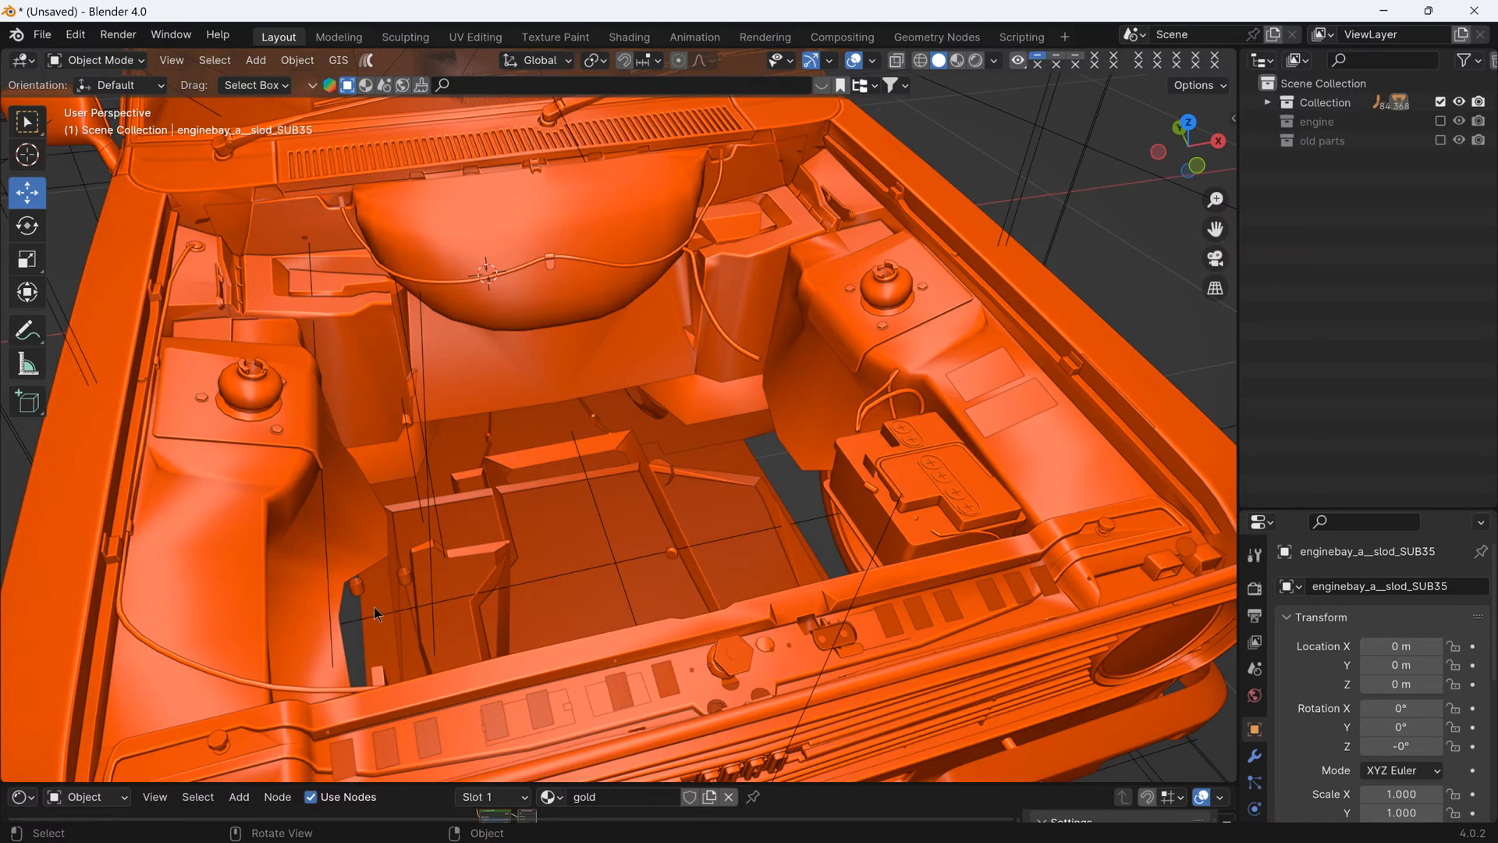
ctrl+click(442, 590)
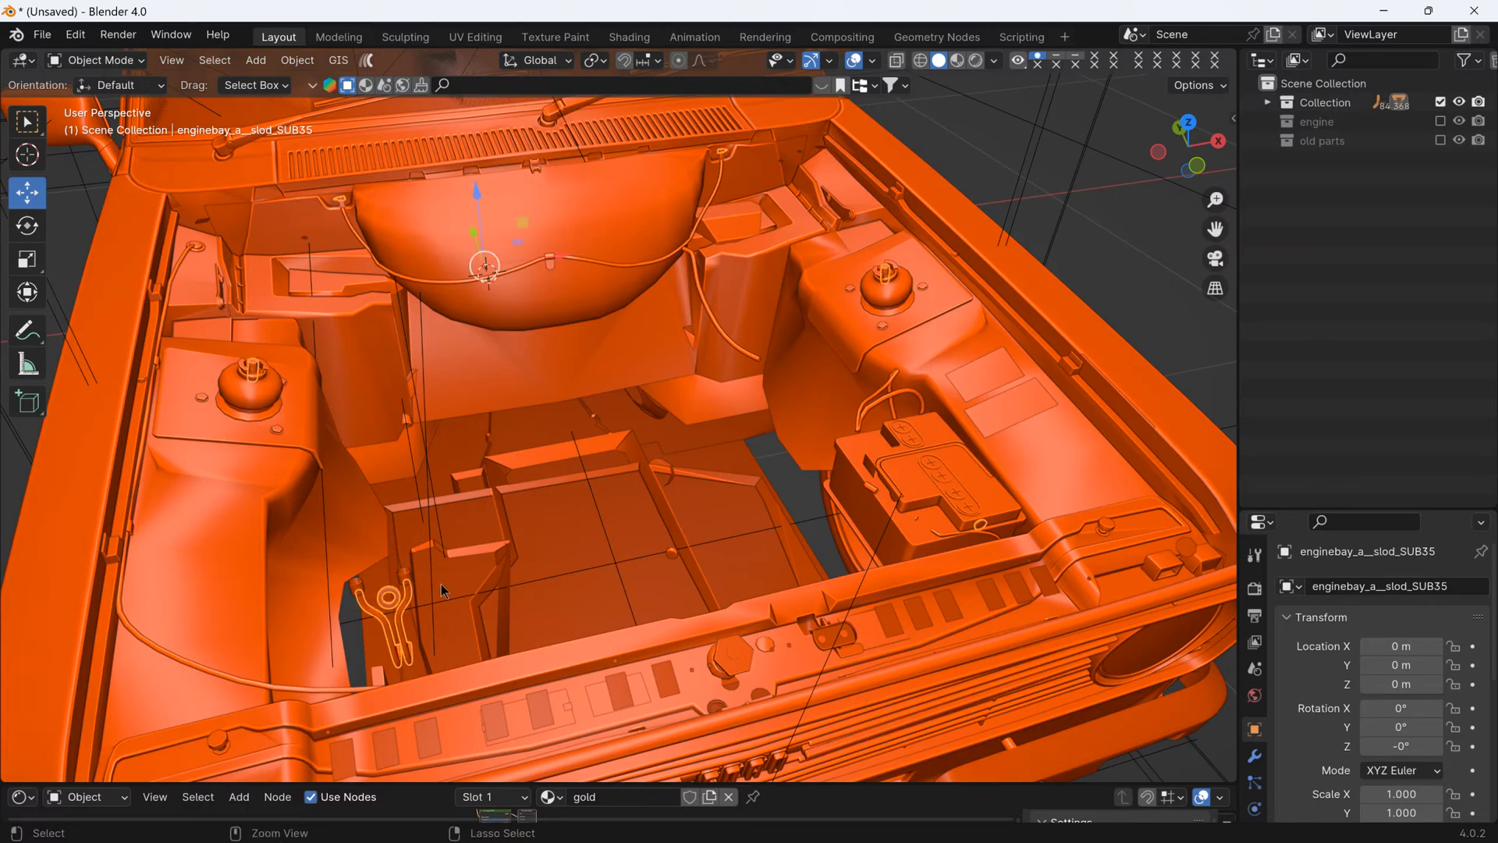
middle_drag(427, 595, 360, 633)
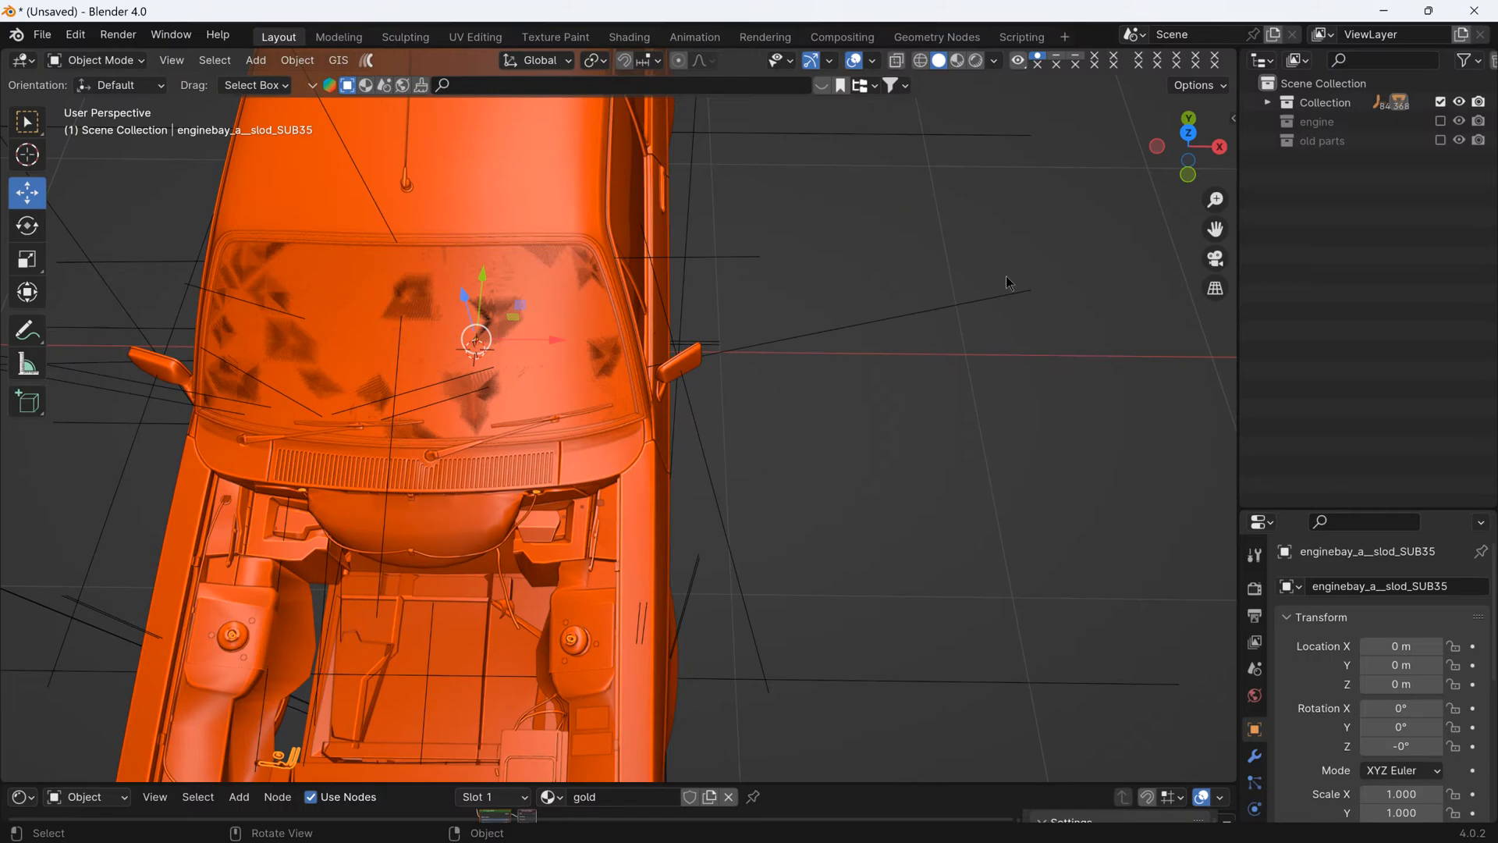
- Separate the gold strut-top and firewall pieces into their own object, splitting them from the gold fittings at the front corner
click(1188, 133)
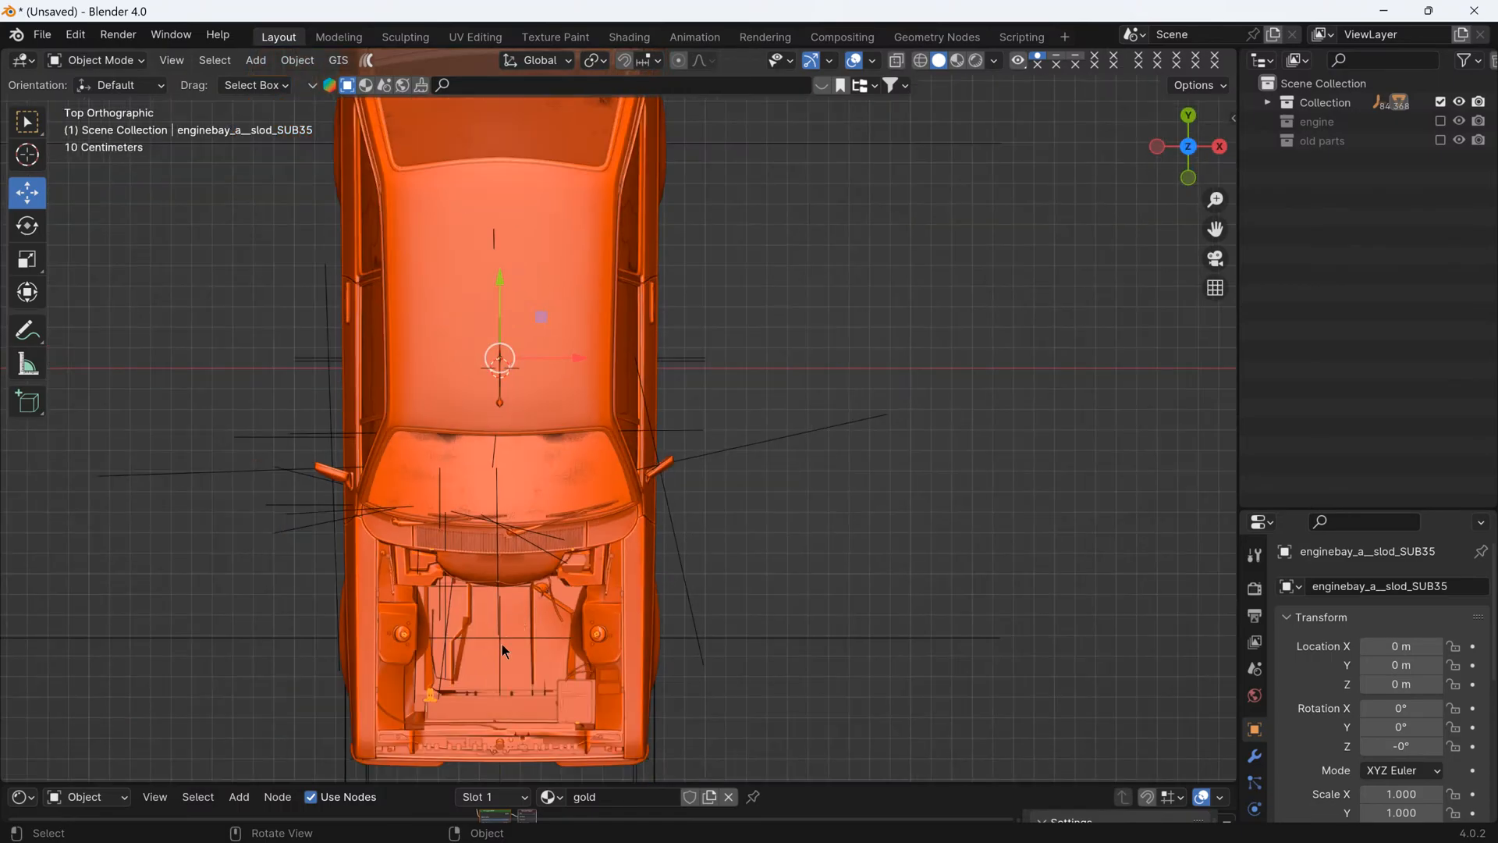
scroll(503, 644, up, 3)
key(Tab)
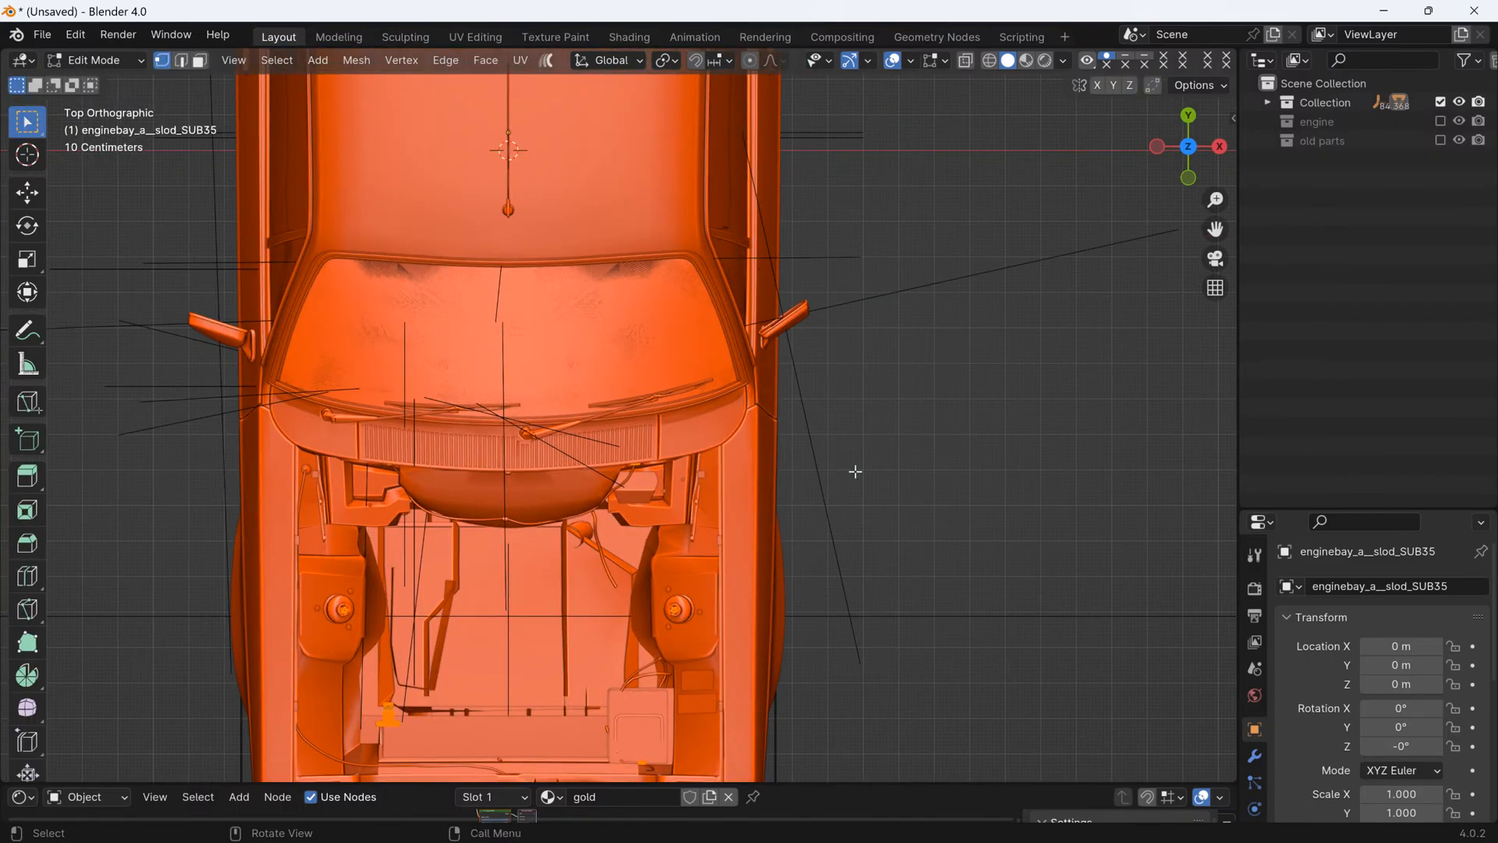
click(989, 61)
mouse_move(216, 382)
mouse_down()
mouse_move(295, 458)
mouse_move(746, 645)
mouse_up()
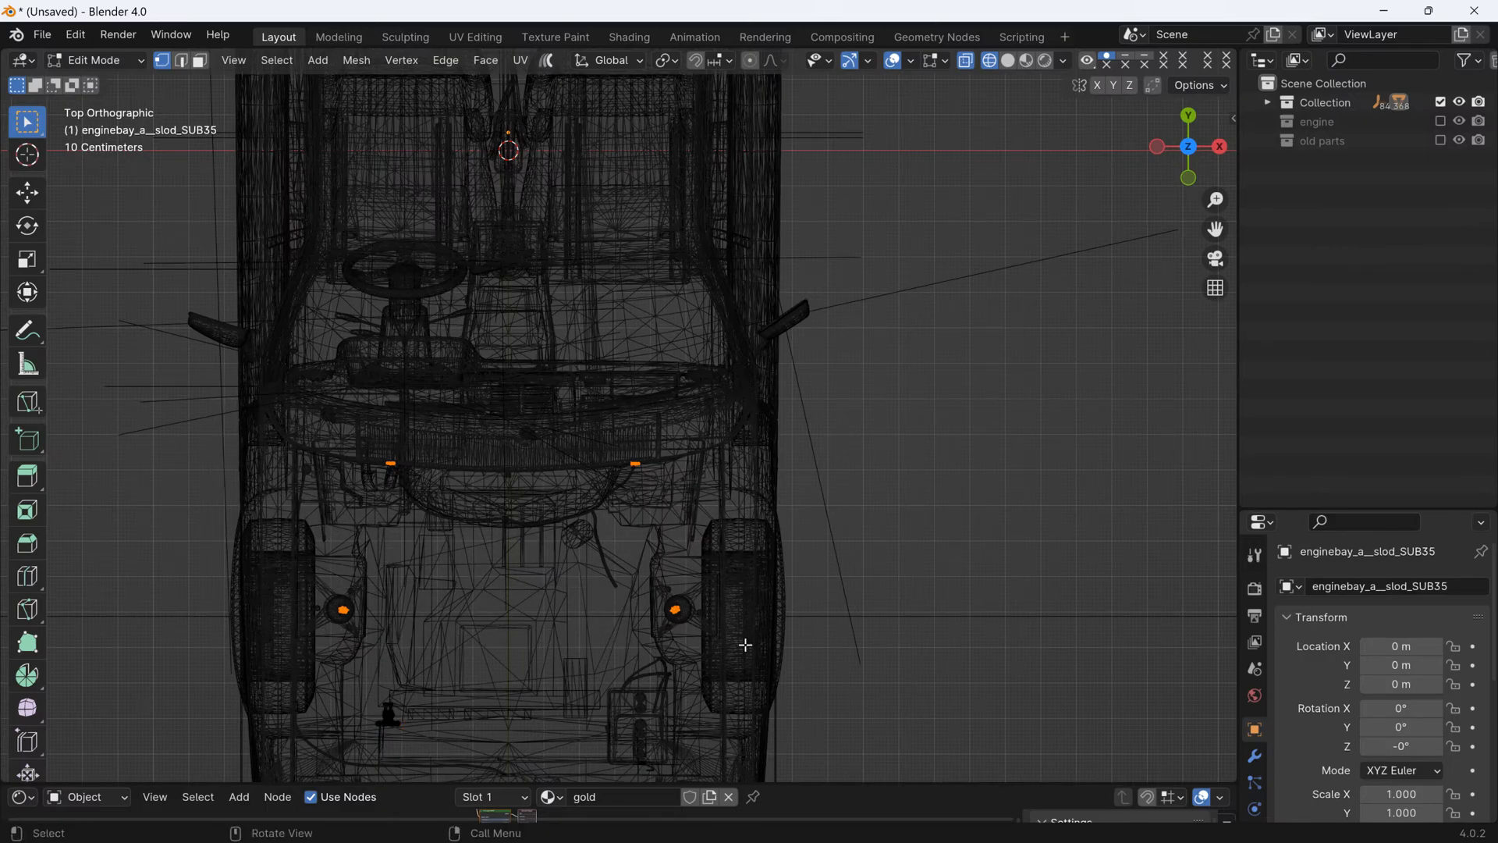
key(p)
click(747, 644)
key(Tab)
click(941, 61)
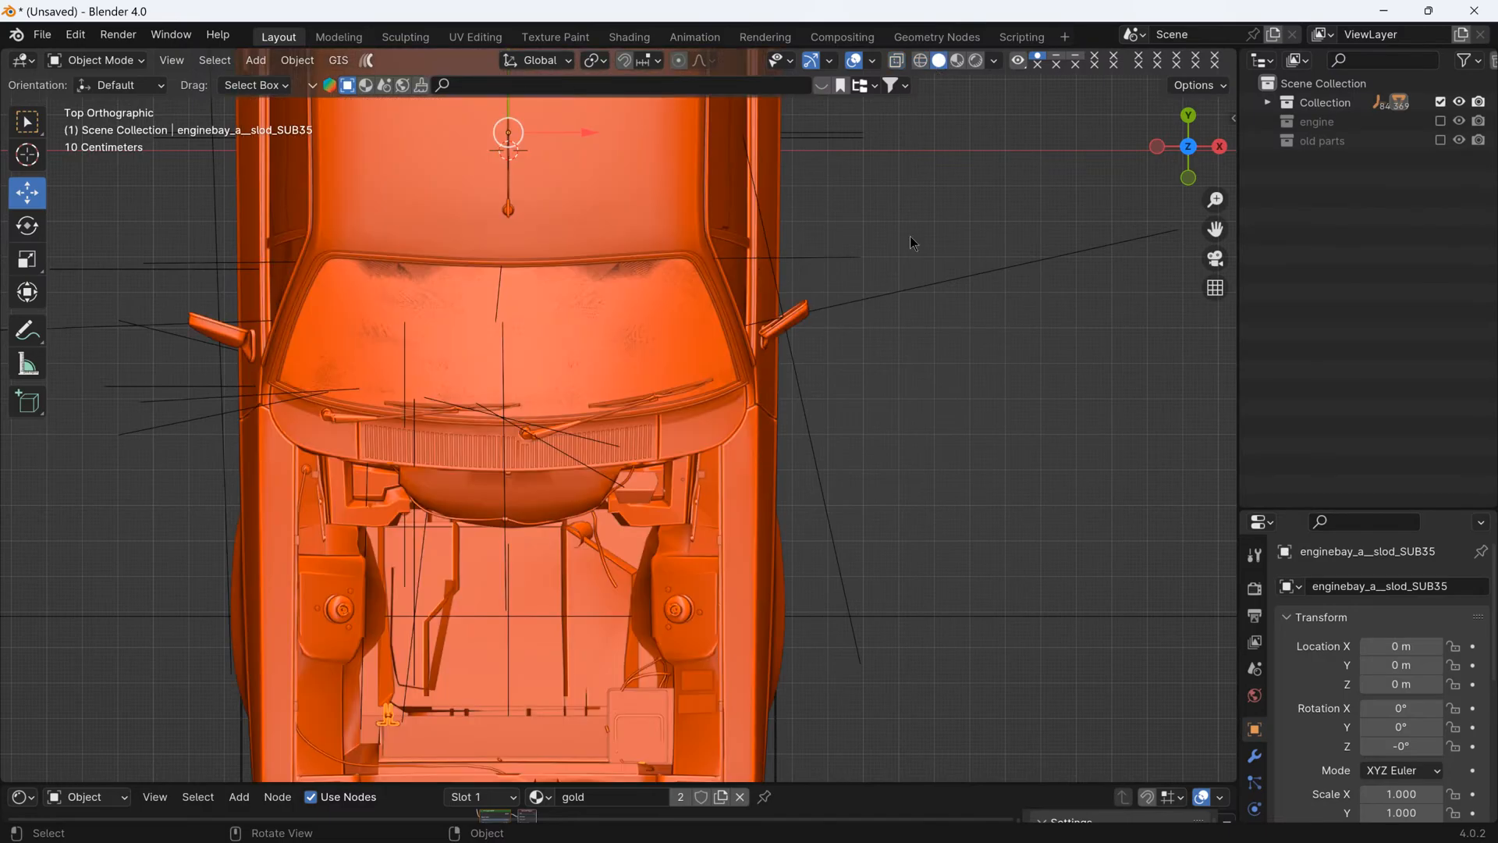
- Hide the separated gold fittings and the small hoses left at the front corner of the engine bay
mouse_move(909, 235)
middle_down()
mouse_move(731, 456)
mouse_move(630, 493)
middle_up()
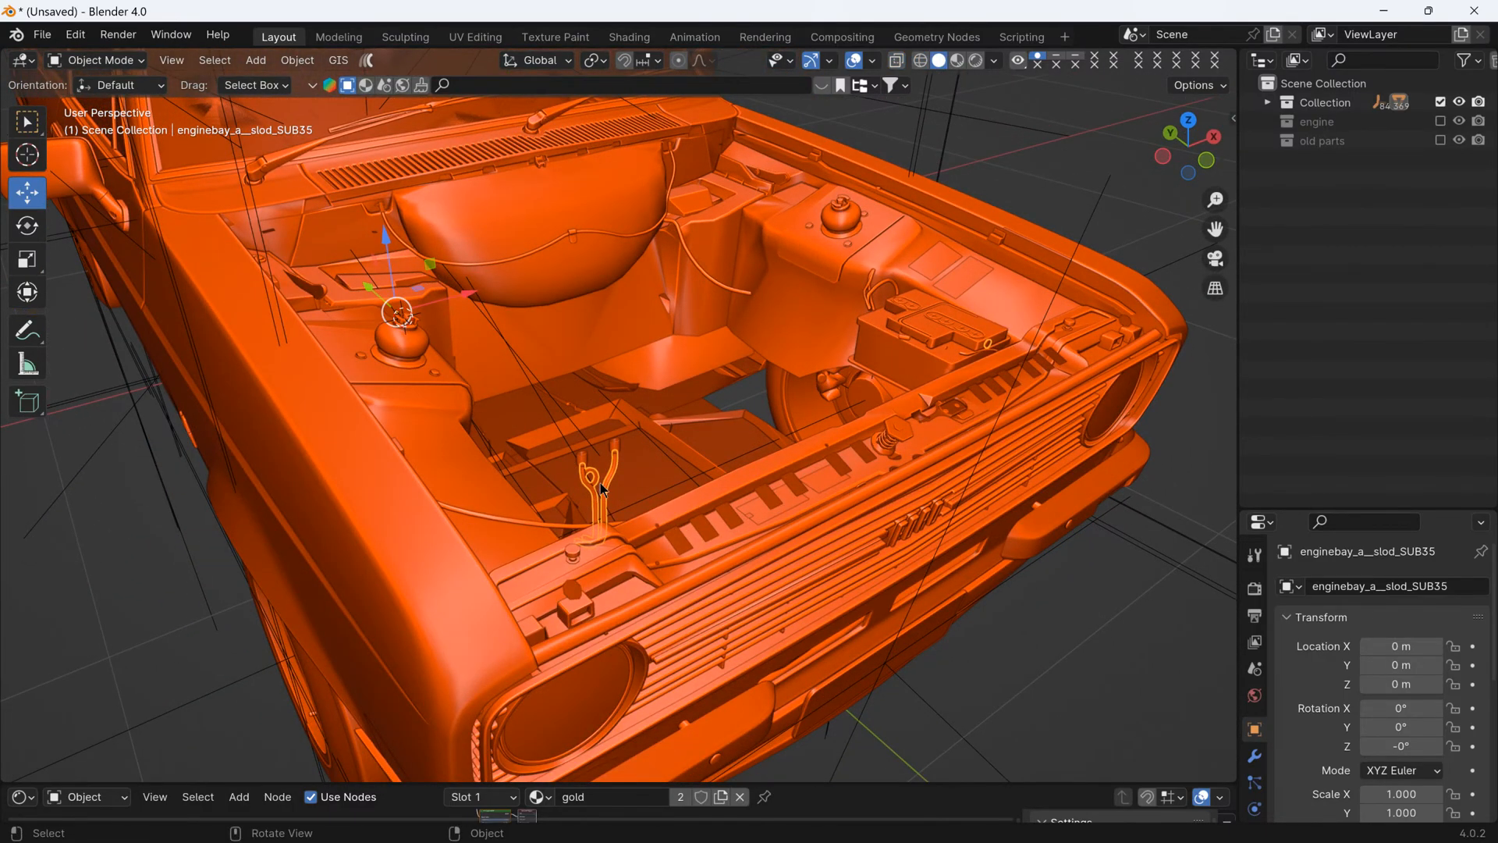
click(147, 592)
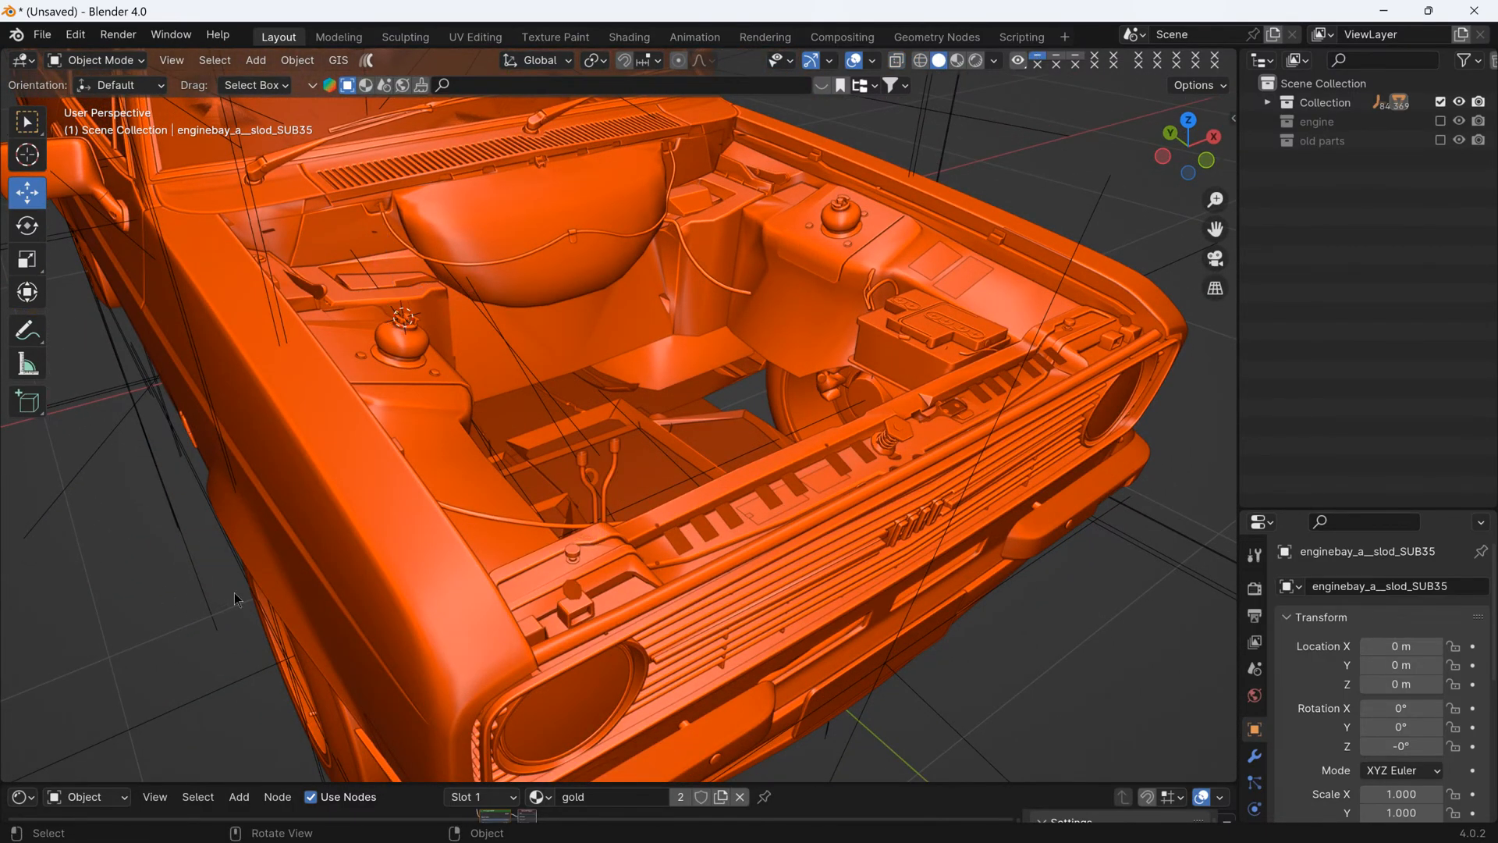
click(588, 485)
key(Delete)
- Separate the two small black round caps at the front corner from the firewall object into their own object
click(589, 461)
middle_drag(589, 462, 484, 374)
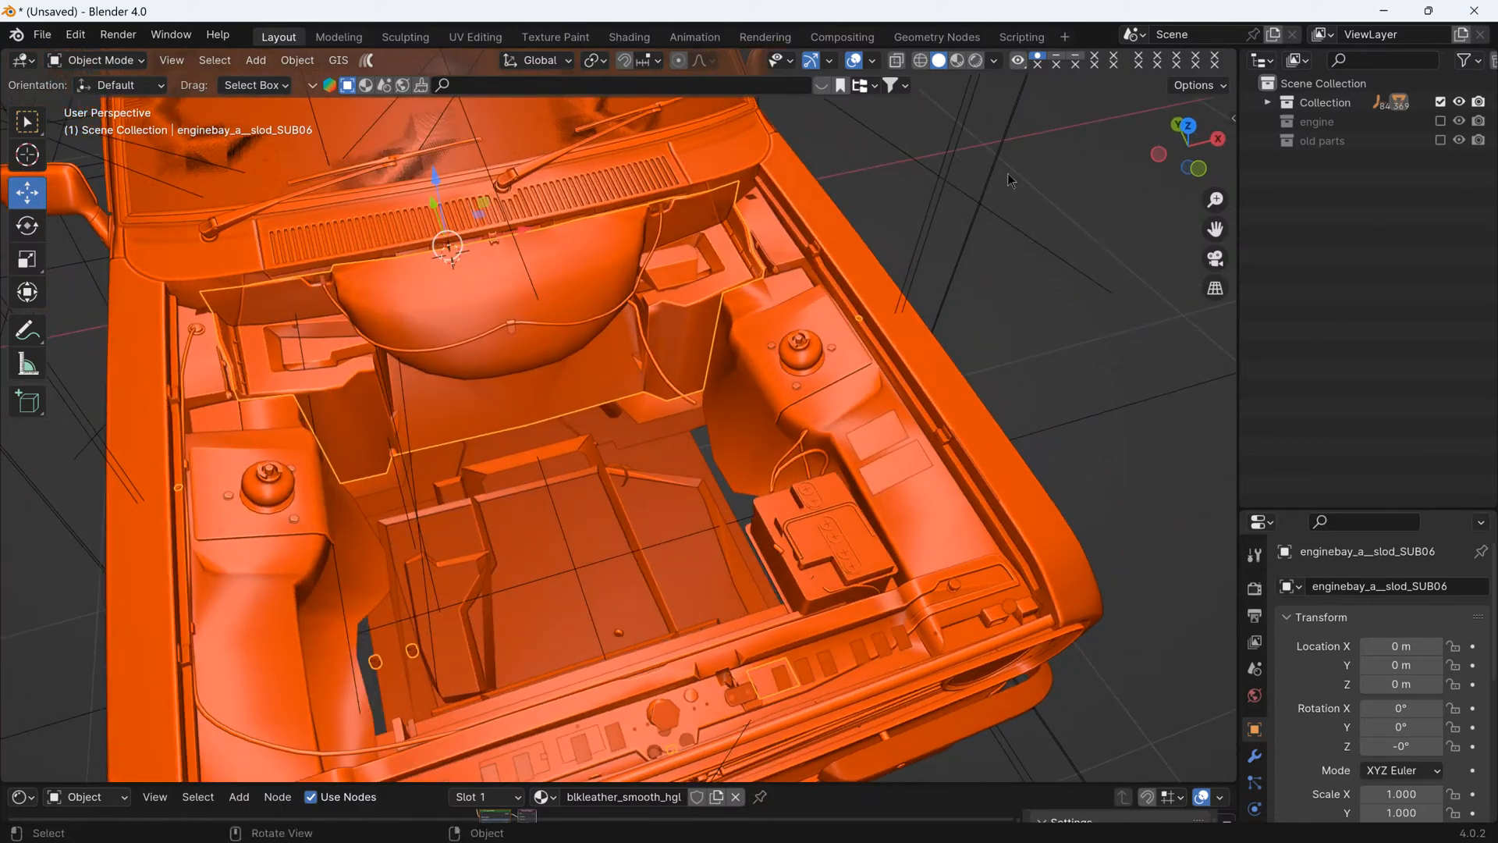
click(1186, 127)
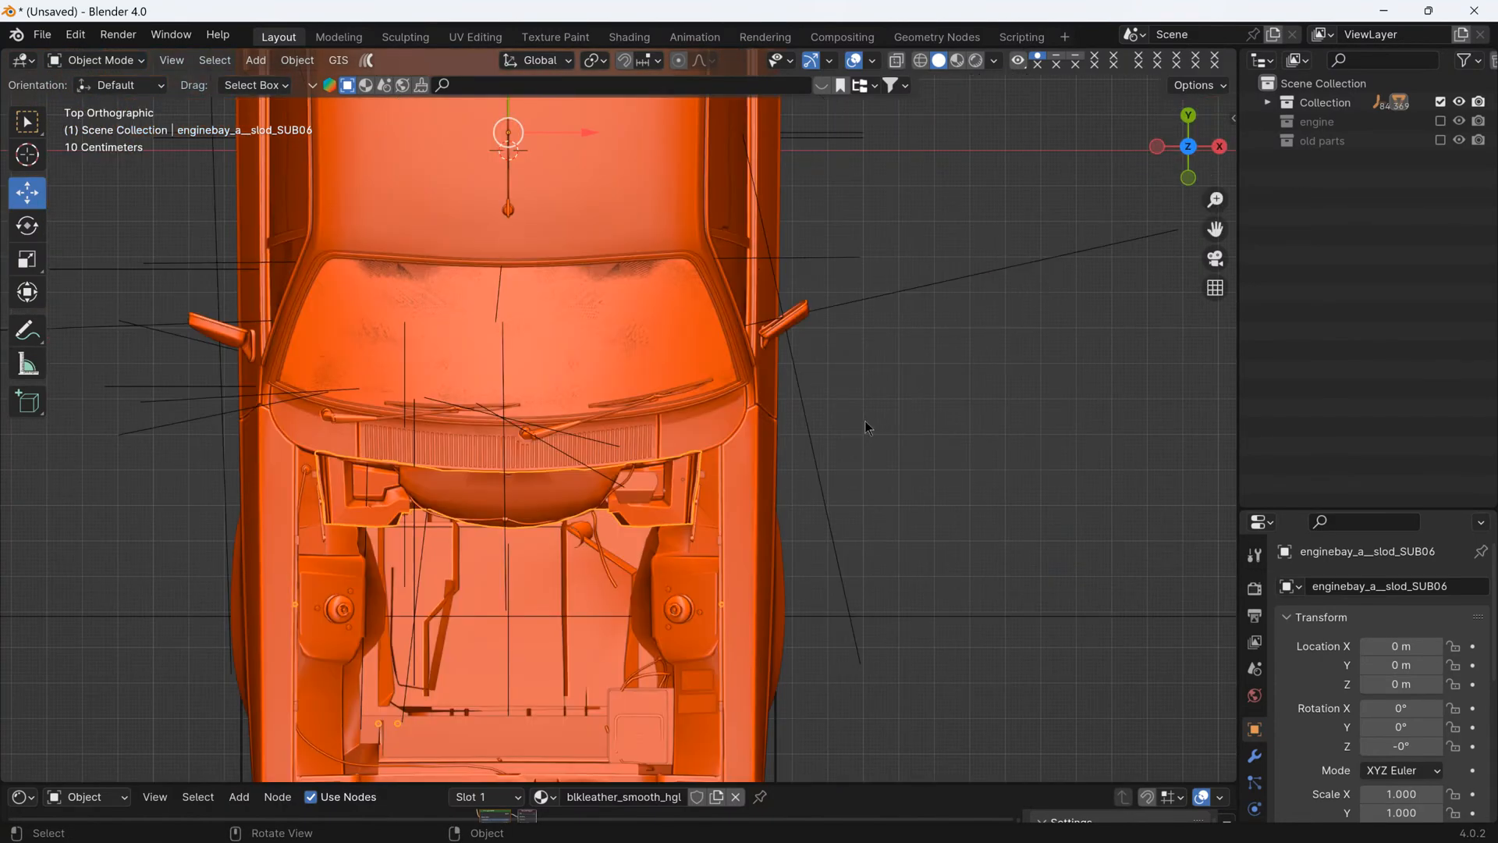
key(Tab)
click(987, 62)
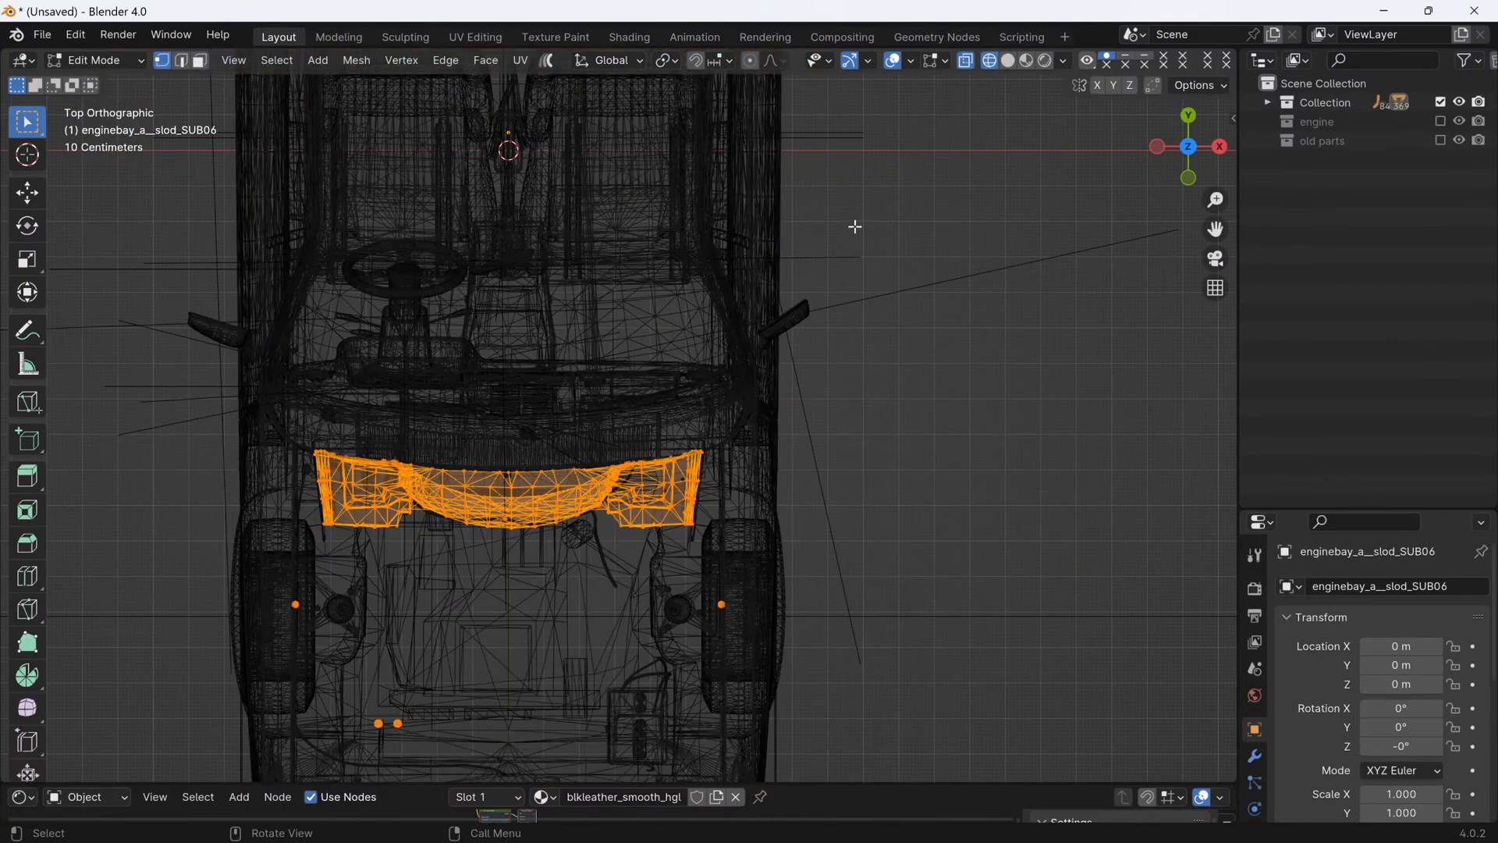
scroll(567, 527, down, 2)
scroll(563, 542, up, 3)
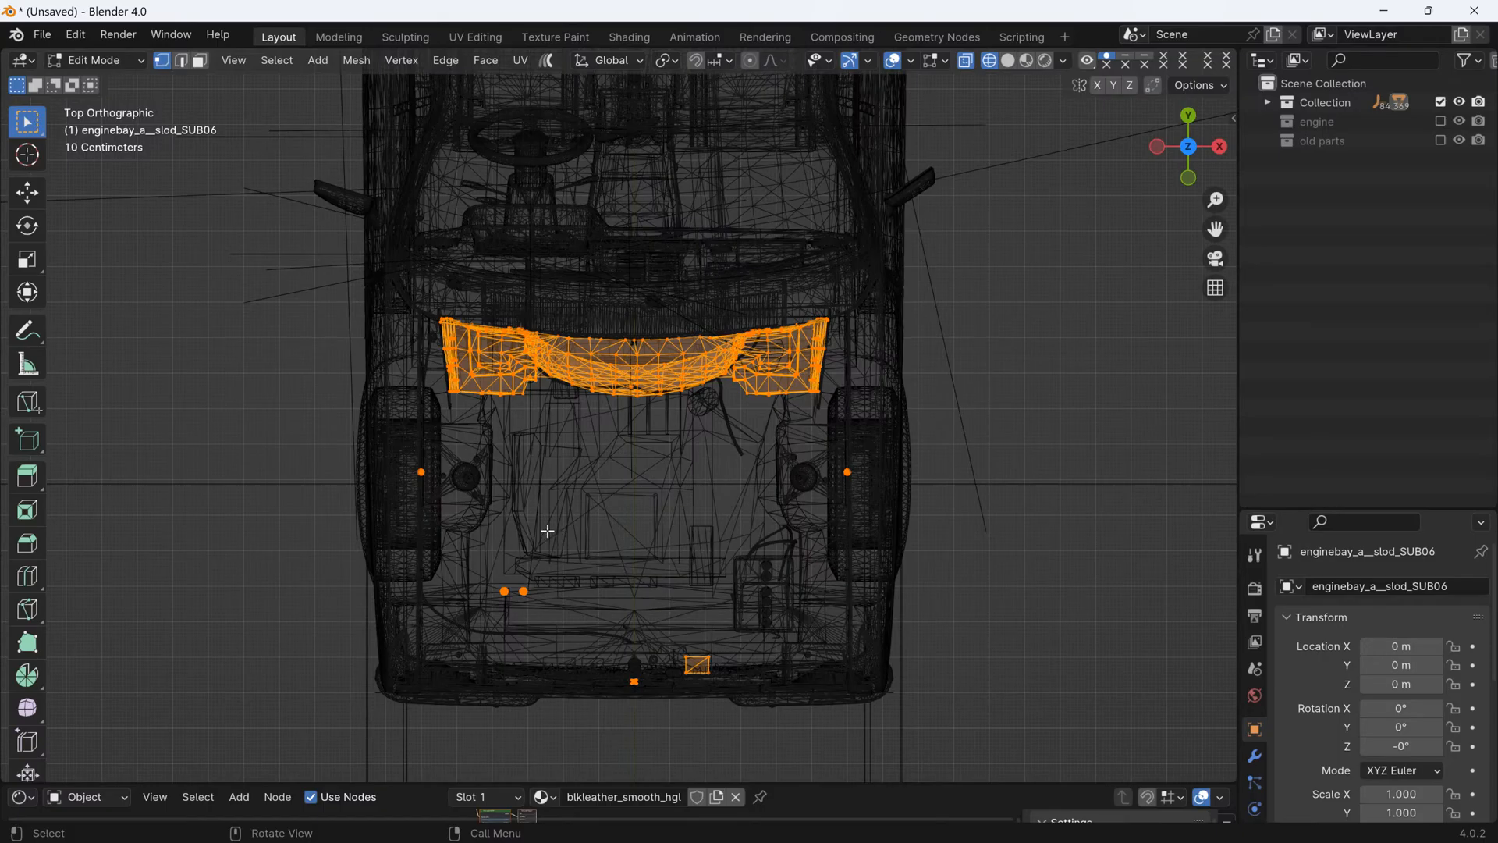
middle_drag(545, 528, 405, 413)
drag(404, 413, 536, 484)
key(p)
click(537, 481)
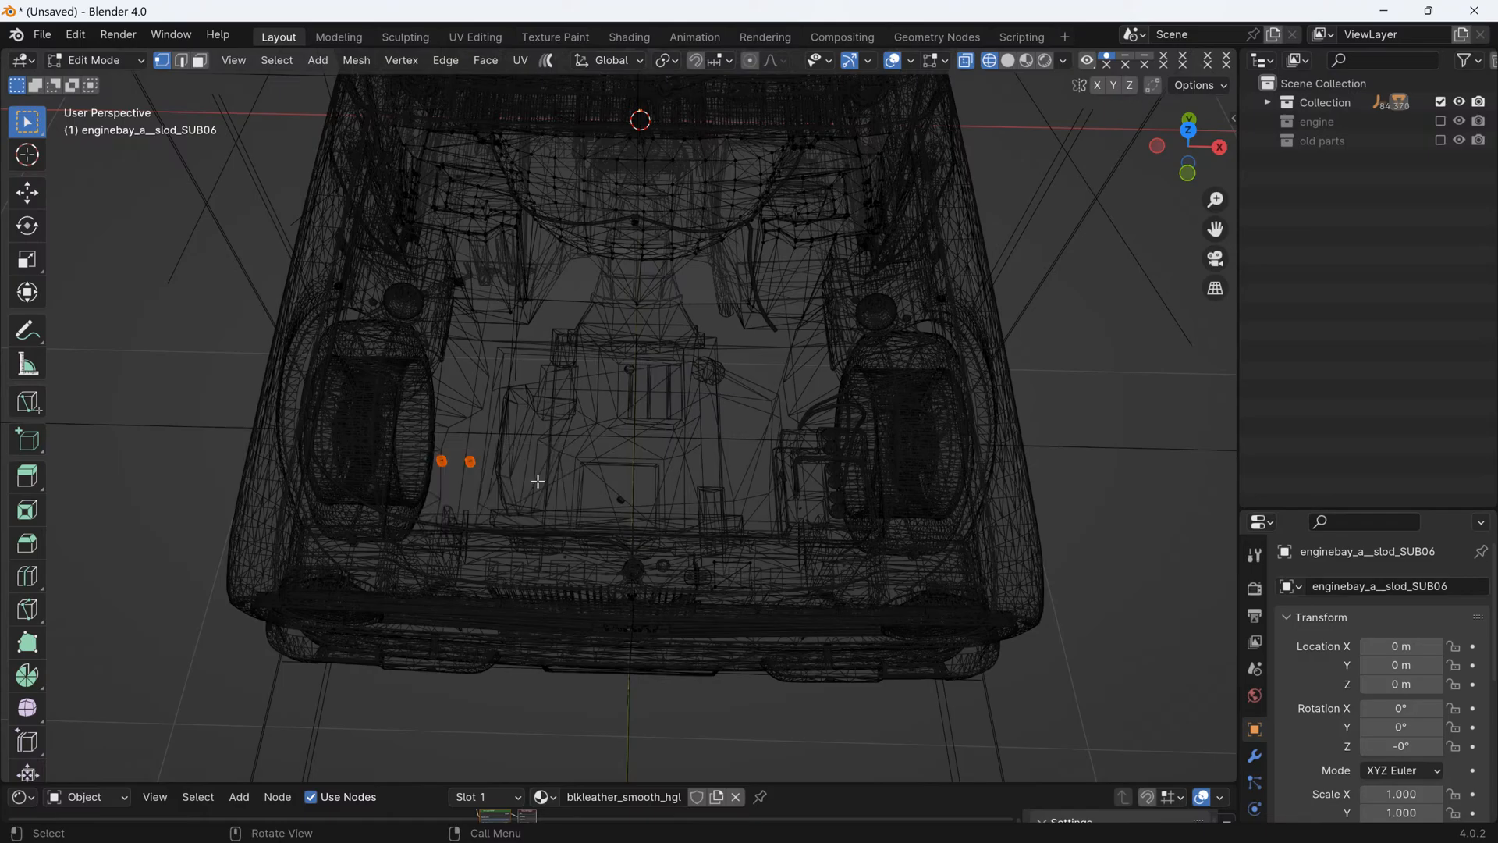
key(Tab)
click(941, 61)
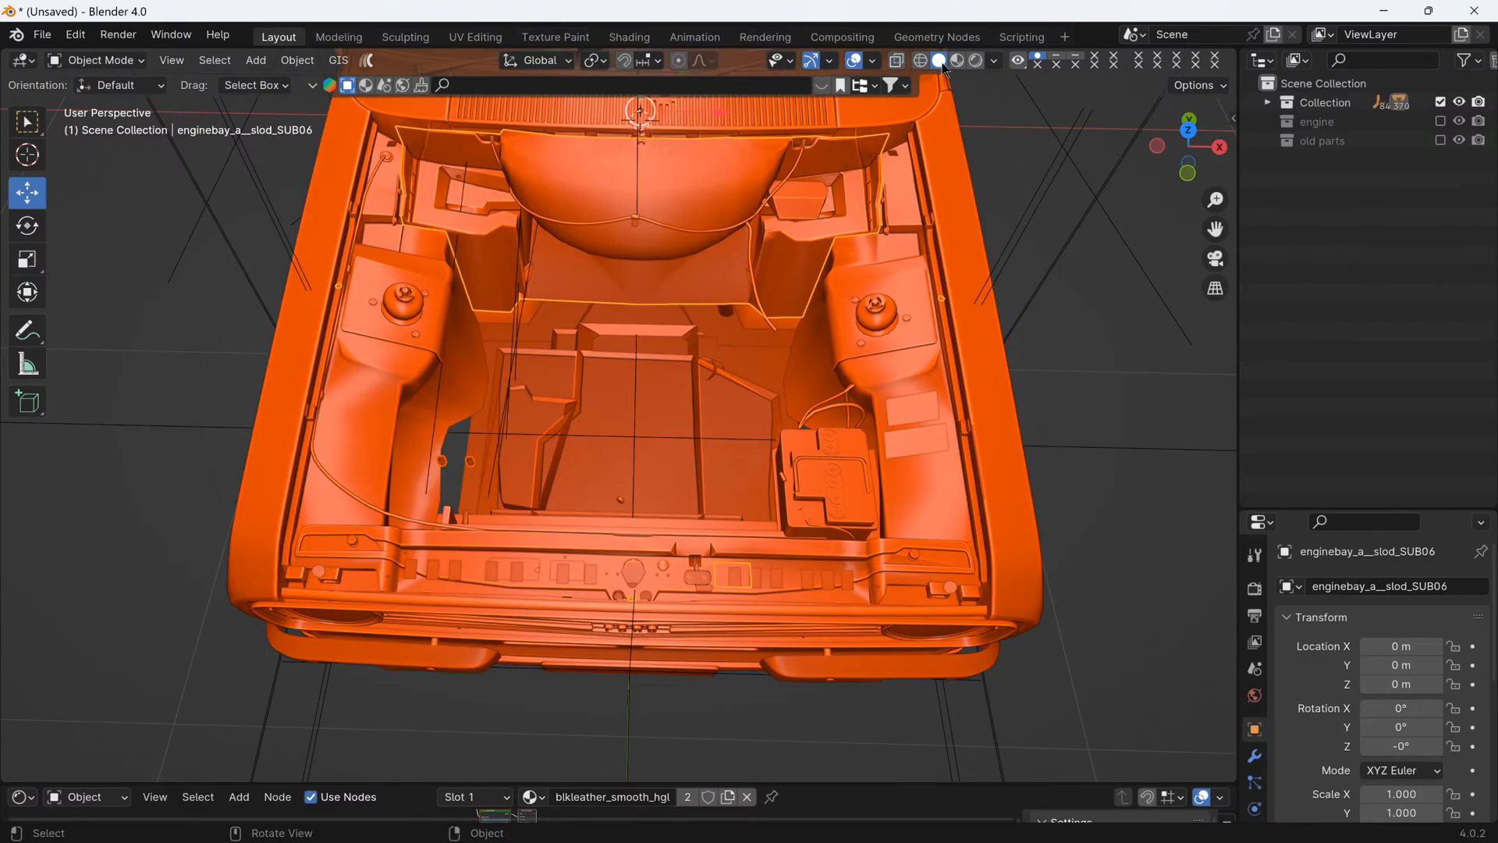
- Hide the separated pair of black caps floating at the front corner of the engine bay
mouse_move(699, 373)
middle_down()
mouse_move(745, 360)
mouse_move(755, 329)
middle_up()
scroll(650, 290, up, 4)
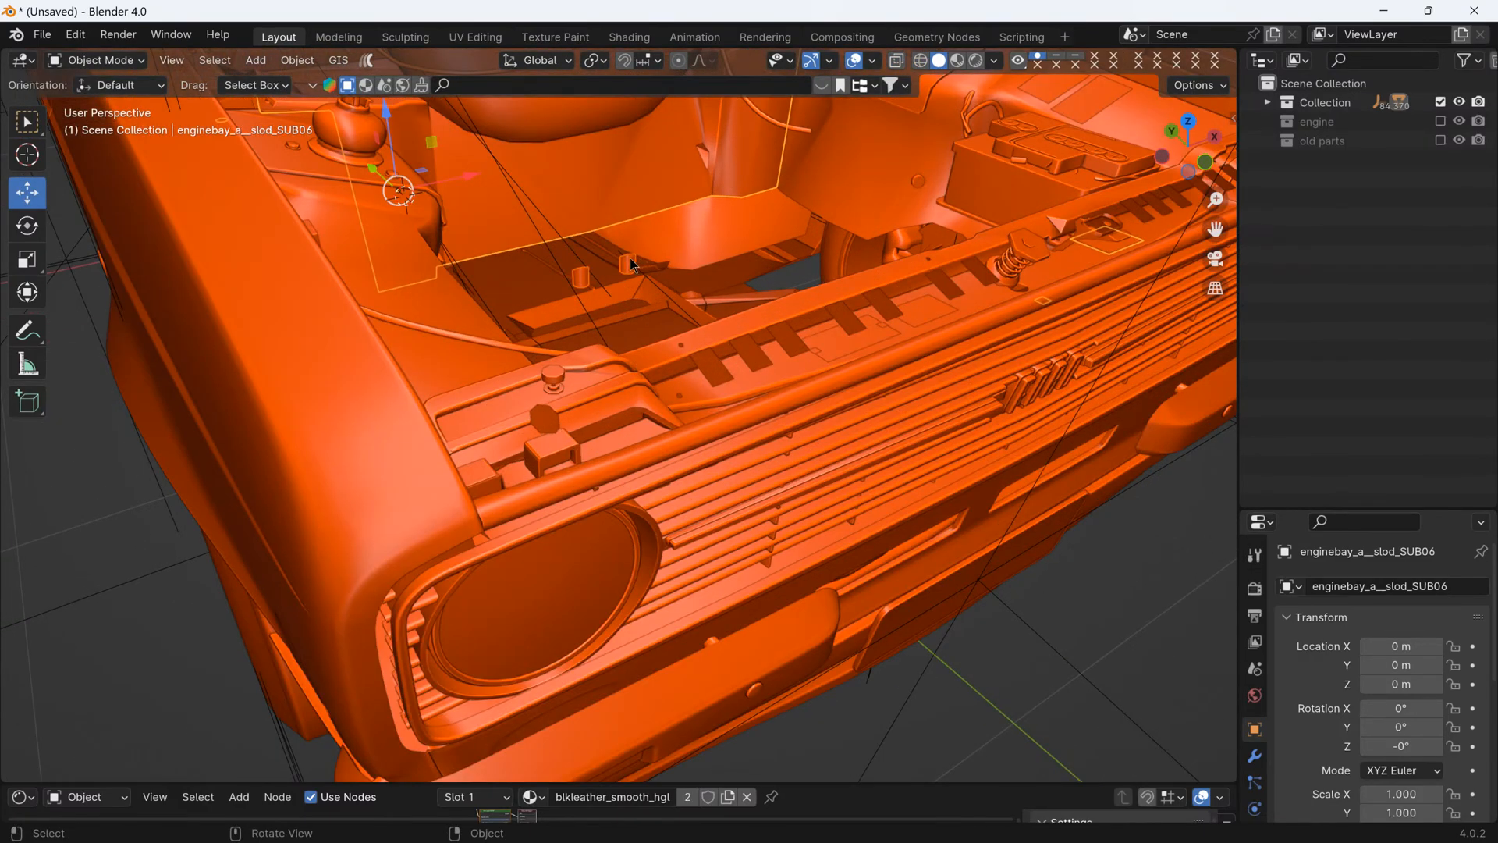
click(634, 266)
key(h)
scroll(653, 275, down, 4)
scroll(650, 279, up, 4)
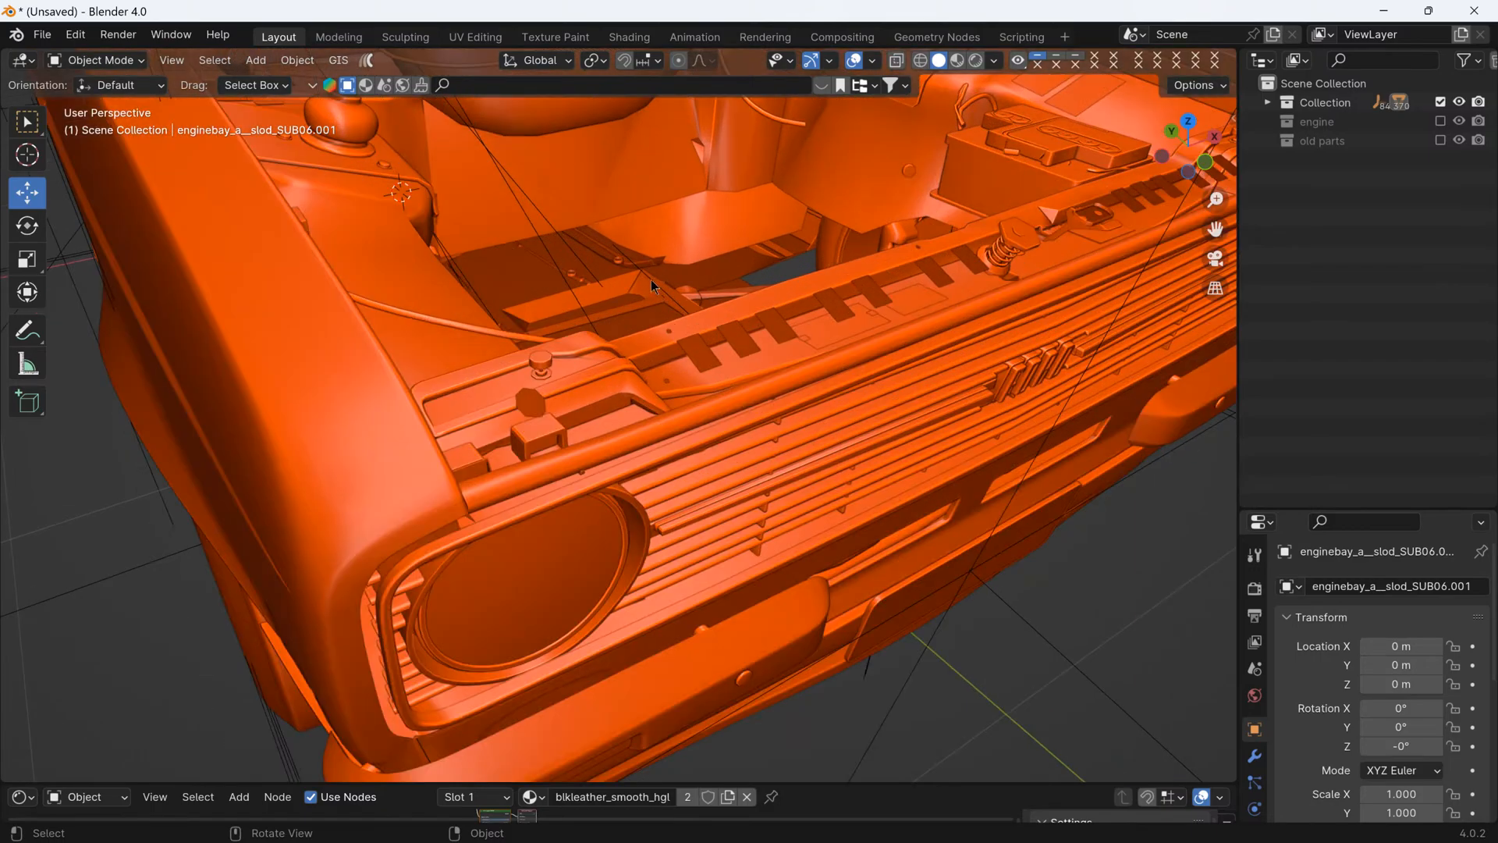
- Separate the battery, its cables and the small floating fittings from the plastic_smooth object that also contains the front trim
click(618, 261)
middle_drag(627, 264, 554, 348)
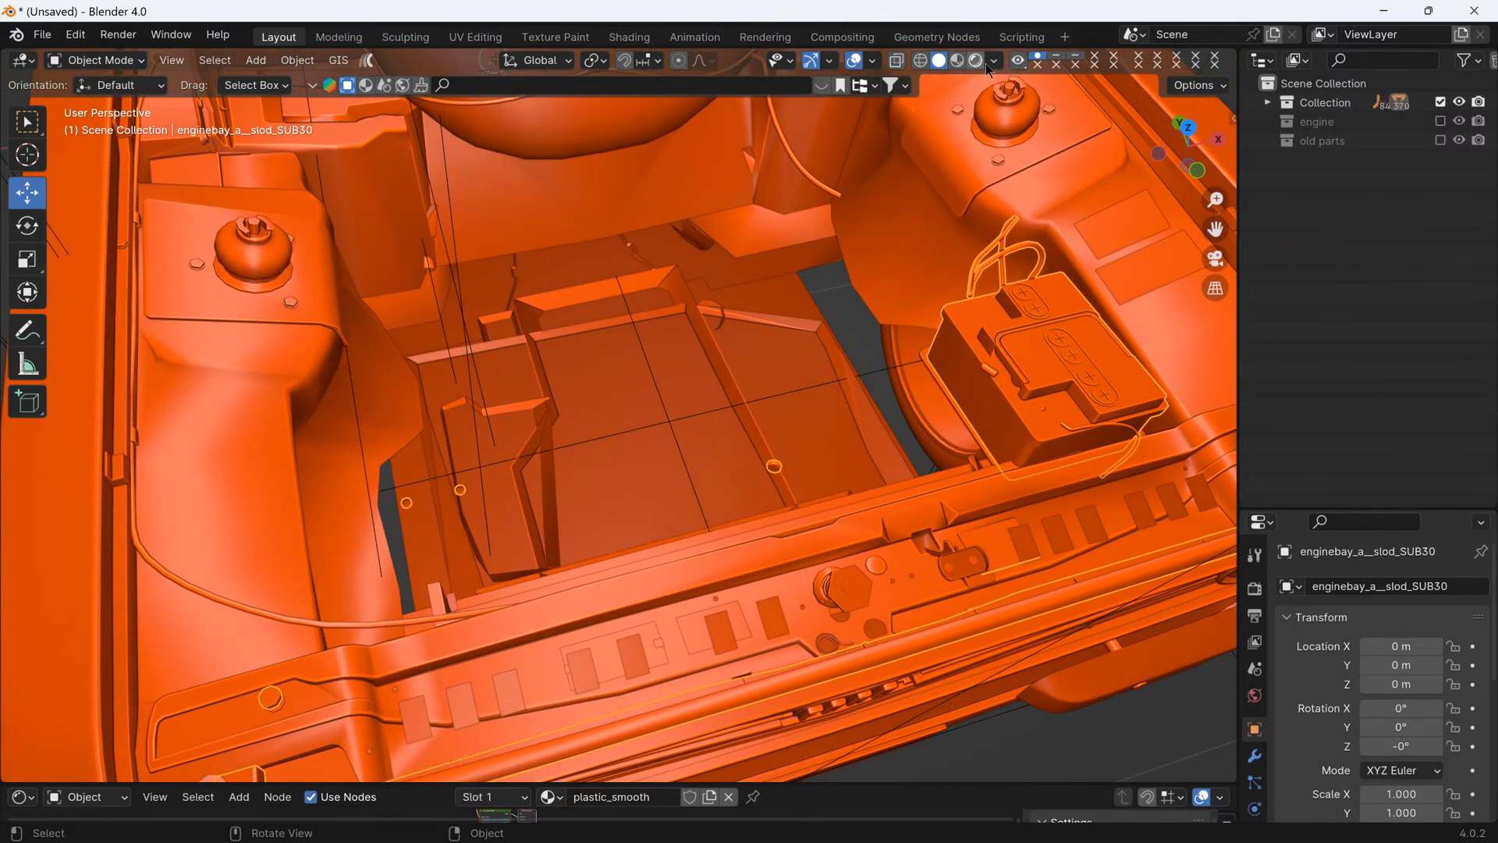
click(1186, 127)
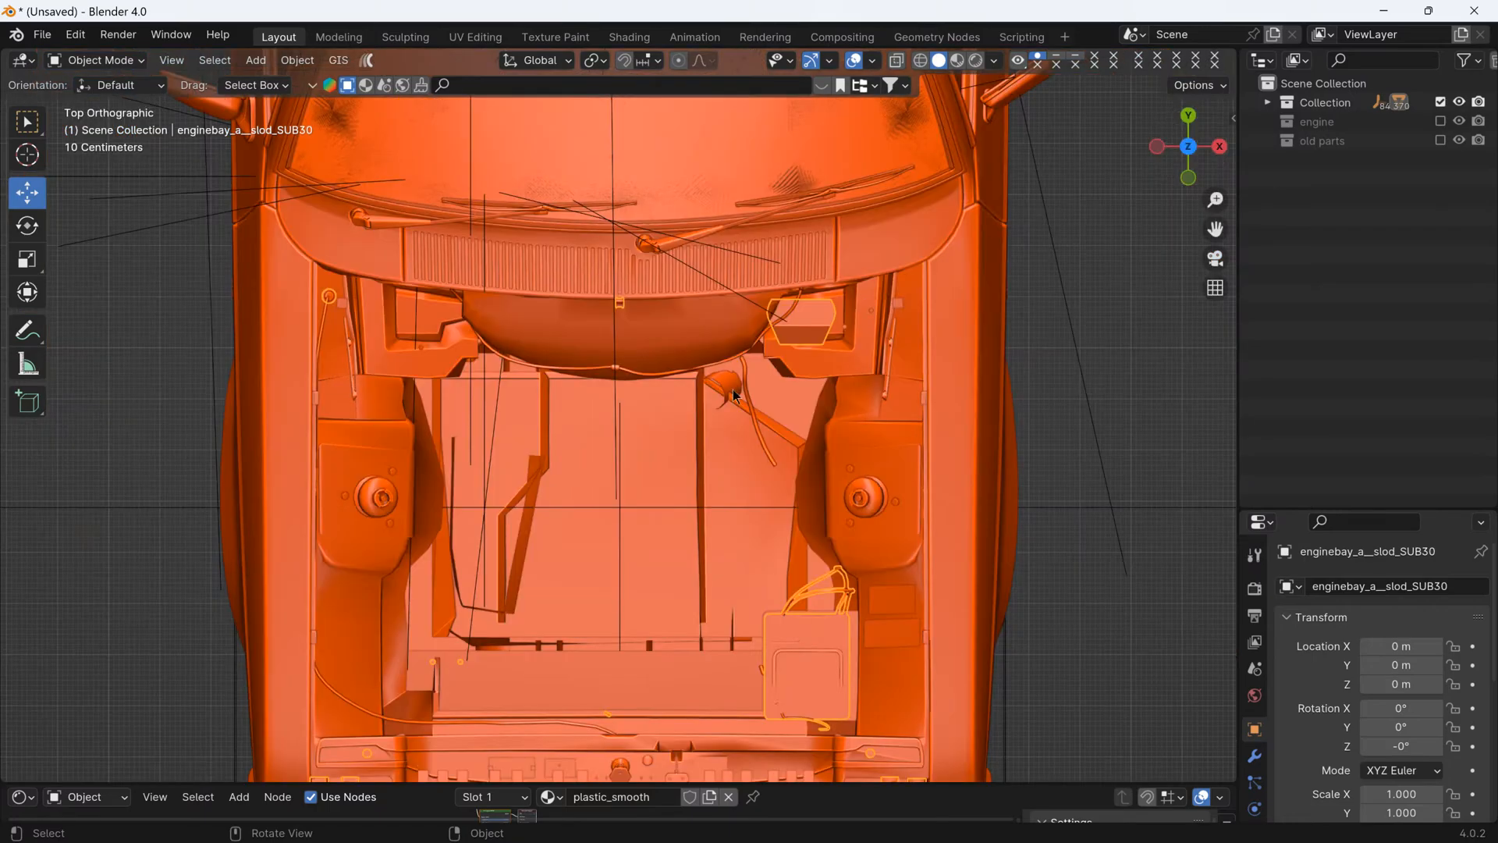
scroll(694, 491, down, 3)
scroll(652, 593, up, 1)
key(Tab)
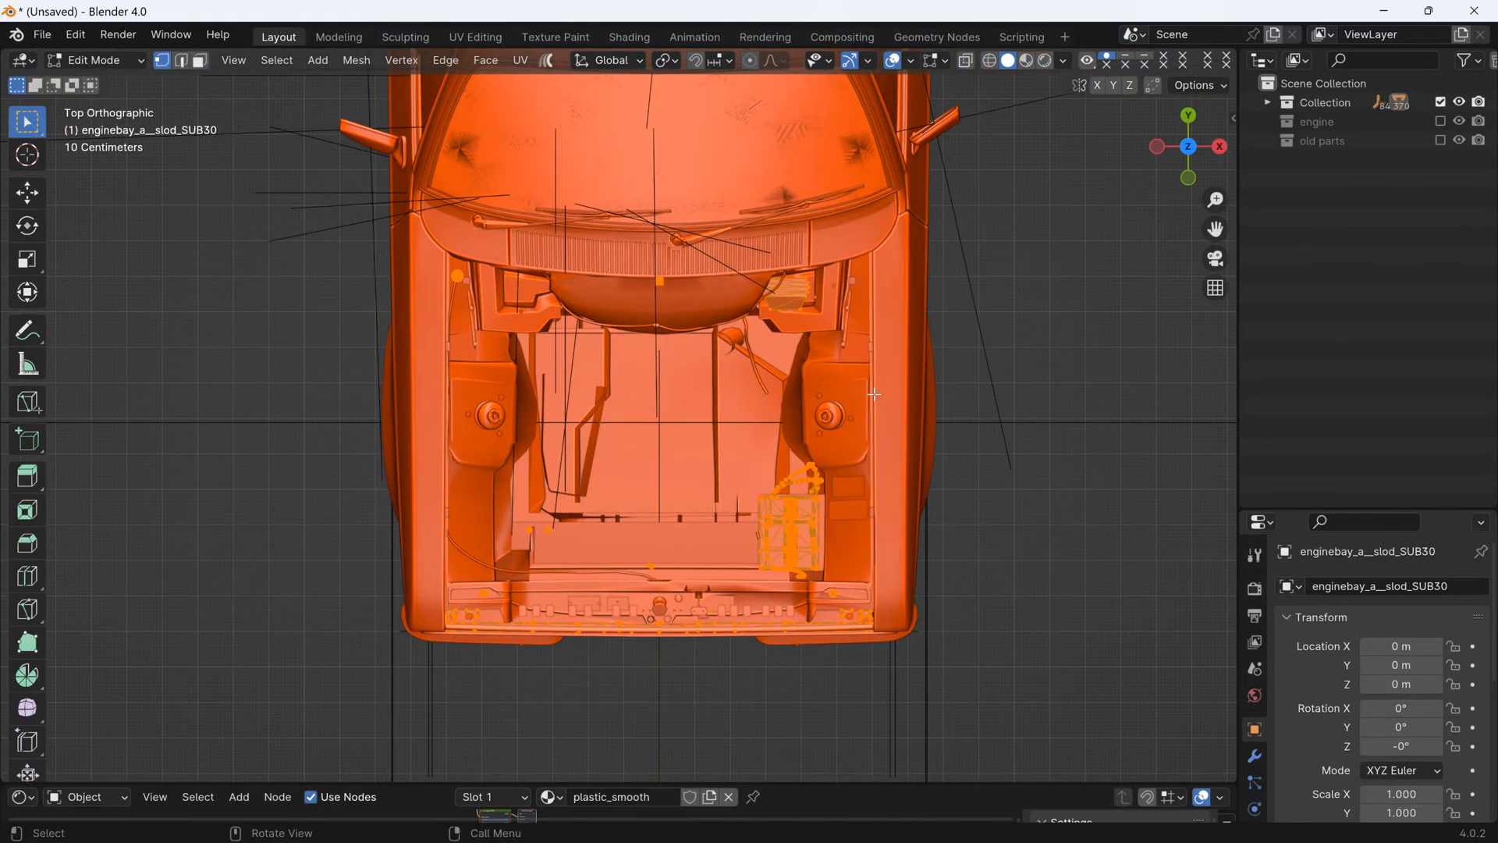
click(989, 60)
scroll(579, 498, up, 2)
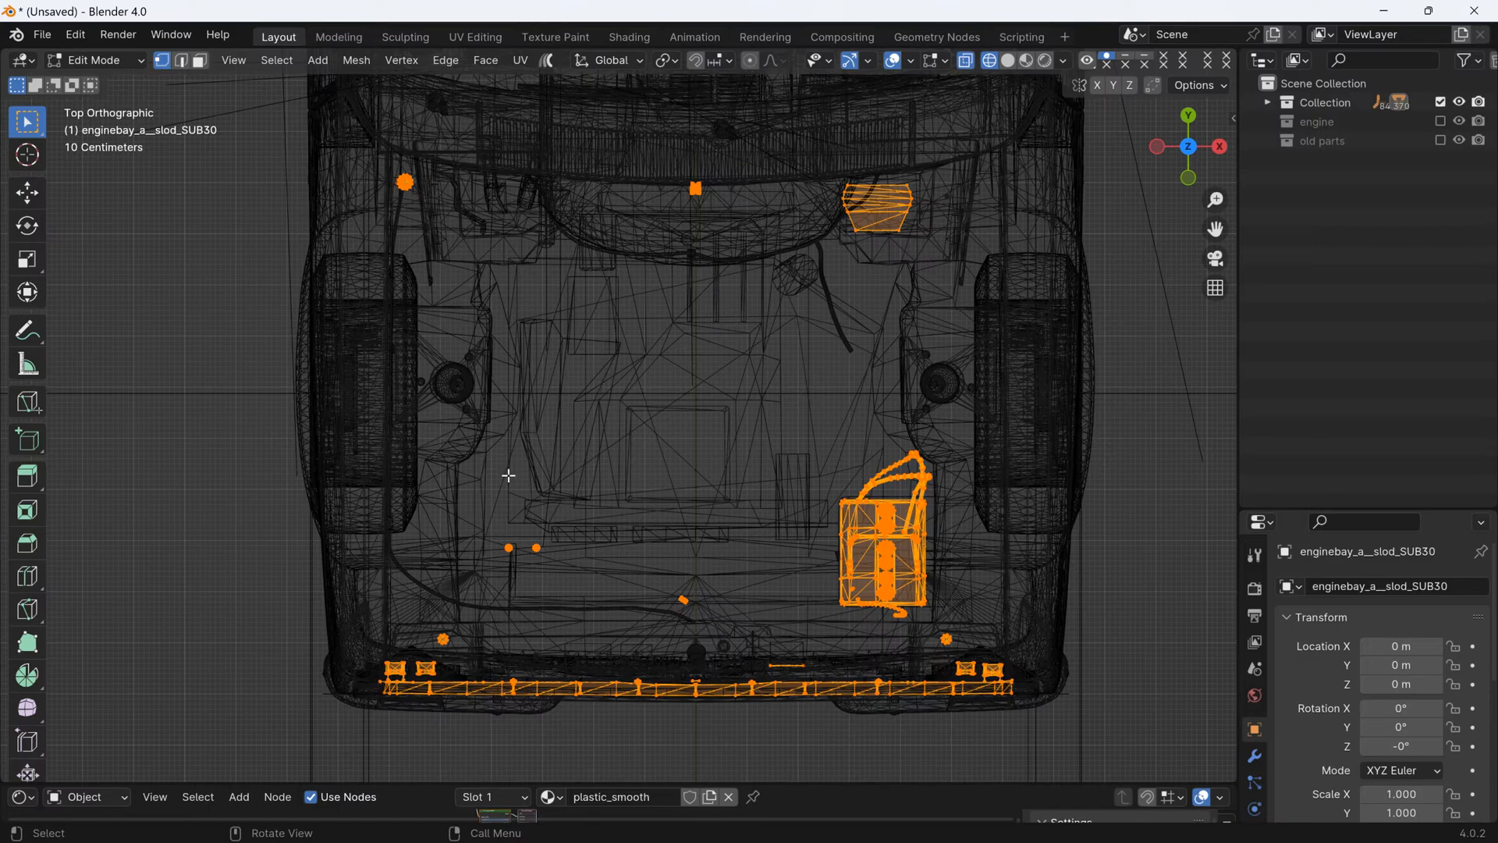
drag(373, 425, 960, 625)
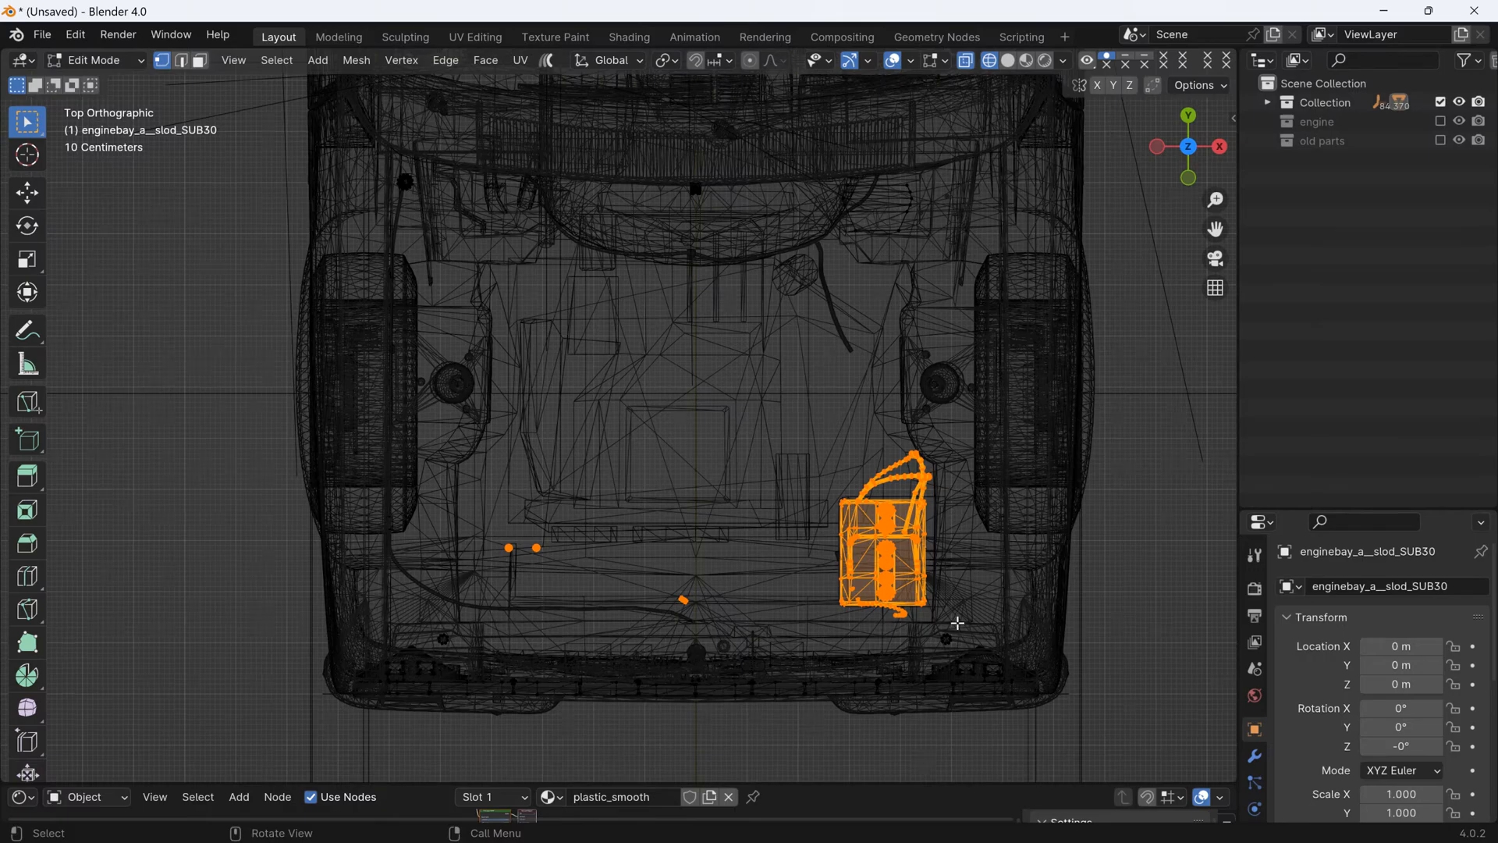
key(p)
click(959, 625)
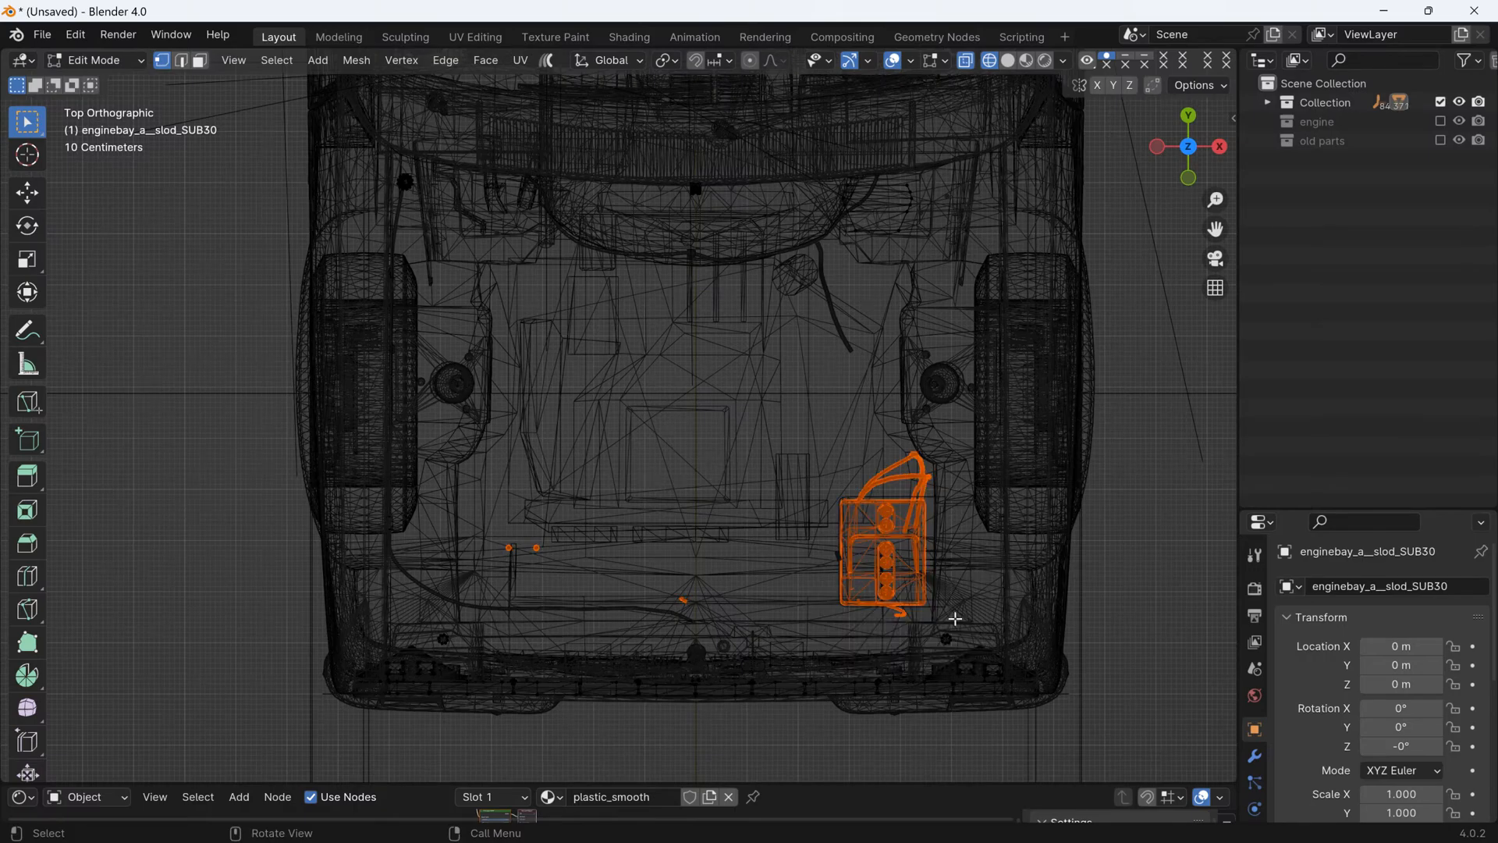
key(Tab)
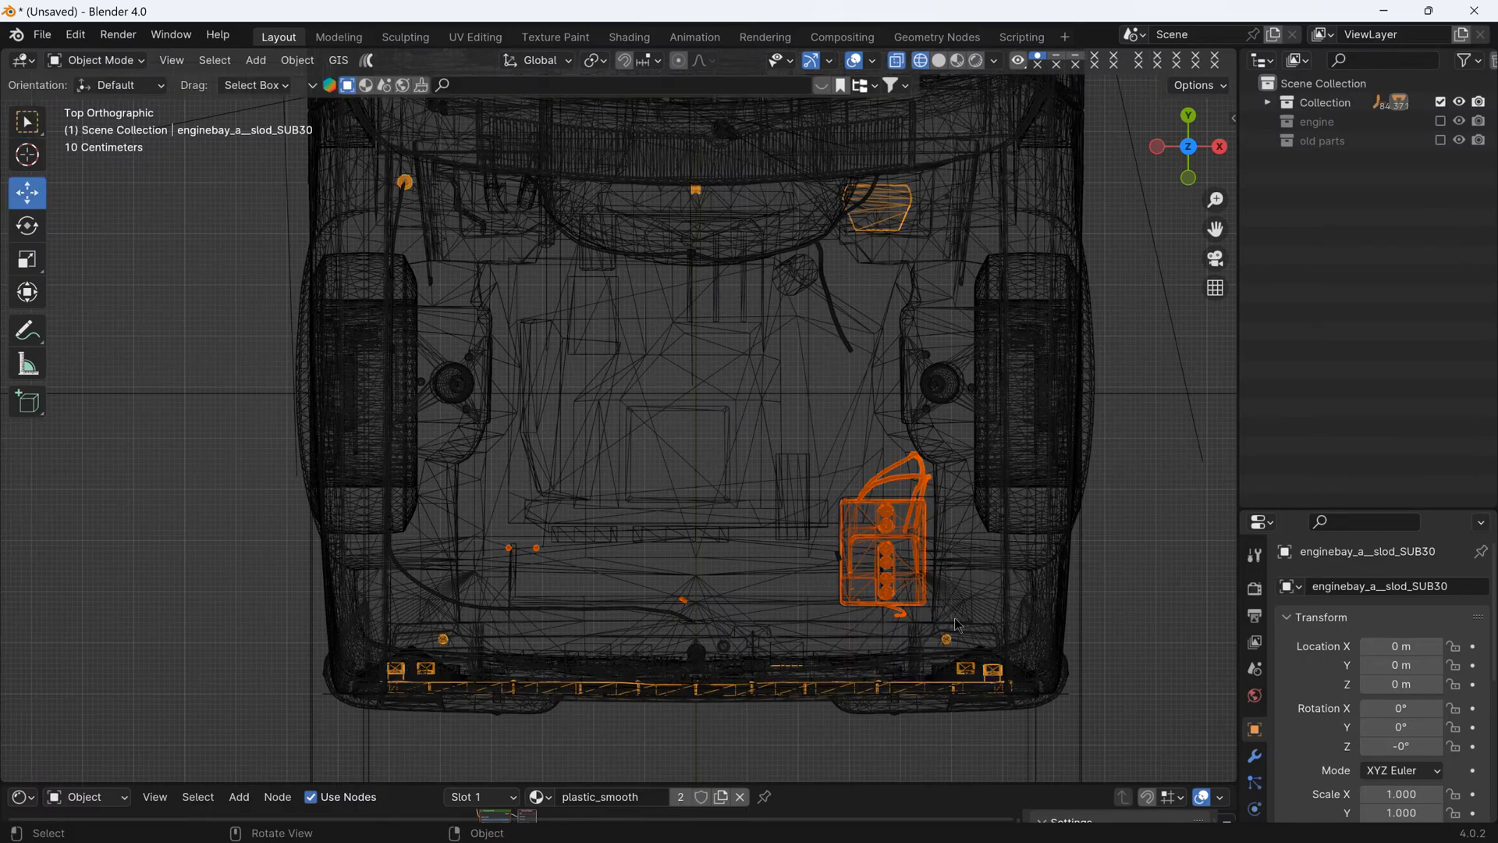
click(939, 64)
- Hide the separated battery object together with its cables and small fittings
middle_drag(512, 551, 558, 489)
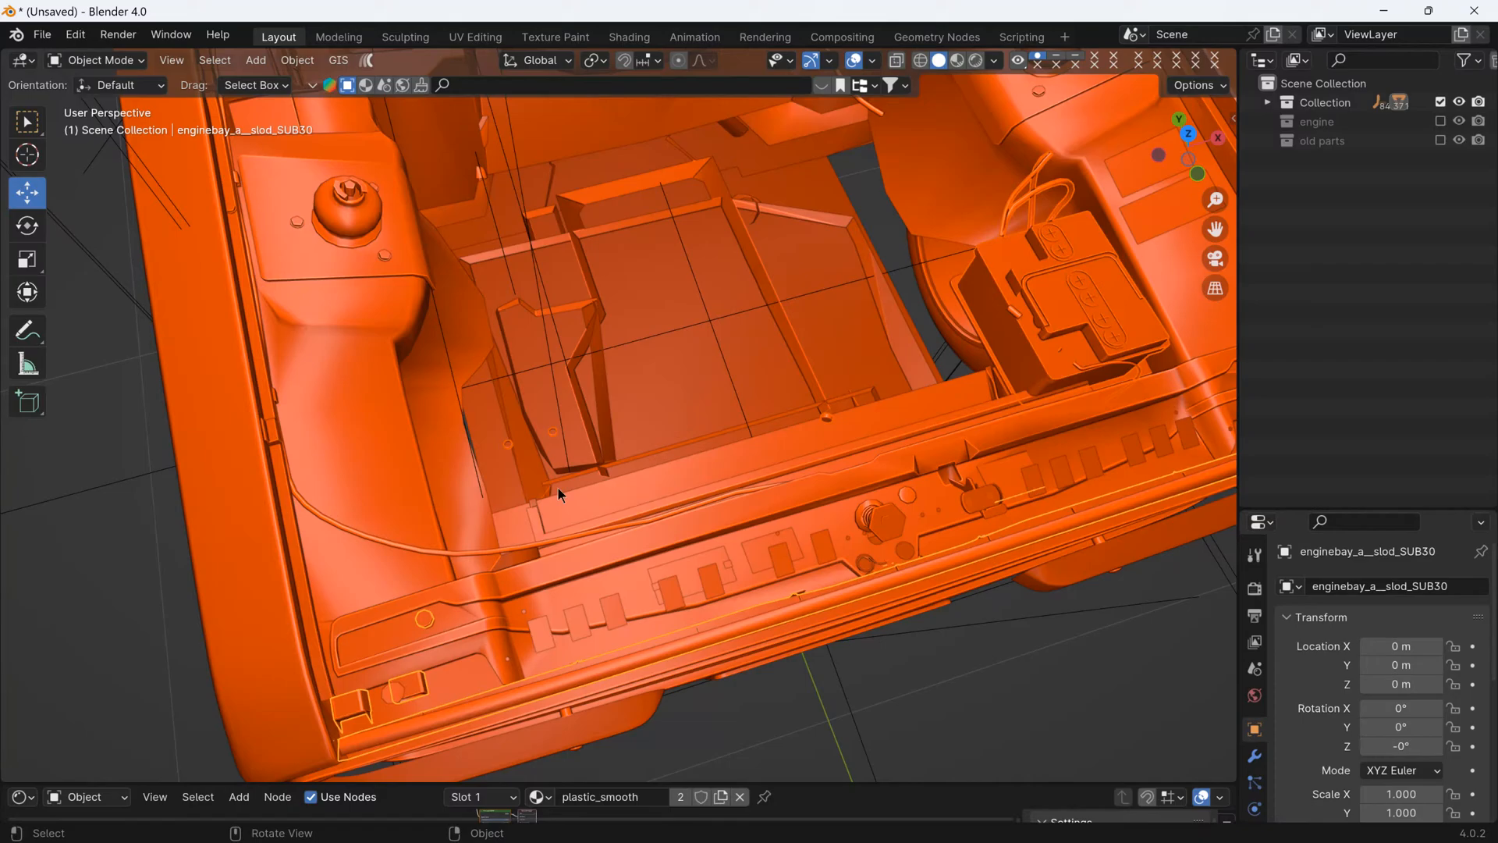
shift+click(511, 447)
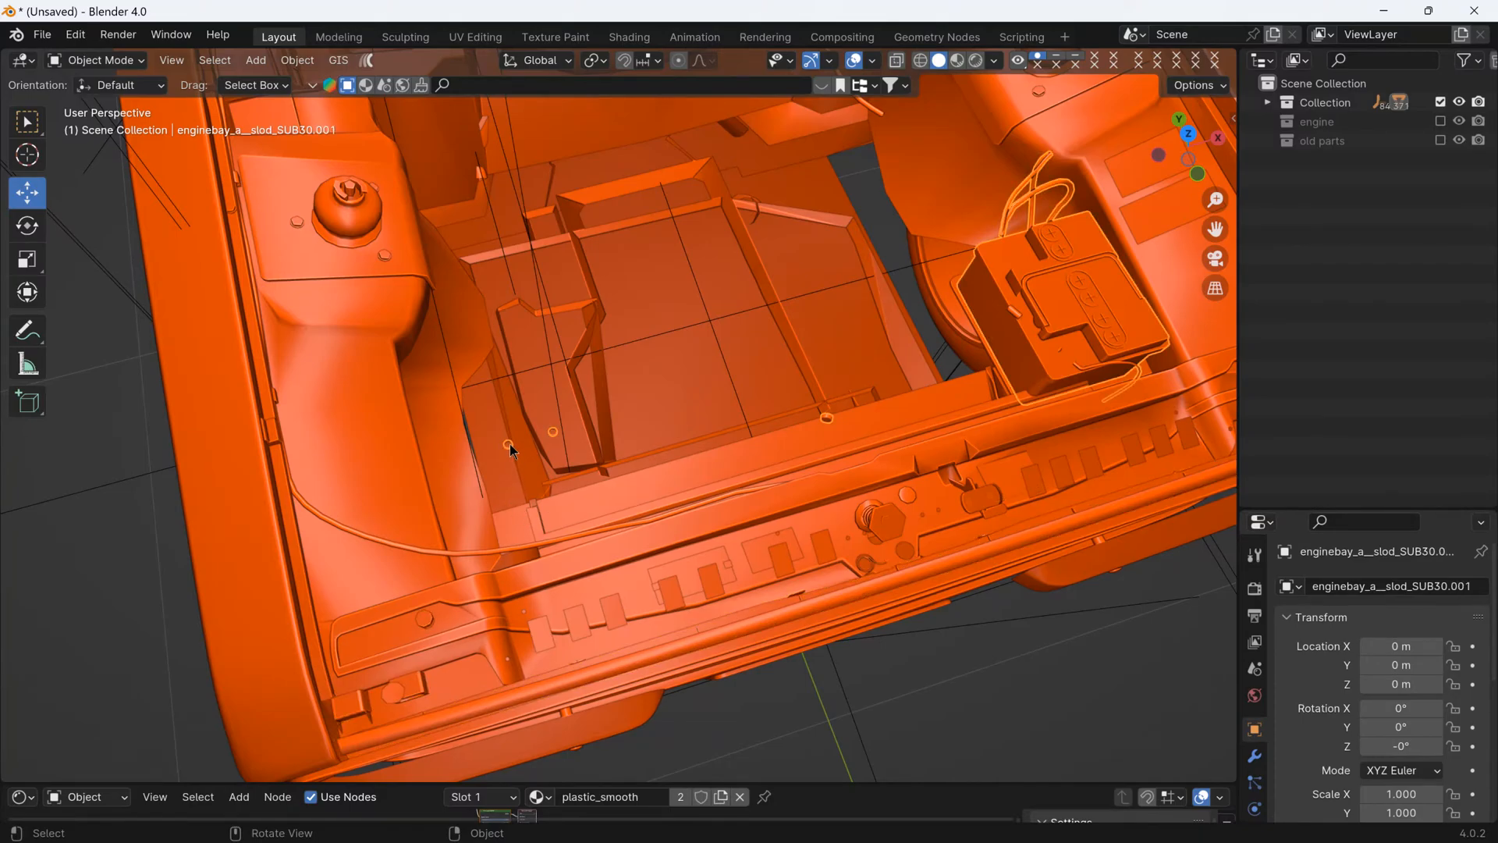
key(h)
mouse_move(539, 465)
middle_down()
mouse_move(527, 363)
mouse_move(538, 437)
middle_up()
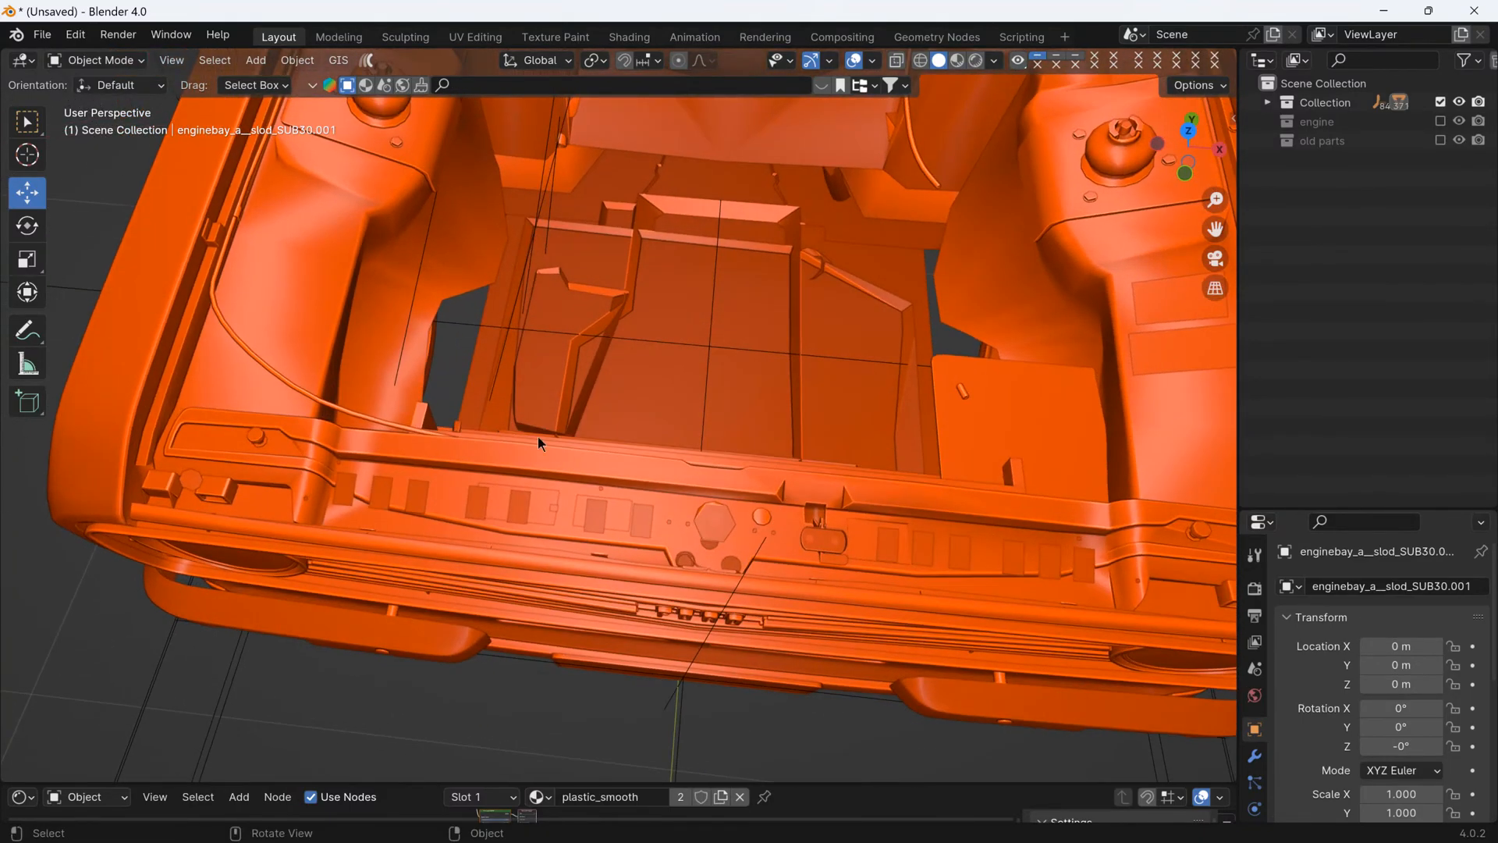
- Hide the leftover blue plastic battery fitting and the black battery tray
click(962, 387)
scroll(910, 438, down, 8)
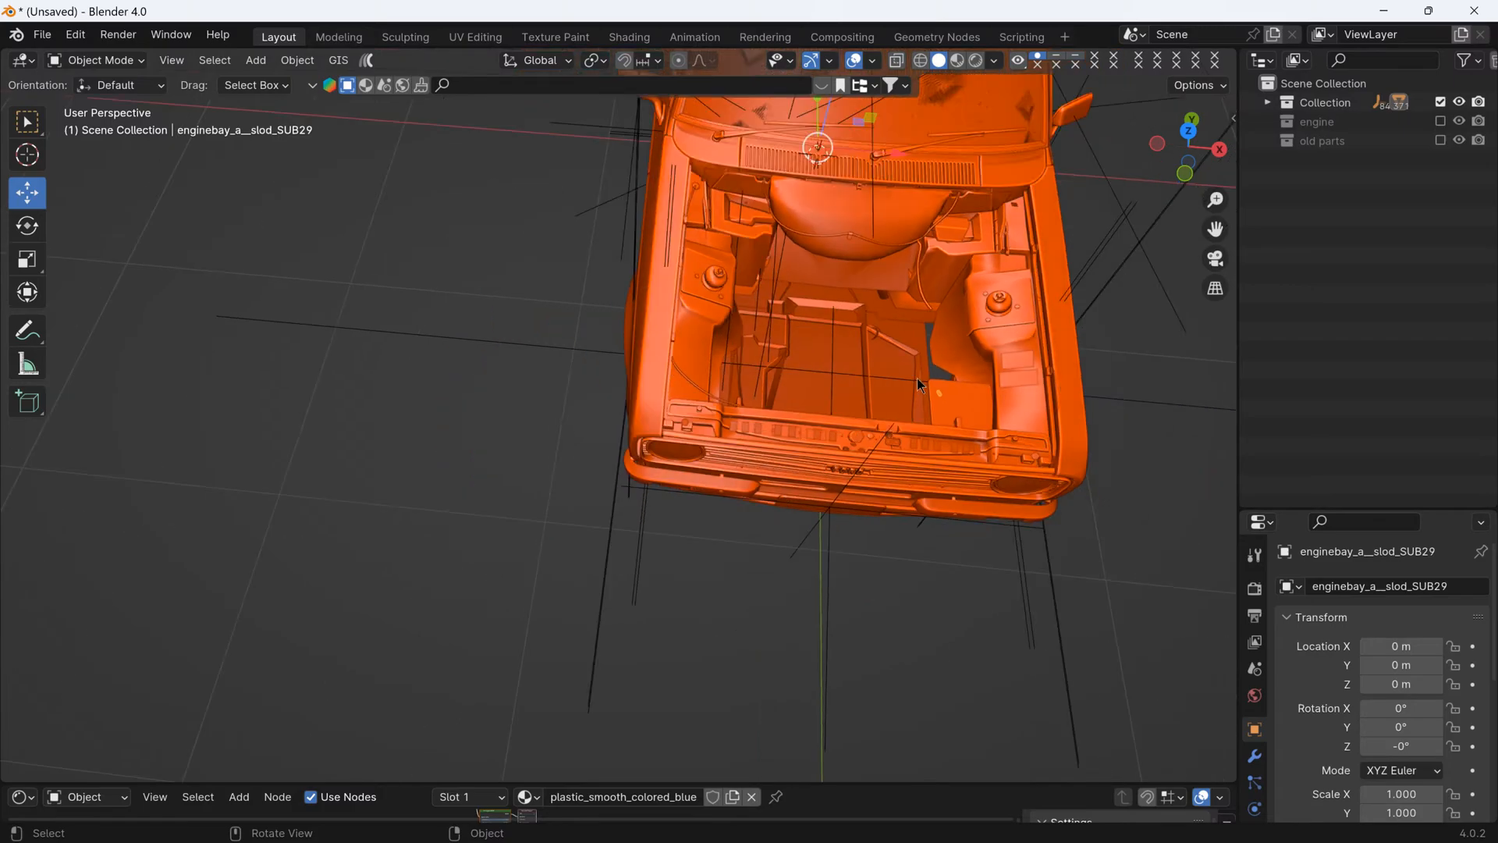
middle_drag(868, 416, 874, 366)
scroll(850, 359, up, 6)
click(862, 399)
- Include the engine collection in the view layer again and expand it to show its engine empty
click(1440, 121)
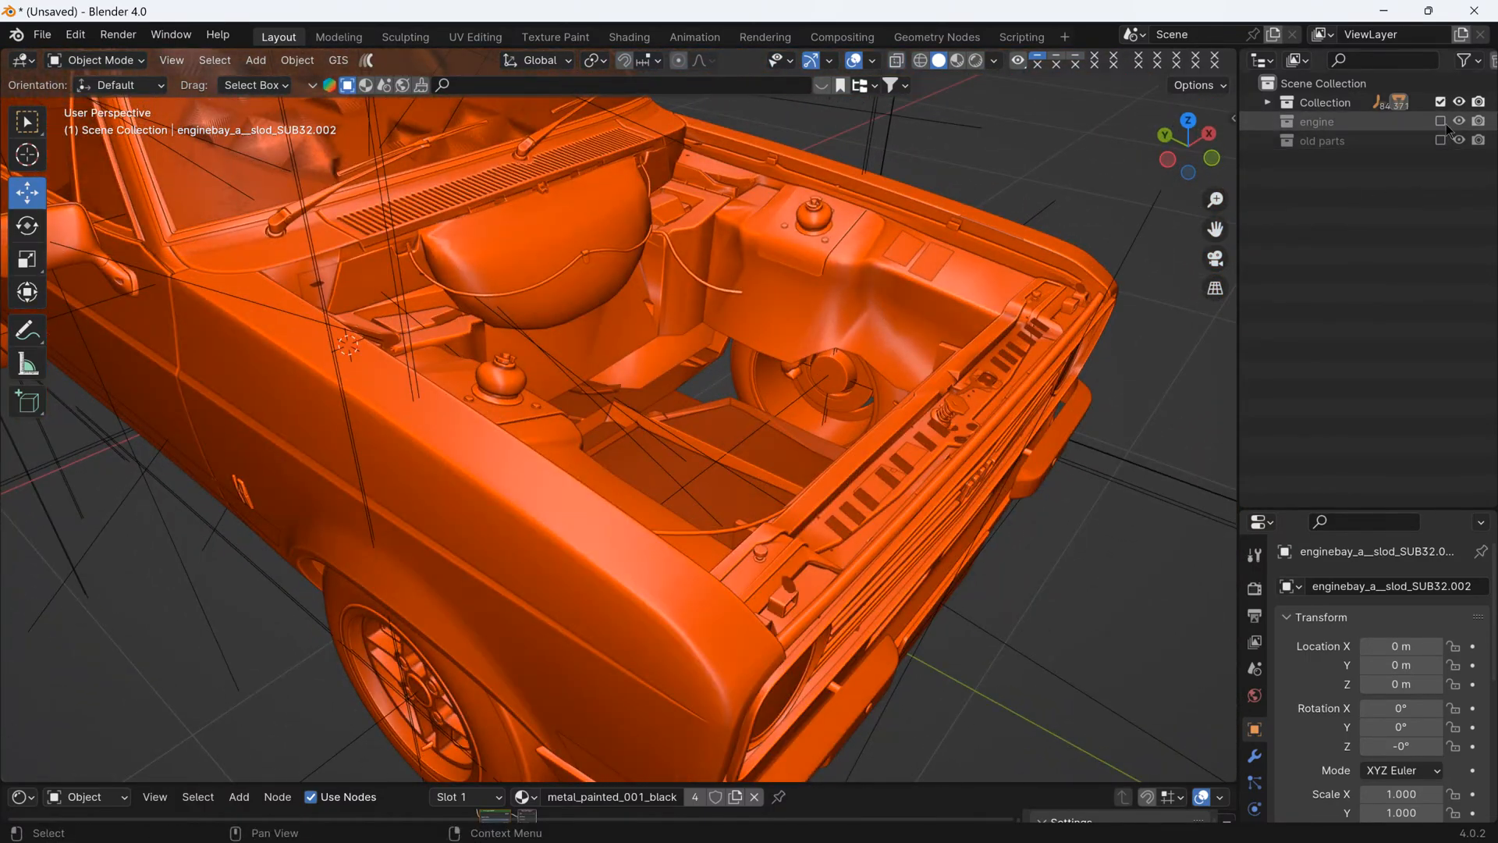
middle_drag(1038, 305, 934, 201)
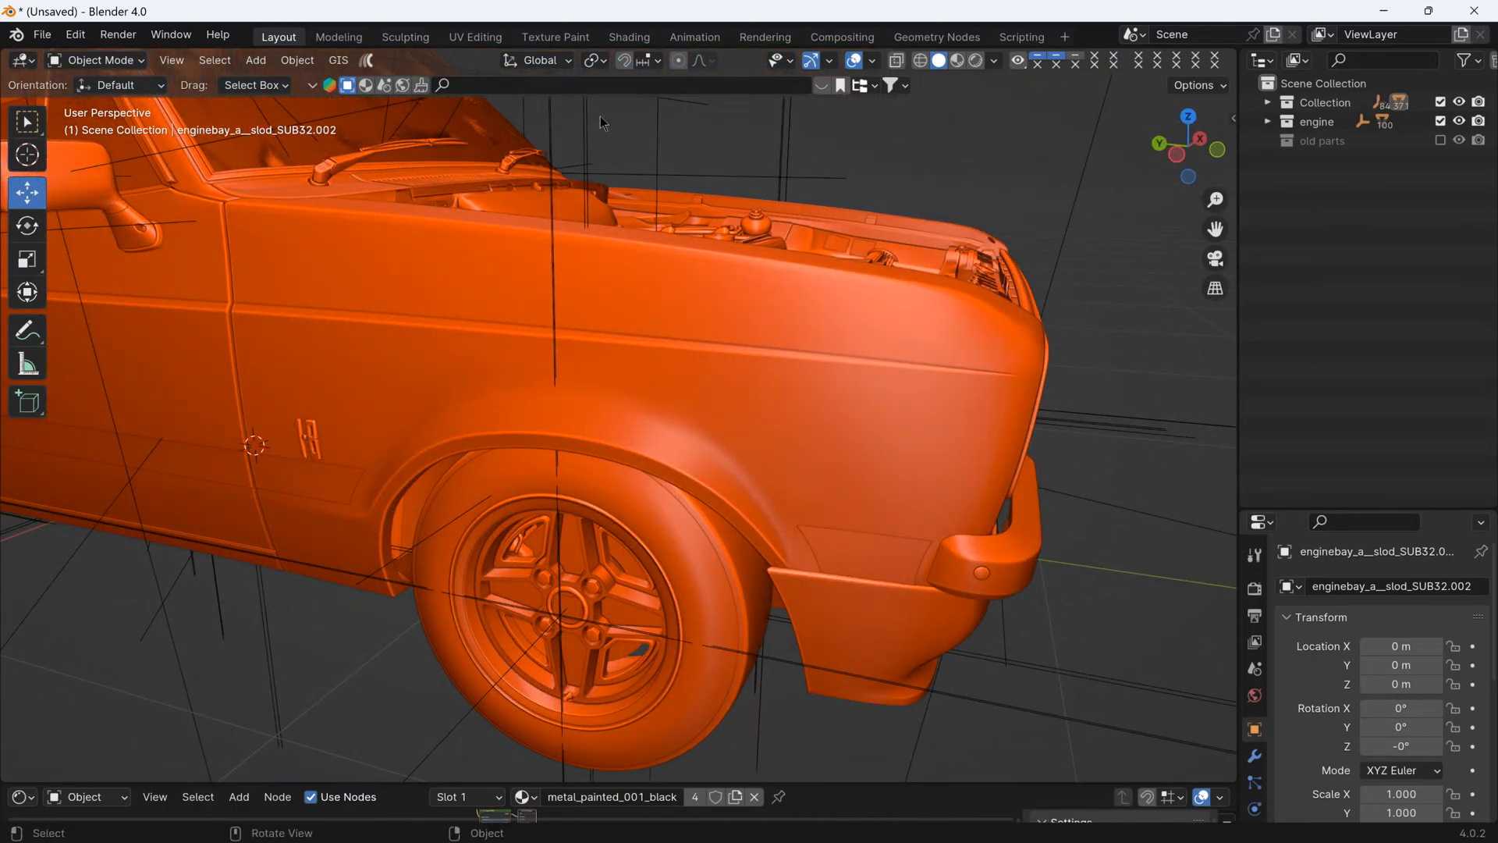
click(659, 135)
middle_drag(1003, 170, 827, 257)
click(1282, 125)
click(1267, 122)
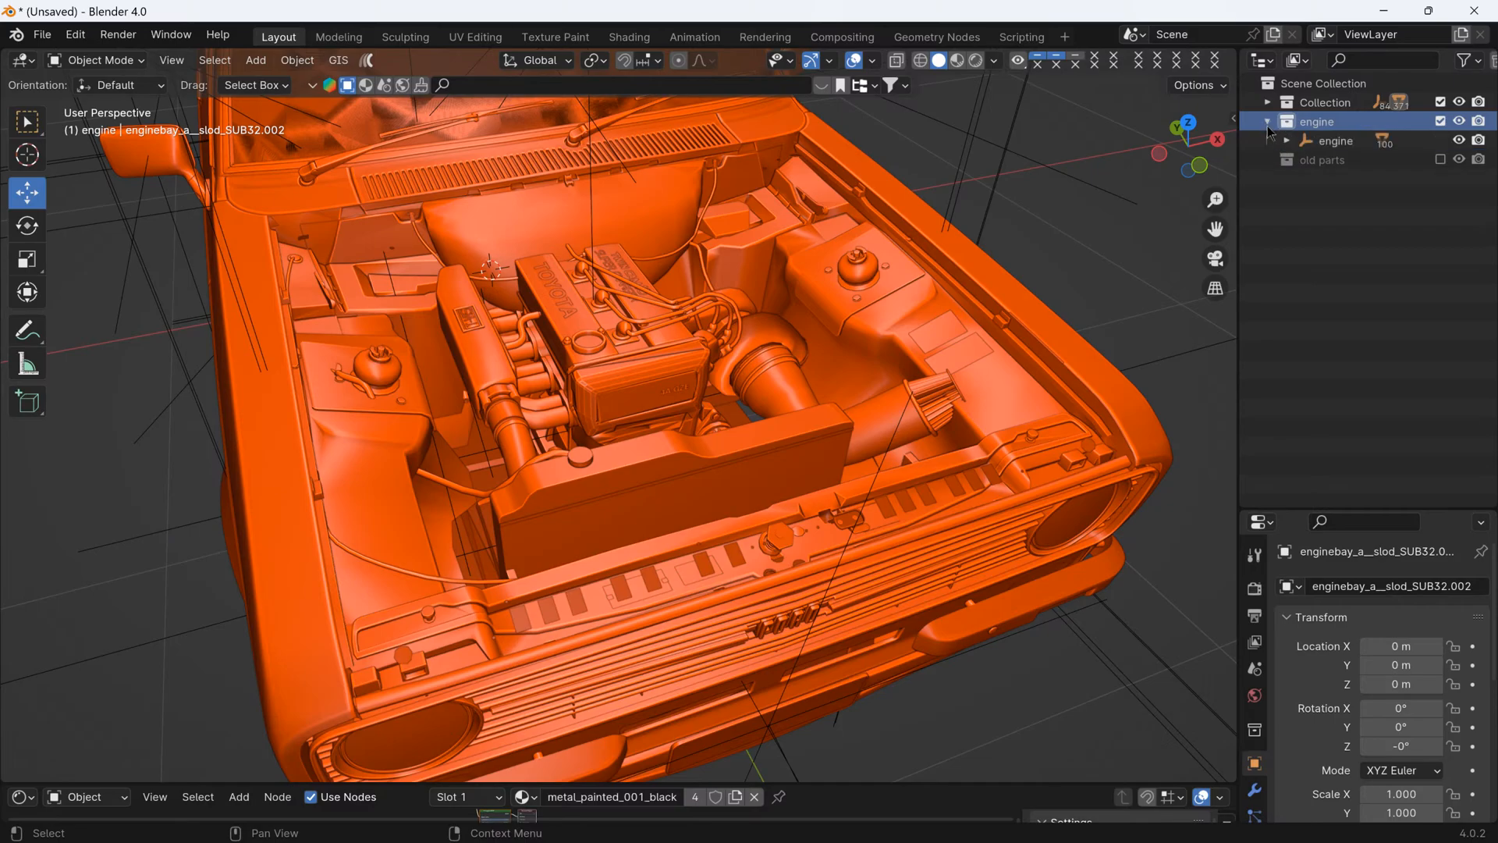
- Move the engine empty within the bay to about X -0.0545 m, Y -1.2077 m and Z 0.3135 m
click(1336, 140)
middle_drag(920, 290, 712, 355)
middle_drag(579, 373, 611, 373)
drag(583, 365, 583, 349)
middle_drag(744, 397, 725, 234)
- Show the car in material preview from the front and raise the engine empty to Z 0.32265 m
click(956, 61)
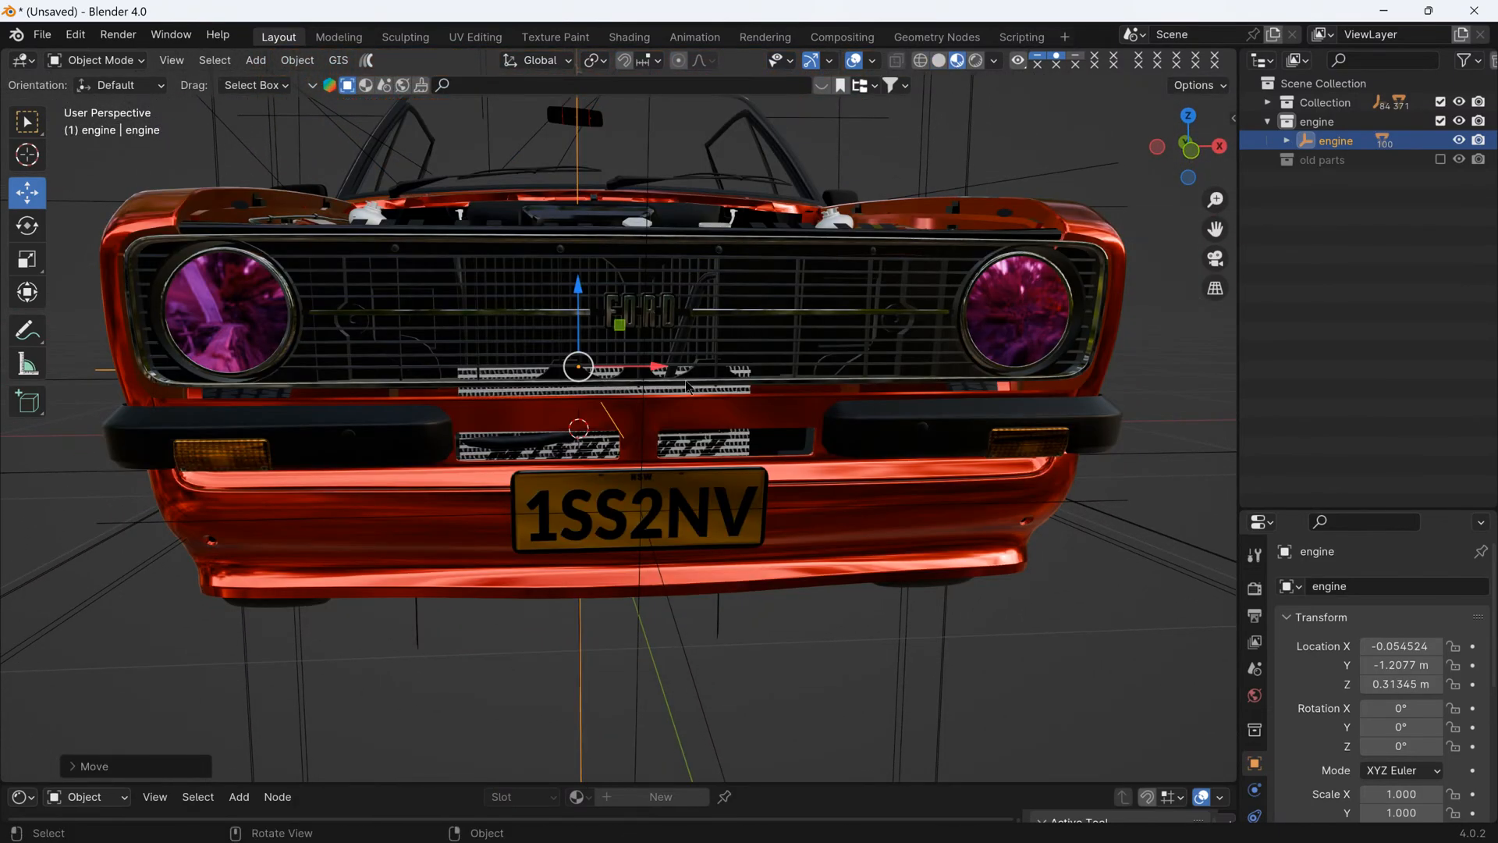
click(1170, 158)
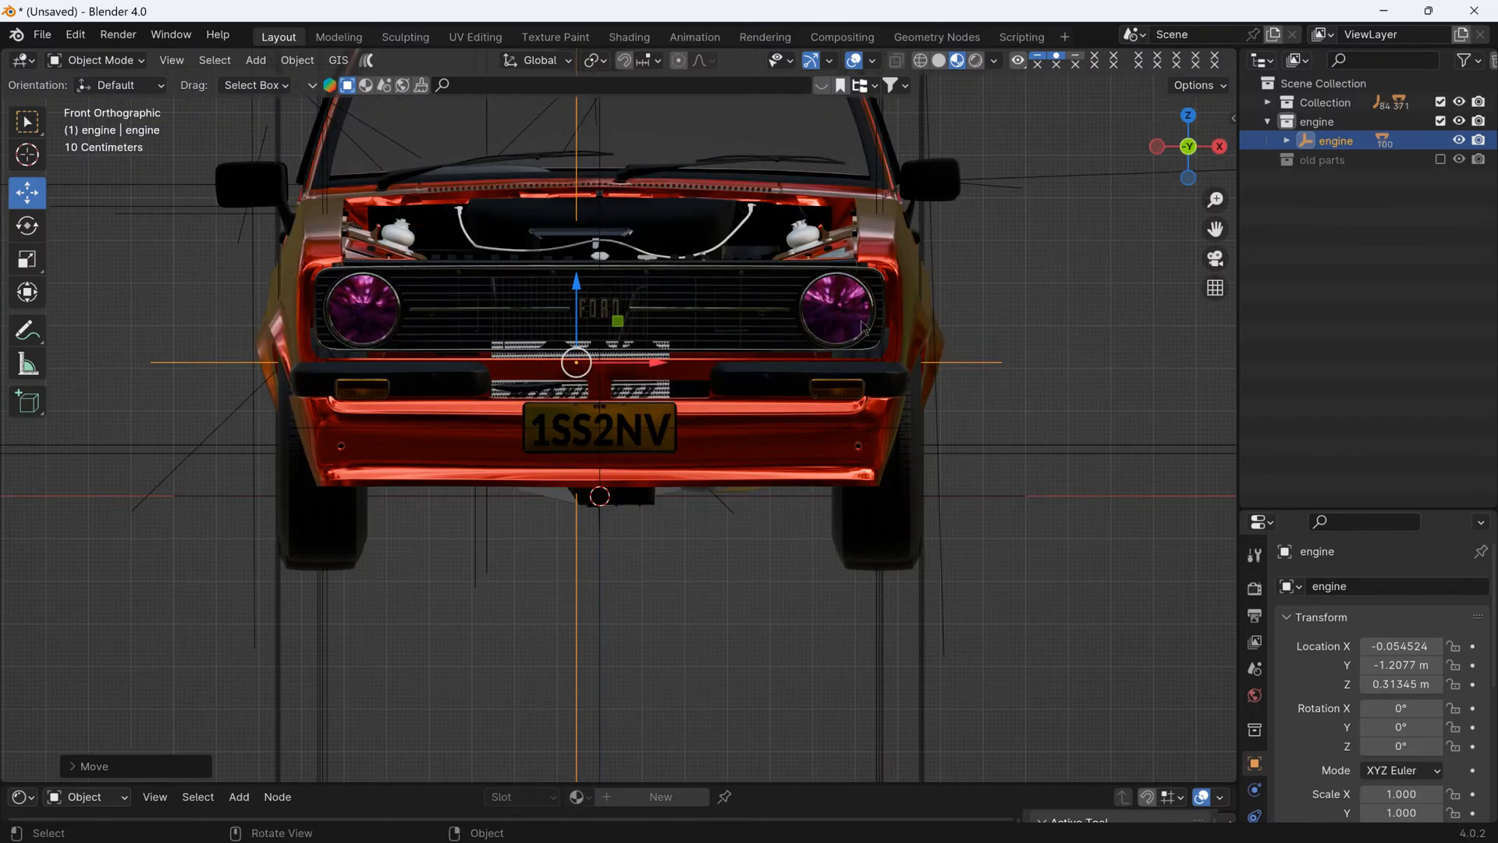
scroll(566, 351, up, 5)
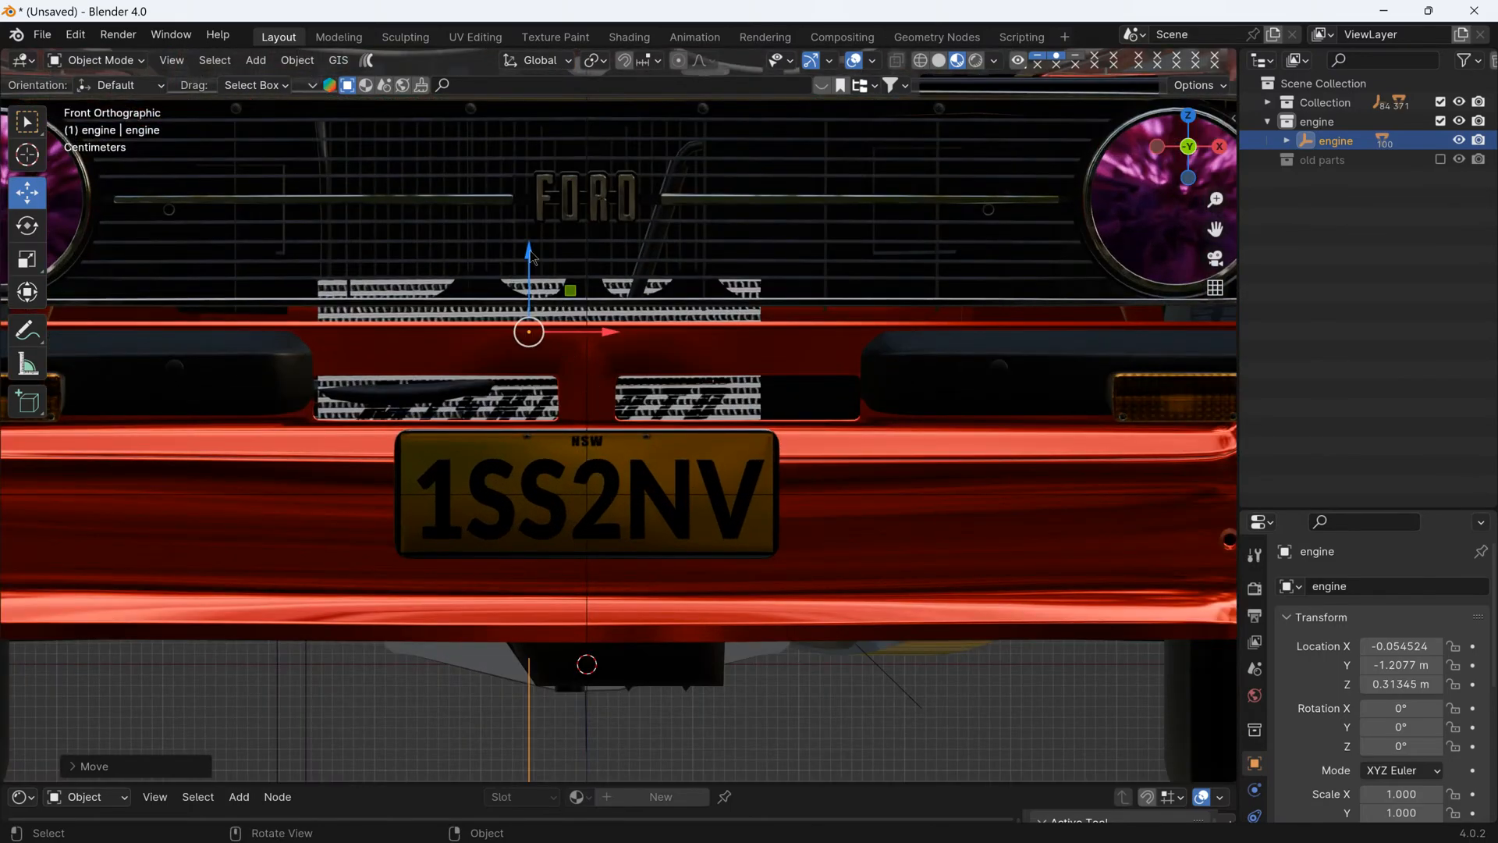
drag(530, 258, 536, 236)
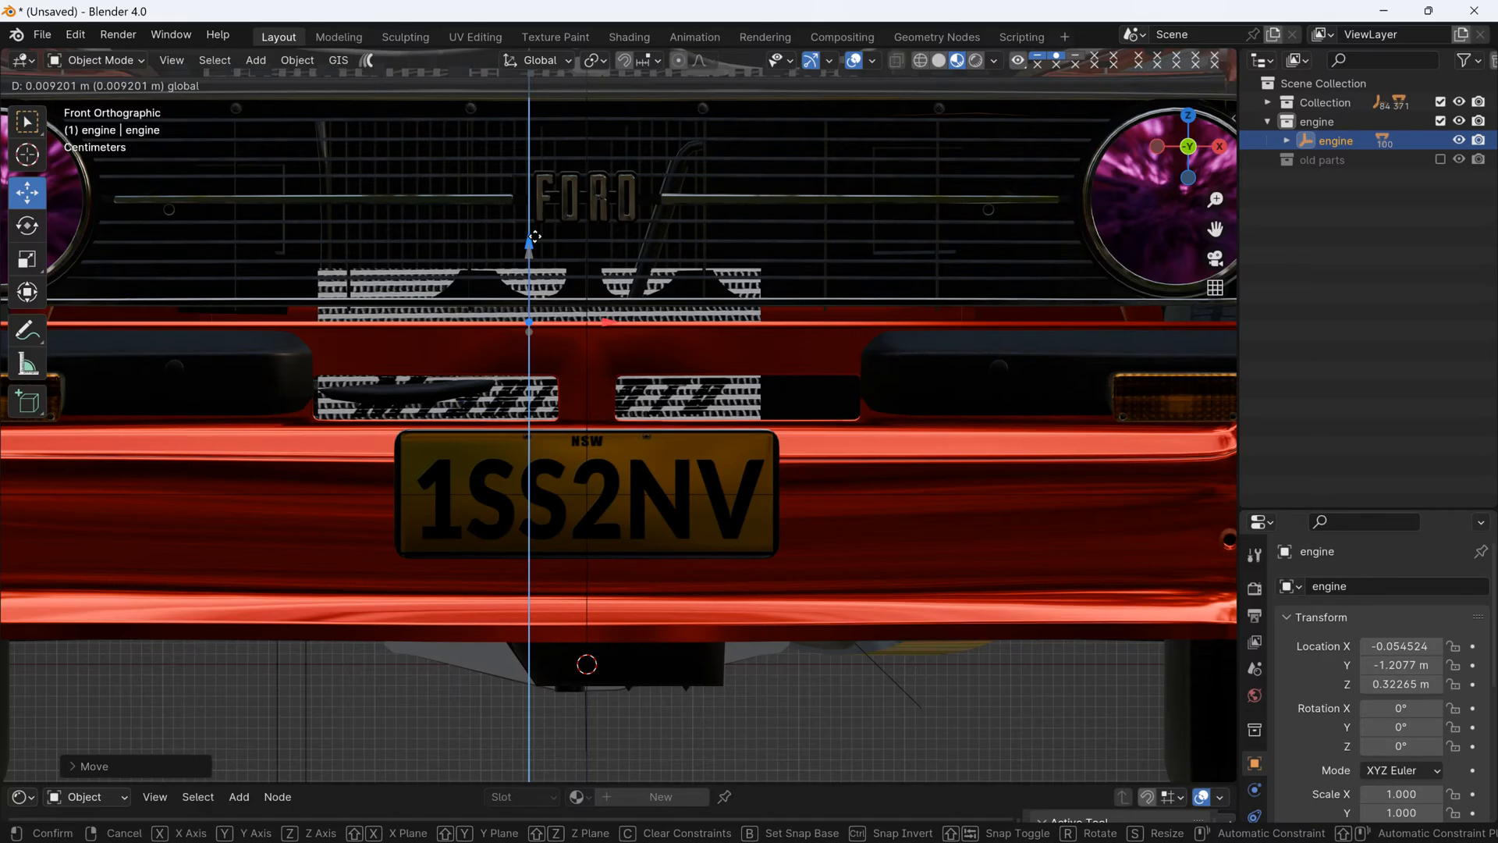
drag(535, 237, 535, 237)
- Shift the engine empty slightly towards the front grille, to Y -1.2145 m
middle_drag(493, 344, 616, 461)
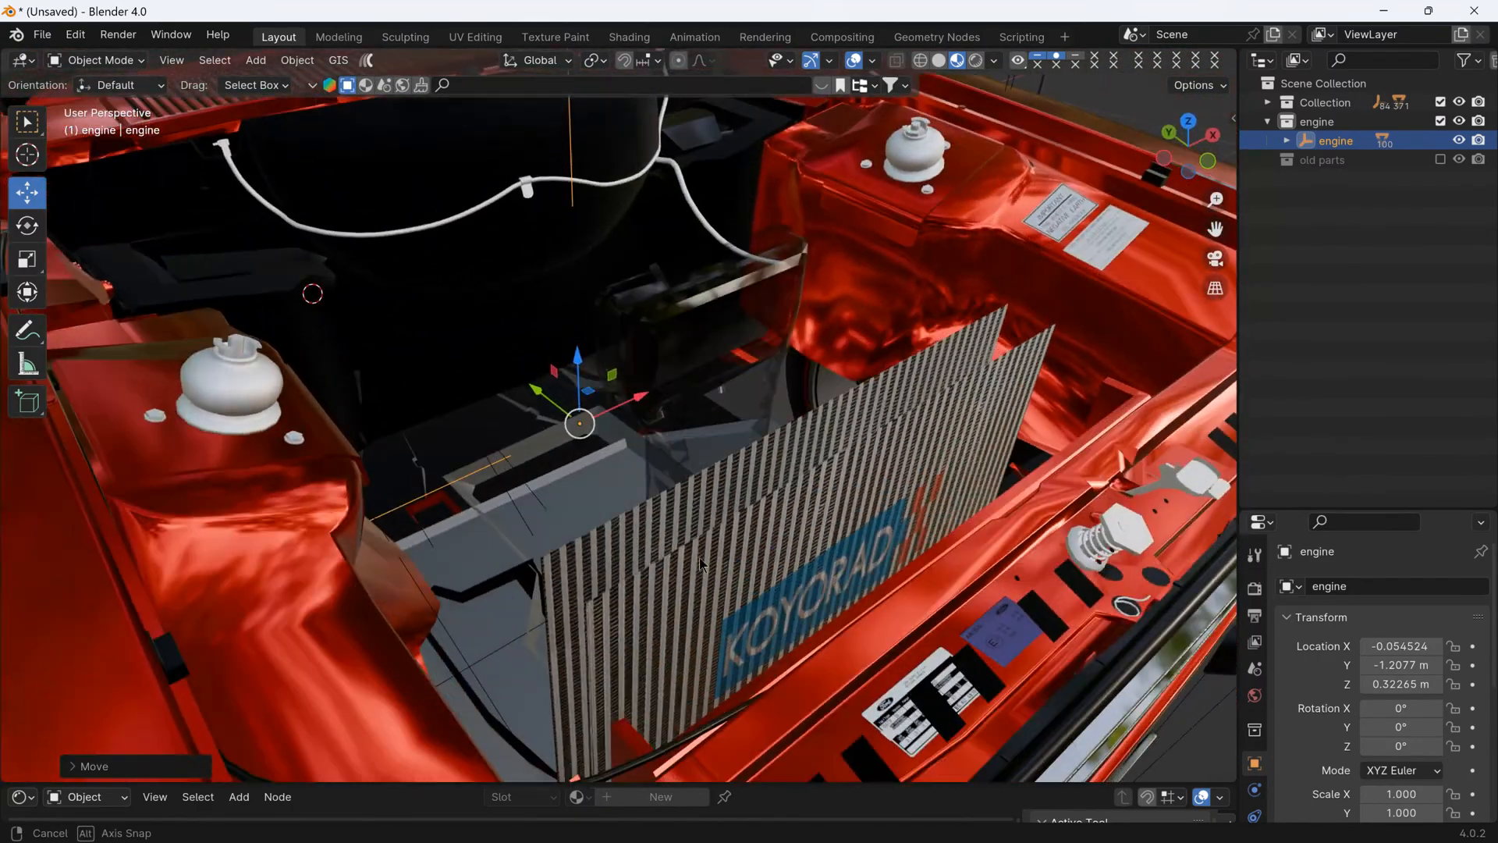
middle_drag(923, 605, 823, 532)
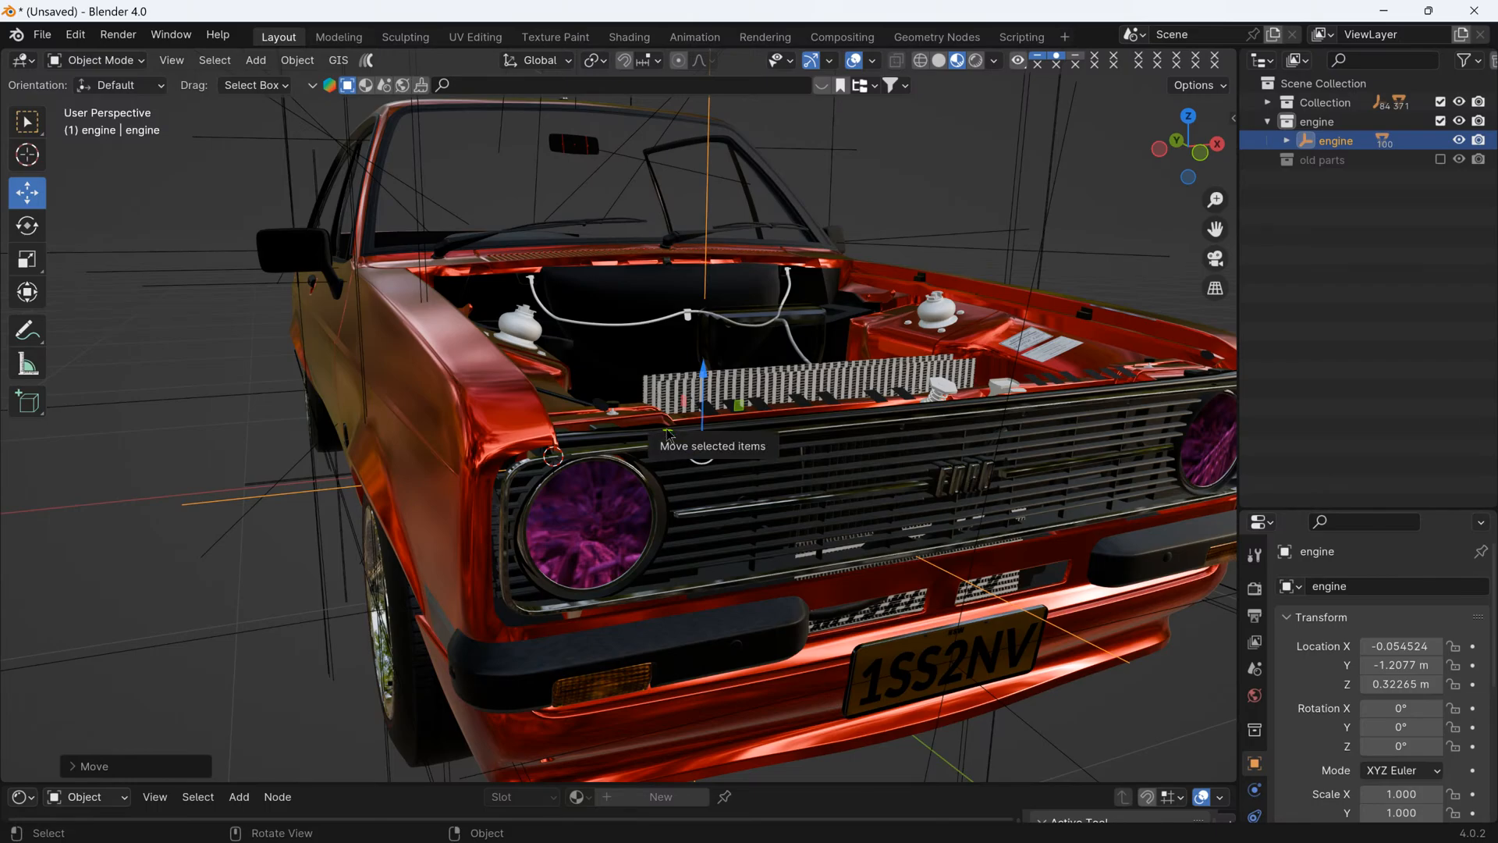
drag(662, 426, 664, 428)
- Return the viewport to solid shading and deselect the engine empty to check its fit in the bay
middle_drag(853, 513, 786, 405)
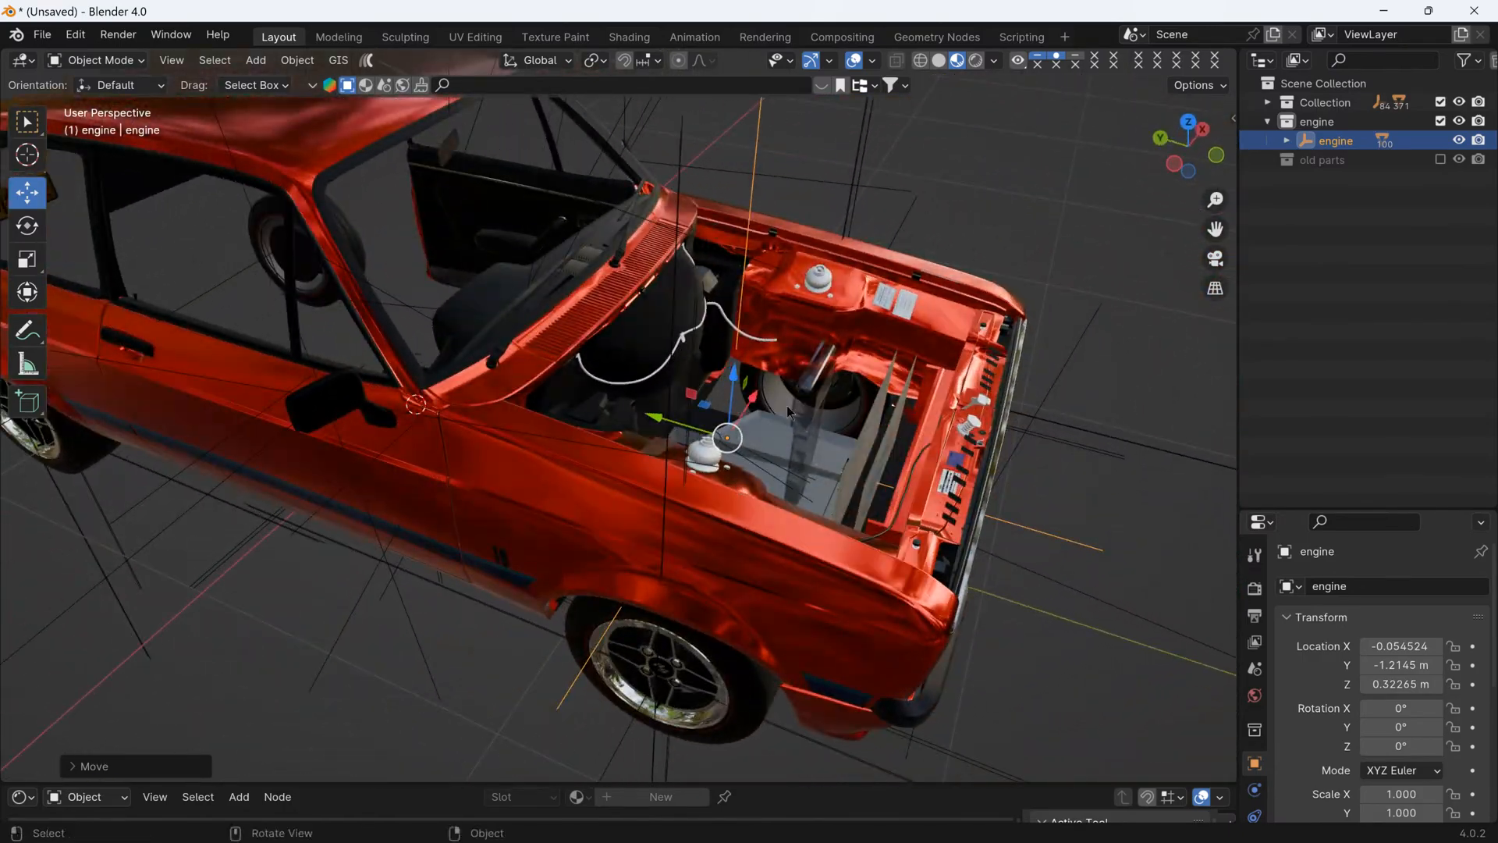
scroll(786, 405, up, 3)
click(940, 61)
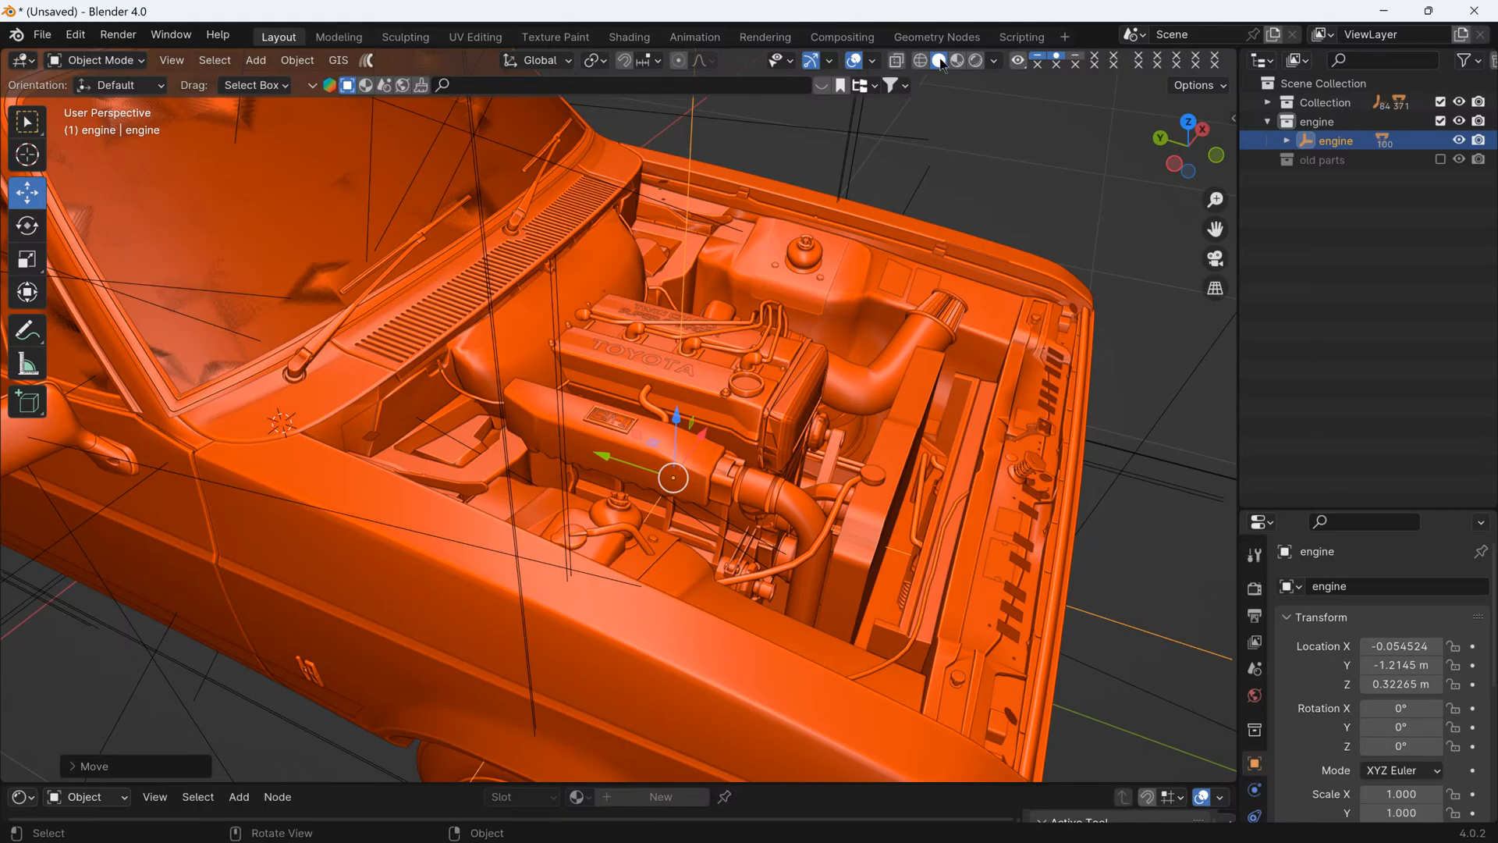
click(1048, 151)
scroll(824, 417, up, 3)
scroll(818, 429, down, 3)
middle_drag(817, 429, 924, 476)
scroll(873, 371, down, 4)
scroll(827, 380, up, 3)
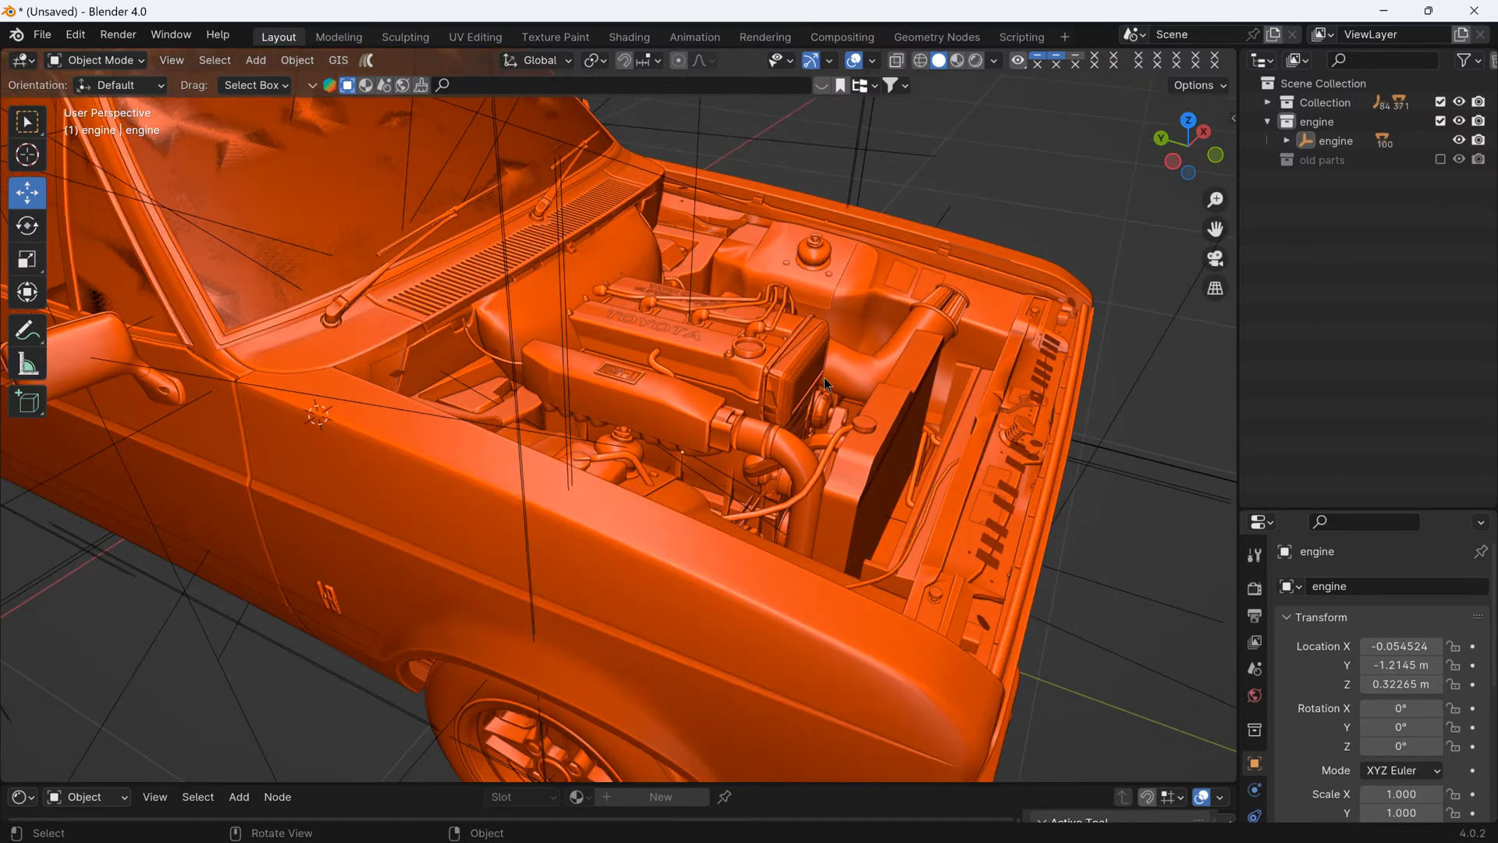
middle_drag(824, 377, 638, 560)
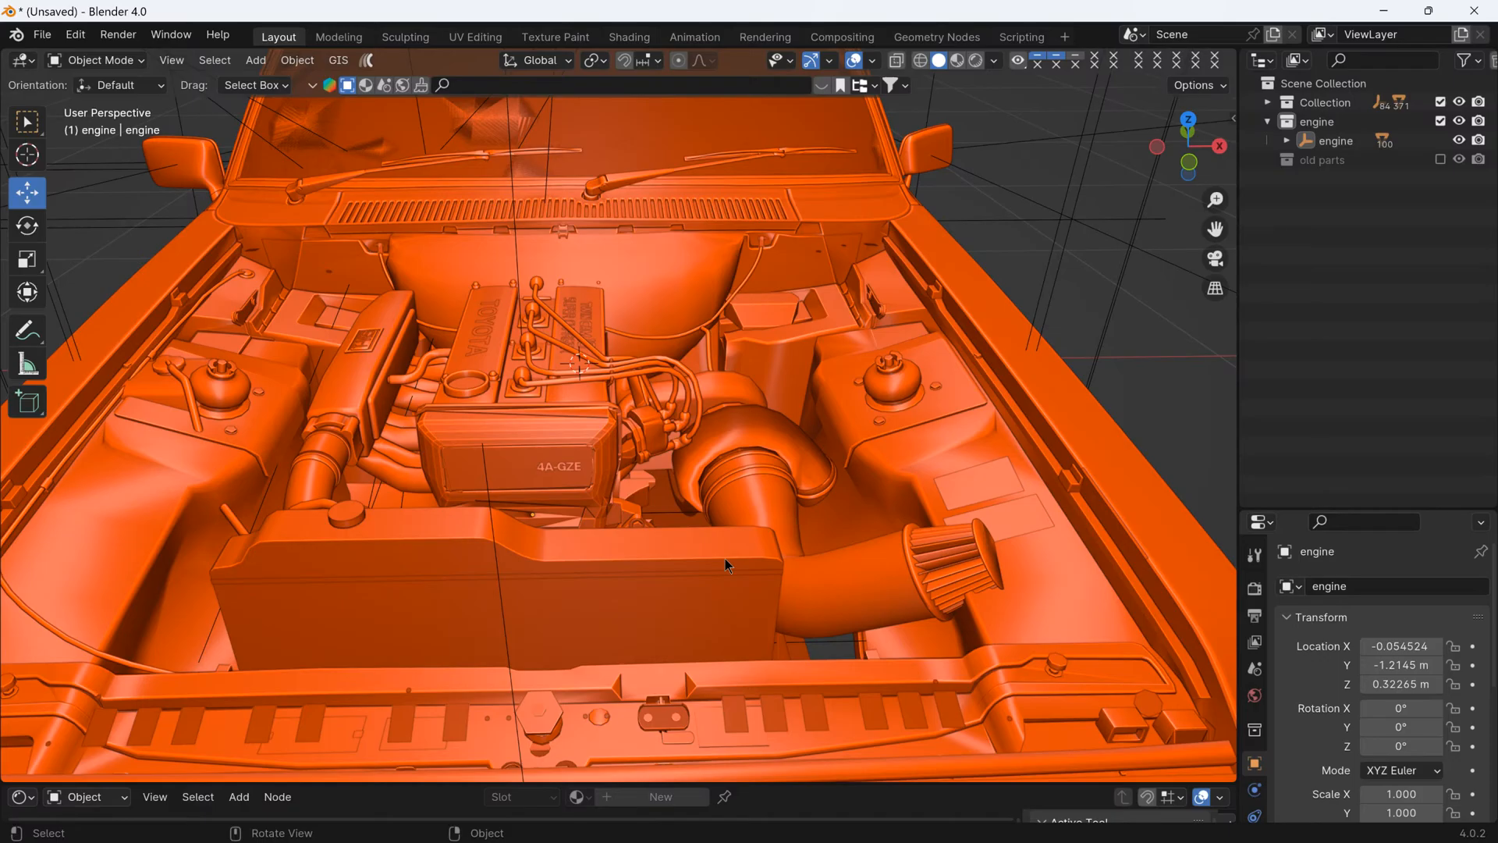
- In the GeForce Experience overlay's audio settings, lower the system sounds to about 61% and the microphone volume to about 72%
key(alt+z)
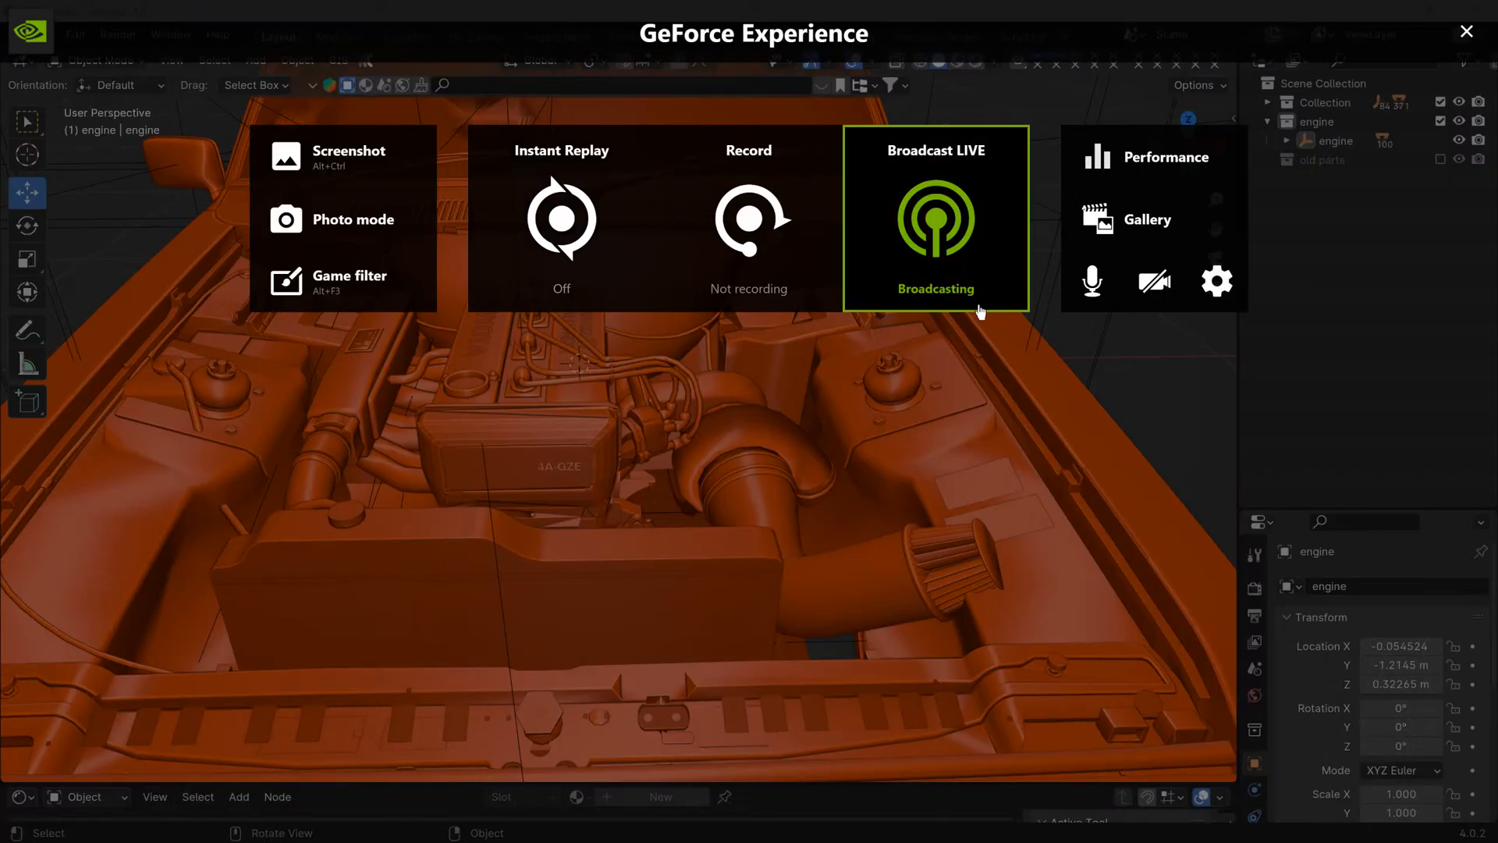
click(1083, 300)
click(1092, 431)
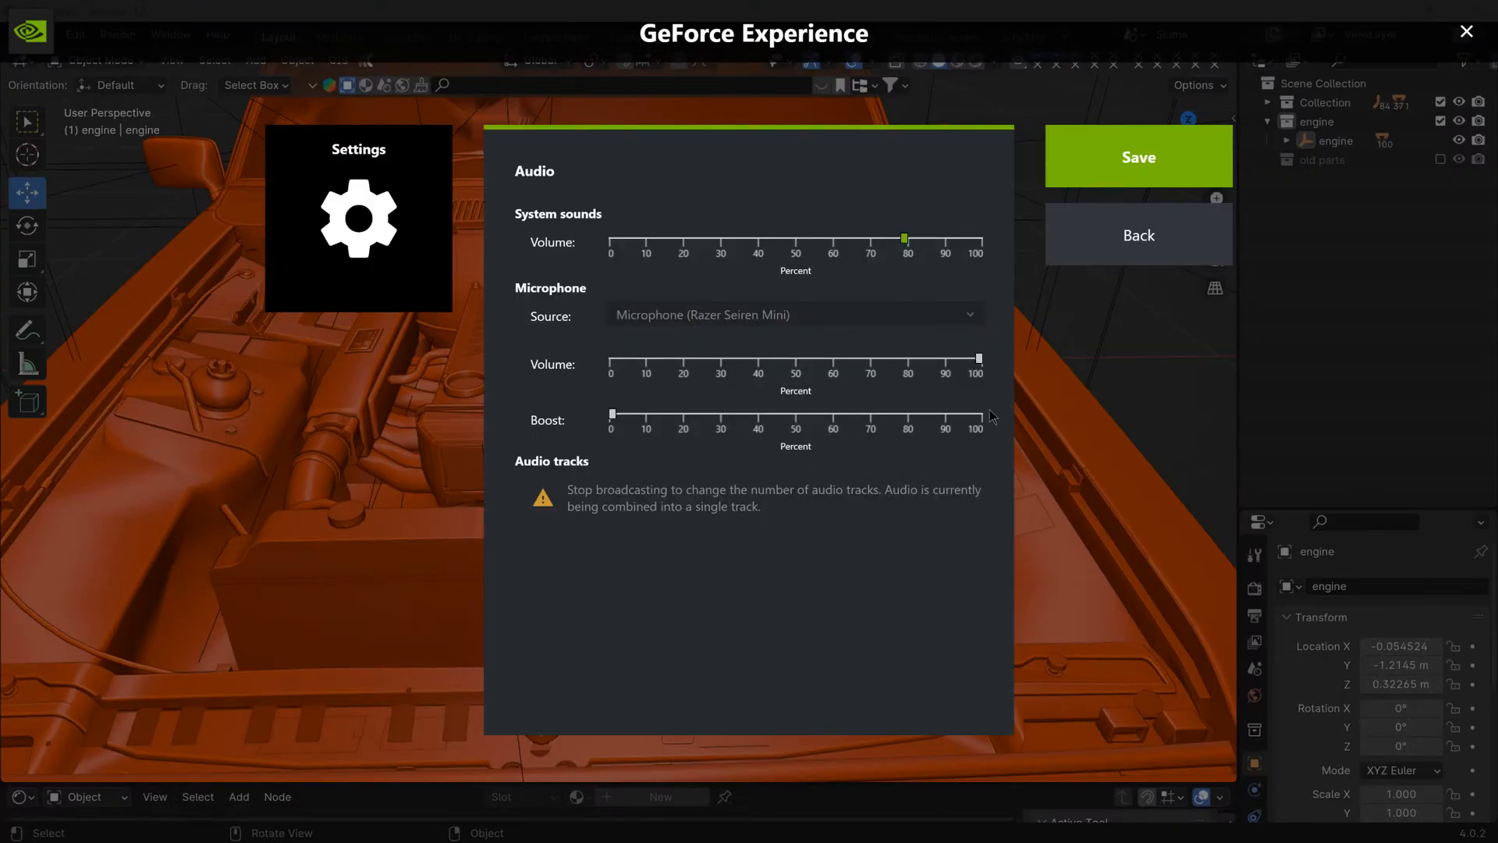
drag(905, 239, 839, 240)
drag(979, 359, 878, 359)
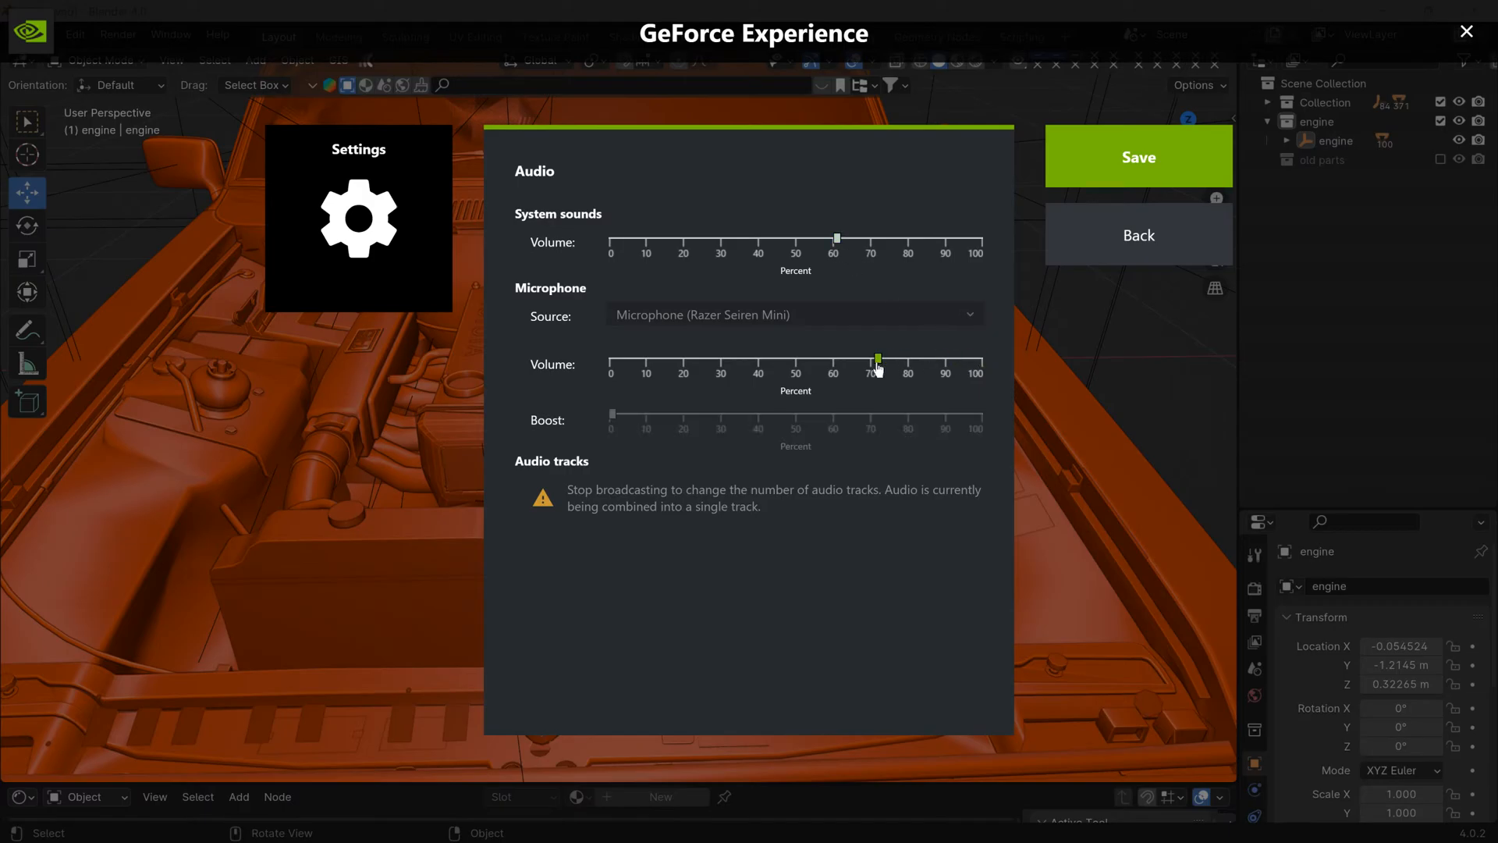
click(1096, 261)
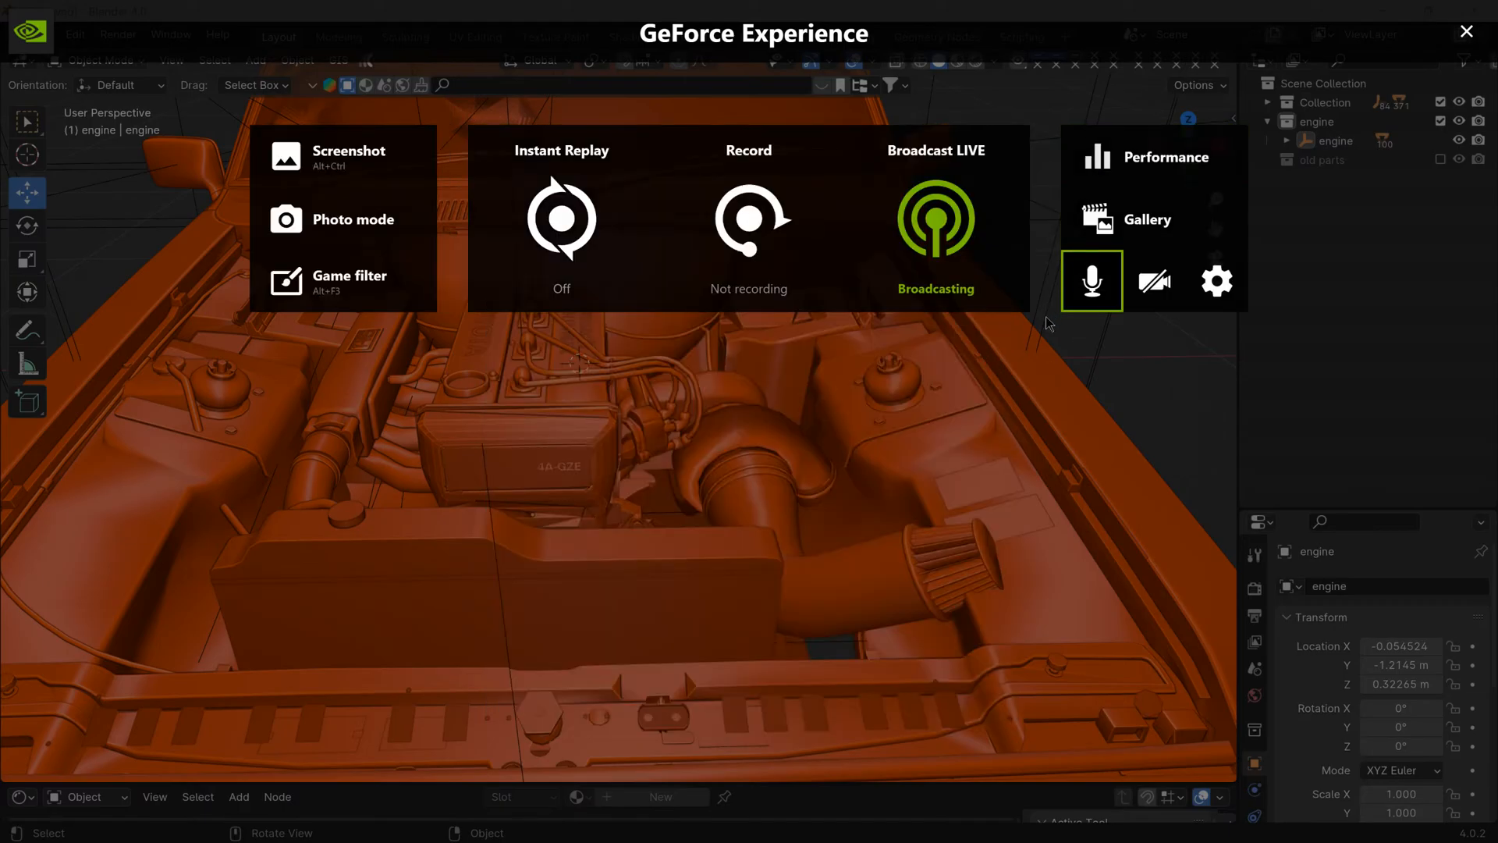
click(1042, 320)
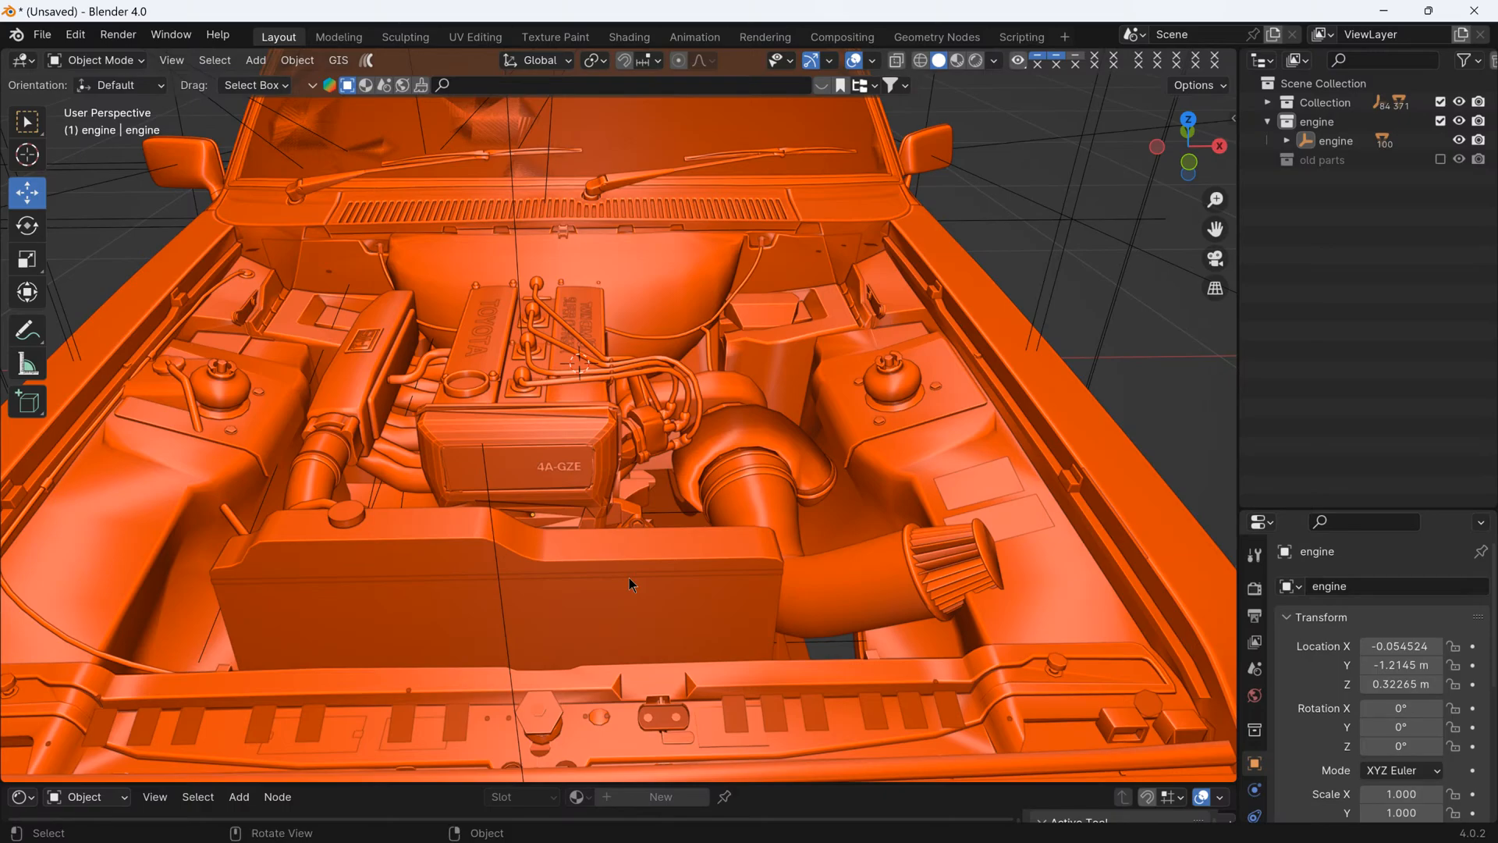
- Examine the fitted engine, radiator and turbo intake from several angles for clearance within the engine bay
scroll(634, 551, down, 4)
middle_drag(632, 553, 624, 472)
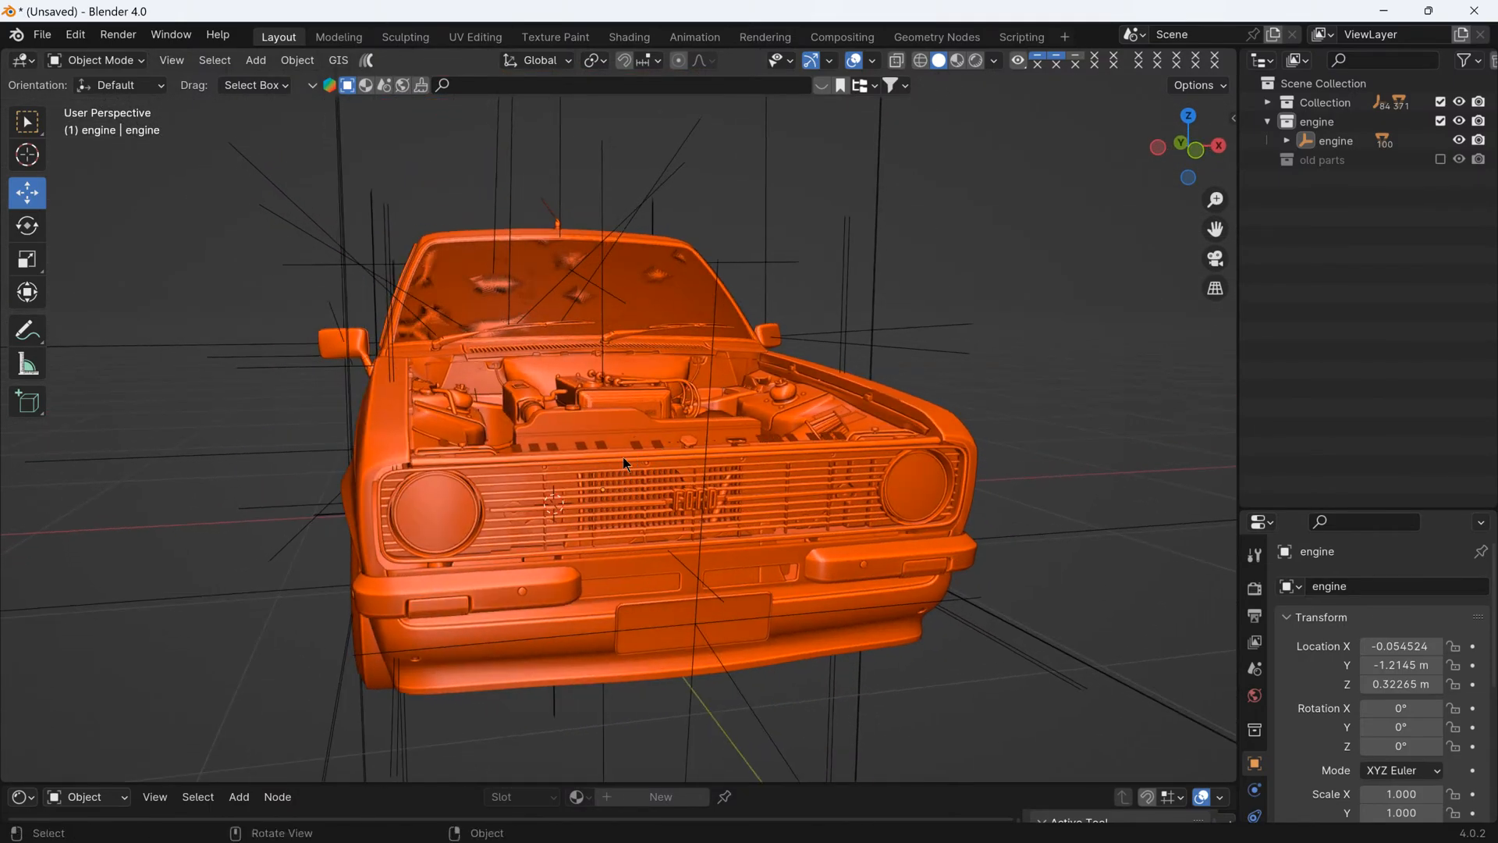
middle_drag(621, 457, 457, 451)
scroll(565, 522, up, 2)
scroll(457, 451, up, 1)
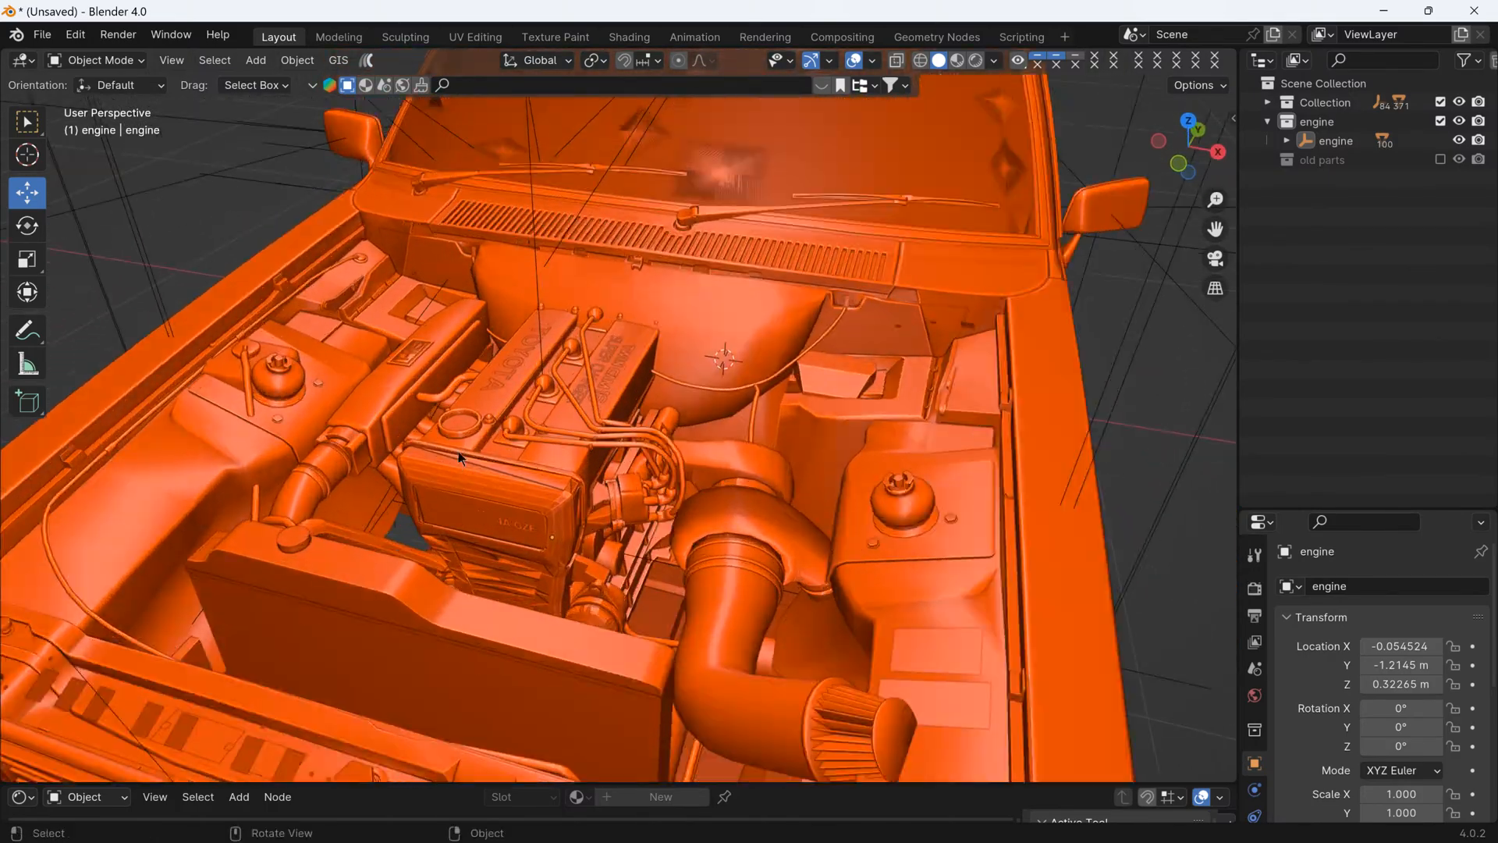
scroll(466, 446, down, 3)
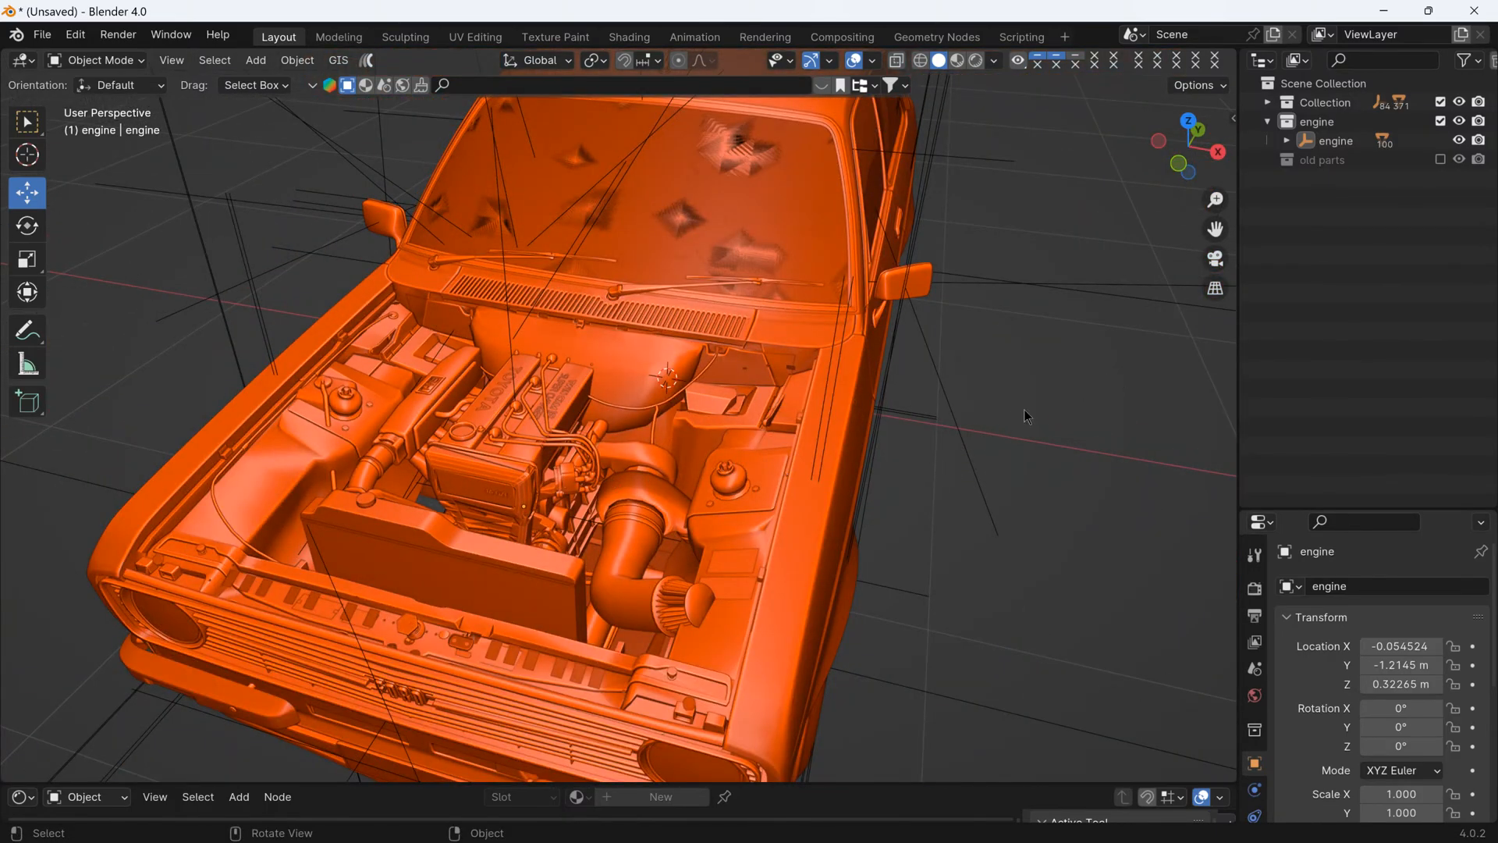
middle_drag(974, 415, 875, 332)
middle_drag(921, 328, 676, 459)
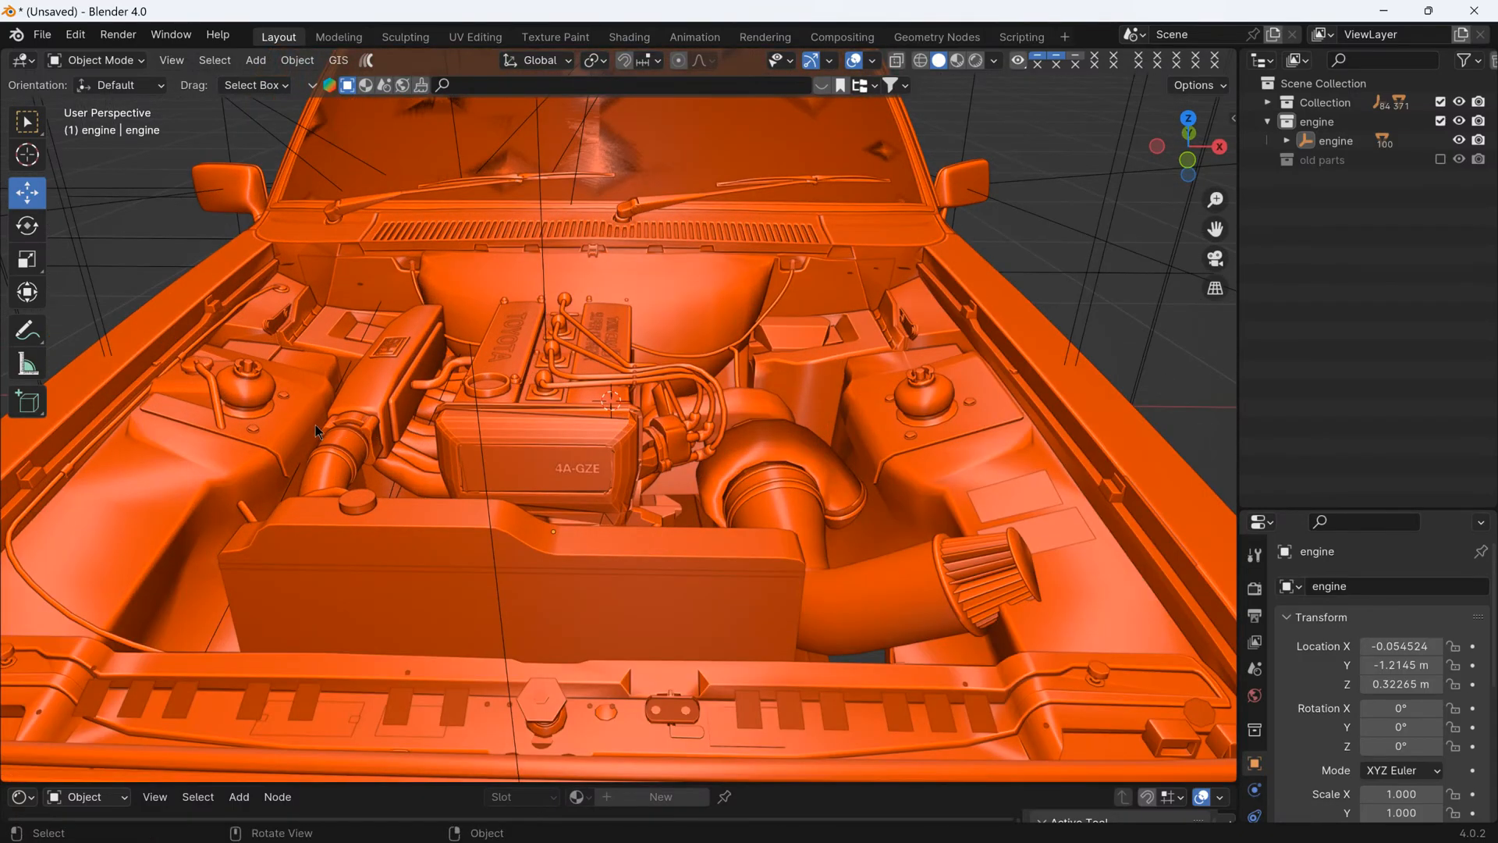
middle_drag(316, 425, 473, 486)
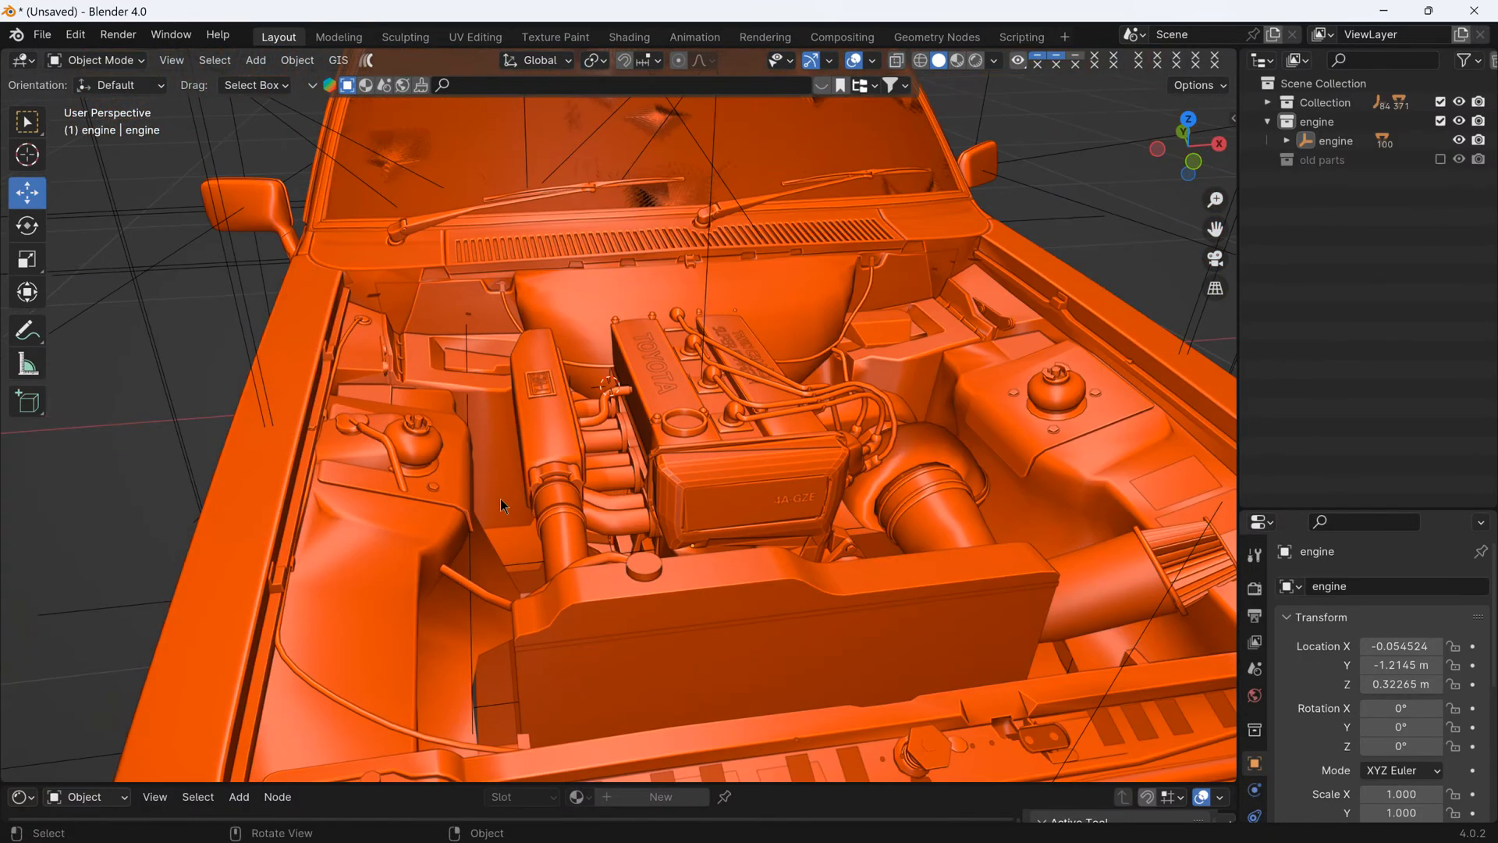
middle_drag(476, 486, 671, 526)
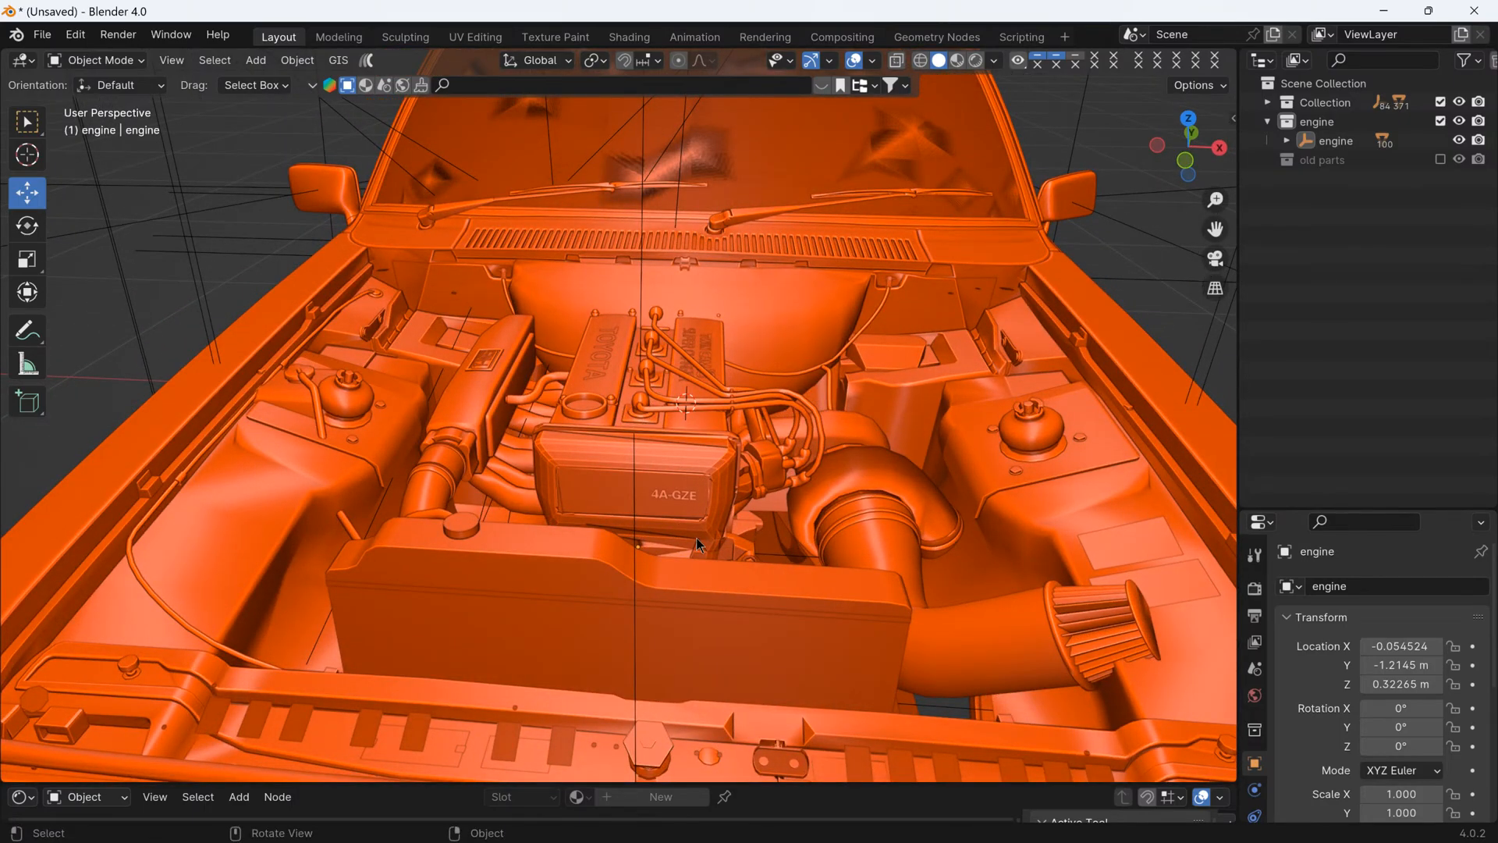
- Pause the live broadcast in the GeForce Experience overlay
key(alt+z)
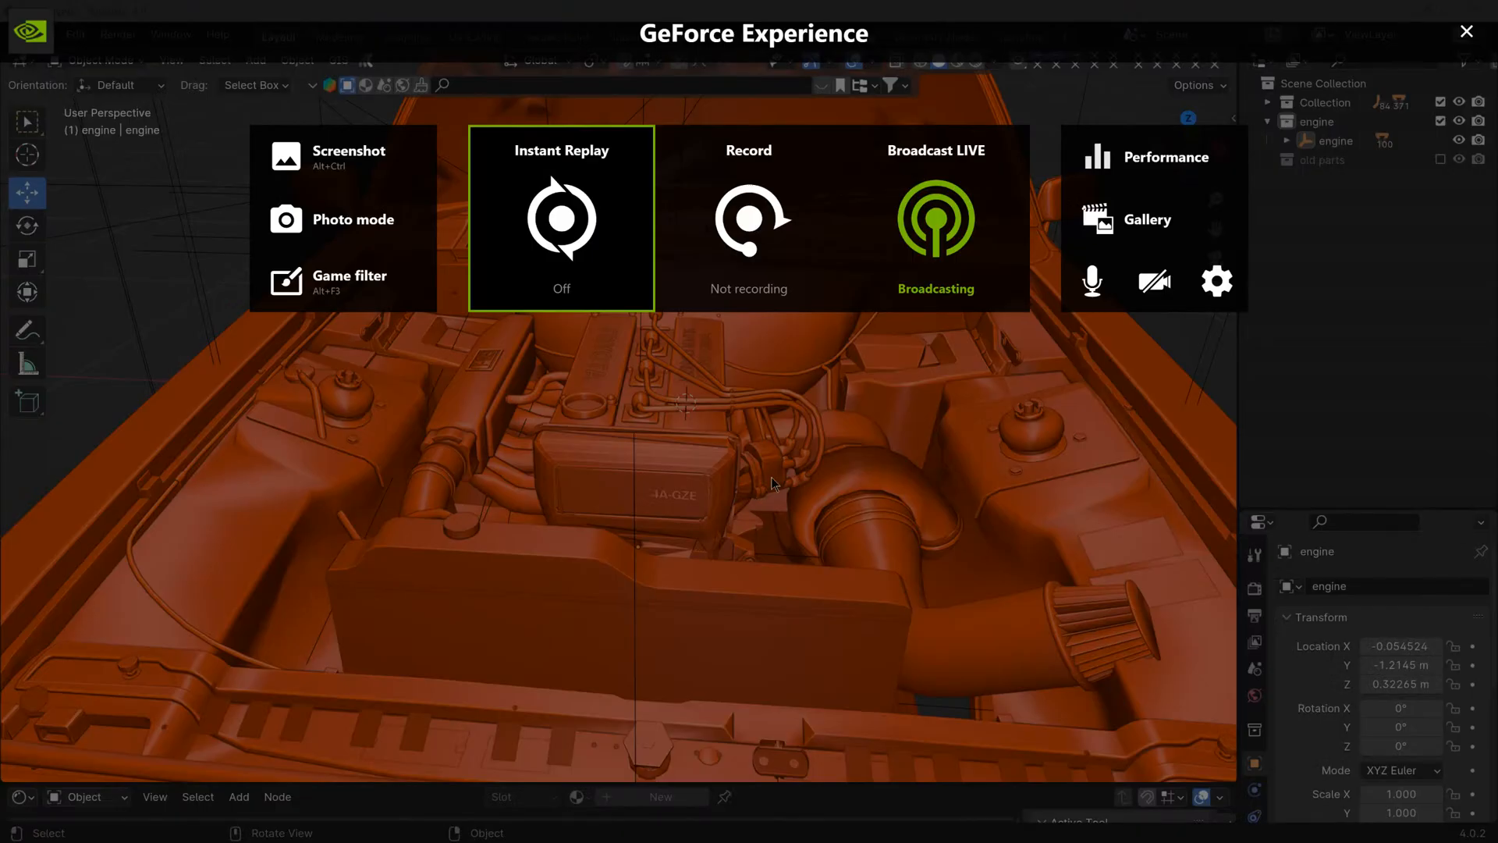
click(887, 278)
click(871, 326)
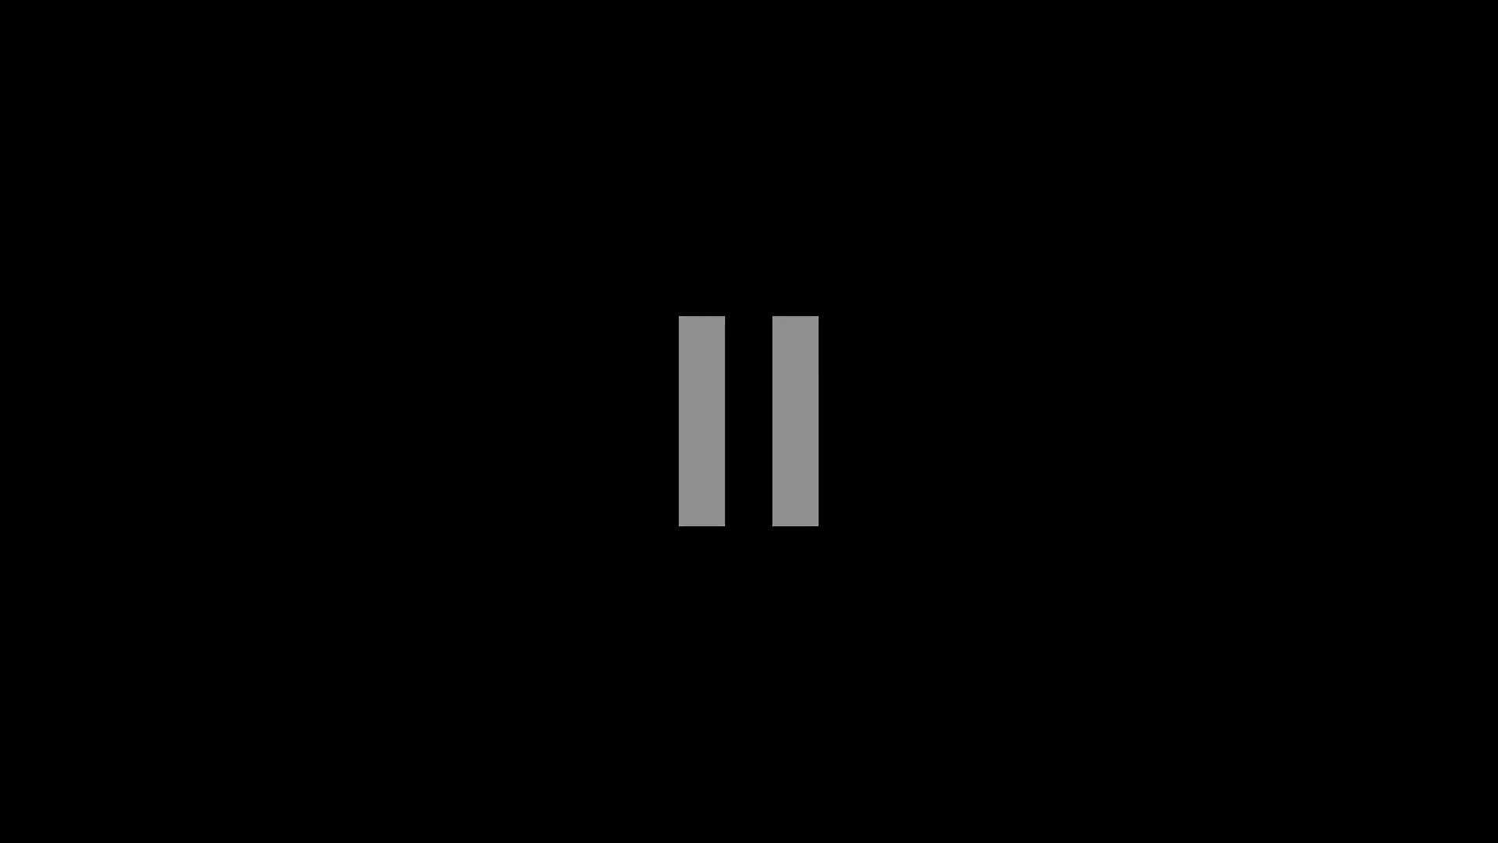
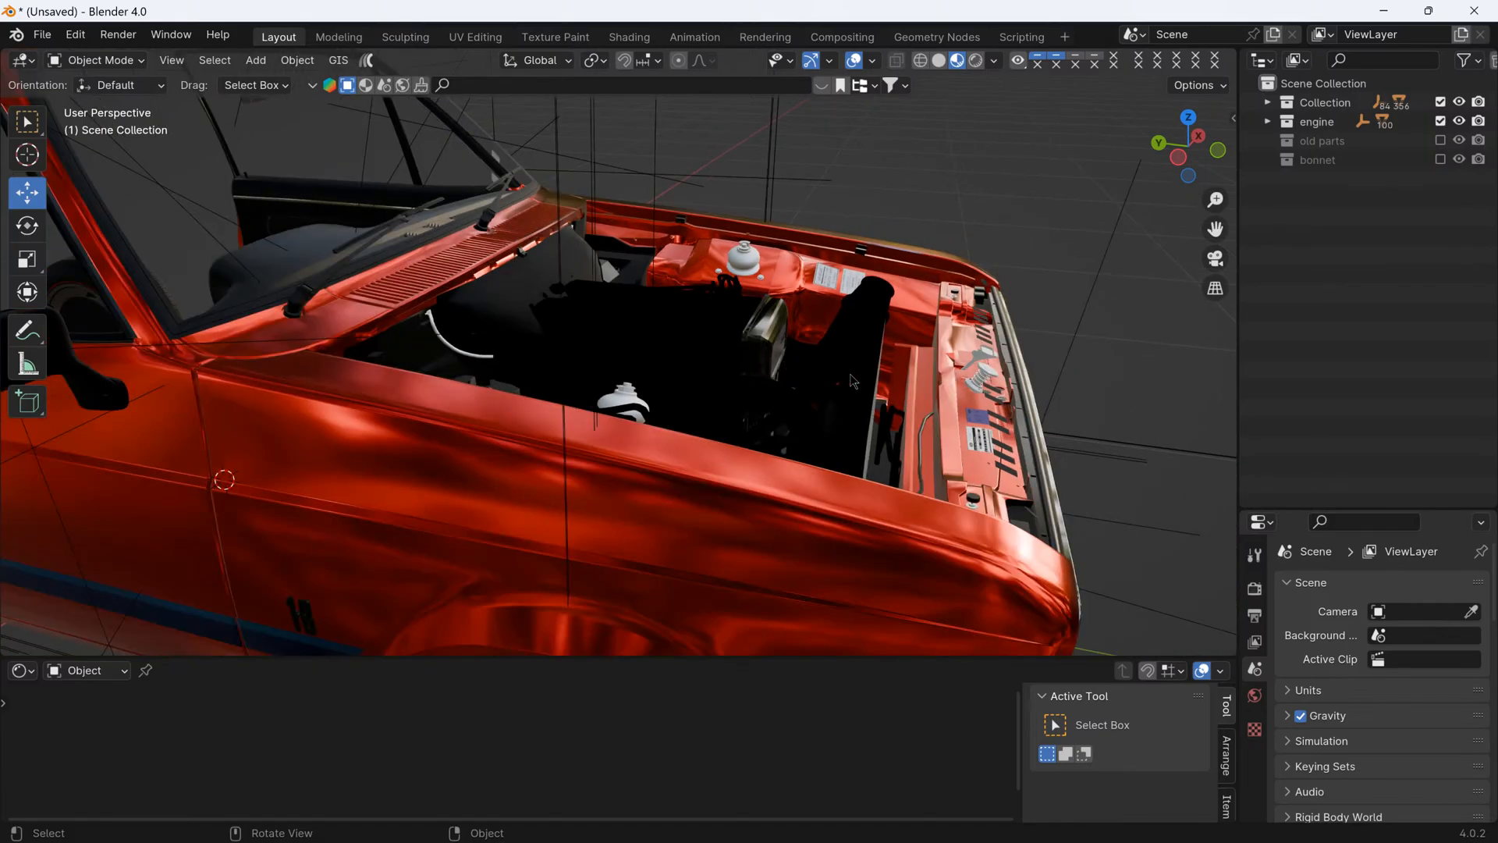
- Exclude the Collection and engine collections from the view layer and enable the bonnet collection to isolate the bonnet
mouse_move(847, 372)
middle_down()
mouse_move(789, 384)
mouse_move(831, 386)
middle_up()
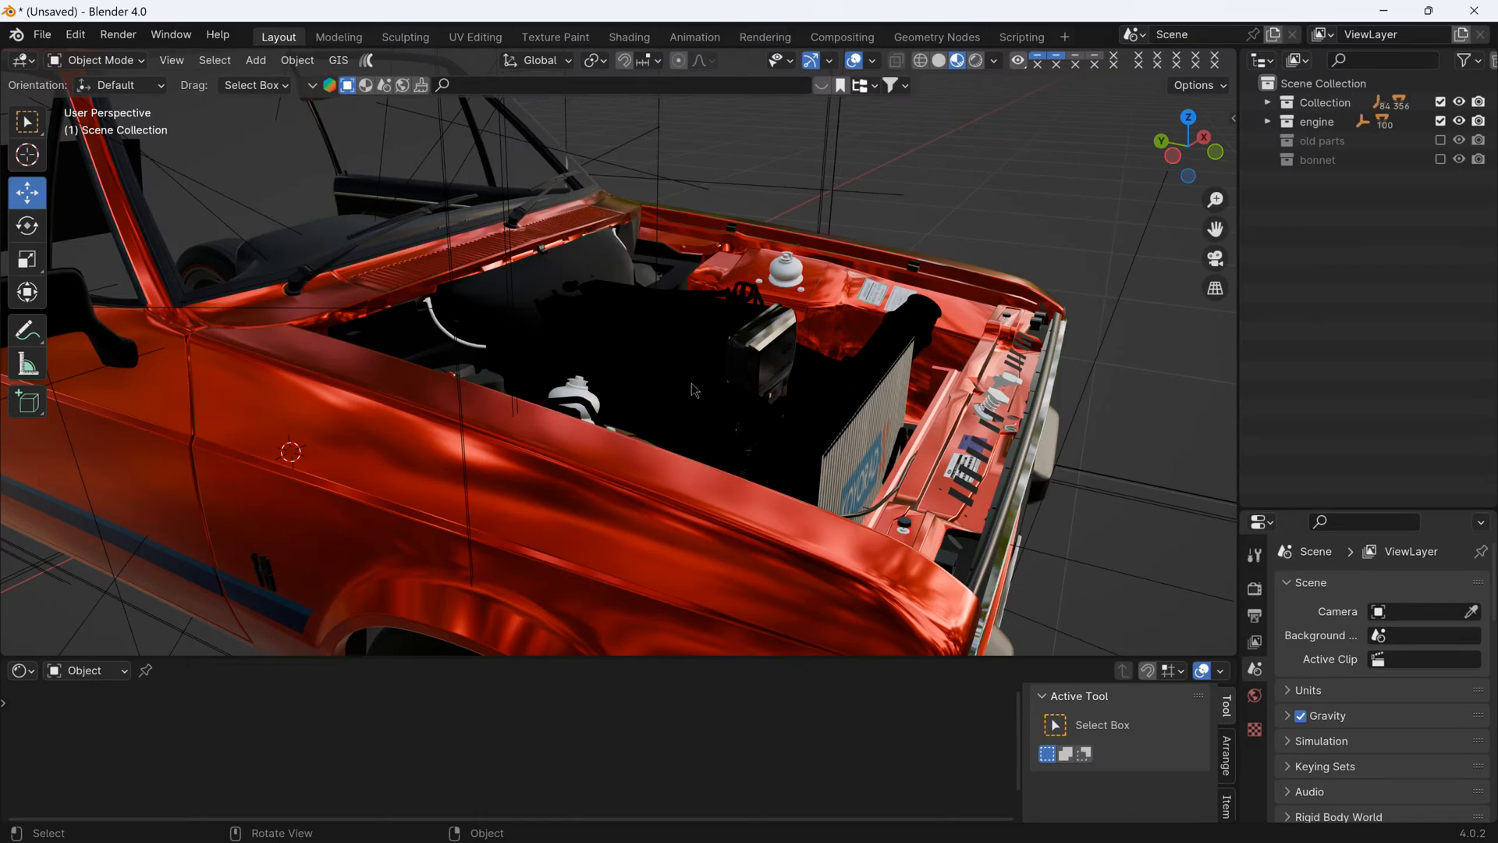
mouse_move(909, 394)
middle_down()
mouse_move(856, 381)
mouse_move(887, 387)
middle_up()
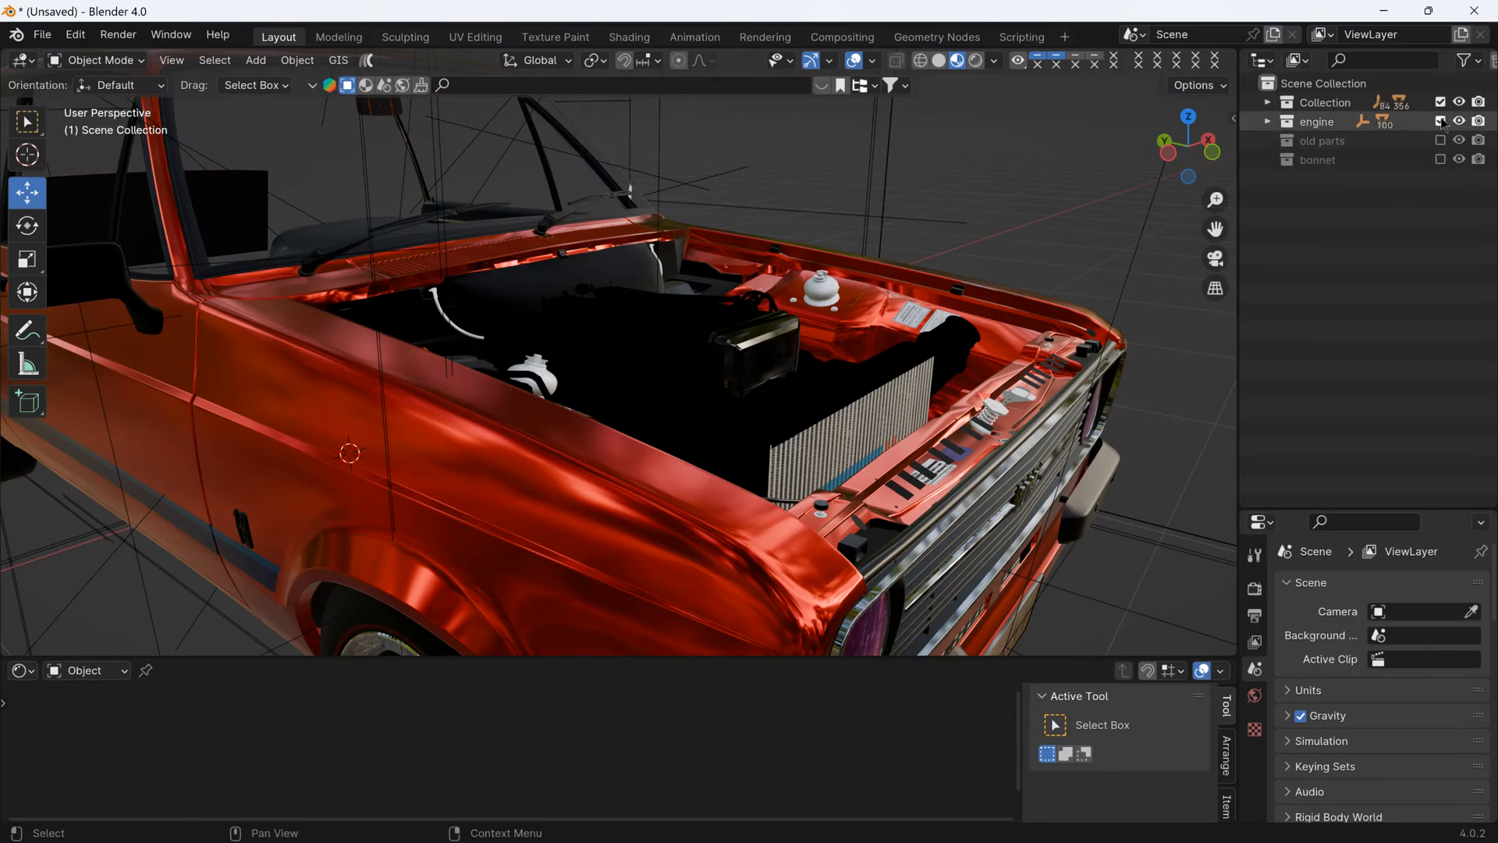
drag(1441, 103, 1449, 167)
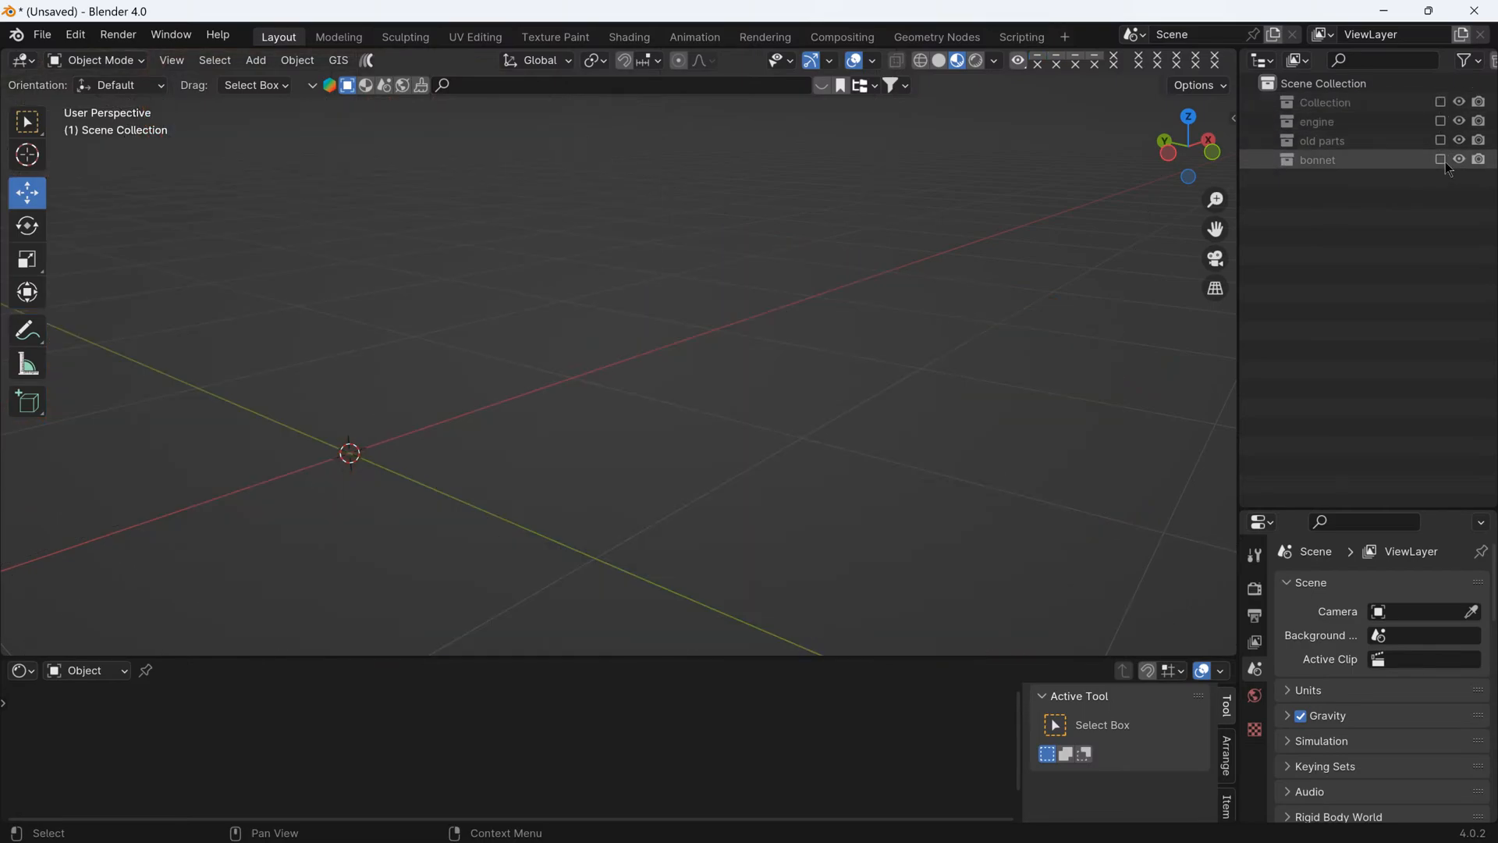
click(1441, 159)
middle_drag(780, 468, 806, 279)
scroll(709, 405, down, 4)
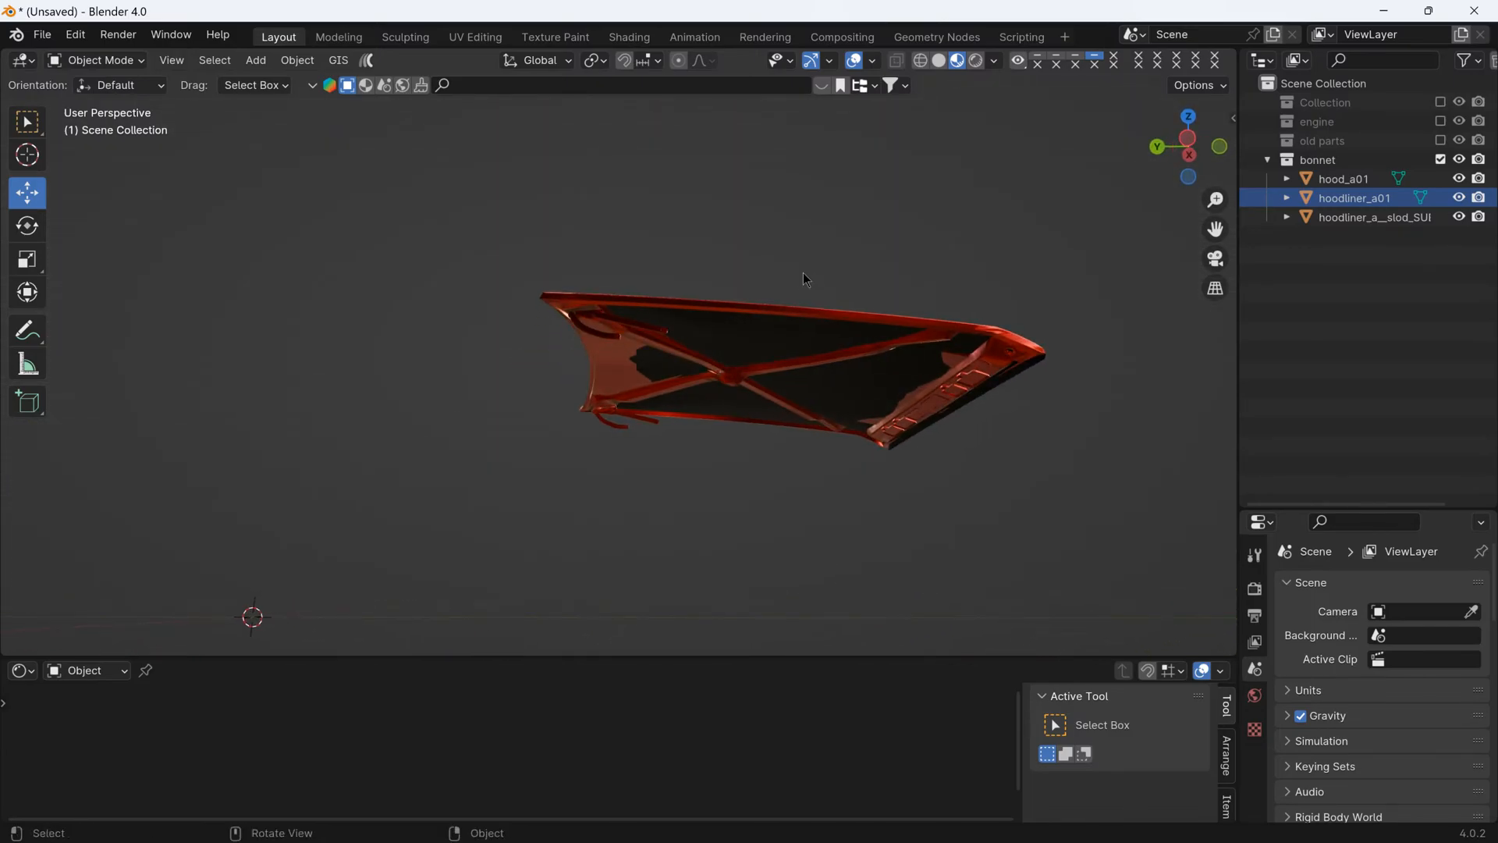
scroll(742, 346, up, 2)
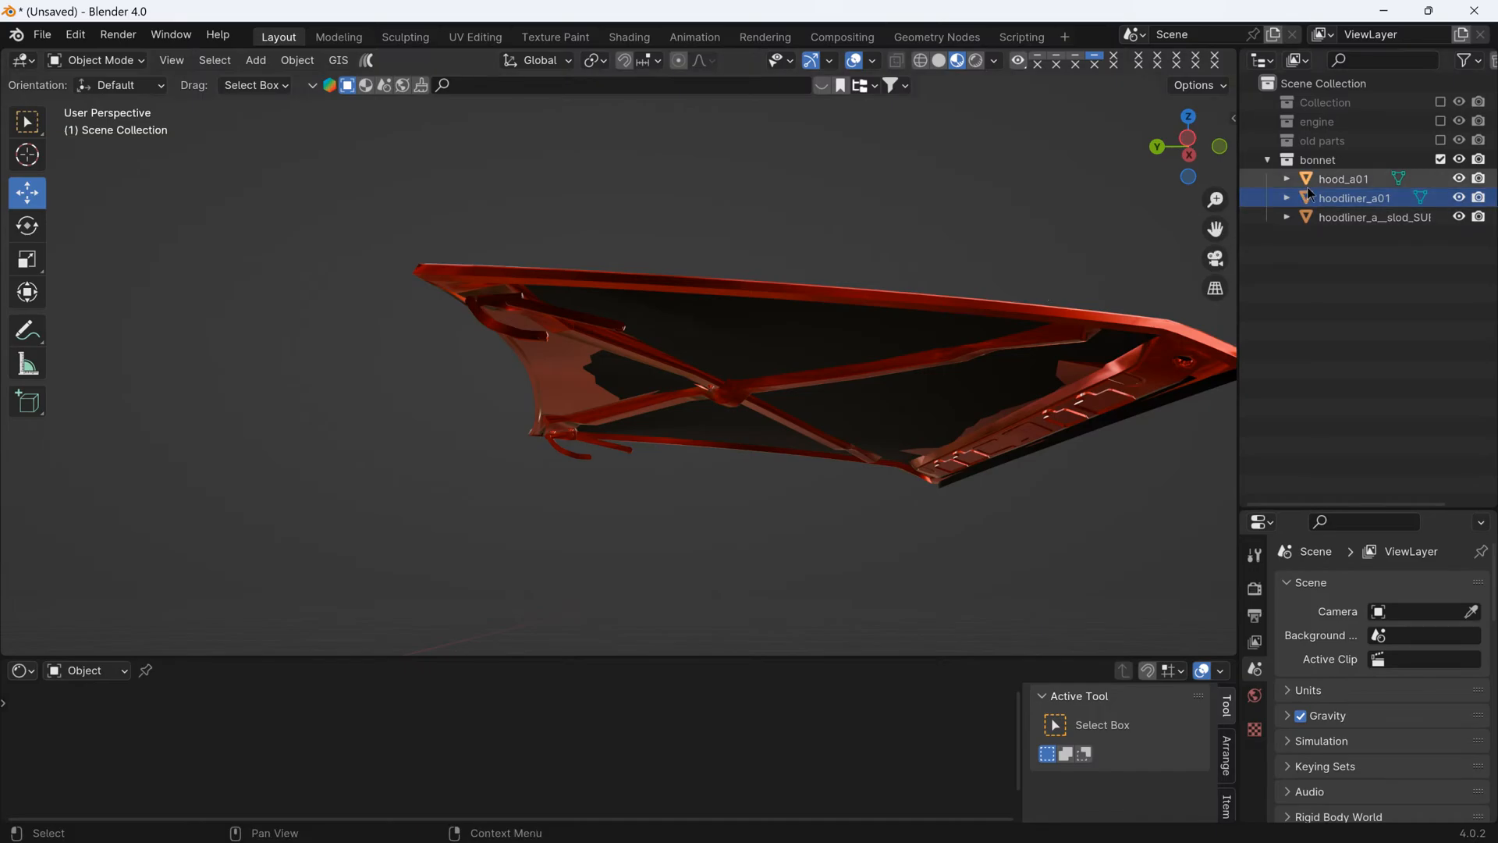
- Hide hood_a01 and hoodliner_a01, and toggle hoodliner_a__slod_SUI off and on to identify what it contributes to the bonnet
click(1328, 180)
middle_drag(858, 328, 730, 425)
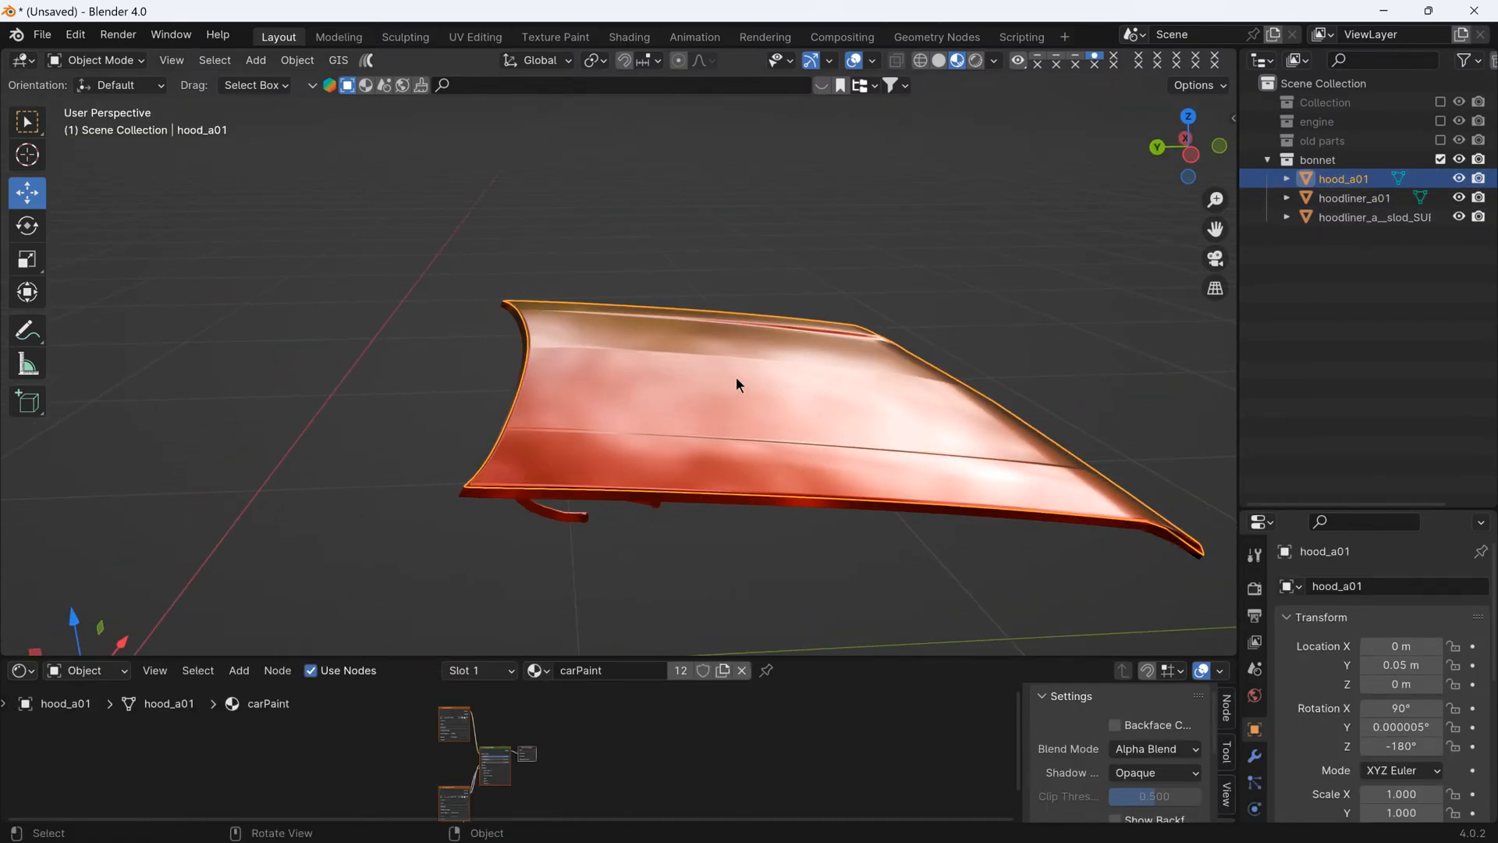
click(600, 522)
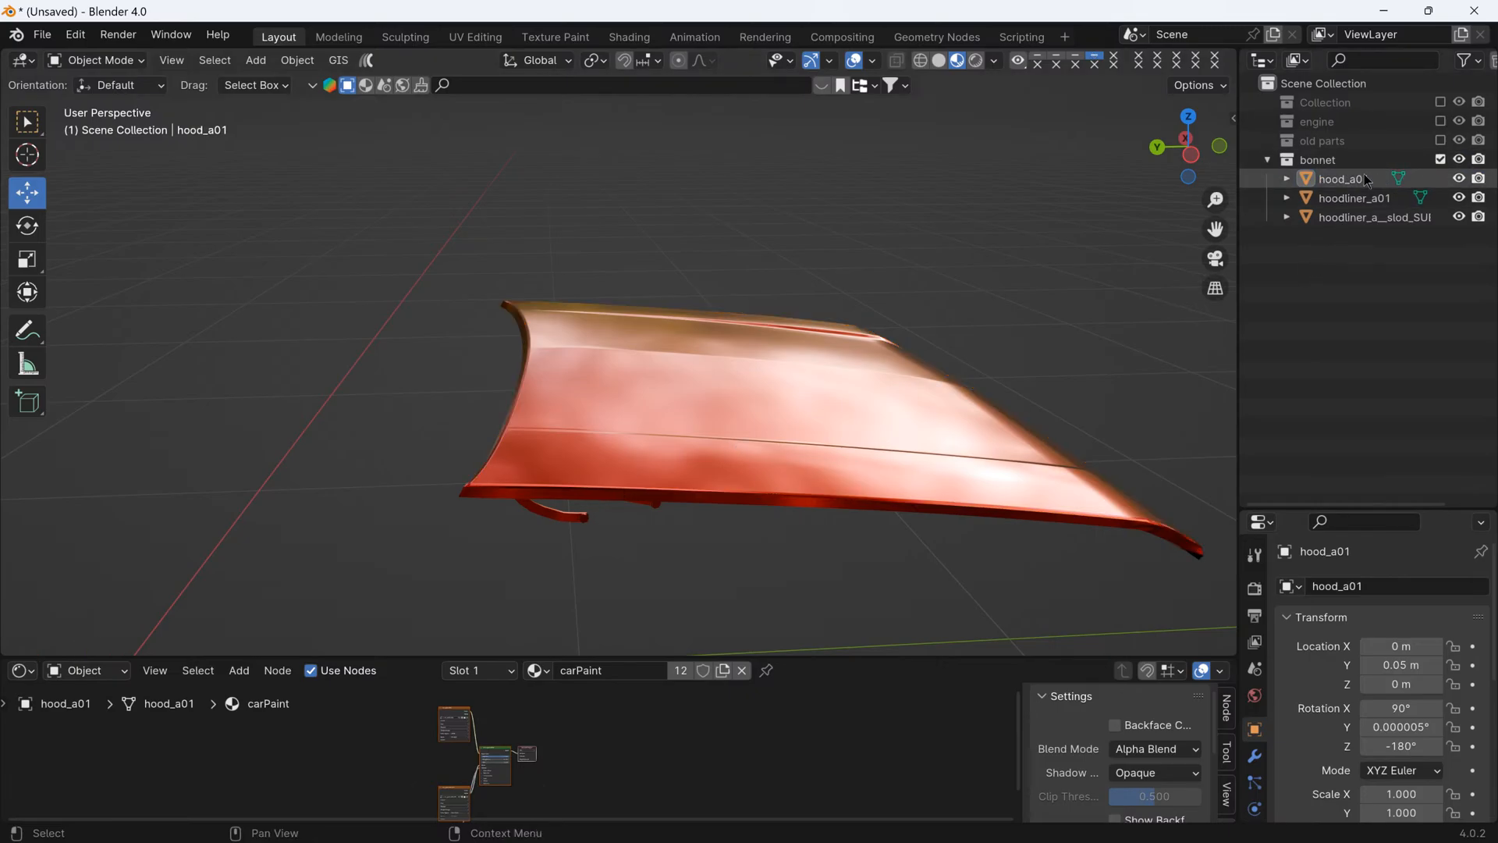
click(1367, 181)
click(1461, 181)
middle_drag(1069, 368, 1036, 387)
click(1458, 197)
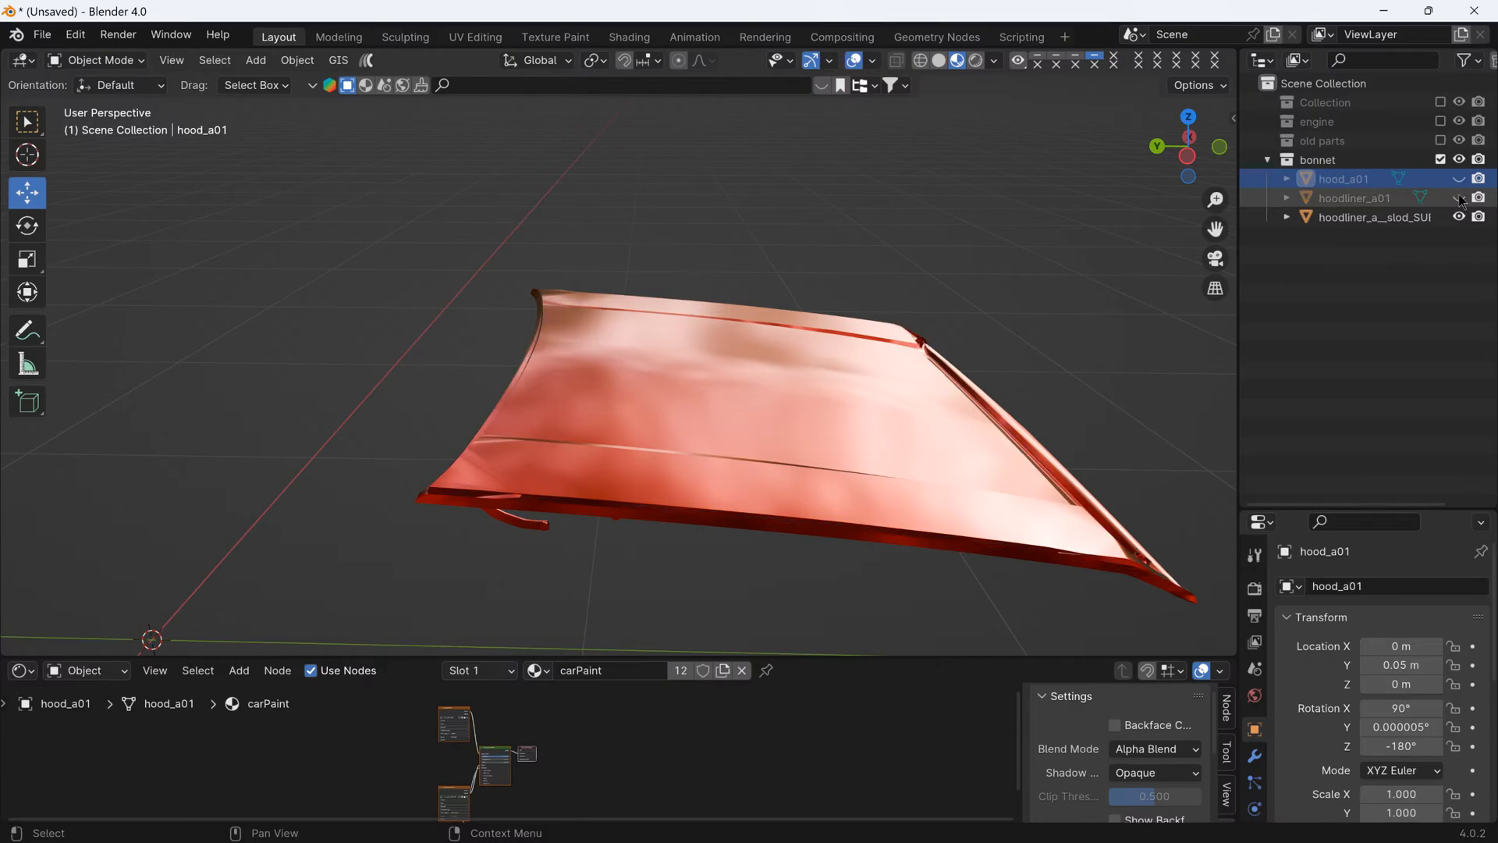
middle_drag(1085, 262, 797, 363)
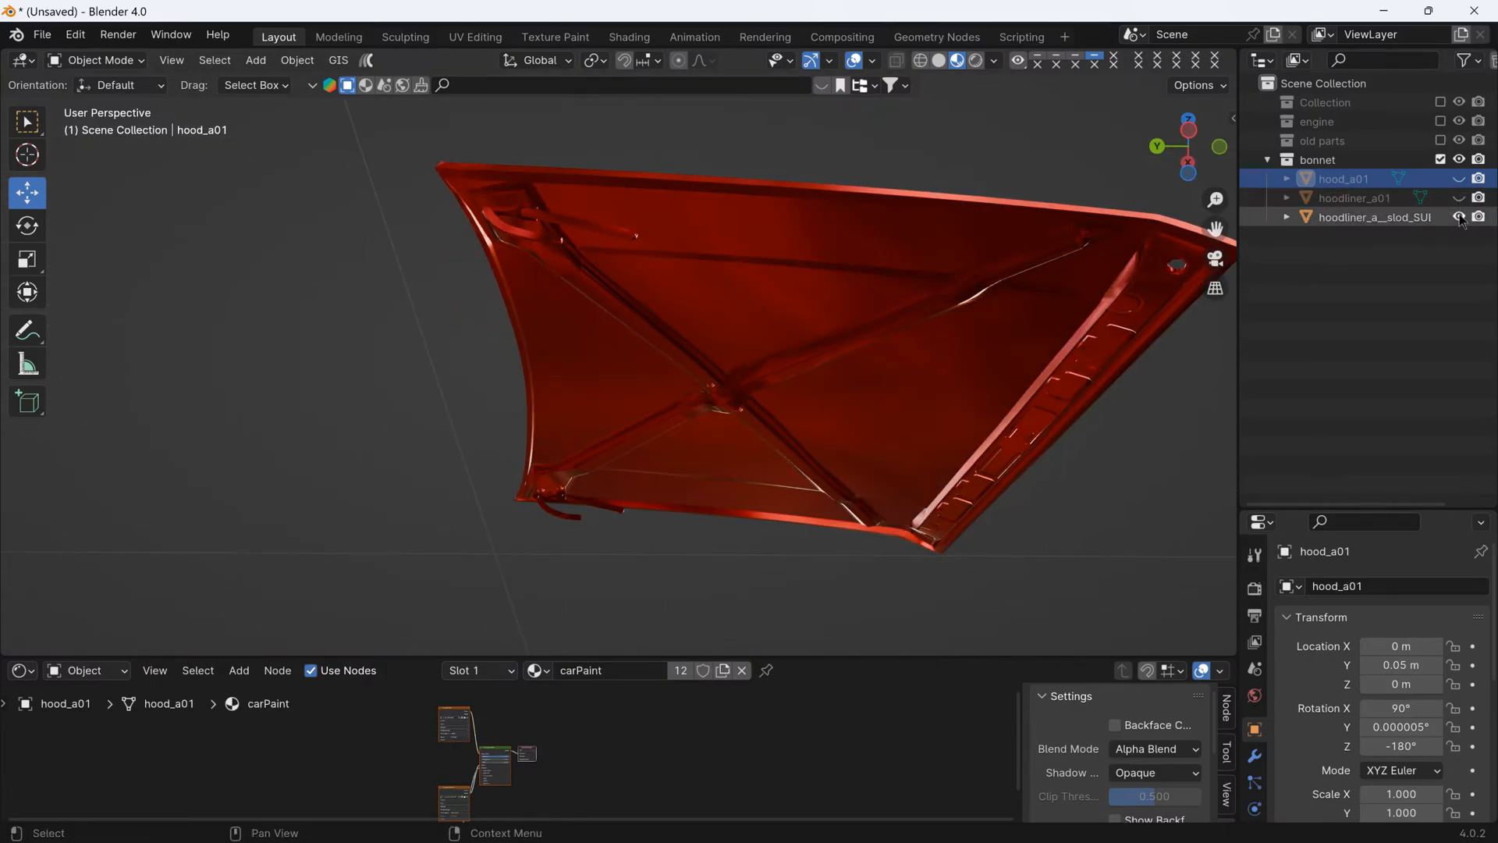
click(1459, 218)
click(1459, 218)
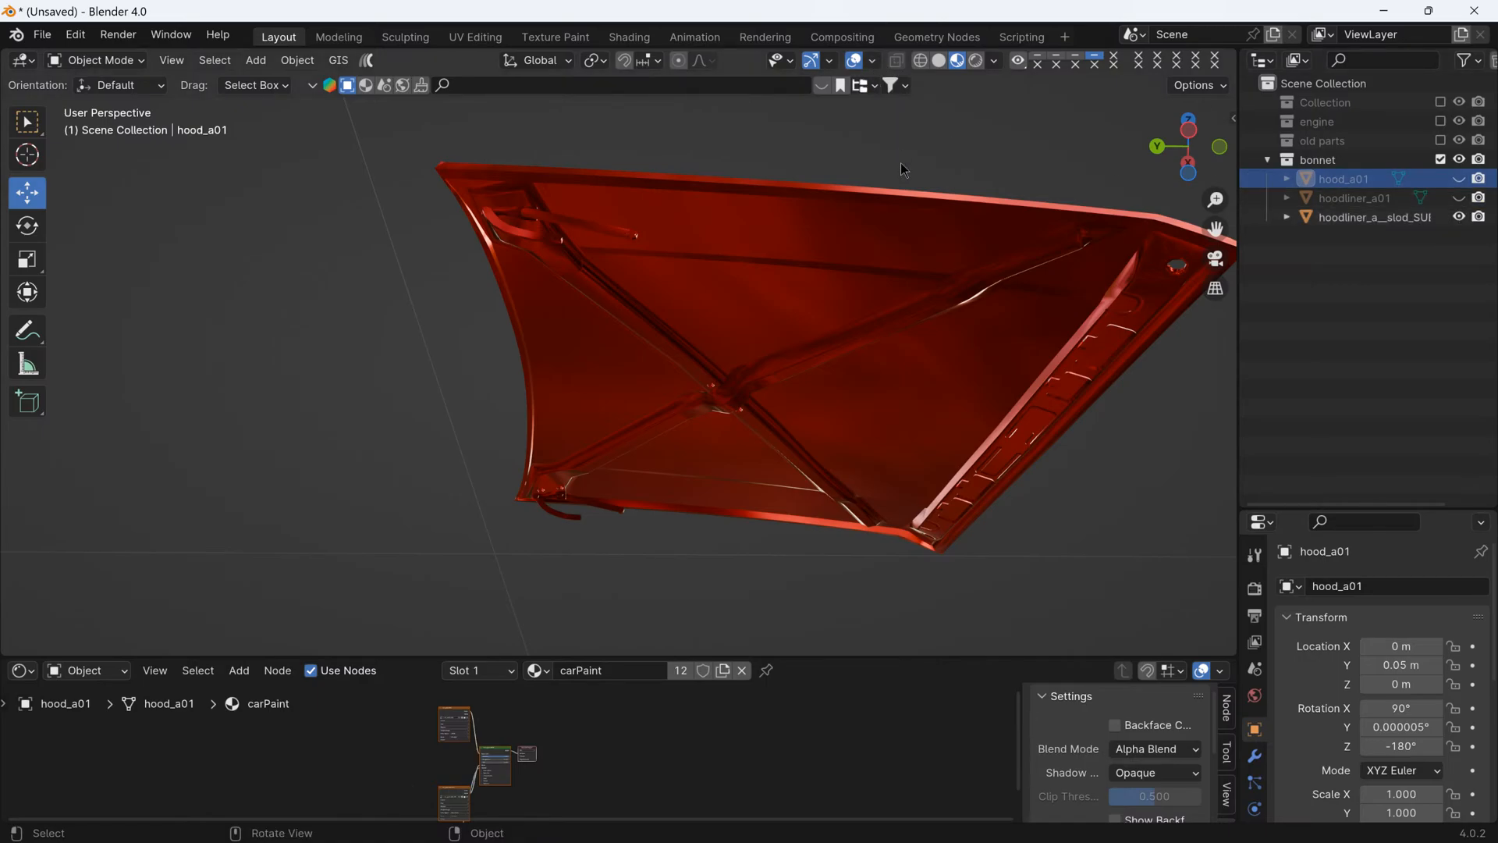
- Turn on the Face Orientation overlay to check the normals of hoodliner_a__slod_SUI
middle_drag(902, 168, 897, 109)
click(872, 60)
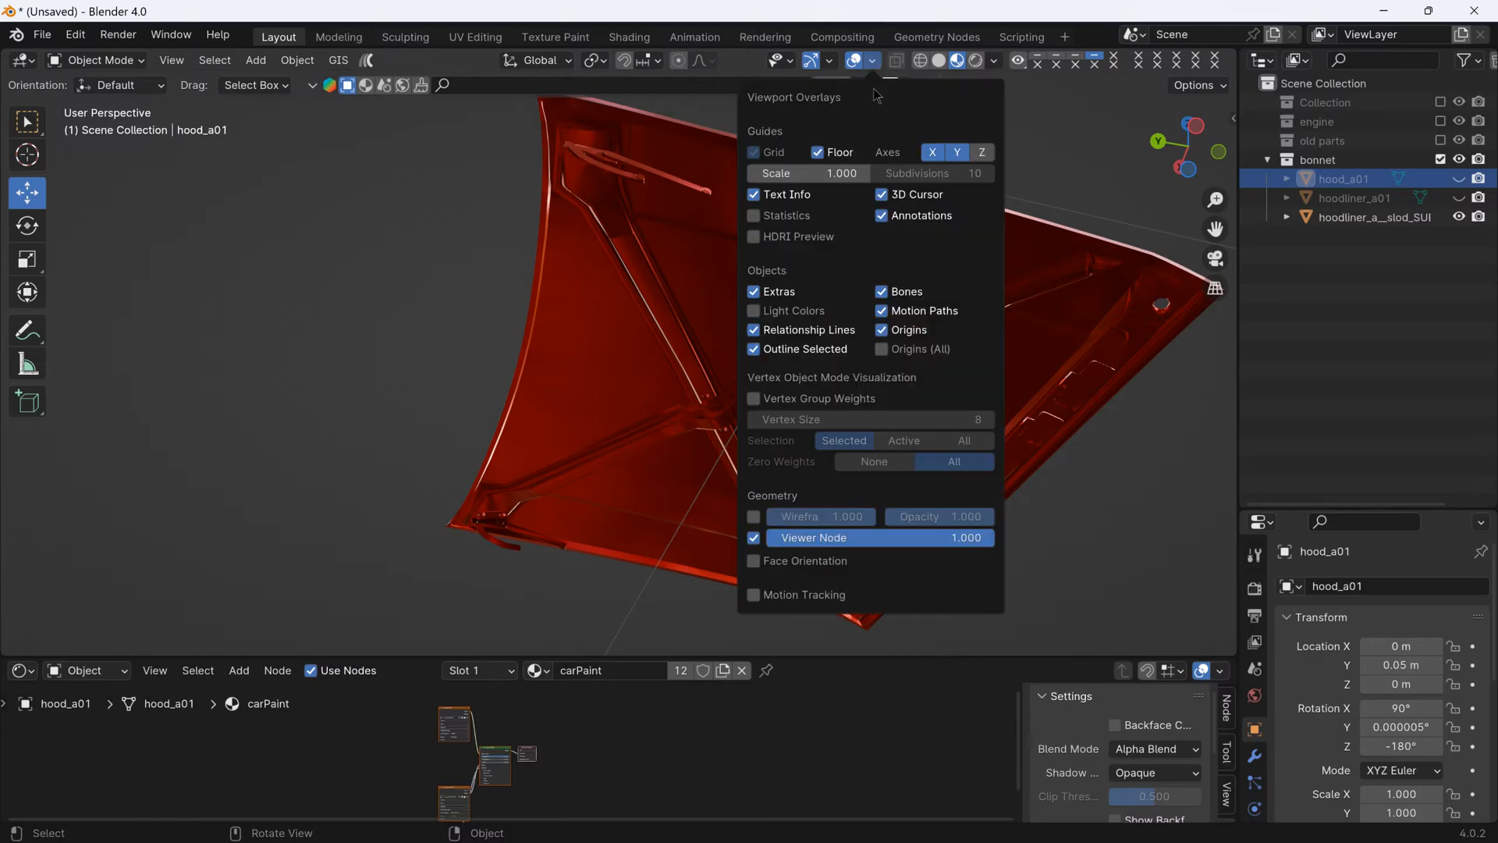
click(784, 560)
middle_drag(784, 561, 950, 359)
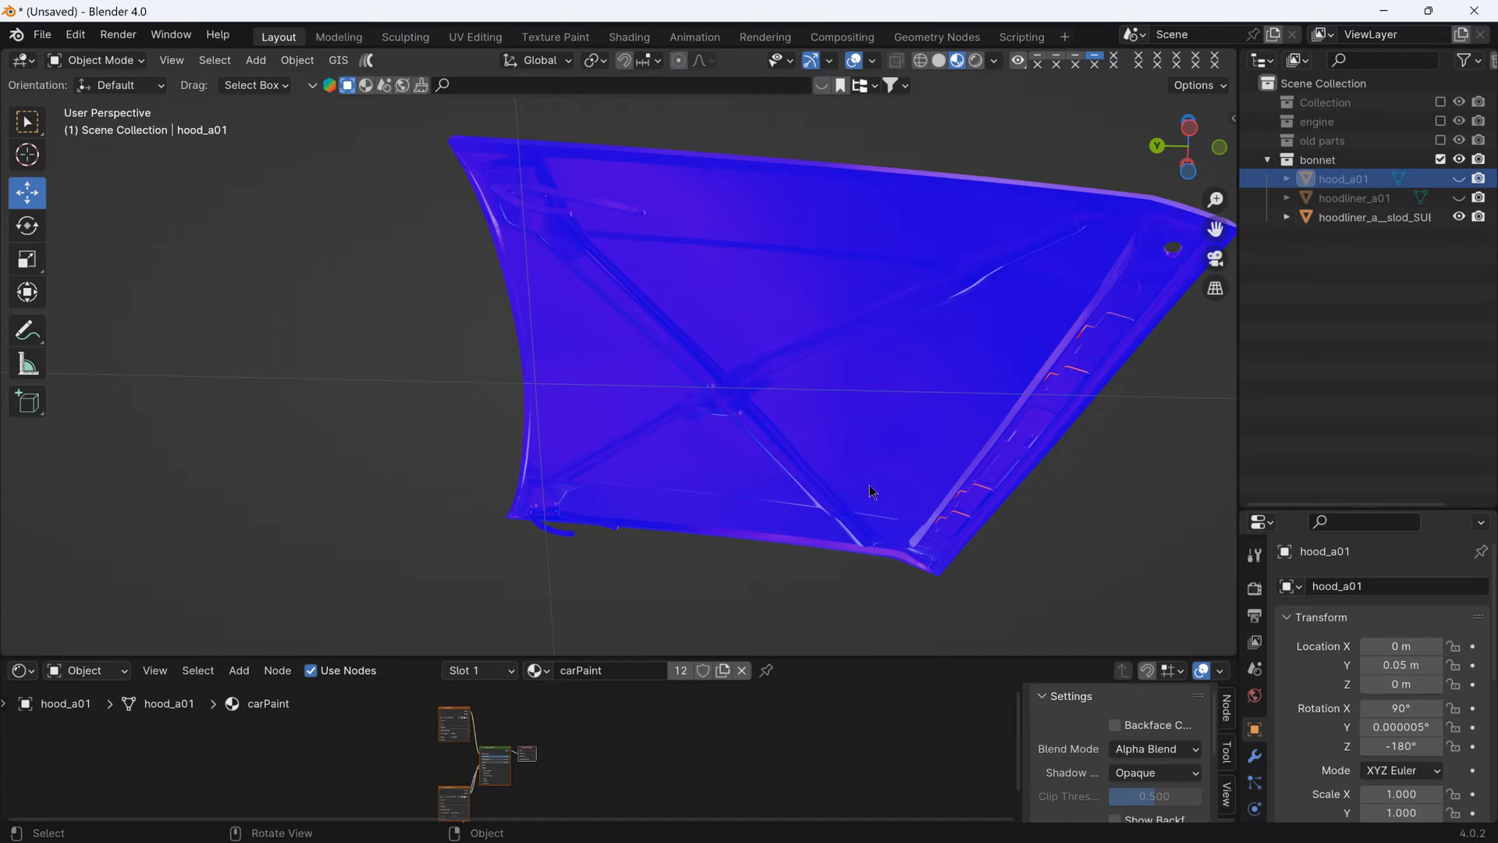
middle_drag(872, 491, 816, 528)
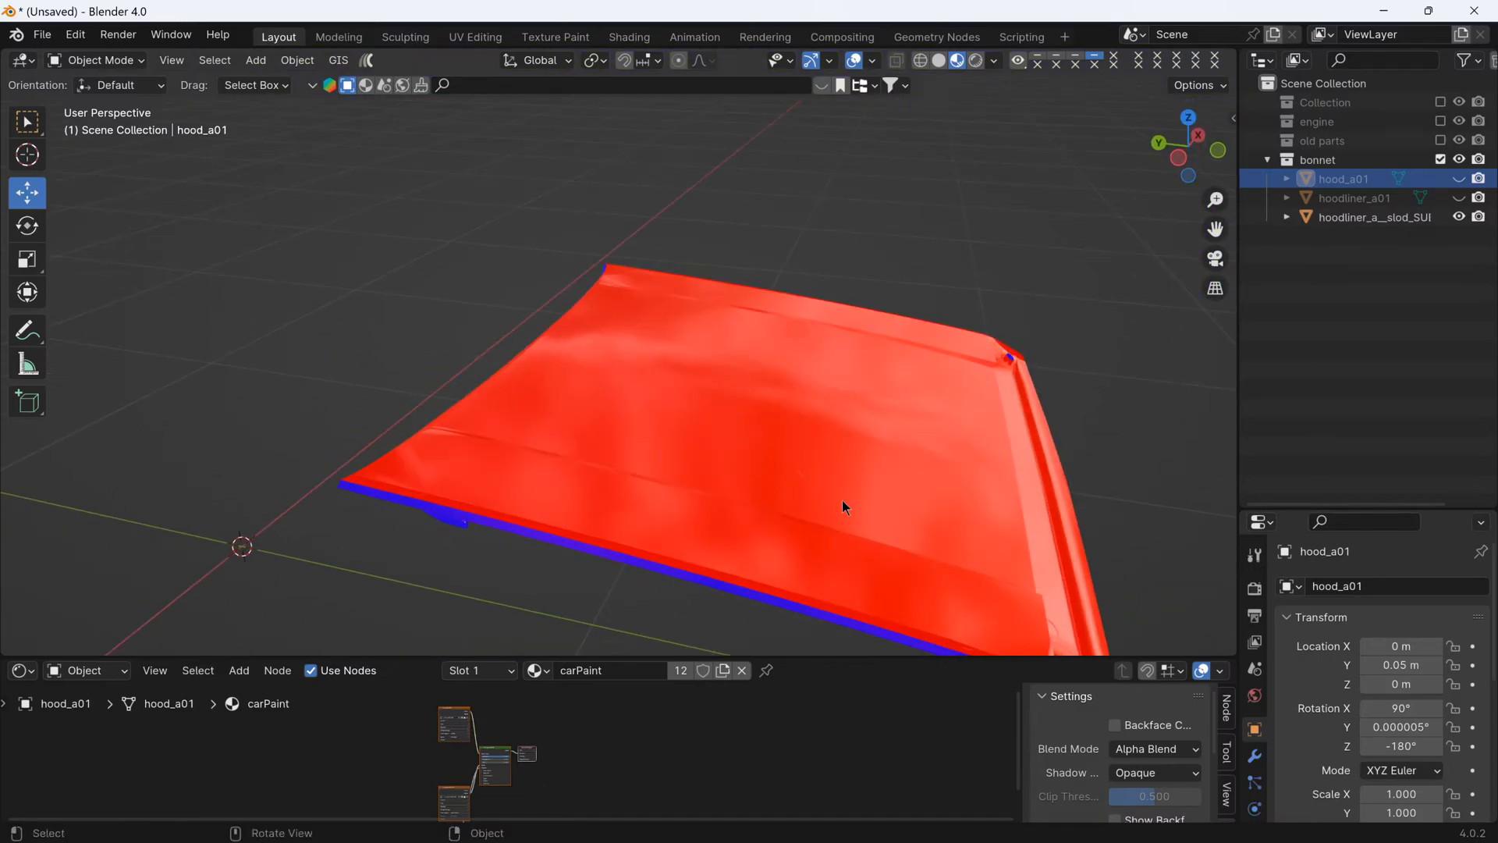
- Enlarge the 3D viewport and examine the face orientation of hoodliner_a__slod_SUI from above and from the front
middle_drag(825, 482, 649, 589)
scroll(645, 555, up, 3)
scroll(648, 534, down, 5)
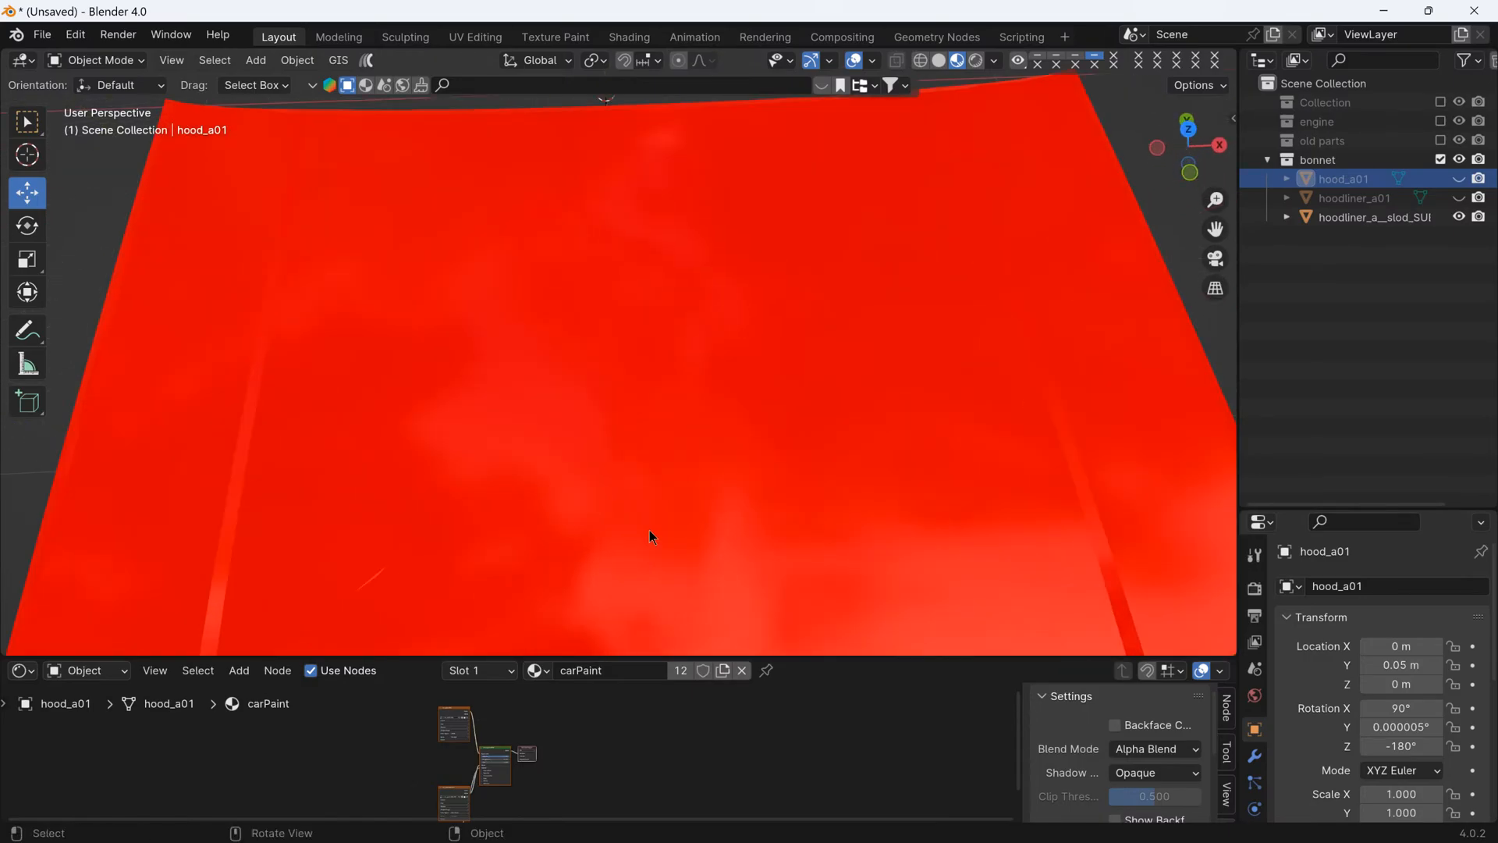
middle_drag(615, 531, 719, 522)
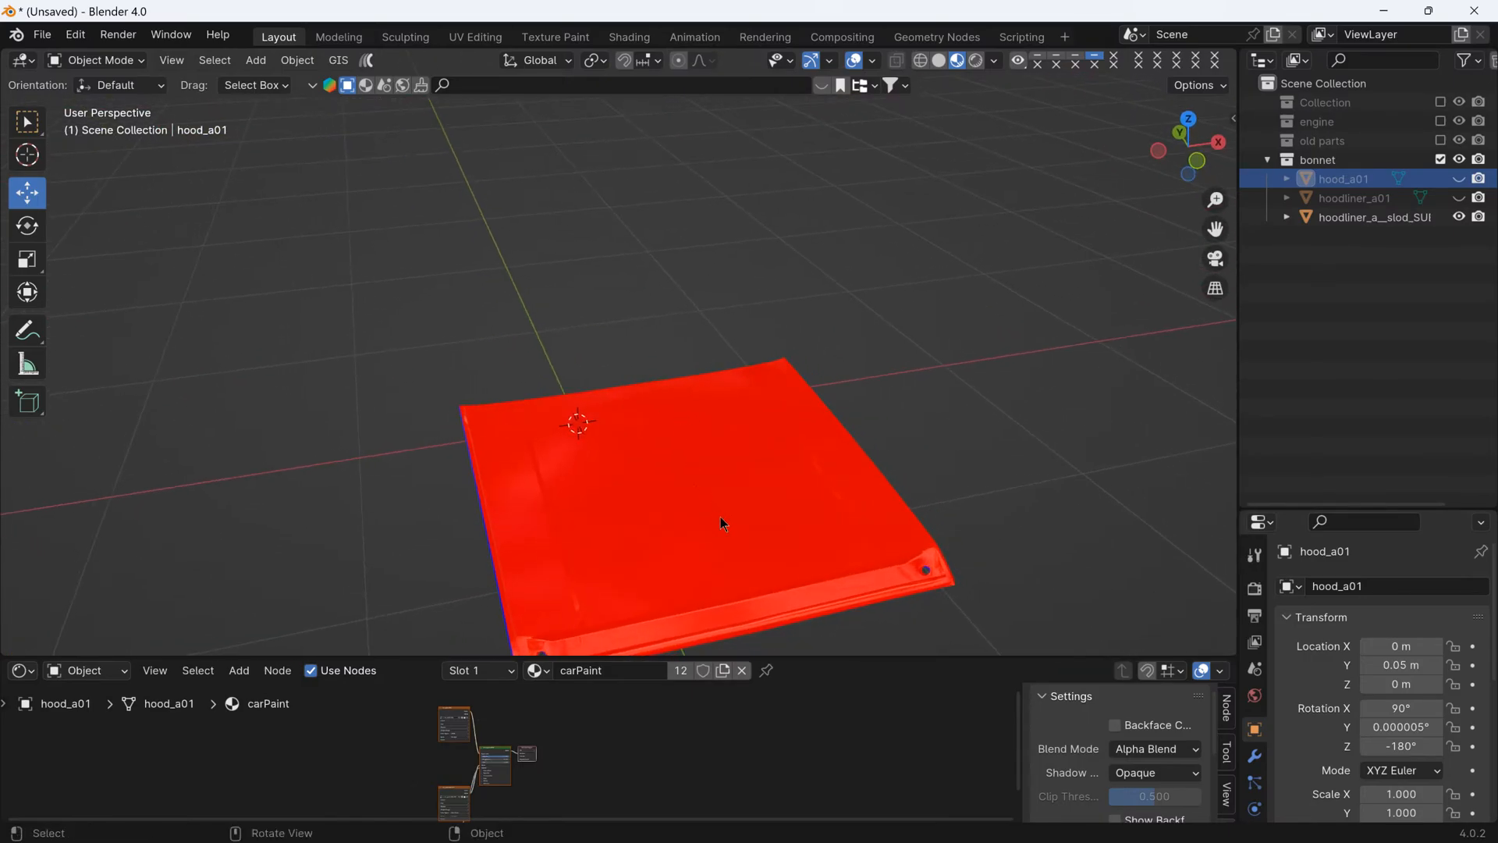
scroll(780, 507, down, 4)
drag(806, 649, 807, 747)
scroll(731, 500, up, 2)
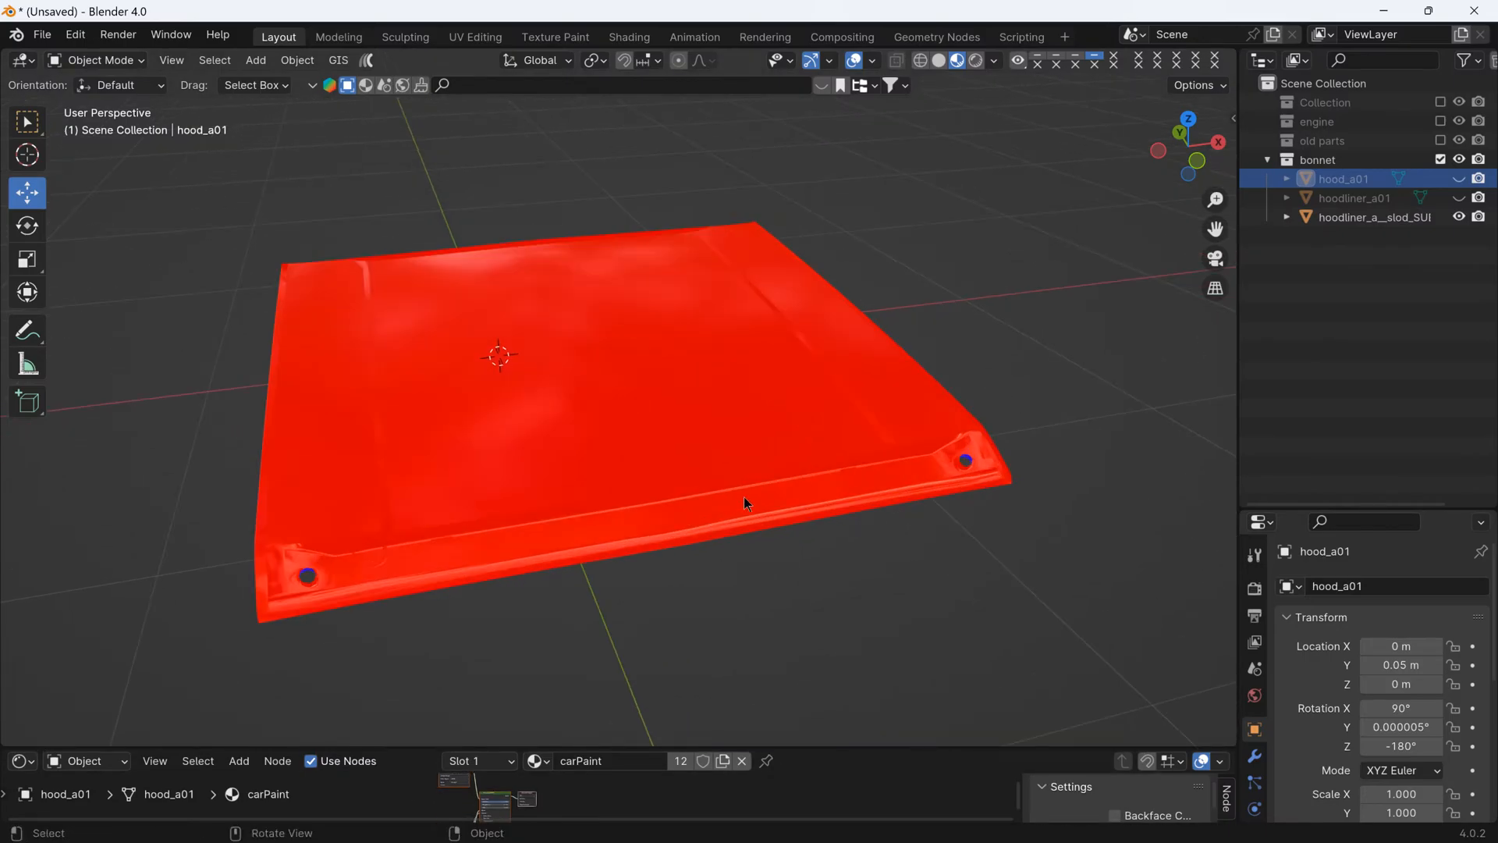
middle_drag(743, 496, 816, 335)
scroll(873, 340, up, 1)
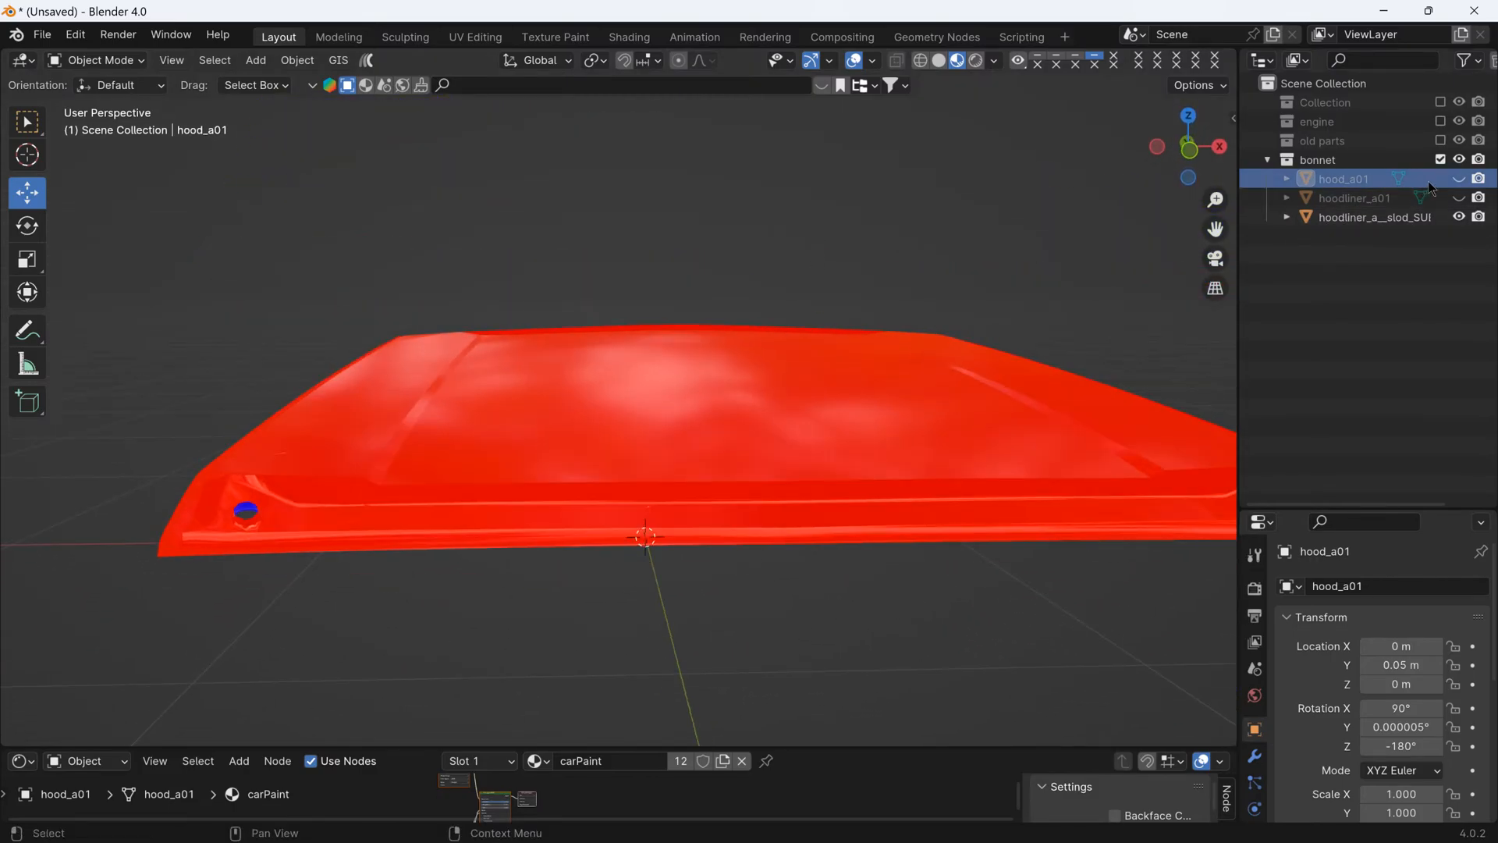
- Unhide hood_a01 and hoodliner_a01, check the bonnet's underside and turn the Face Orientation overlay off
middle_drag(1022, 375, 944, 437)
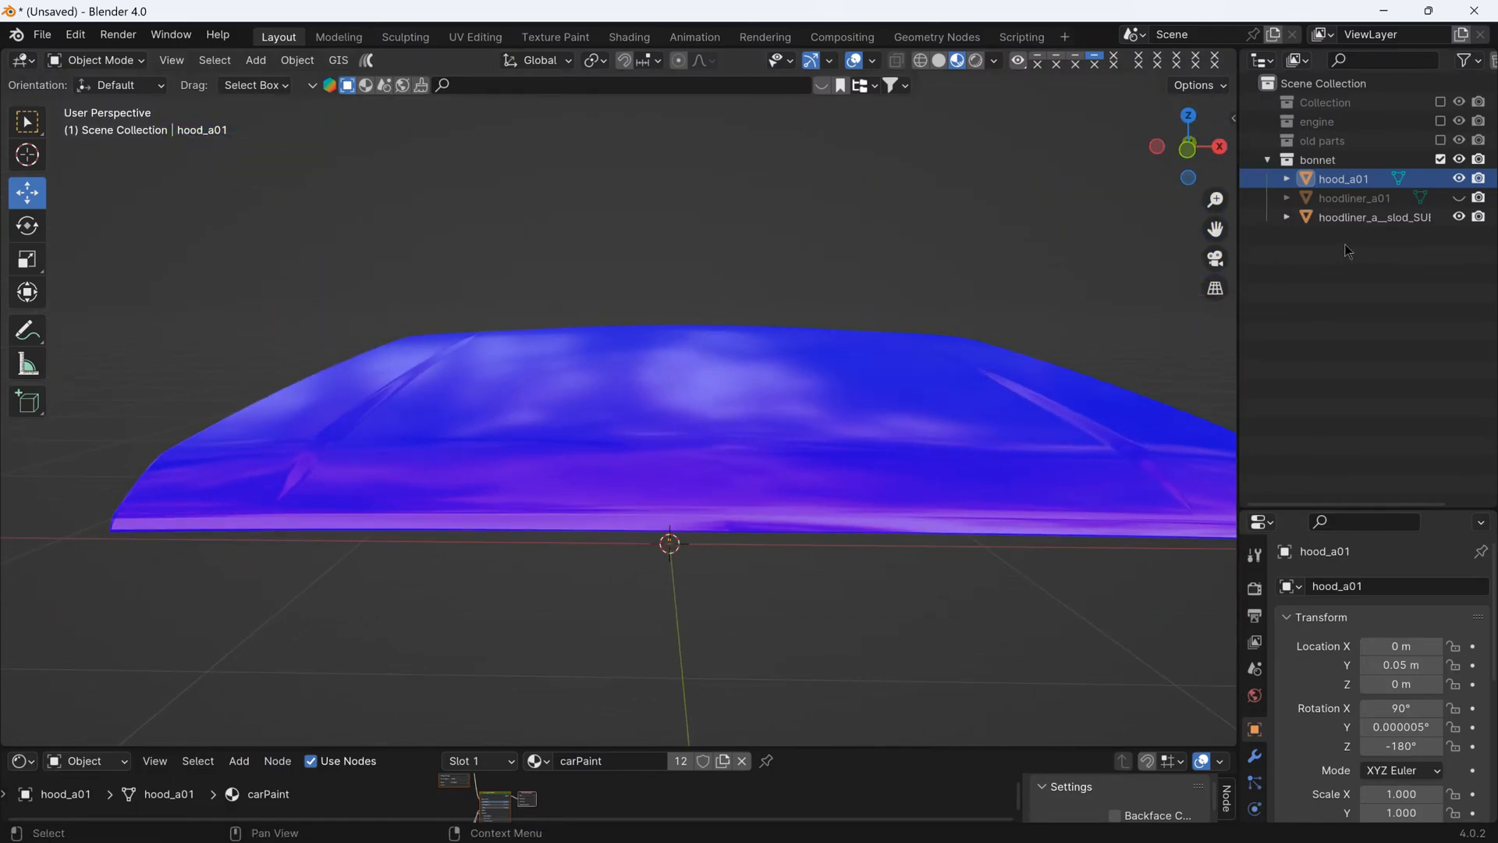
click(1458, 199)
middle_drag(896, 551, 971, 201)
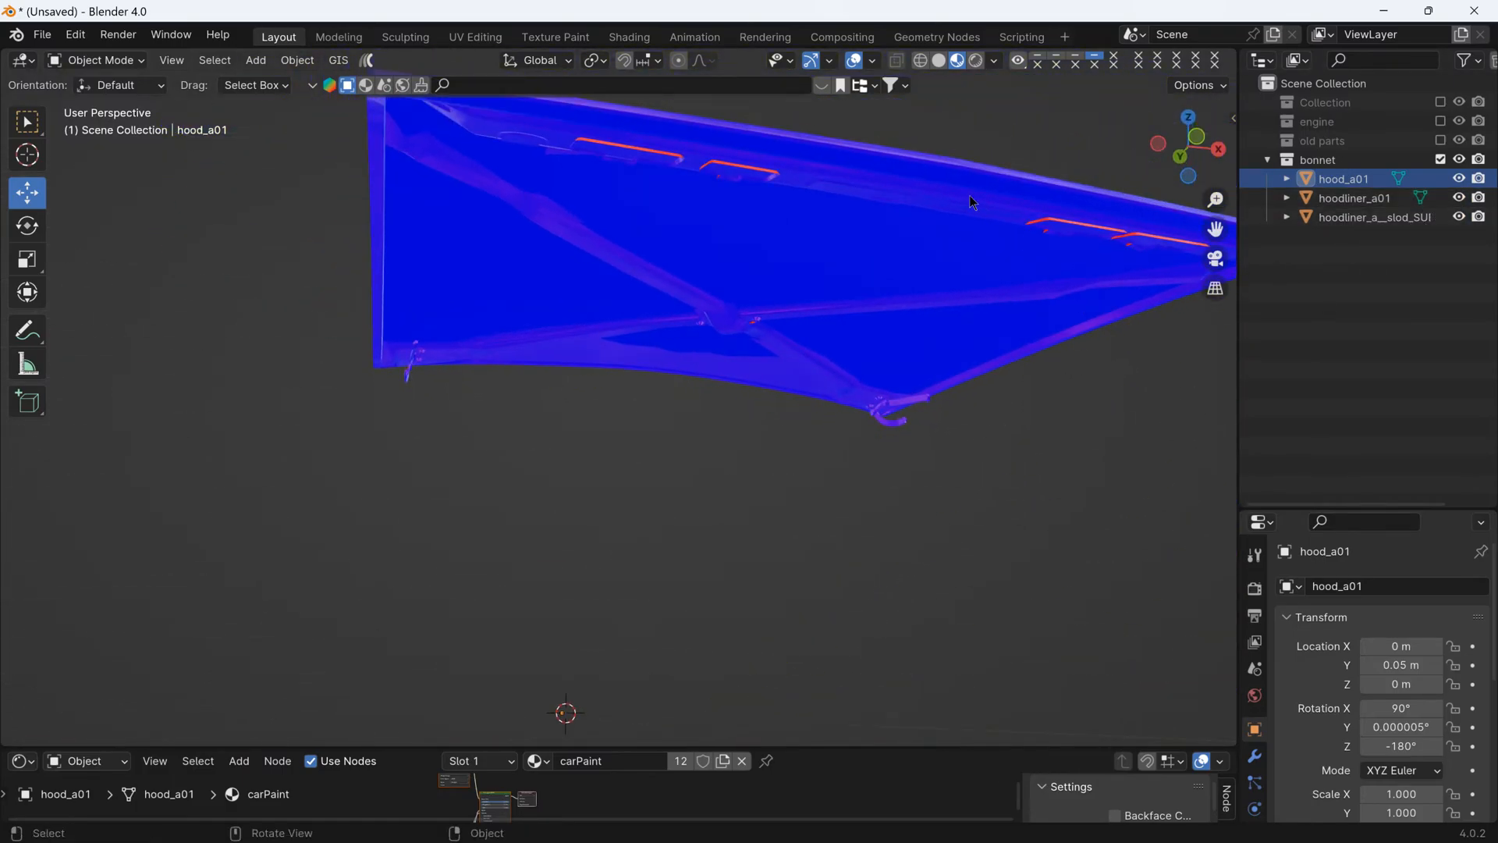
click(873, 61)
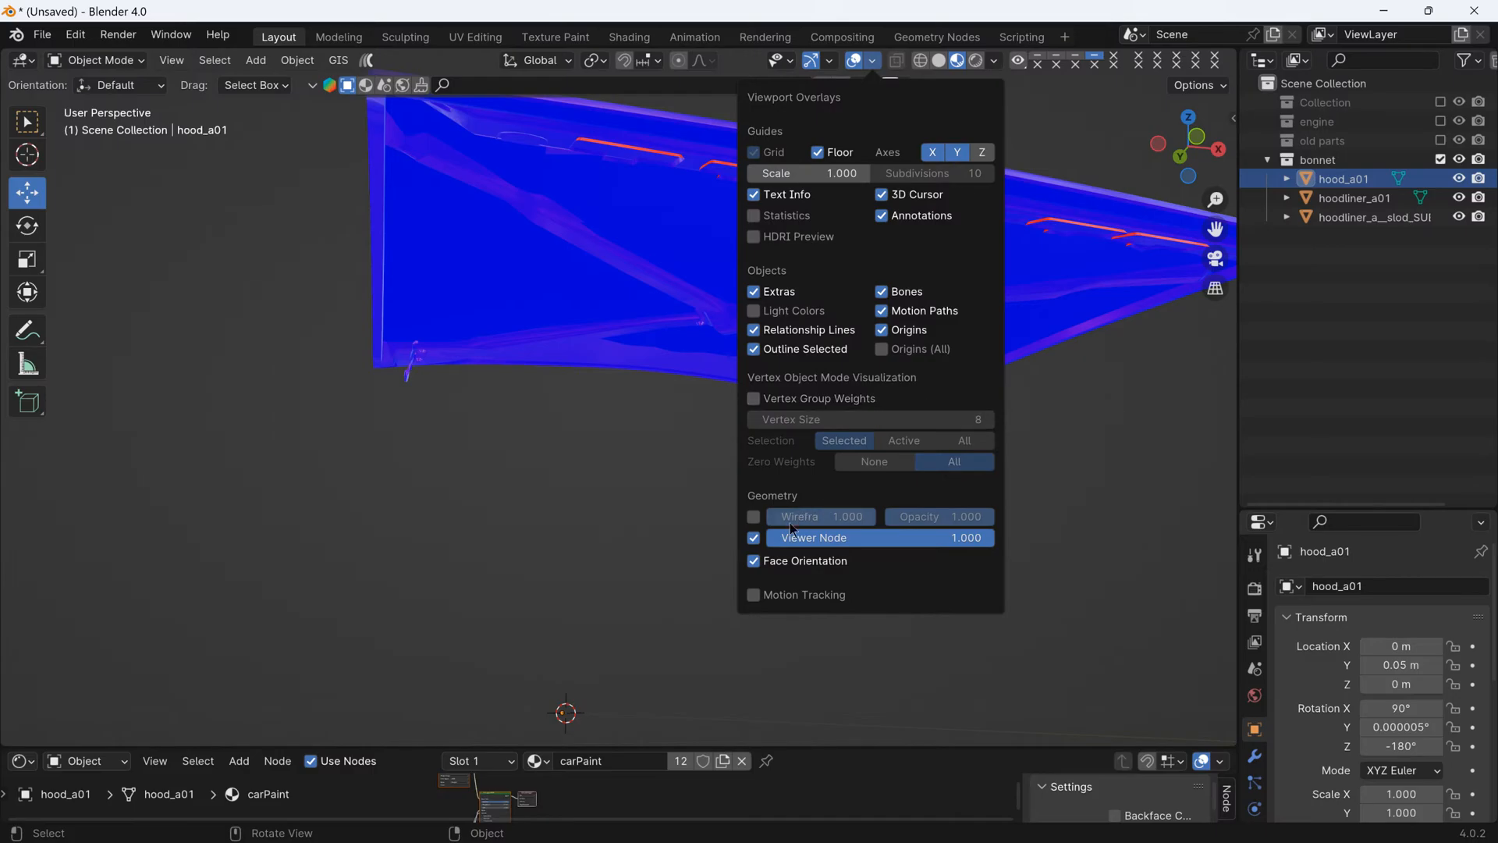
click(753, 561)
middle_drag(501, 451, 774, 385)
- Select the outer hood panel and place the 3D cursor on the near corner of its rear, windscreen-side edge
click(544, 328)
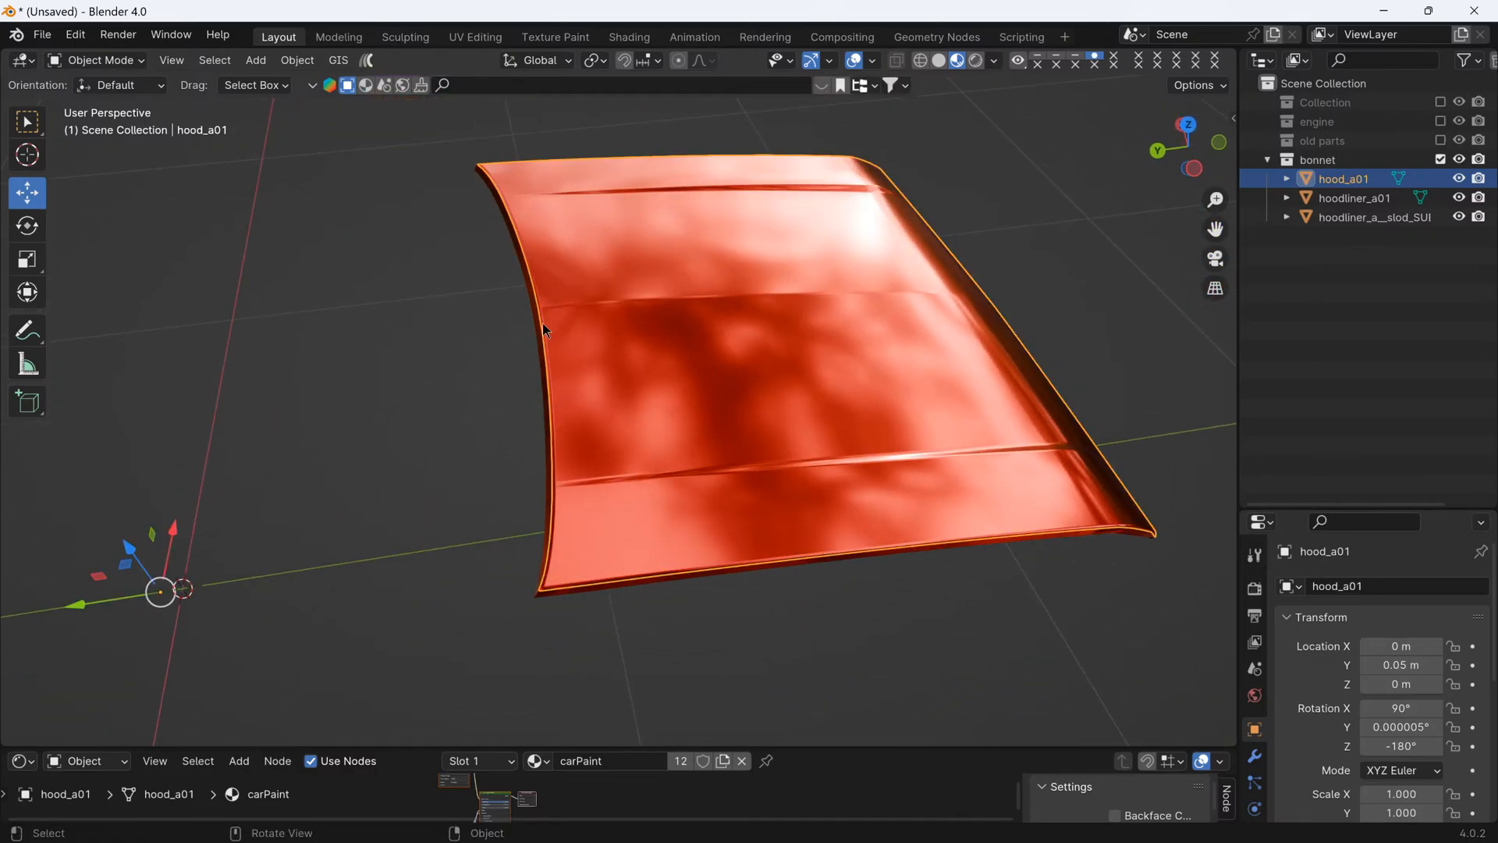
middle_drag(542, 323, 521, 434)
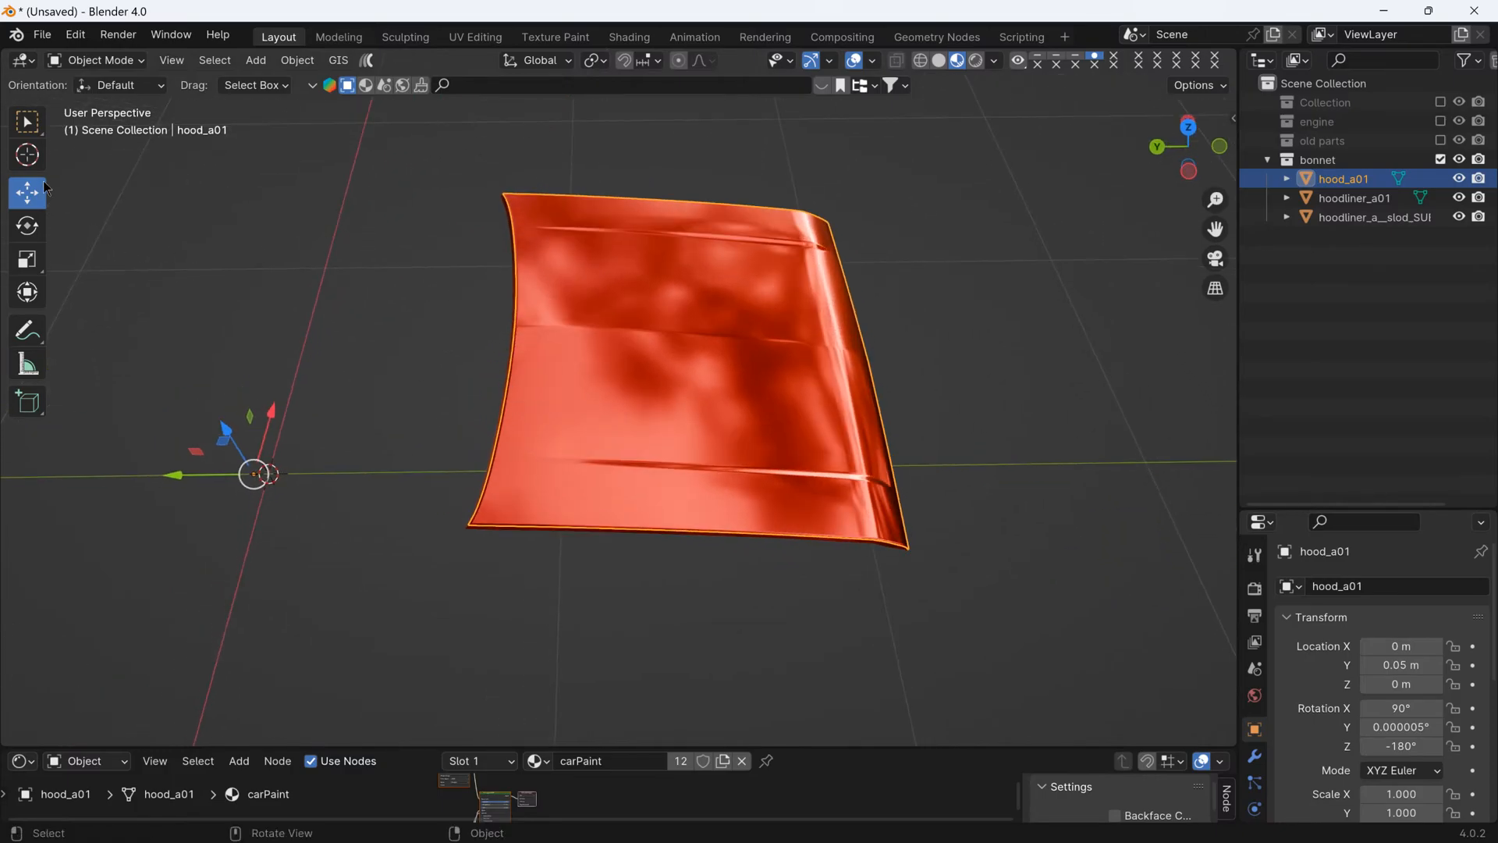
click(29, 157)
scroll(391, 484, up, 3)
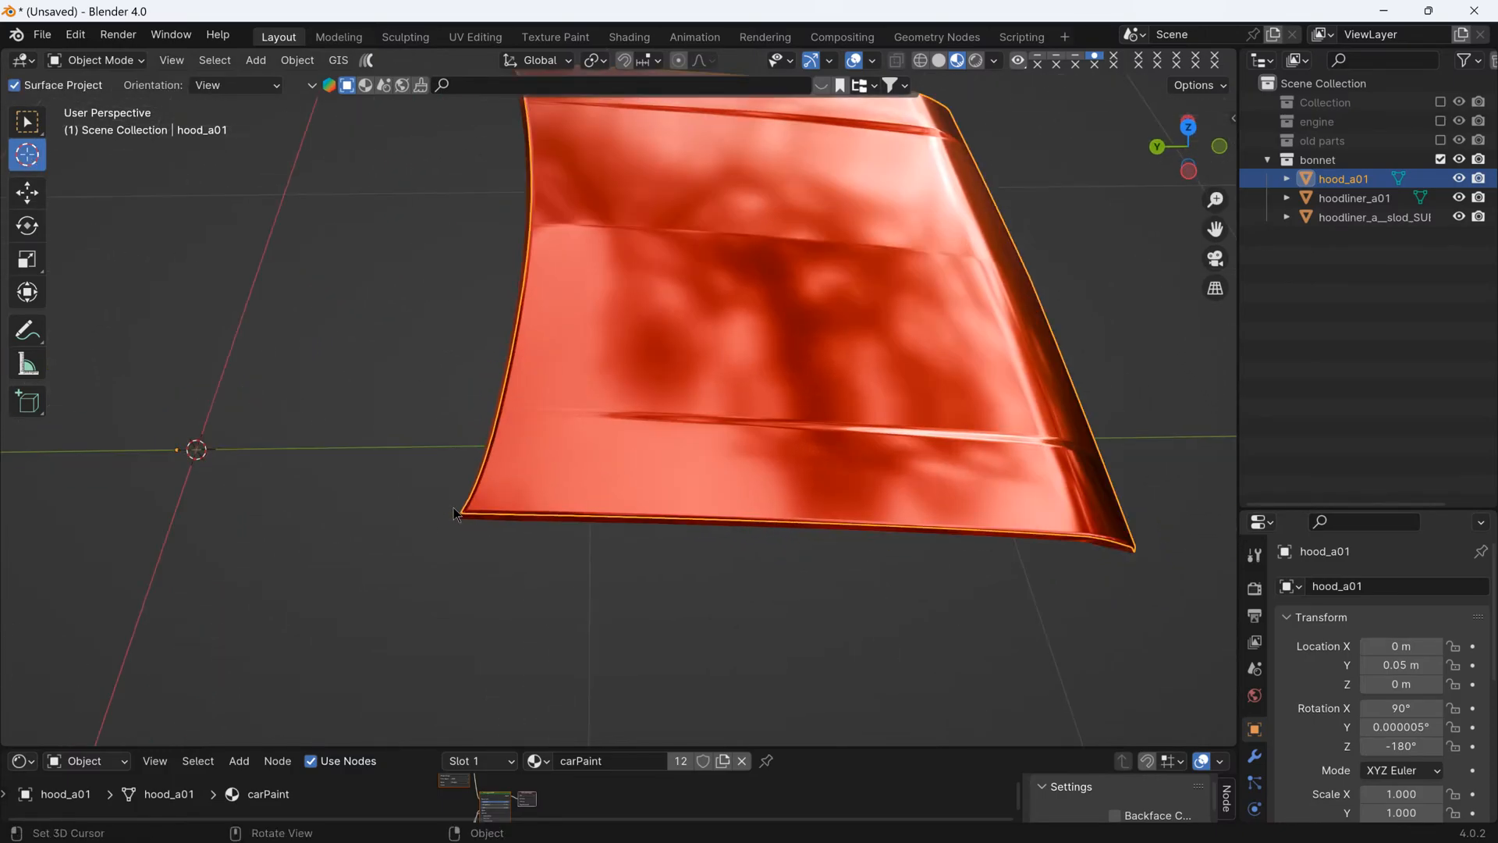
scroll(456, 516, up, 3)
click(467, 515)
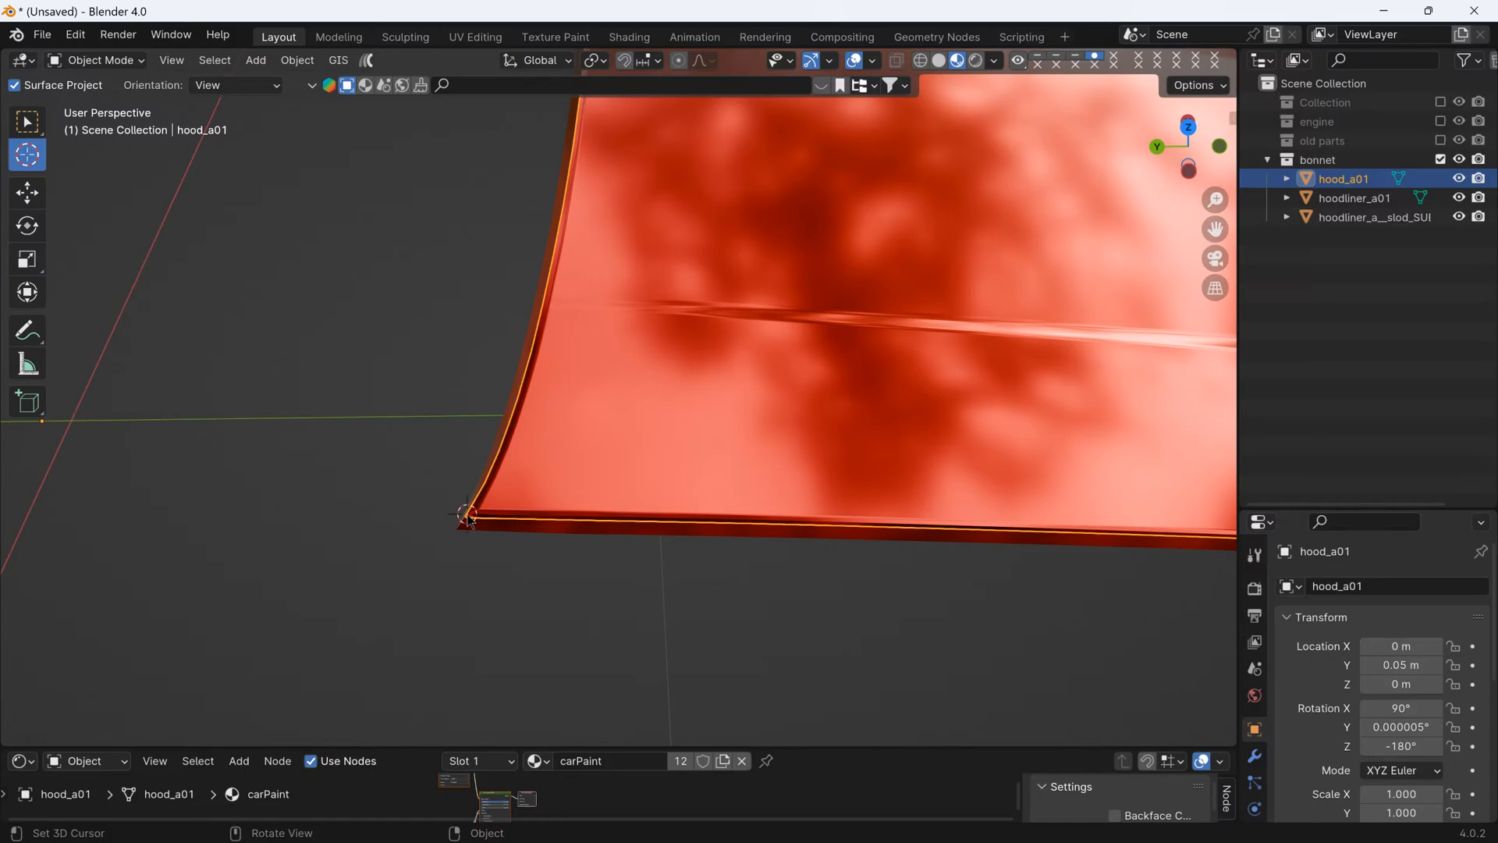
middle_drag(398, 511, 493, 410)
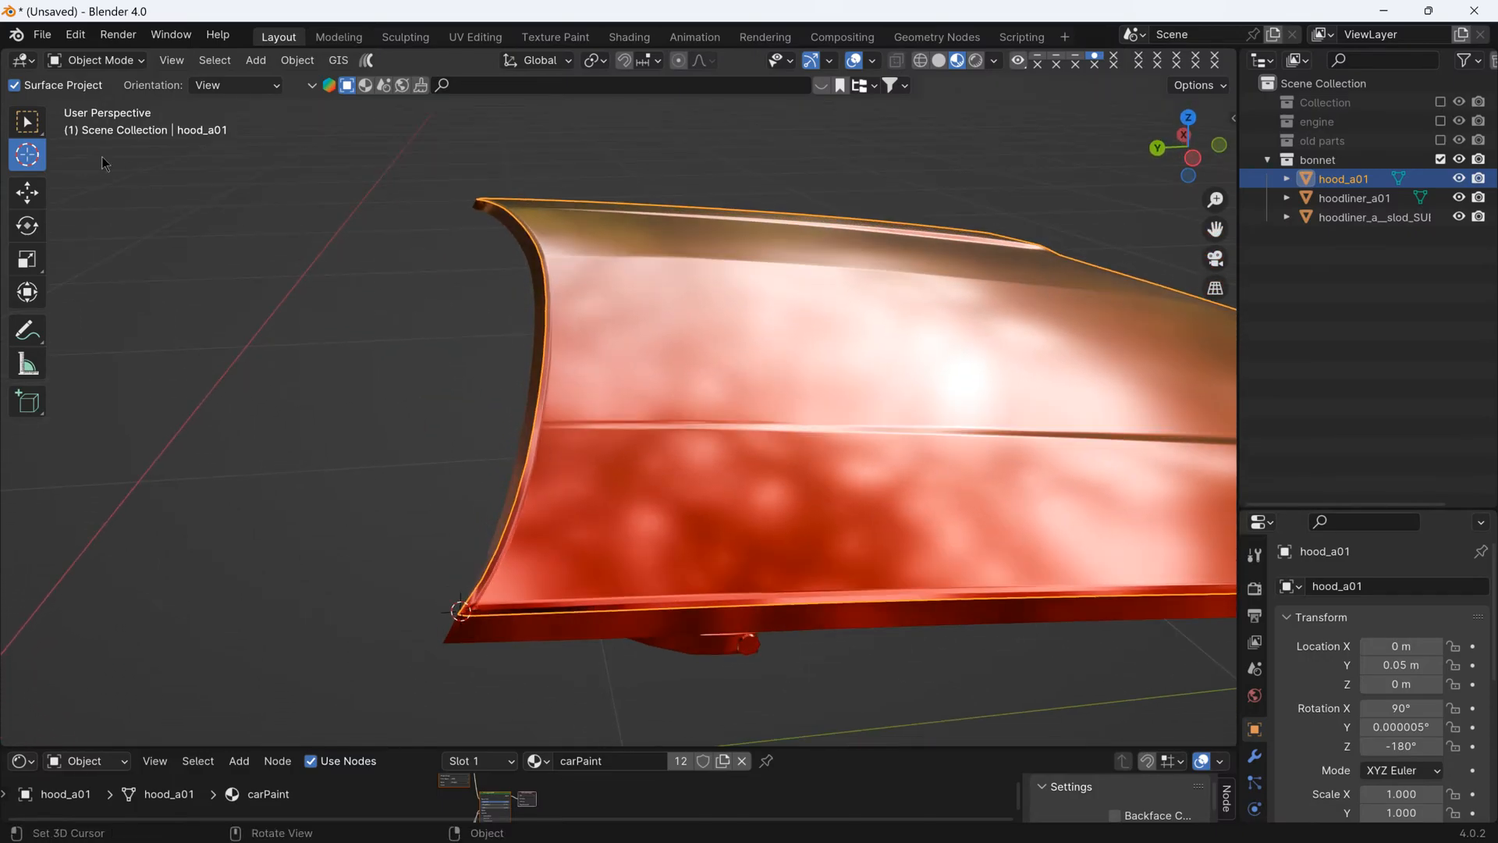
- Return to the Select Box tool and add a Plain Axes empty at the 3D cursor on the bonnet's rear corner
click(31, 124)
middle_drag(569, 615, 528, 387)
click(264, 68)
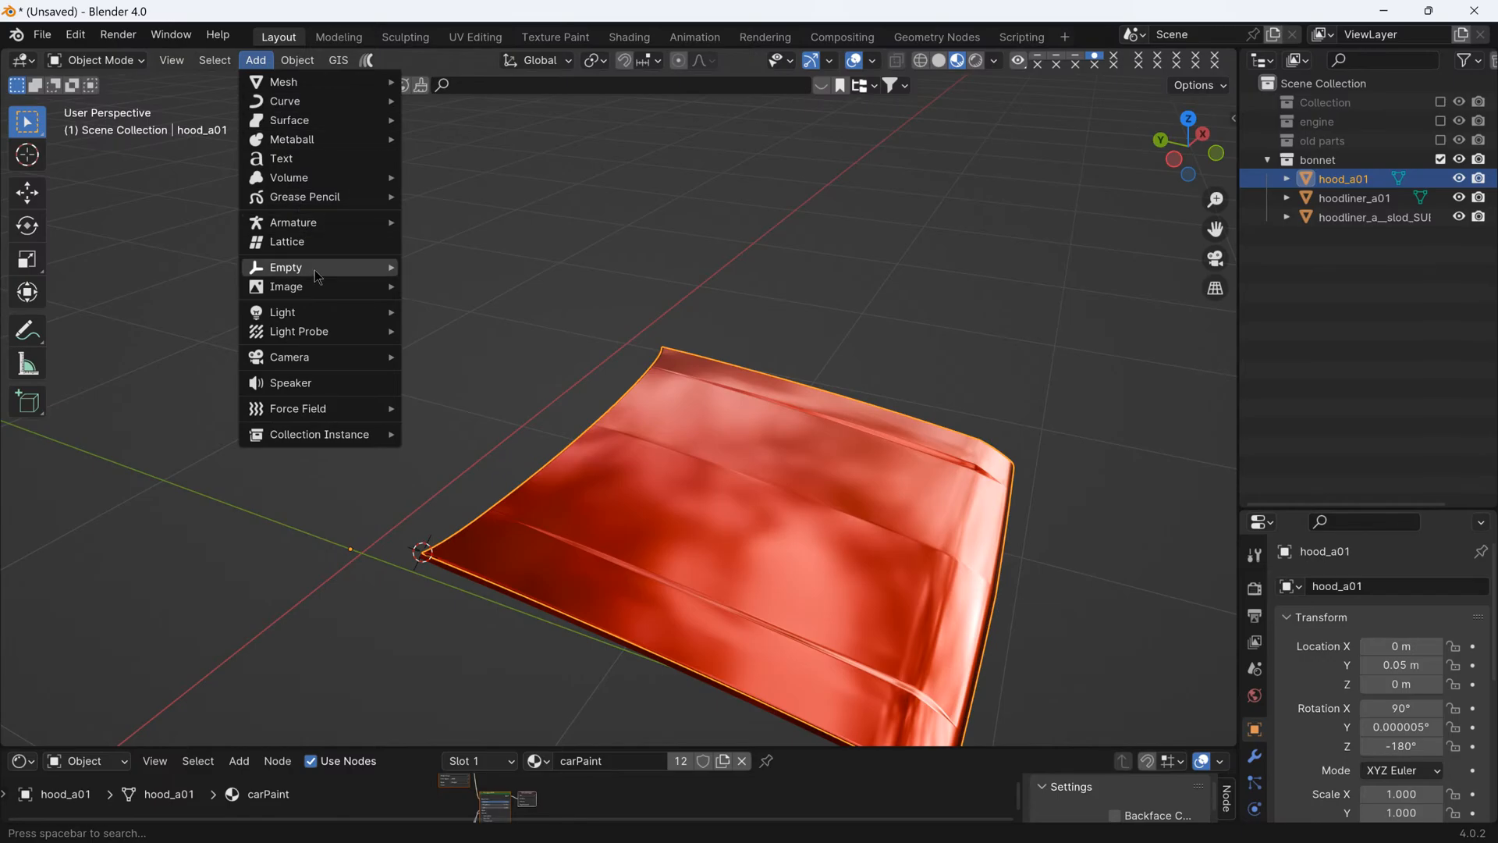
mouse_move(318, 272)
click(496, 272)
middle_drag(546, 468, 554, 538)
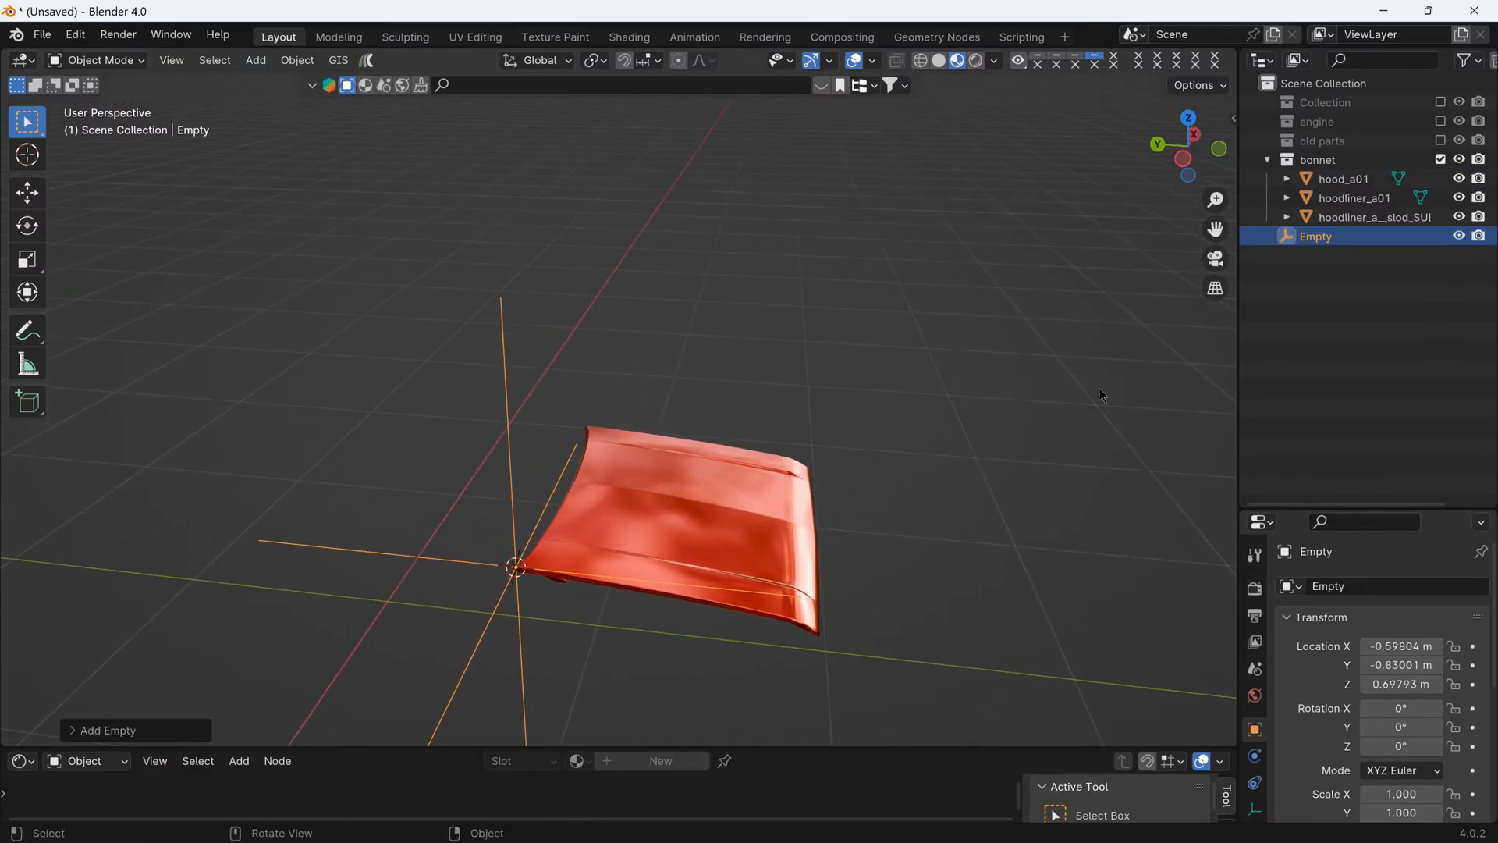
- Rename the new empty motorhood and move it to the bonnet collection
click(1356, 586)
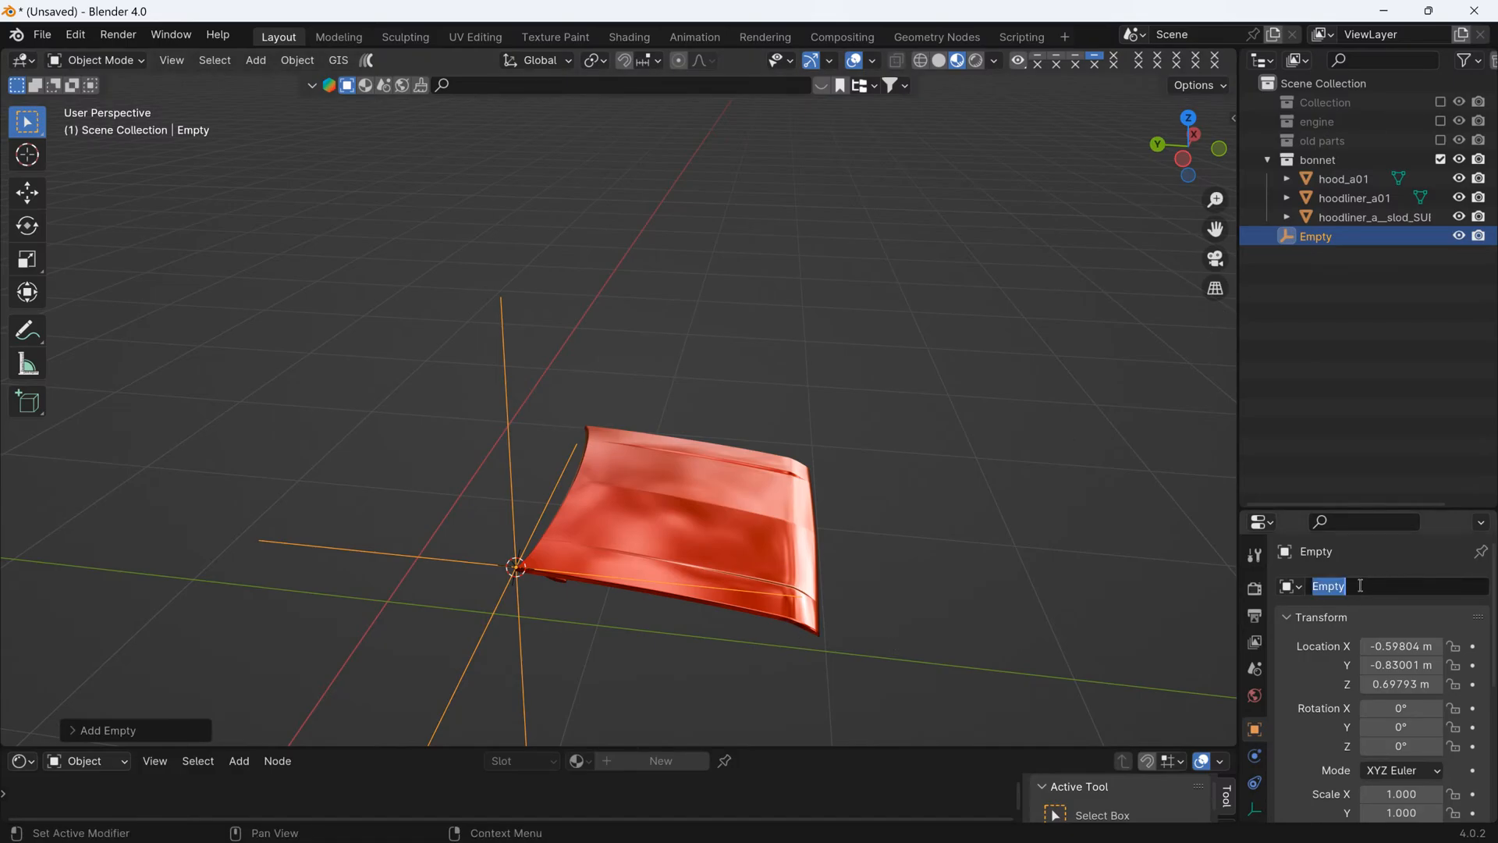
text(motorhood)
key(Return)
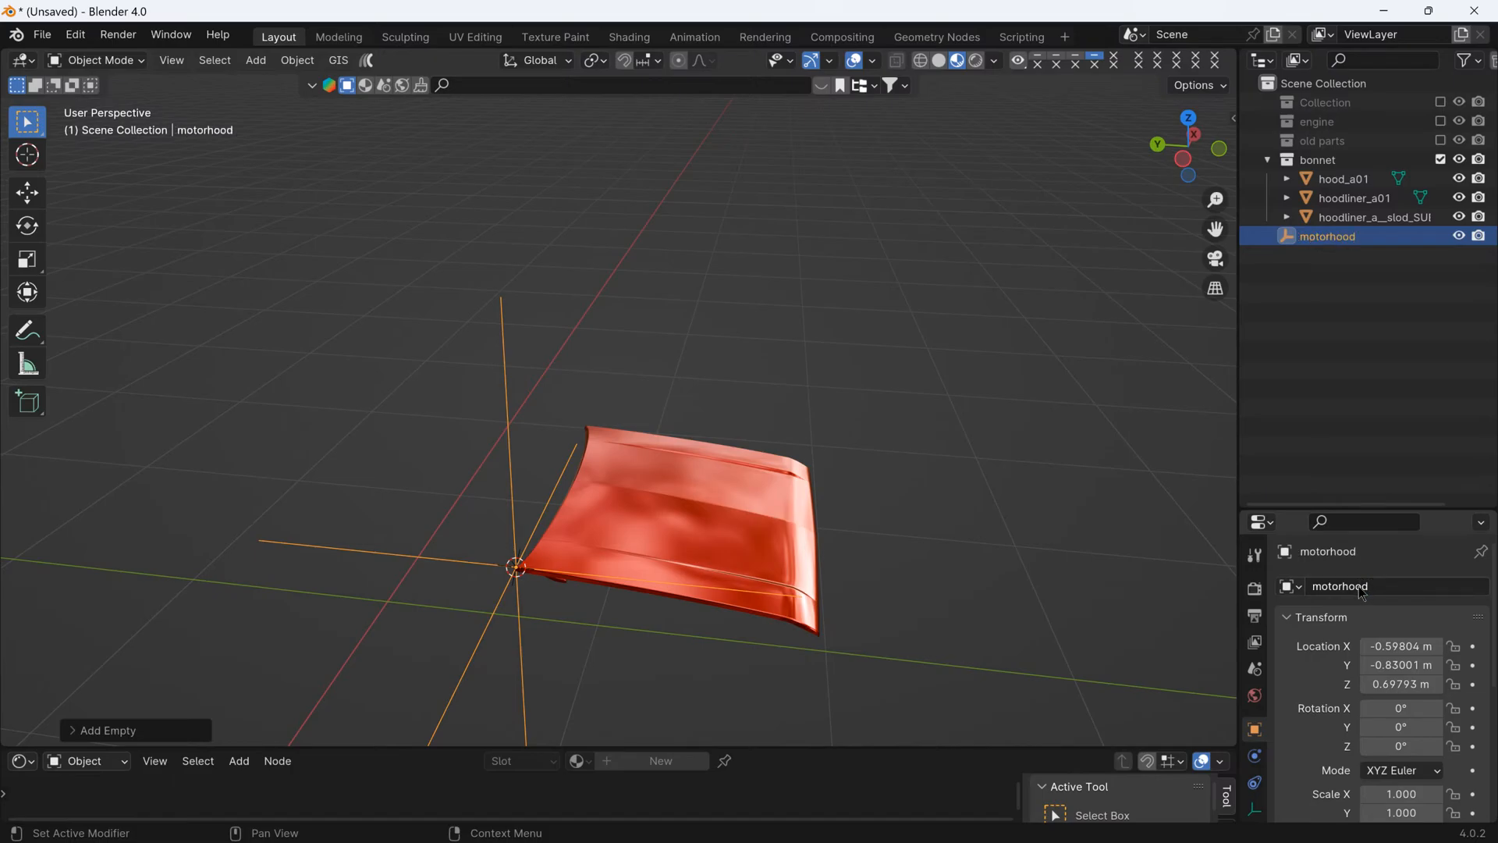
right_click(694, 619)
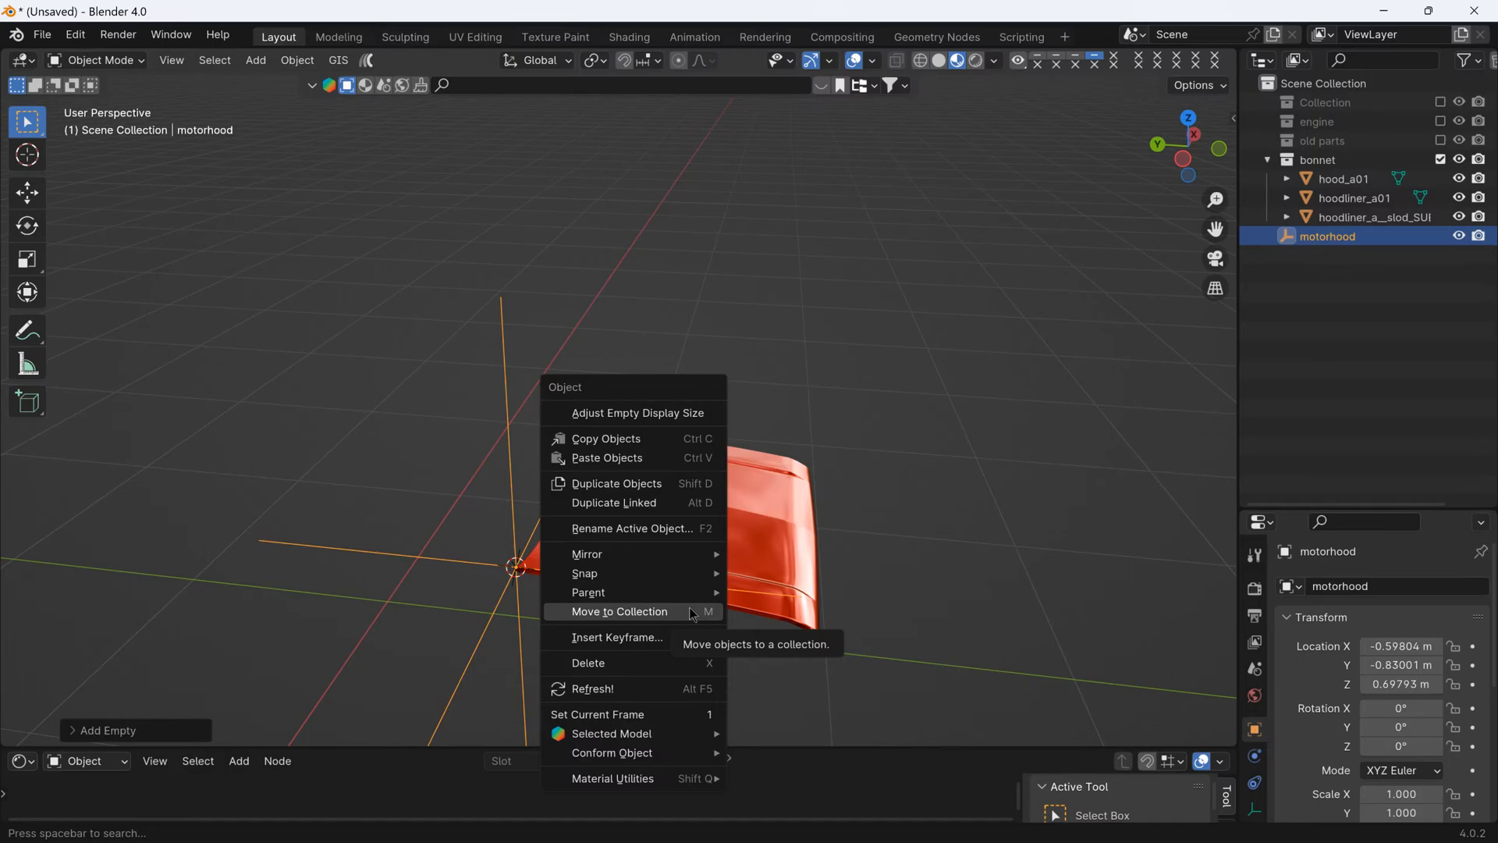
click(694, 613)
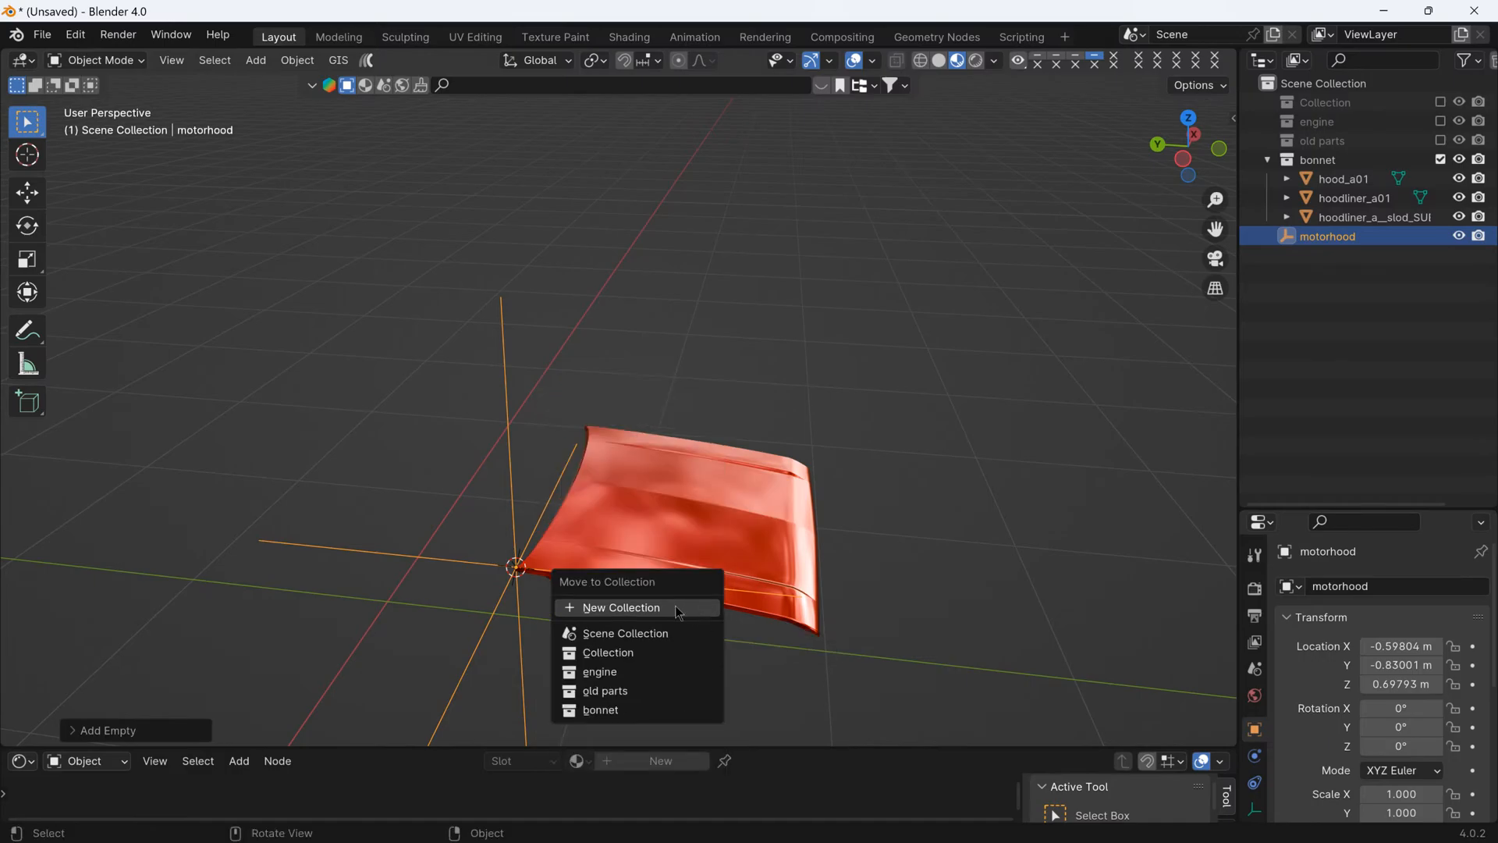
click(632, 712)
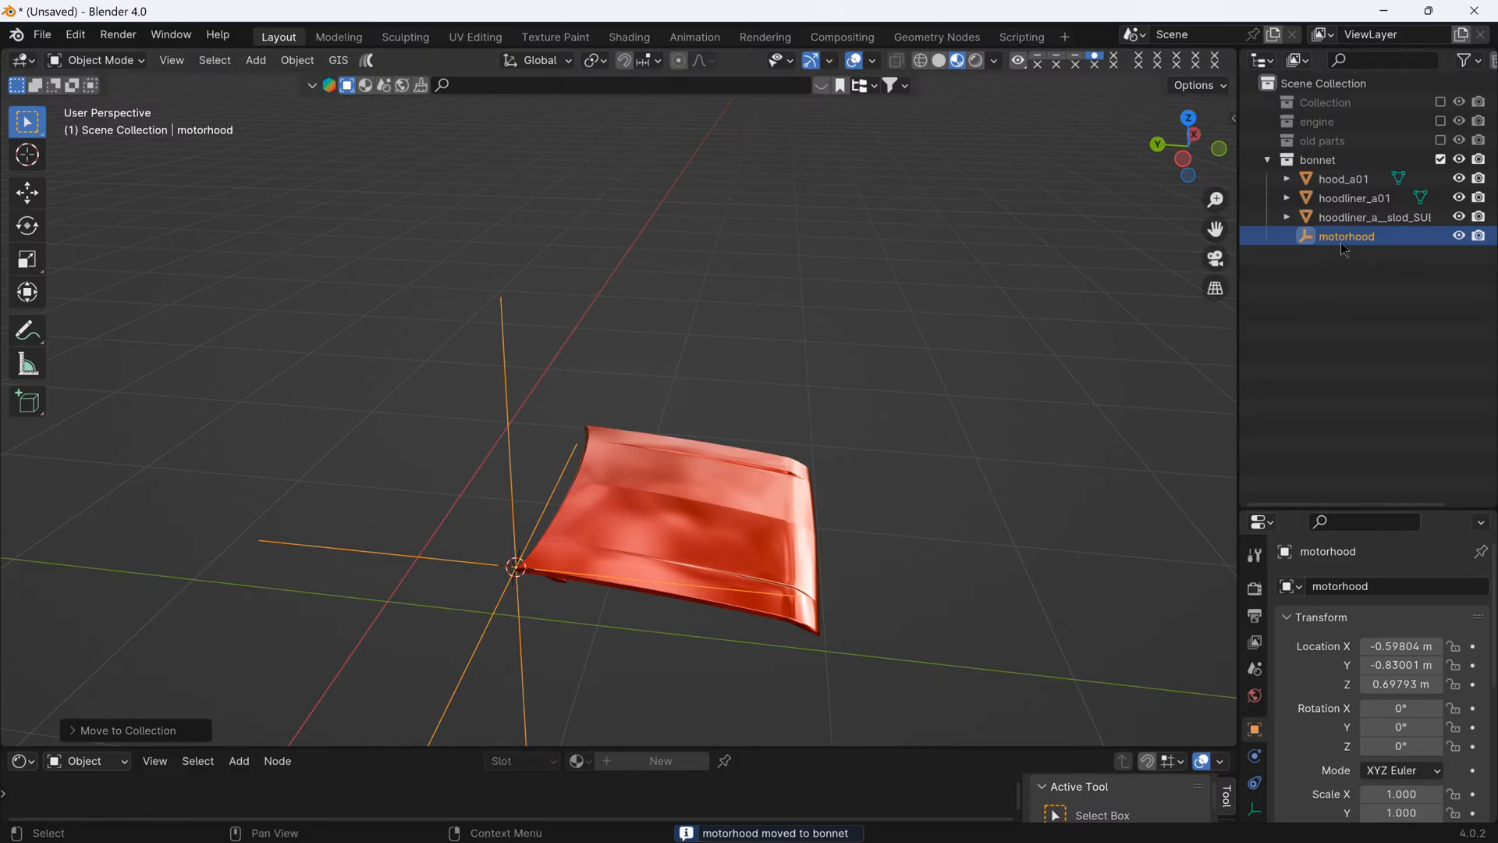
- Parent hood_a01, hoodliner_a01 and the third hoodliner object to the motorhood empty with Keep Transform, and select only the empty
click(1346, 180)
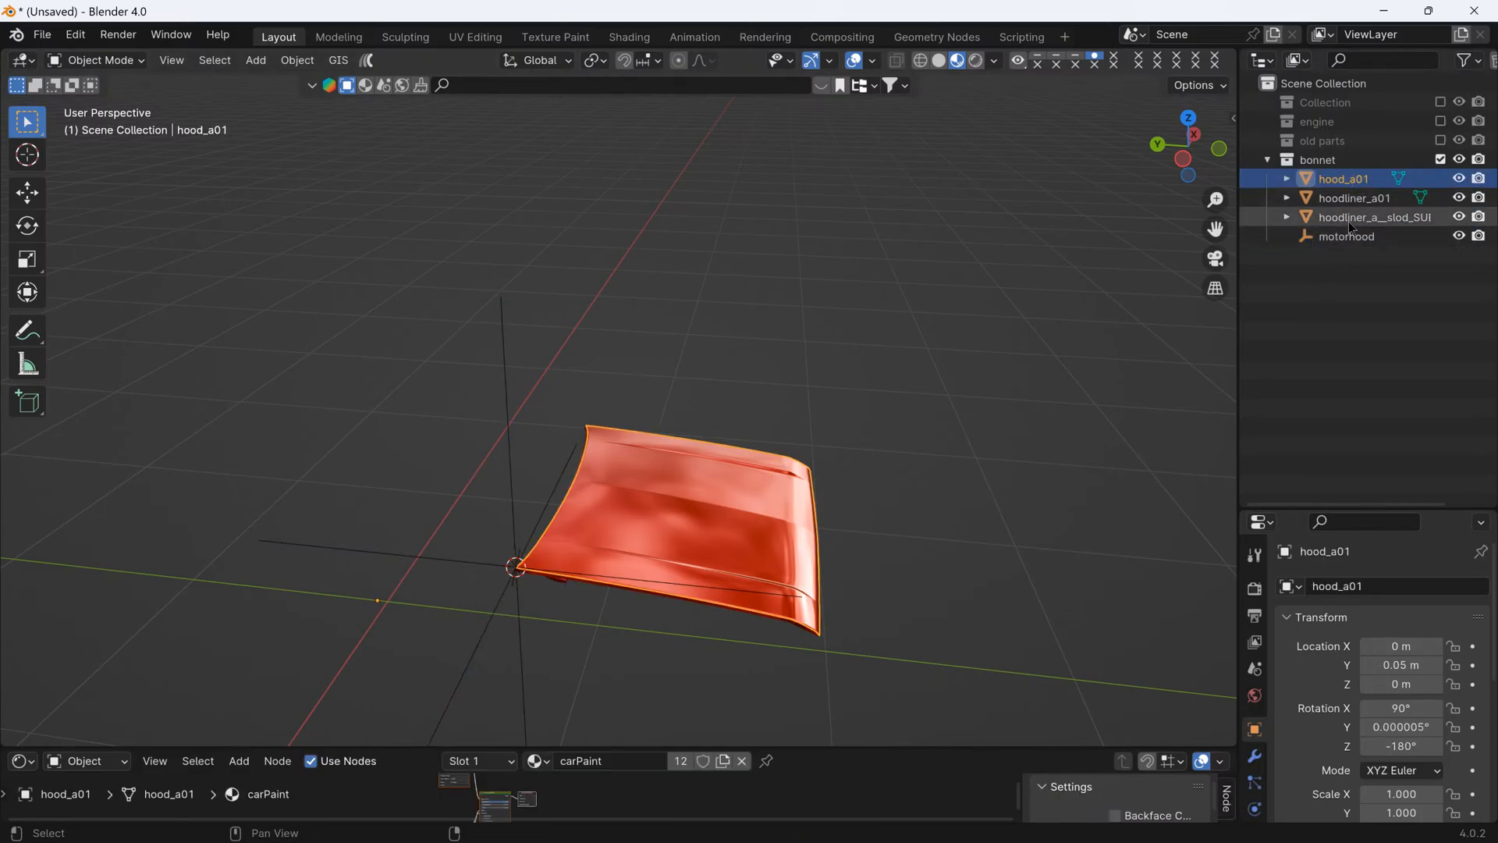
shift+click(1347, 221)
key(g)
middle_drag(845, 599, 869, 561)
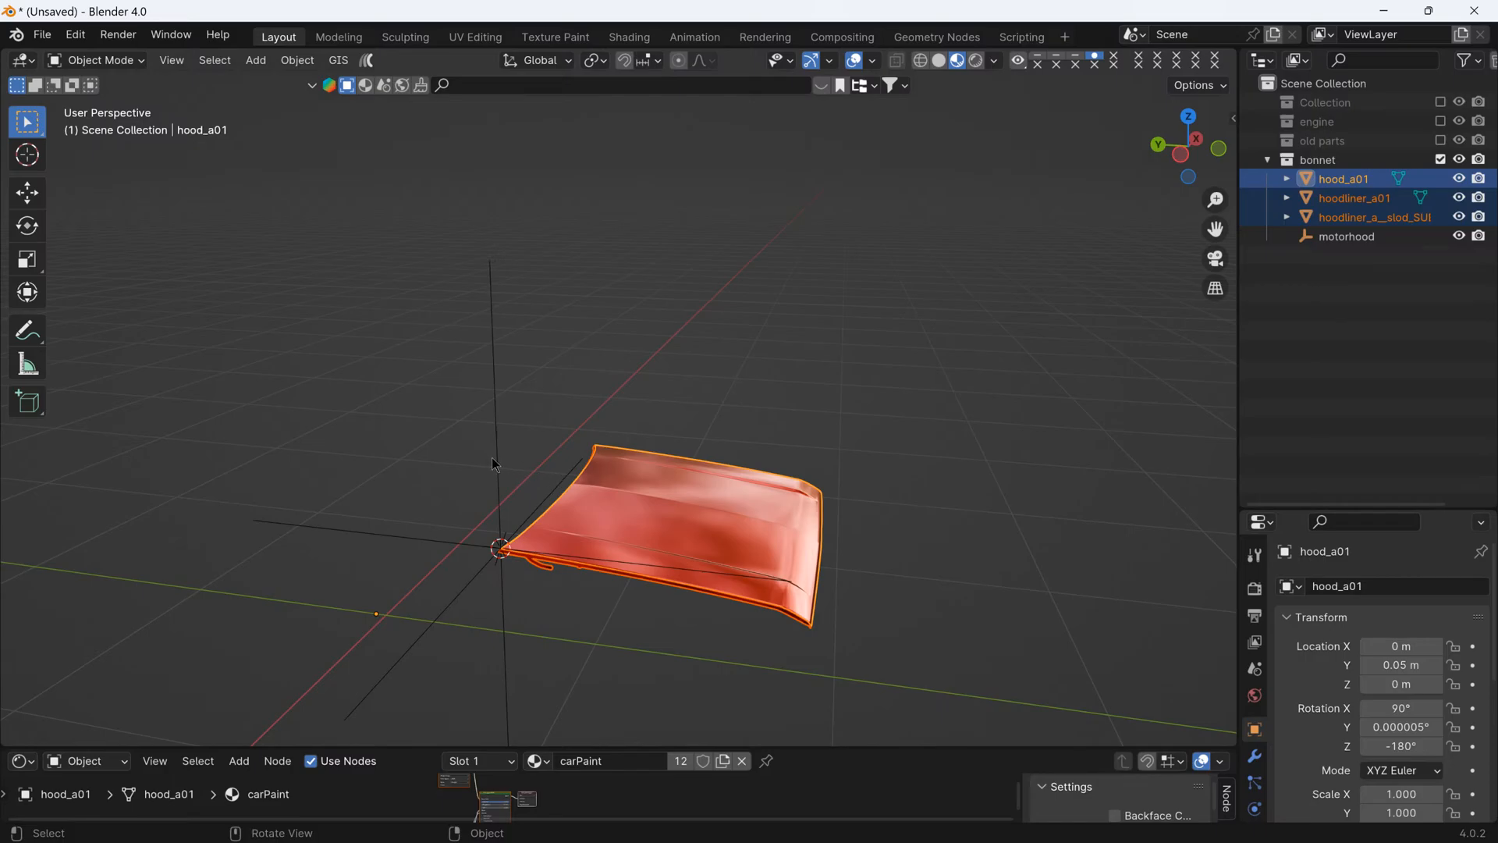
key(shift)
shift+click(501, 446)
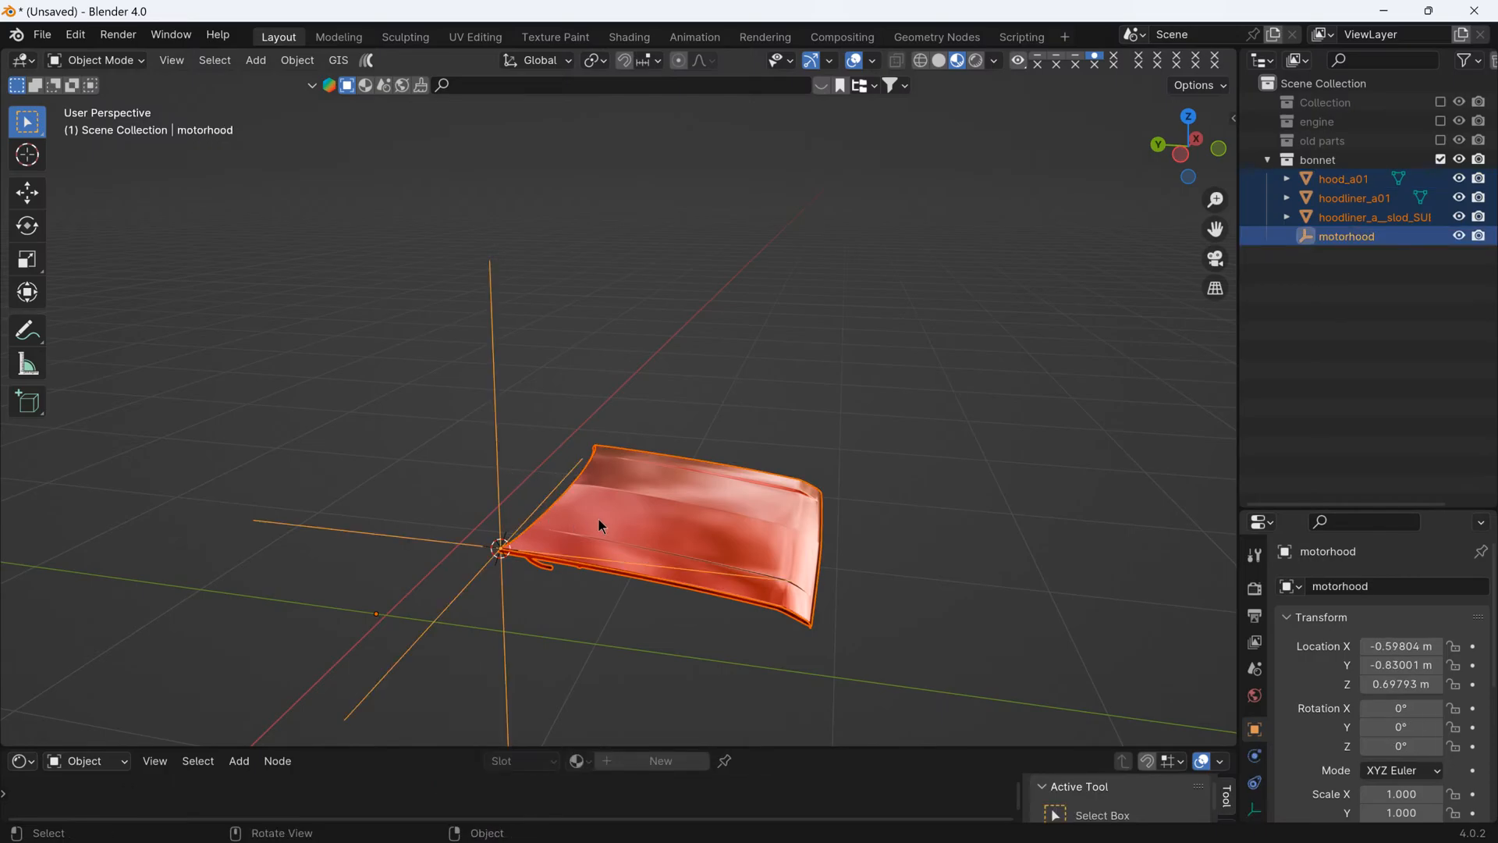
key(ctrl+p)
key(ctrl+p)
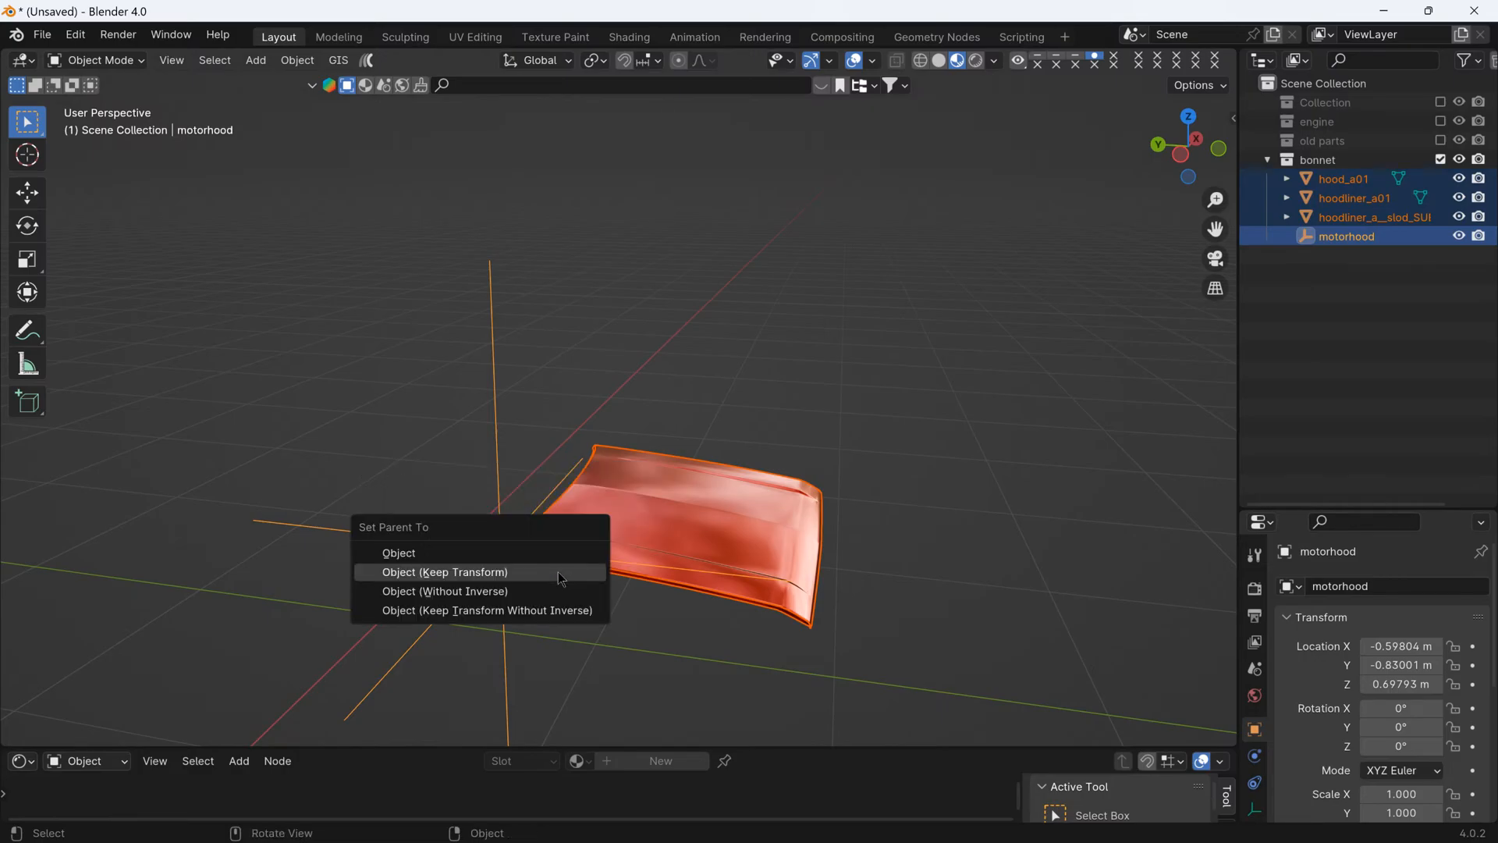
click(561, 576)
middle_drag(727, 390, 681, 388)
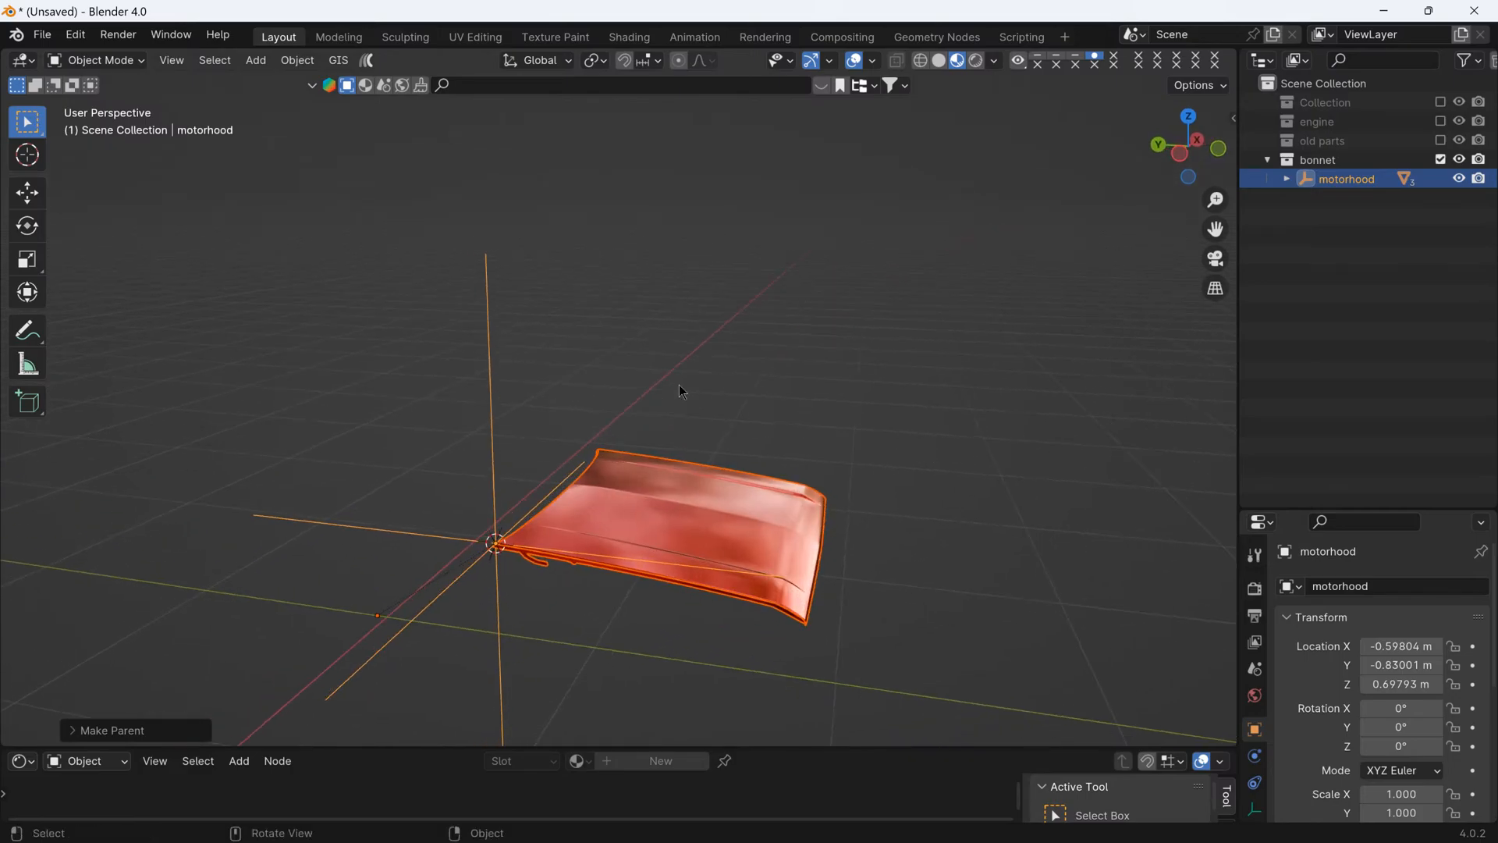
click(483, 422)
click(457, 556)
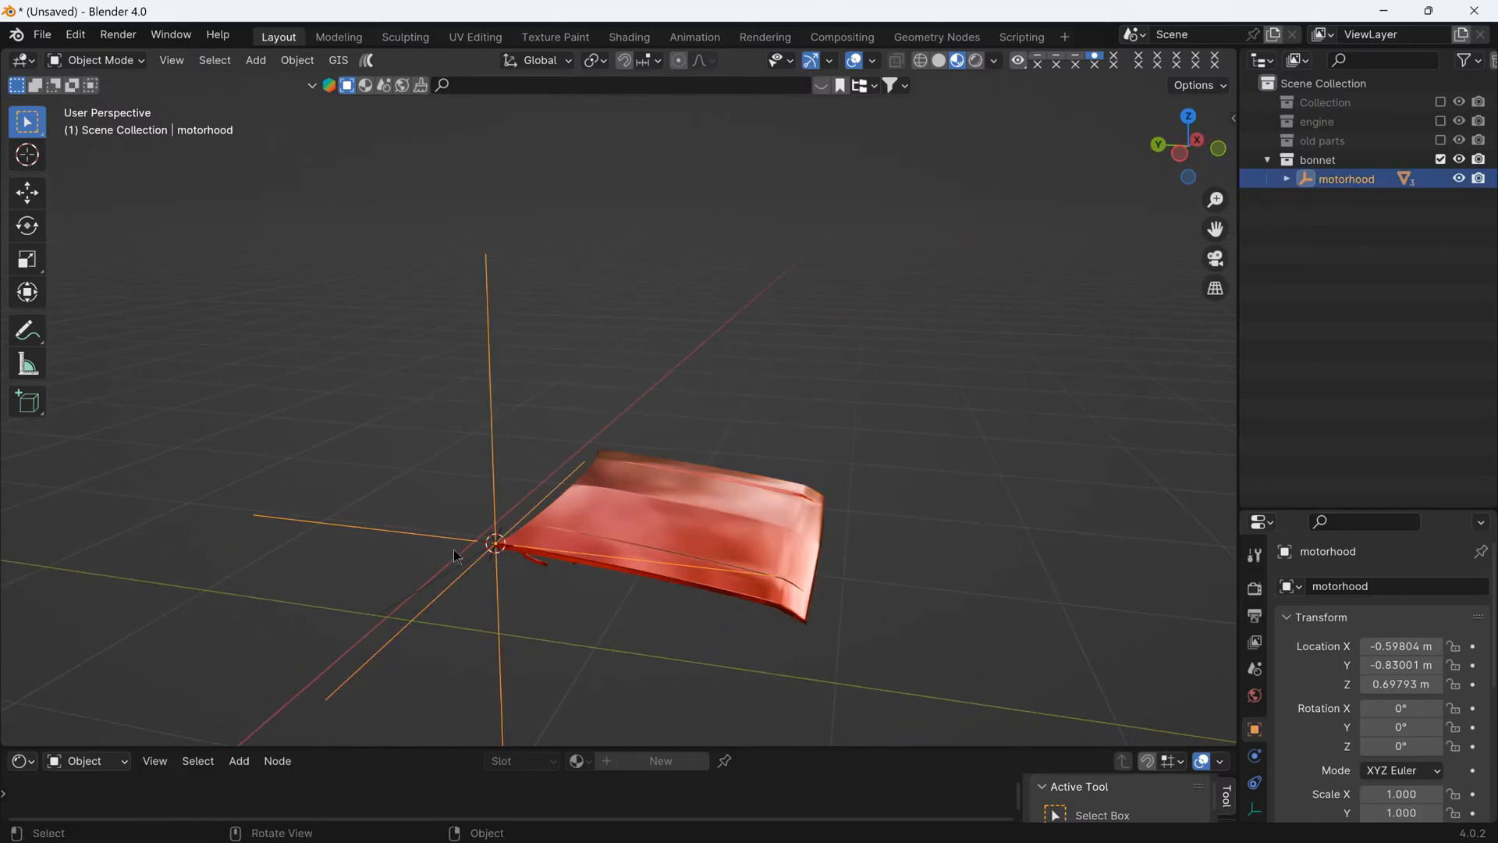
click(27, 192)
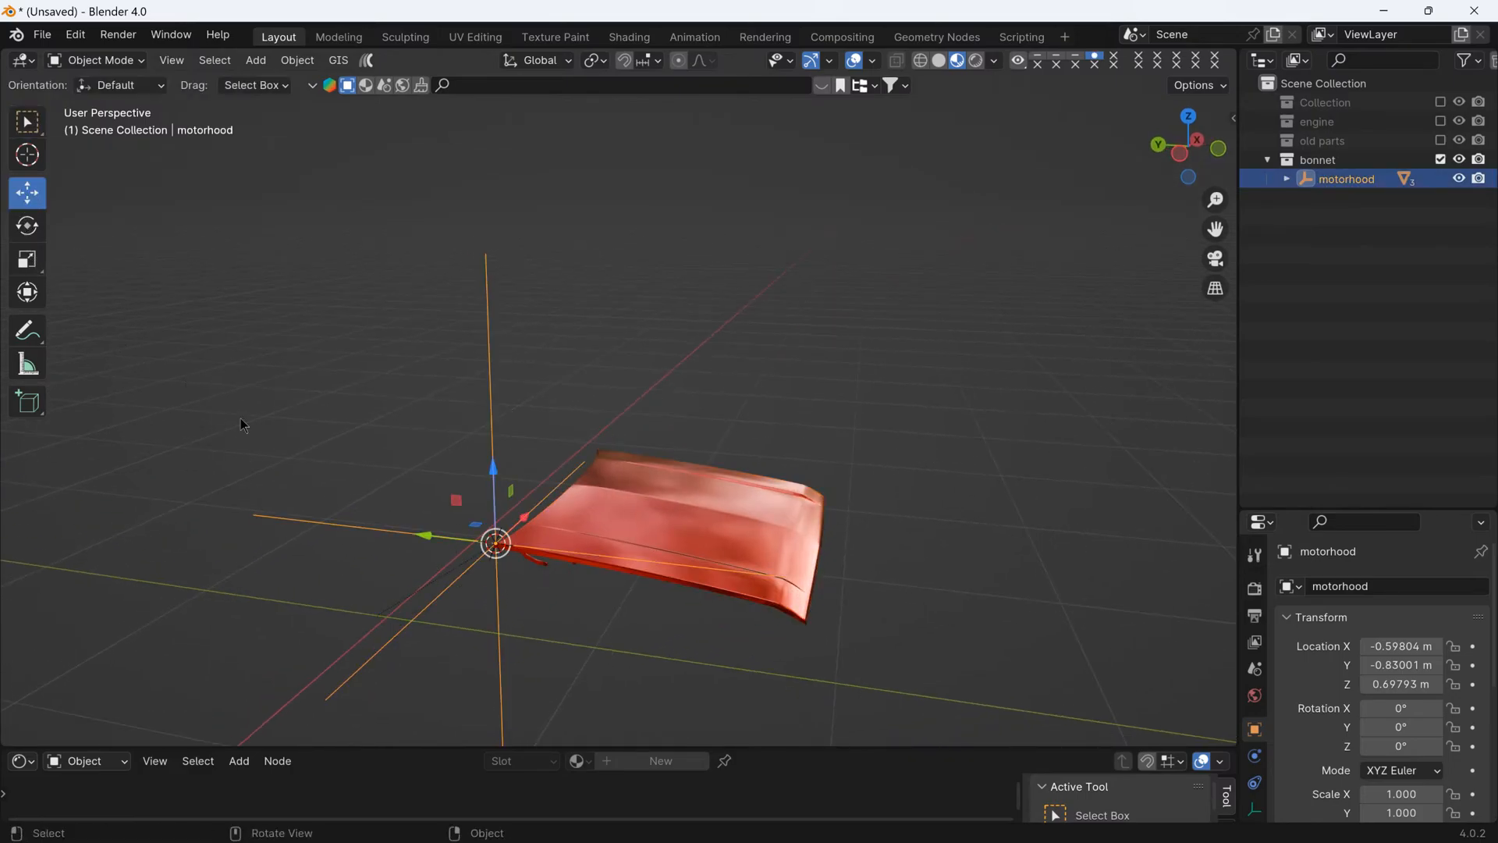
mouse_move(433, 546)
mouse_down()
mouse_move(394, 546)
mouse_move(436, 557)
mouse_up()
right_click(436, 556)
middle_drag(321, 507, 414, 537)
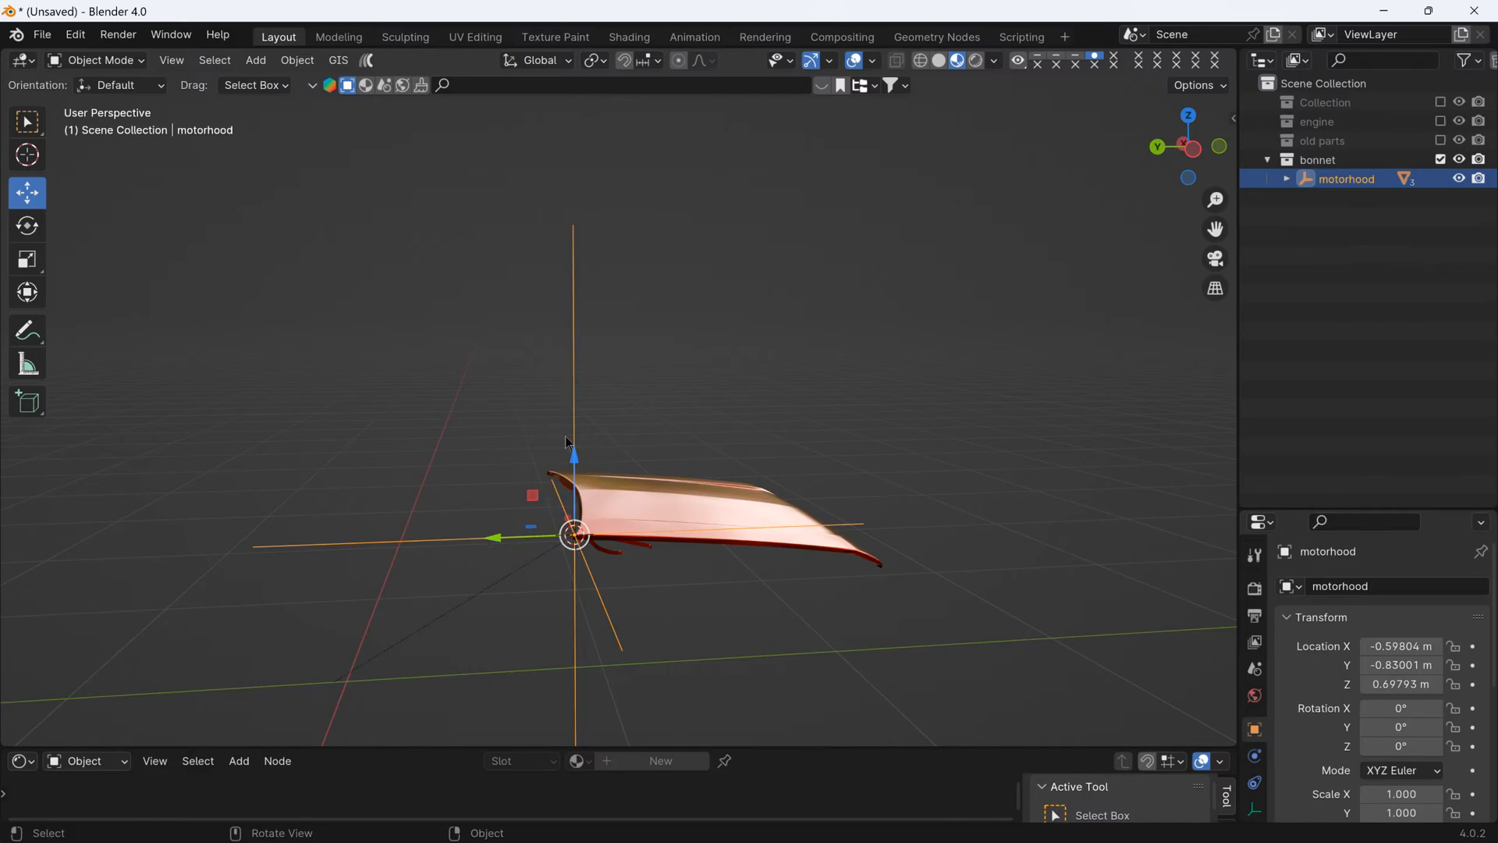
middle_drag(660, 569, 538, 642)
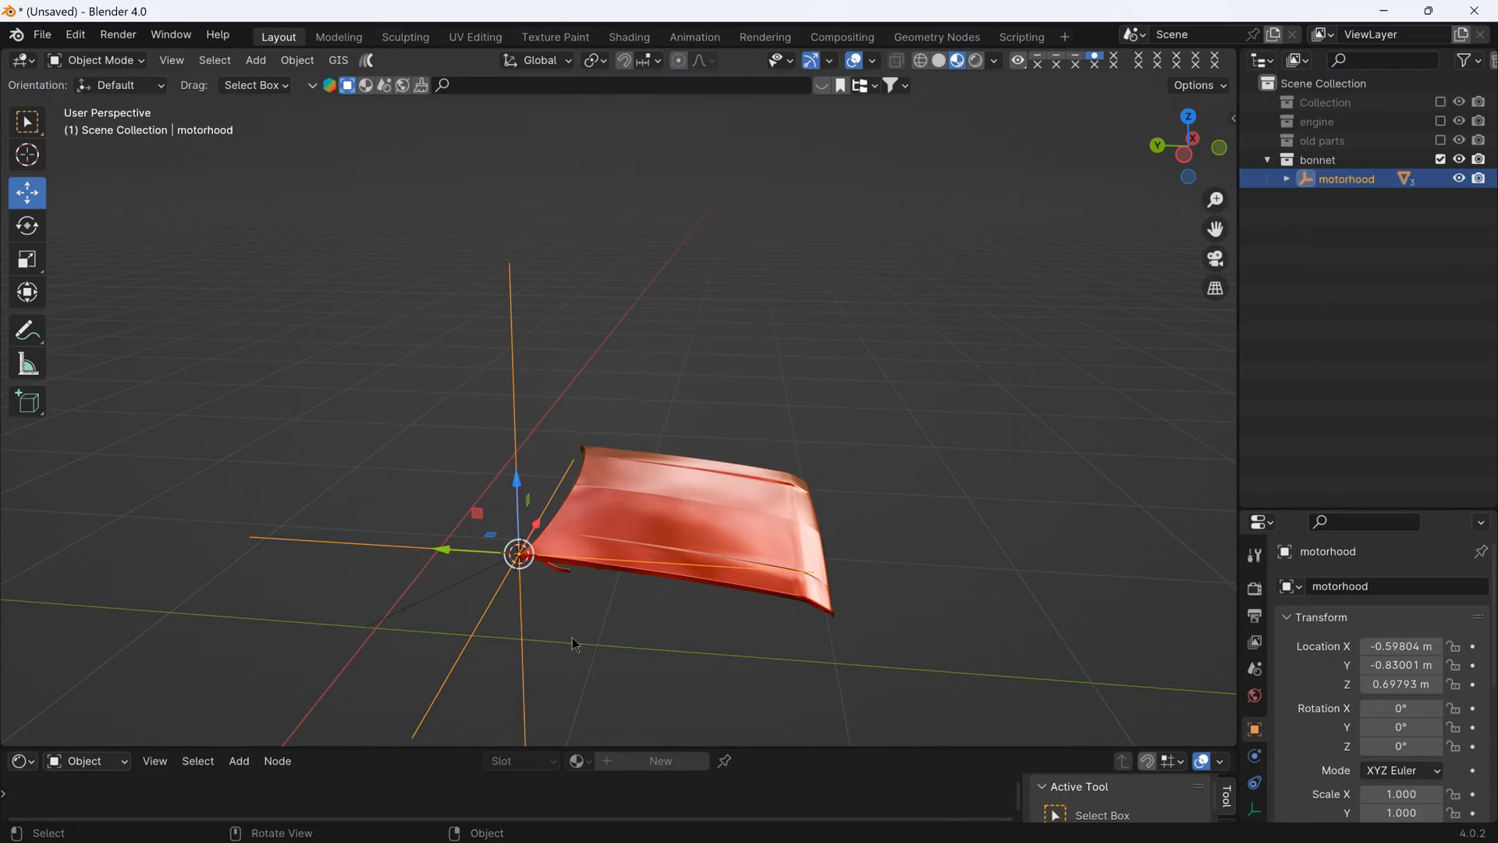
click(28, 125)
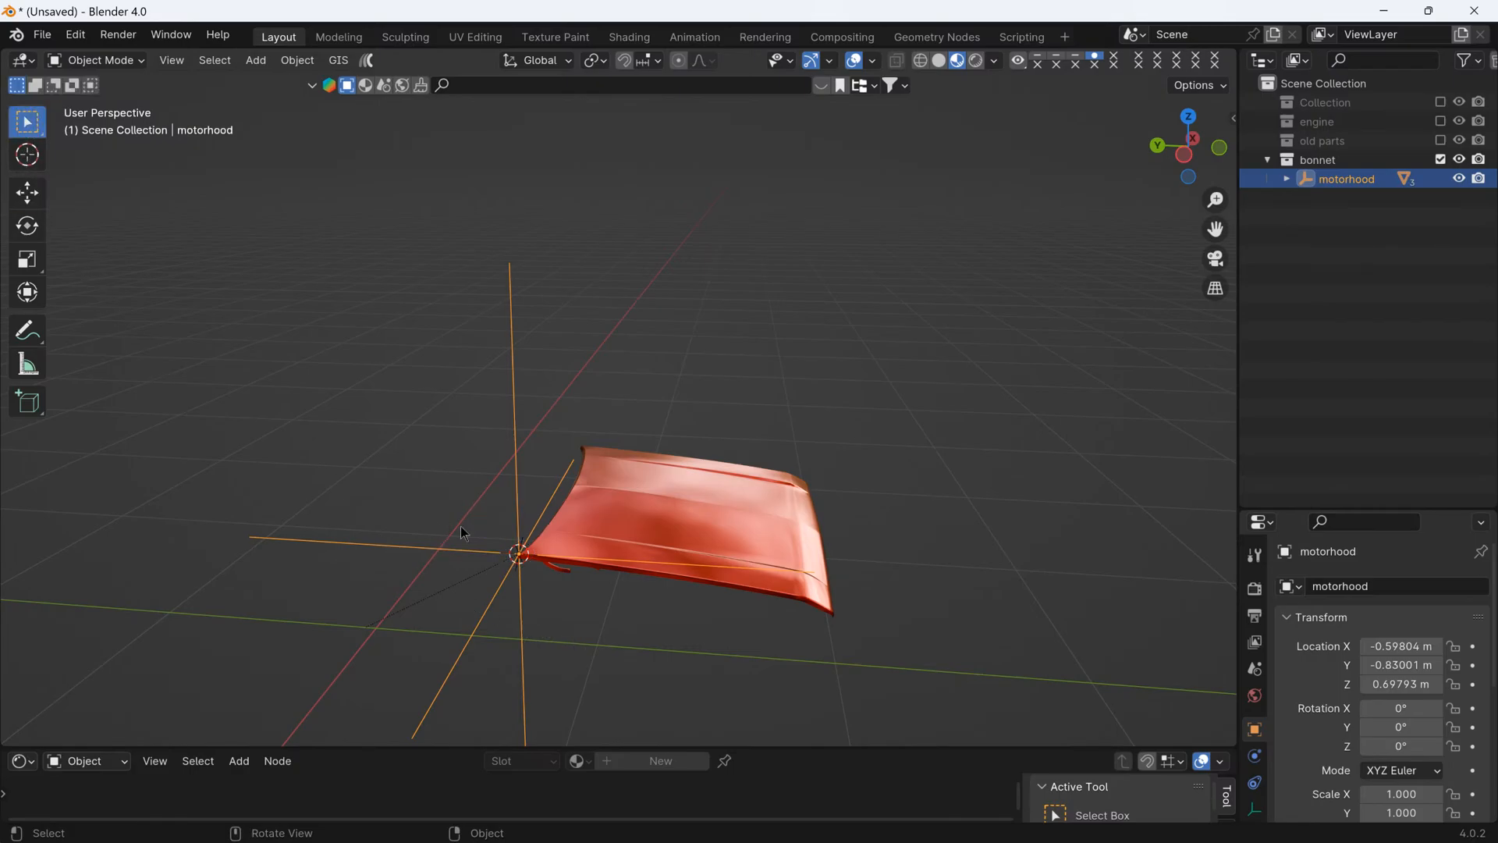
key(r)
key(x)
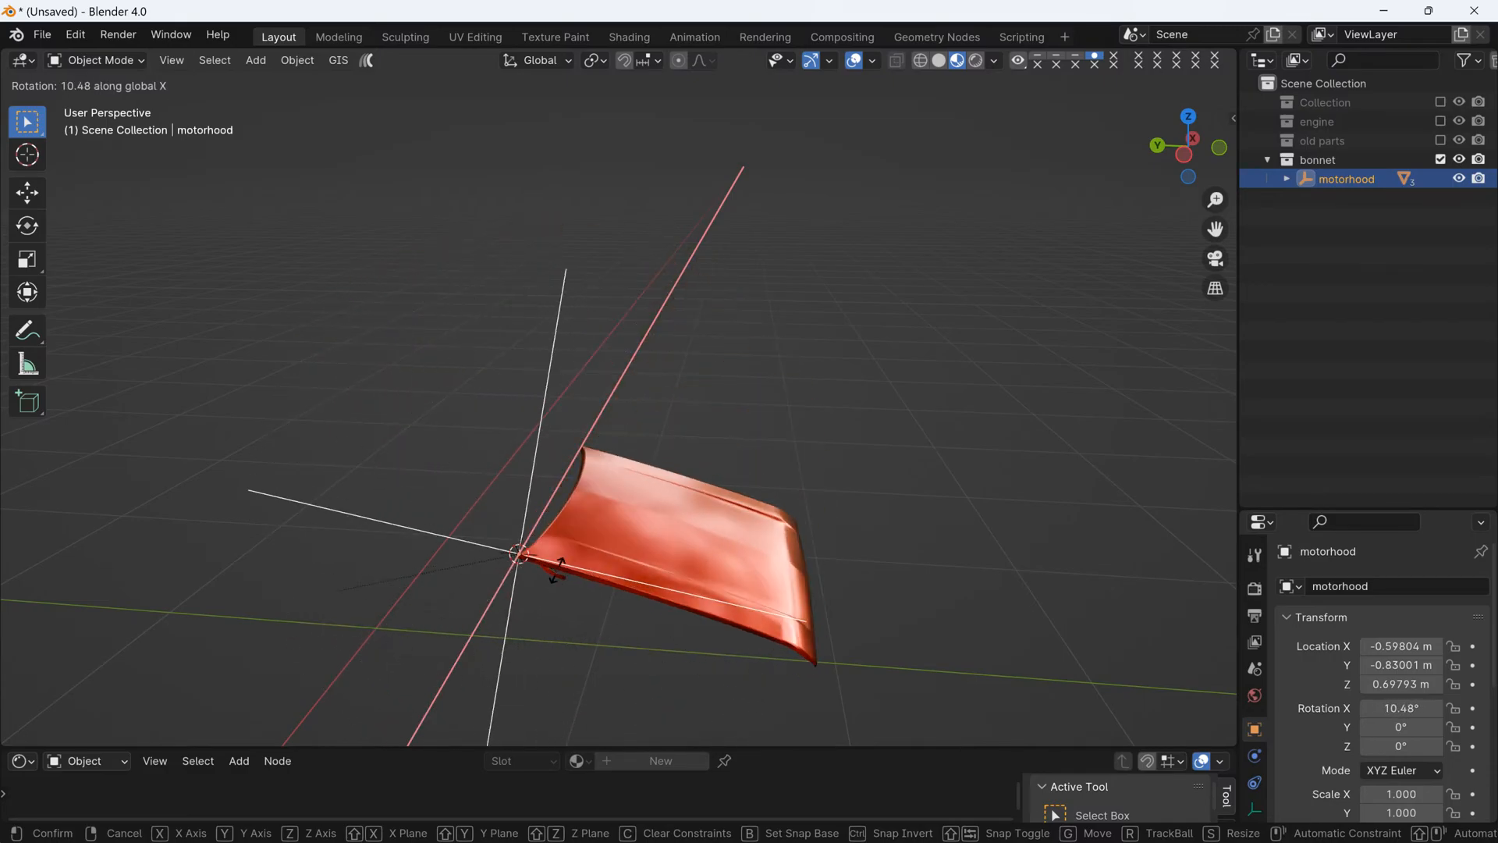
key(Escape)
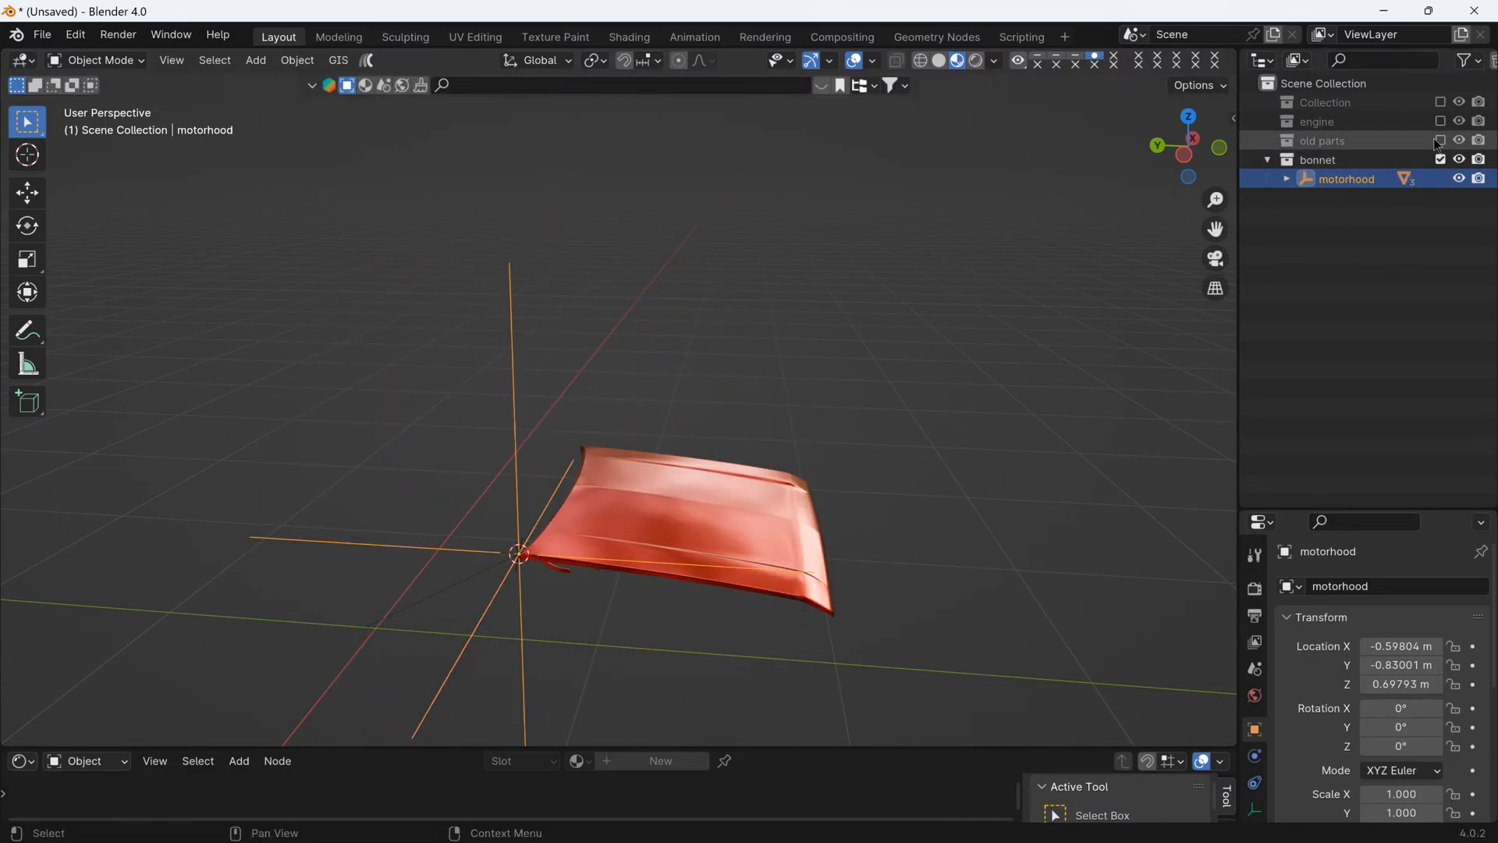
- Re-enable the excluded Collection and engine collections to show the car body and engine
click(1440, 102)
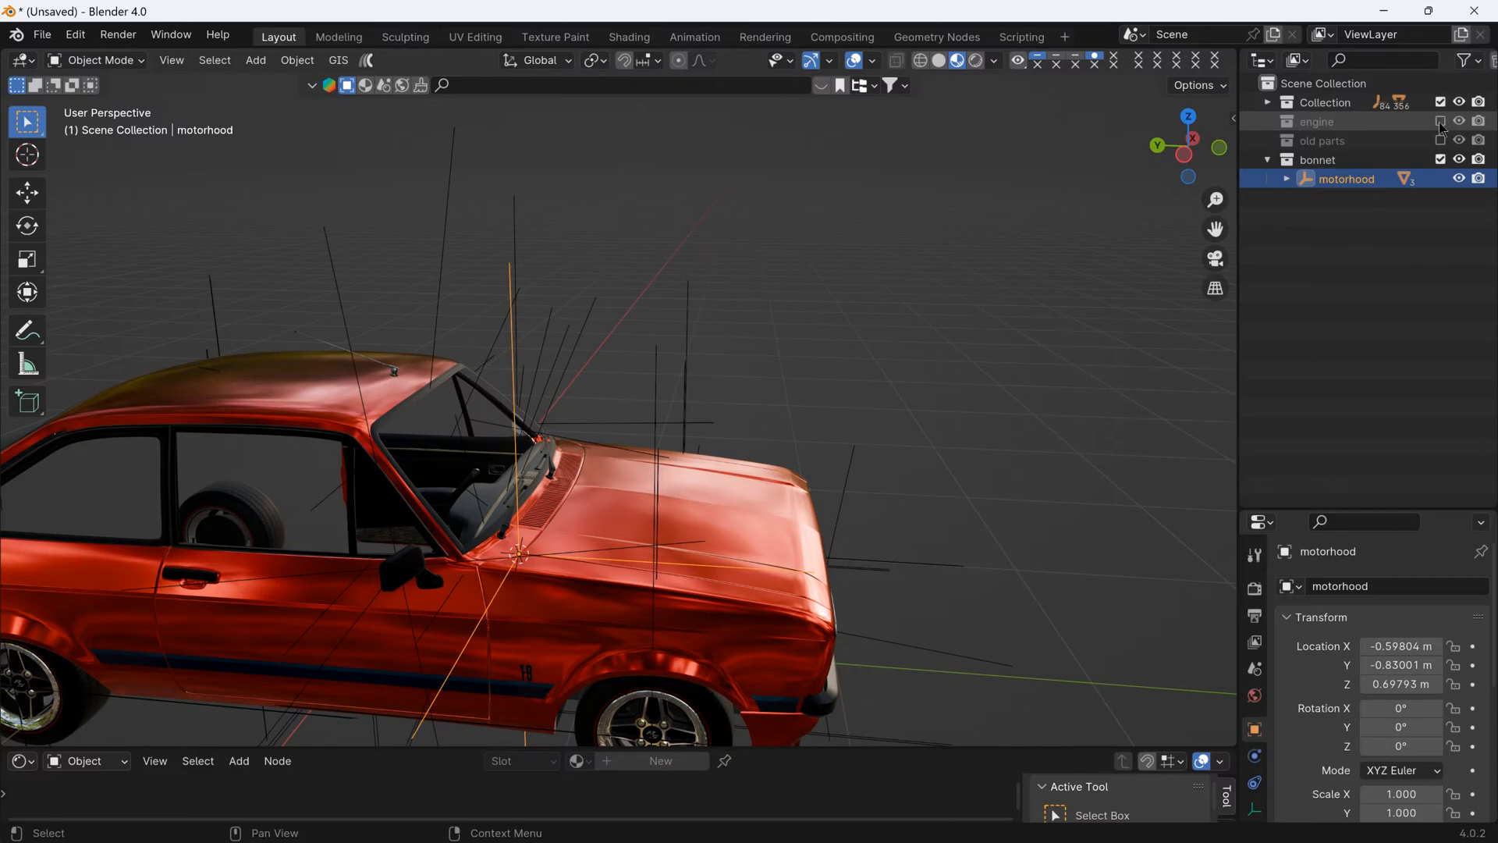
click(1440, 123)
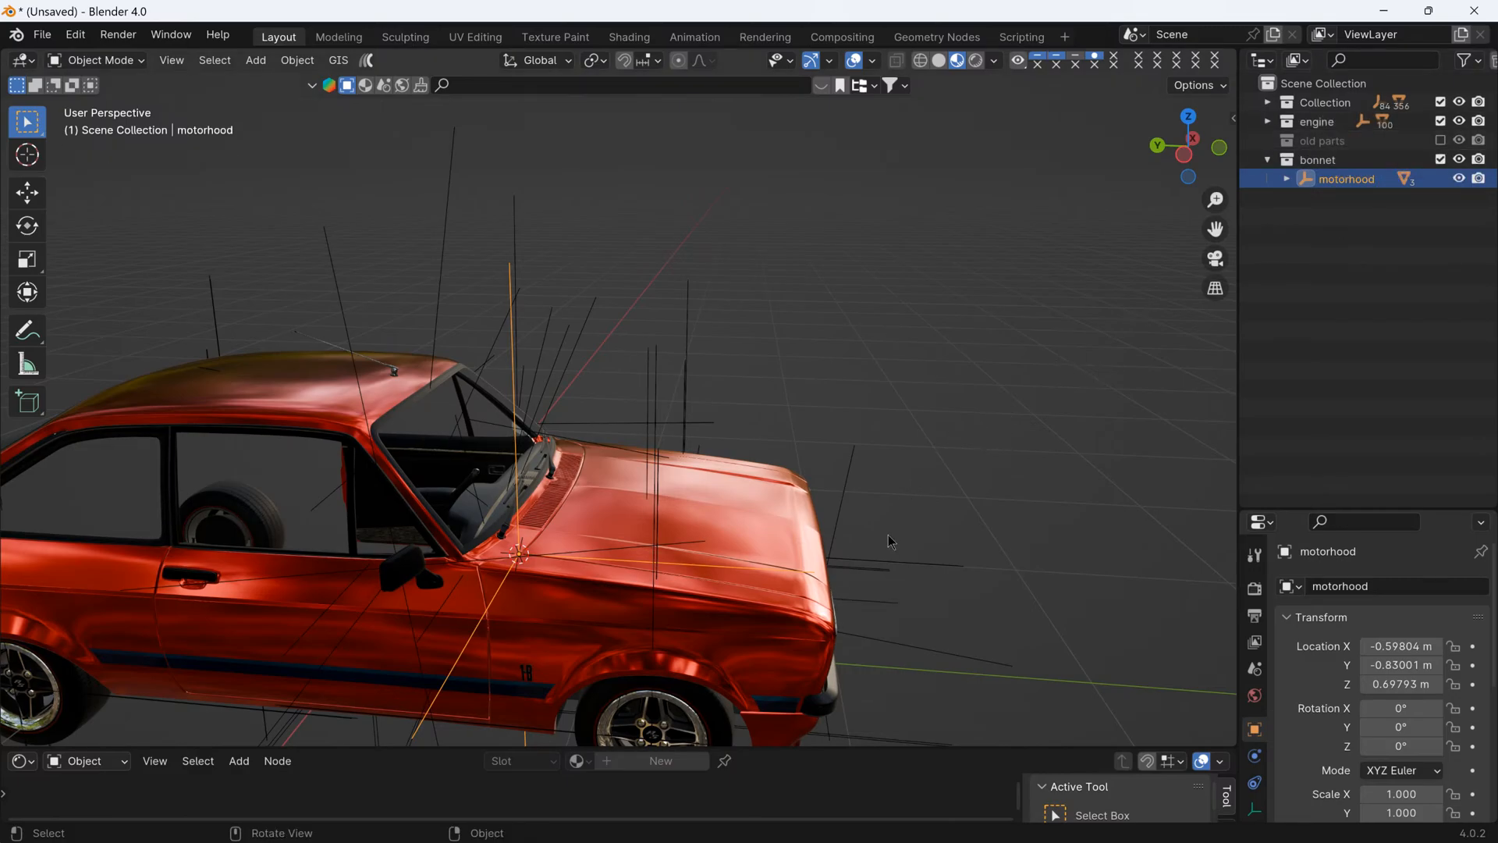
- Rotate motorhood about -32.4° around global X, examine the gap at the bonnet's rear edge, and undo the rotation
key(r)
key(x)
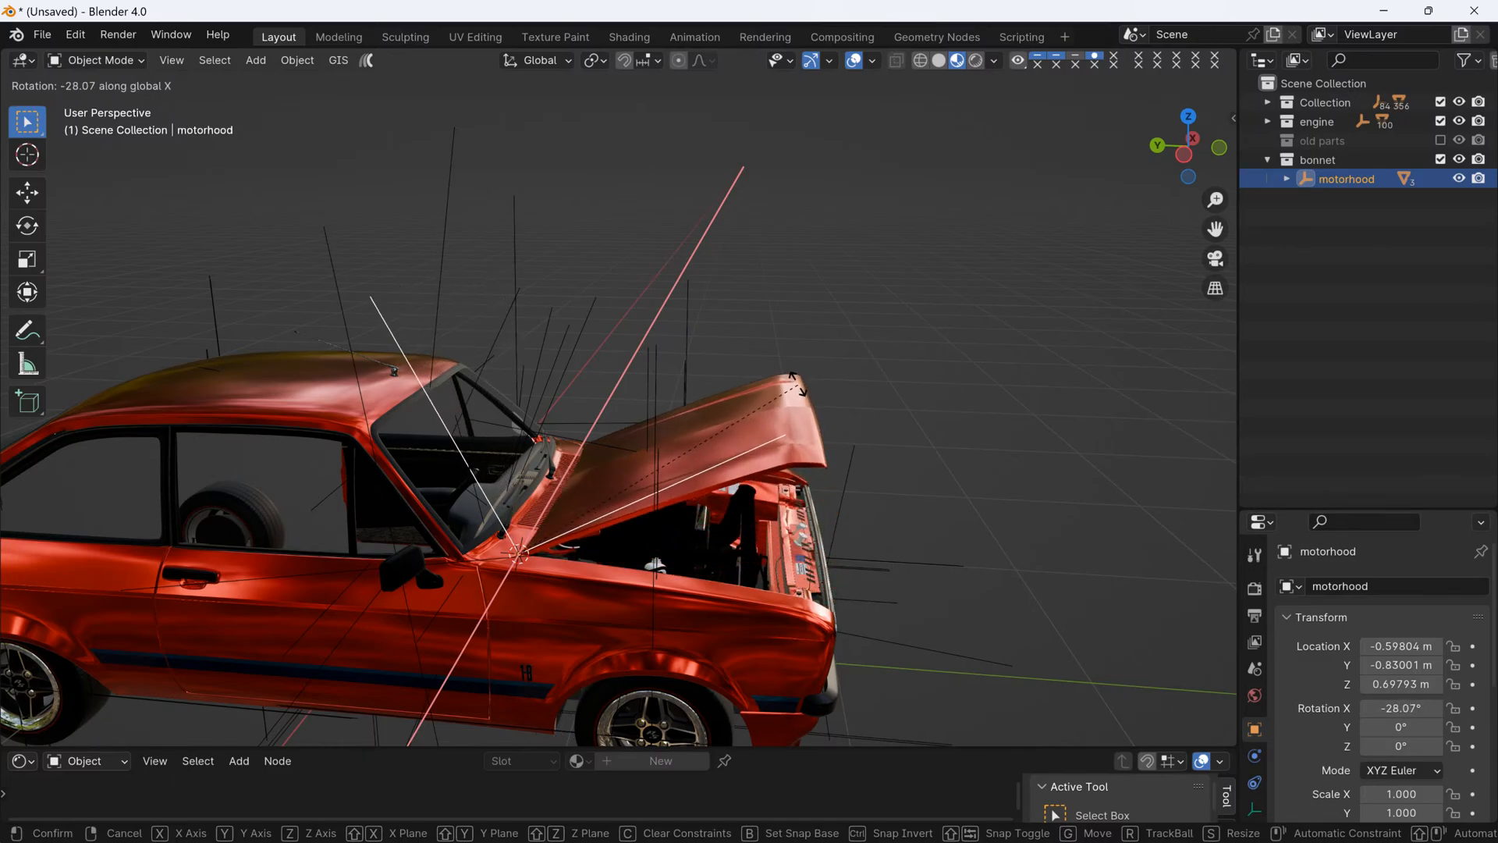
click(785, 372)
scroll(495, 550, up, 6)
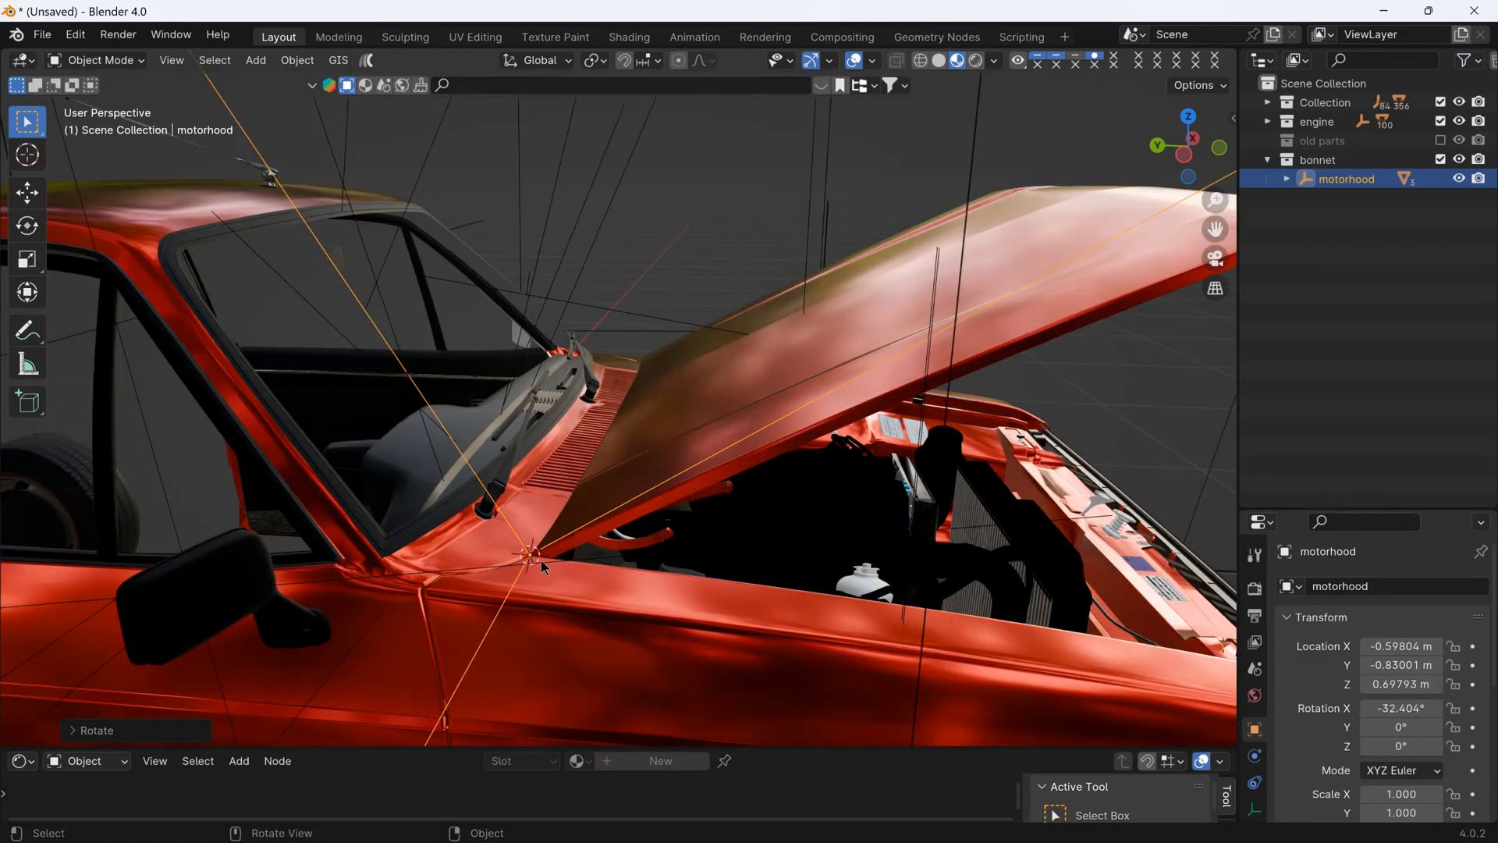
middle_drag(546, 515, 643, 593)
scroll(748, 634, up, 2)
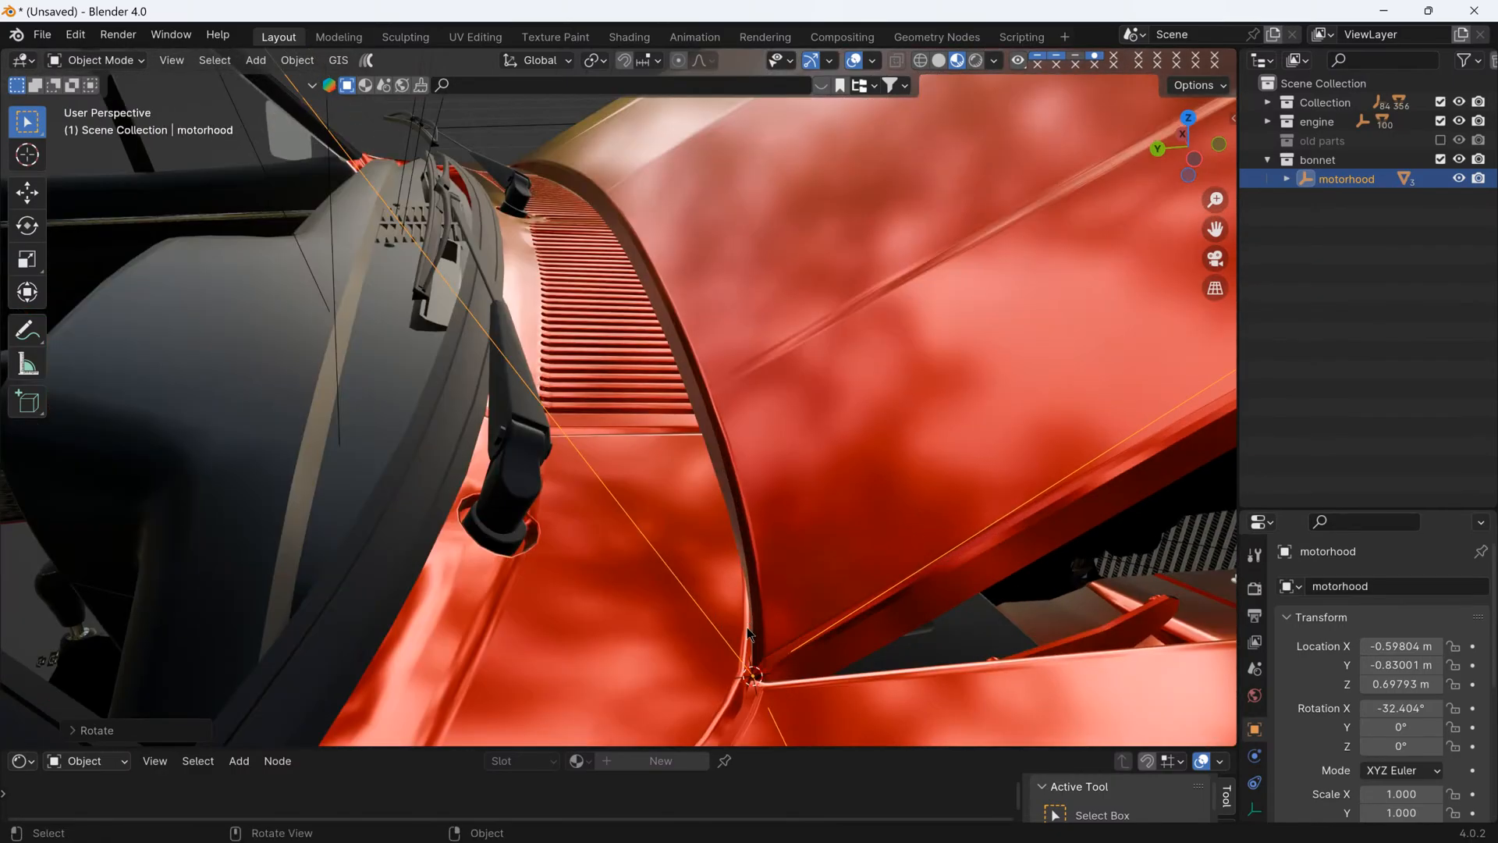
scroll(760, 652, down, 3)
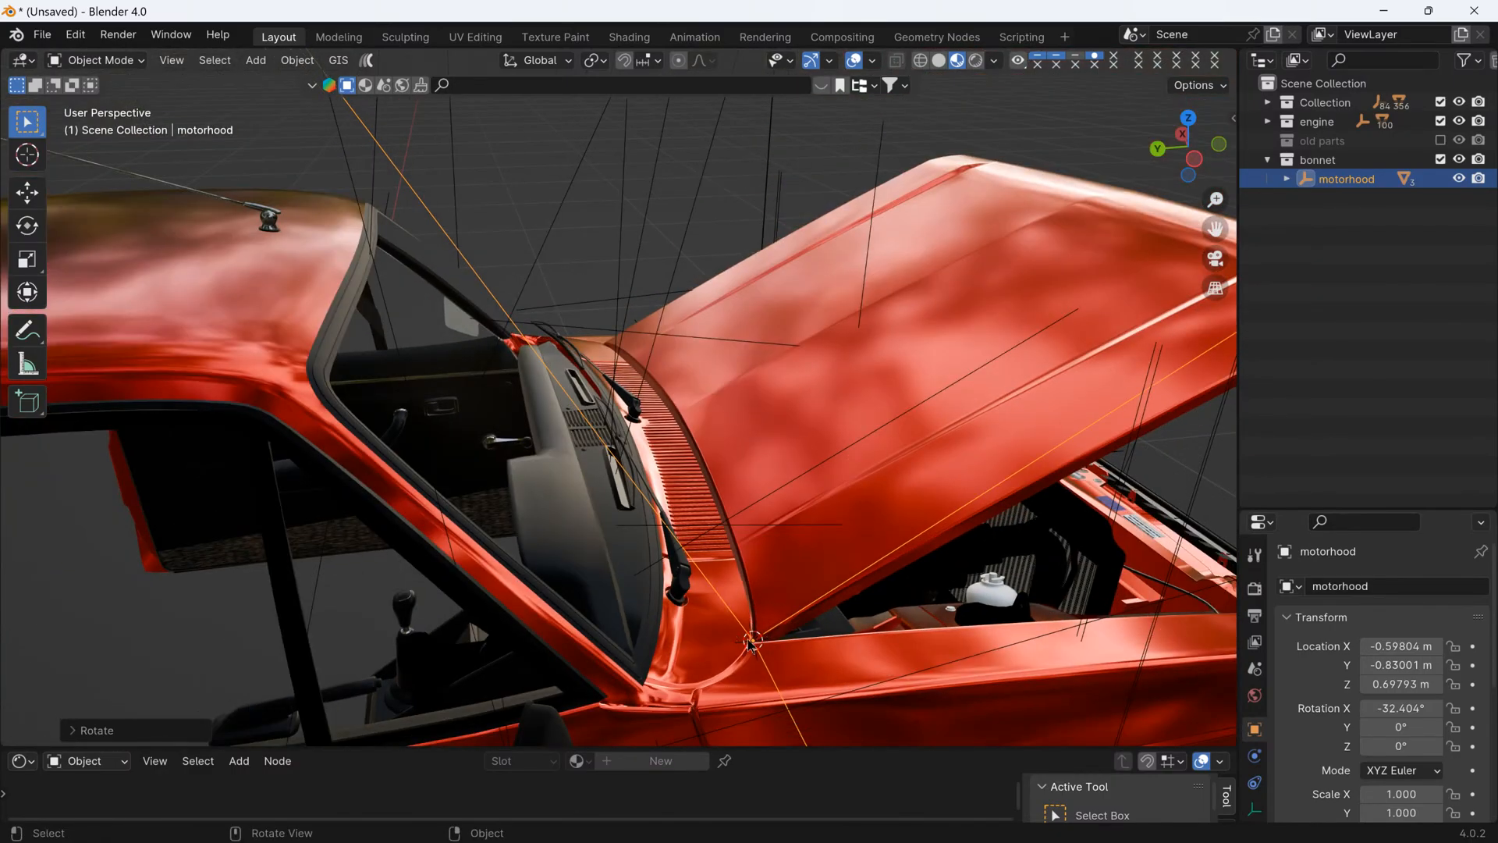
scroll(754, 652, down, 2)
scroll(753, 636, up, 2)
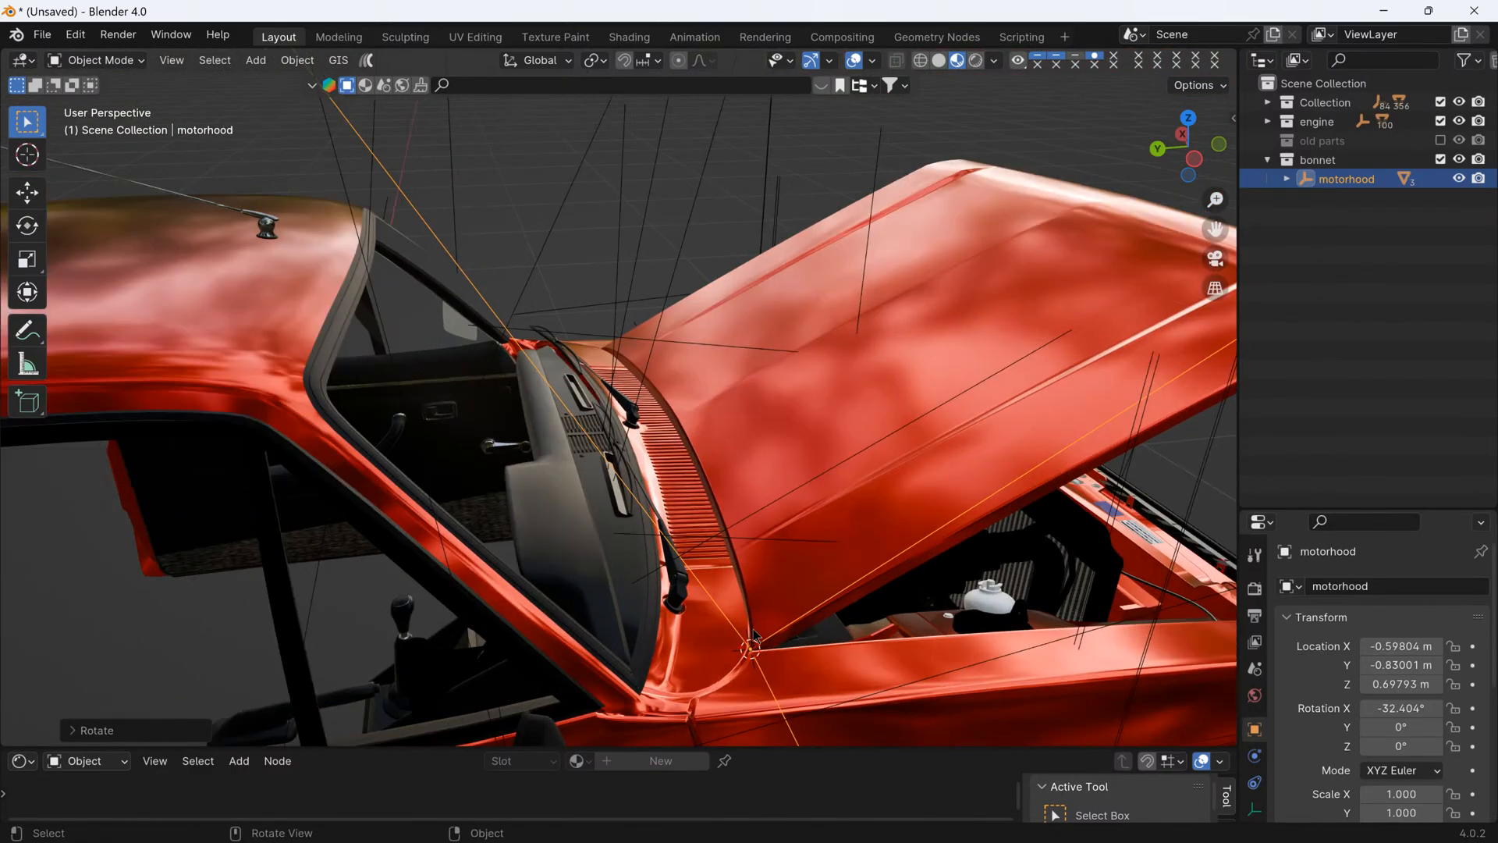
key(ctrl+z)
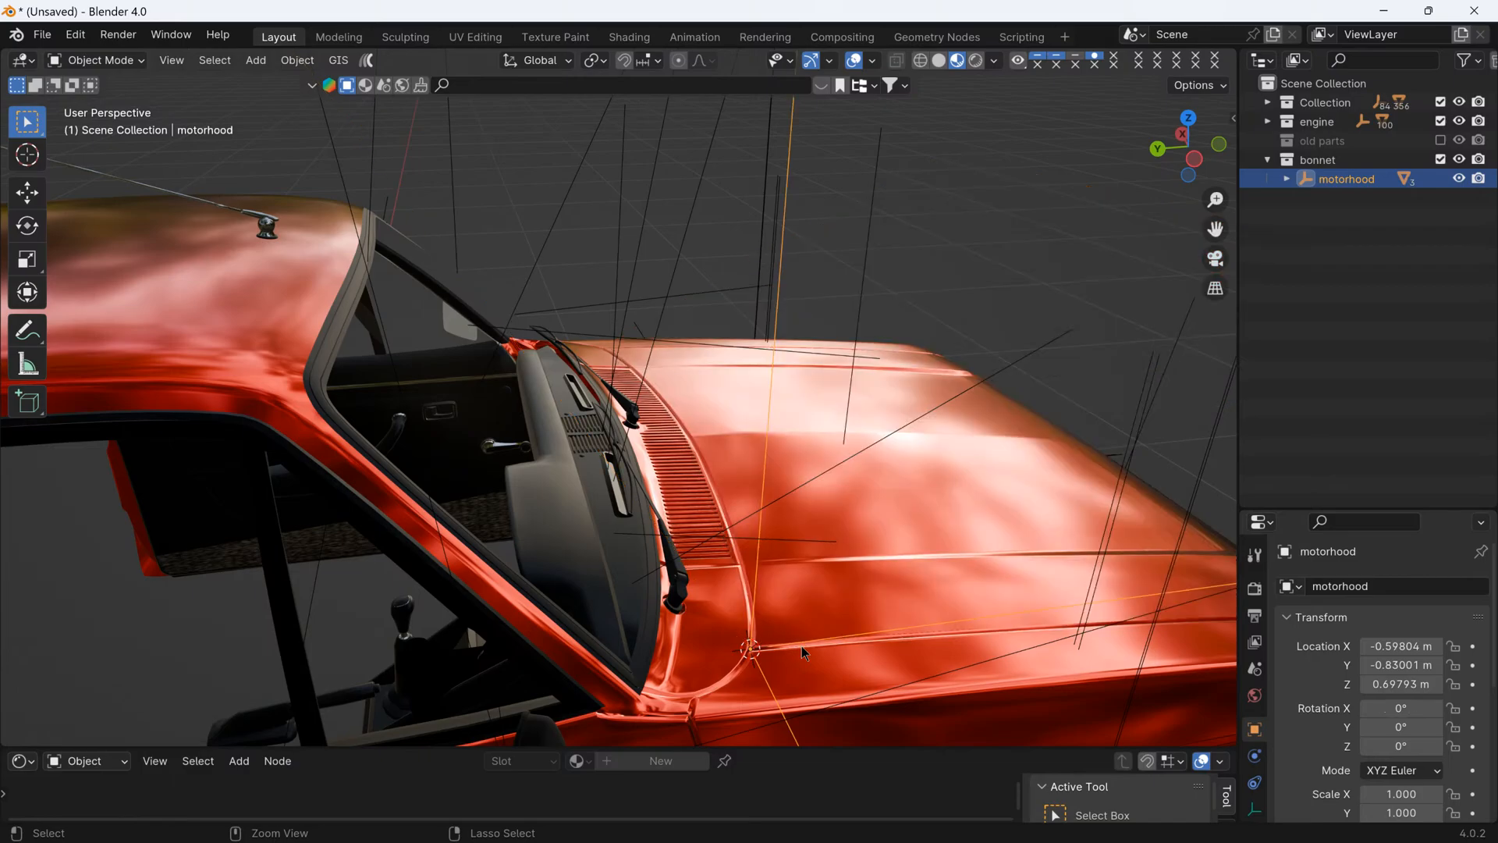
- Enable Affect Only Parents and move the motorhood empty slightly forward along Y to -0.85164 m
scroll(810, 691, down, 2)
middle_drag(810, 691, 756, 592)
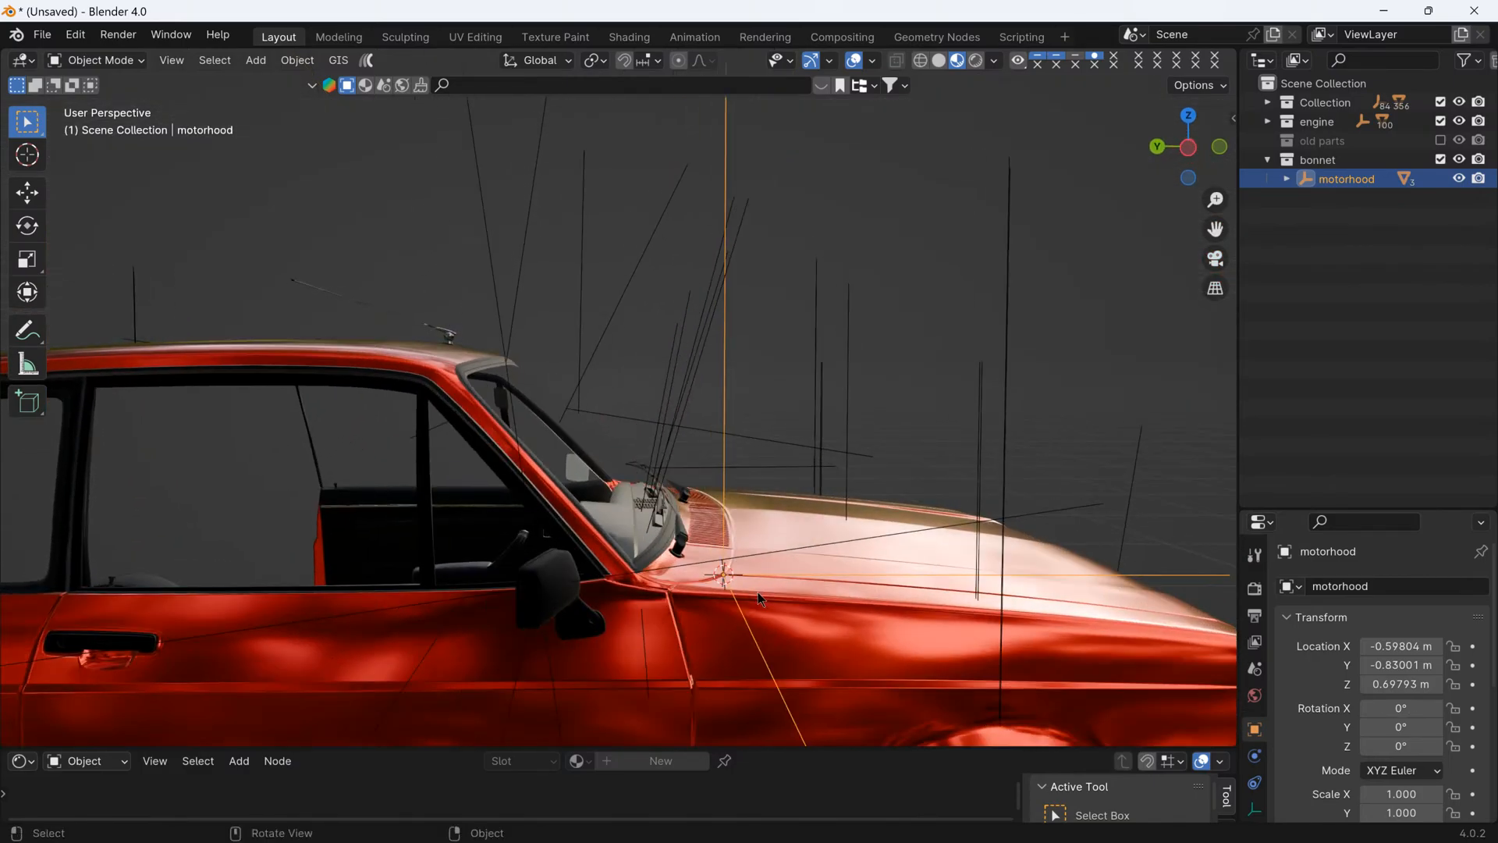
click(1199, 88)
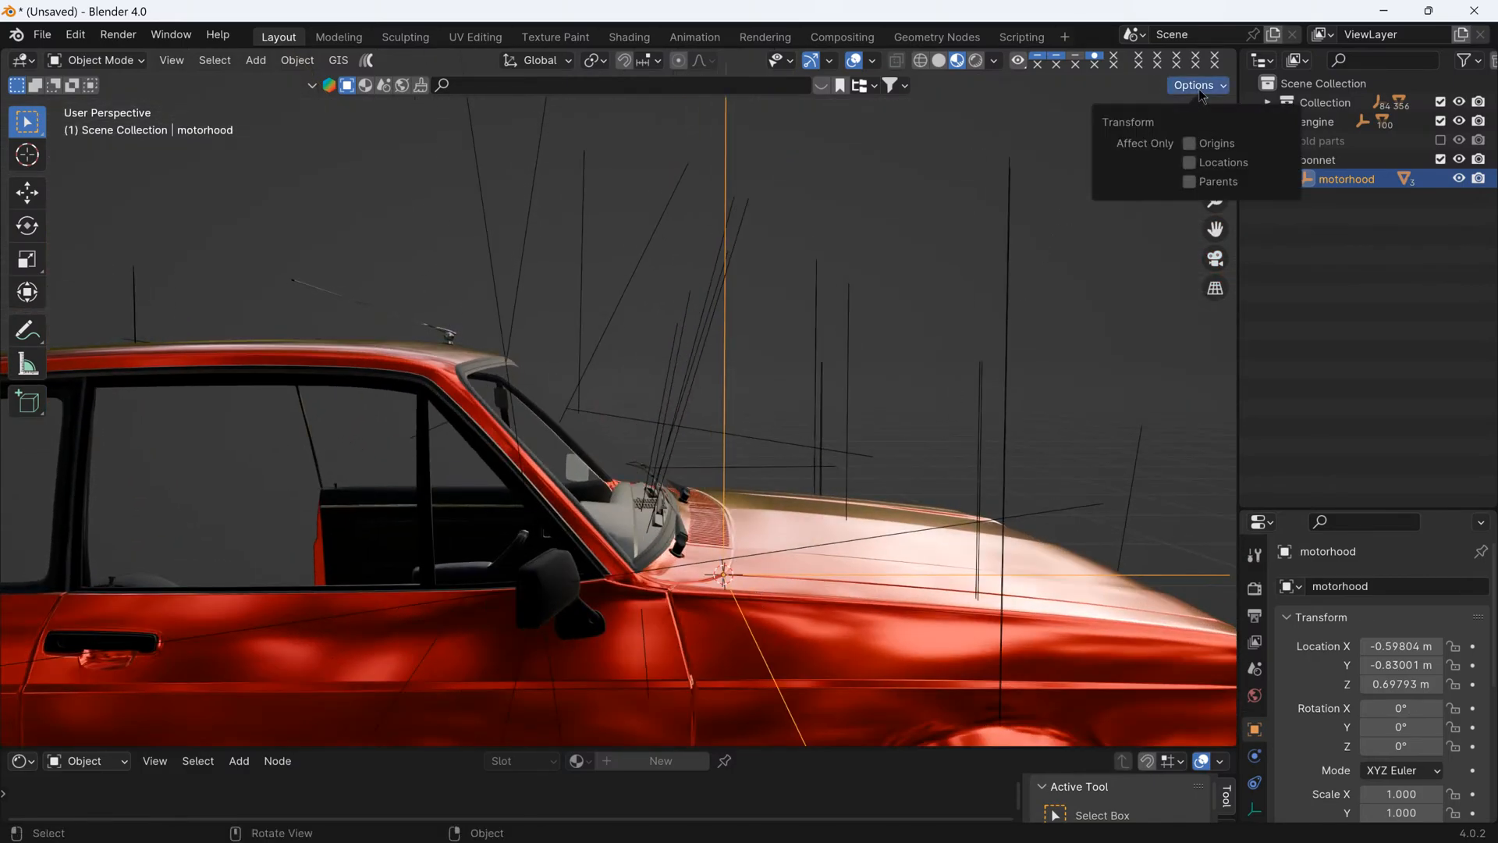
click(1190, 183)
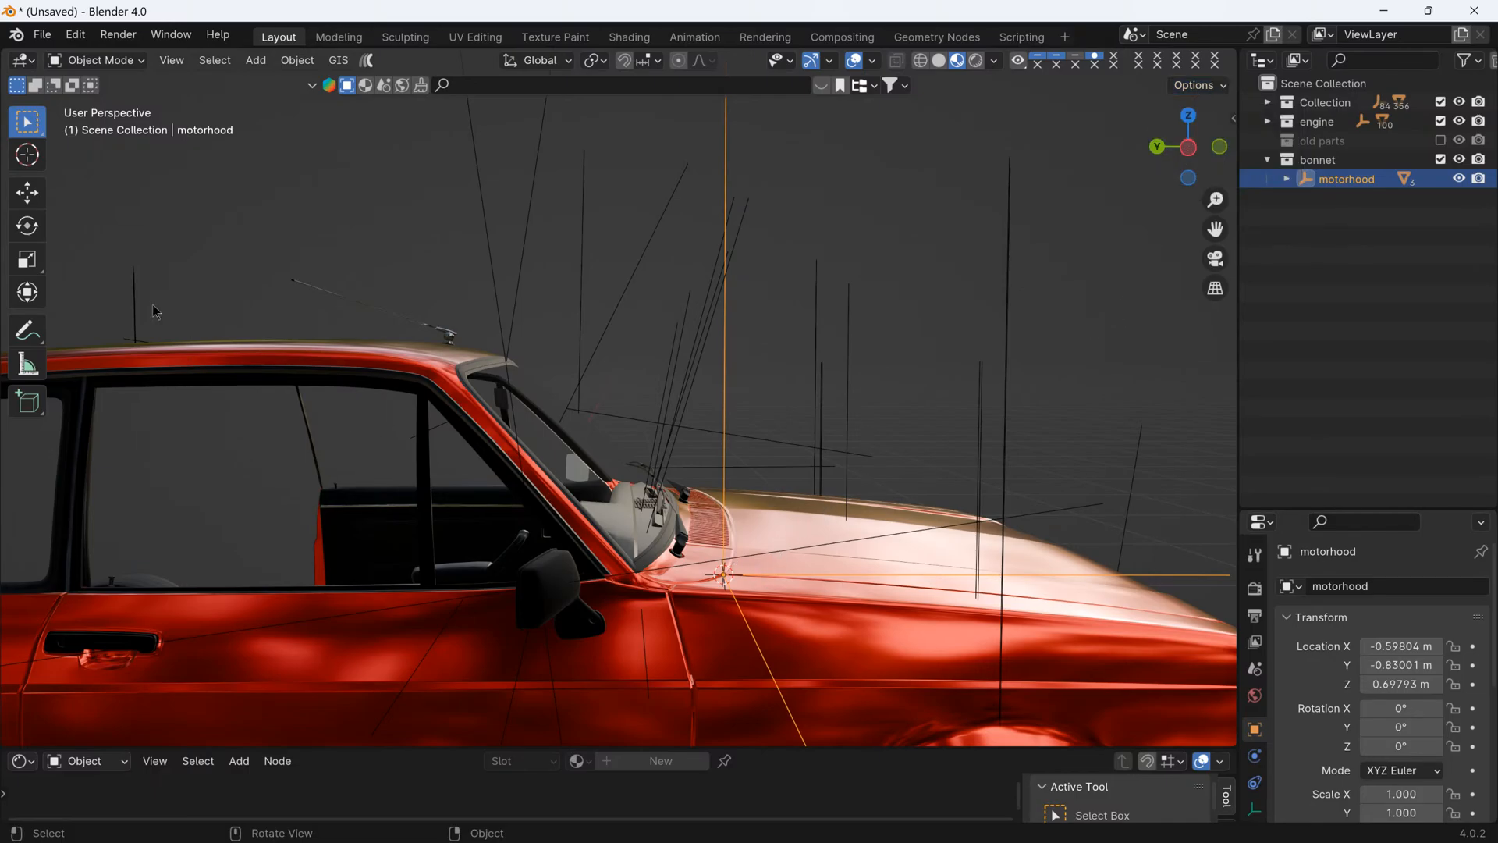
click(29, 205)
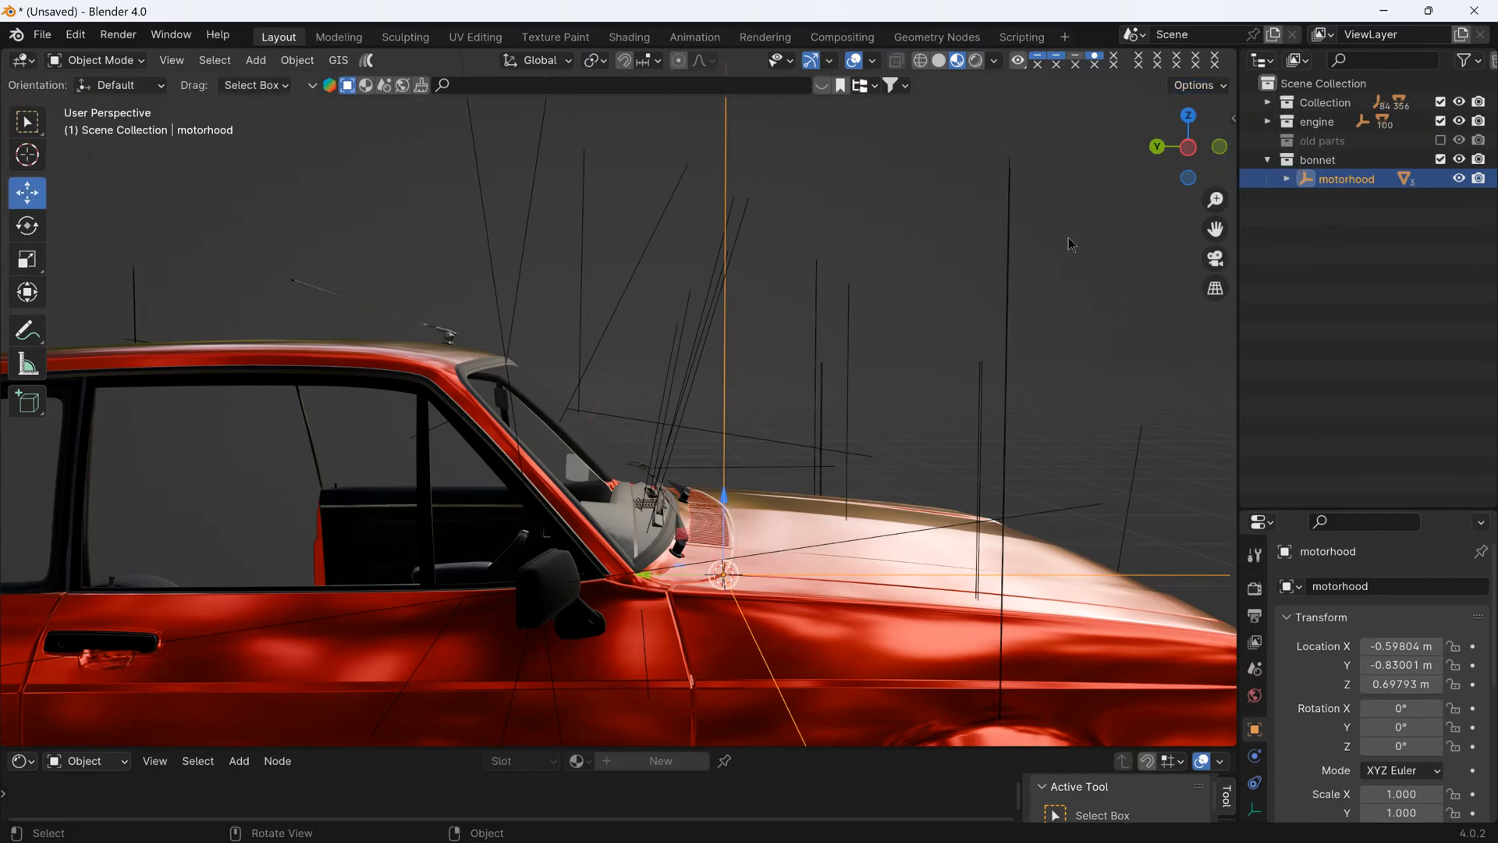
click(1287, 179)
scroll(985, 509, down, 3)
scroll(940, 537, up, 3)
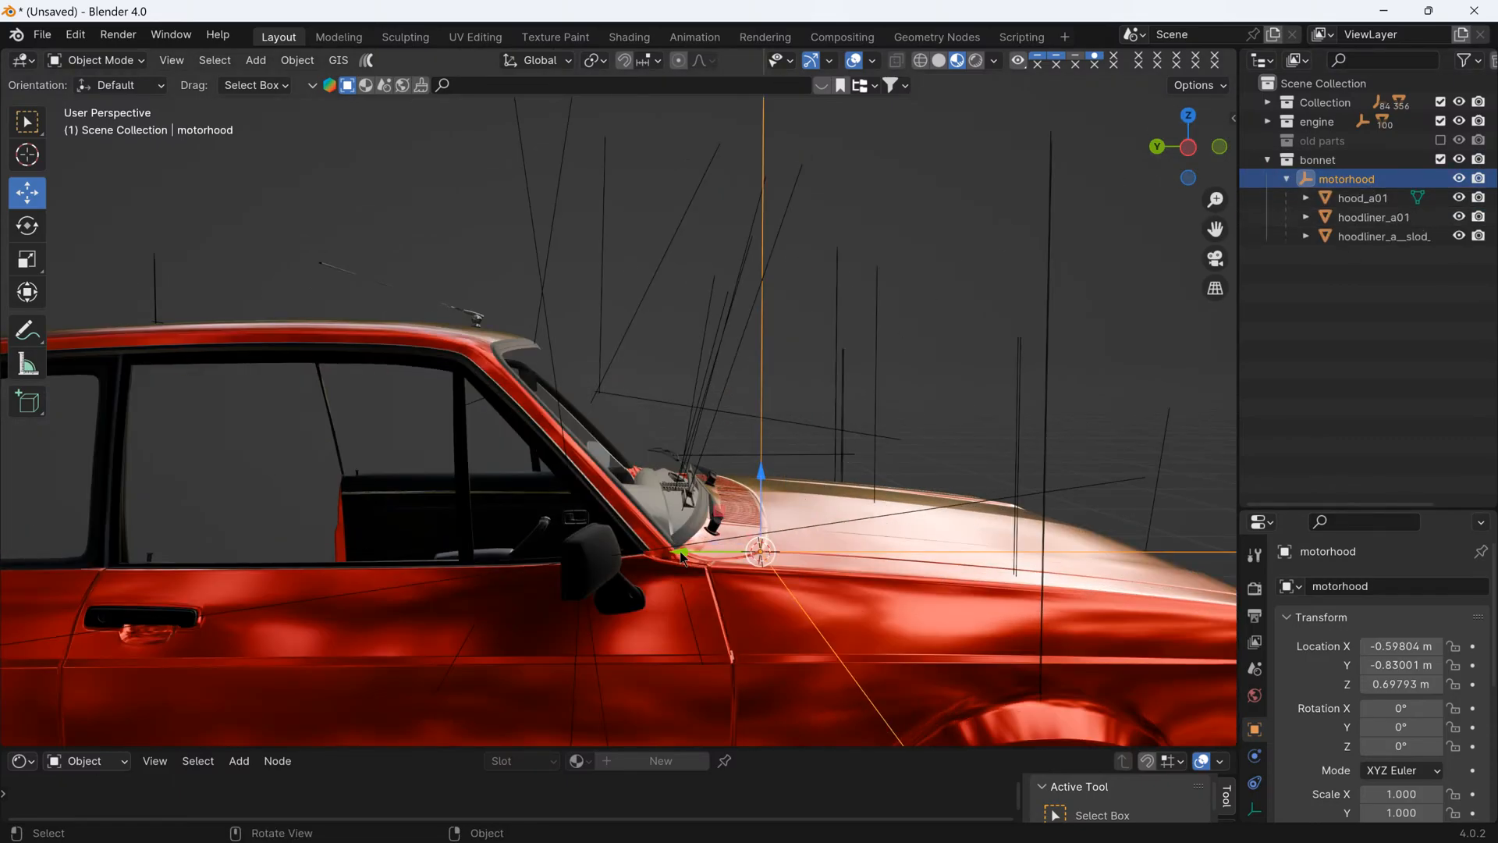
drag(682, 557, 695, 550)
- Disable Affect Only Parents and test the bonnet's opening from the shifted pivot with trial rotations of motorhood around global X
click(1183, 90)
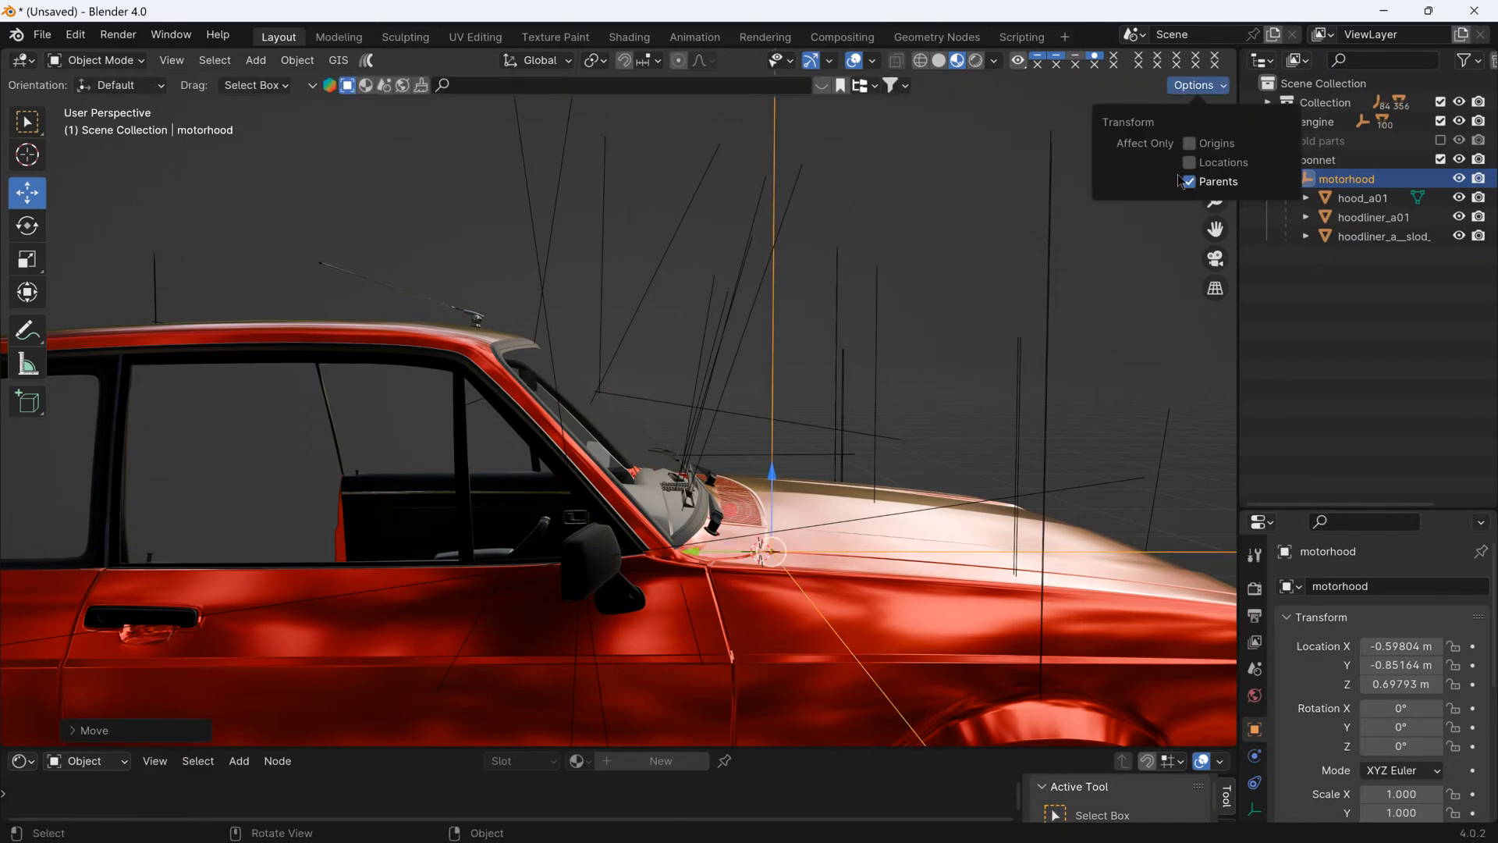
middle_drag(1092, 234, 892, 442)
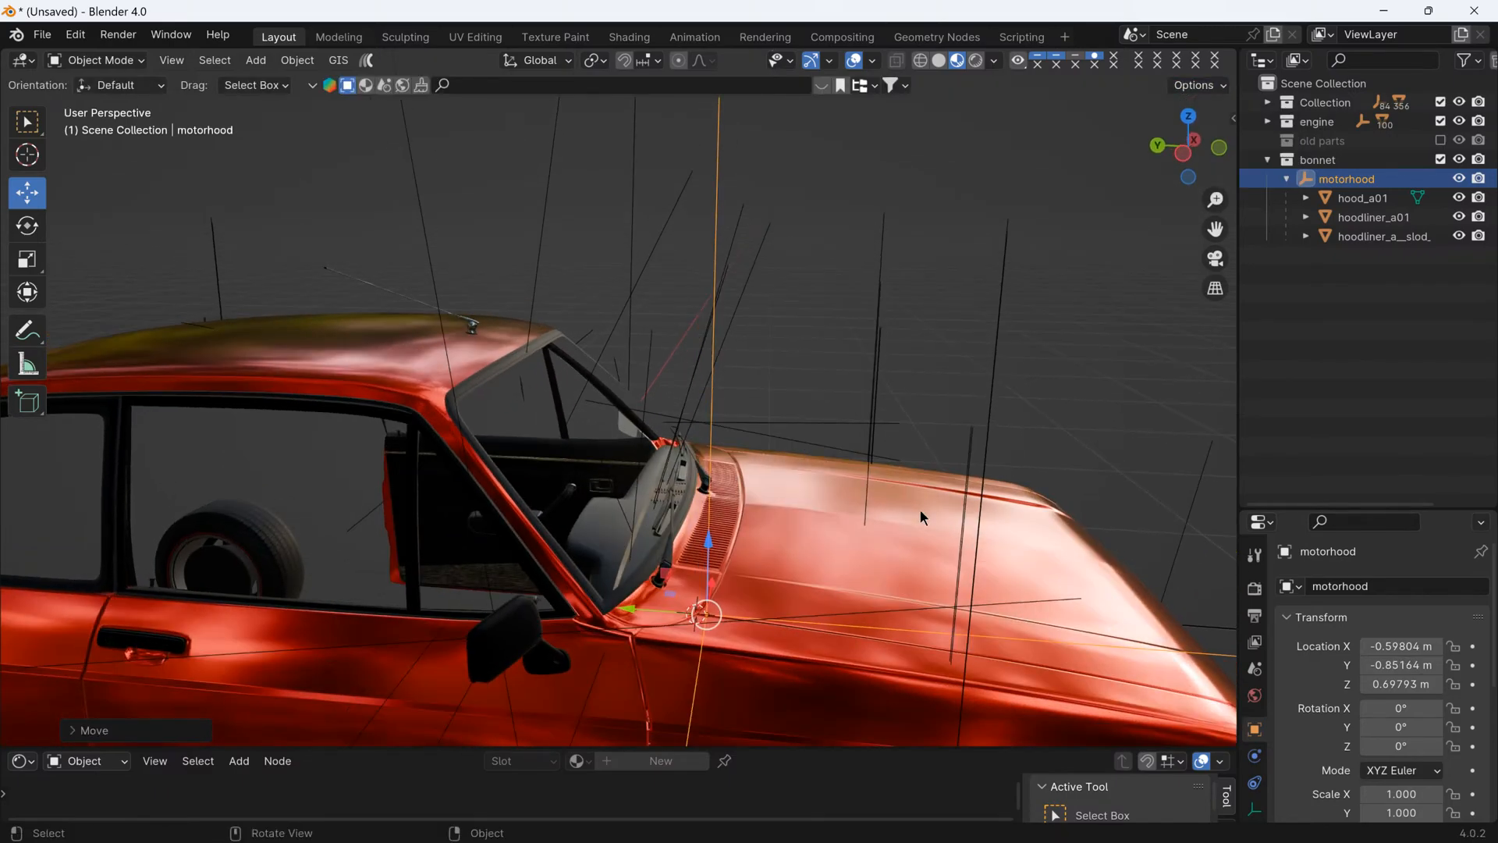
key(r)
key(x)
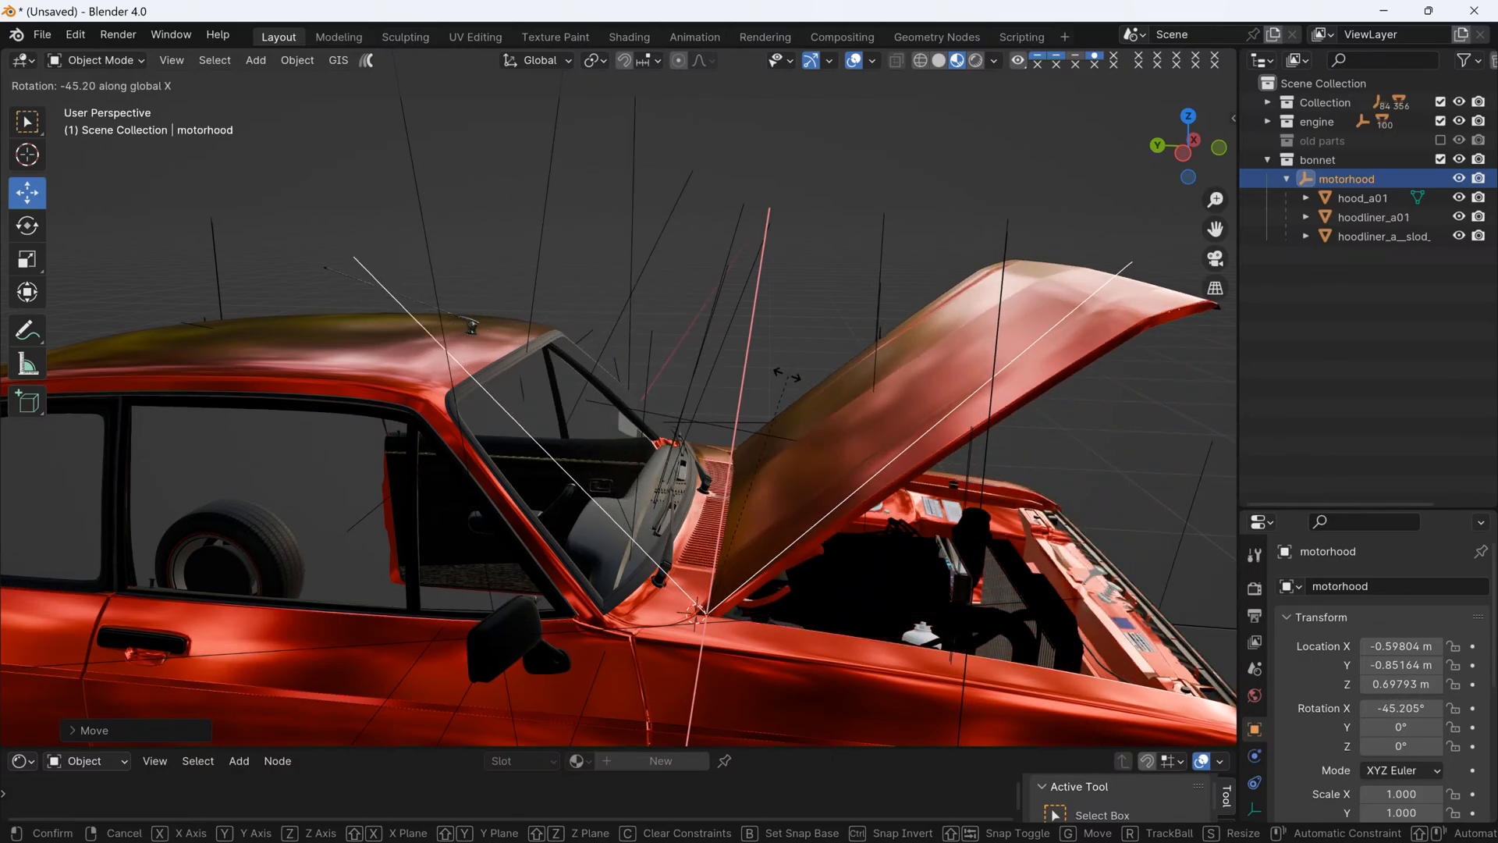
key(Escape)
scroll(749, 593, up, 3)
scroll(731, 616, up, 4)
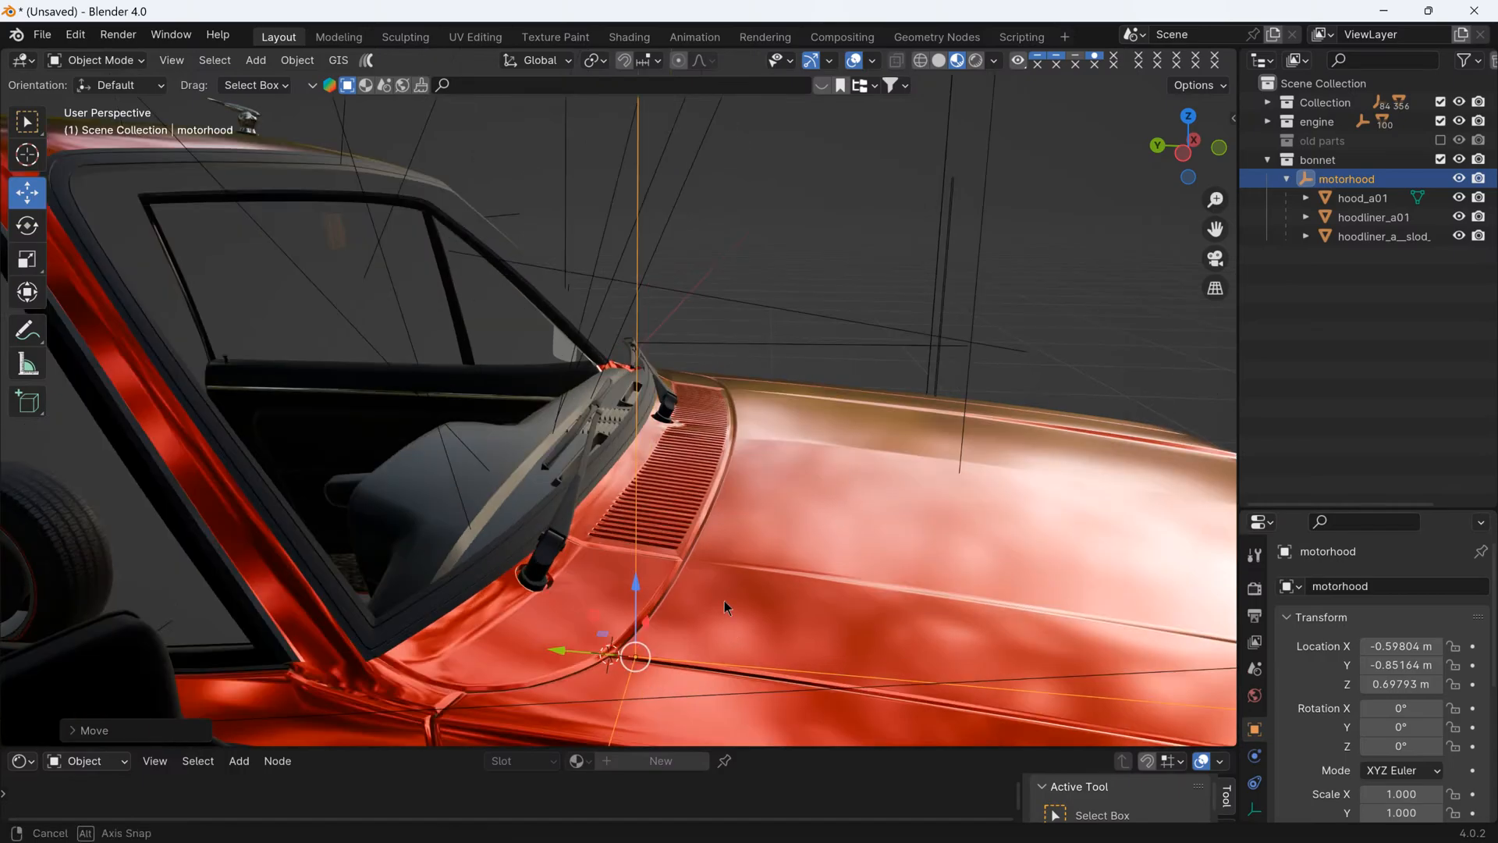
key(r)
key(x)
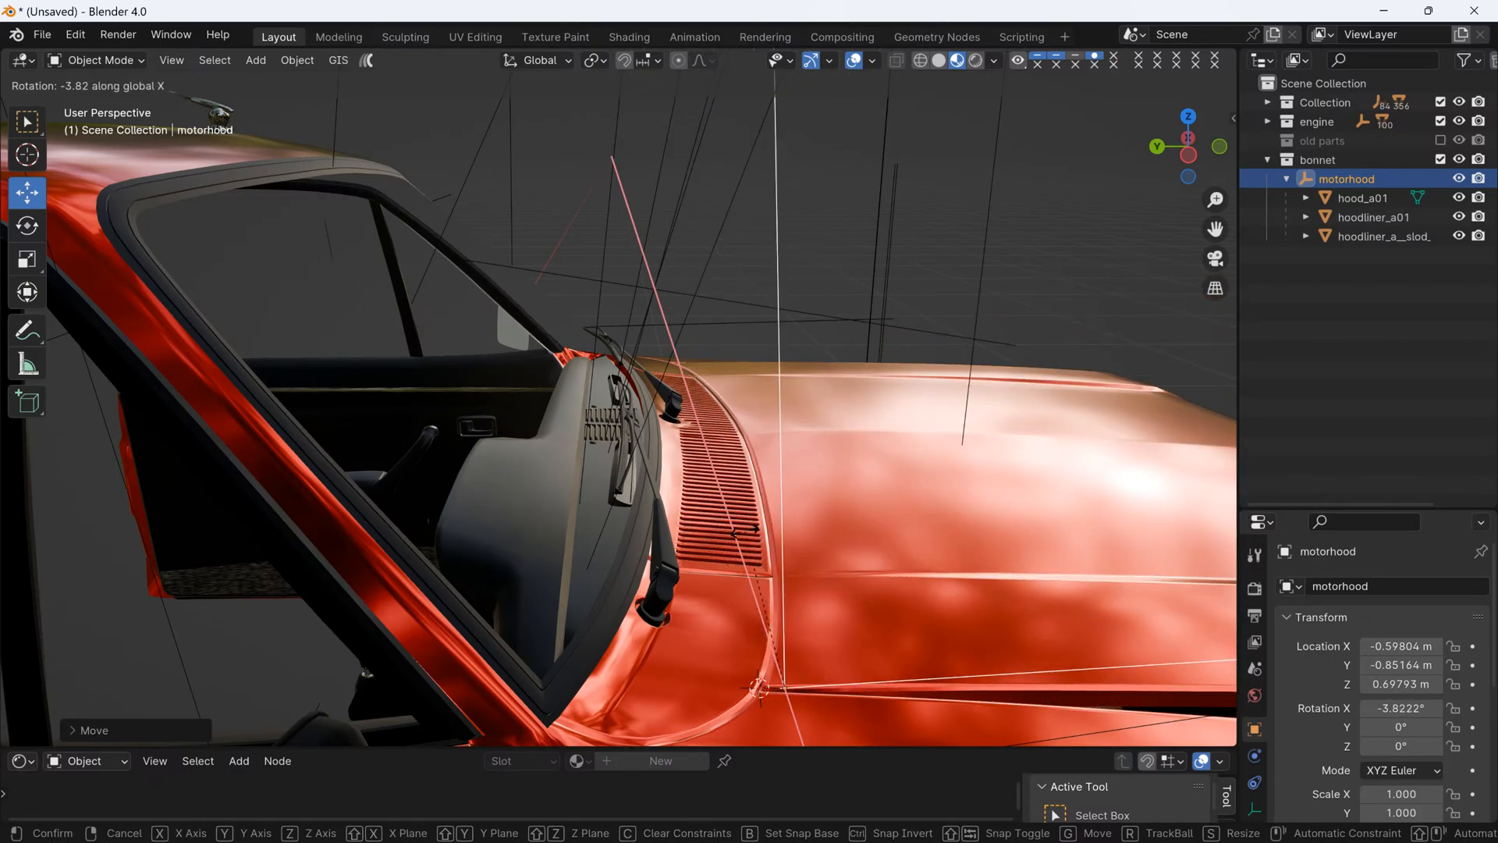
key(Escape)
- Undo the forward move of the motorhood empty and try rotating the bonnet around global X from its original pivot
key(ctrl+z)
key(ctrl+z)
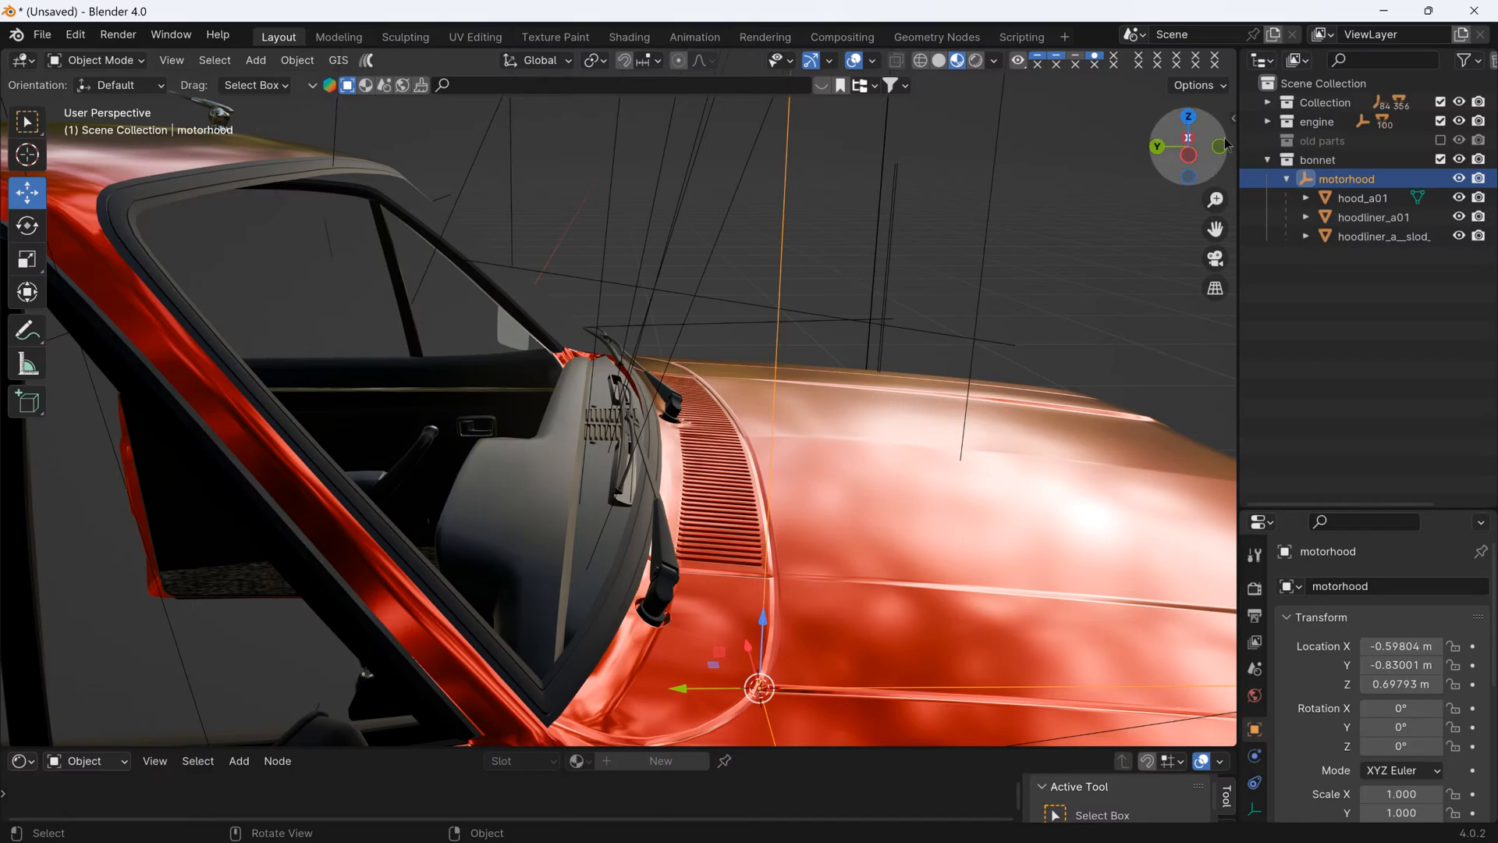
click(1197, 86)
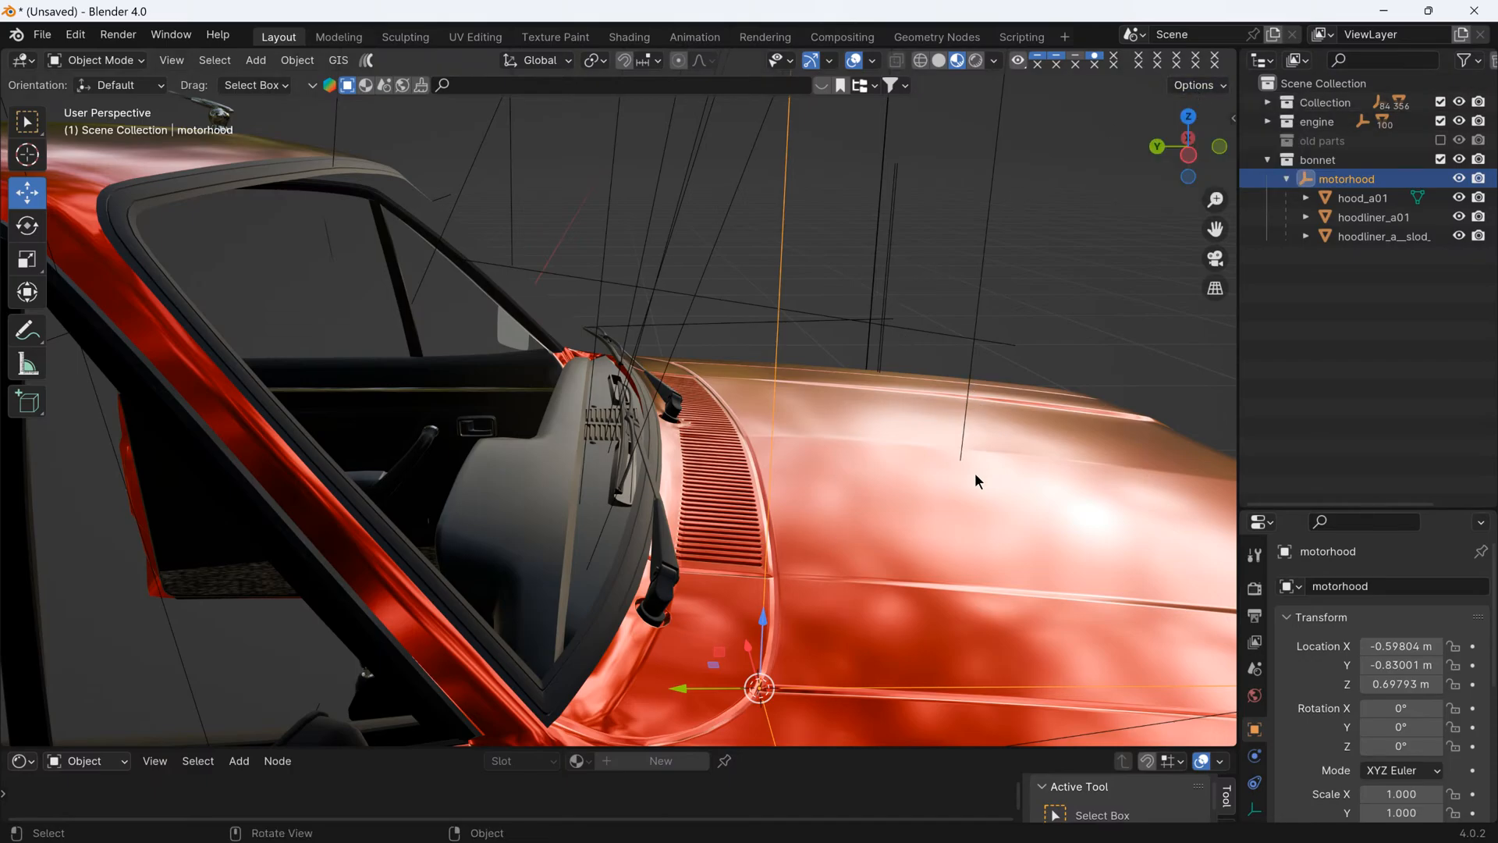
key(r)
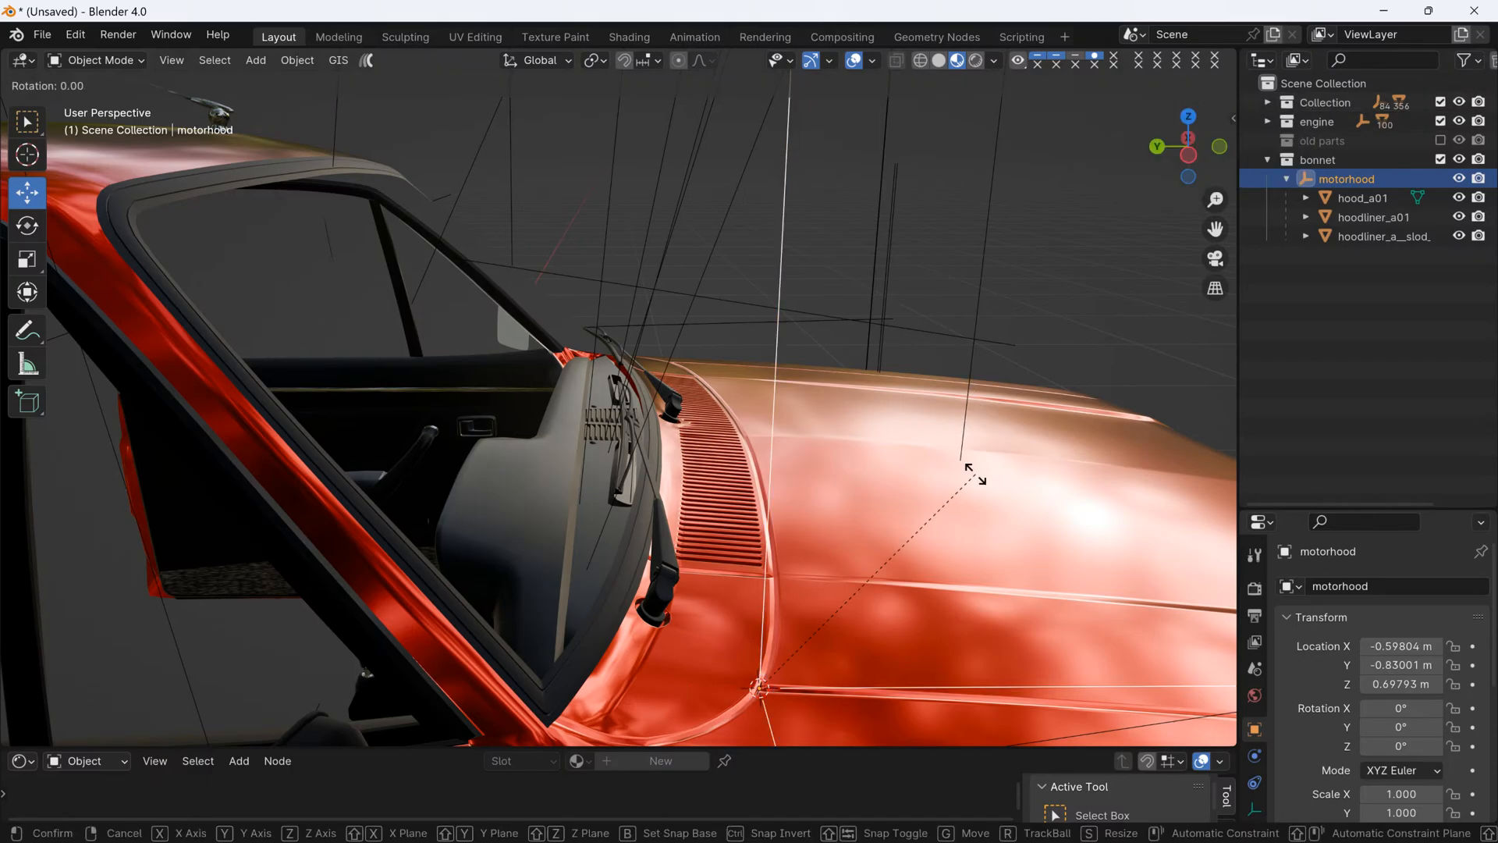
key(x)
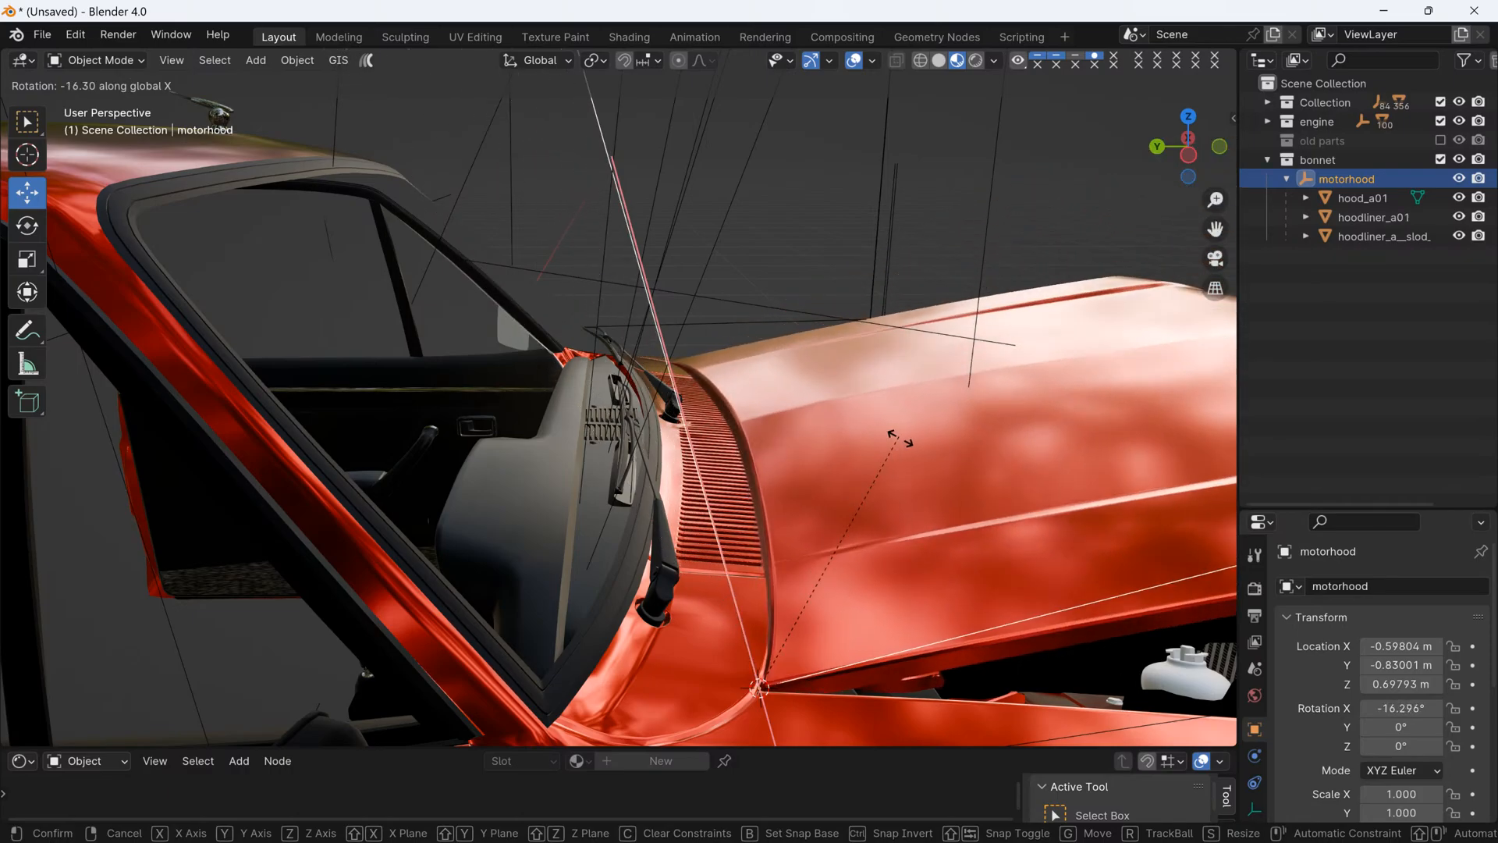
right_click(877, 437)
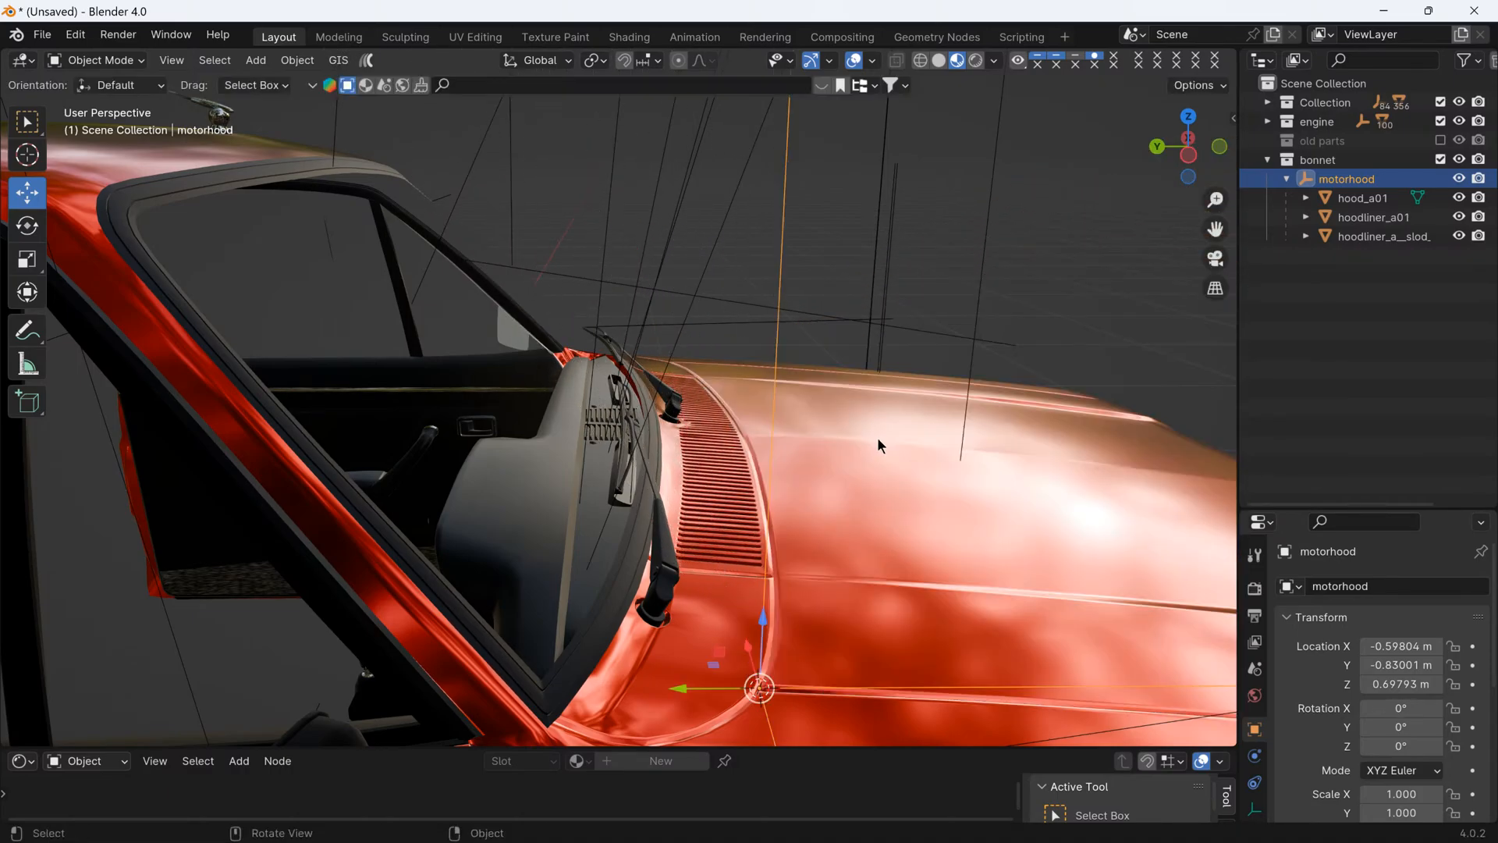
- Clear the selection and examine the whole car with its bonnet closed from the side and front
scroll(880, 449, down, 5)
middle_drag(810, 529, 729, 518)
scroll(731, 521, down, 5)
middle_drag(818, 600, 711, 516)
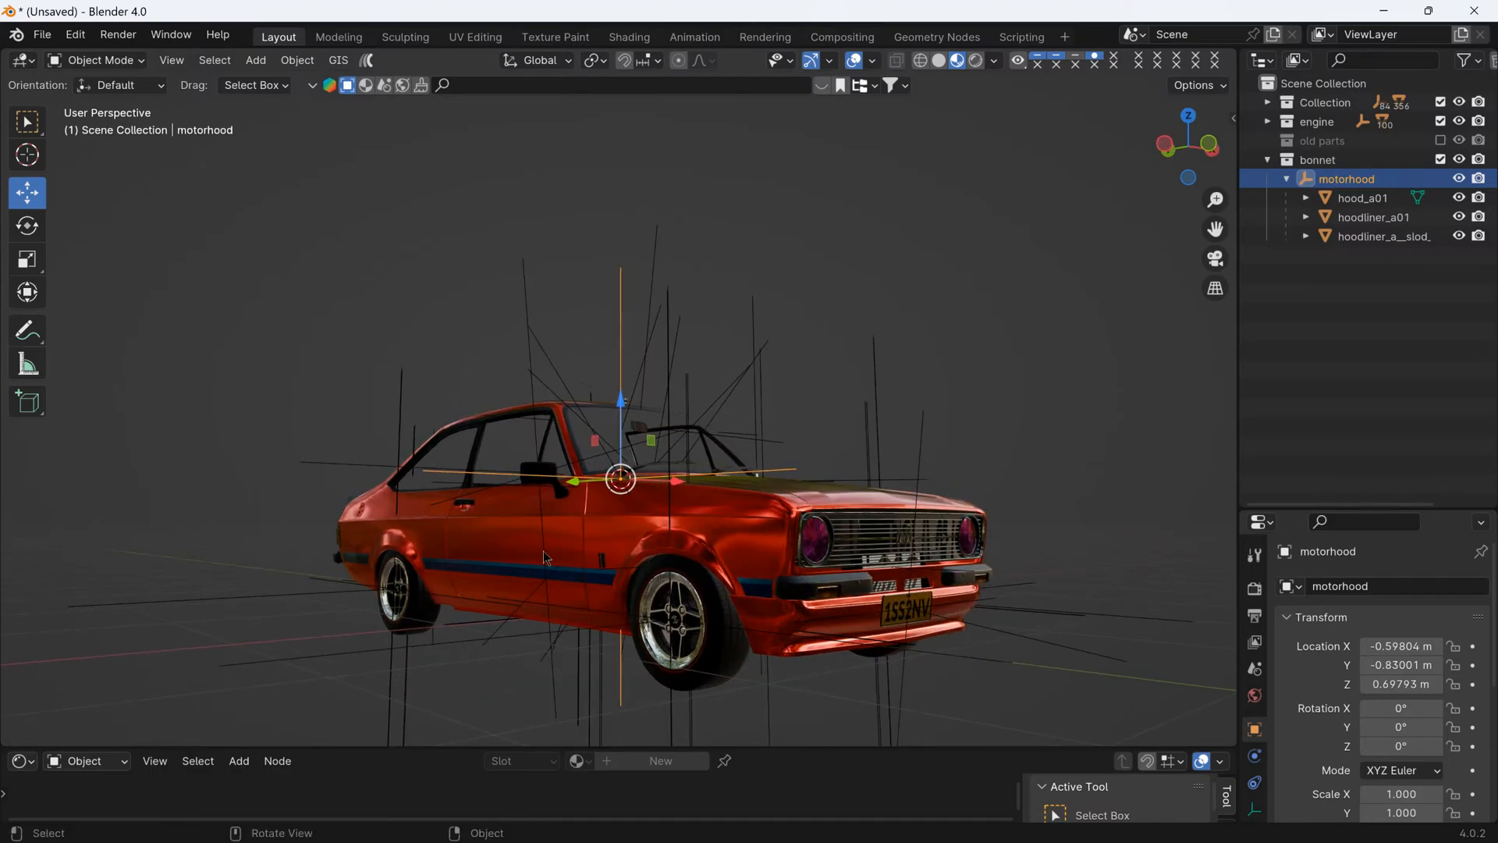
scroll(532, 540, down, 3)
middle_drag(532, 540, 589, 517)
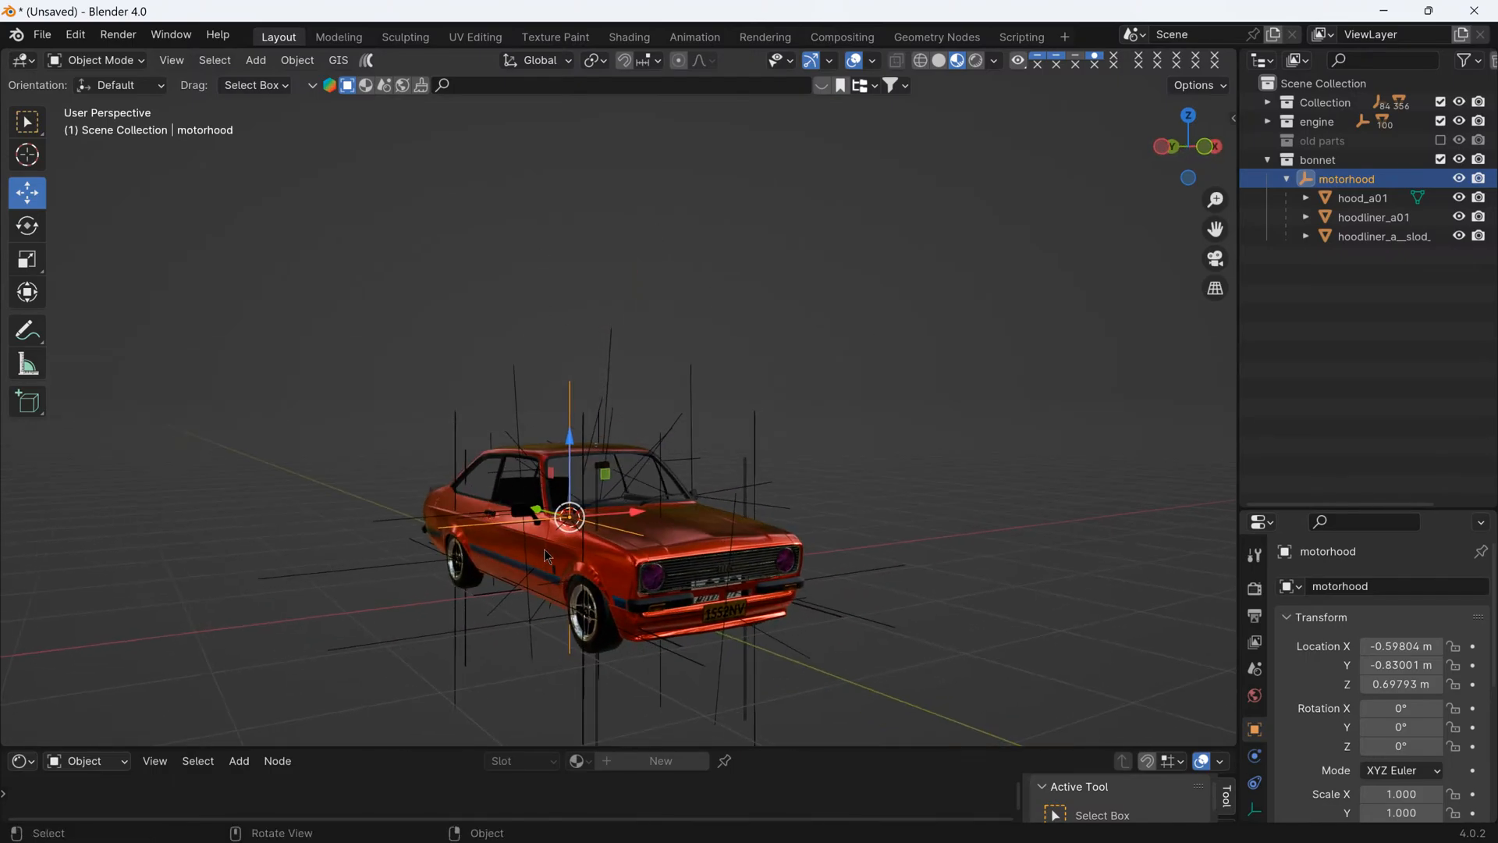
scroll(635, 379, up, 5)
click(932, 376)
middle_drag(667, 615, 797, 592)
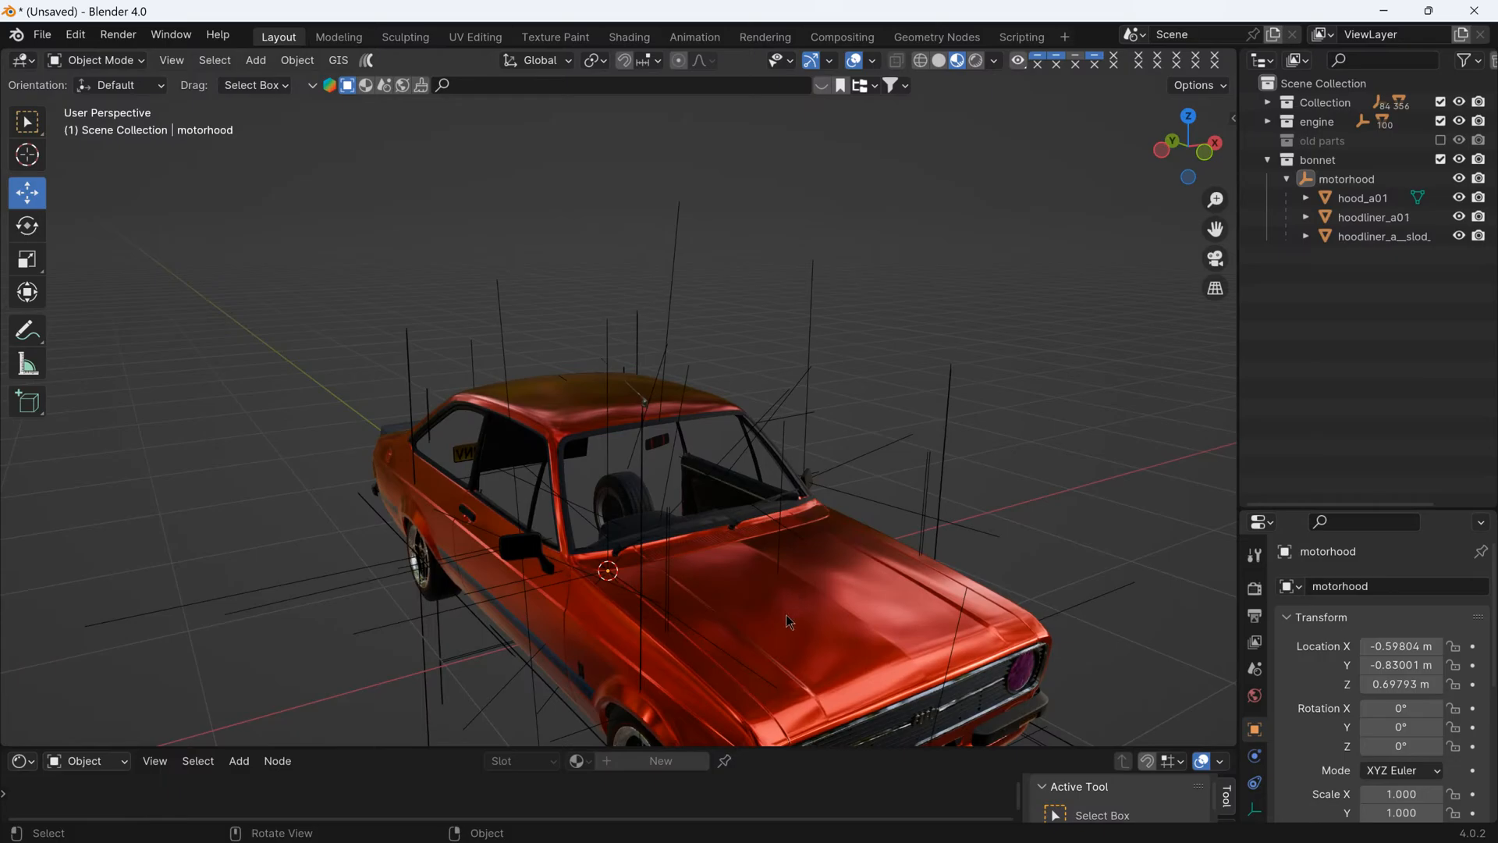
- Exclude the bonnet collection from the view layer and switch the viewport to Solid shading
click(785, 615)
scroll(785, 614, up, 3)
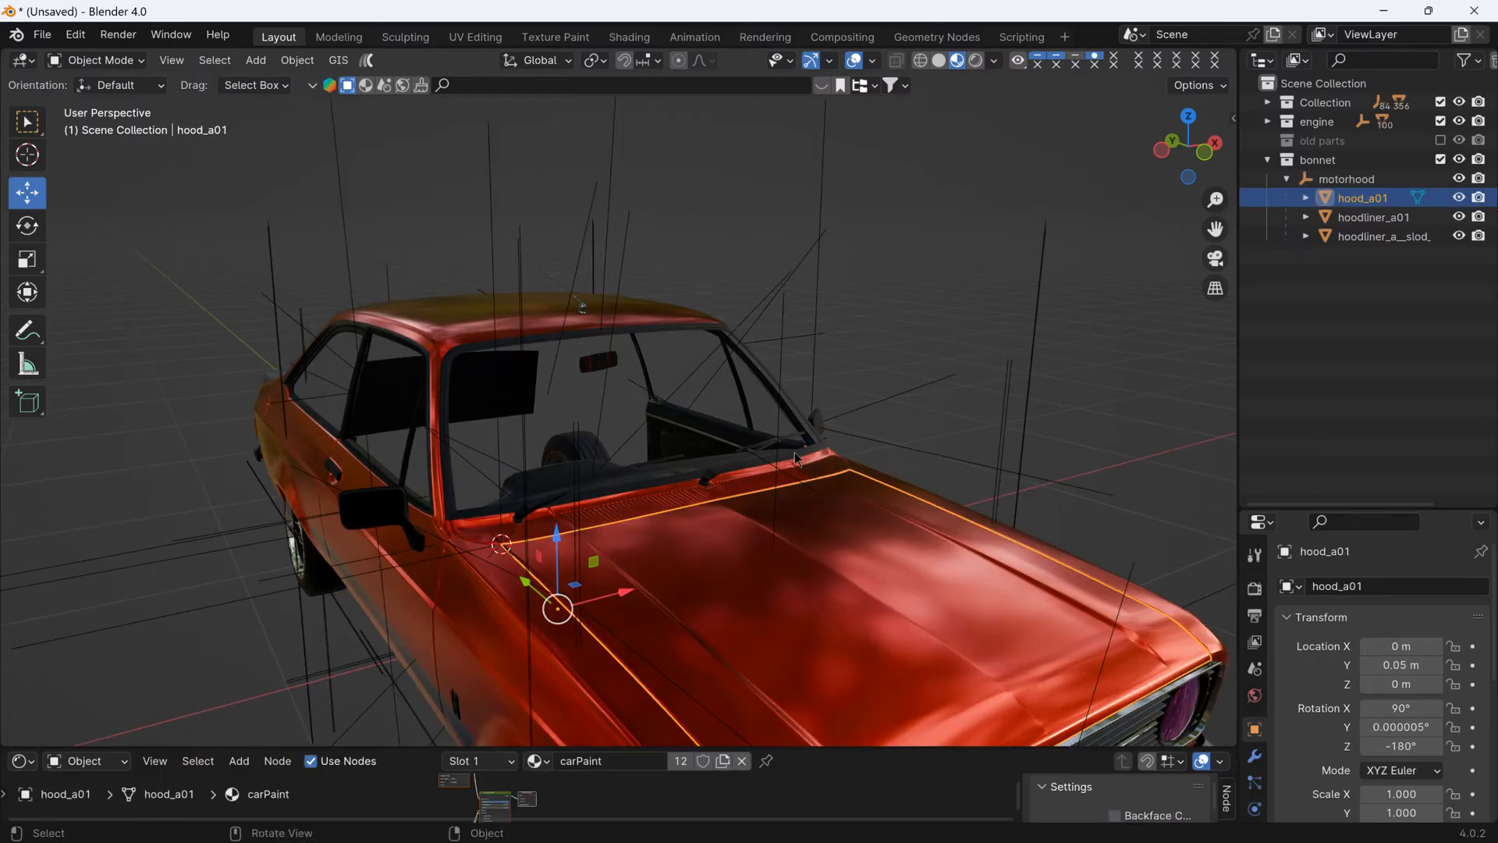
click(1440, 159)
middle_drag(947, 398, 1059, 296)
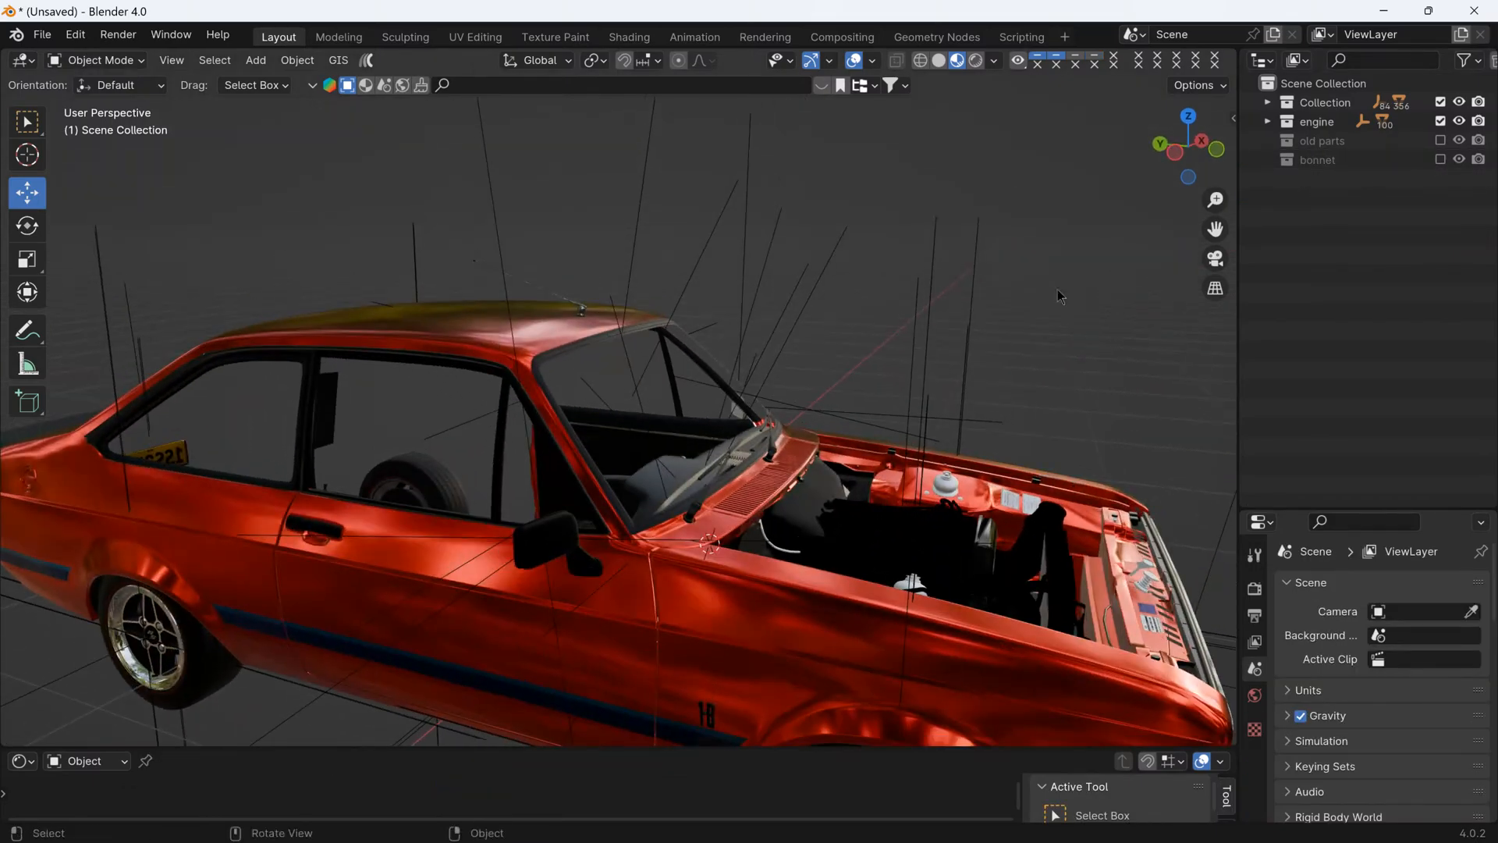
click(938, 61)
- Examine the engine bay, especially how the turbo intake pipe and air filter sit between the radiator and inner wing
mouse_move(903, 163)
middle_down()
mouse_move(789, 329)
mouse_move(687, 334)
middle_up()
middle_drag(771, 519, 666, 602)
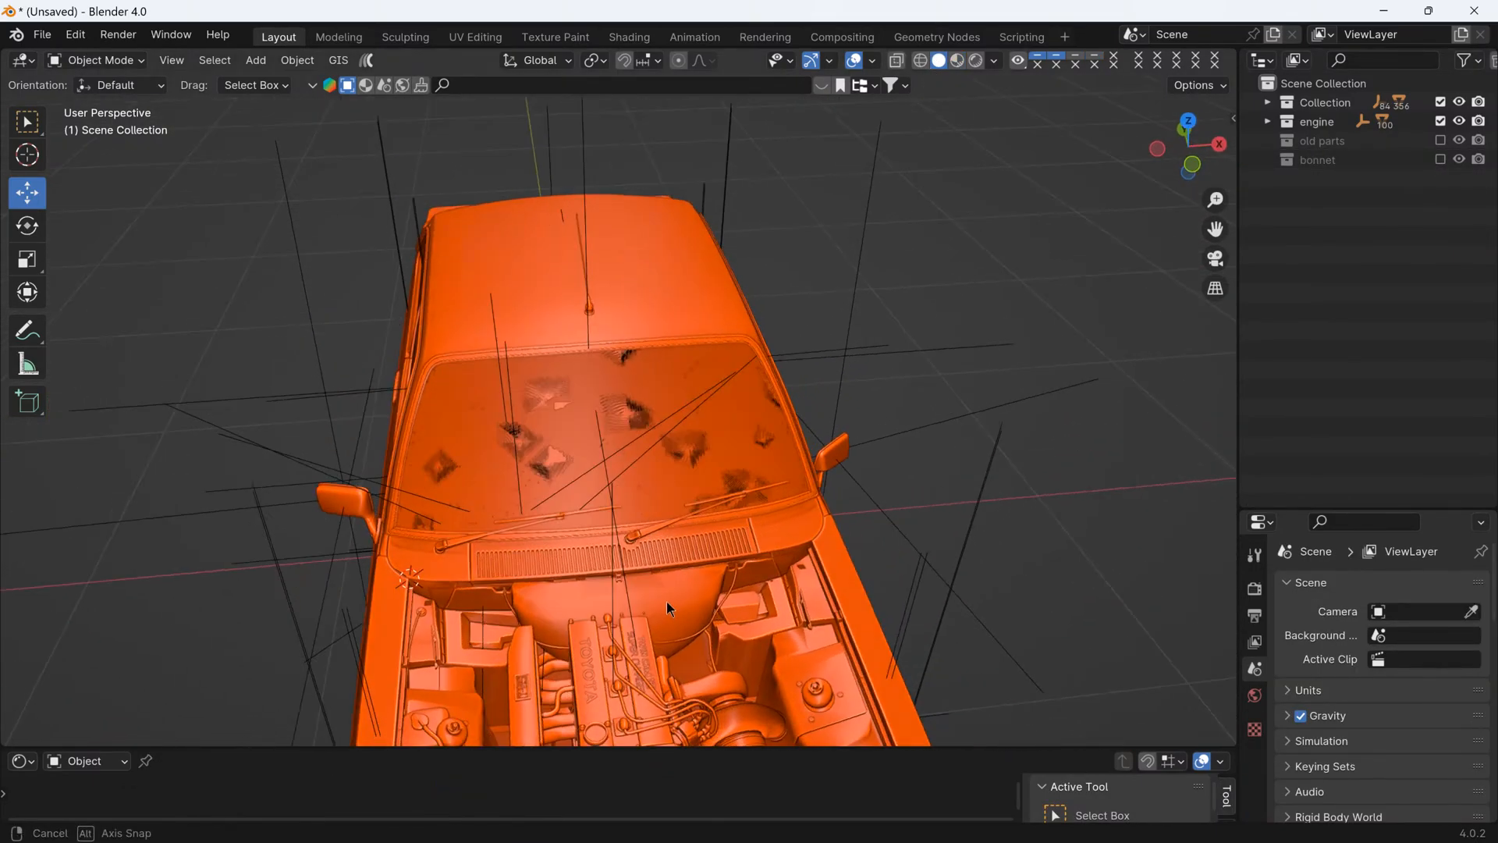
scroll(717, 438, up, 8)
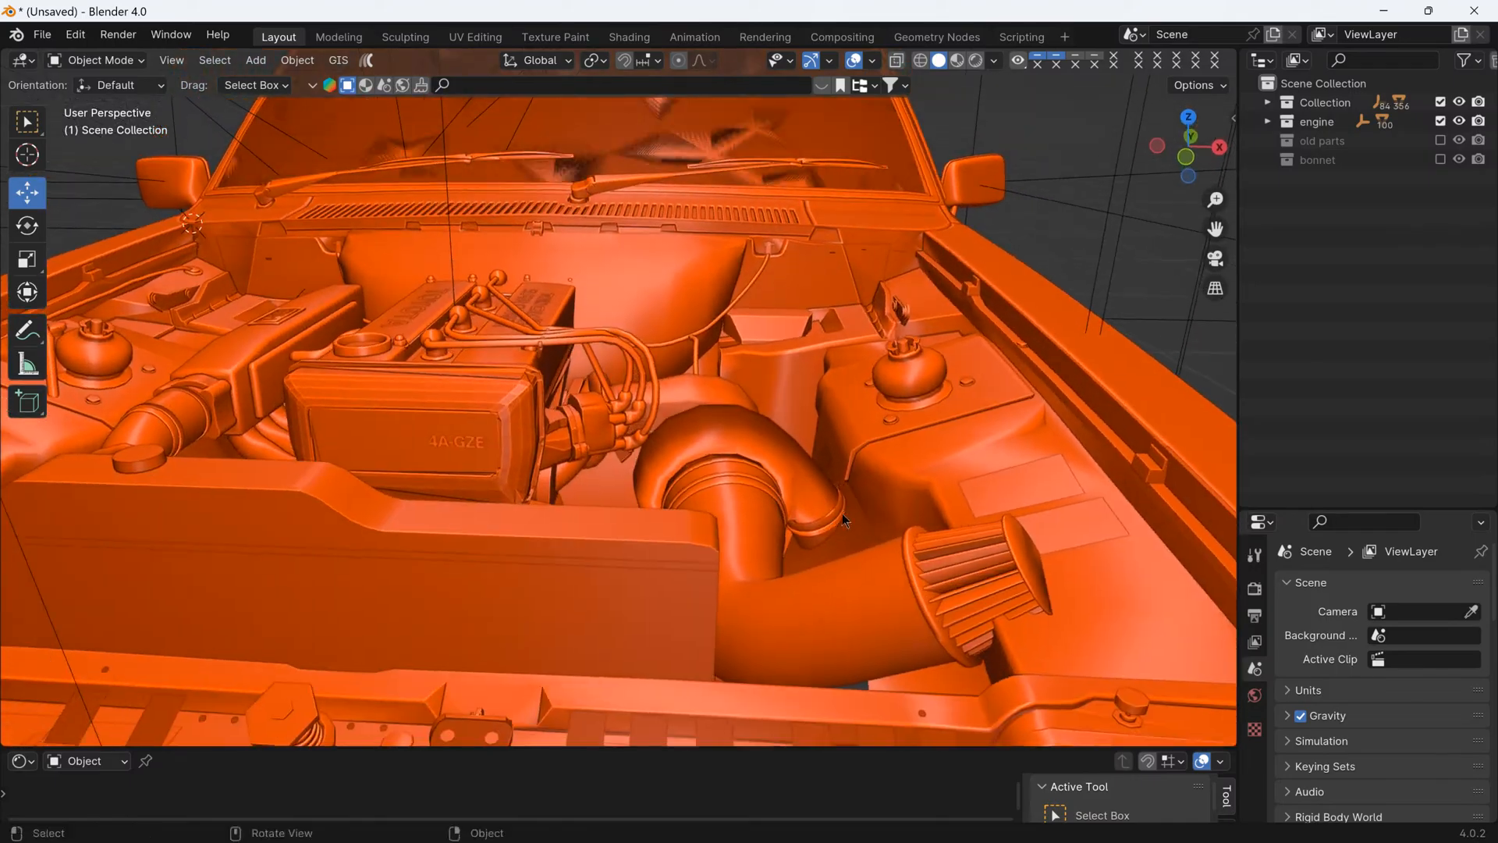
scroll(841, 513, down, 4)
mouse_move(710, 527)
middle_down()
mouse_move(804, 482)
mouse_move(770, 471)
mouse_move(752, 492)
mouse_move(685, 488)
mouse_move(722, 547)
middle_up()
scroll(800, 462, down, 1)
scroll(722, 548, up, 6)
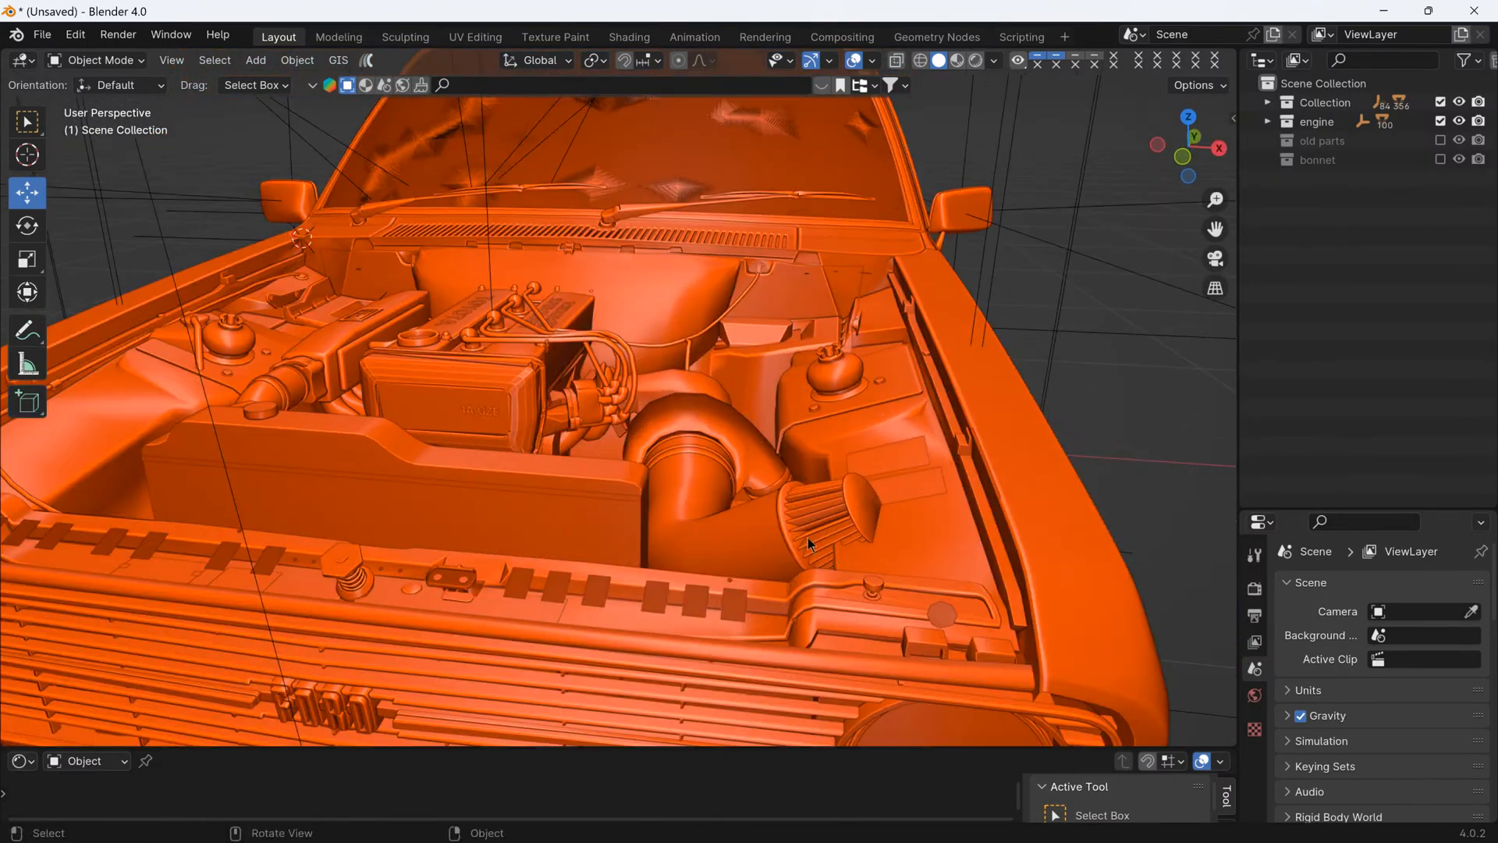
middle_drag(830, 508, 854, 556)
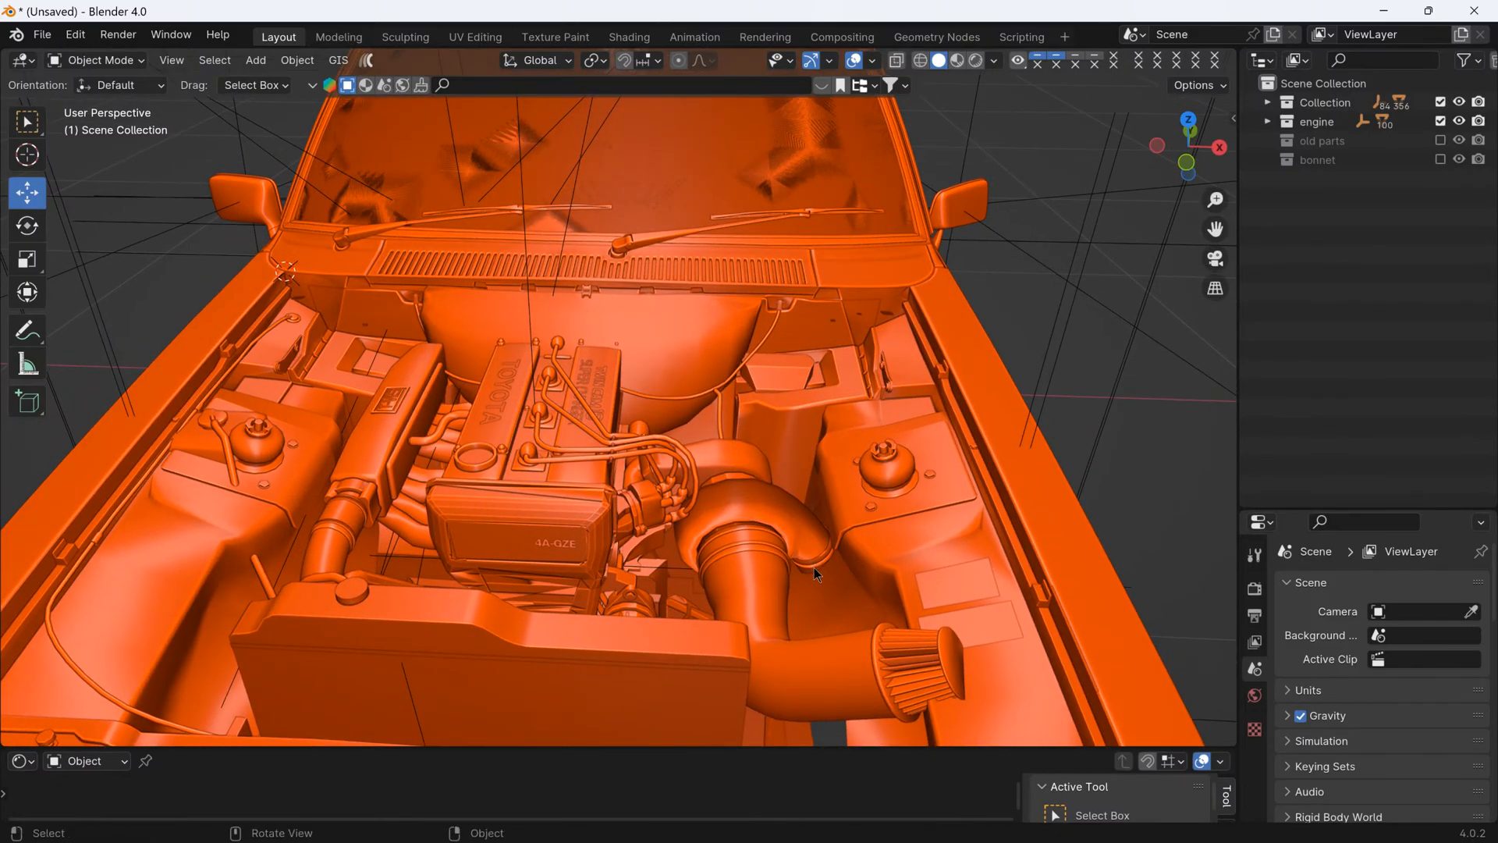
scroll(813, 568, up, 3)
scroll(816, 562, down, 3)
middle_drag(880, 663, 874, 596)
scroll(947, 536, up, 3)
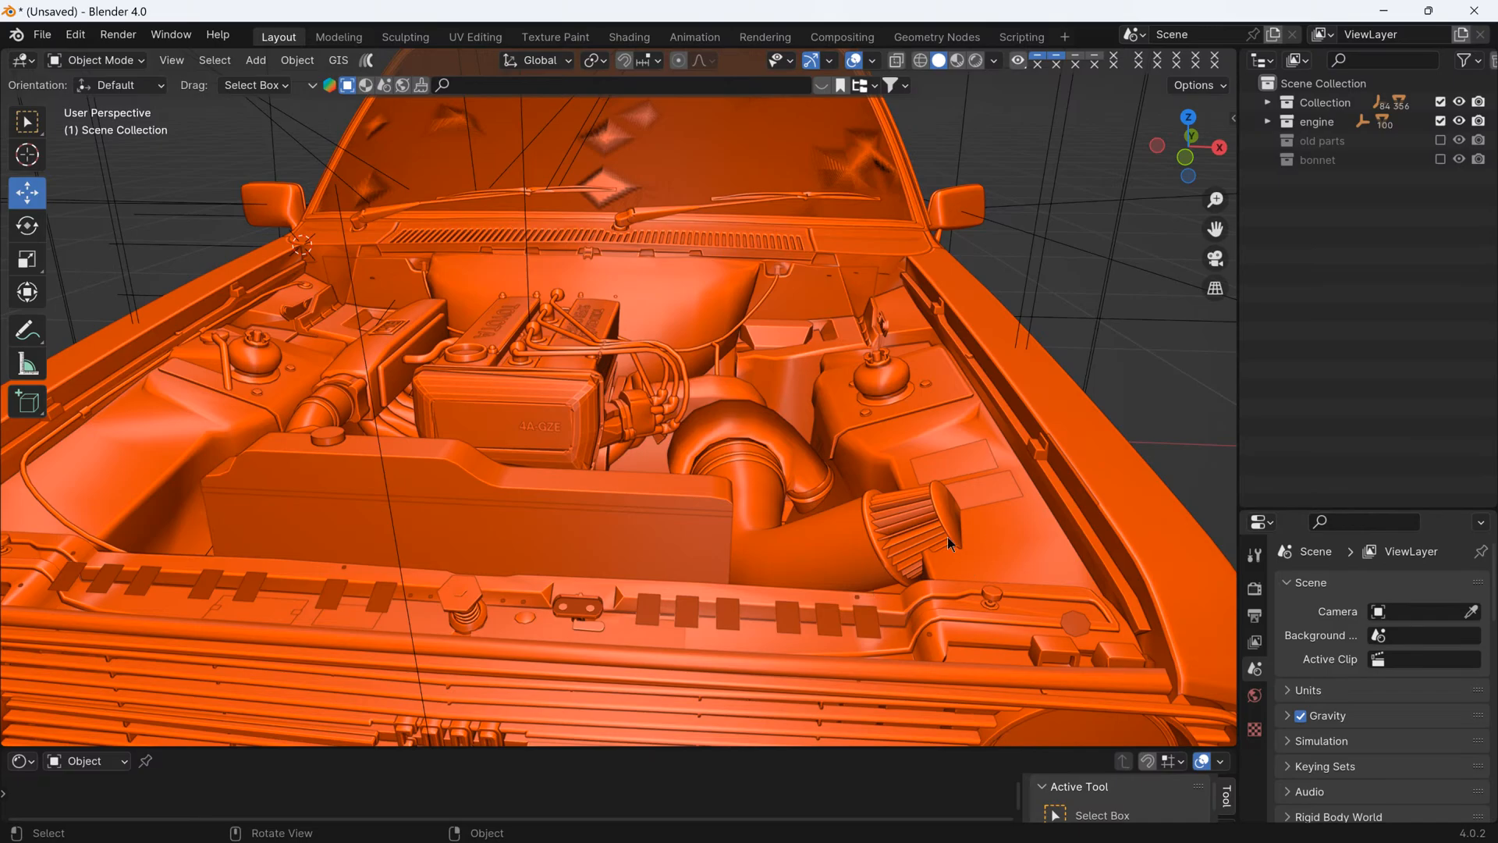
scroll(935, 537, down, 3)
- Identify the turbo intake's separate objects by selecting the pipe, the filter cover and the filter element one by one
click(830, 557)
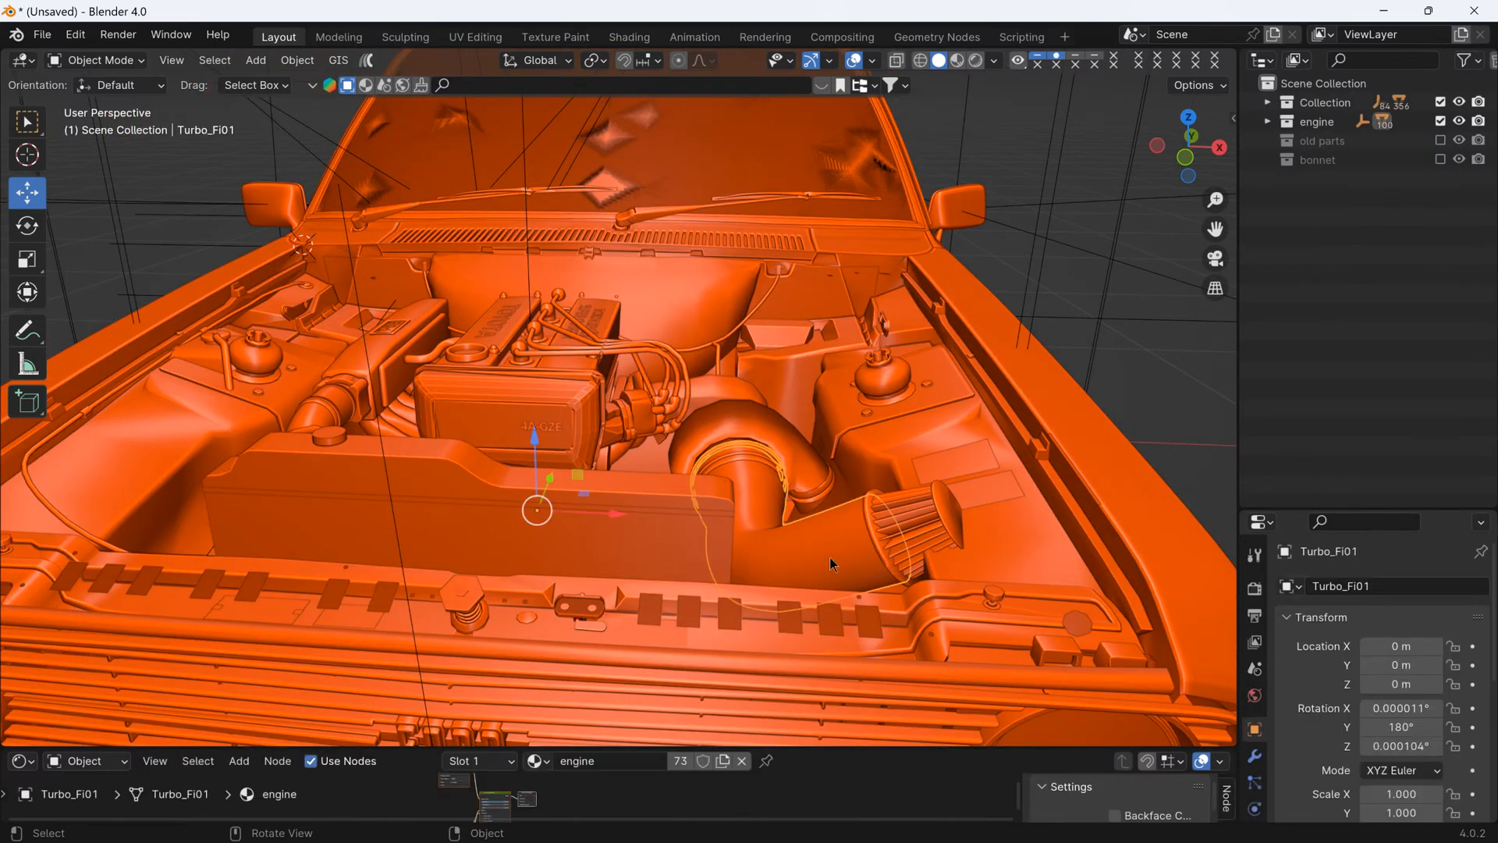
middle_drag(833, 559, 864, 553)
scroll(911, 446, up, 5)
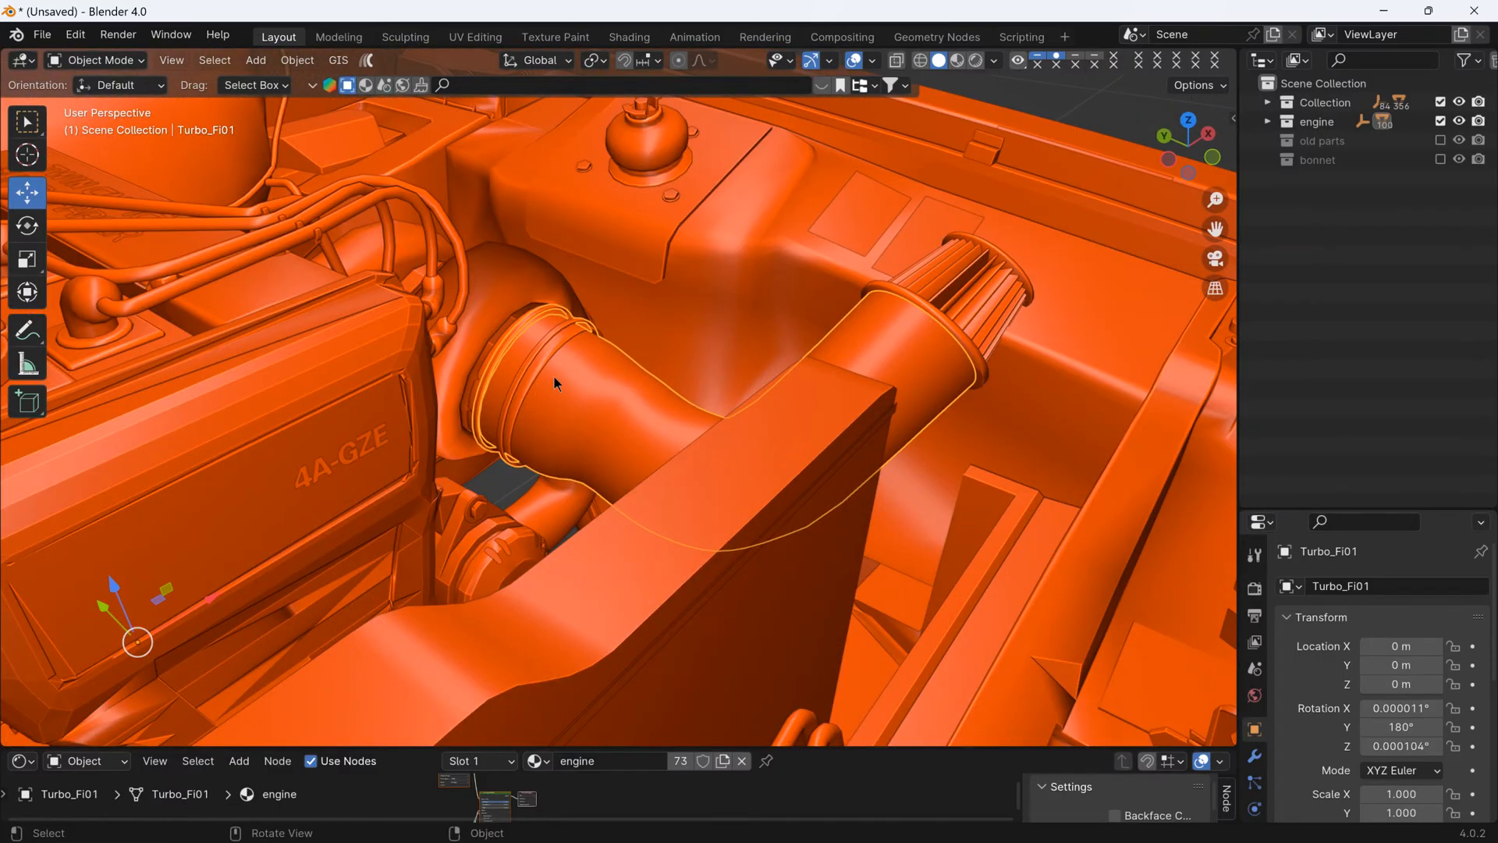
middle_drag(976, 181, 682, 347)
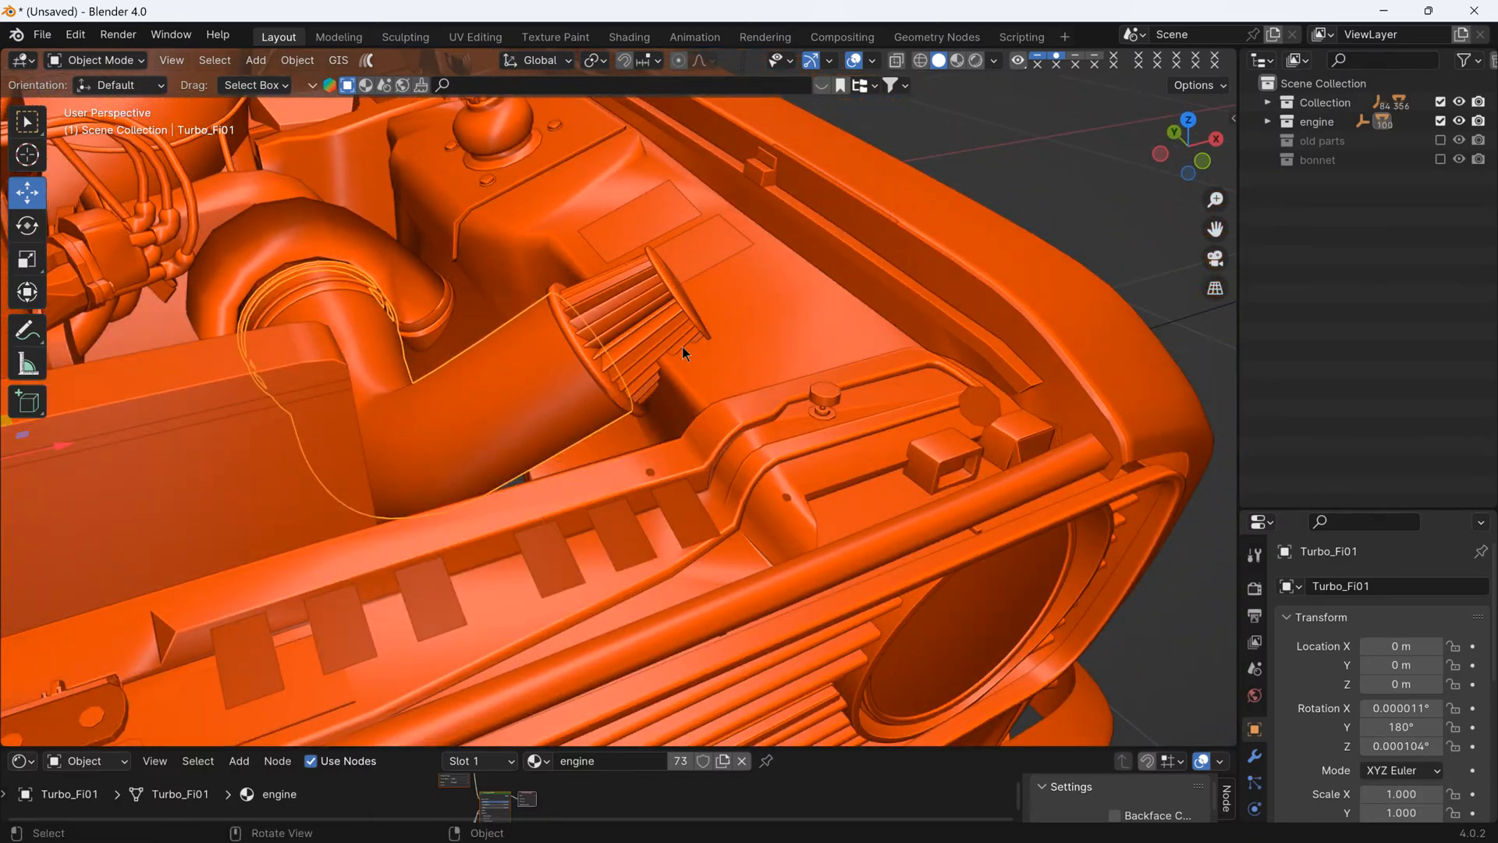
shift+click(644, 322)
shift+click(585, 358)
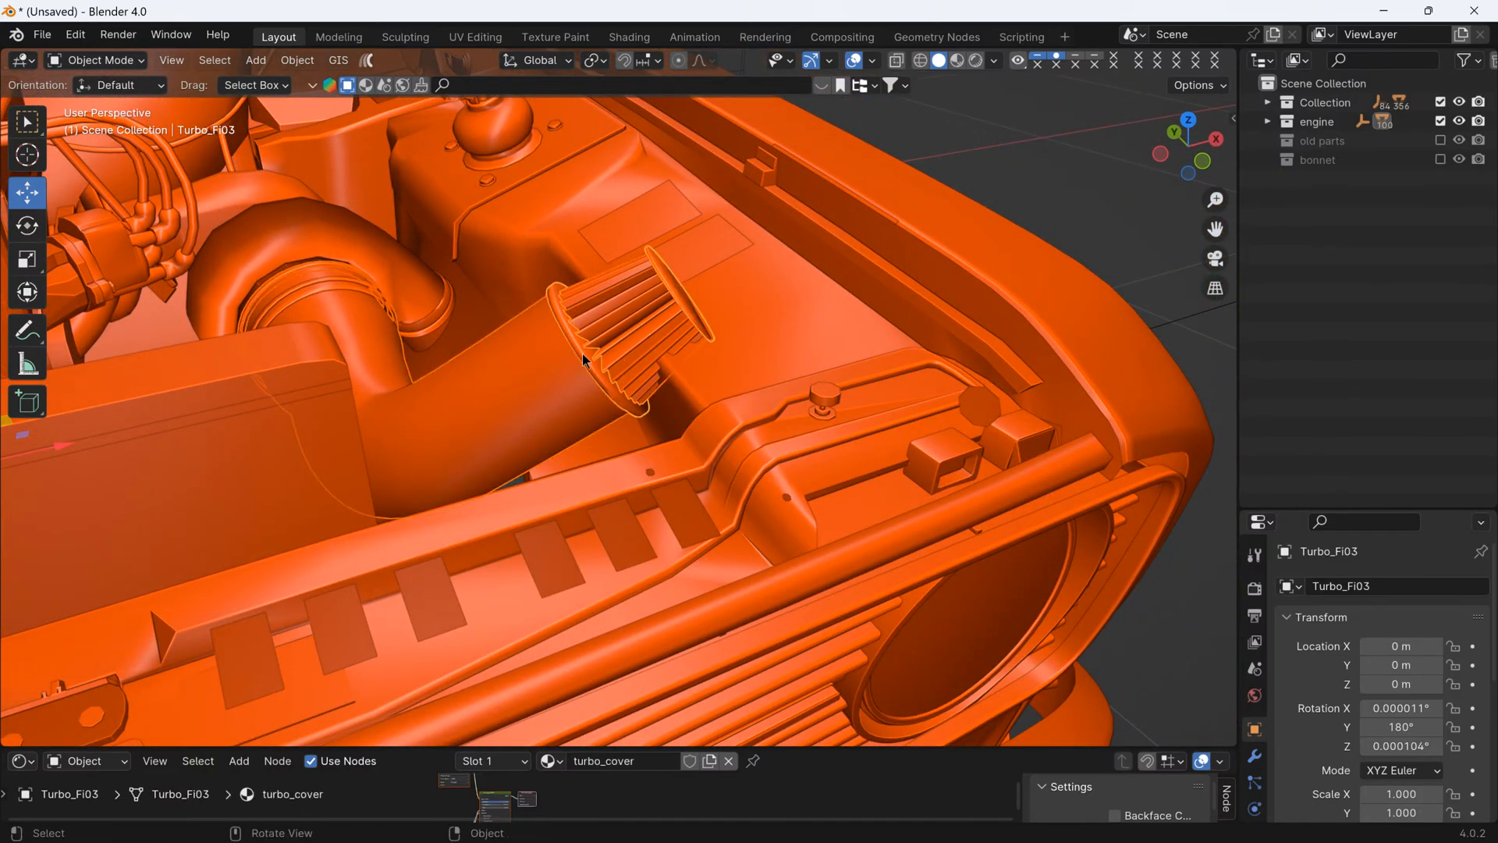
middle_drag(585, 358, 630, 396)
shift+click(570, 386)
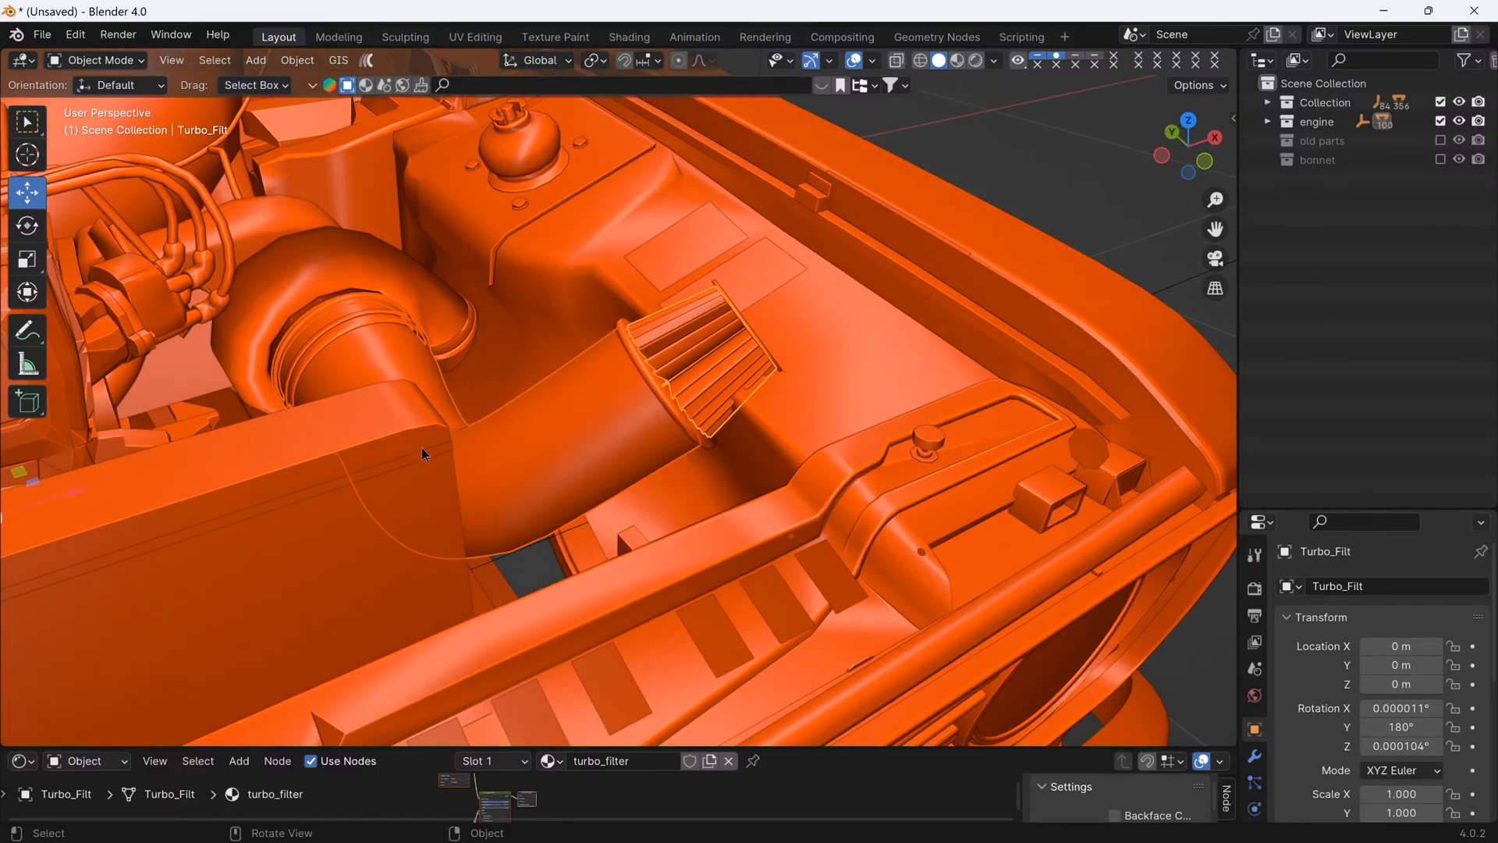
middle_drag(422, 453, 492, 457)
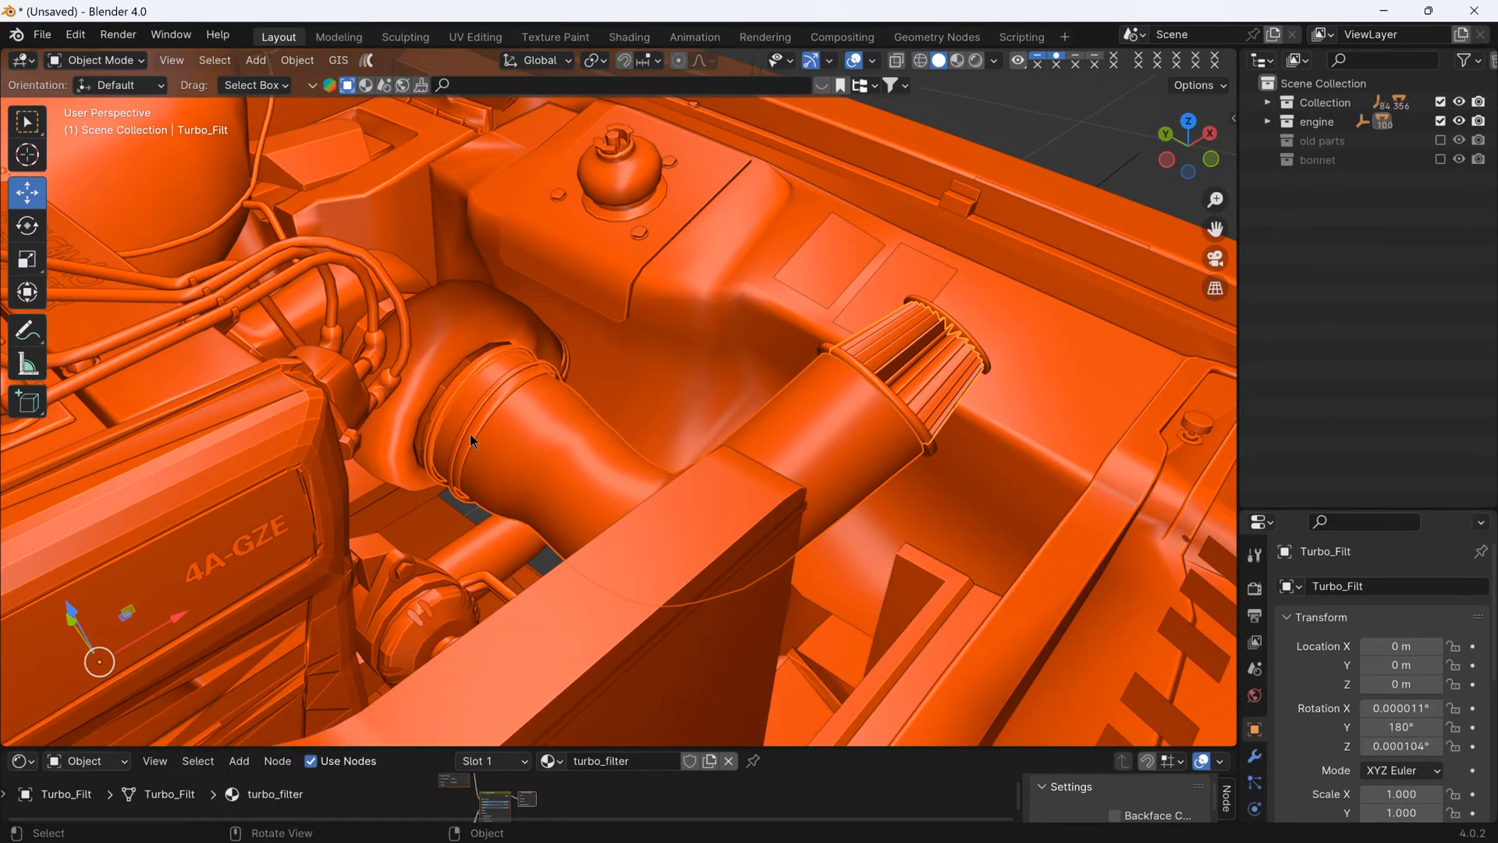
- Box-select the turbo intake pipe together with its surrounding parts
key(b)
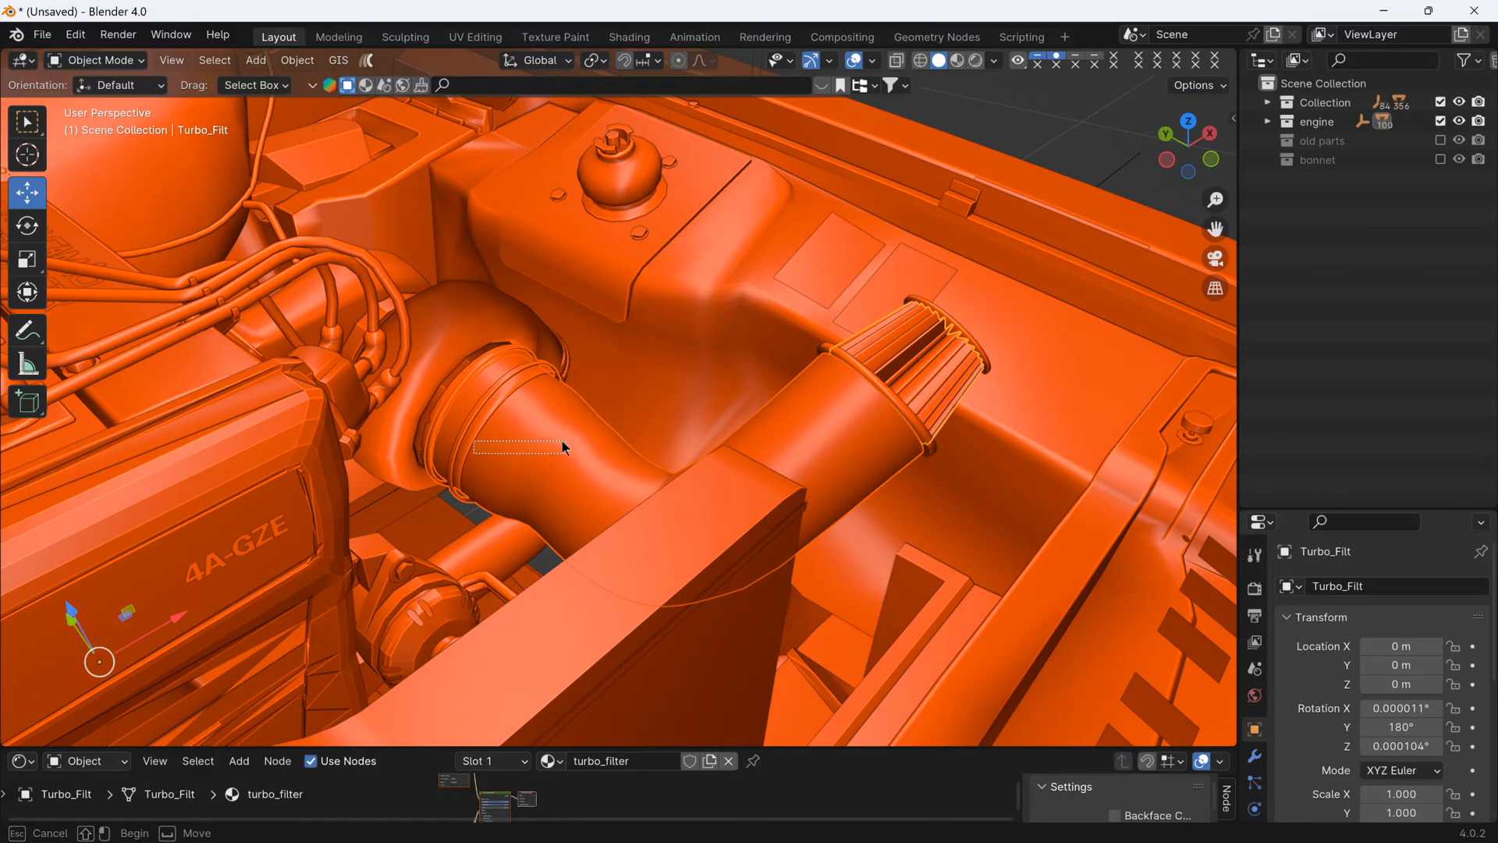
drag(564, 446, 483, 433)
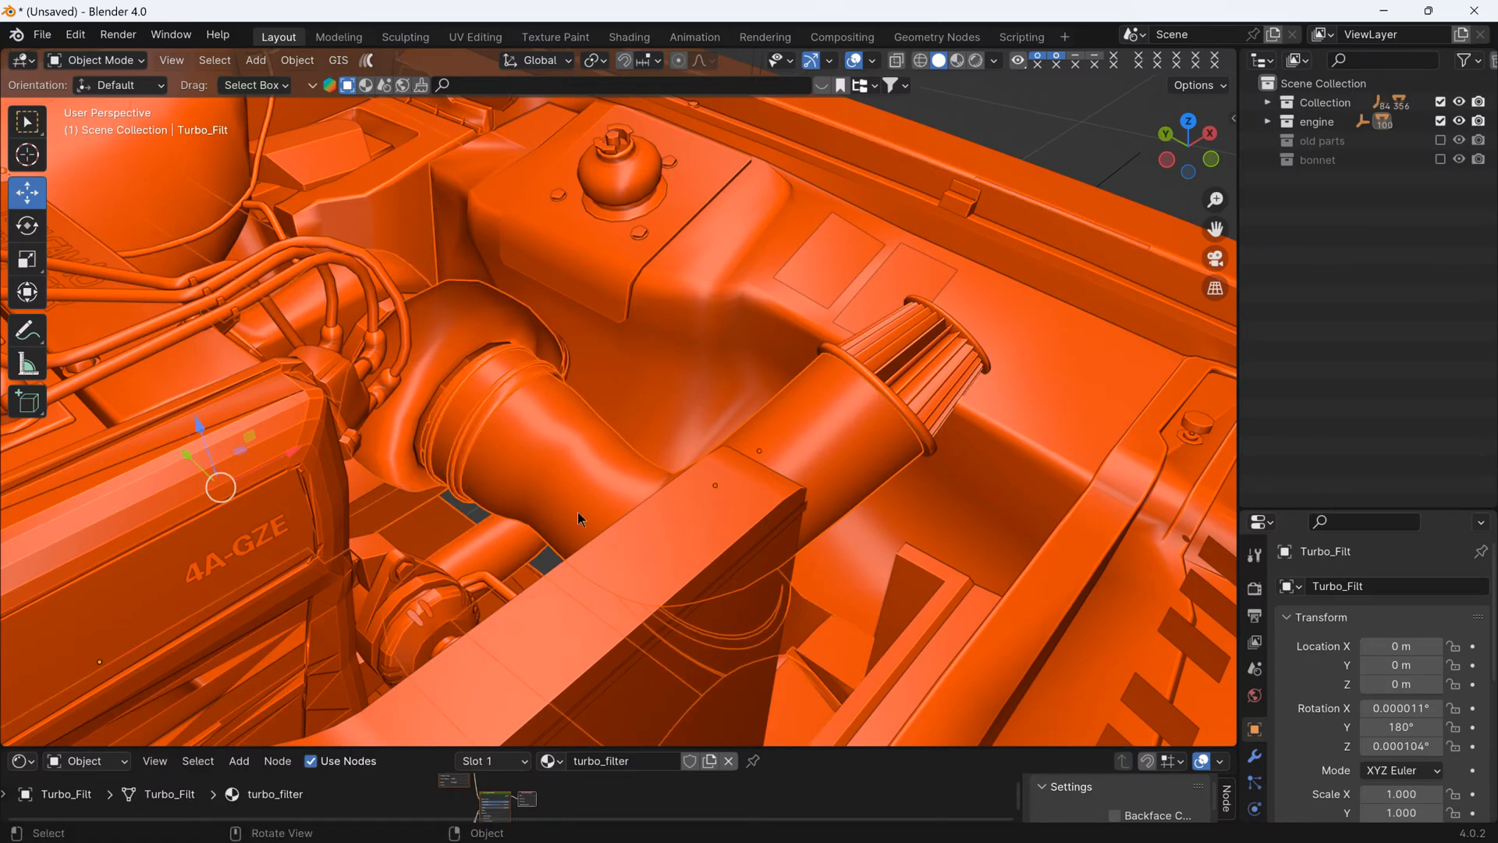
middle_drag(757, 518, 542, 473)
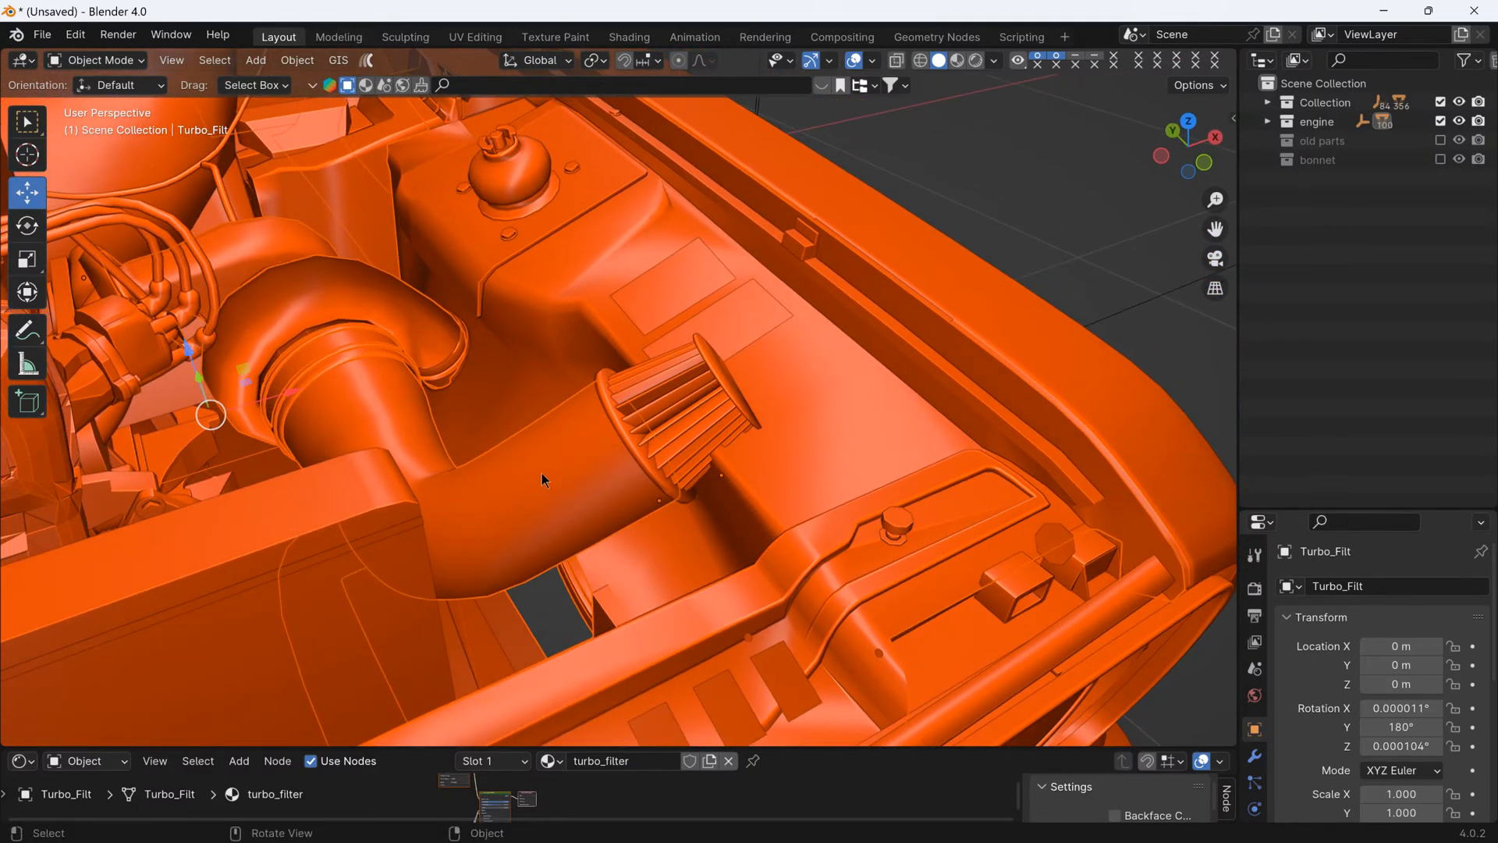
- Select only the Turbo_Fi01 intake pipe and try rotating it around global Y
click(370, 418)
middle_drag(369, 418, 440, 415)
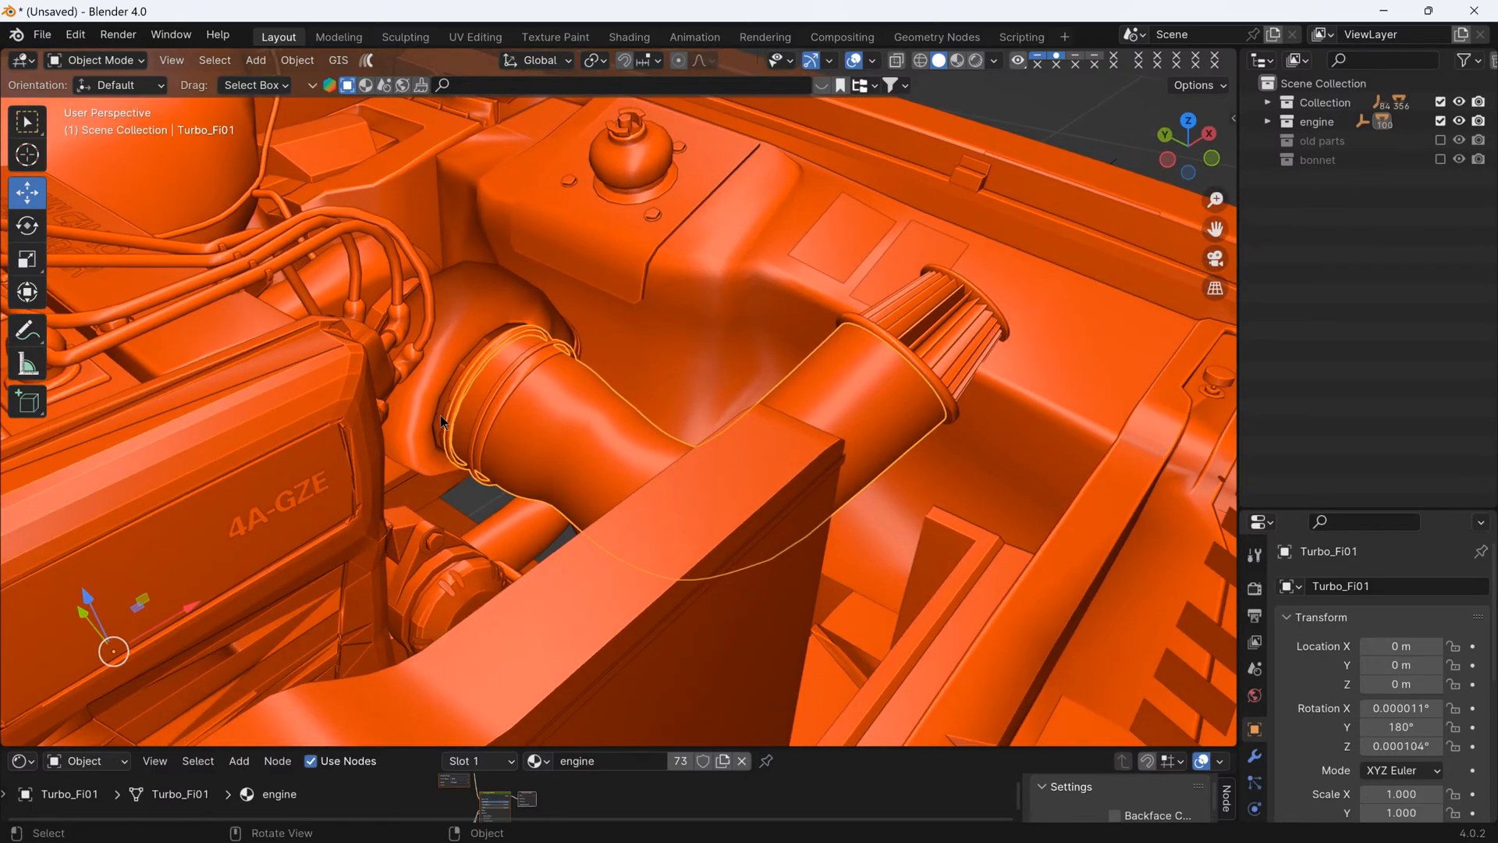
key(r)
key(y)
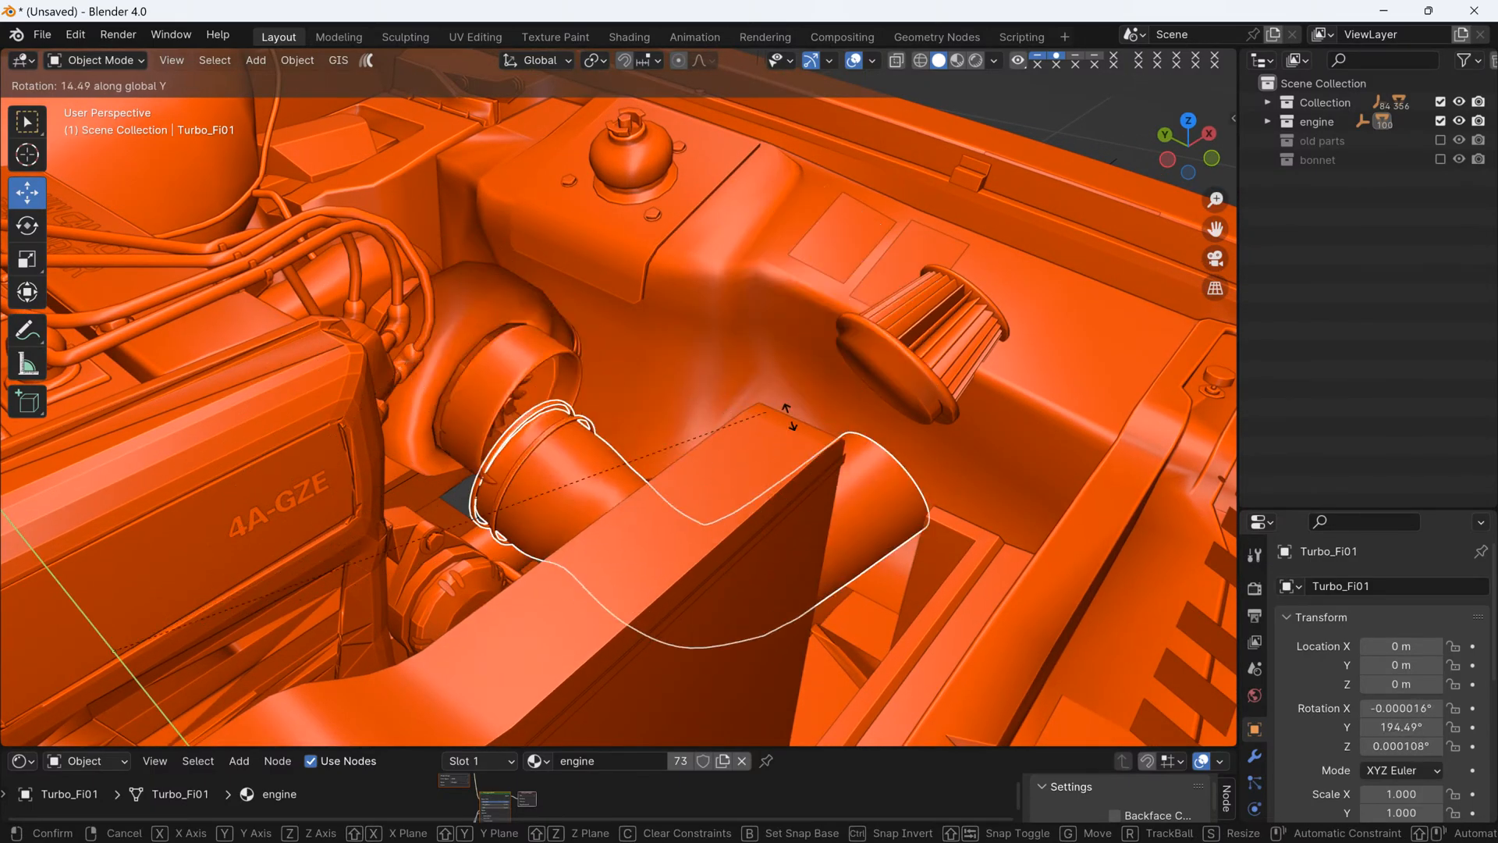
right_click(454, 359)
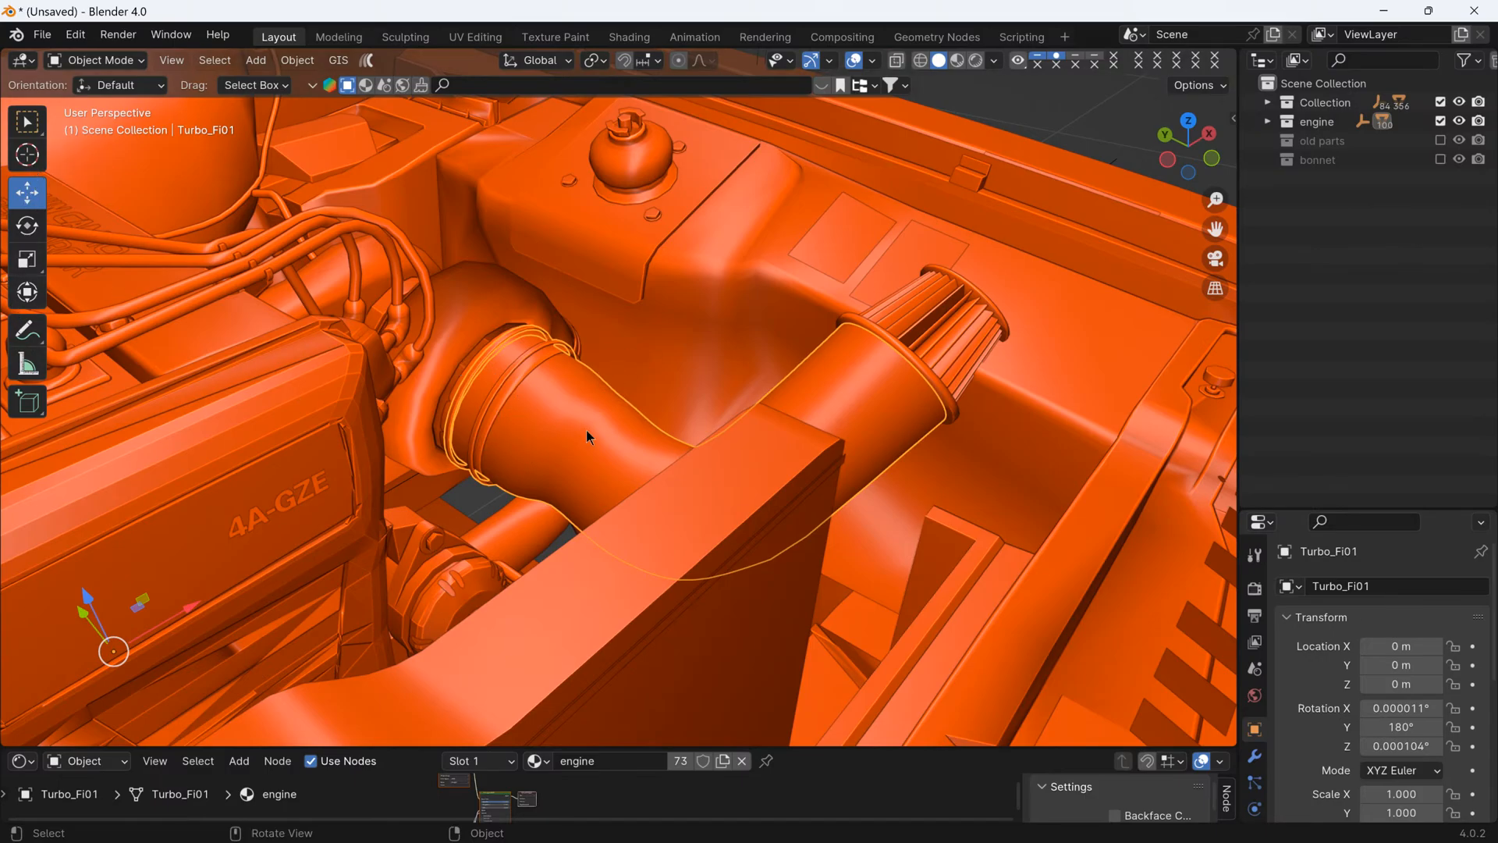
- Deselect the intake pipe and examine the clearance around it and the air filter beside the radiator and inner wing
middle_drag(984, 484, 827, 479)
scroll(962, 429, down, 4)
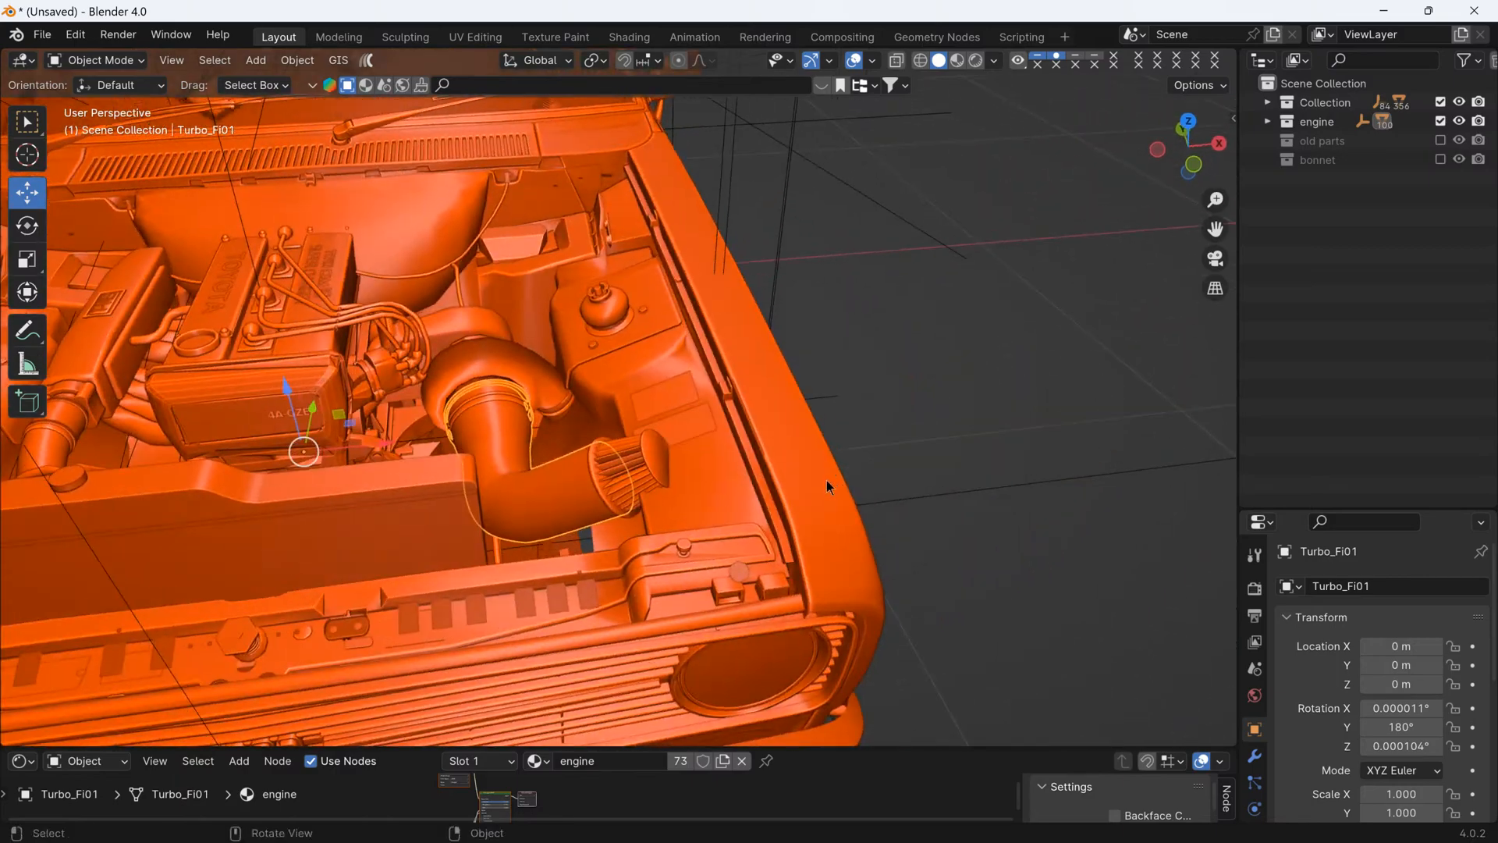
middle_drag(687, 465, 641, 577)
scroll(636, 571, up, 2)
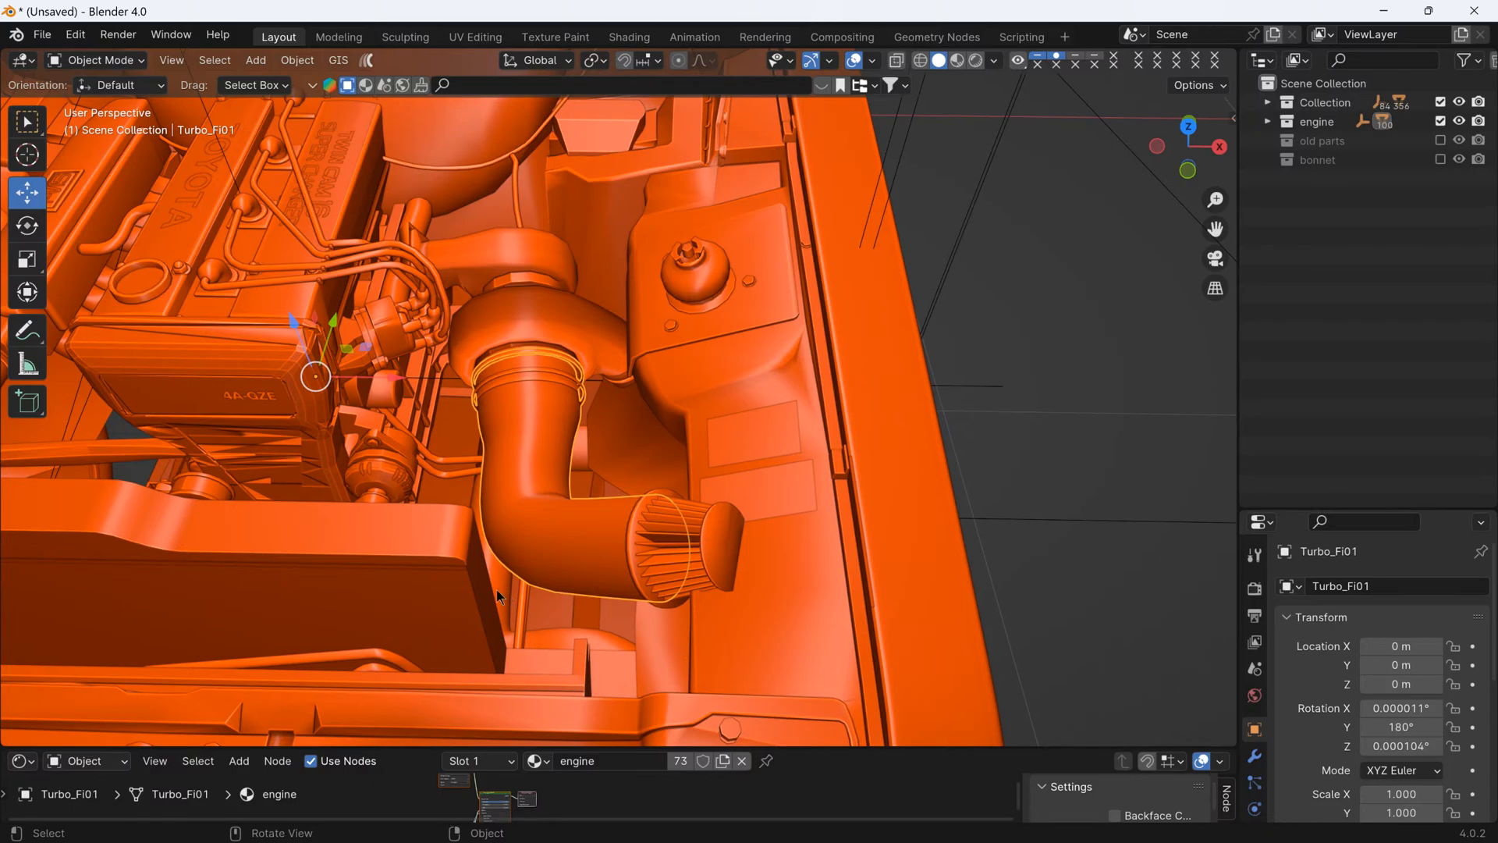
middle_drag(496, 588, 578, 558)
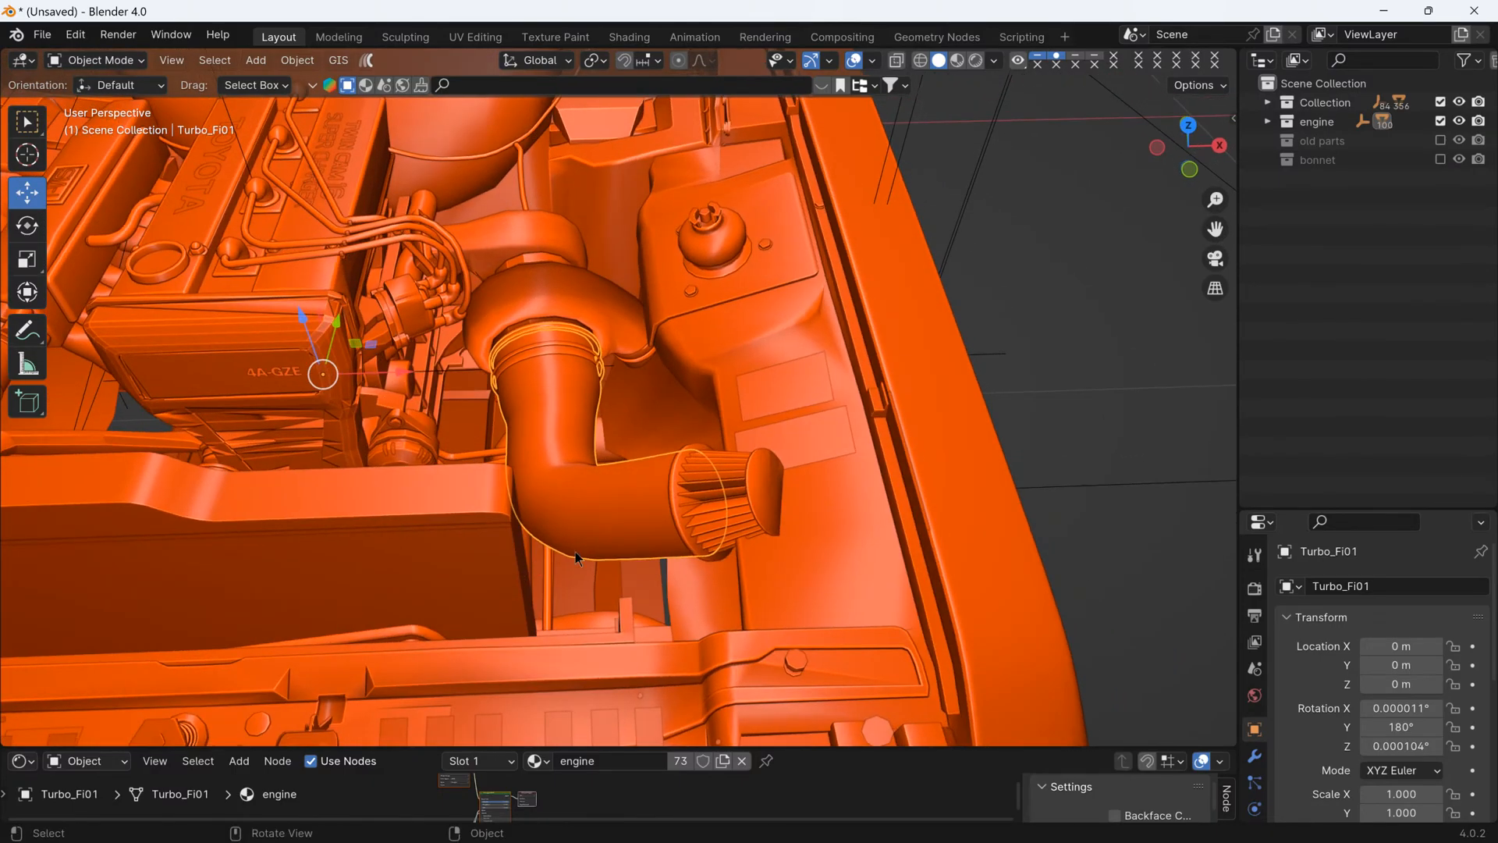
click(1075, 385)
scroll(690, 497, up, 3)
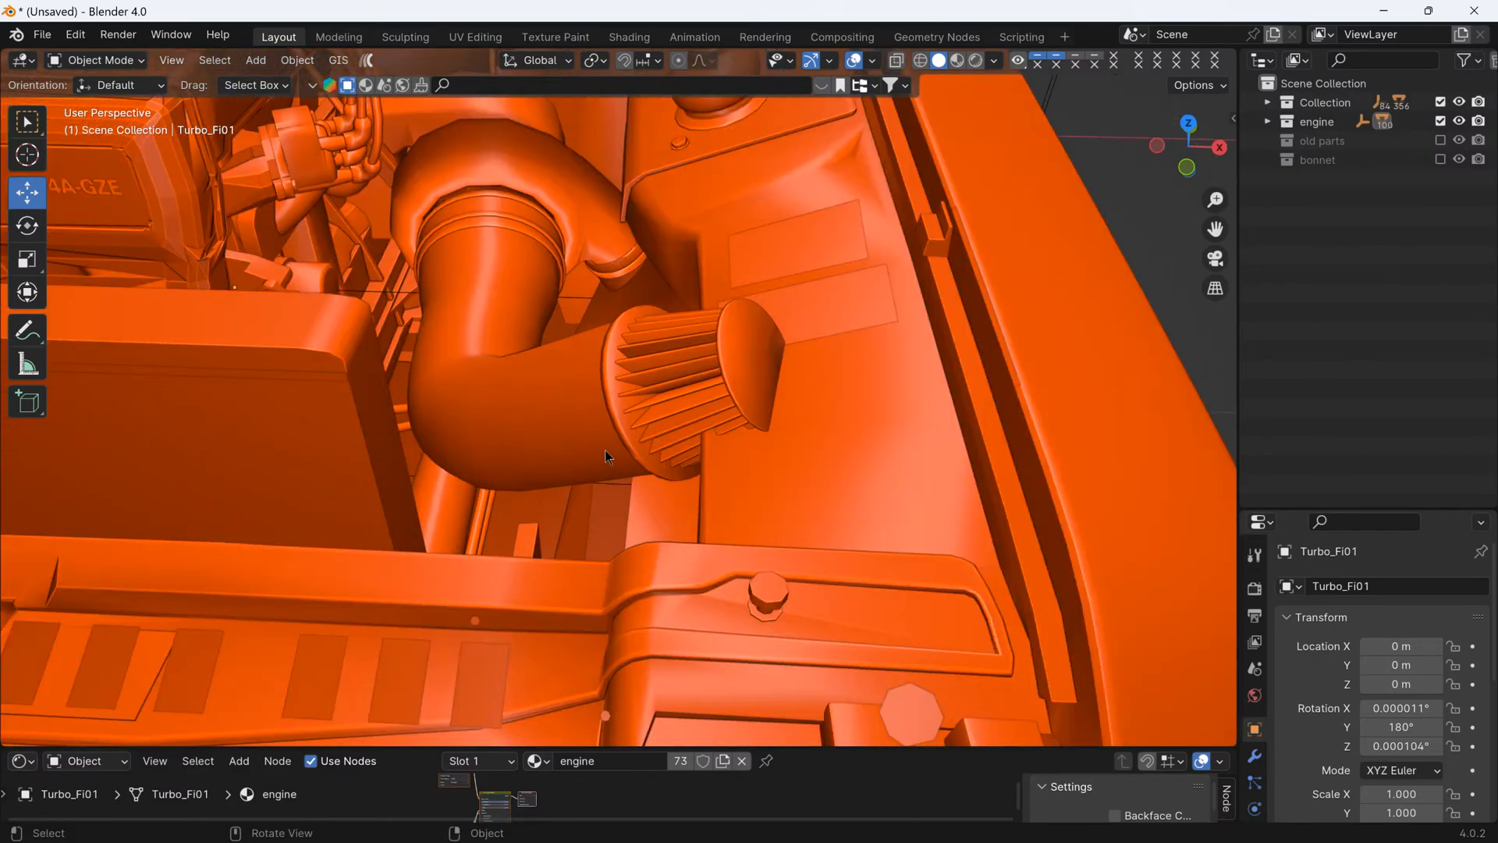
middle_drag(633, 400, 655, 444)
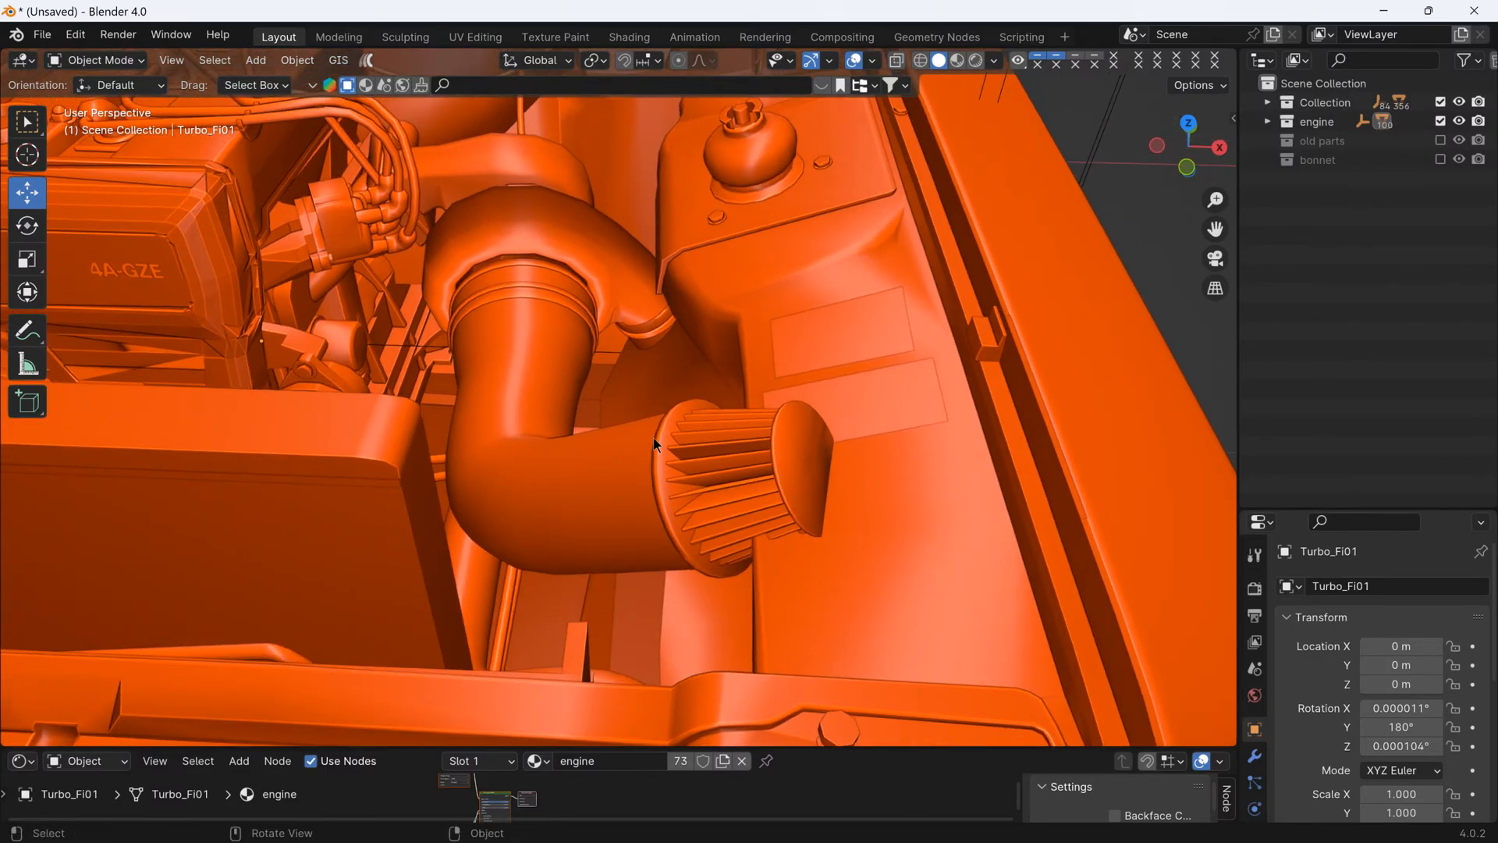
scroll(654, 443, down, 3)
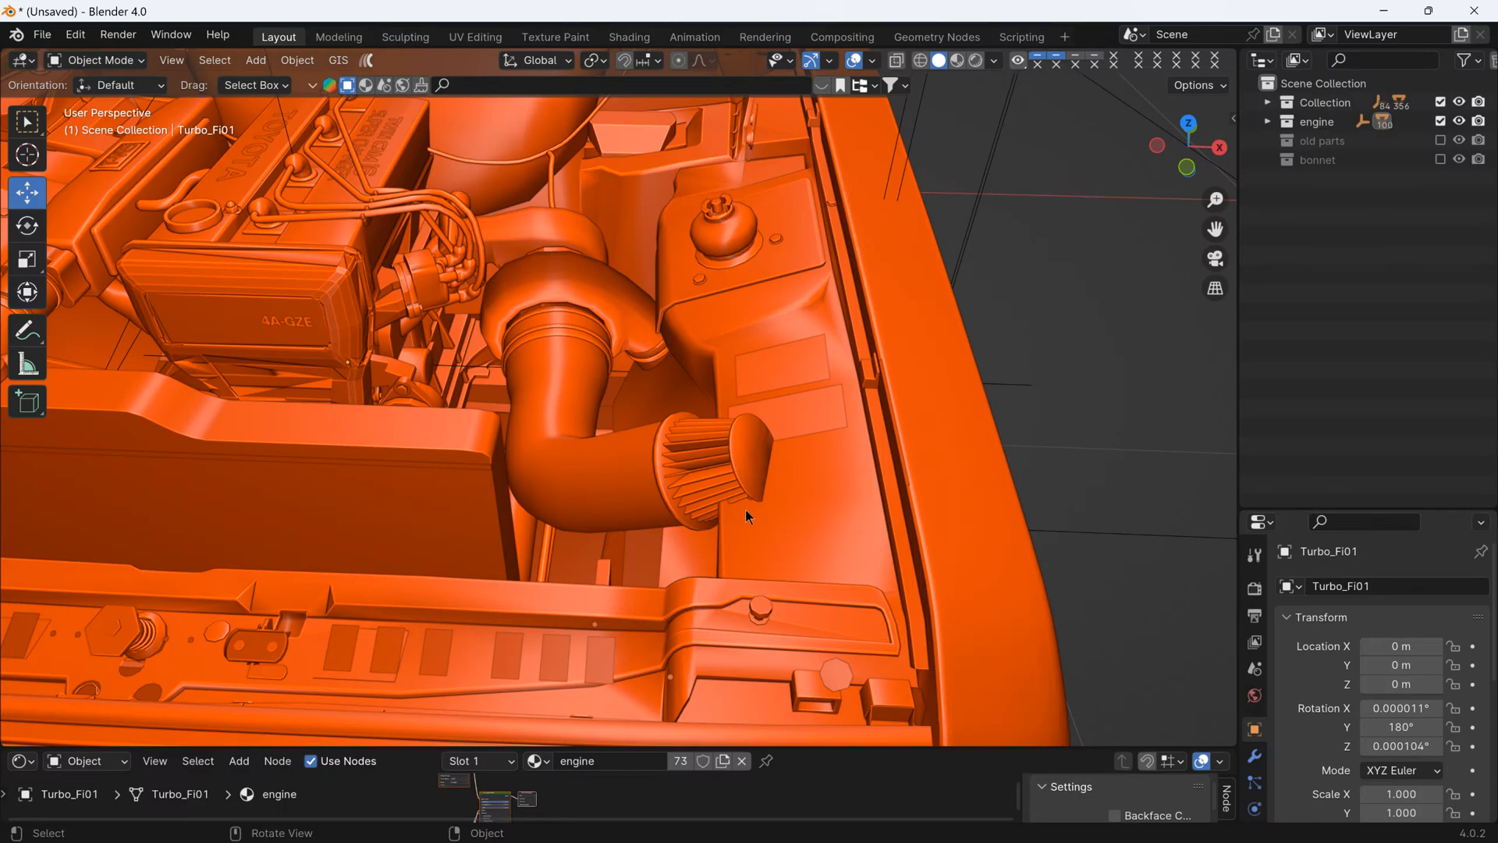
middle_drag(739, 563, 785, 484)
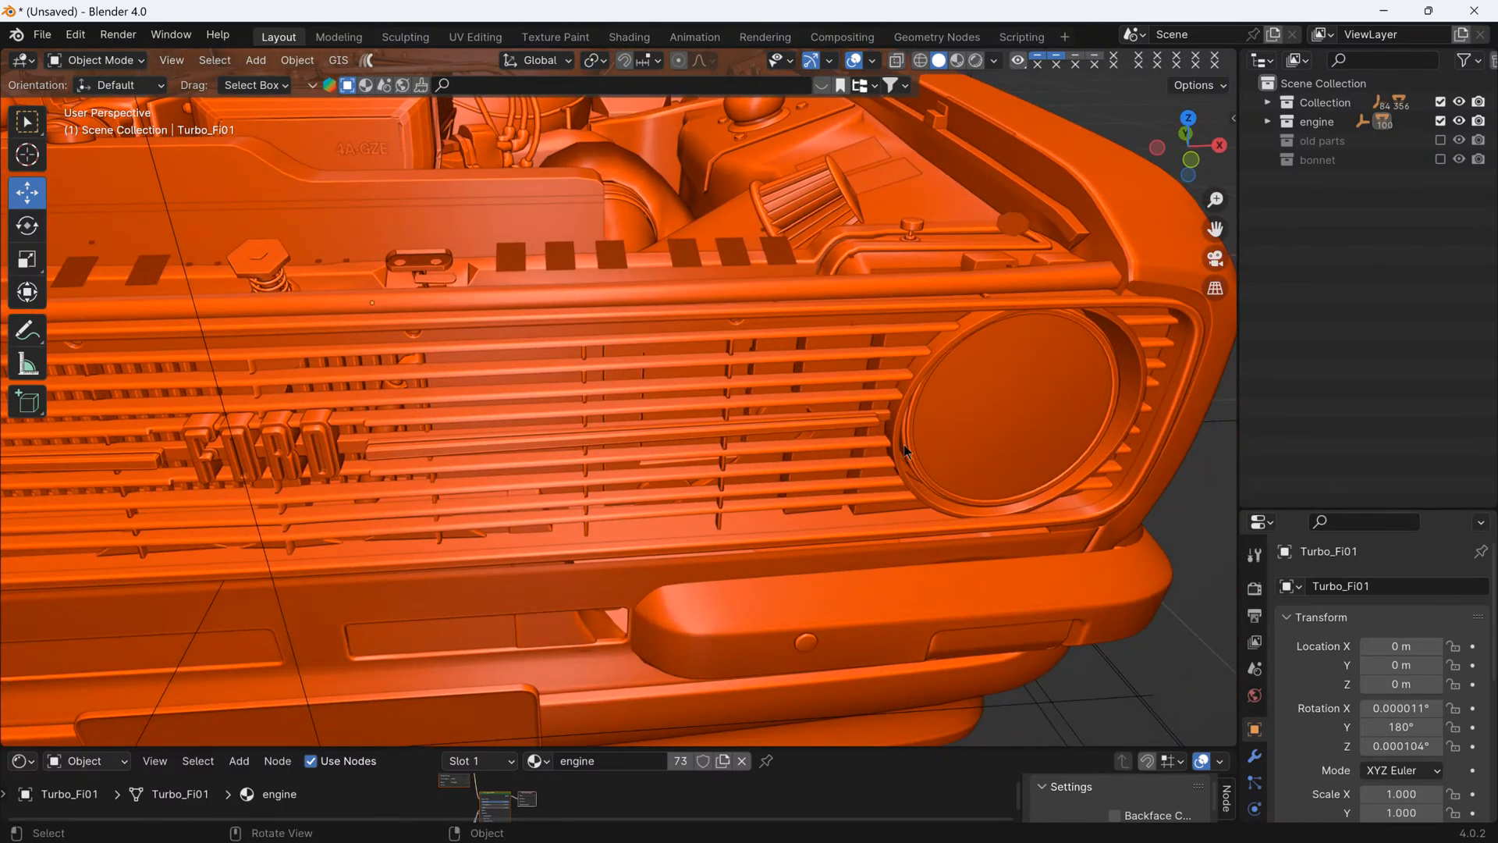
- Check the open engine bay in Material Preview and Rendered shading, and return to Solid shading to view the turbo intake
scroll(905, 437, down, 2)
click(957, 66)
scroll(901, 258, down, 4)
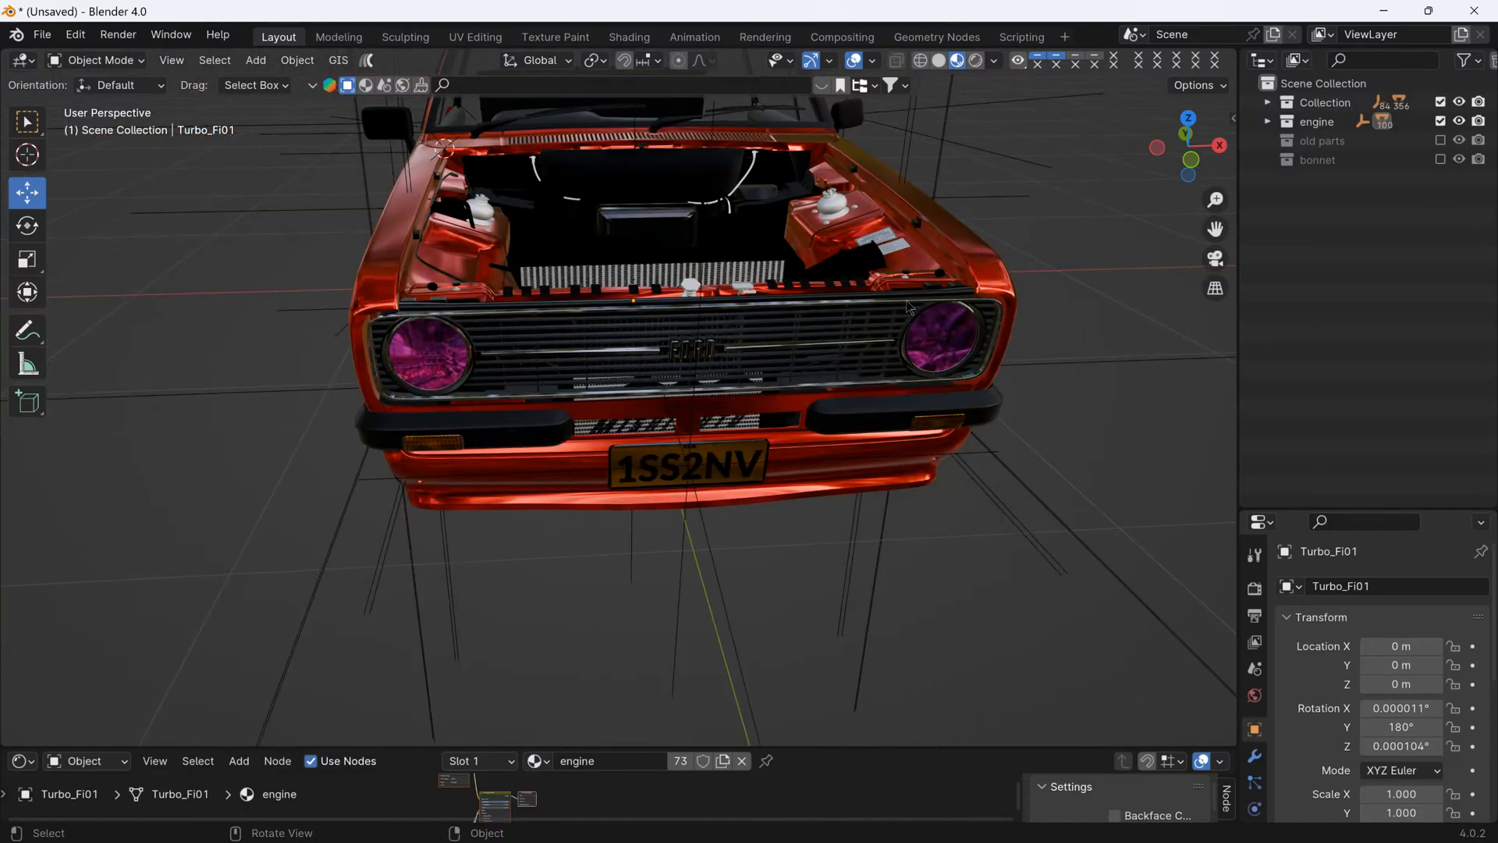
middle_drag(906, 301, 925, 395)
scroll(819, 211, up, 4)
scroll(925, 395, up, 2)
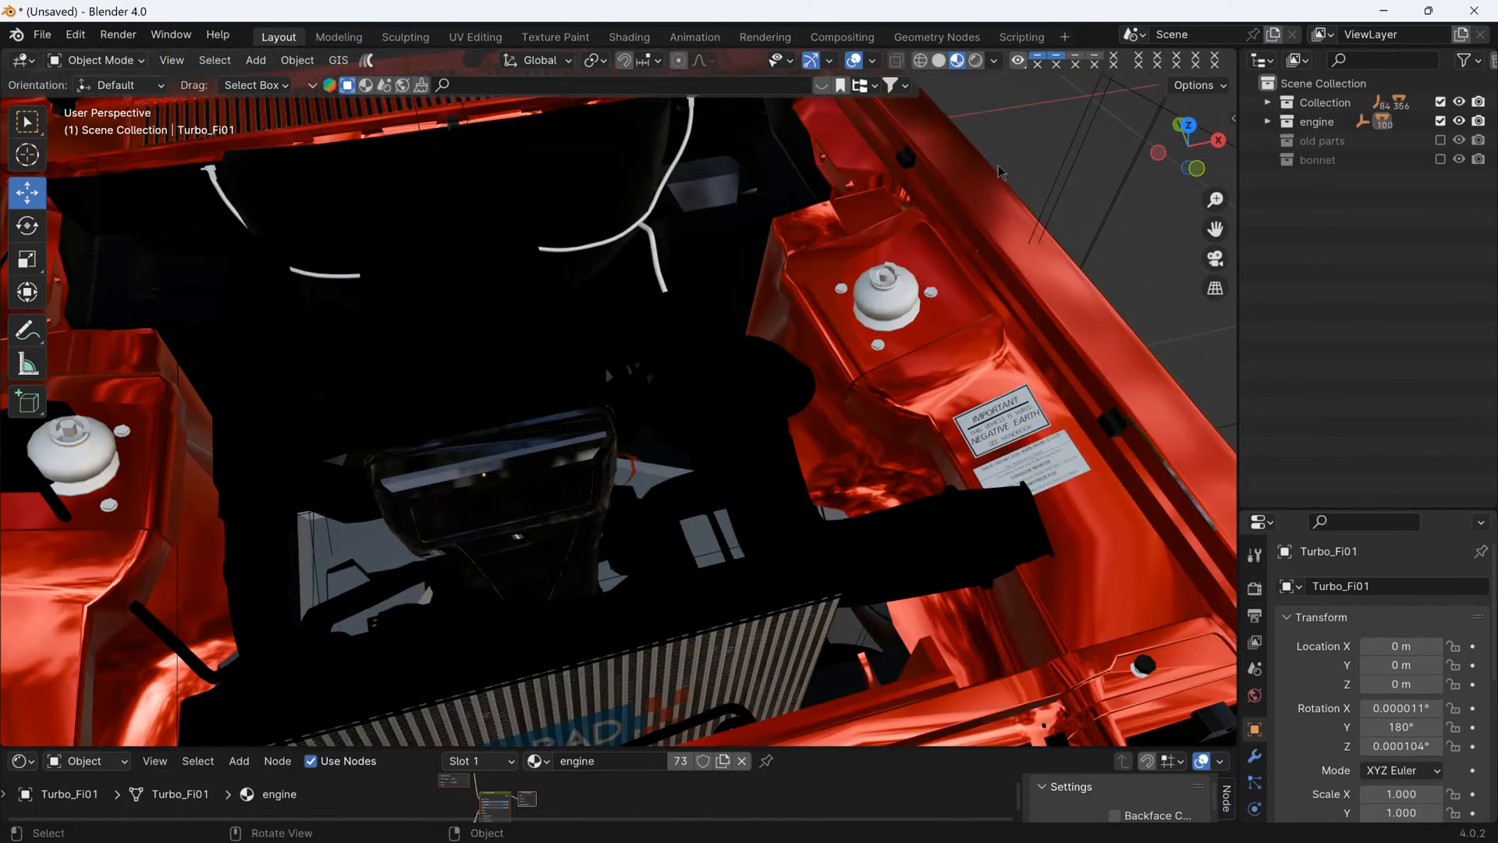
click(975, 61)
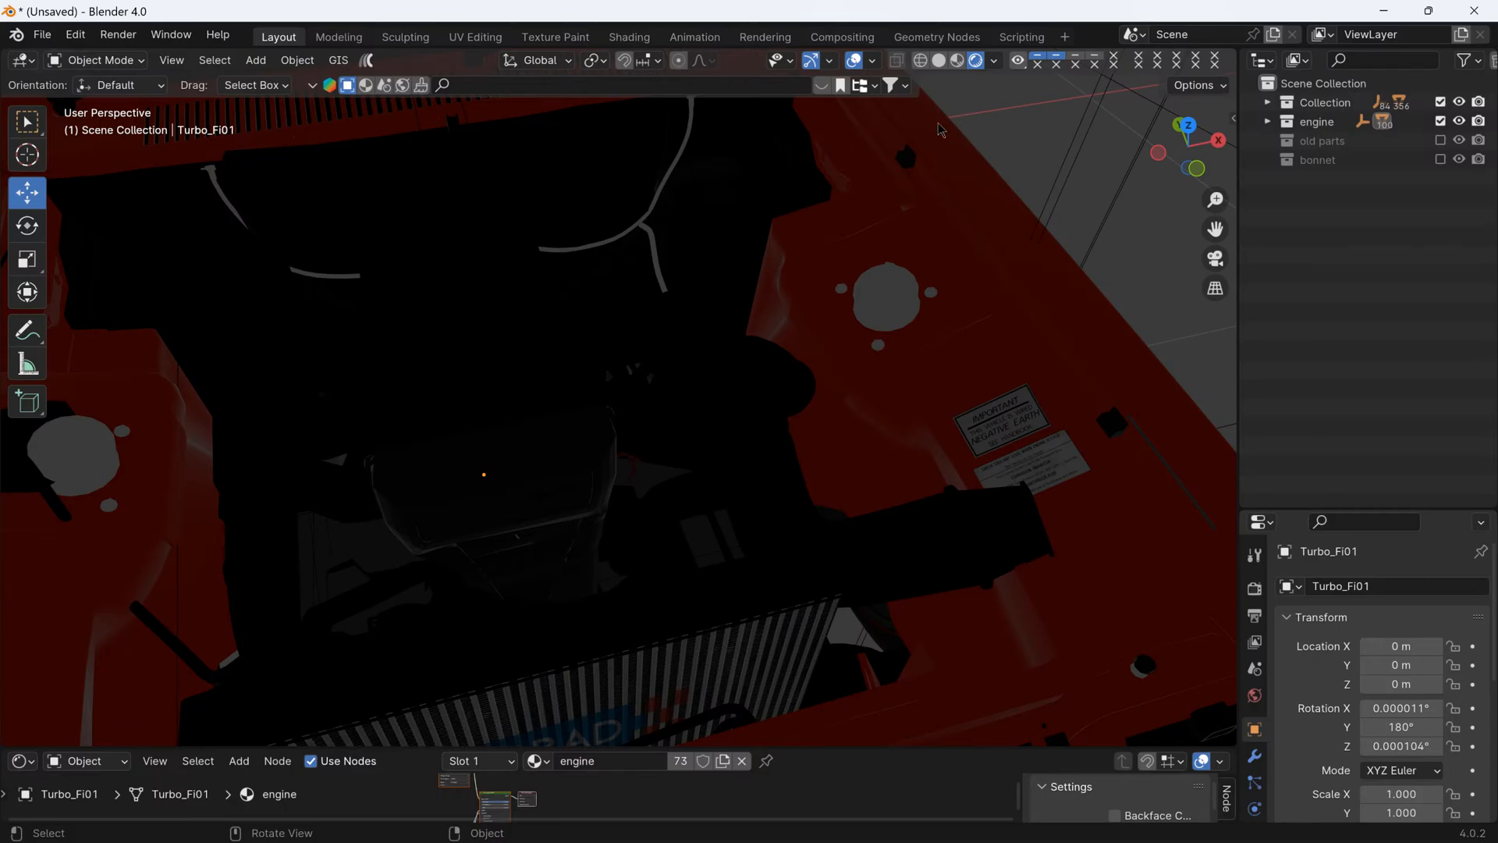
click(938, 61)
scroll(857, 273, down, 3)
middle_drag(911, 419, 858, 391)
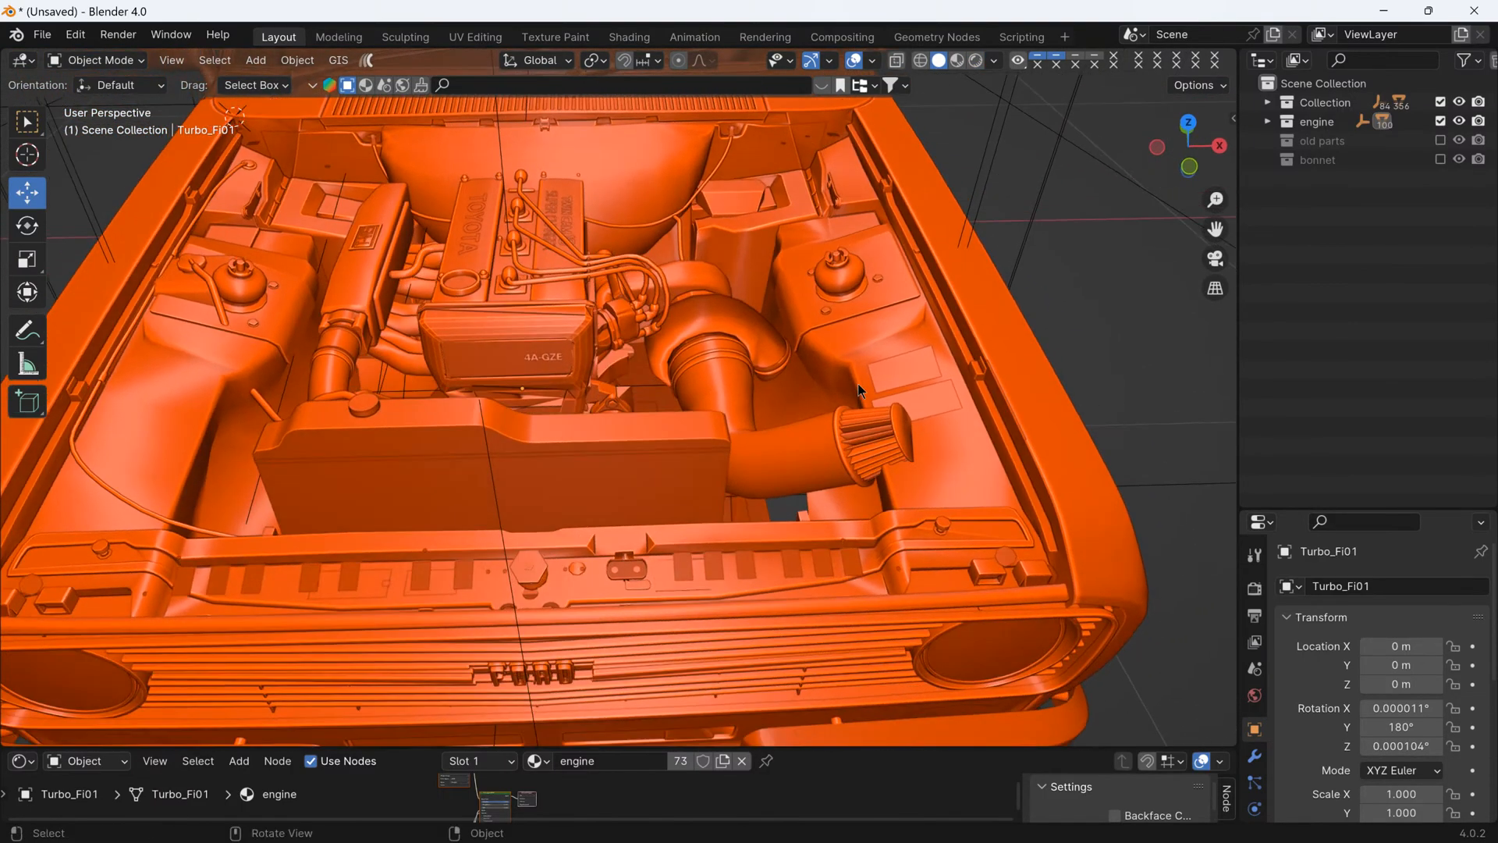
scroll(912, 519, up, 4)
scroll(915, 508, down, 4)
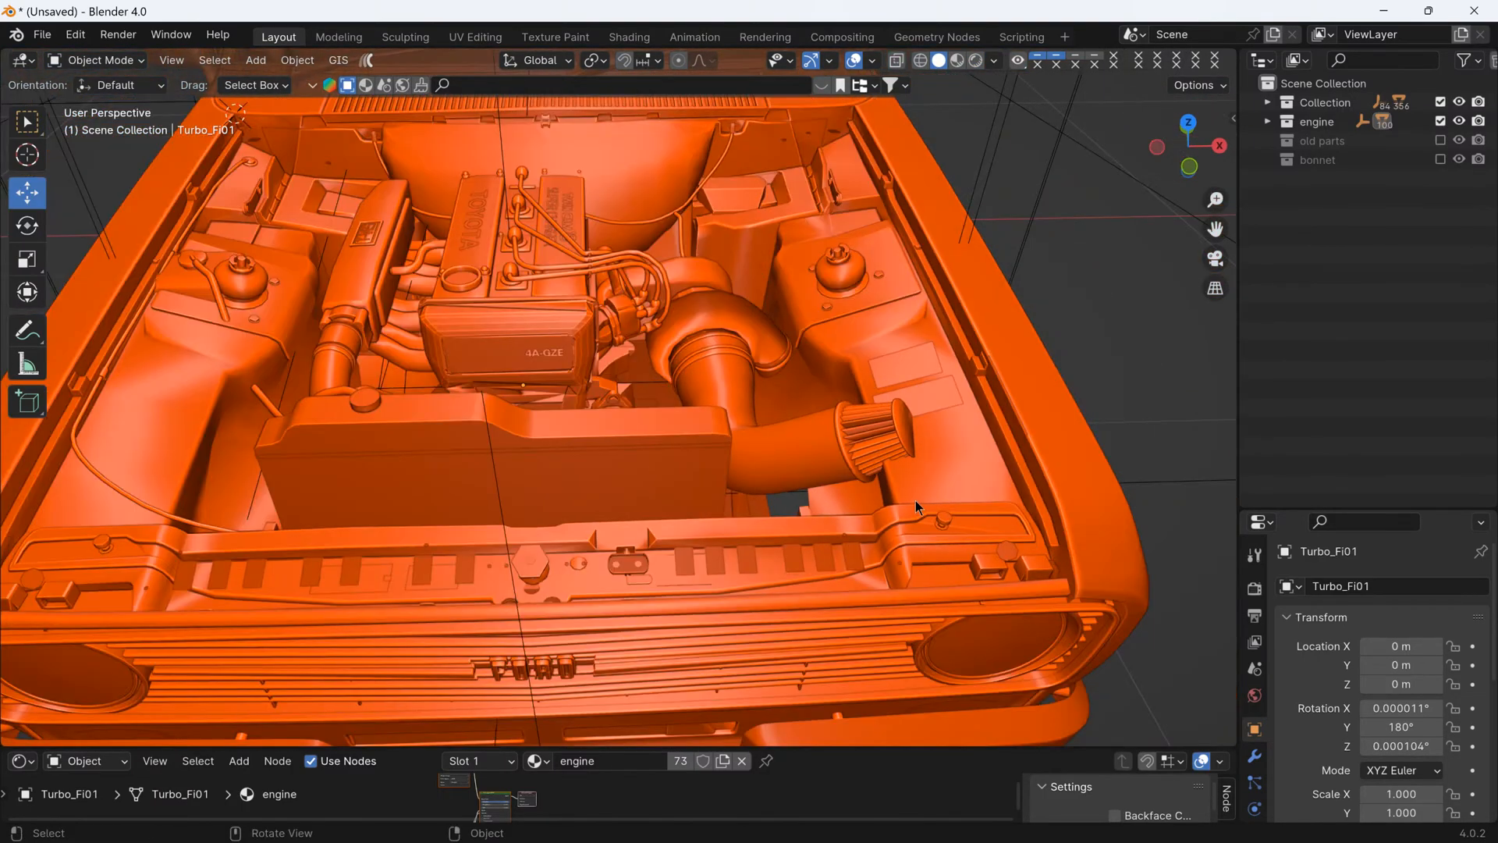
scroll(916, 500, up, 2)
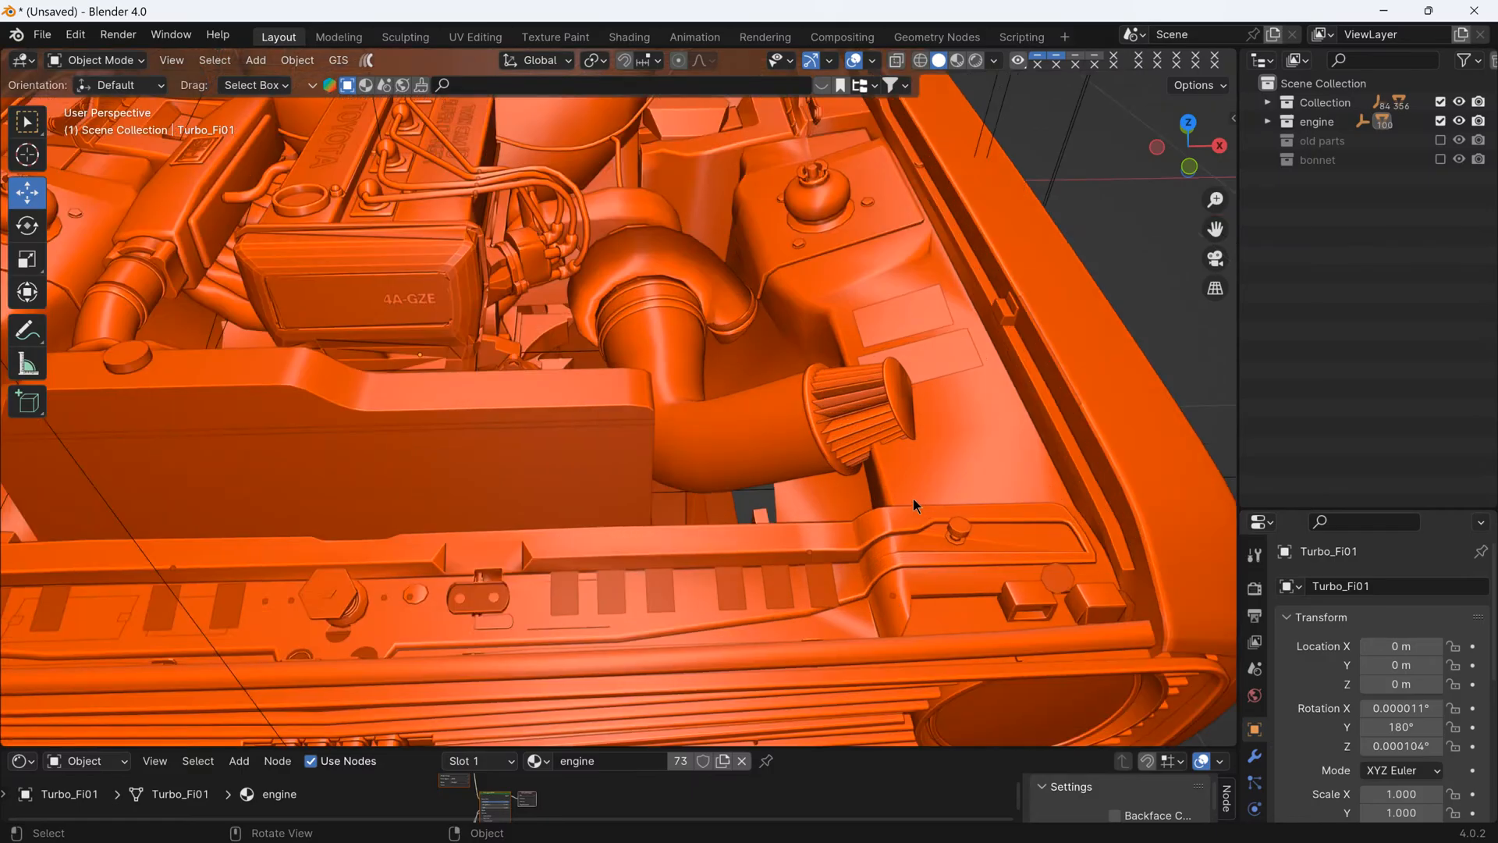
- Select the Turbo_Fi01 intake pipe, the Turbo_Fi03 filter caps and the Turbo_Filt element, and hide them to expose the turbo inlet
scroll(913, 498, down, 5)
mouse_move(920, 501)
middle_down()
mouse_move(877, 397)
mouse_move(916, 474)
middle_up()
scroll(905, 415, up, 3)
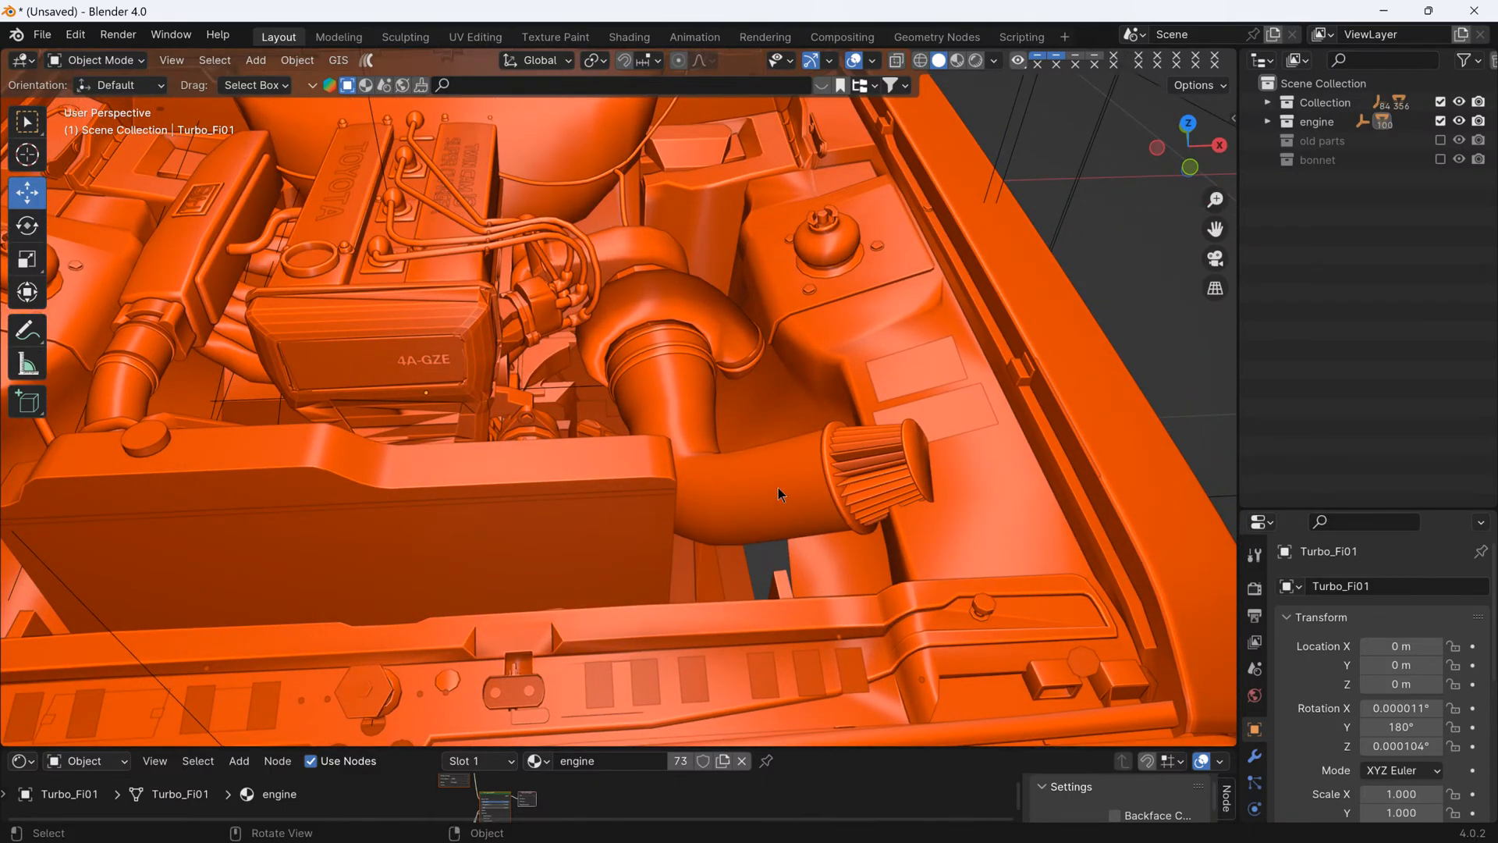
middle_drag(778, 488, 719, 404)
scroll(714, 421, up, 3)
click(741, 468)
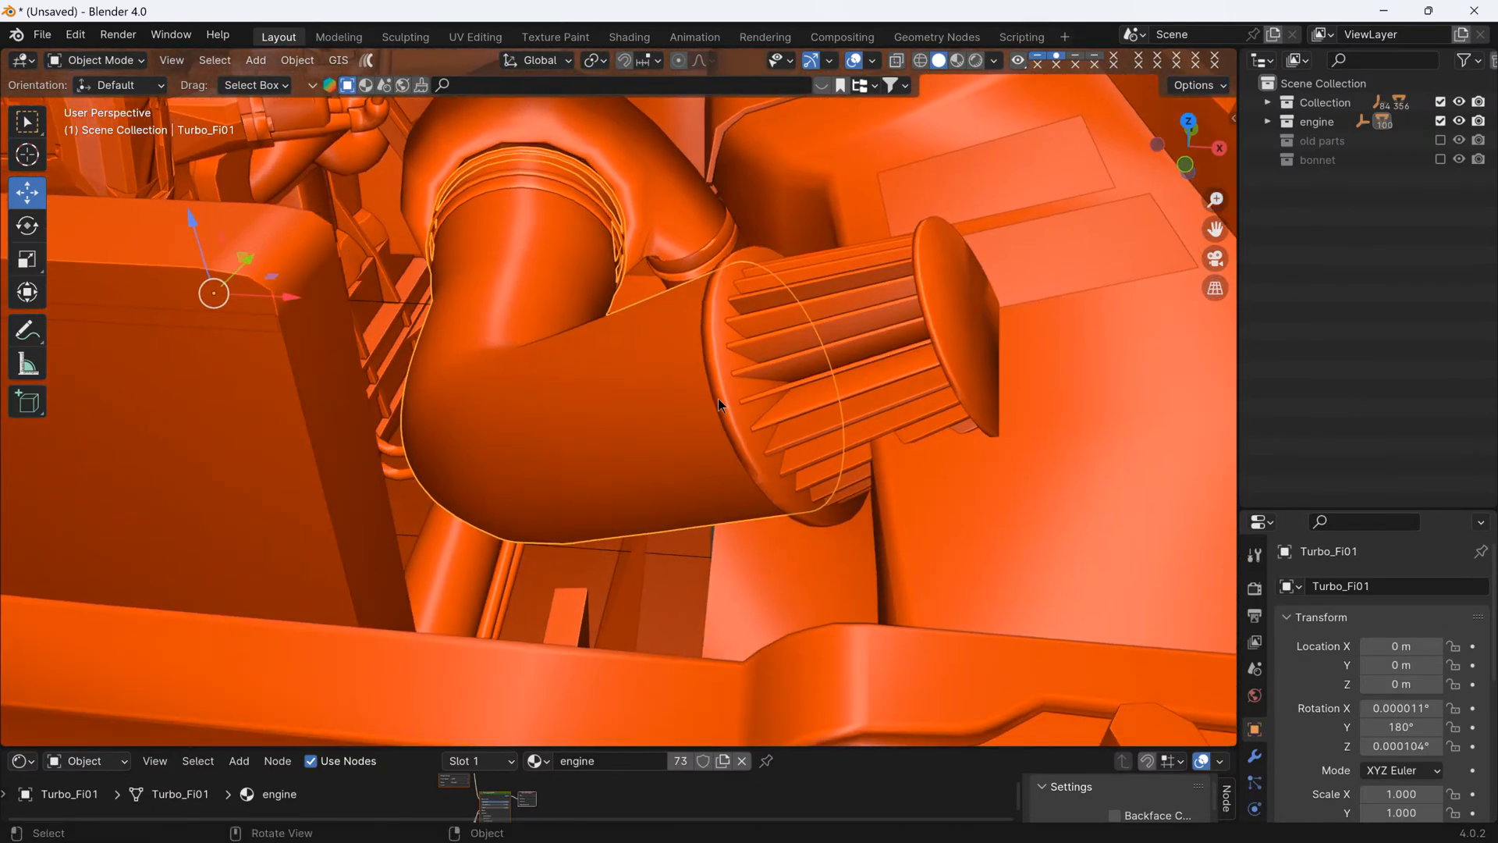
shift+click(721, 372)
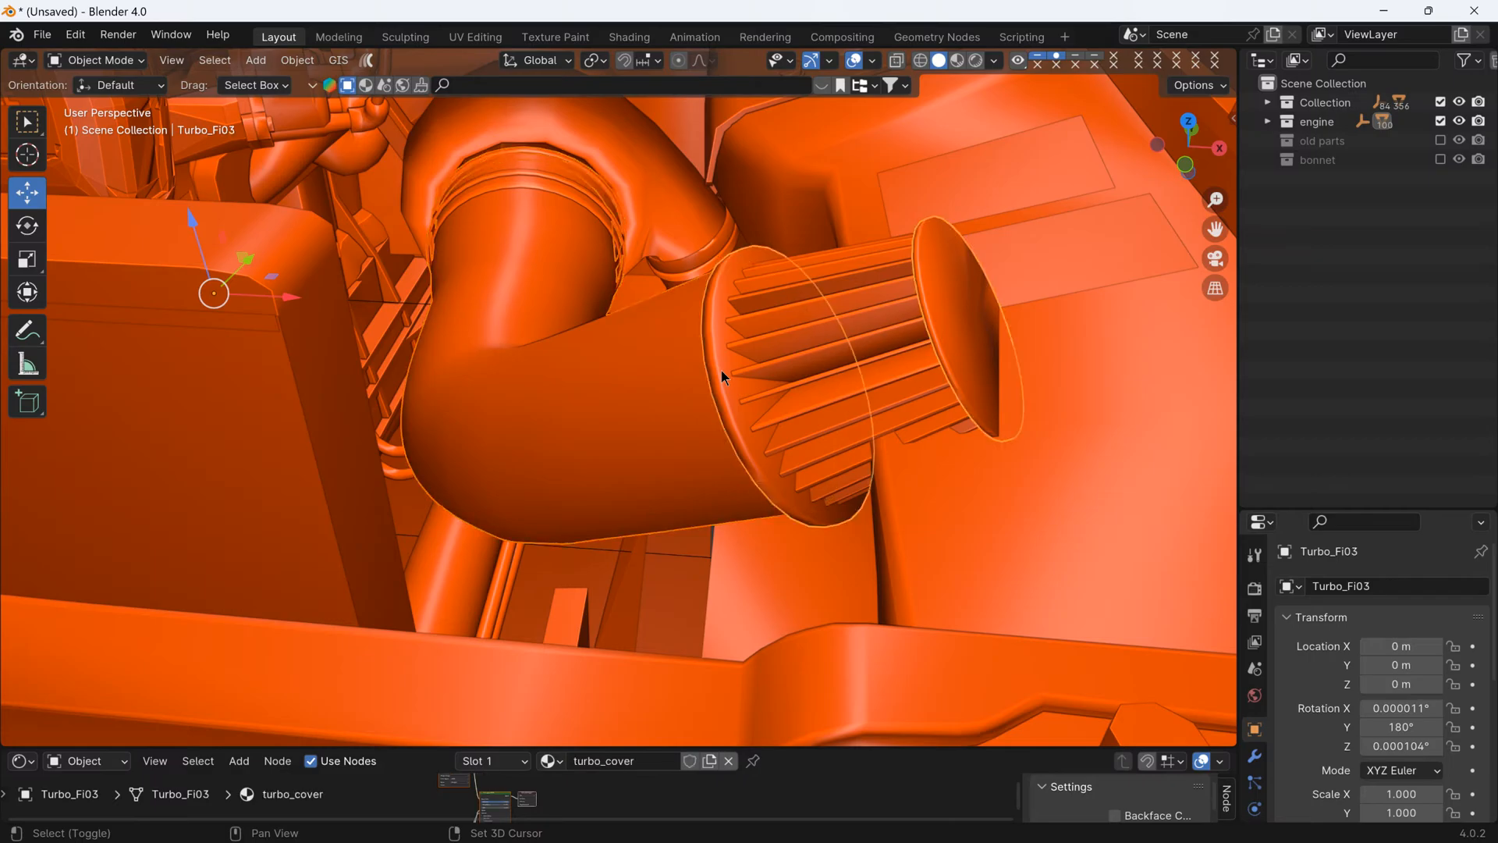
shift+click(844, 267)
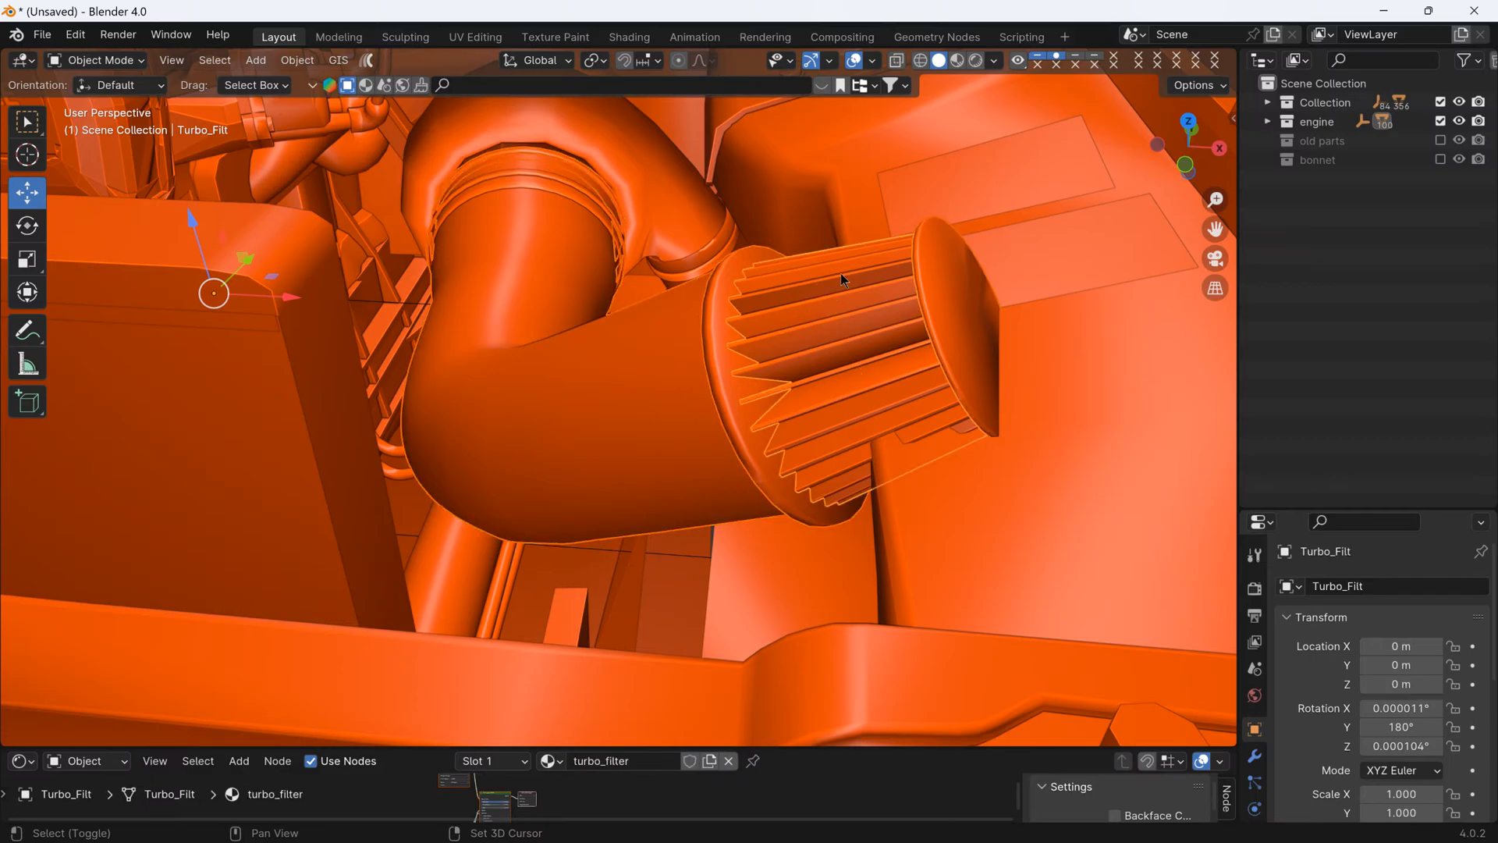
scroll(901, 334, down, 8)
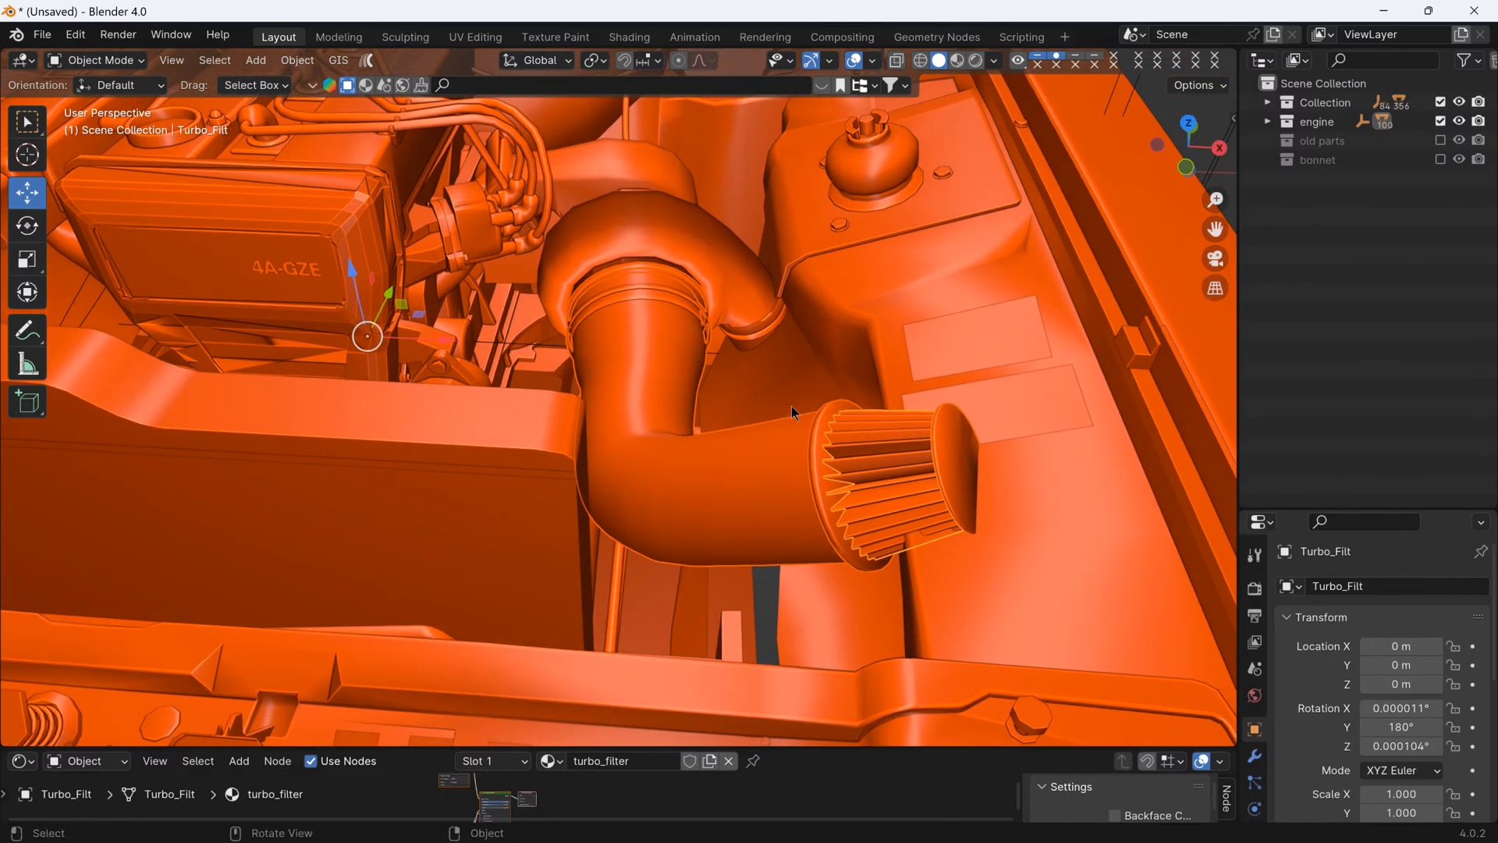
middle_drag(791, 406, 616, 264)
scroll(802, 373, down, 10)
scroll(610, 260, up, 6)
scroll(733, 276, up, 8)
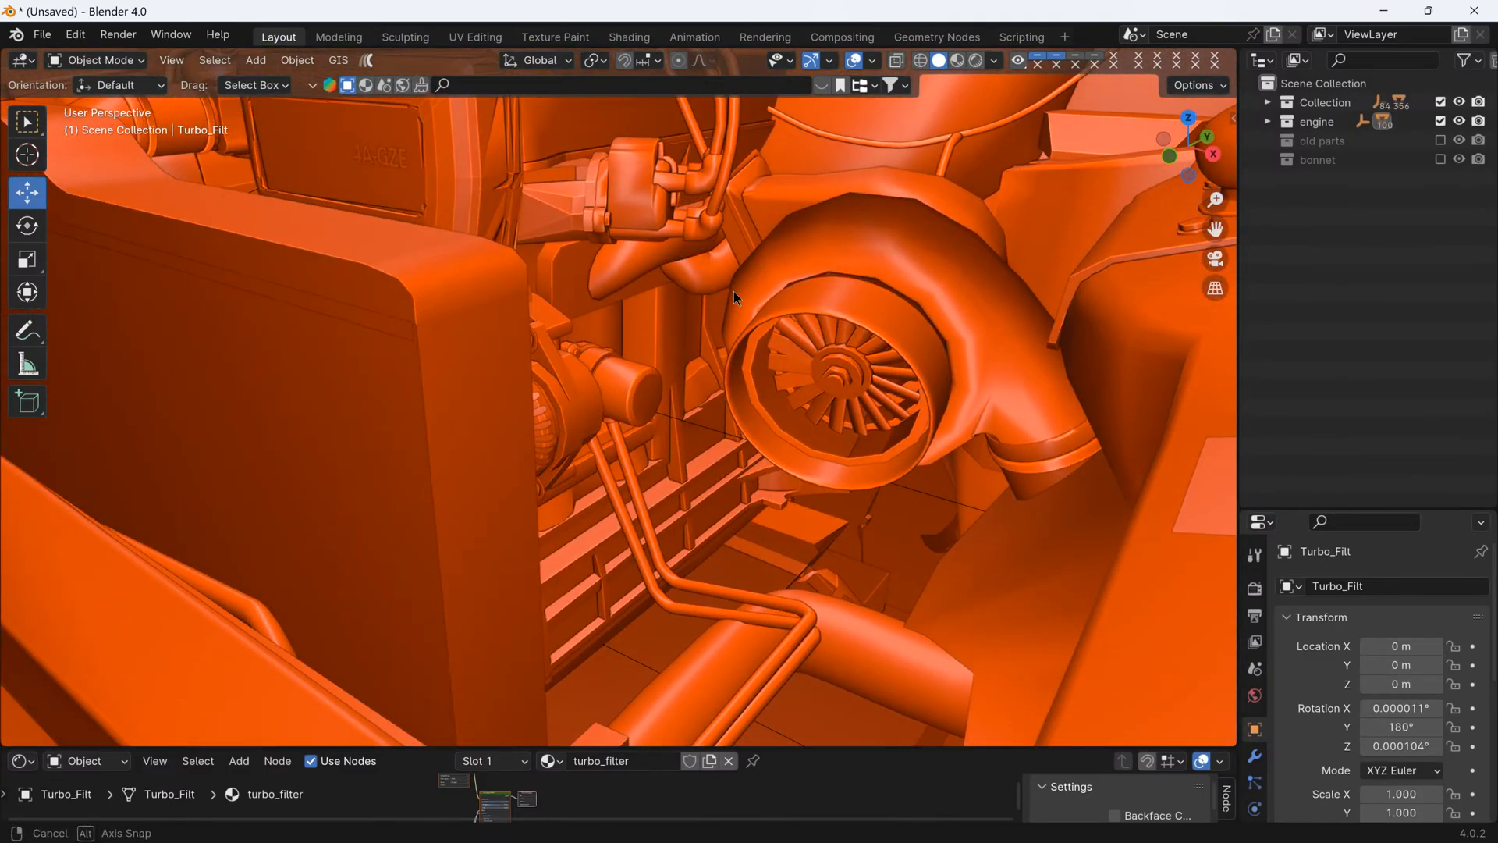
click(855, 383)
middle_drag(841, 386, 831, 503)
scroll(808, 395, down, 5)
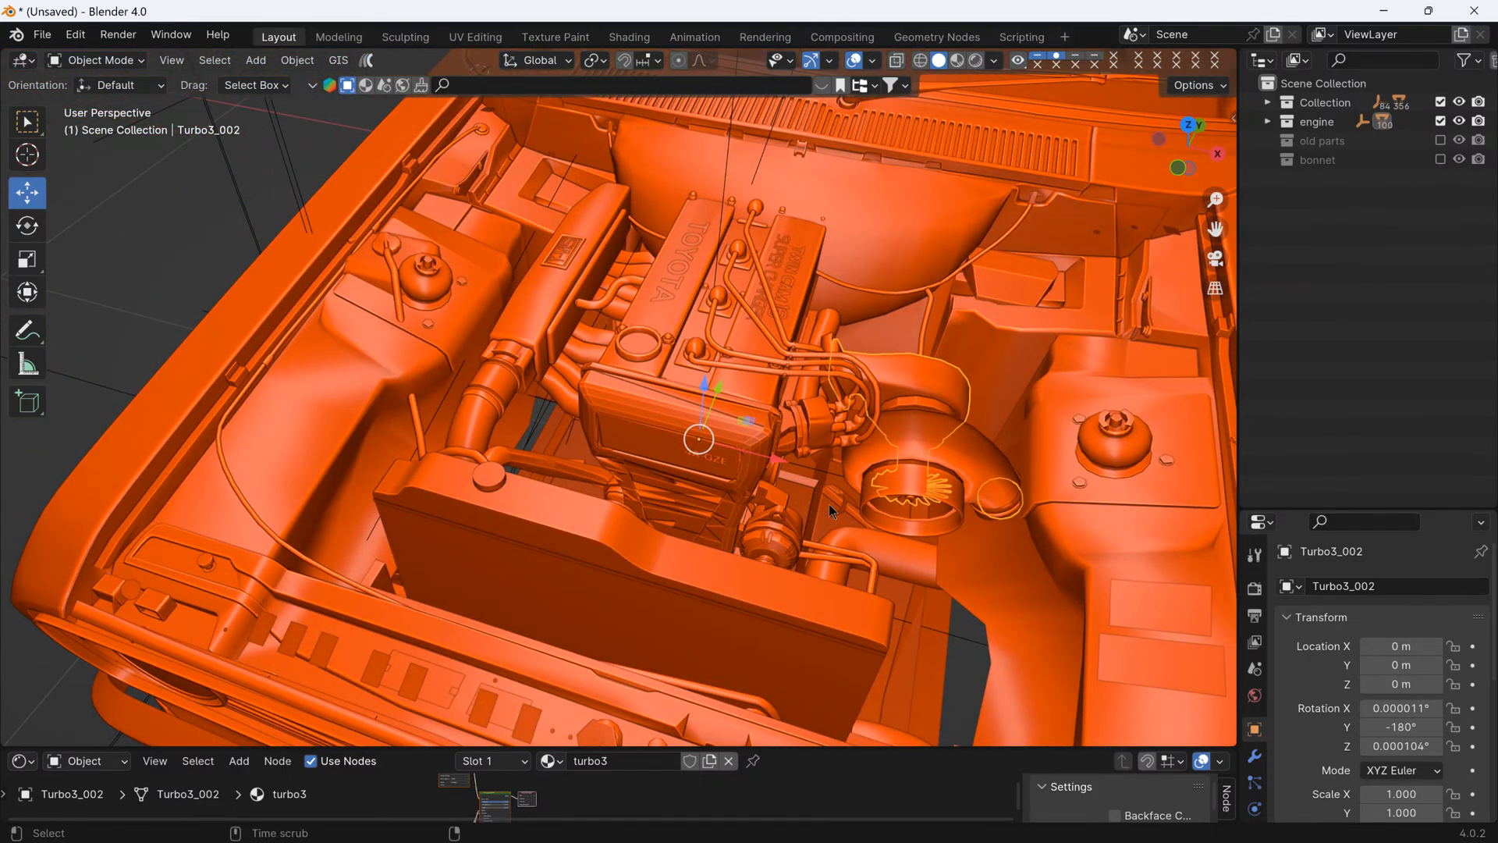
key(alt+h)
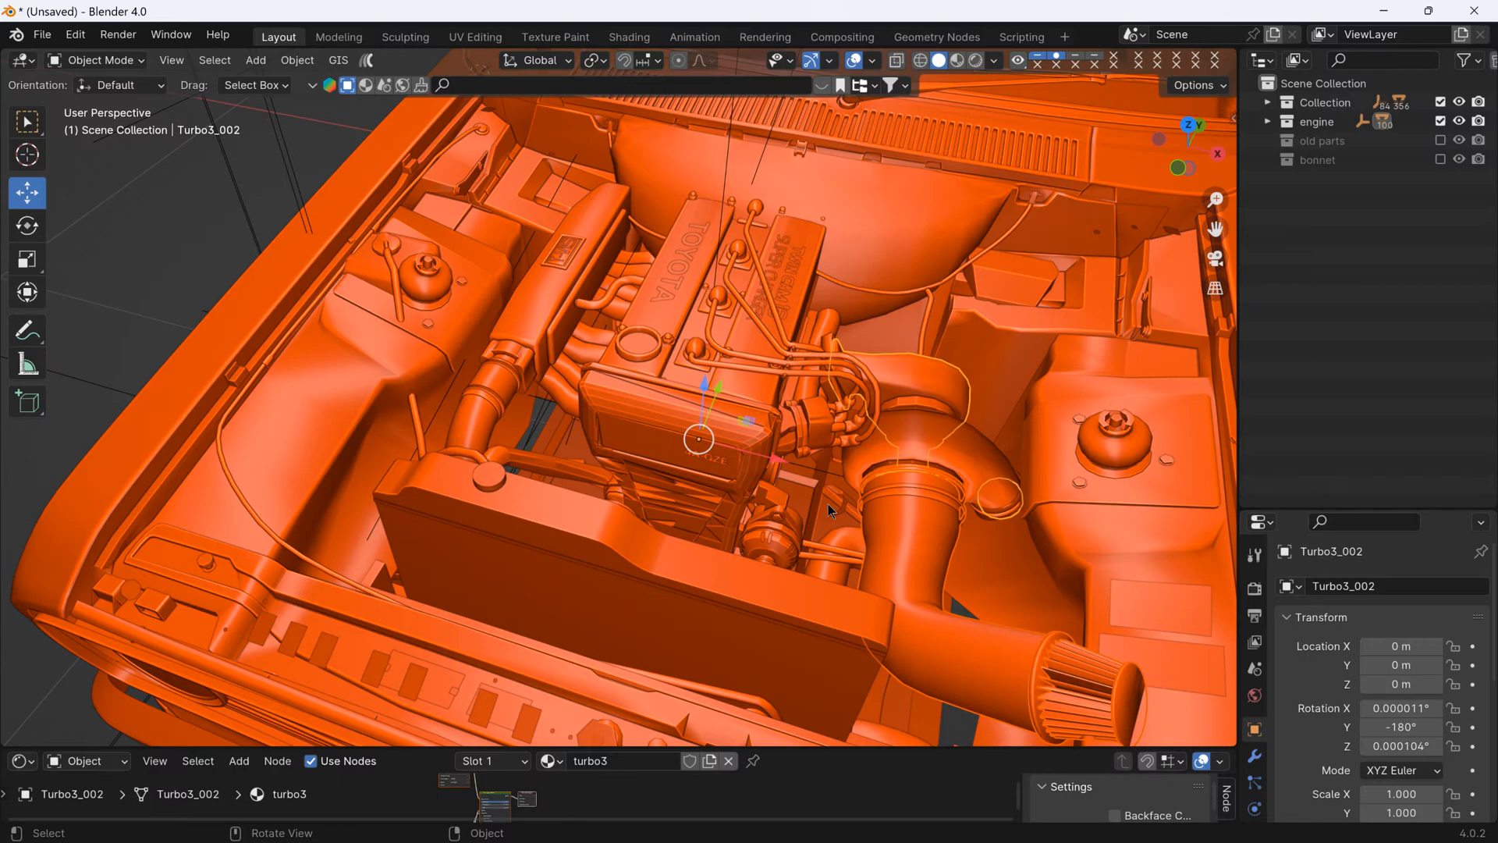
key(ctrl+z)
key(ctrl+z)
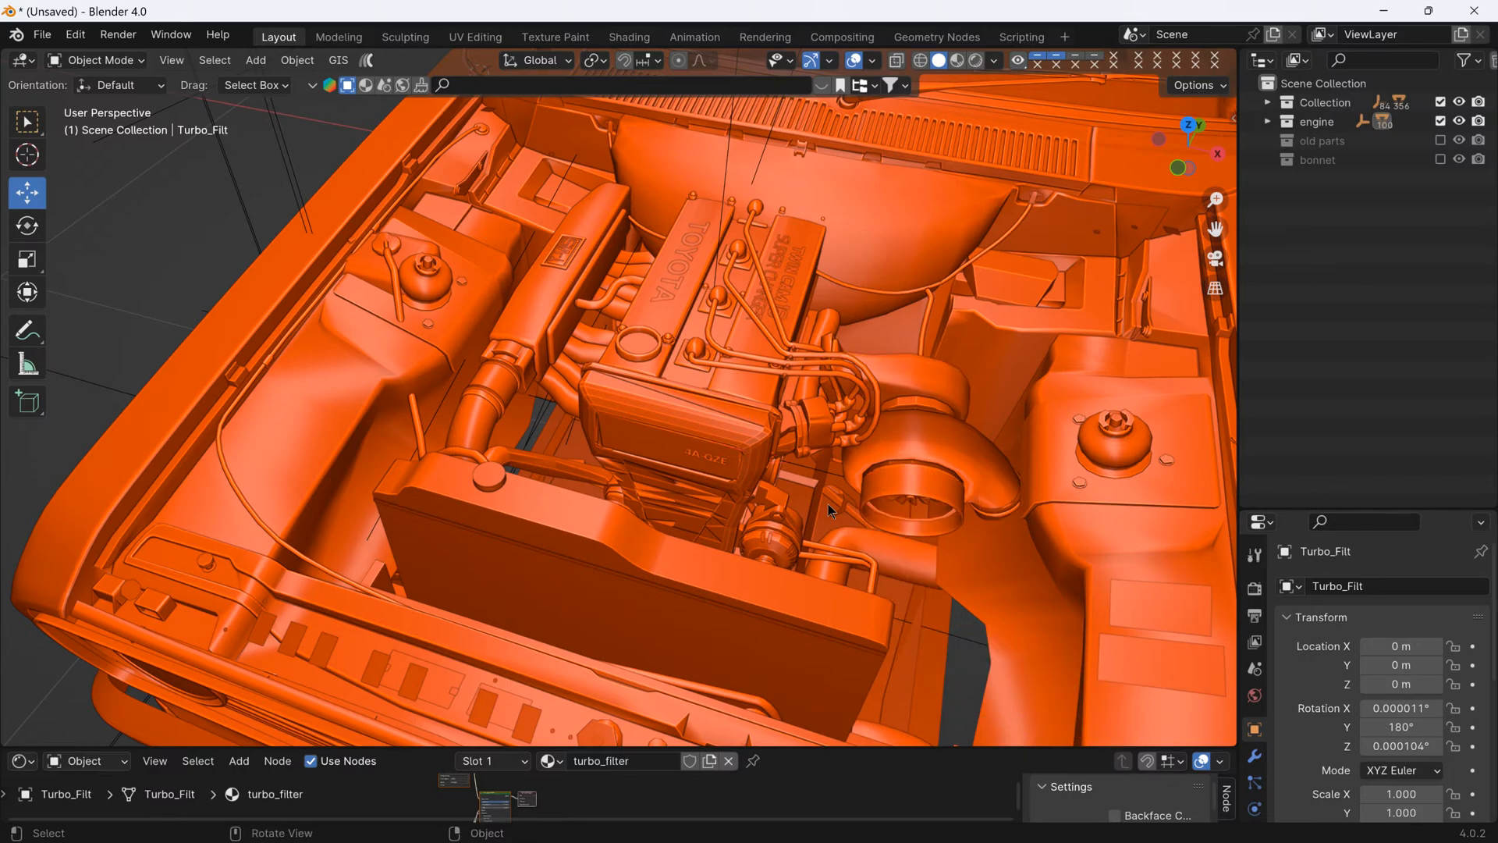
- Reveal the hidden intake parts, keep only them selected, and isolate them from the rest of the car and engine
scroll(827, 504, down, 4)
middle_drag(827, 504, 802, 429)
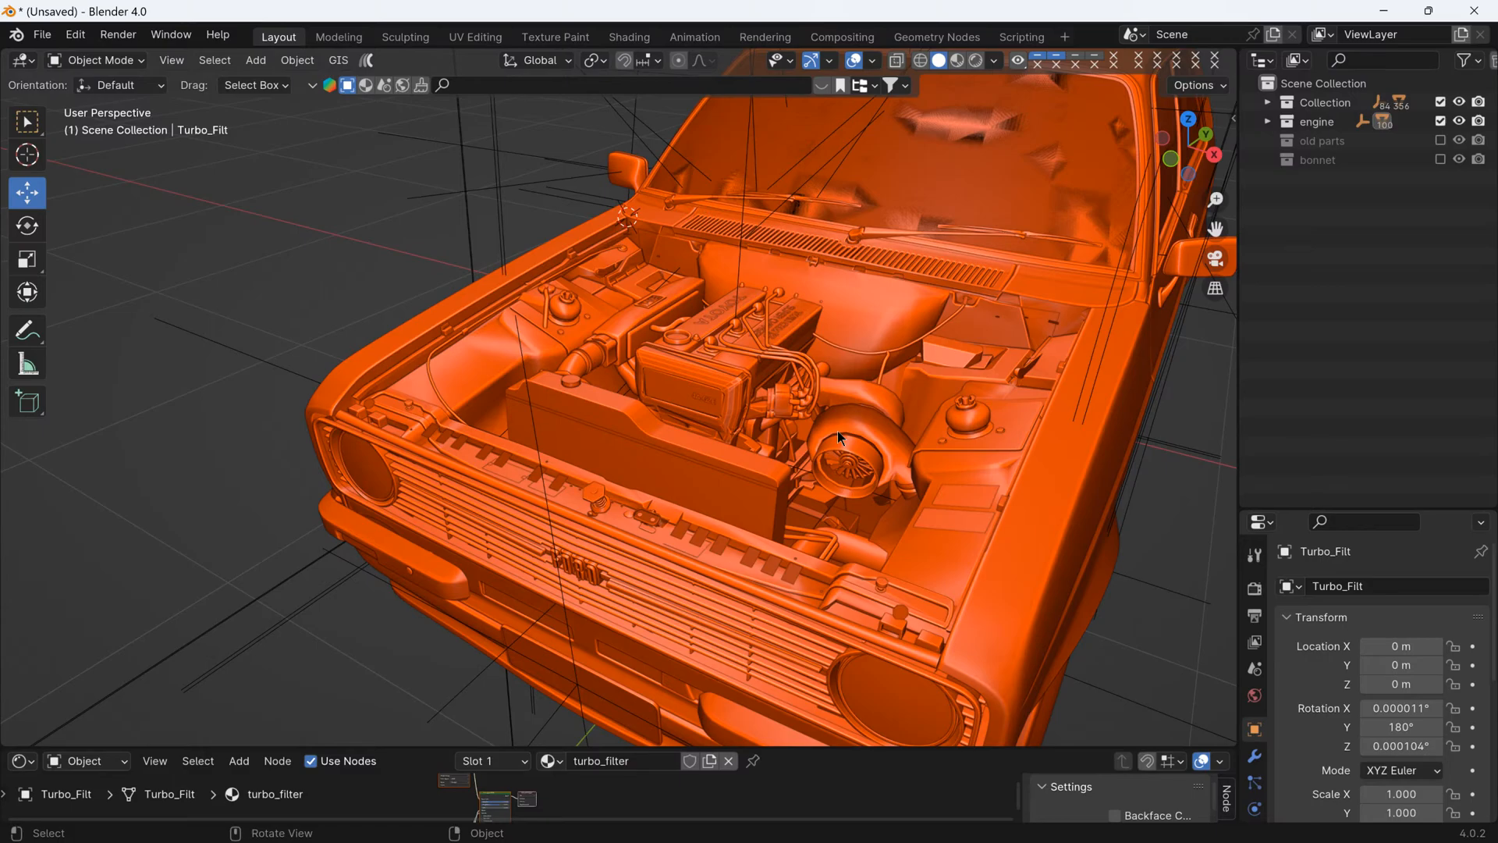
key(alt+h)
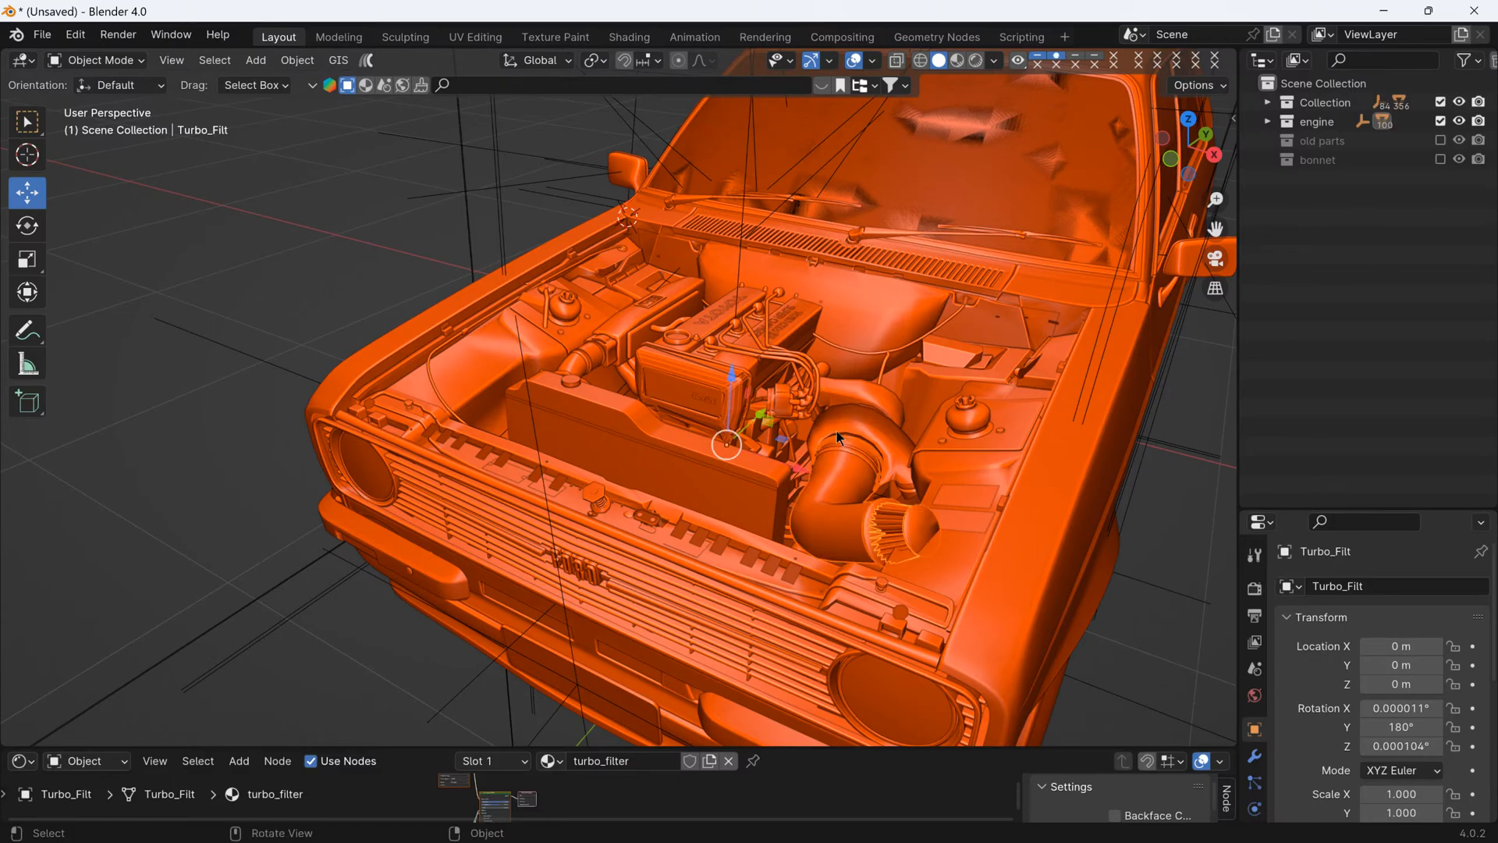
key(a)
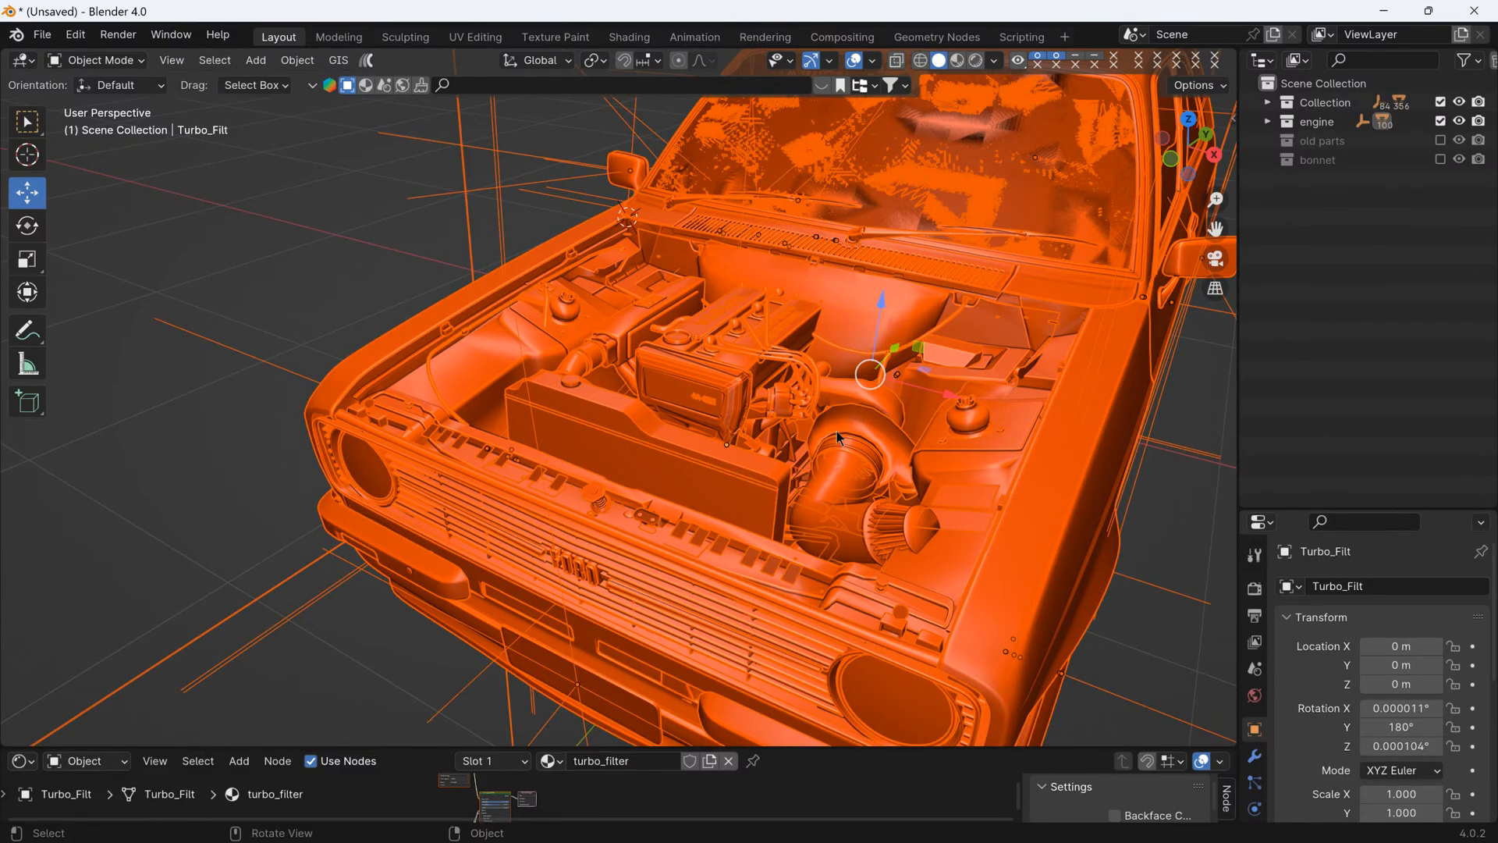
key(ctrl+z)
middle_drag(1052, 607, 534, 490)
- Edit the Turbo_Fi01 pipe's mesh, select the centre vertex of its turbo-side end face, and snap the 3D cursor to it
scroll(542, 434, up, 3)
click(534, 499)
key(Tab)
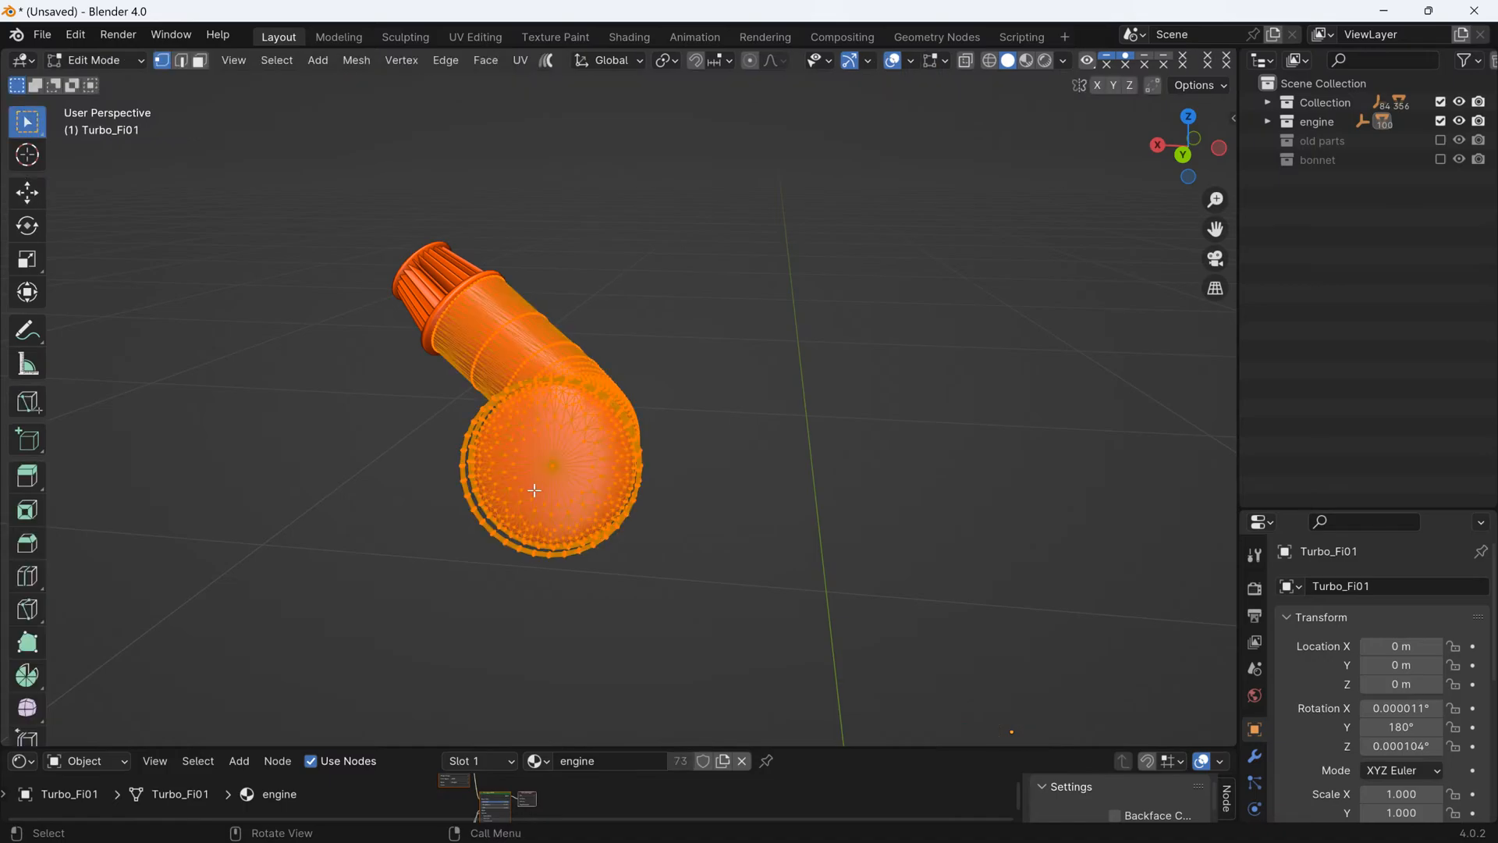
scroll(541, 486, up, 2)
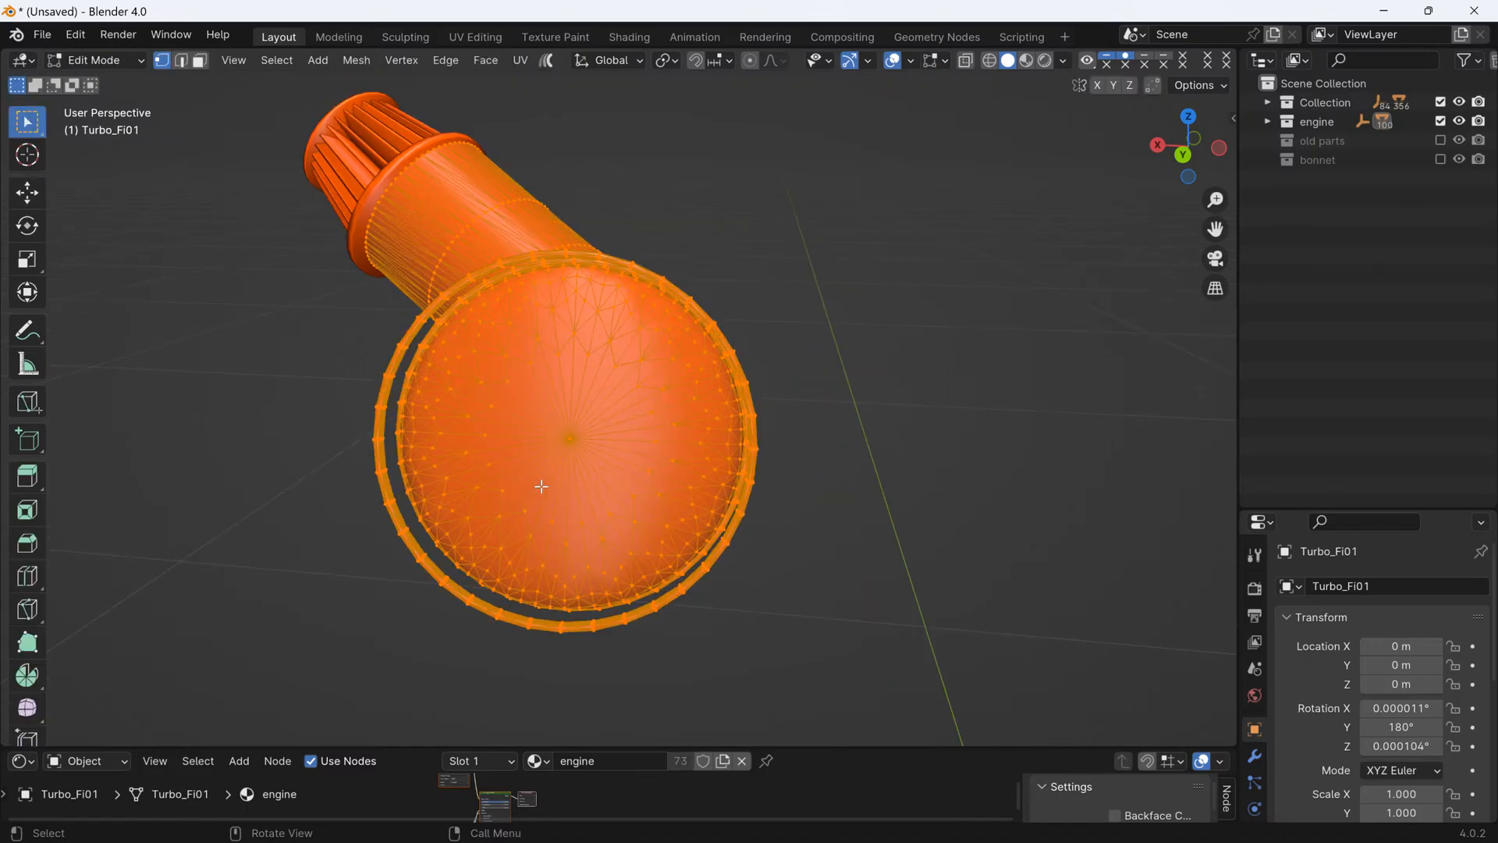
click(568, 438)
mouse_move(558, 465)
middle_down()
mouse_move(593, 468)
mouse_move(562, 466)
middle_up()
key(shift)
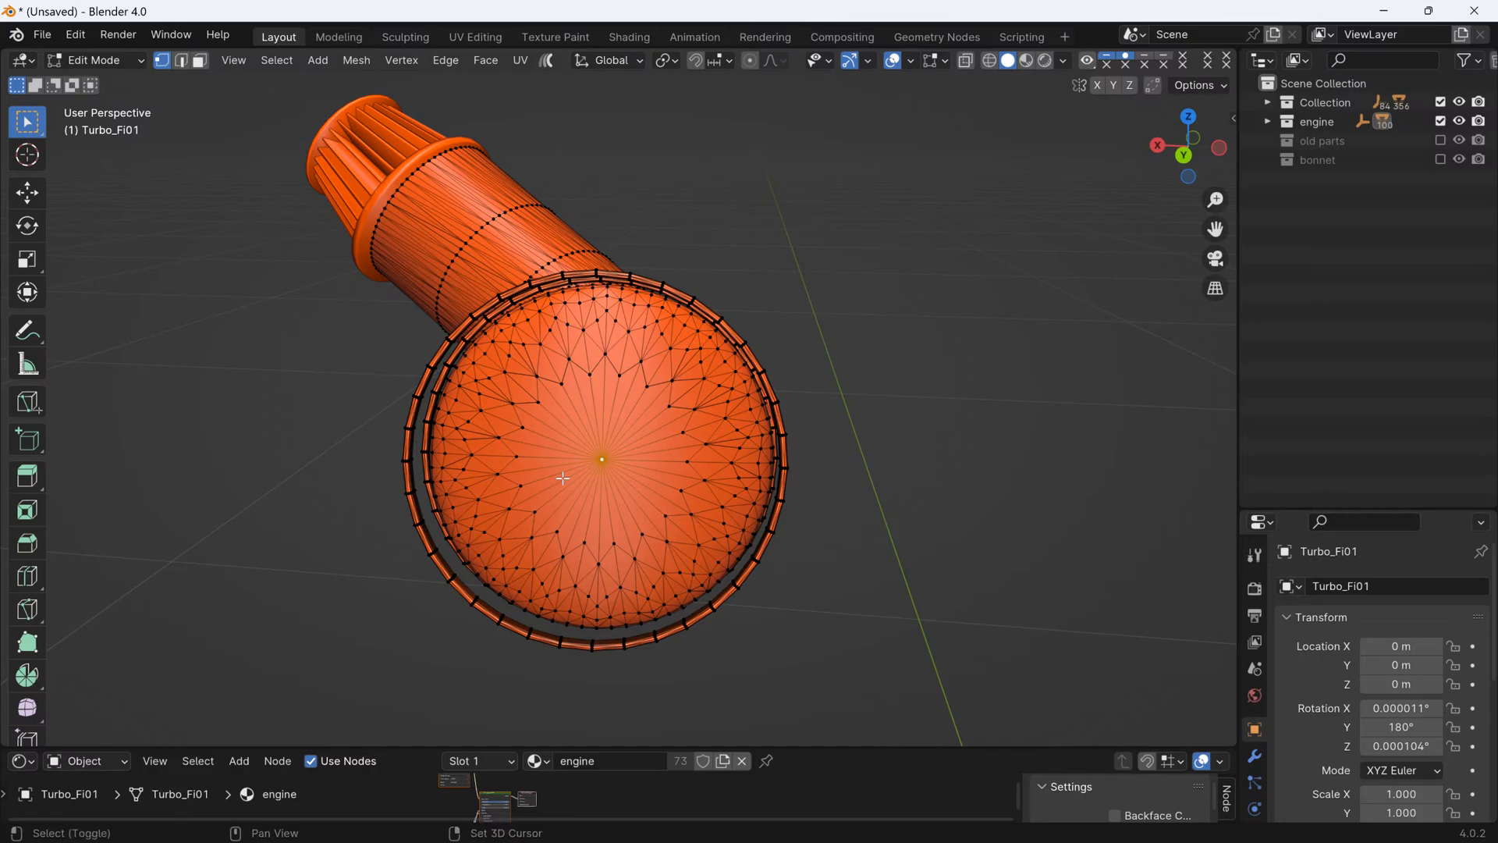
key(shift+s)
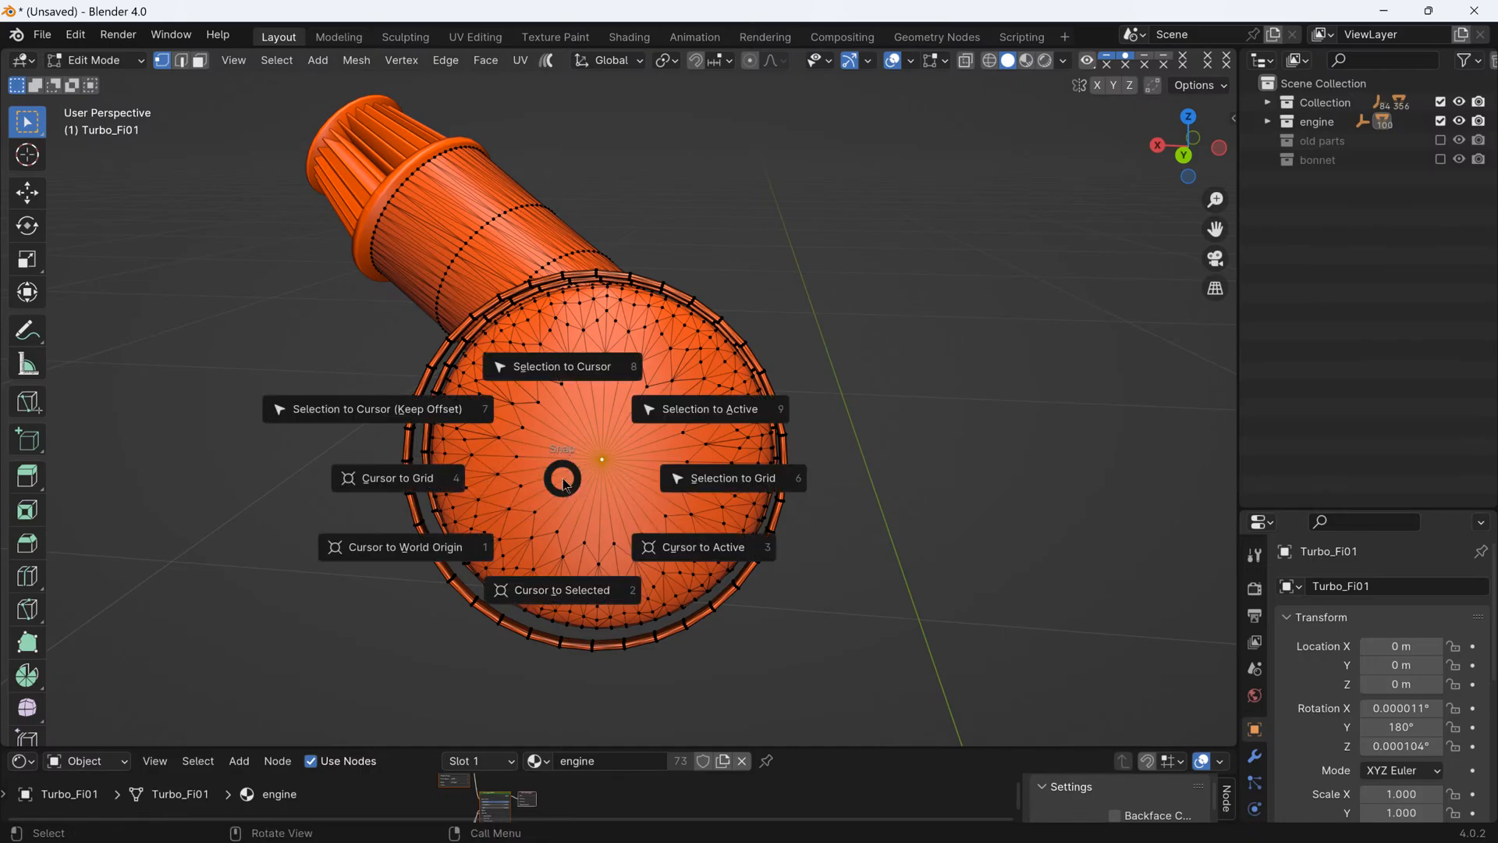
click(544, 593)
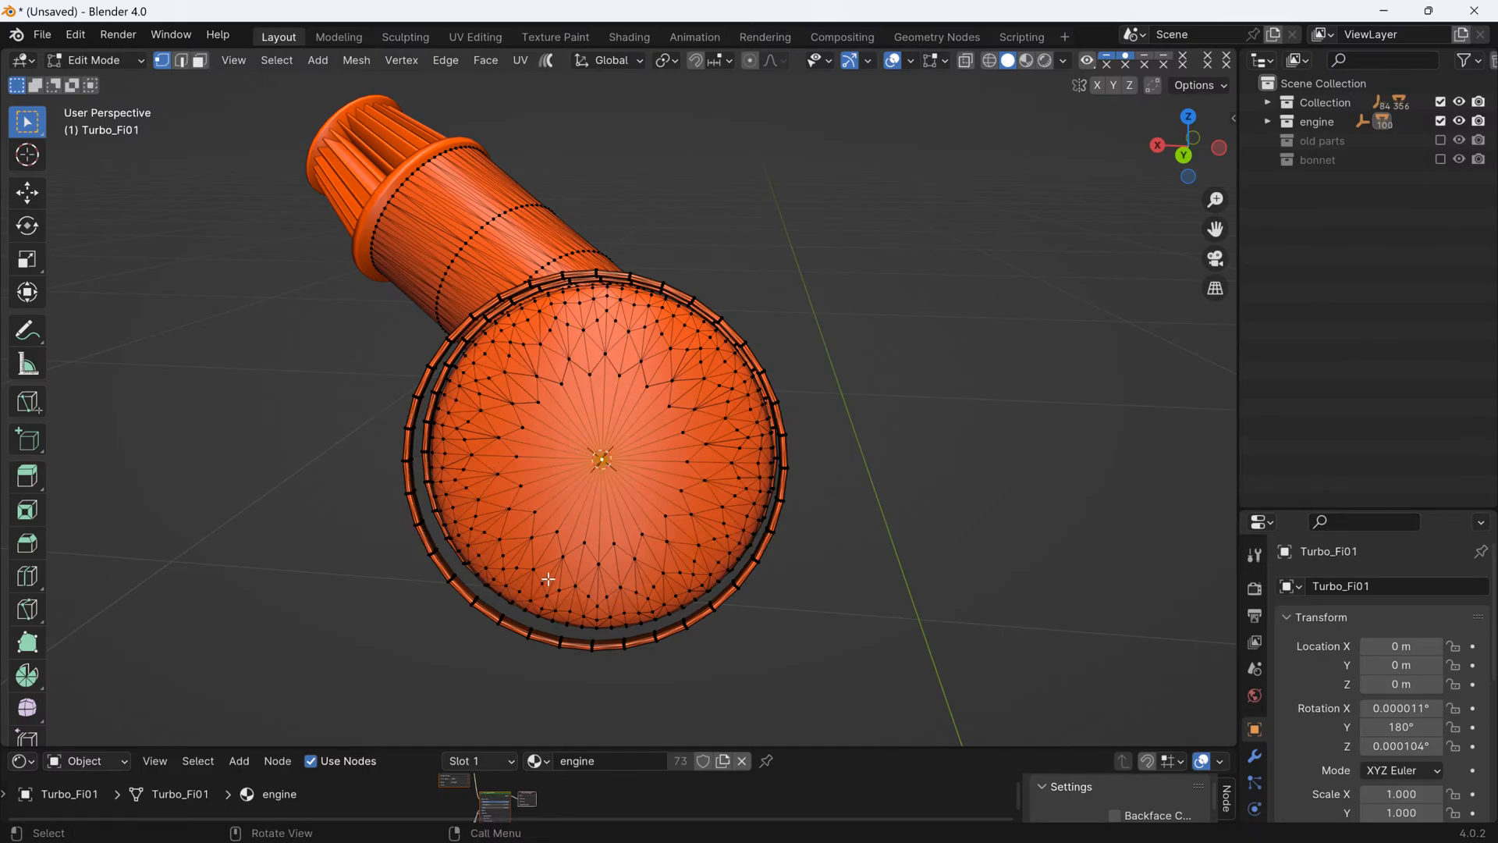
- Return to Object Mode and set the Turbo_Fi01 pipe's origin to the 3D cursor
middle_drag(566, 435, 574, 446)
key(Tab)
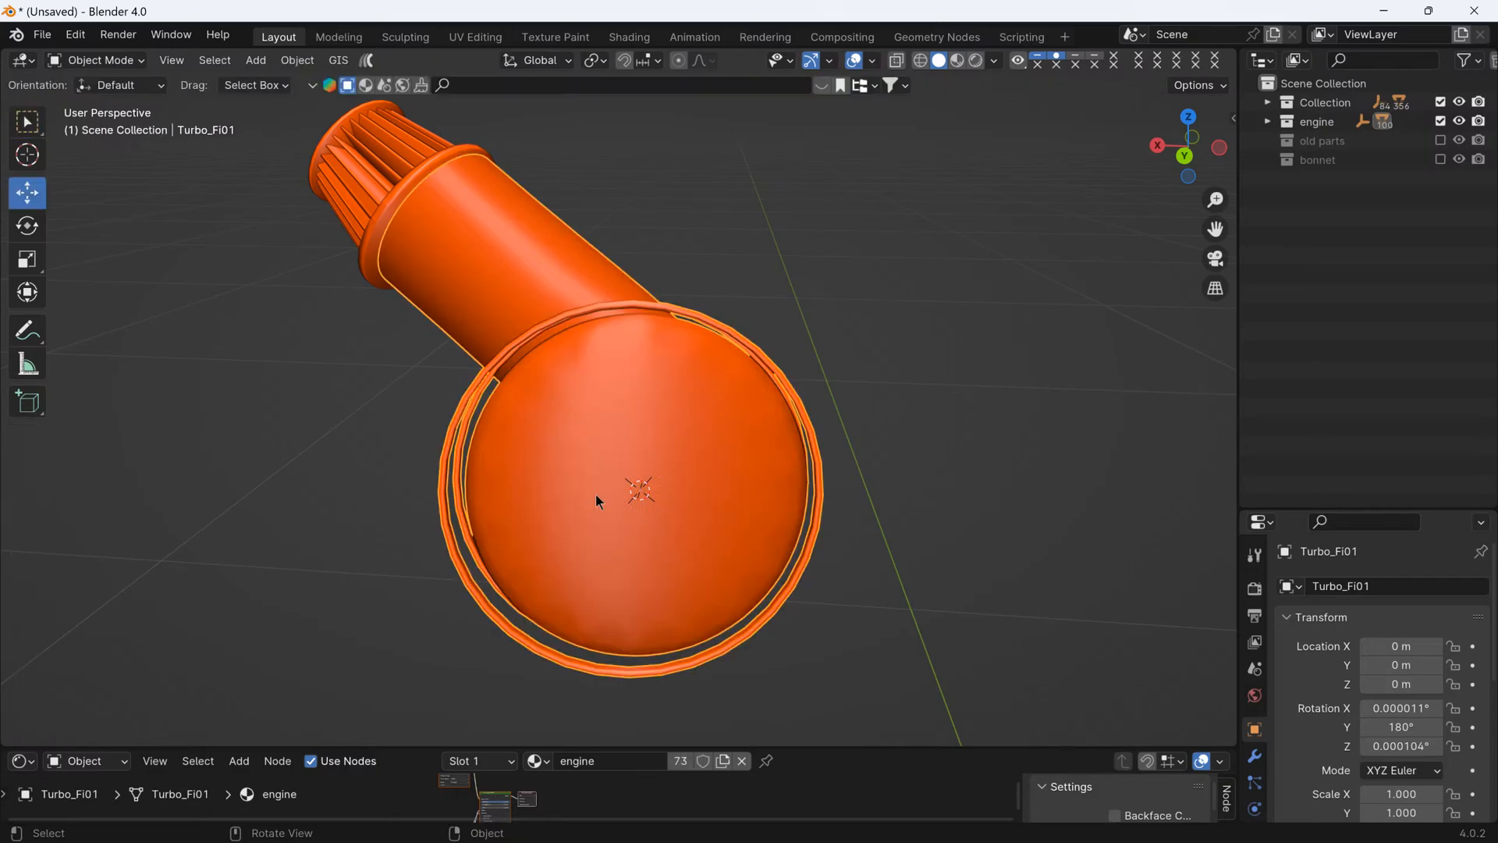
scroll(598, 487, down, 2)
right_click(588, 489)
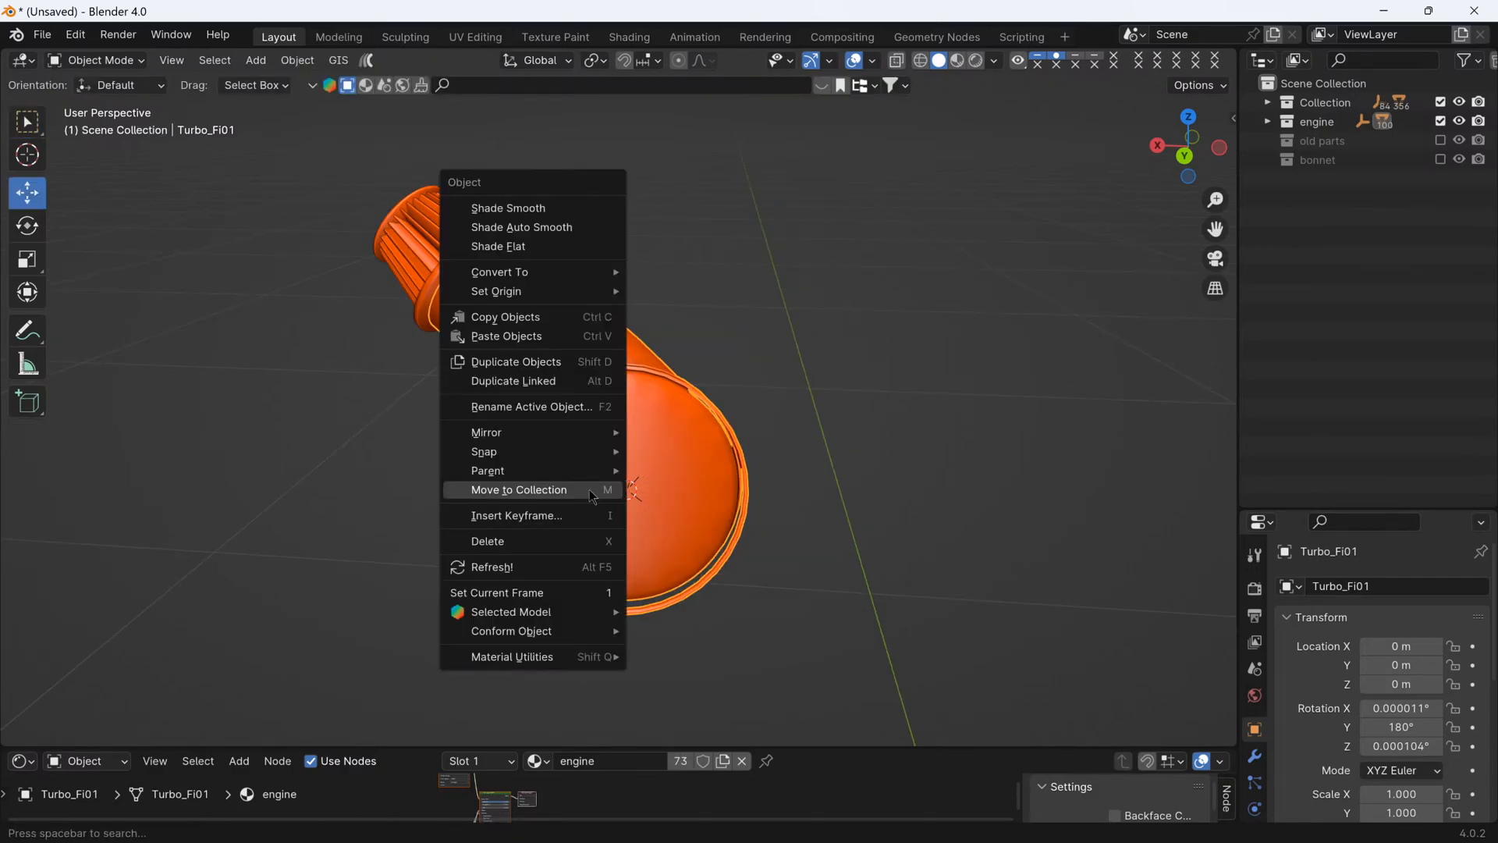
mouse_move(548, 295)
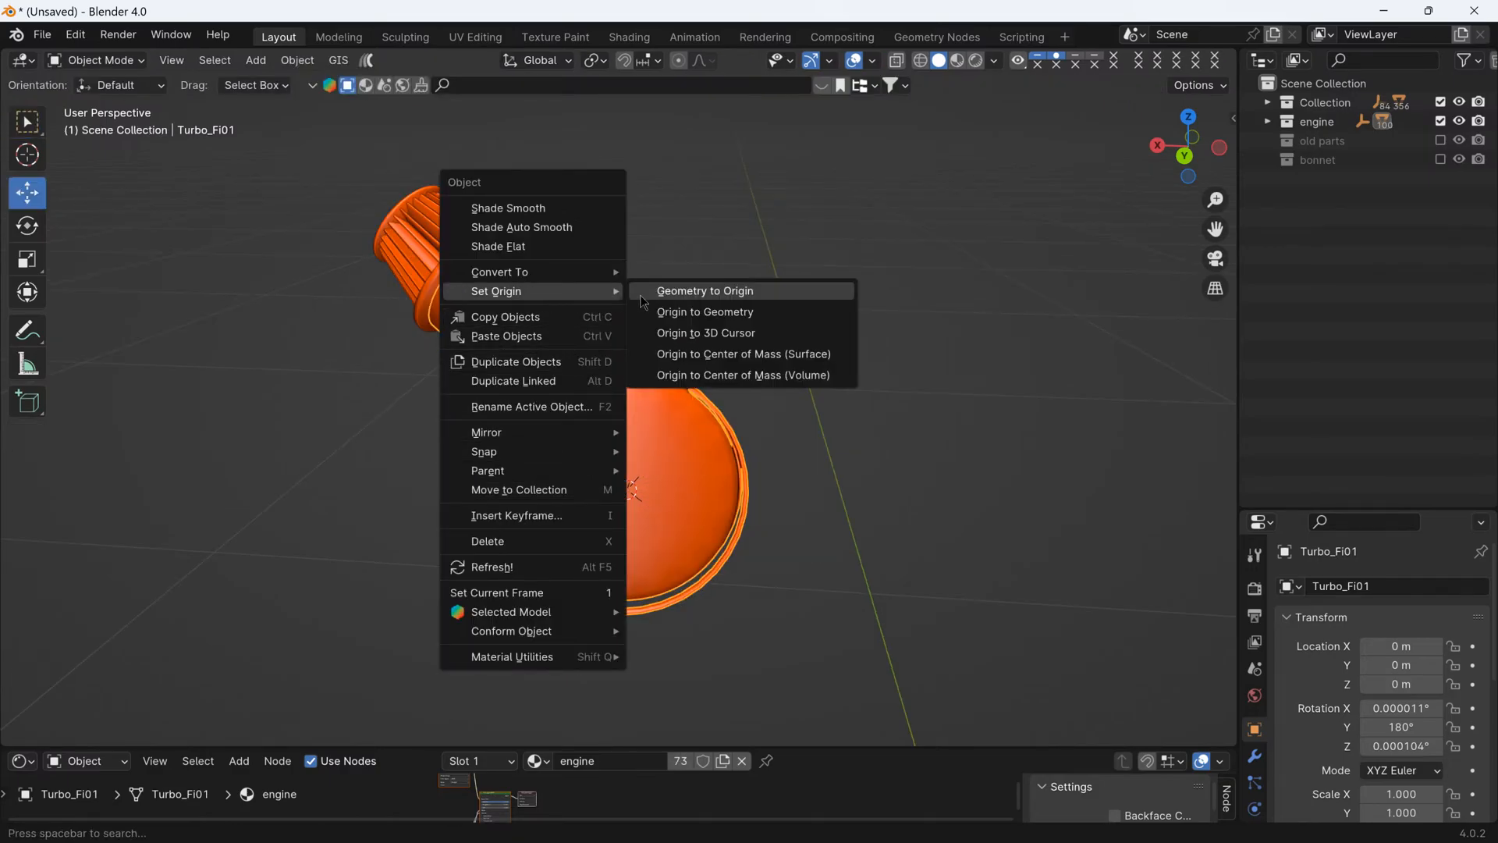
click(706, 334)
middle_drag(680, 357, 405, 570)
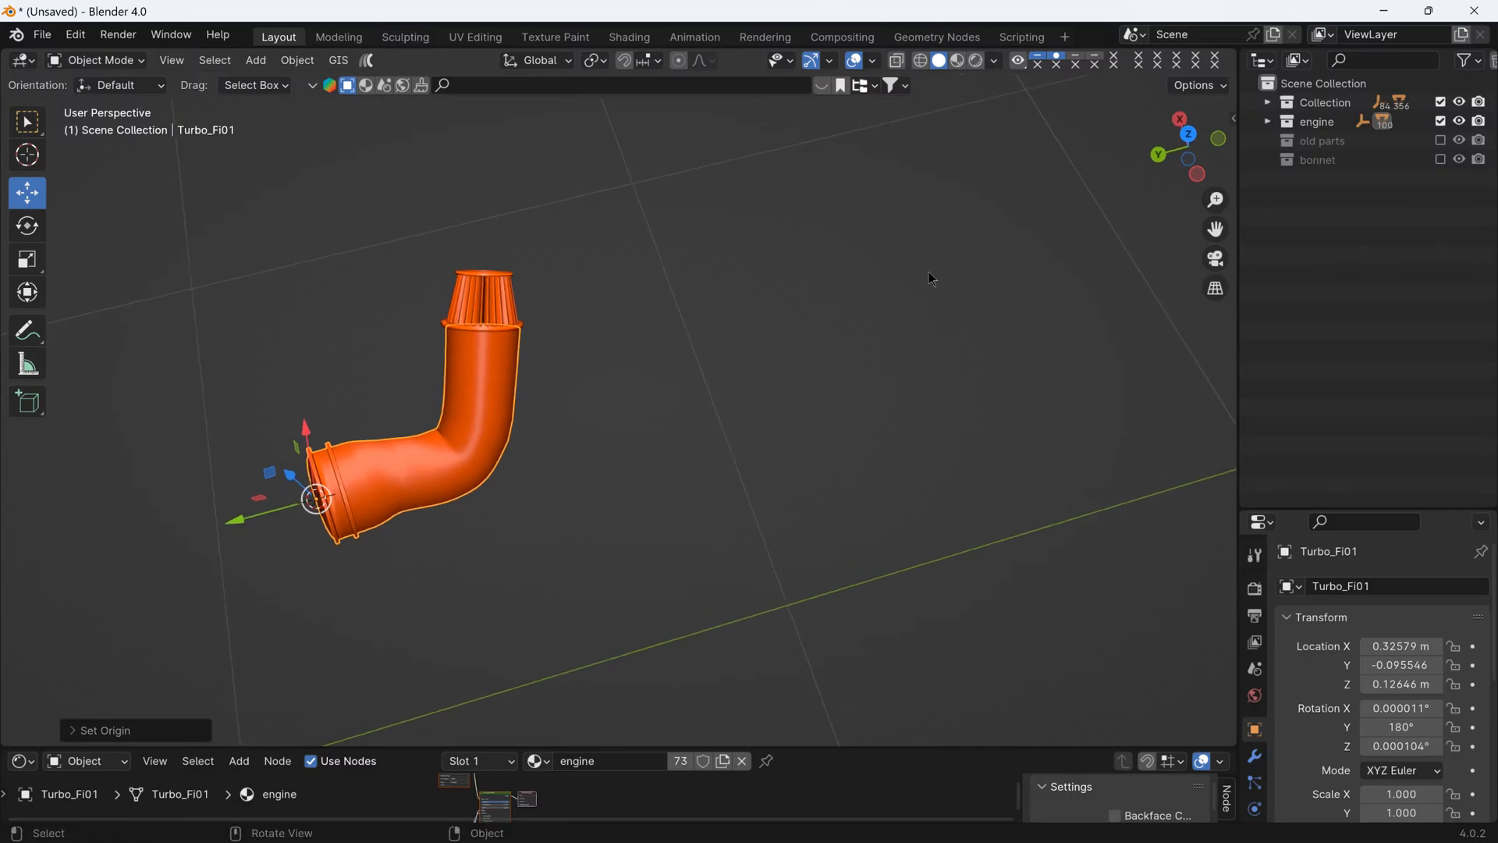
- Try the Local, Normal, Gimbal, View and Cursor transform orientations on the intake pipe, and return to Global
middle_drag(931, 279, 443, 448)
scroll(535, 447, up, 4)
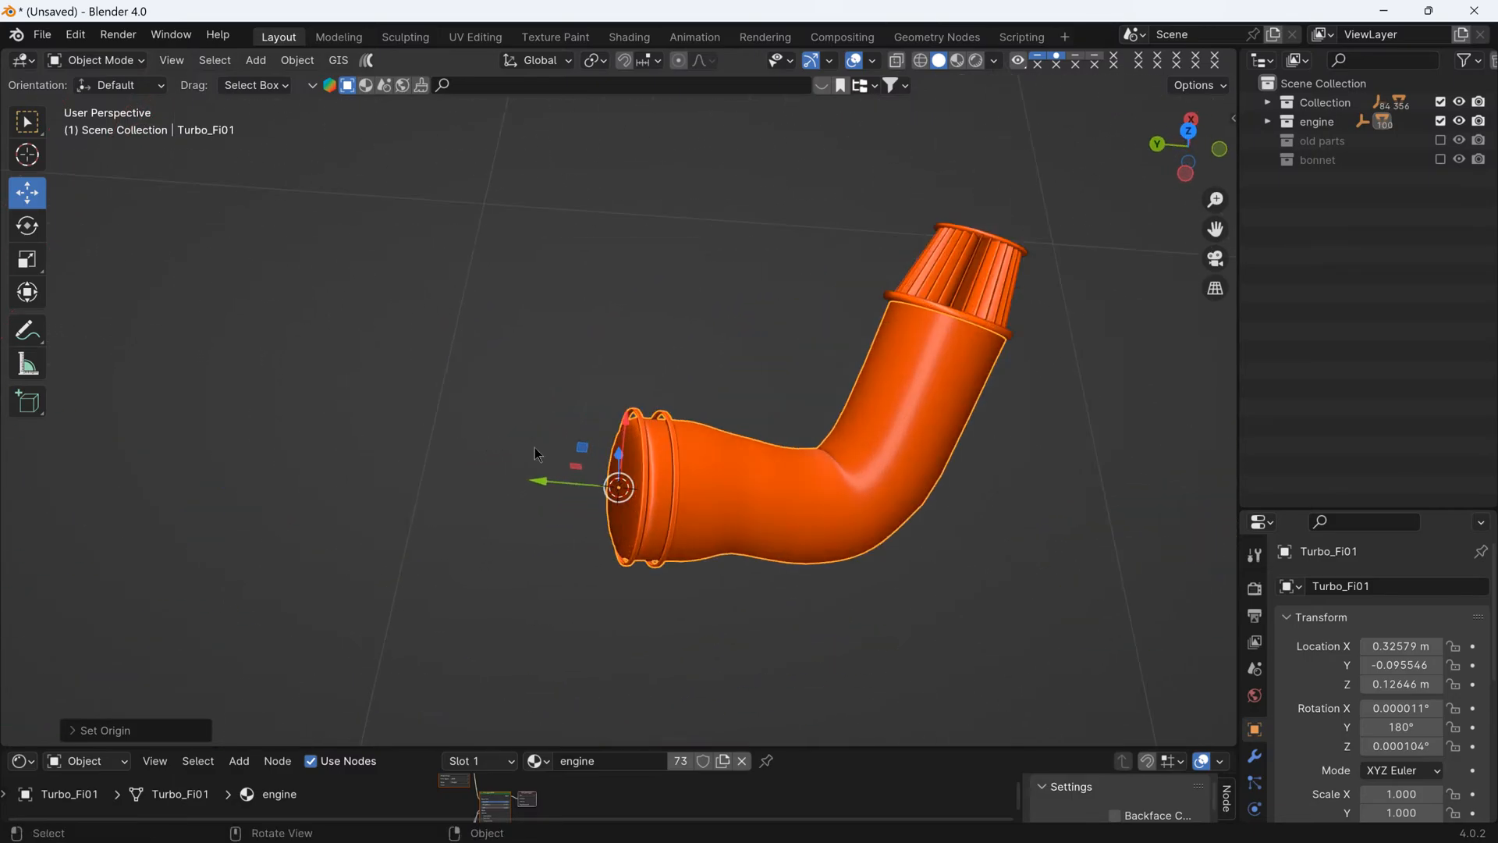
click(1191, 135)
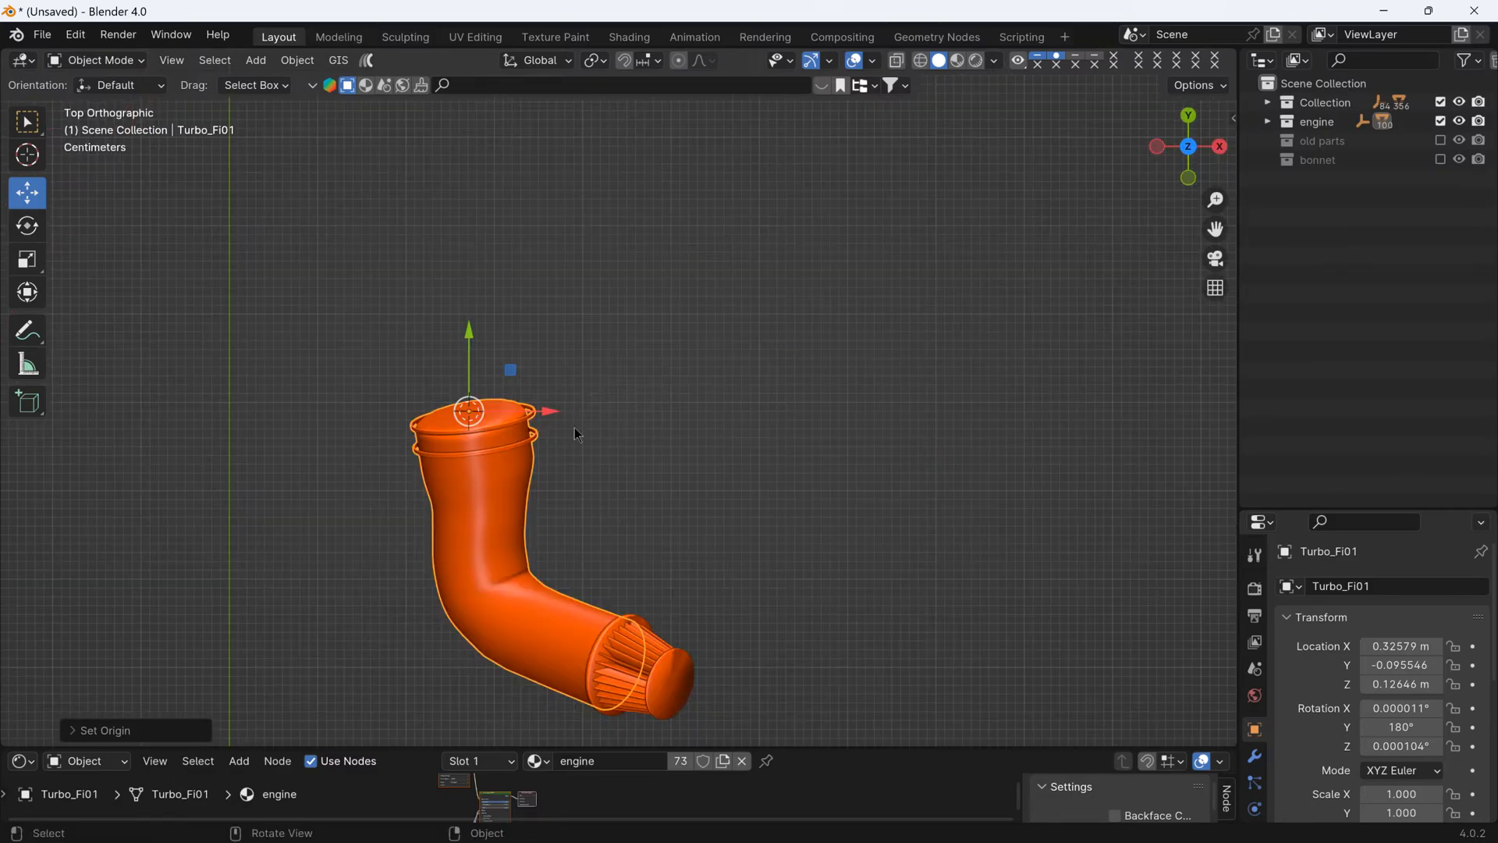
scroll(499, 437, up, 3)
middle_drag(456, 495, 686, 518)
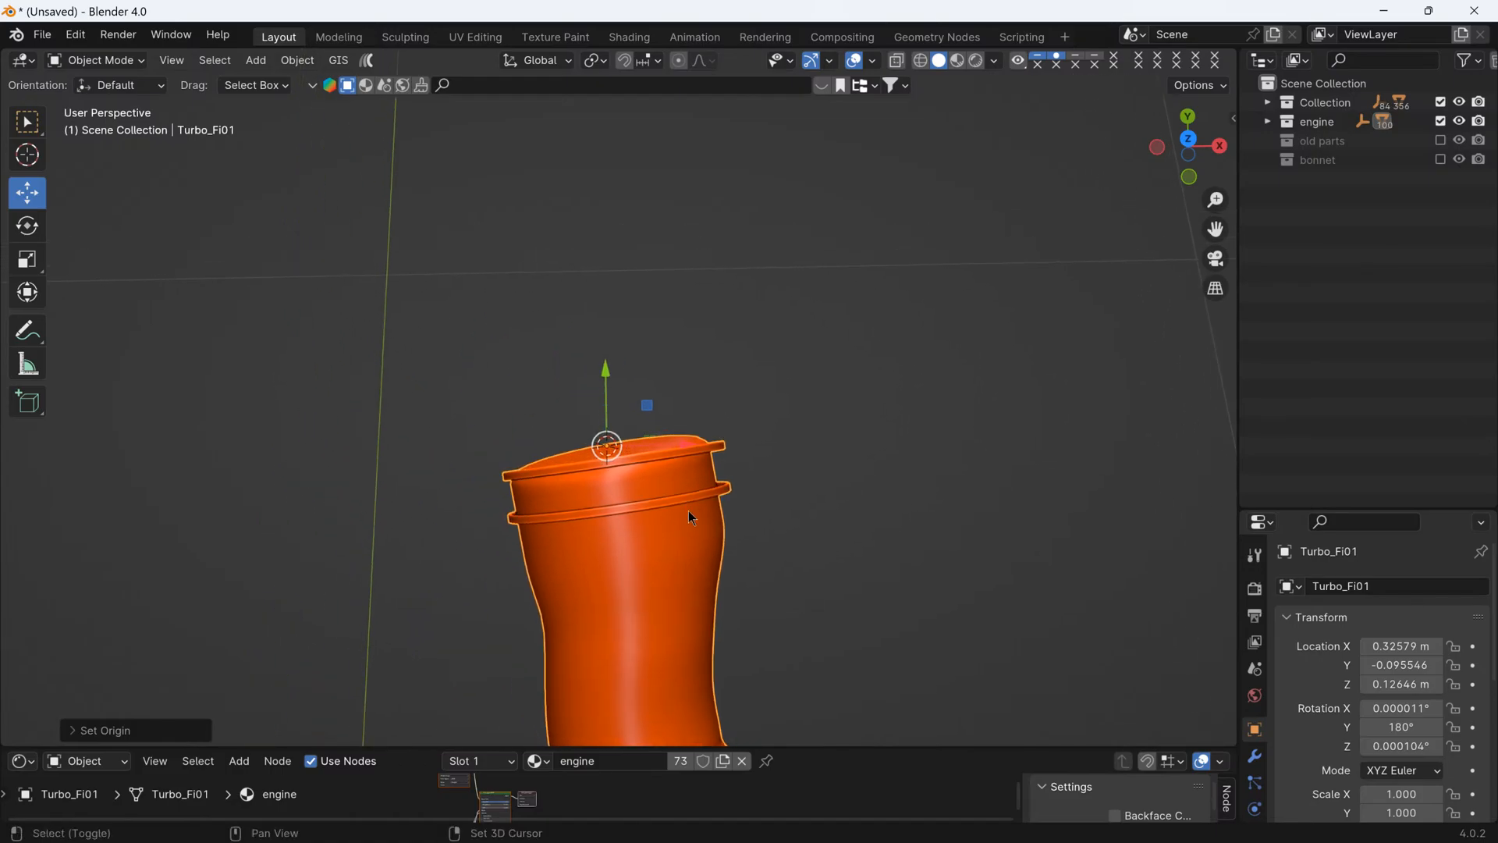
click(548, 69)
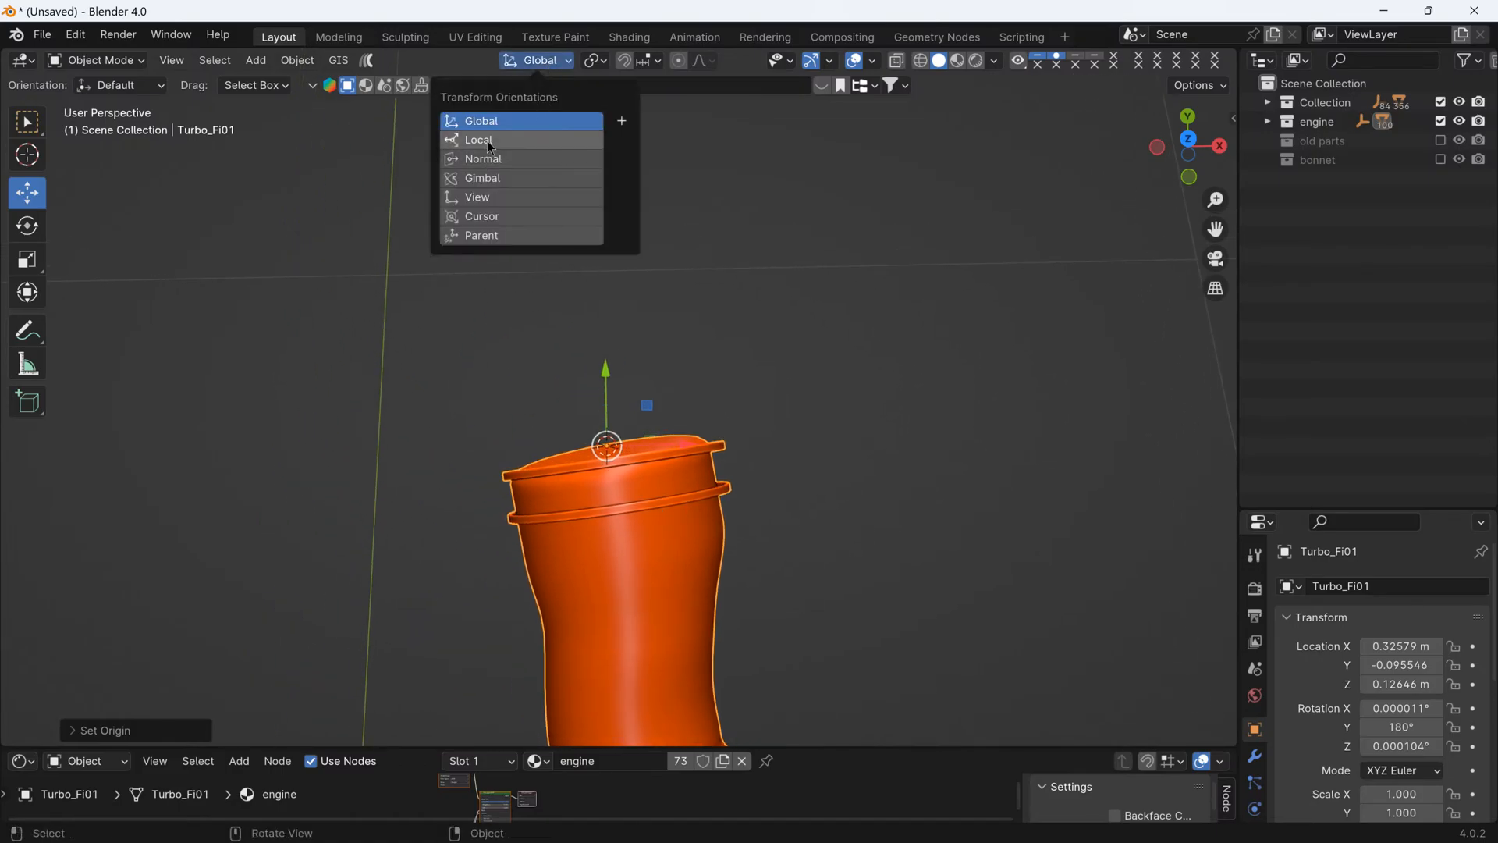
click(491, 141)
click(478, 158)
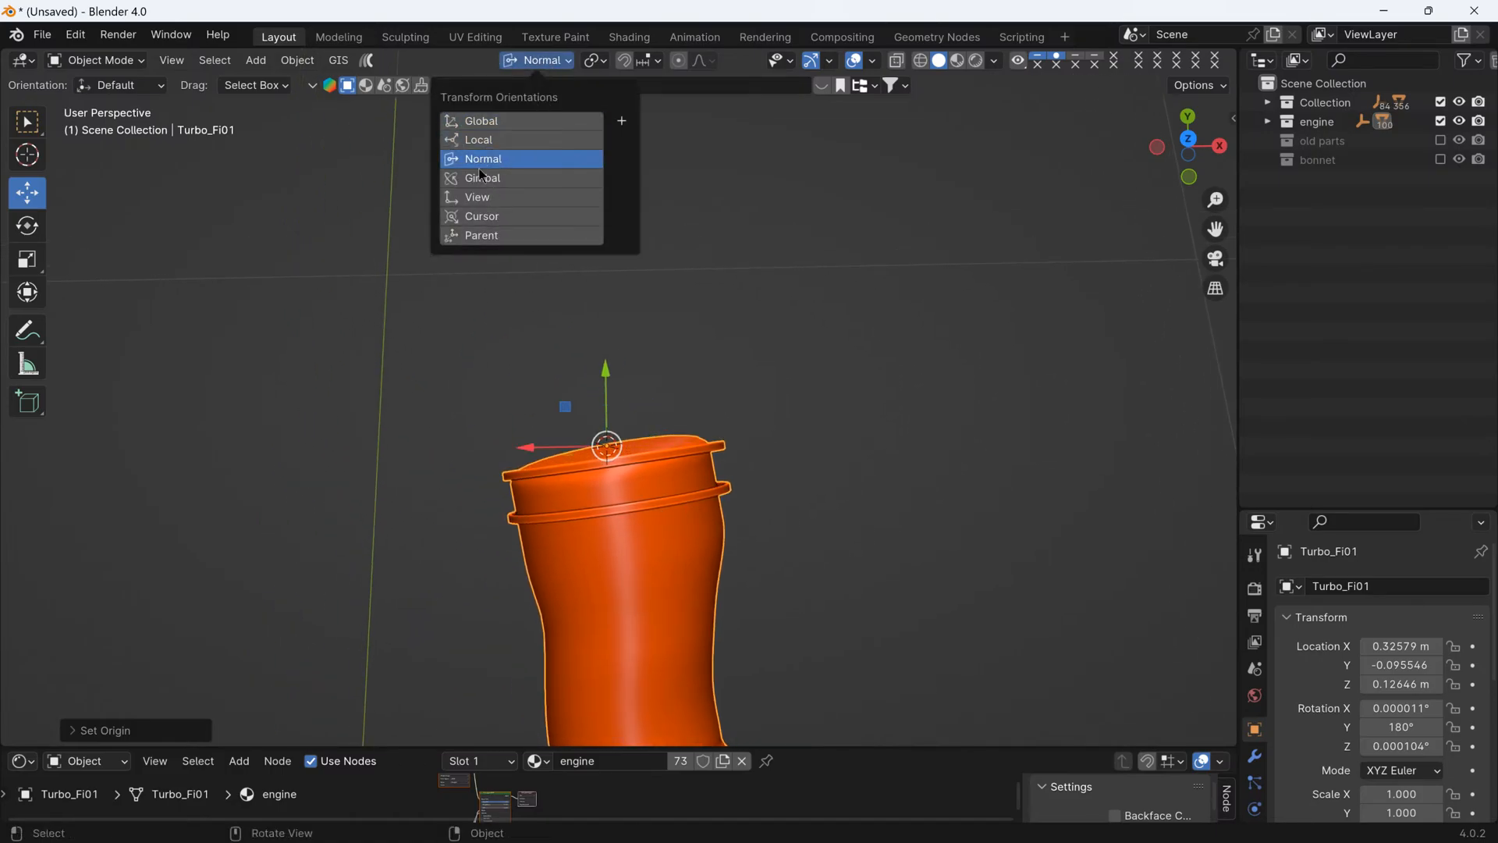
click(479, 178)
click(480, 203)
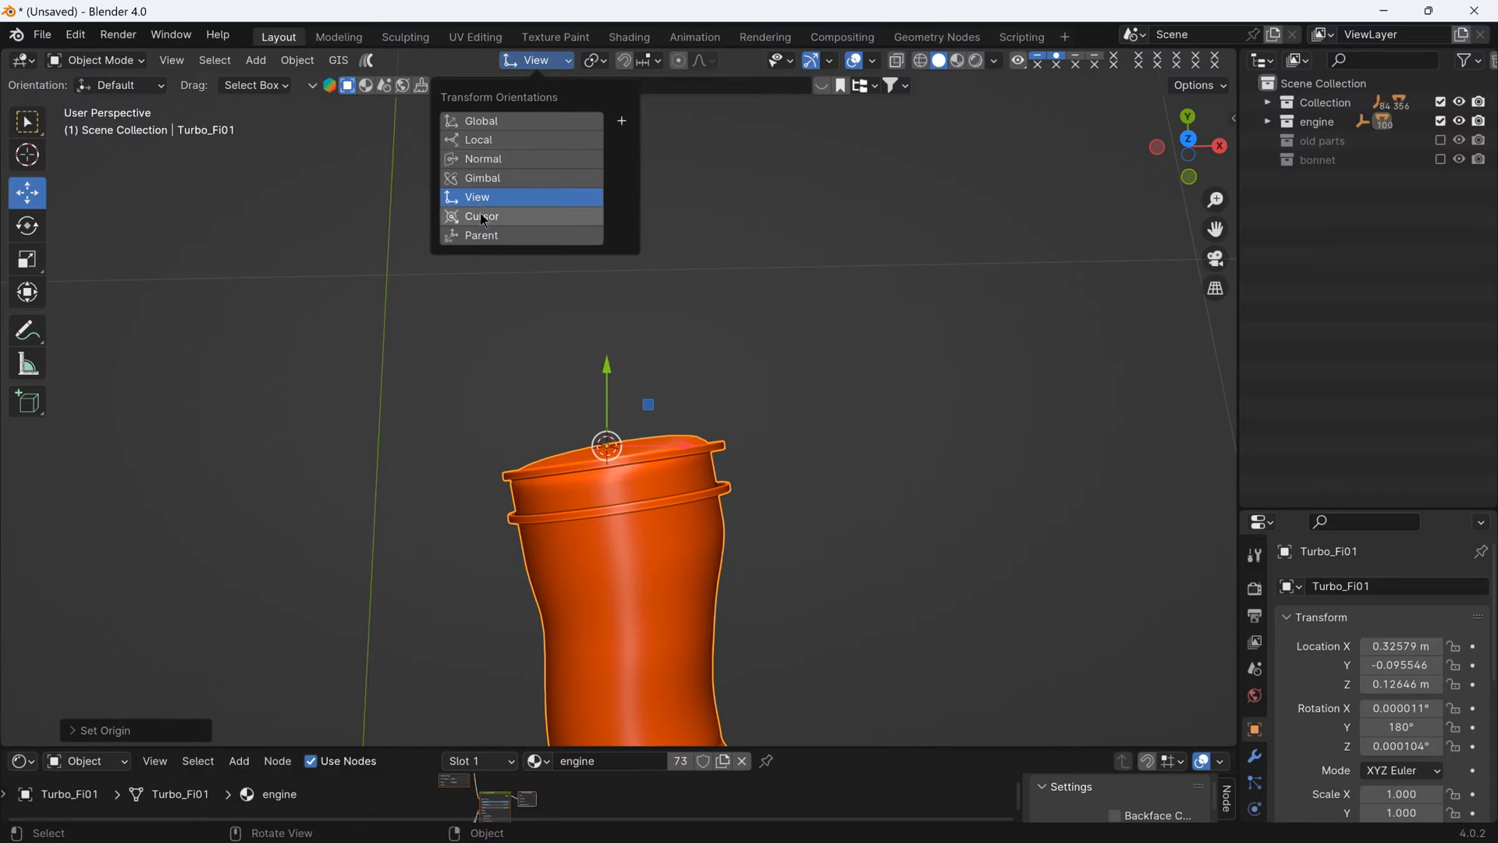
click(480, 213)
click(502, 124)
click(499, 142)
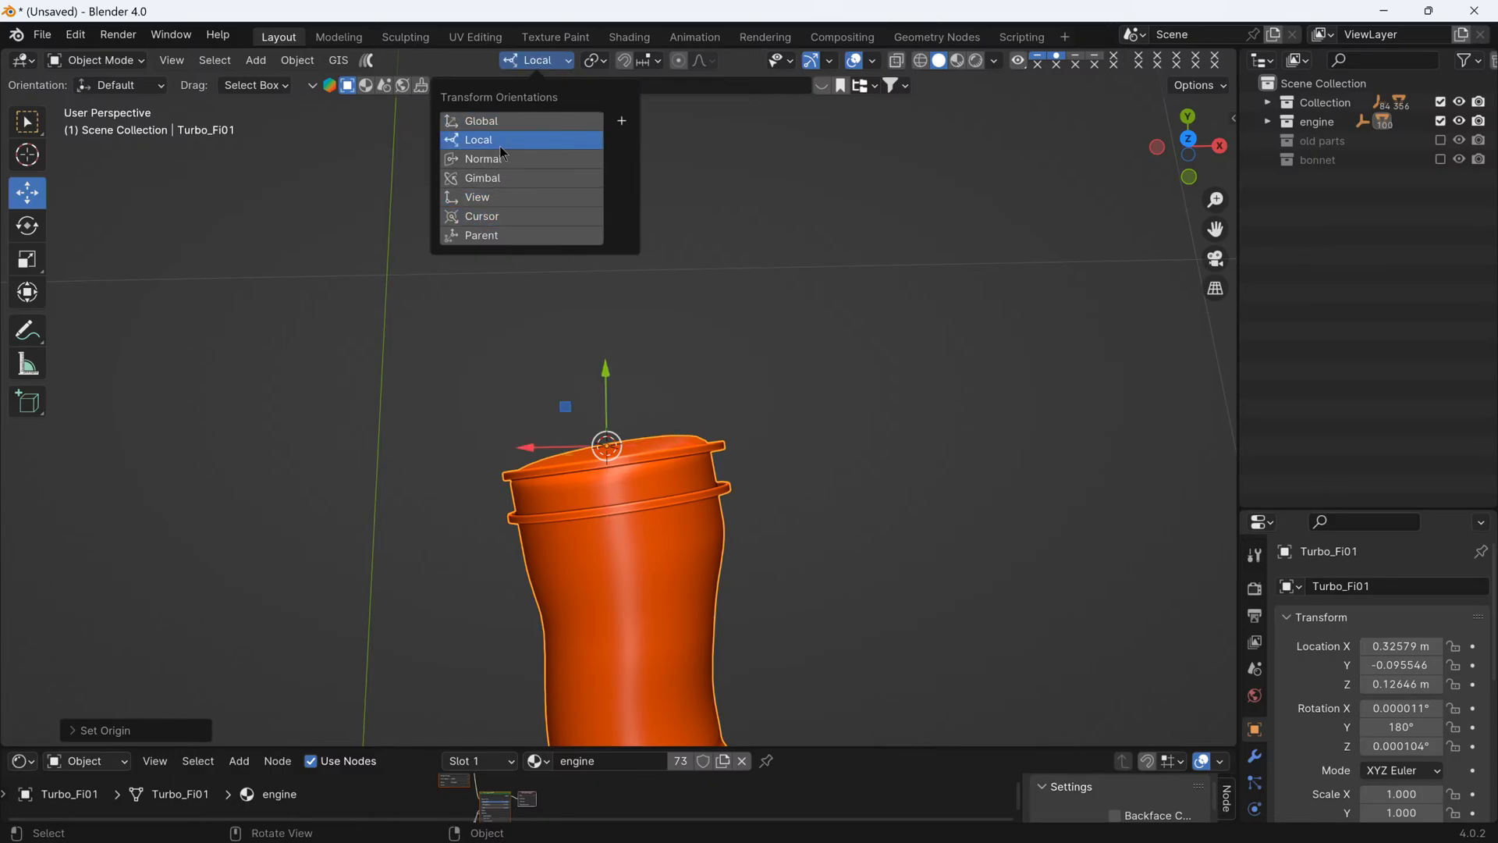
click(499, 123)
- Show the intake pipe's transform values in the viewport while viewing its origin closely at the turbo-side end
middle_drag(589, 382, 682, 491)
scroll(619, 427, up, 3)
scroll(676, 494, up, 4)
key(n)
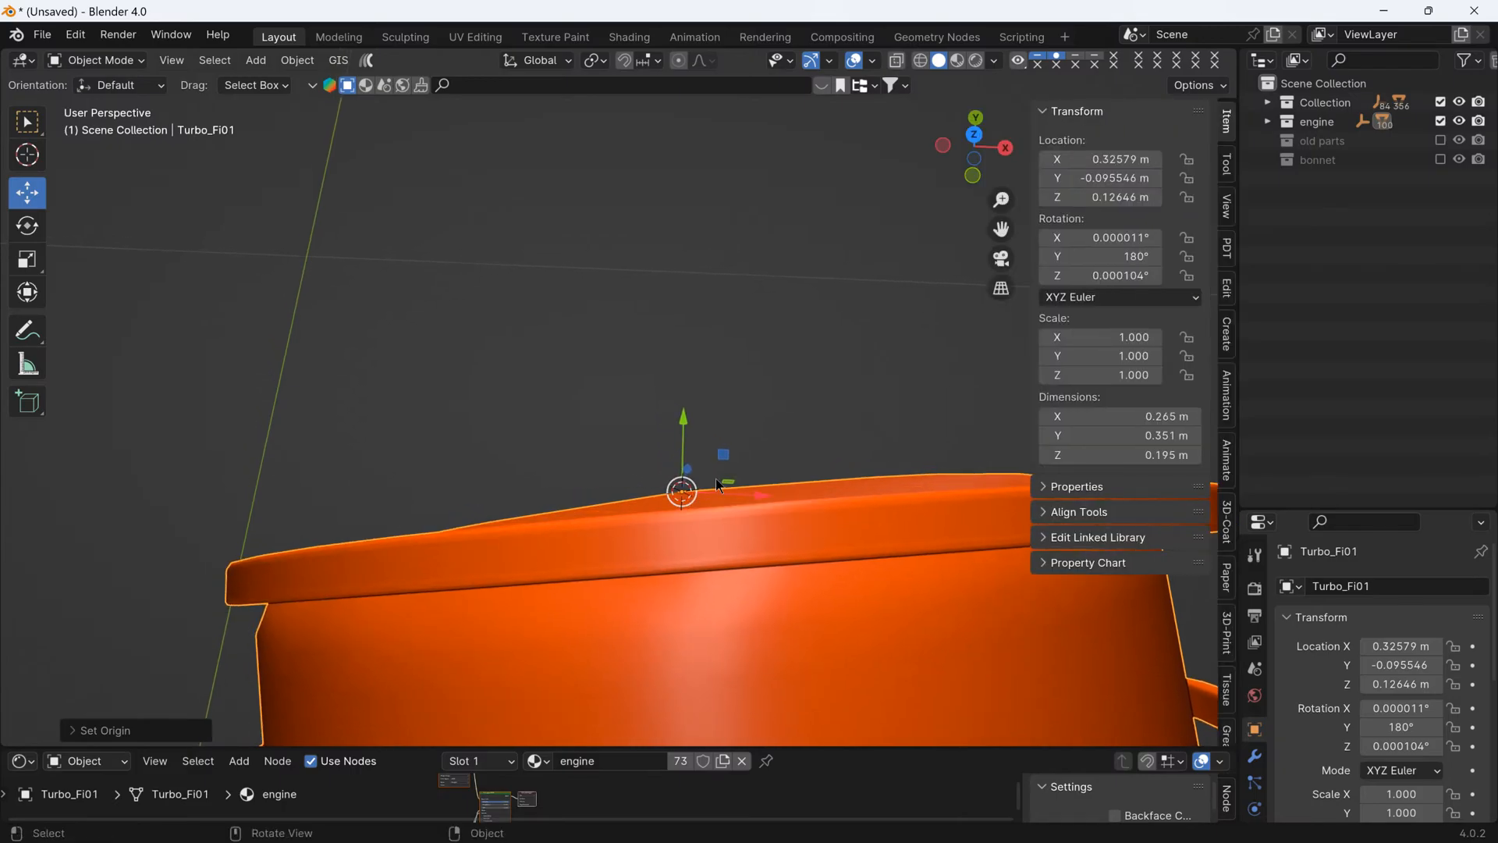
scroll(716, 480, up, 2)
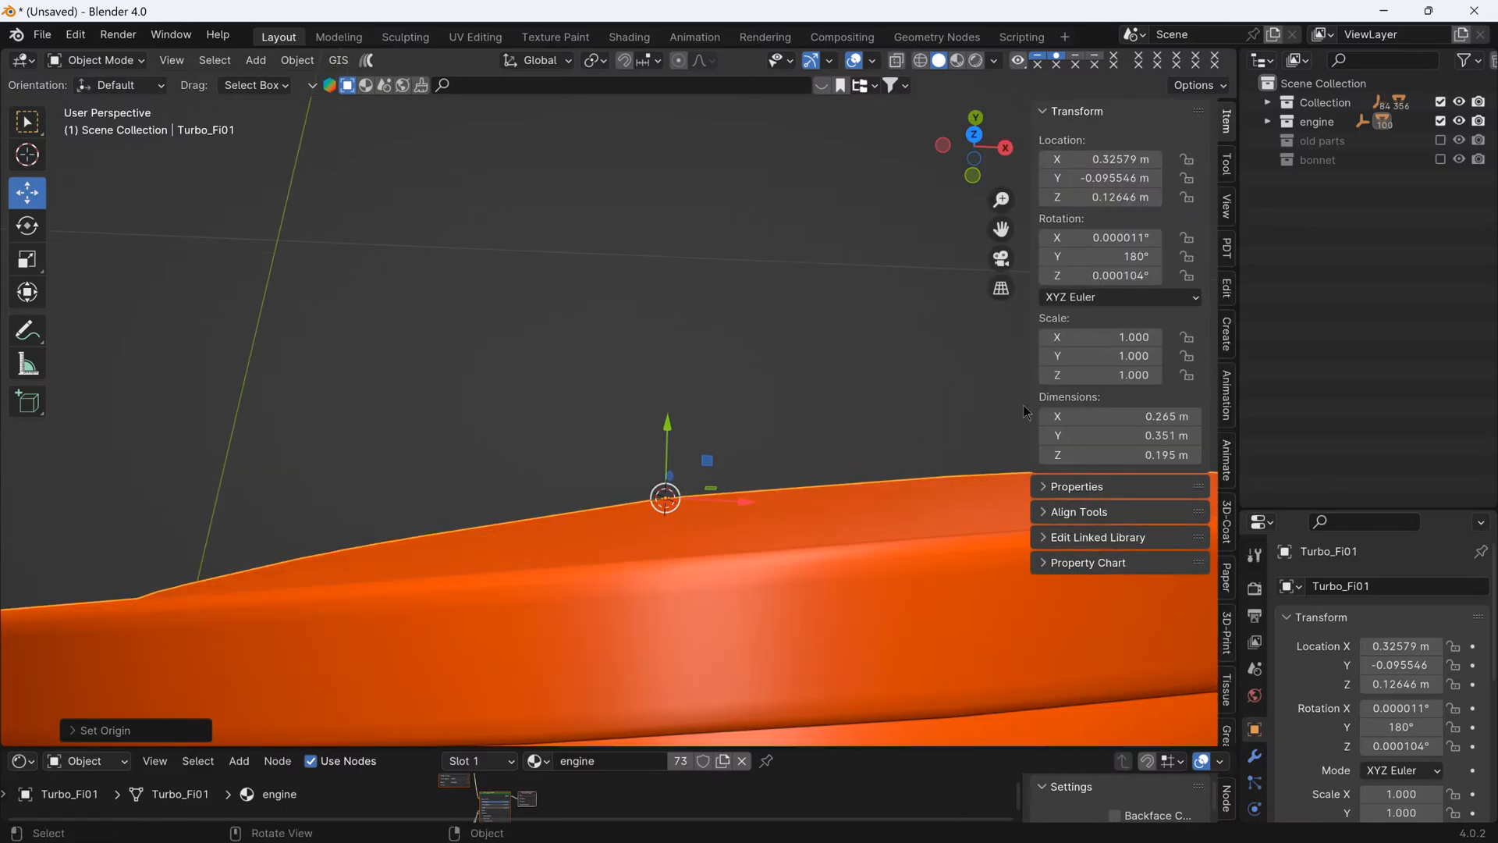
- Try setting the intake pipe's X rotation to 0°, and undo the change
click(1095, 238)
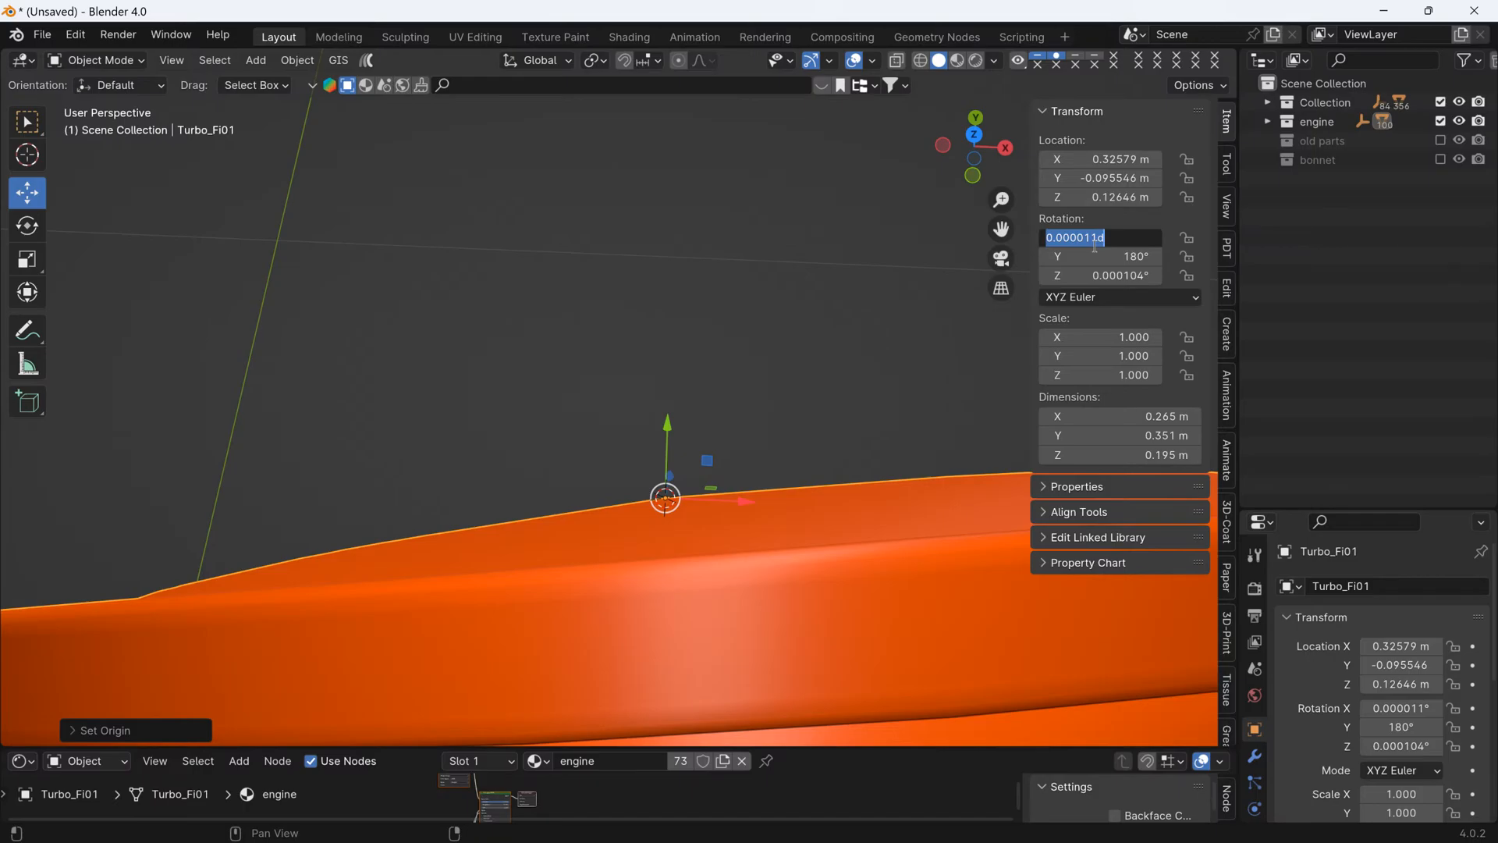
text(0)
key(Return)
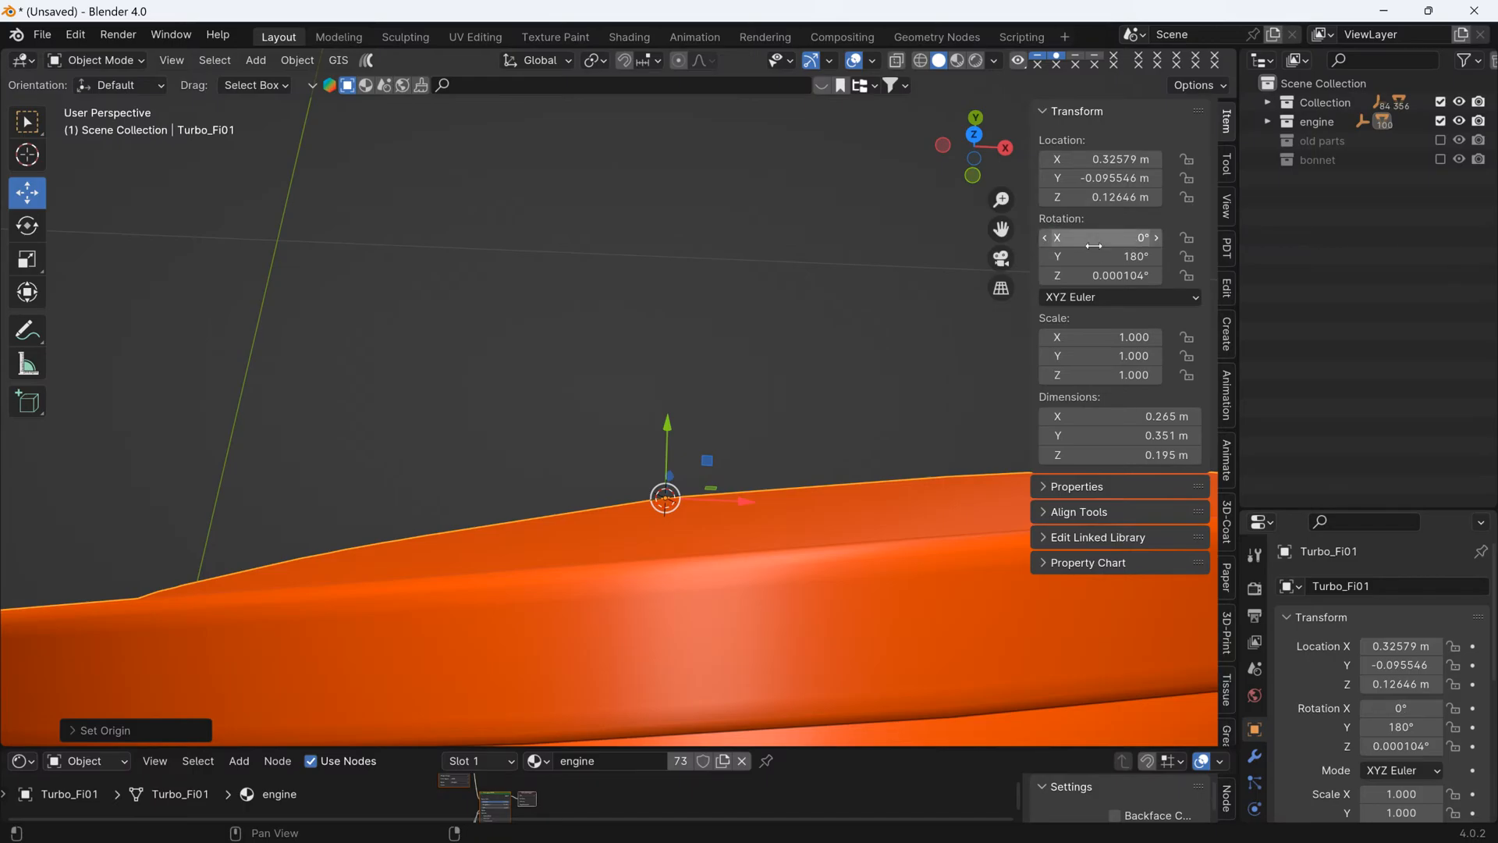
key(ctrl+z)
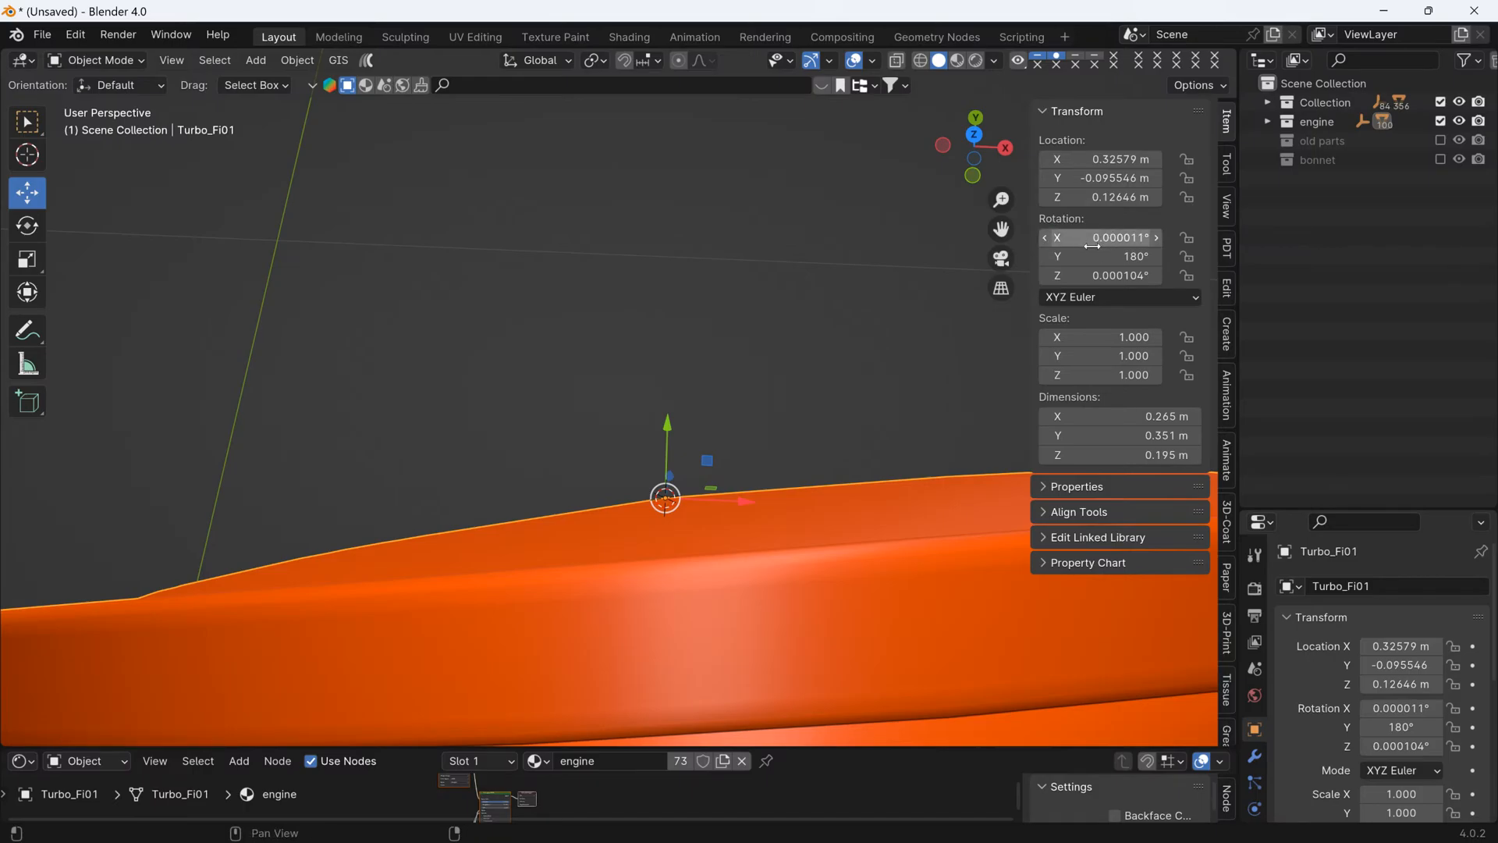
- Restrict transforms to affect only the object origins
click(1200, 85)
click(1193, 134)
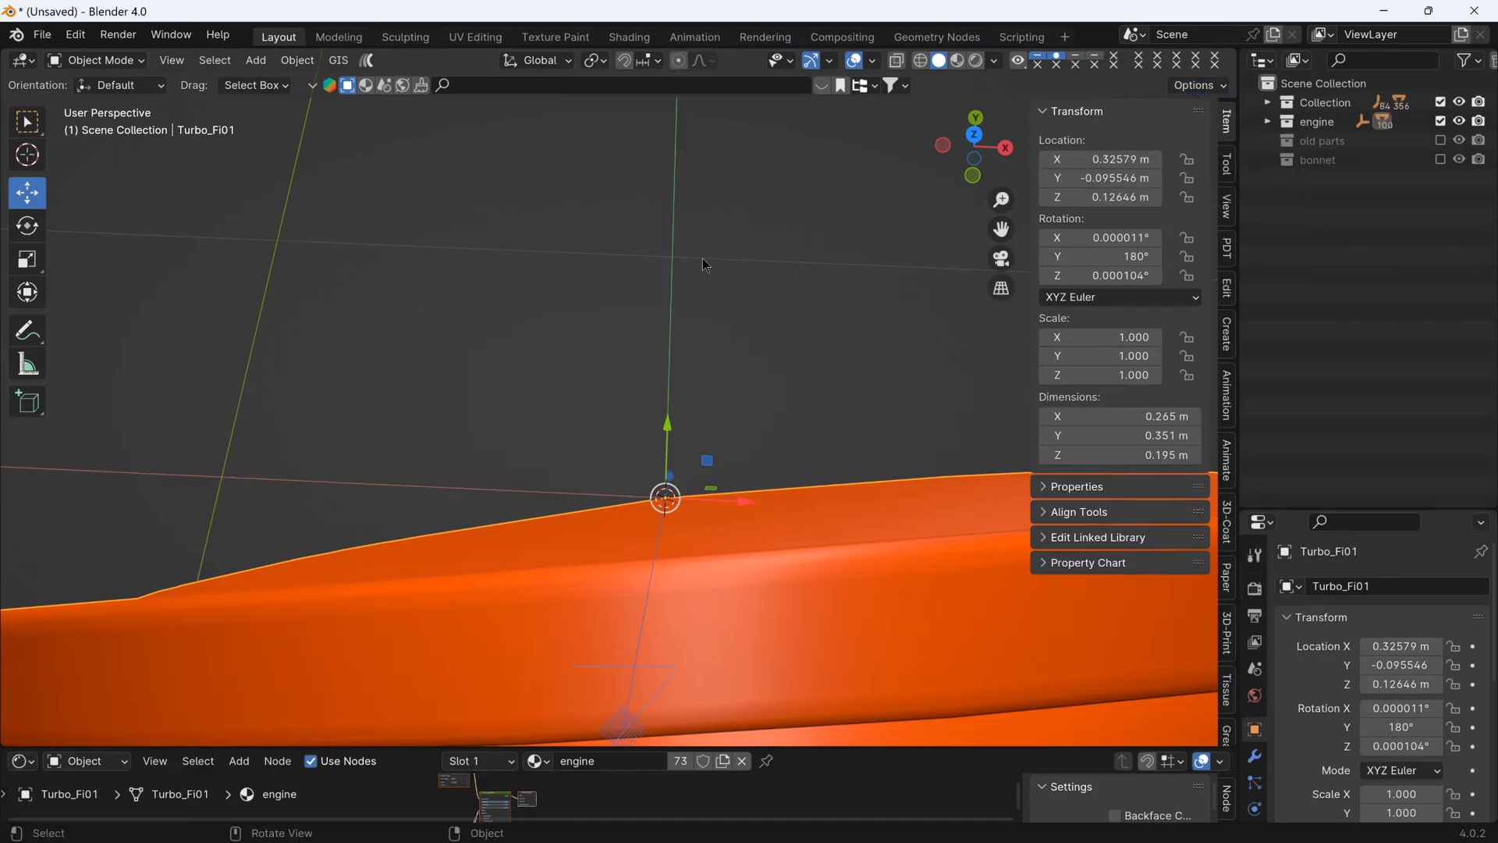
- Try setting the X and Z rotations of the intake pipe's origin to 0°, undoing each change
click(1102, 238)
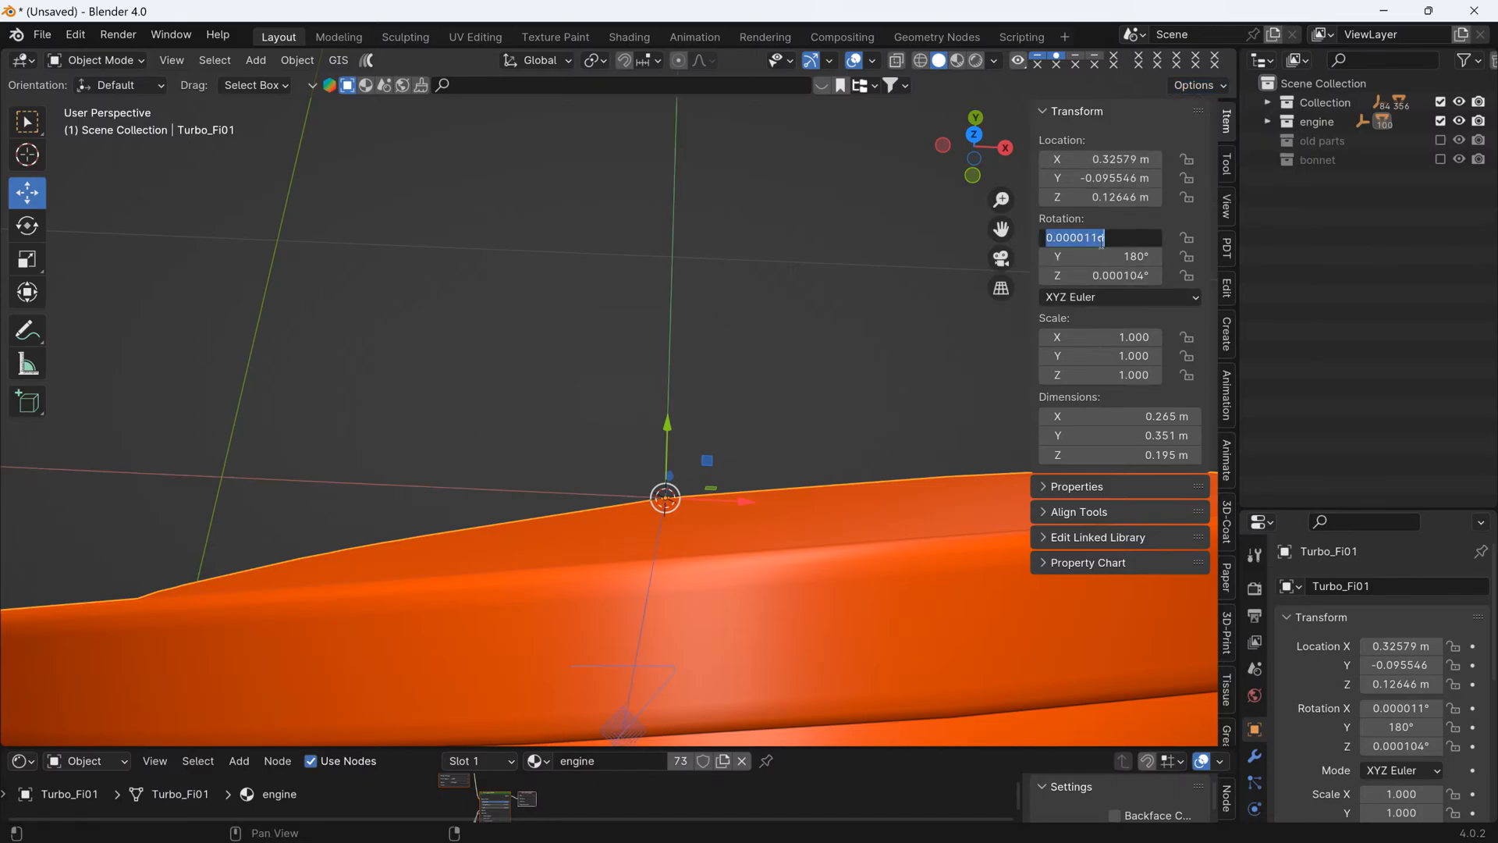
text(0)
key(Return)
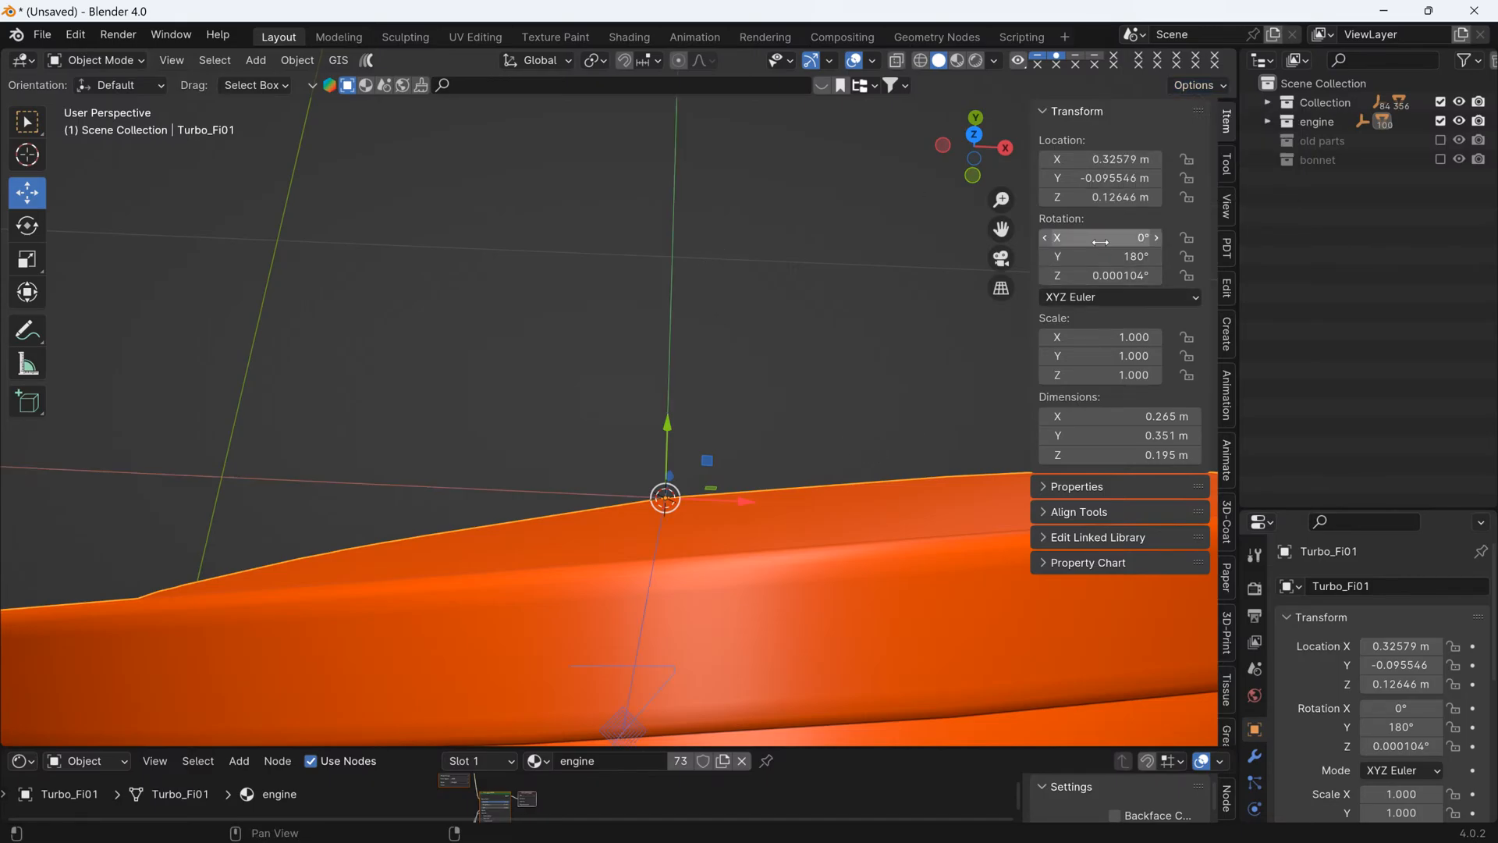
key(ctrl+z)
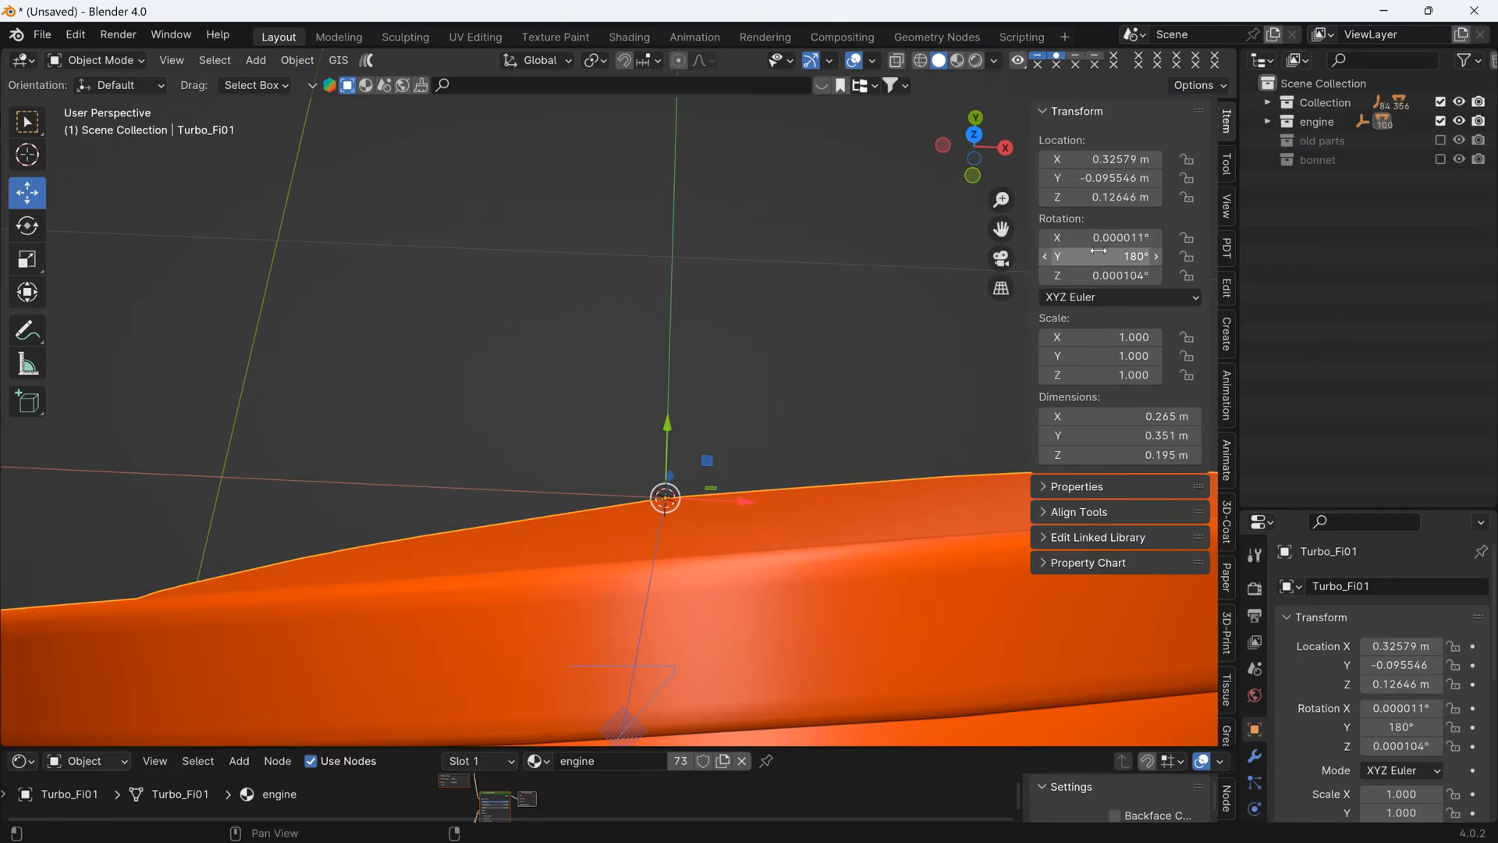
click(1097, 275)
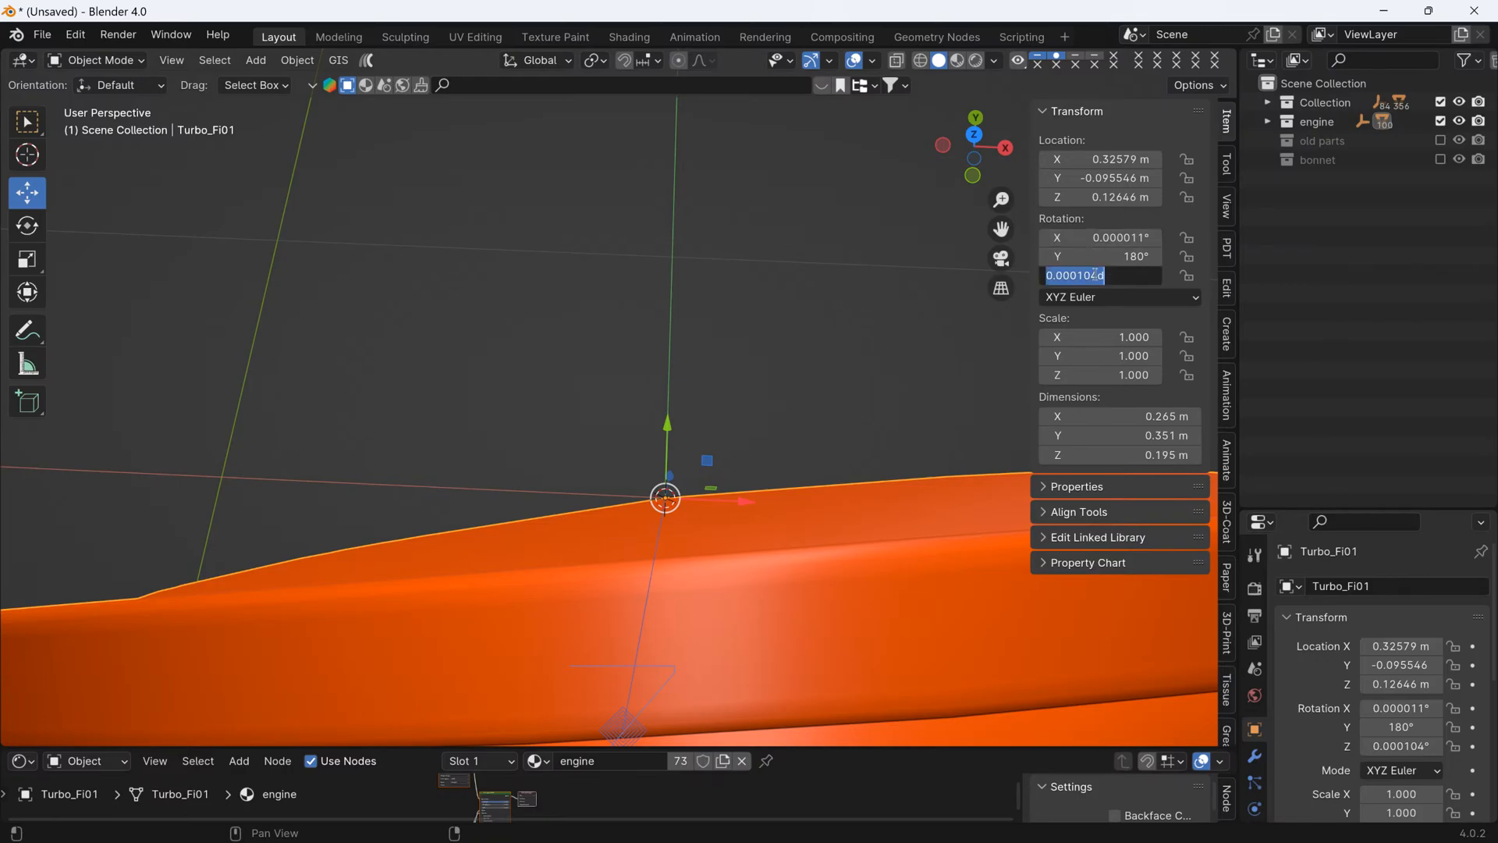
text(0)
key(Return)
key(ctrl+z)
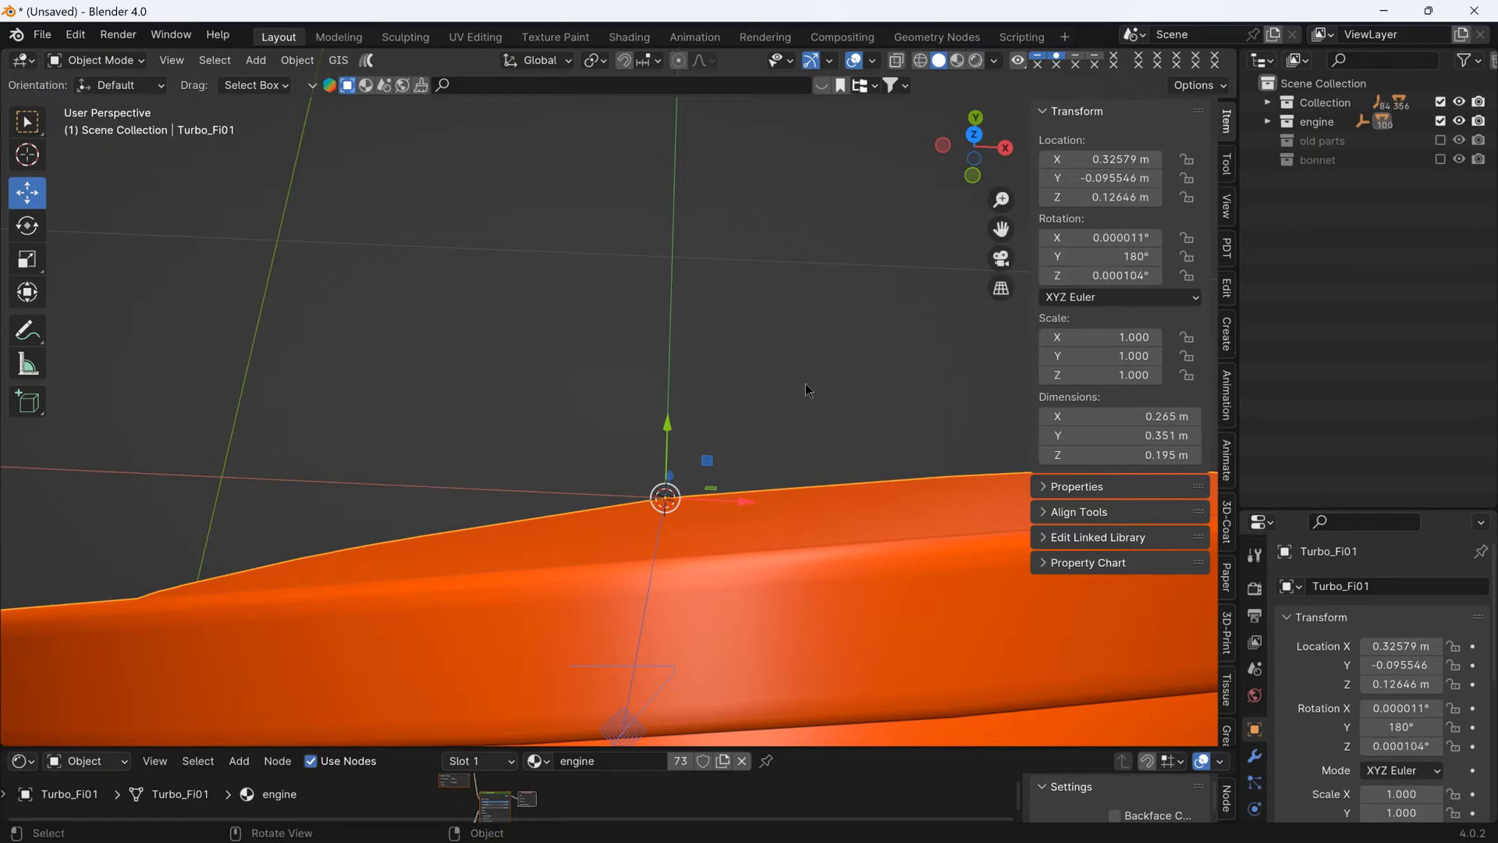
- Hide the viewport transform values and activate the Rotate tool, viewing the pipe's turbo-side opening from the side
key(n)
click(27, 226)
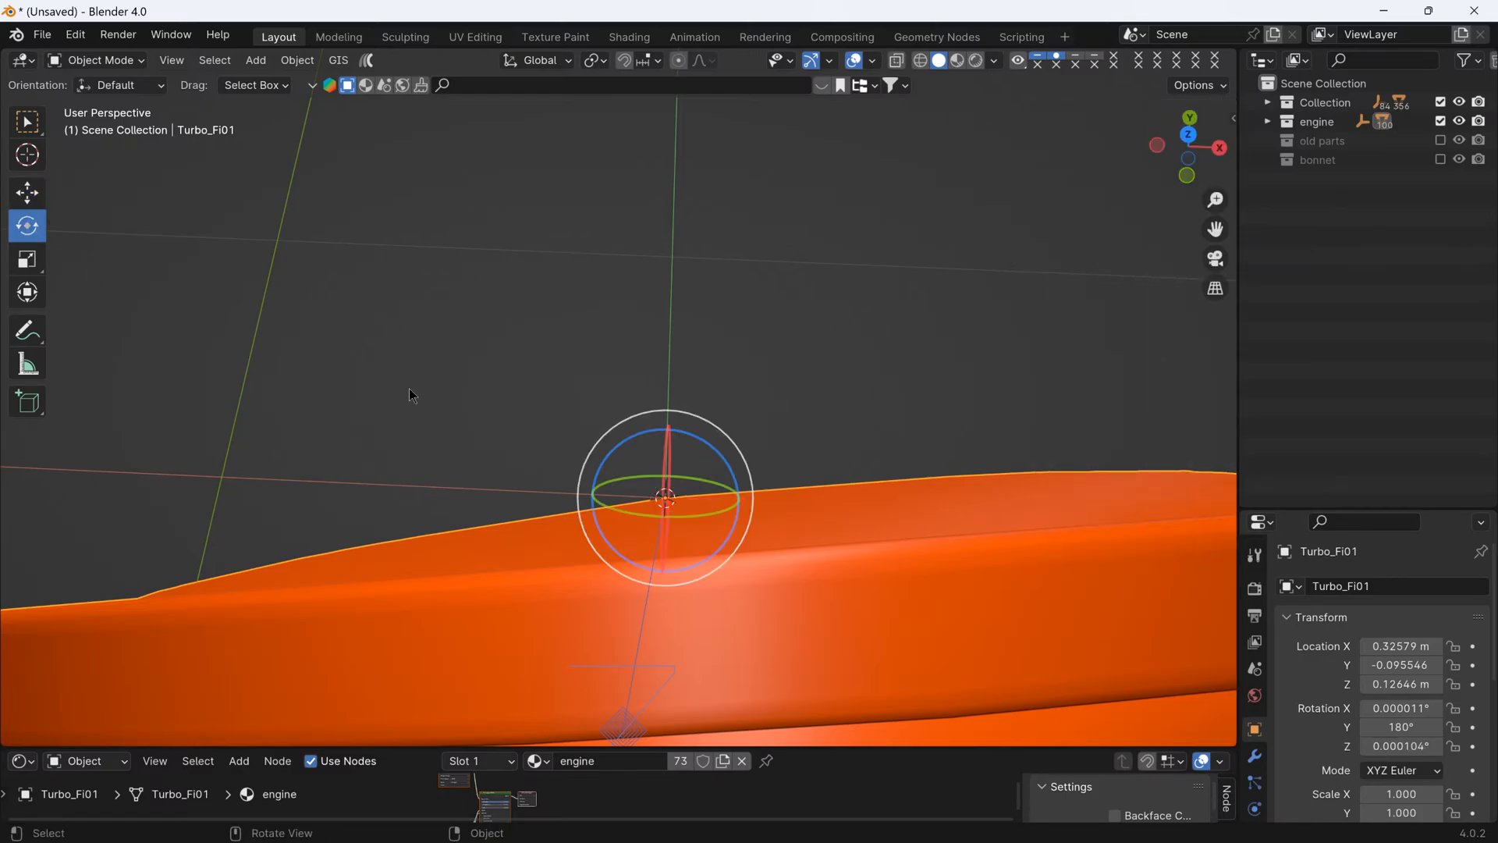
middle_drag(617, 446, 860, 539)
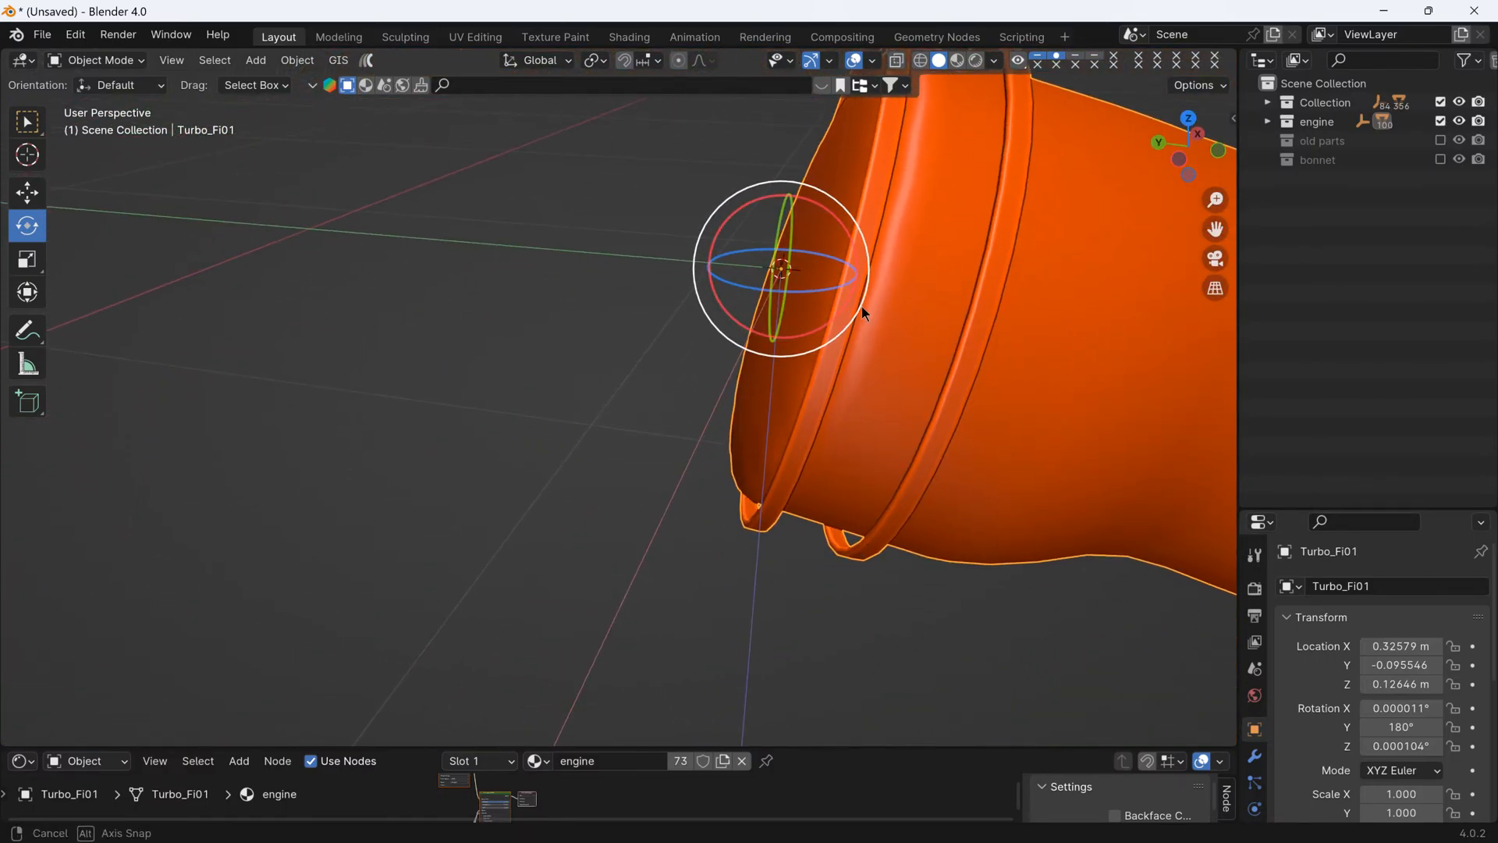
middle_drag(861, 306, 879, 233)
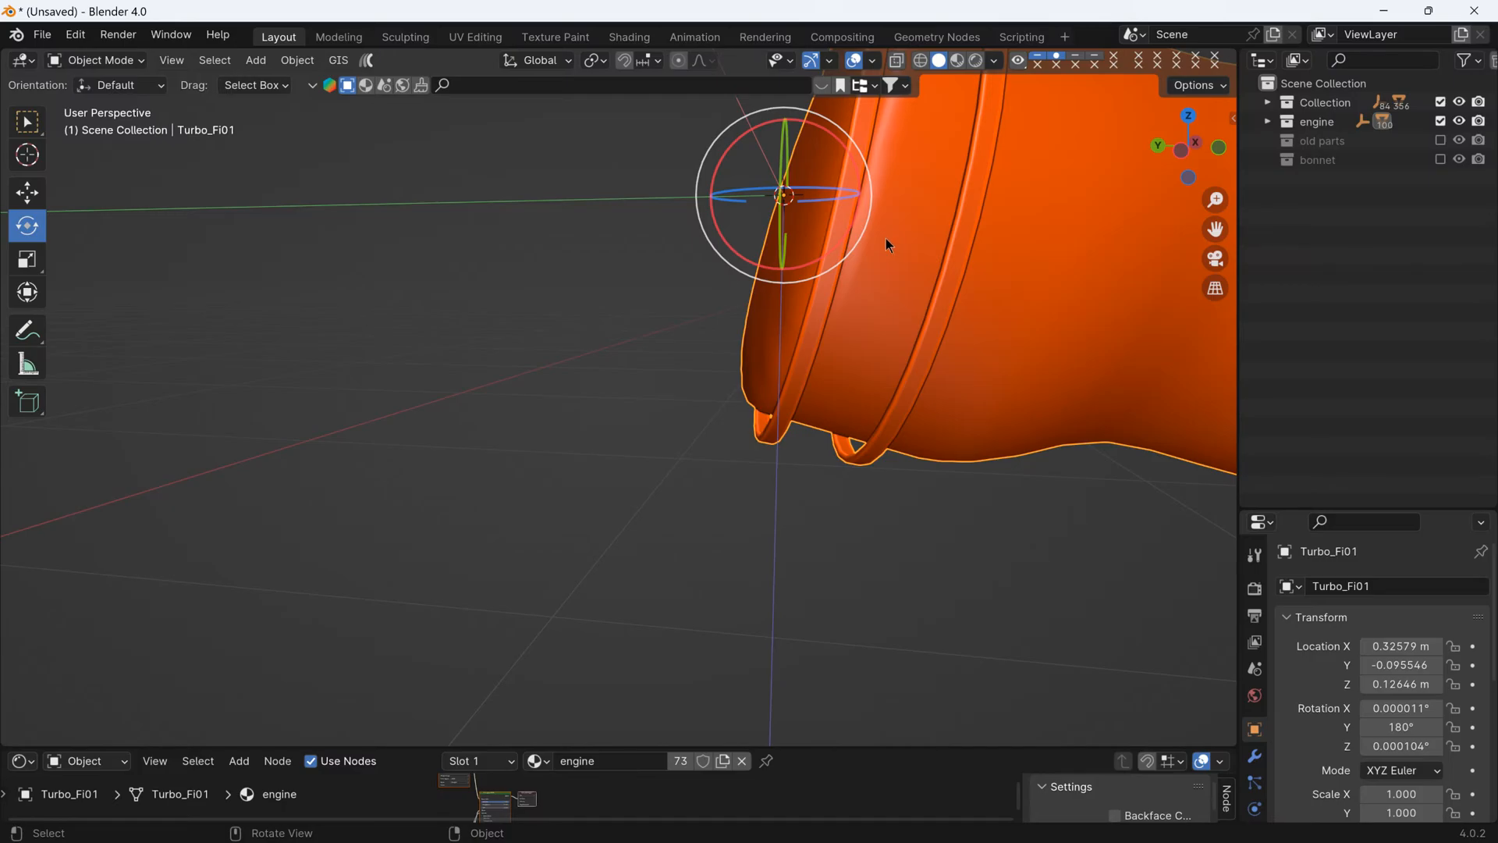
- In the GeForce Experience overlay, set system sounds volume to about 64% and microphone volume to about 48%, save, and return to Blender
key(alt+z)
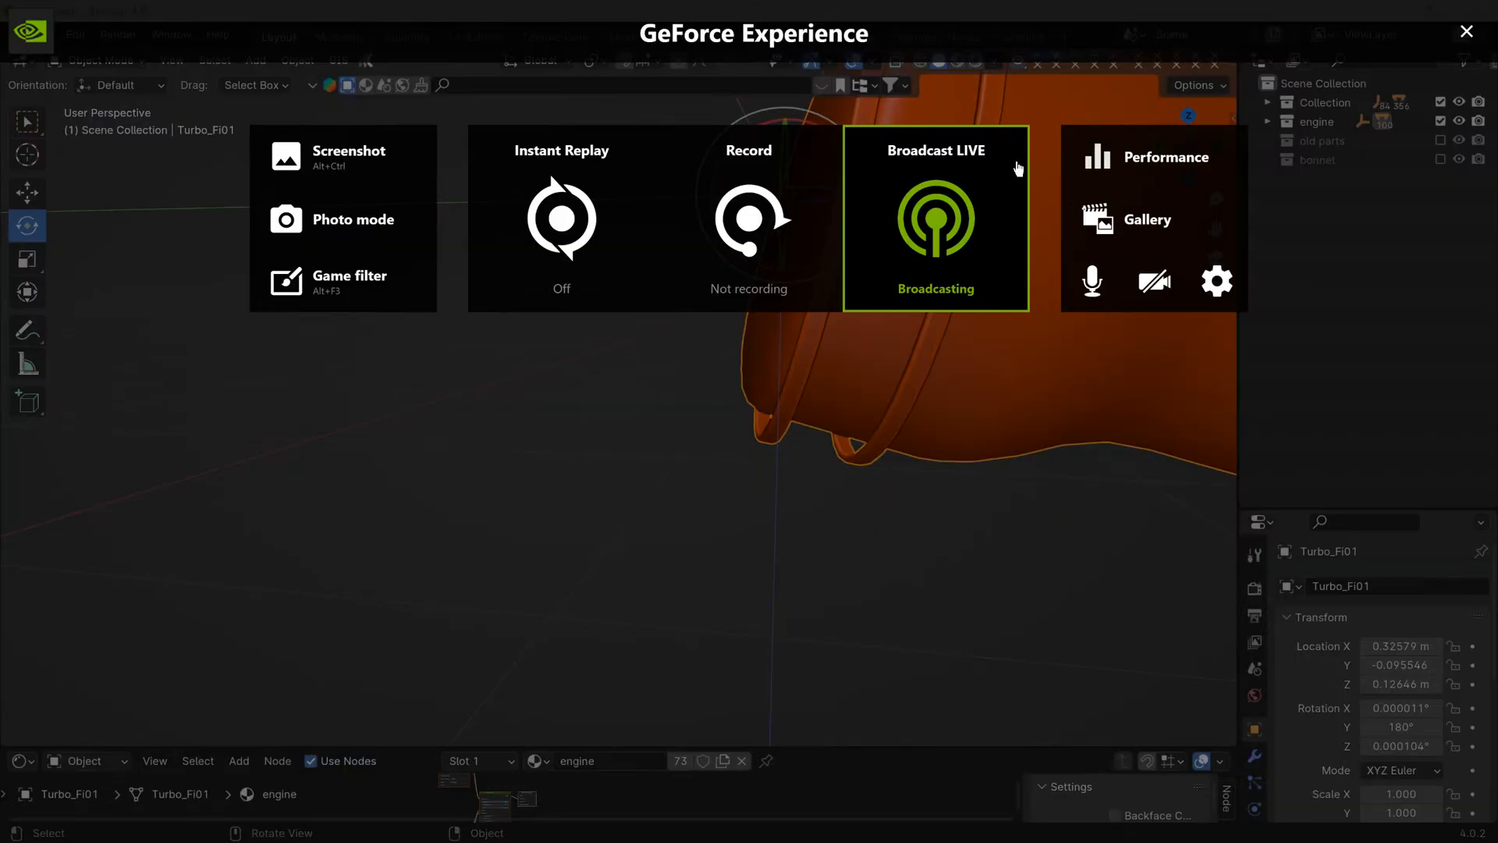
click(1097, 287)
click(1121, 434)
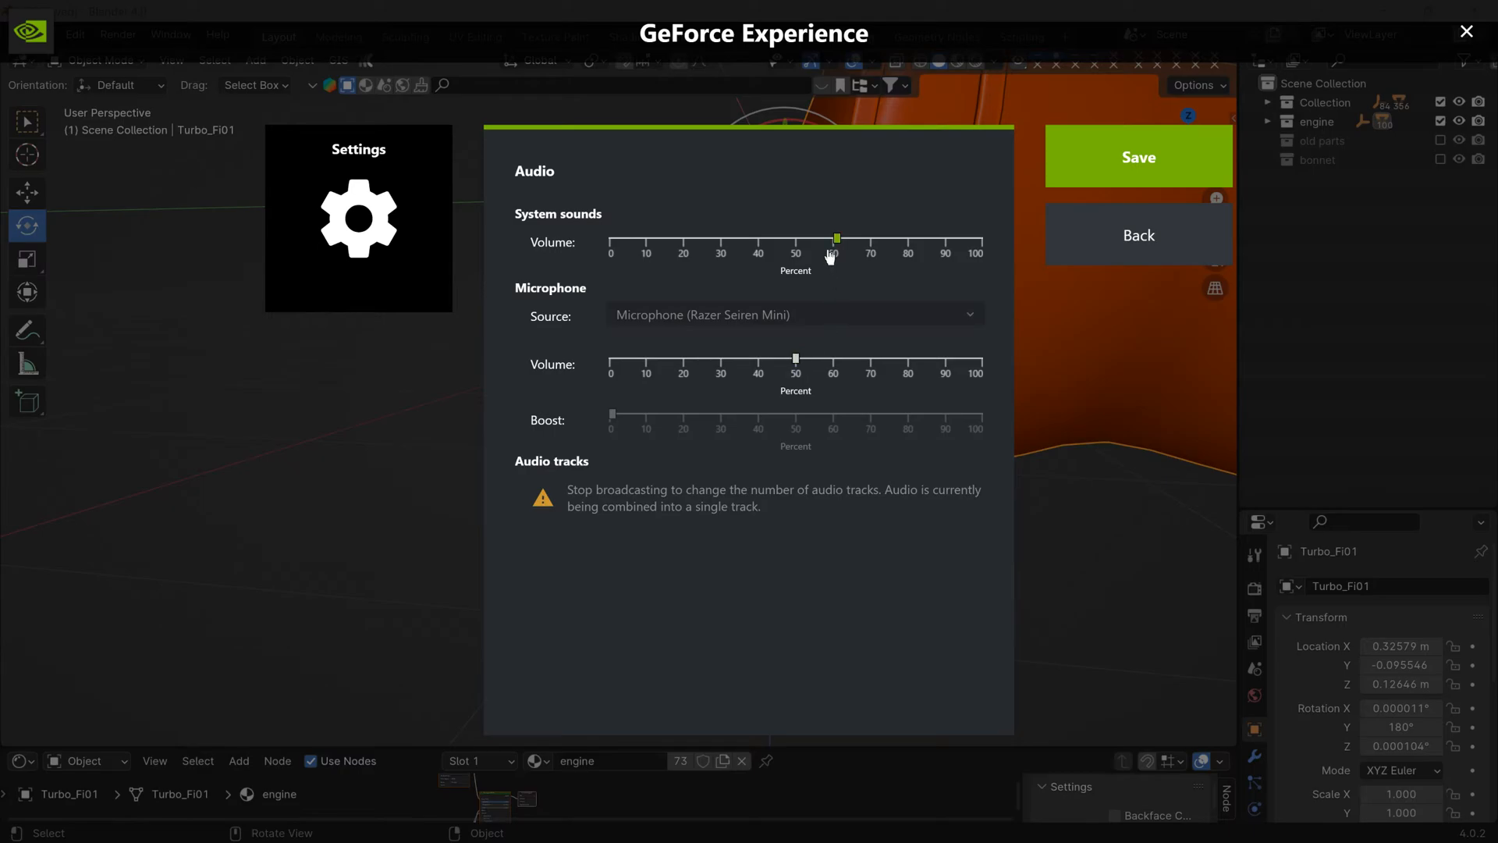
mouse_move(835, 244)
mouse_down()
mouse_move(784, 246)
mouse_move(844, 245)
mouse_up()
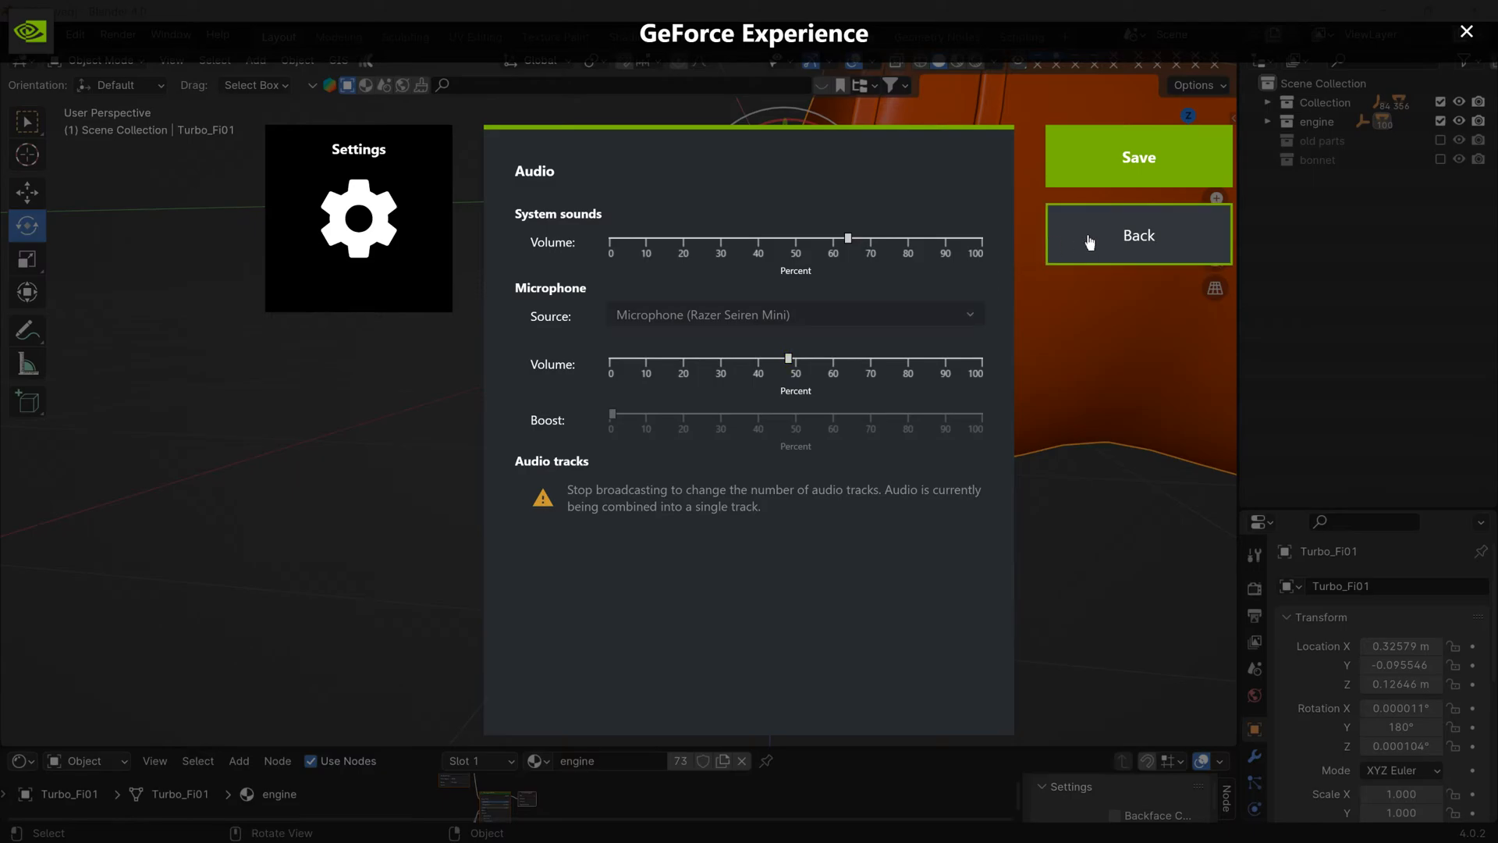
click(1139, 157)
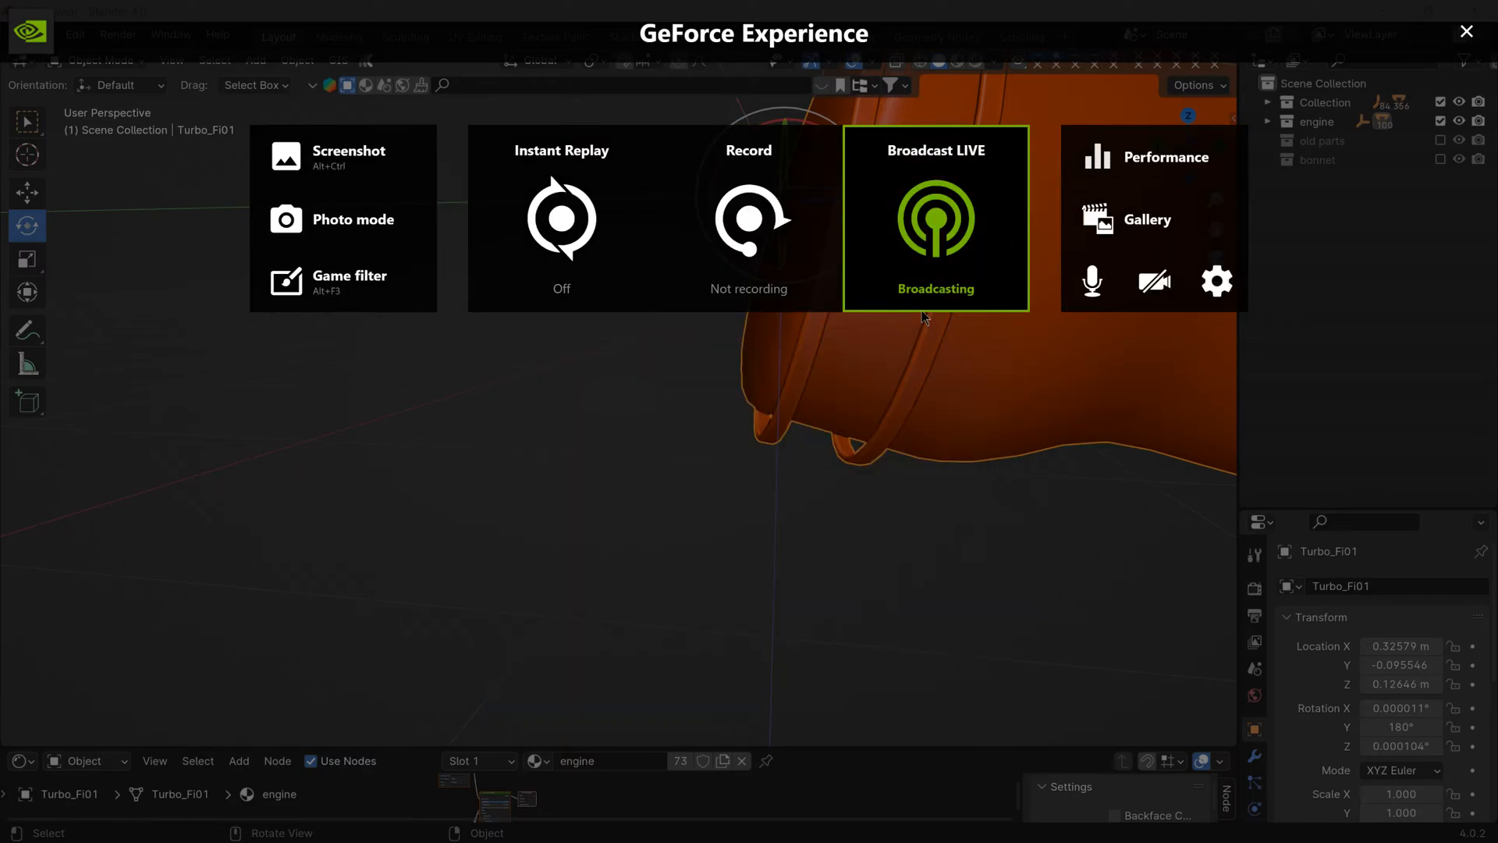
key(alt+z)
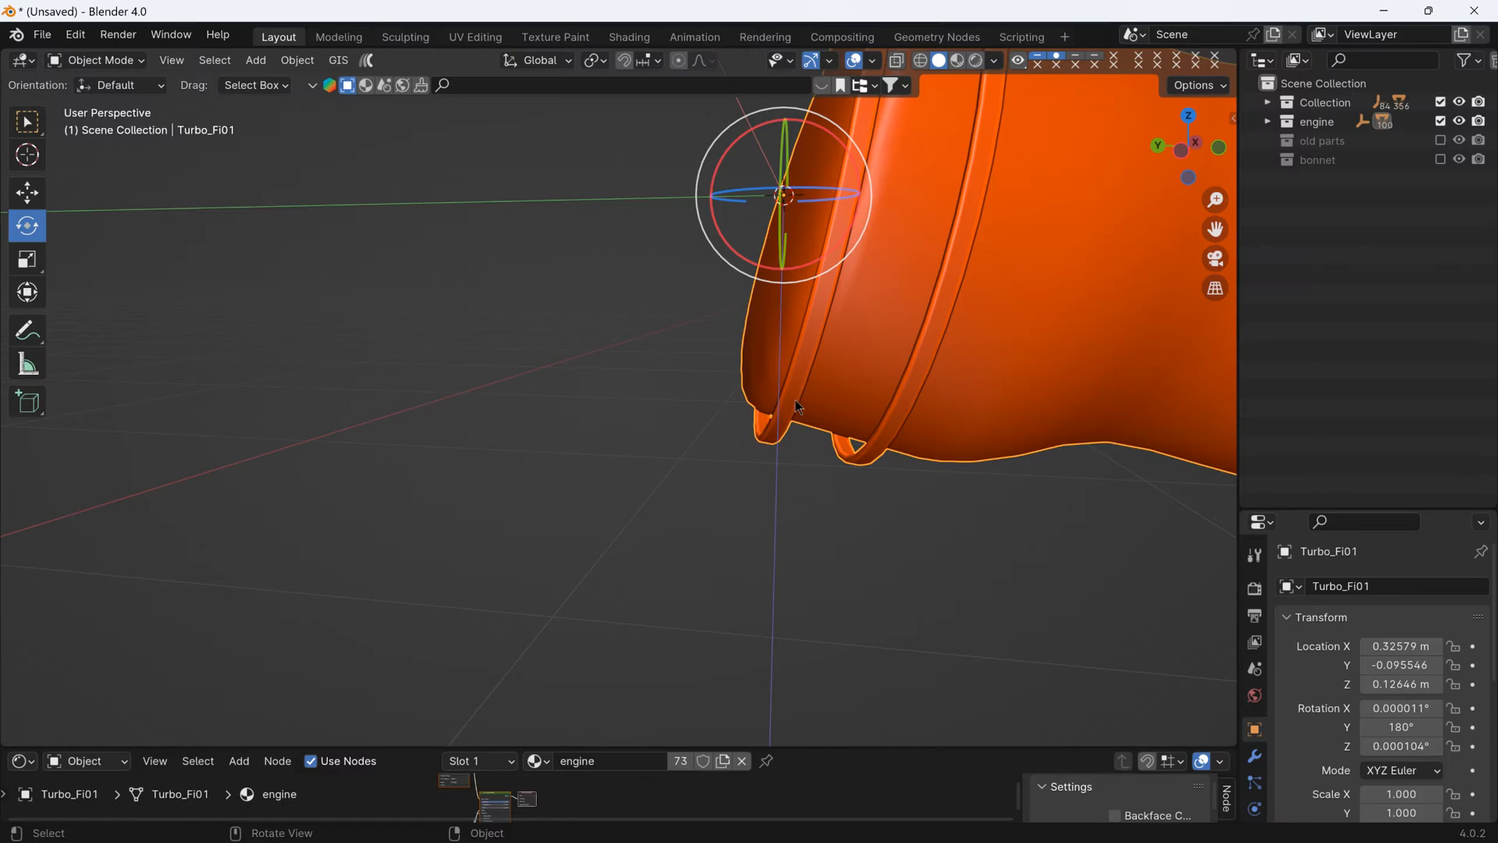
- Rotate the pipe's origin about the X axis to about -13.5° so it follows the angled turbo-side opening
scroll(794, 400, up, 1)
scroll(845, 396, down, 1)
scroll(846, 396, down, 1)
shift+middle_drag(856, 387, 813, 405)
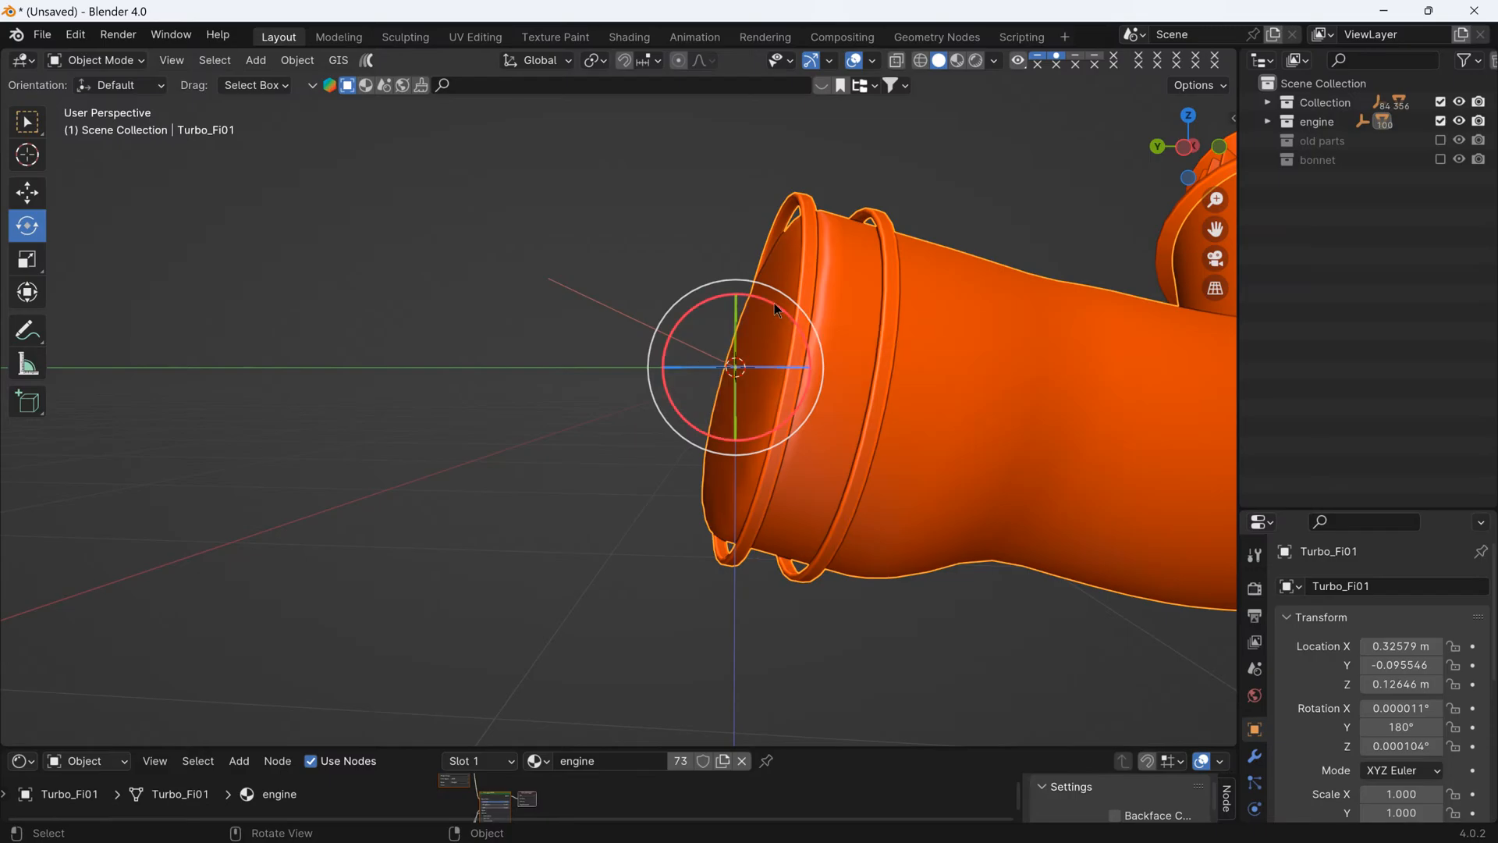
drag(777, 309, 798, 335)
mouse_move(811, 418)
middle_down()
mouse_move(710, 501)
mouse_move(807, 454)
mouse_move(808, 439)
middle_up()
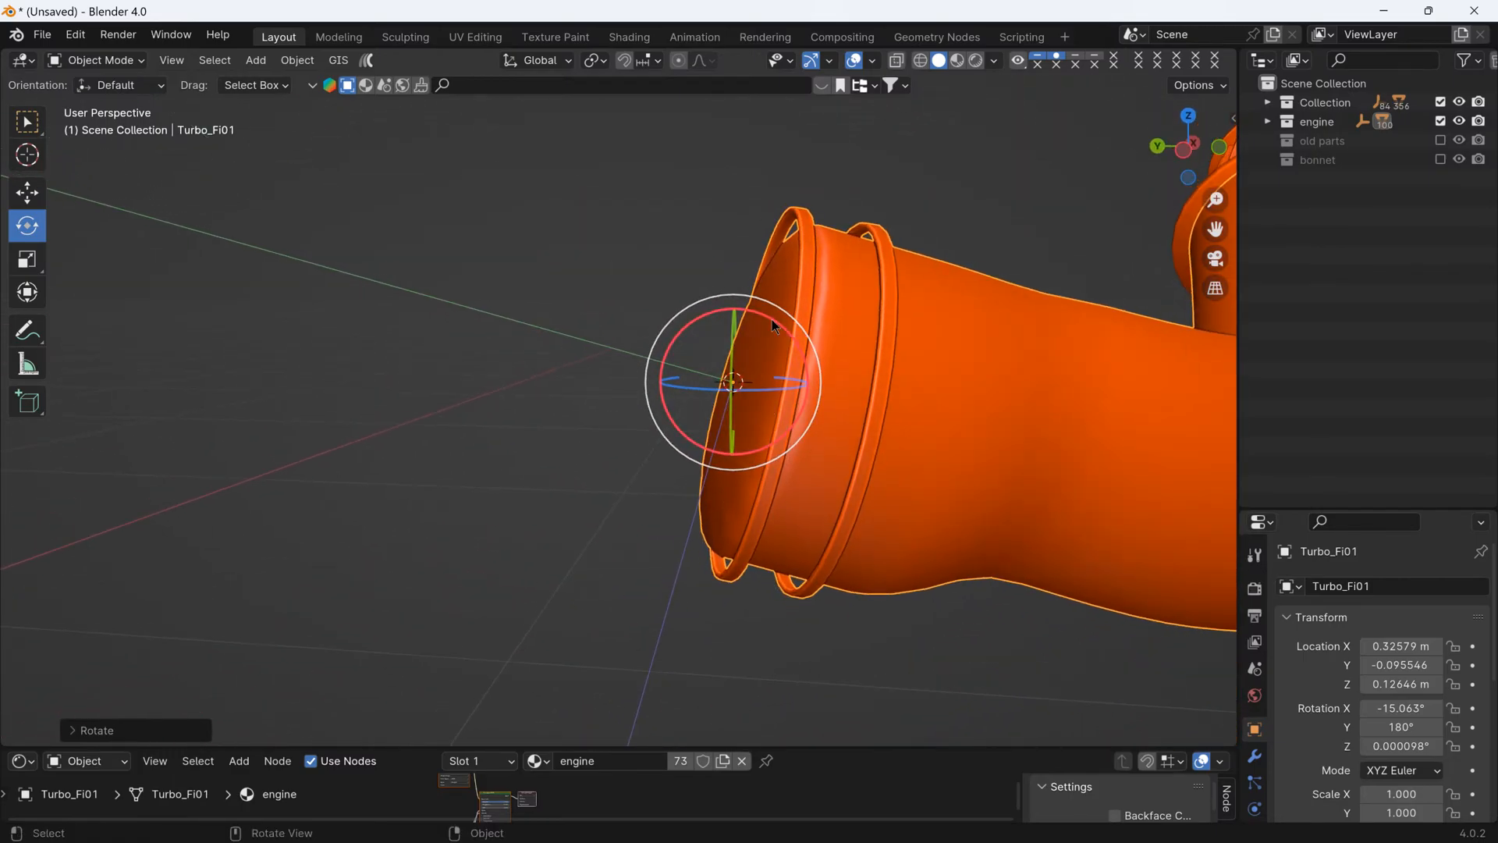
drag(771, 320, 767, 317)
middle_drag(767, 317, 976, 437)
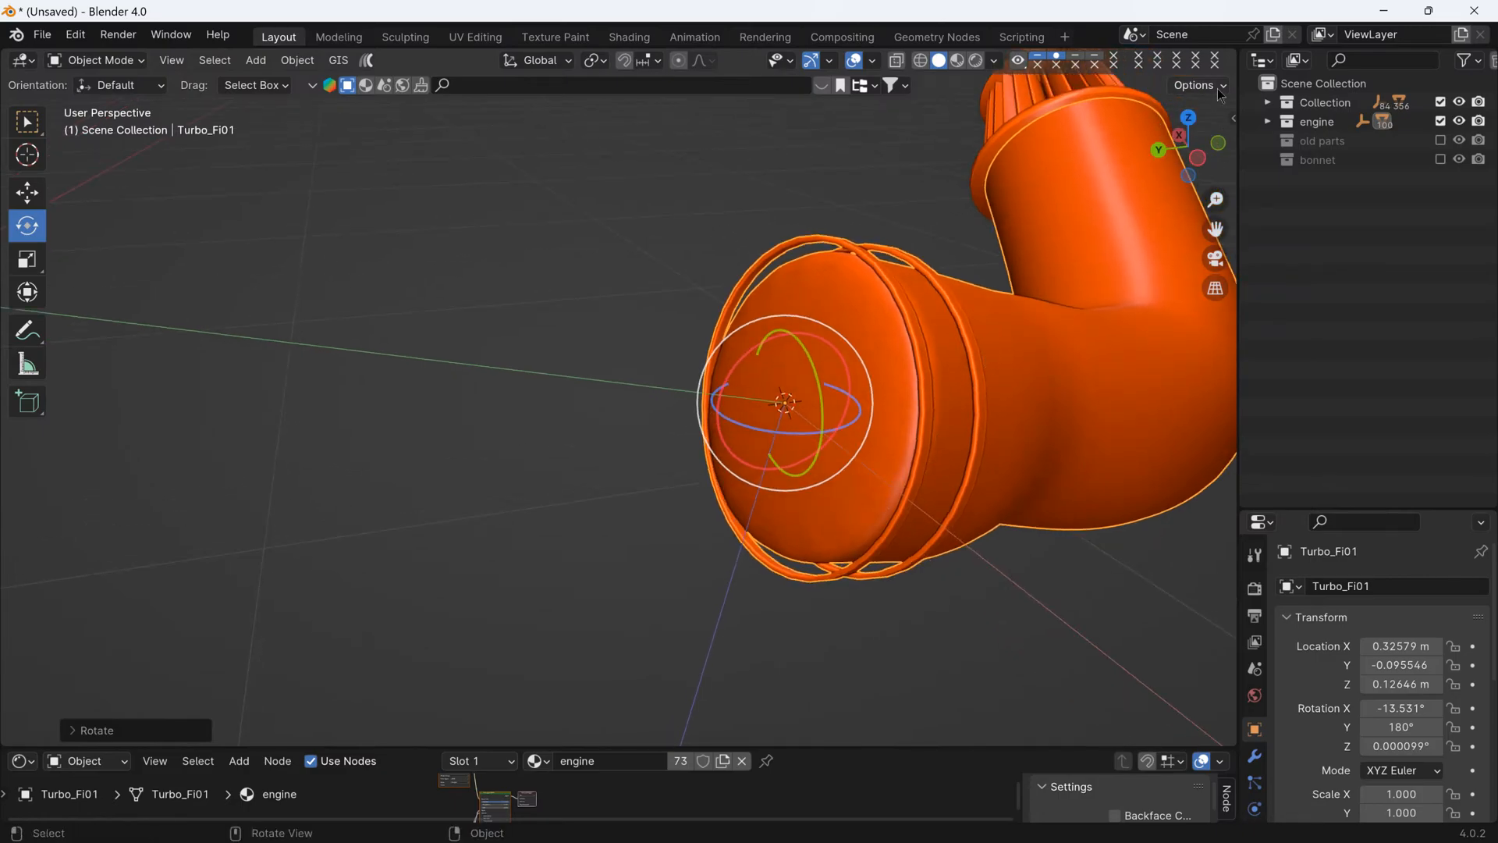
- Turn off origins-only transforms and return to the Move tool with the whole intake pipe and filter in view
click(1198, 86)
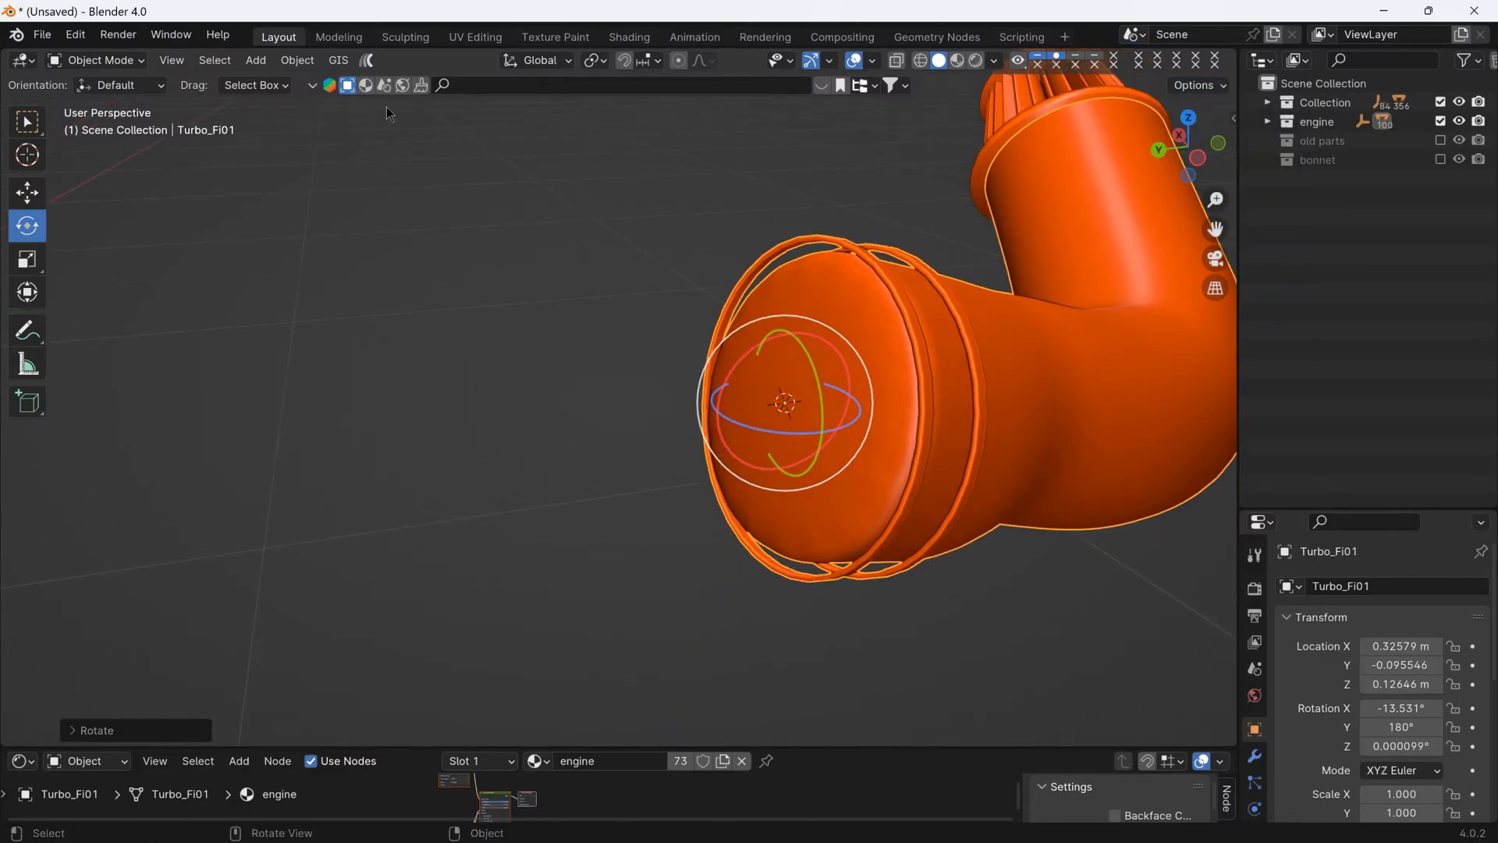
click(39, 189)
middle_drag(458, 302, 532, 304)
drag(532, 304, 1036, 560)
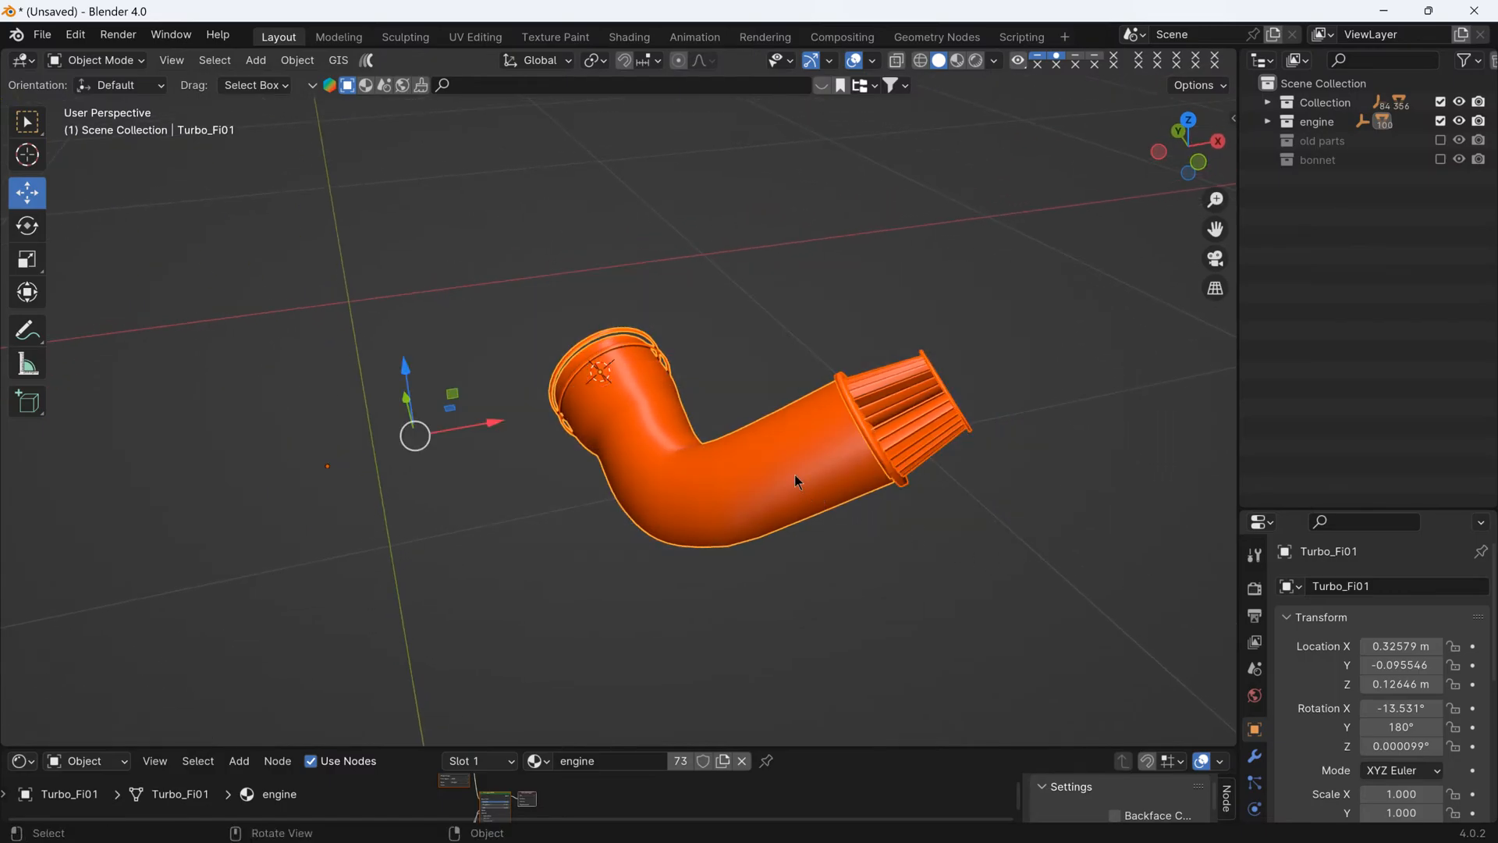
middle_drag(755, 318, 790, 371)
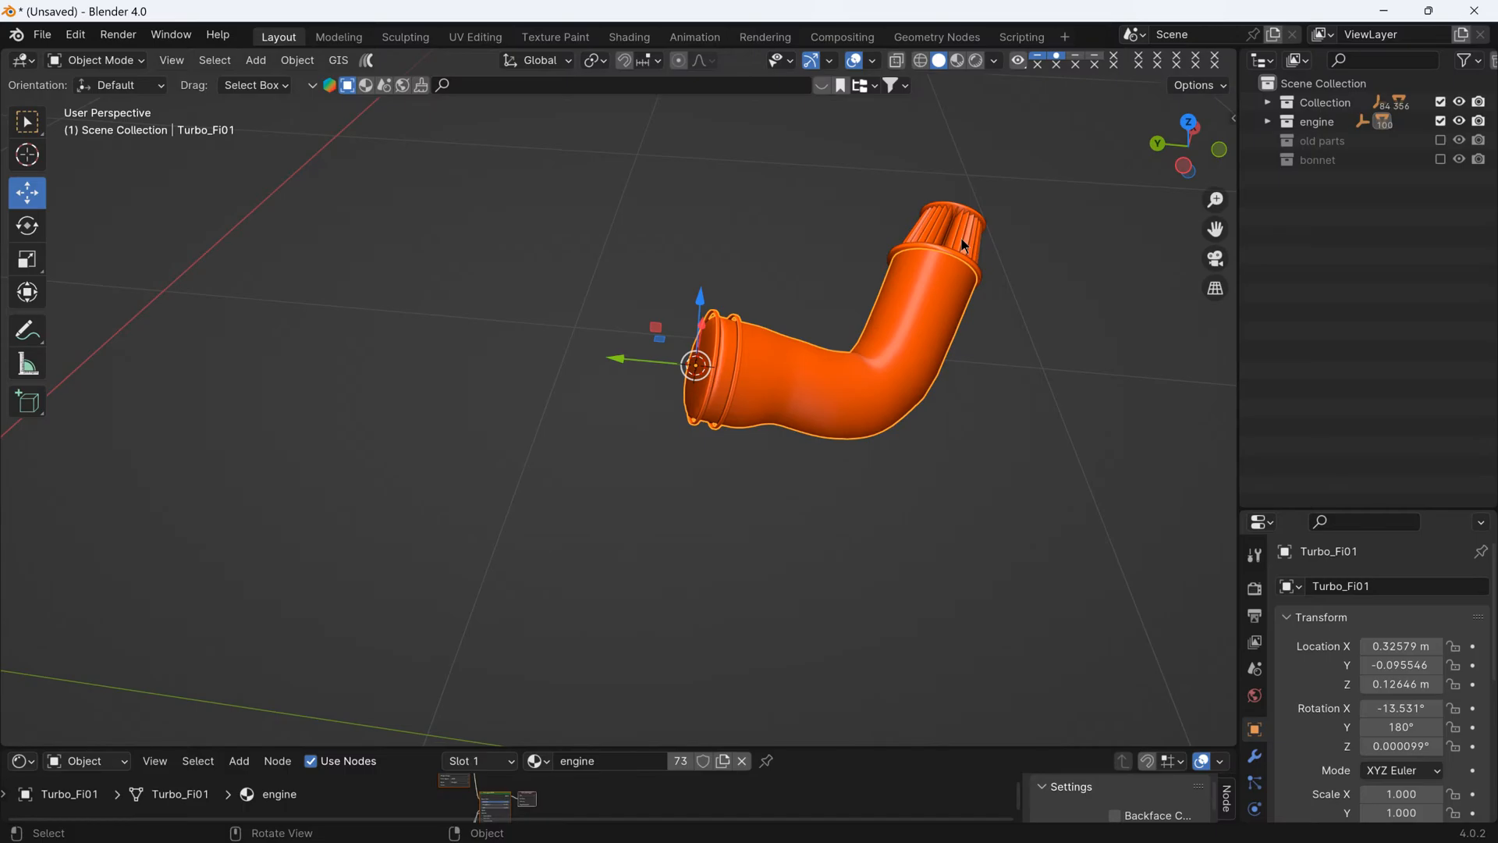
middle_drag(961, 239, 557, 184)
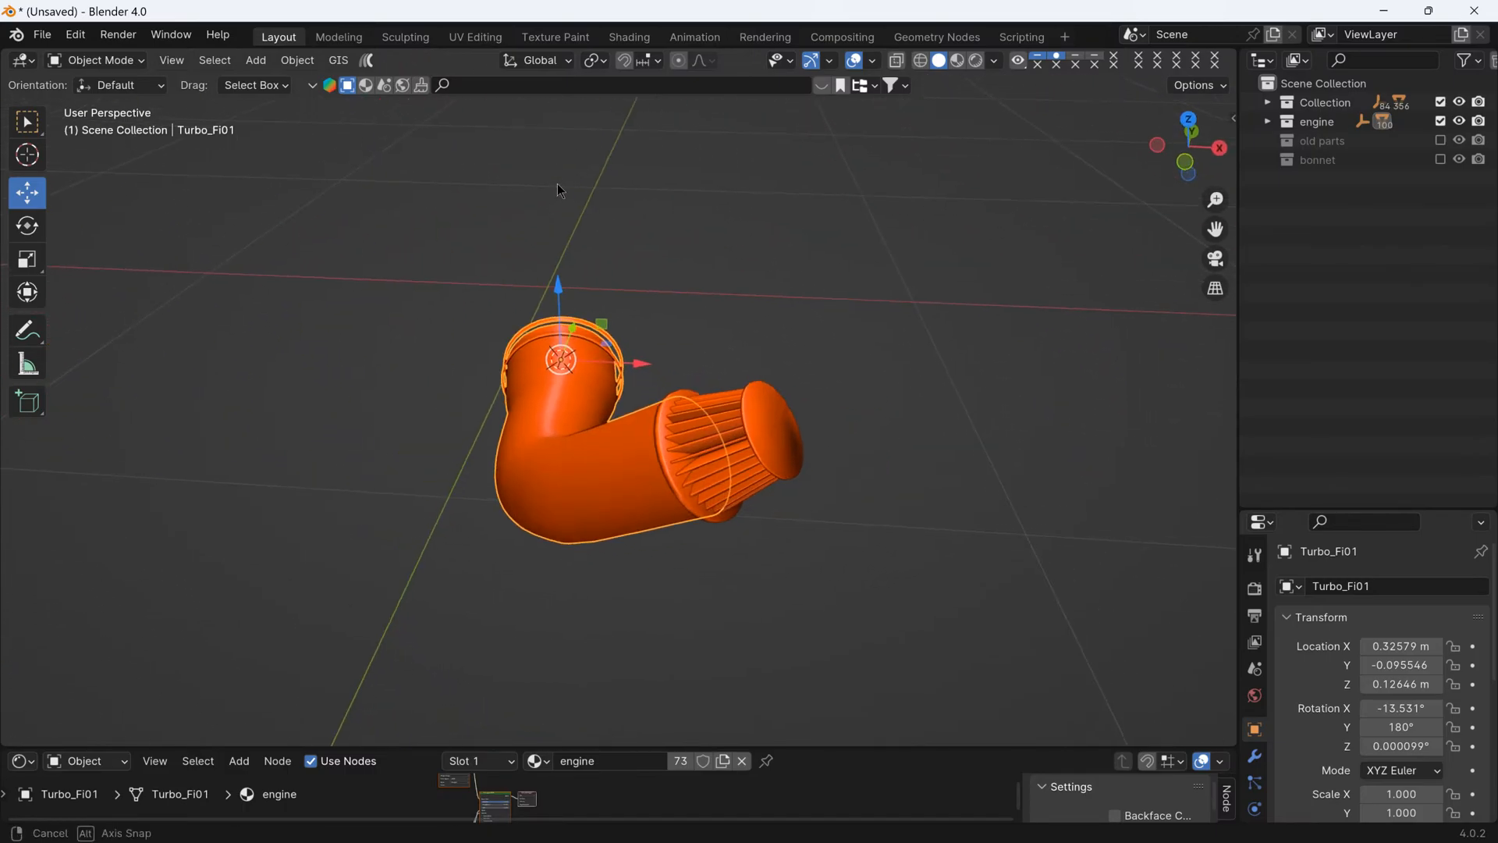
- Select the air filter parts, including Turbo_Fi03, and join them into the Turbo_Fi01 intake pipe
click(785, 433)
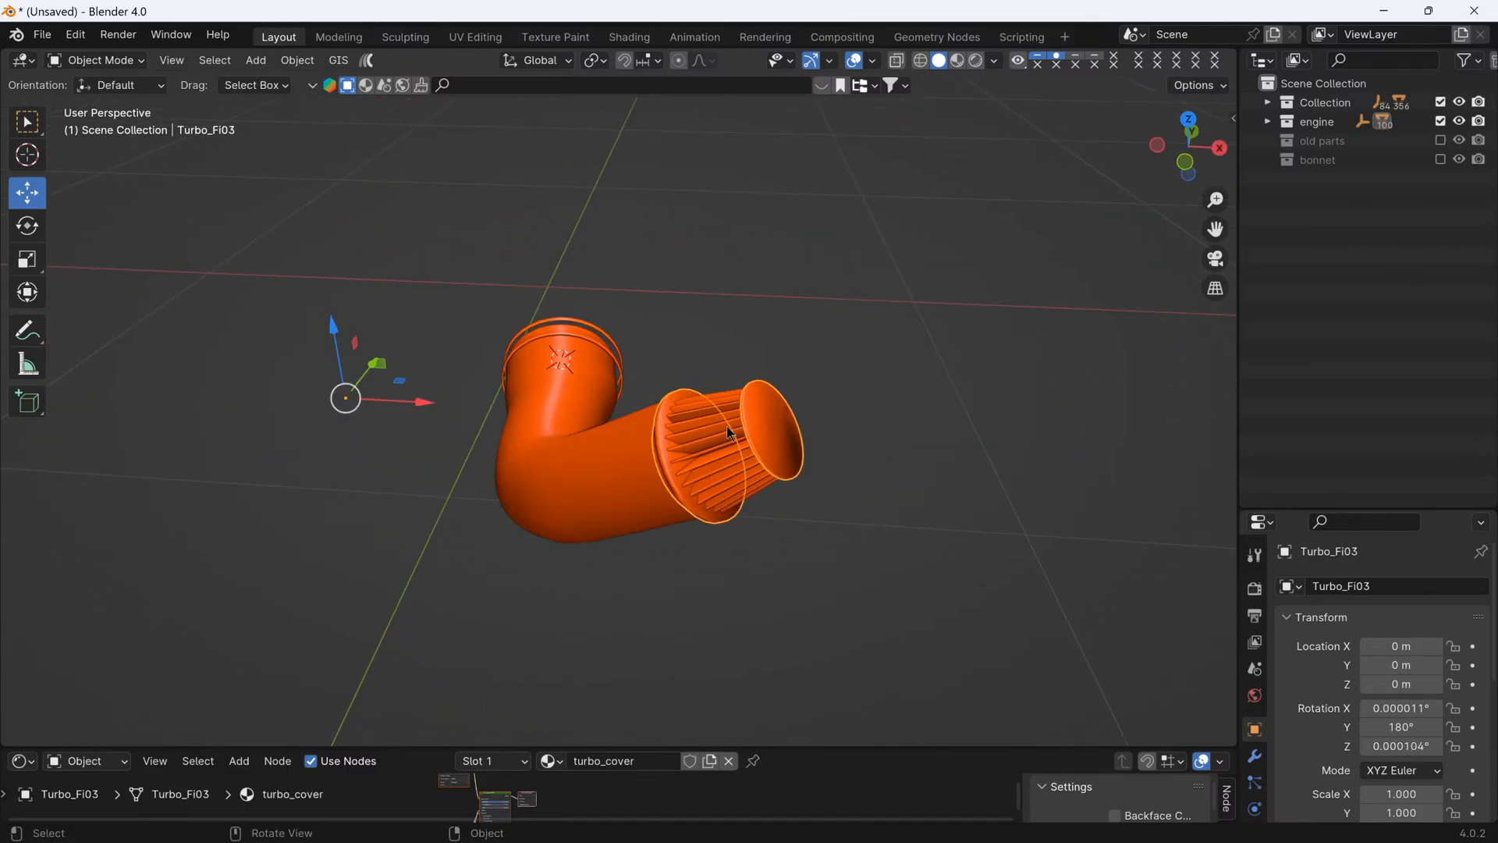
shift+click(730, 432)
click(661, 425)
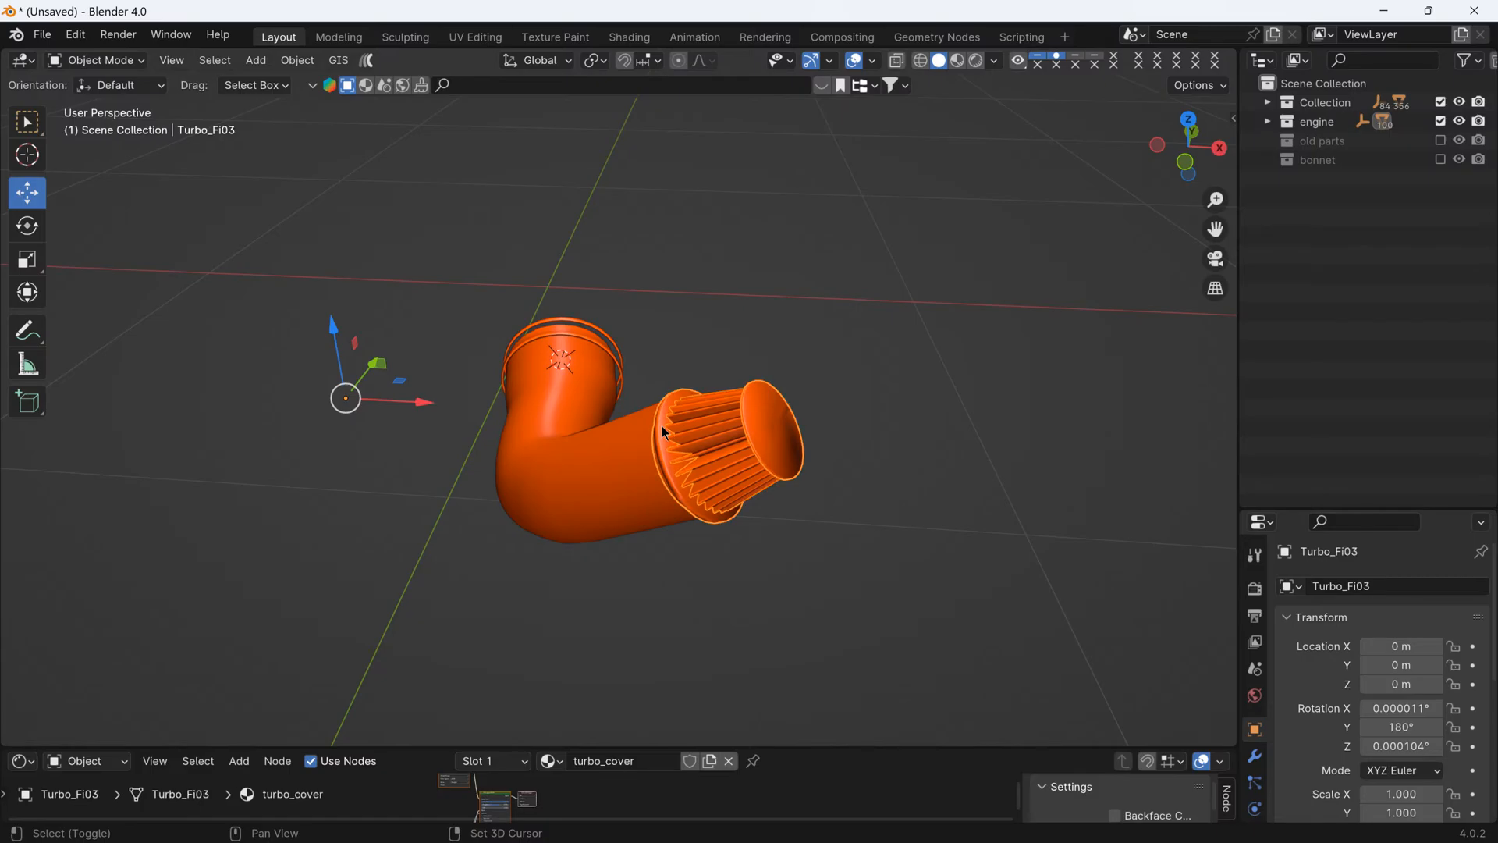
click(600, 461)
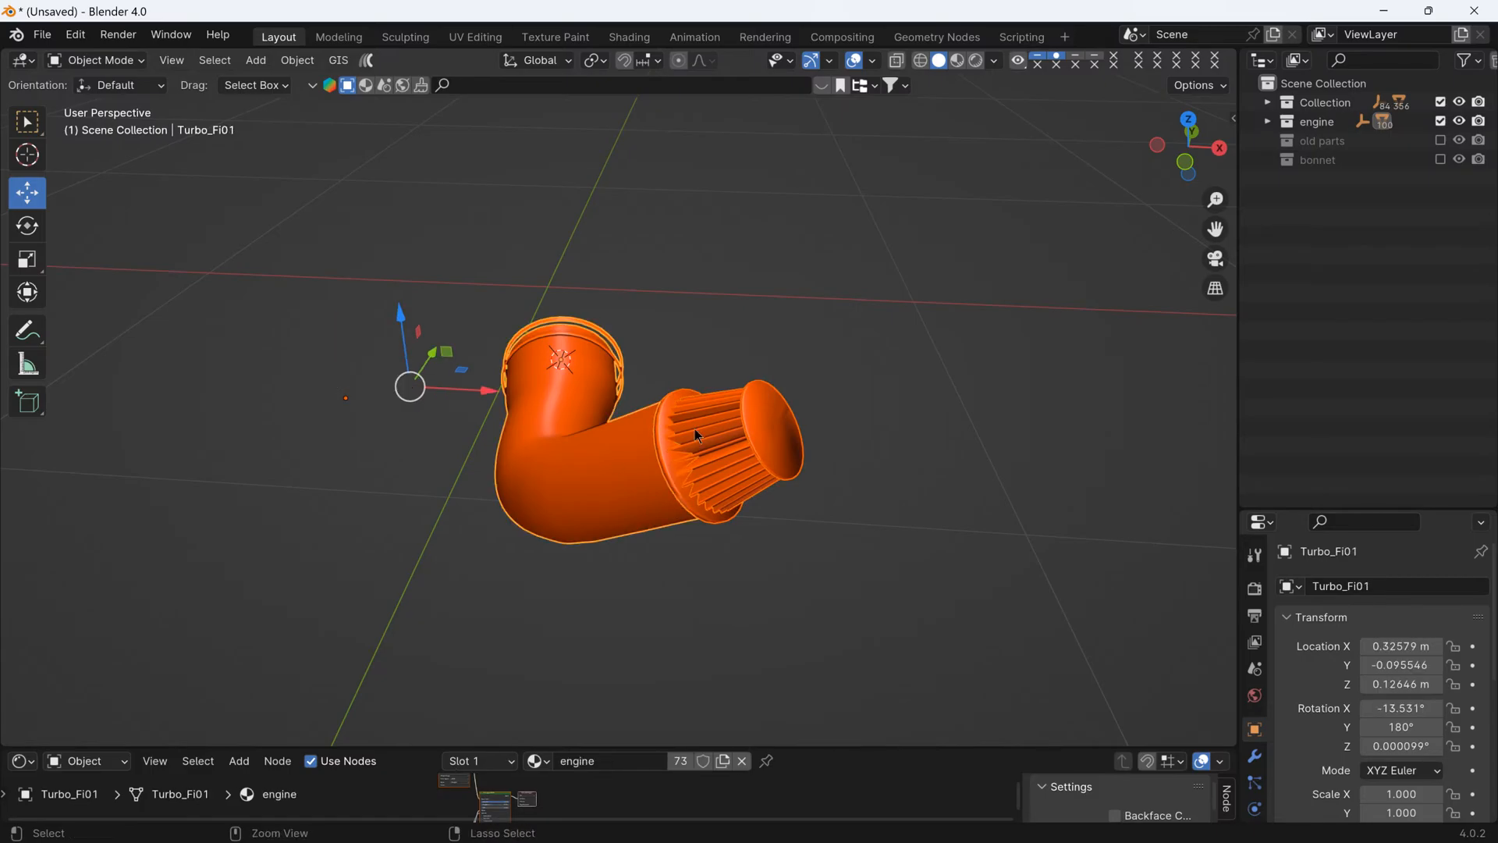
key(ctrl+j)
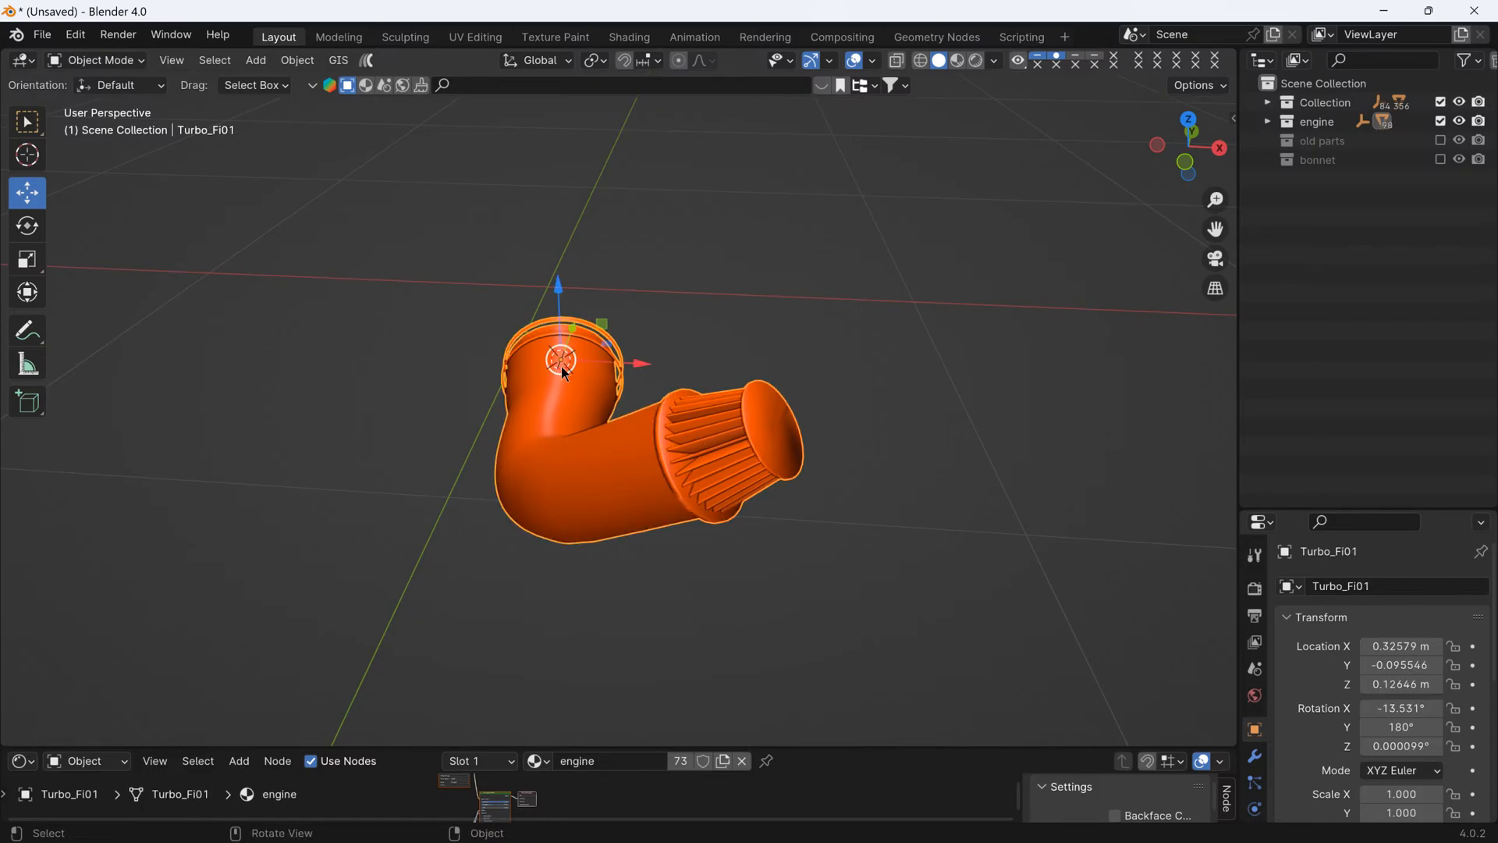
middle_drag(651, 370, 784, 312)
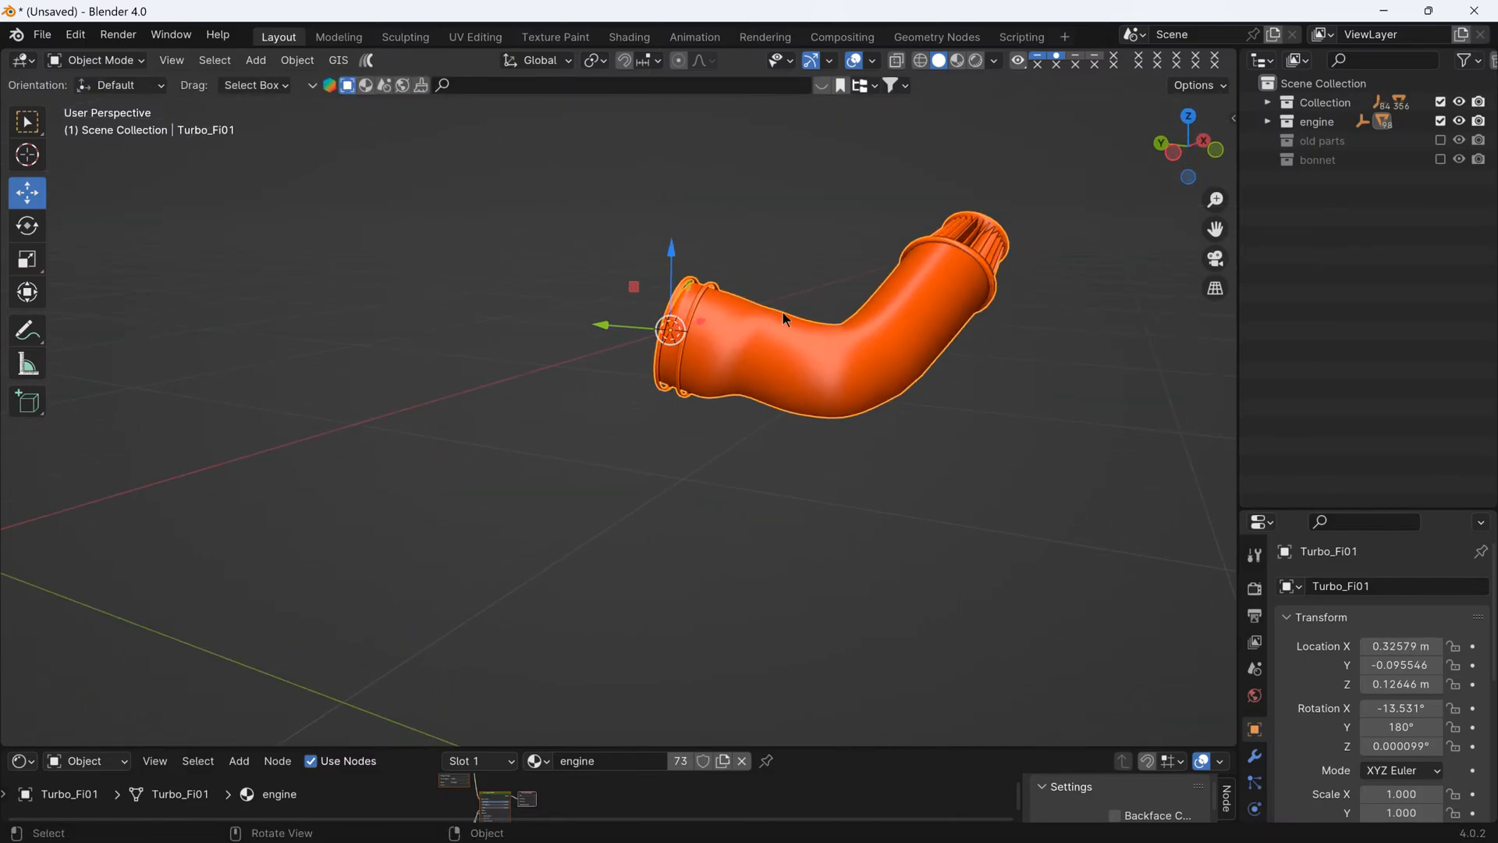
- Leave local view, select the joined intake pipe in the engine bay, and rotate it about global Y to about 170.8°
key(KP_Divide)
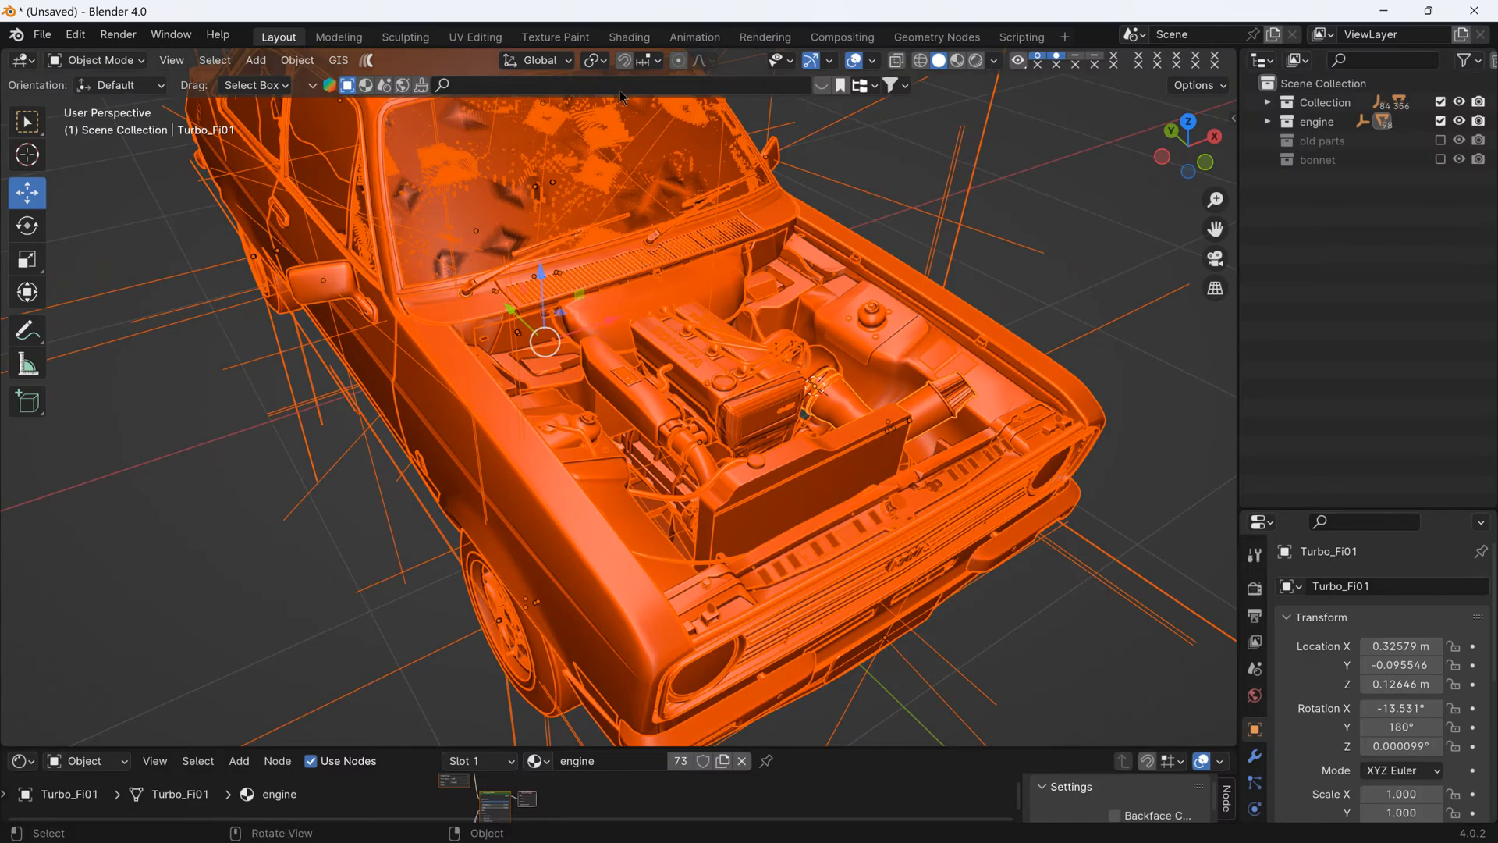
scroll(962, 273, up, 5)
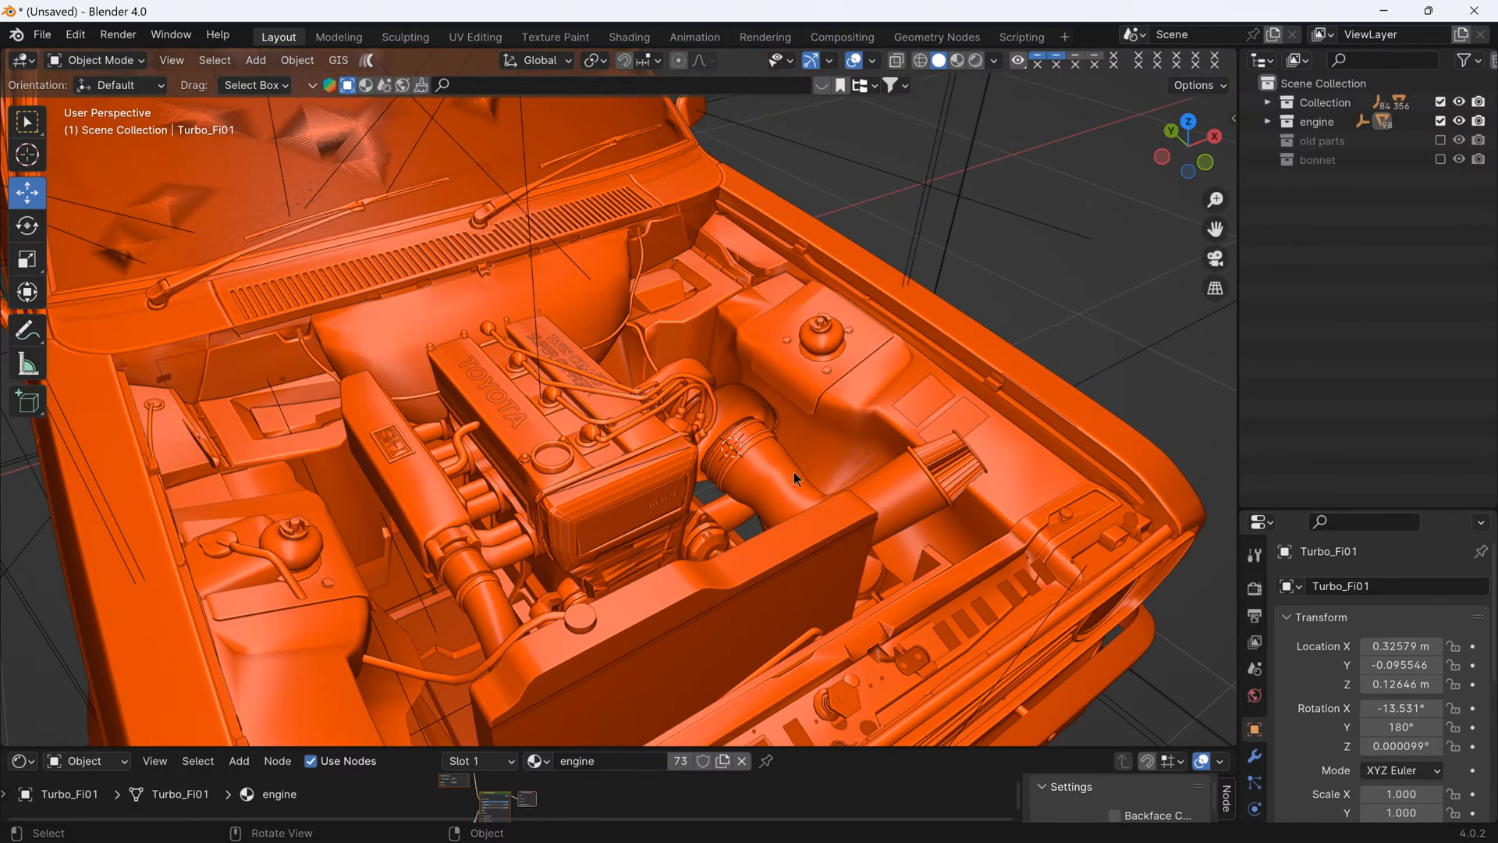
click(780, 461)
middle_drag(780, 461, 652, 399)
key(r)
key(y)
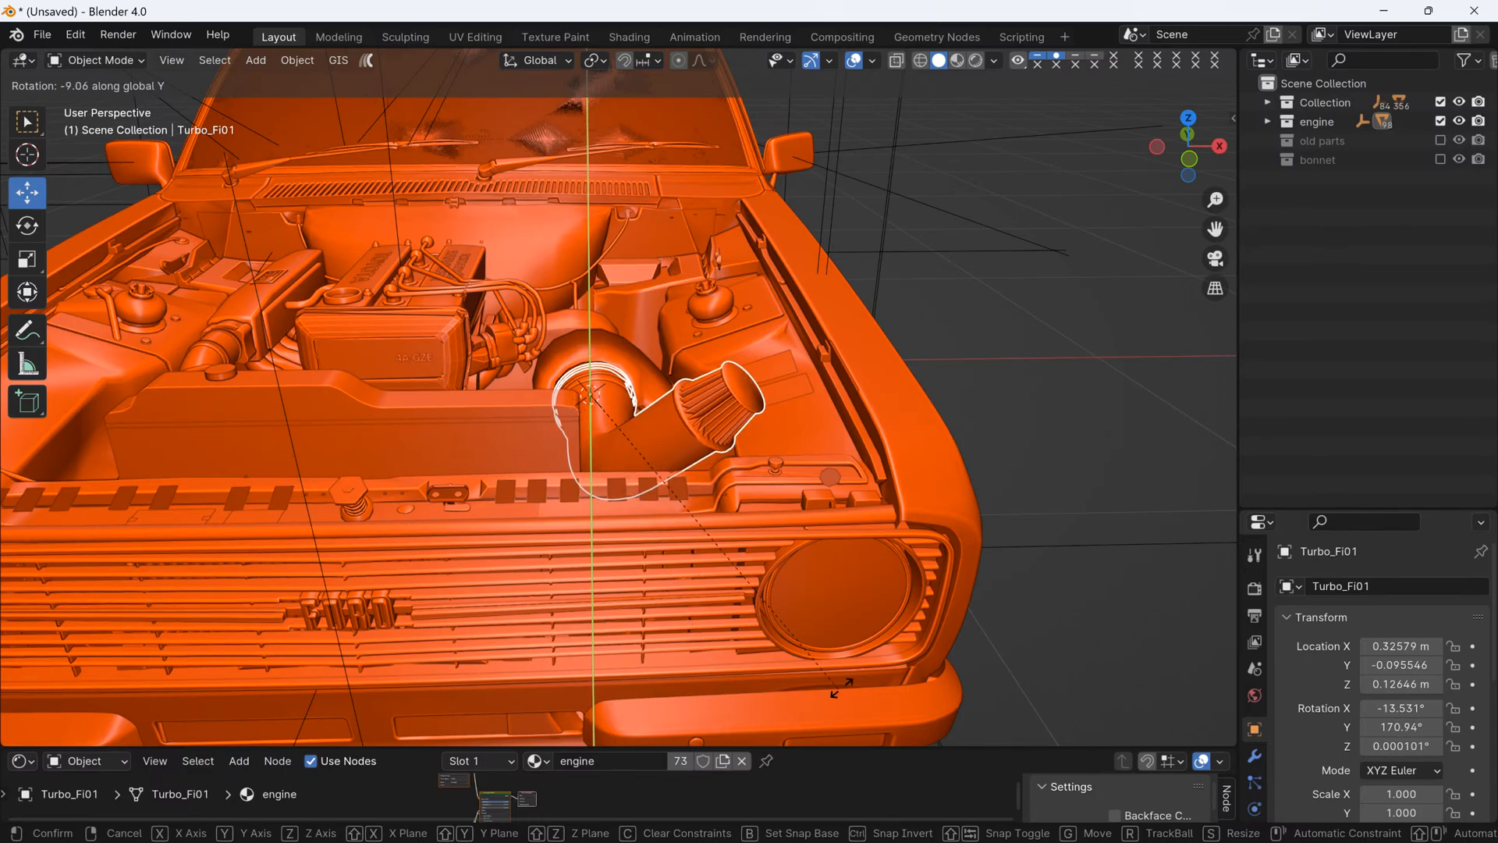
click(730, 443)
- Rotate the intake pipe a further -7.5° or so about global Y, raising the air filter
scroll(730, 443, up, 3)
scroll(730, 443, down, 2)
mouse_move(730, 443)
middle_down()
mouse_move(689, 450)
mouse_move(723, 451)
middle_up()
scroll(574, 354, up, 3)
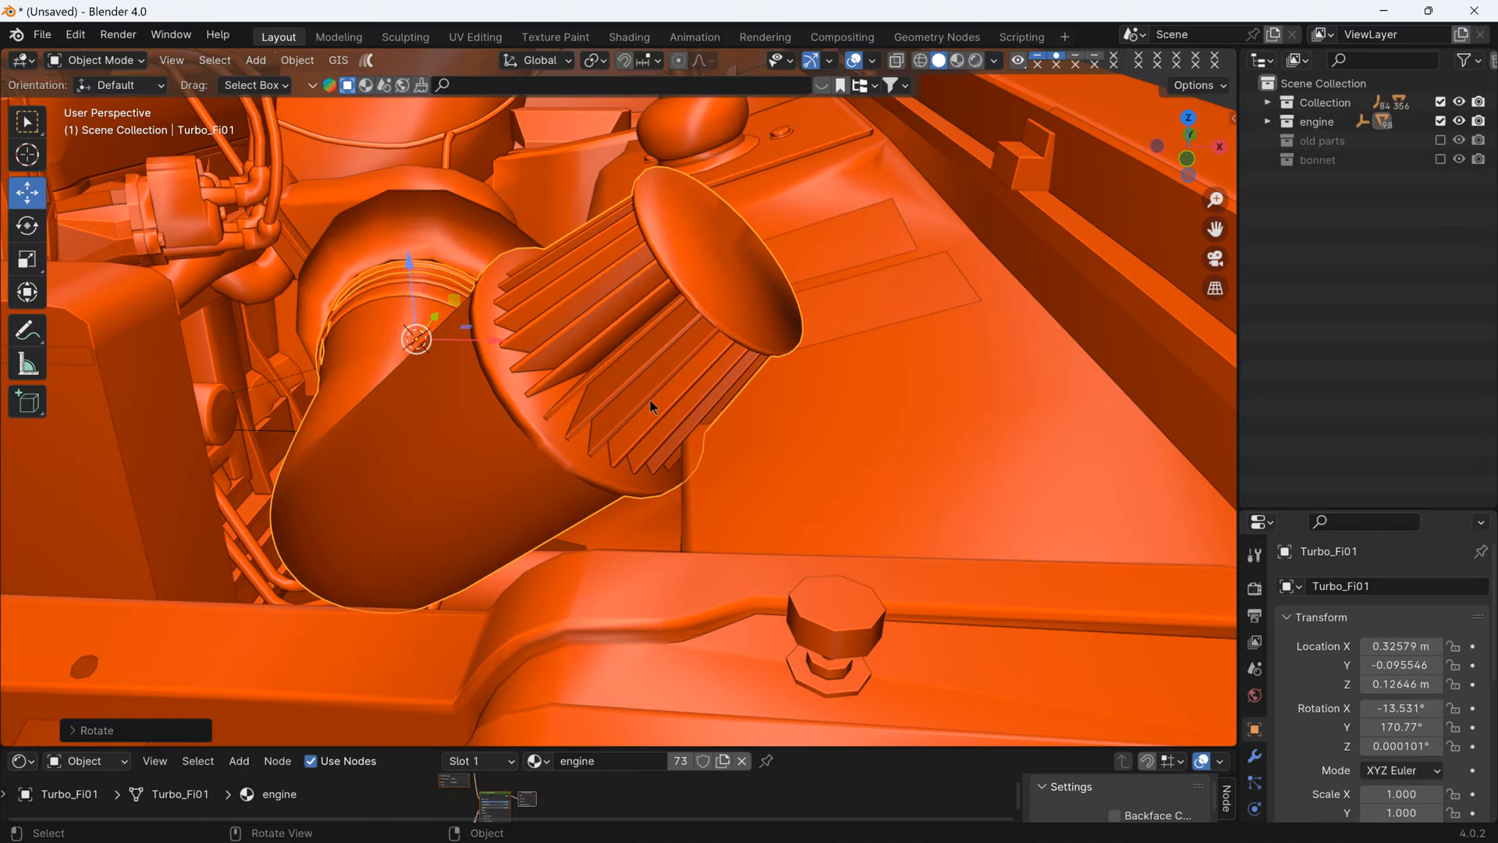
key(r)
key(y)
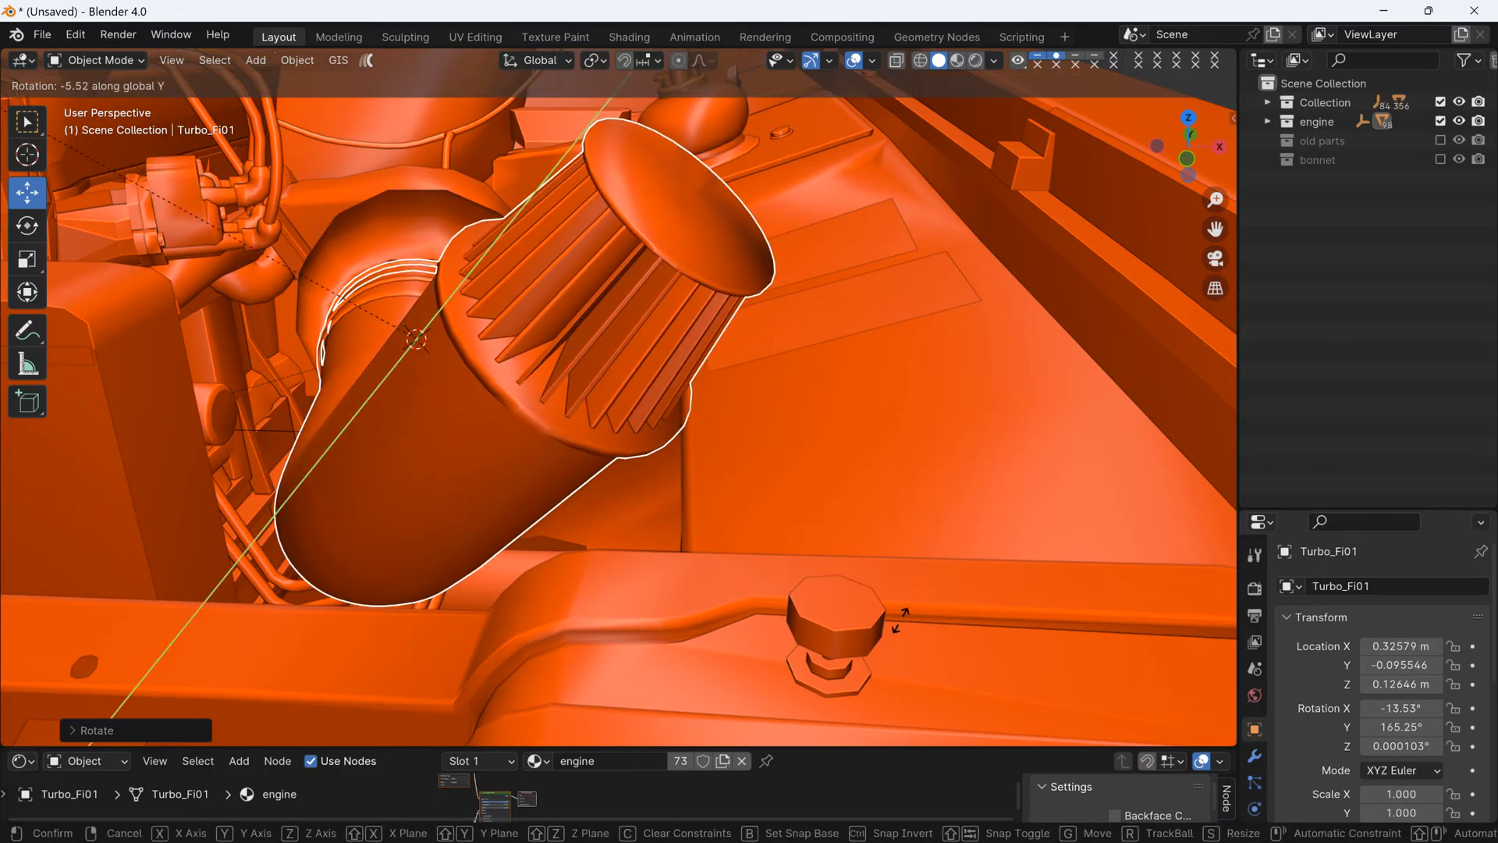
click(6, 567)
- Rotate the intake pipe back about global Y to a Y rotation of about 171.2° and check its fit against the turbo
scroll(245, 427, down, 7)
middle_drag(254, 424, 340, 342)
scroll(309, 326, up, 4)
key(r)
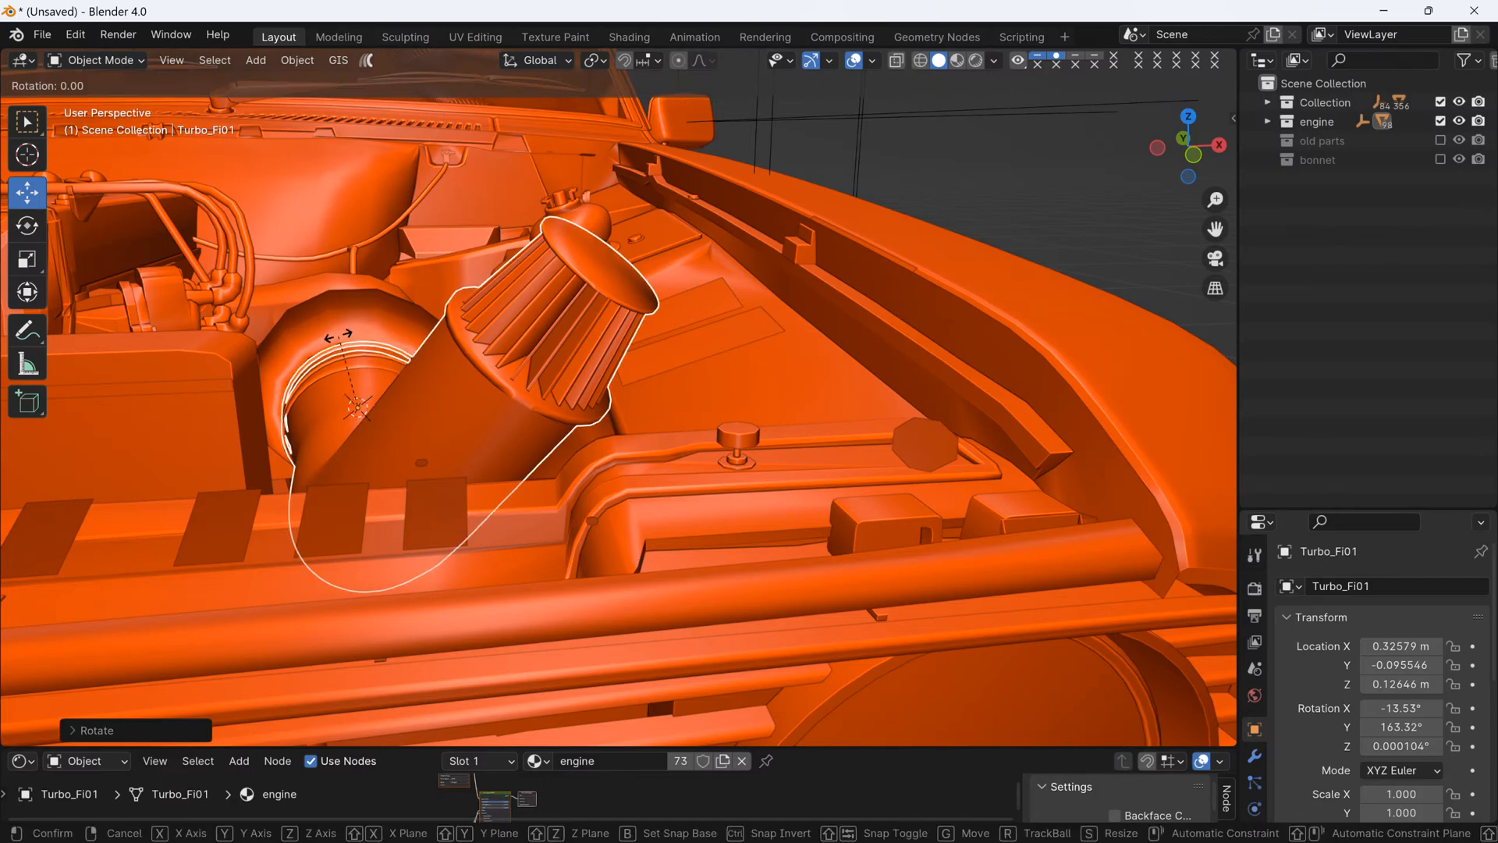
key(y)
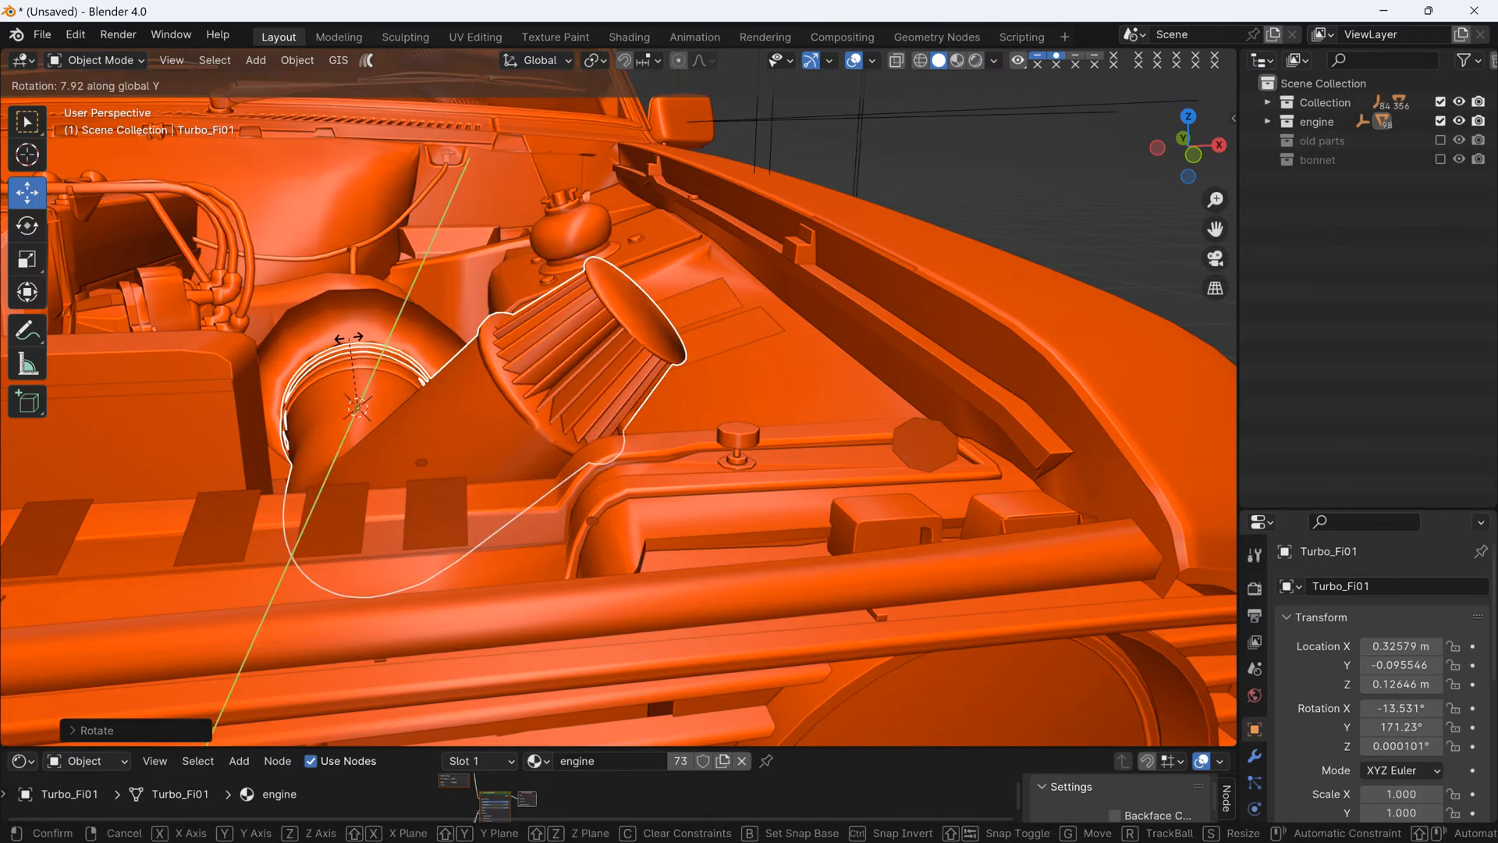
click(349, 338)
middle_drag(350, 338, 629, 425)
scroll(437, 372, down, 4)
scroll(741, 430, up, 3)
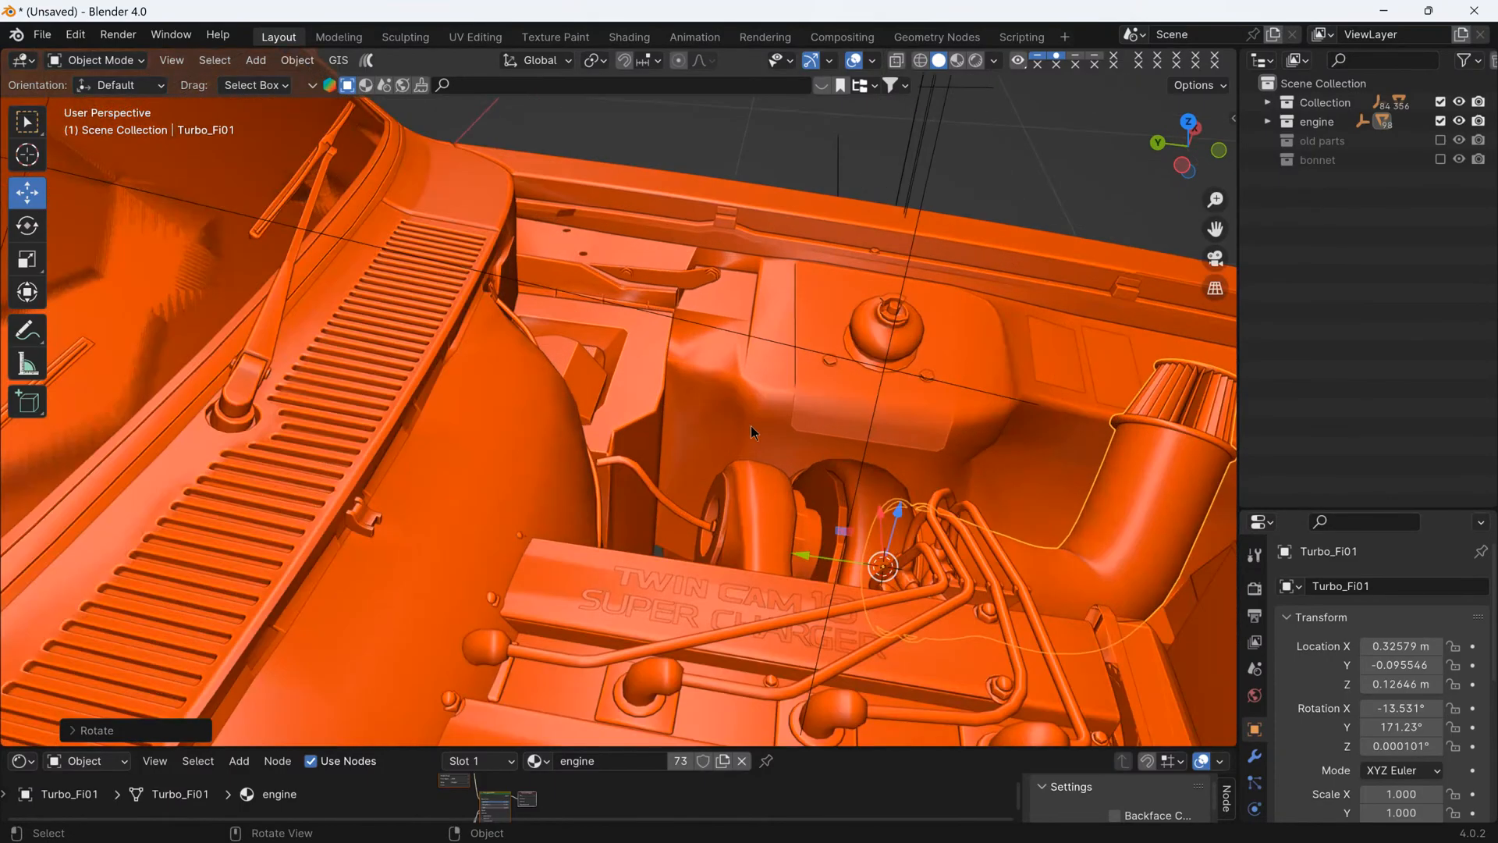
middle_drag(753, 432, 629, 431)
scroll(495, 443, up, 4)
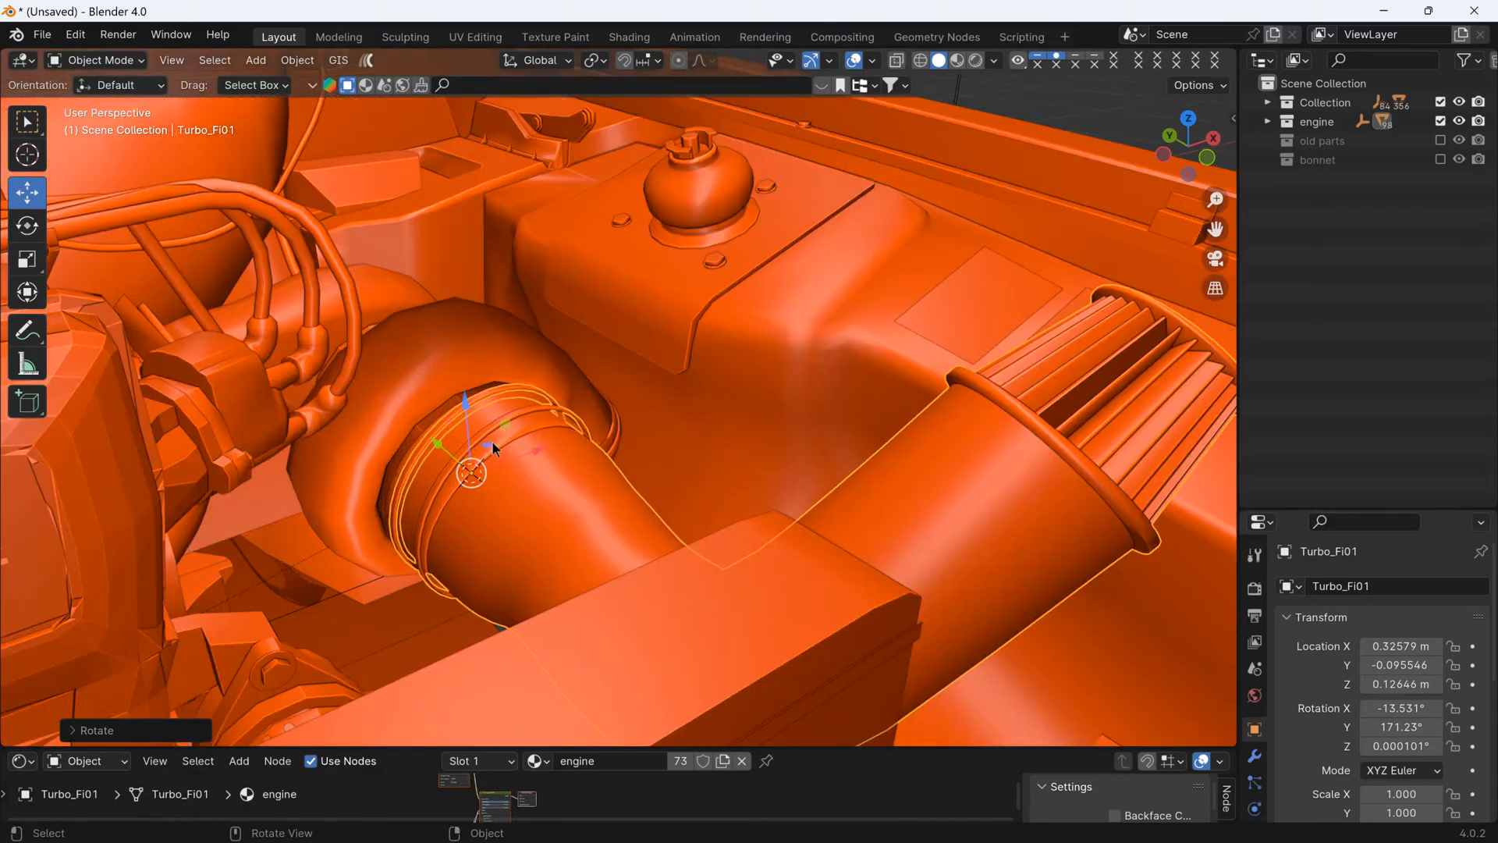
- Check the intake pipe in material preview, return to solid shading, and nudge the pipe in the YZ plane to Y -0.094423 m, Z 0.1259 m
click(956, 62)
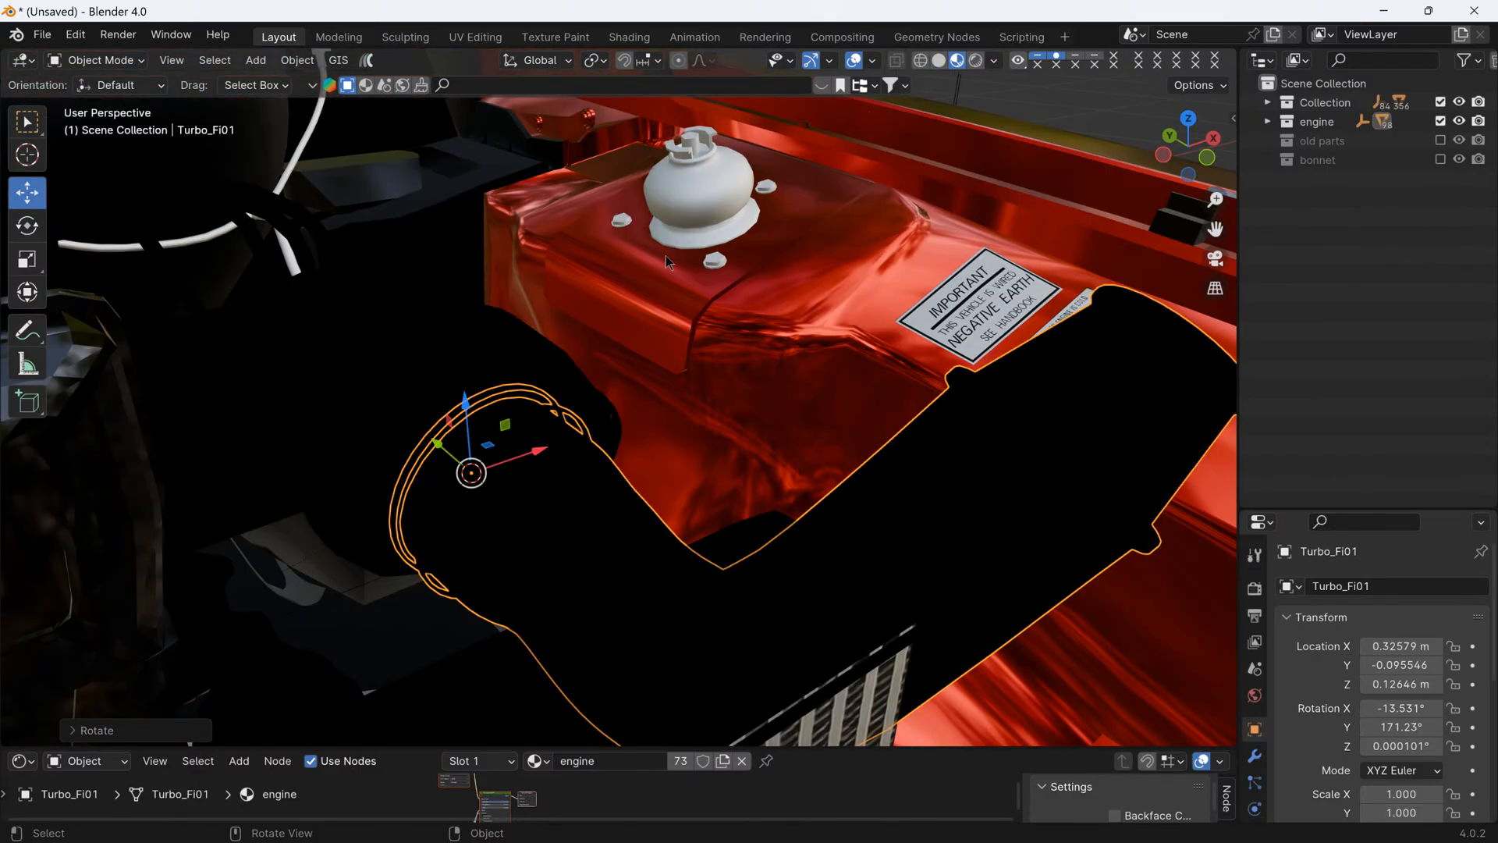
click(939, 62)
scroll(451, 457, up, 2)
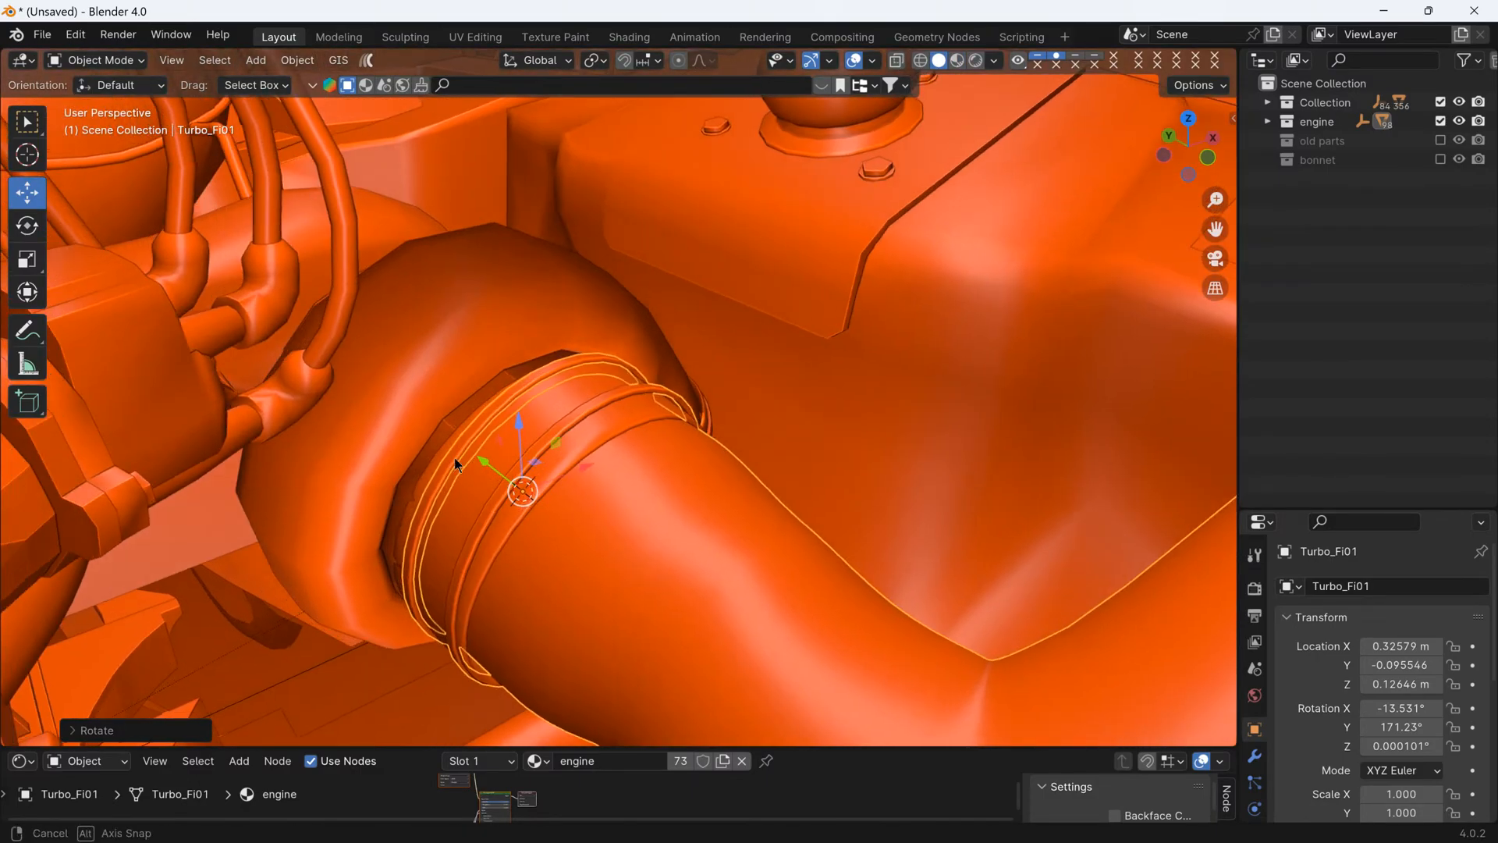
middle_drag(454, 457, 624, 366)
scroll(624, 365, up, 3)
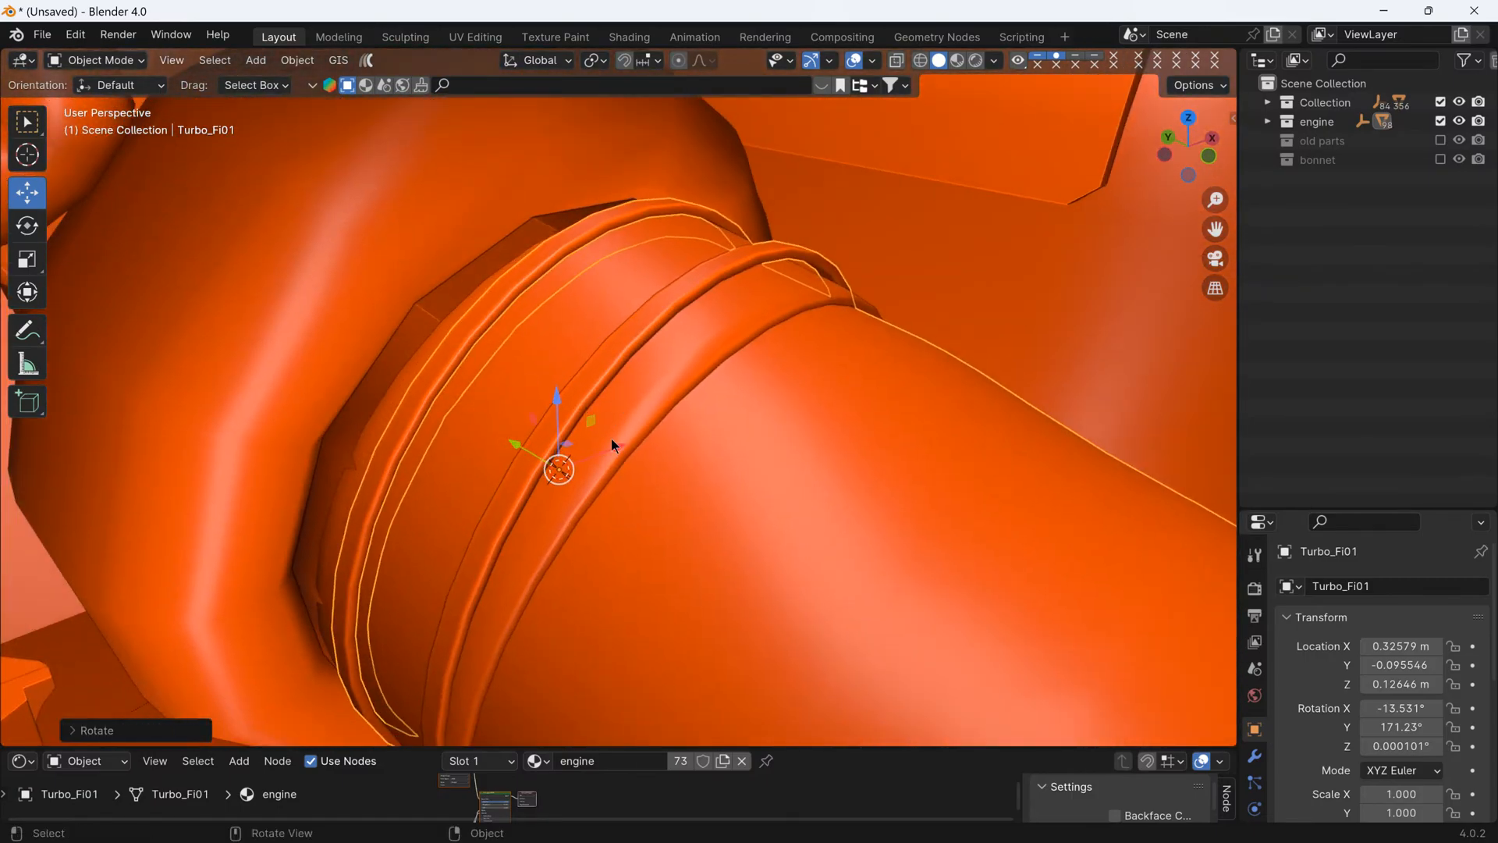
key(shift)
shift+drag(616, 446, 611, 447)
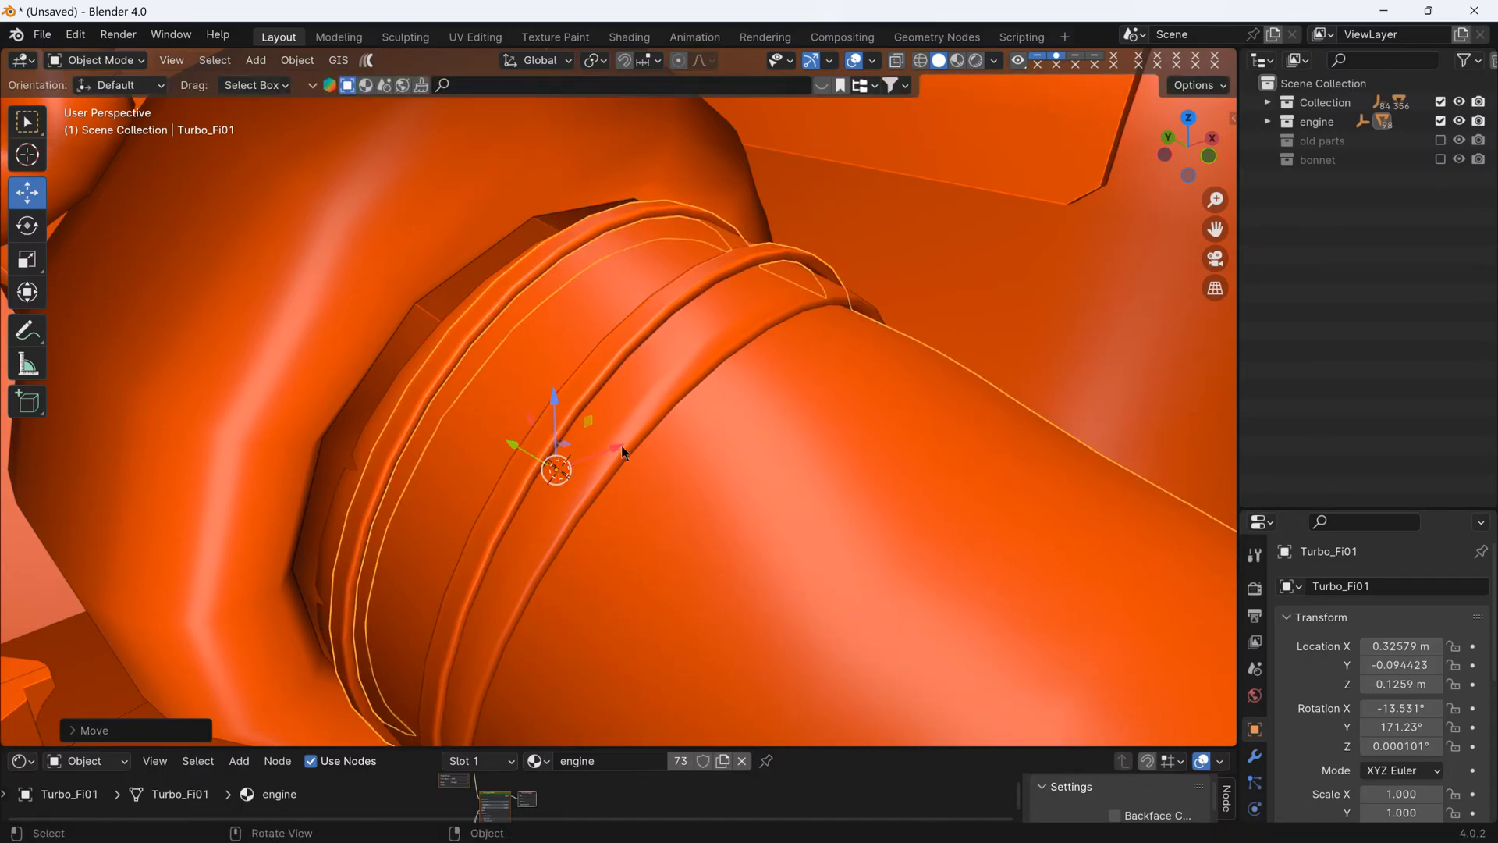
- Hide all empties in the viewport, leaving the car and engine meshes shown
scroll(655, 437, down, 8)
middle_drag(691, 430, 562, 426)
click(880, 313)
scroll(884, 318, down, 5)
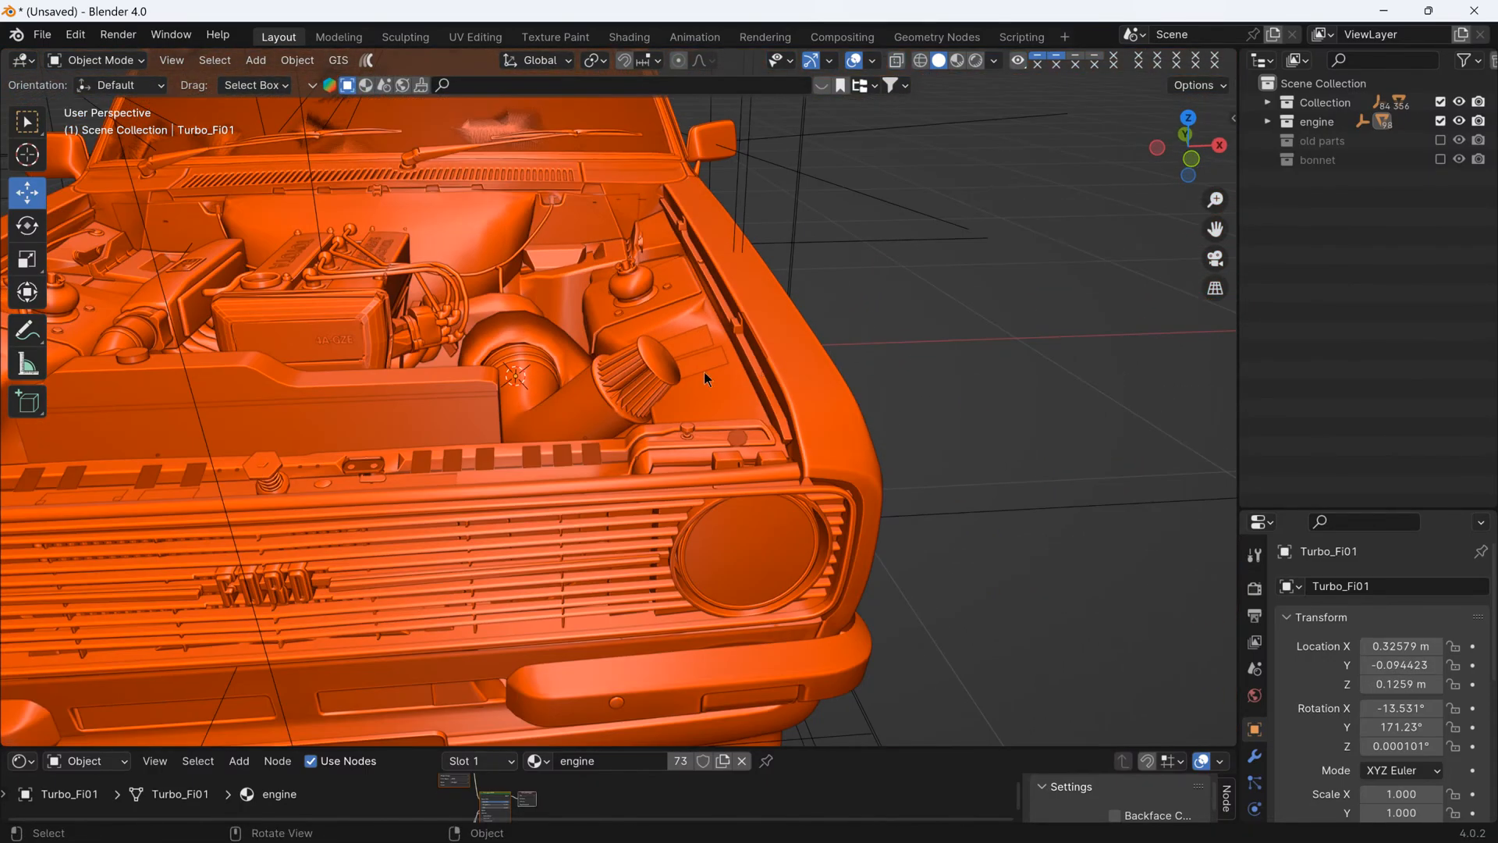
middle_drag(884, 318, 645, 399)
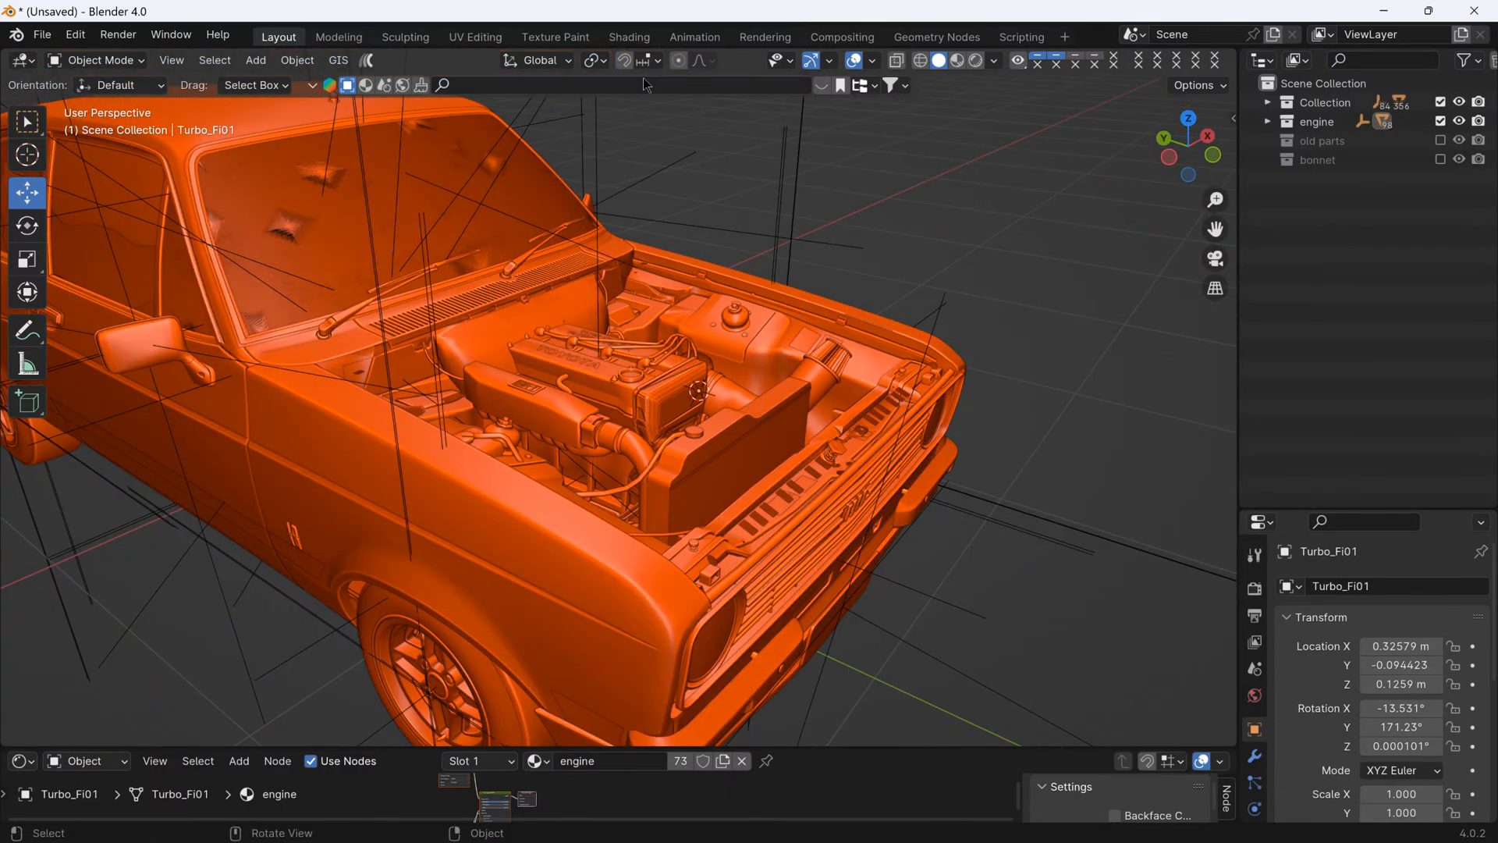
click(786, 62)
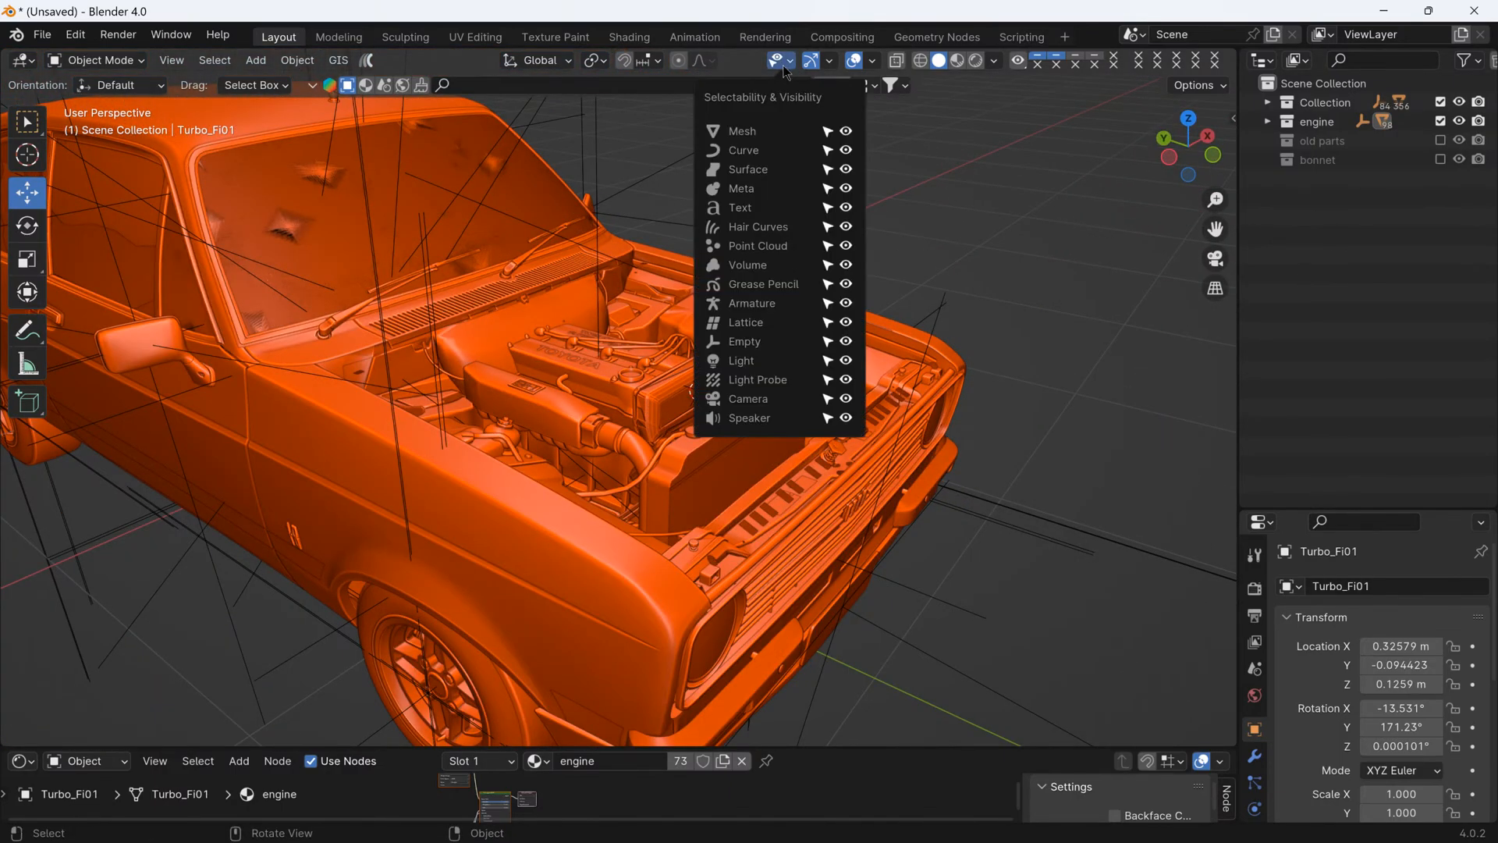
click(845, 342)
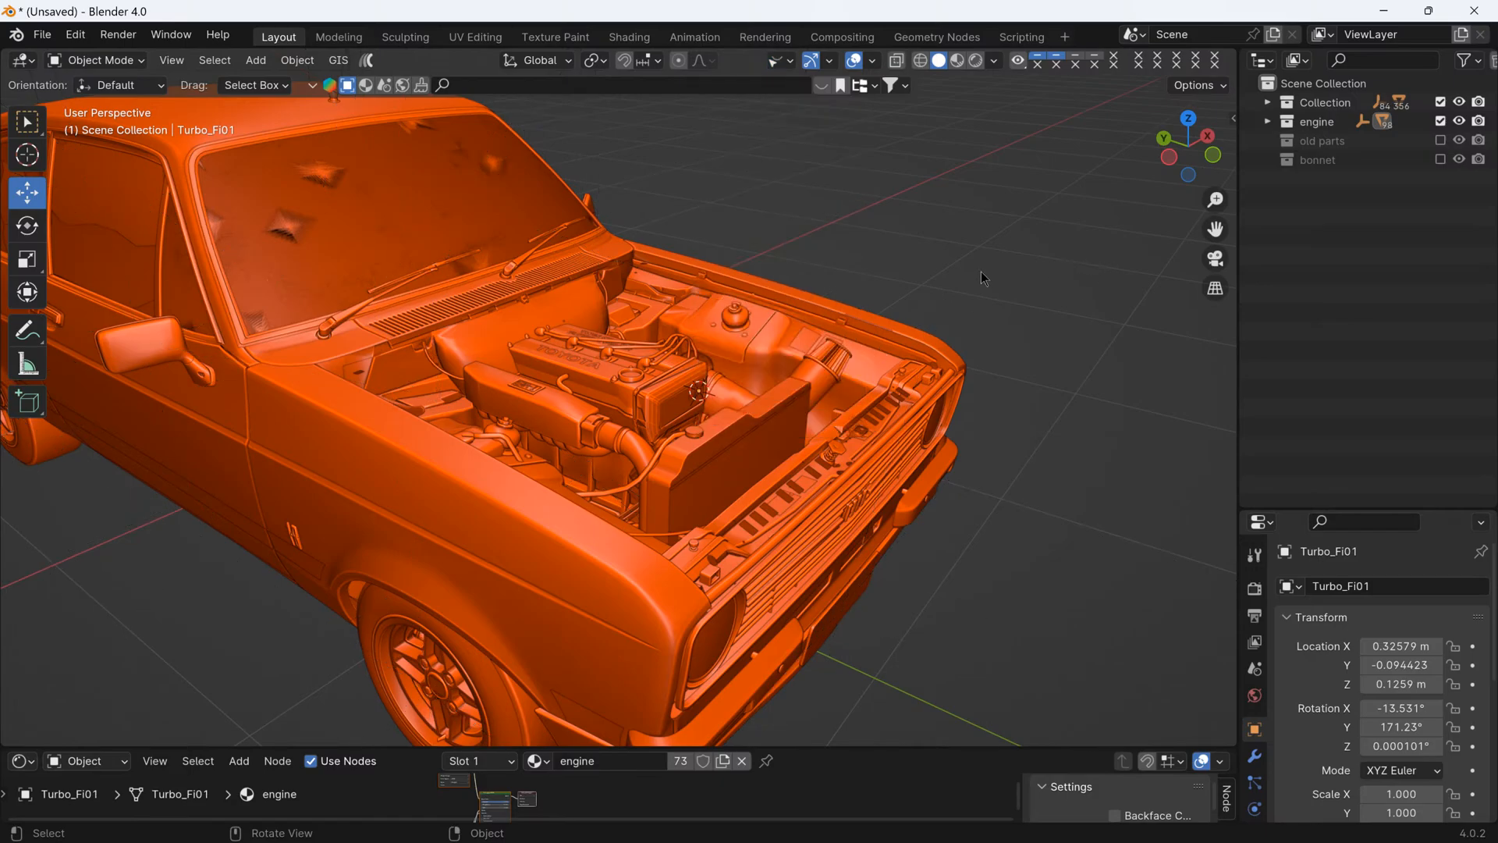
middle_drag(981, 272, 944, 239)
scroll(947, 240, down, 3)
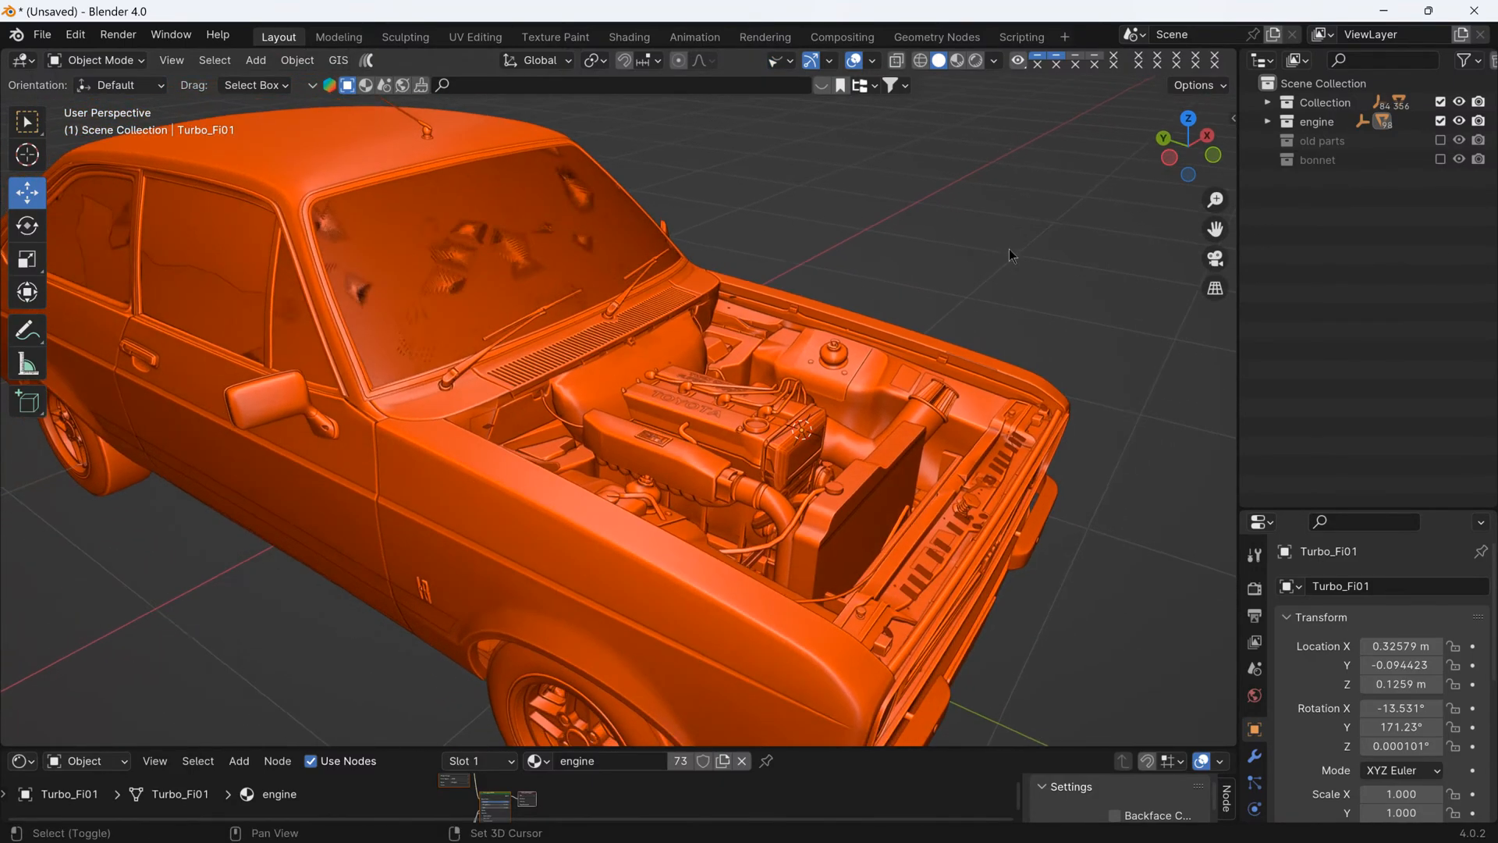
scroll(937, 234, down, 4)
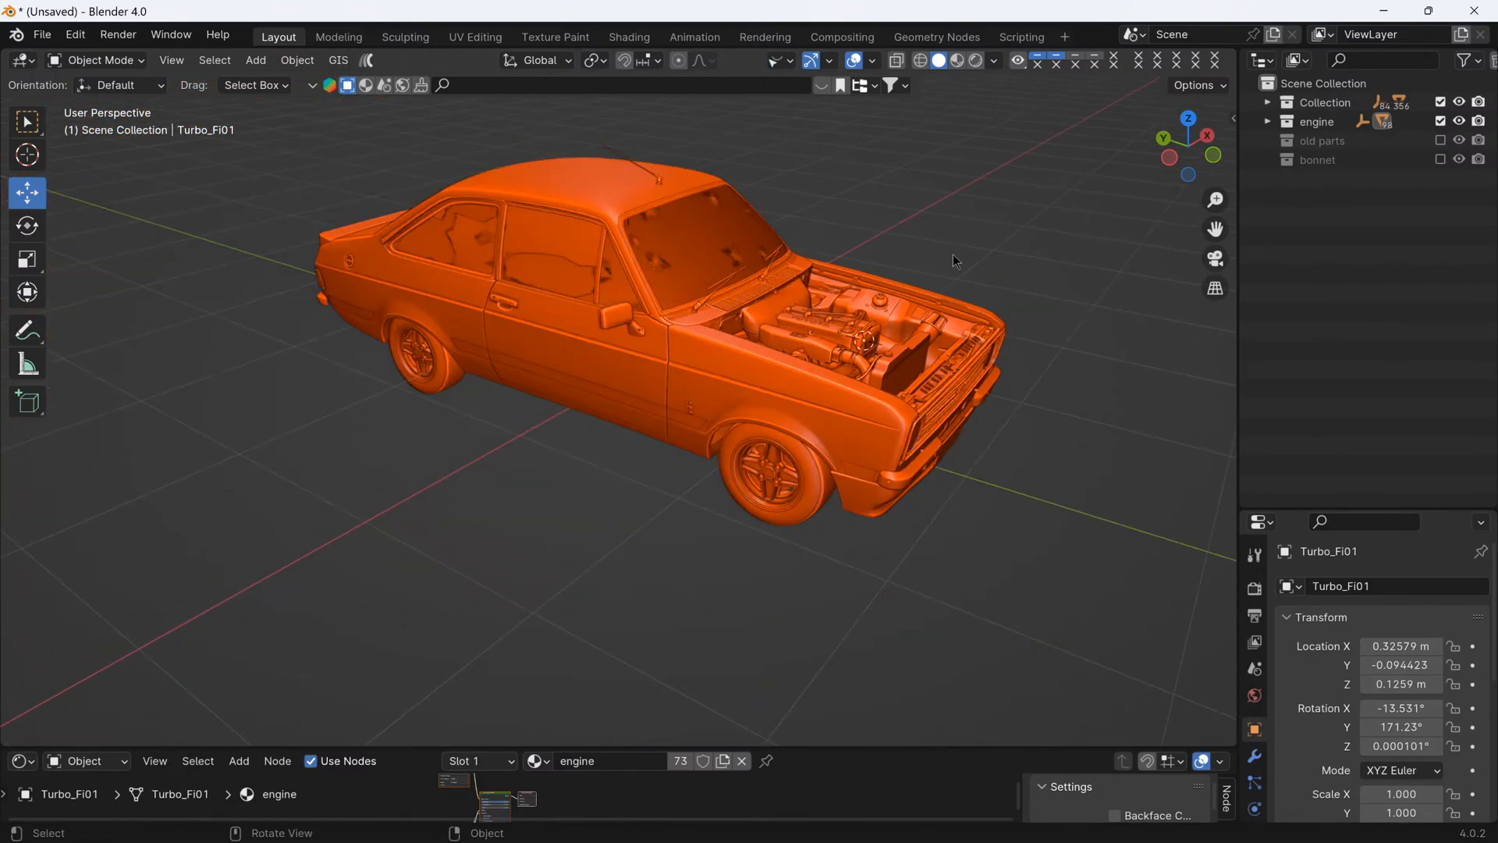
- Enable the bonnet collection, collapse its contents in the outliner, and deselect everything
click(1440, 159)
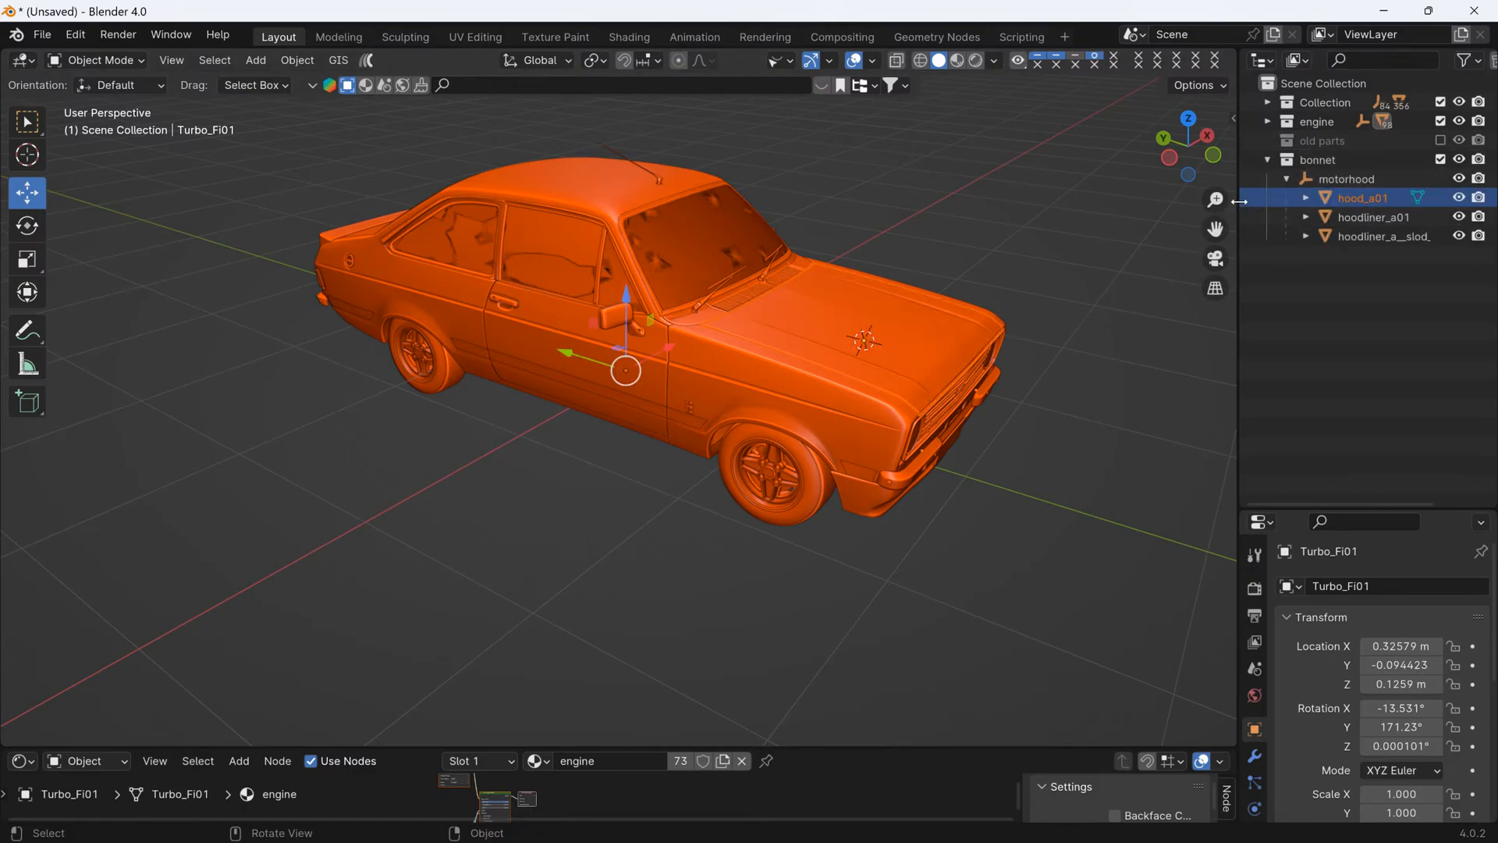
click(1265, 160)
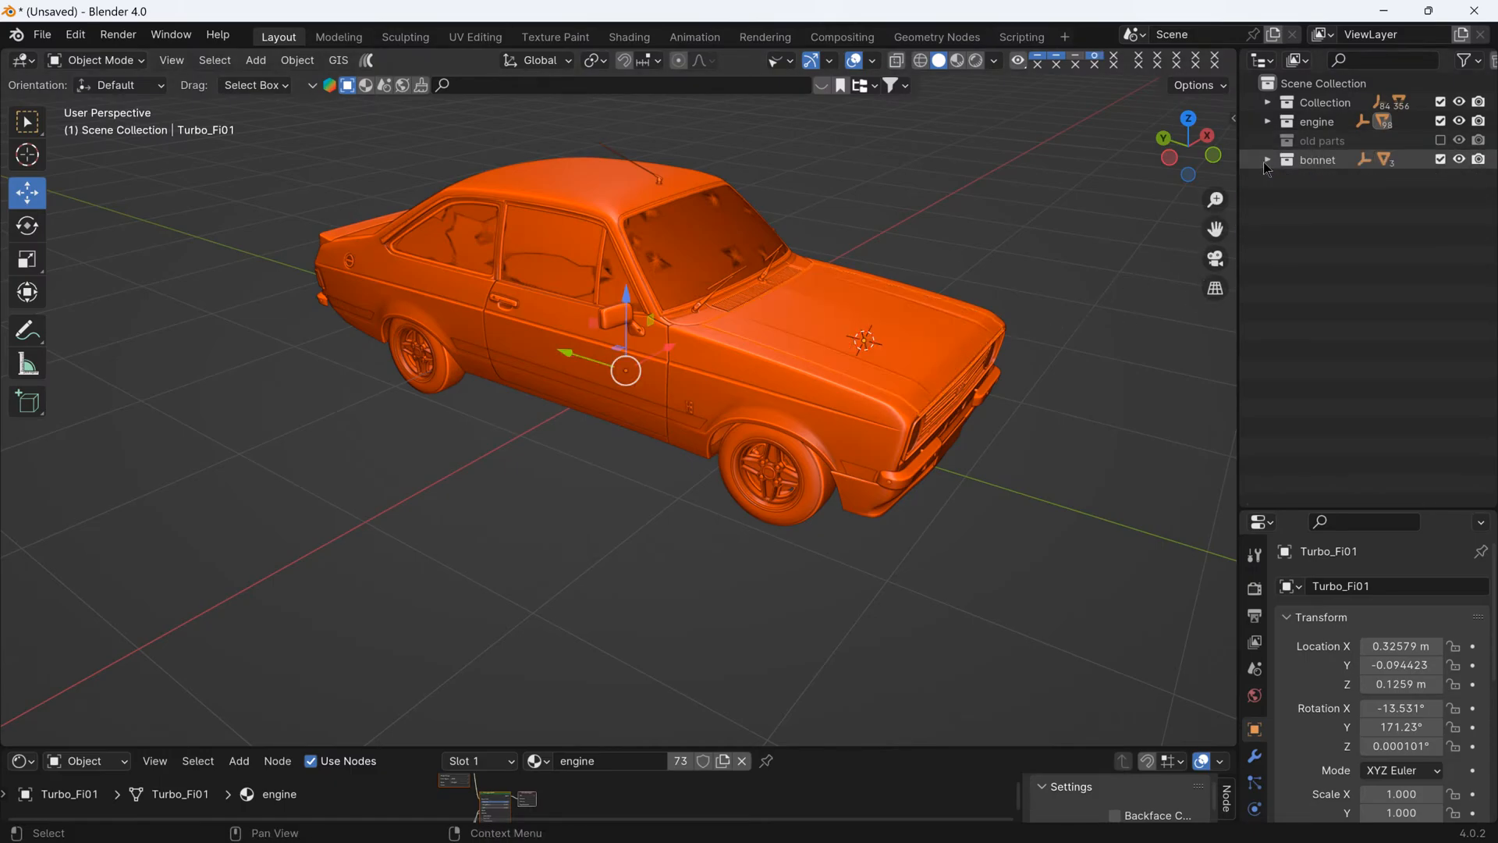
click(1112, 190)
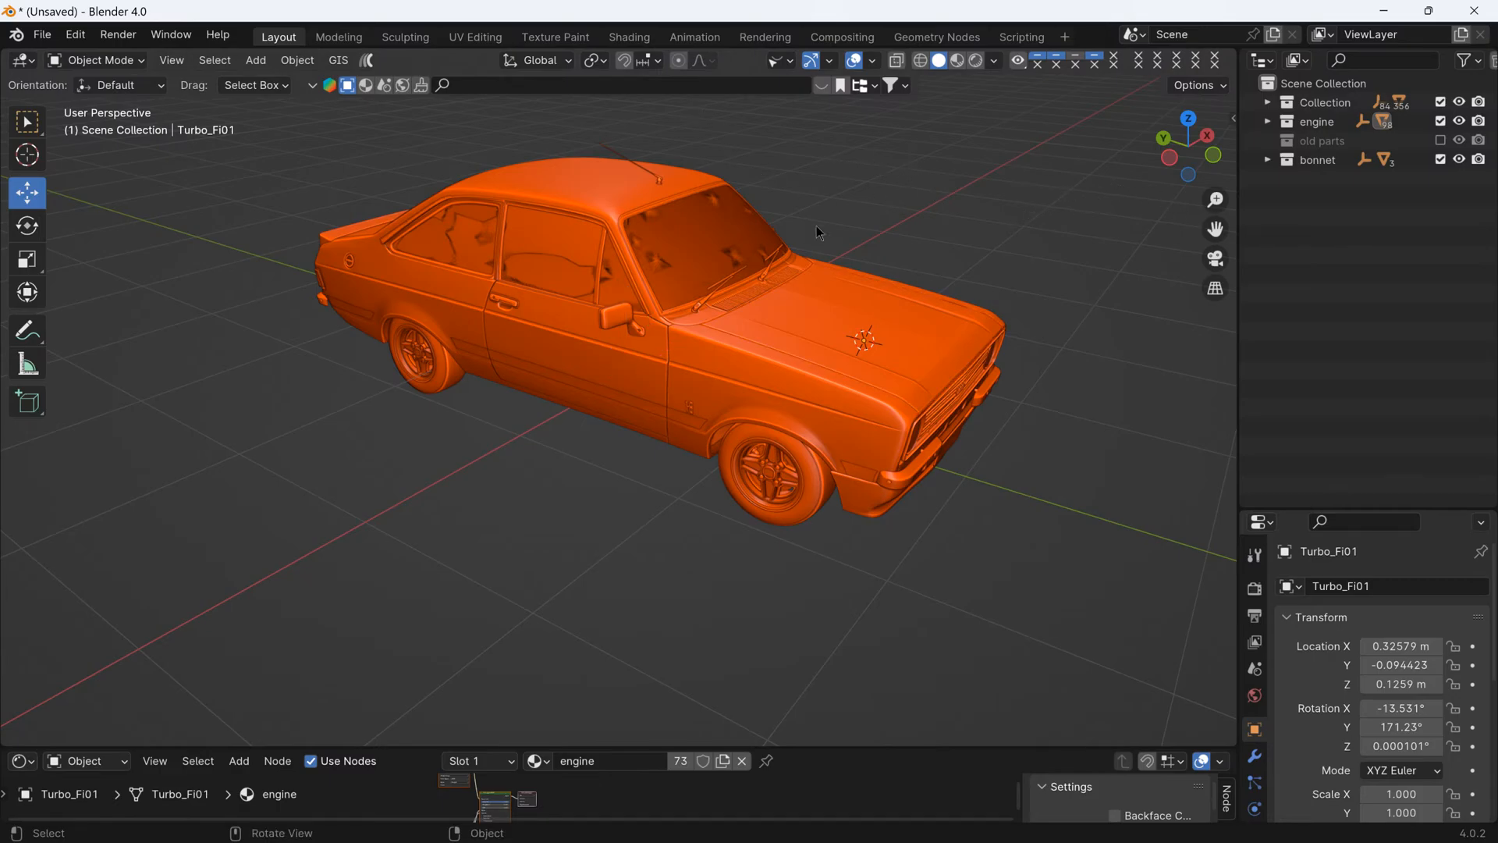
- Select all visible objects of the car, apply their scale, and clear the selection
key(a)
click(891, 134)
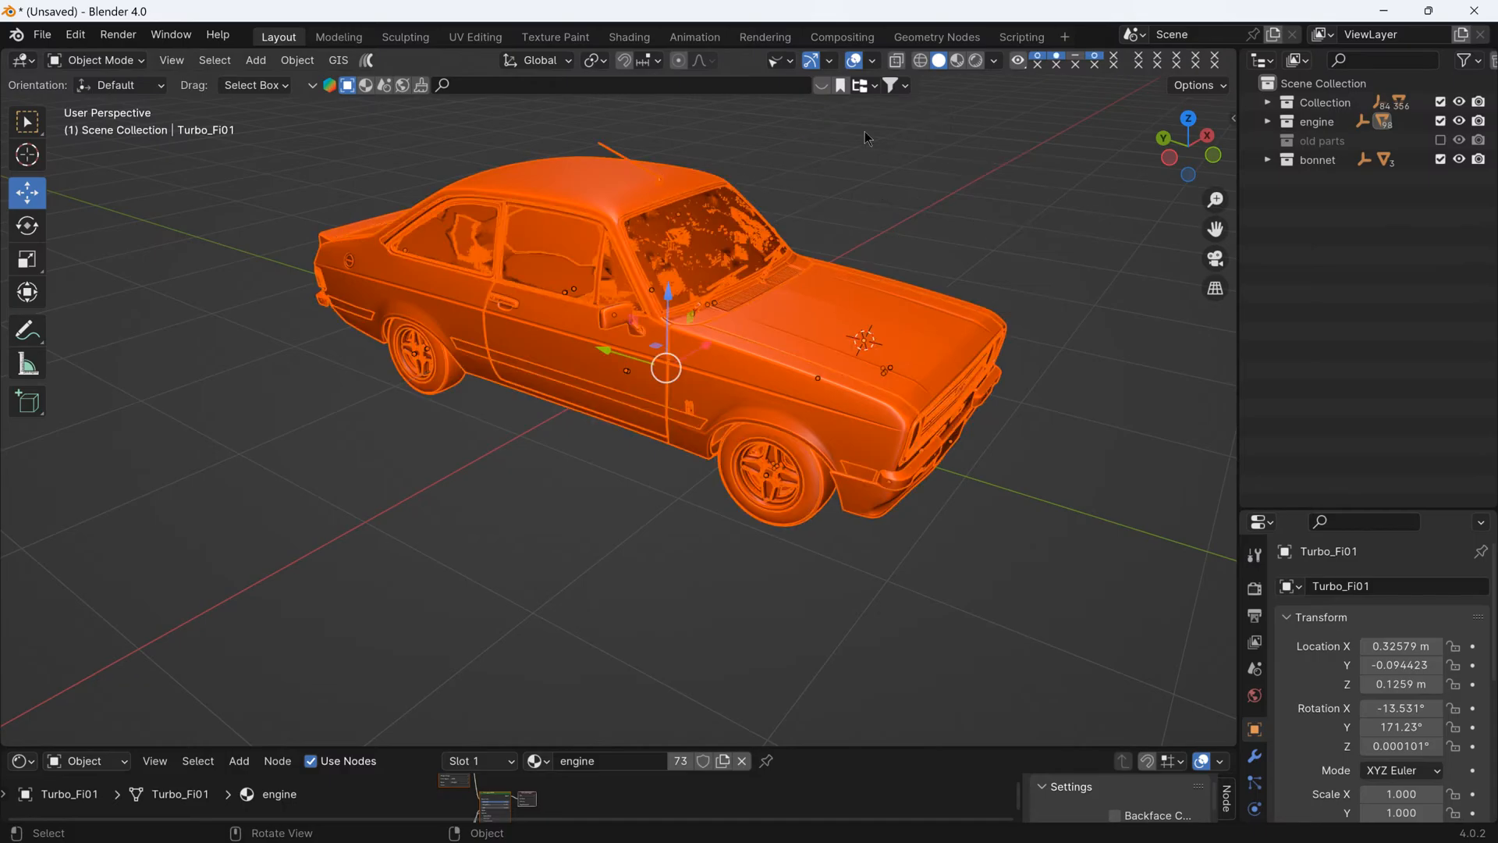
click(298, 60)
mouse_move(352, 158)
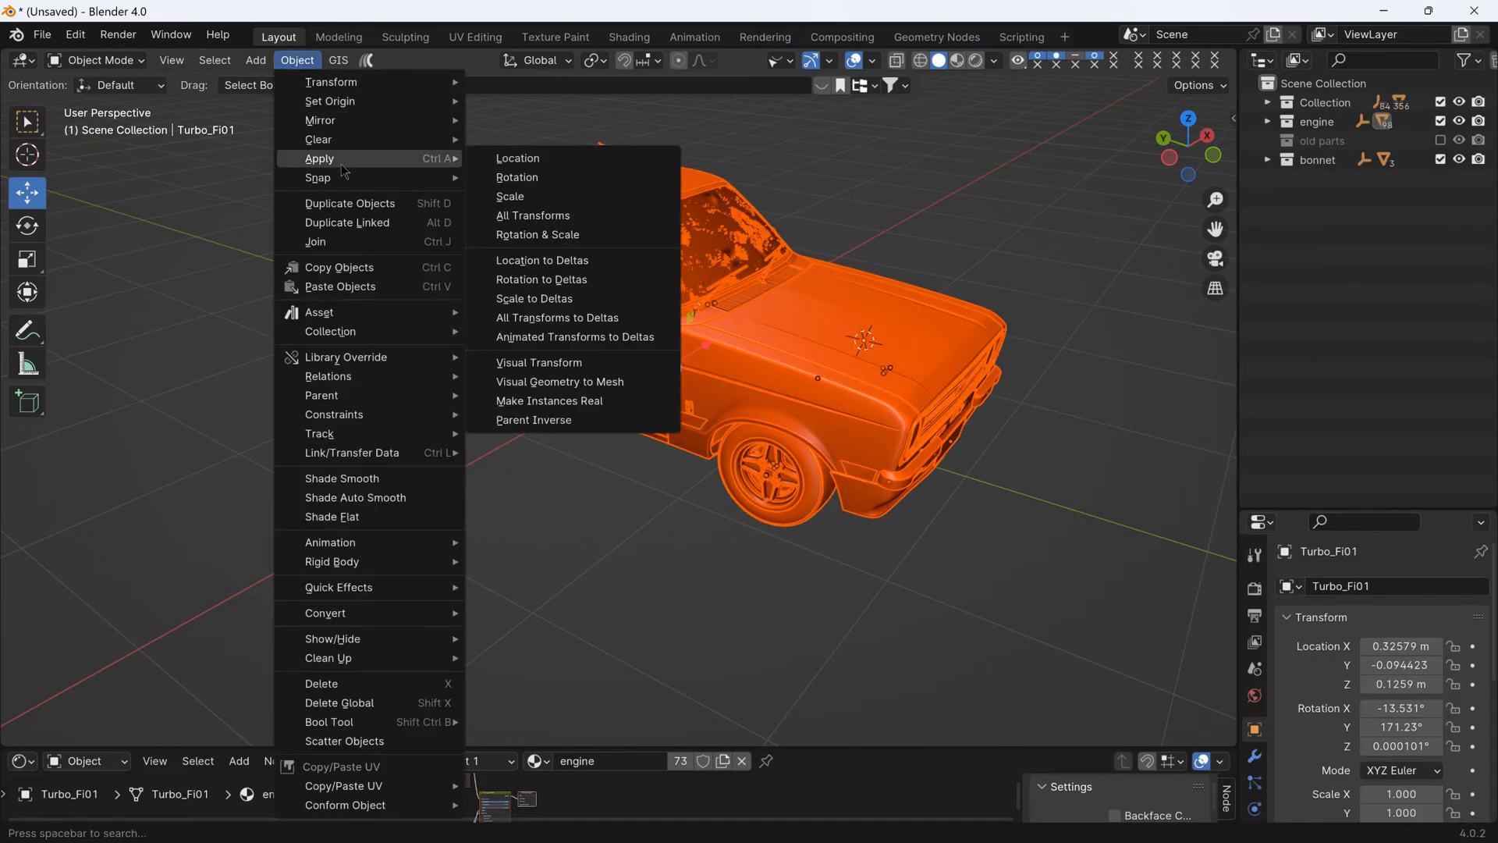
click(531, 196)
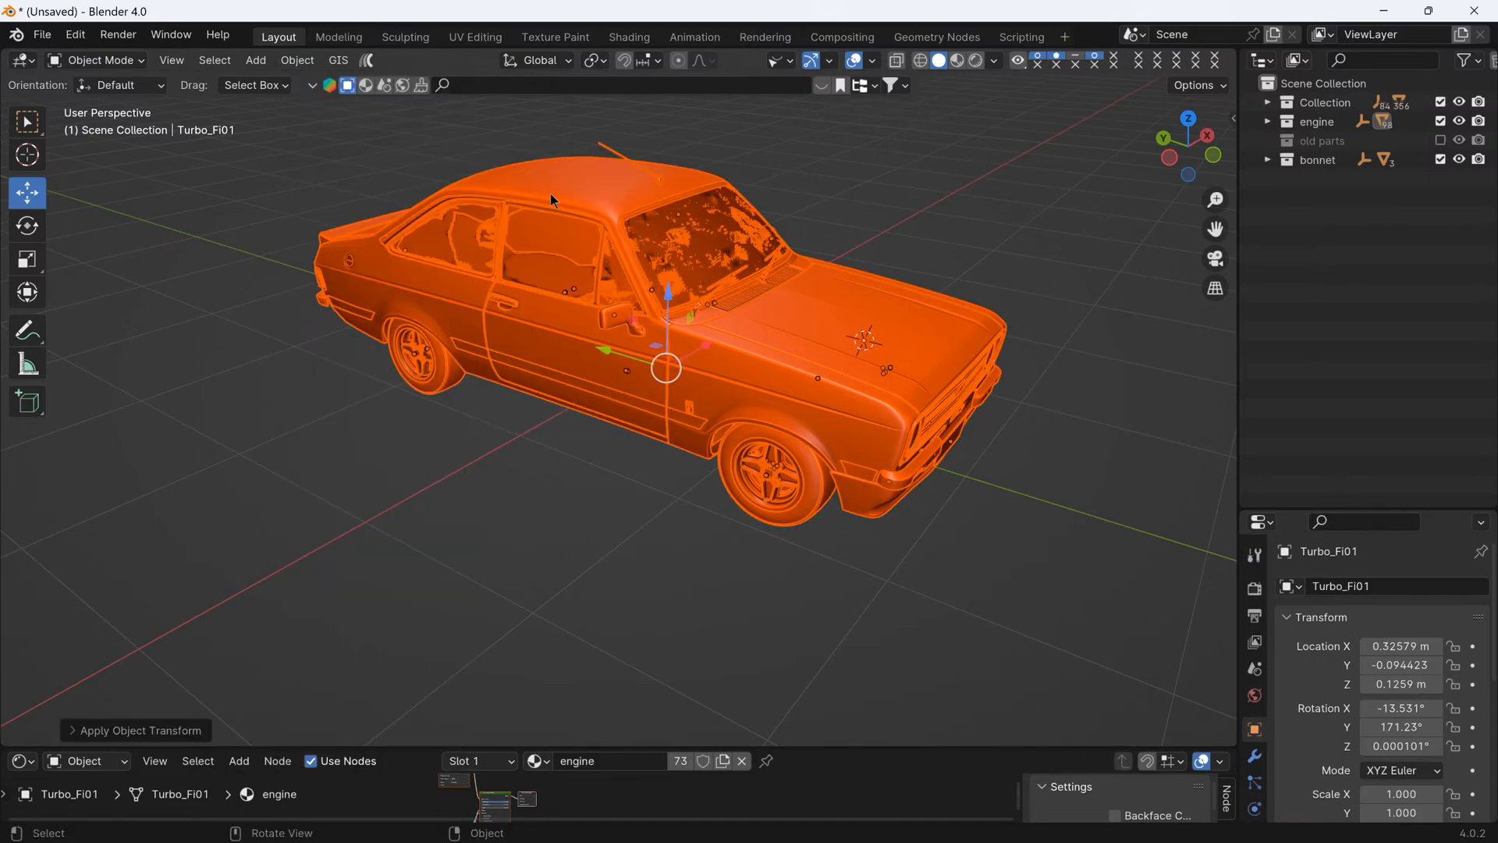
mouse_move(877, 271)
middle_down()
mouse_move(832, 324)
mouse_move(860, 282)
middle_up()
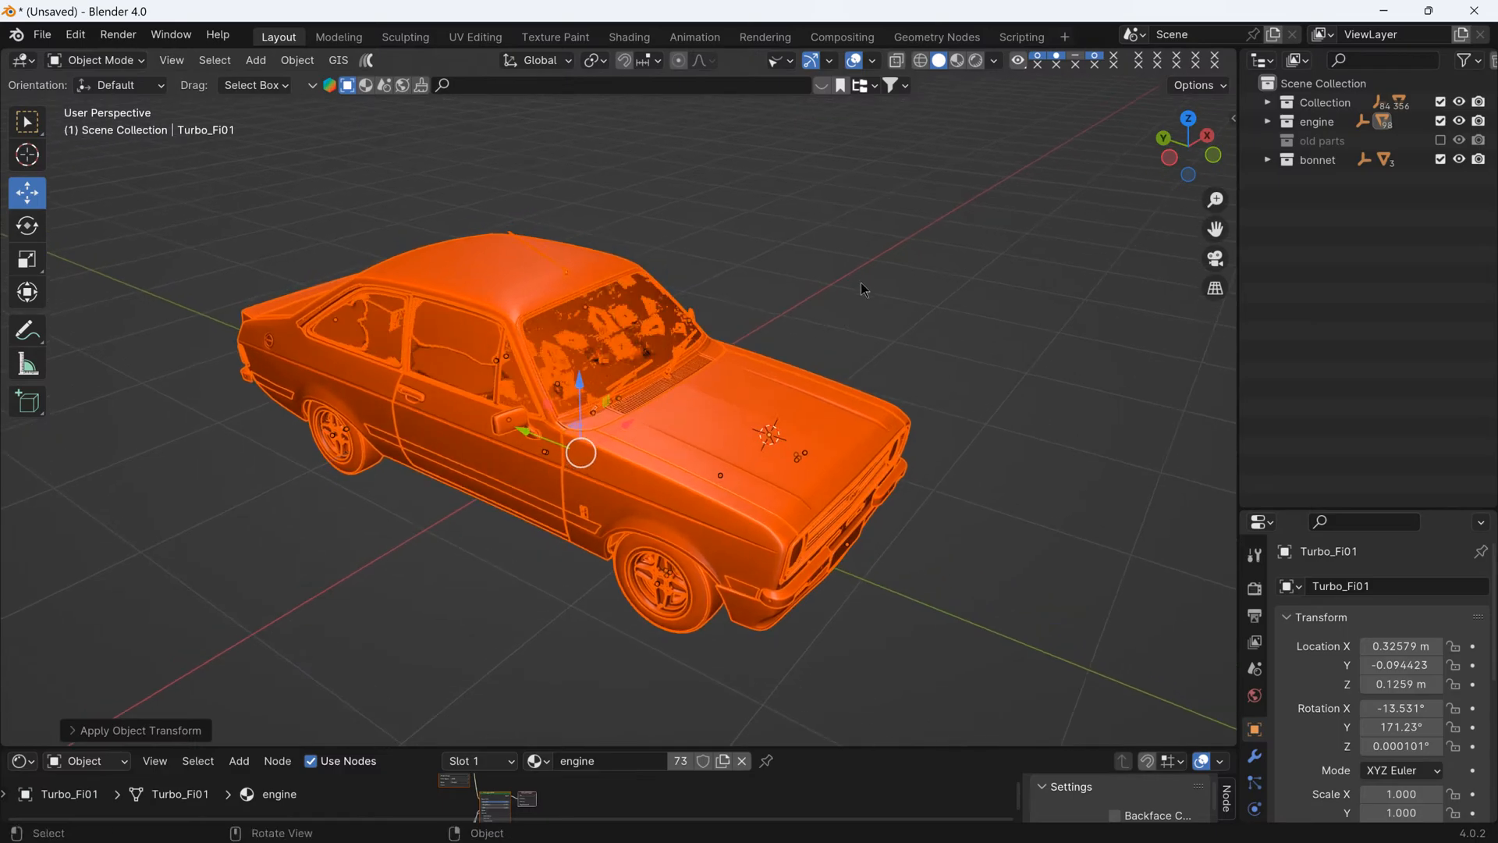
click(817, 240)
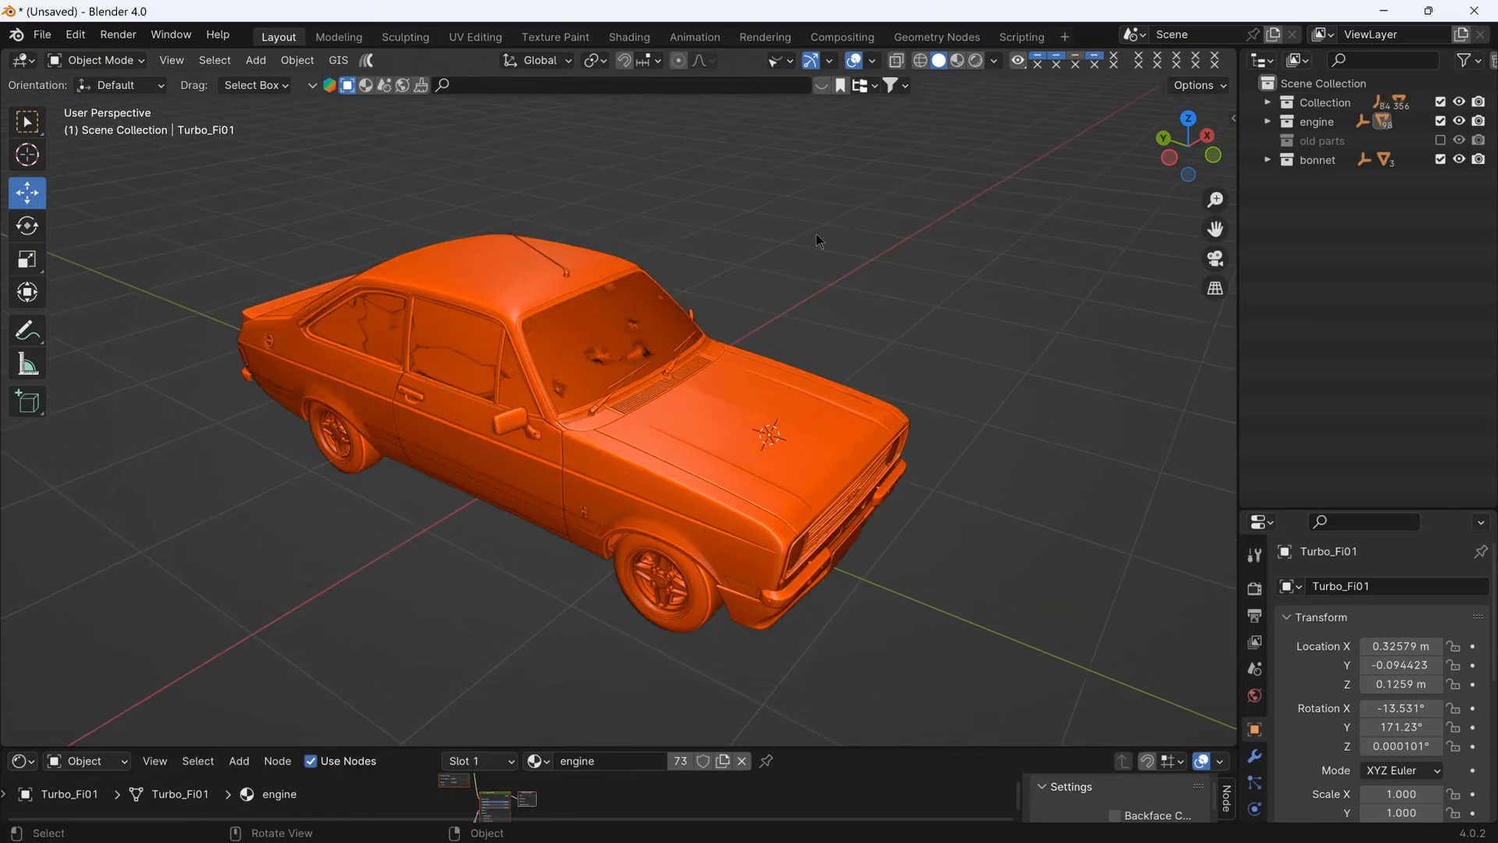
- Show the empties in the viewport again and select the motorhood empty inside the bonnet collection
click(788, 65)
click(846, 342)
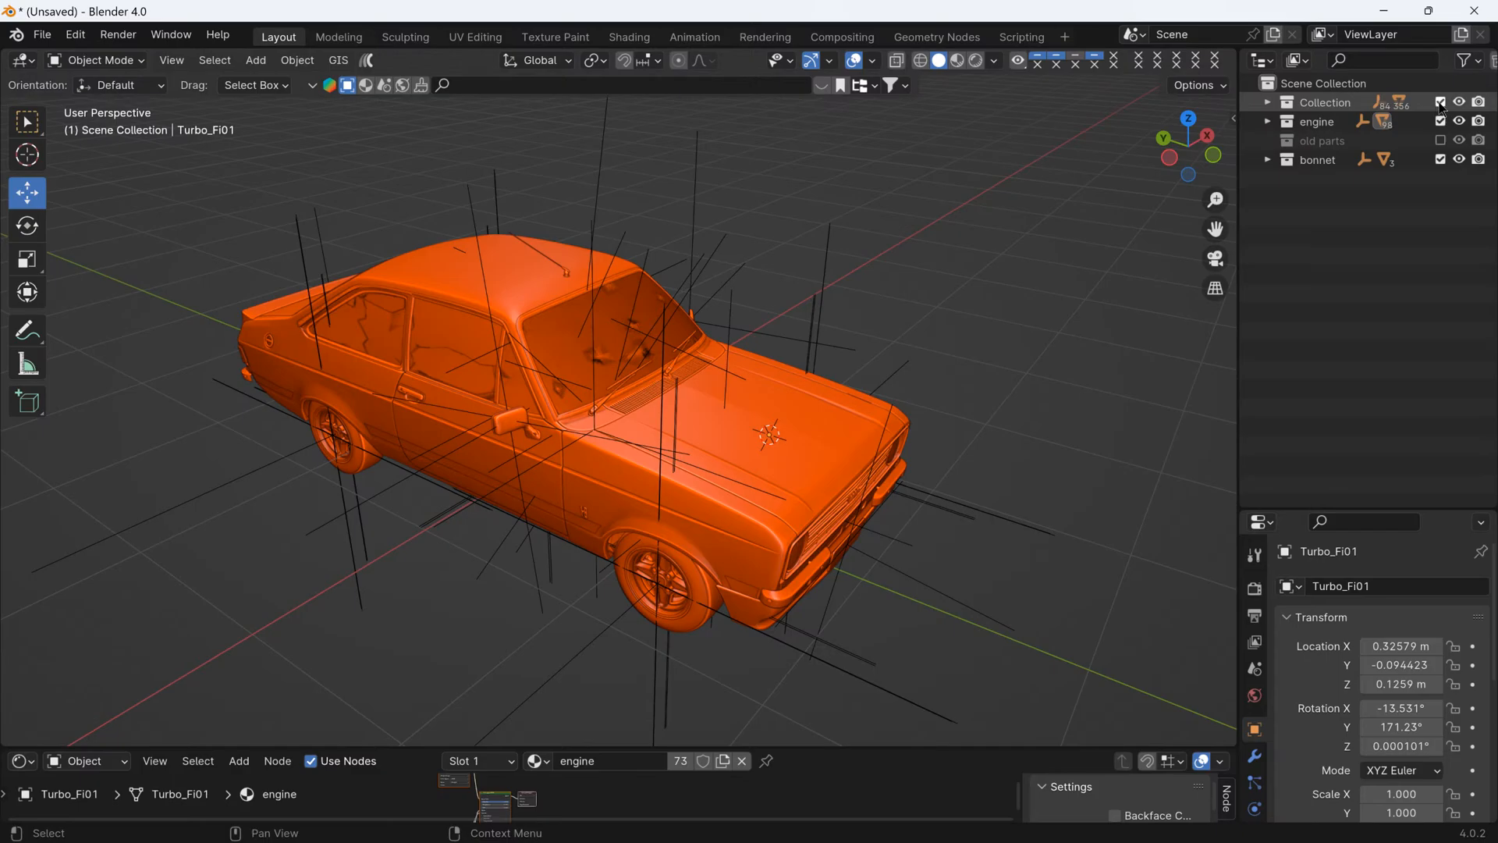
click(1319, 160)
click(1268, 160)
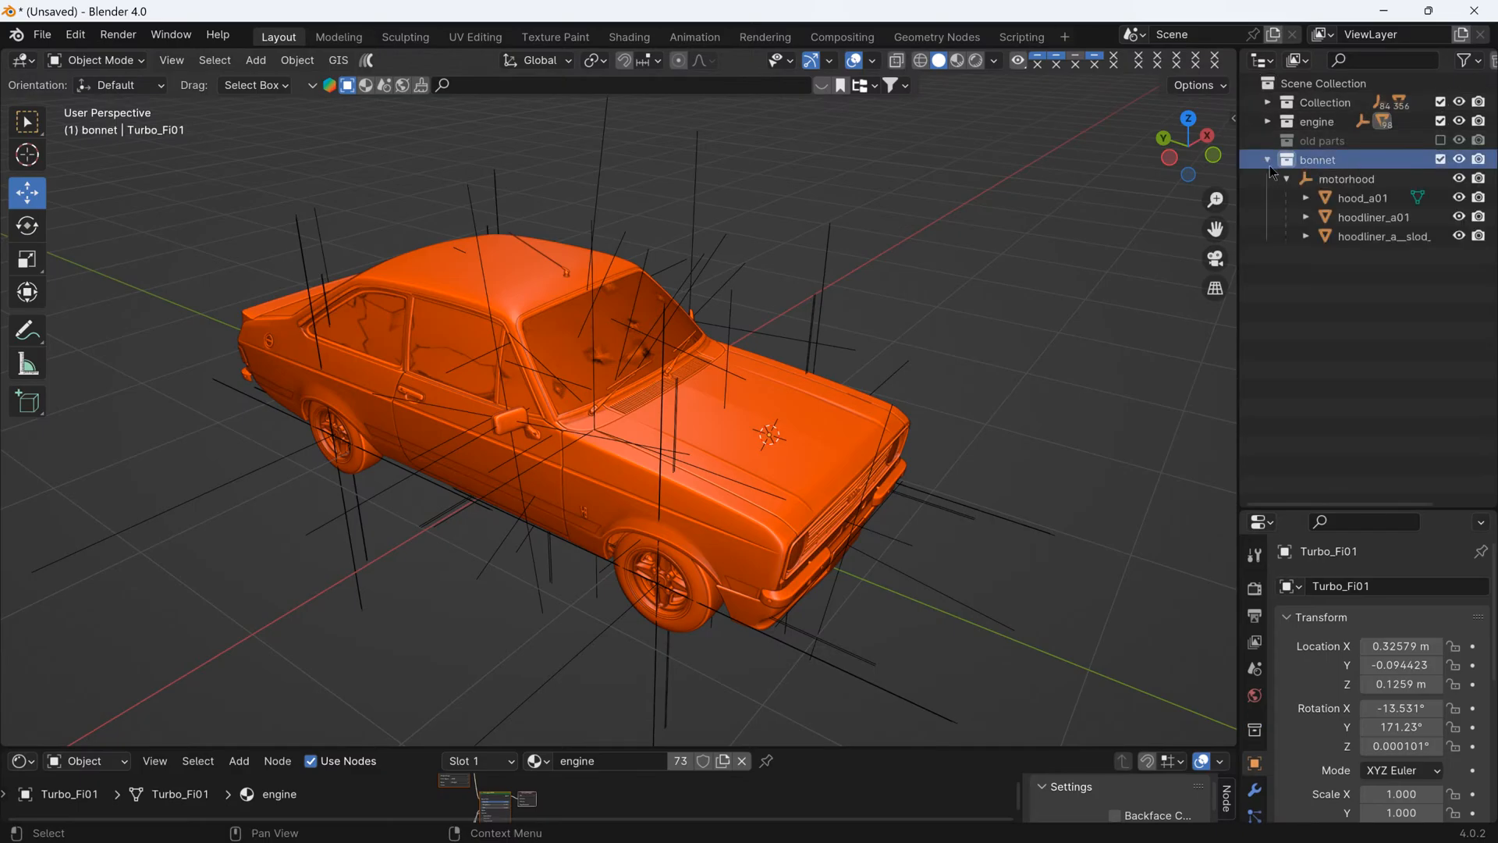
click(1337, 182)
middle_drag(644, 364, 718, 338)
scroll(719, 338, up, 3)
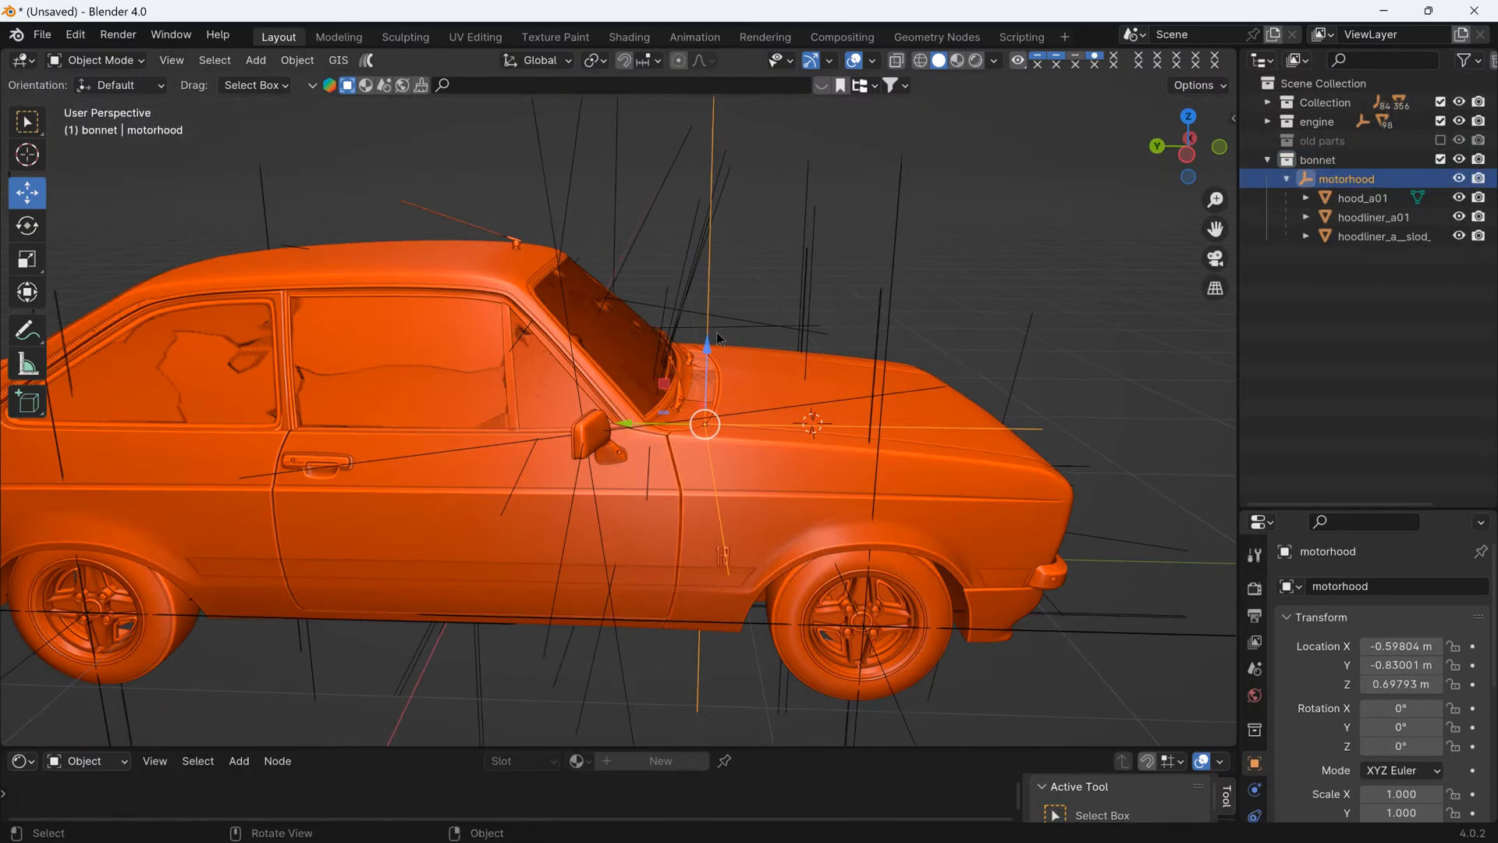
- Enlarge the lower editor area, switch it to a Timeline, and set the end frame to 61
drag(808, 745, 445, 497)
click(23, 512)
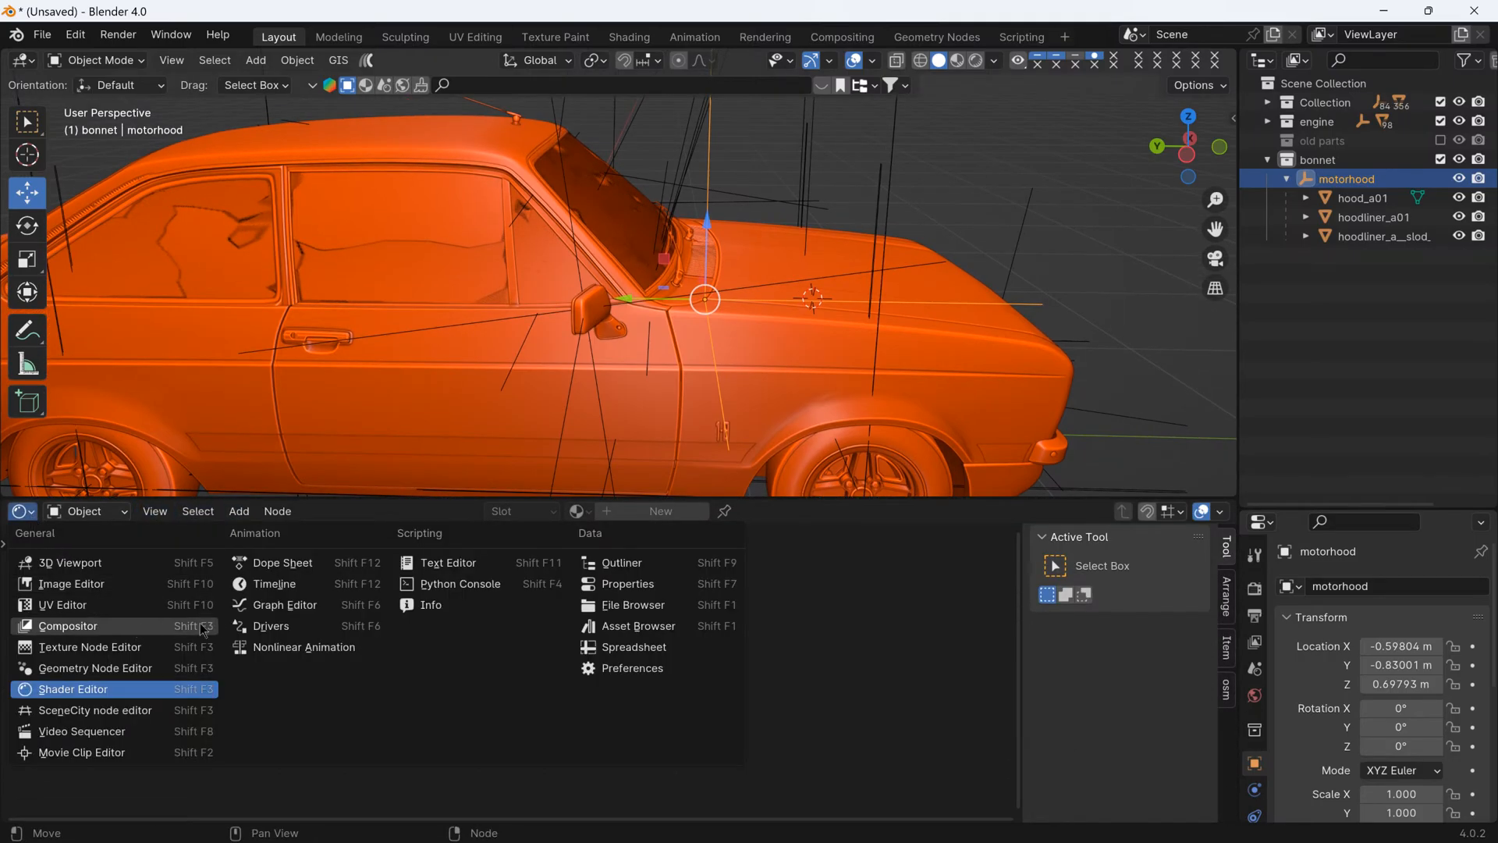
click(305, 584)
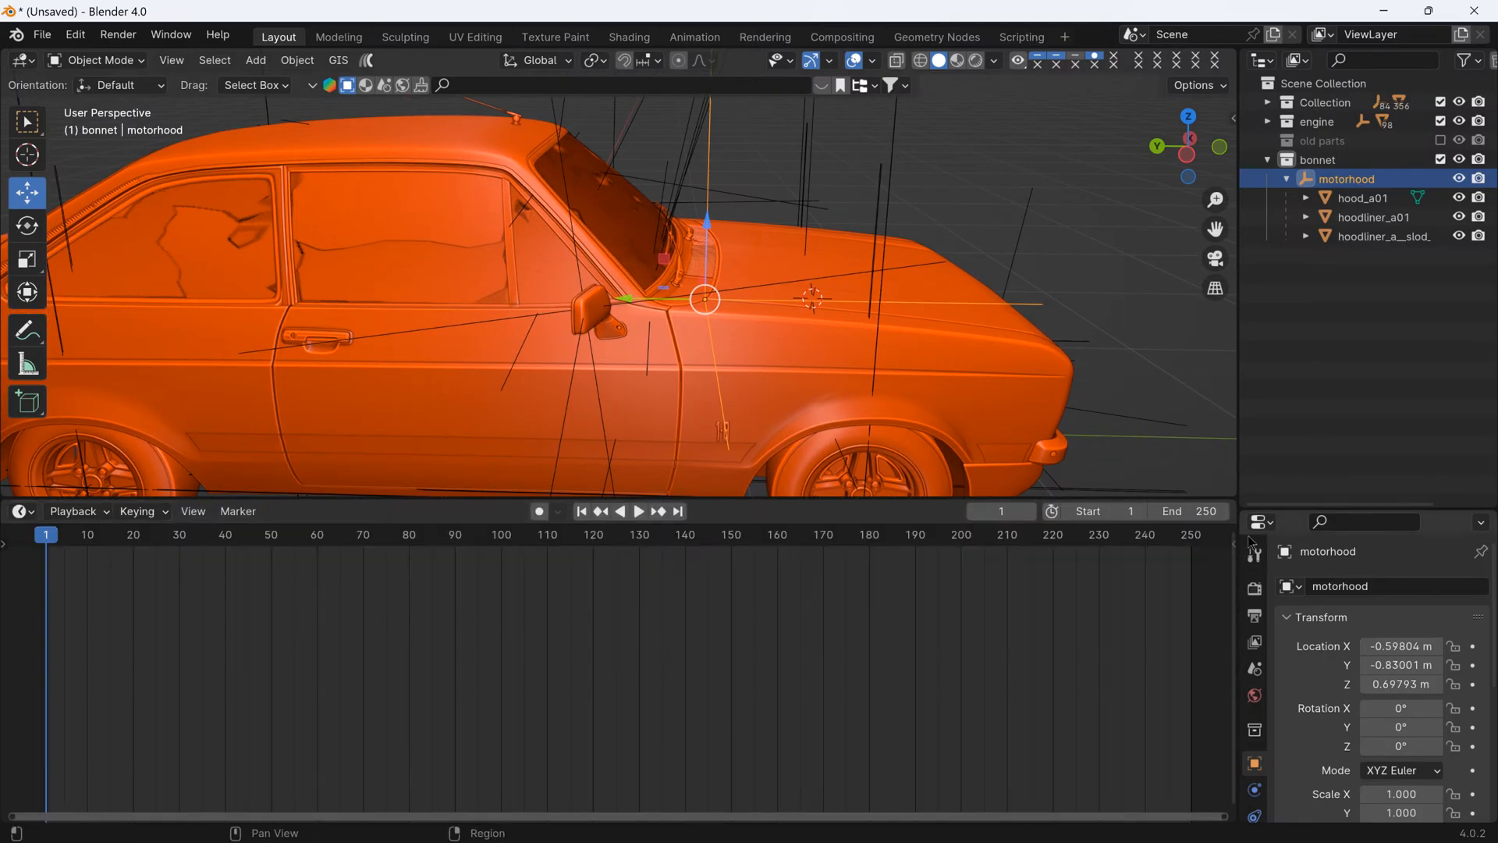
click(1226, 511)
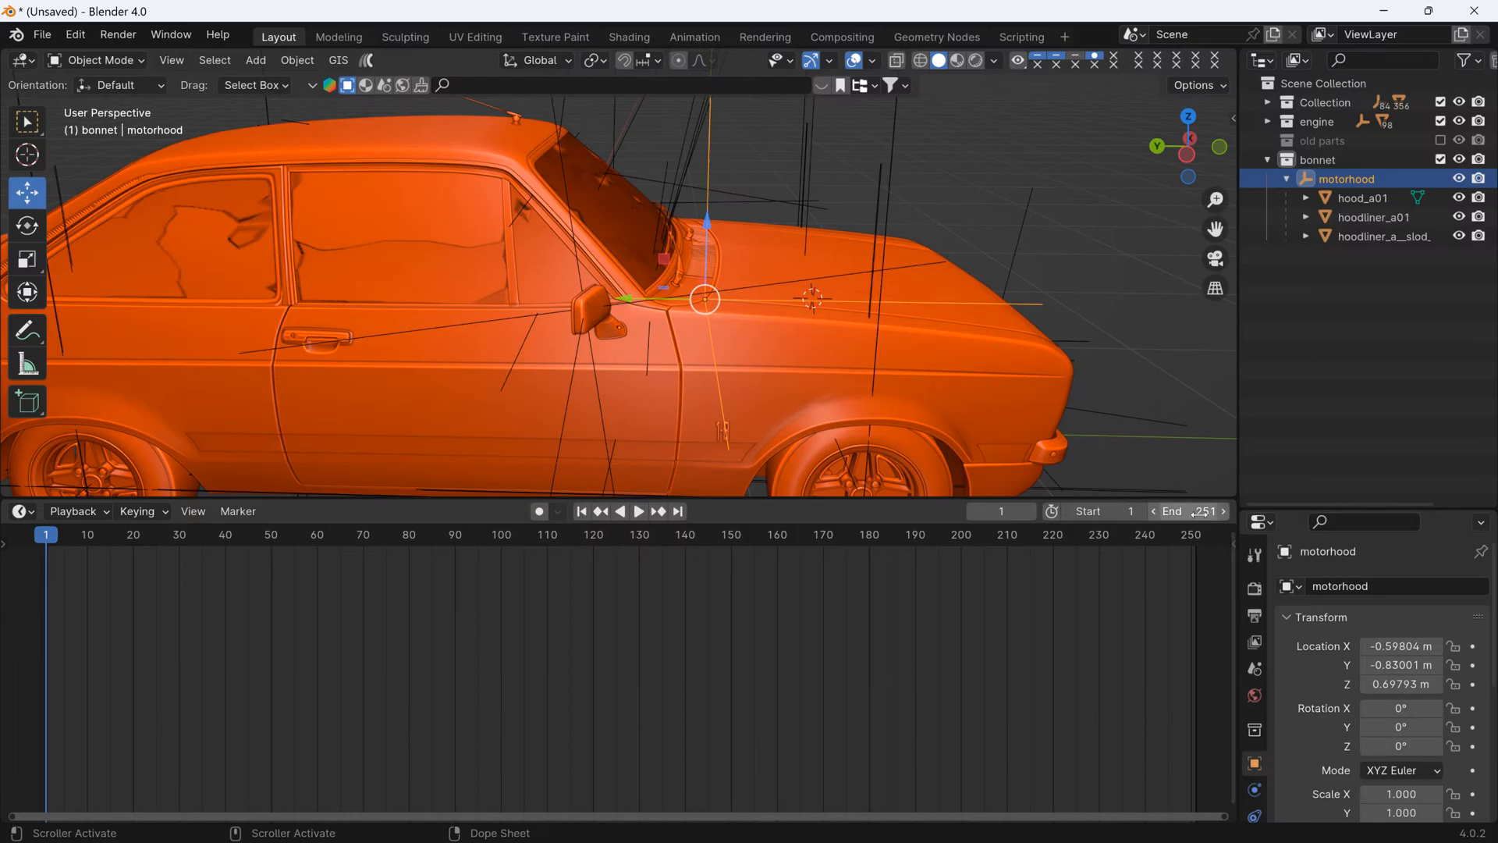
click(1208, 504)
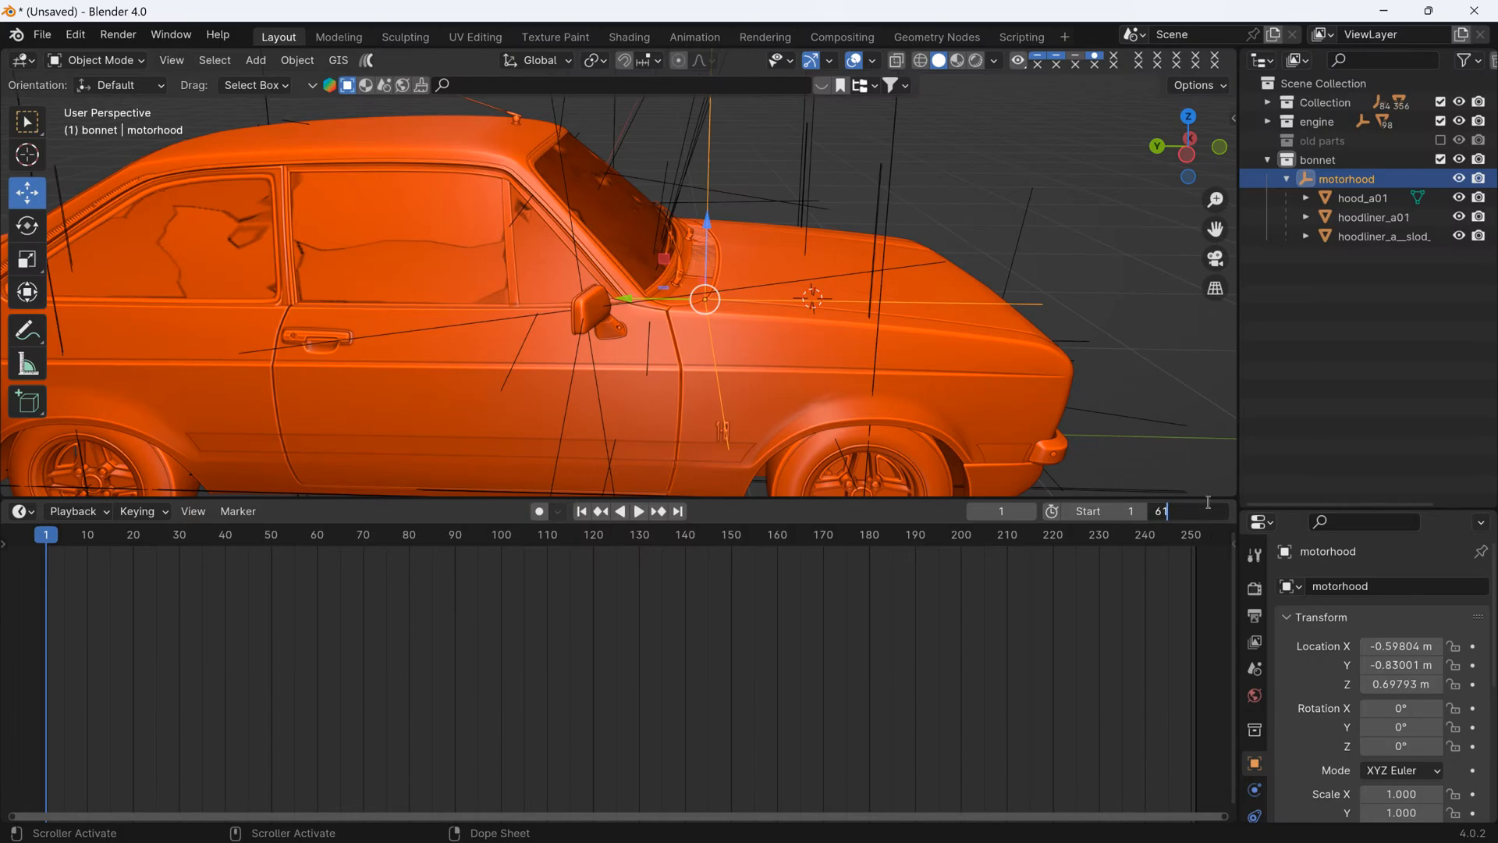
key(Return)
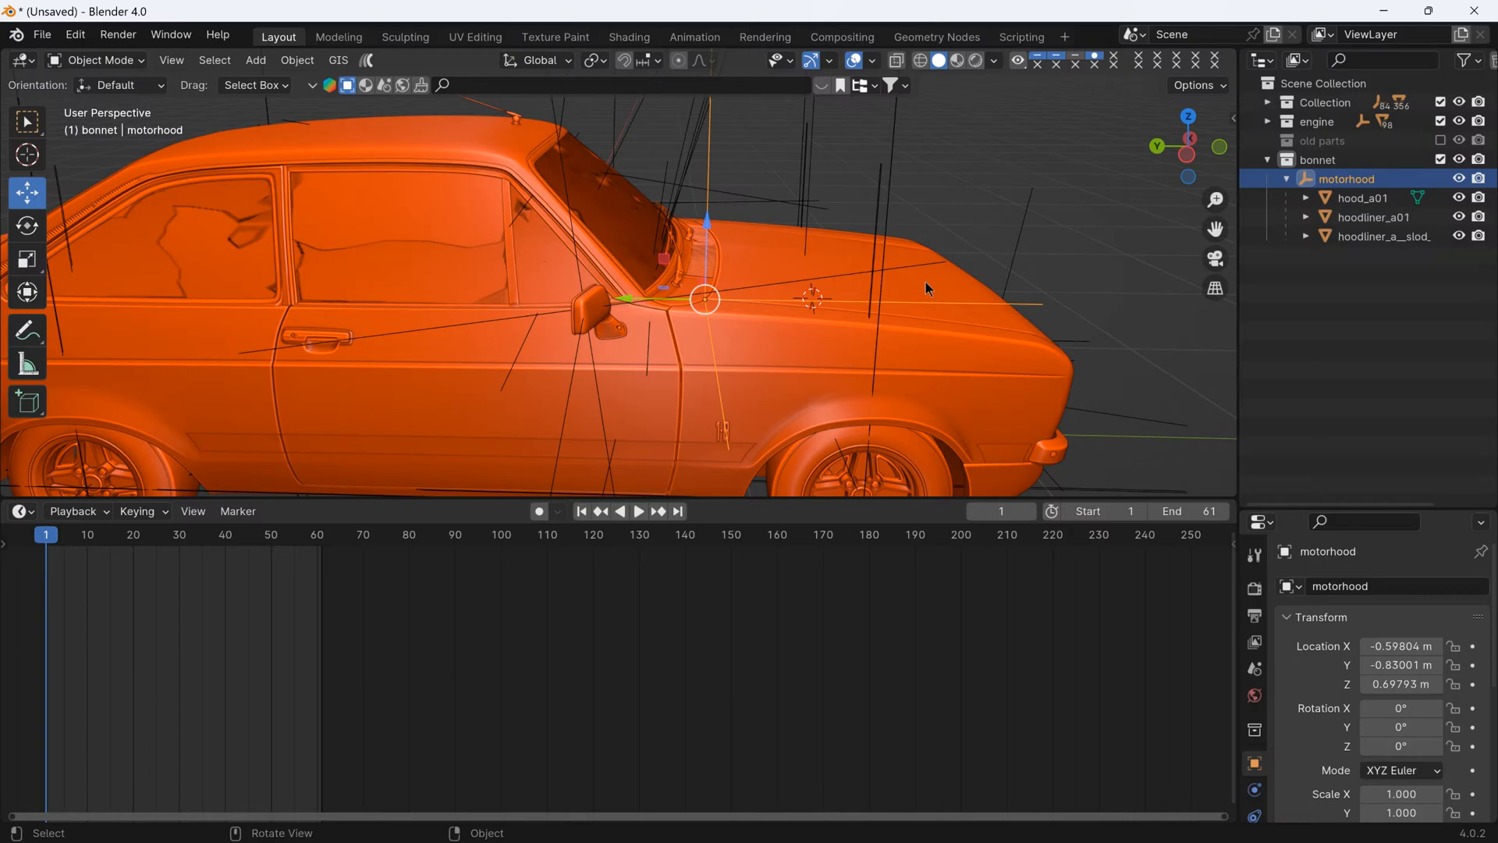
- Insert a rotation keyframe for the motorhood empty at frame 1 with the bonnet closed
scroll(771, 287, up, 4)
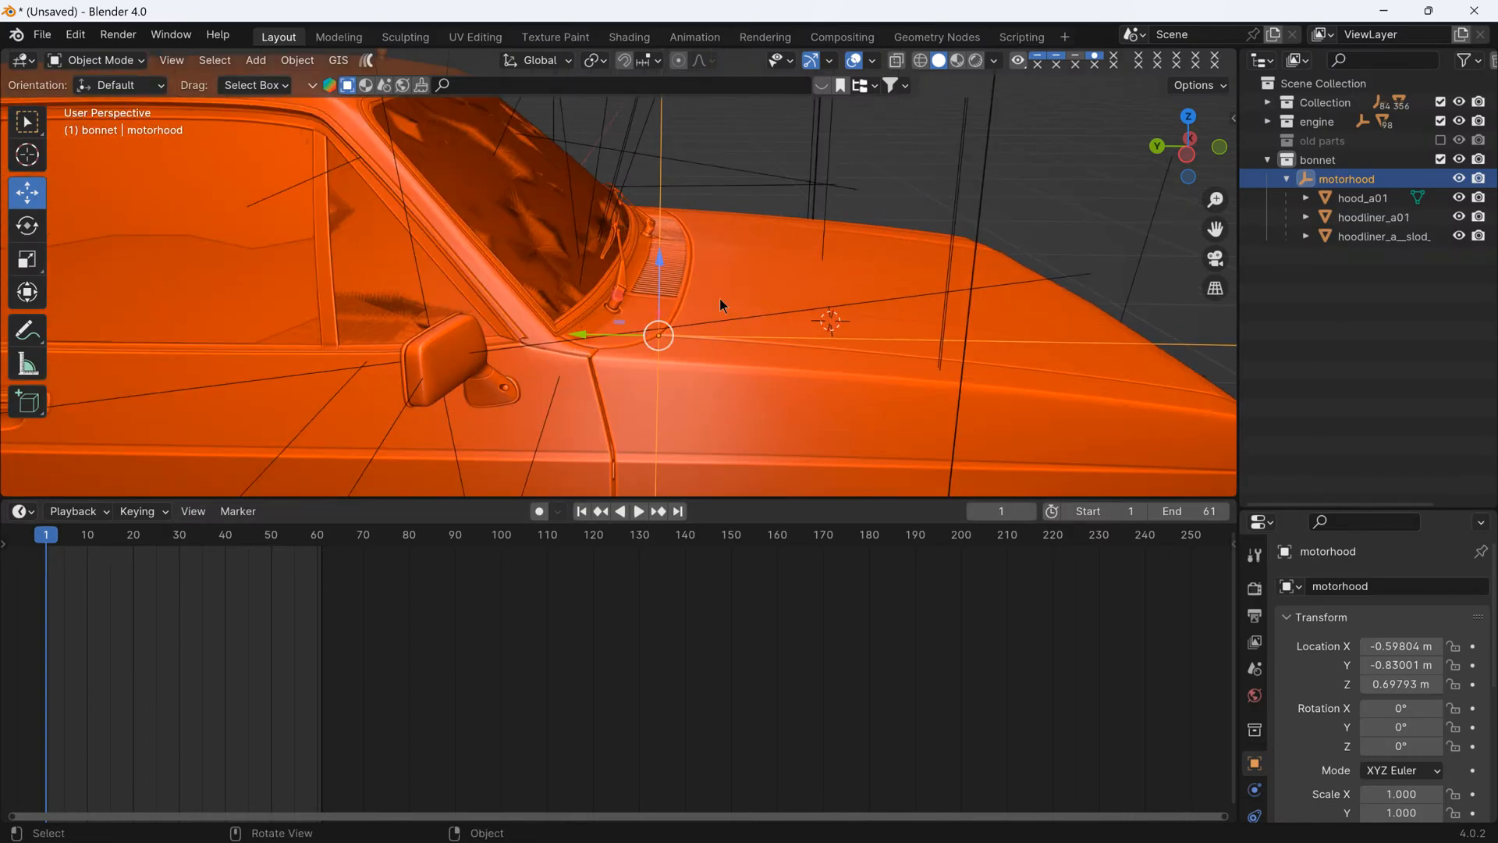
key(i)
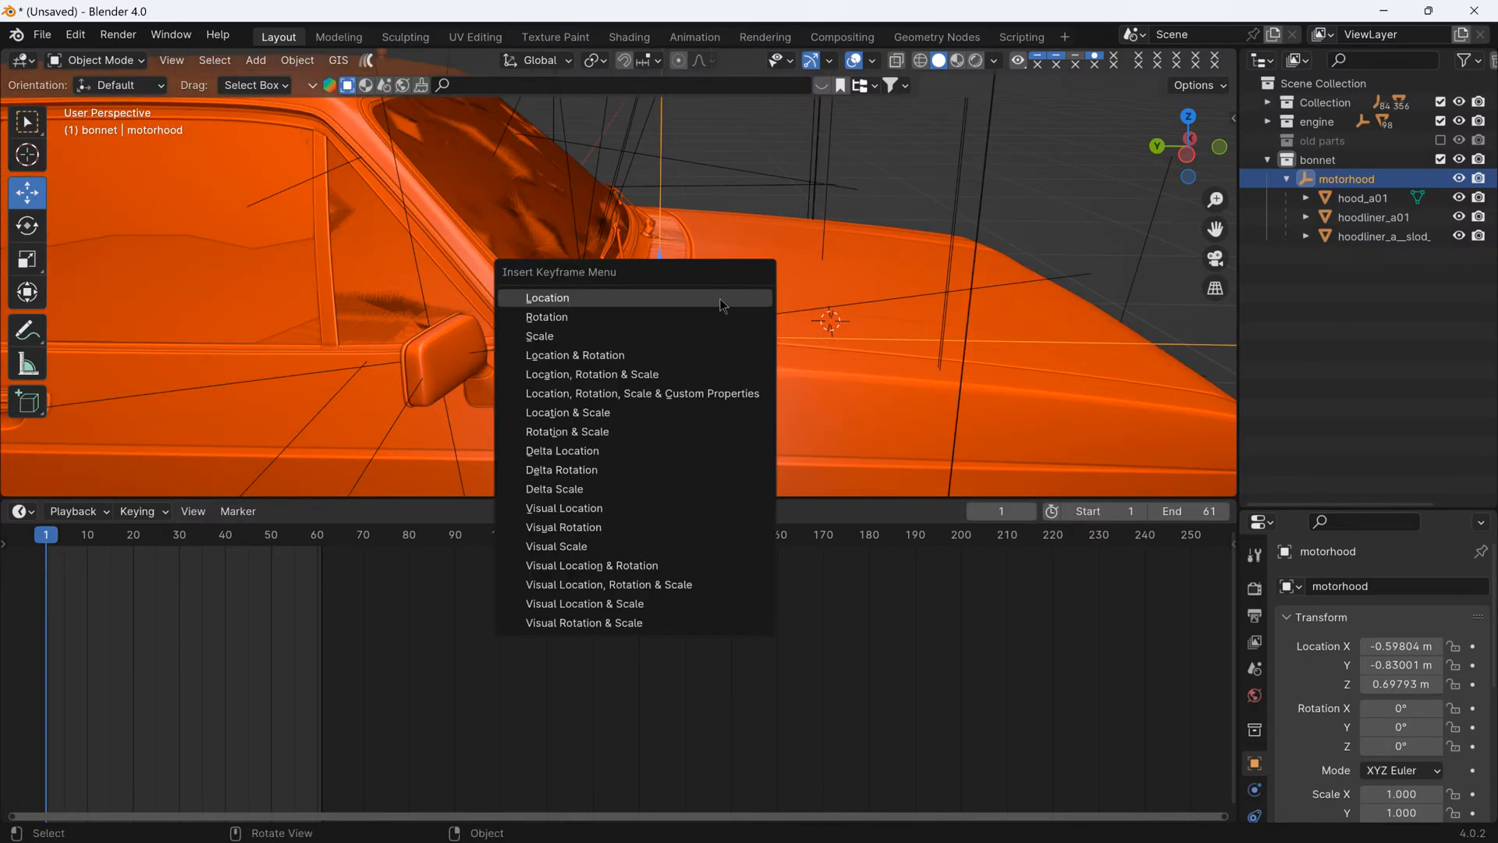
click(629, 318)
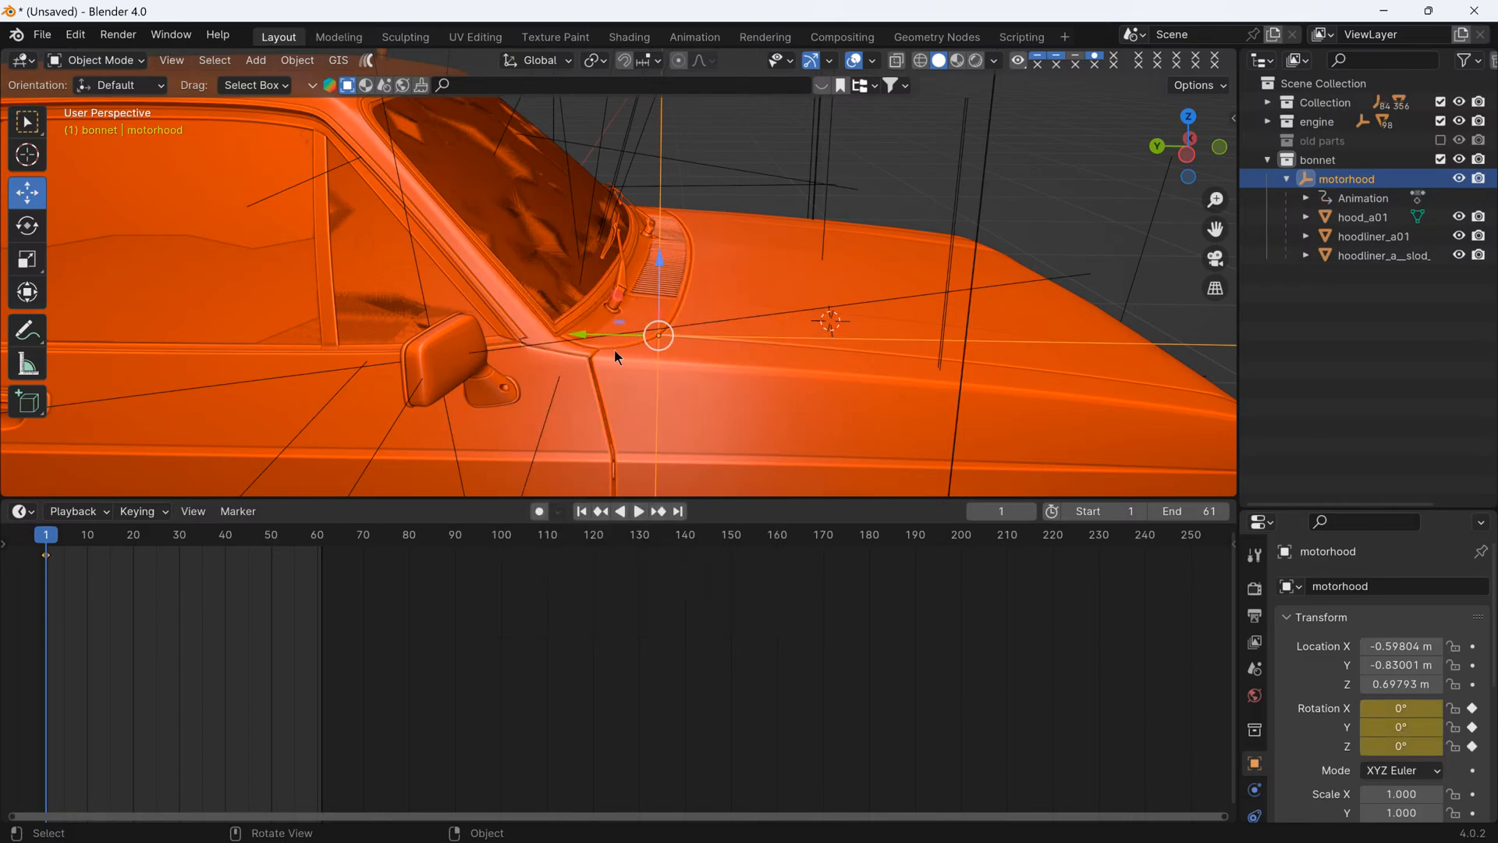
- At frame 61, open the bonnet by rotating motorhood about global X to about -59.5°, and insert a rotation keyframe
click(678, 511)
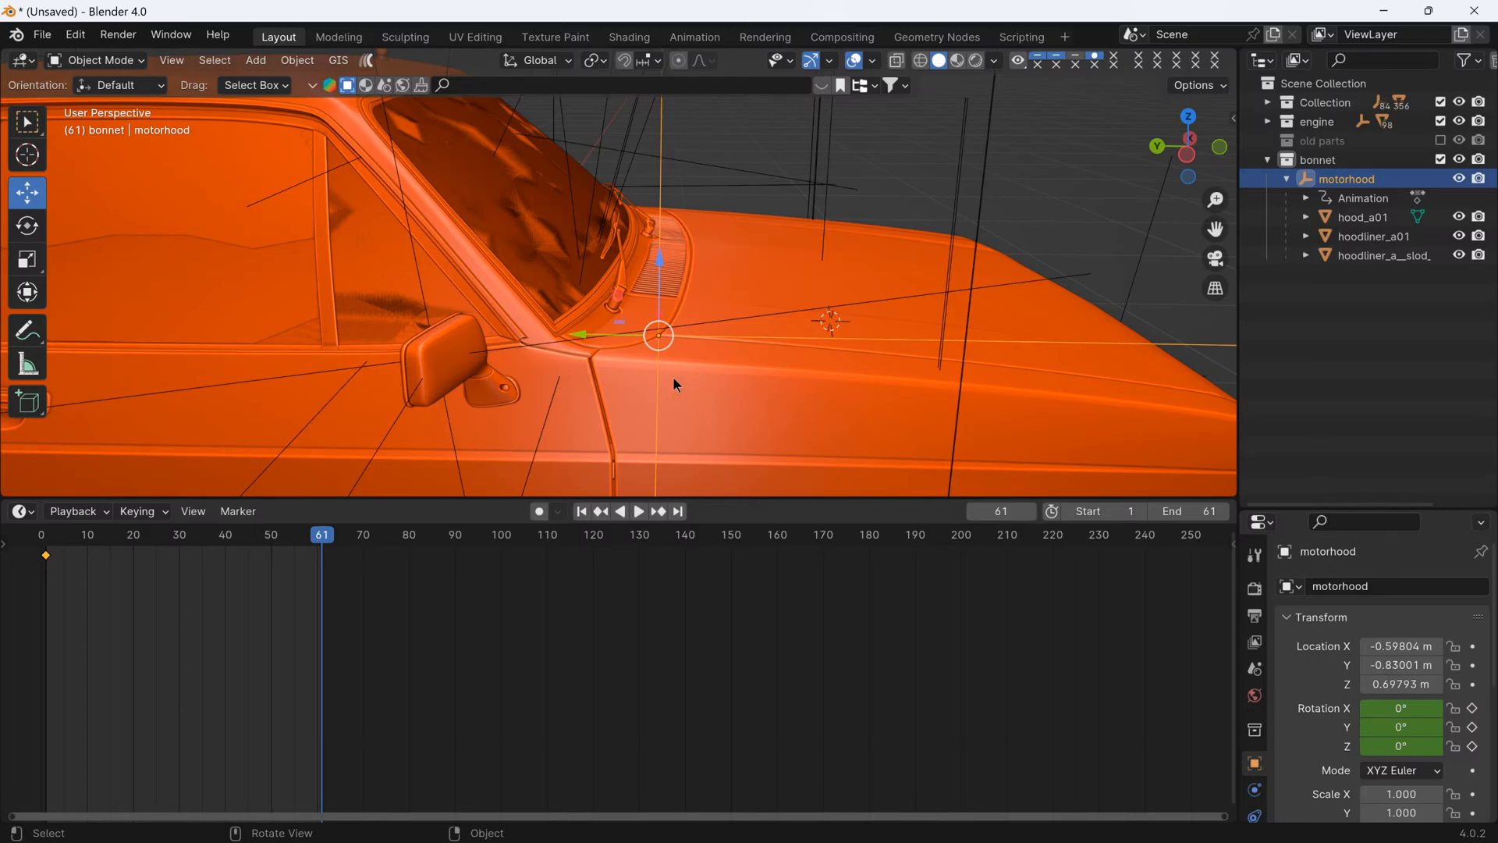
middle_drag(676, 383, 706, 380)
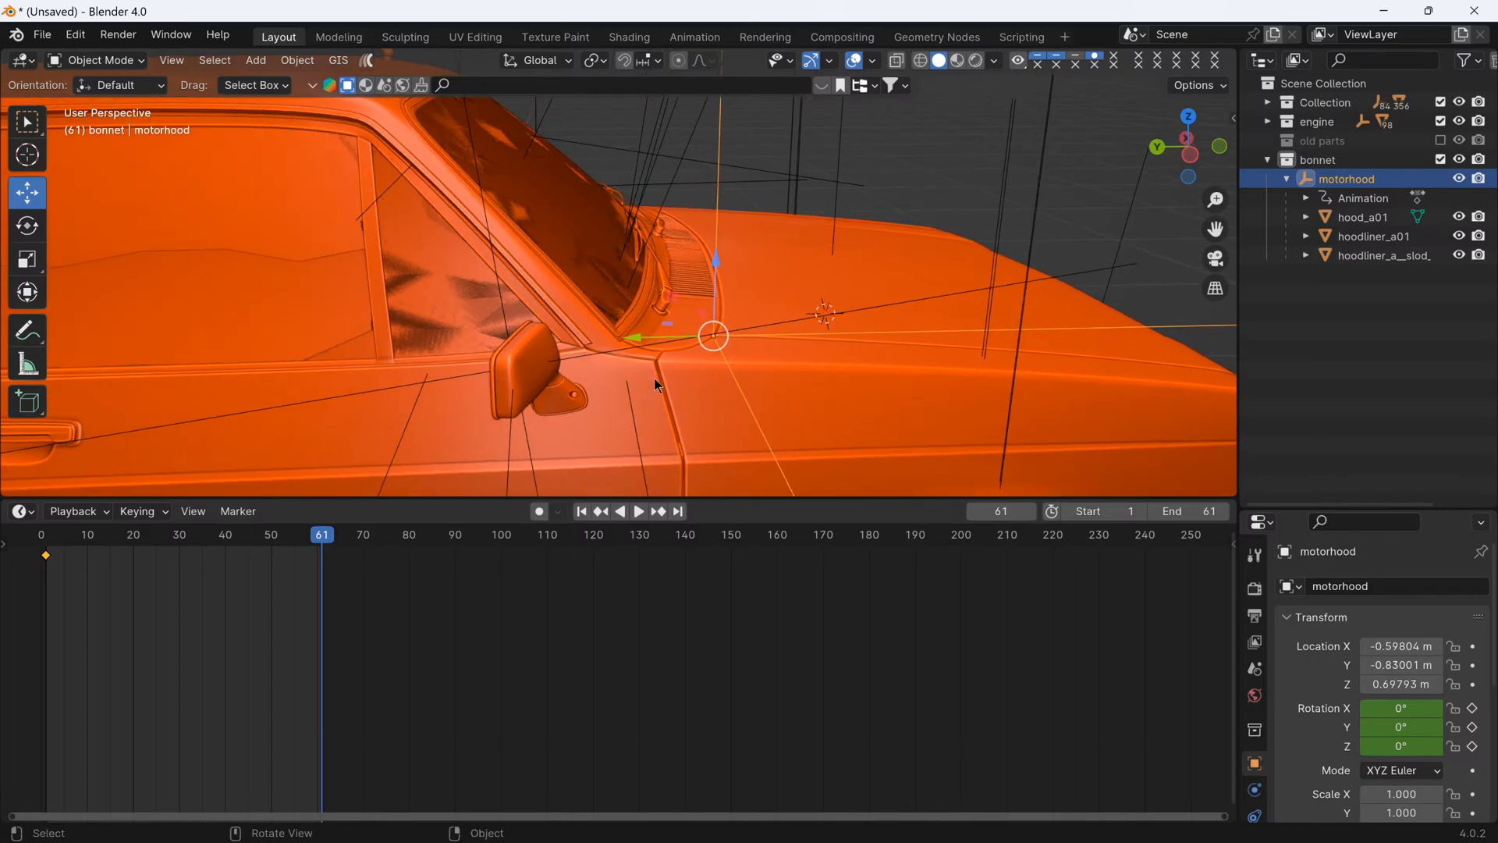
key(r)
key(x)
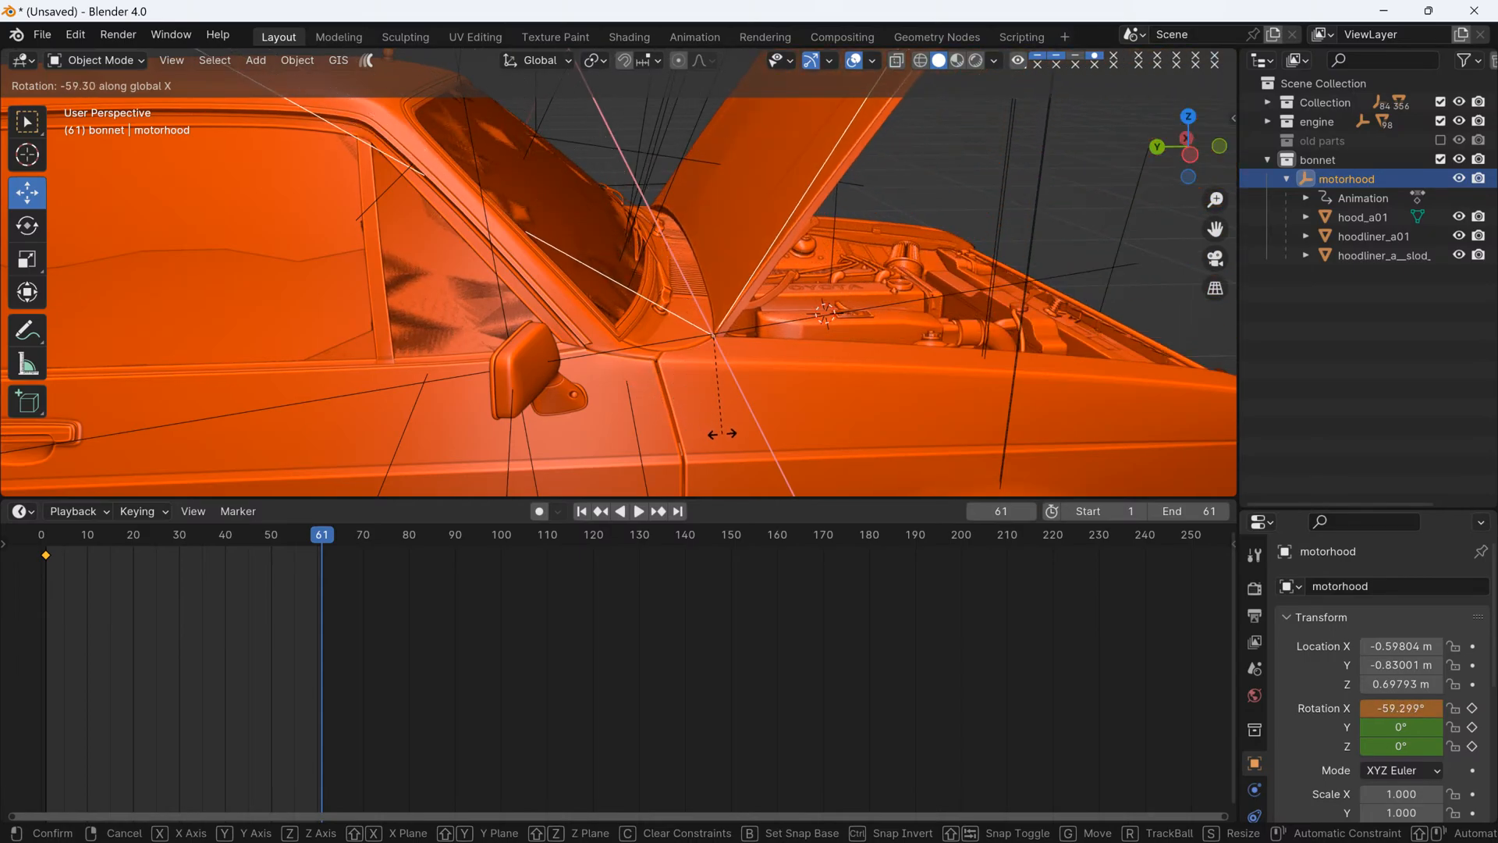
click(724, 437)
middle_drag(724, 437, 695, 348)
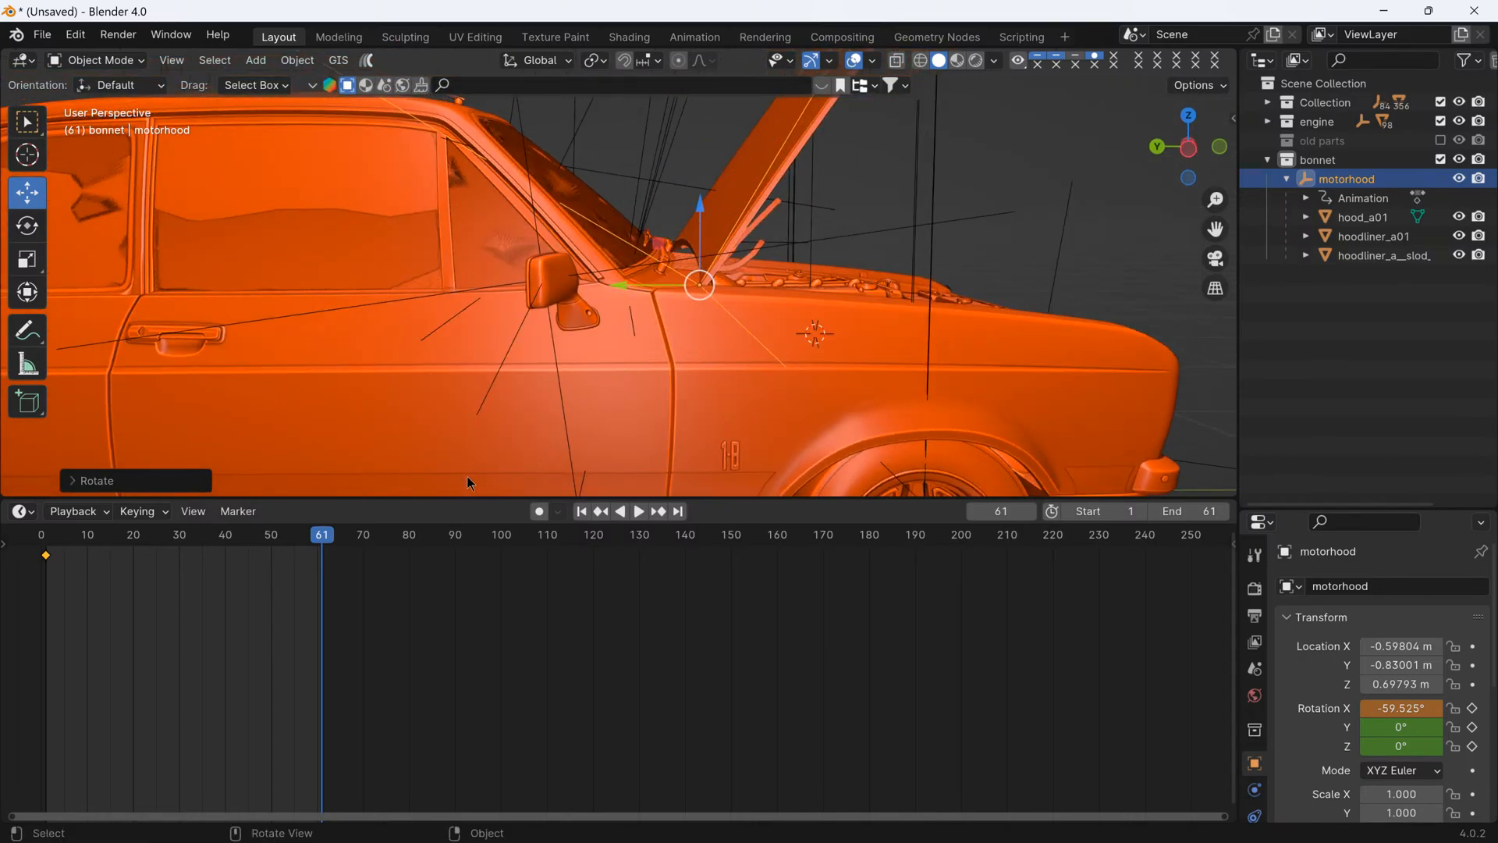
key(i)
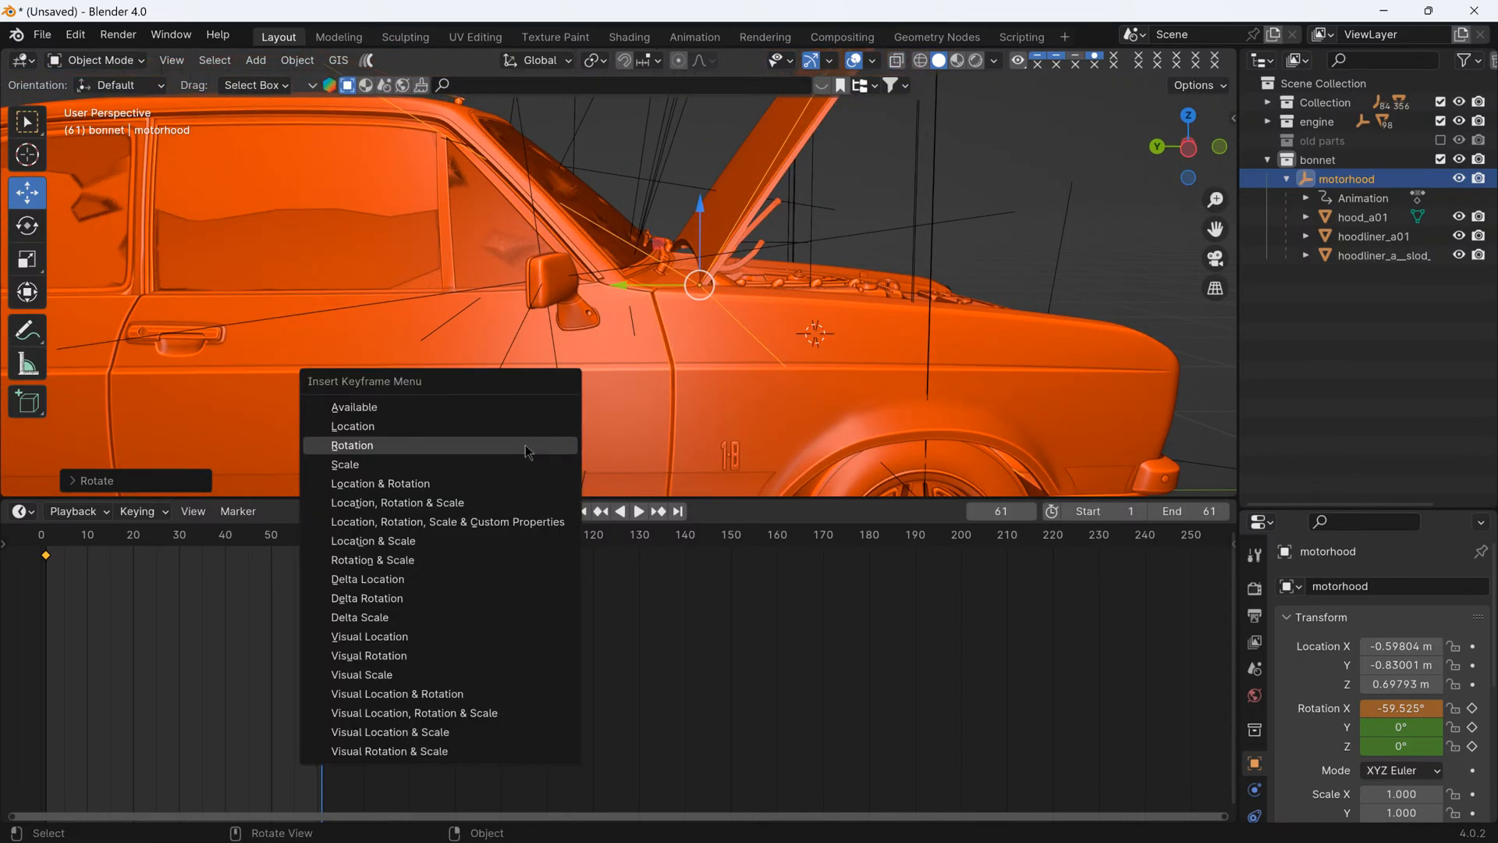
click(515, 452)
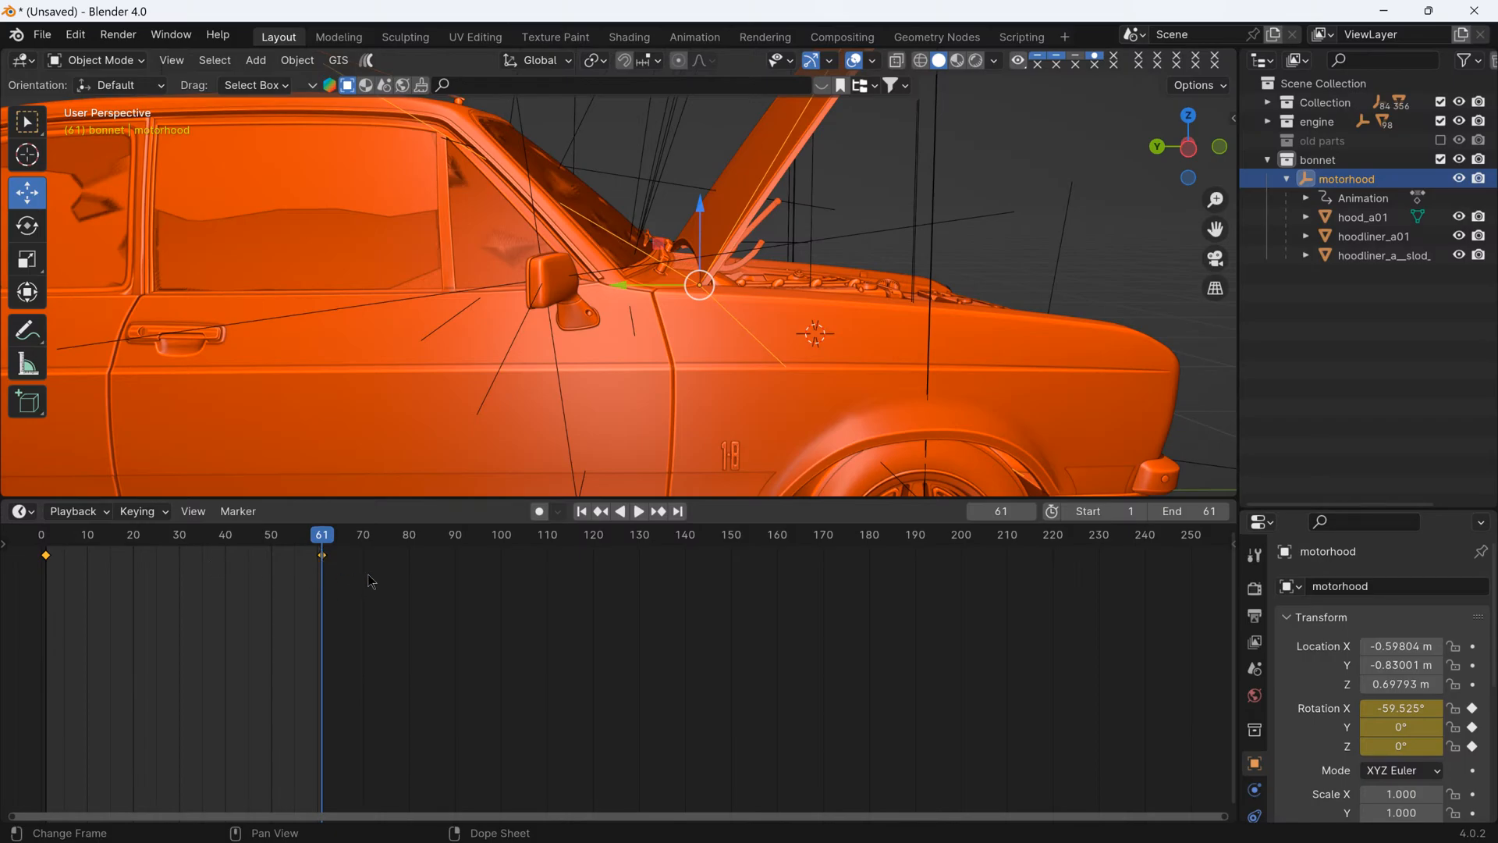
- Play the bonnet-opening animation from frame 1 to check the motion, and return to frame 1
click(581, 512)
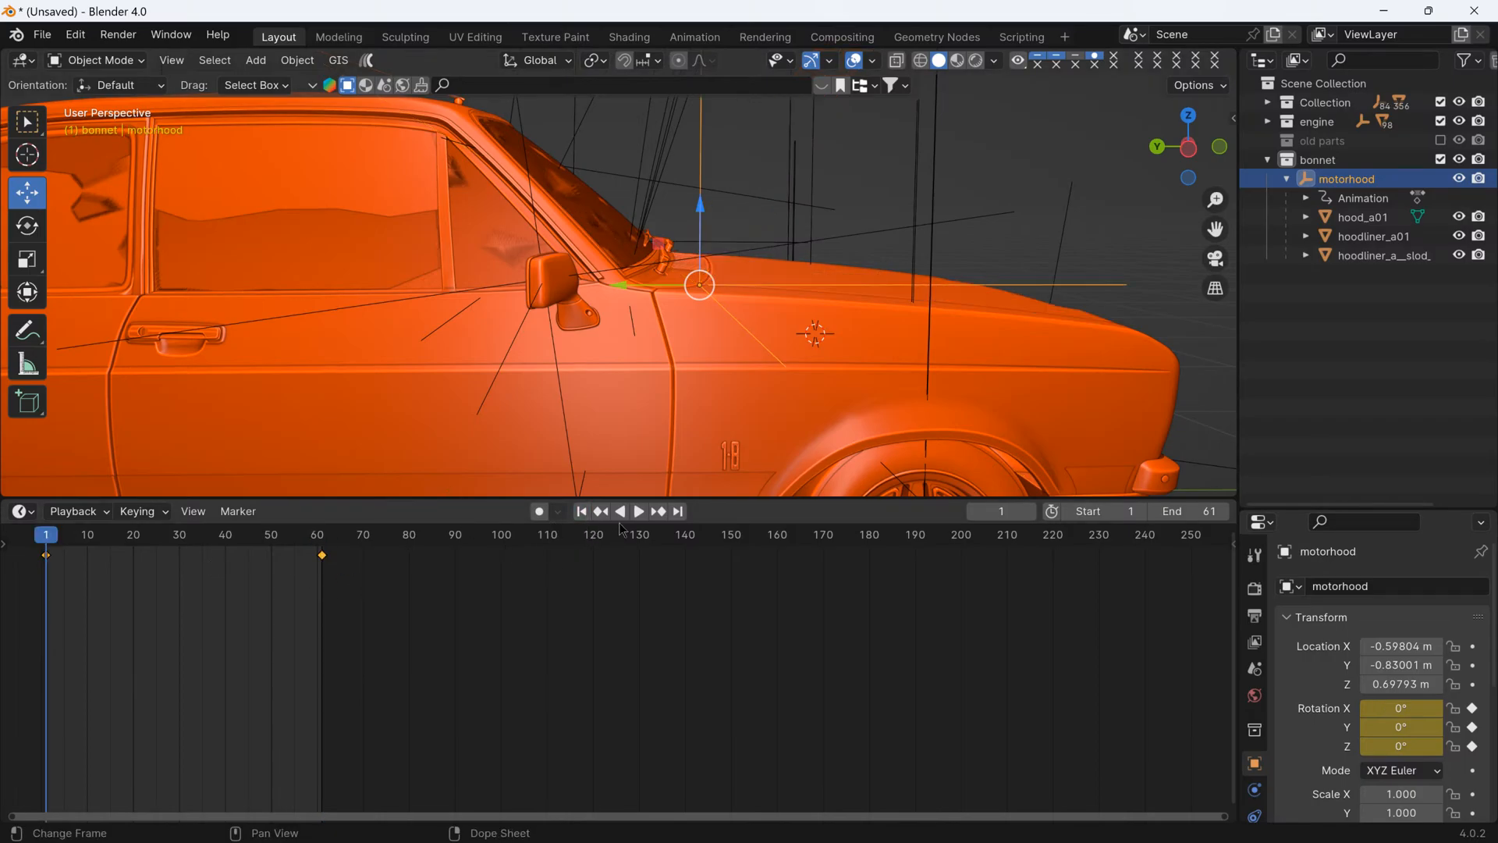
click(637, 513)
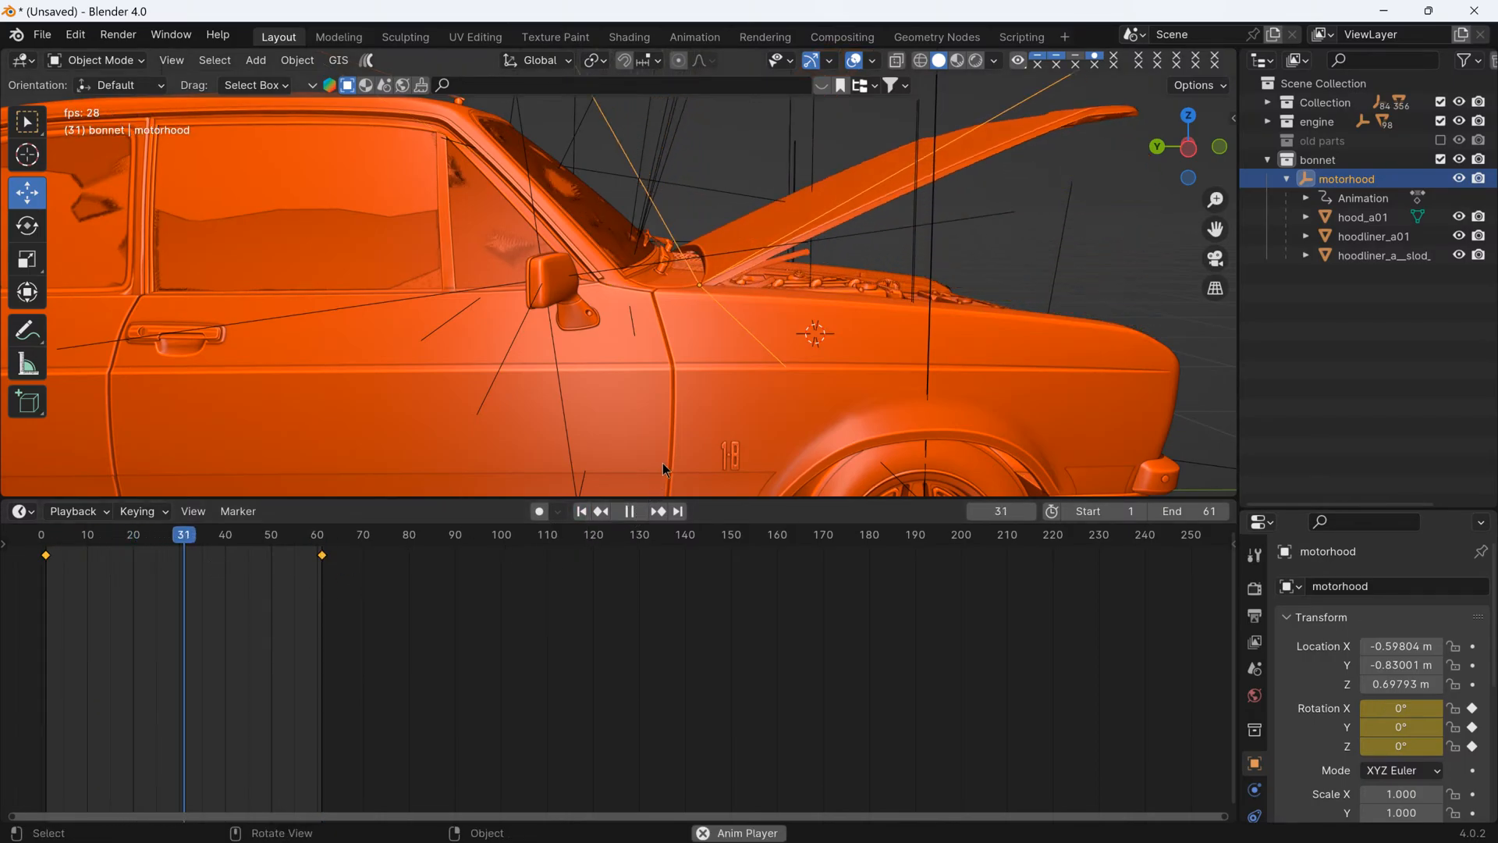
click(620, 511)
click(601, 511)
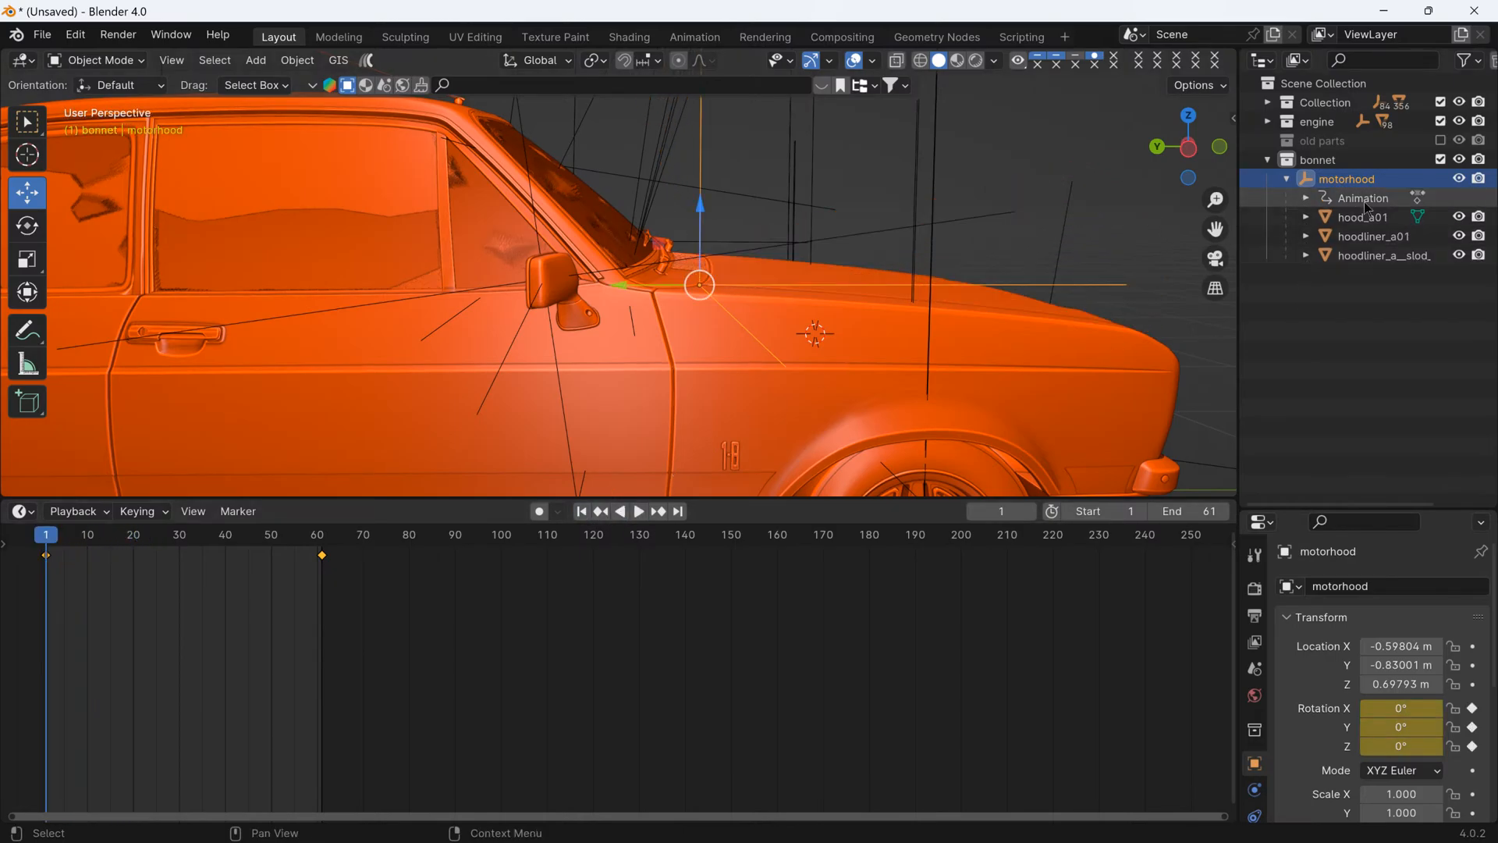
- Shrink the timeline area to enlarge the viewport, and select only the motorhood empty with its animation
drag(937, 496, 937, 704)
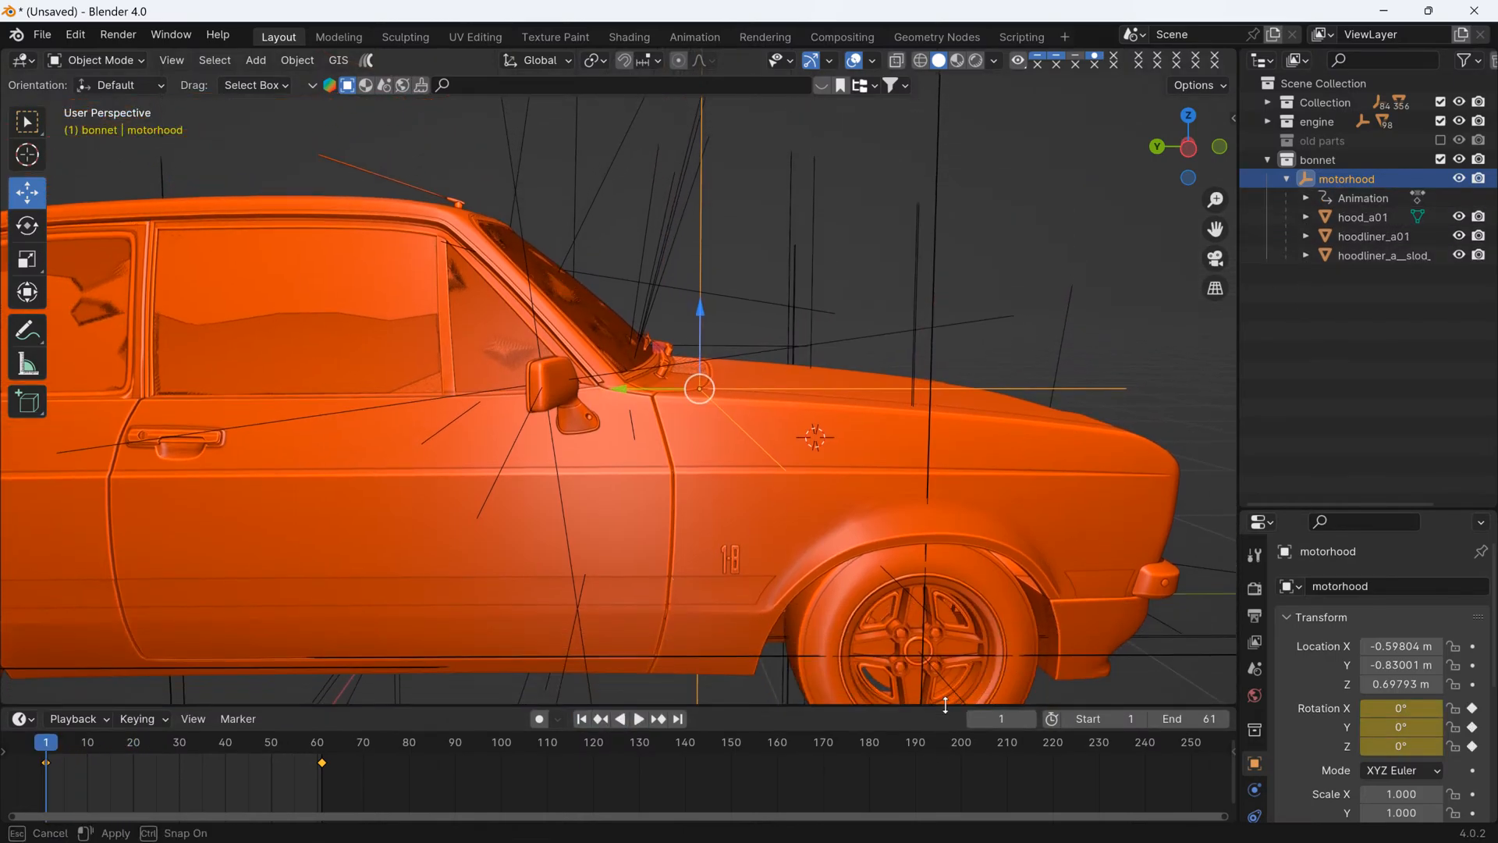
scroll(1061, 321, down, 5)
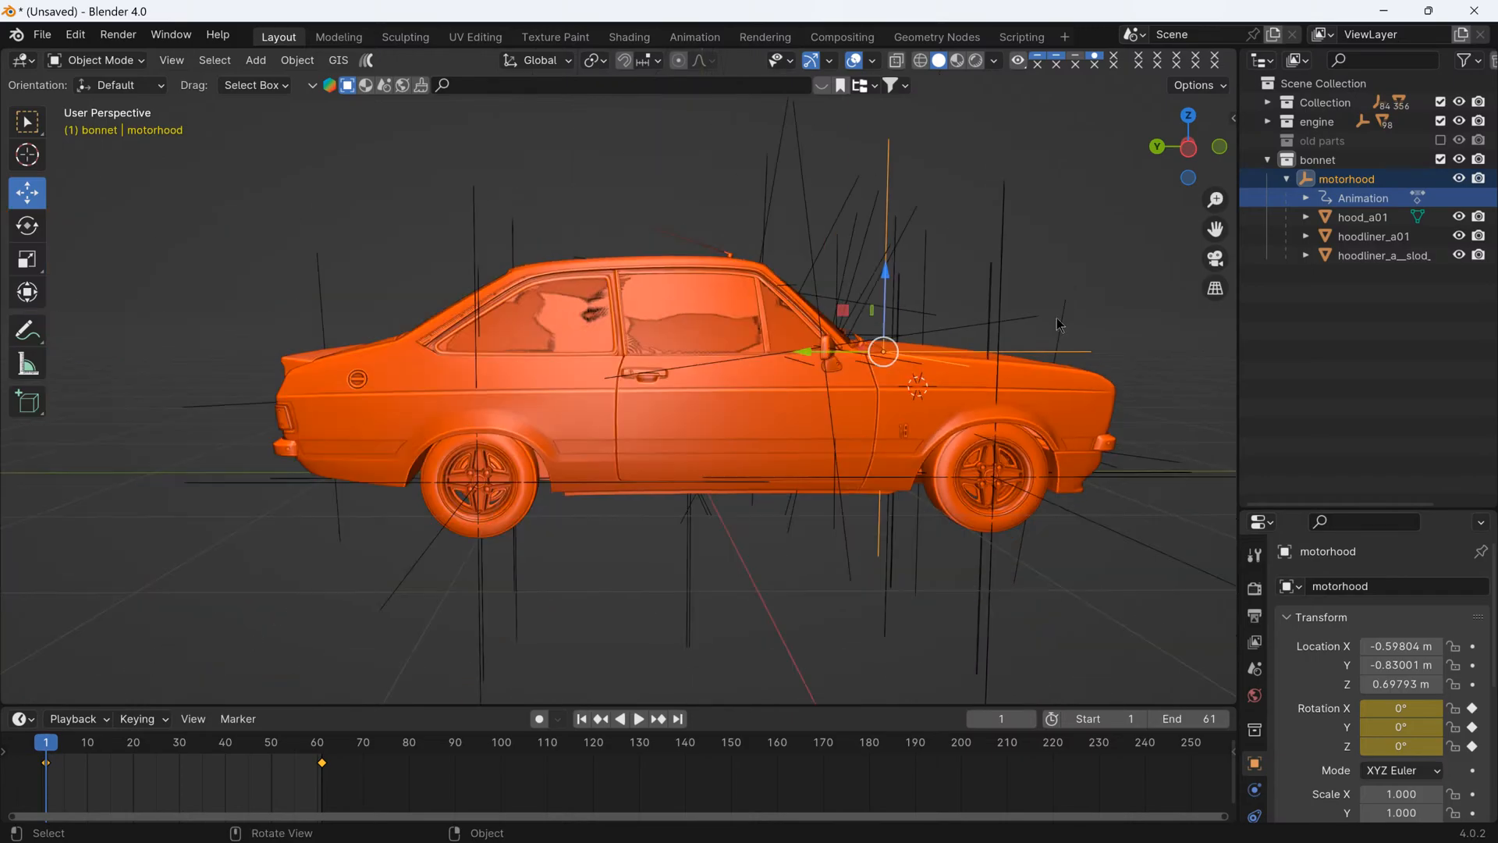
middle_drag(1060, 328, 1137, 301)
click(1144, 228)
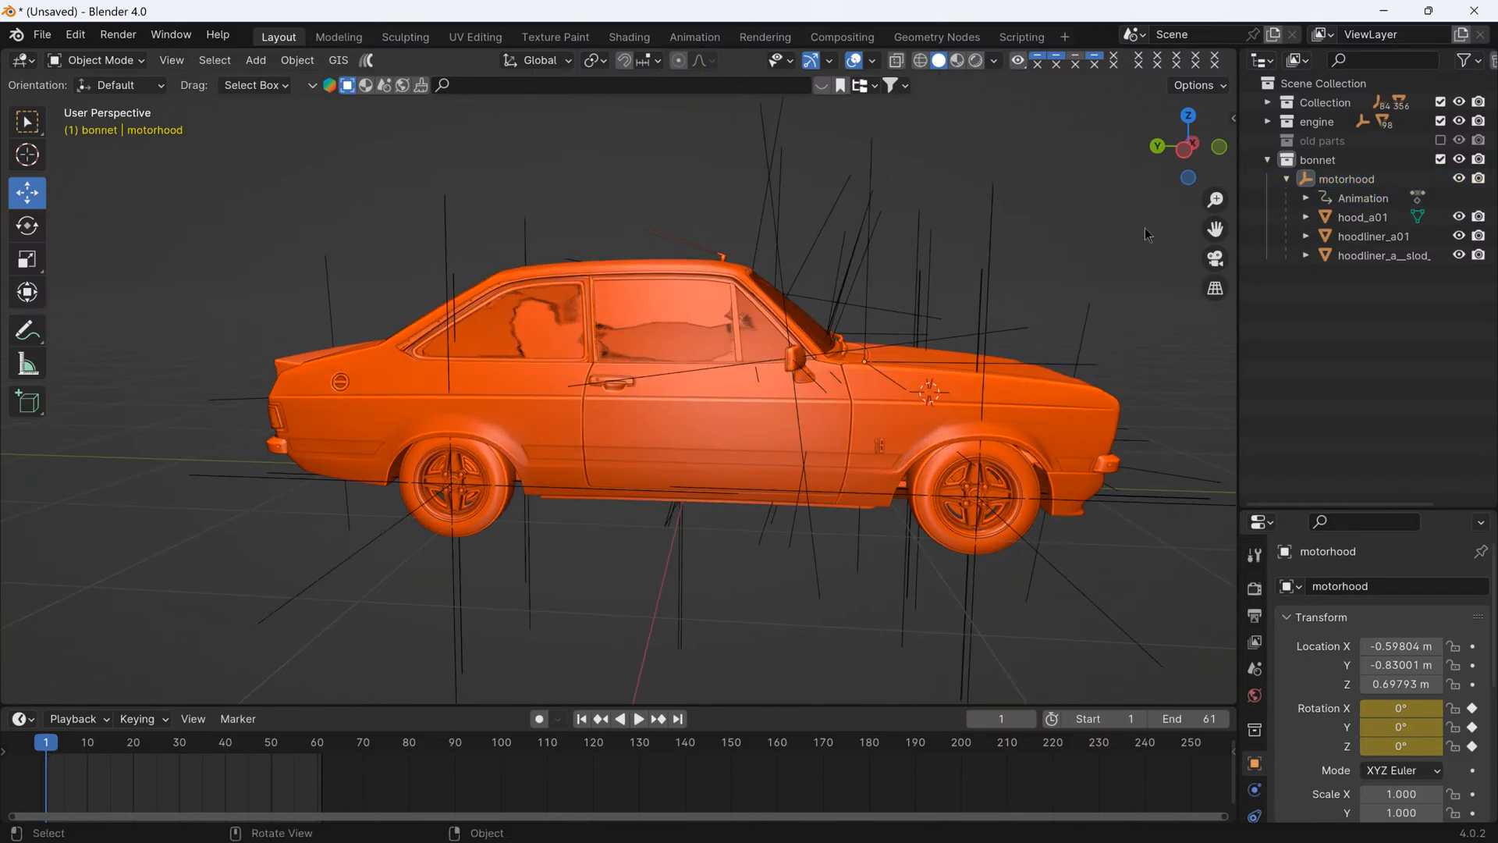
click(1364, 198)
middle_drag(960, 345, 689, 351)
- Start an FBX export and choose the recent unpacked-low_toyota_4a_ge folder as its destination
click(42, 35)
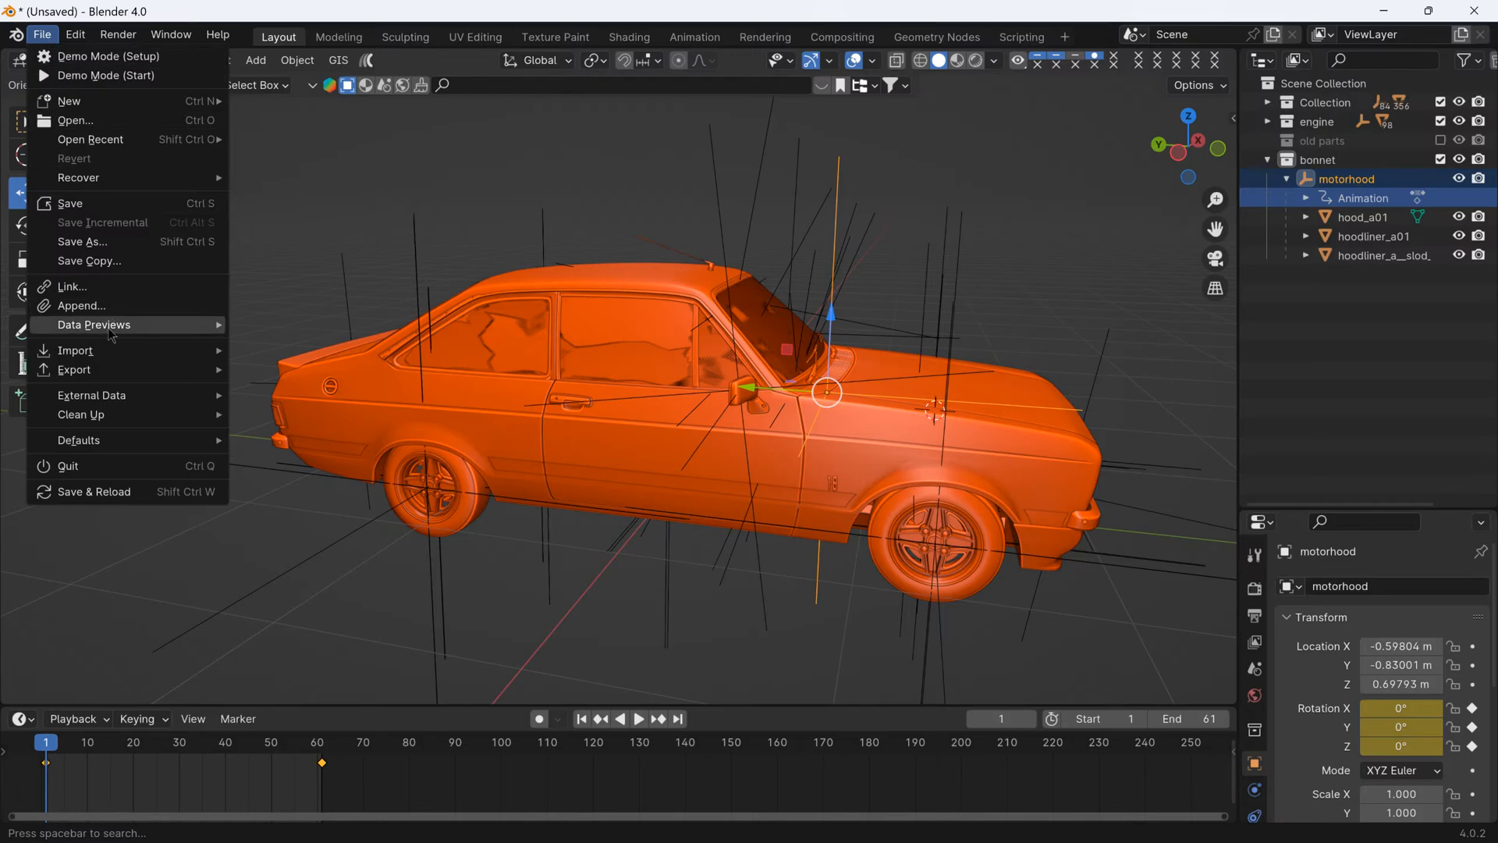
mouse_move(102, 373)
click(285, 541)
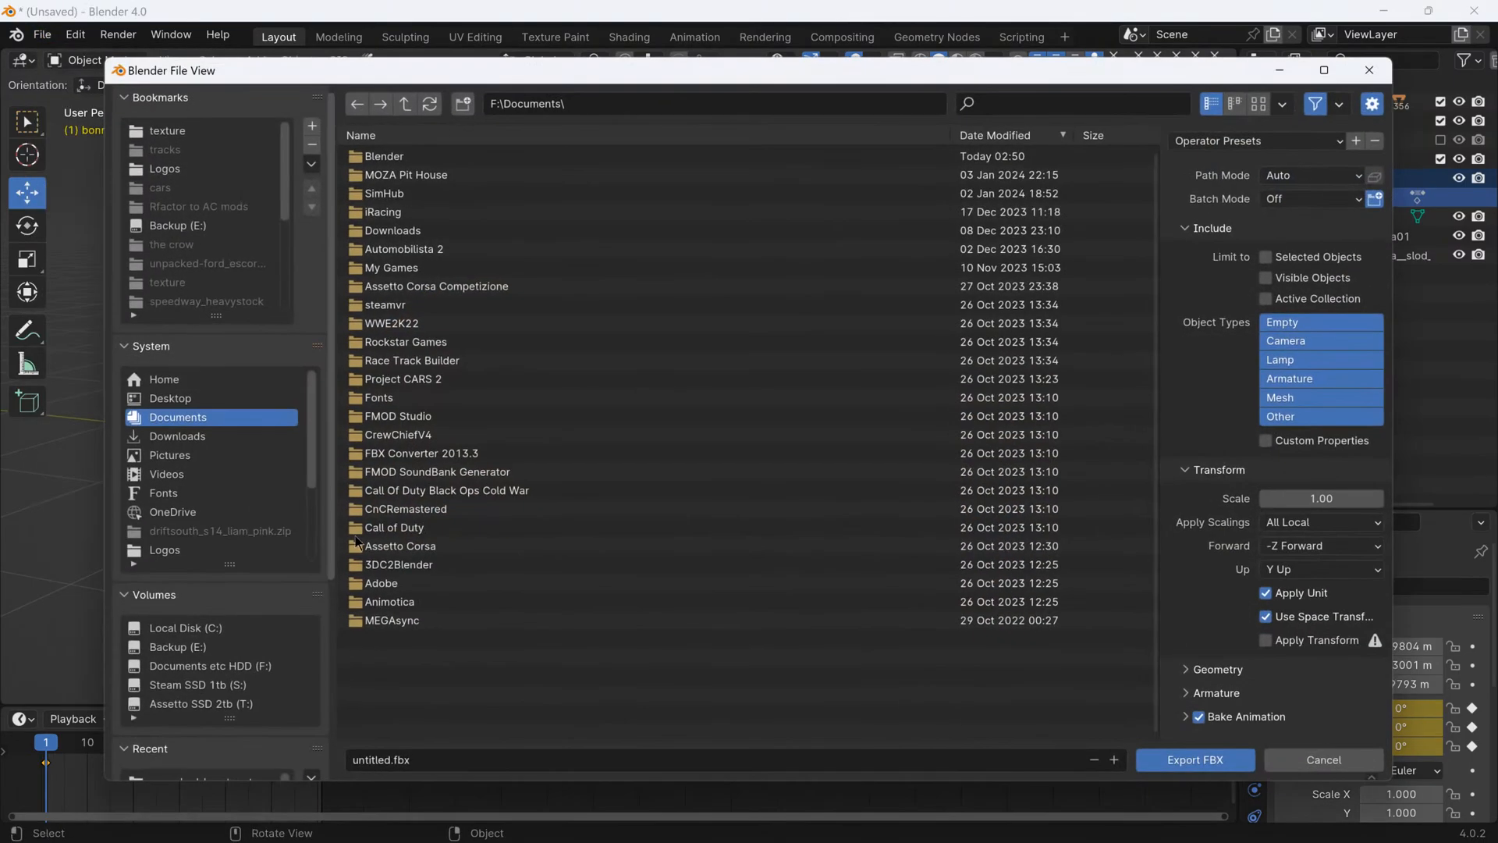
scroll(218, 468, down, 8)
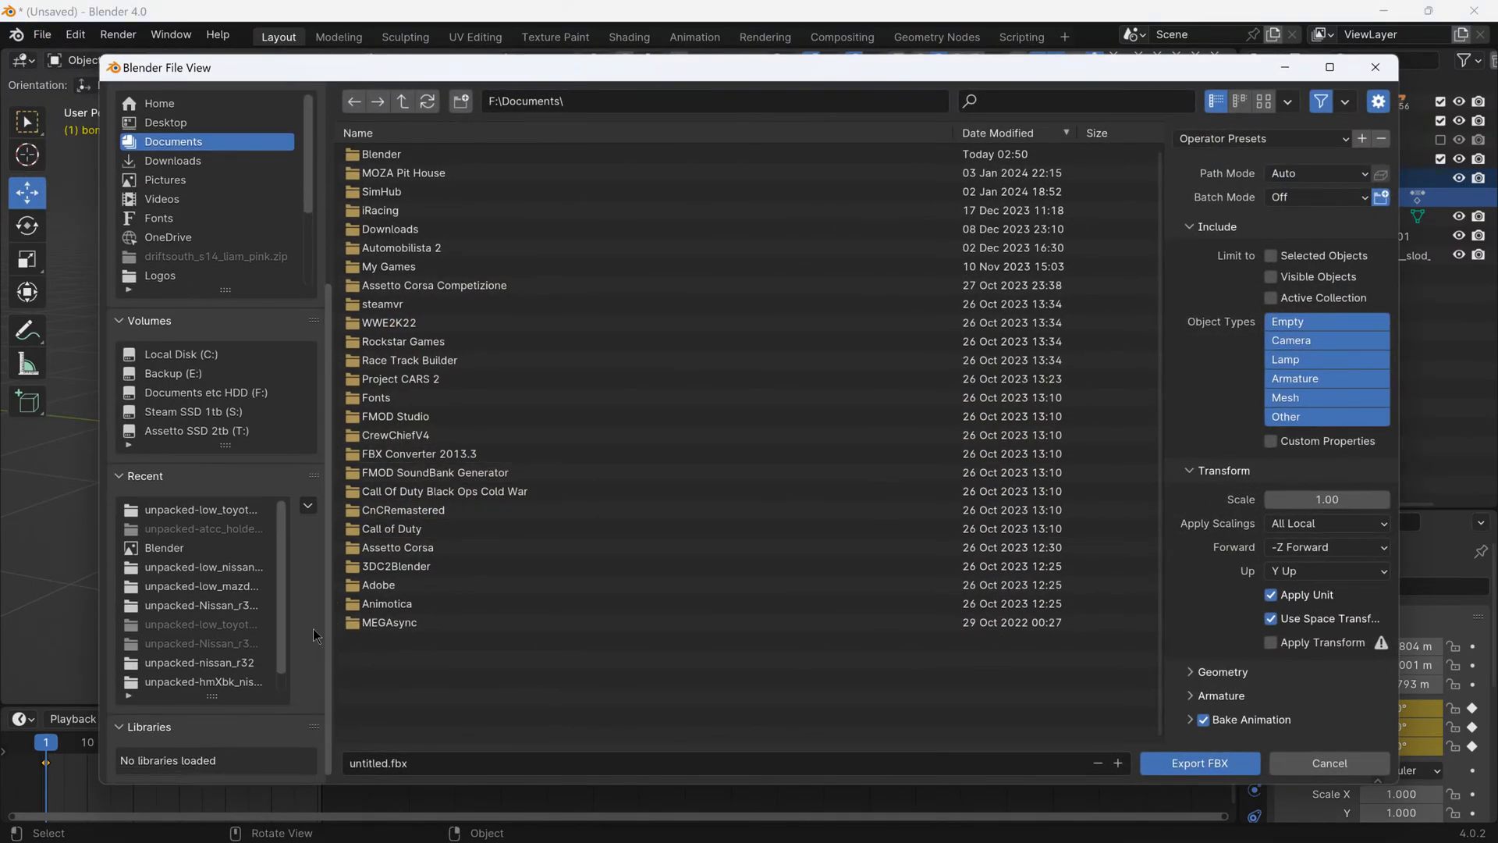
click(213, 514)
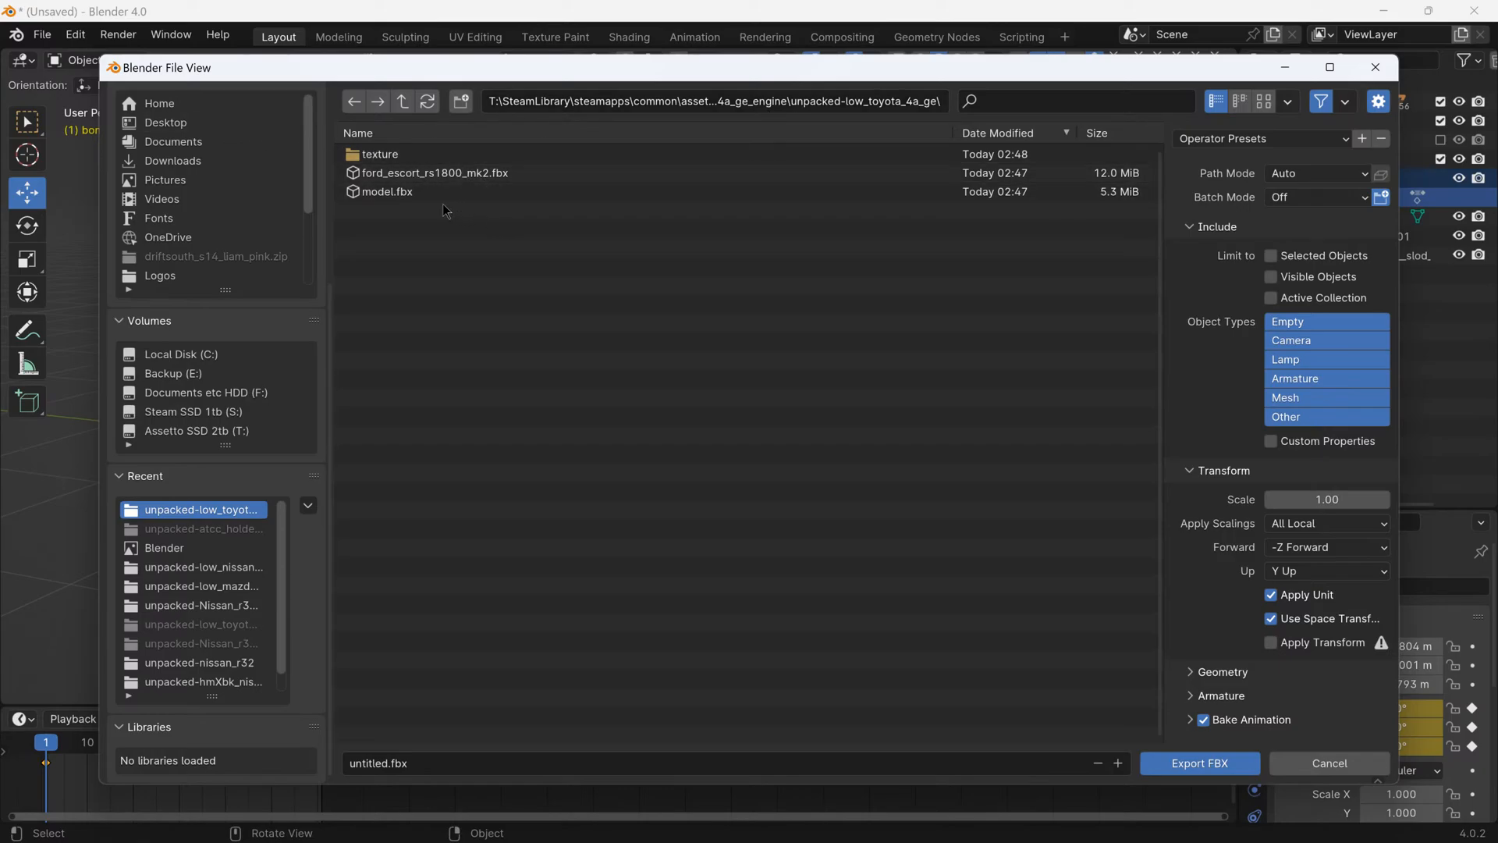
- Name the export motorhood.fbx, limit it to selected objects, and set the scale to 0.01
click(417, 761)
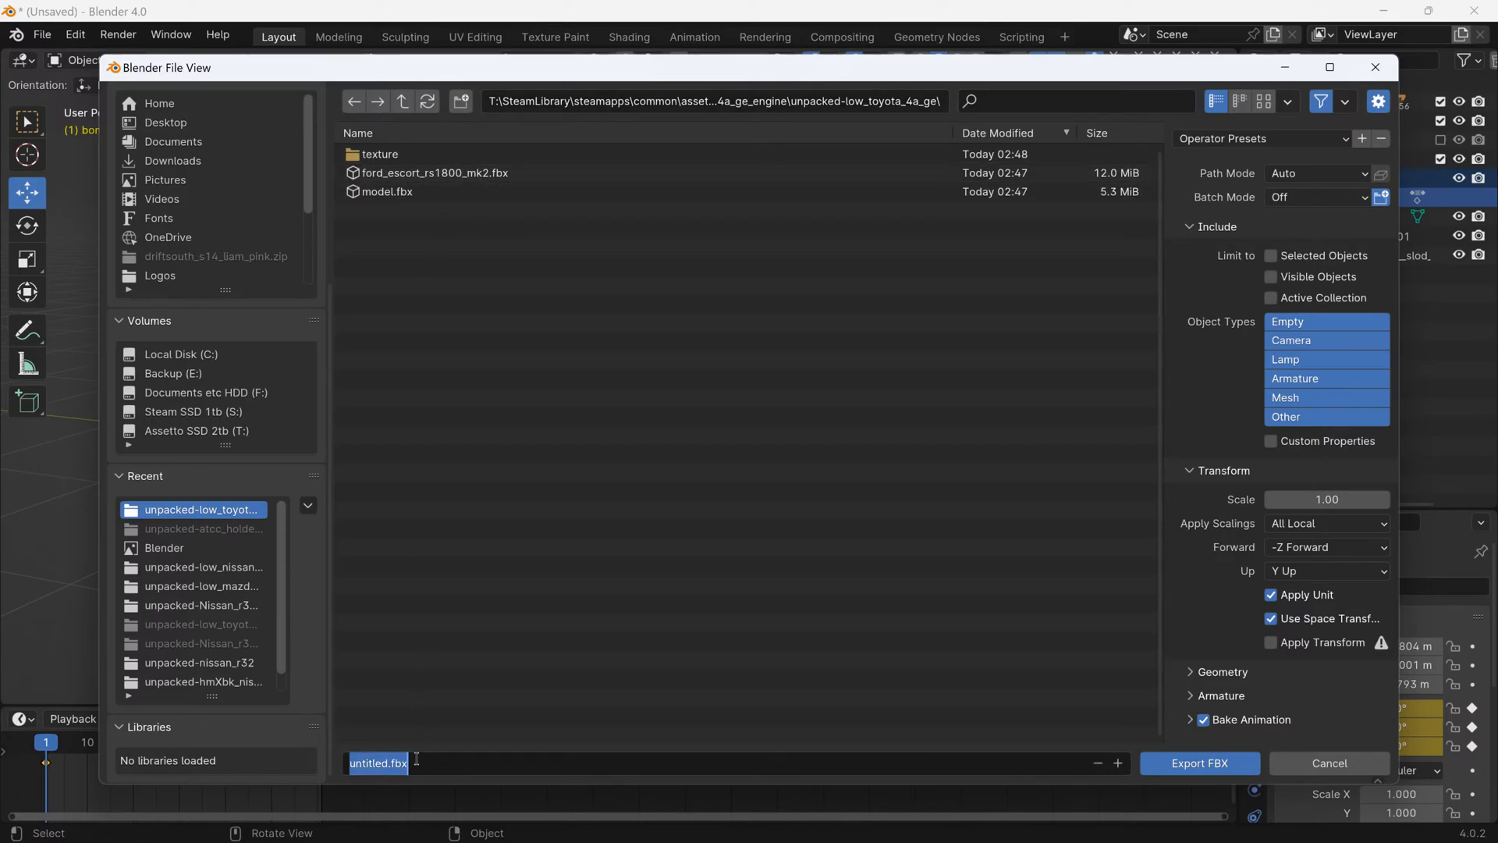
text(motorhoo)
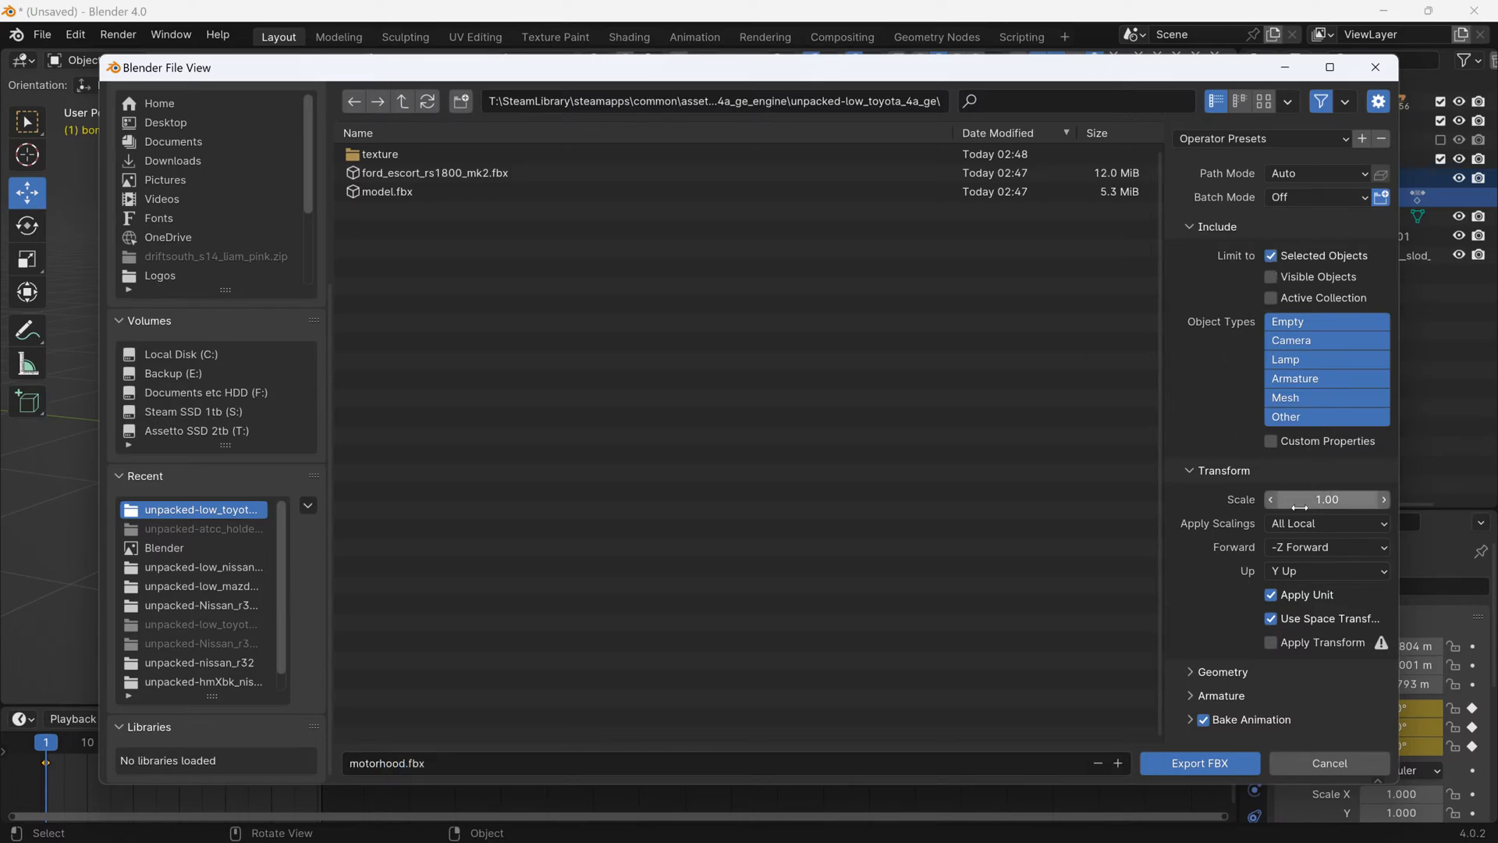
click(1300, 501)
key(Return)
- Keep Bake Animation on with Key All Bones, NLA Strips, All Actions and Force Start/End Keying off, and export the FBX
click(1191, 719)
scroll(1233, 671, down, 4)
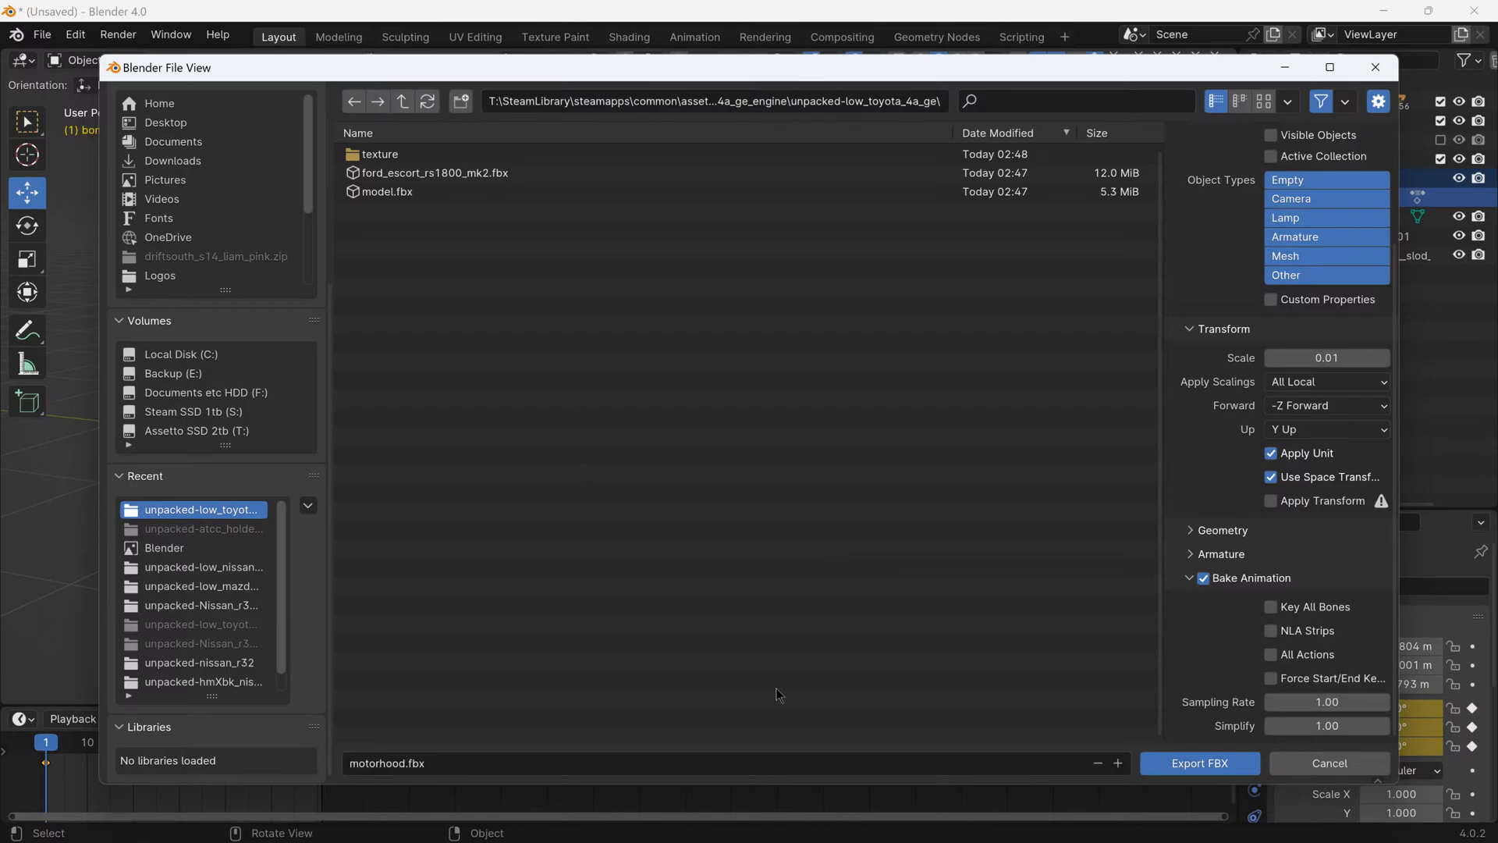
click(1191, 765)
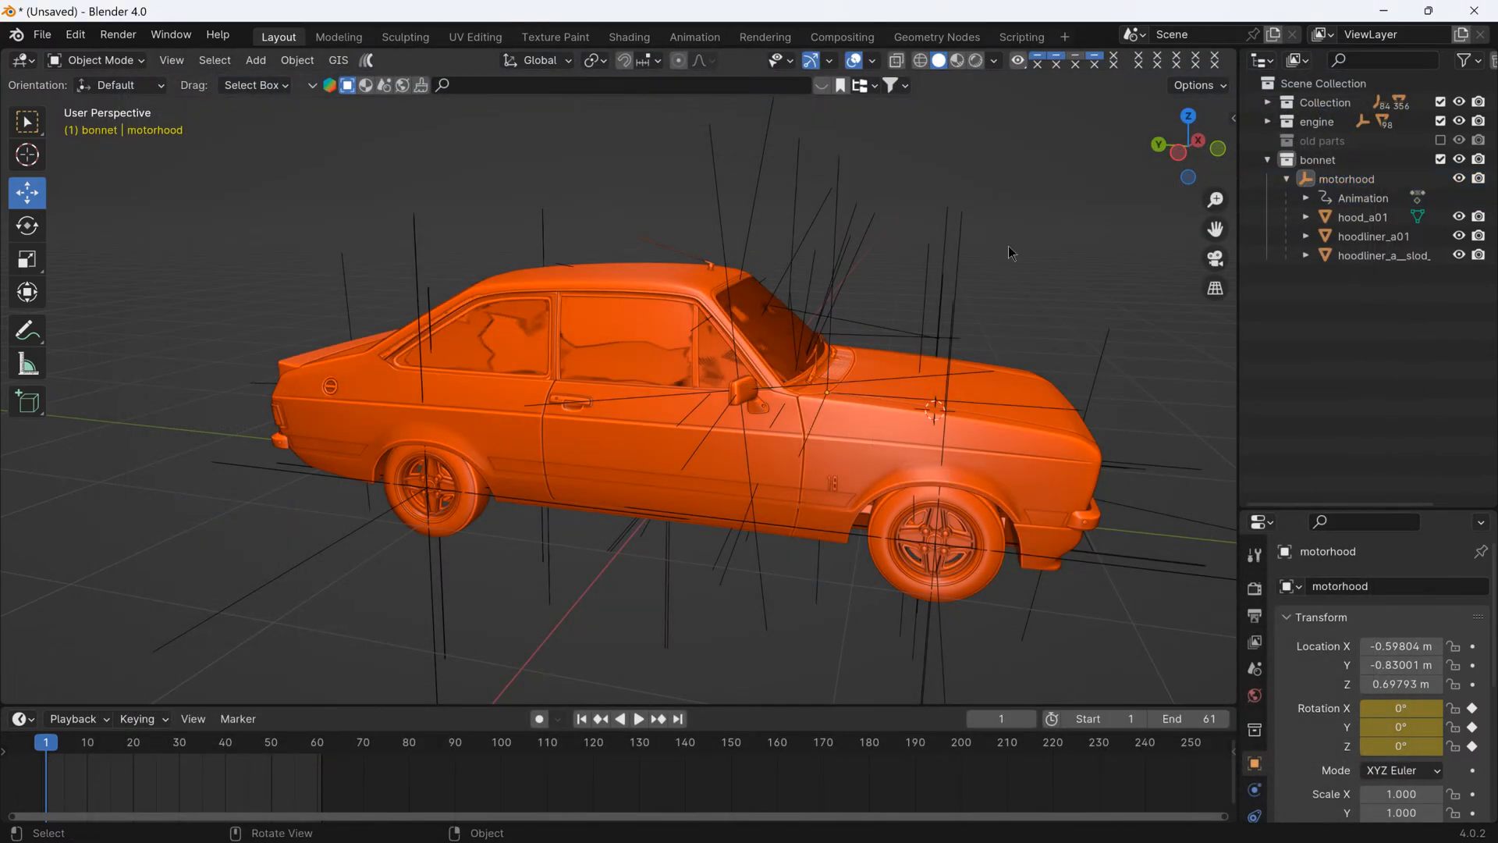
- Select all visible objects of the car, engine and bonnet, and open the FBX export settings for them
key(a)
click(998, 146)
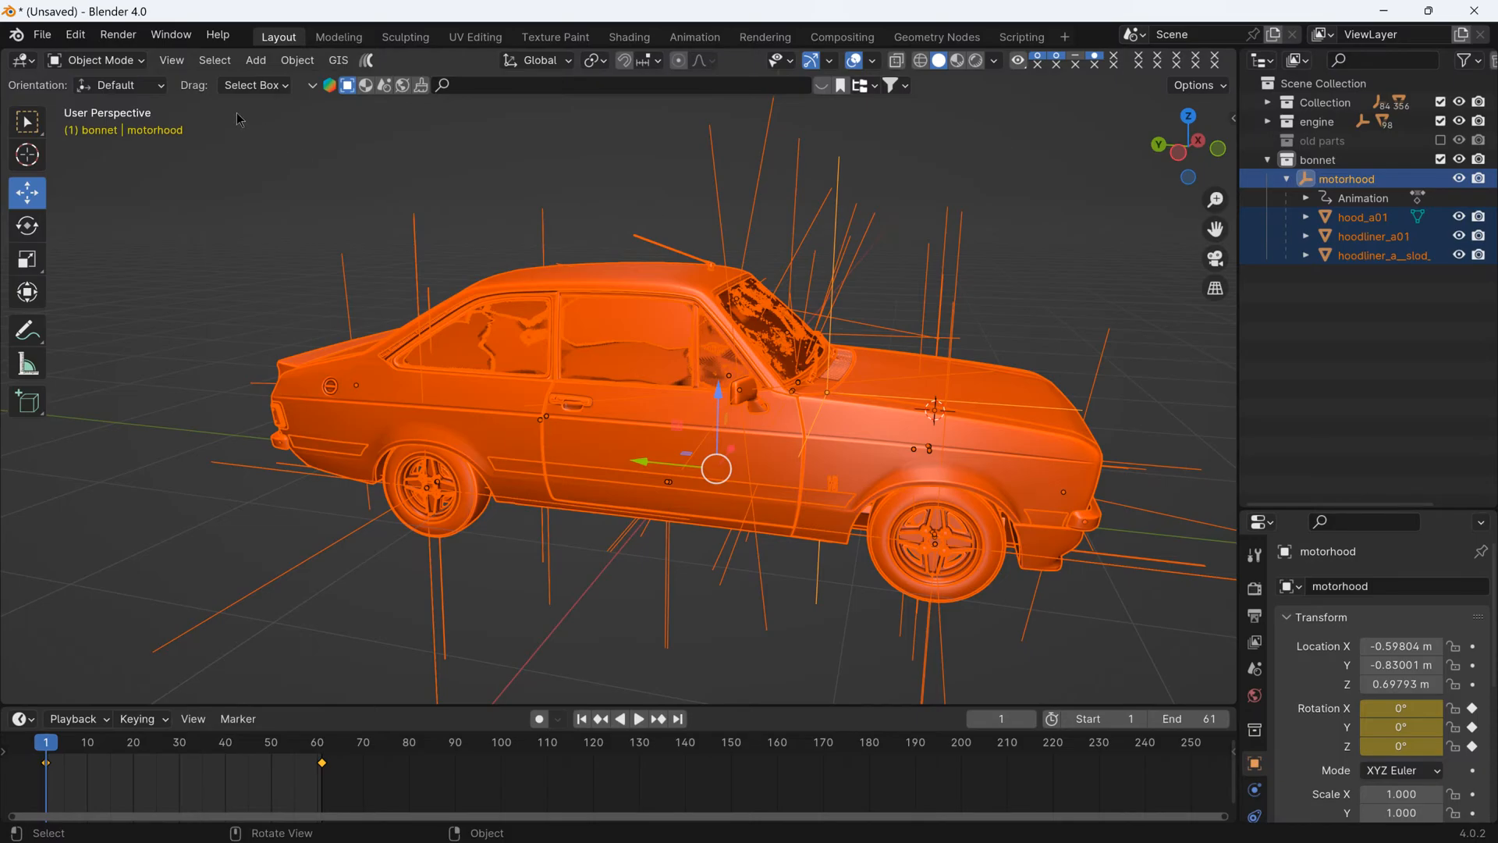
click(42, 34)
mouse_move(105, 373)
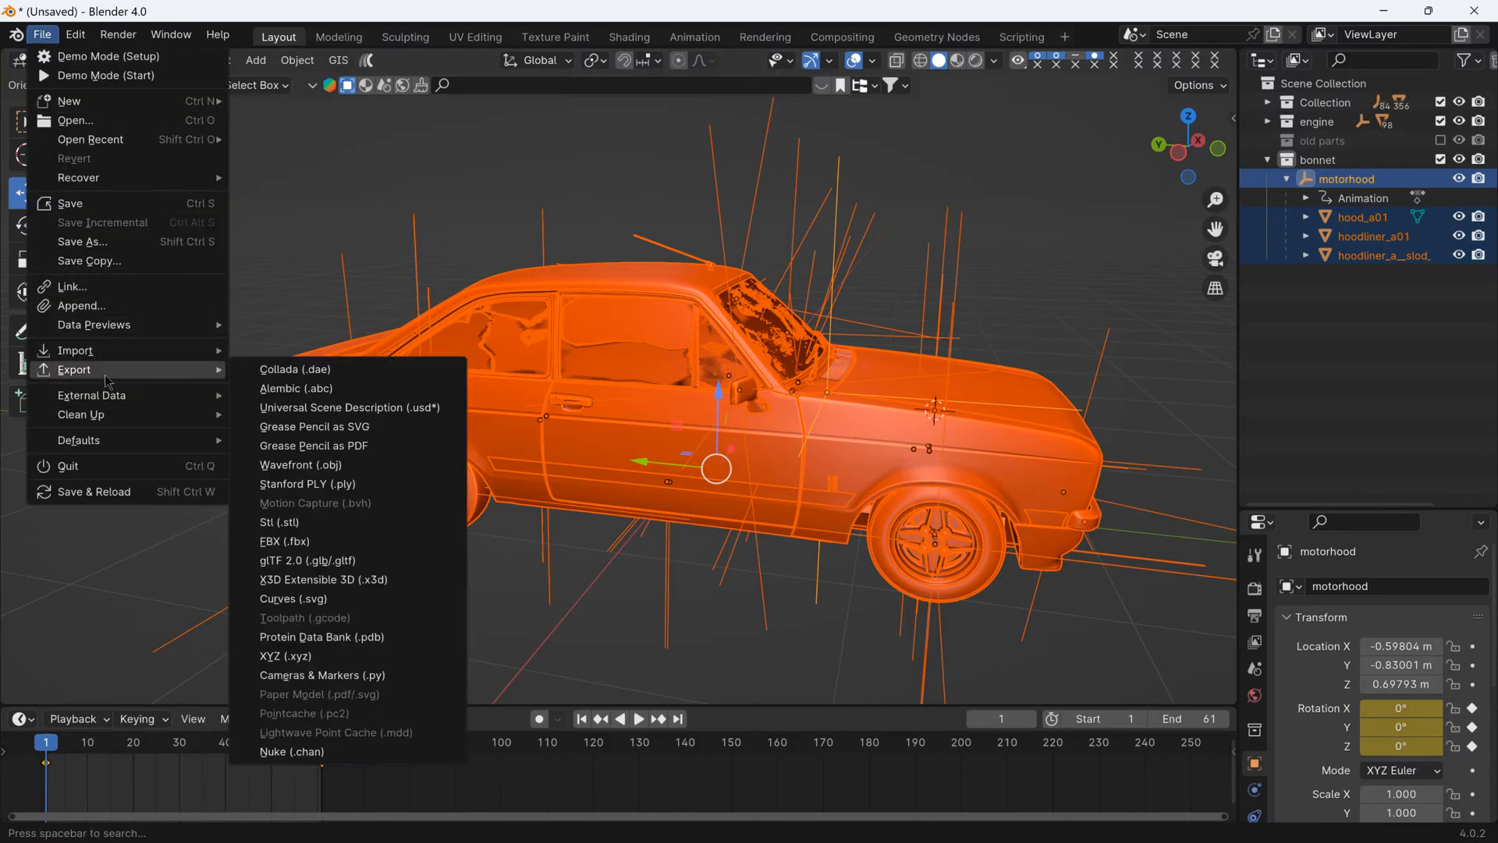
click(353, 541)
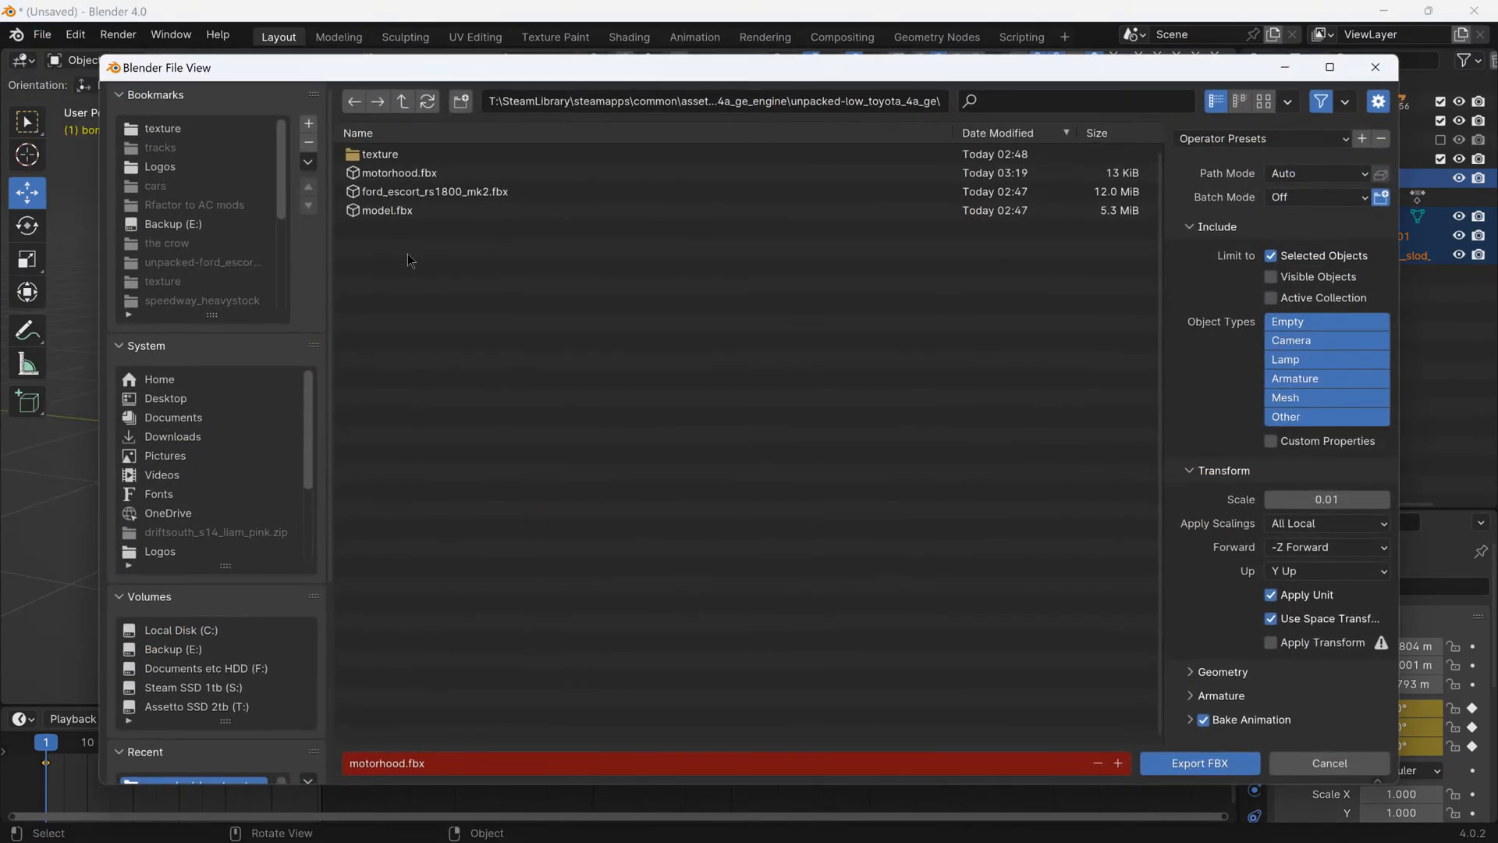
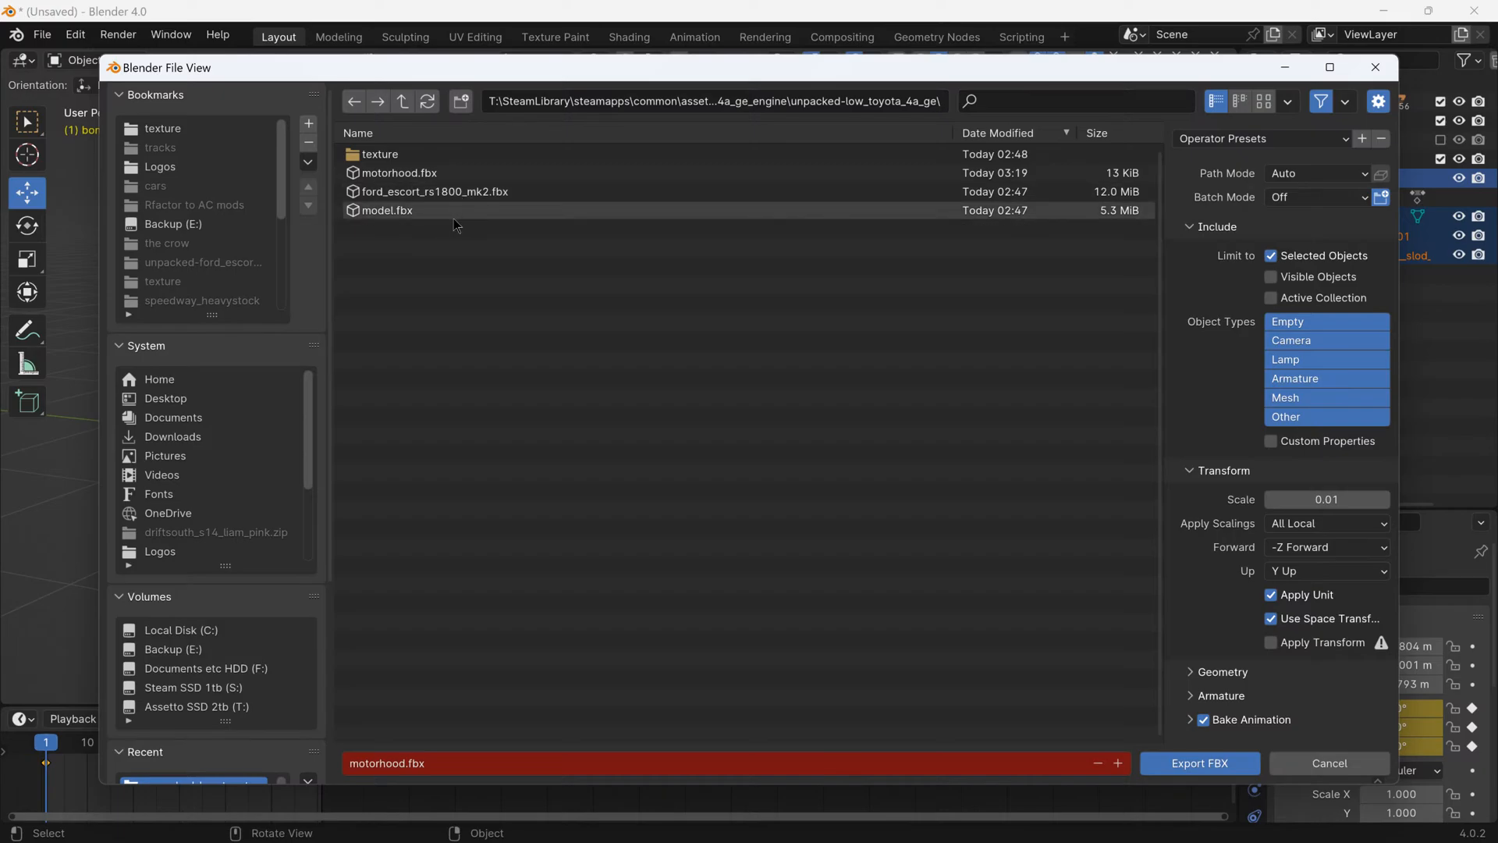
- Export the selected car, engine and bonnet over the existing model.fbx with Bake Animation turned off
click(409, 217)
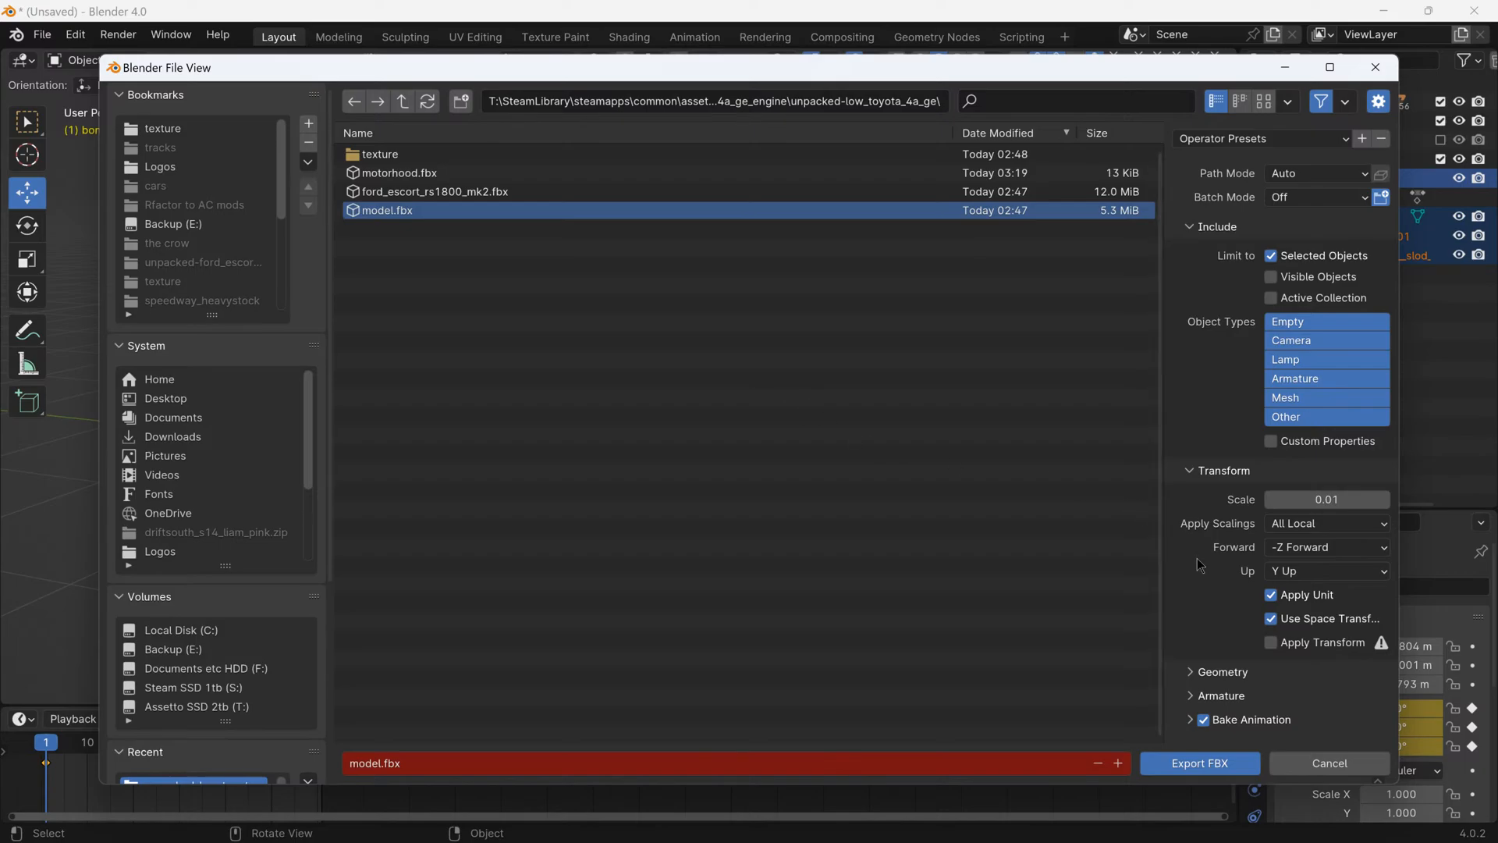
click(1204, 721)
click(1173, 767)
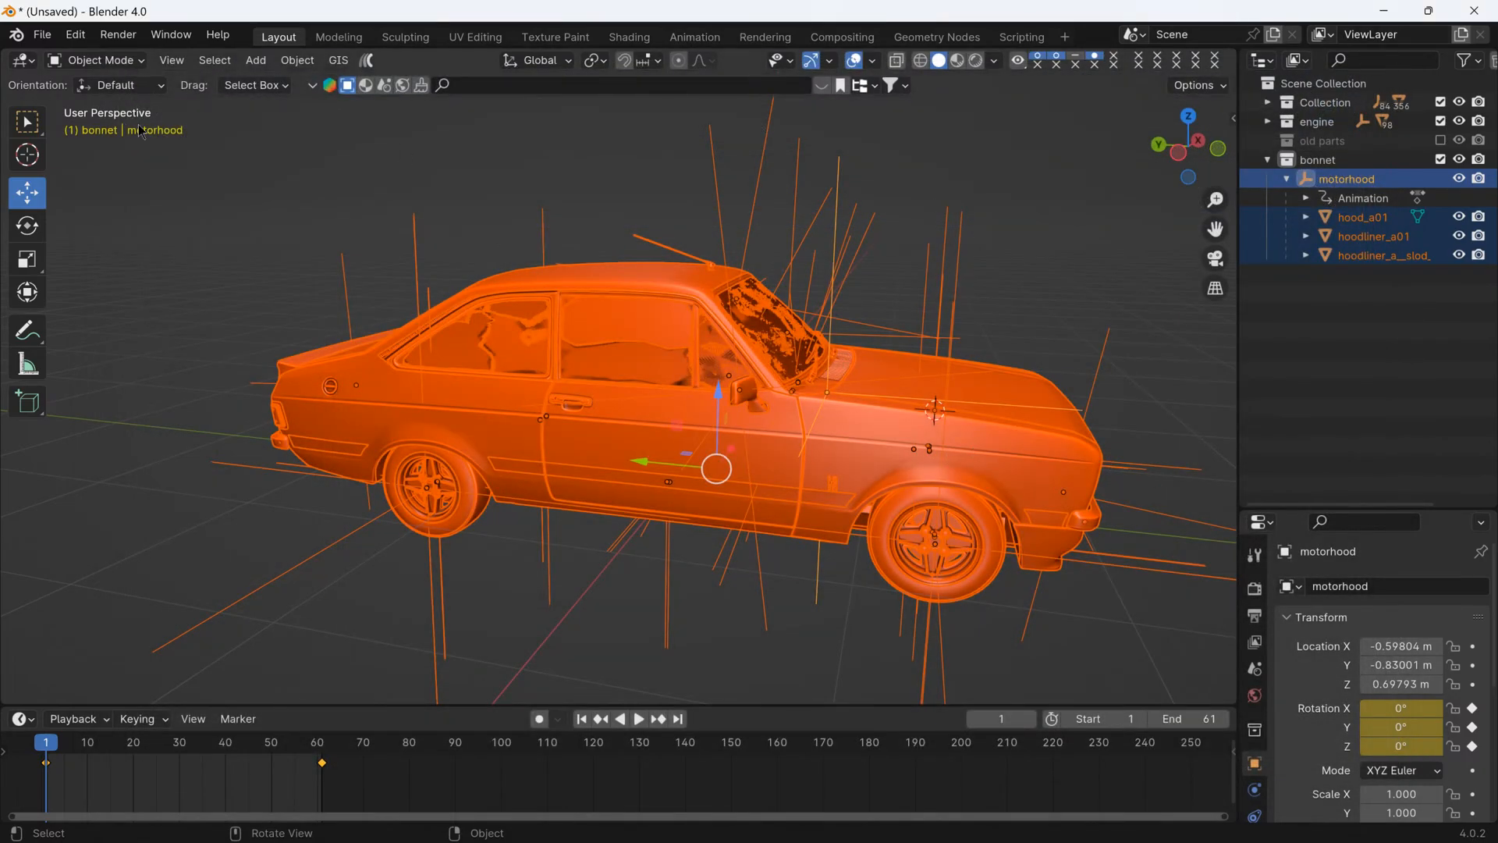
- Save the Blender project as "4age escort" in the F:\Documents\Blender folder
click(42, 35)
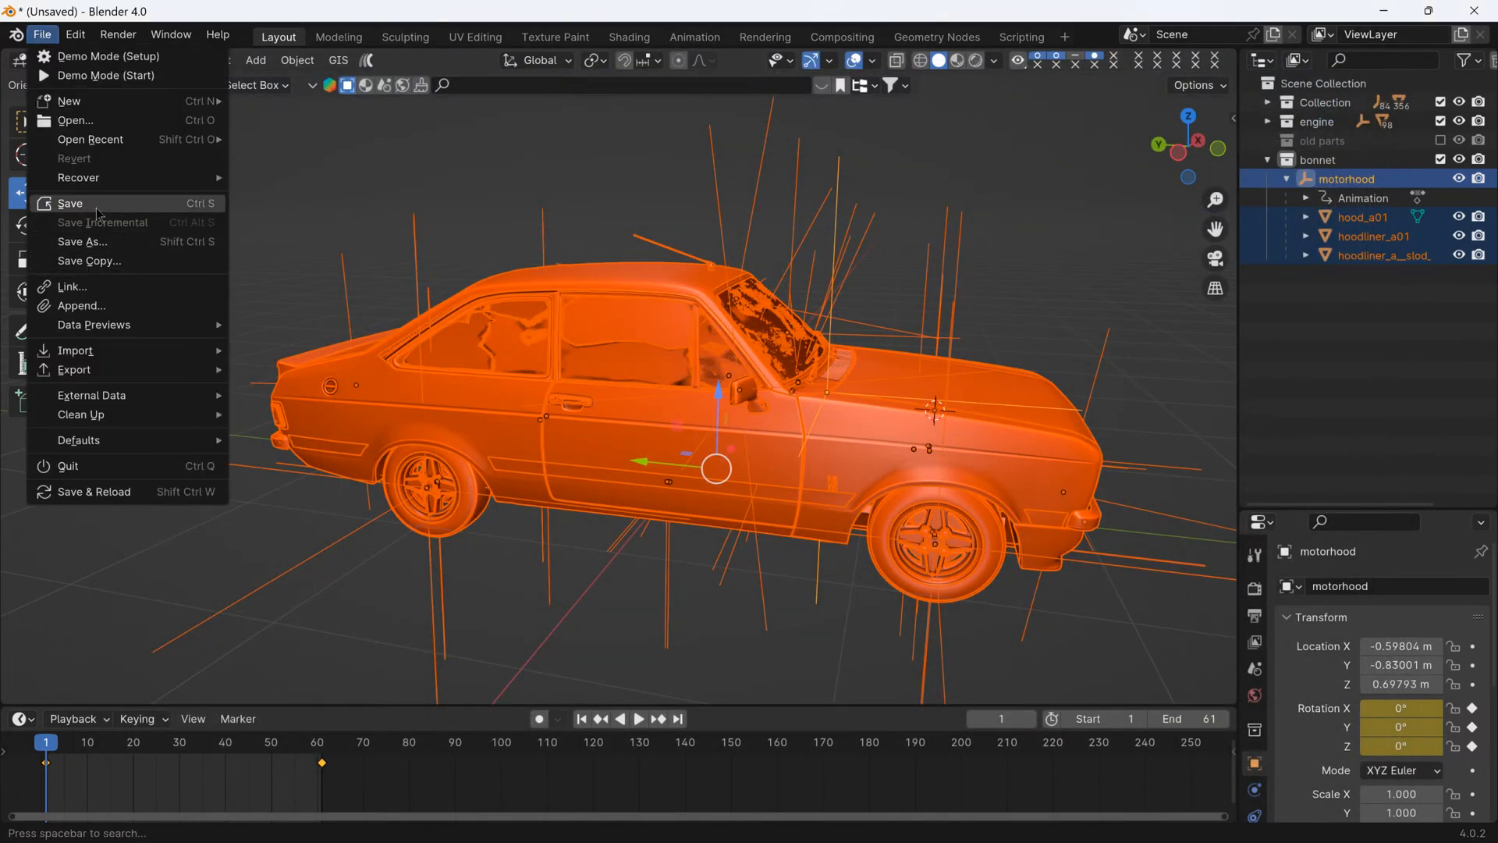
click(70, 204)
click(453, 763)
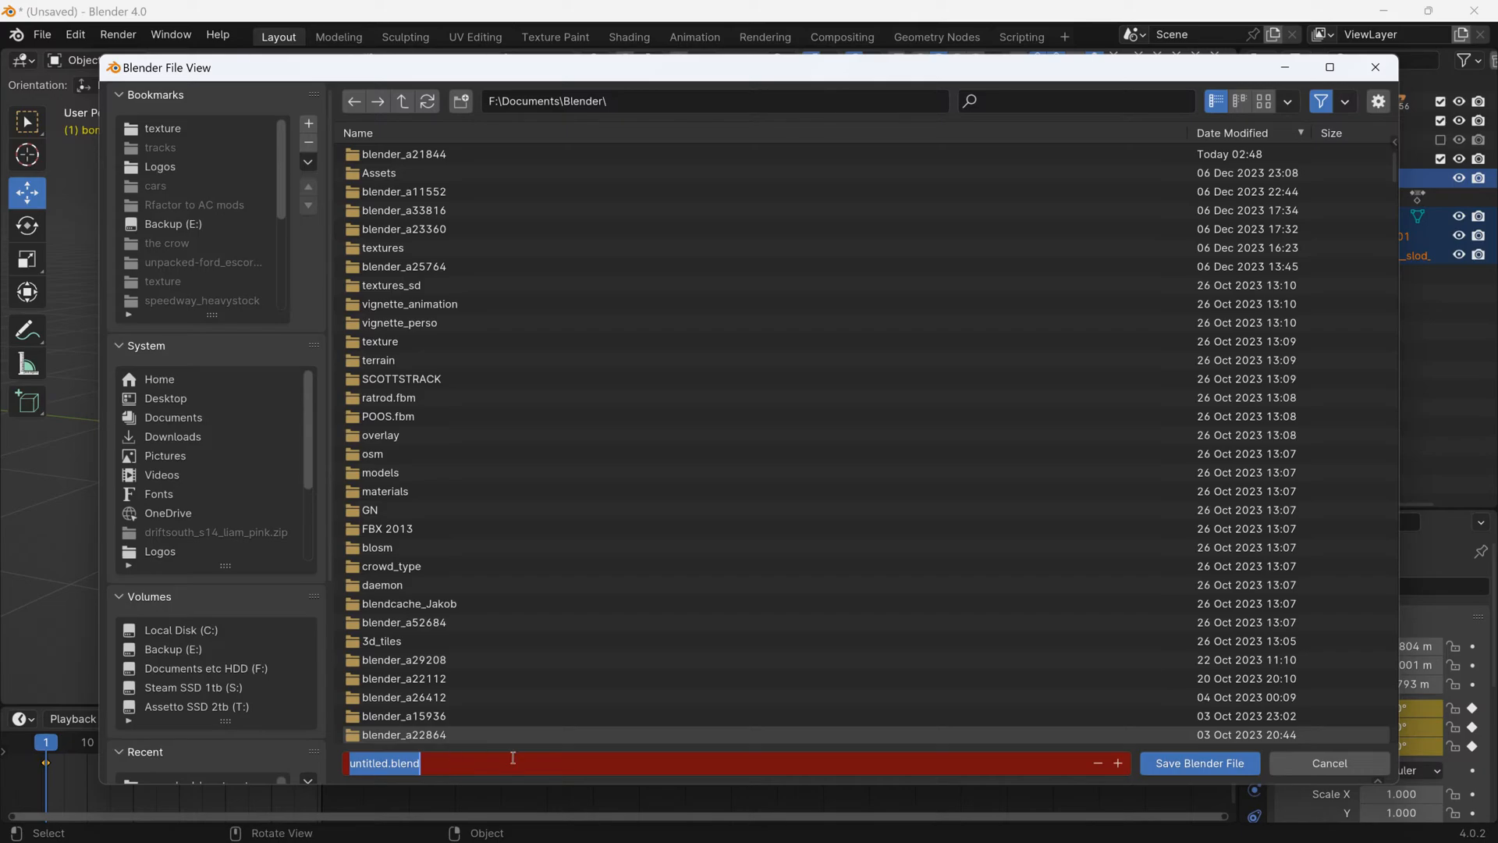
text(4age es)
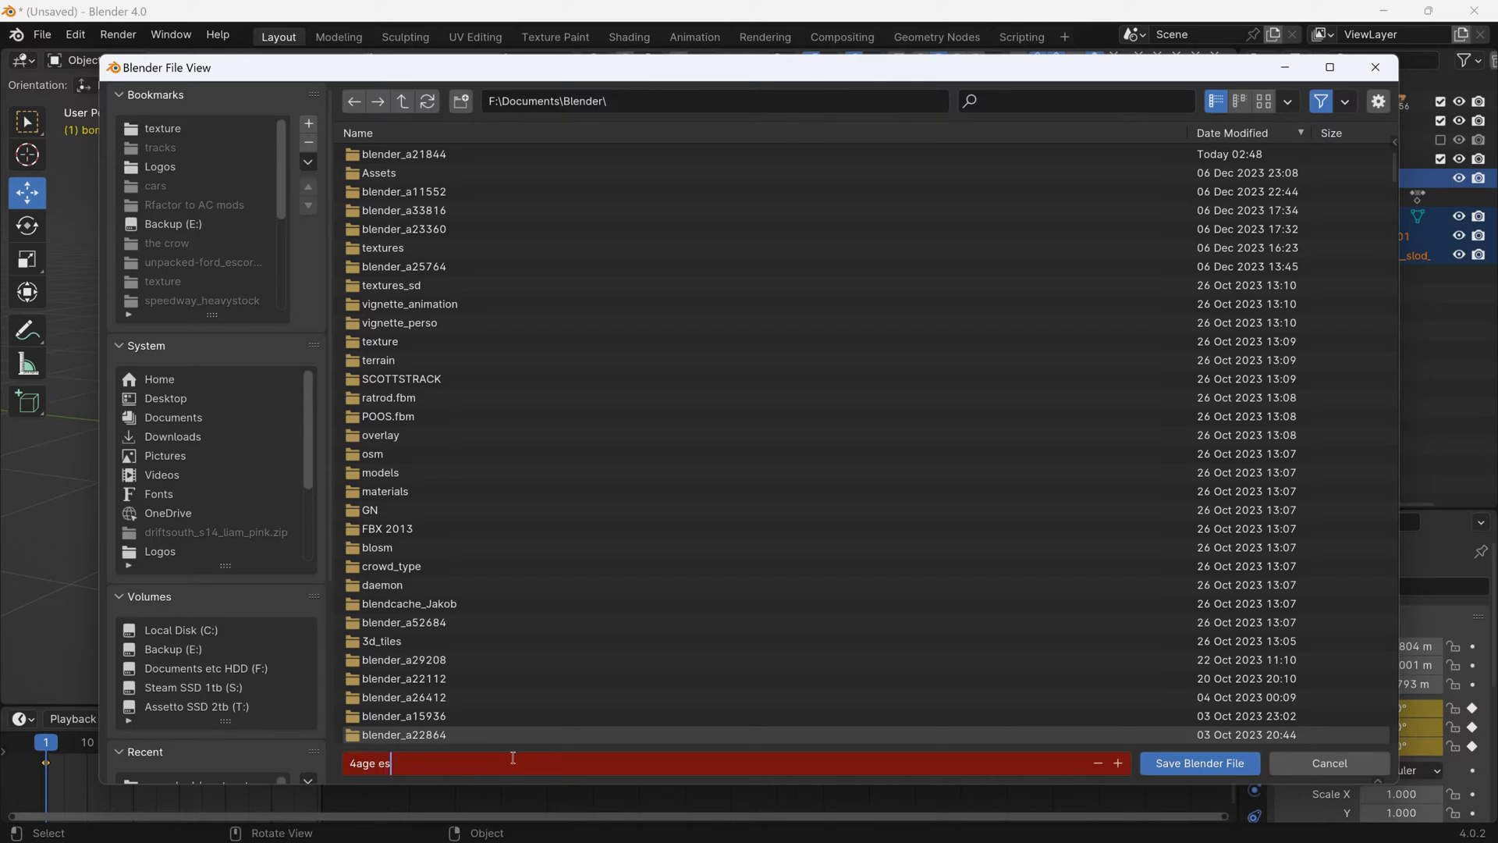
text(cort)
key(Return)
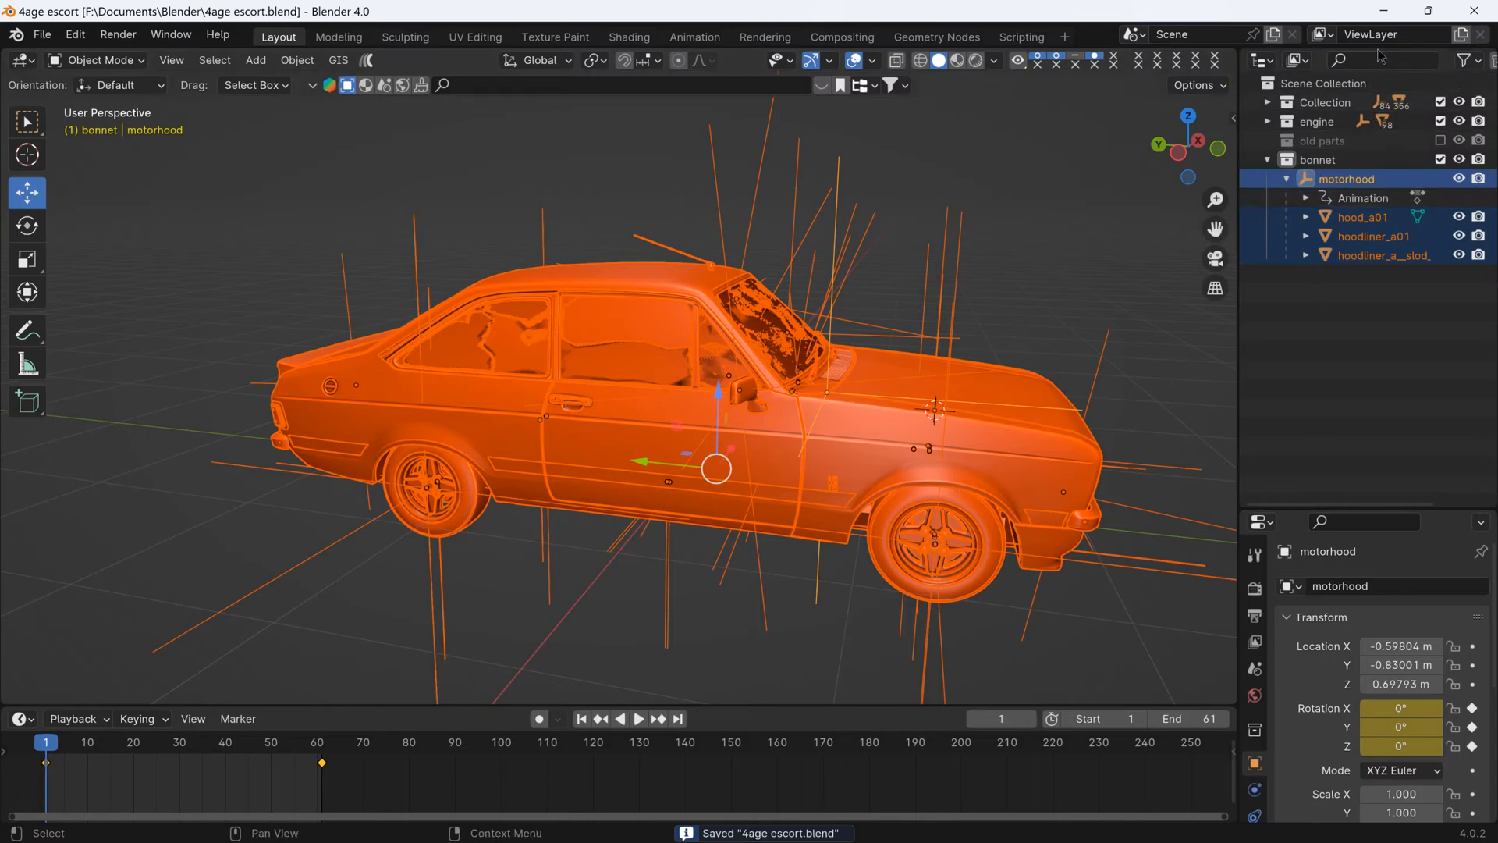
- Switch to the assettocorsa folder in File Explorer and launch ksEditor from its sdk\editor subfolder
click(1385, 14)
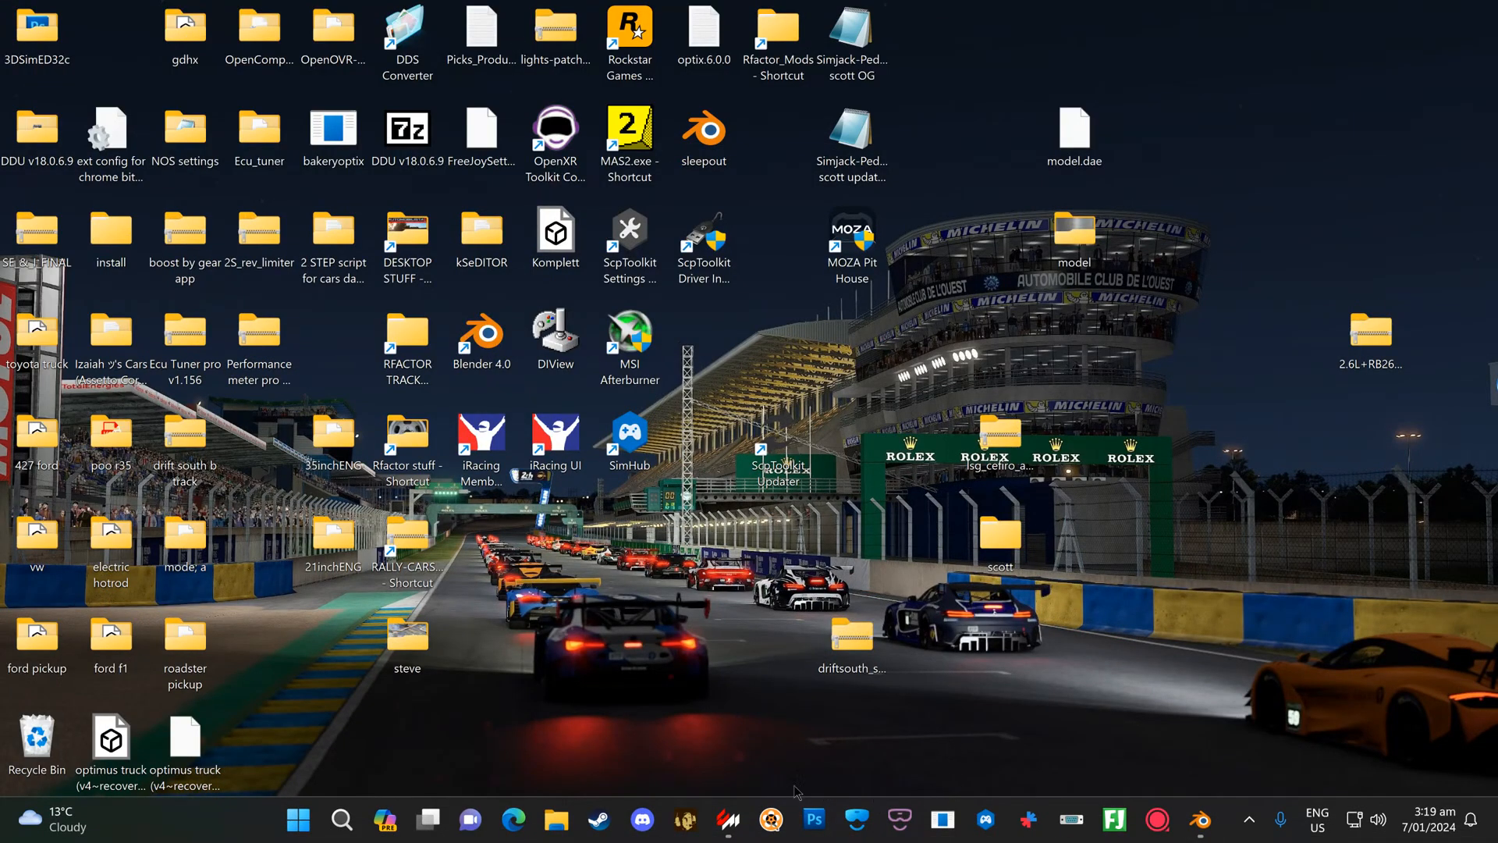
click(737, 818)
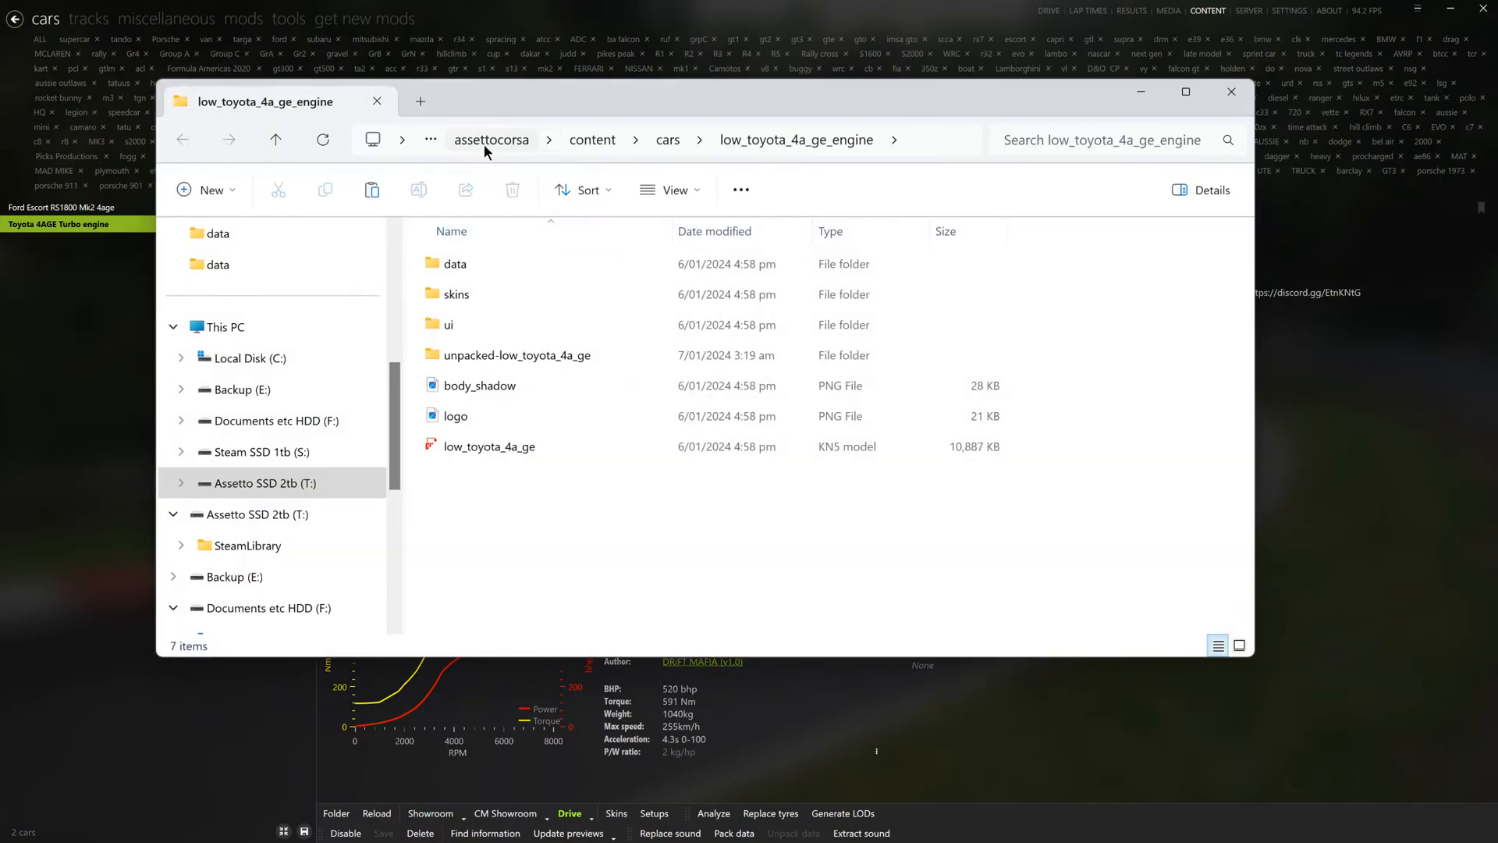
click(485, 143)
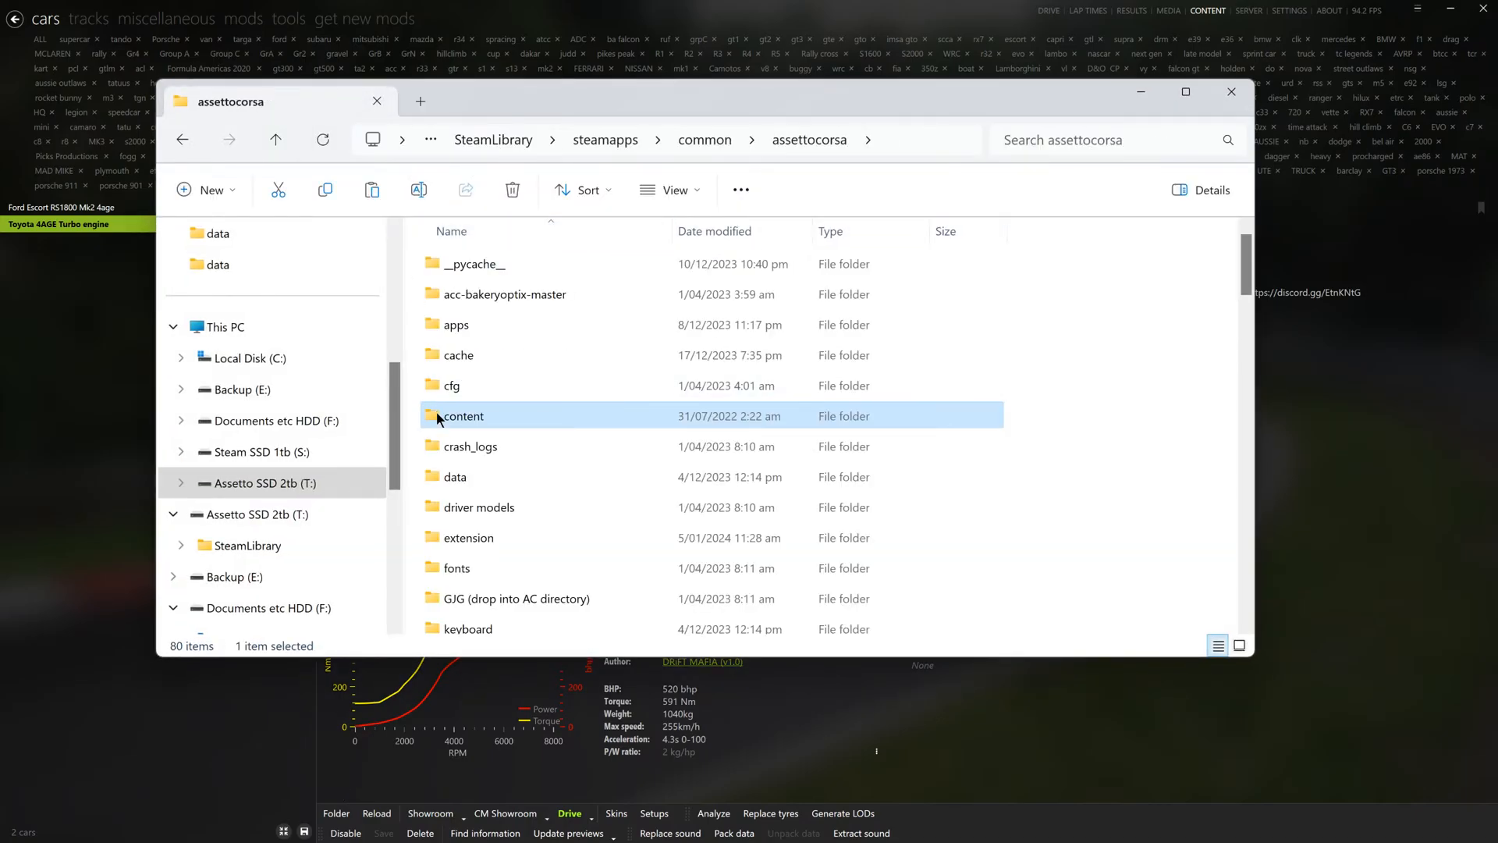
scroll(452, 437, down, 2)
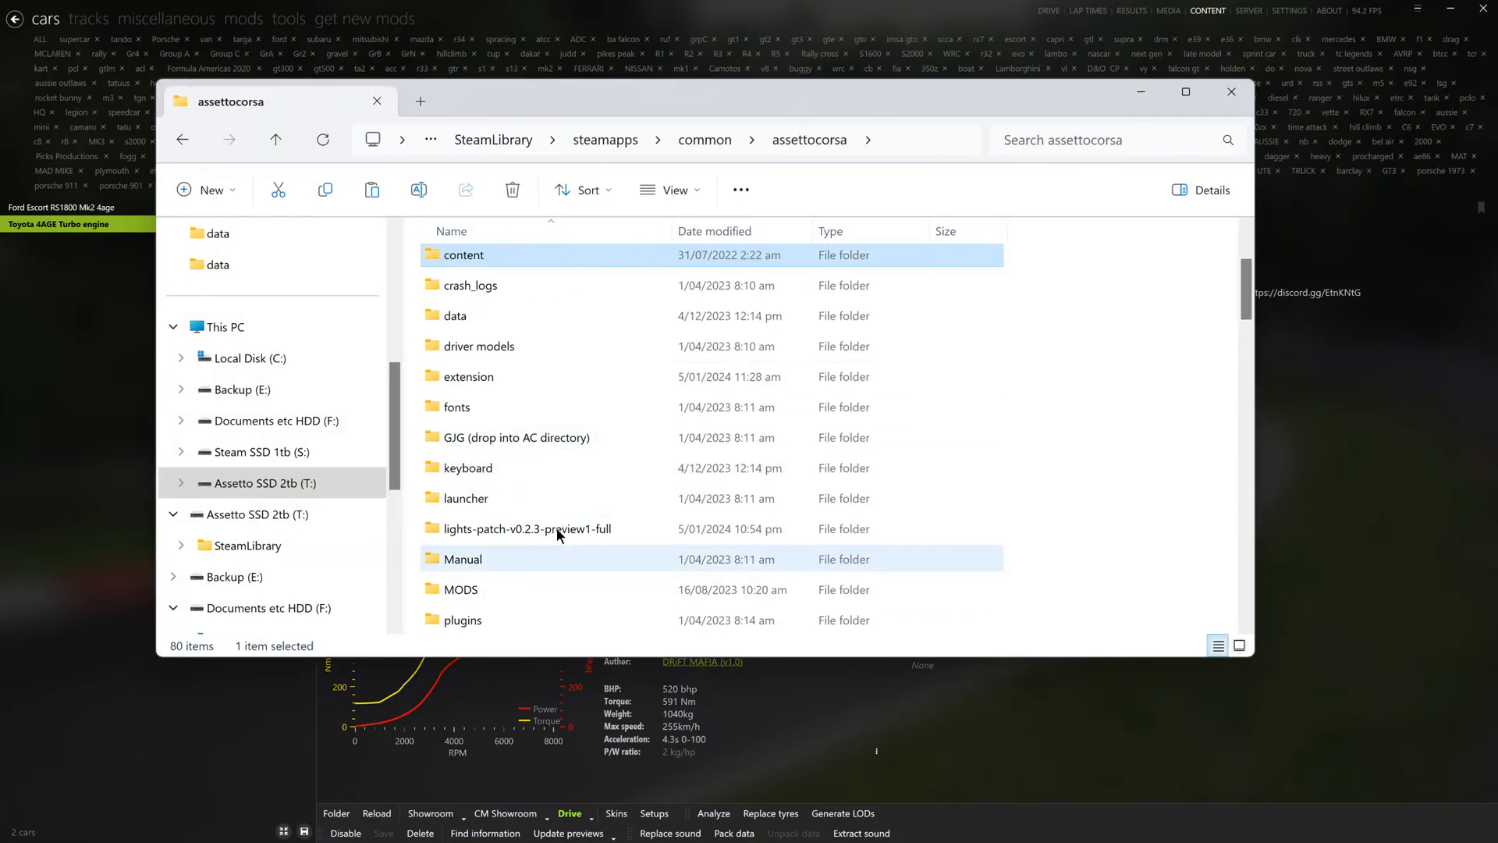
scroll(525, 498, down, 2)
double_click(481, 465)
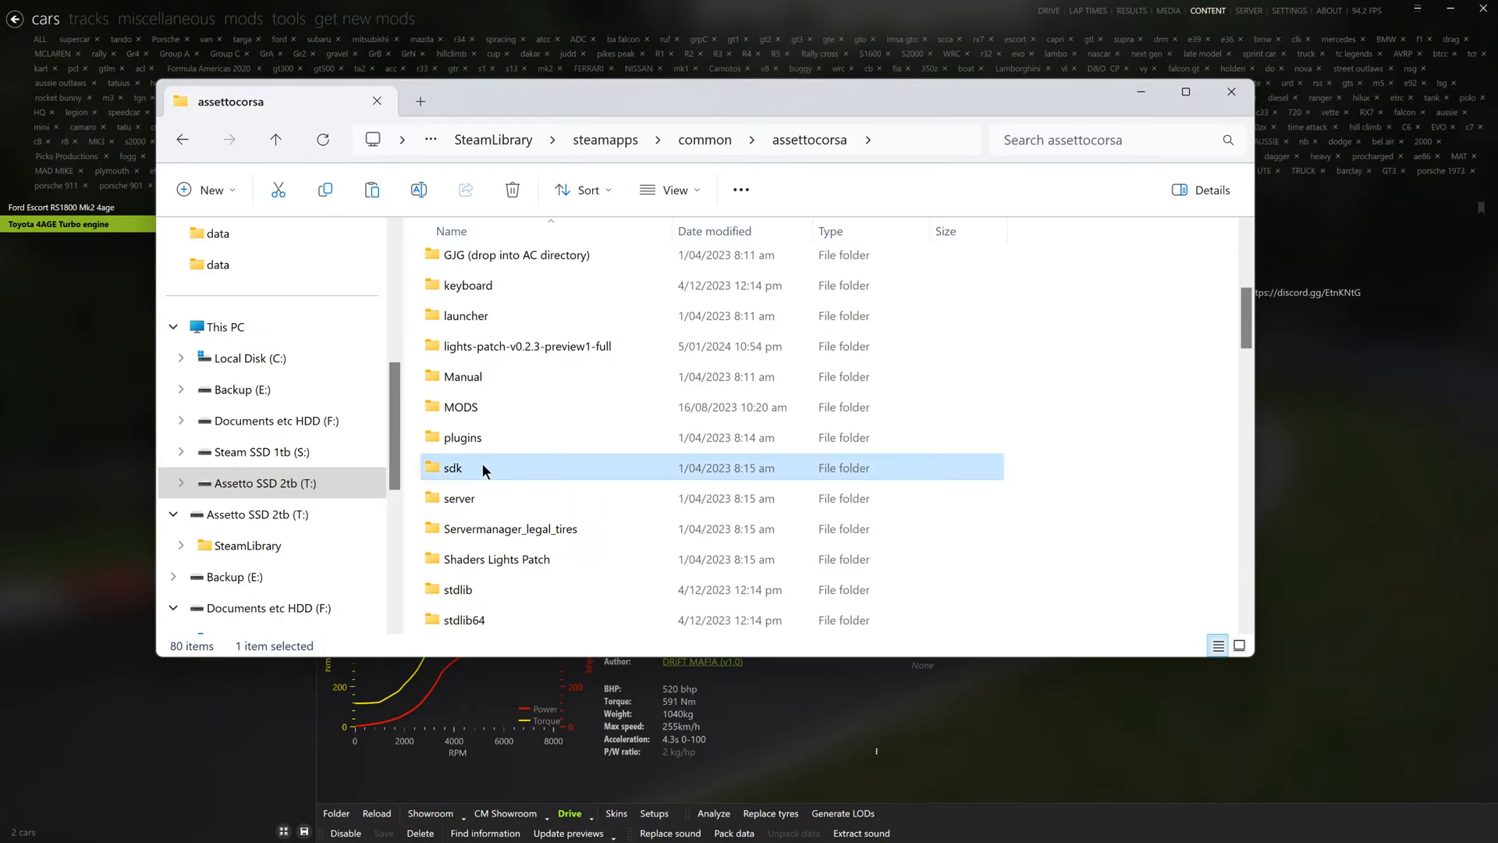
double_click(497, 326)
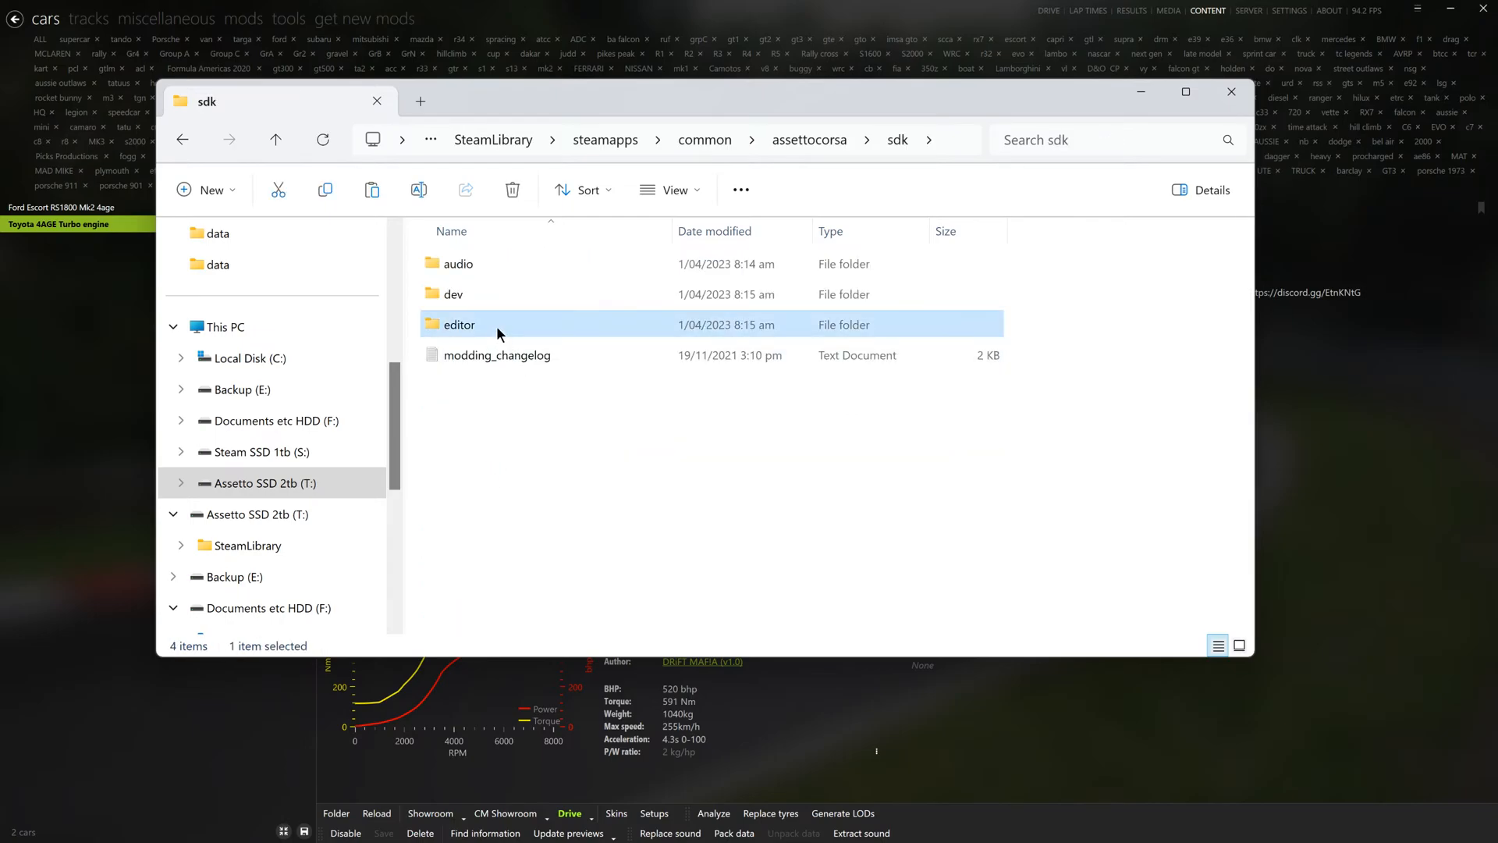
scroll(546, 466, down, 2)
double_click(507, 436)
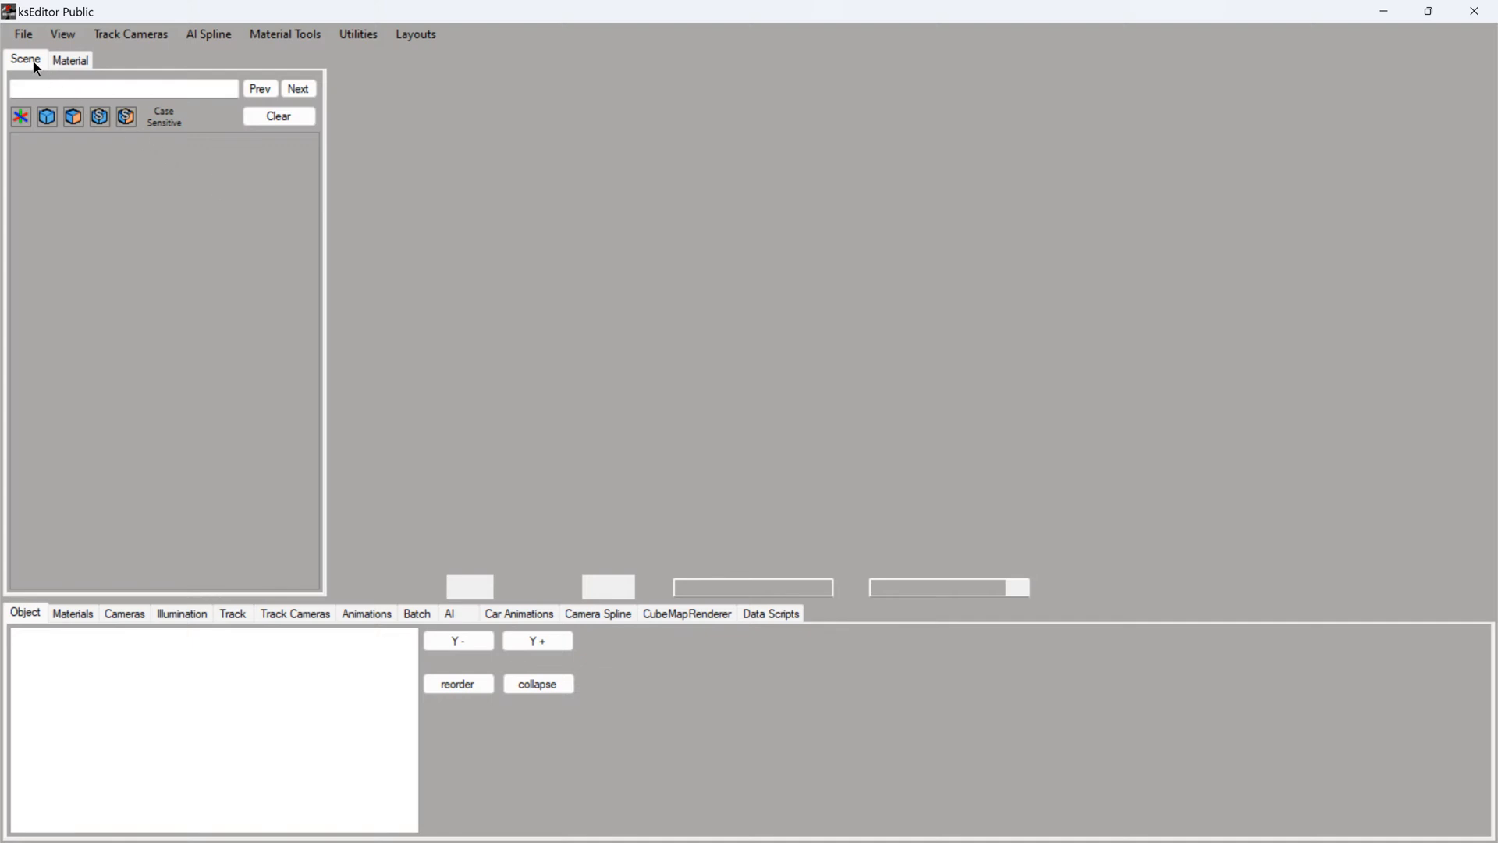
- Start opening an FBX in ksEditor, go to the content\cars folder and sort it by newest modification date
click(22, 35)
click(40, 82)
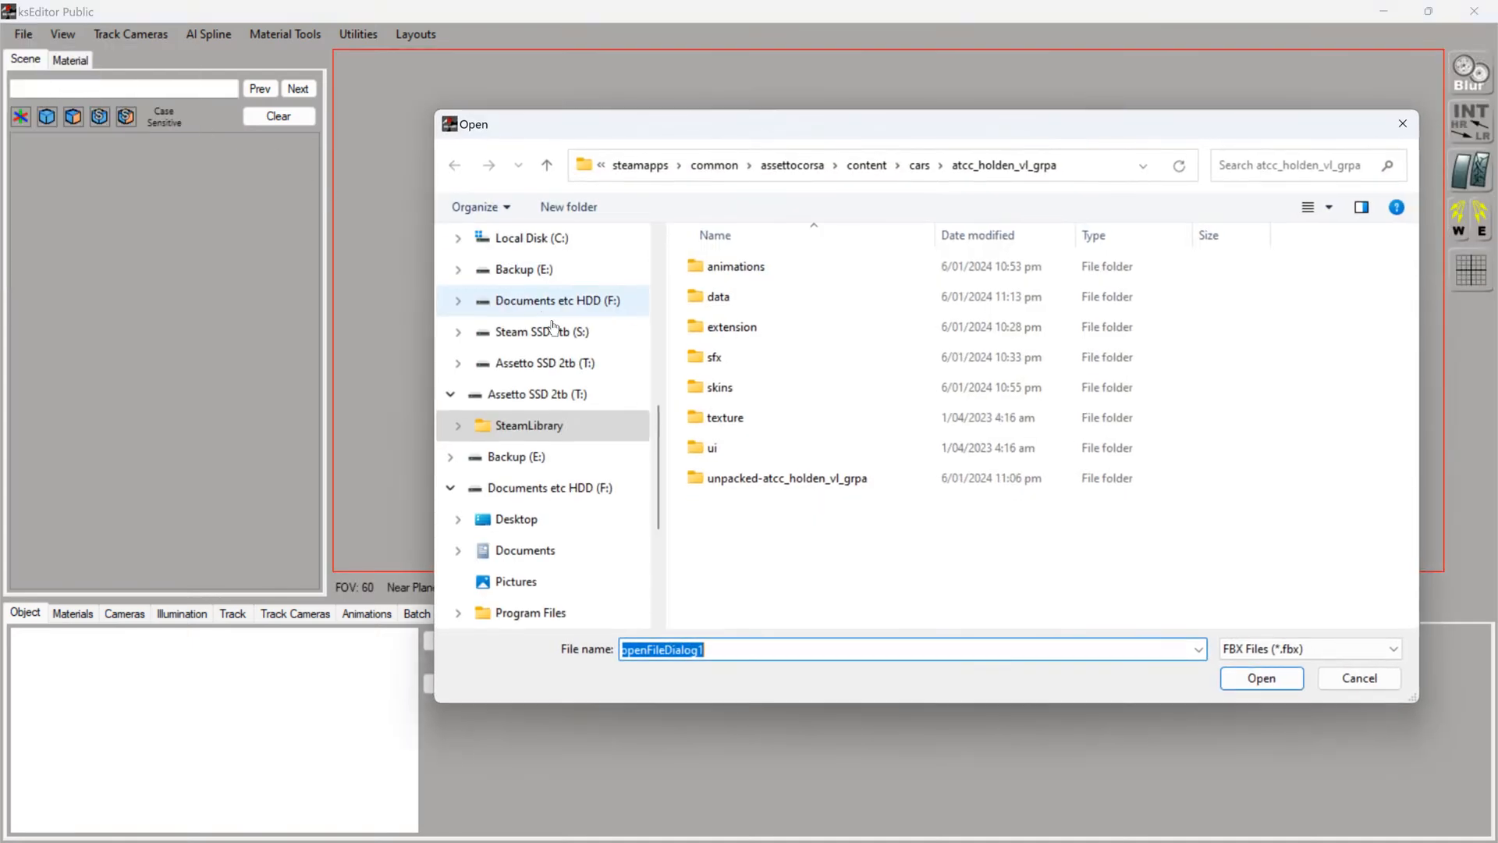
click(919, 167)
scroll(854, 523, down, 2)
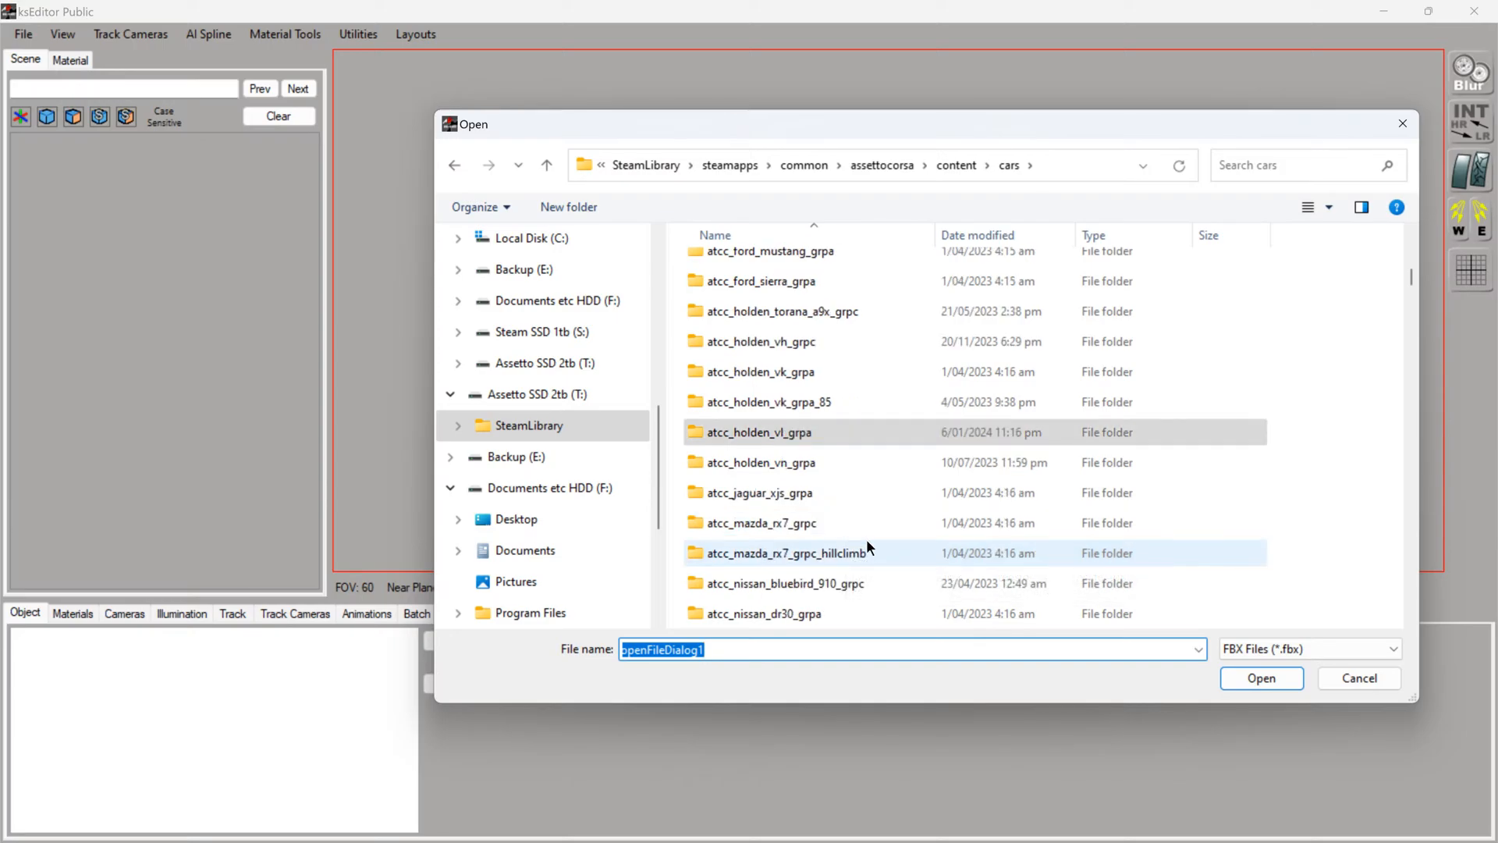
scroll(869, 538, down, 5)
scroll(880, 557, up, 2)
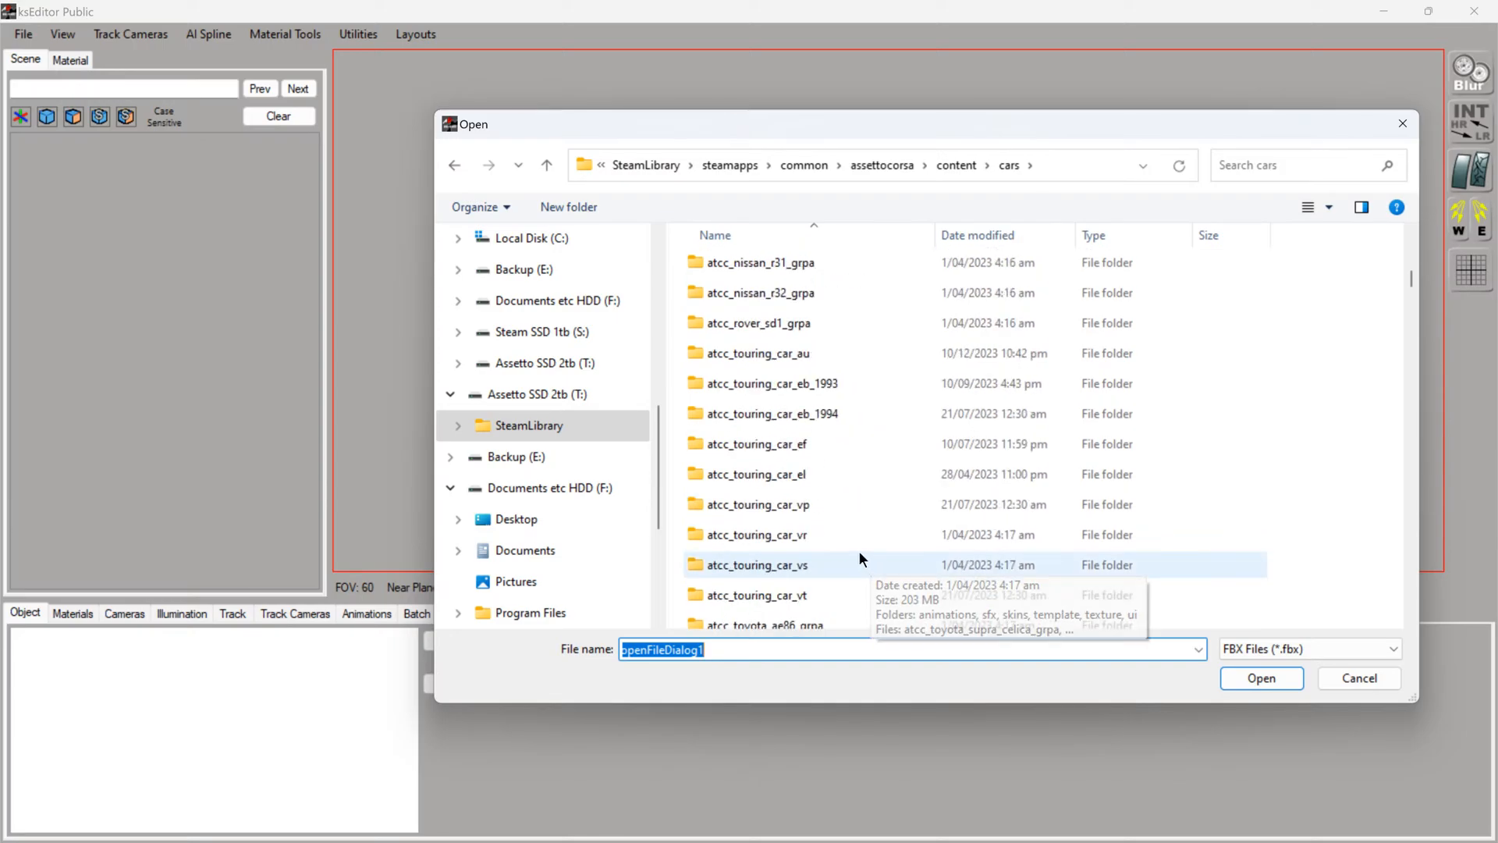
scroll(855, 546, up, 12)
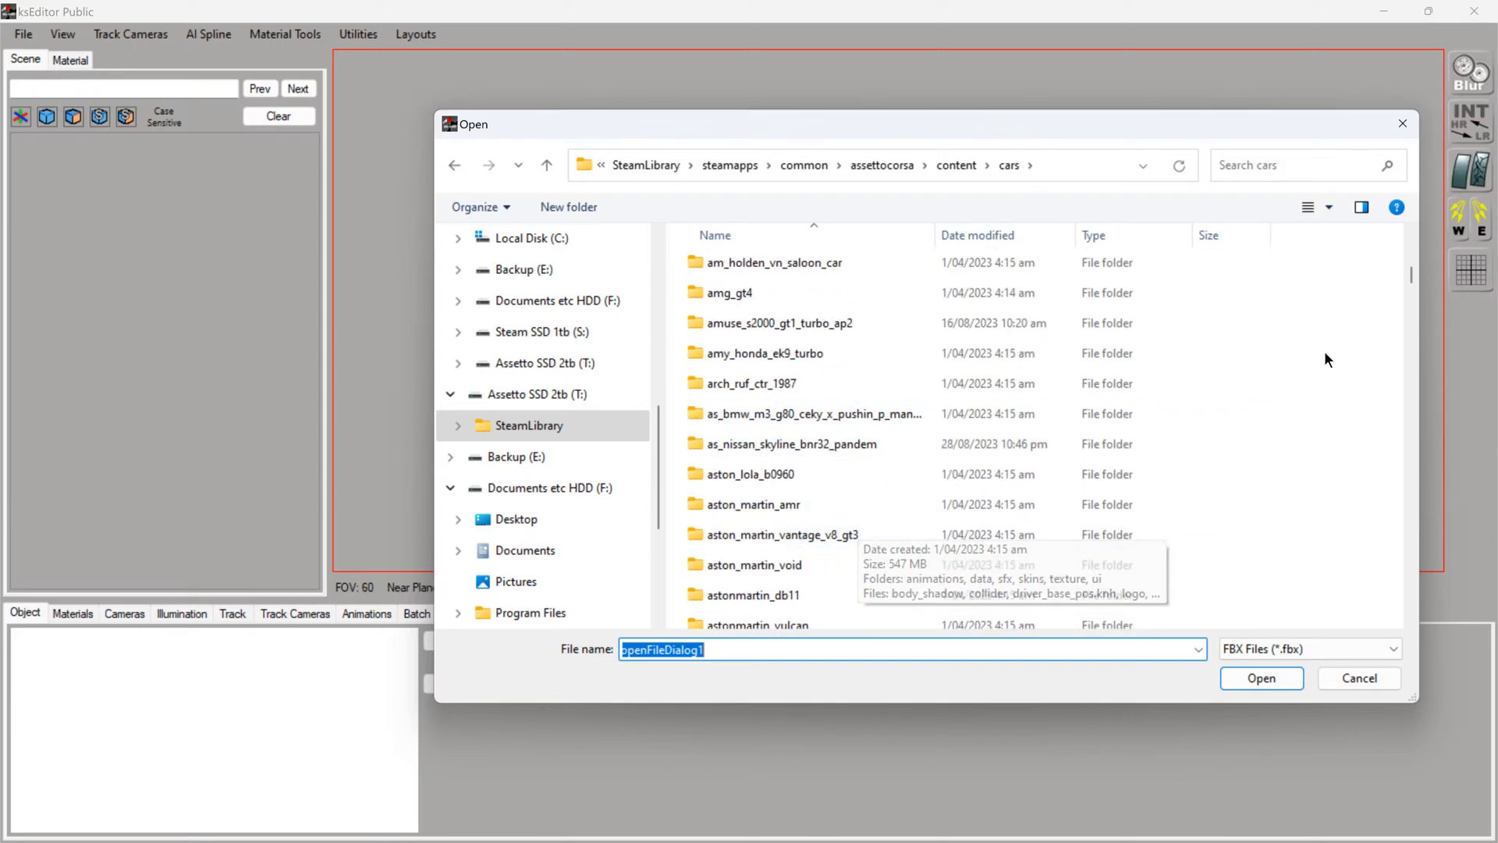
drag(1410, 275, 1411, 248)
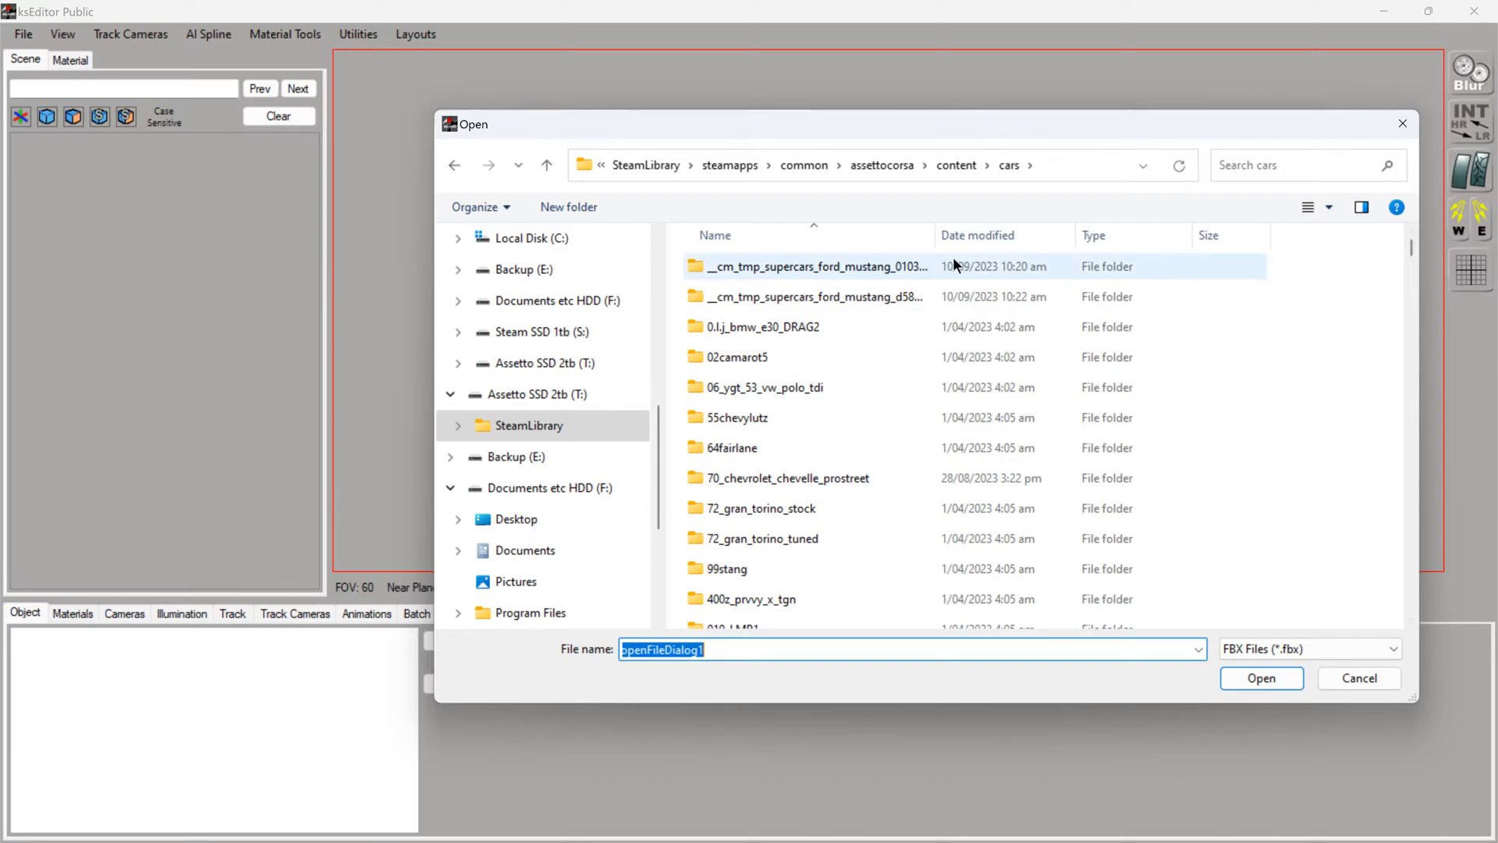
click(976, 230)
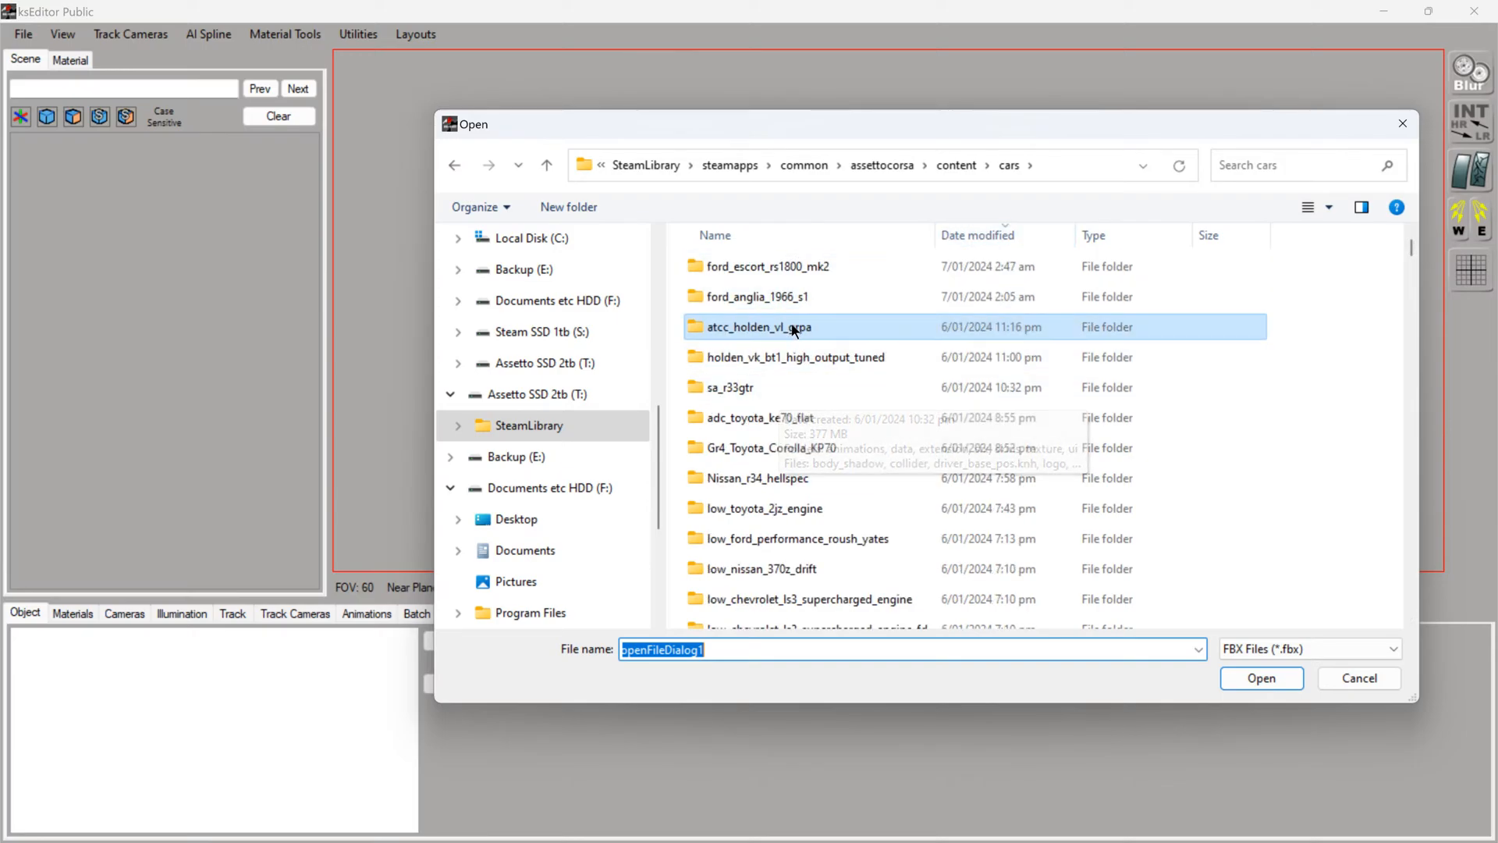
- Open the model FBX from the unpacked-low_toyota_4a_ge folder inside low_toyota_4a_ge_engine
scroll(812, 414, down, 2)
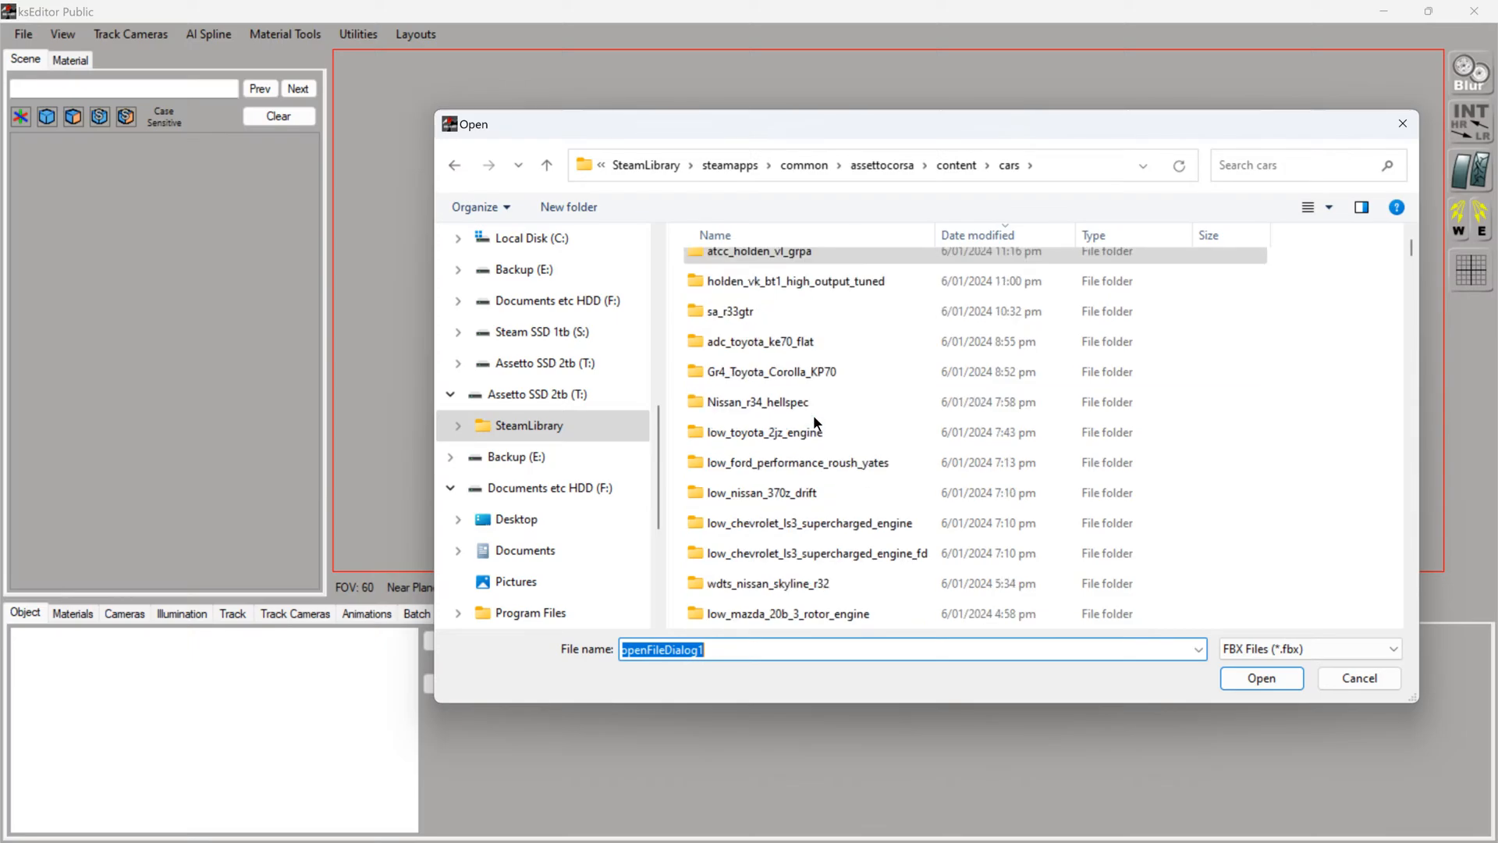
scroll(880, 532, down, 2)
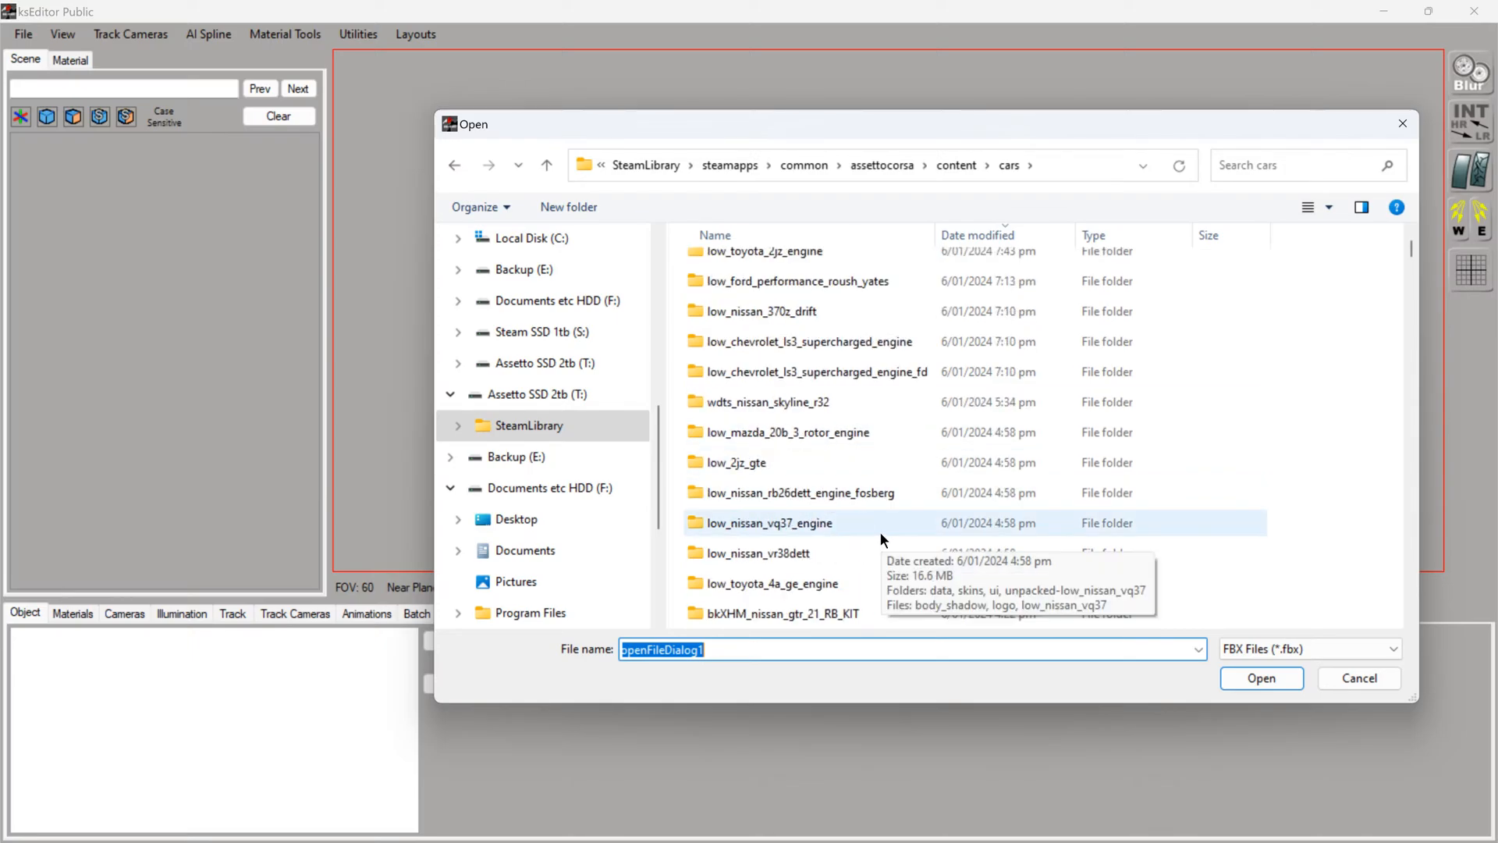
double_click(793, 488)
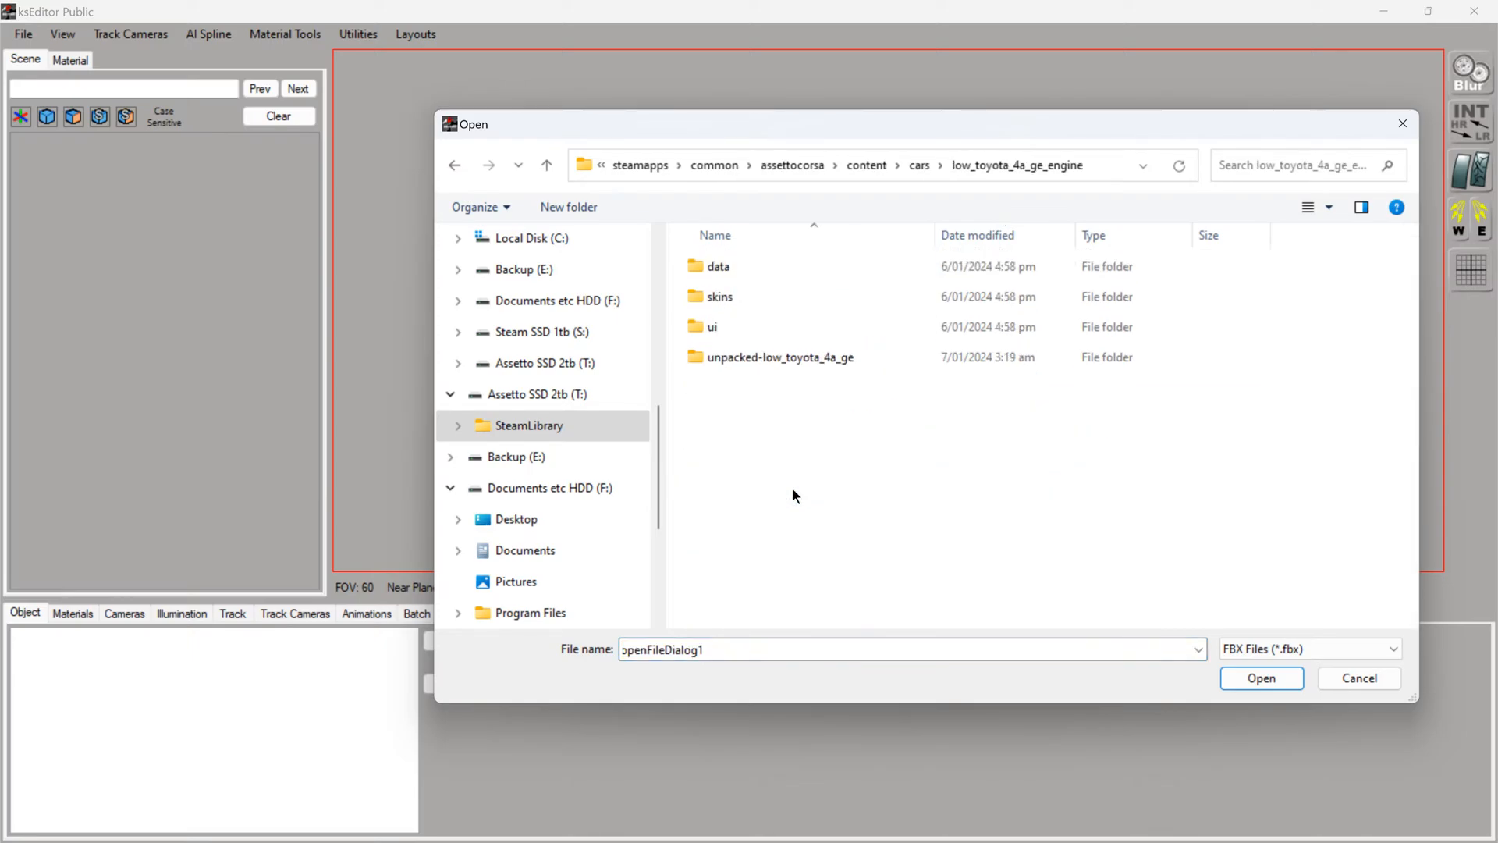
double_click(814, 362)
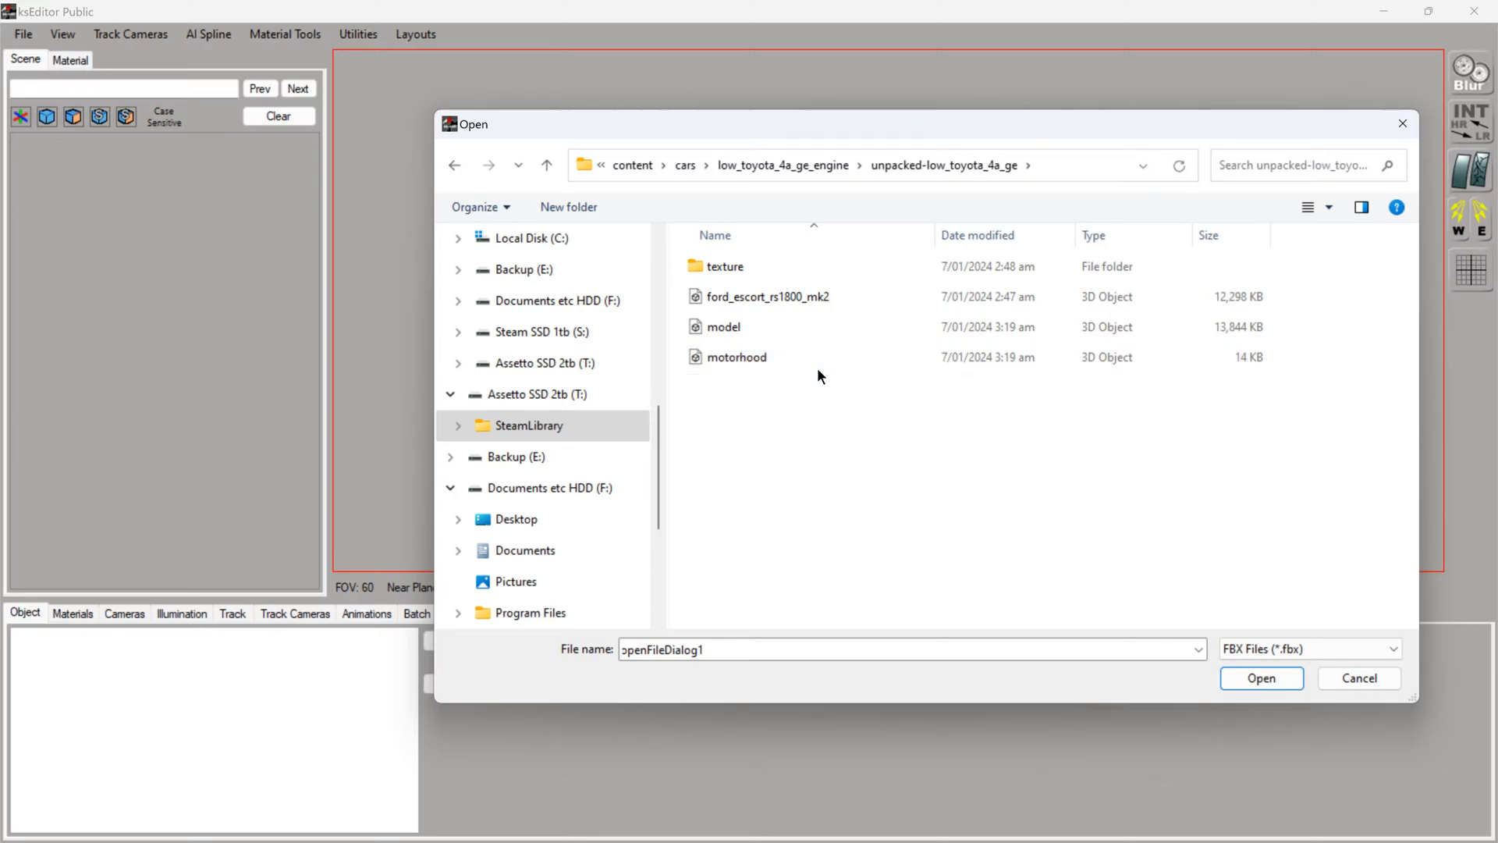
double_click(748, 325)
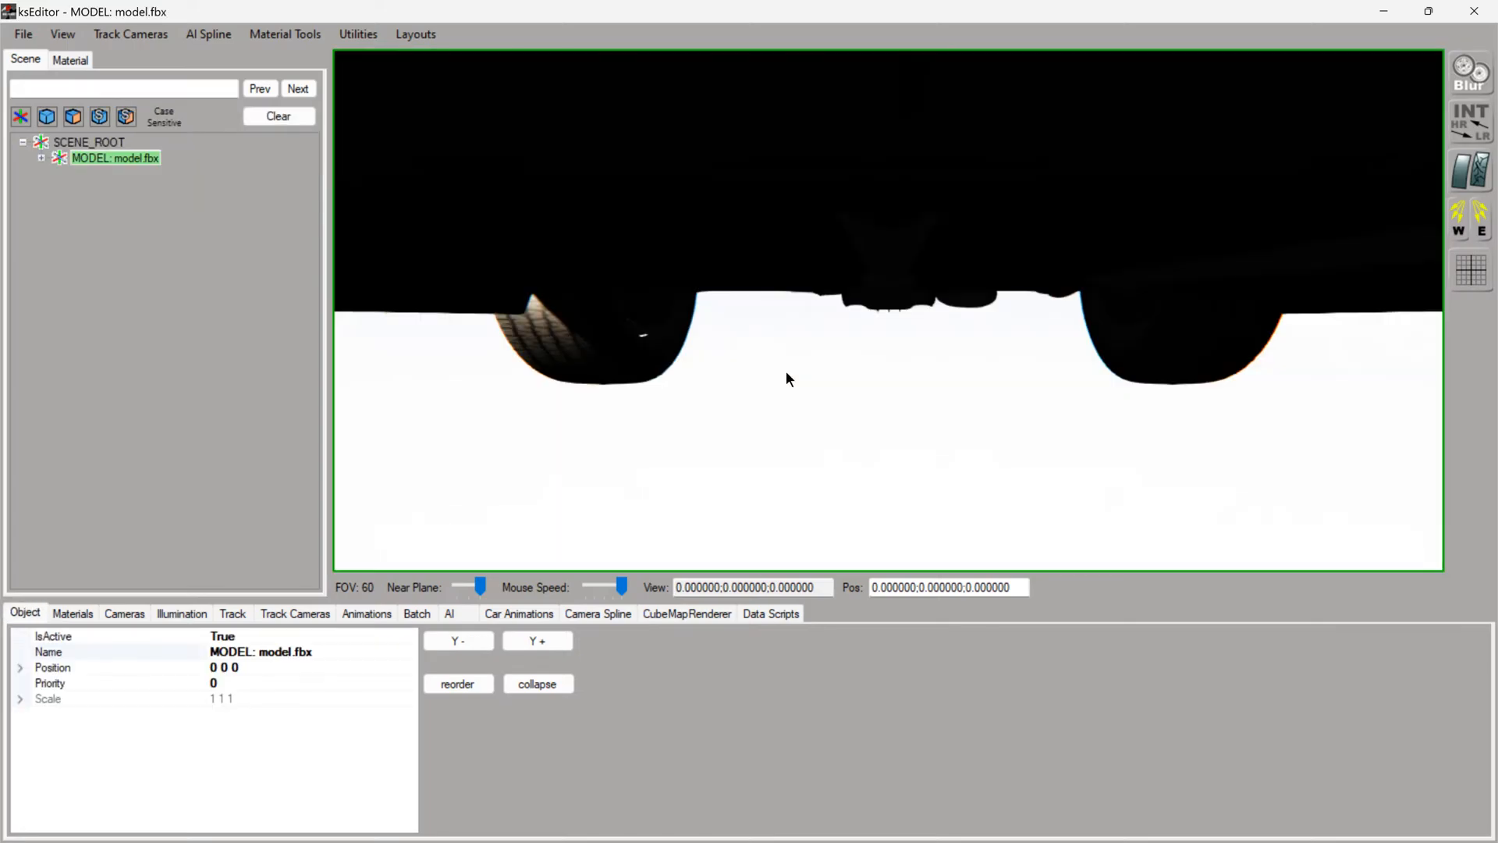
- Examine the imported Escort from outside and inside the engine bay to check the bodywork, bonnet and fitted engine
drag(788, 340, 905, 354)
scroll(789, 360, down, 3)
scroll(790, 361, down, 5)
scroll(914, 361, up, 3)
scroll(914, 362, up, 3)
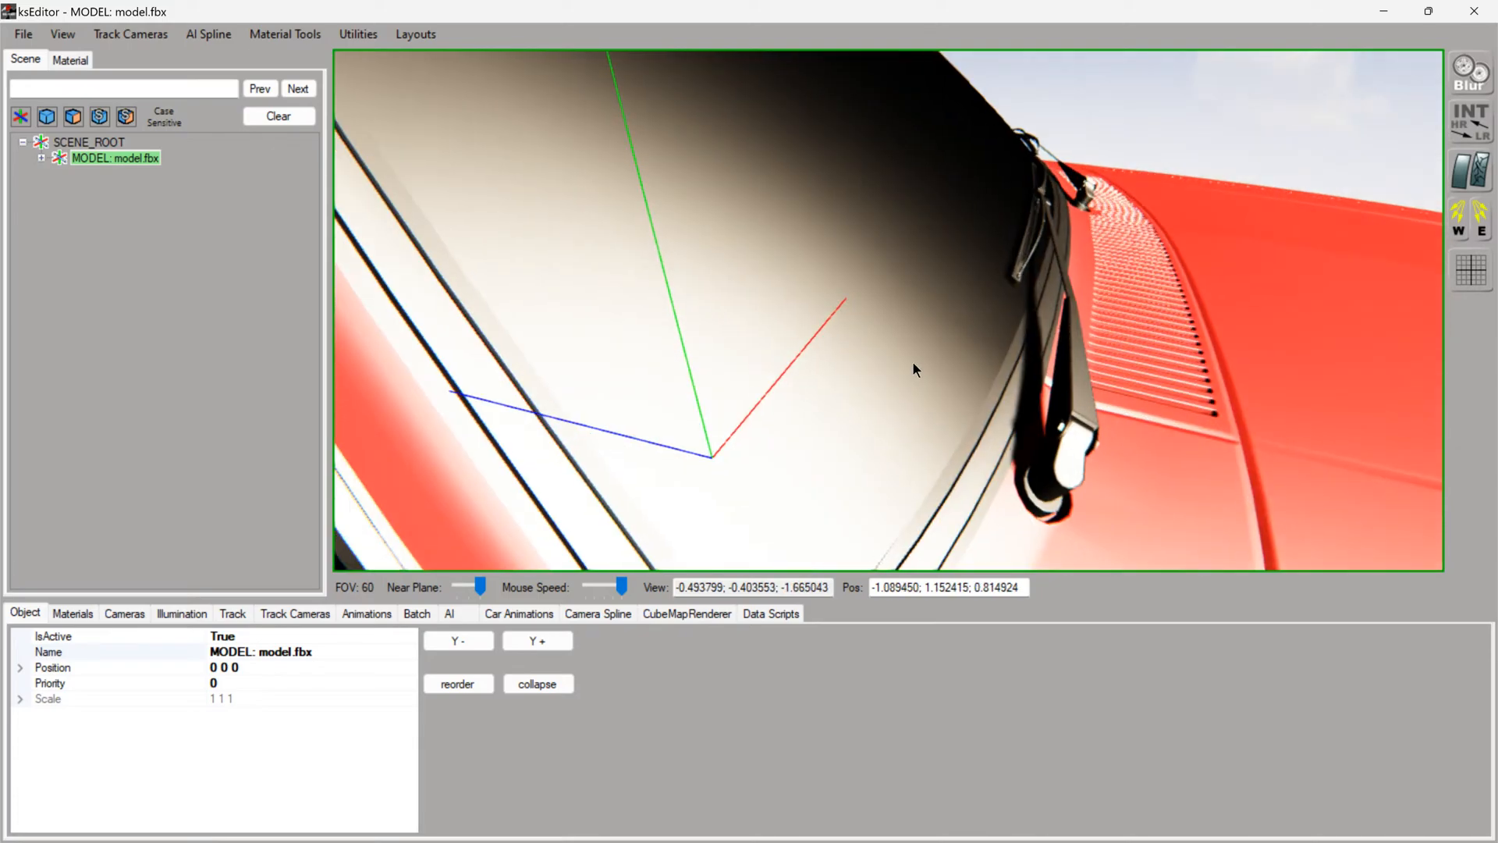
scroll(912, 362, down, 6)
scroll(908, 361, up, 5)
scroll(909, 364, up, 3)
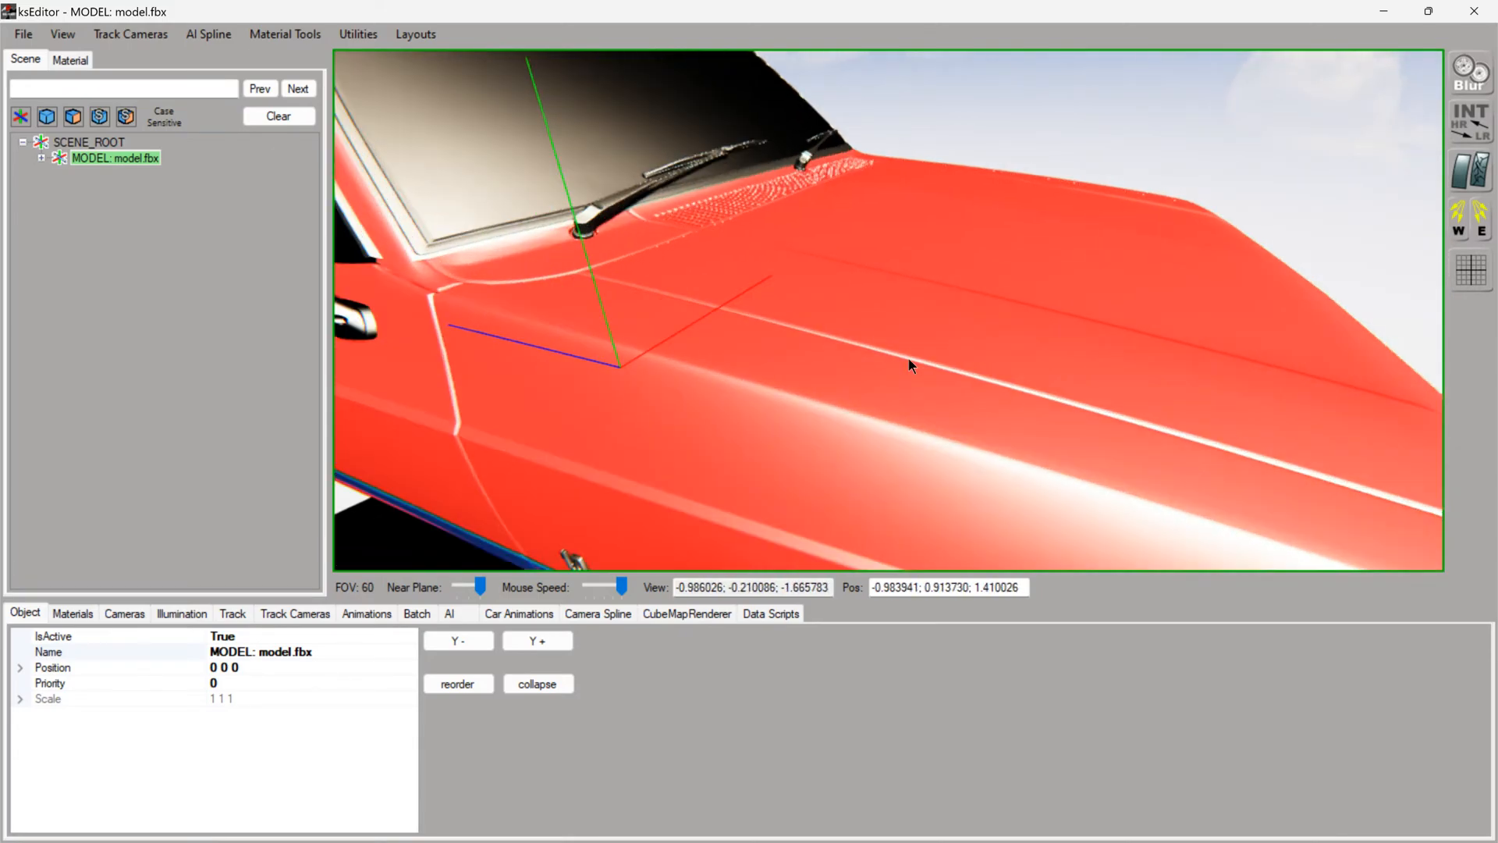
scroll(908, 362, down, 5)
scroll(911, 358, up, 5)
scroll(920, 350, up, 2)
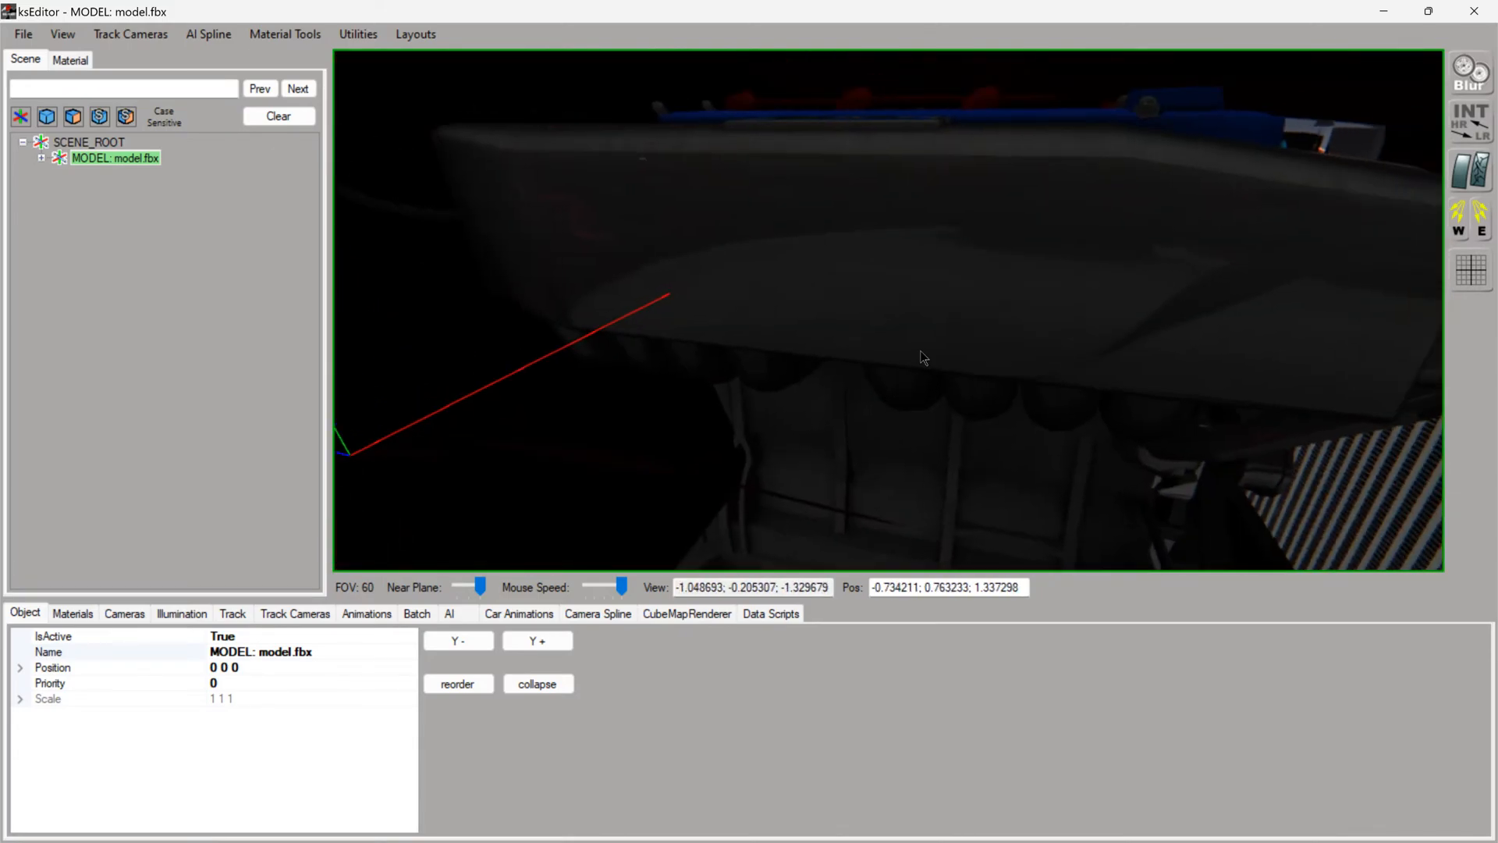
scroll(922, 356, down, 2)
scroll(921, 356, up, 2)
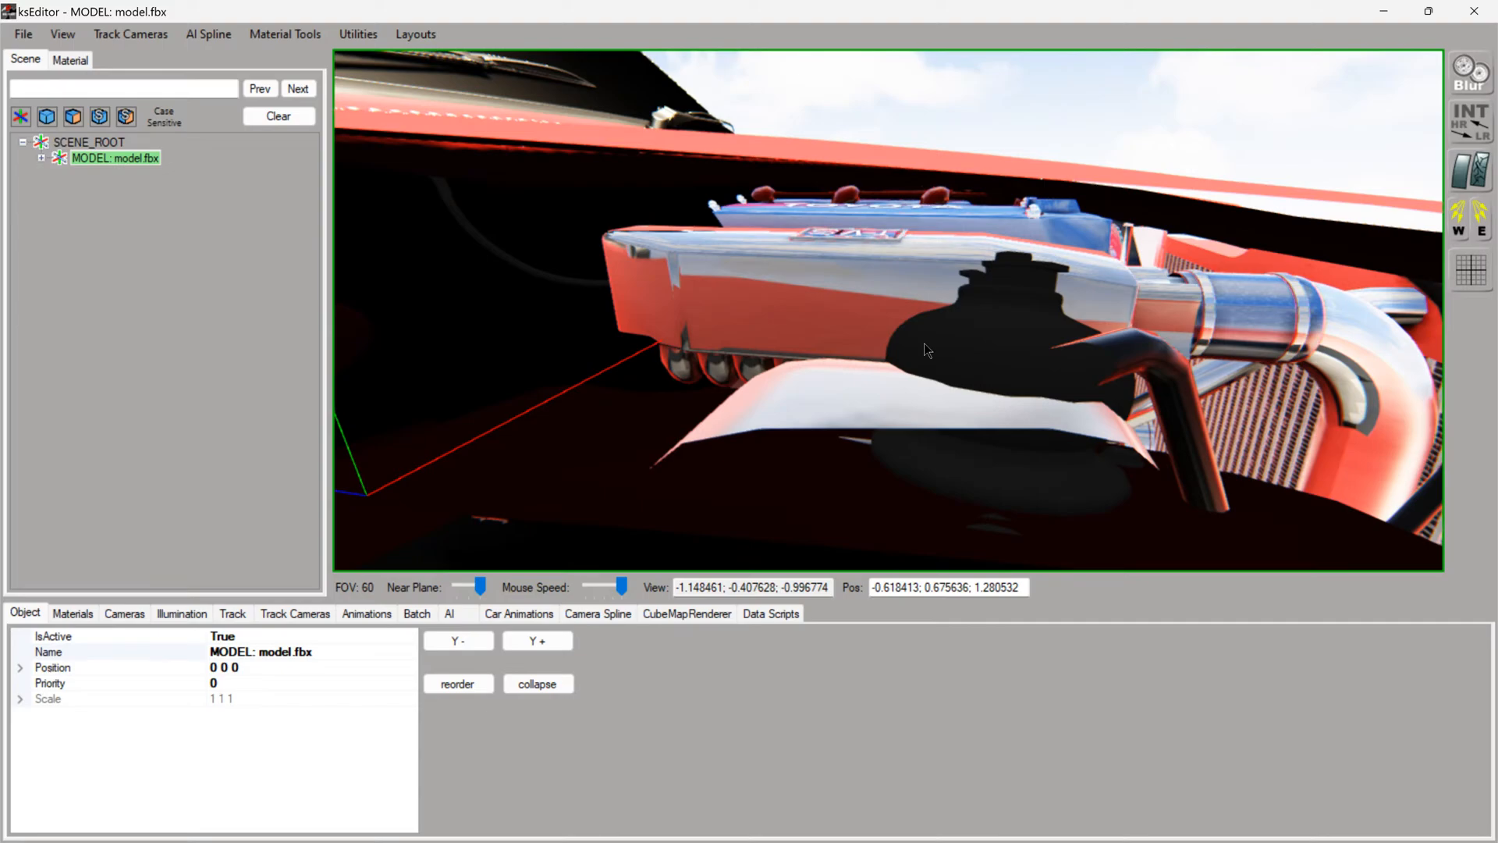
scroll(924, 348, down, 6)
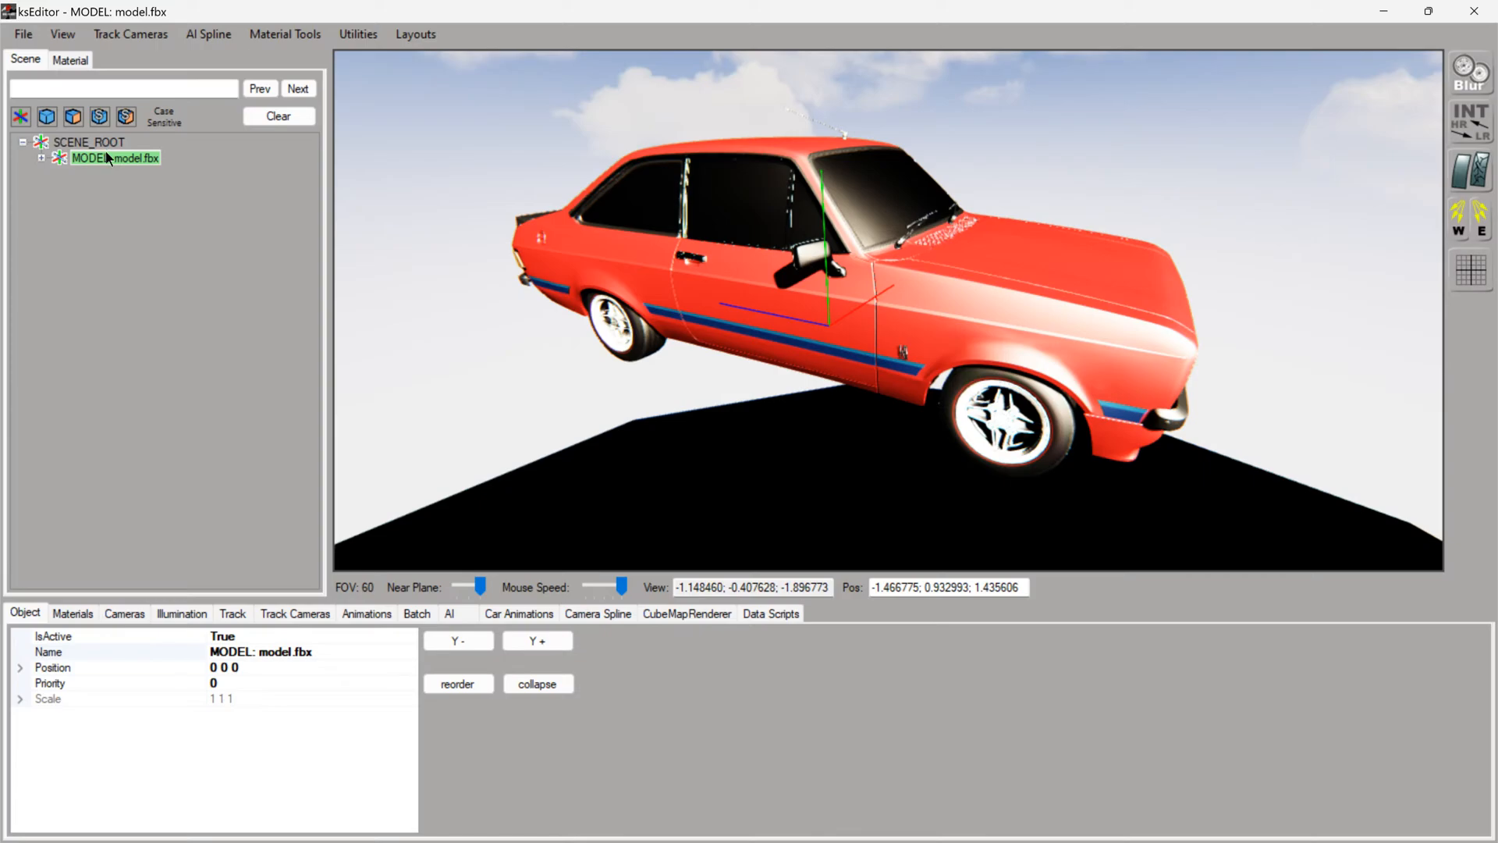
- Load the saved persistence file to apply its material settings to the imported car model
click(24, 34)
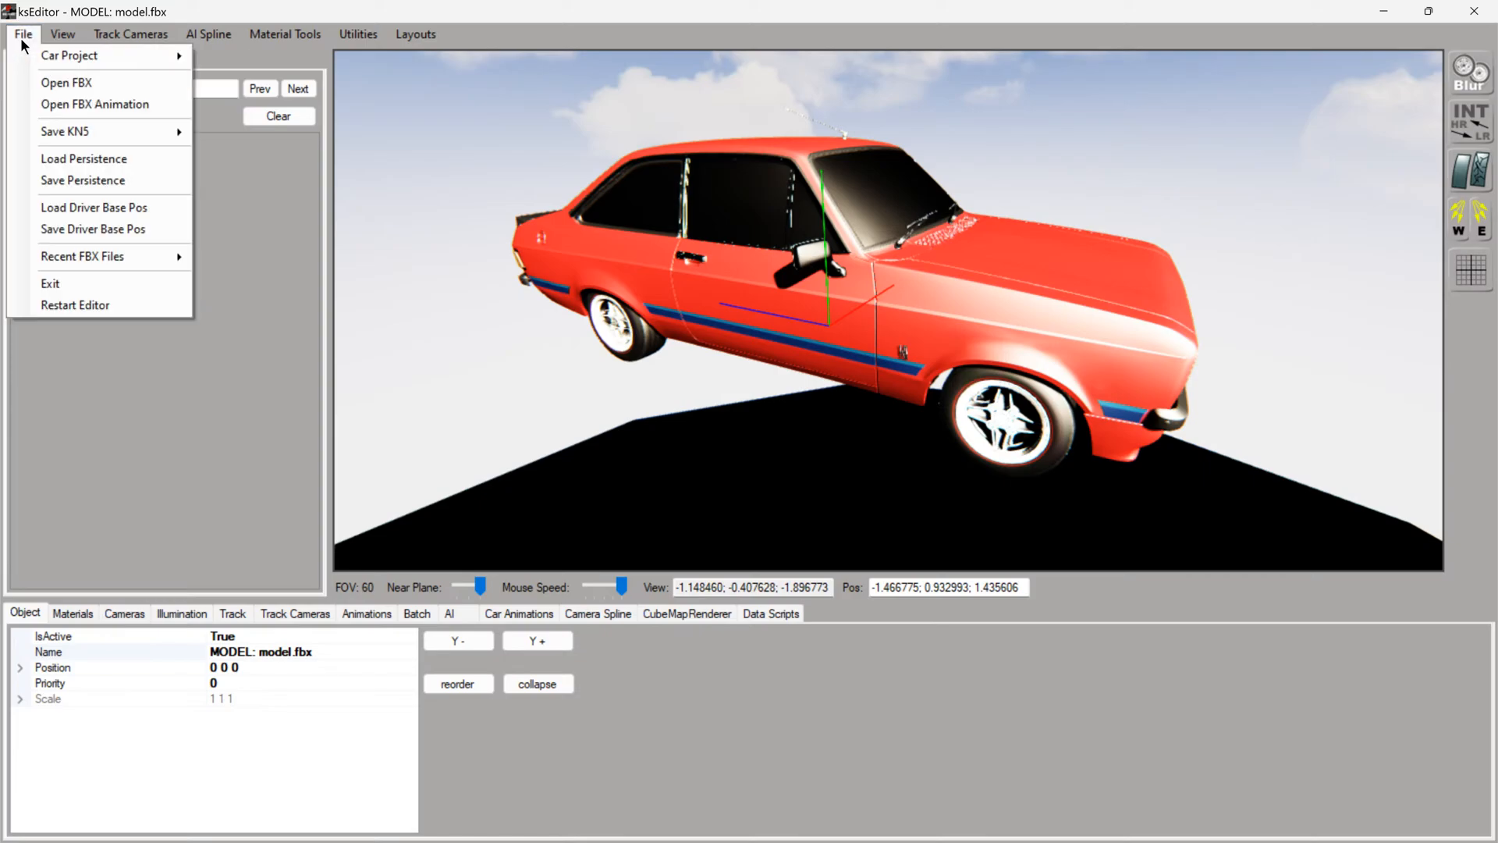
click(67, 155)
double_click(784, 298)
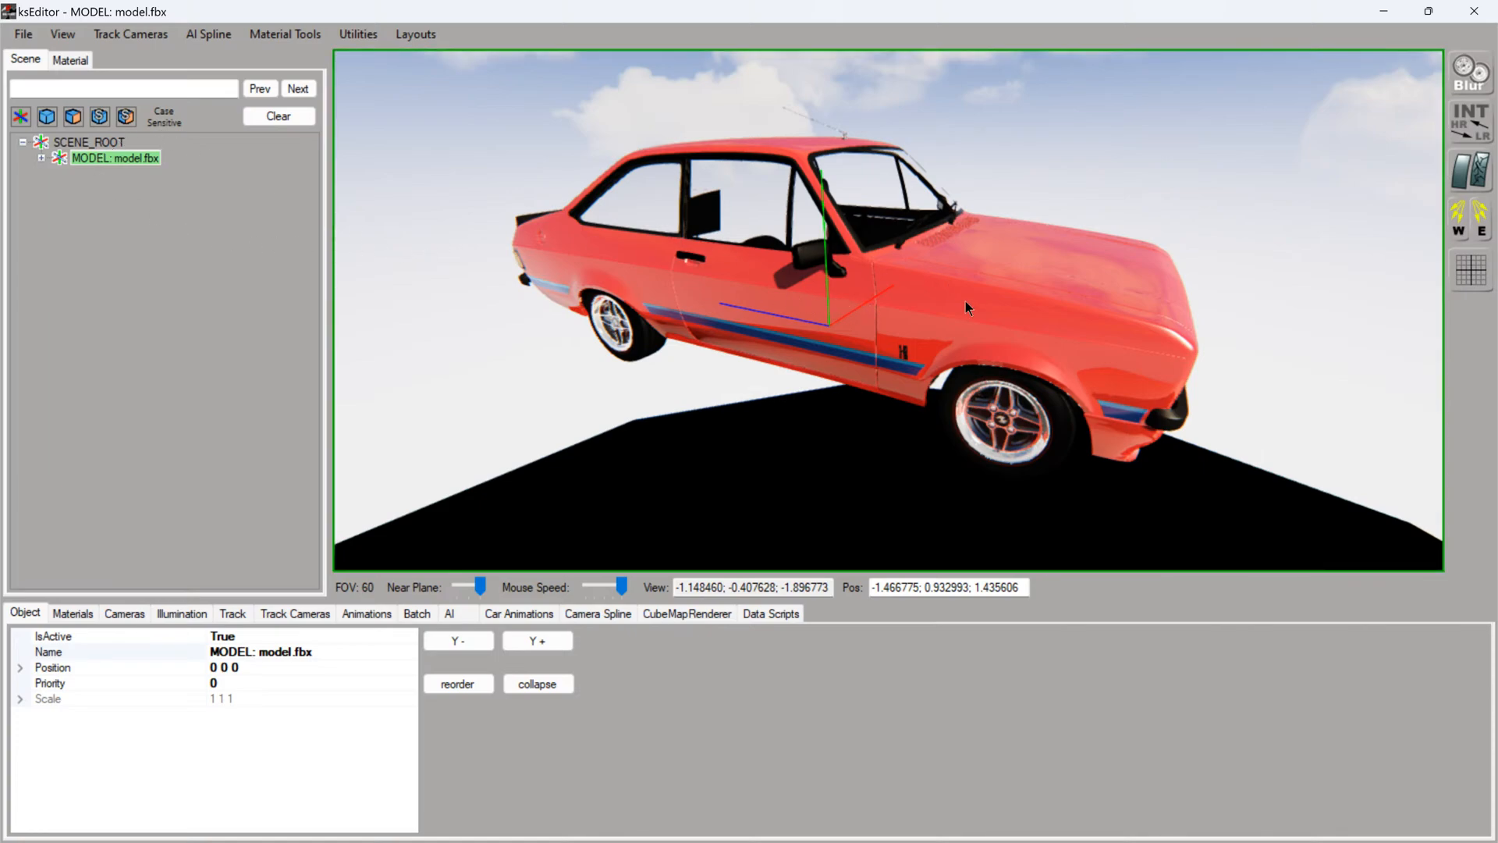
- Load the motorhood FBX as an animation for the car model
click(27, 35)
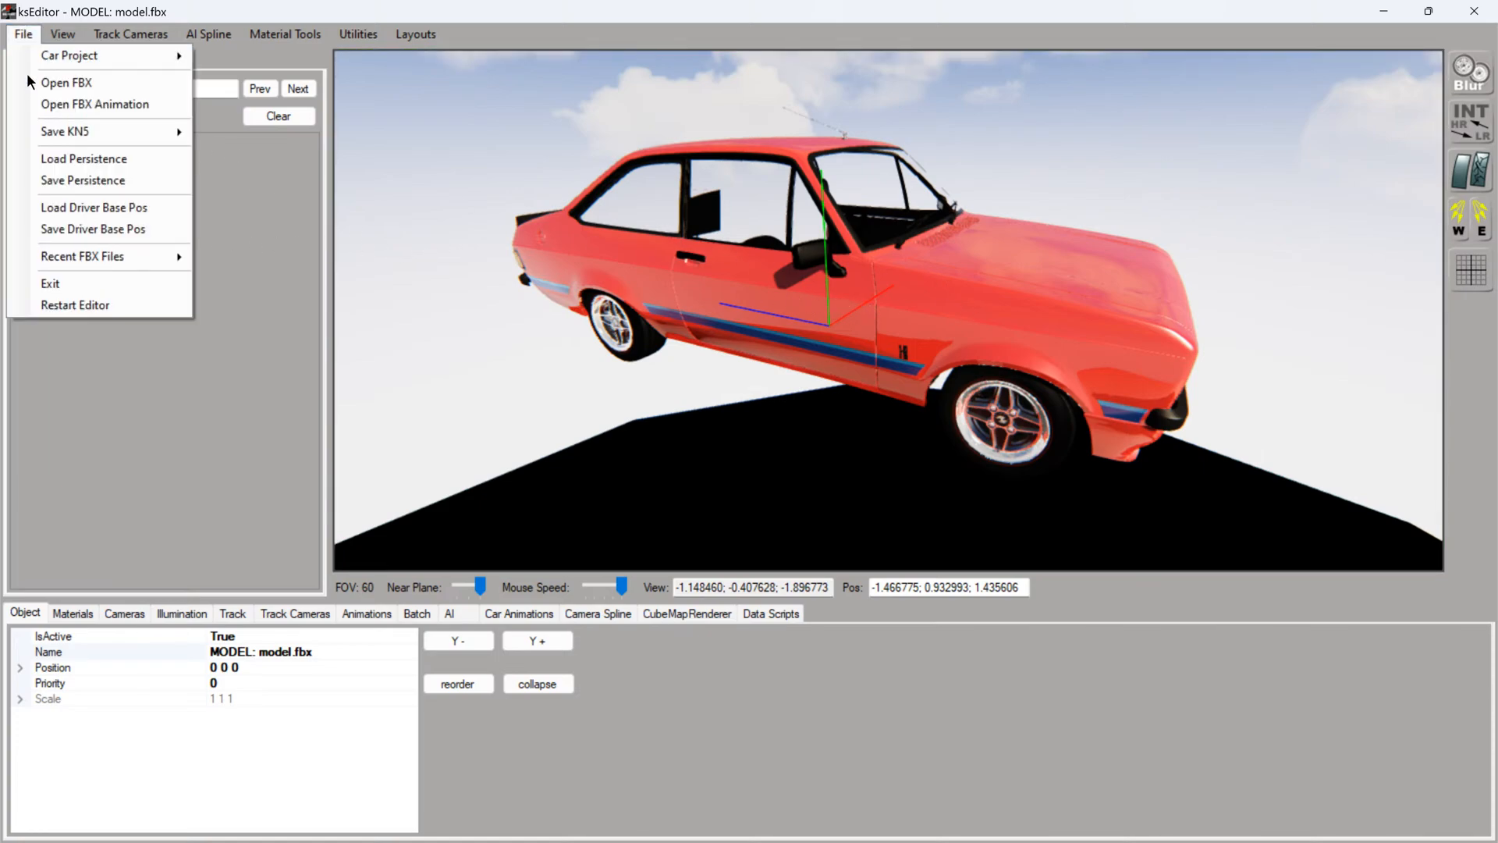
click(84, 100)
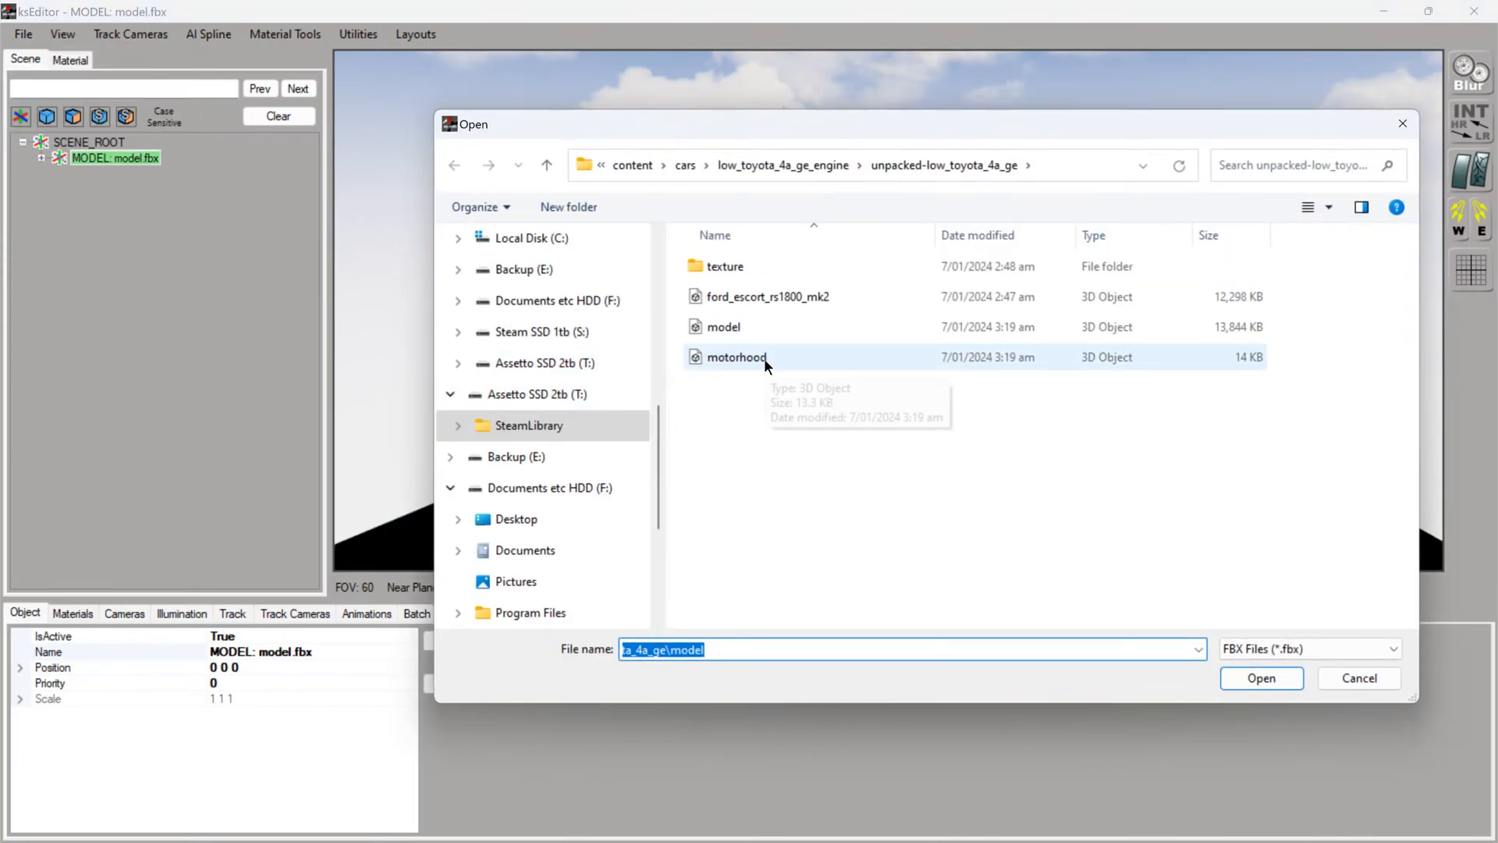
double_click(765, 359)
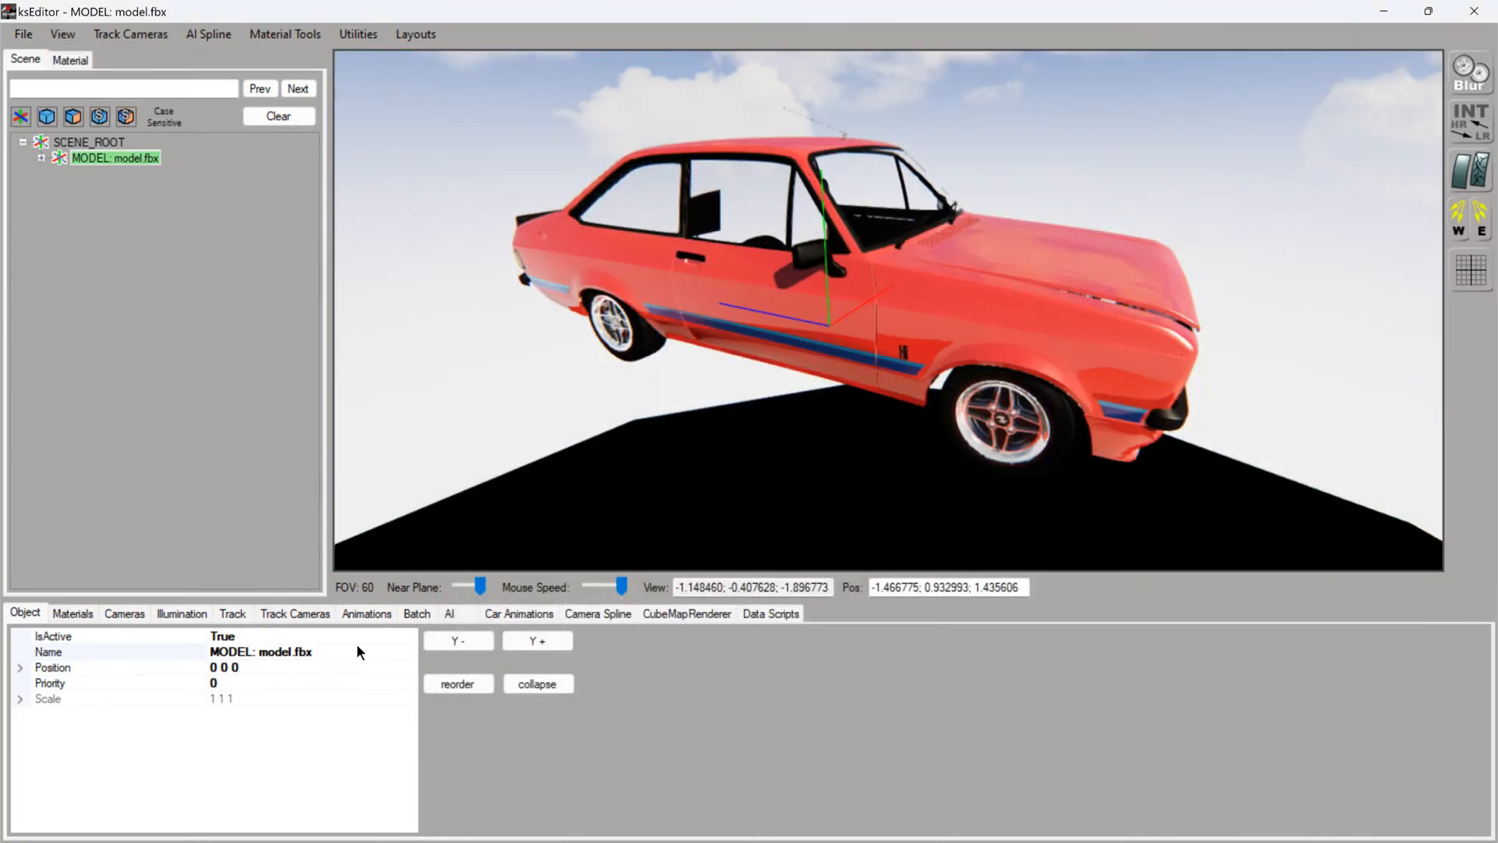
- Preview the loaded bonnet animation to its fully open position and return it to closed
click(369, 615)
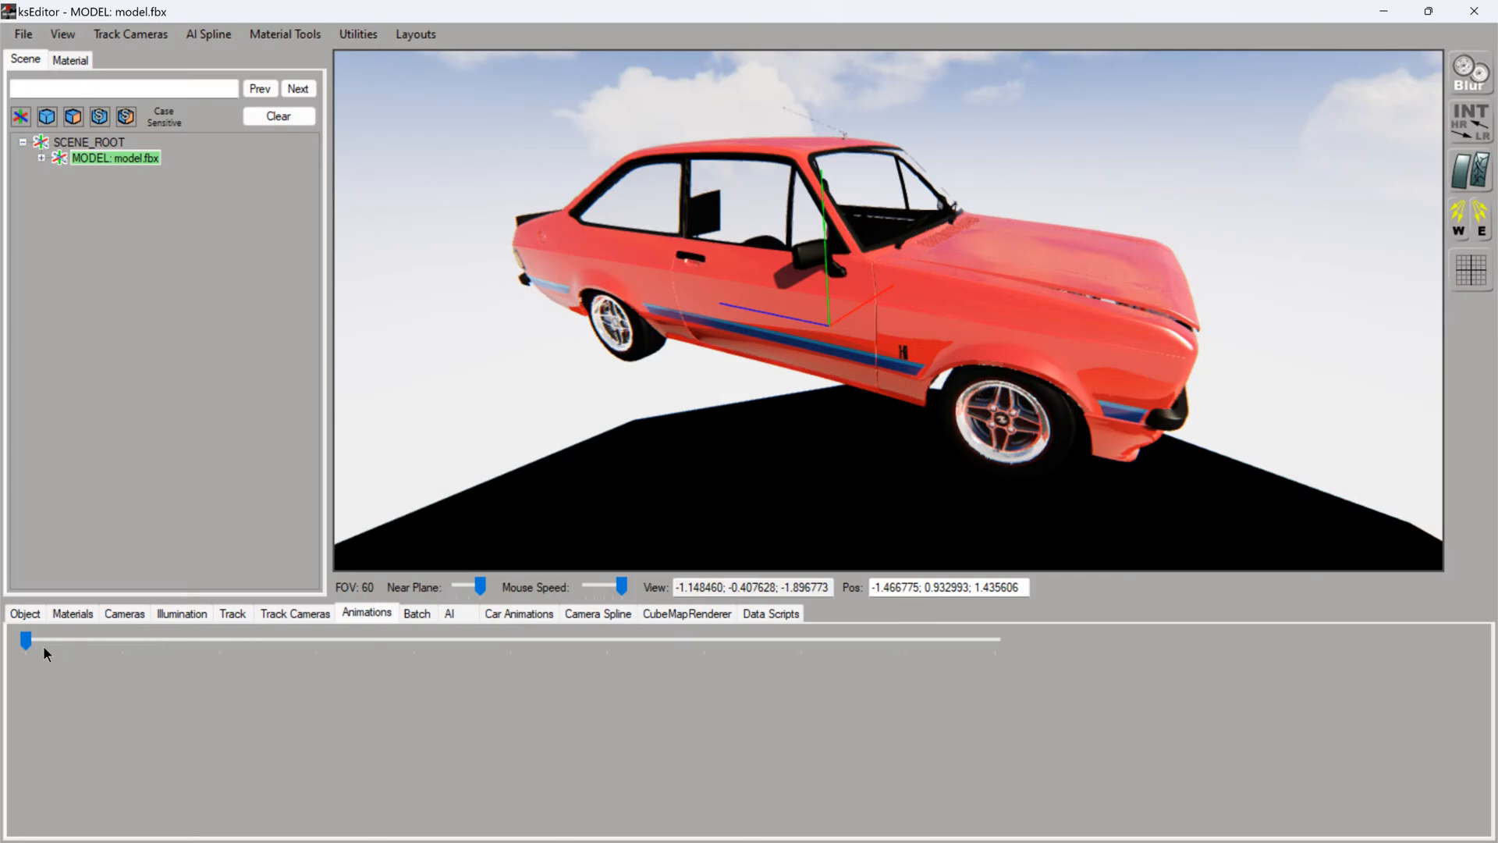
drag(29, 649, 1014, 647)
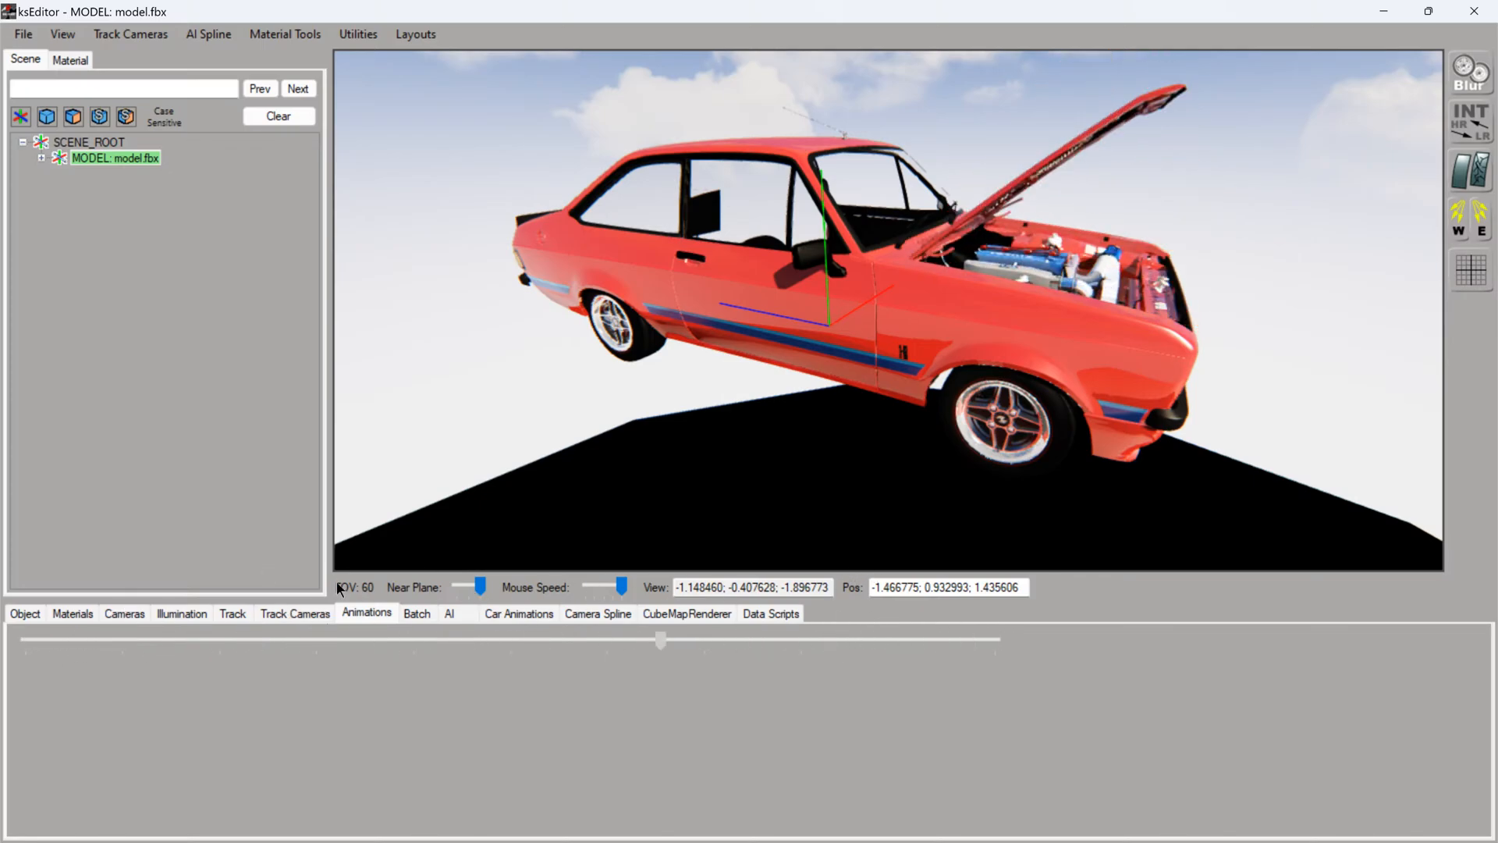
drag(1080, 696, 1081, 695)
drag(1211, 321, 1163, 336)
scroll(1120, 347, up, 4)
scroll(1120, 347, down, 4)
scroll(1122, 346, up, 2)
scroll(1122, 346, down, 4)
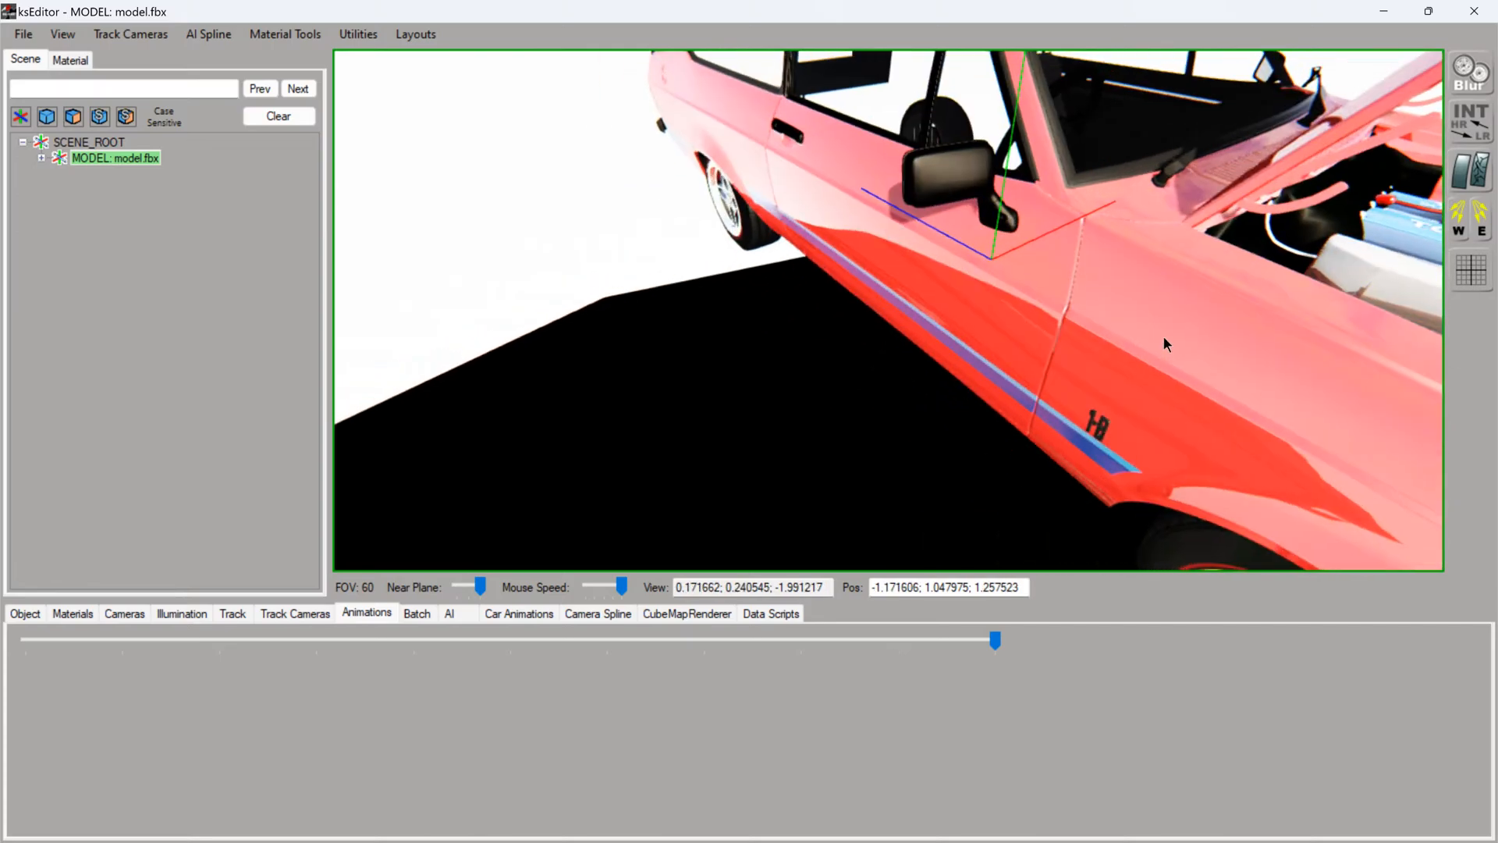
drag(992, 646, 25, 646)
- Set IsTransparent to True for the right front interior door glass mesh glassrfint_a01
drag(645, 438, 730, 289)
scroll(770, 305, down, 4)
scroll(765, 310, up, 3)
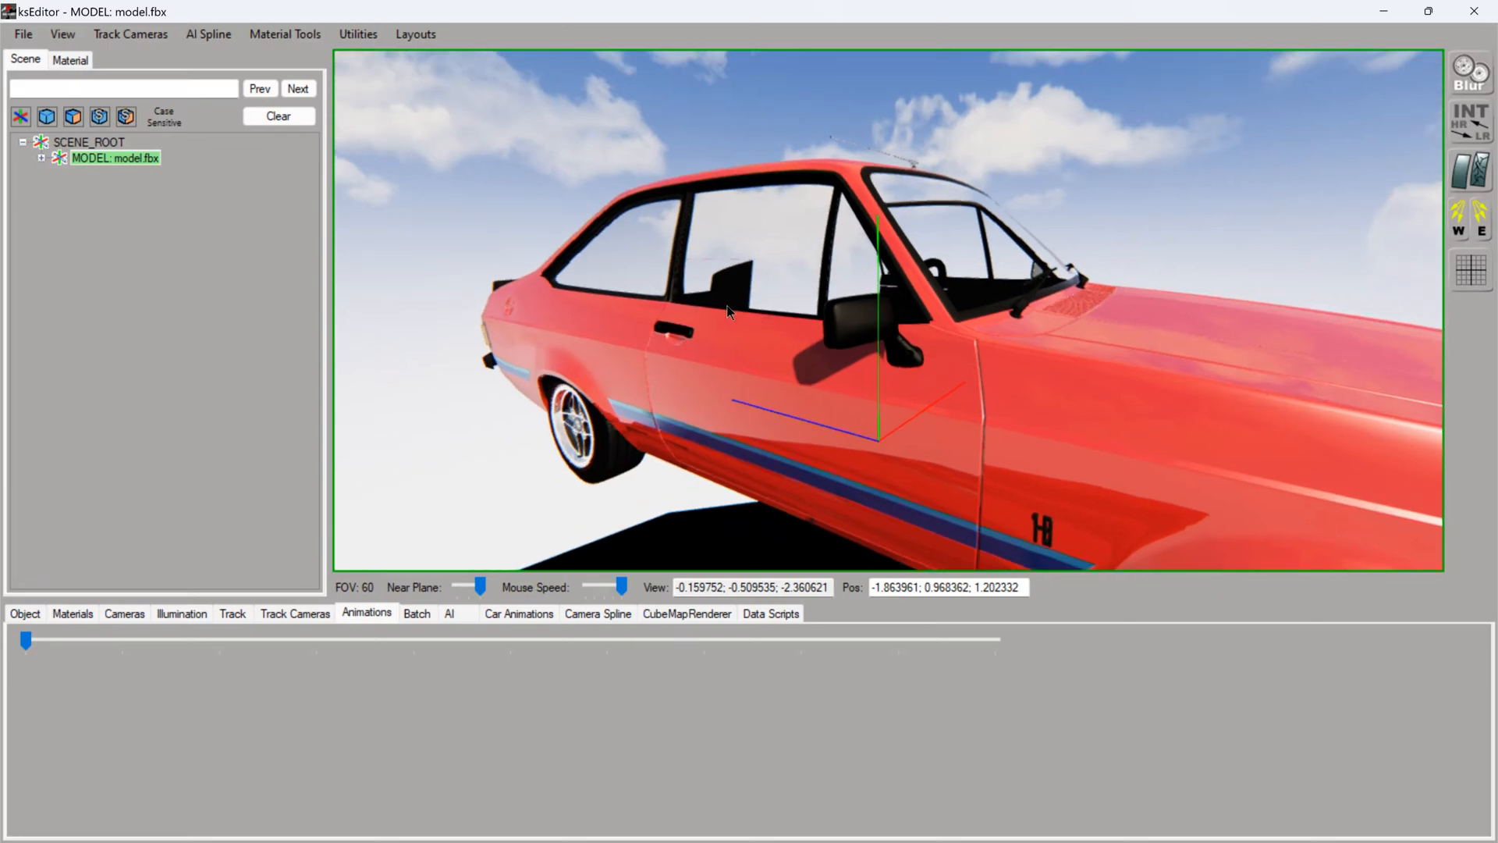
ctrl+click(725, 275)
click(26, 613)
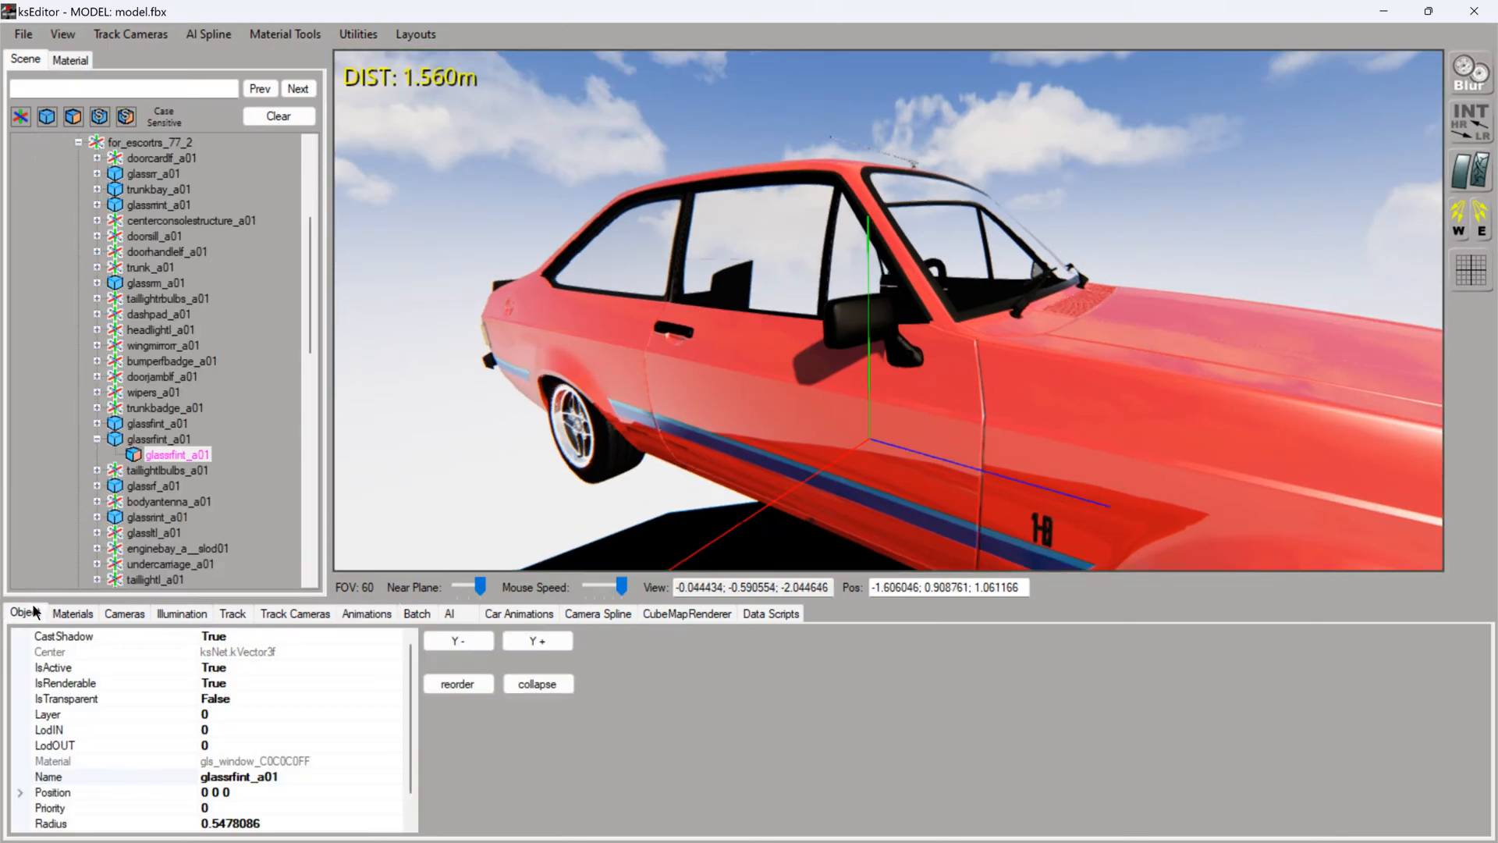
double_click(248, 702)
click(649, 311)
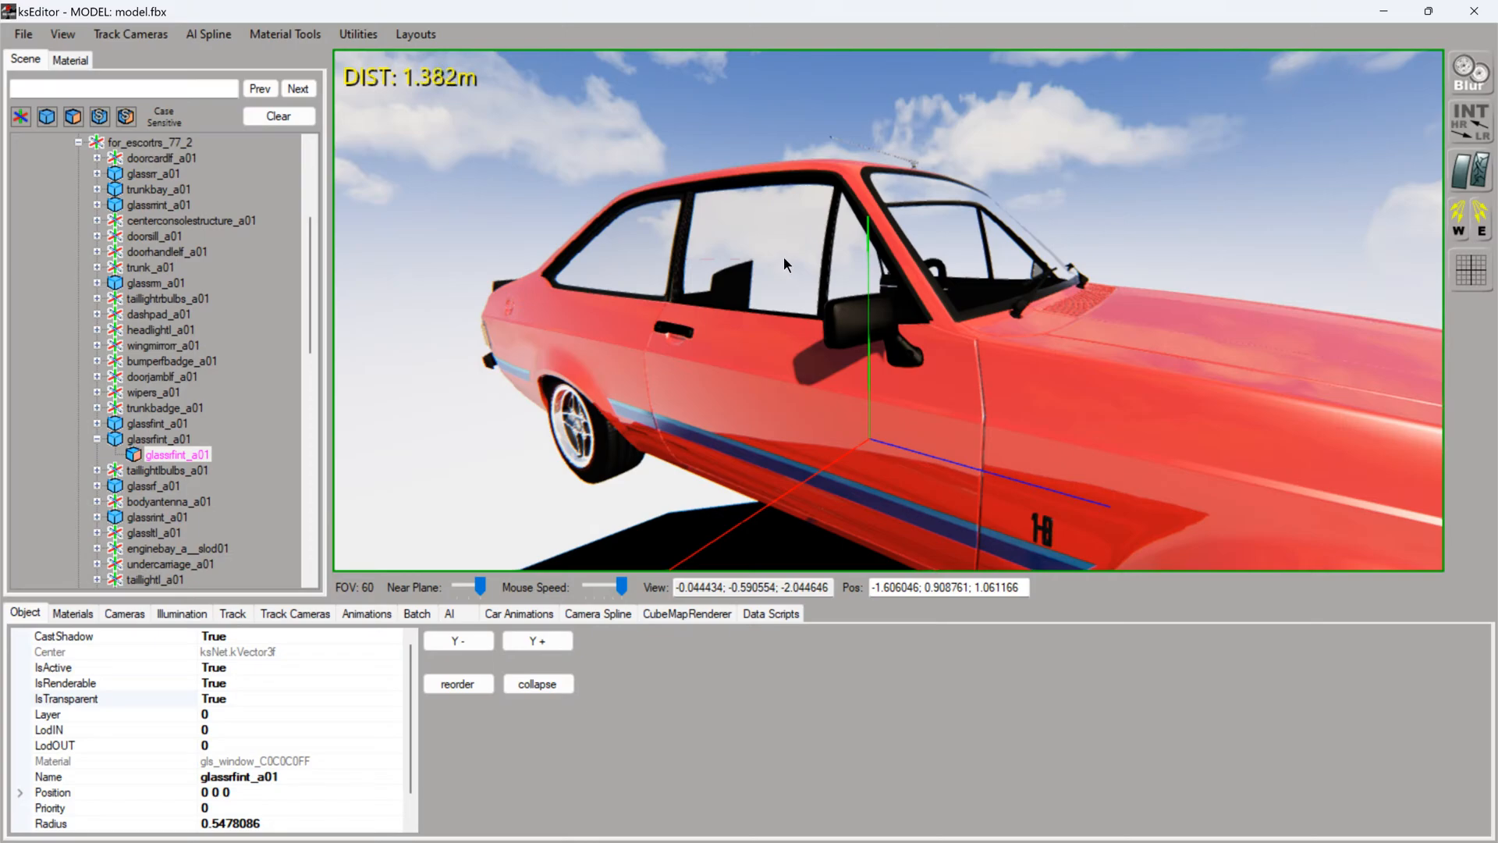
- Set IsTransparent to True for the right rear side glass glassrr_a01 and the windscreen mesh glassfint_a01
click(650, 261)
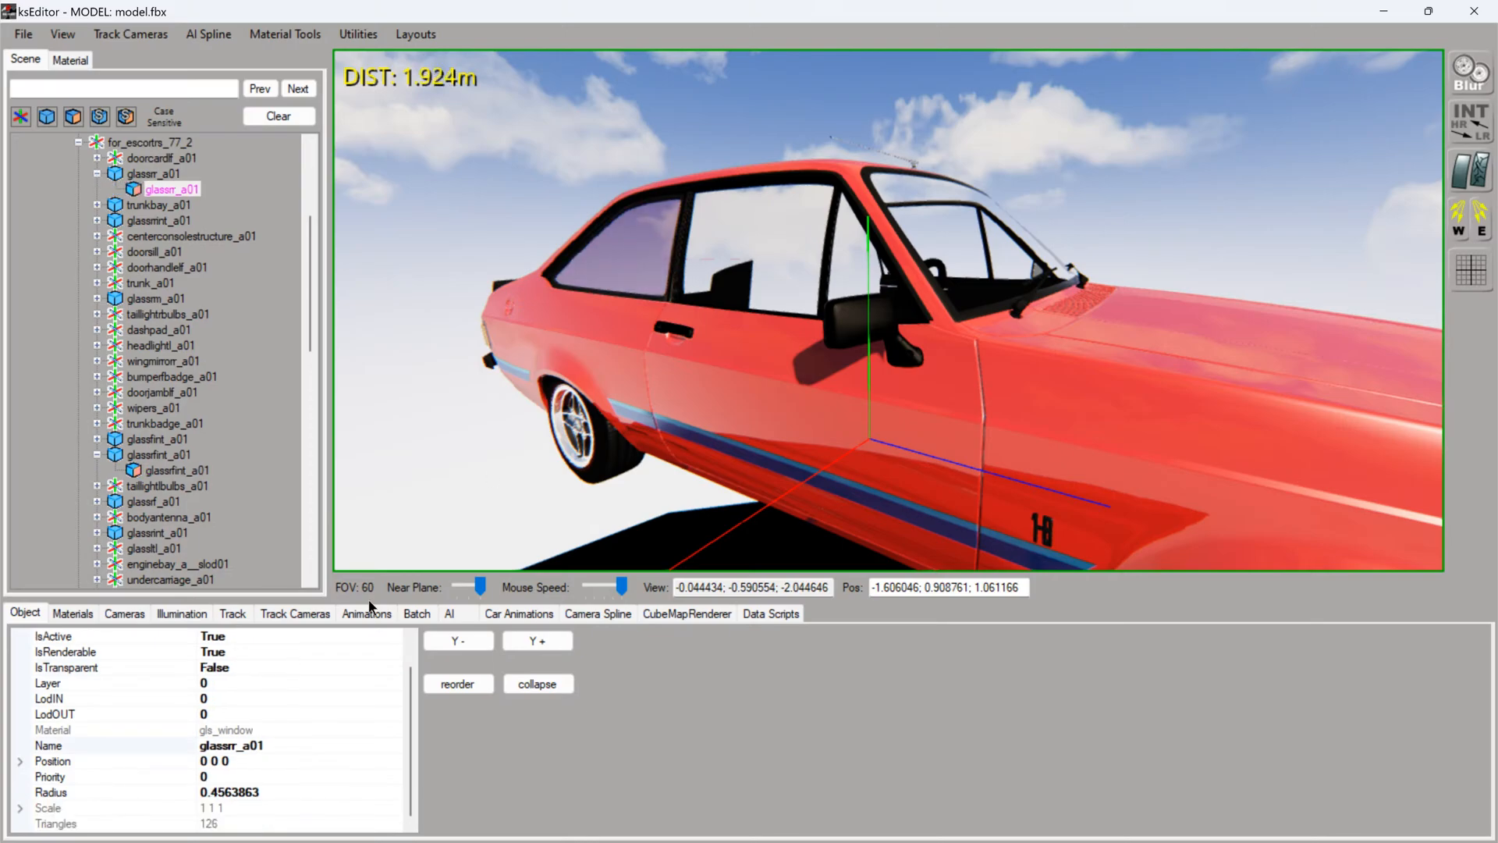
click(268, 667)
double_click(267, 667)
click(936, 328)
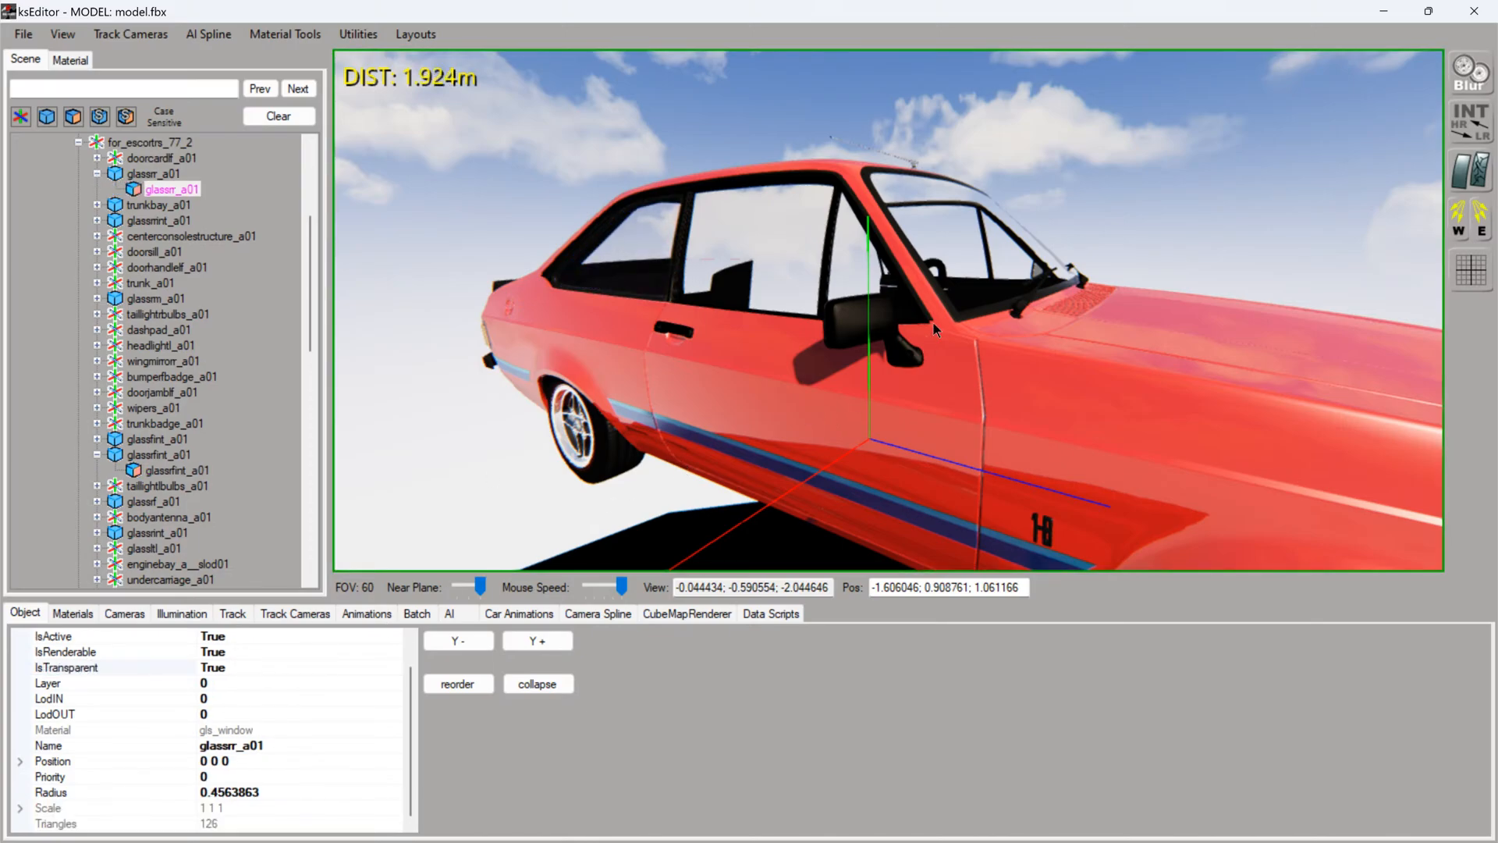
click(976, 269)
click(251, 667)
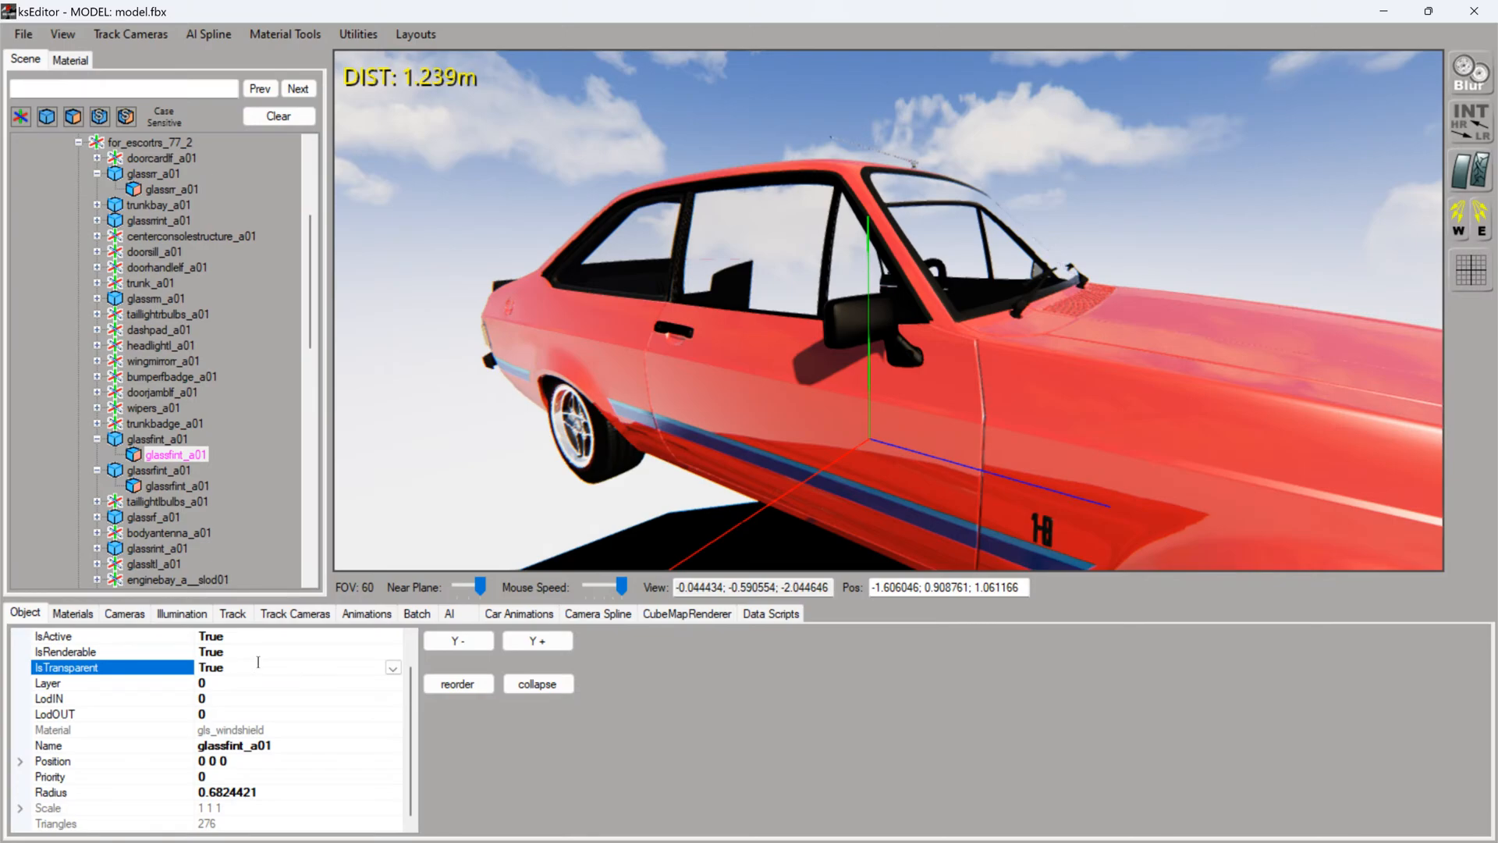
click(533, 398)
- Set IsTransparent to True for the left front glass meshes glasslf_a01 and glasslfint_a01
right_drag(752, 400, 554, 380)
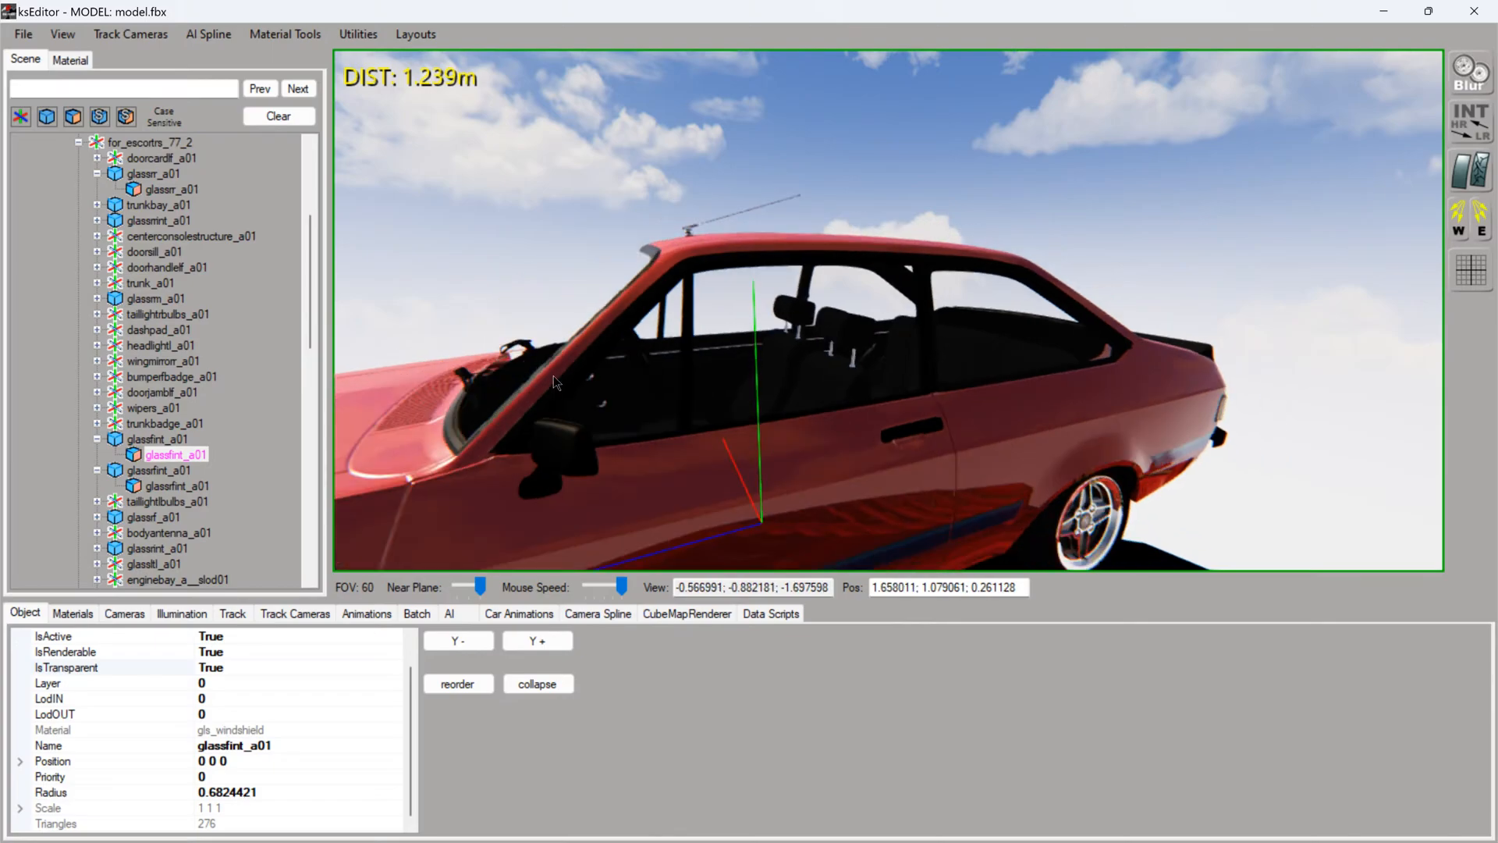
click(619, 377)
double_click(241, 665)
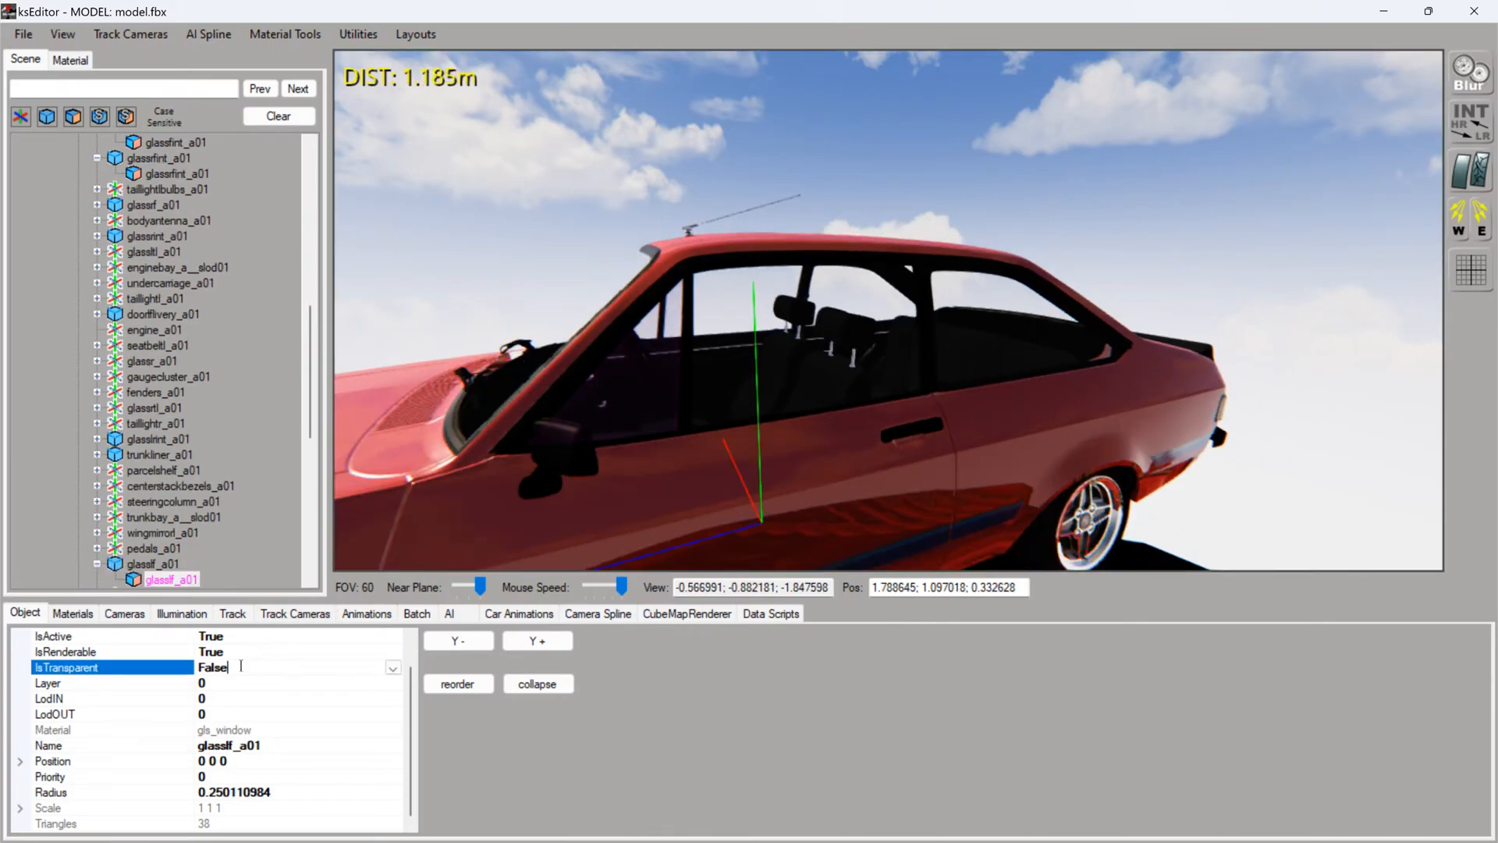
click(728, 358)
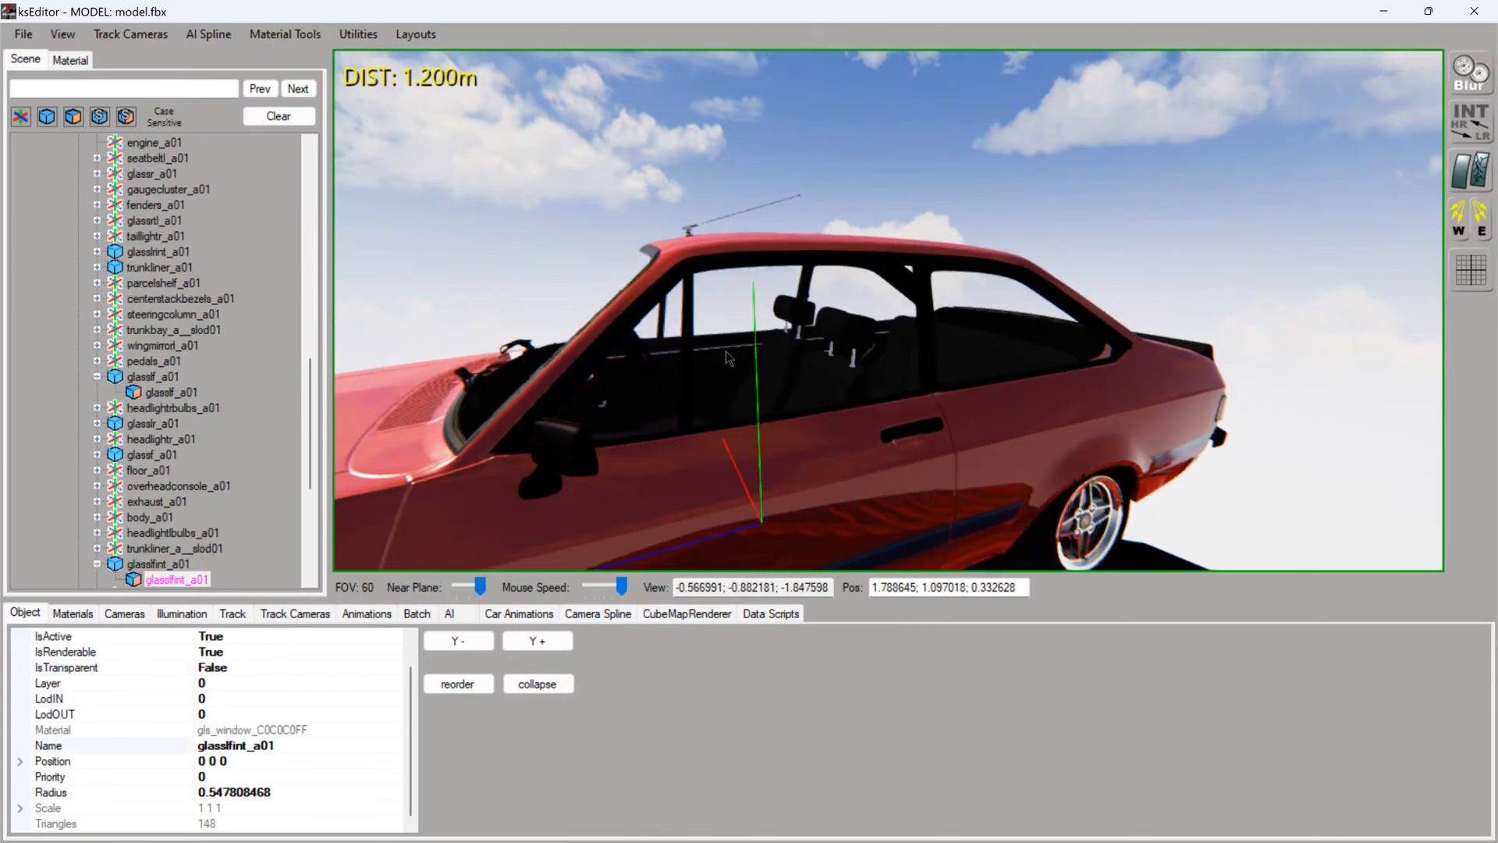
double_click(278, 670)
- Set IsTransparent to True for the left rear side glass glasslrint_a01 and the rear window glassr_a_SUB01
right_drag(691, 429, 771, 343)
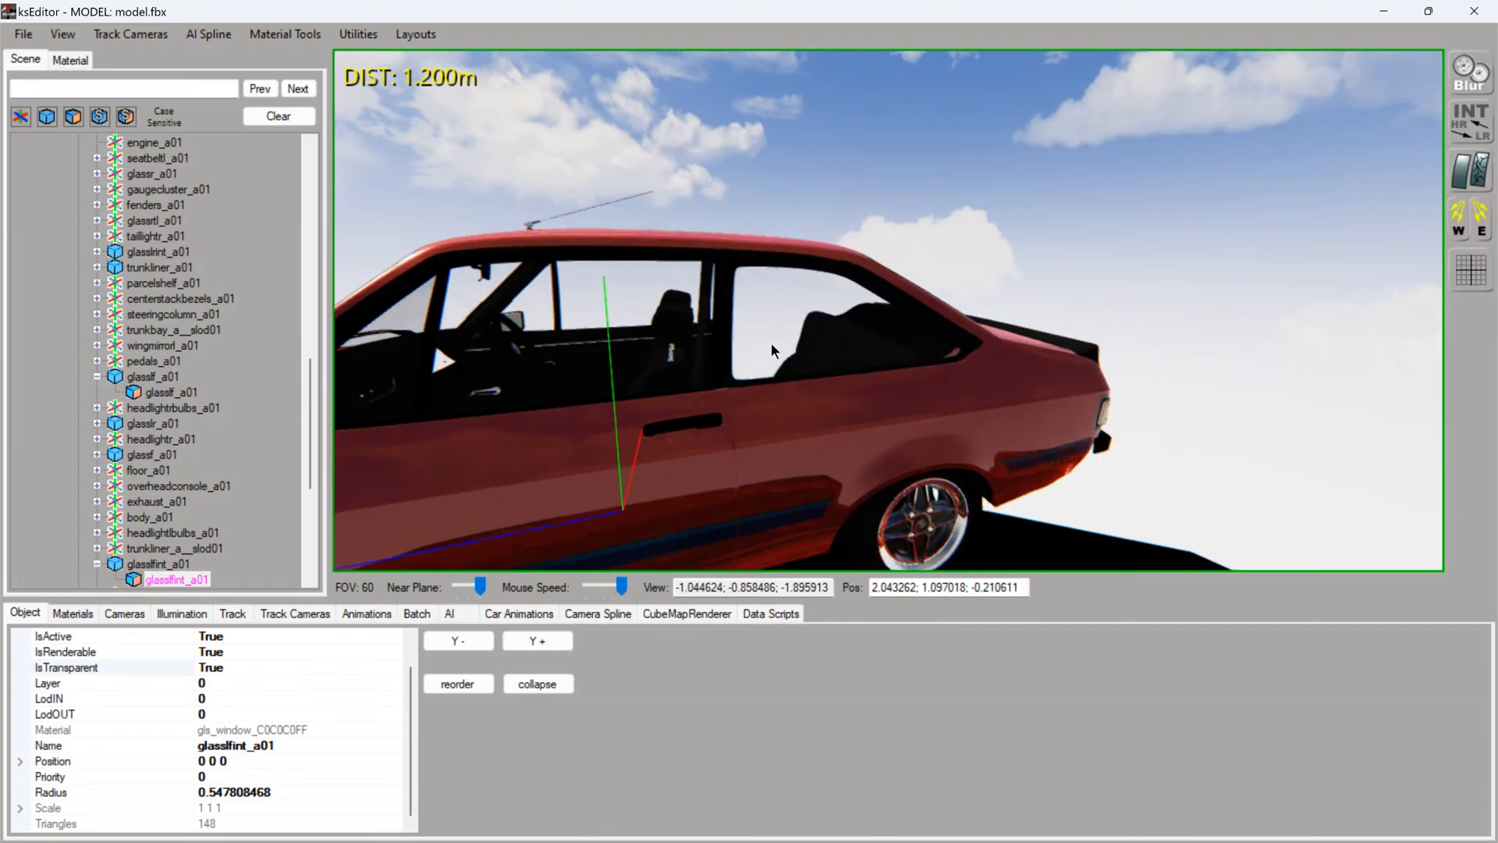
click(765, 330)
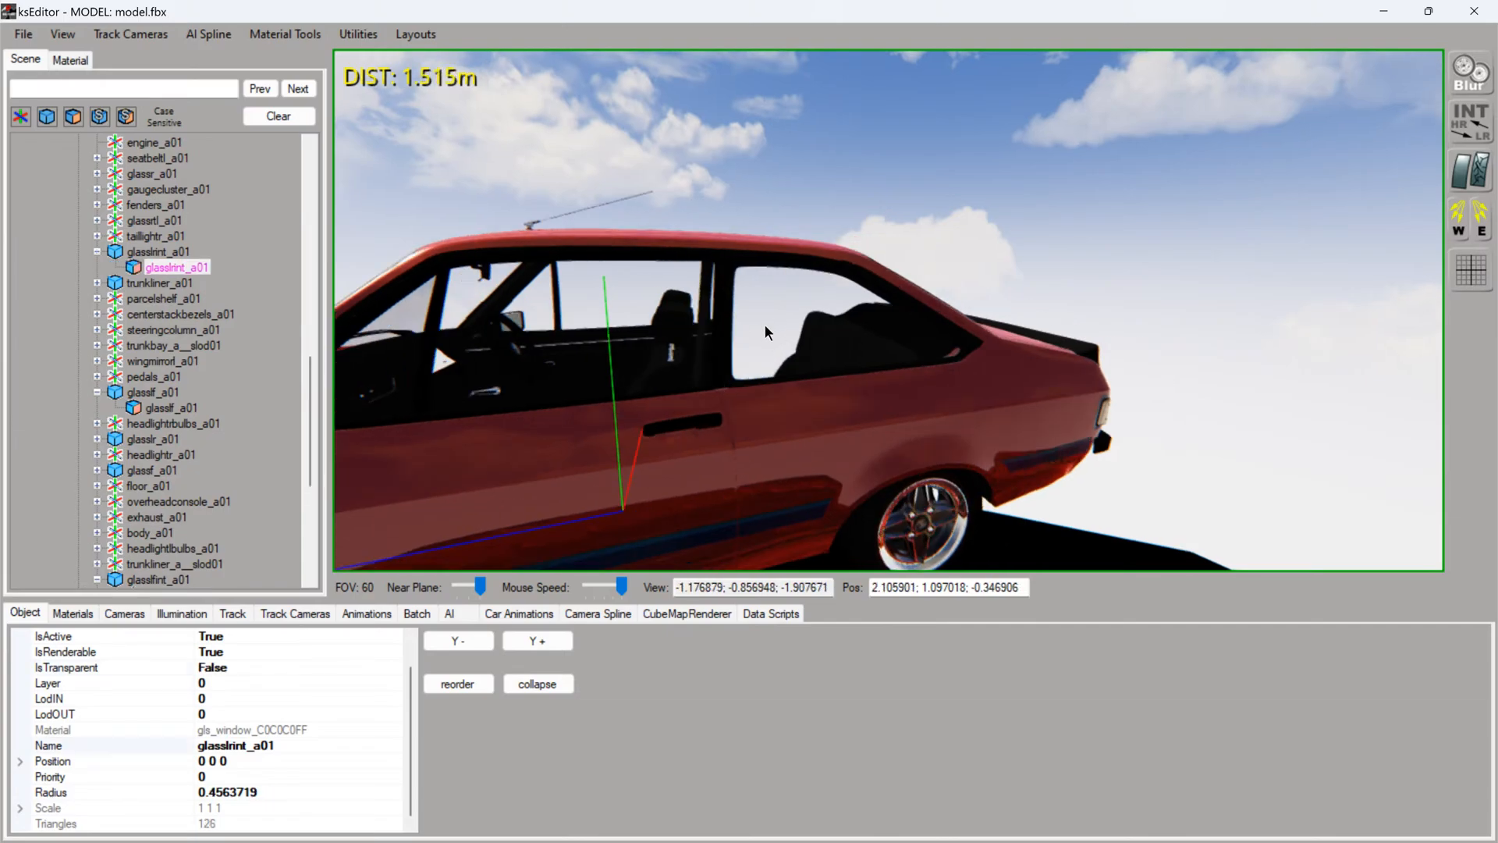
double_click(264, 665)
right_drag(743, 387, 724, 324)
click(724, 322)
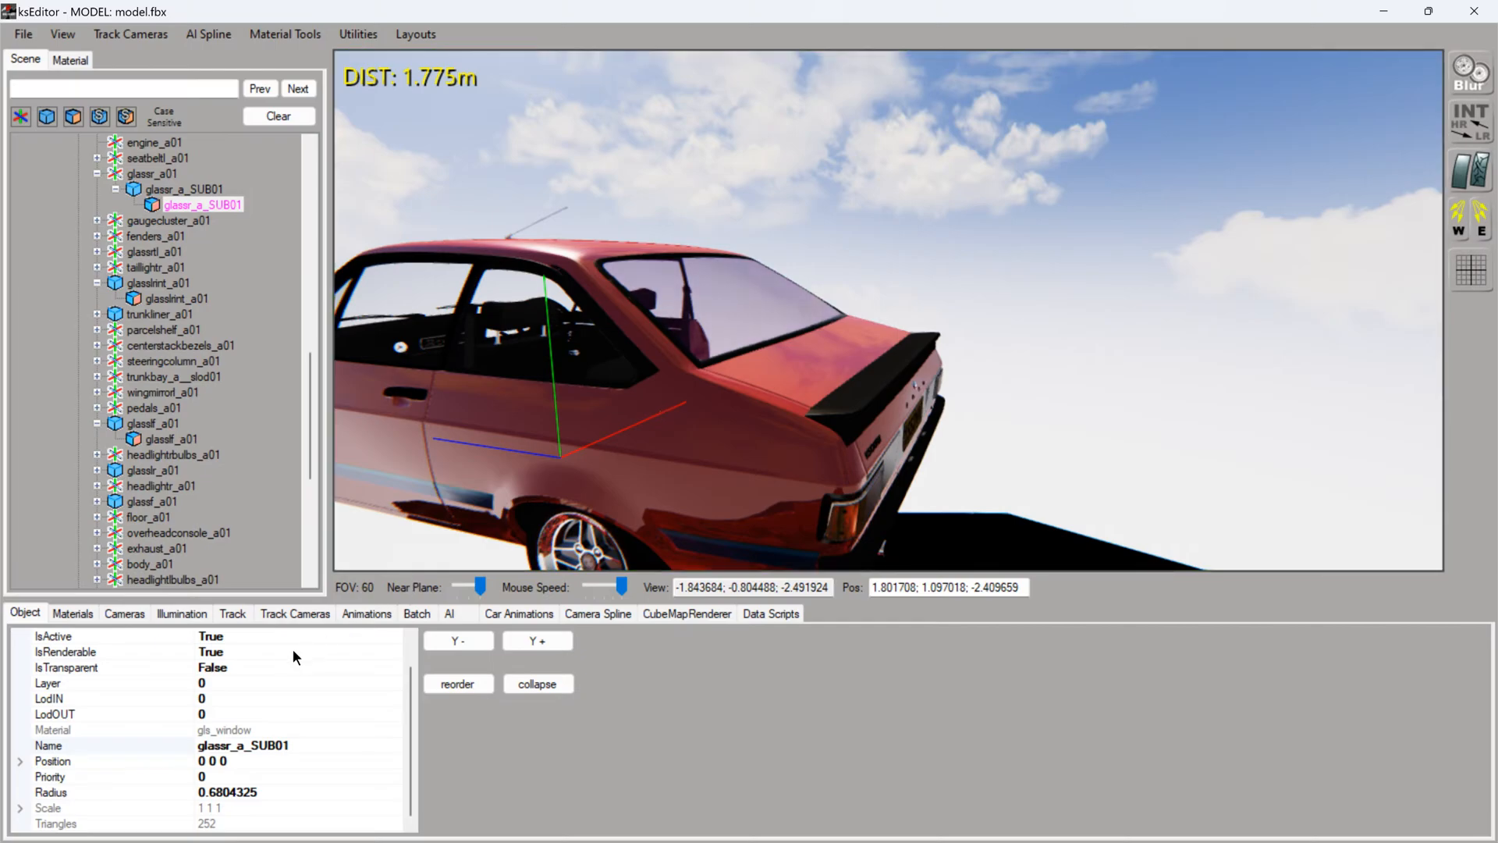
double_click(265, 668)
- From inside the cabin, set IsTransparent to True for the right rear interior side glass glassrrint_a01
right_drag(582, 472, 710, 382)
key(Up)
key(Left)
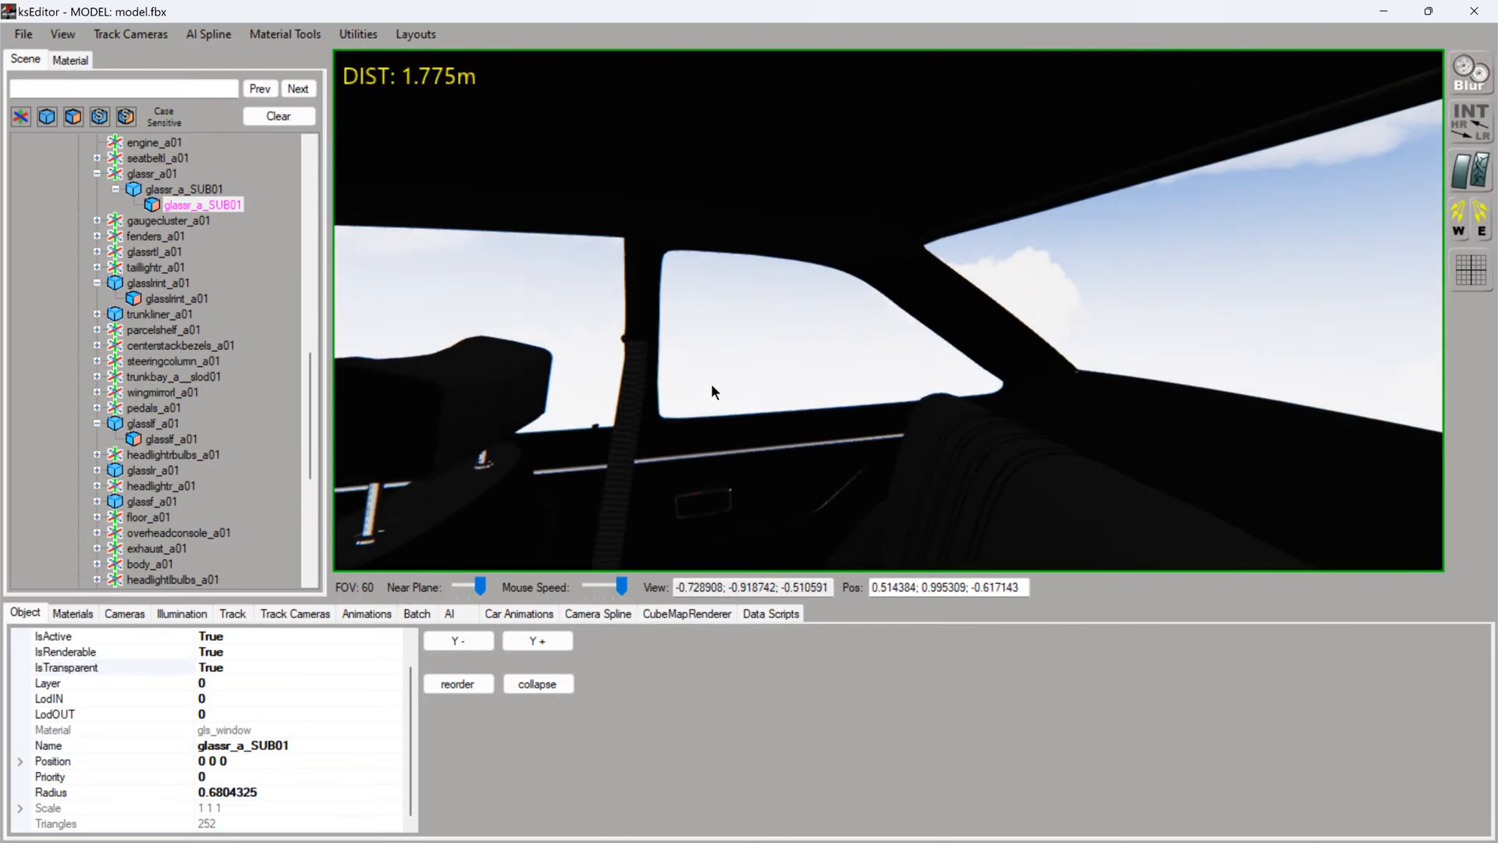
click(720, 362)
click(266, 667)
double_click(267, 668)
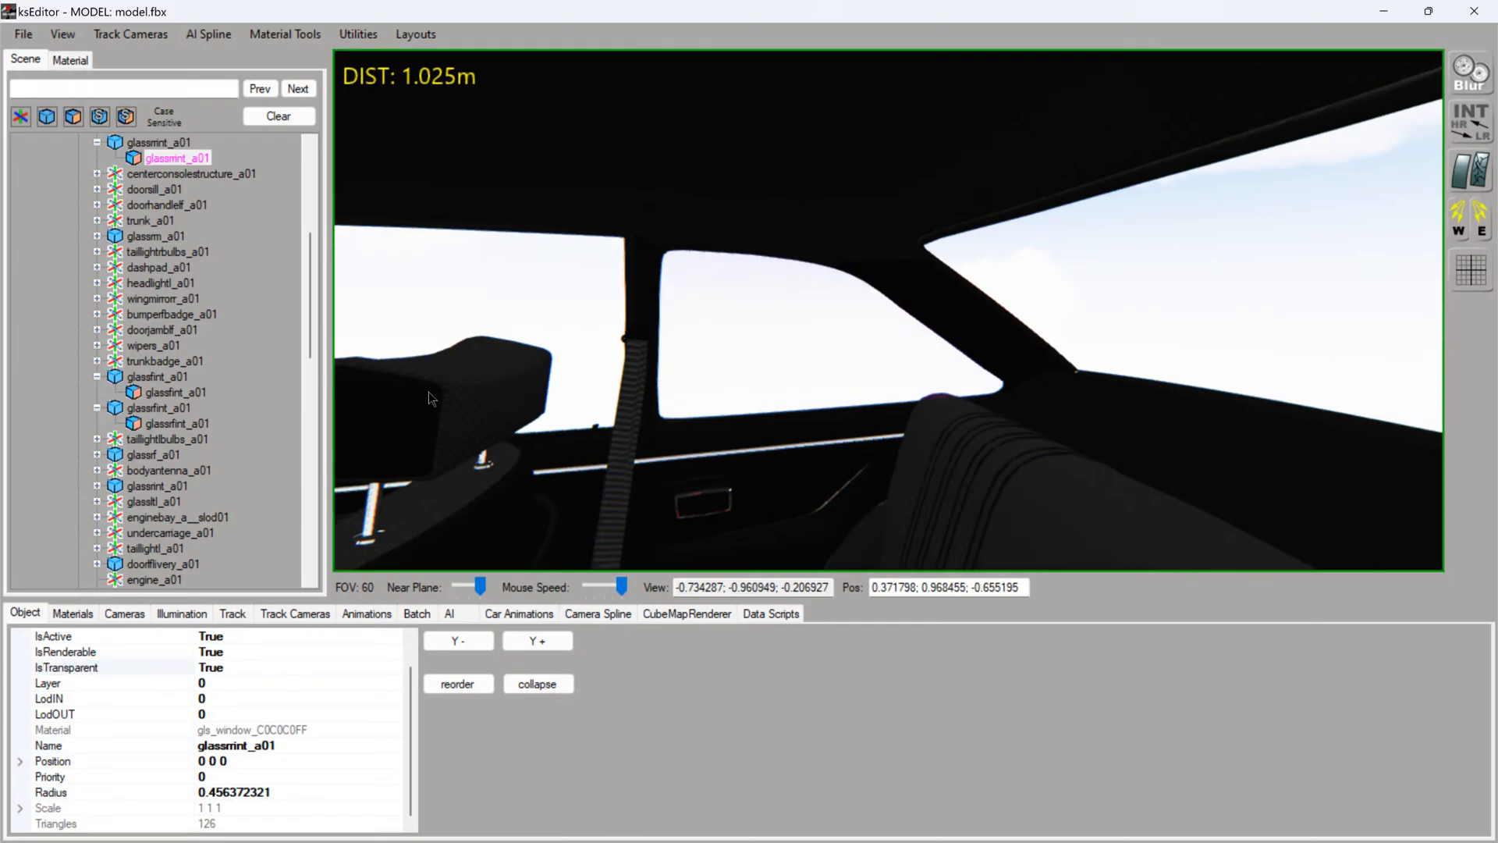
- Make the interior rear window mesh glassrint_a01 transparent and check the neighbouring side glass meshes
click(450, 303)
right_drag(638, 418, 717, 418)
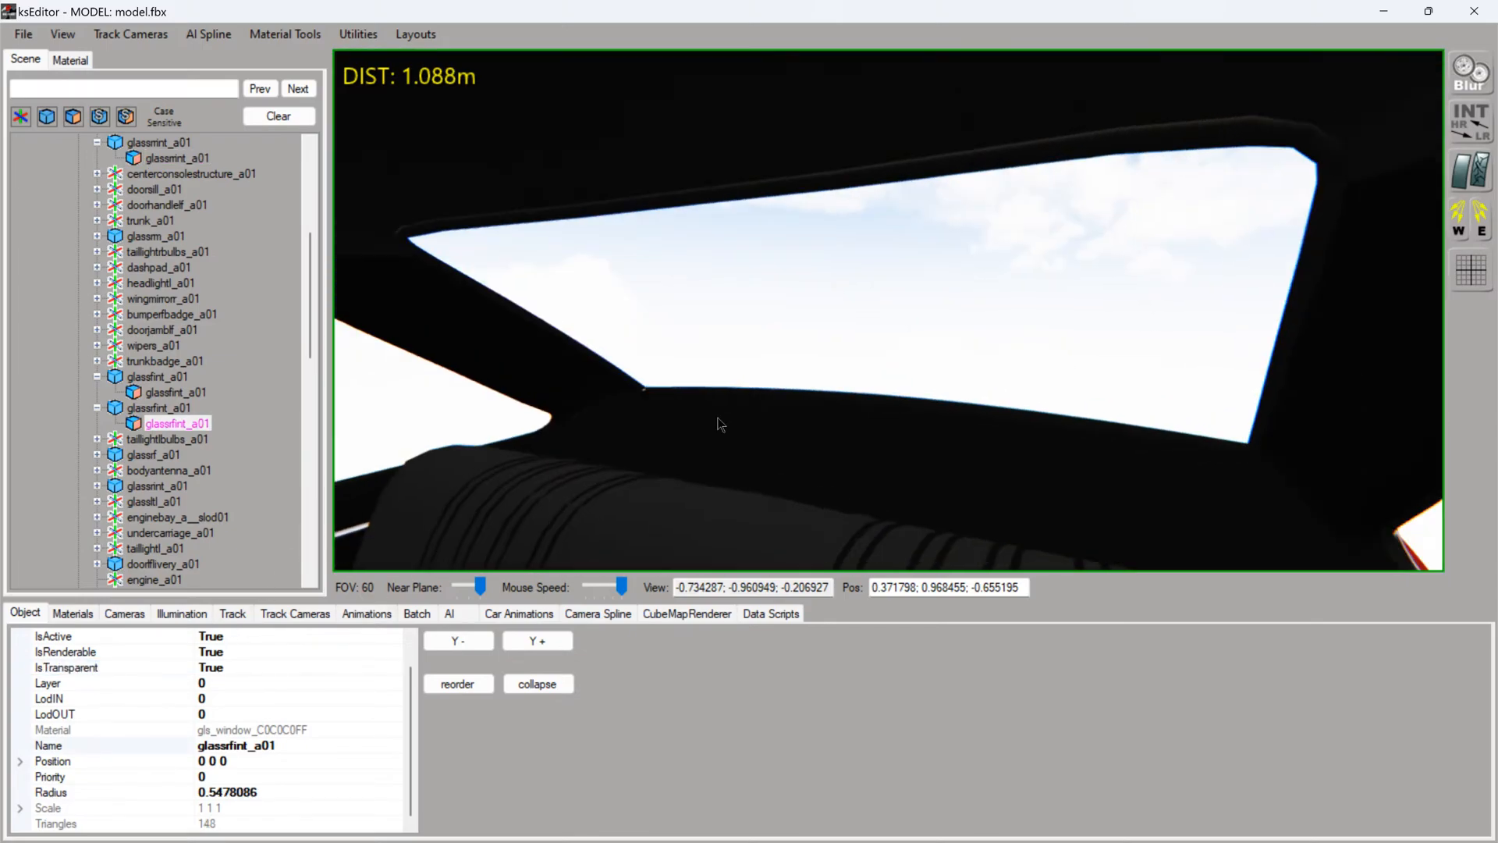
click(770, 351)
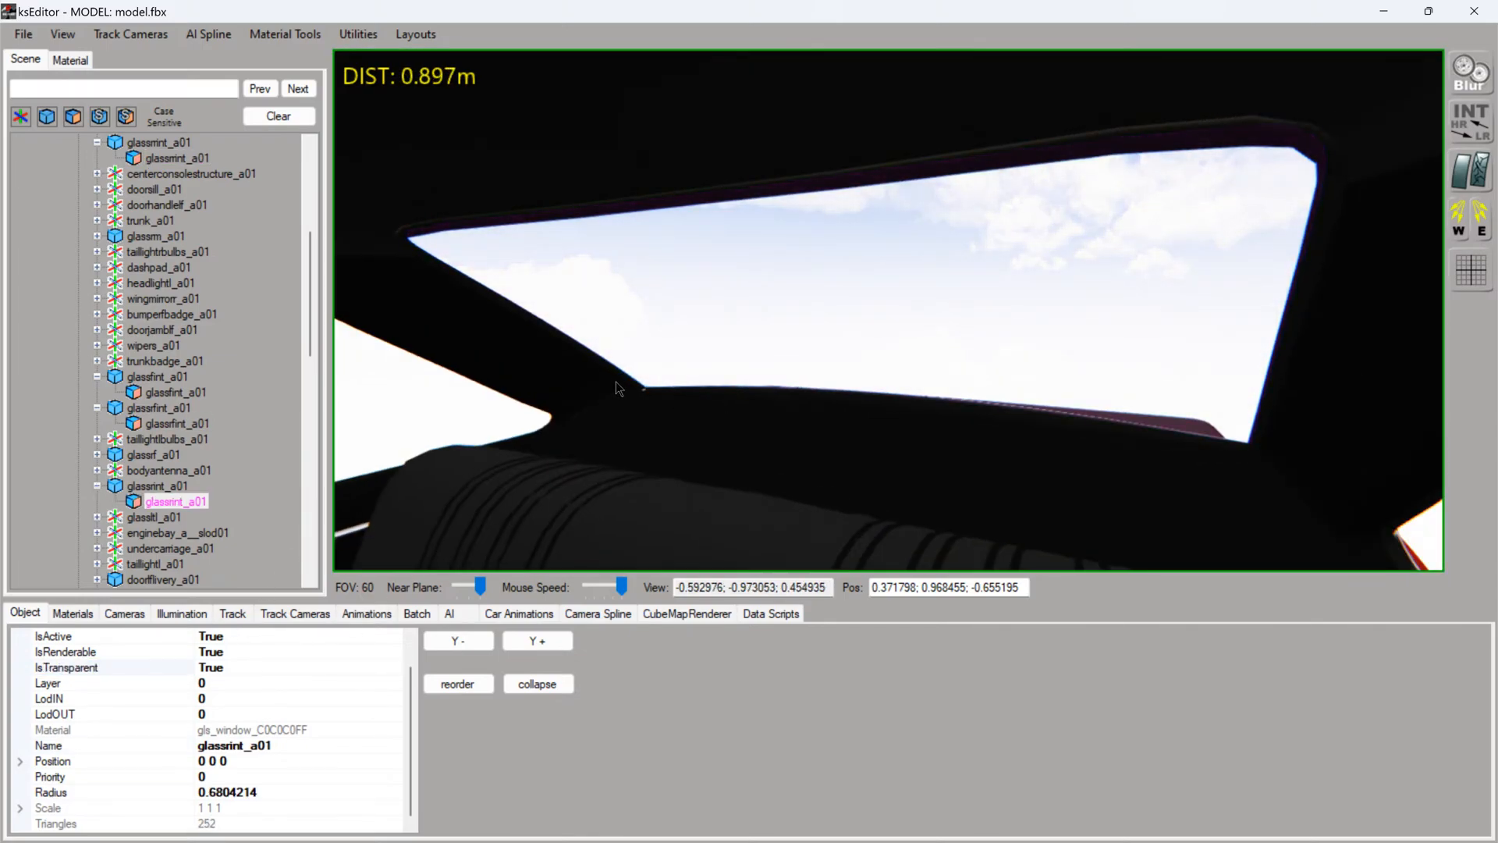
drag(618, 388, 779, 364)
double_click(779, 364)
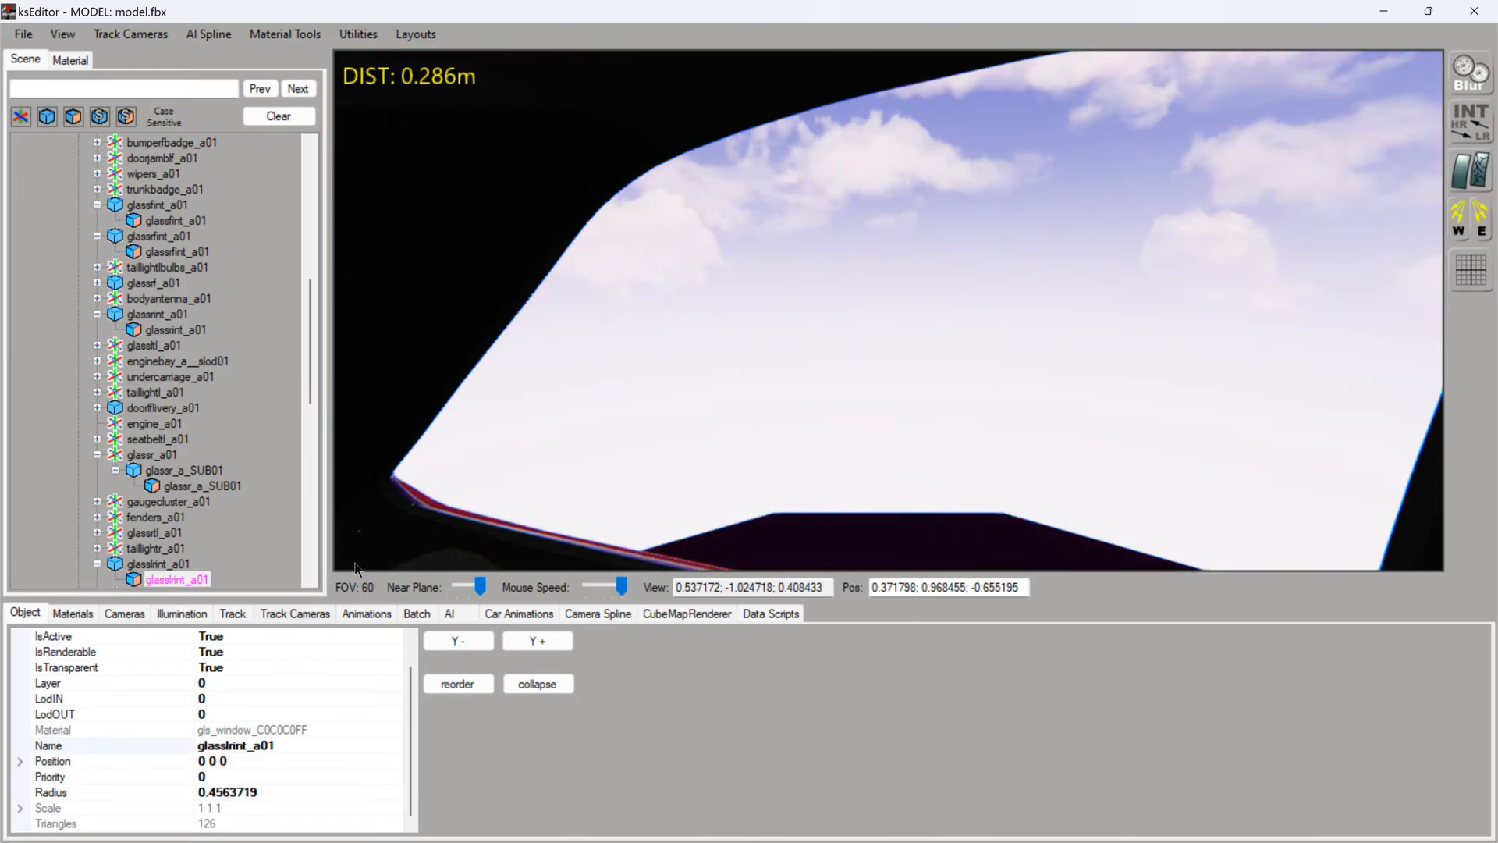
- Set IsTransparent to True for the instrument cluster's clear cover, dashpad_a_SUB20
drag(478, 534, 610, 435)
double_click(578, 391)
double_click(599, 438)
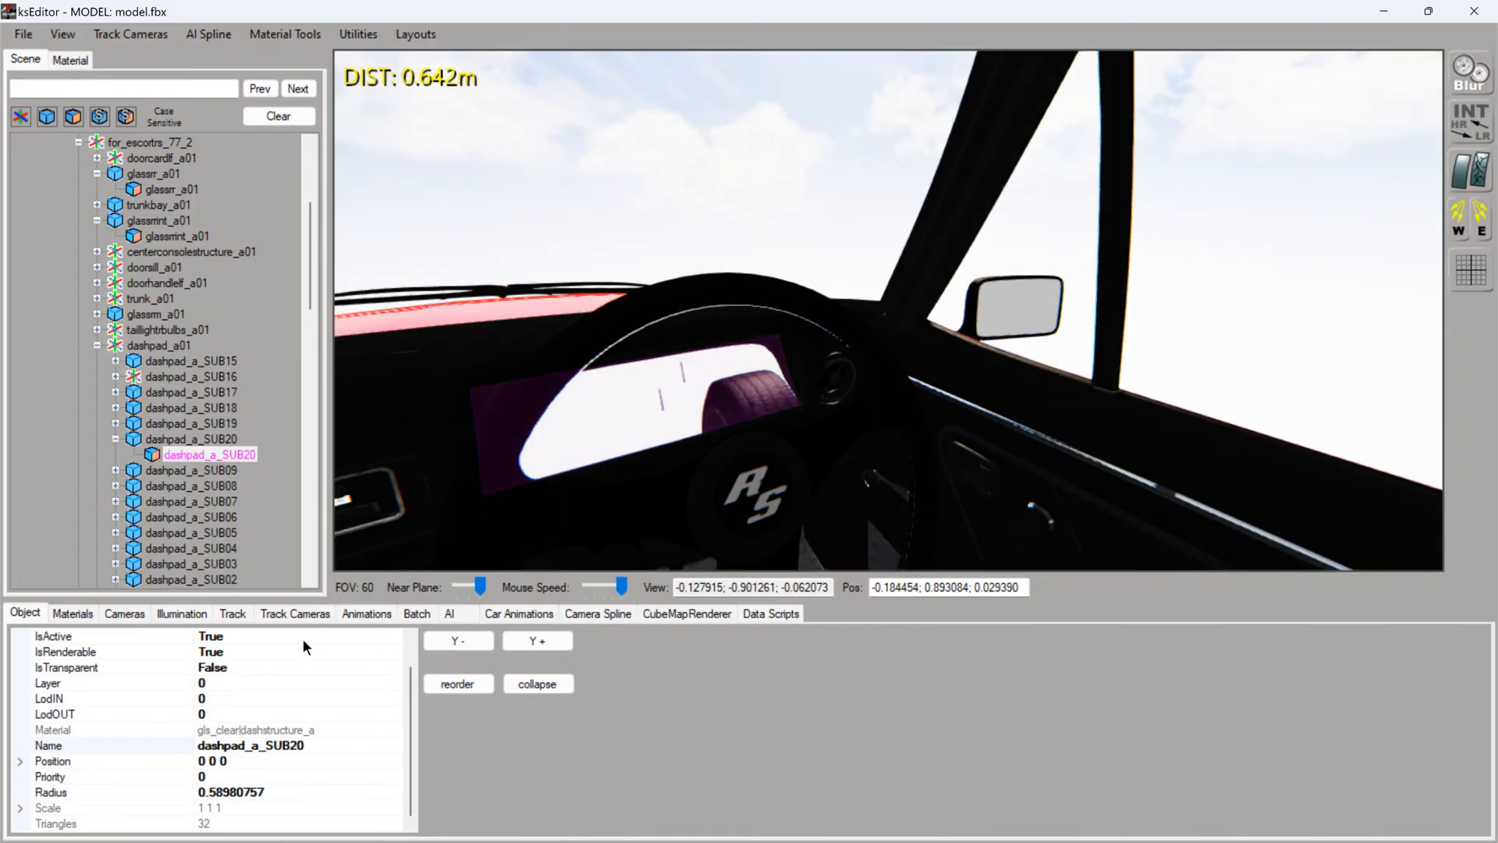
double_click(247, 668)
- Set IsTransparent to True for the heater panel symbols mesh centerstackbezels_a_SUB12
drag(547, 500, 615, 481)
scroll(616, 481, up, 4)
scroll(615, 481, down, 2)
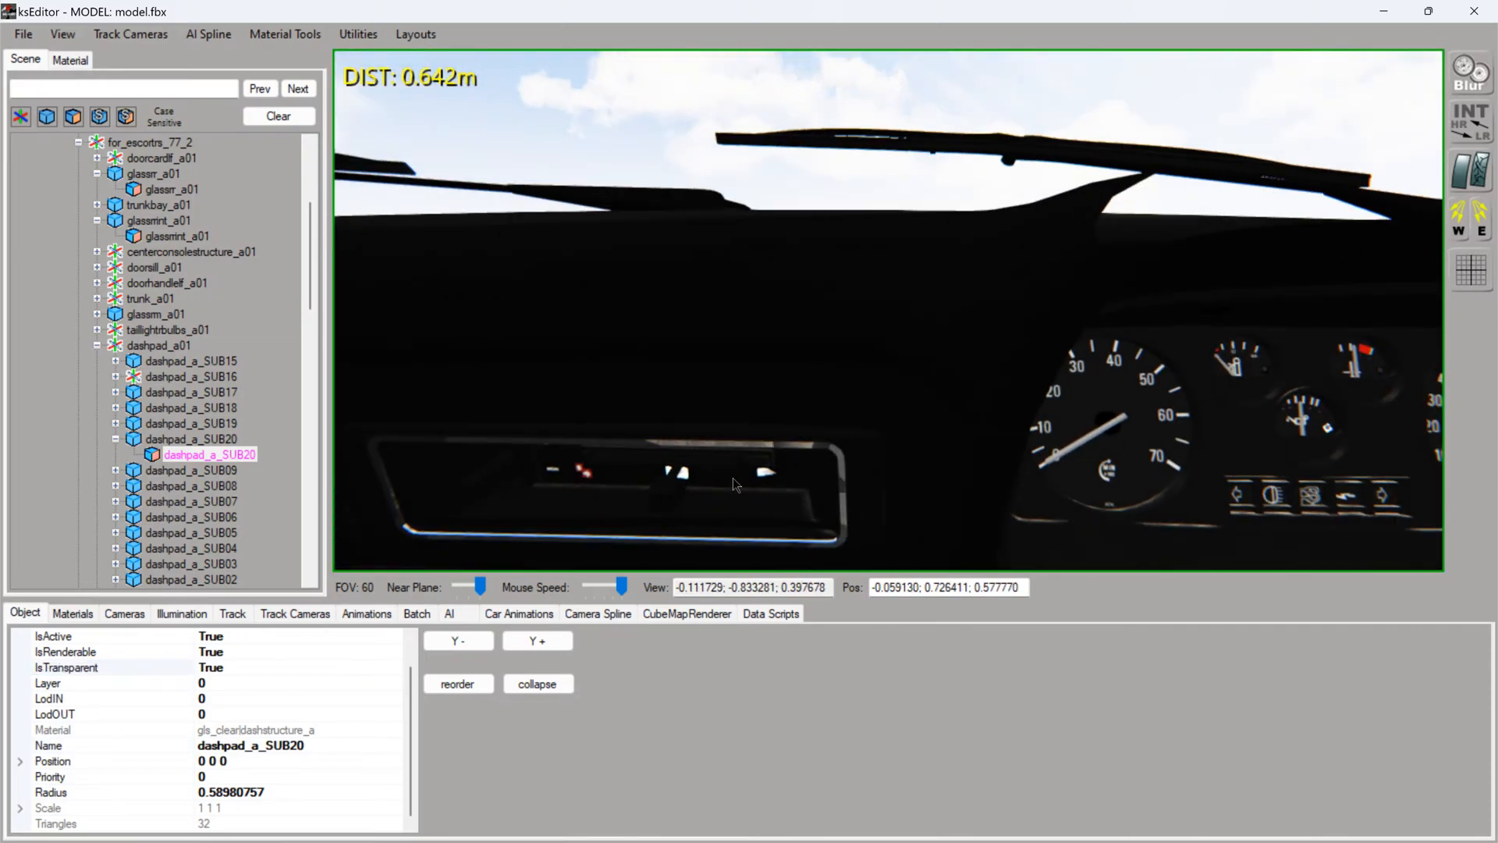
double_click(587, 482)
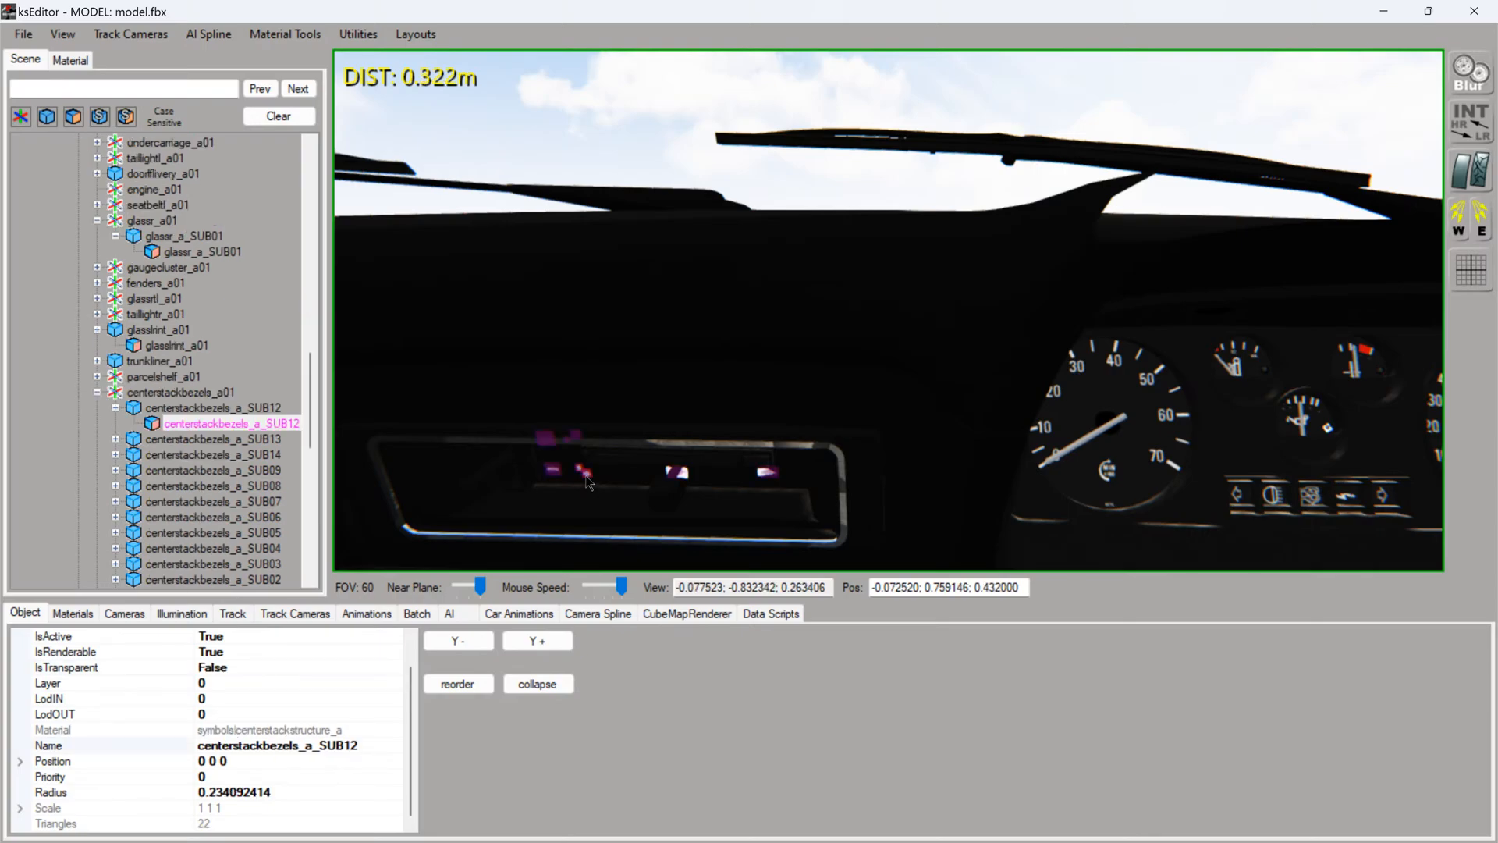
double_click(309, 666)
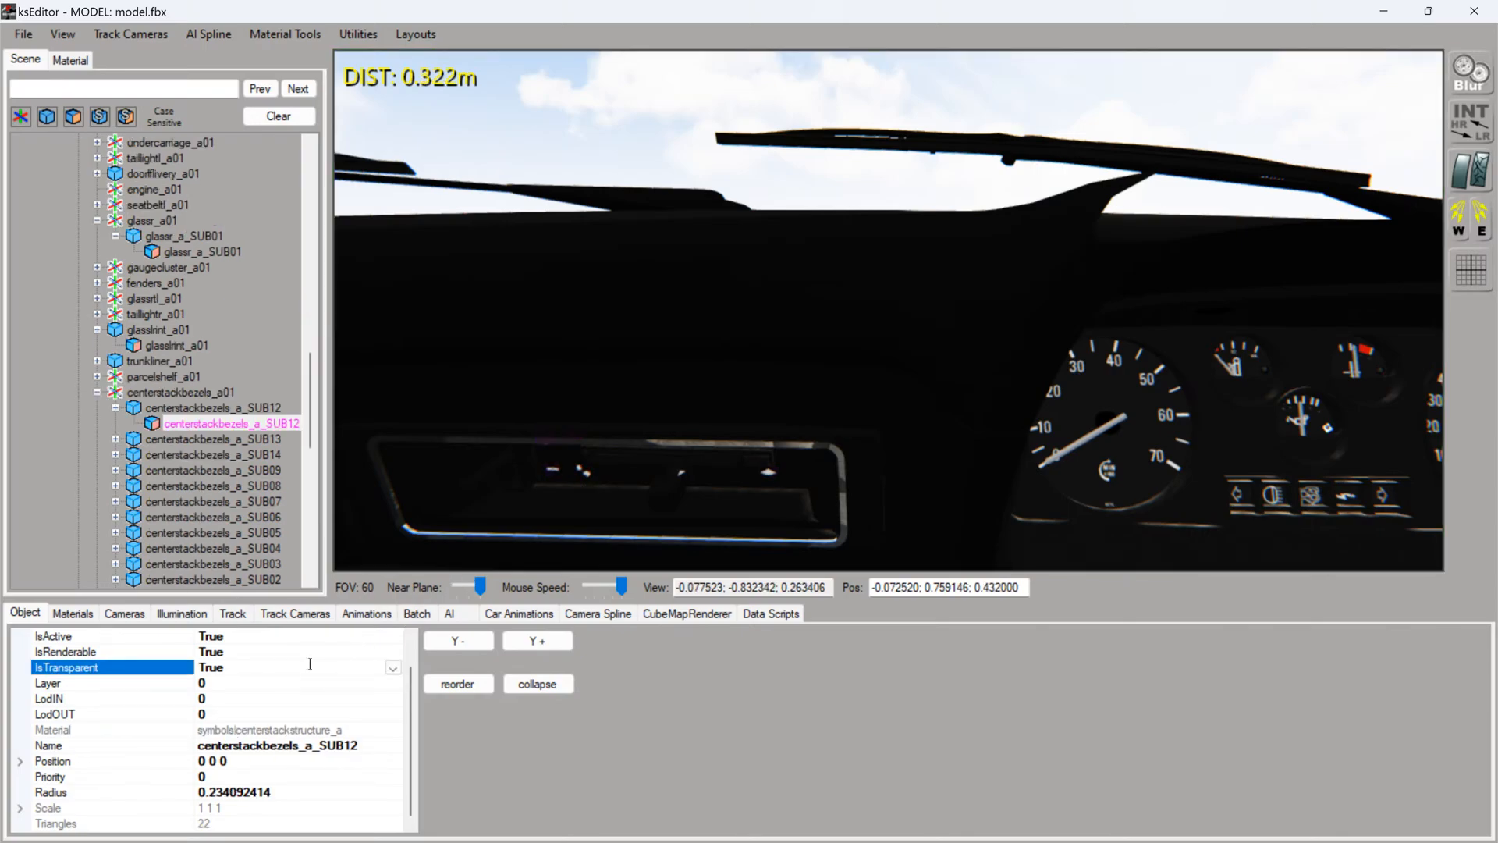
- Set IsTransparent to True for the lower dash and radio button markings mesh centerstackbezels_a_SUB04
mouse_move(646, 468)
mouse_down()
mouse_move(719, 477)
mouse_move(750, 462)
mouse_move(682, 493)
mouse_move(660, 482)
mouse_up()
scroll(743, 462, down, 1)
scroll(725, 466, down, 1)
scroll(682, 487, up, 1)
scroll(661, 482, up, 1)
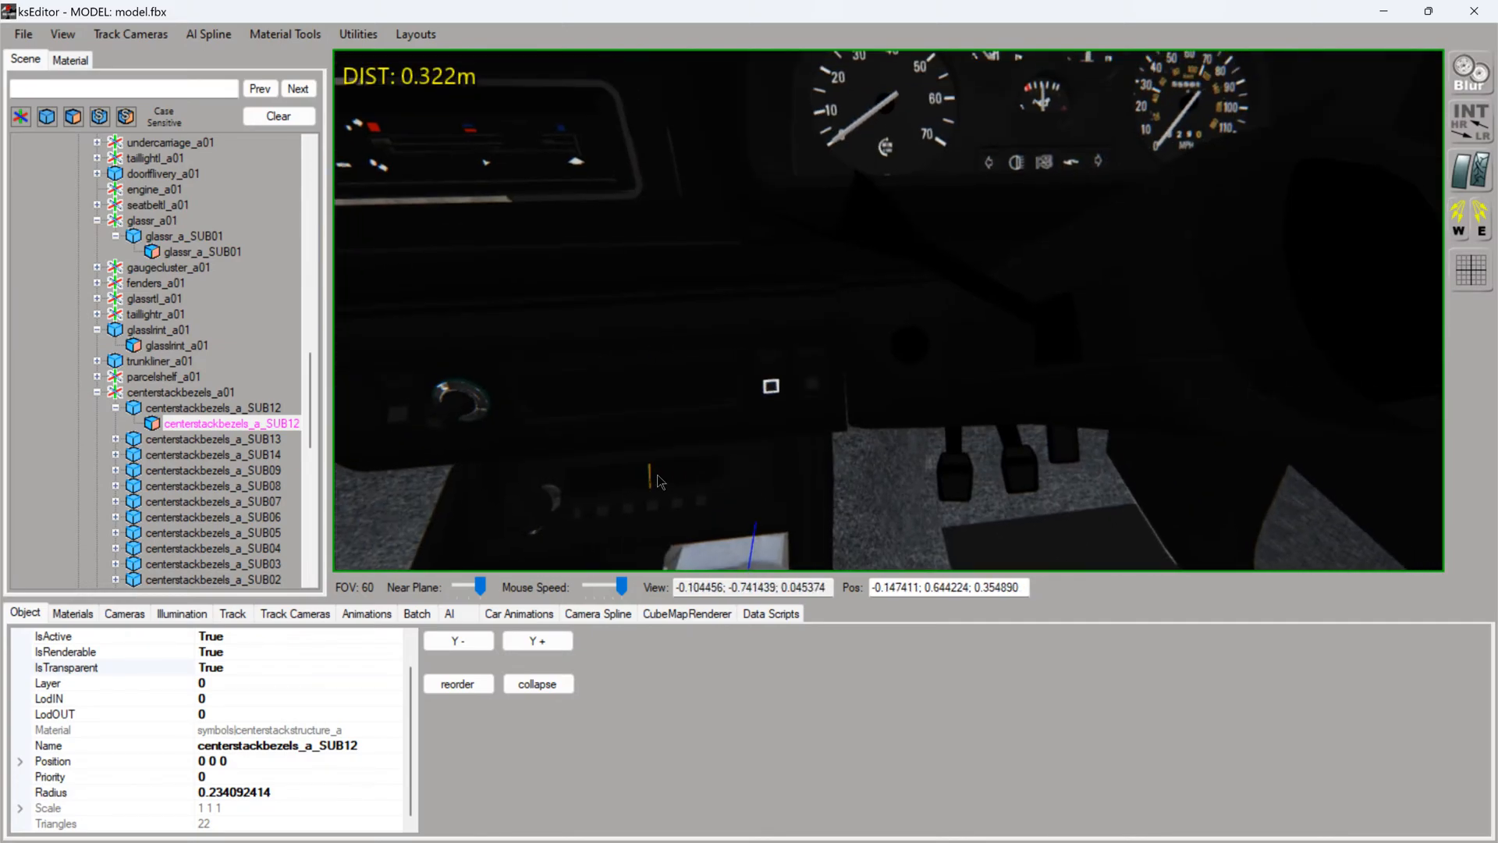
click(770, 390)
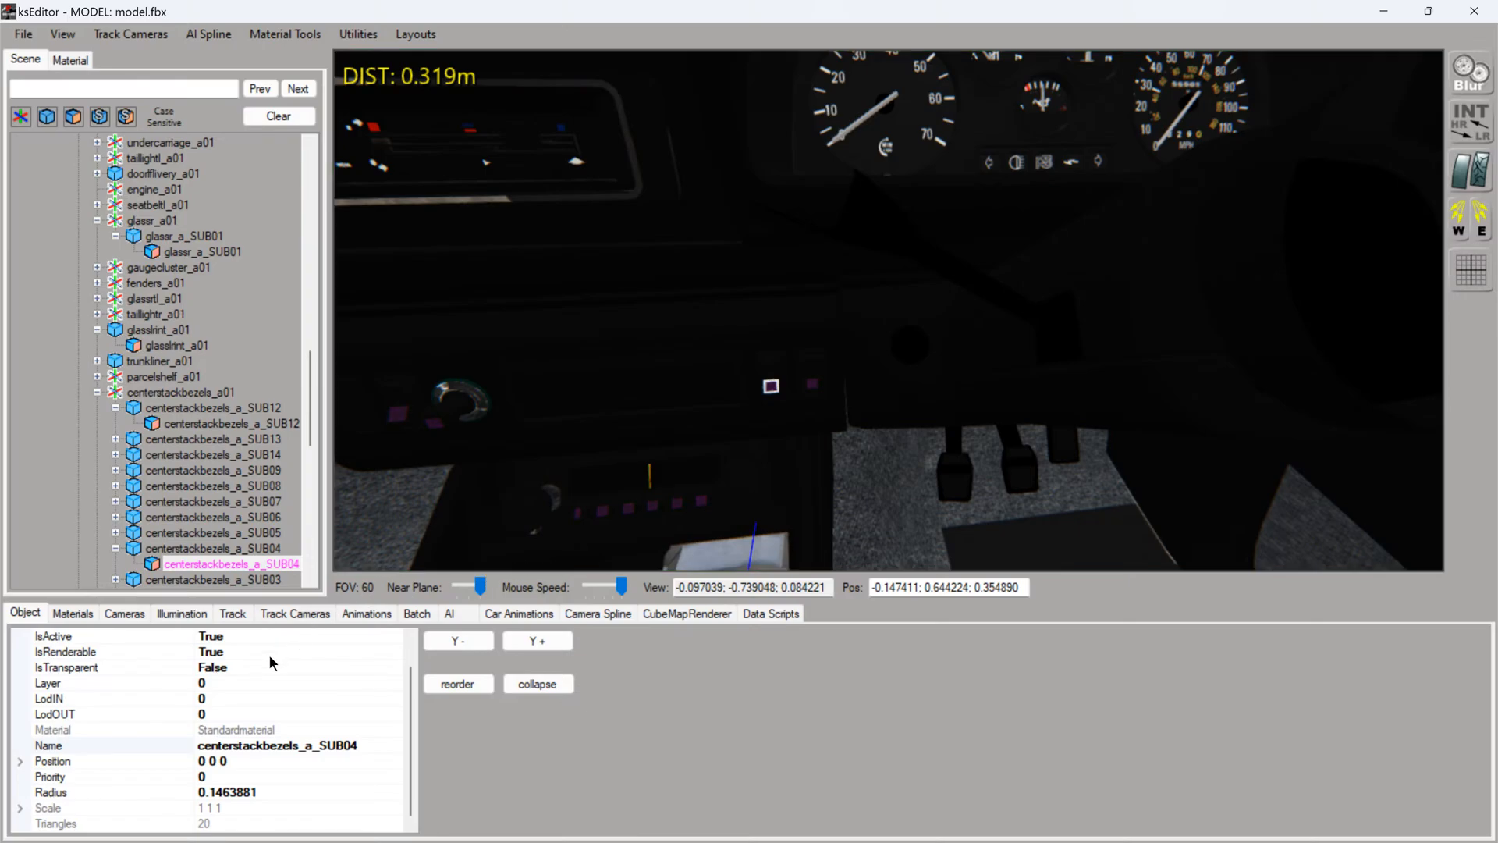
double_click(252, 668)
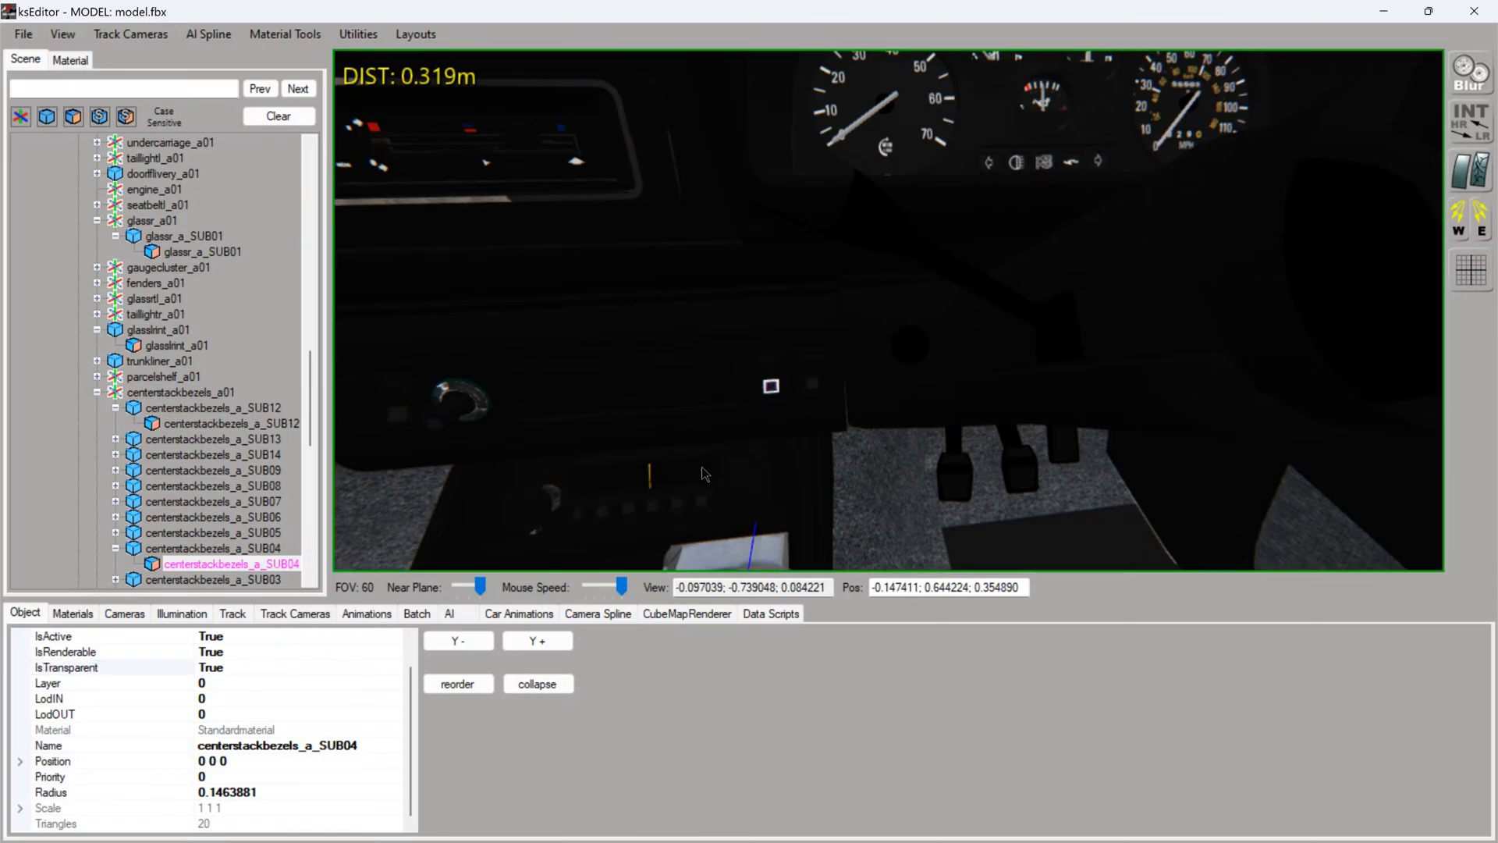
- Set IsTransparent to True for the small square dash switch mesh centerstackbezels_a_SUB07
right_drag(567, 492, 538, 488)
key(Up)
click(901, 464)
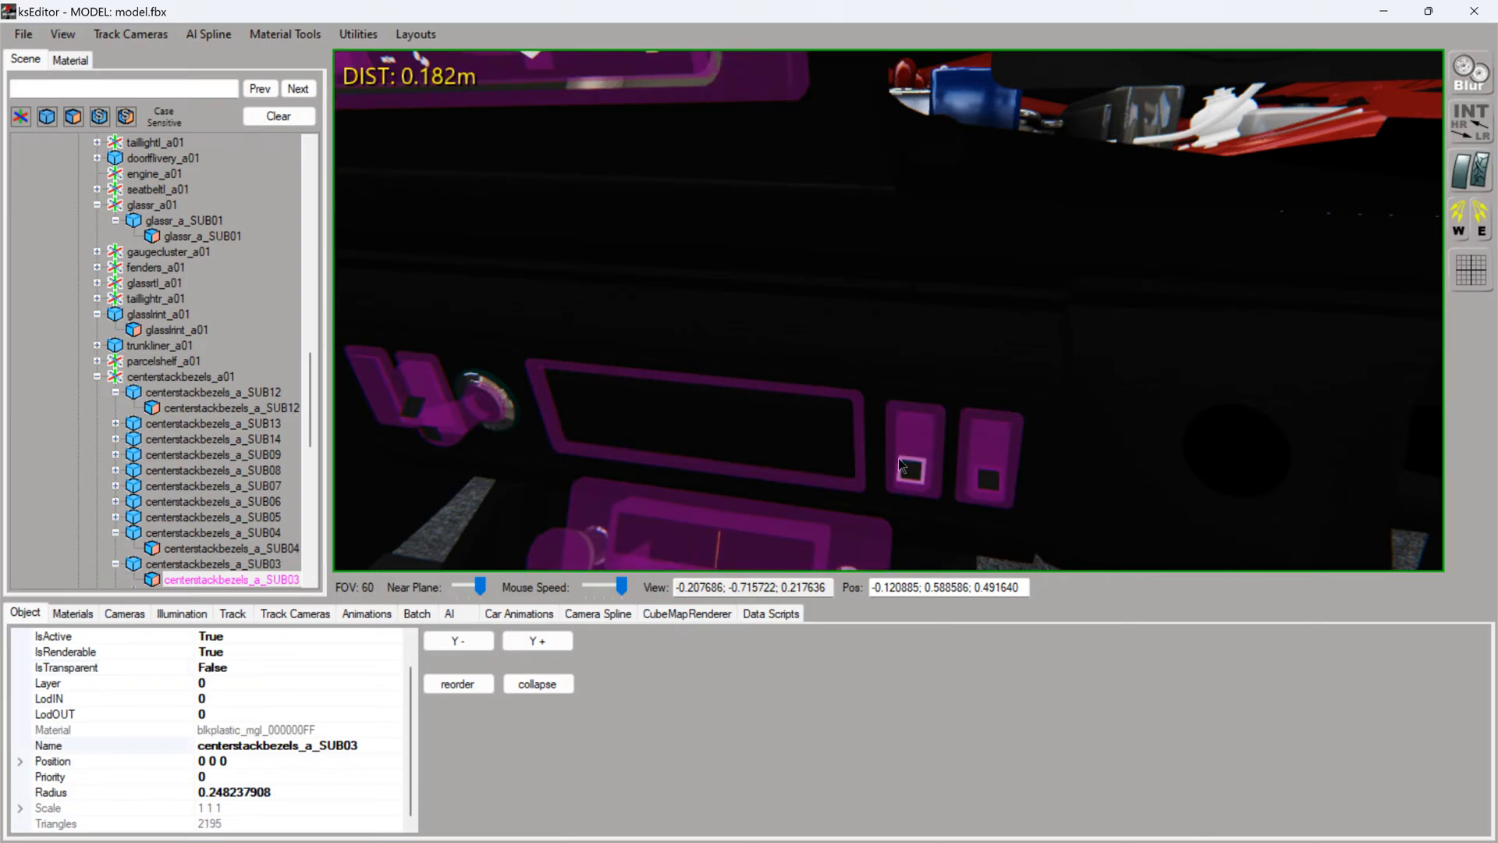
click(903, 480)
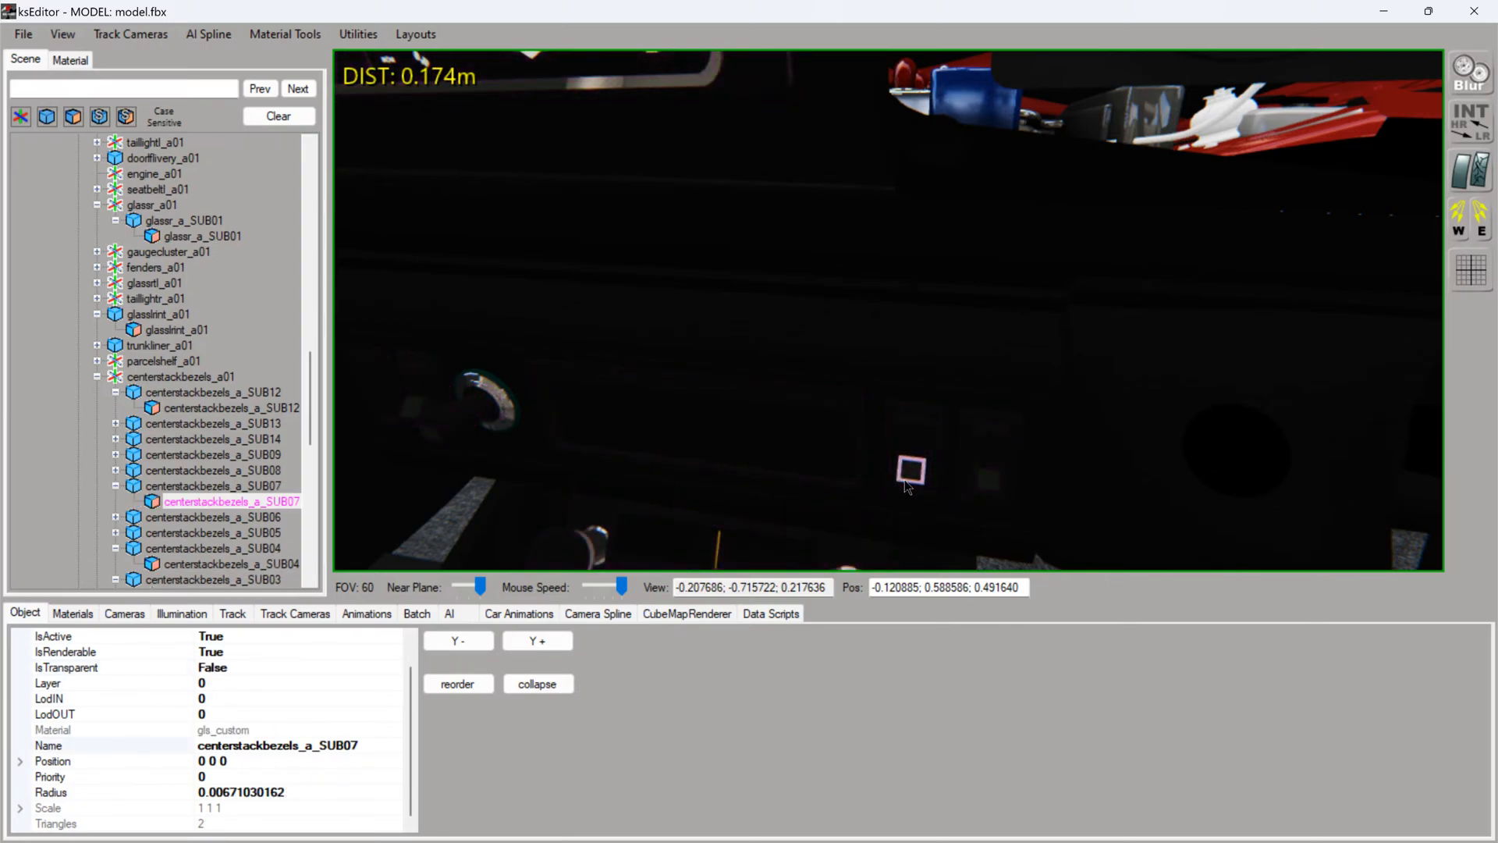
double_click(293, 668)
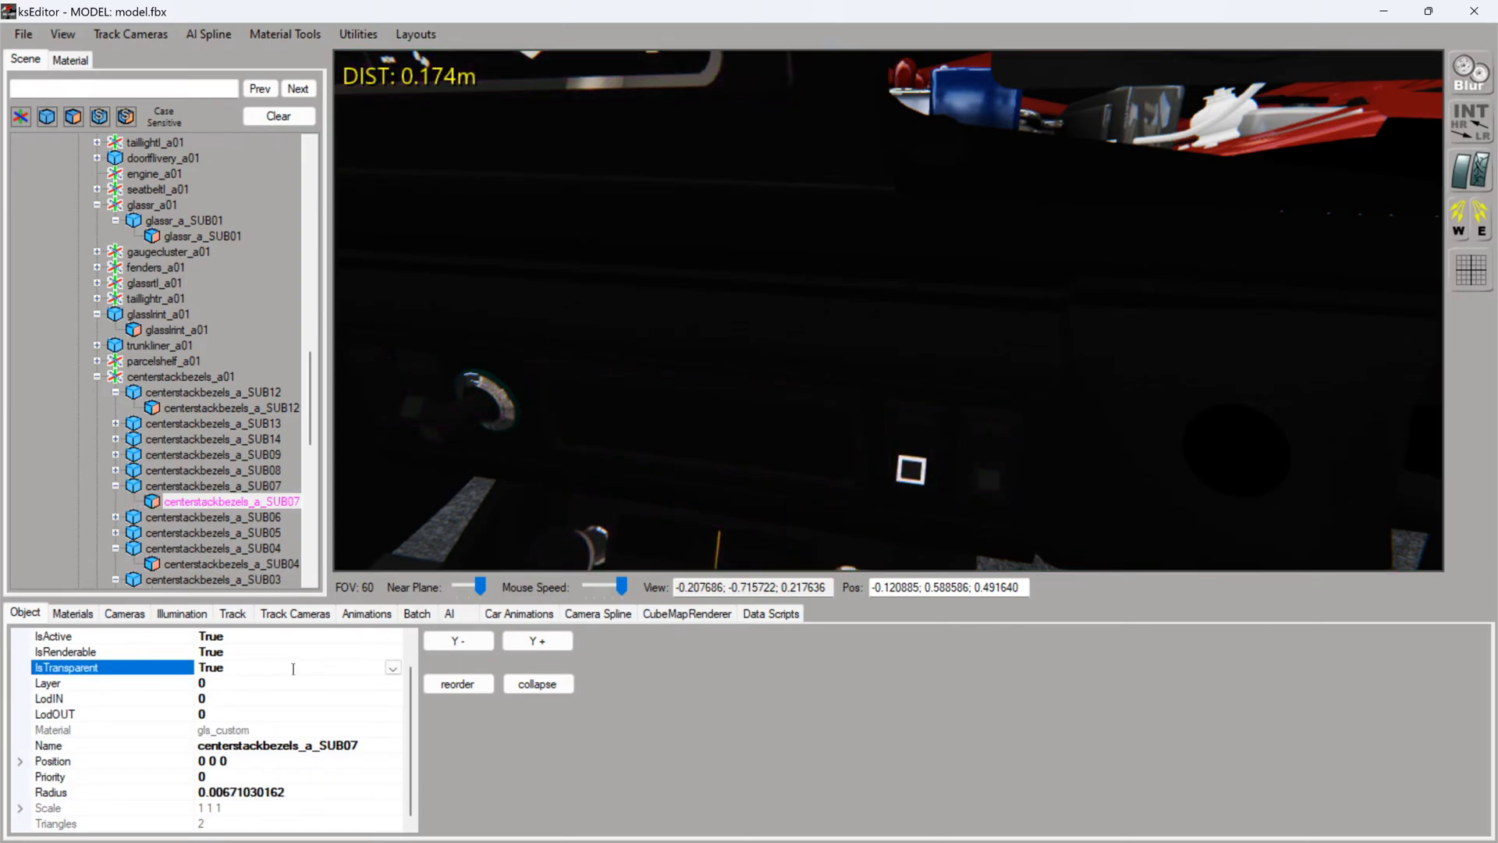
- Check the right door glass from outside and inside, and set IsTransparent to True for glassrm_a01
scroll(626, 418, down, 3)
drag(626, 418, 569, 372)
scroll(536, 384, down, 3)
ctrl+click(819, 314)
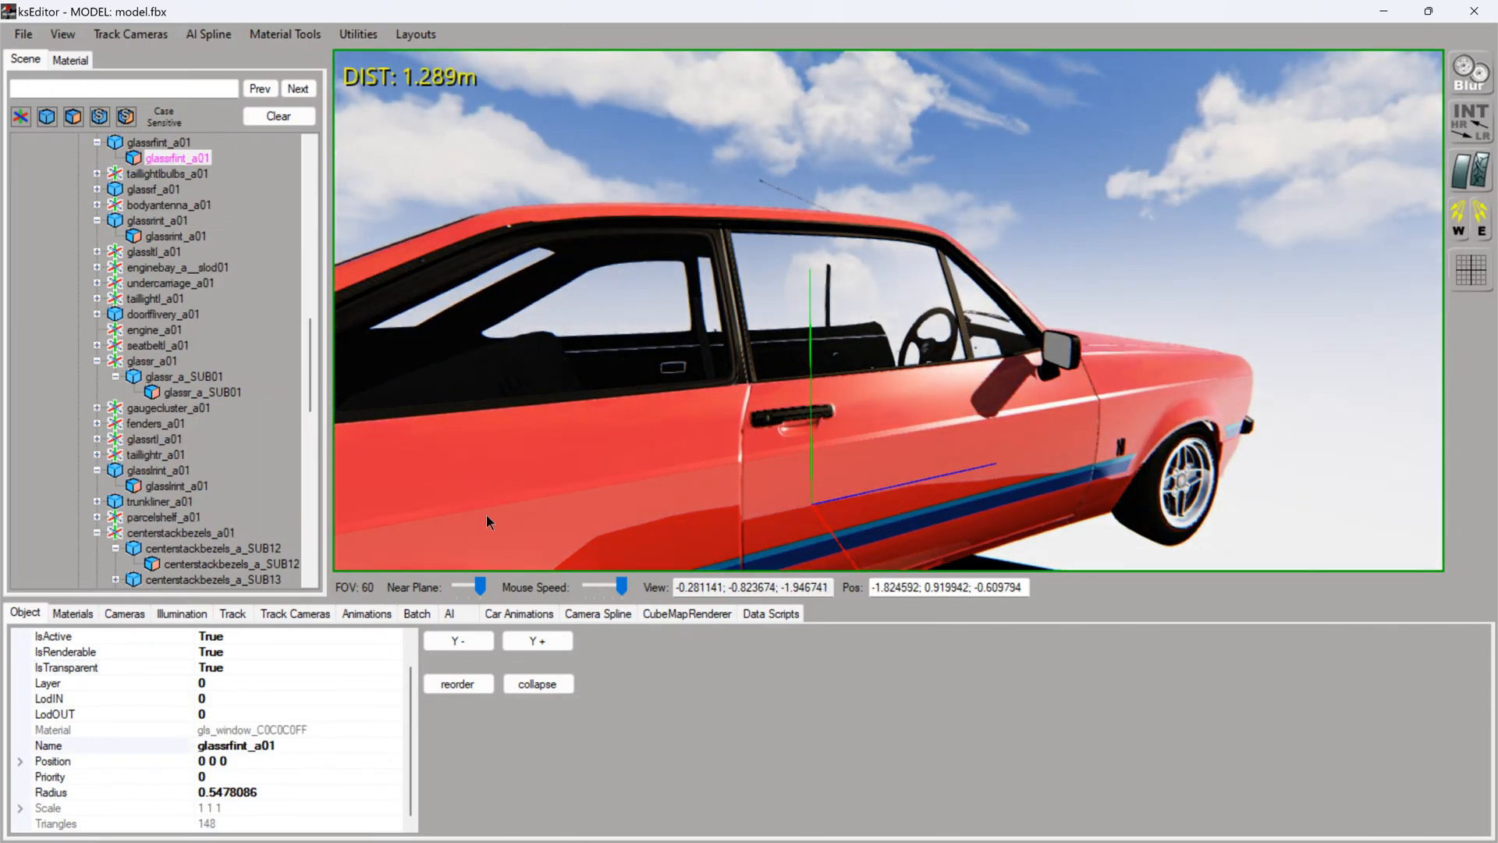
scroll(729, 401, up, 5)
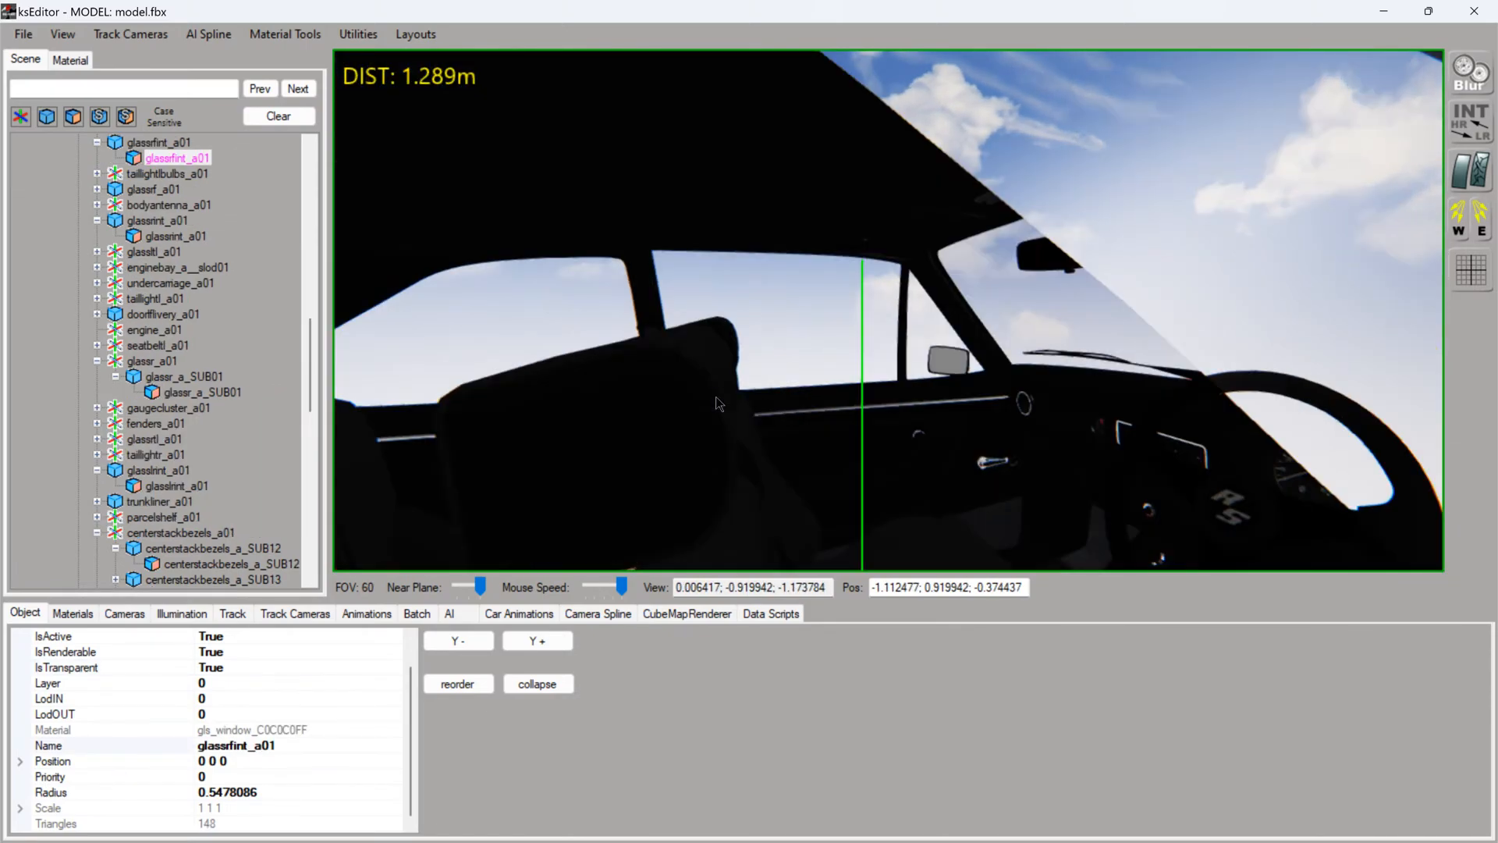
drag(729, 401, 966, 391)
ctrl+click(952, 388)
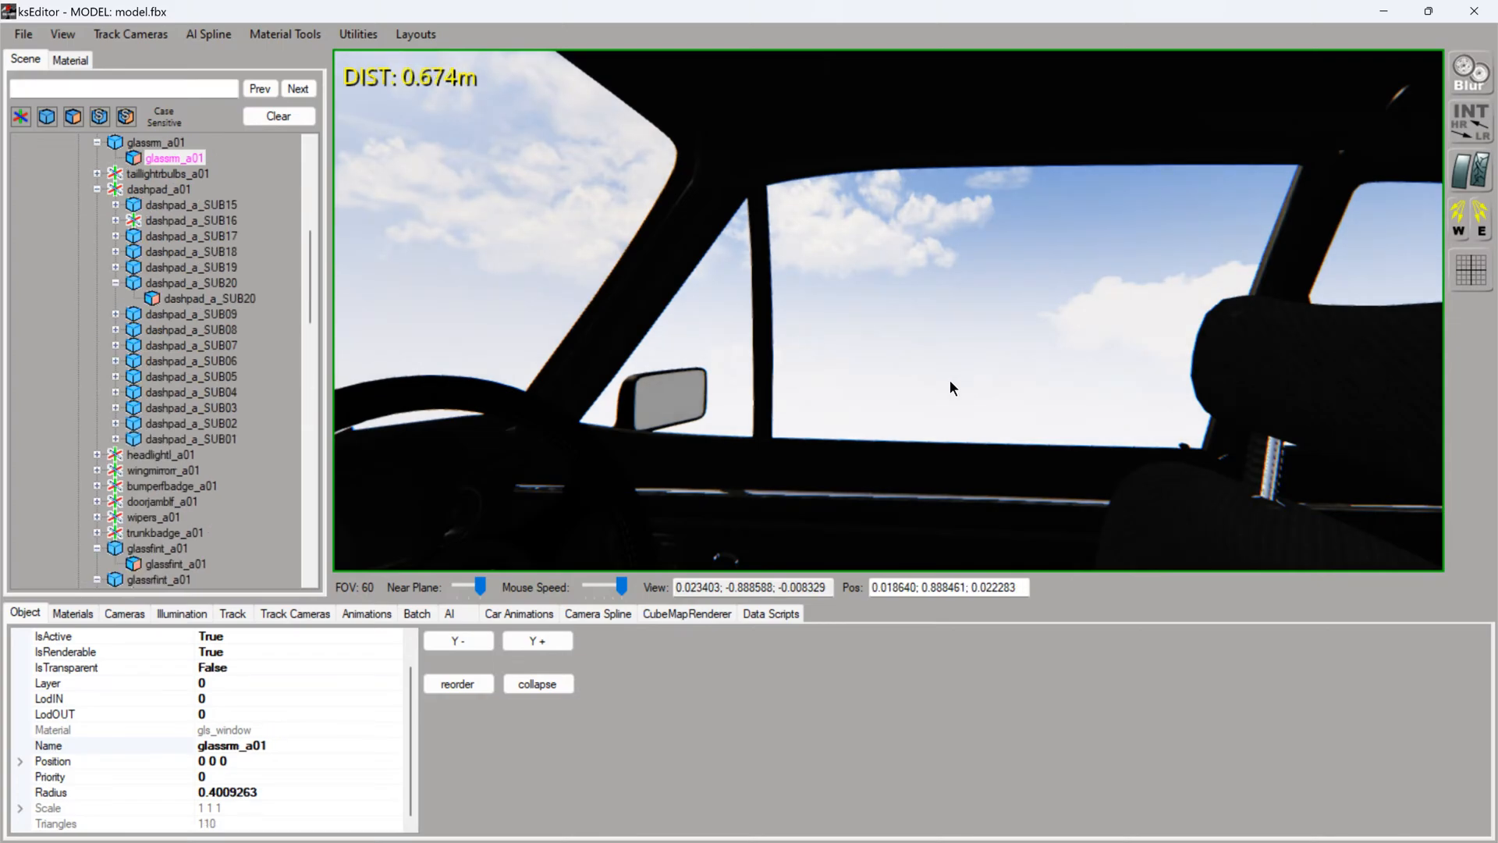
double_click(303, 665)
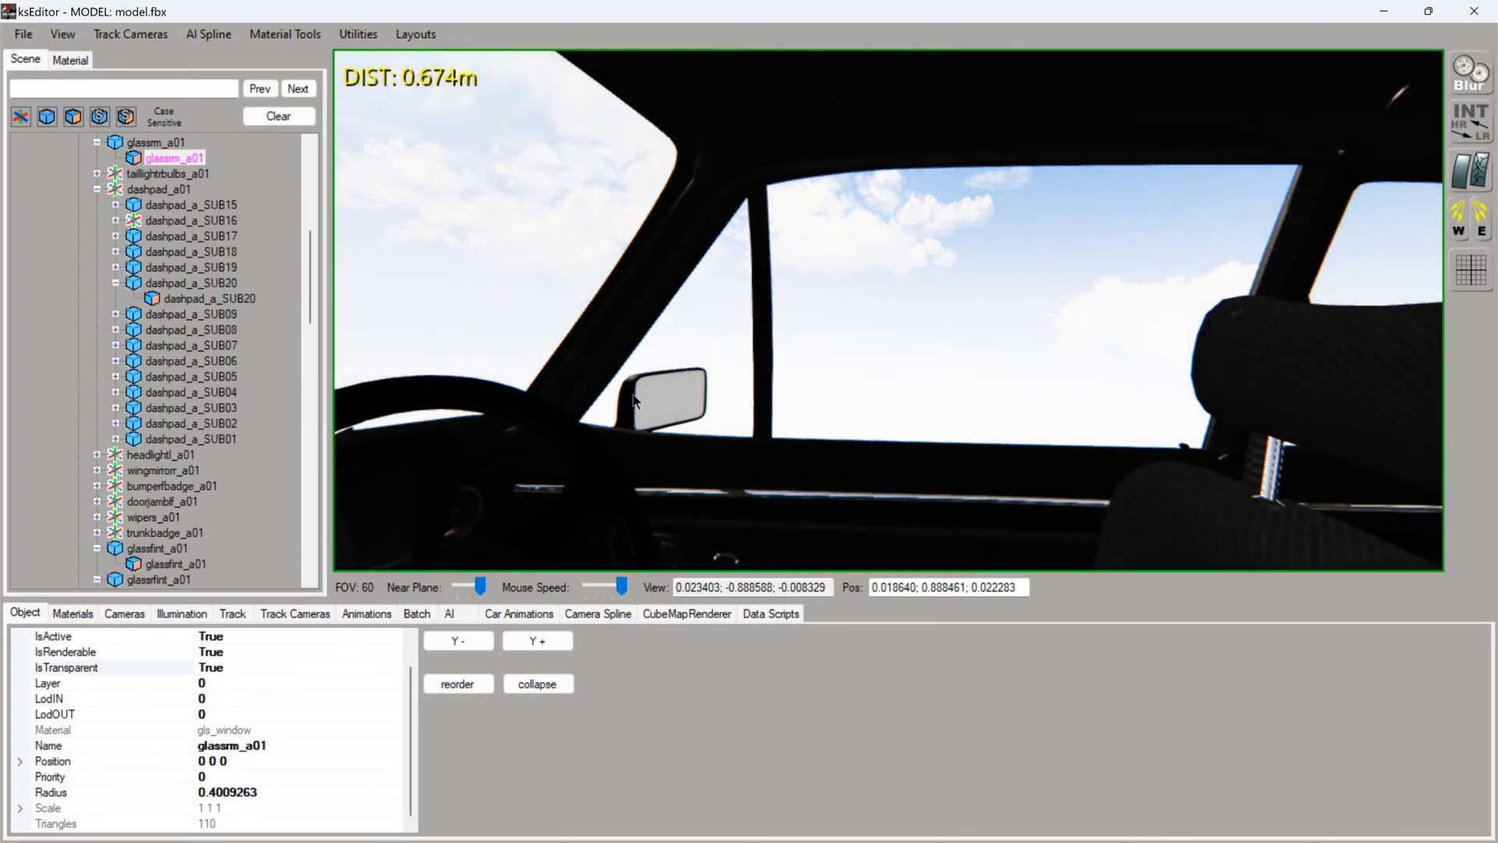
ctrl+click(694, 337)
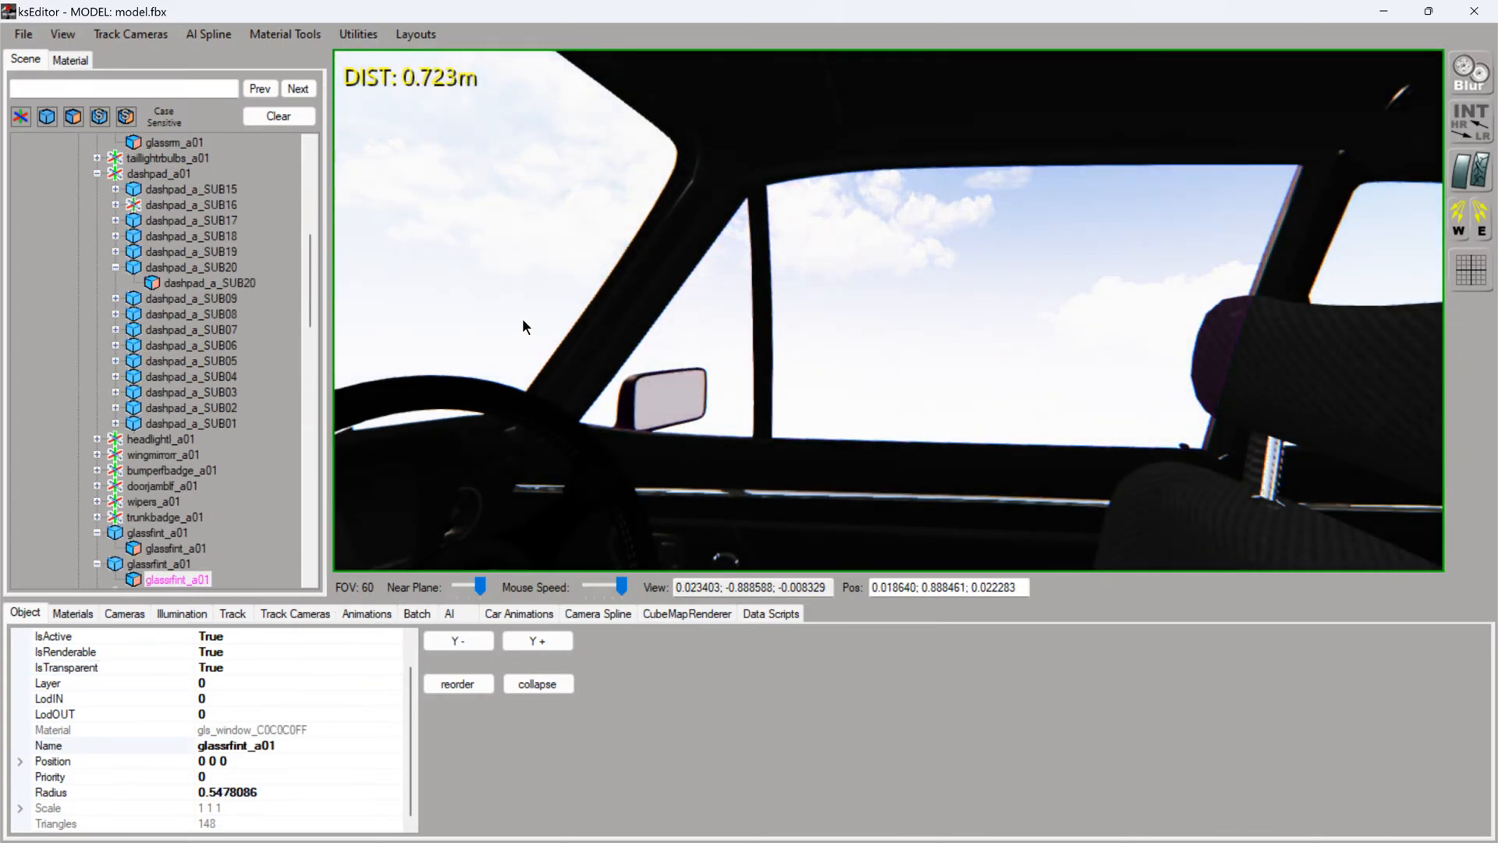
- Set IsTransparent to True for the windscreen glass mesh glassf_a01
ctrl+click(500, 402)
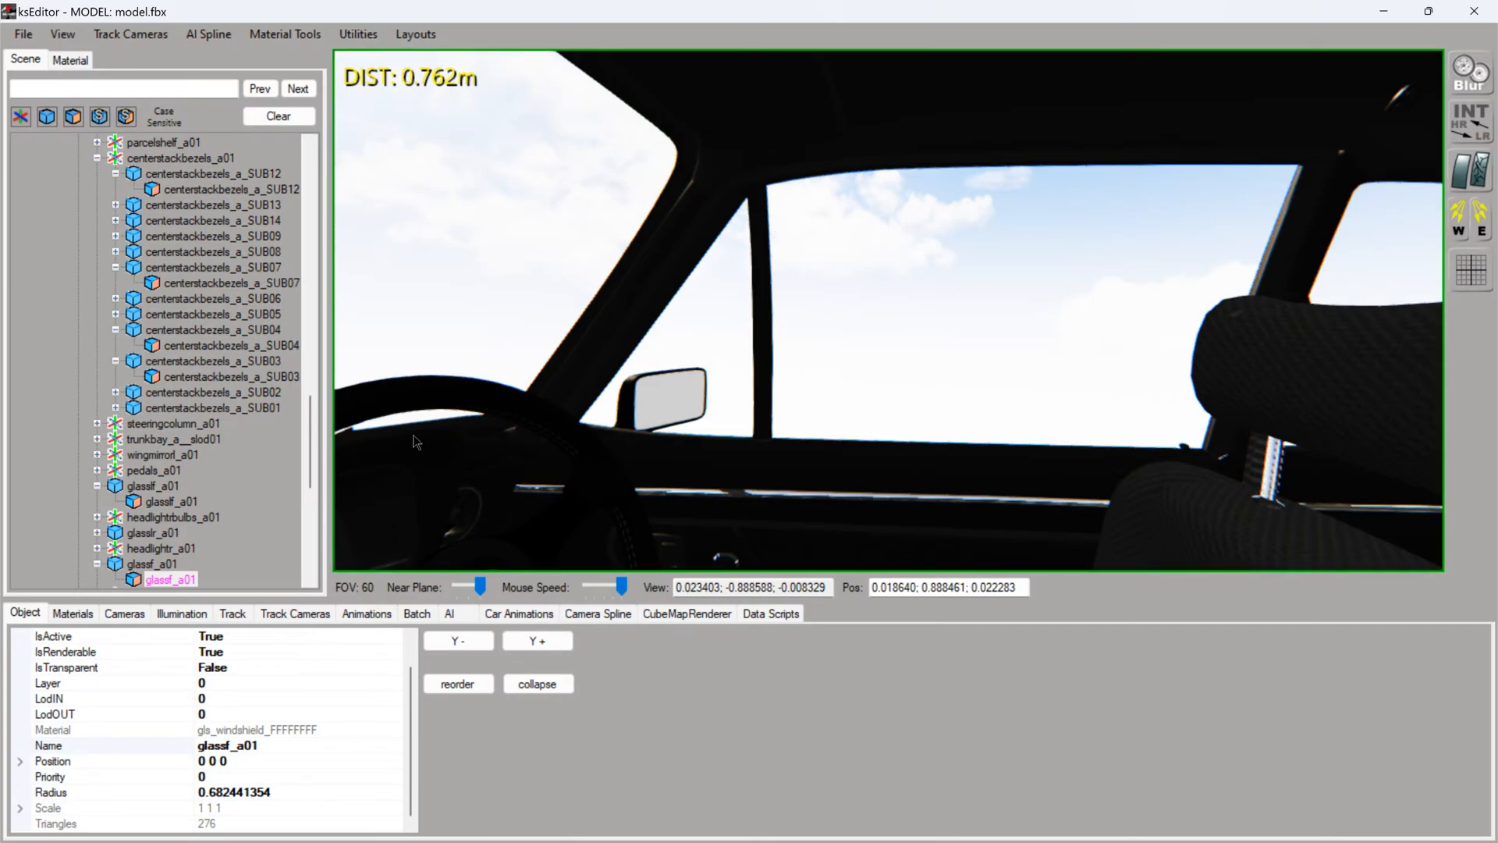
double_click(243, 667)
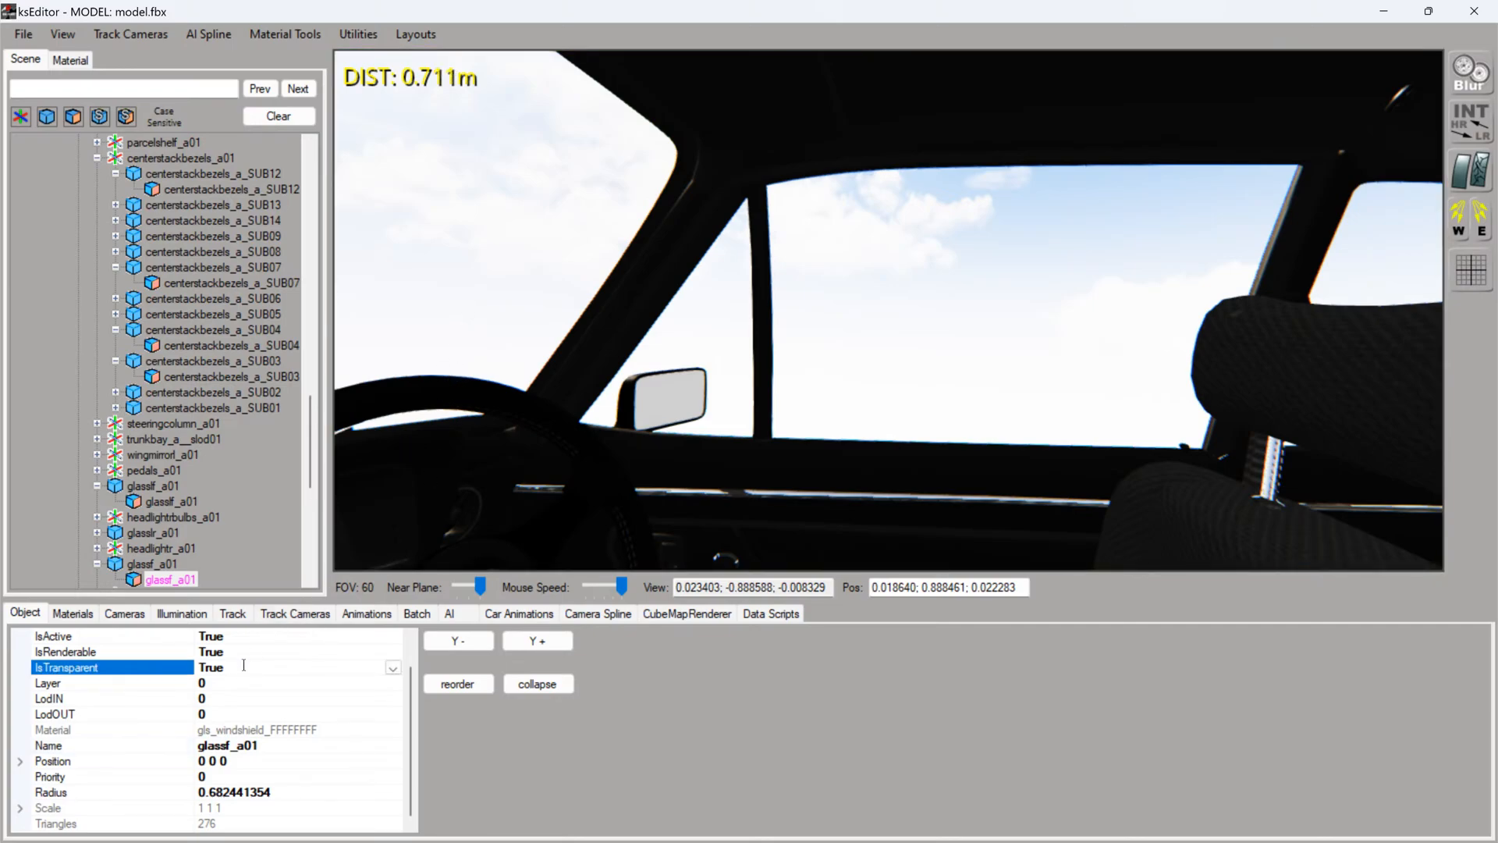
- Set IsTransparent to True for the left door glass mesh glasslm_a01
drag(734, 445, 498, 453)
scroll(589, 452, down, 1)
scroll(497, 452, down, 4)
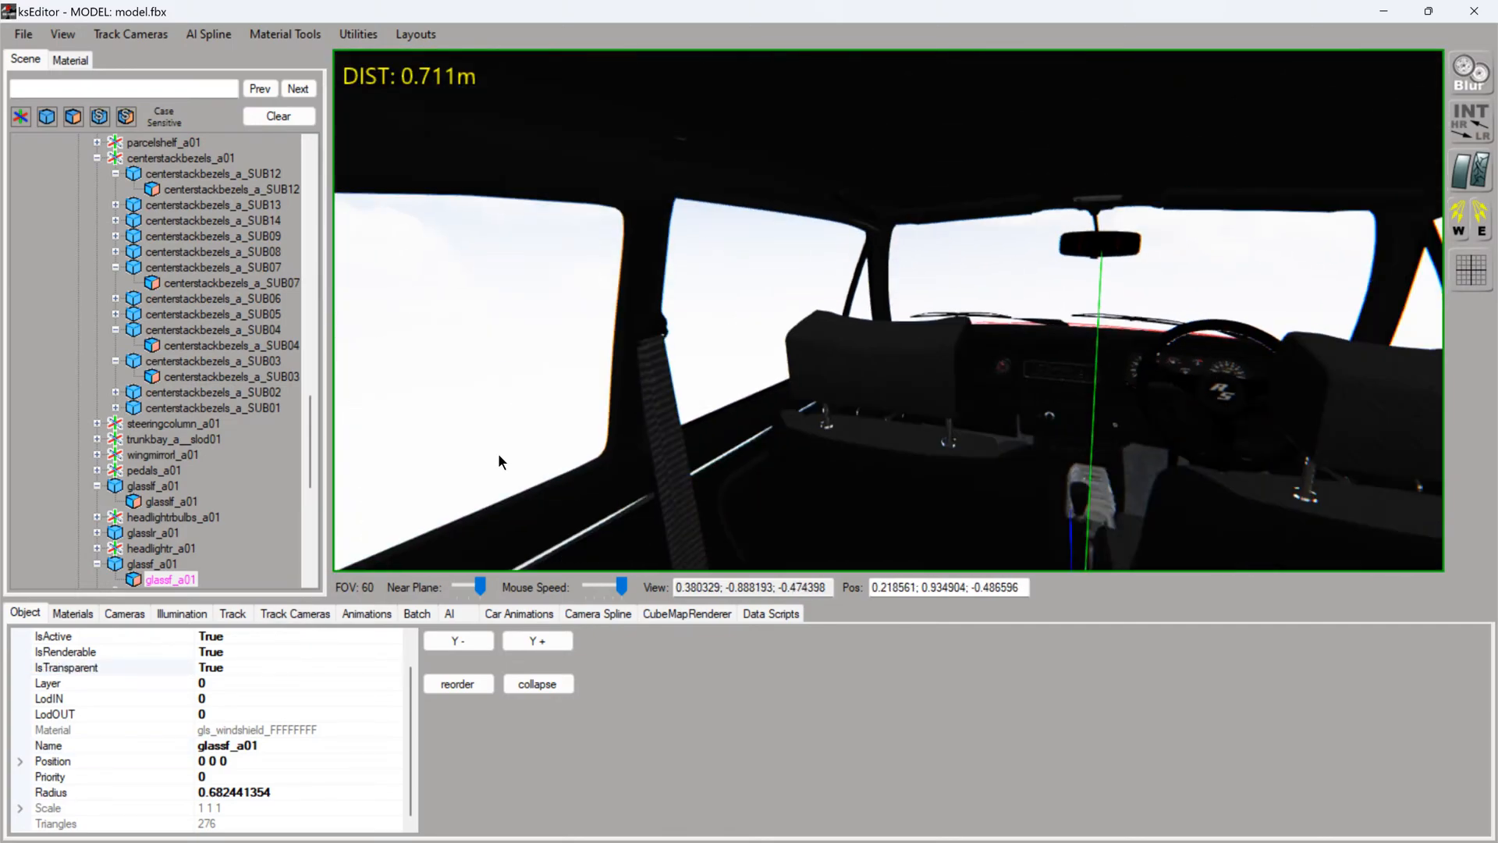
scroll(497, 452, up, 3)
drag(732, 405, 704, 368)
scroll(671, 384, up, 2)
scroll(704, 368, down, 2)
click(704, 368)
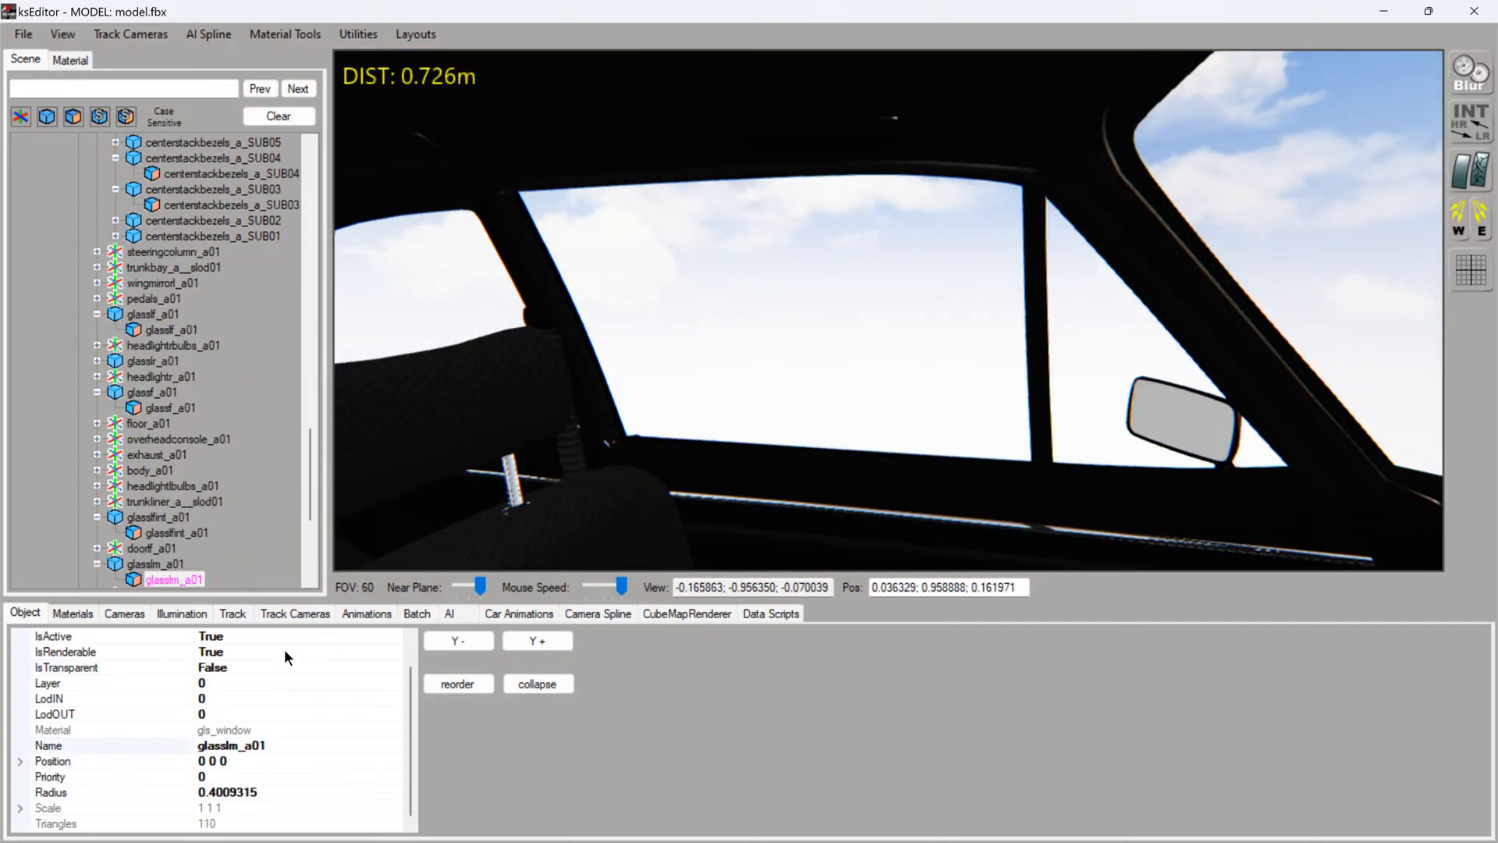
double_click(234, 667)
- Check the IsTransparent setting of the inner glass meshes glasslfint_a01, glasslrint_a01 and glassrfint_a01
click(949, 435)
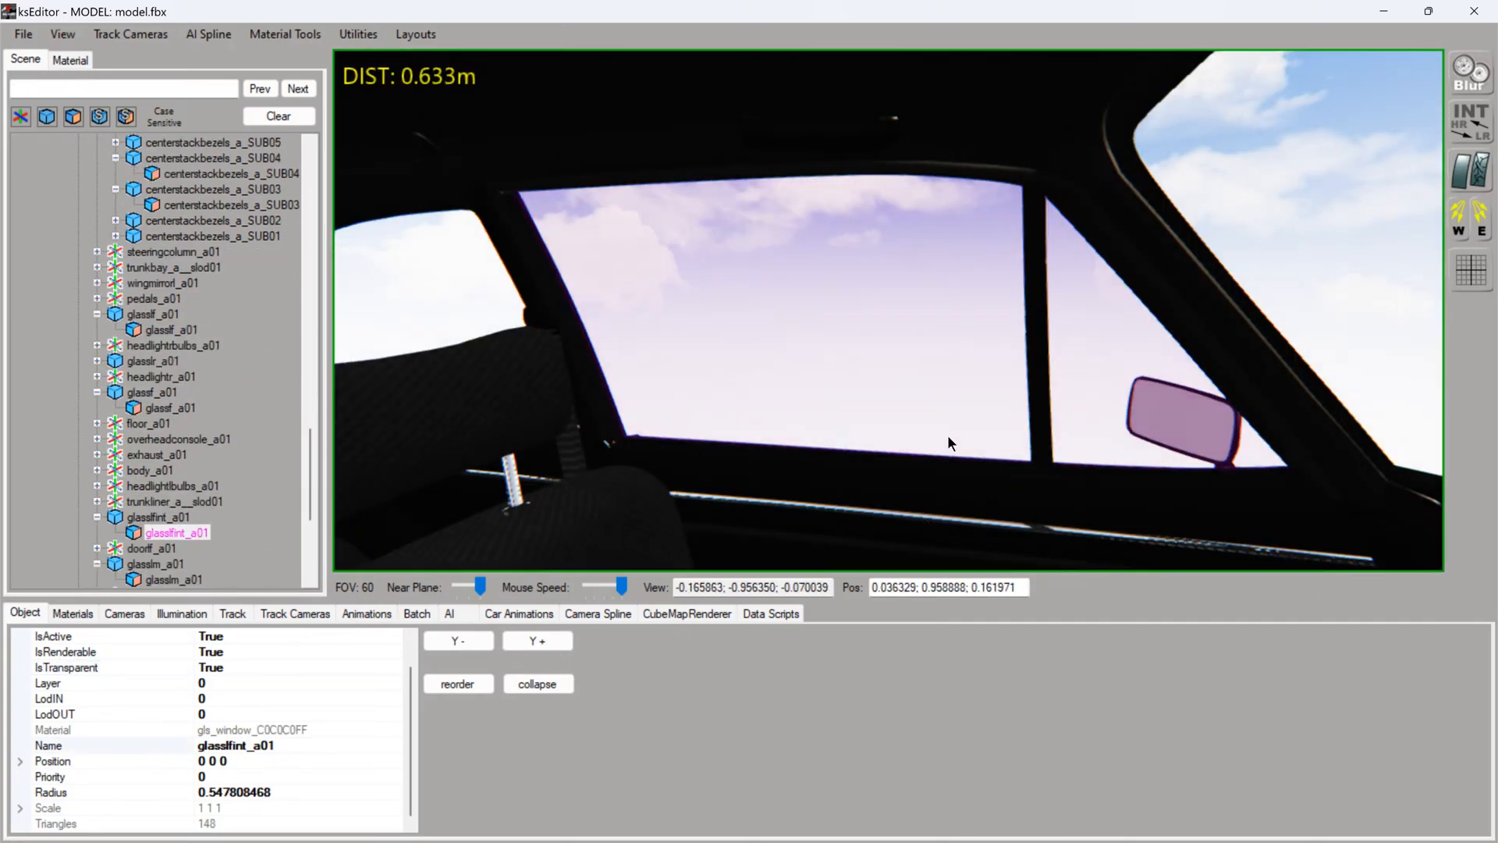
click(423, 316)
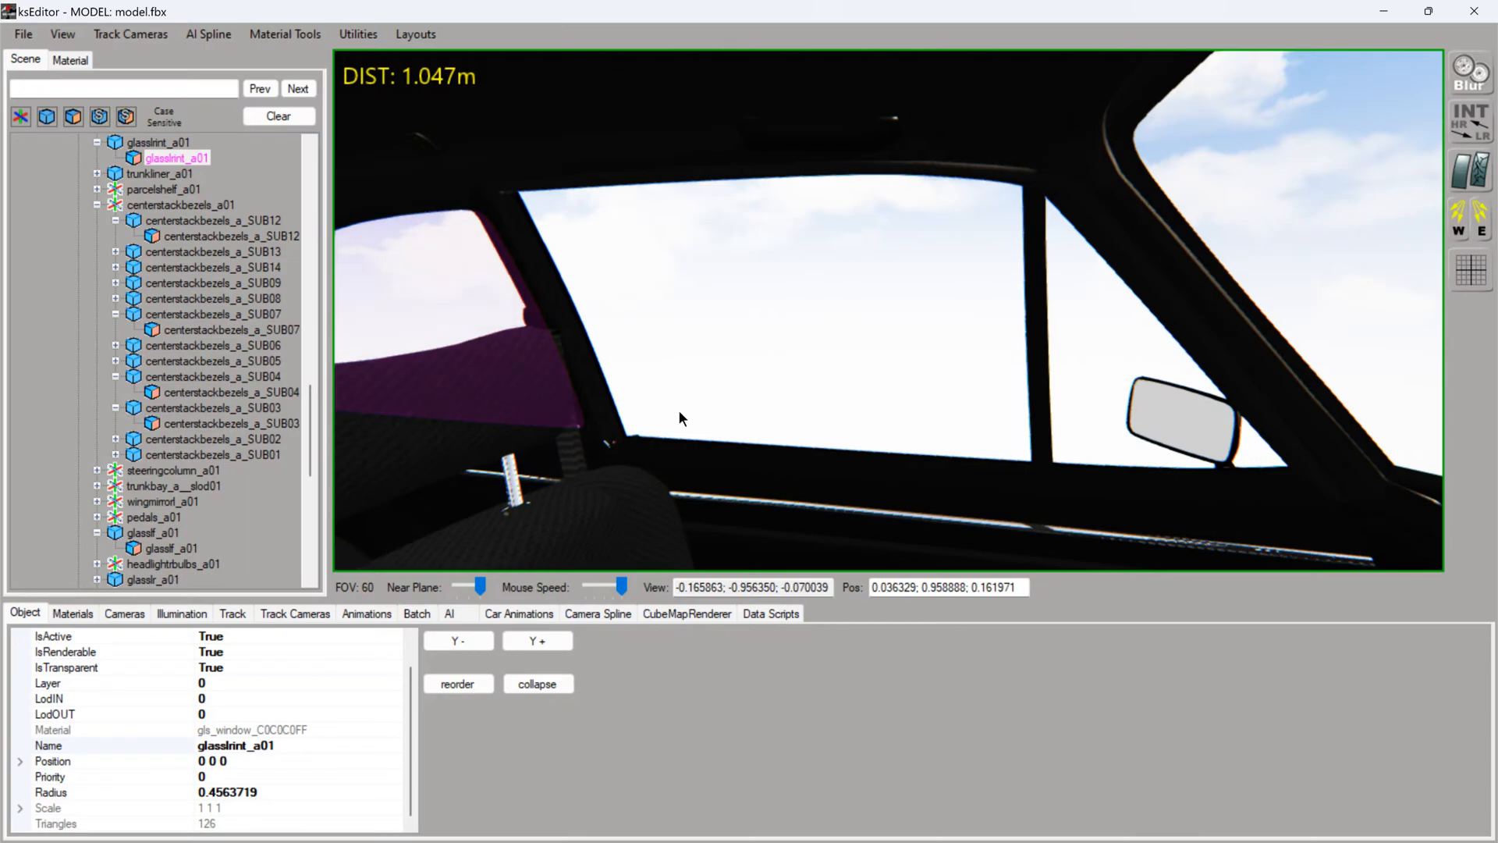
scroll(679, 415, down, 3)
drag(650, 412, 654, 426)
click(844, 424)
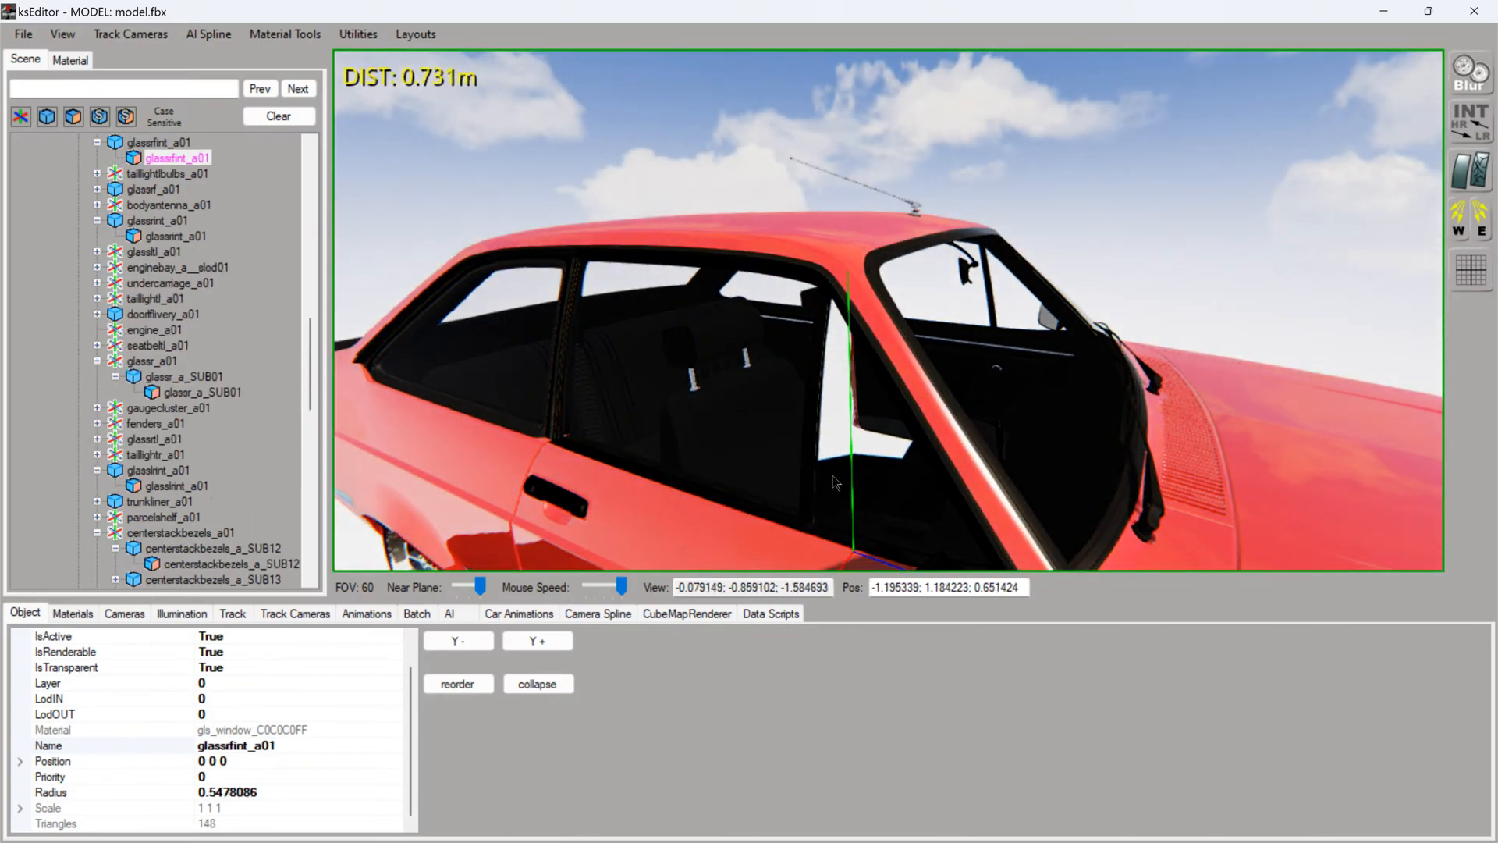
- Examine the right side windows and the windscreen from outside, checking which glass meshes cover the door and quarter windows
scroll(833, 476, up, 5)
drag(834, 476, 764, 453)
scroll(669, 456, up, 3)
scroll(518, 442, down, 5)
drag(518, 442, 677, 376)
scroll(605, 425, up, 3)
key(Right)
key(Left)
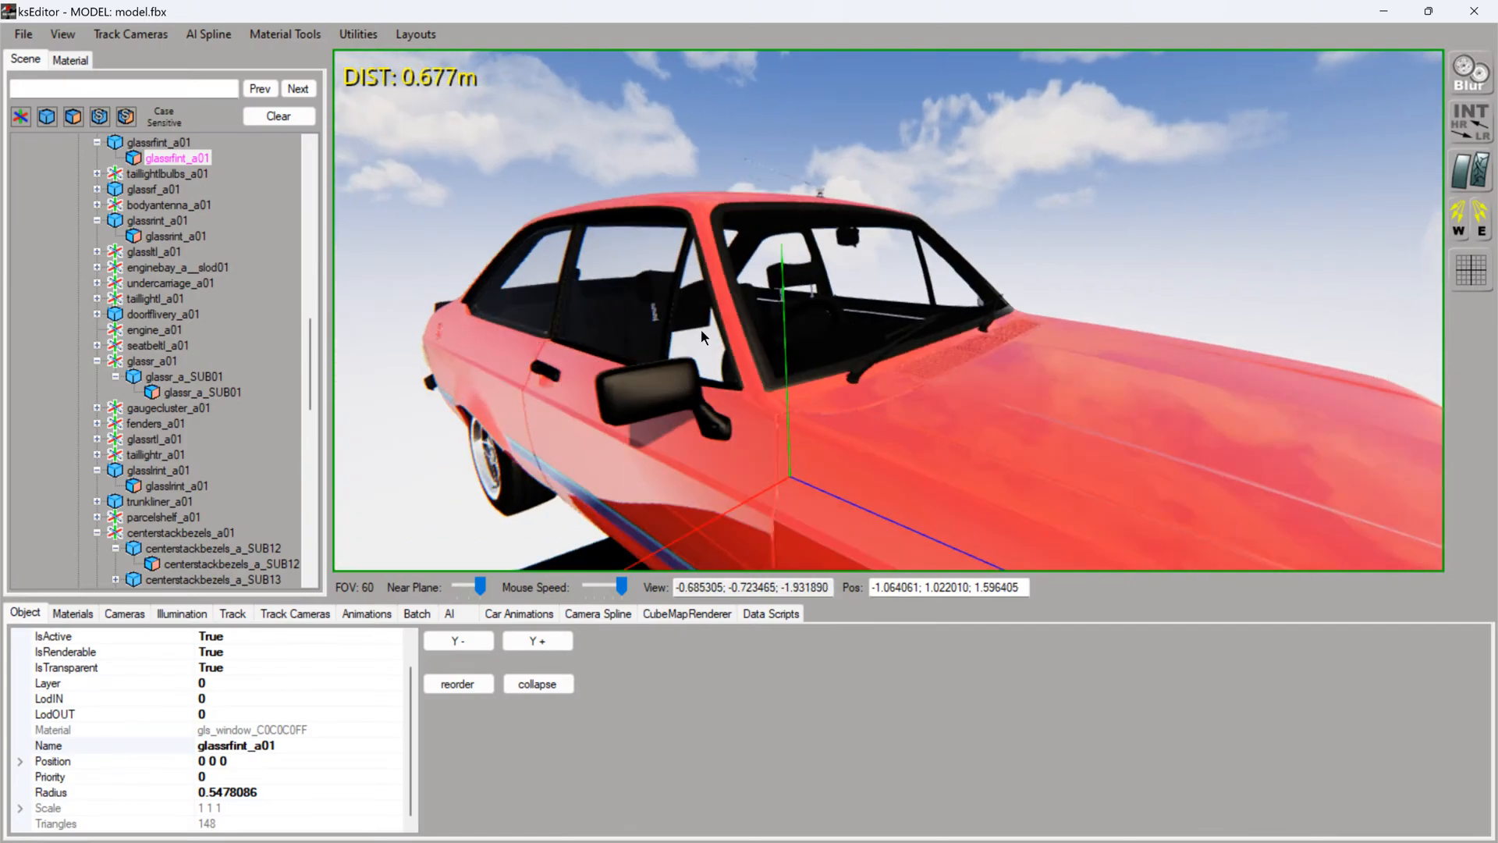
drag(706, 328, 665, 320)
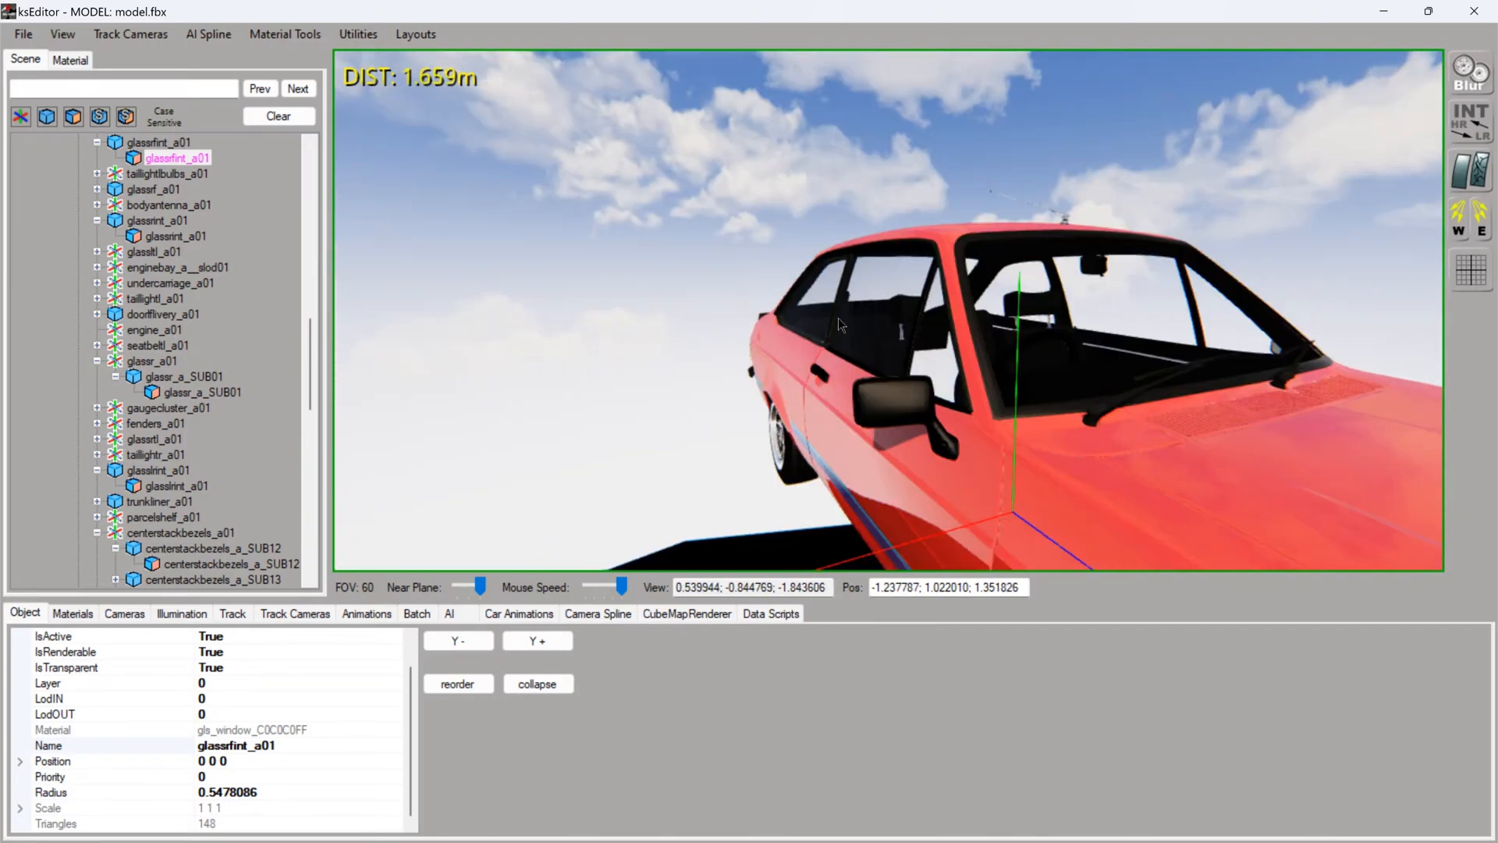
click(863, 320)
click(944, 372)
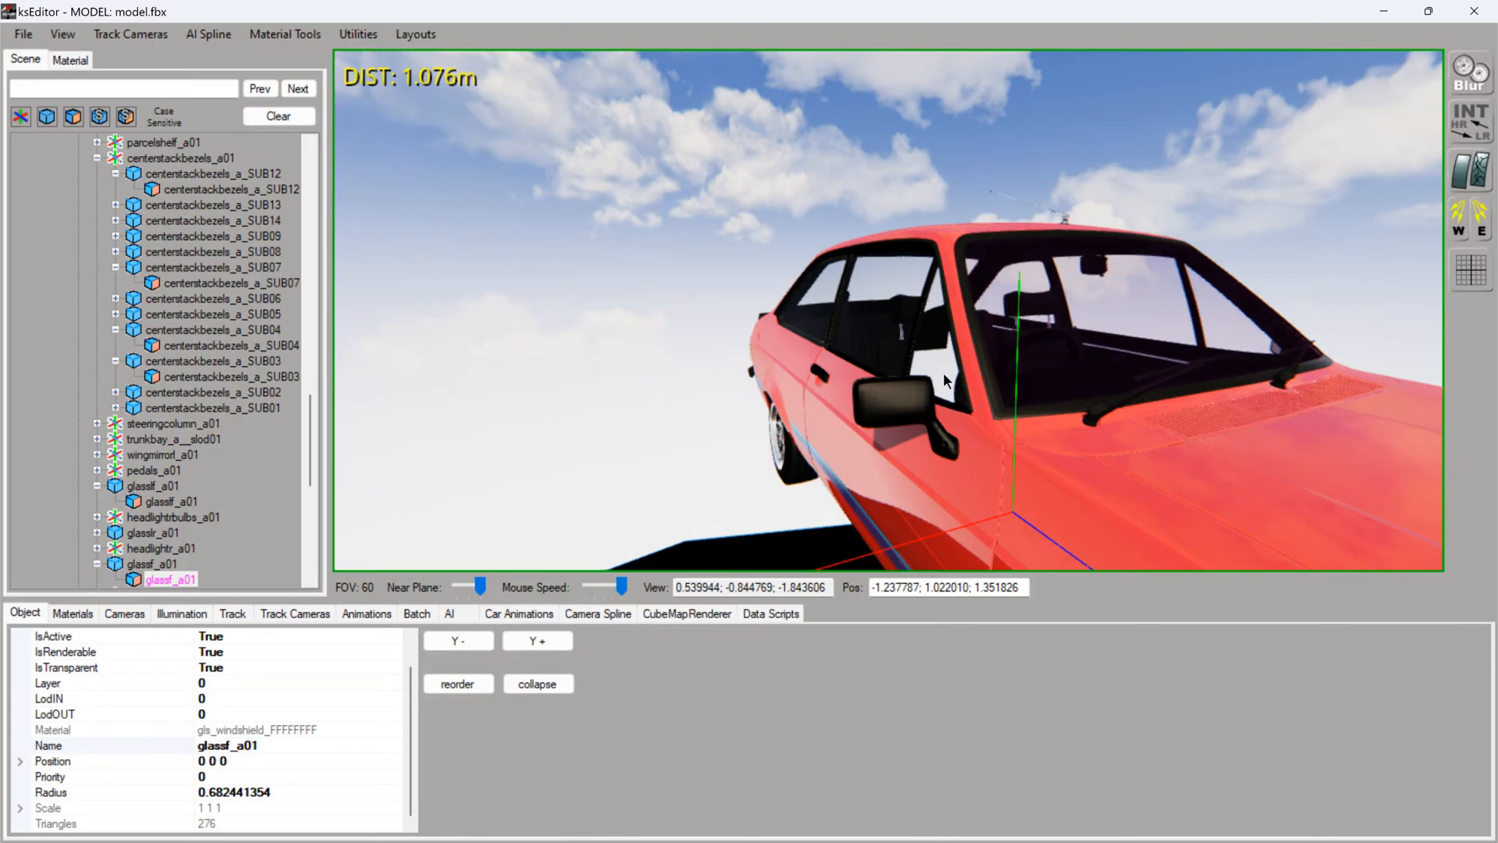
click(943, 372)
drag(943, 372, 1057, 396)
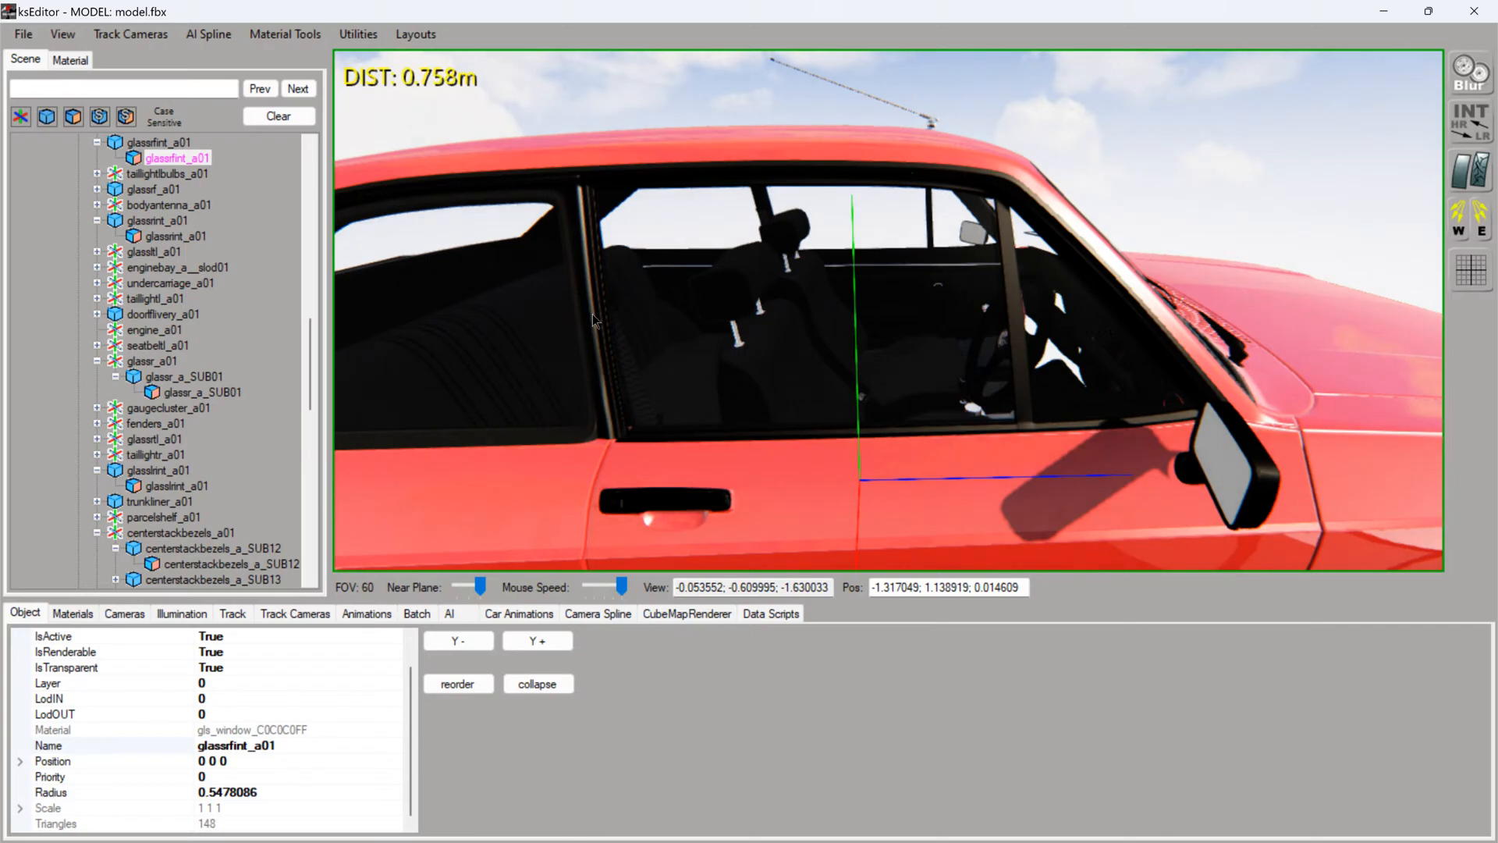
click(555, 325)
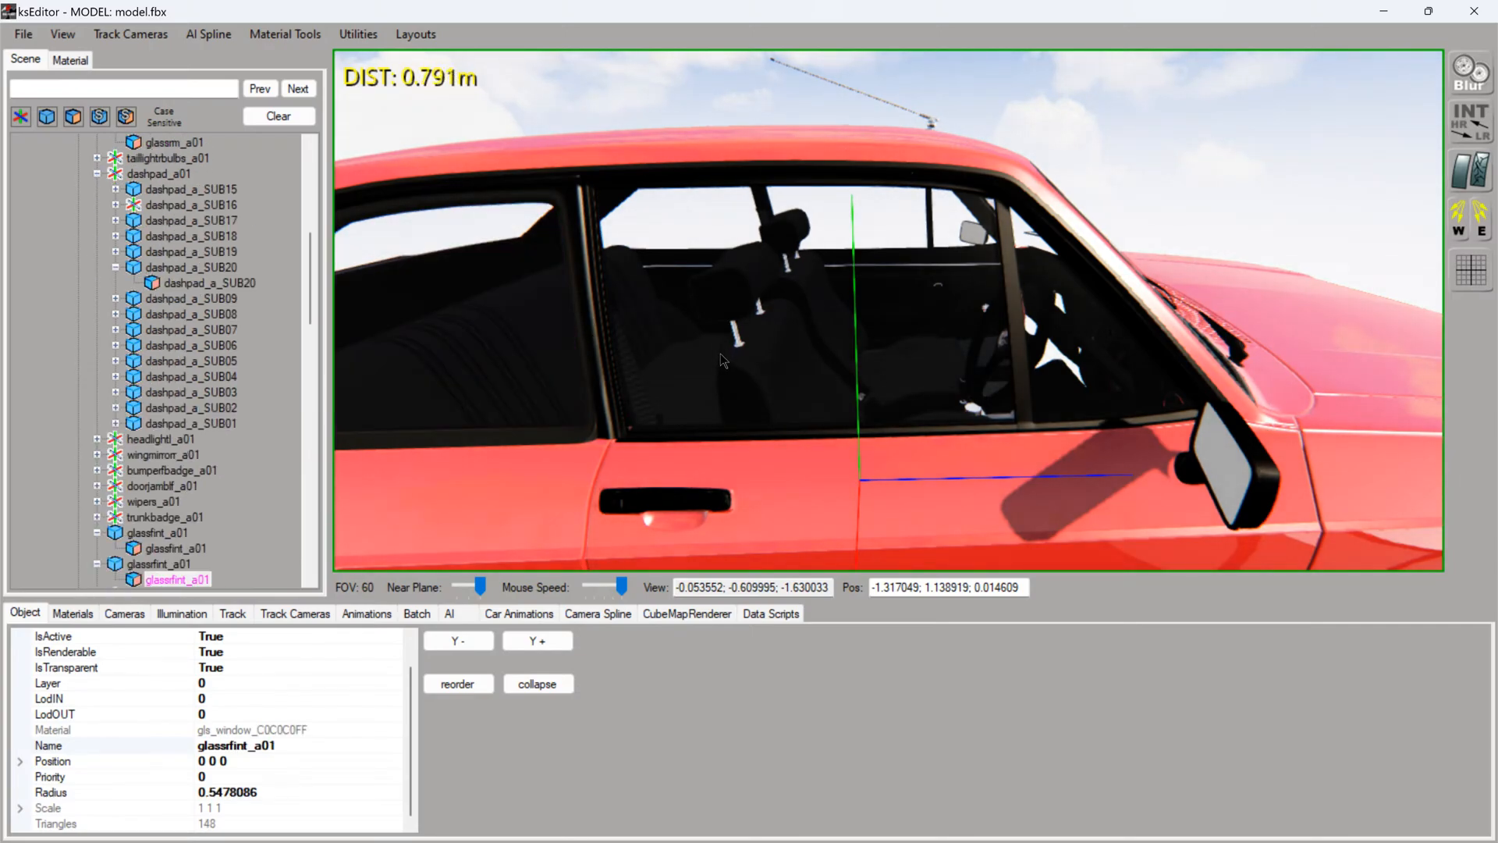
- Find the right front quarter glass mesh glassrf_a01 in the scene hierarchy and set its IsTransparent to True
scroll(220, 448, down, 3)
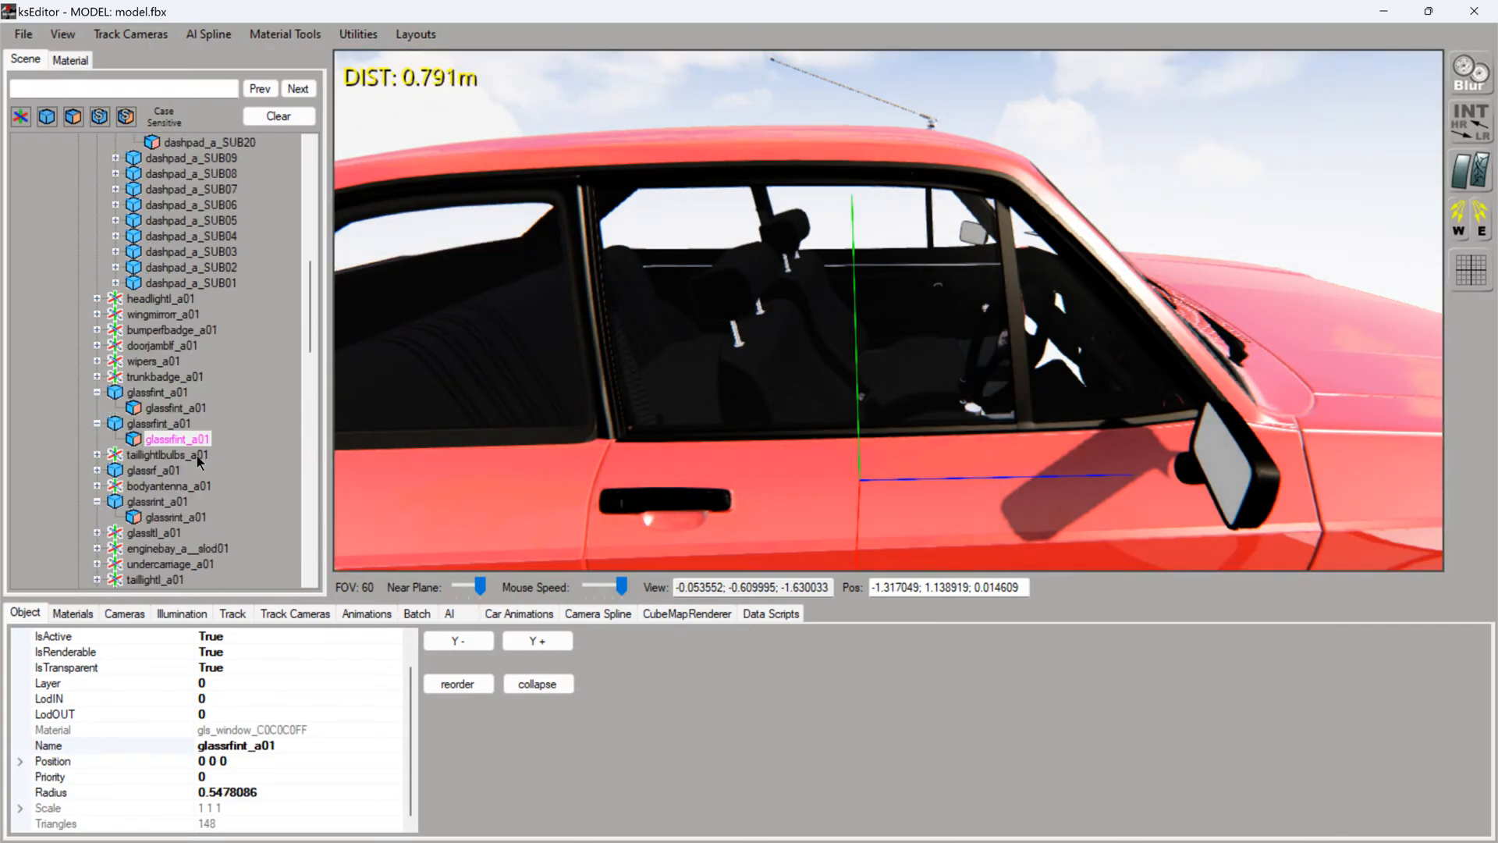
click(175, 408)
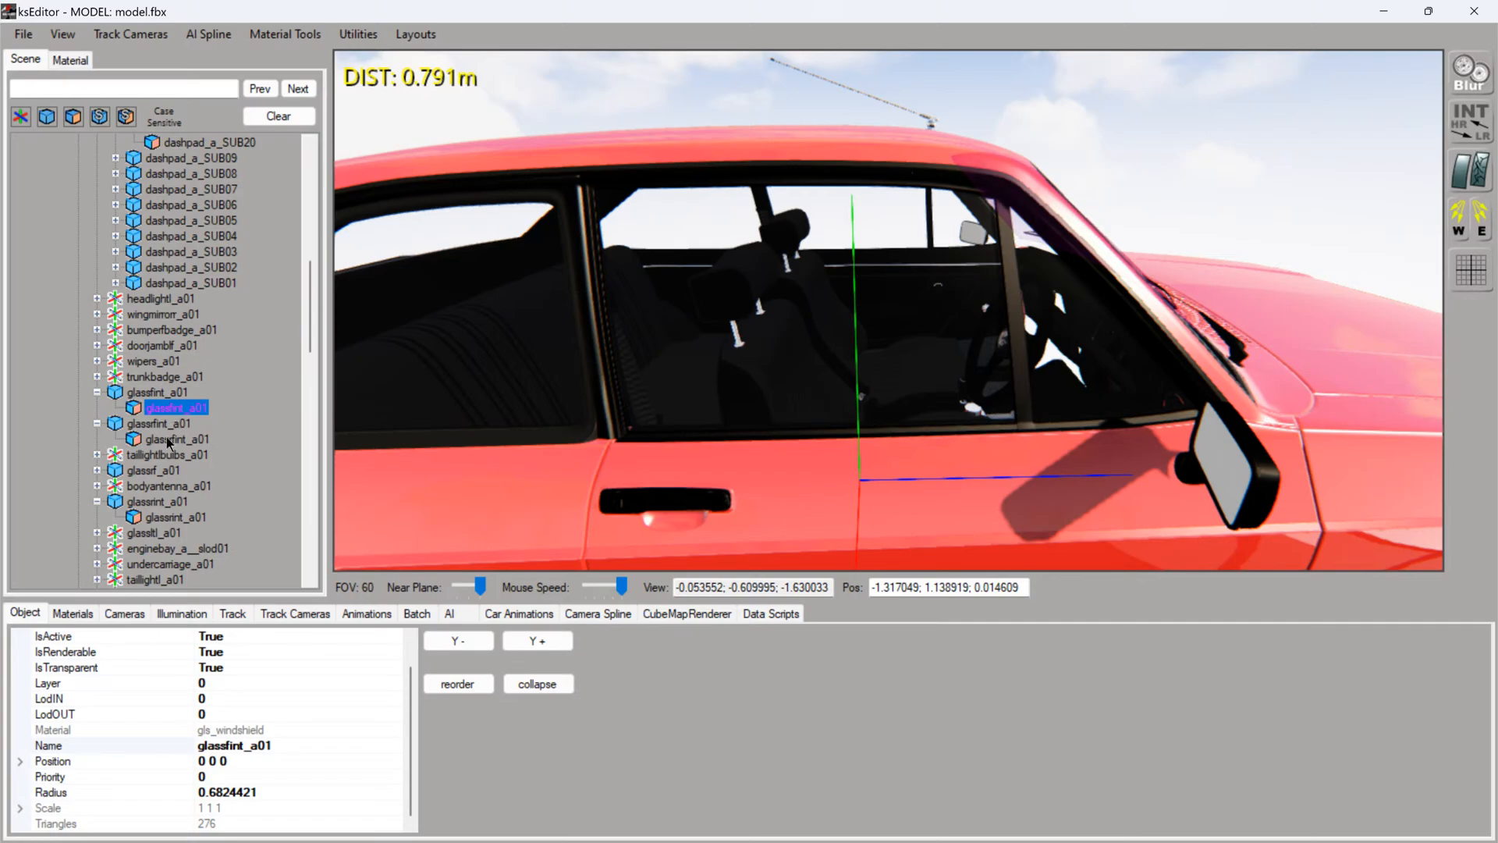
click(167, 440)
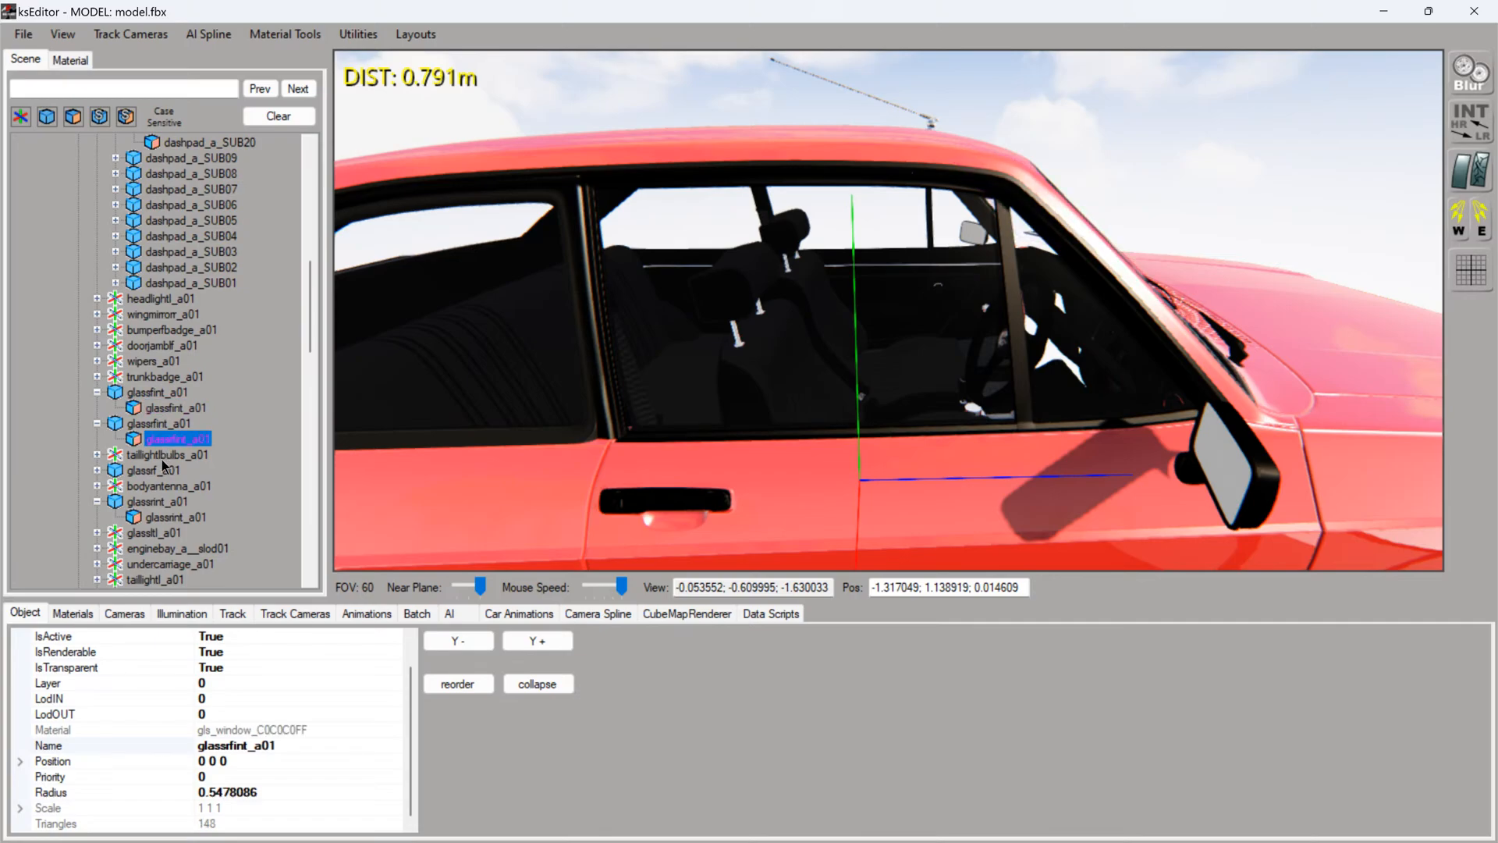
click(96, 470)
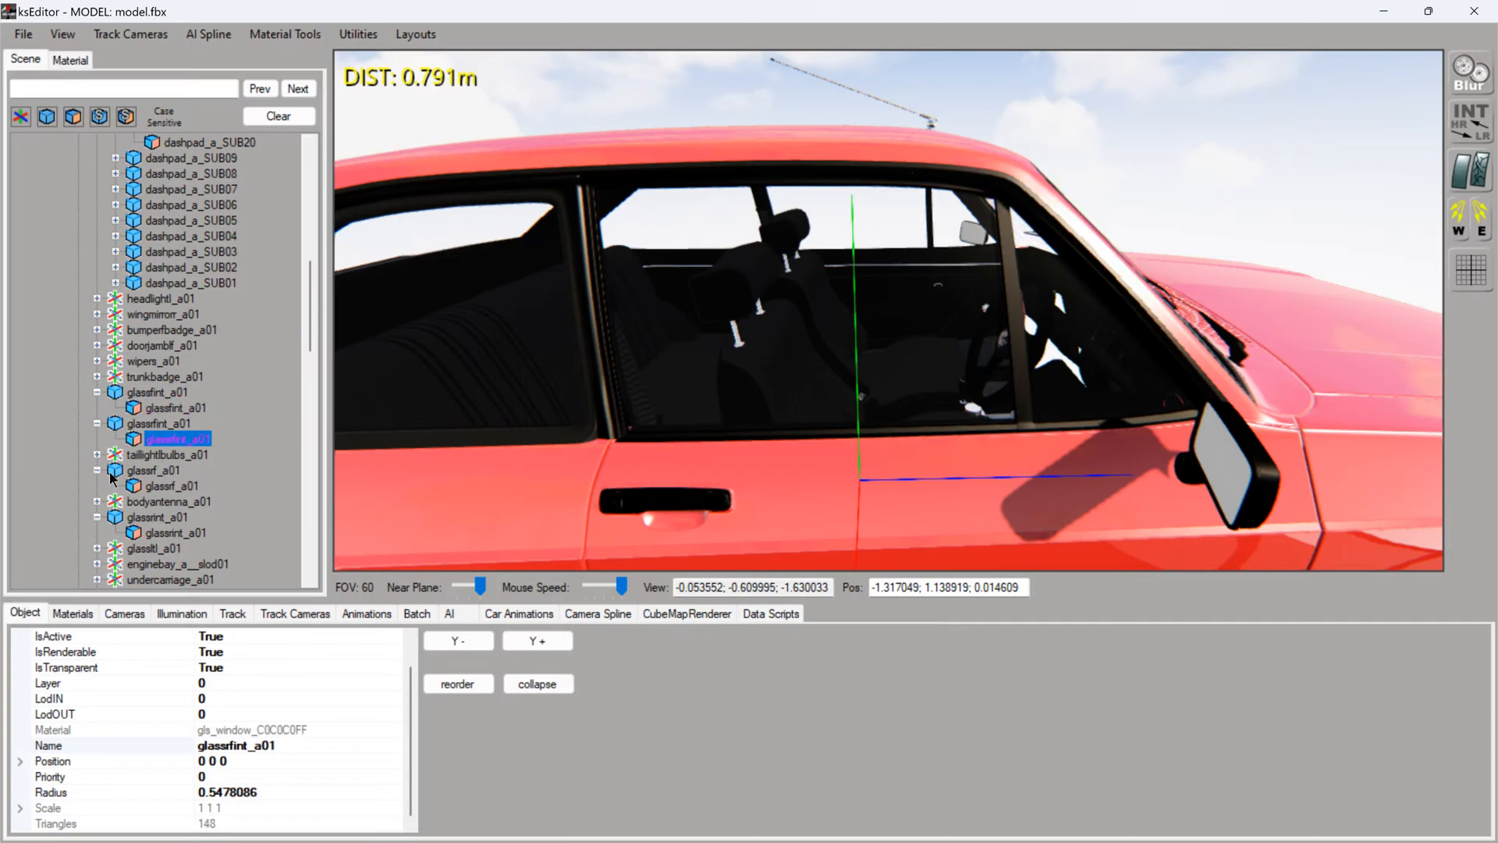
click(164, 487)
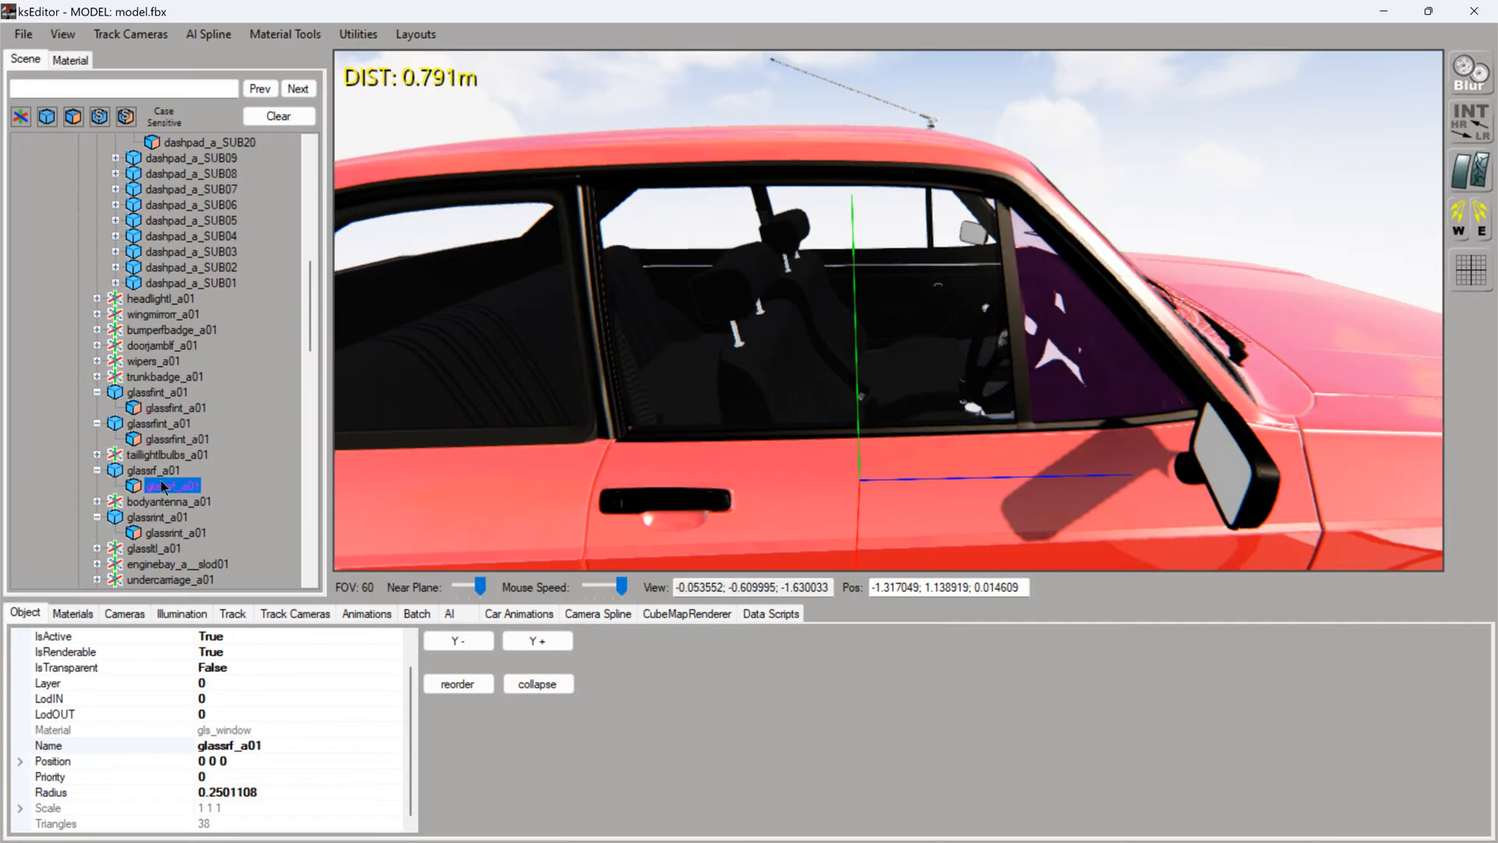
double_click(238, 667)
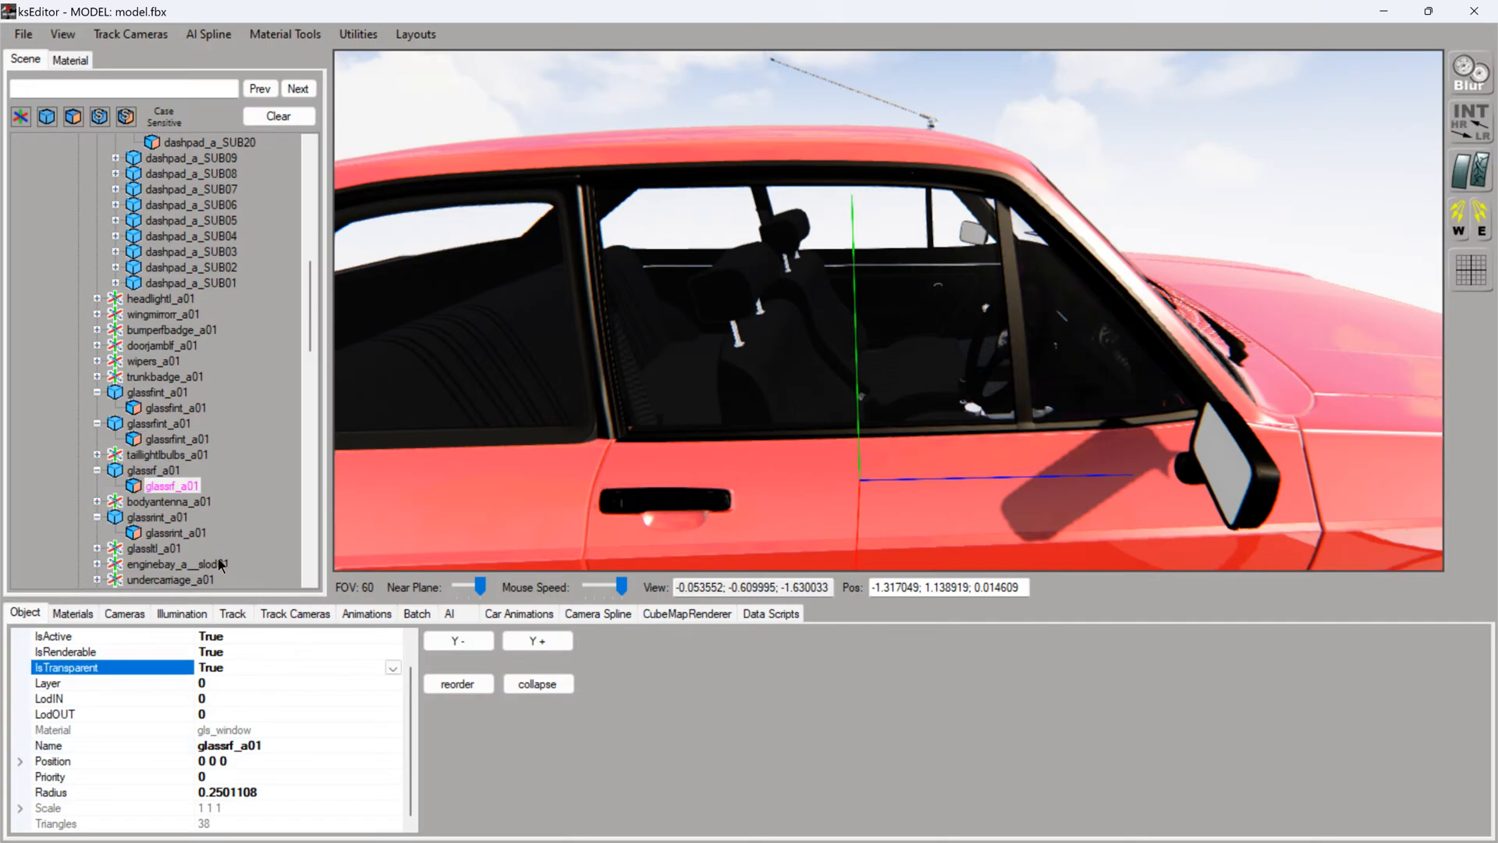
- Check the transparency of glassrint_a01 and look through the submeshes of the glassltl_a01 group
scroll(125, 525, down, 2)
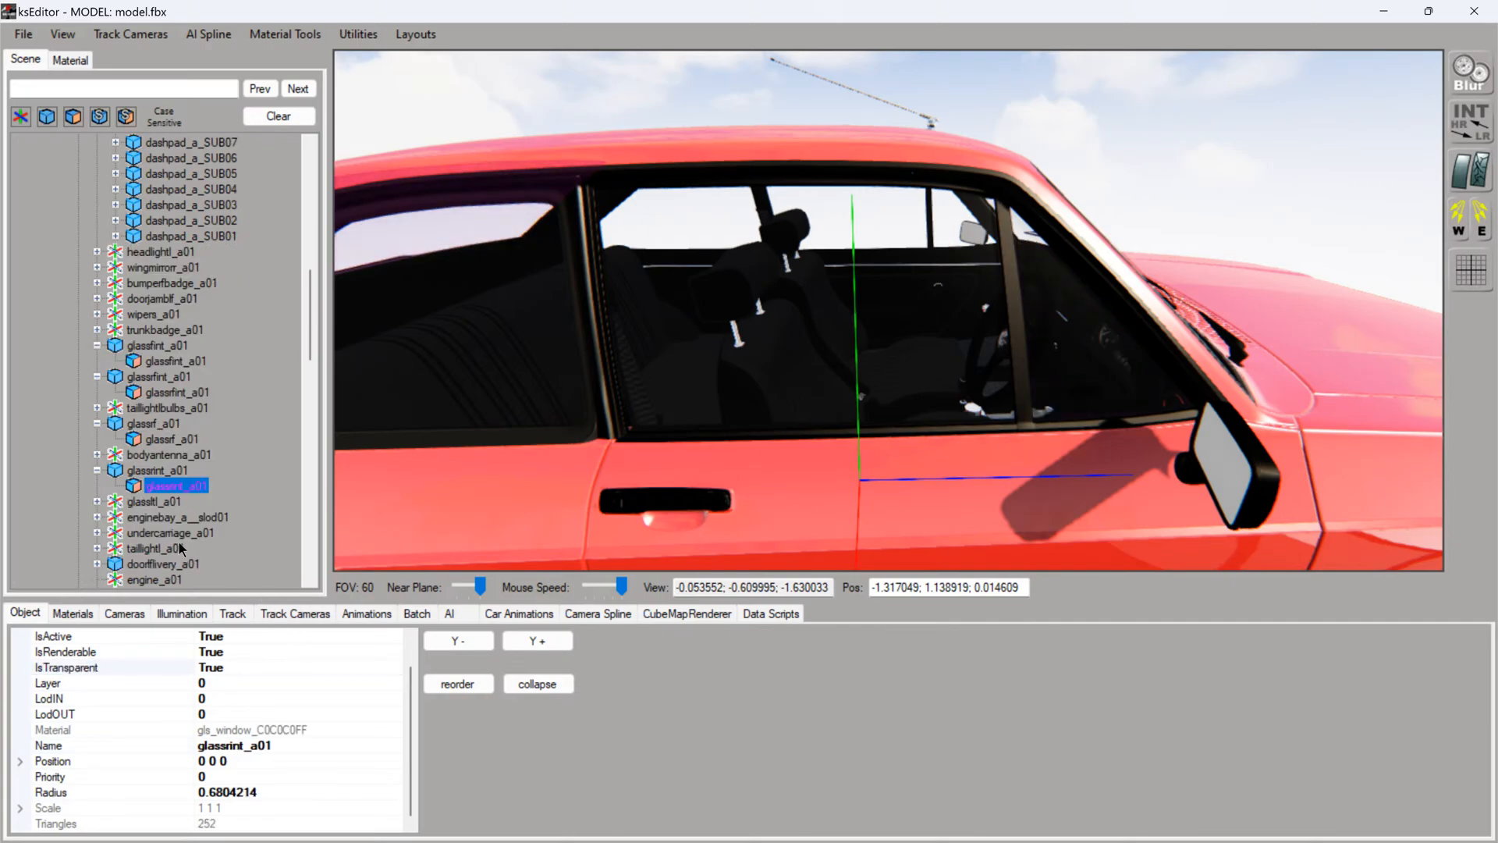
click(97, 454)
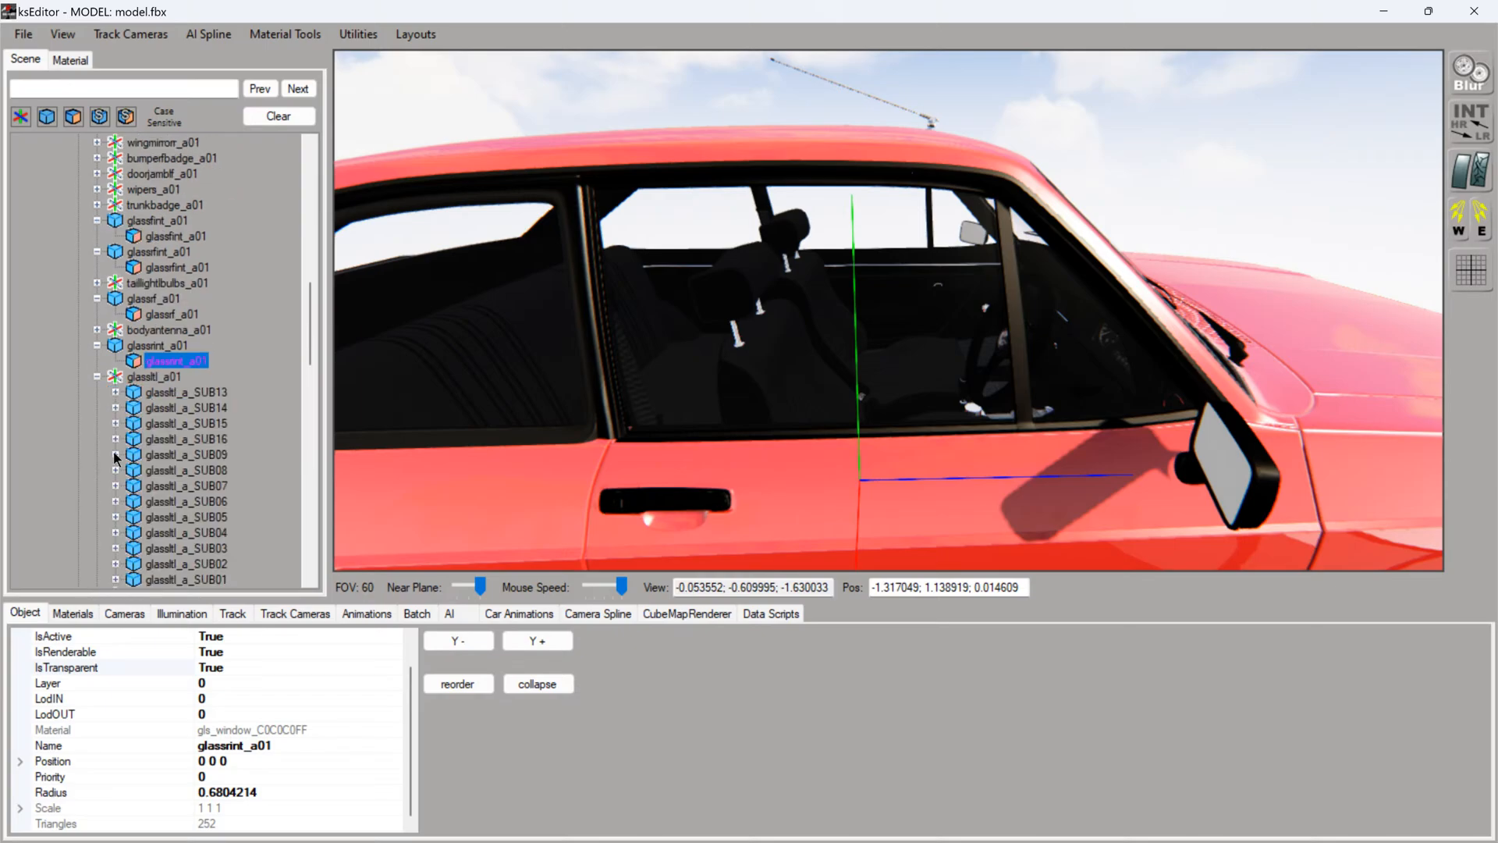
click(194, 391)
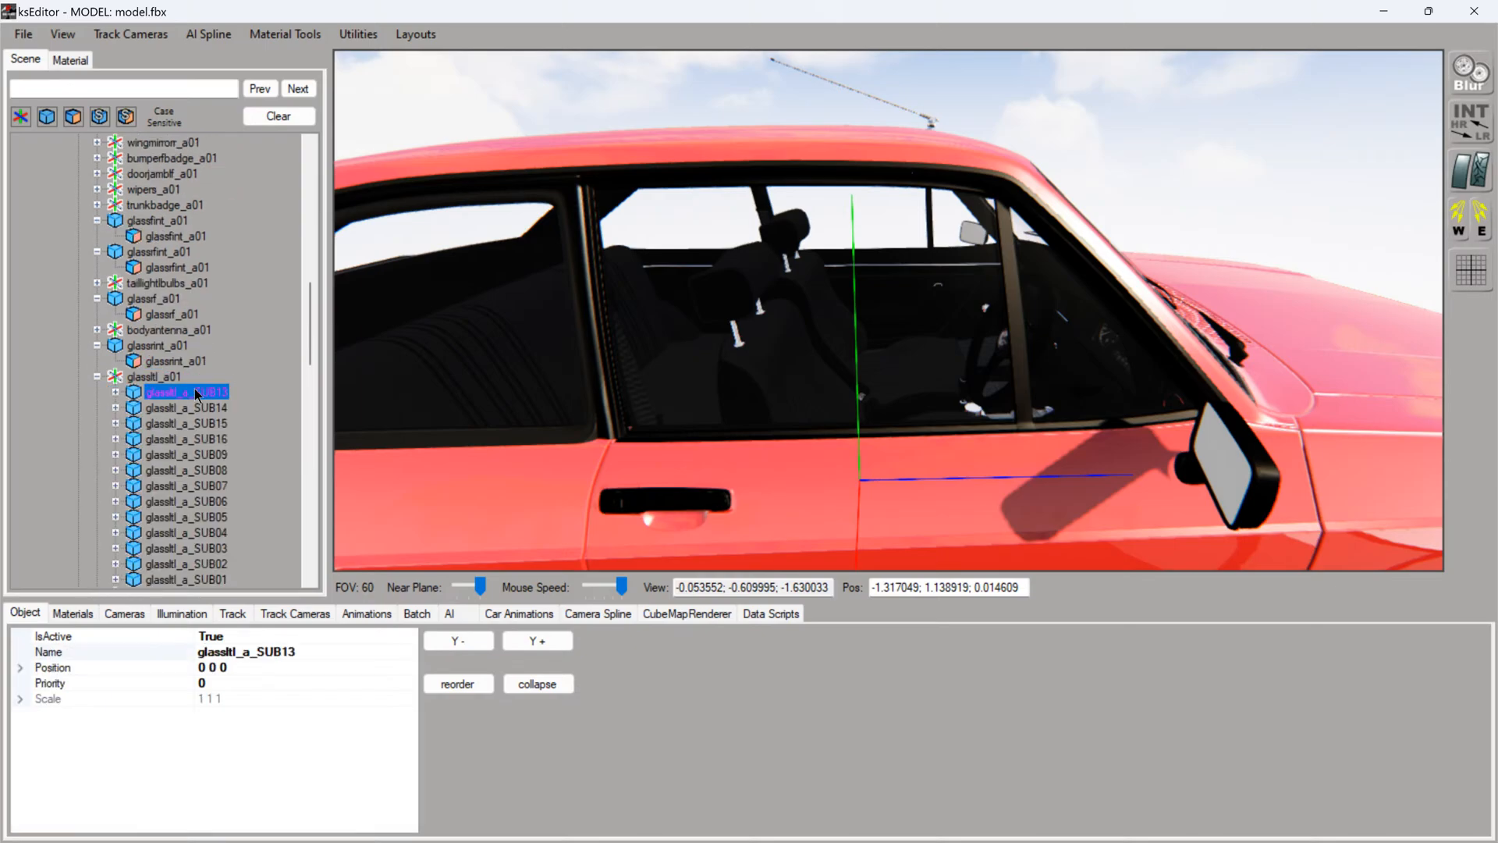
click(96, 376)
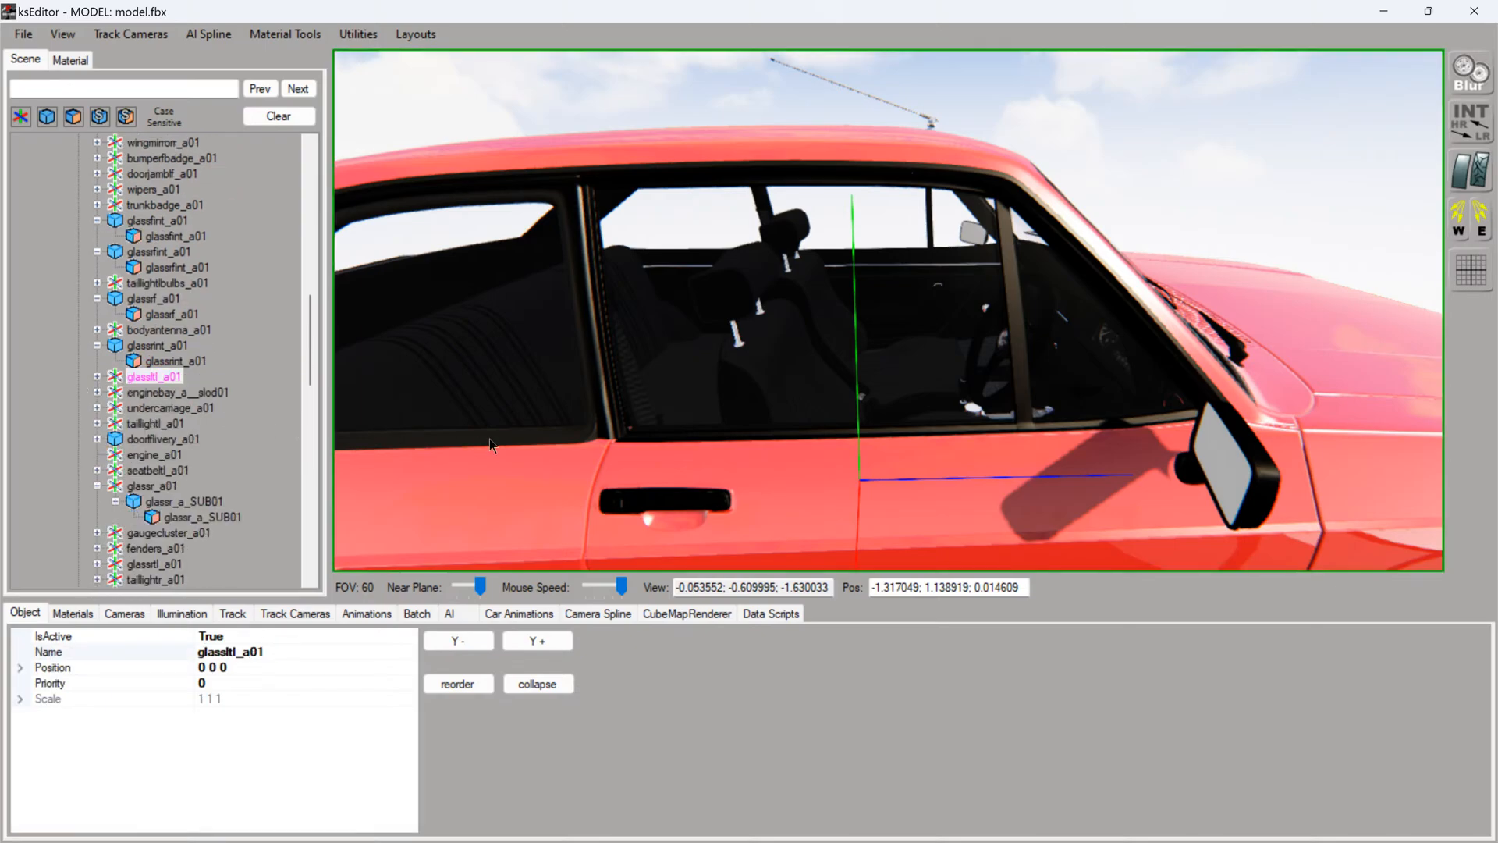
- Set IsTransparent to True for the left rear side glass mesh glasslr_a01
drag(701, 388, 450, 355)
scroll(703, 382, down, 3)
scroll(704, 382, up, 5)
scroll(651, 374, down, 4)
ctrl+click(498, 337)
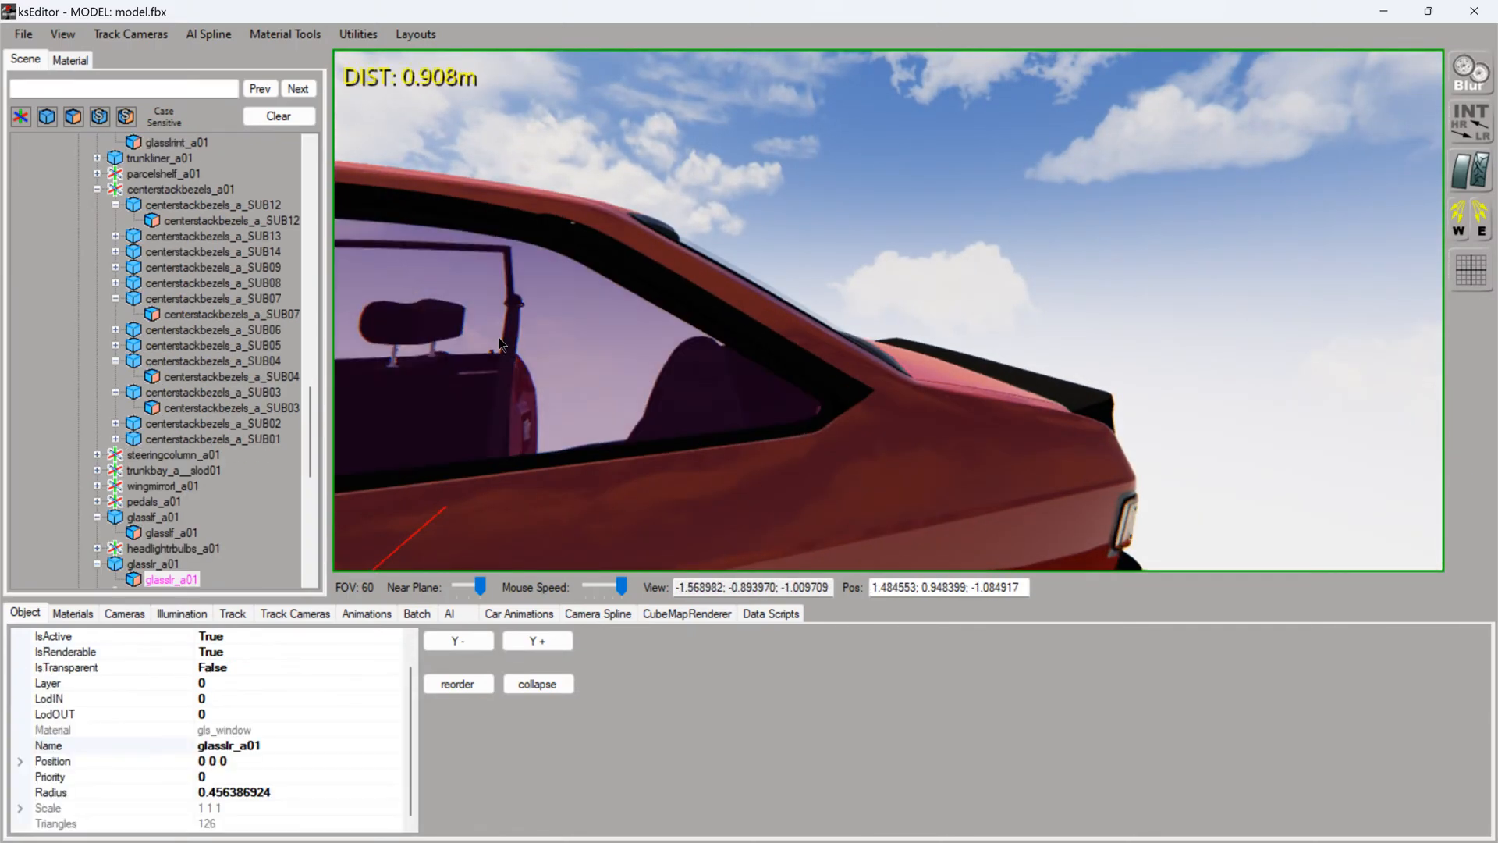
double_click(211, 667)
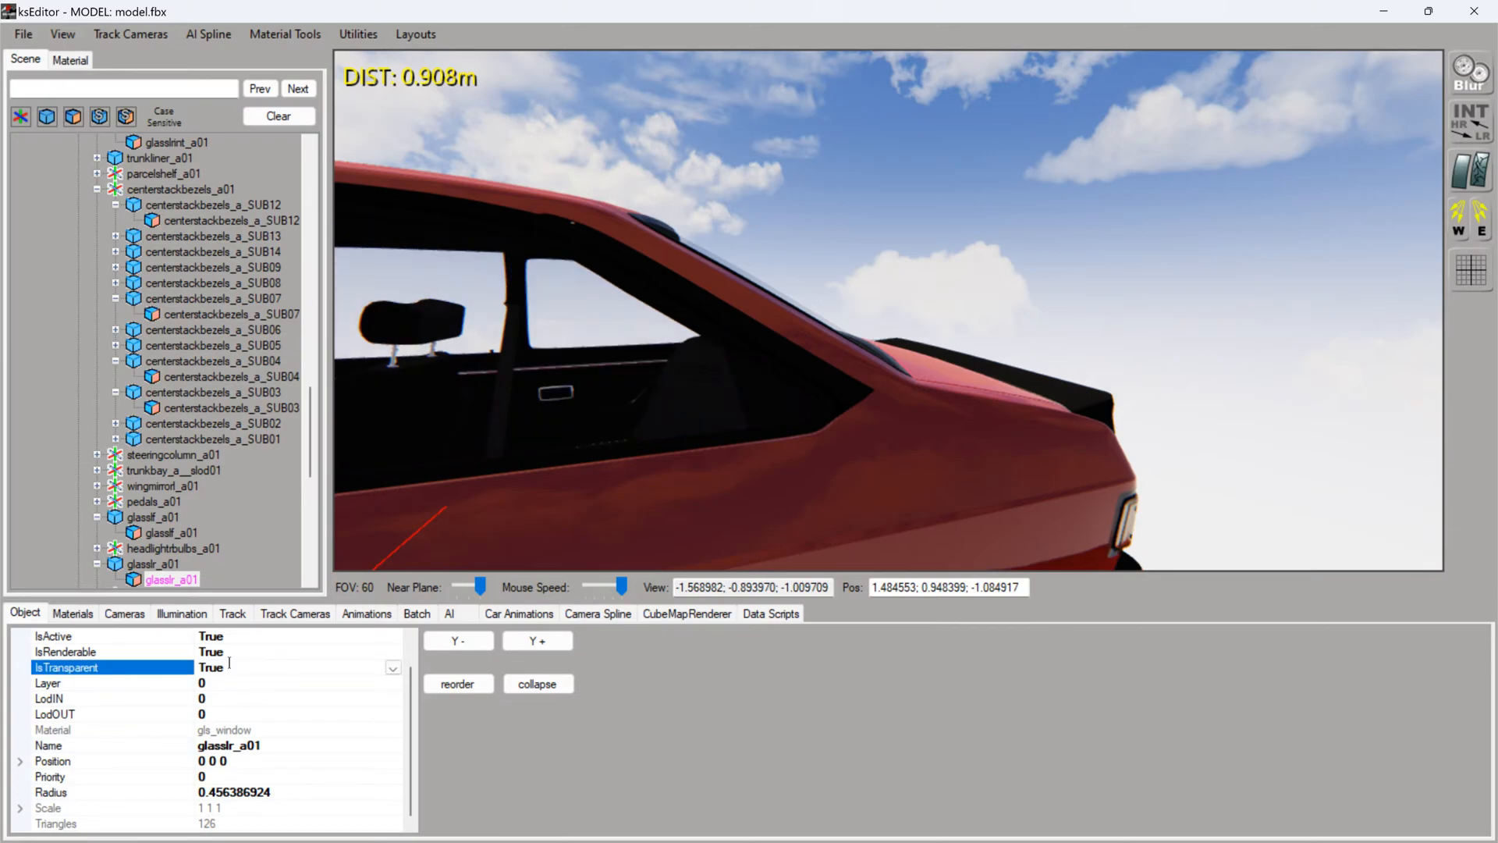
- Inspect all windows from inside the cabin and around the outside of the car for correct transparency
key(Down)
mouse_move(643, 401)
mouse_down()
mouse_move(630, 387)
mouse_move(657, 387)
mouse_up()
key(Left)
key(Up)
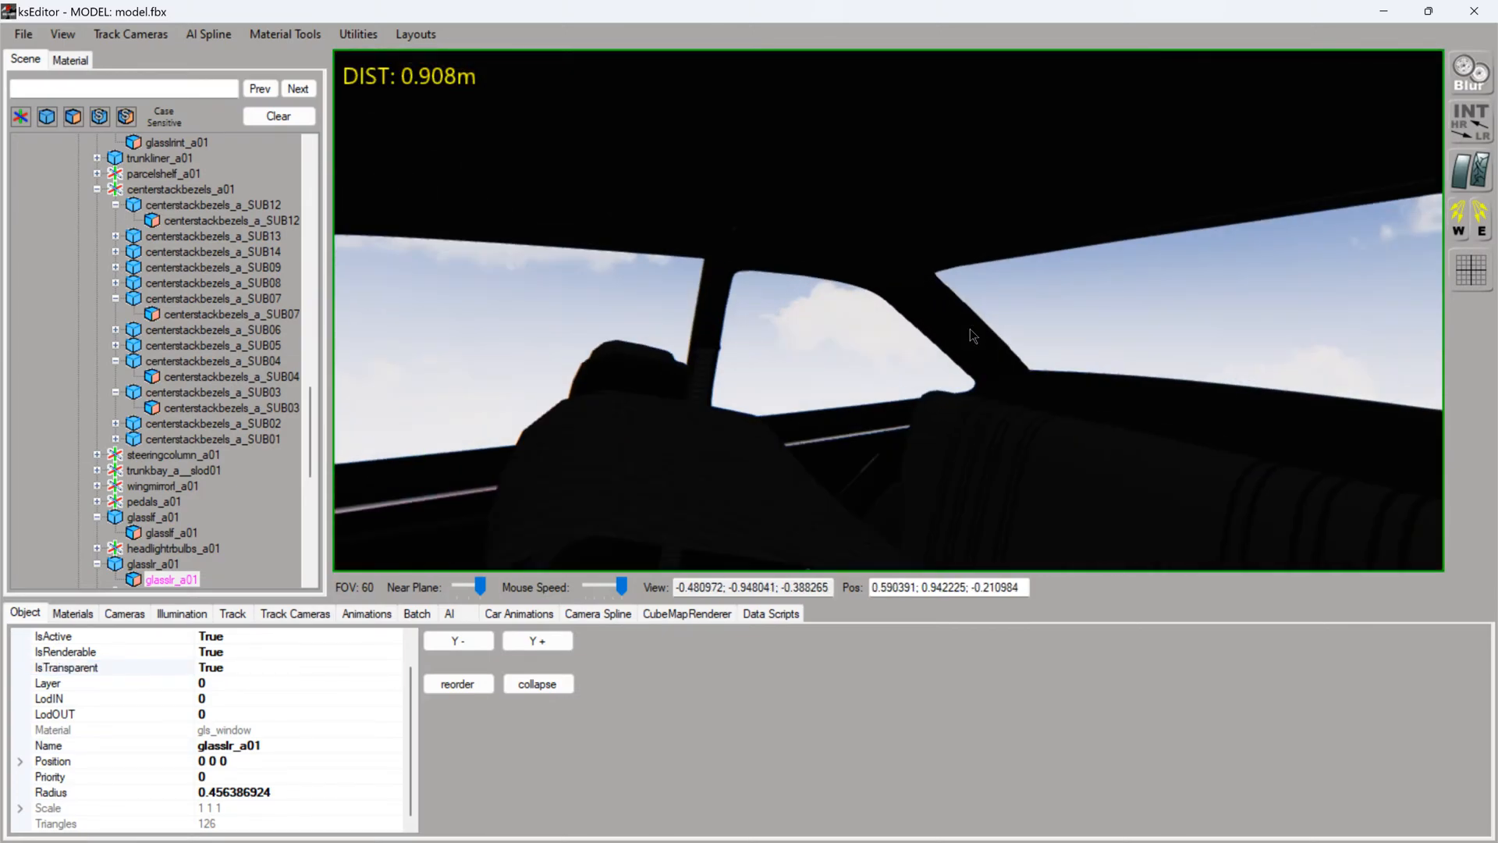
drag(971, 330, 1141, 379)
key(Up)
key(Down)
key(Left)
key(Up)
key(Down)
key(Up)
key(Down)
key(Up)
key(Down)
key(Left)
key(Up)
key(Down)
key(Left)
key(Up)
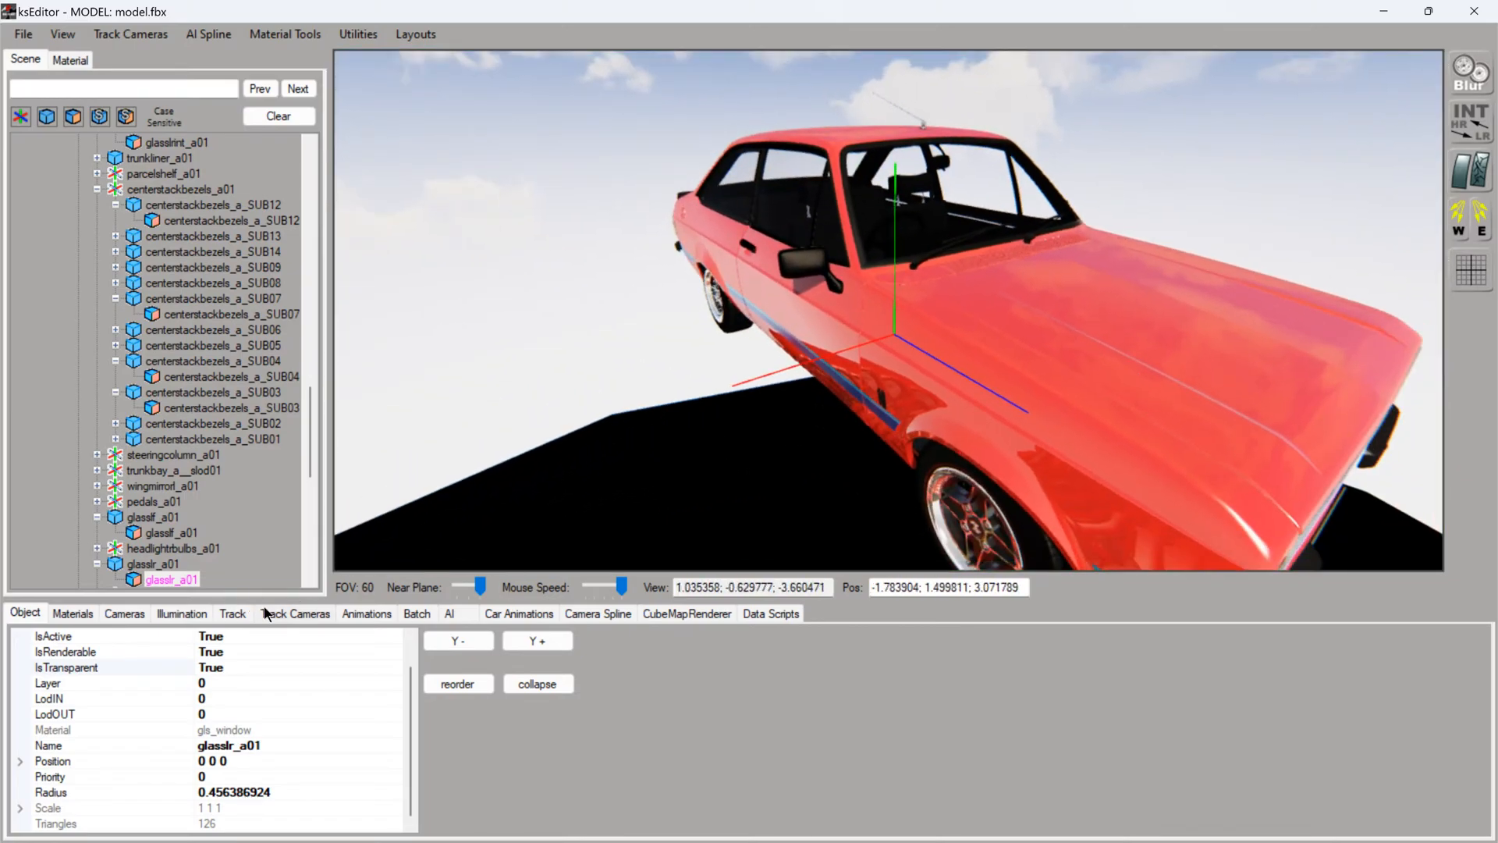
- Advance the bonnet animation about two thirds of the way and bring the Toyota engine into view
click(367, 614)
drag(30, 646, 599, 645)
drag(613, 556, 644, 424)
key(Up)
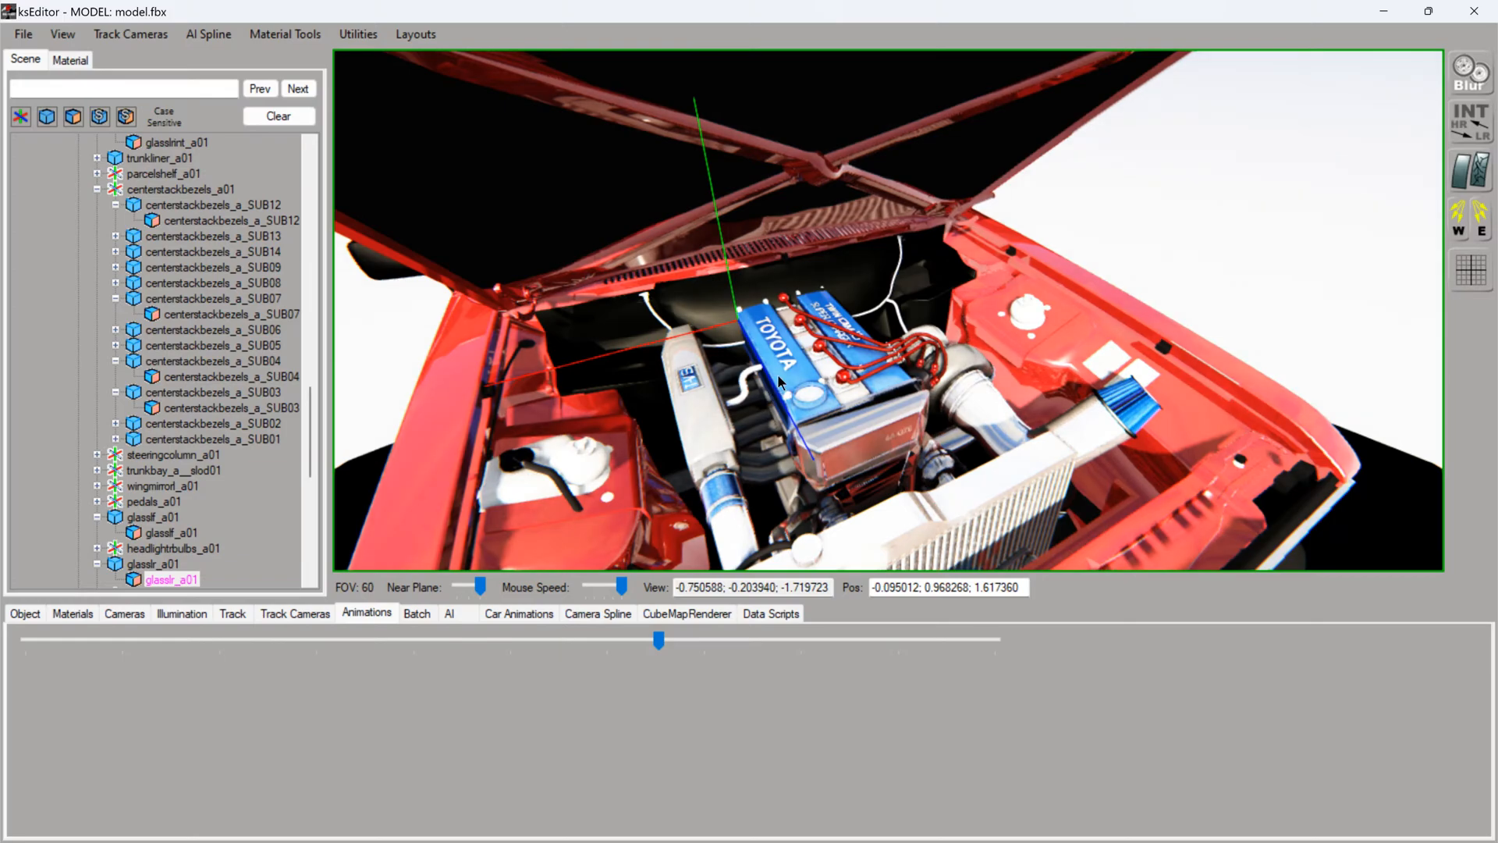
- Select the engine's top cover mesh and show its engine_top_cover material together with the model's materials list
click(778, 375)
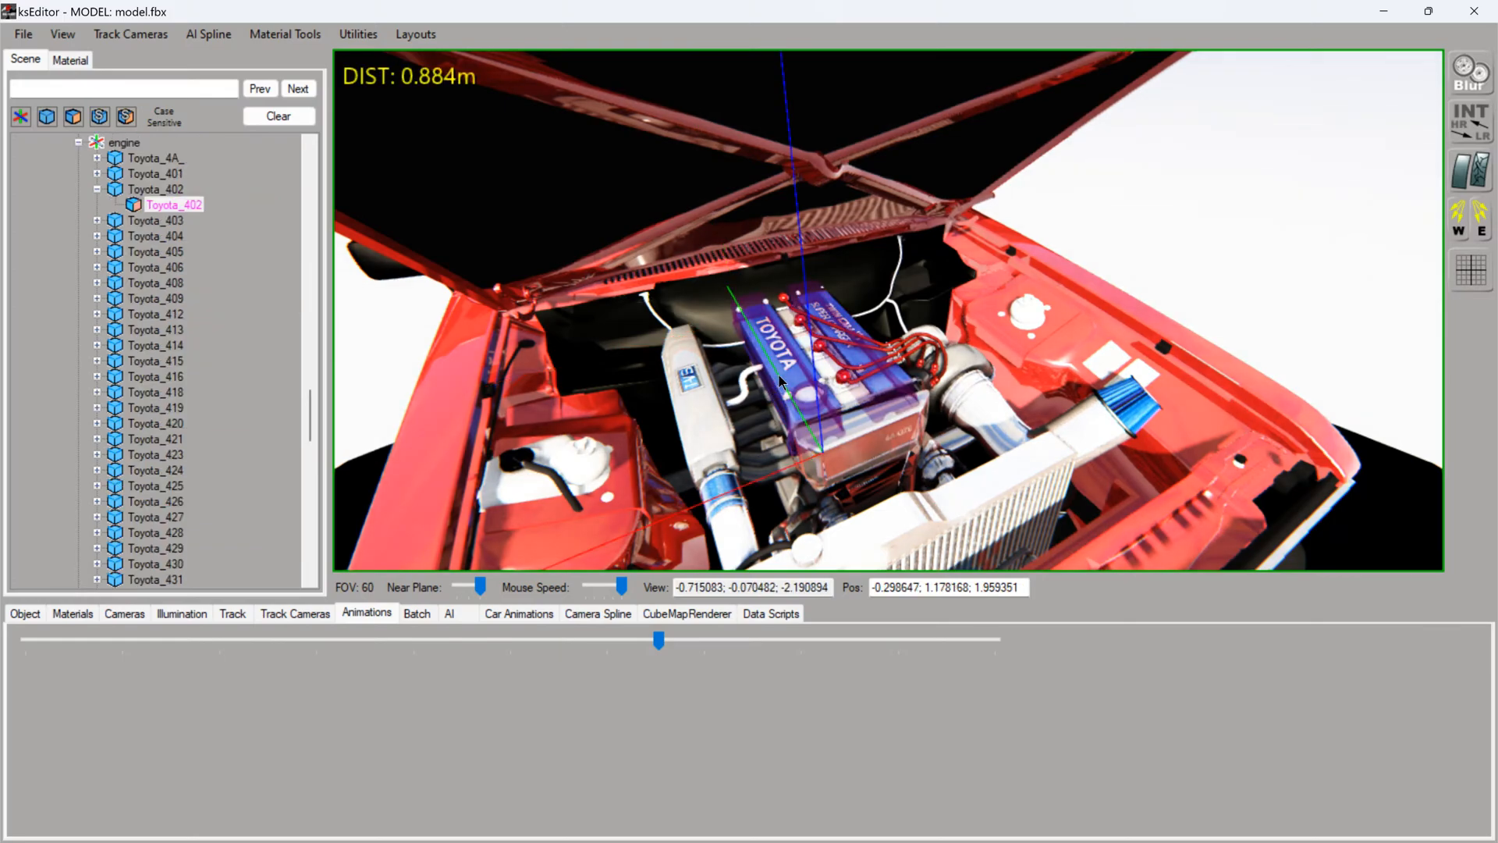
click(70, 60)
click(72, 614)
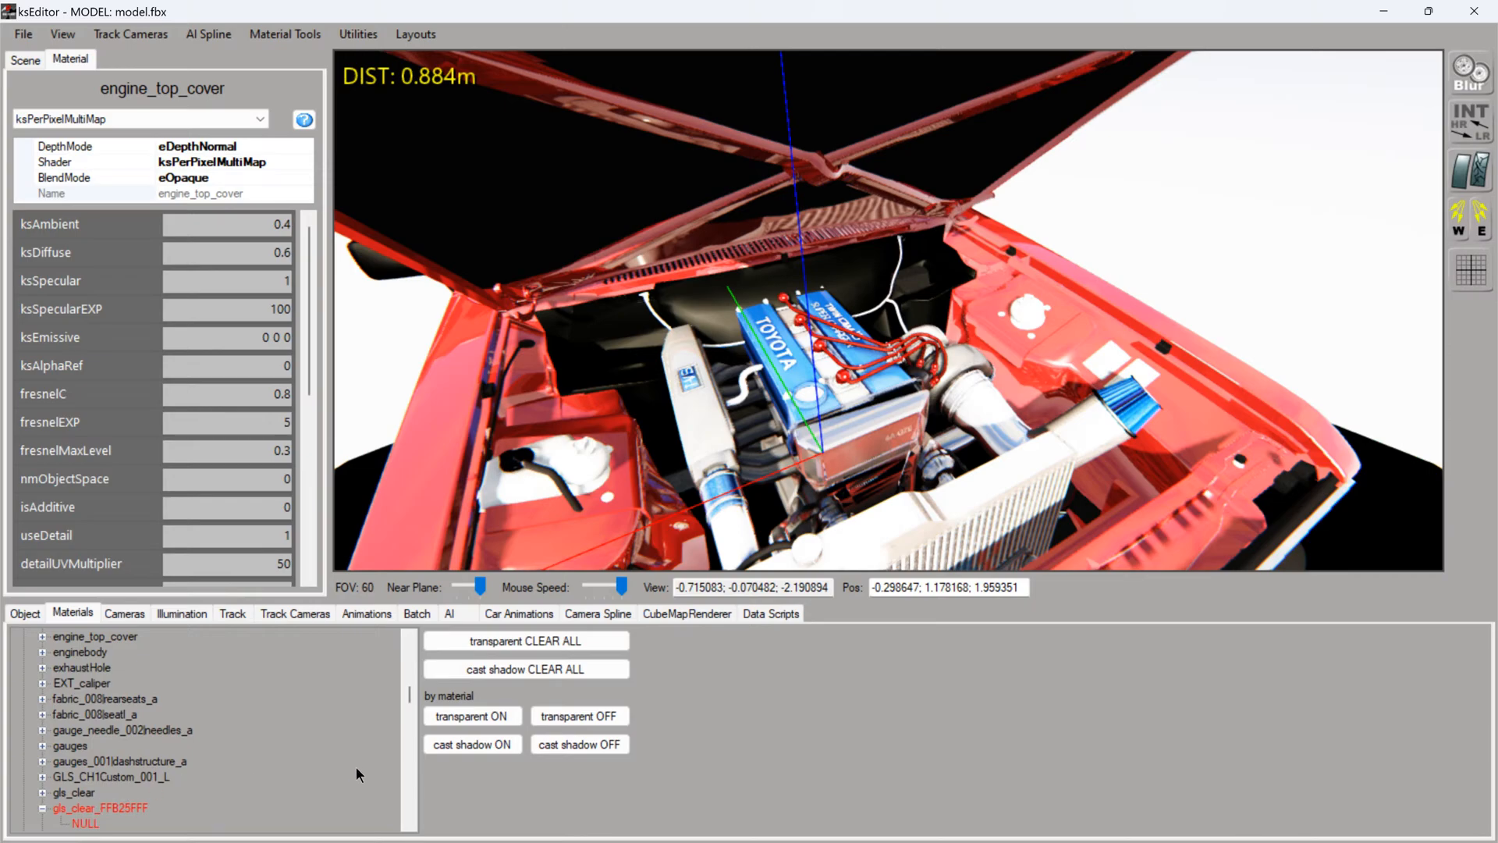
- Examine the gls_clear_FFB25FFF material's properties, diffuse texture and NULL entry in the materials list
mouse_move(409, 694)
mouse_down()
mouse_move(425, 649)
mouse_move(393, 749)
mouse_move(409, 653)
mouse_move(401, 695)
mouse_up()
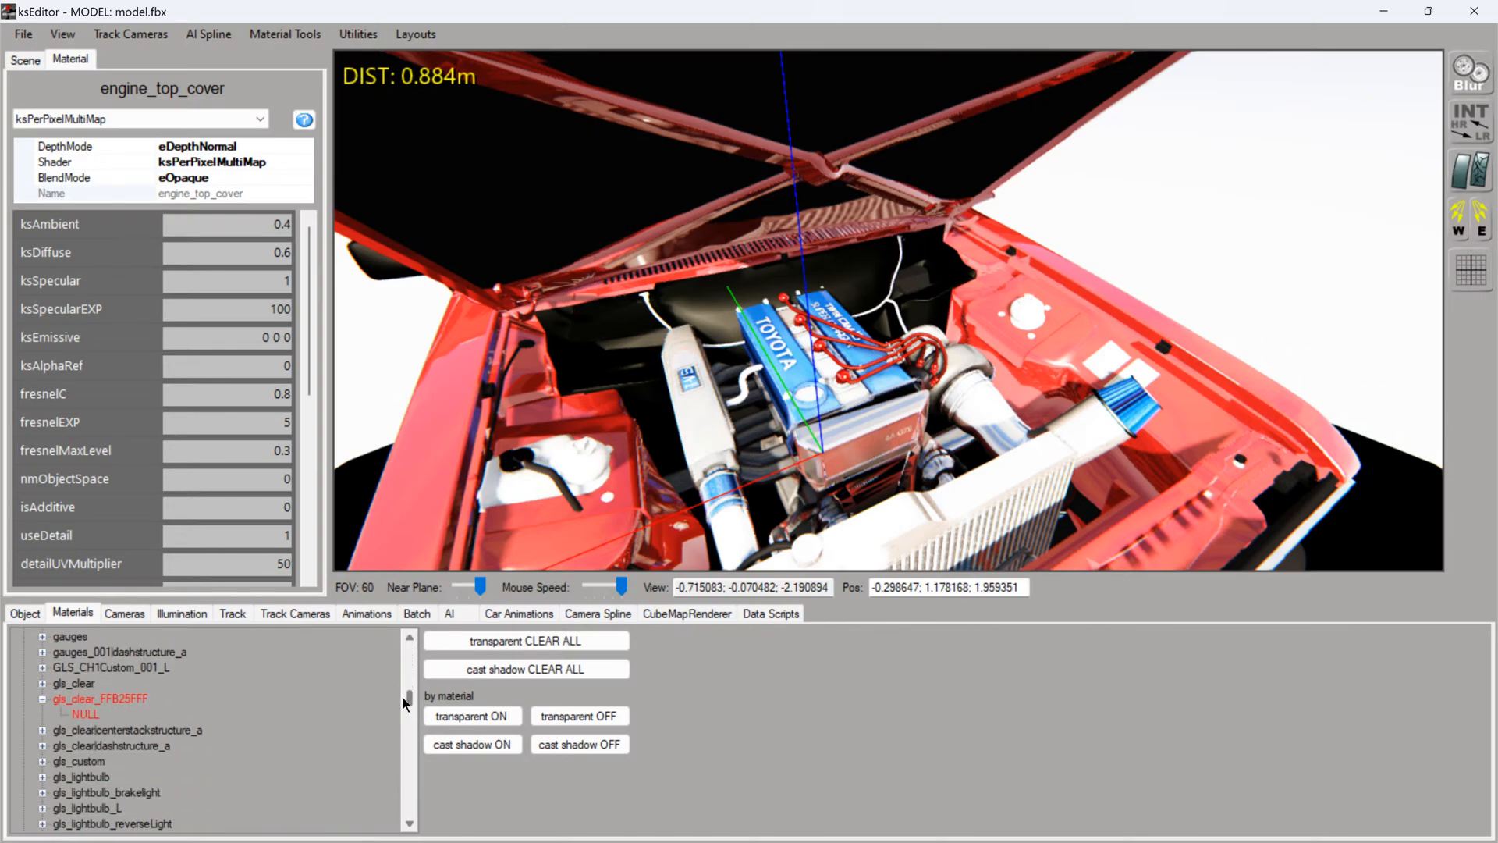
double_click(94, 699)
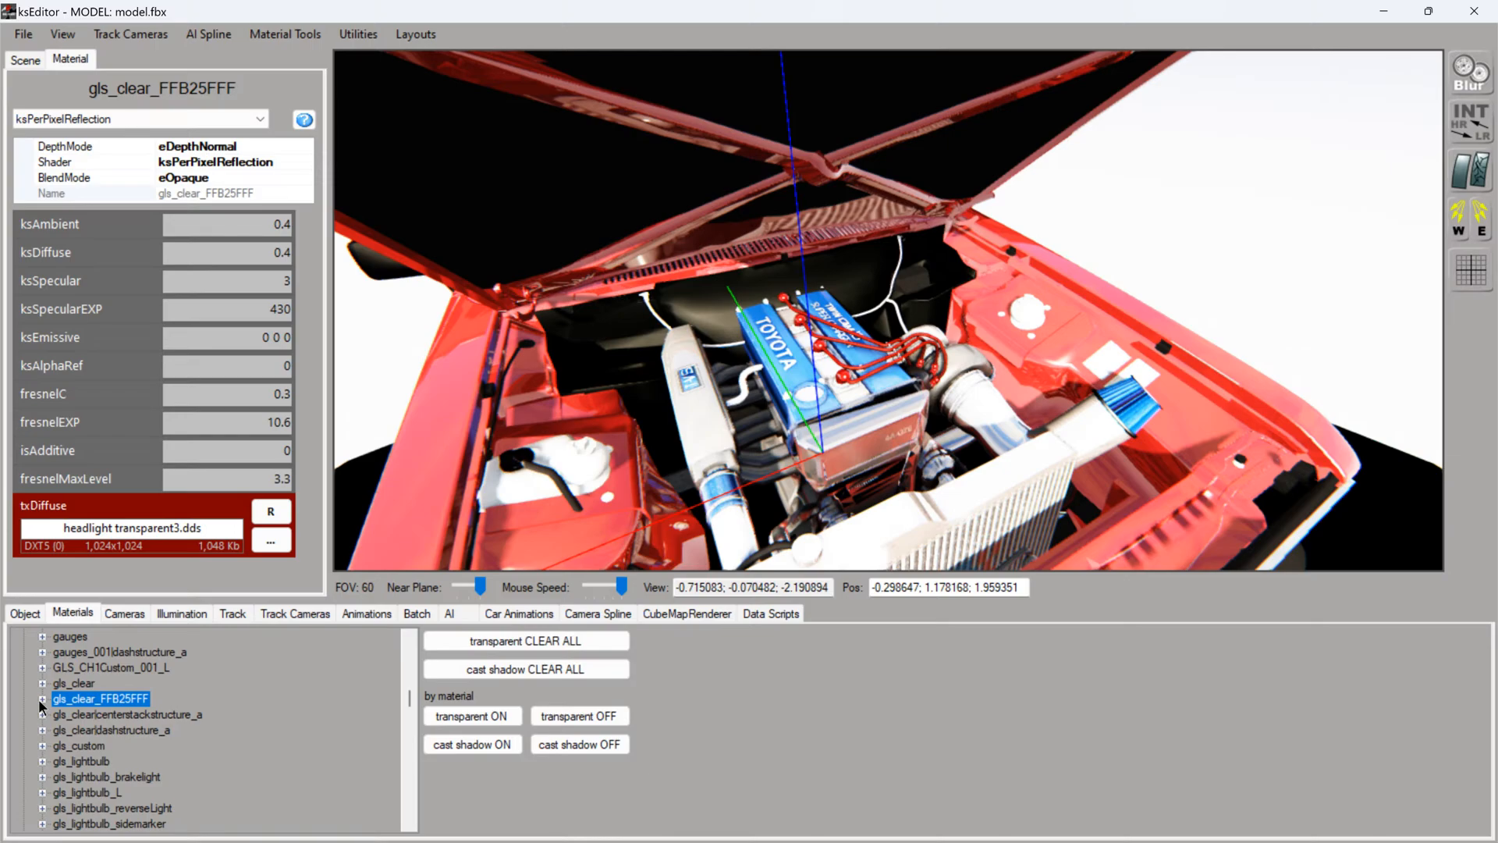
click(41, 699)
click(97, 714)
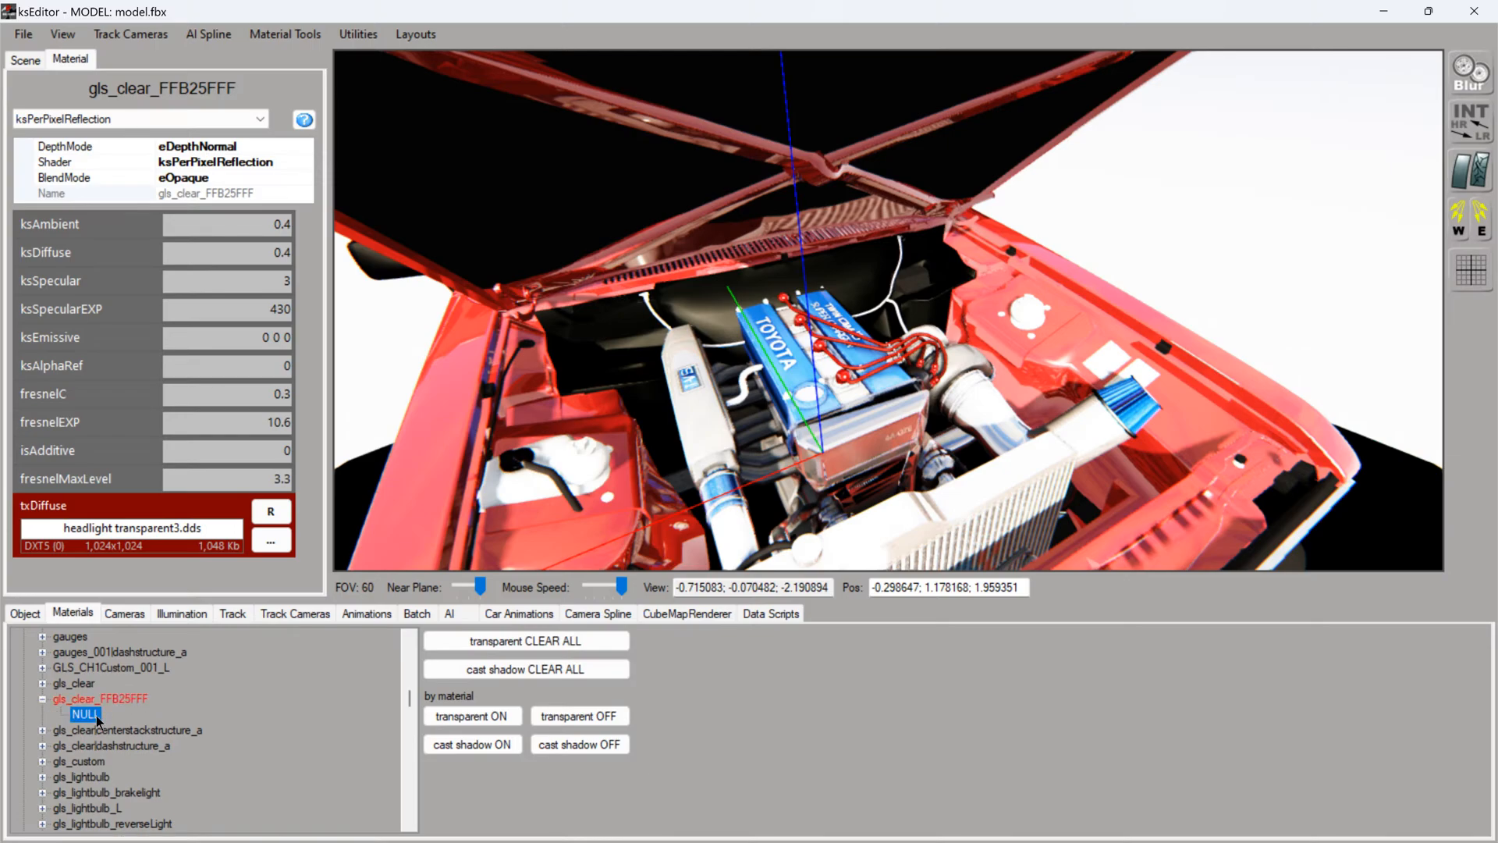
double_click(79, 700)
click(42, 698)
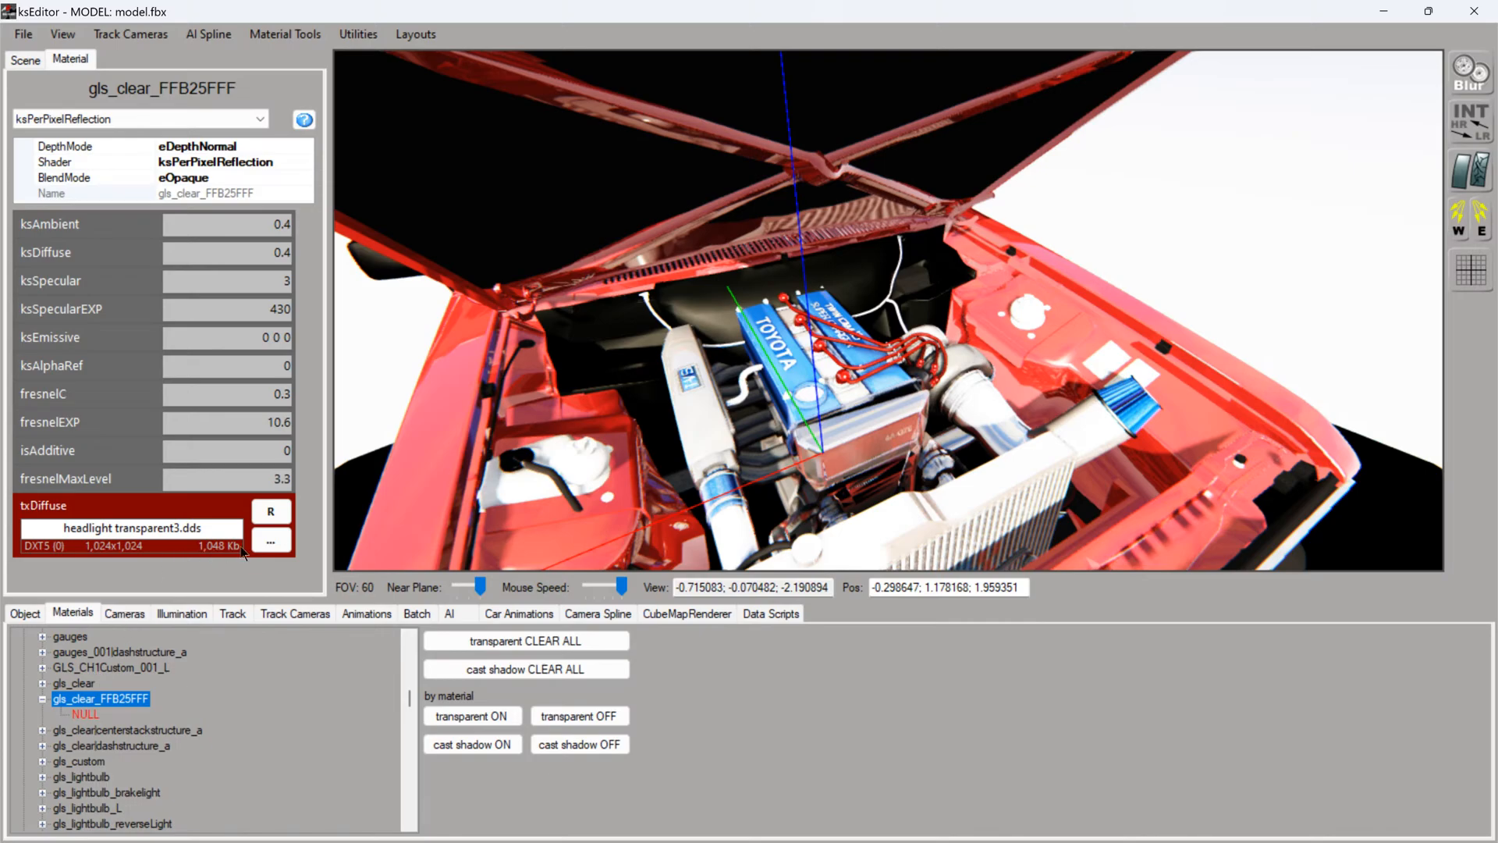
- Look over the whole front of the car and the engine bay with the bonnet raised
scroll(693, 328, down, 5)
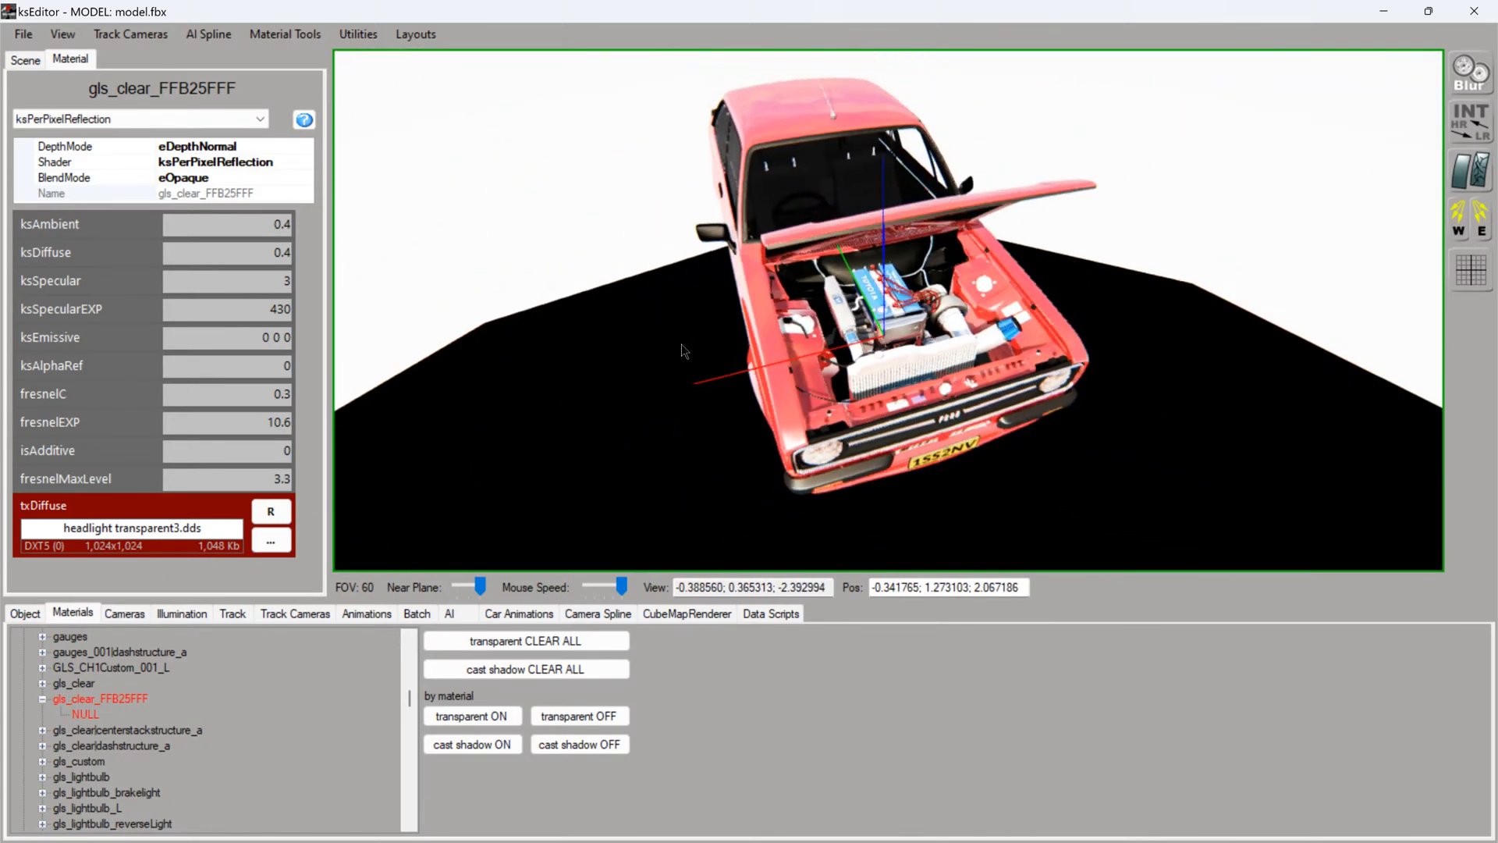
scroll(685, 359, up, 3)
drag(687, 367, 688, 298)
scroll(690, 301, up, 4)
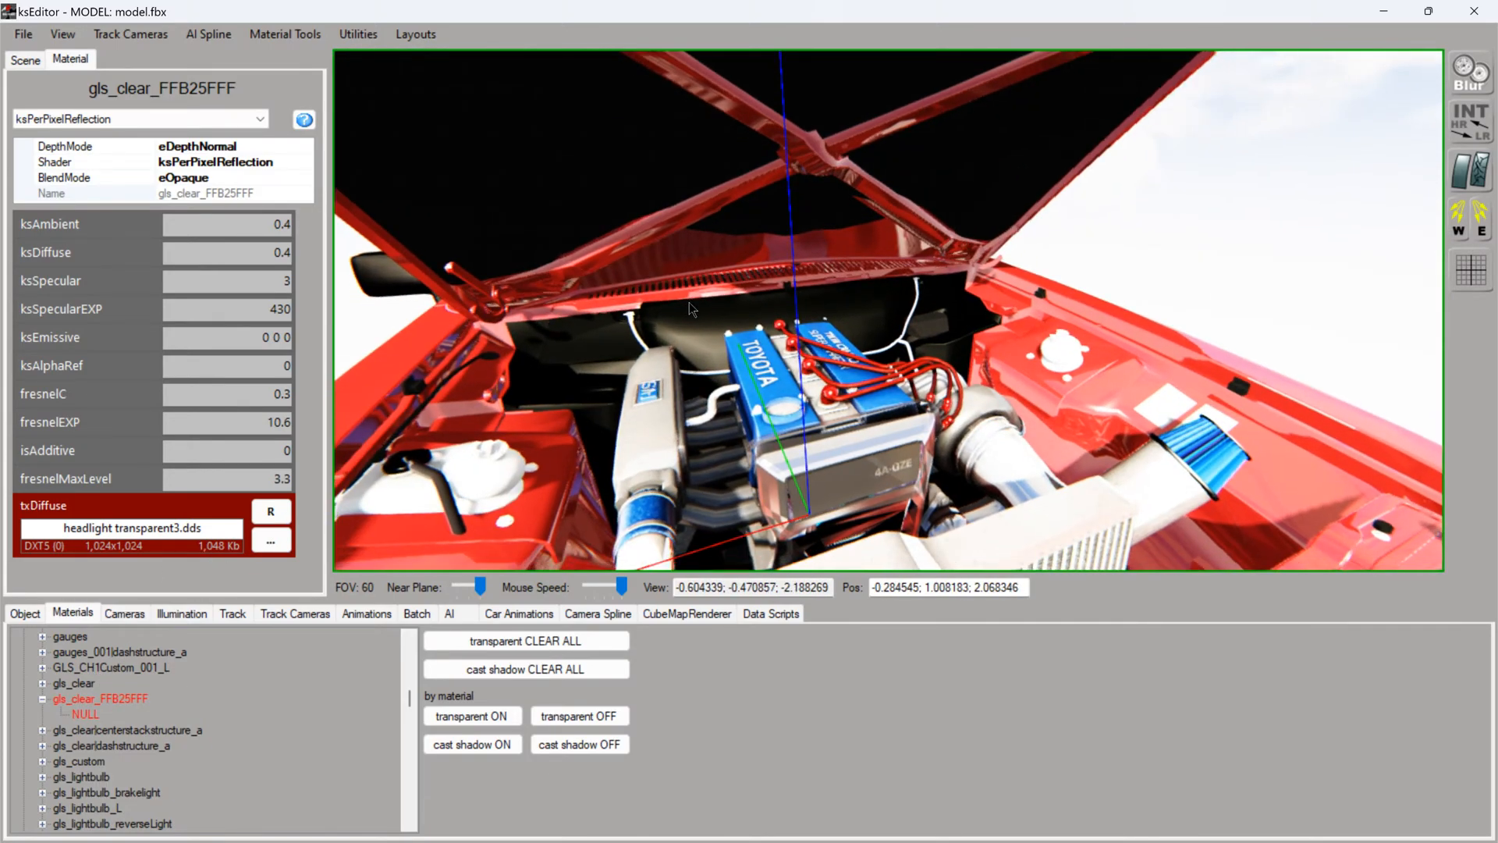
- Look through the unpacked engine's texture folder for the engine_top_cover material's diffuse texture
ctrl+click(751, 376)
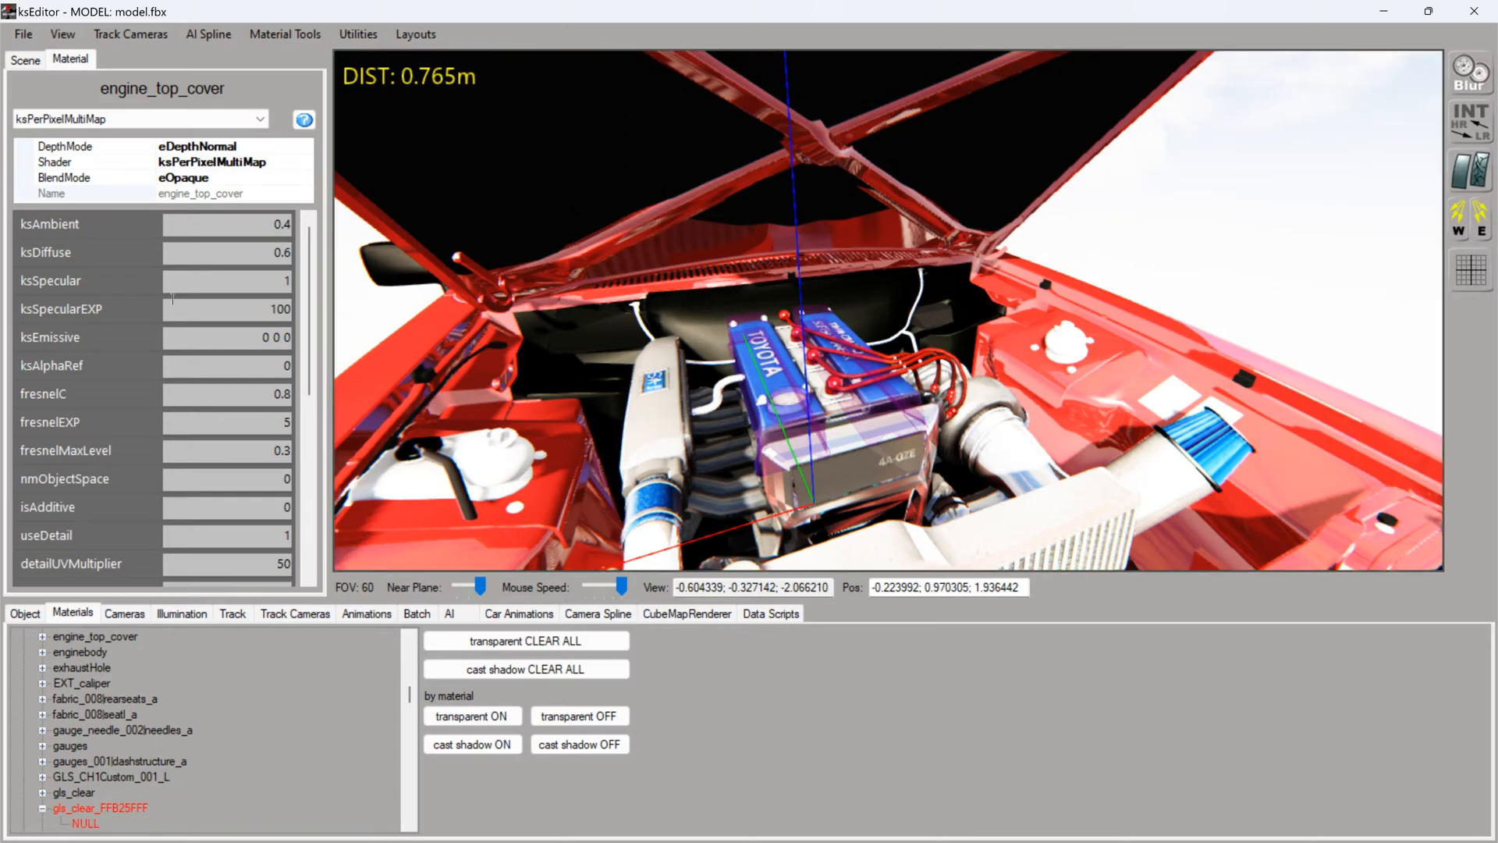
scroll(301, 560, down, 5)
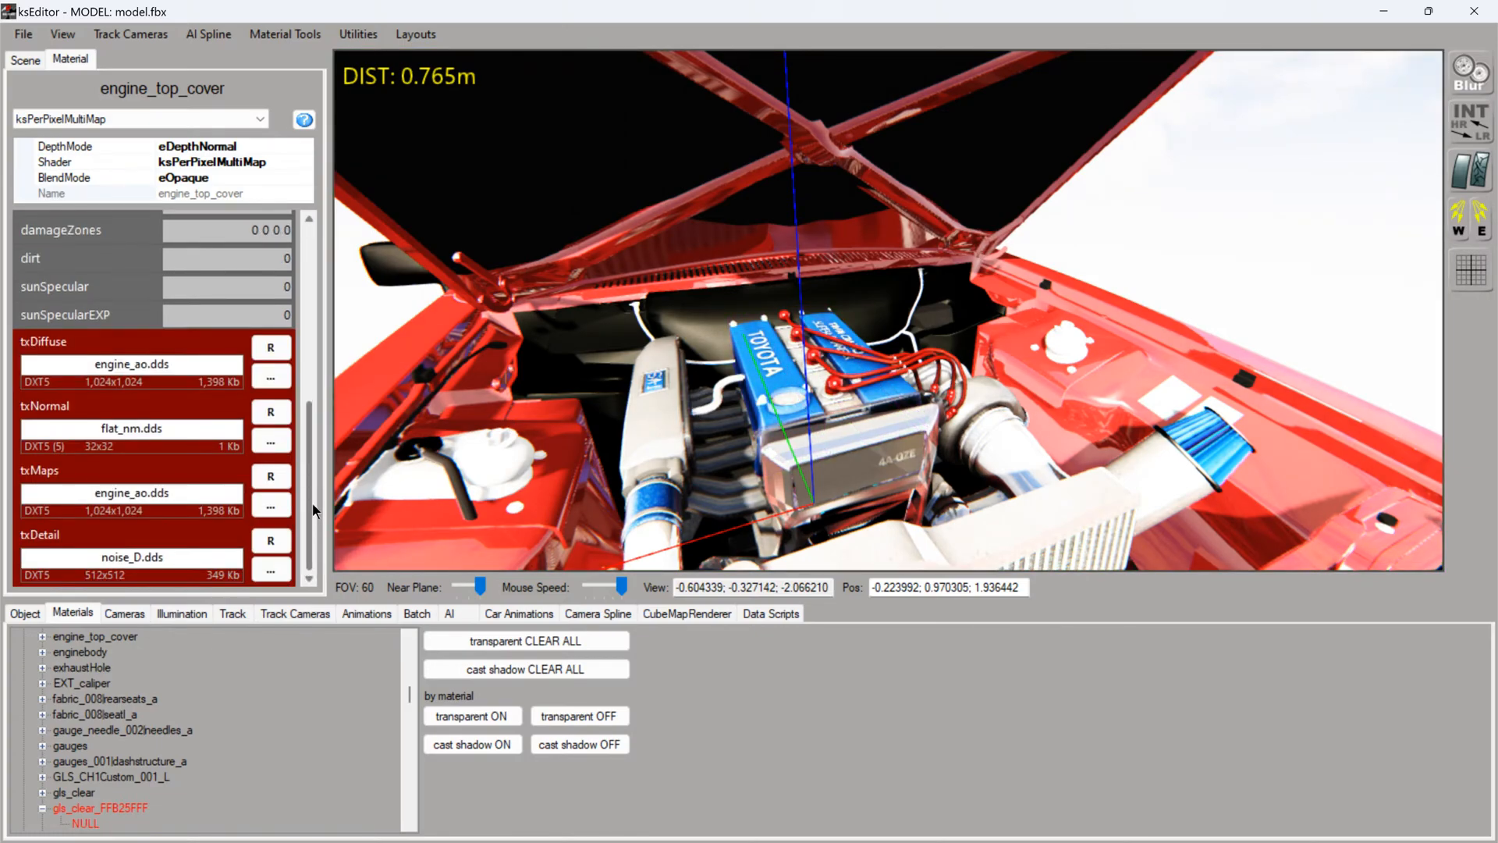
click(271, 377)
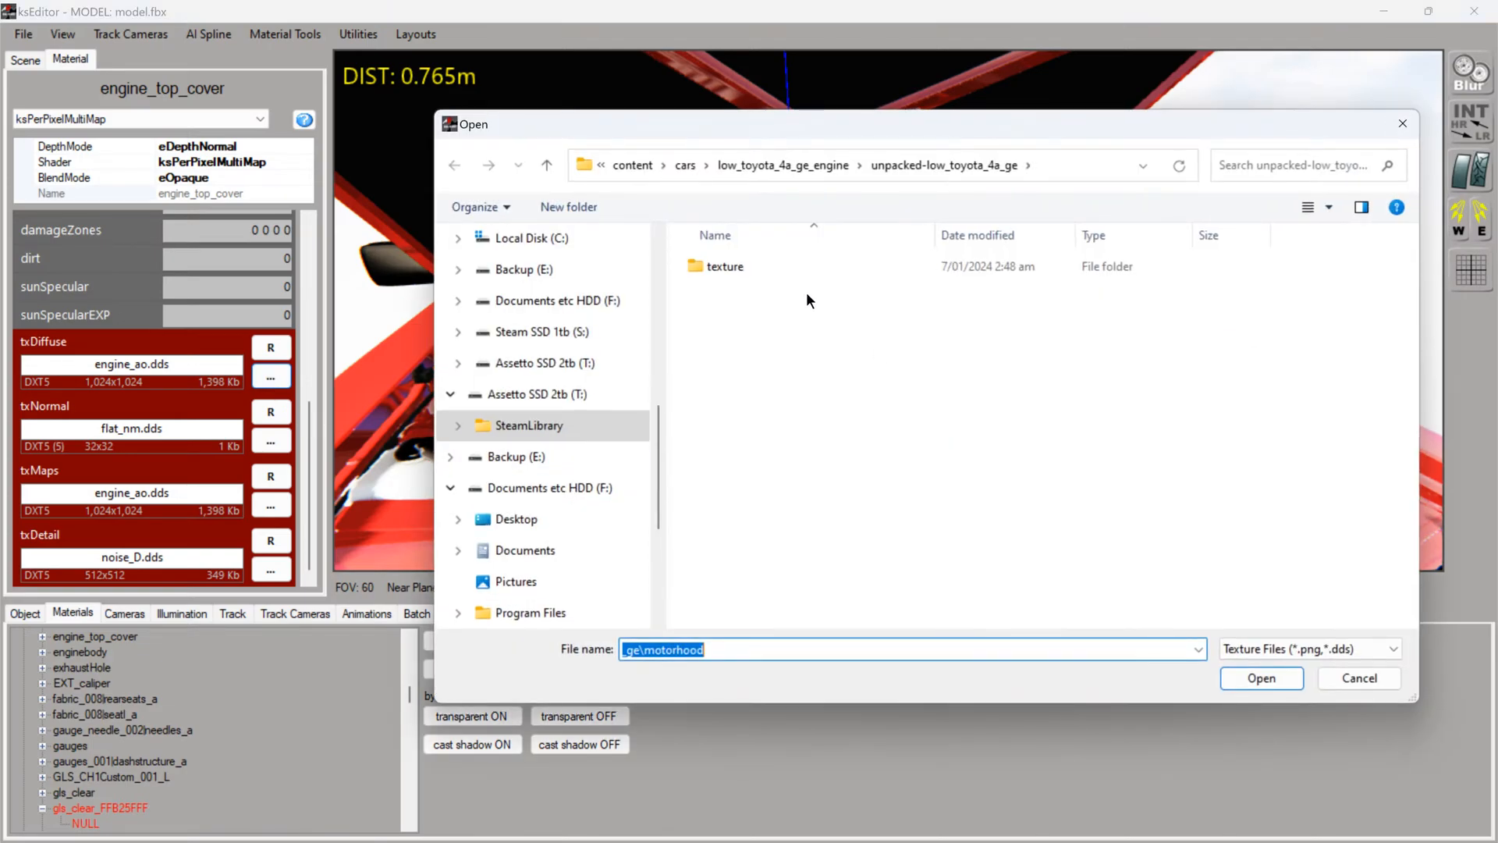
double_click(738, 268)
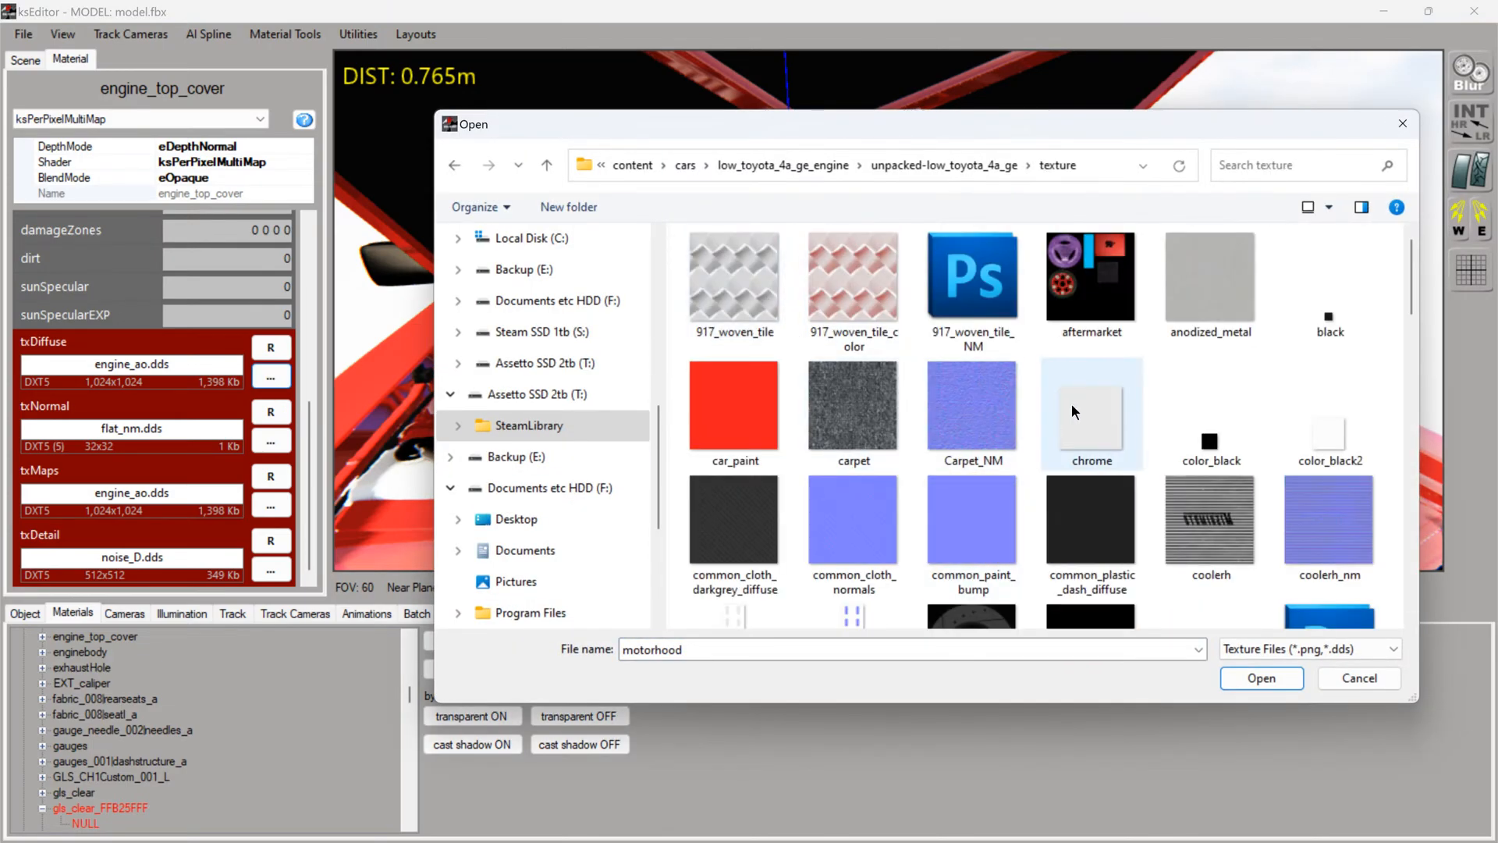
scroll(1071, 404, down, 8)
scroll(1186, 538, up, 3)
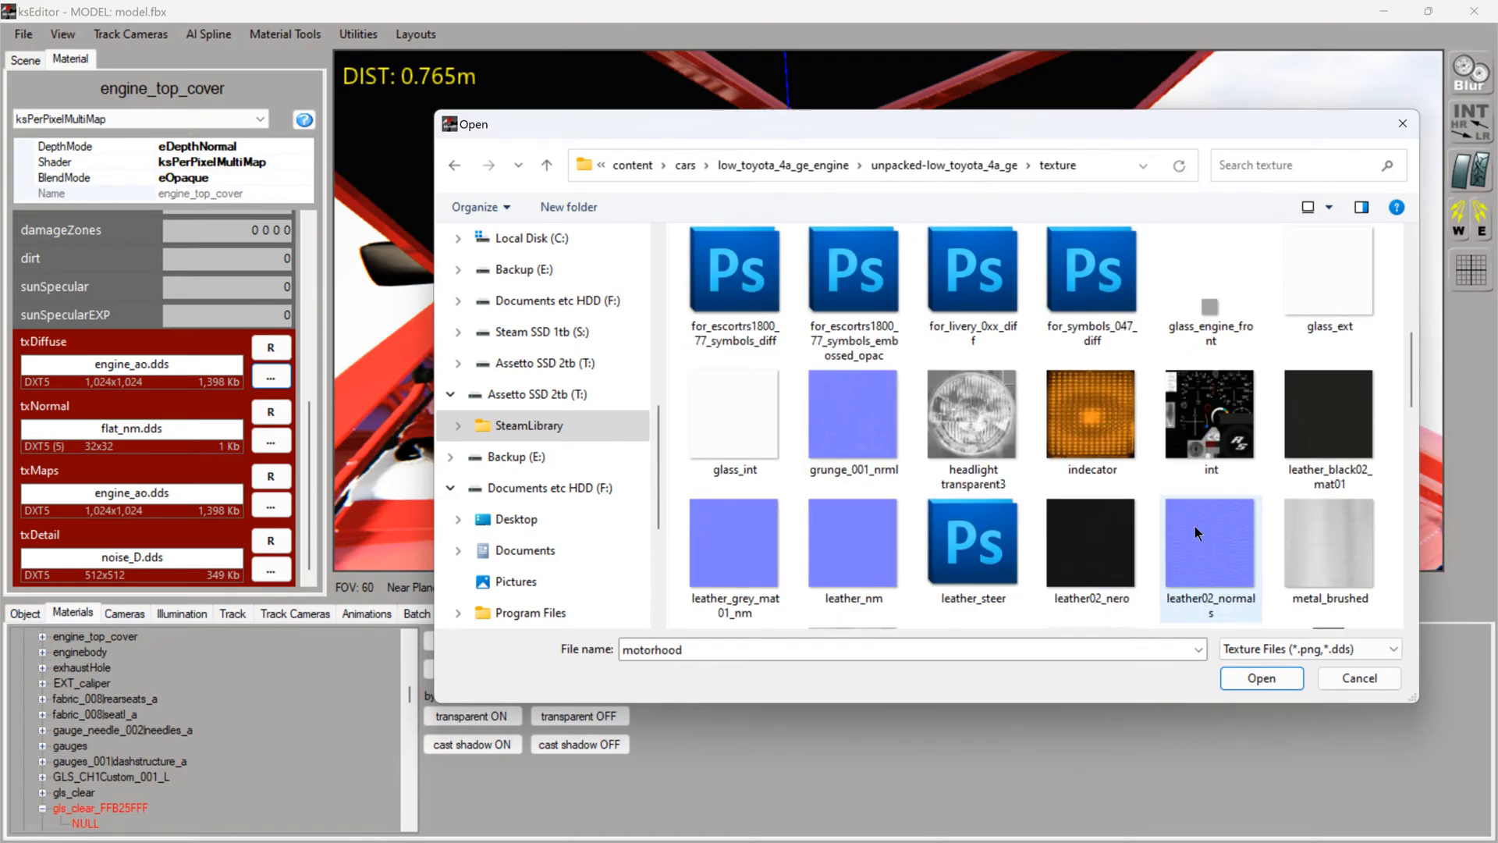
scroll(1335, 404, up, 5)
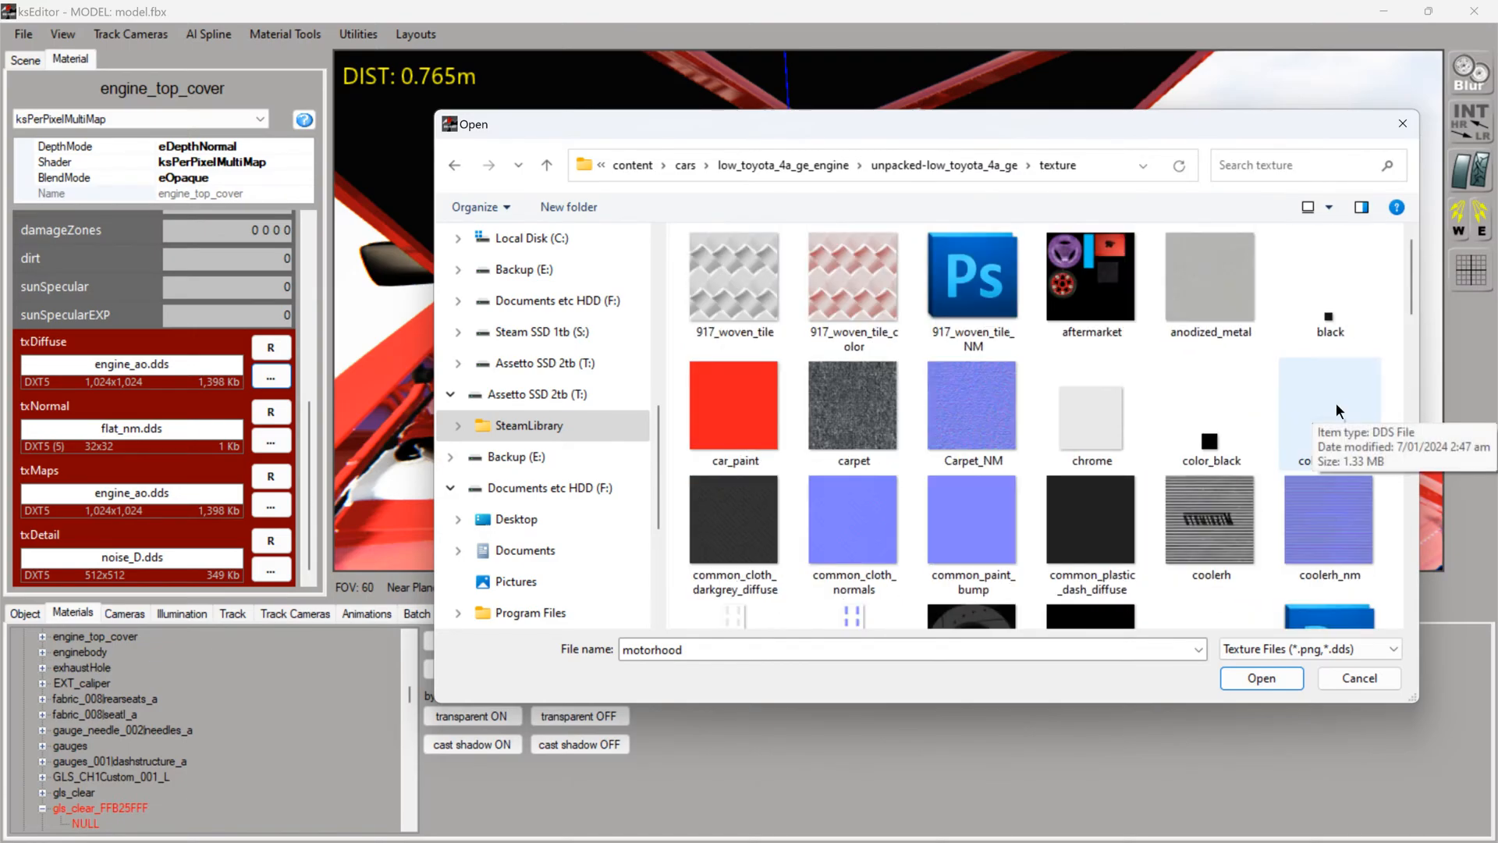
scroll(1308, 478, down, 8)
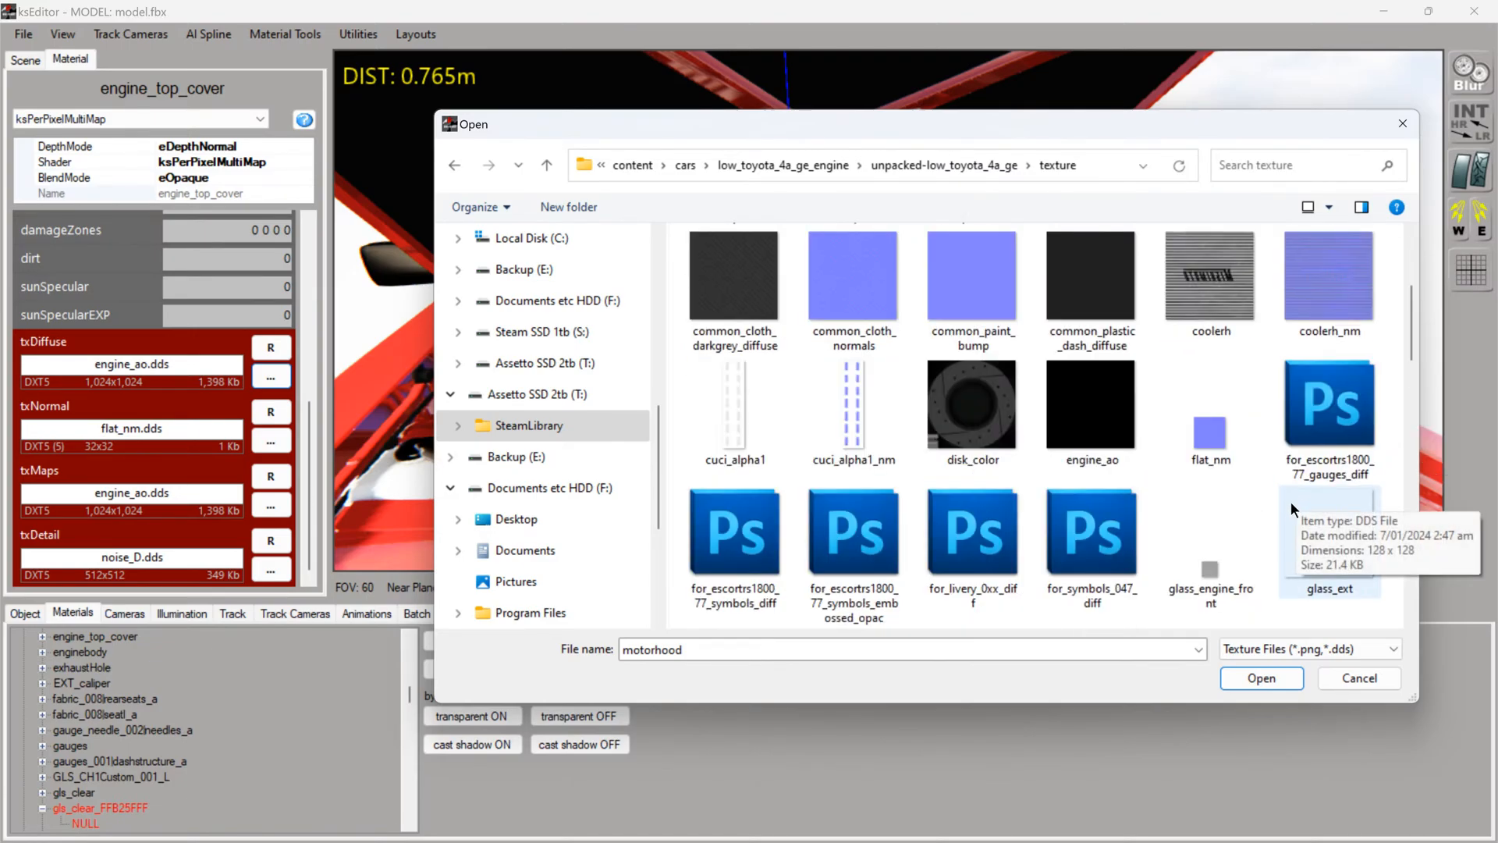
scroll(1241, 558, down, 6)
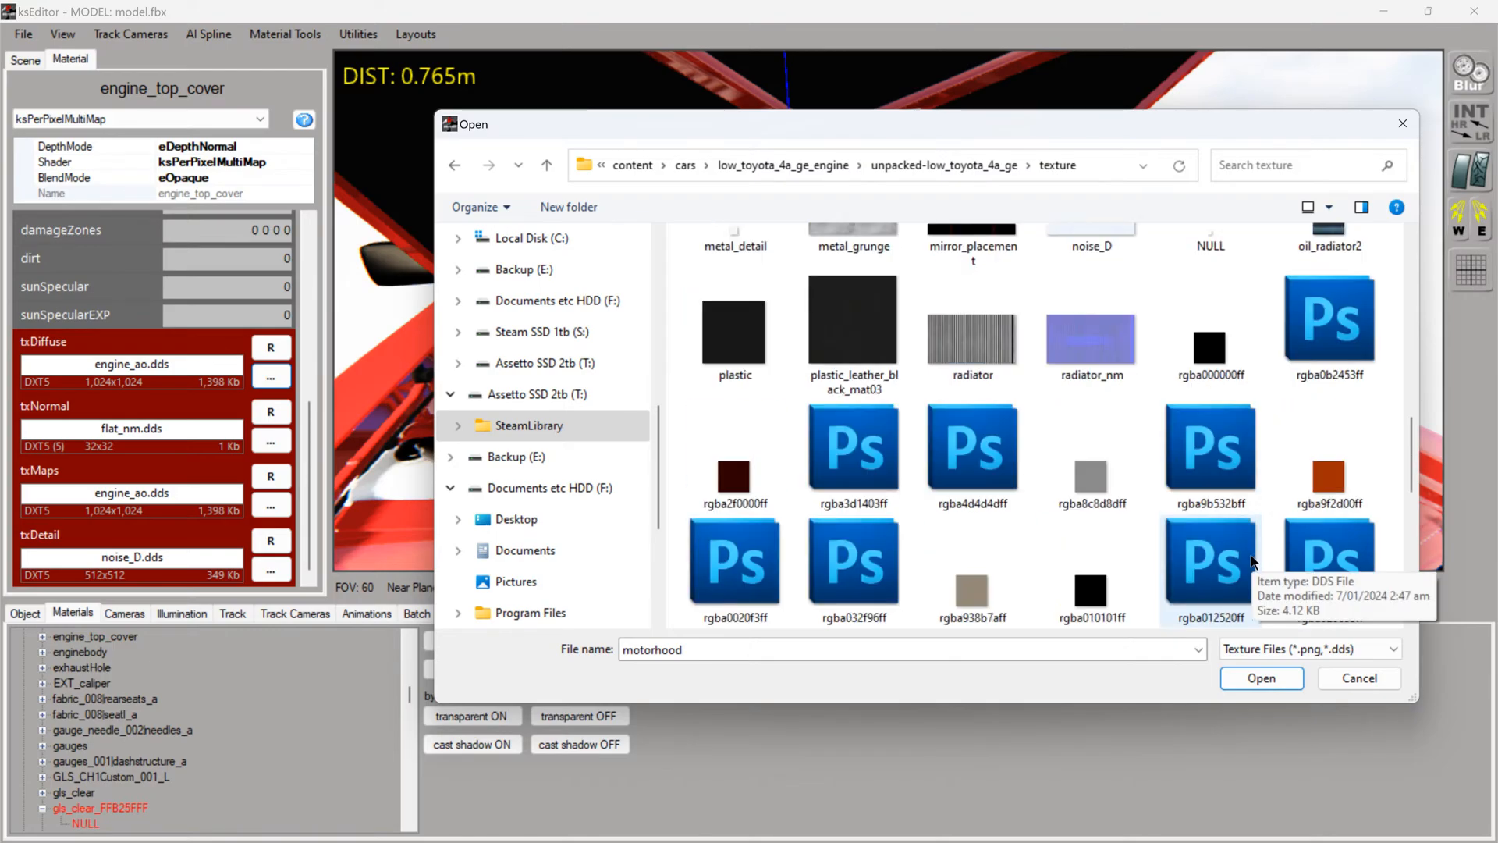
scroll(1224, 569, down, 2)
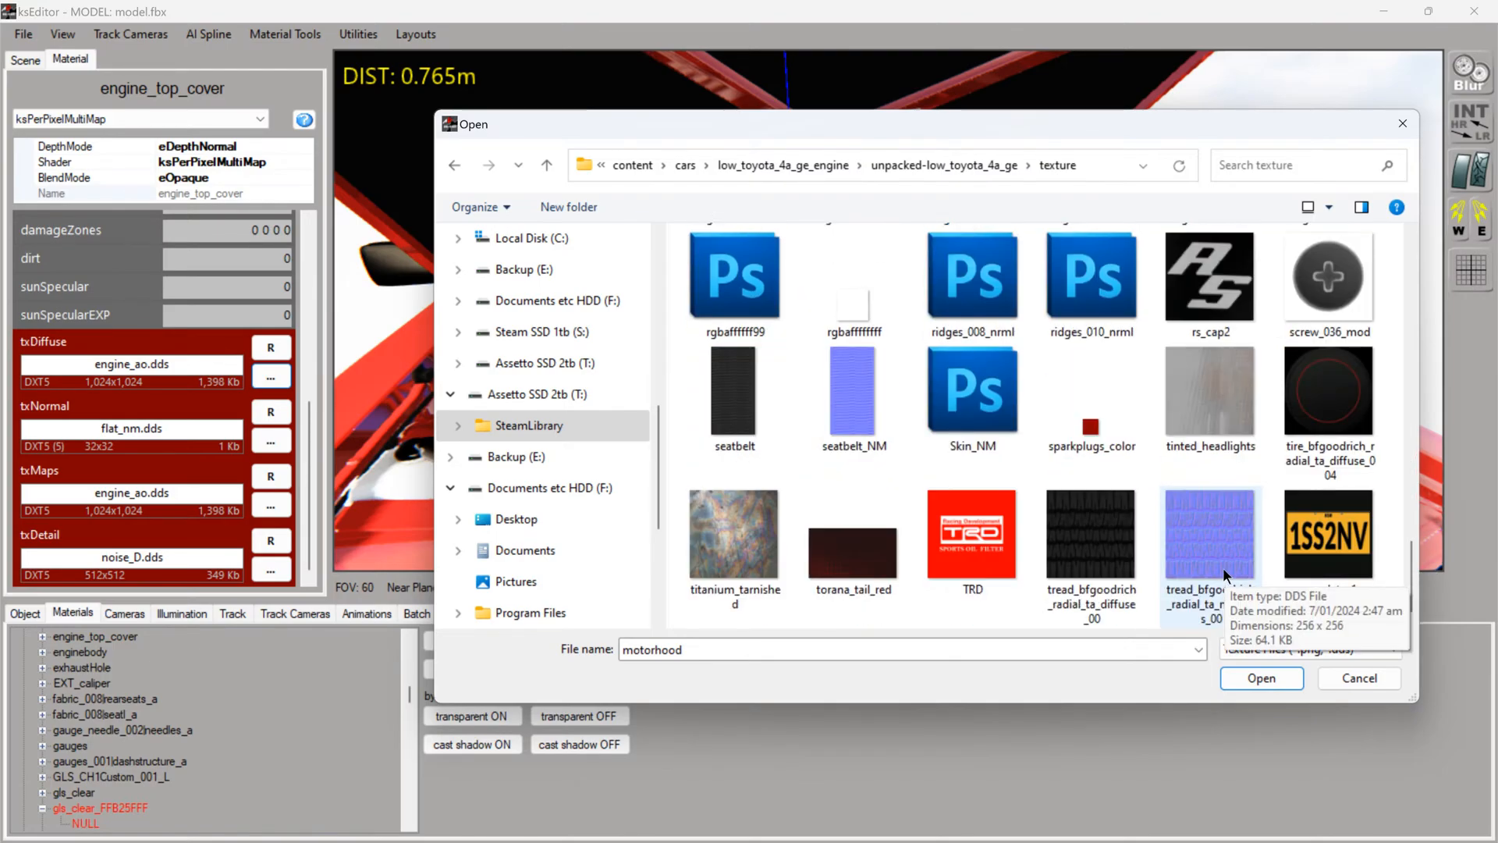
scroll(1107, 581, up, 5)
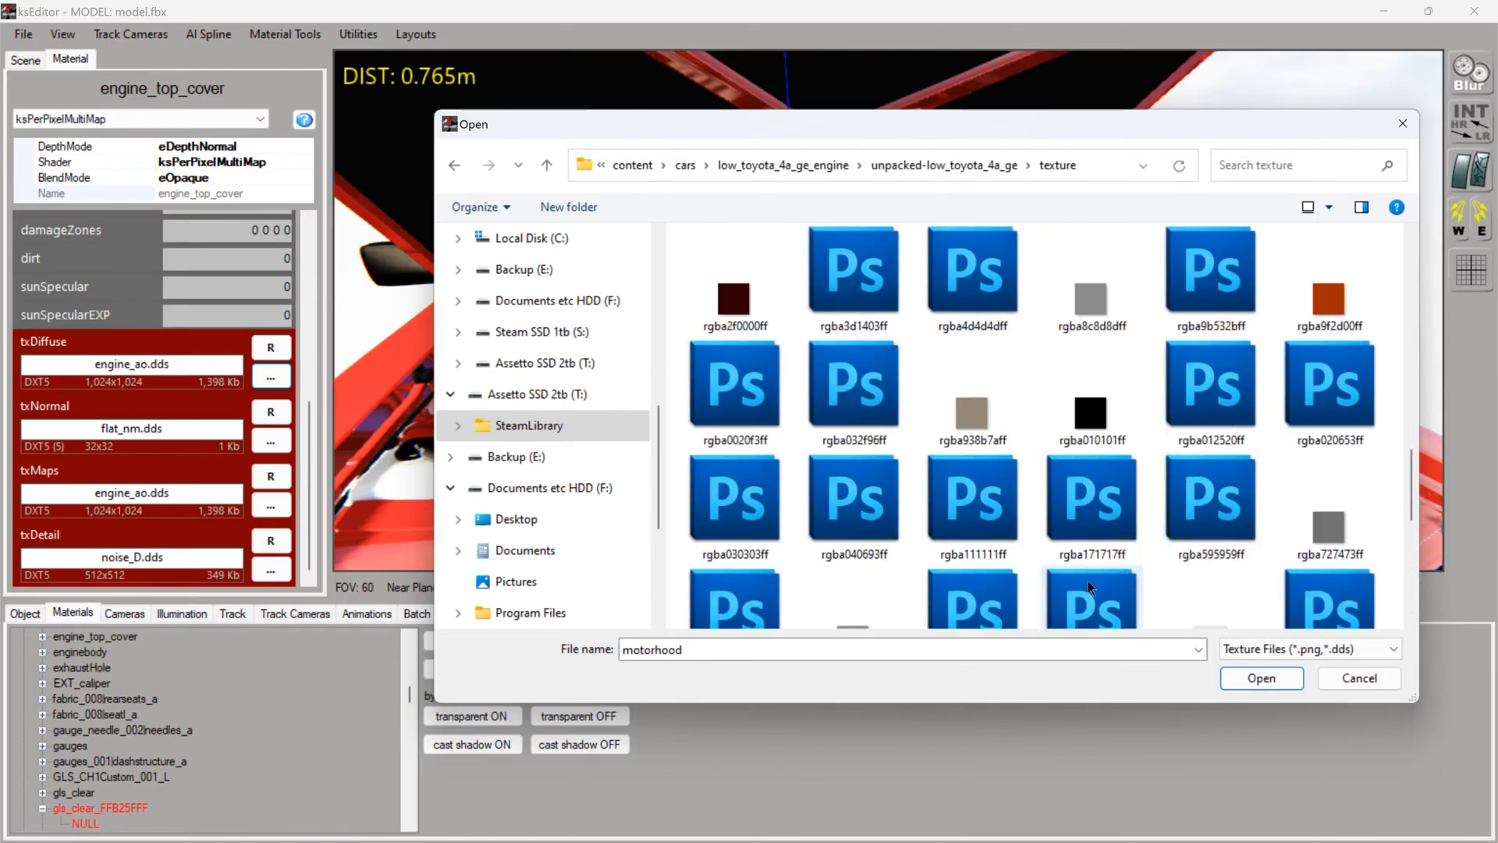
click(1390, 130)
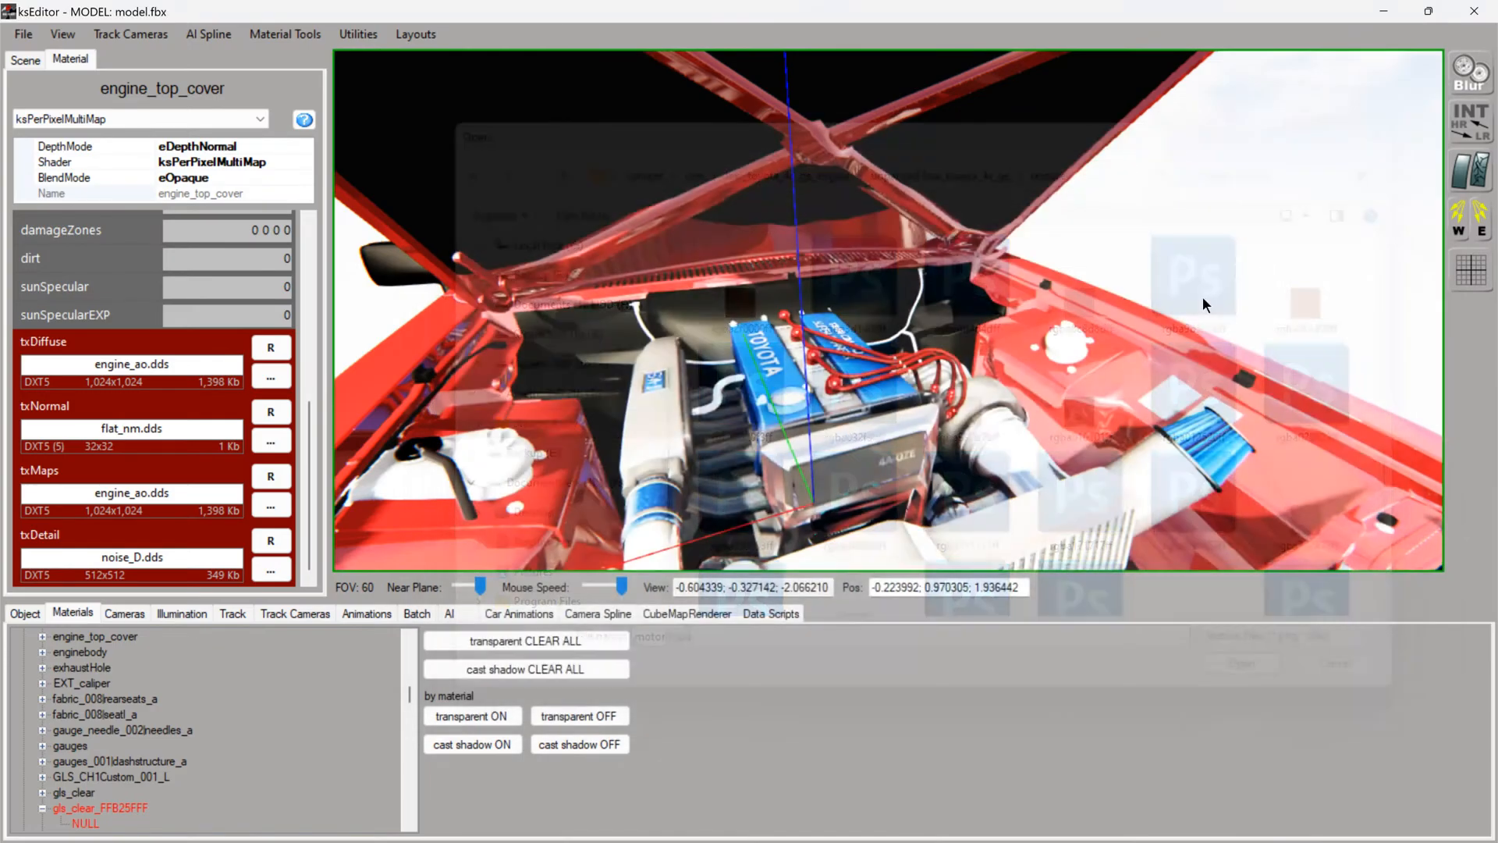
- Switch to Content Manager, view the Toyota 4AGE Turbo engine in the custom showroom and inspect its top cover's material and textures
key(alt+Tab)
key(alt+Tab)
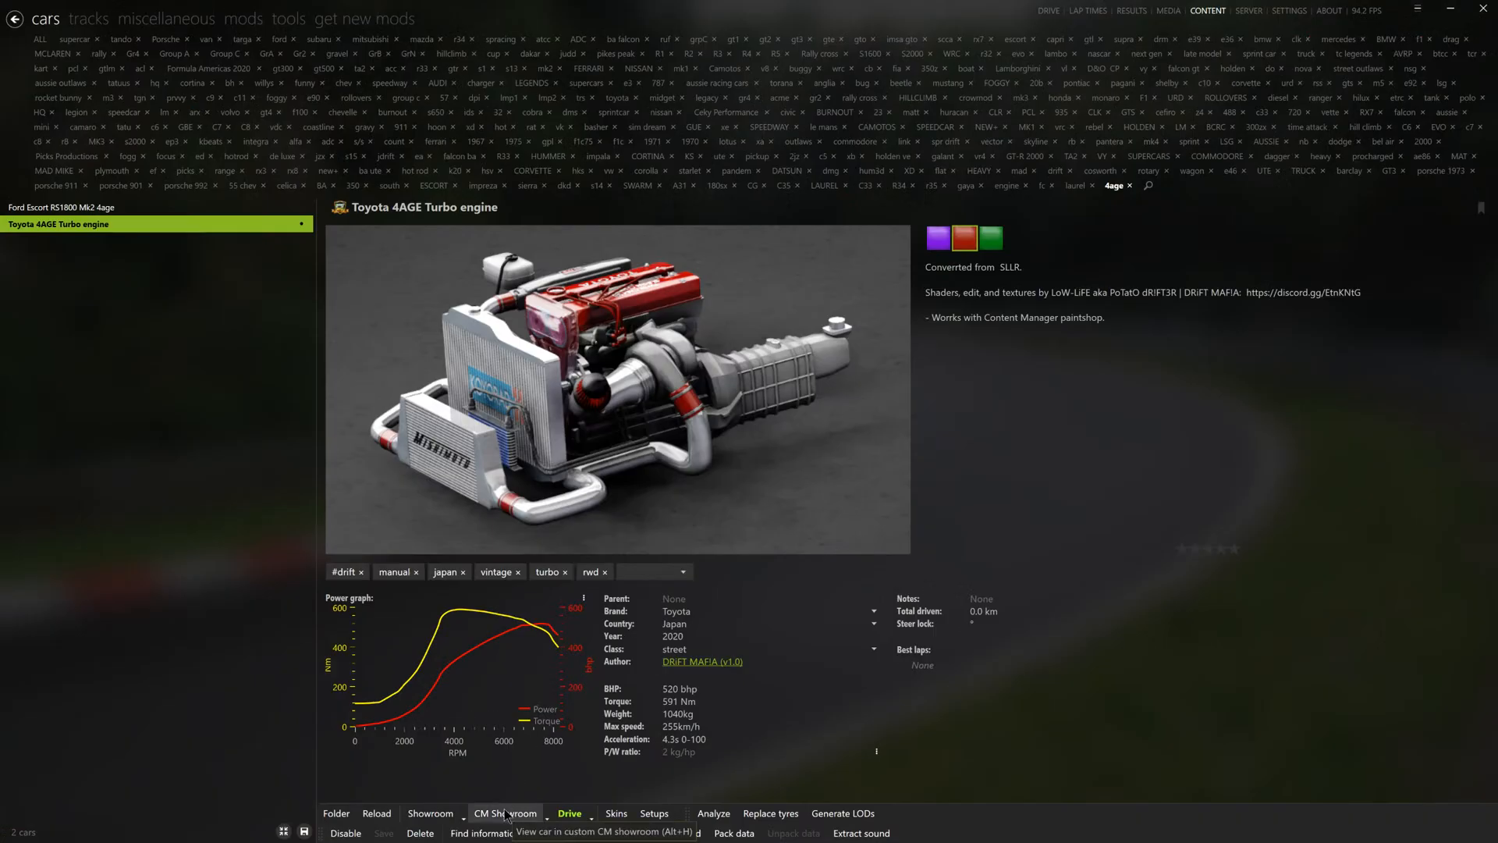
click(507, 813)
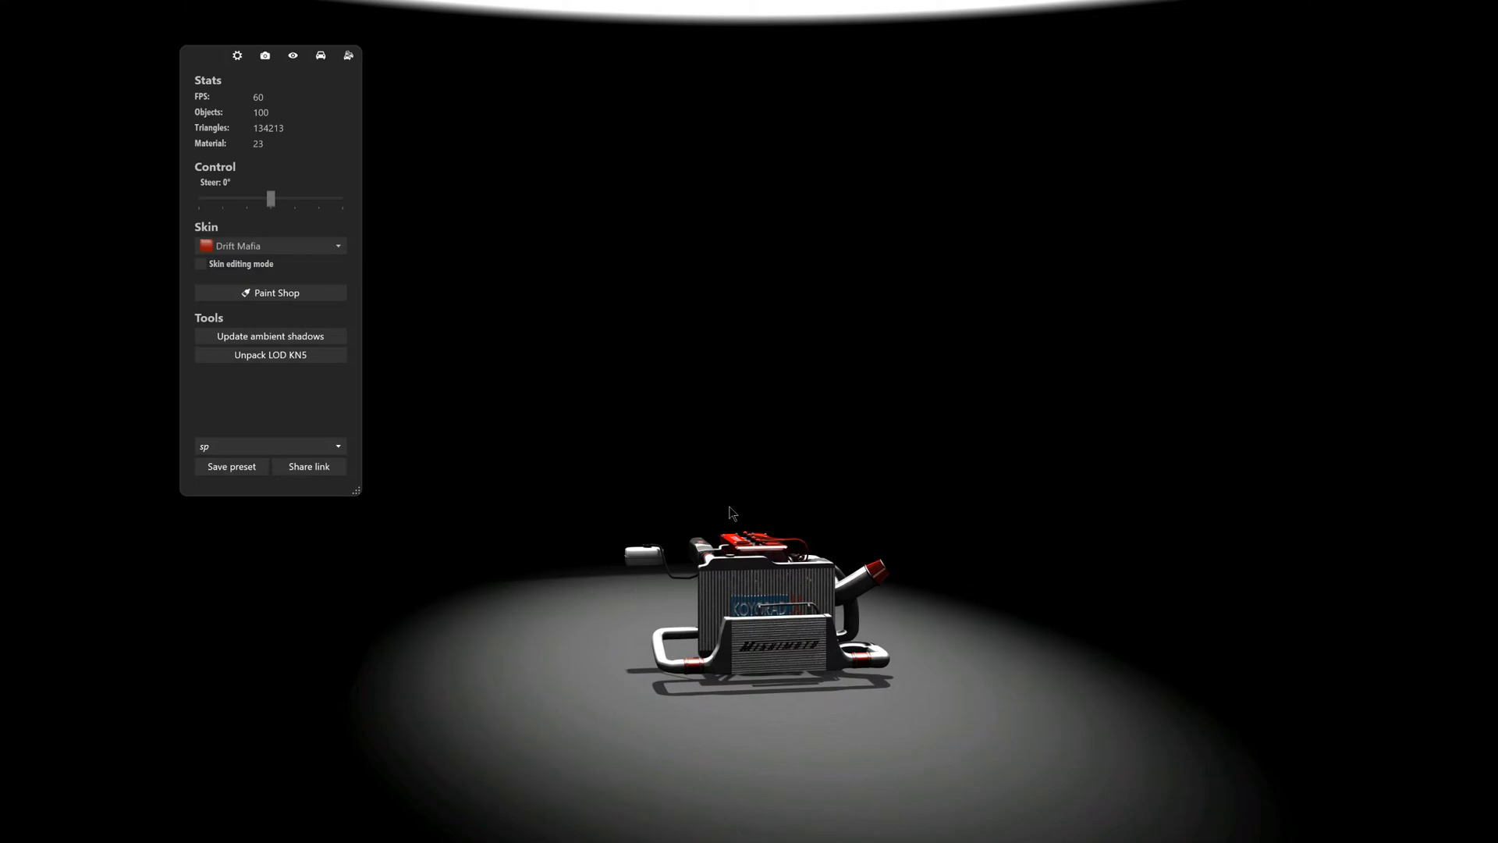
drag(732, 514, 746, 660)
scroll(747, 661, up, 7)
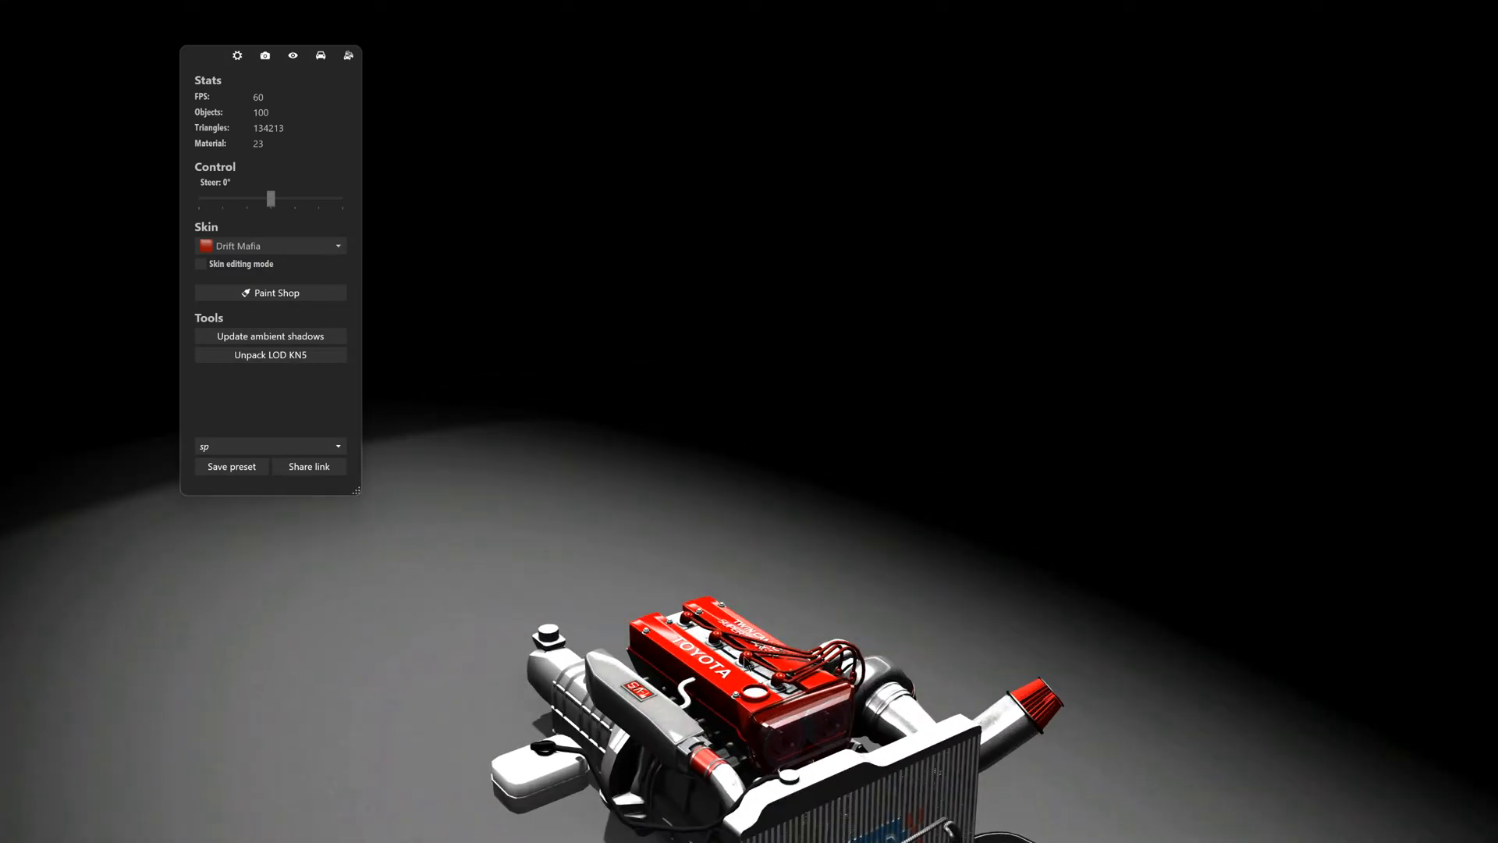
click(734, 682)
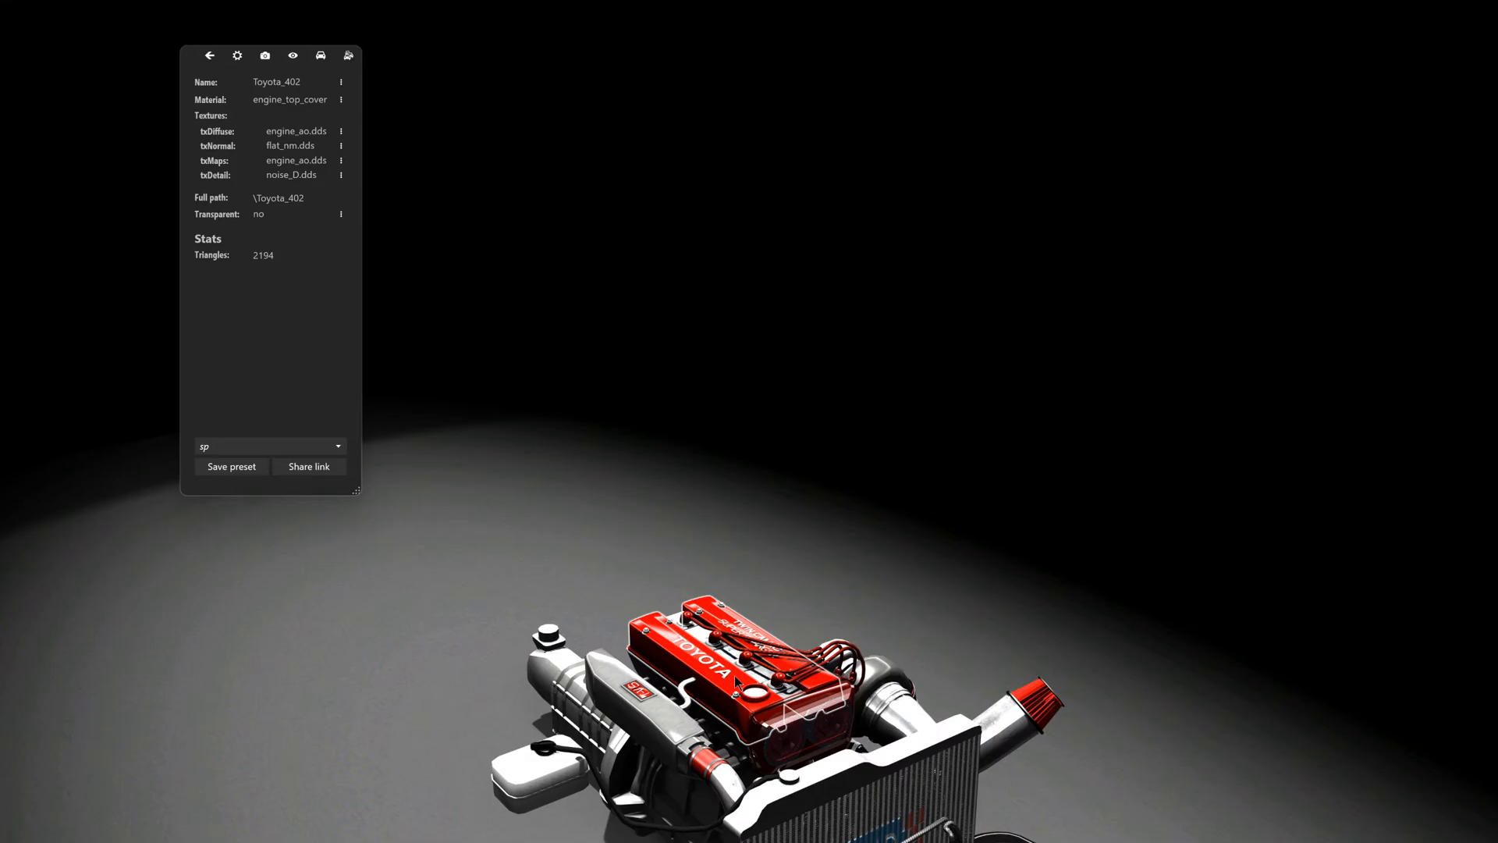
click(733, 676)
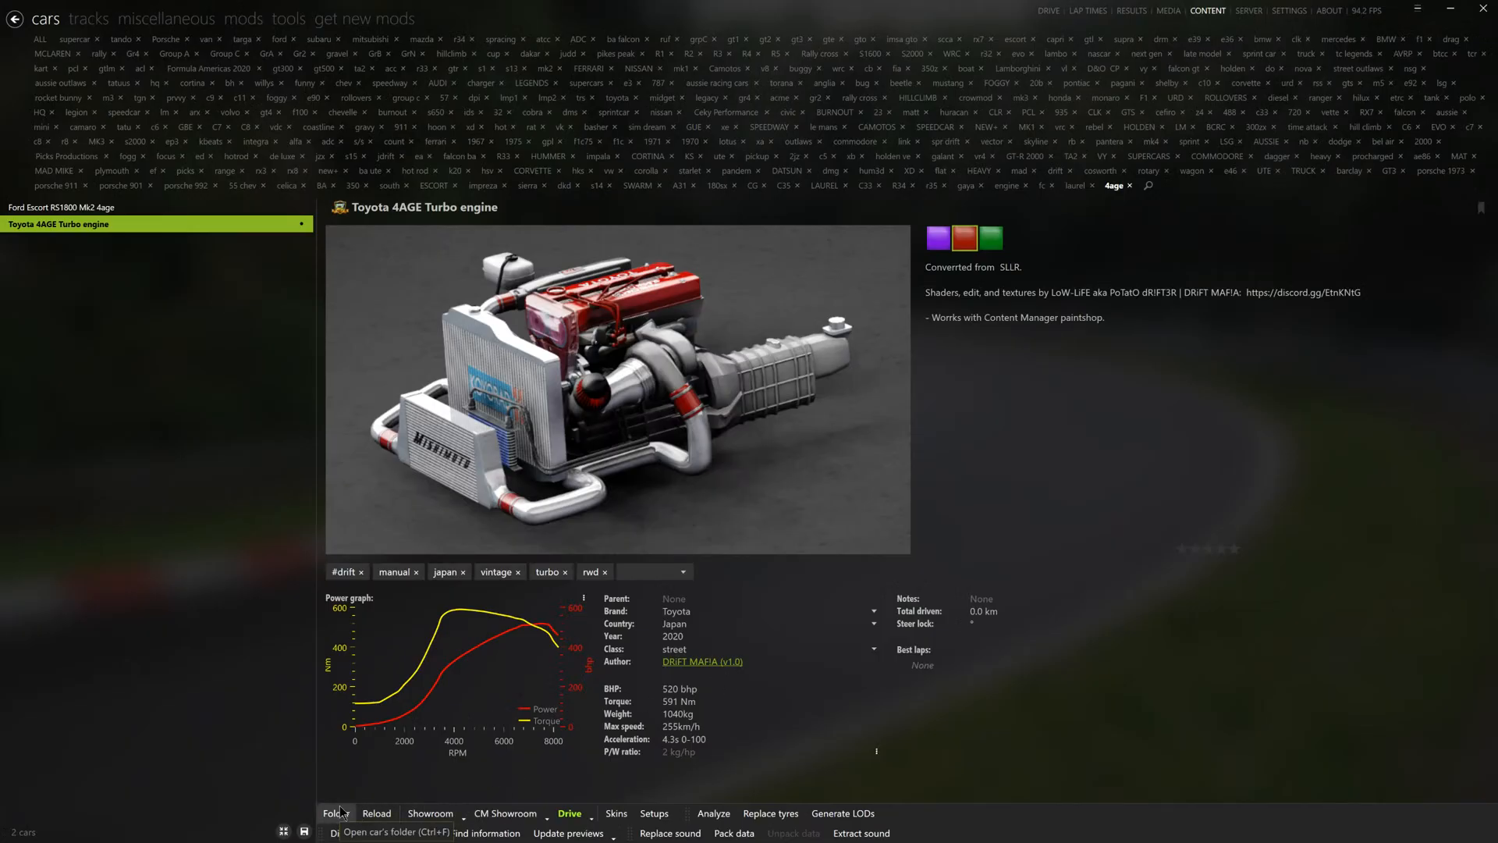
- Open the Toyota engine's car folder and check the texture files in its skins, including 03_DriftMafia
click(336, 812)
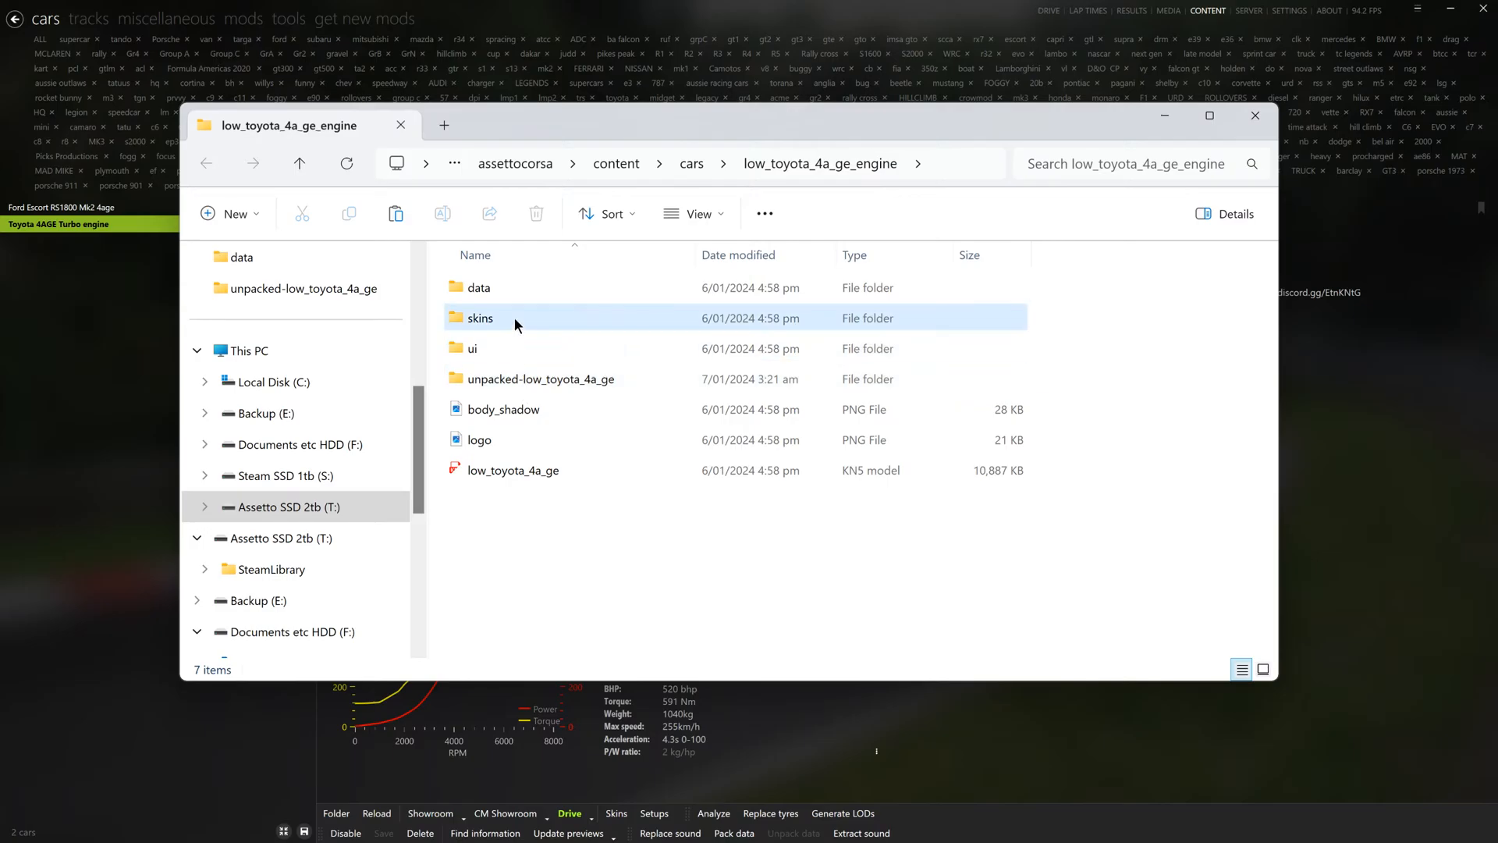
double_click(513, 316)
double_click(512, 346)
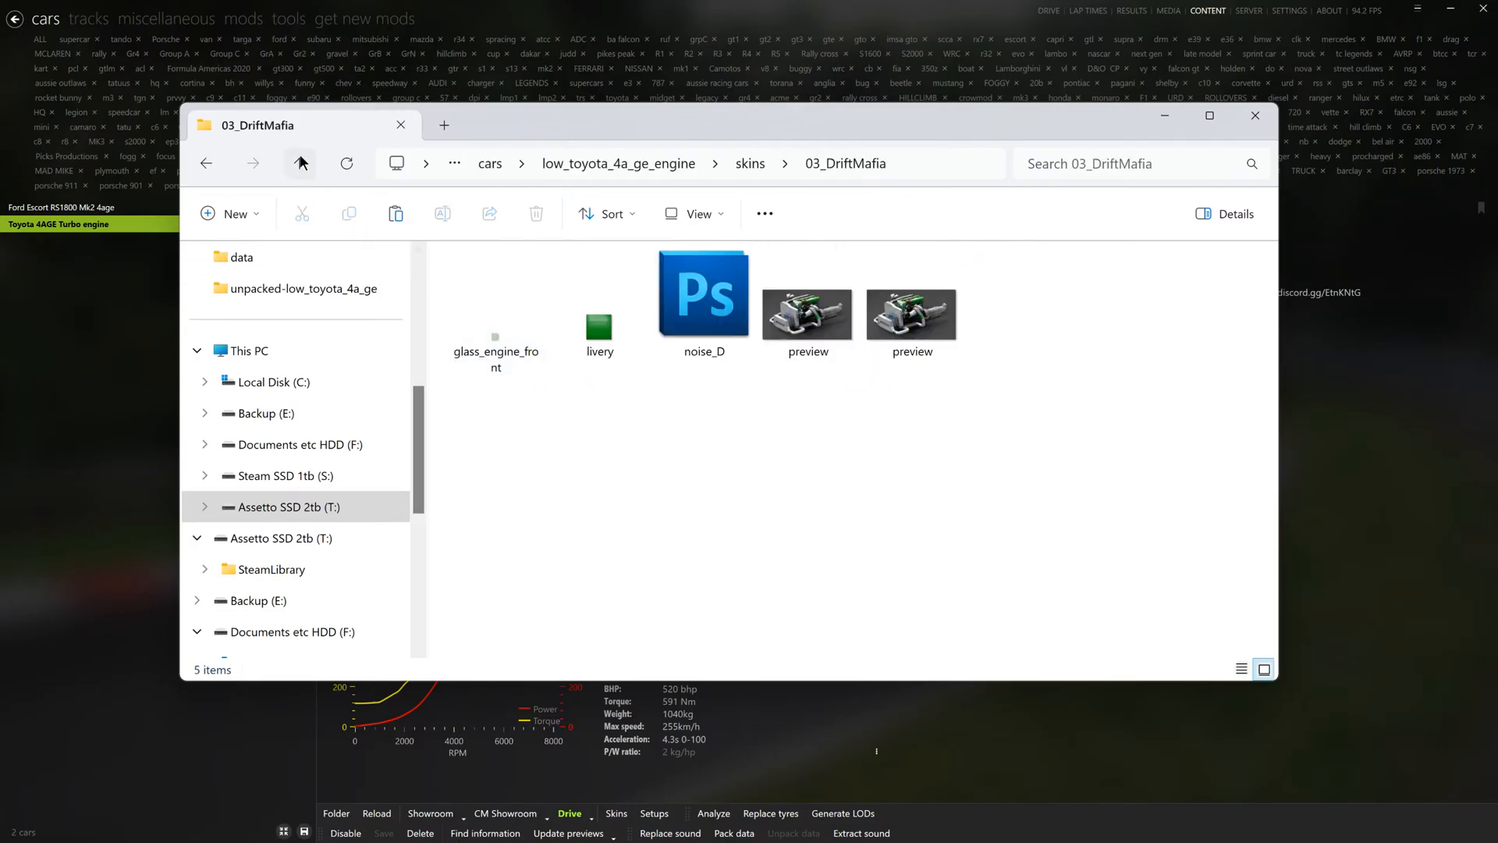
key(alt+Left)
double_click(480, 315)
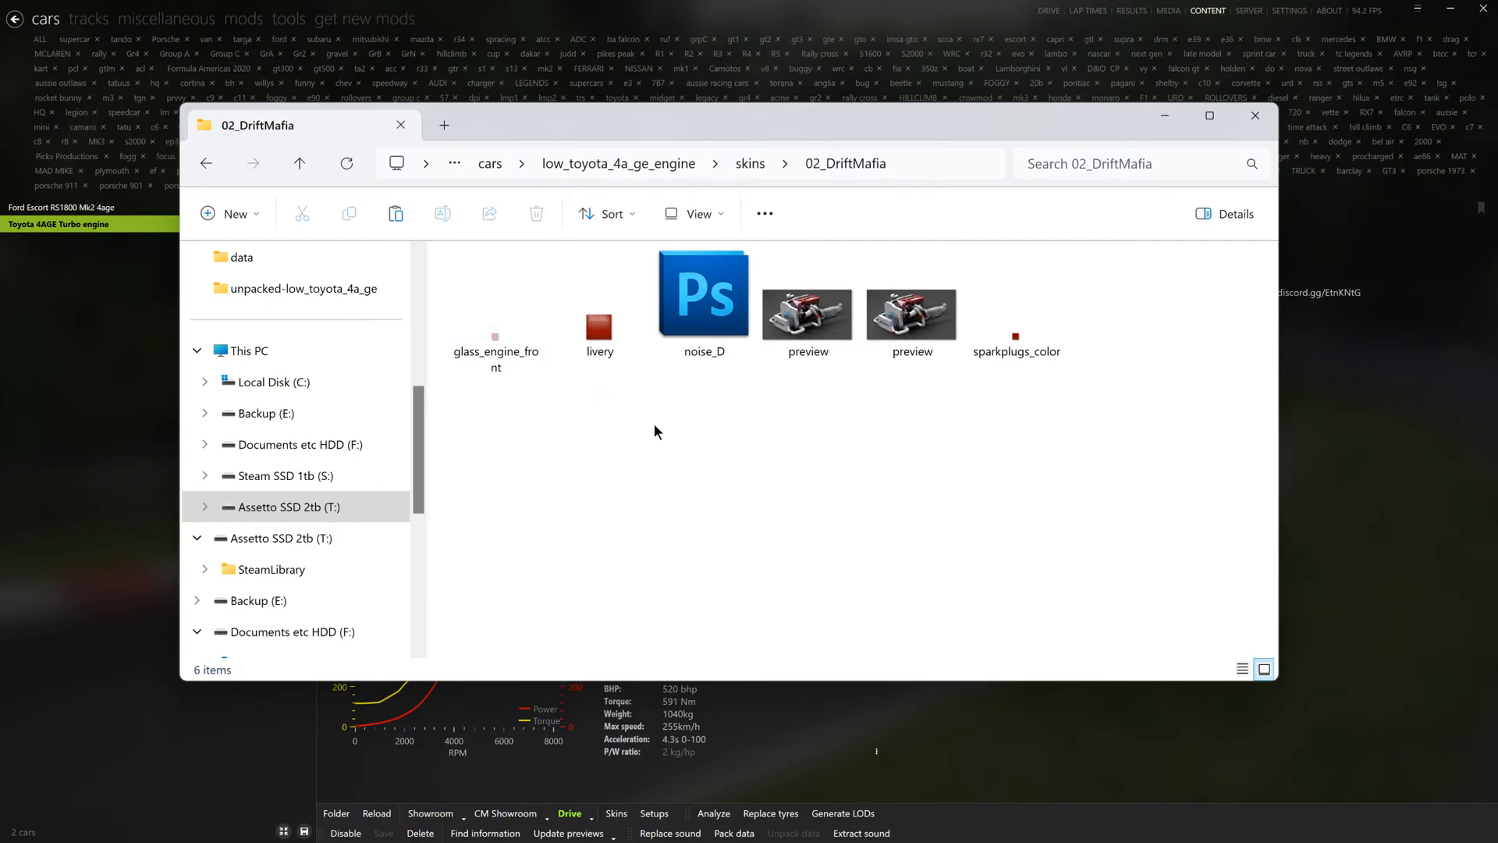
click(1255, 117)
- Back in ksEditor, select the engine's clear front cover mesh and set its IsTransparent property to True
key(alt+Tab)
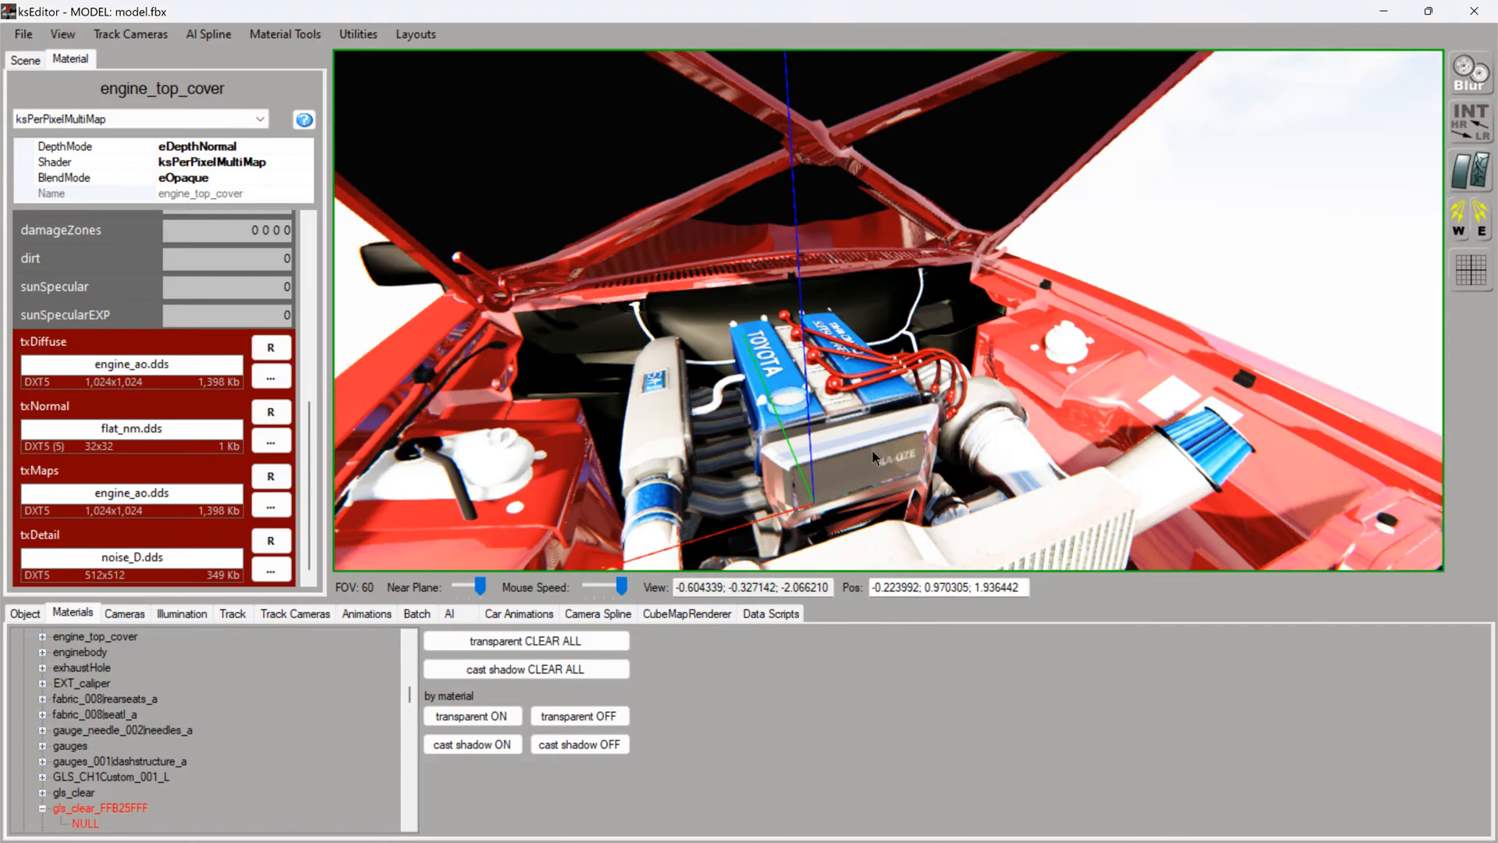
click(870, 457)
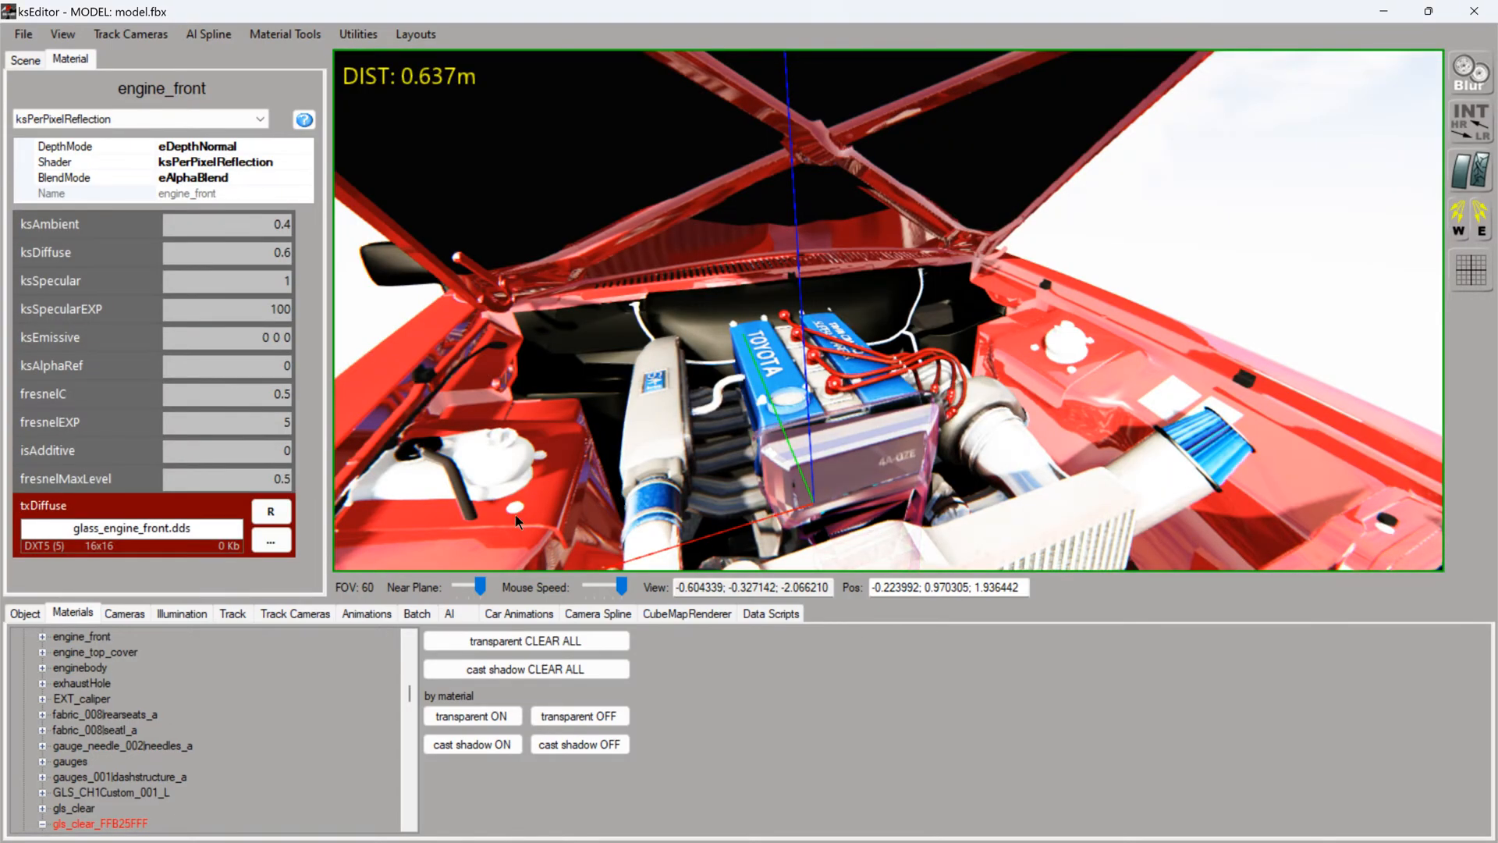
click(25, 614)
double_click(244, 698)
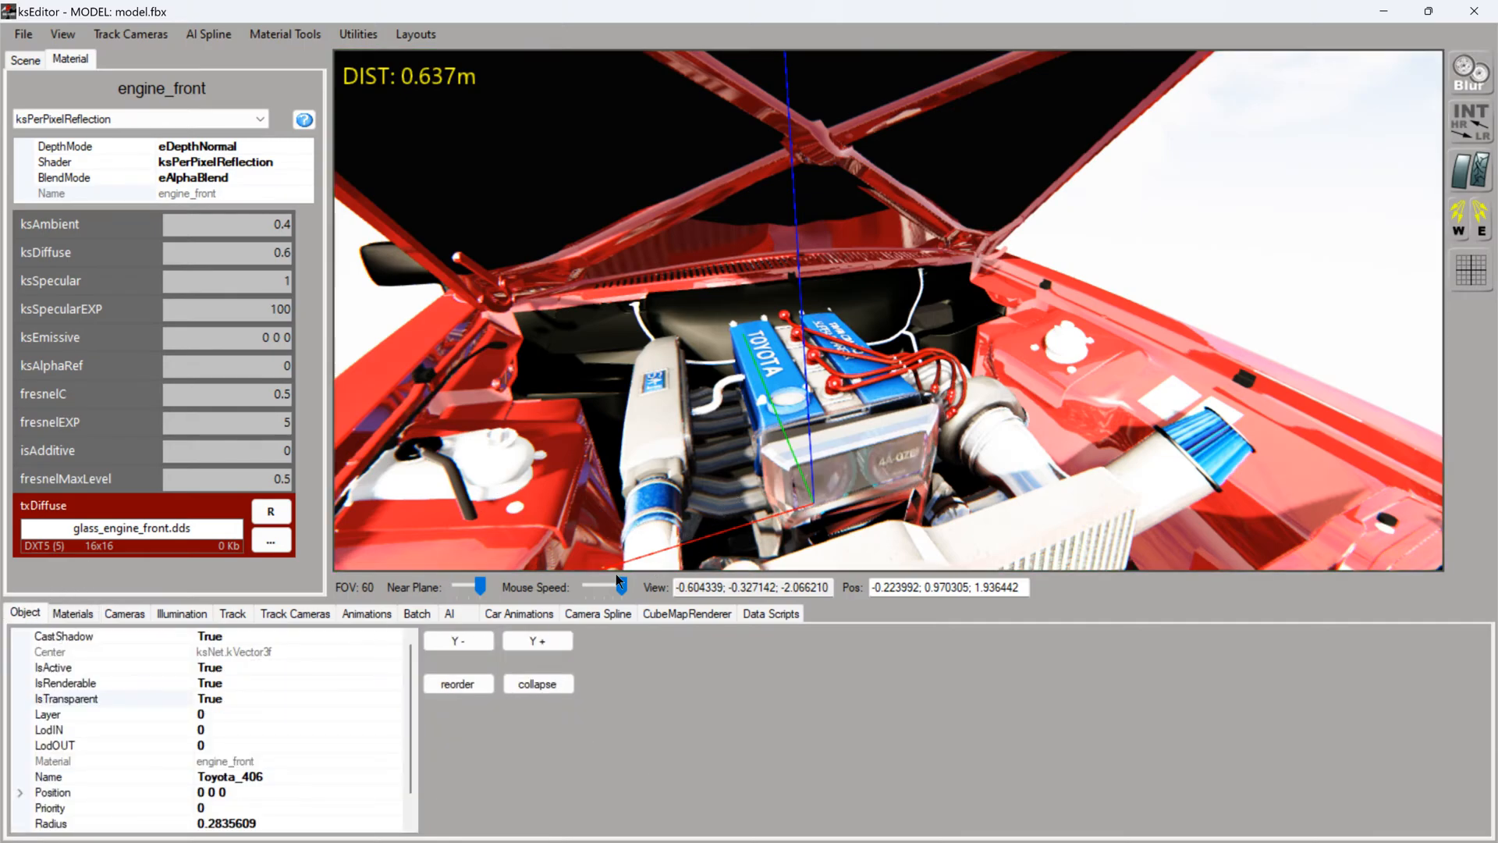
- Inspect the engine mesh up close and look through the texture folder for the engine material's diffuse texture
right_drag(720, 462, 813, 399)
scroll(709, 490, up, 3)
scroll(709, 491, down, 2)
scroll(696, 401, up, 3)
click(874, 320)
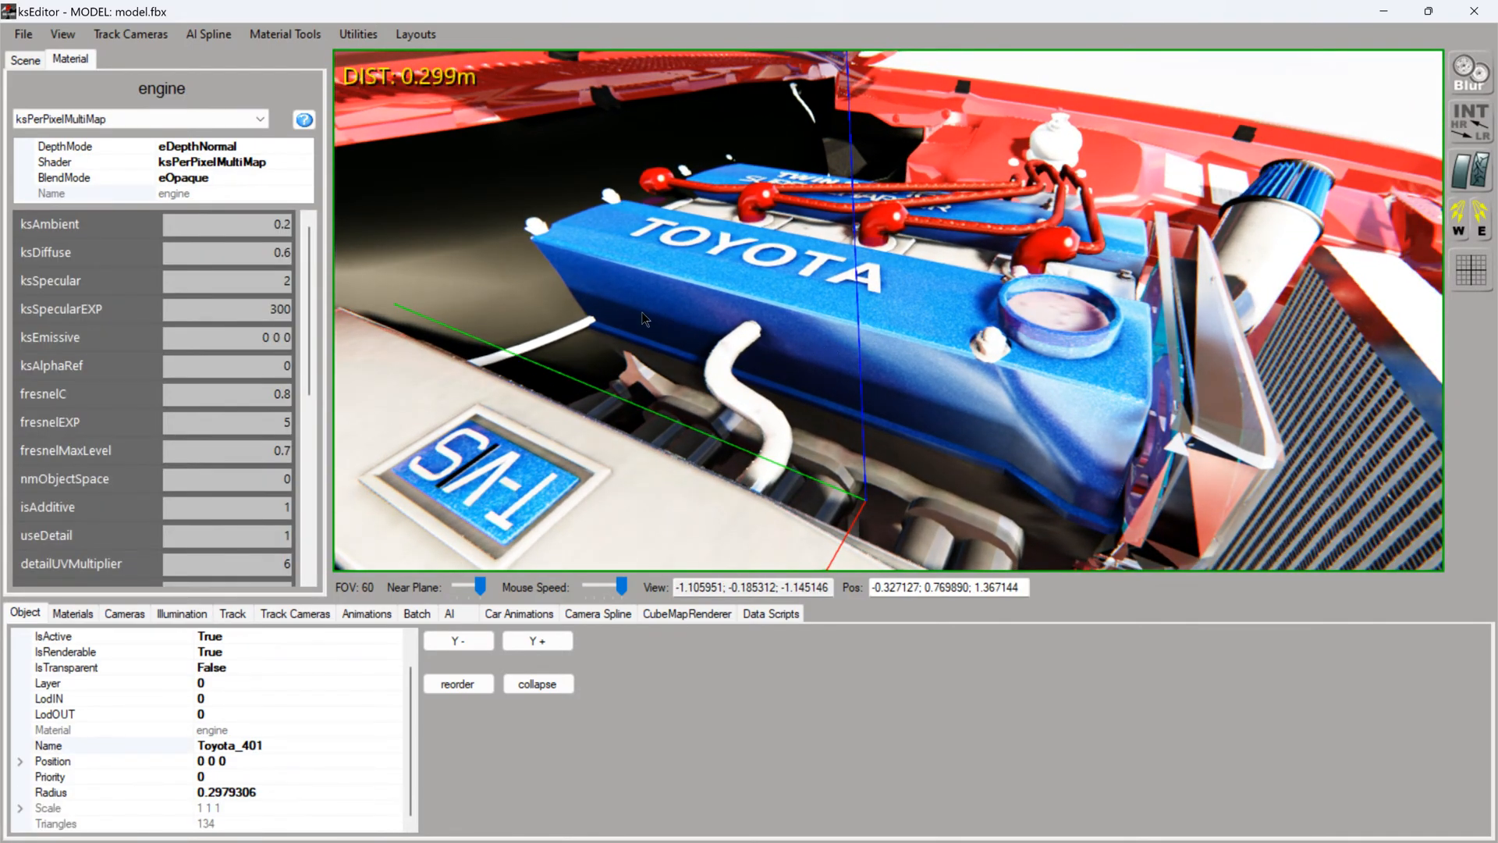
click(309, 546)
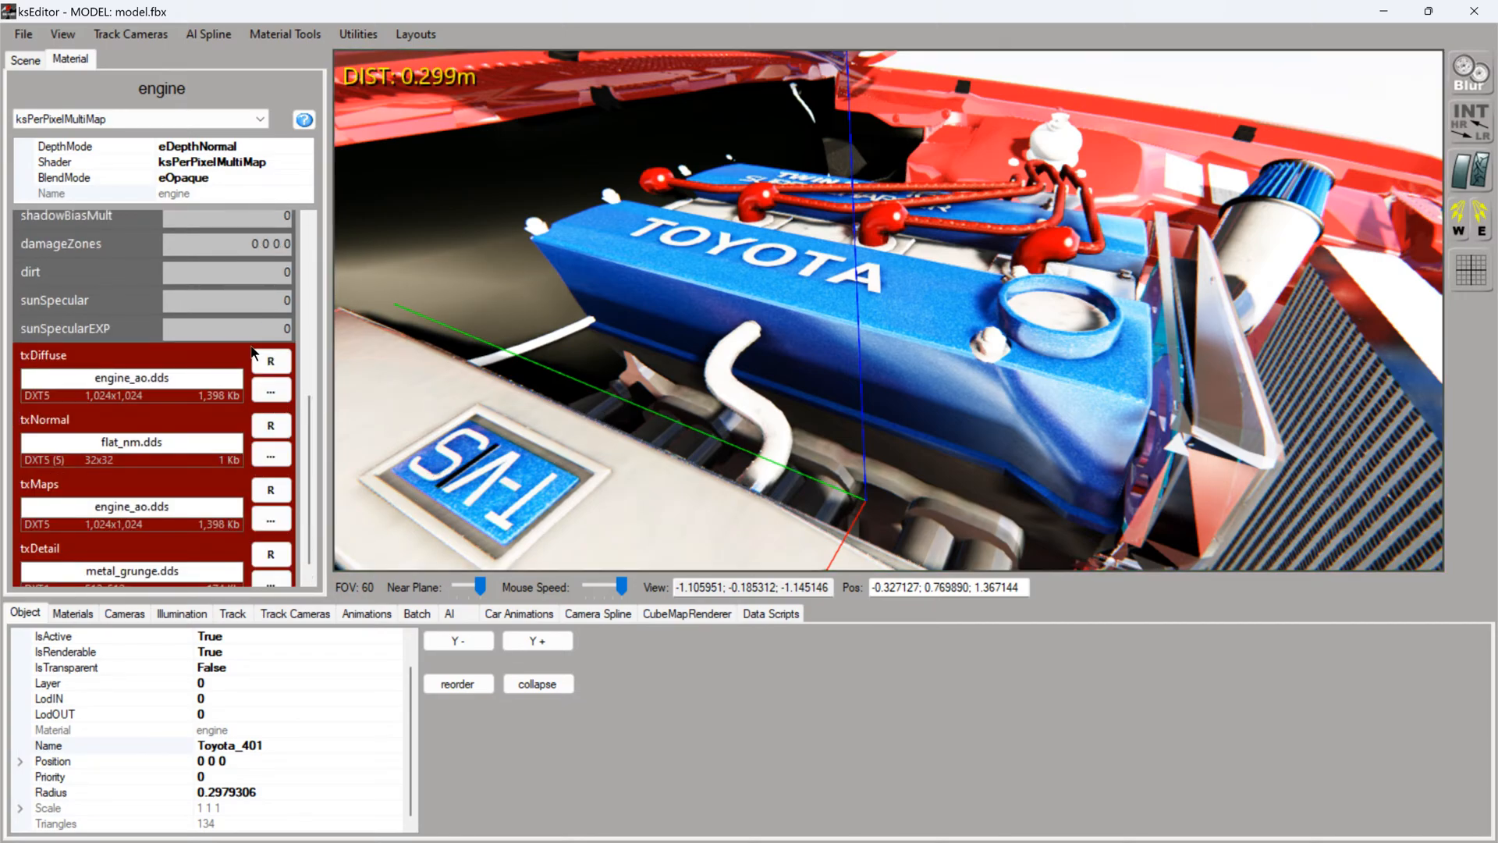
click(265, 391)
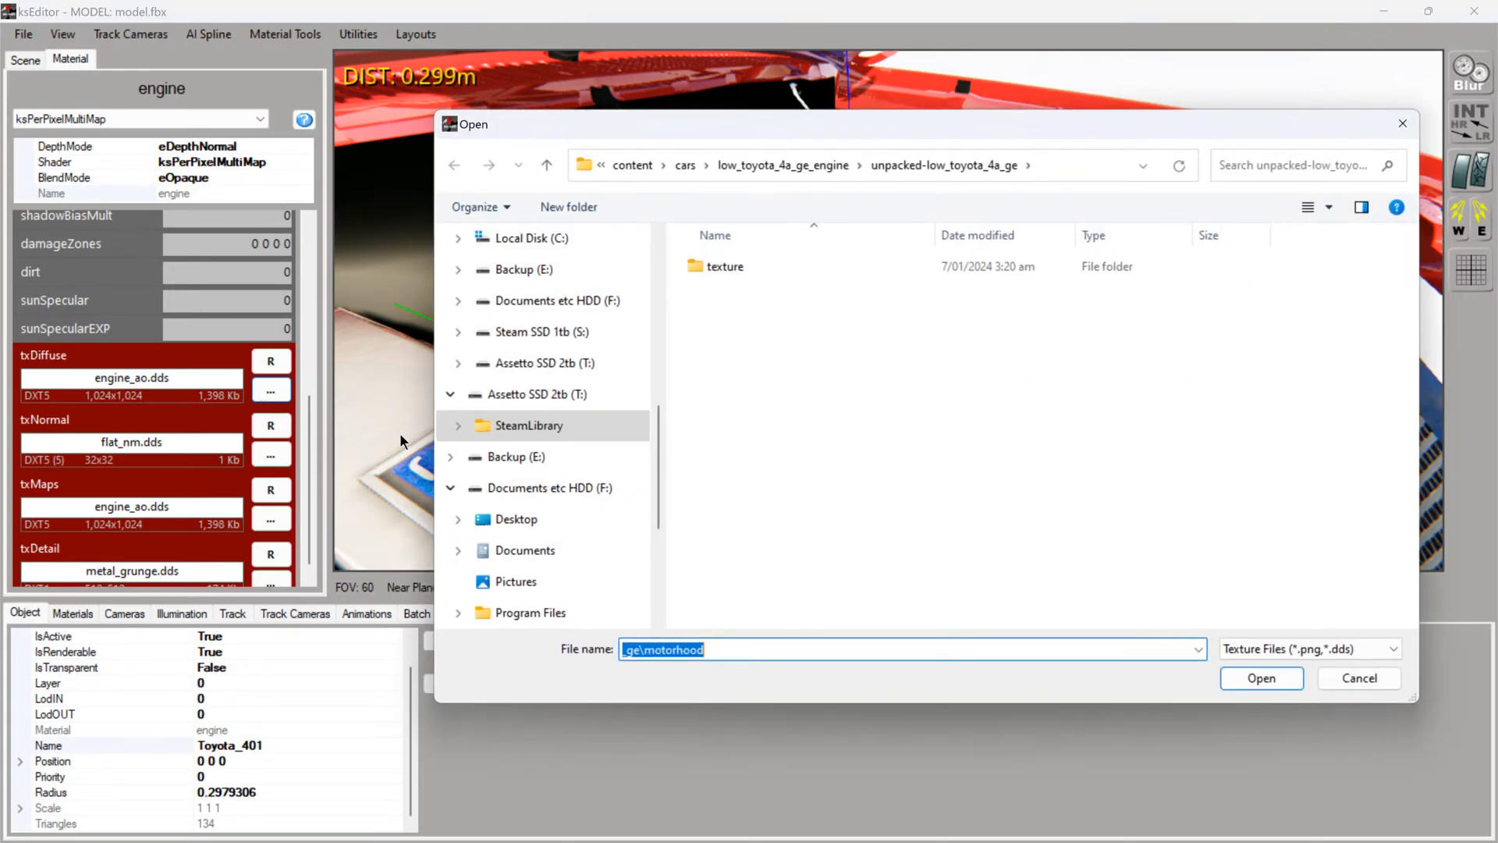
click(715, 270)
double_click(715, 269)
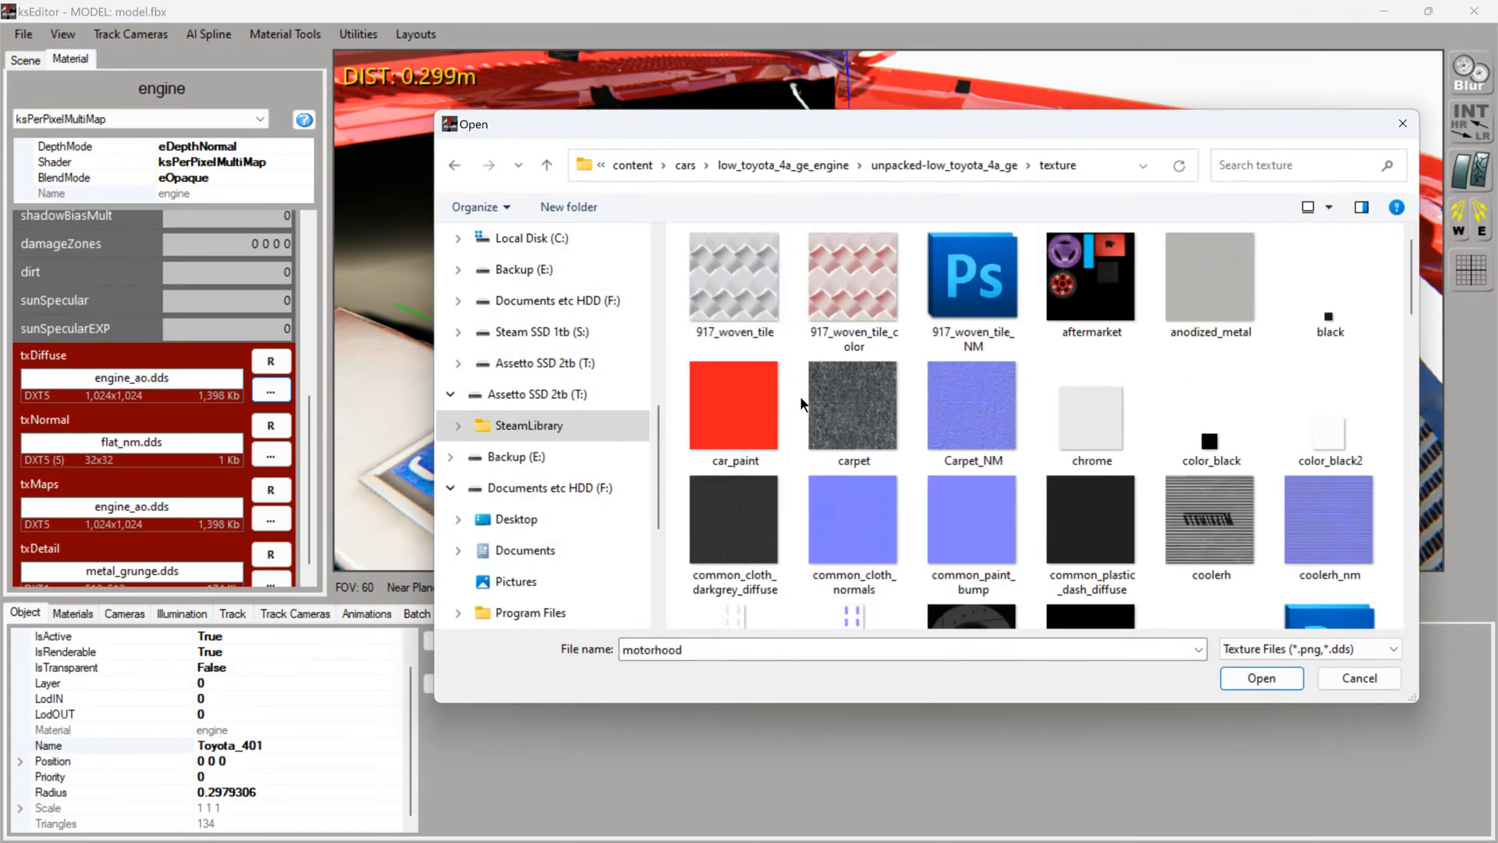
scroll(824, 415, down, 3)
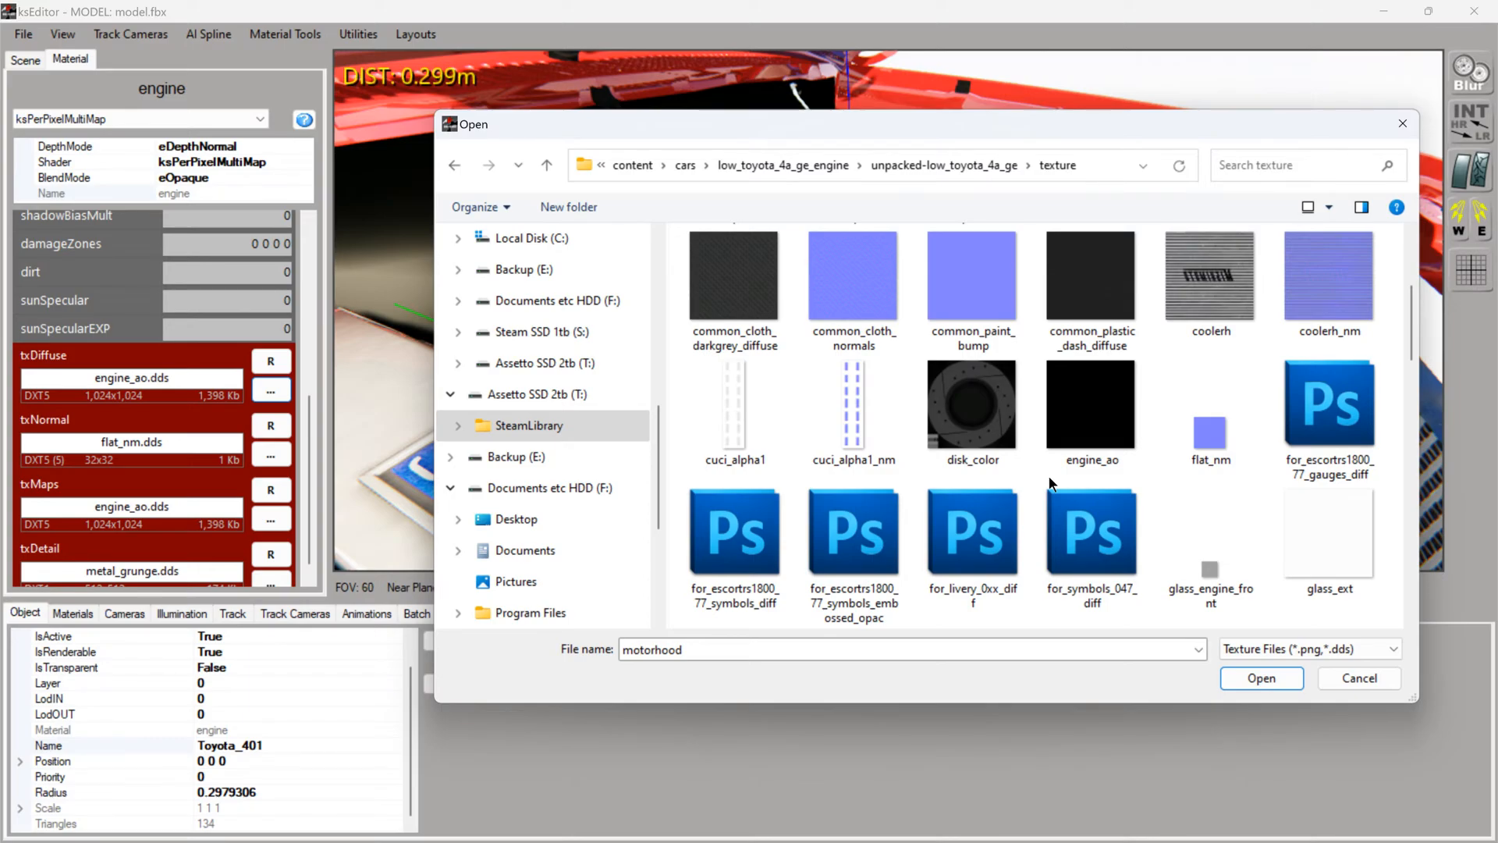
click(1332, 675)
- Return the bonnet animation to its start position to close the bonnet, with the car seen from the side
drag(975, 445, 1026, 343)
scroll(953, 388, down, 5)
scroll(948, 392, up, 3)
scroll(947, 391, down, 5)
scroll(957, 335, down, 2)
scroll(1024, 357, down, 1)
scroll(1023, 358, up, 3)
scroll(1025, 343, down, 2)
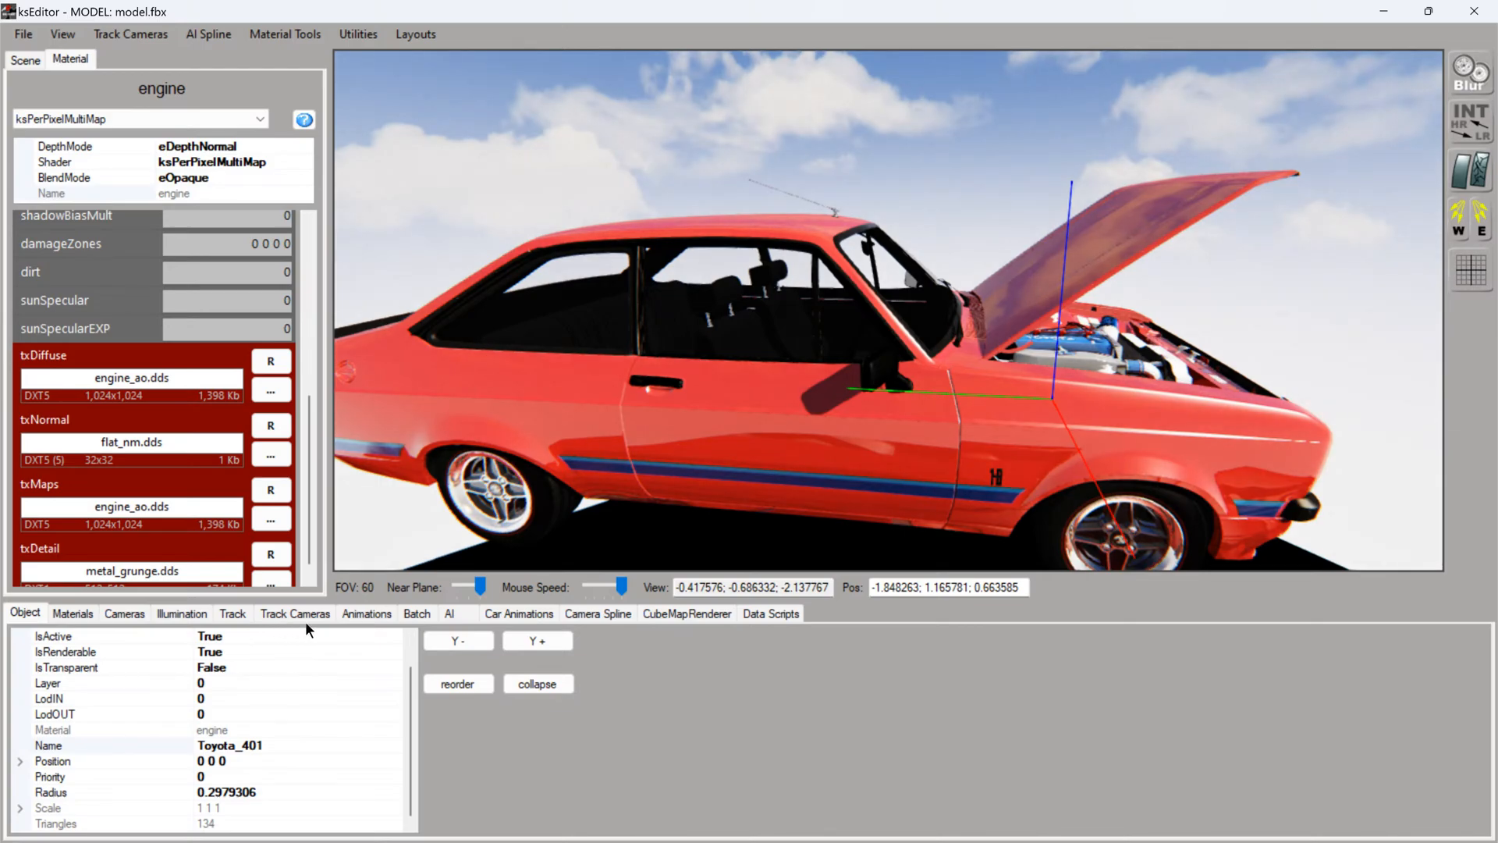
click(384, 615)
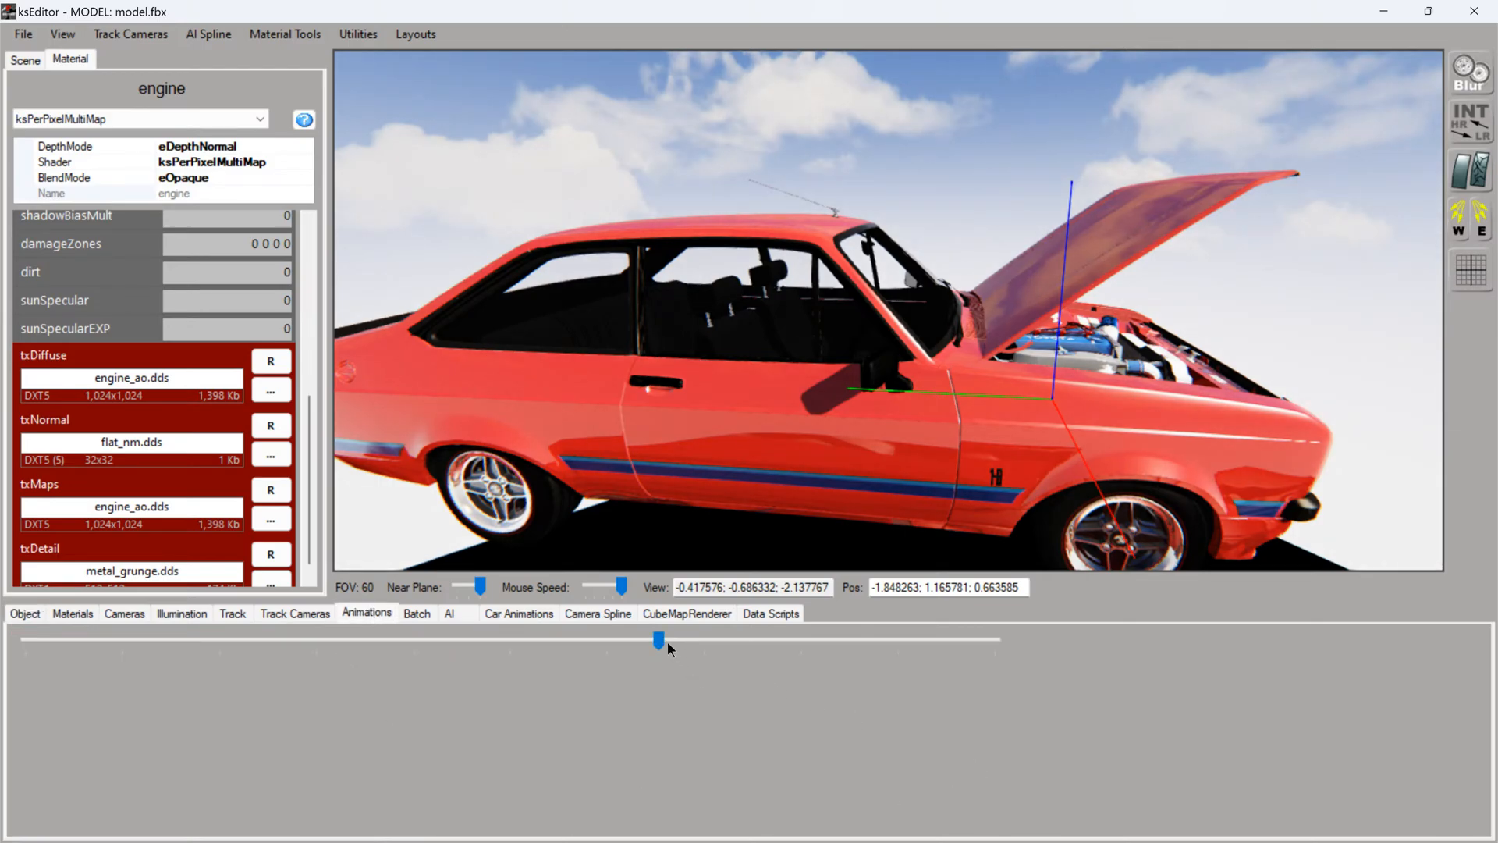
drag(667, 641, 31, 641)
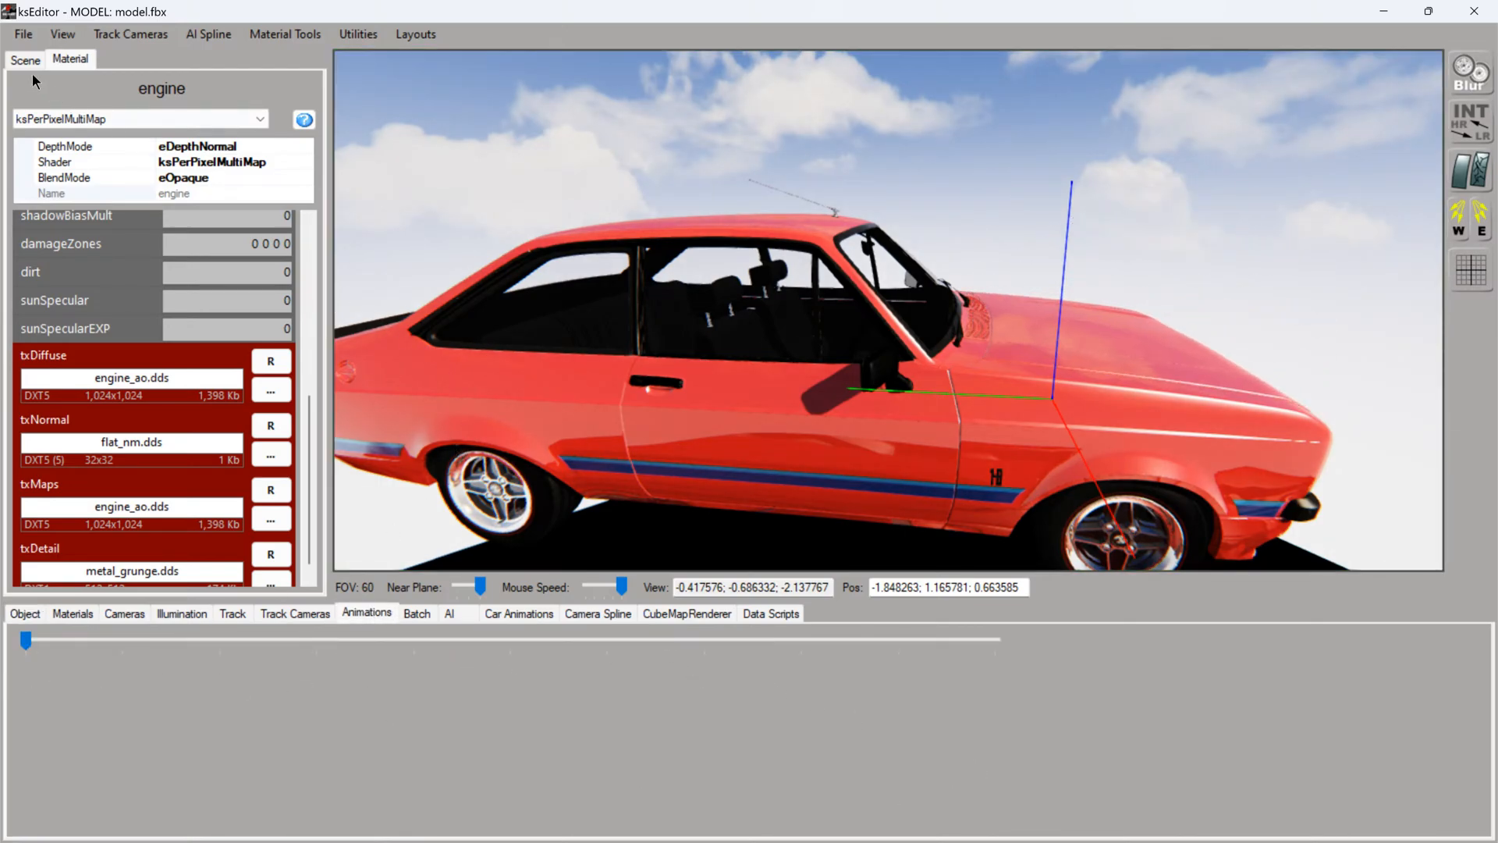
- Save the model as a KN5 in the ford_escort_rs1800_mk2 car folder, overwriting ford_escort_rs1800_mk2.kn5
click(24, 34)
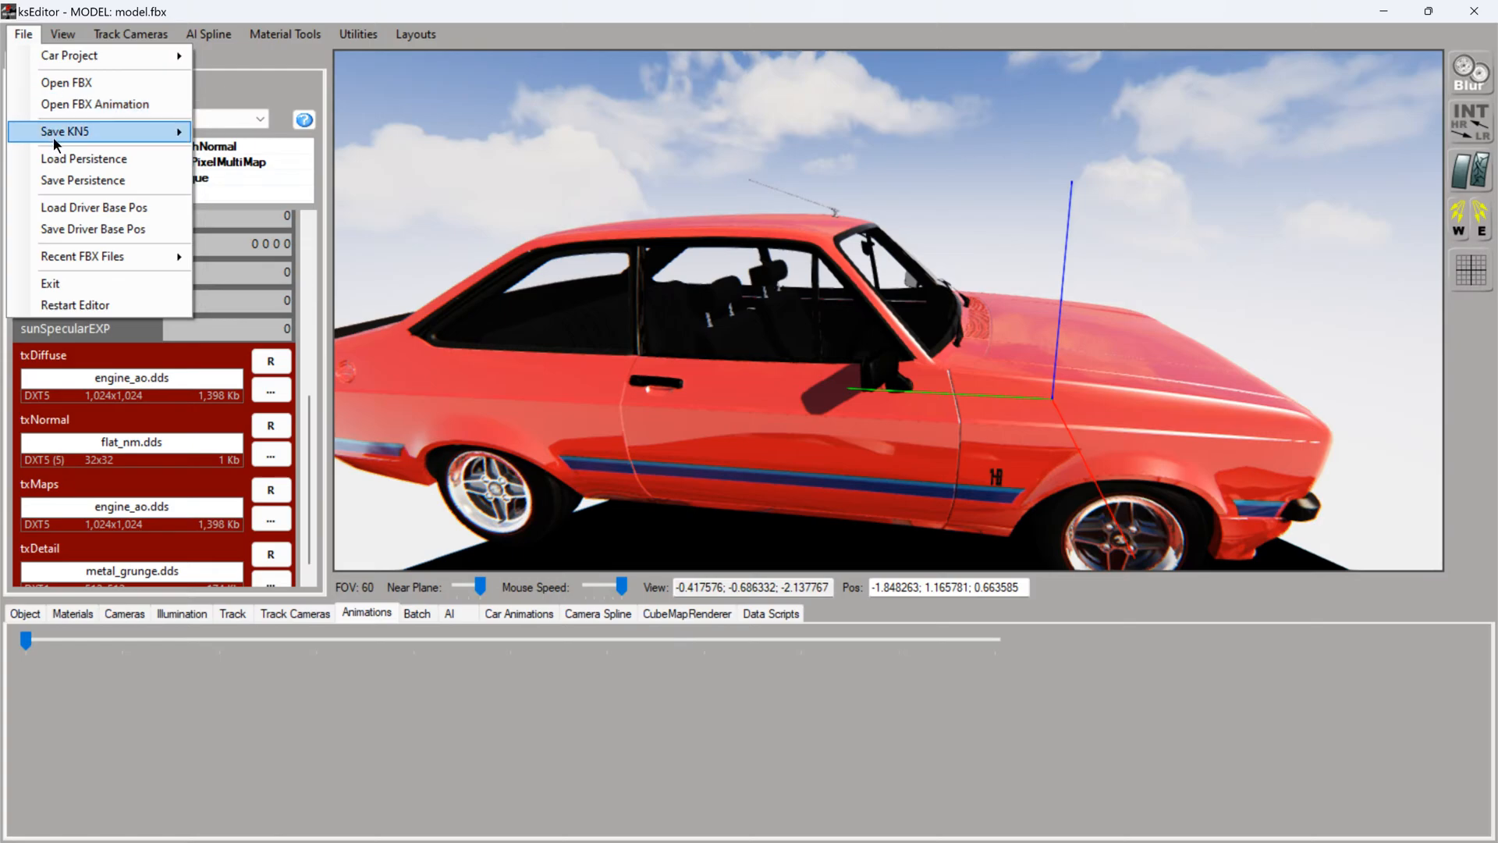
mouse_move(54, 138)
click(221, 124)
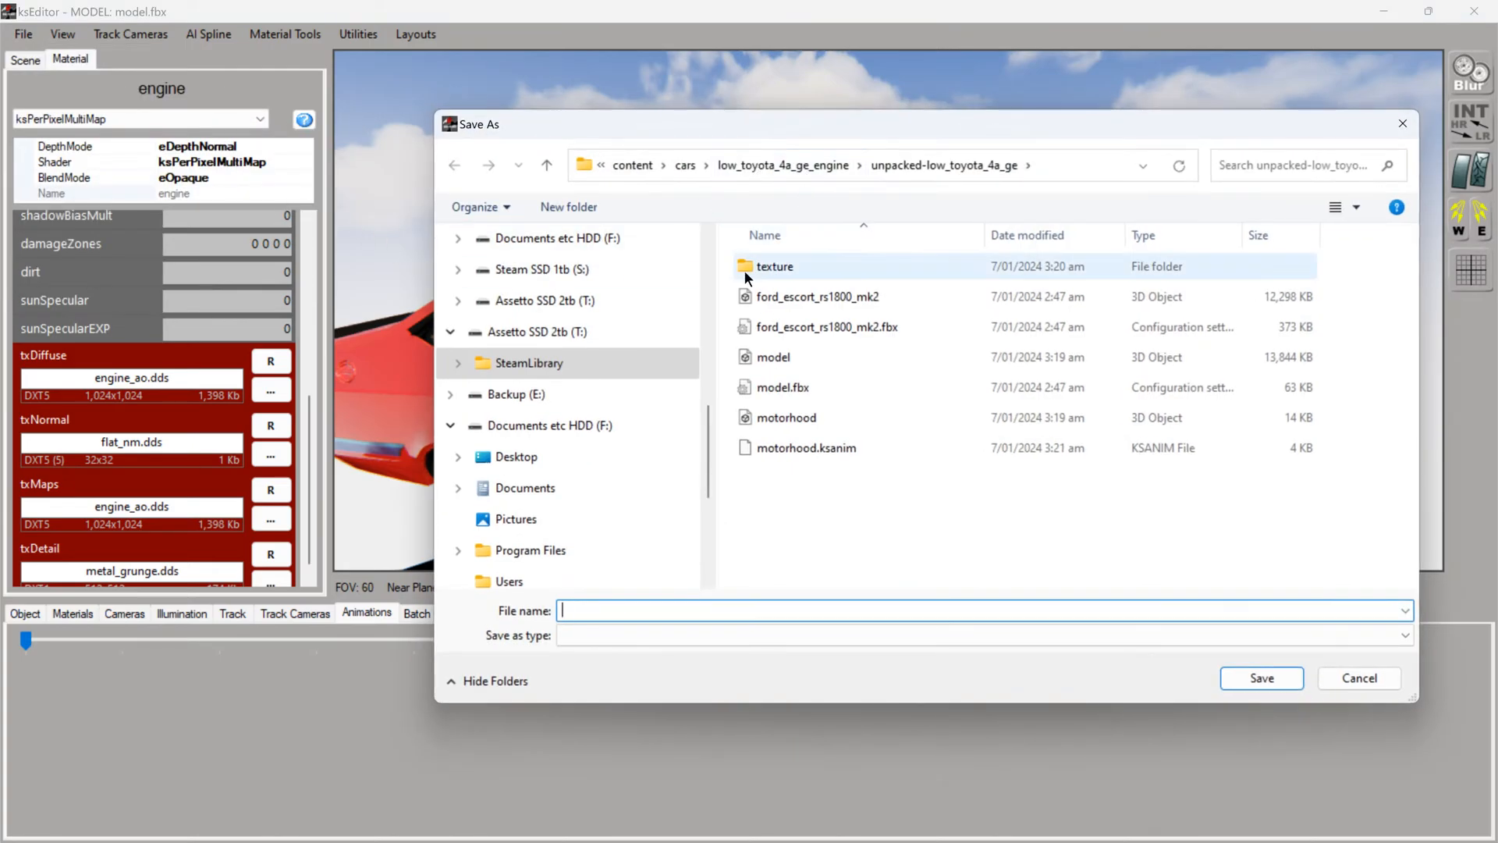
click(681, 166)
click(807, 297)
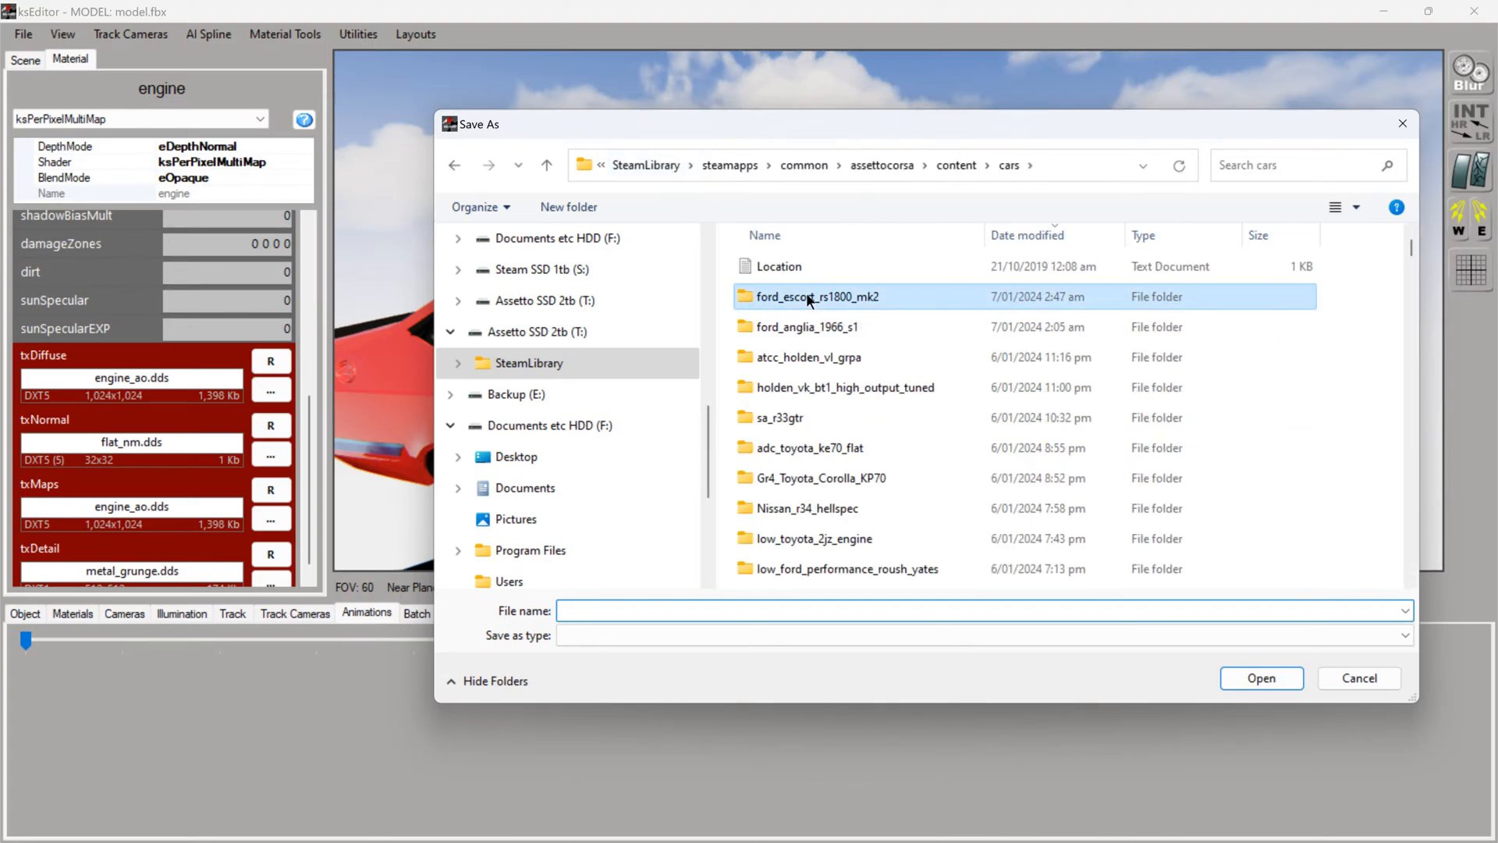
double_click(807, 296)
scroll(859, 453, down, 2)
click(798, 451)
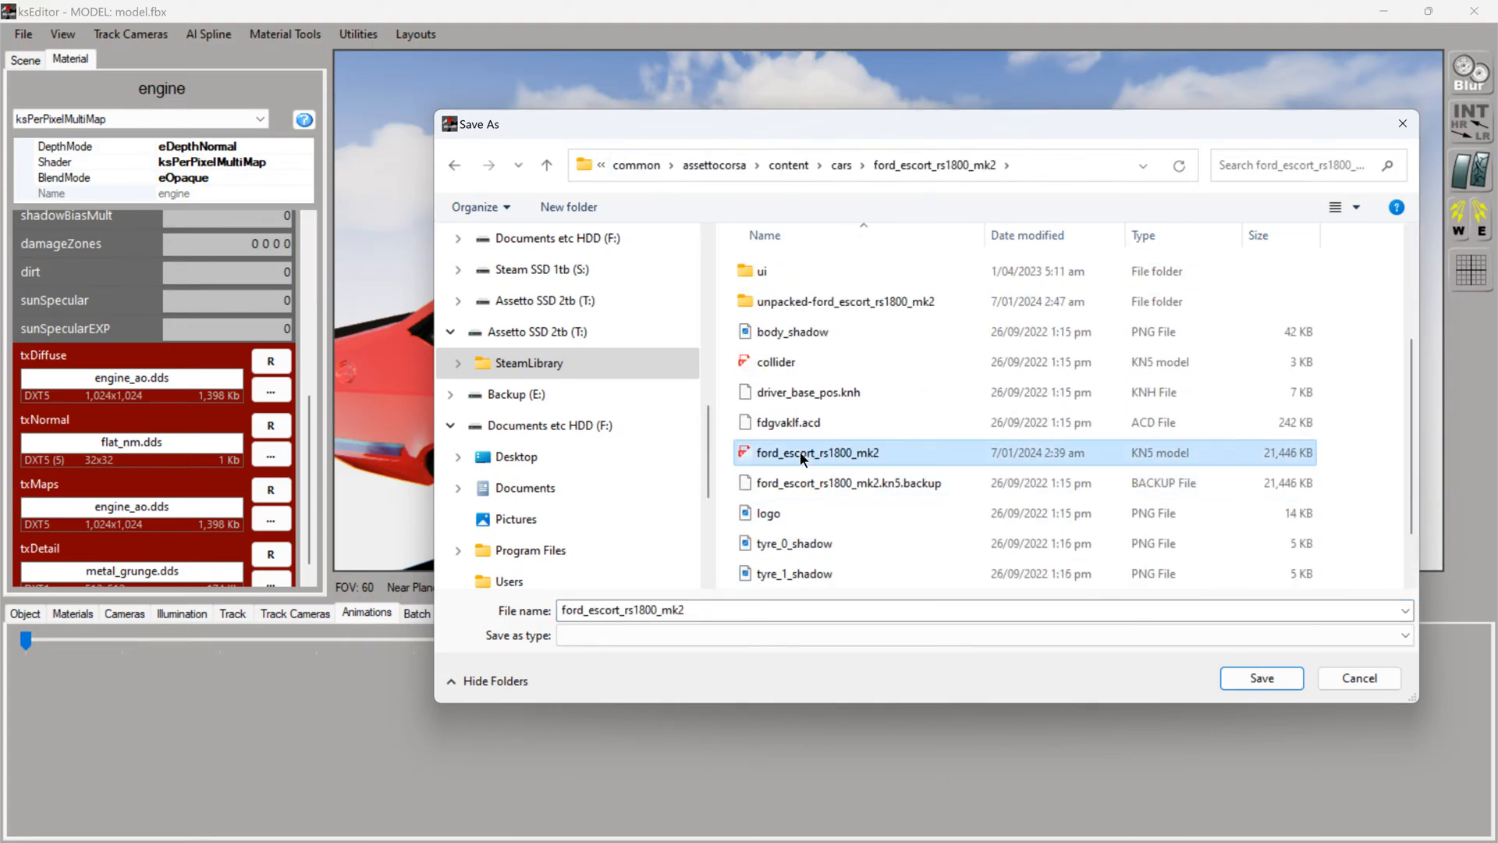
double_click(799, 451)
click(789, 429)
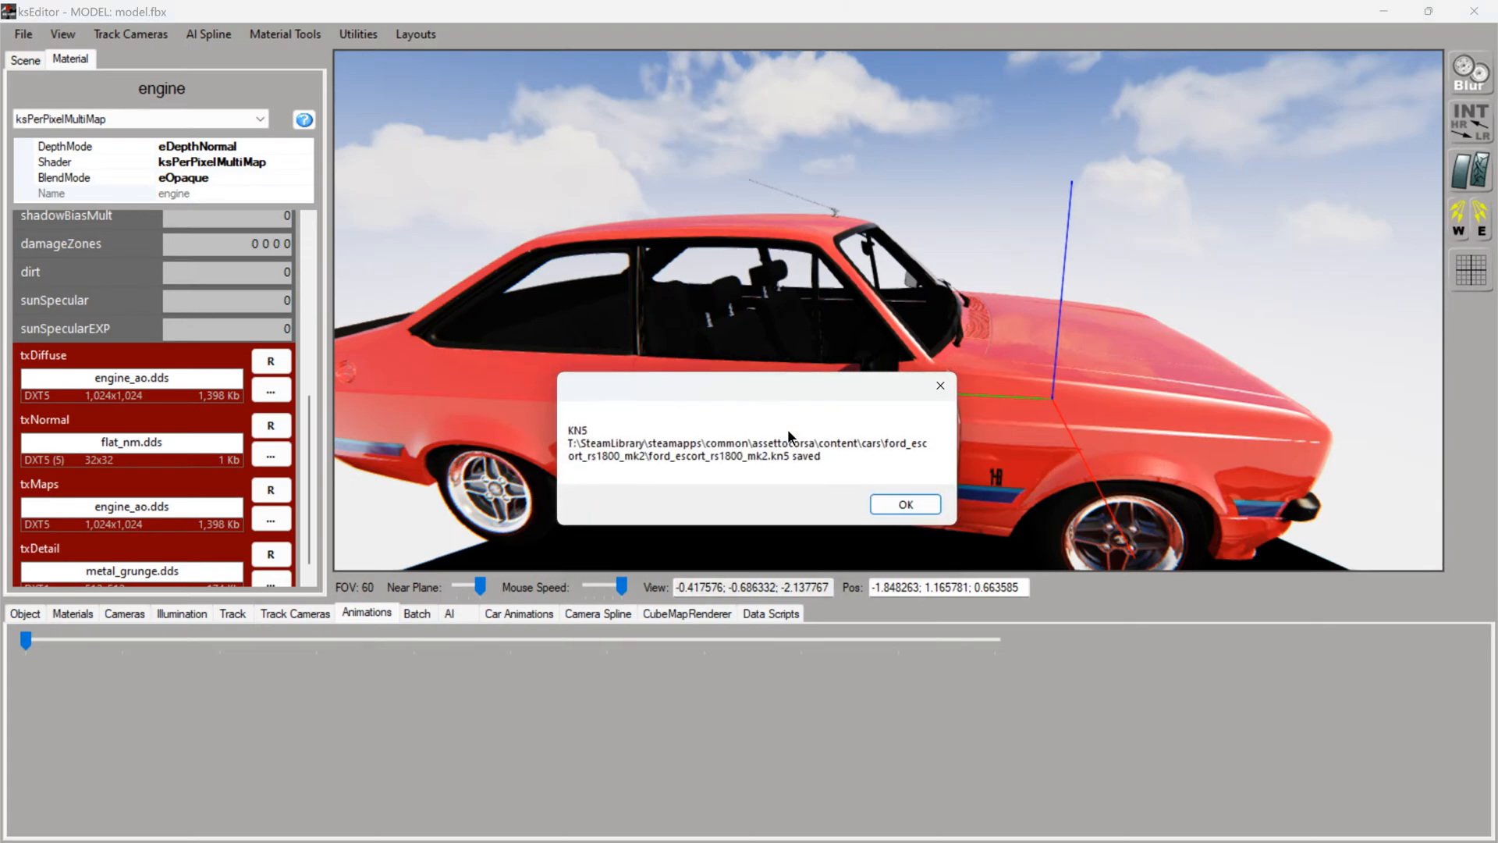
click(905, 504)
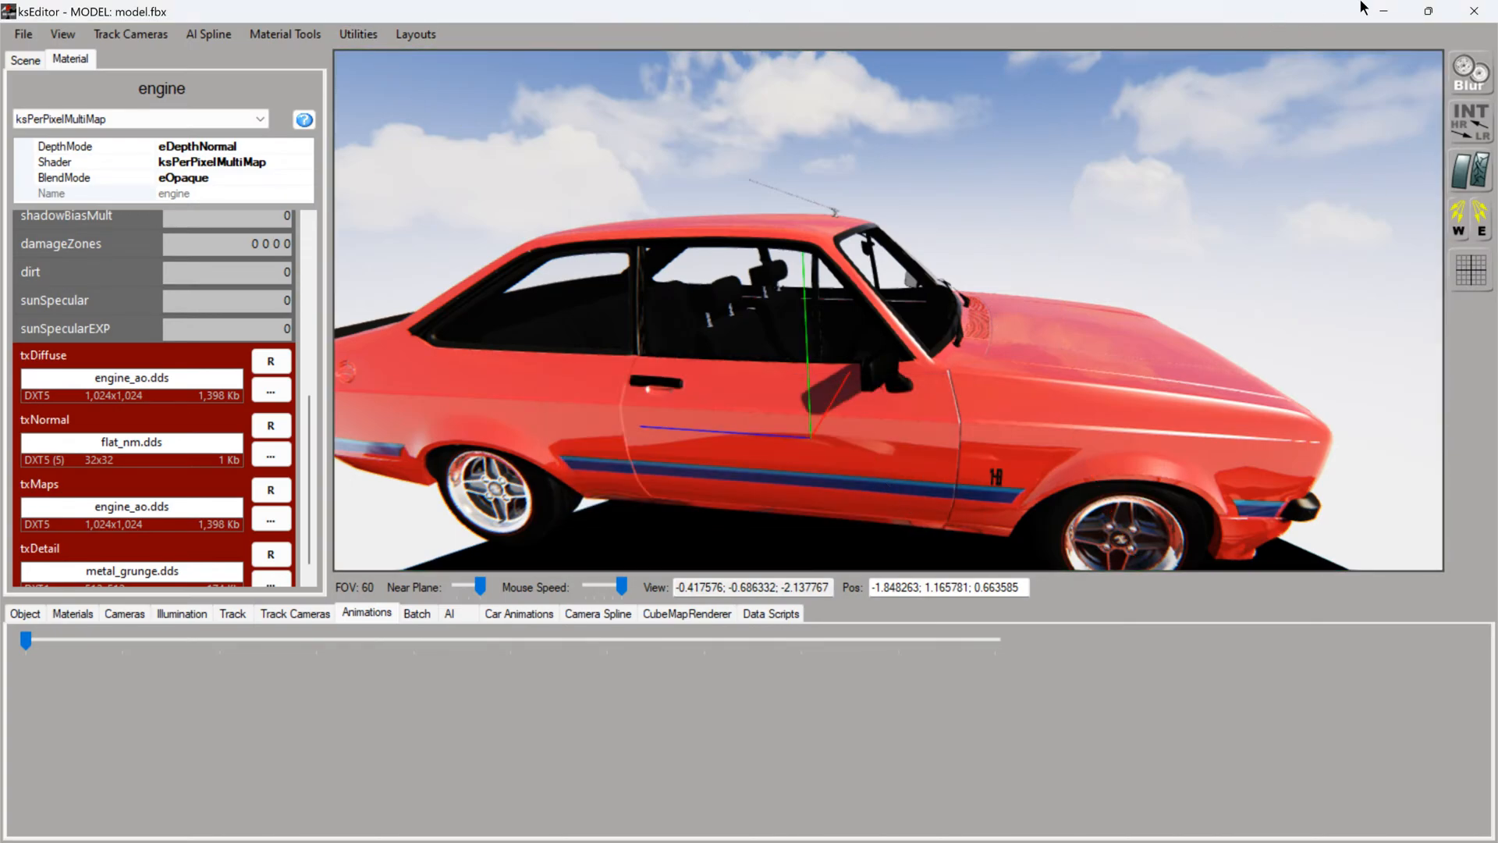
- Switch to Content Manager and open the Ford Escort RS1800 Mk2 4age in the CM Showroom
click(1385, 12)
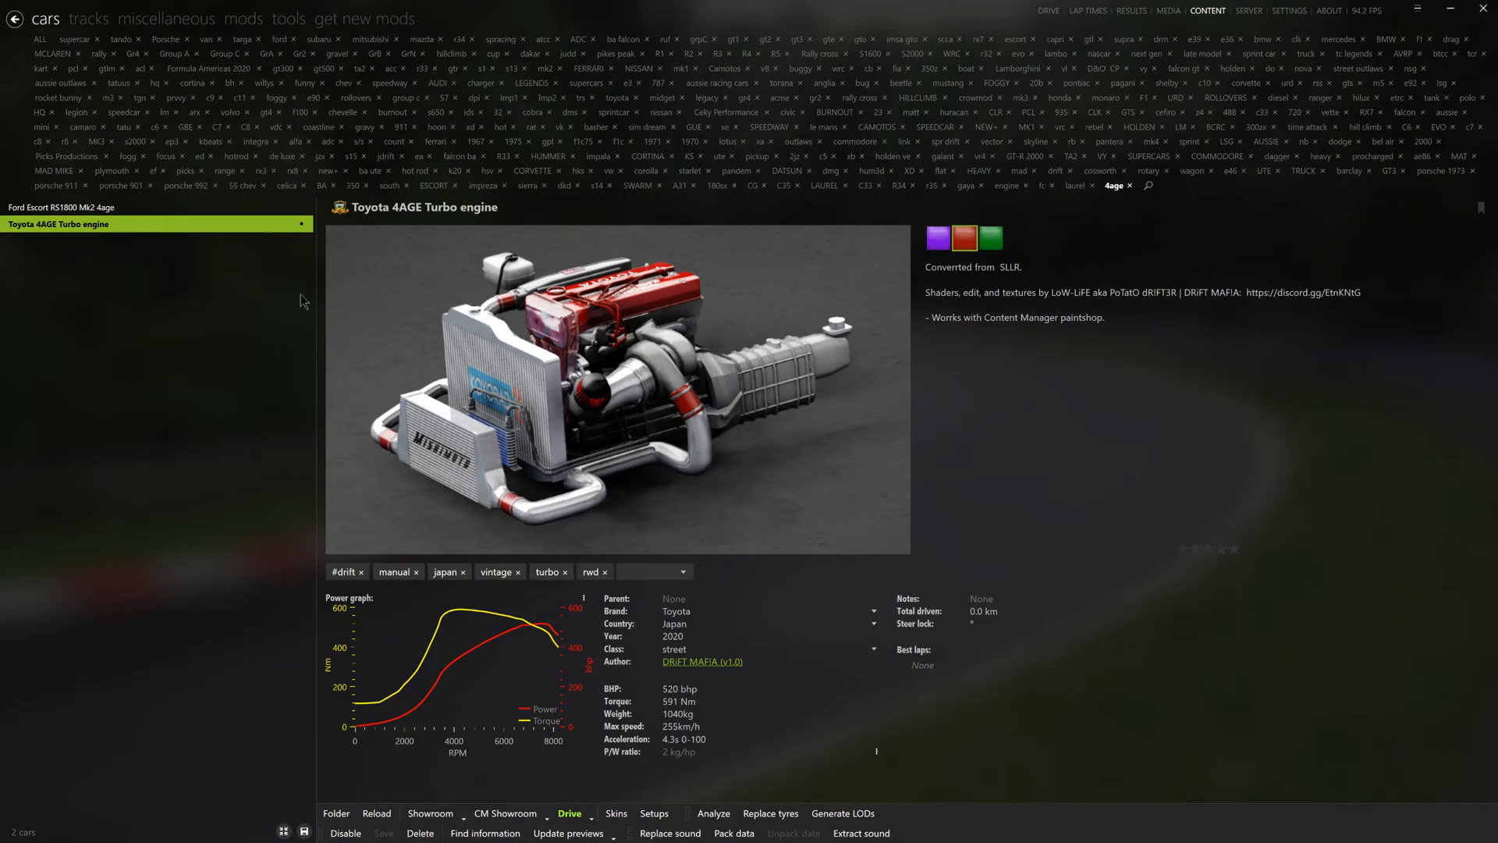
click(99, 209)
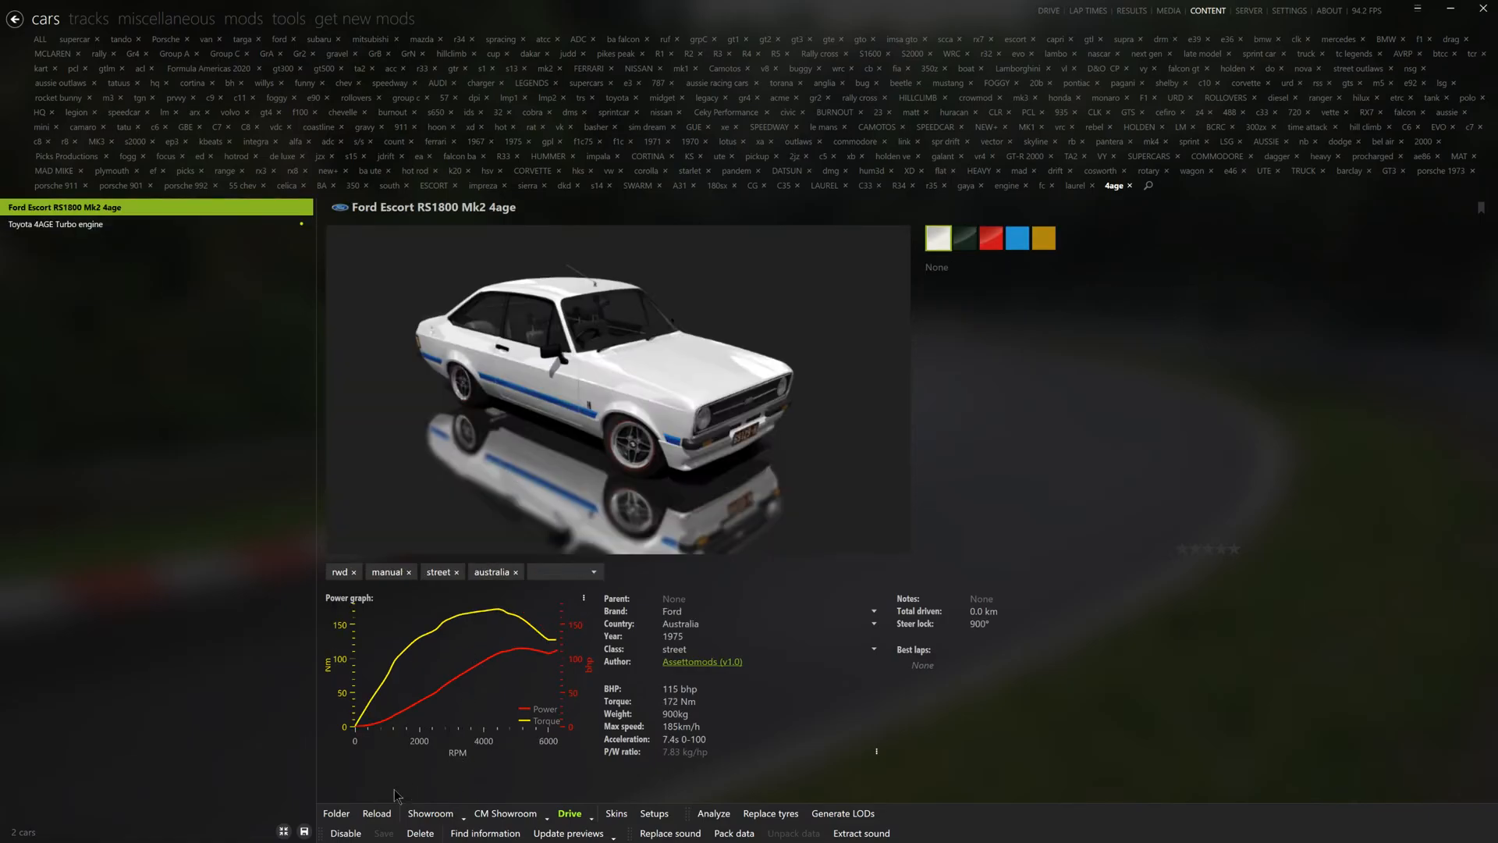
click(505, 813)
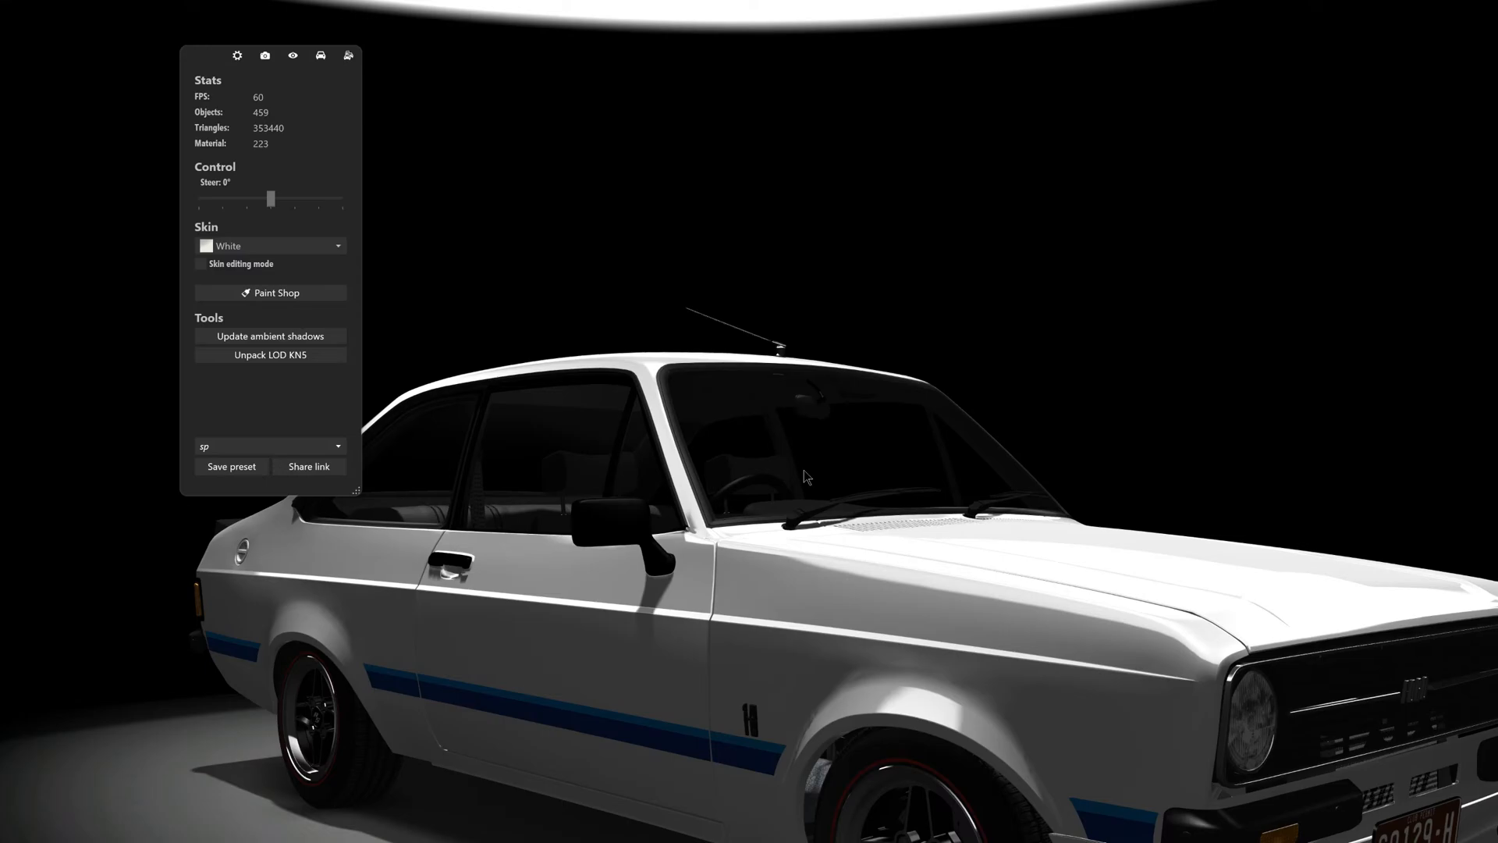
- Hide the bonnet panel hood_a01 and its hoodliner mesh to expose the engine bay
scroll(804, 470, down, 4)
drag(804, 470, 983, 662)
click(921, 545)
key(h)
scroll(873, 638, up, 4)
scroll(983, 662, up, 5)
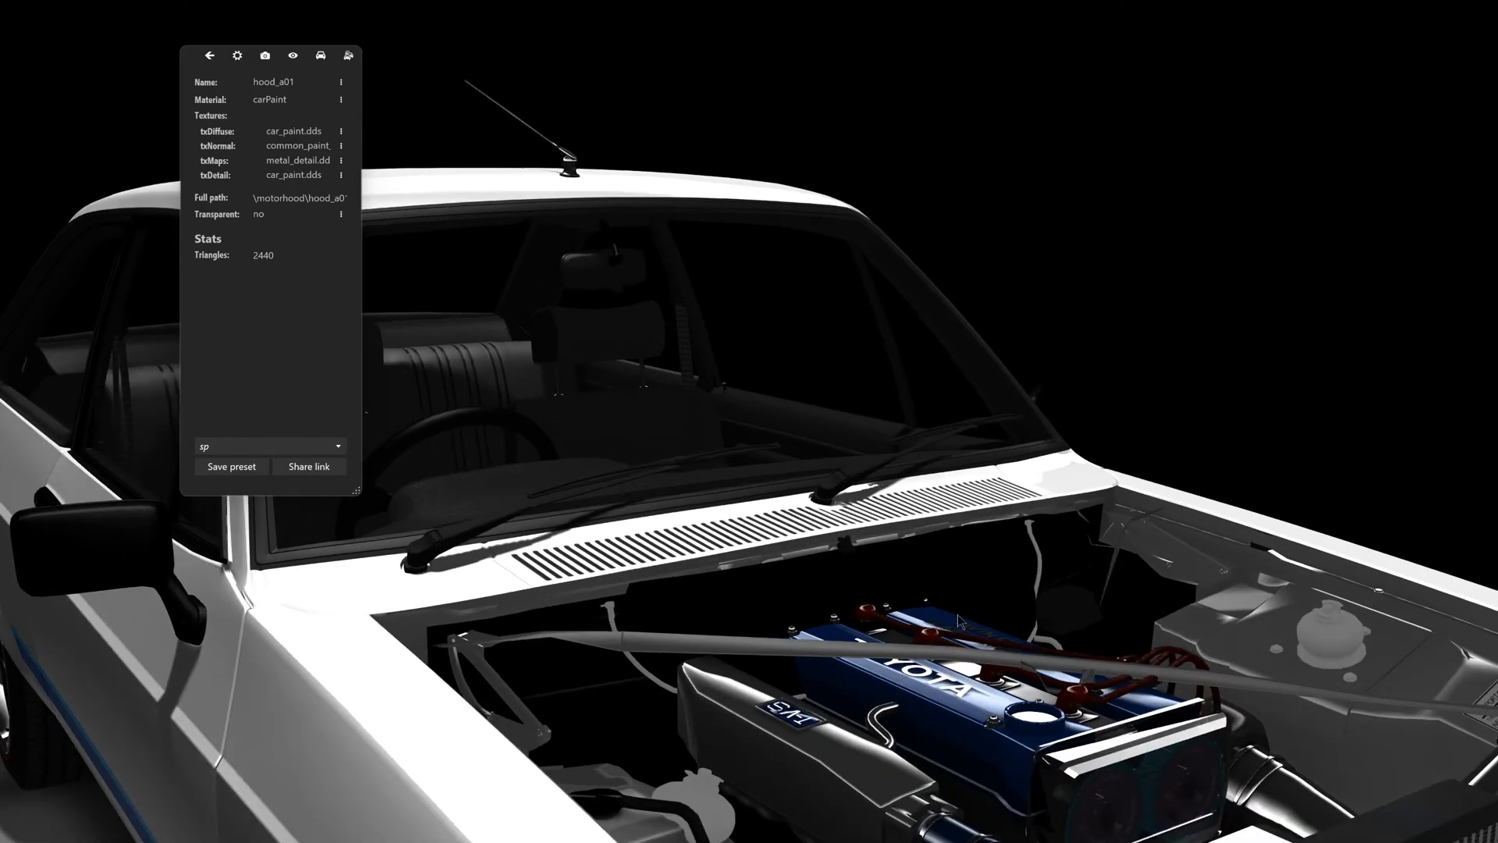
middle_drag(958, 615, 872, 559)
scroll(872, 558, down, 3)
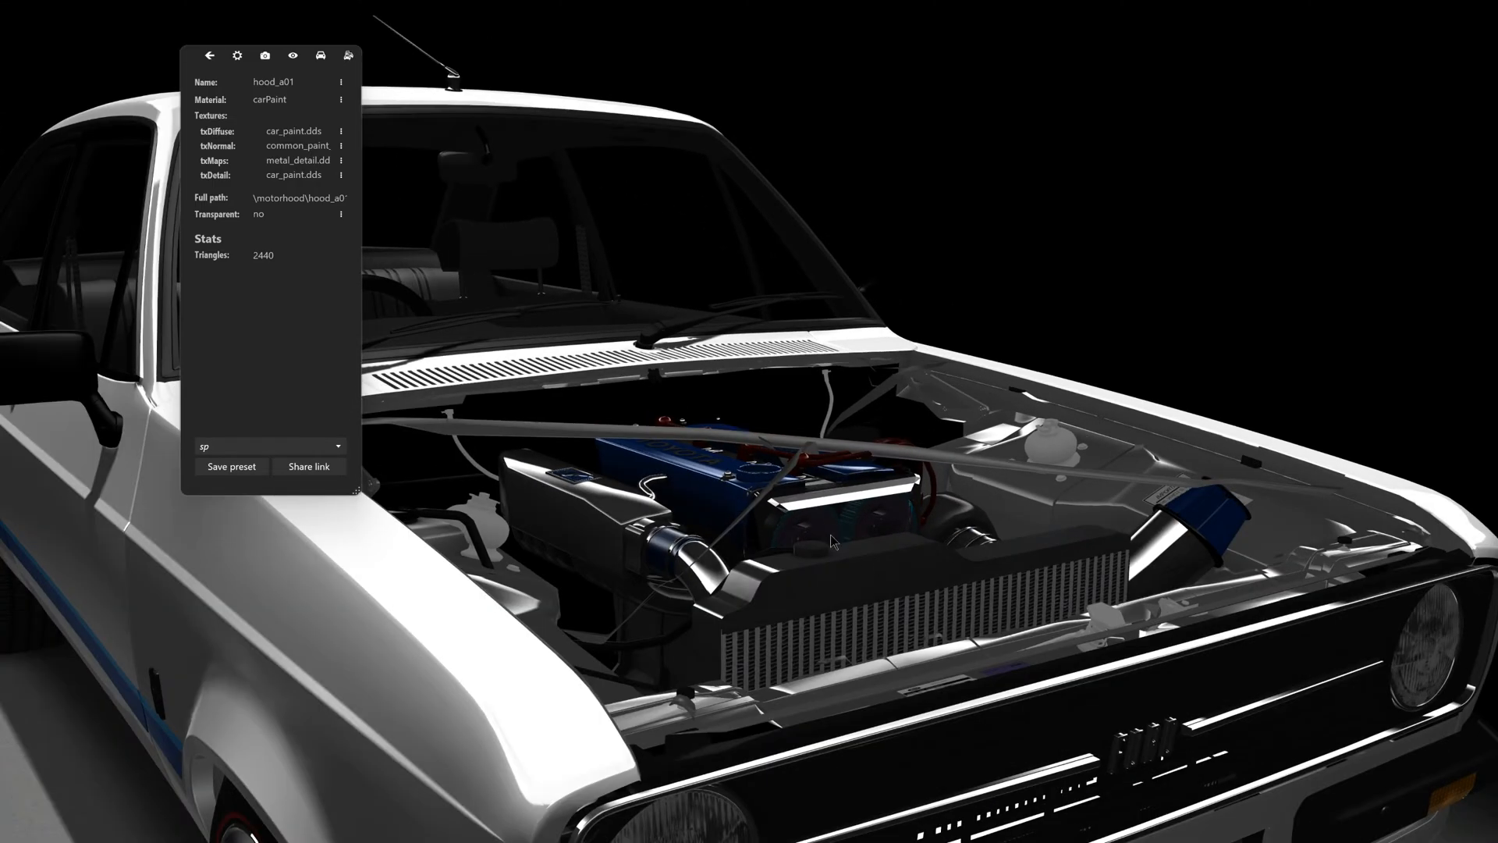
click(808, 448)
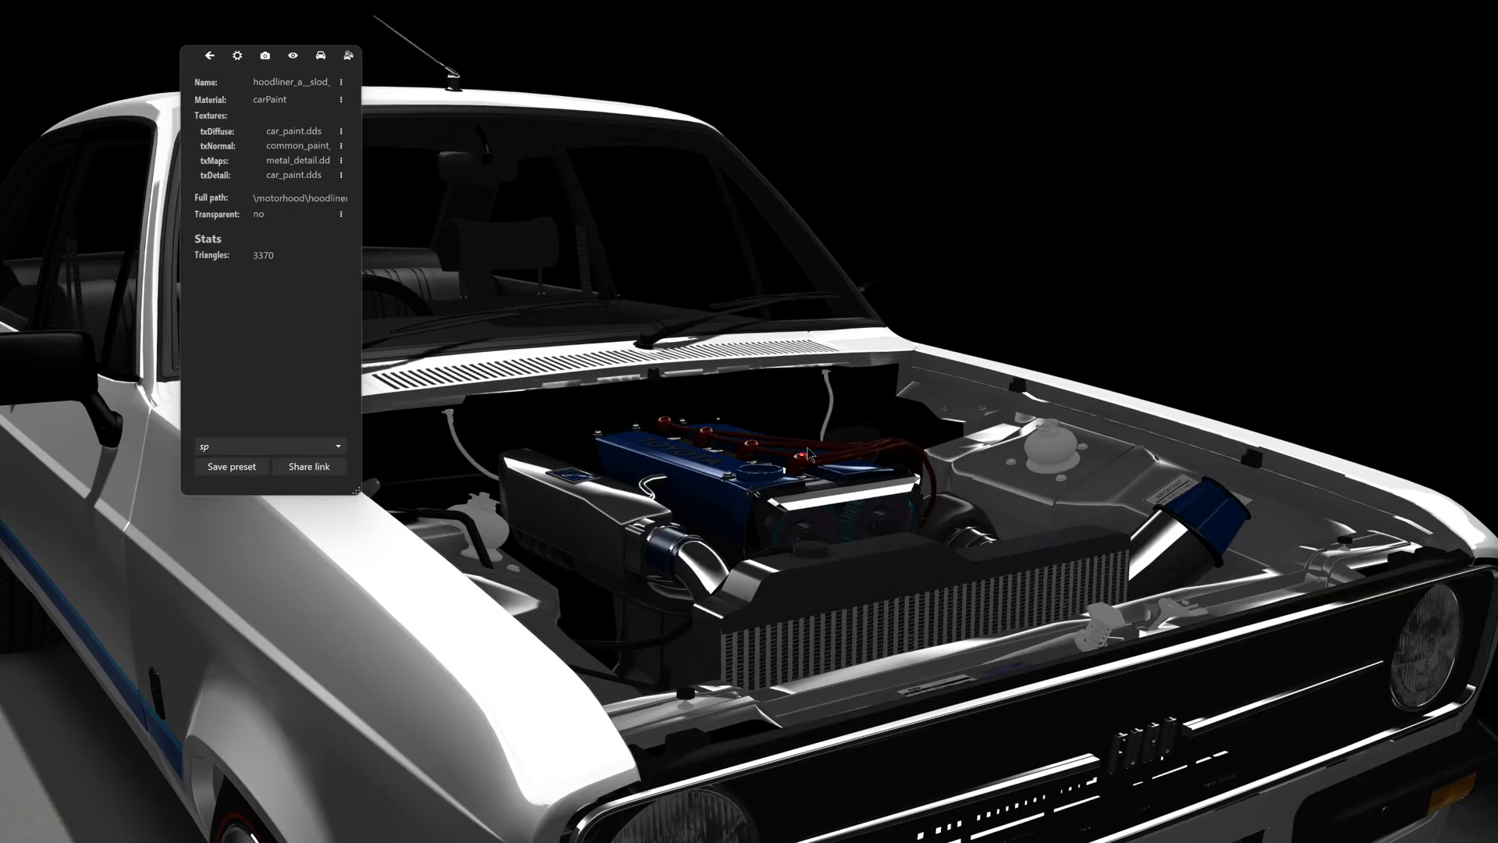
- Examine the engine bay from several angles, show the bonnet again and view the whole car
drag(807, 451, 684, 417)
scroll(734, 482, up, 5)
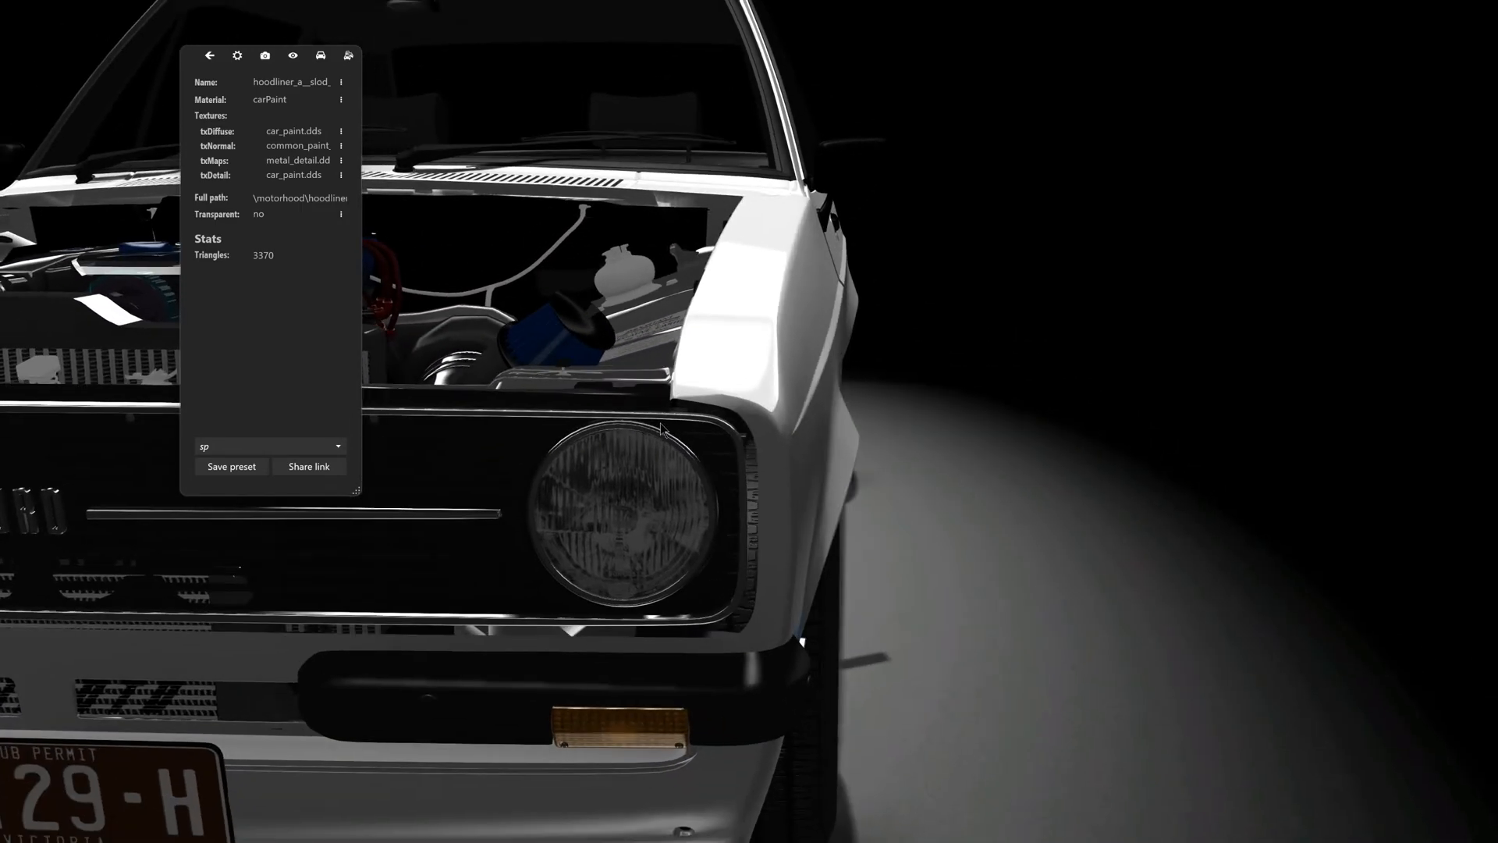
scroll(685, 418, down, 4)
middle_drag(642, 352, 883, 427)
drag(883, 426, 950, 455)
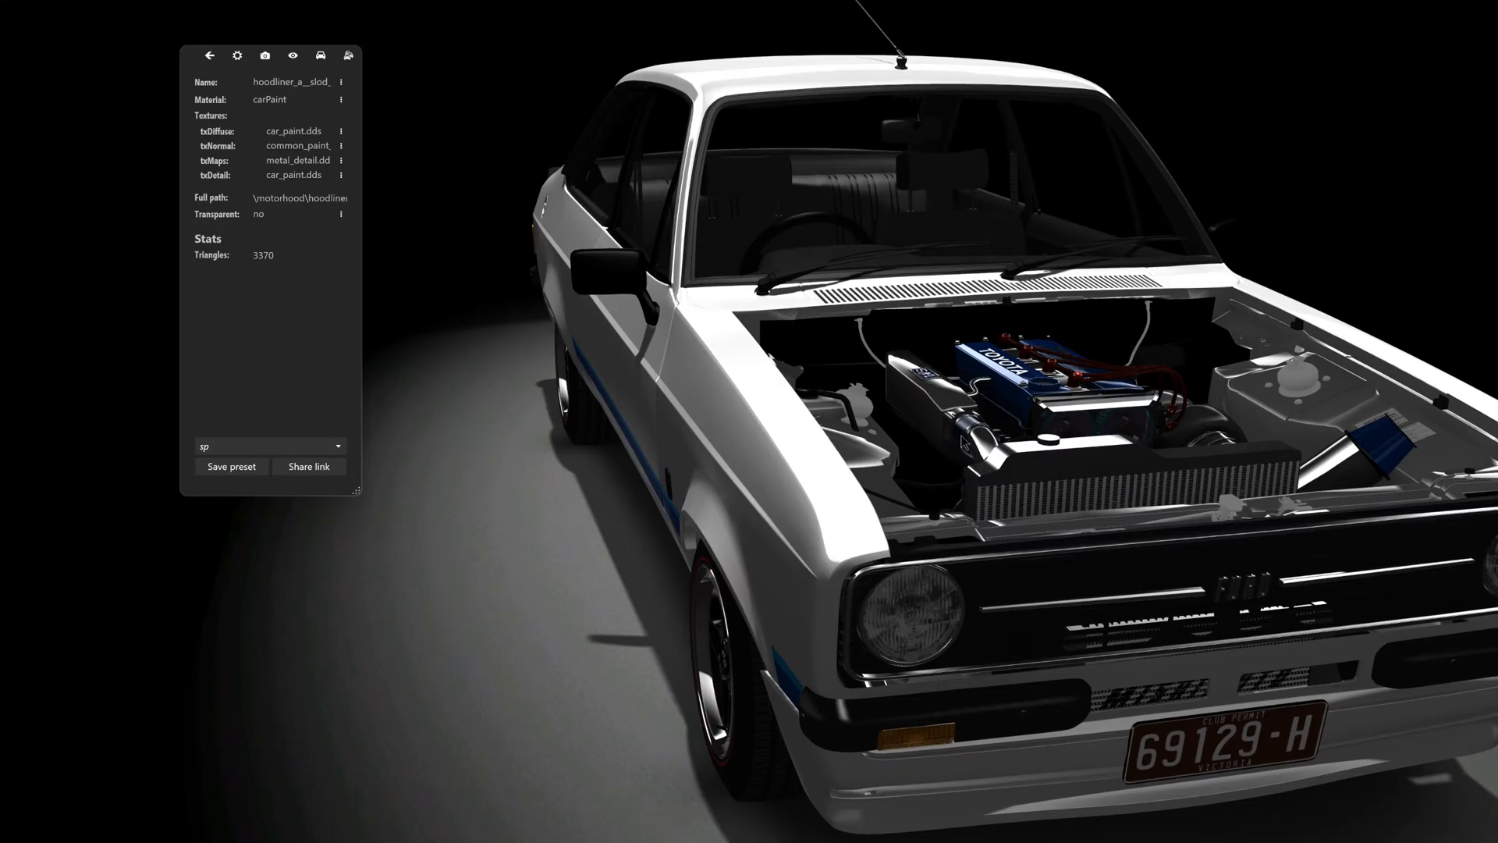
key(h)
scroll(863, 338, down, 1)
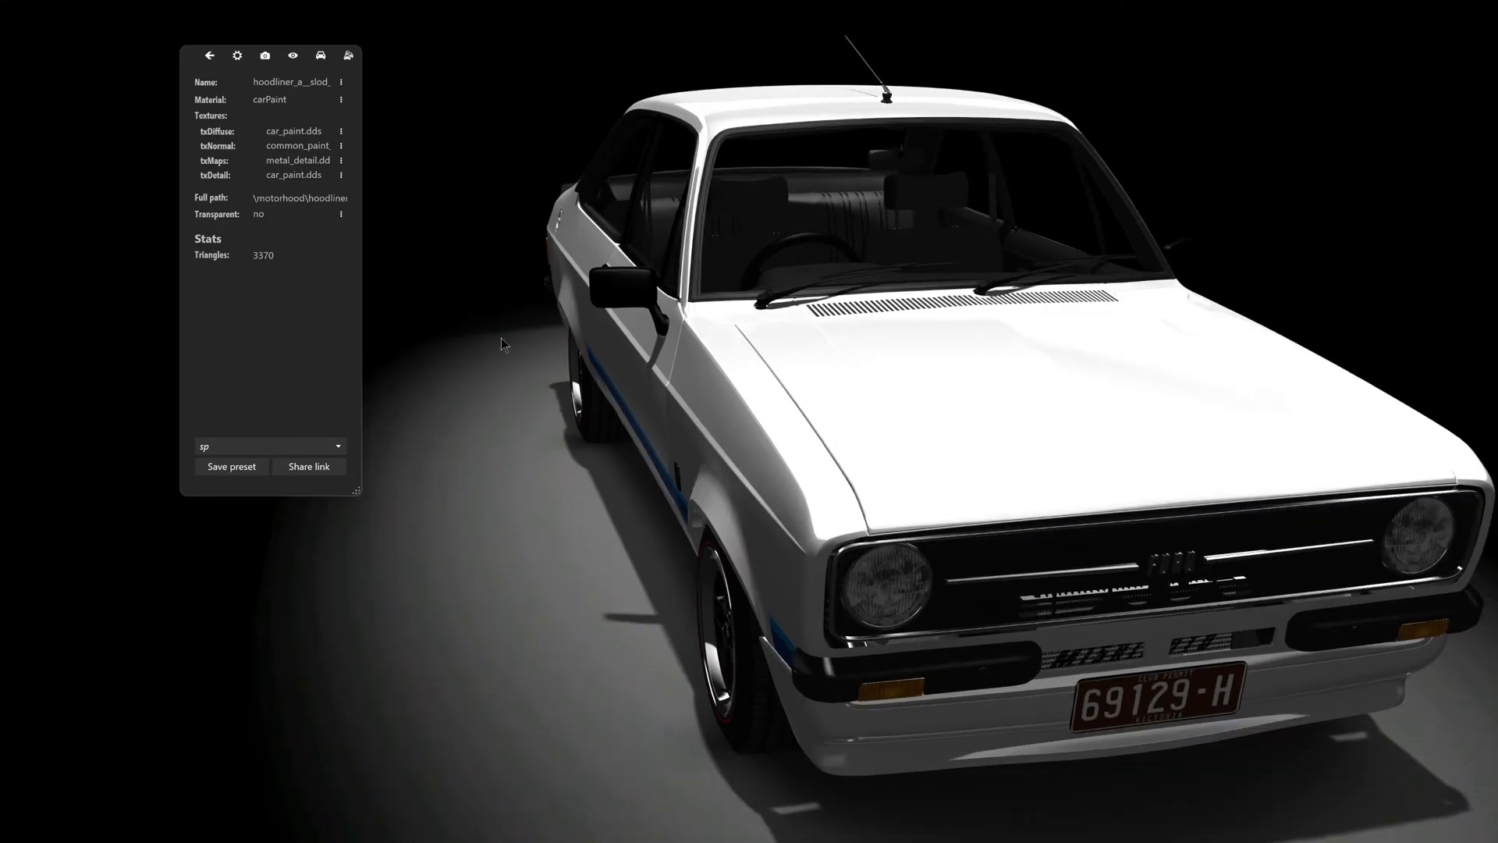
drag(501, 339, 742, 451)
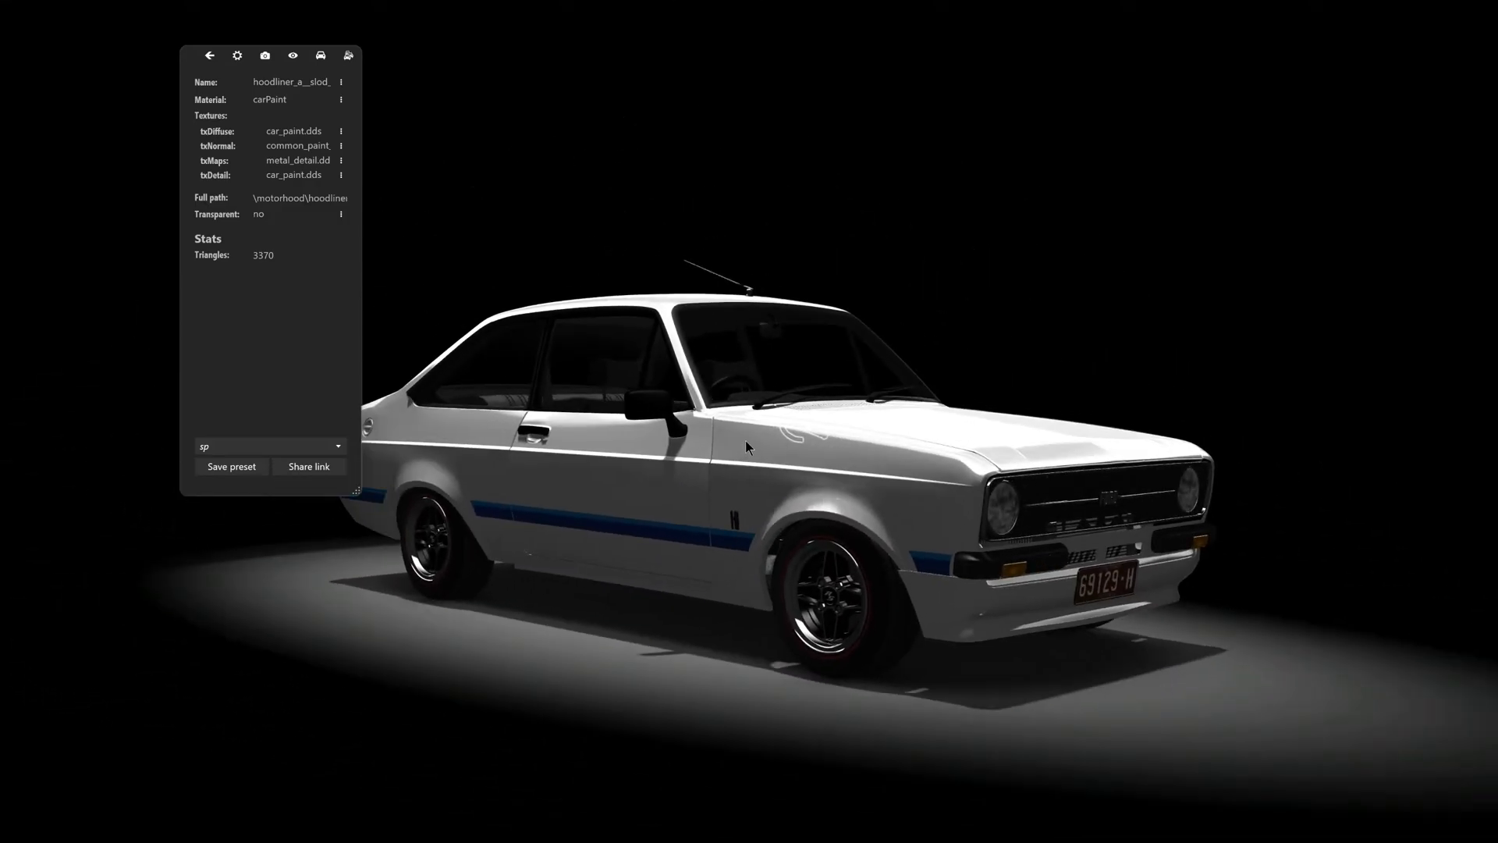
- Back in Content Manager, open the Toyota 4AGE Turbo engine's car folder and go to skins/02_DriftMafia
key(alt+Tab)
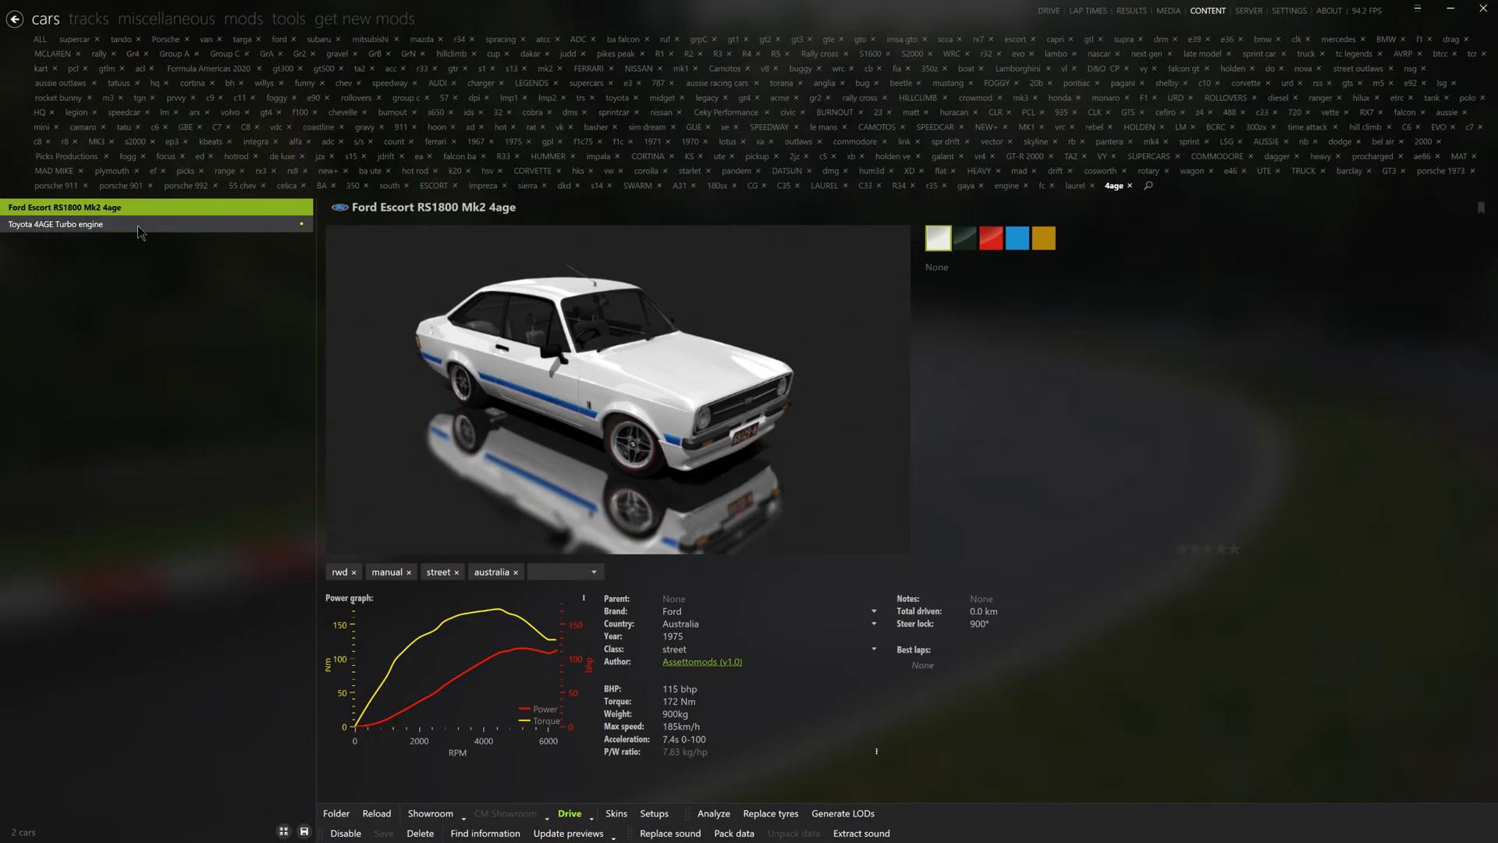
click(139, 226)
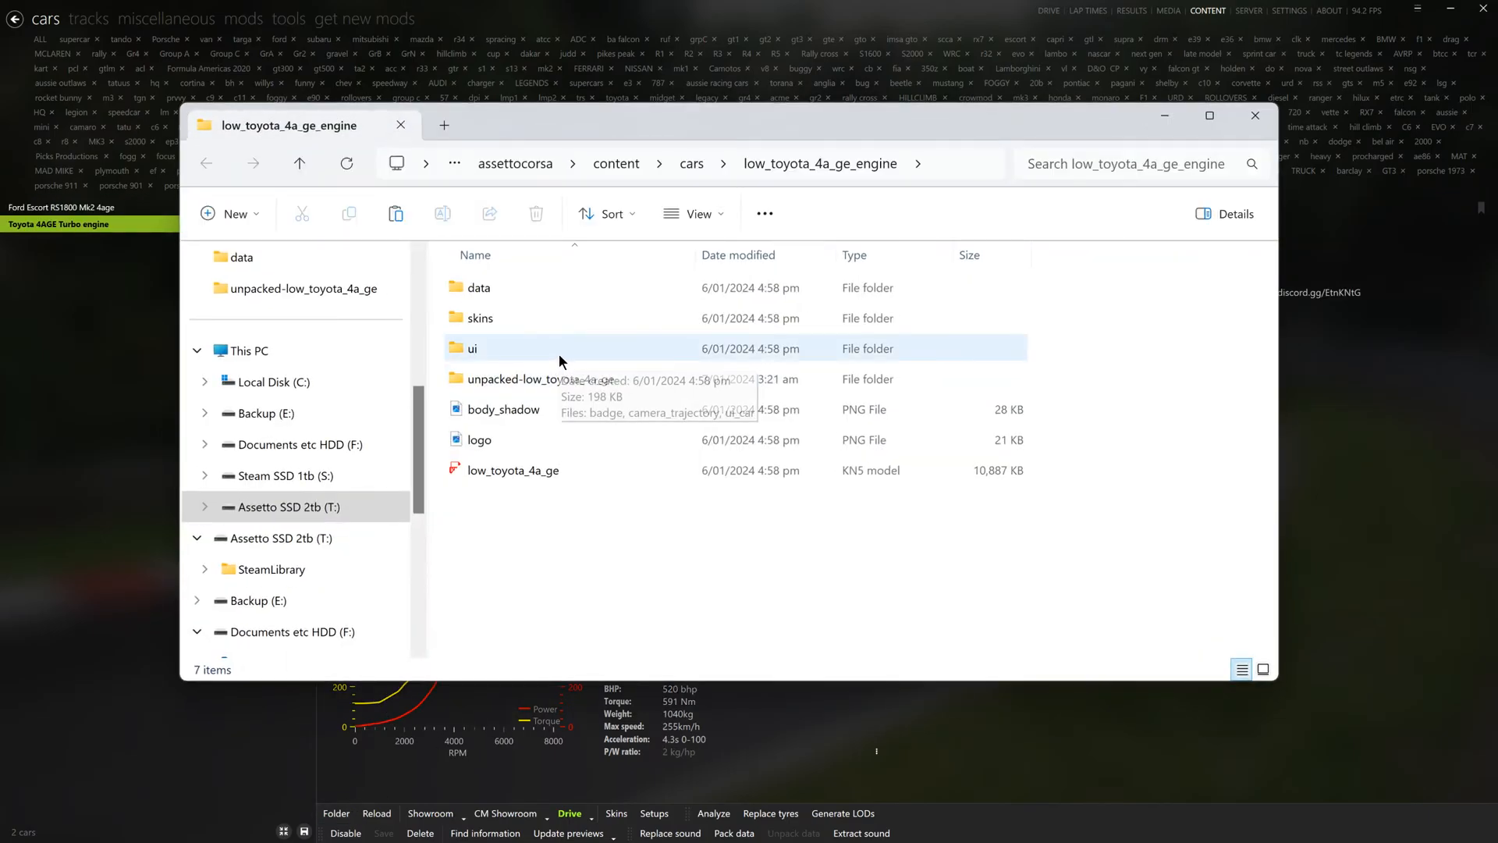
click(479, 318)
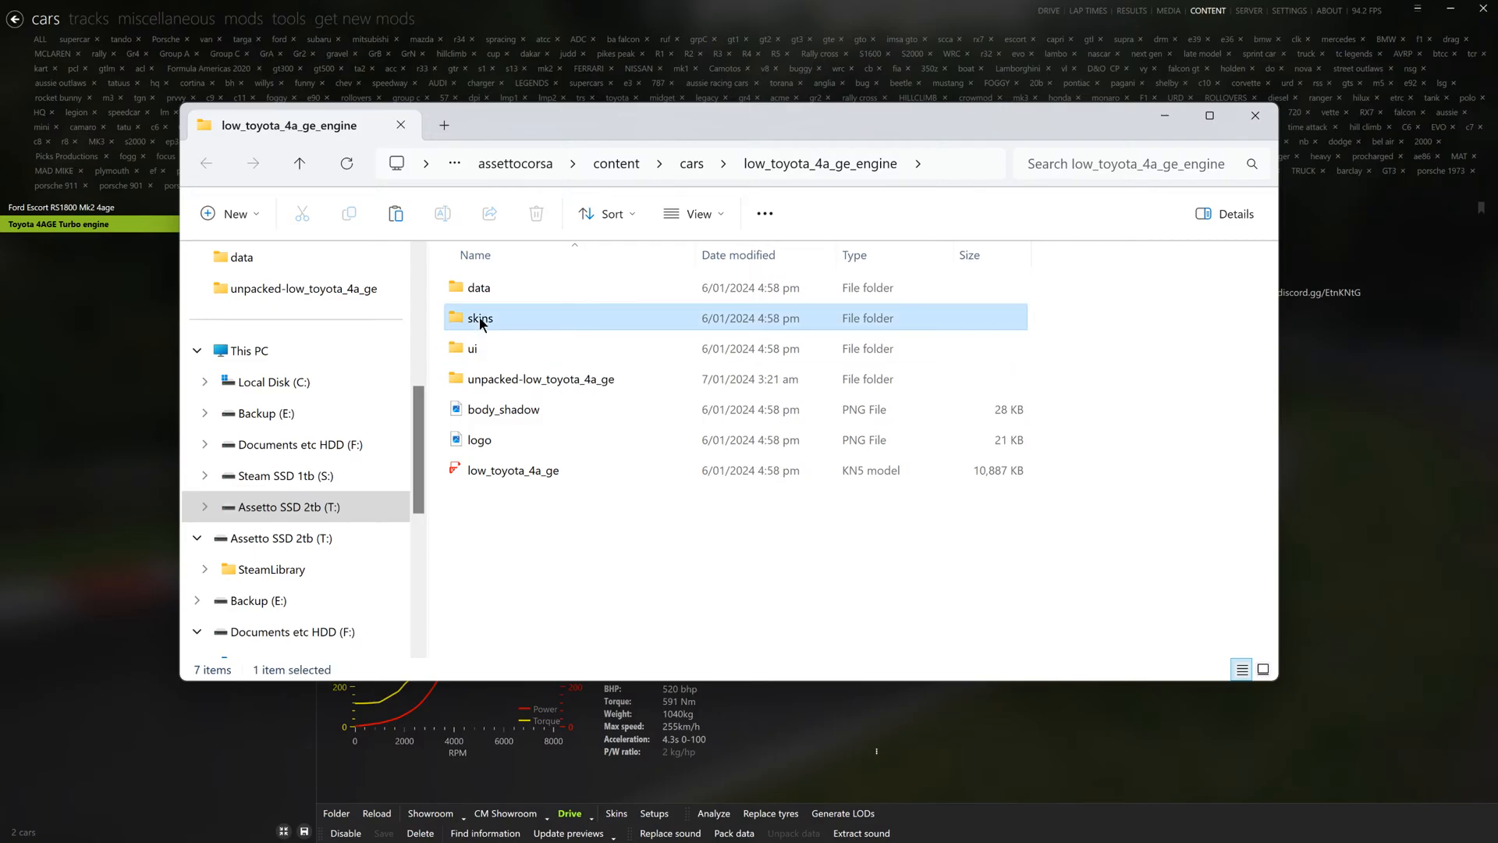
double_click(479, 318)
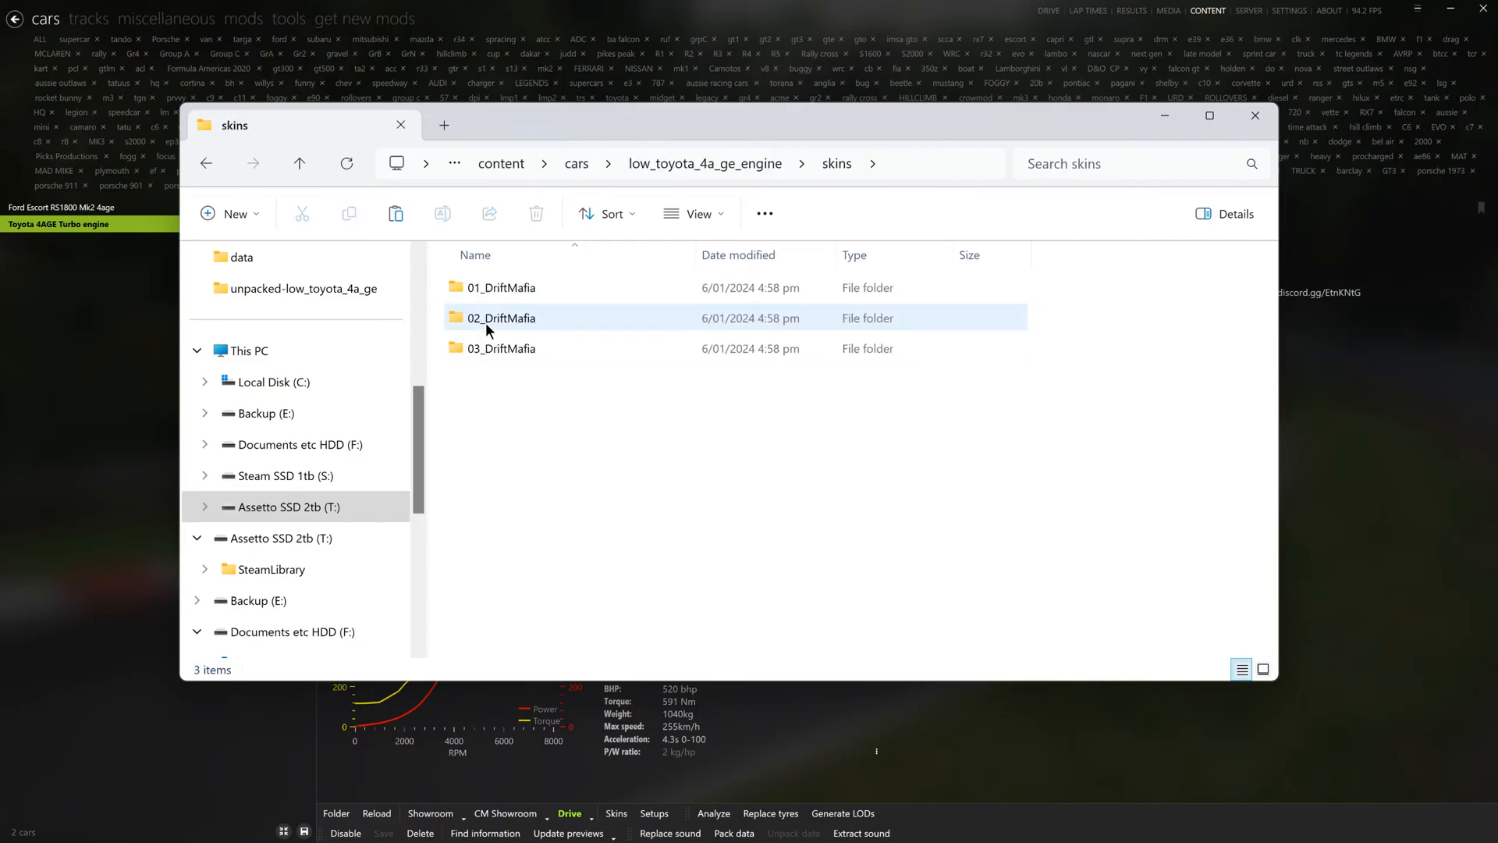
double_click(485, 320)
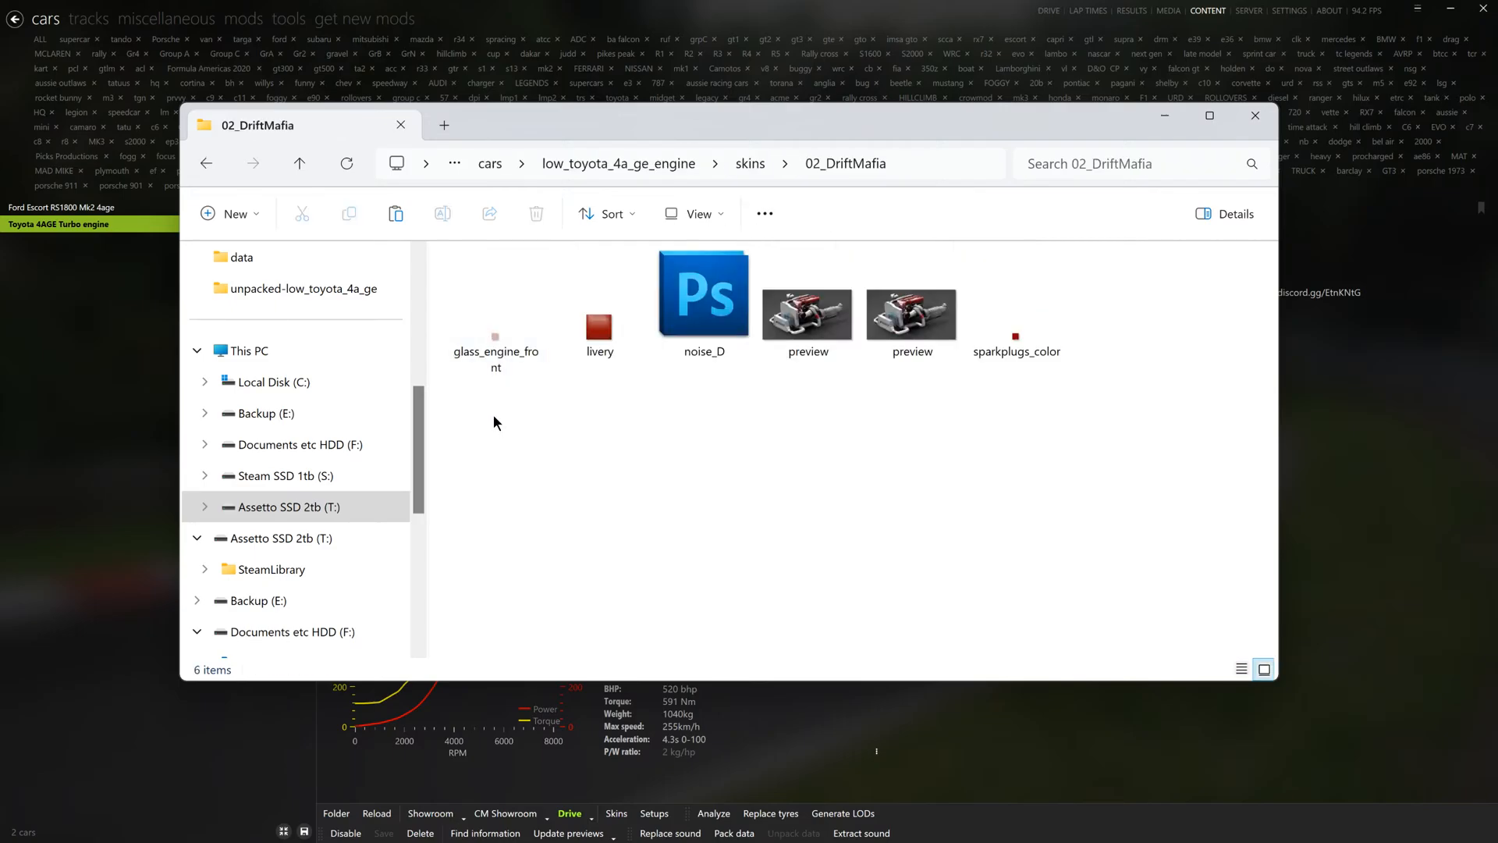
- Copy glass_engine_front, livery, noise_D and sparkplugs_color from the 02_DriftMafia skin, leaving out both previews, and close the folder
drag(481, 409, 1036, 325)
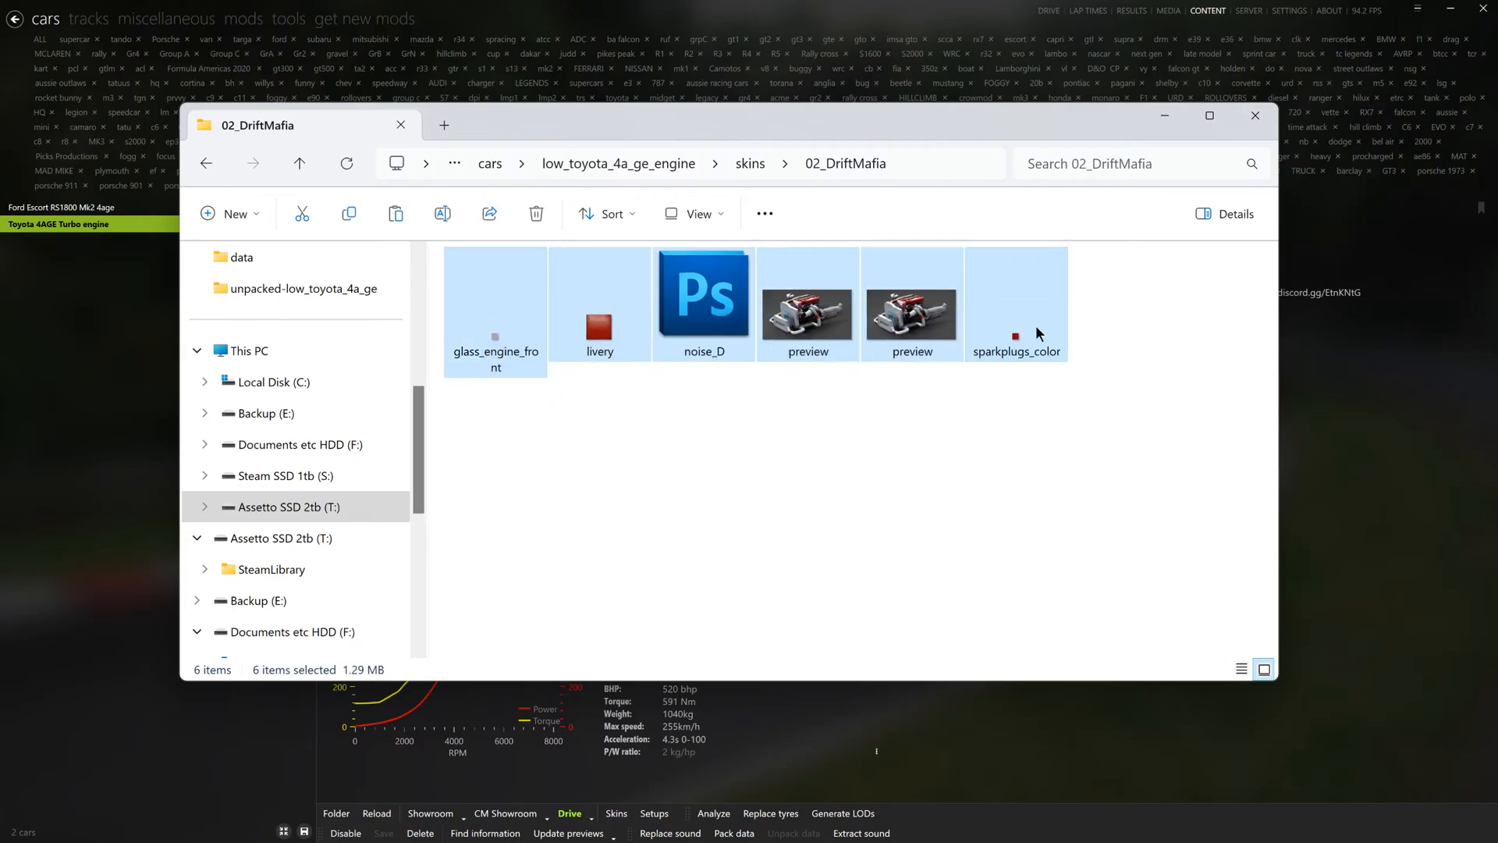
shift+click(810, 330)
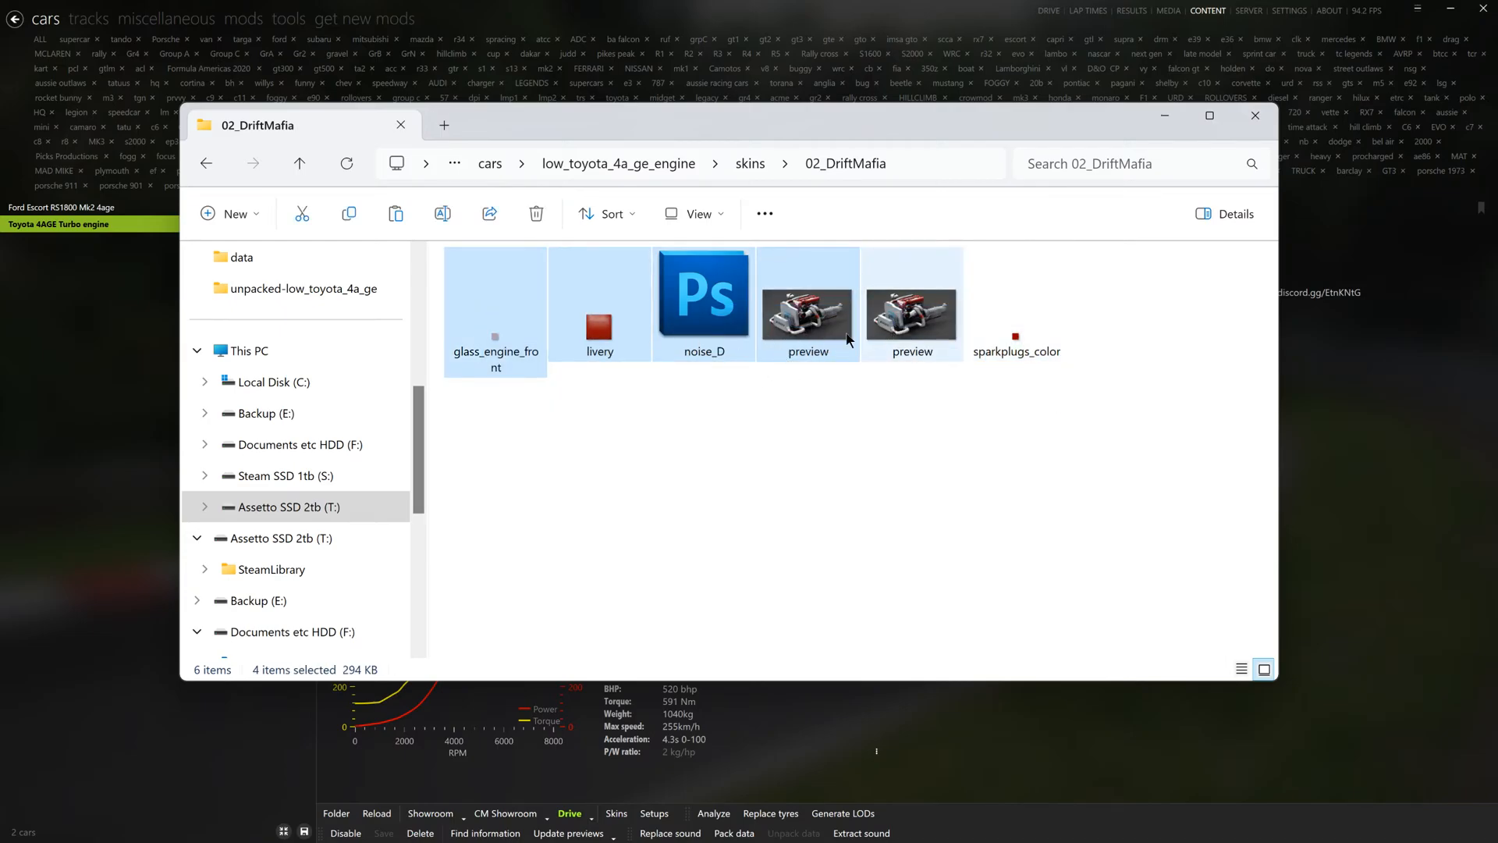
ctrl+click(799, 336)
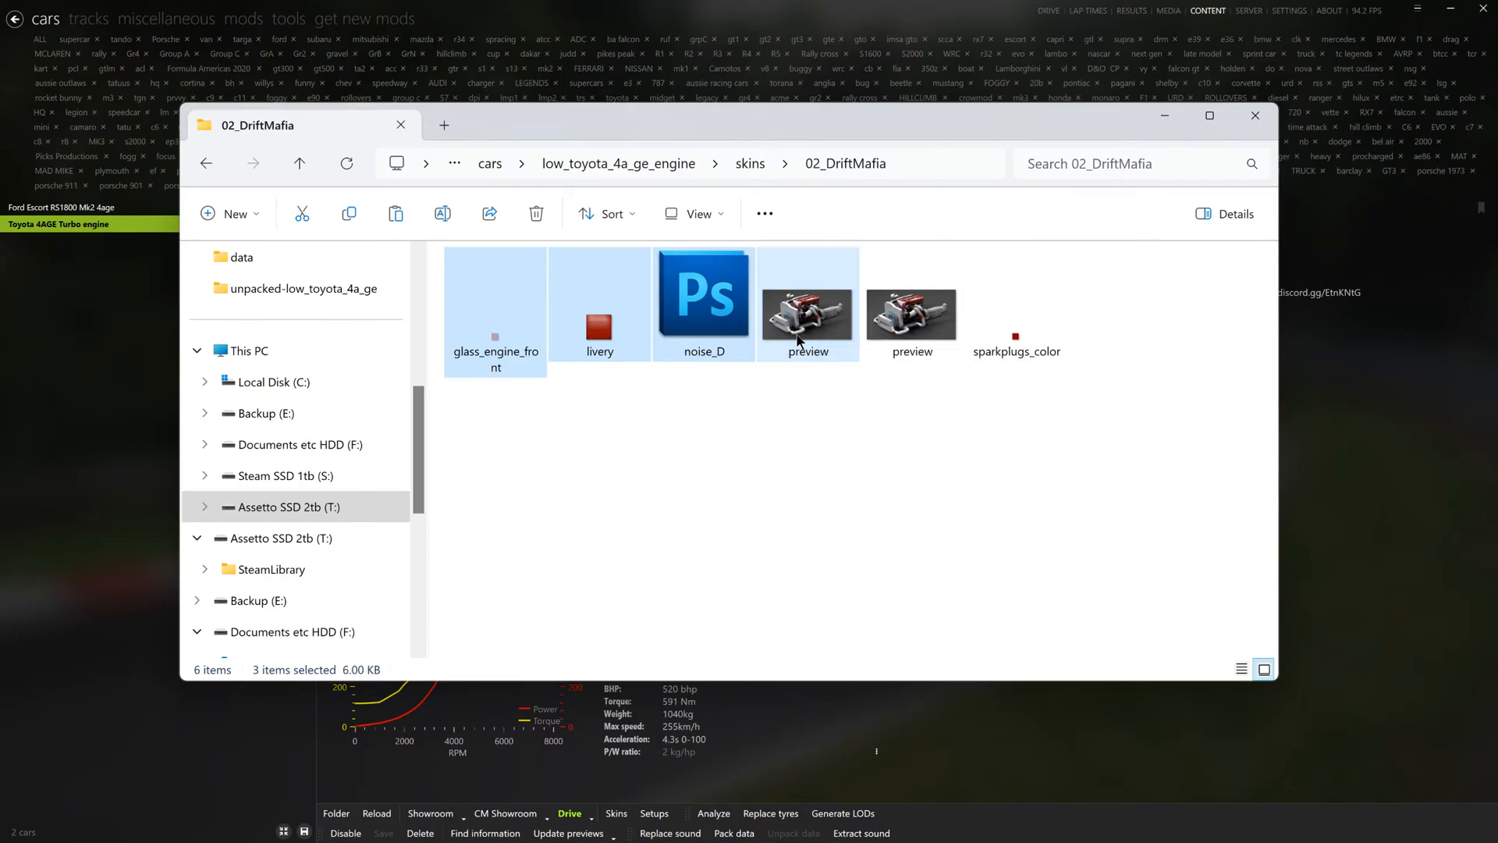
ctrl+click(1017, 350)
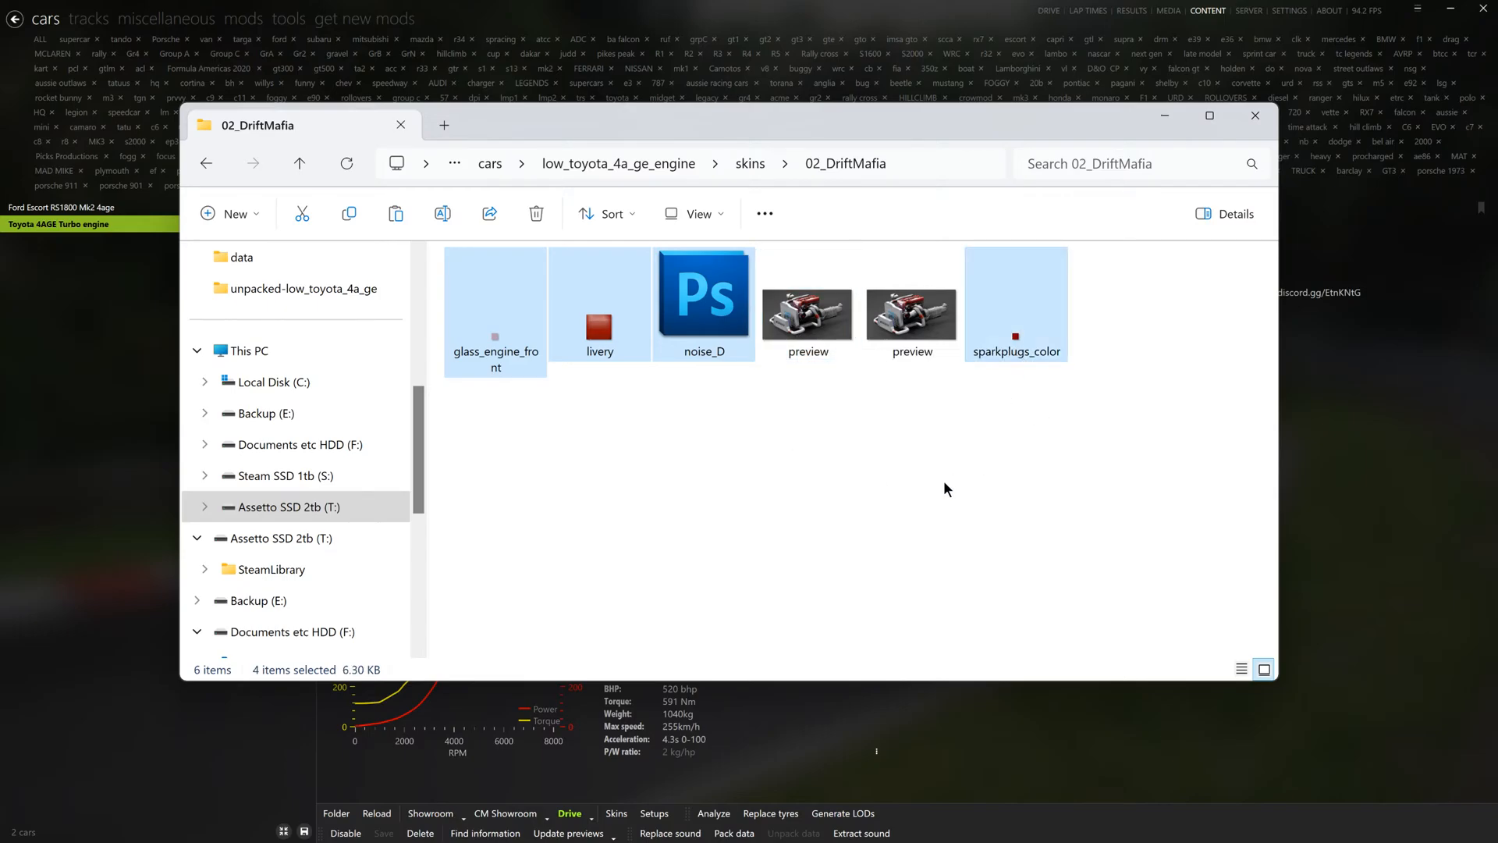
right_click(681, 300)
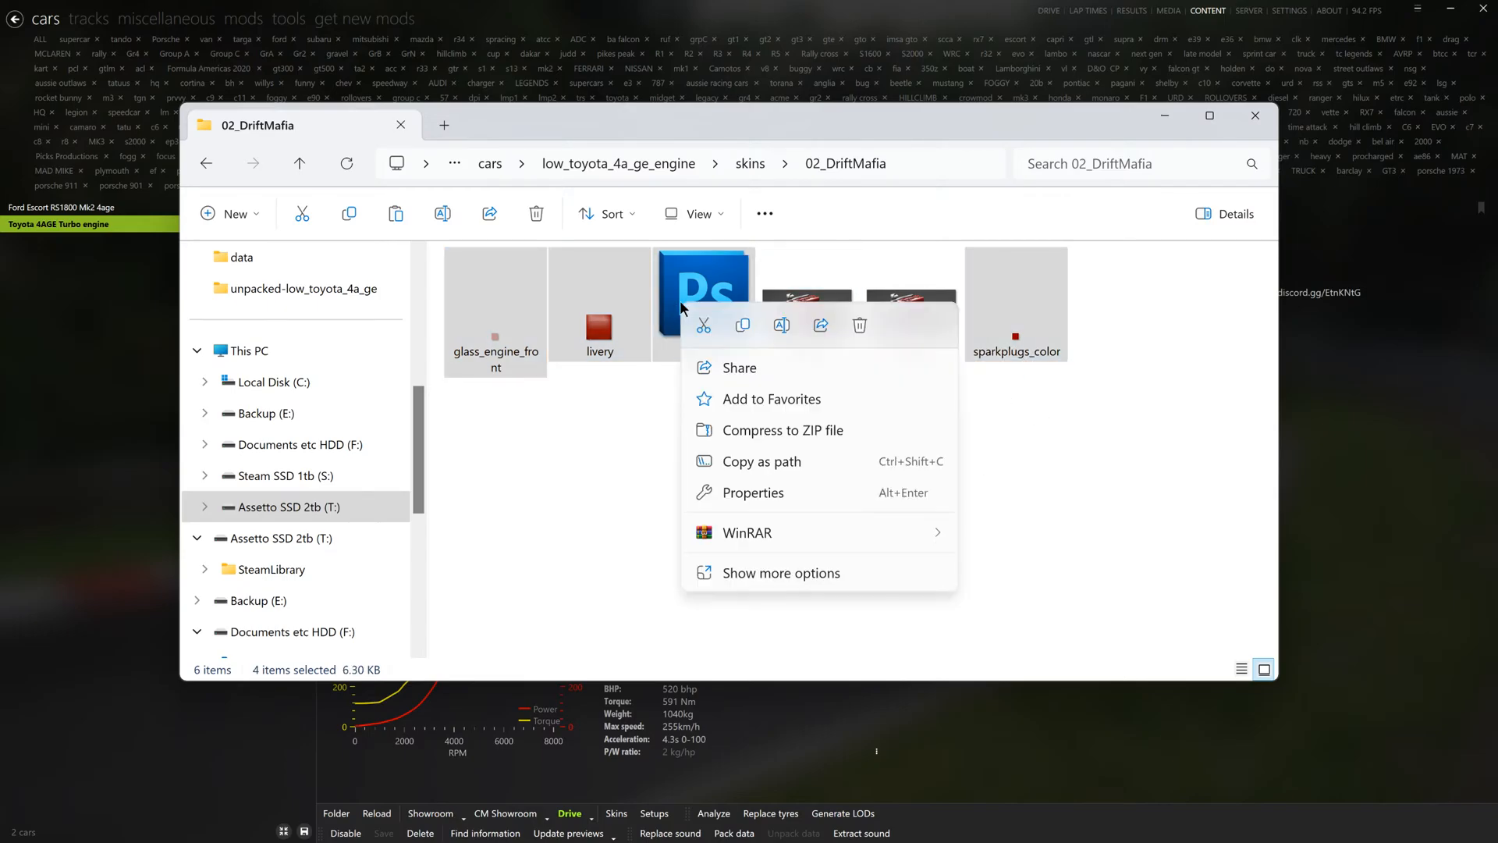
key(Escape)
click(1255, 116)
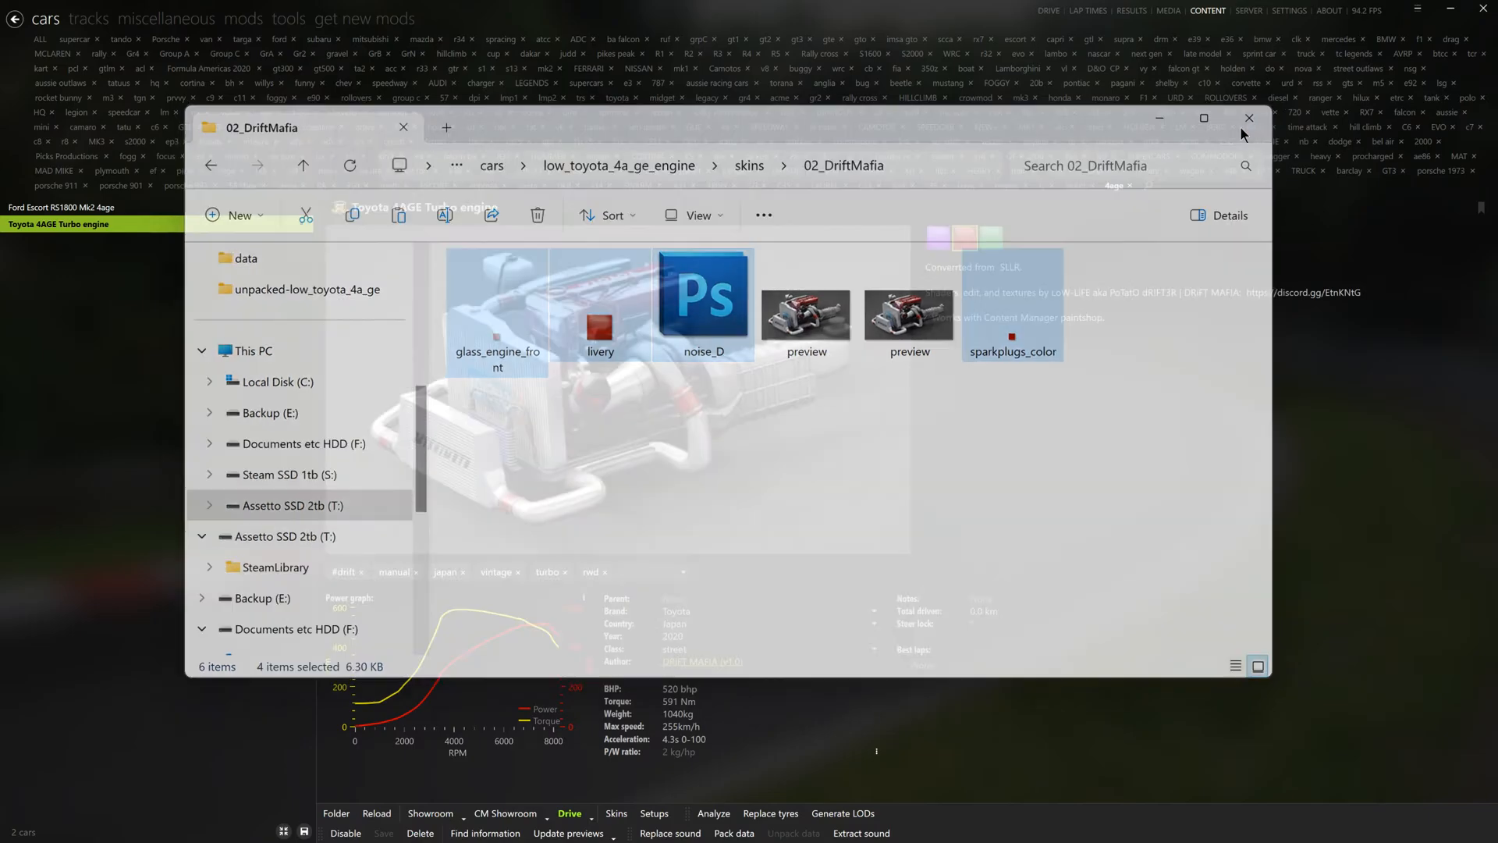
- Paste the copied engine skin files into the Ford Escort's skins/1_white folder, replacing its livery, and close the folder
click(106, 209)
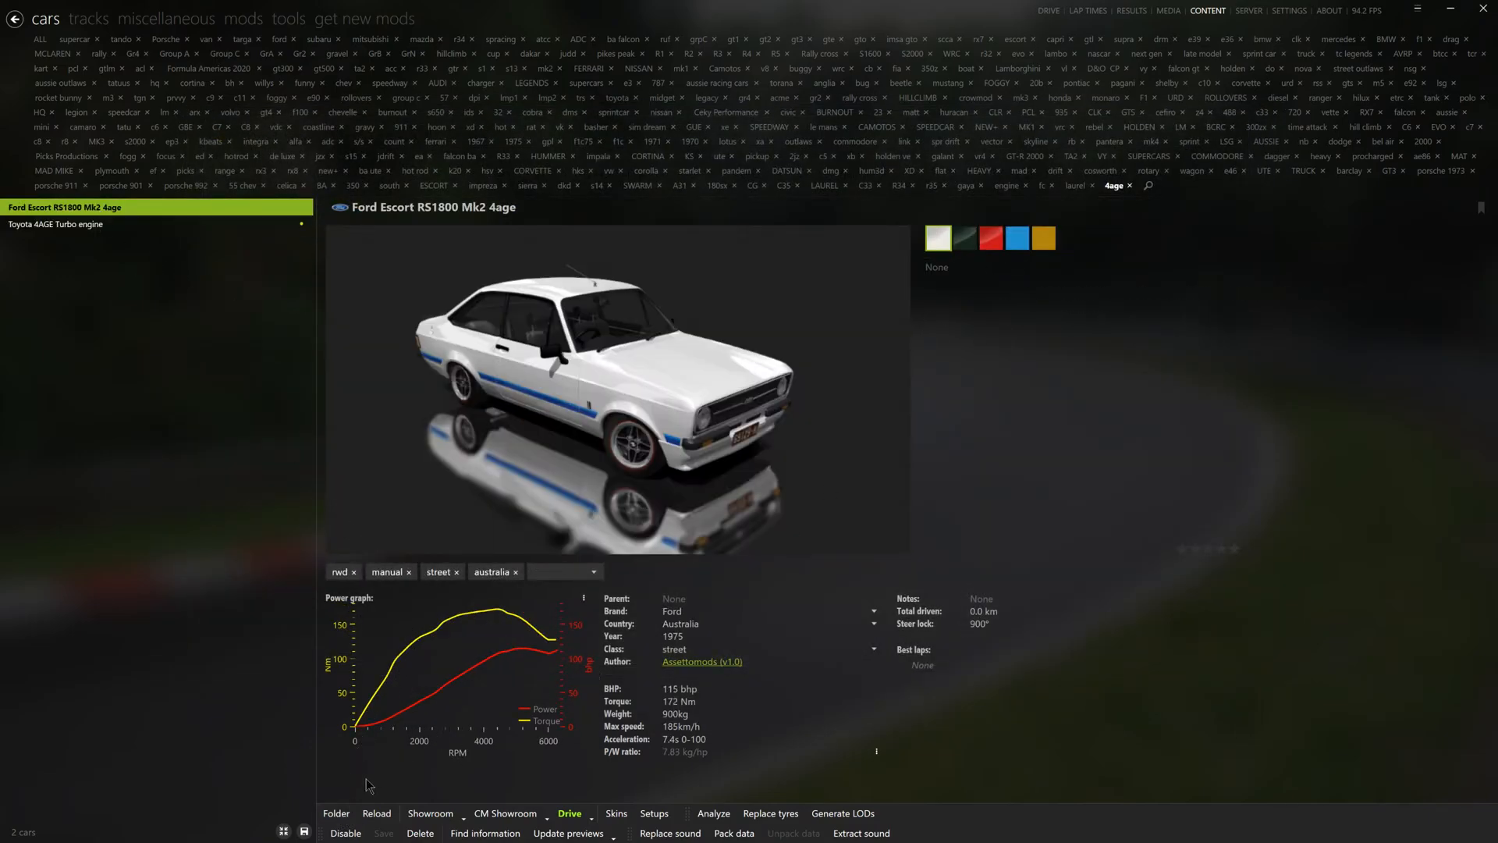
click(345, 814)
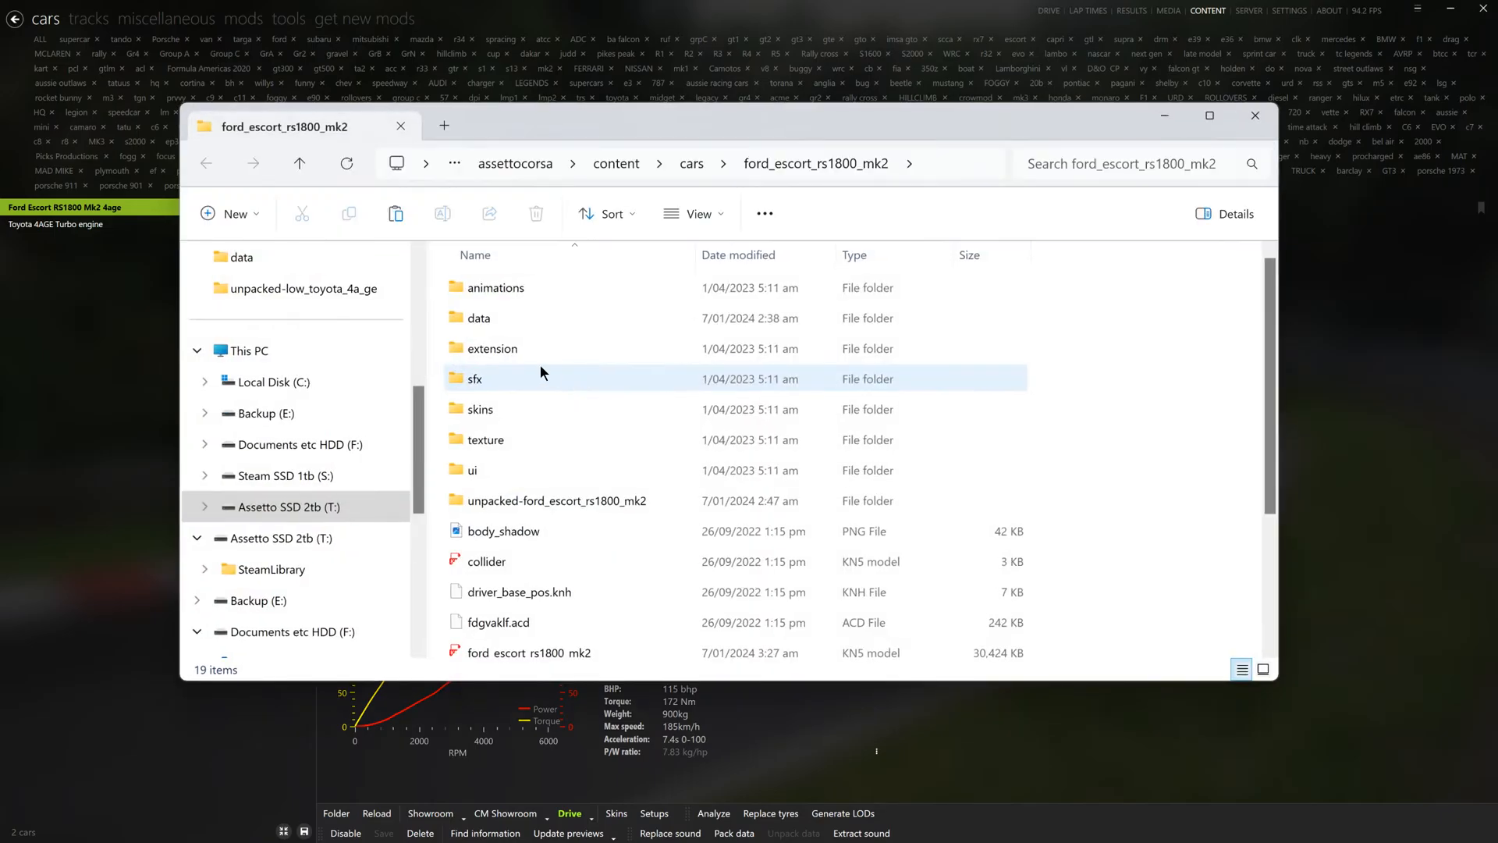
double_click(518, 381)
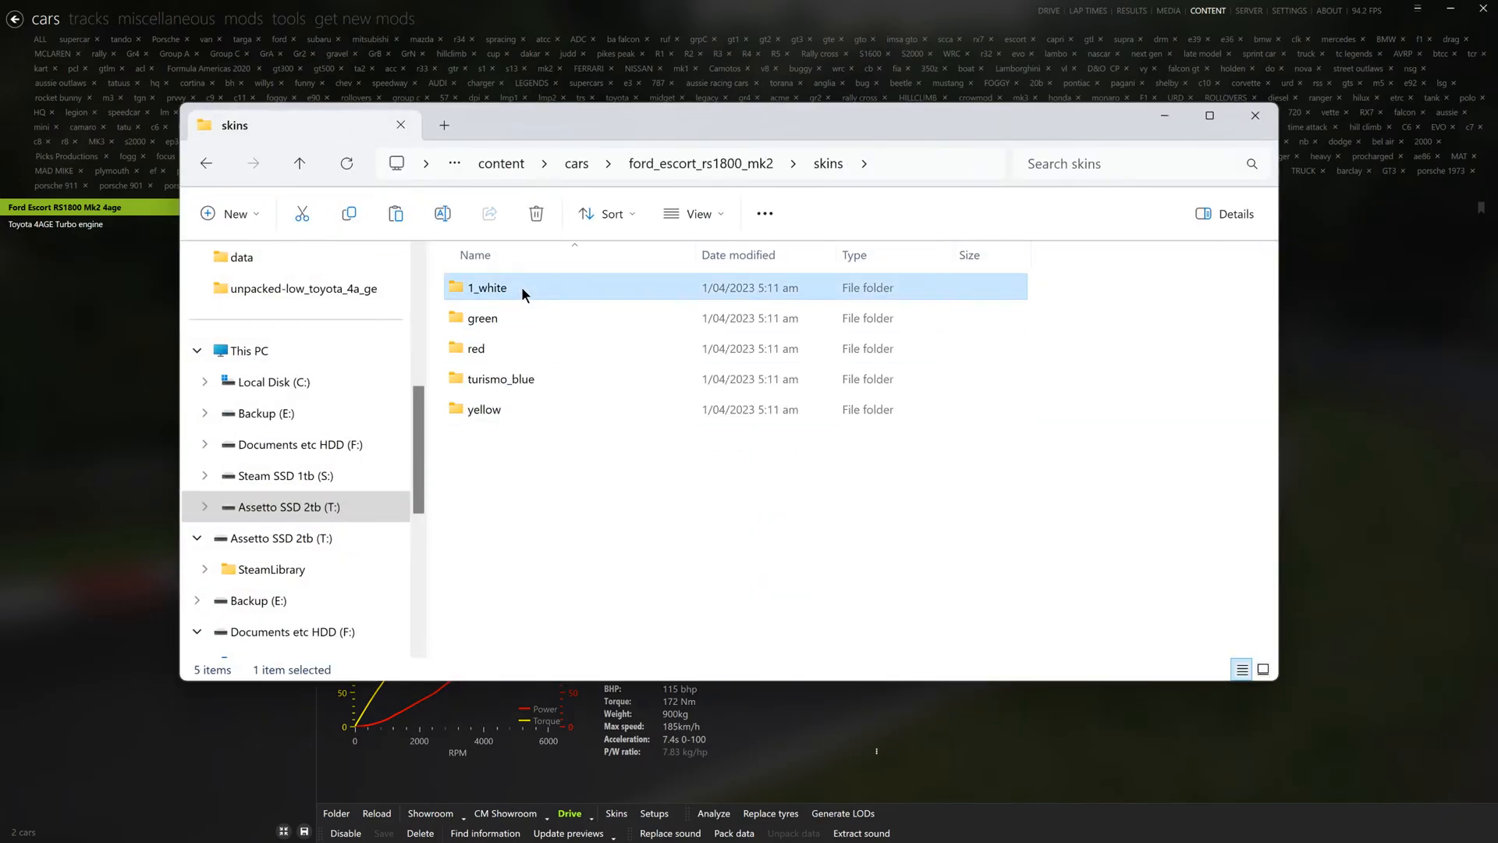
double_click(522, 287)
right_click(609, 440)
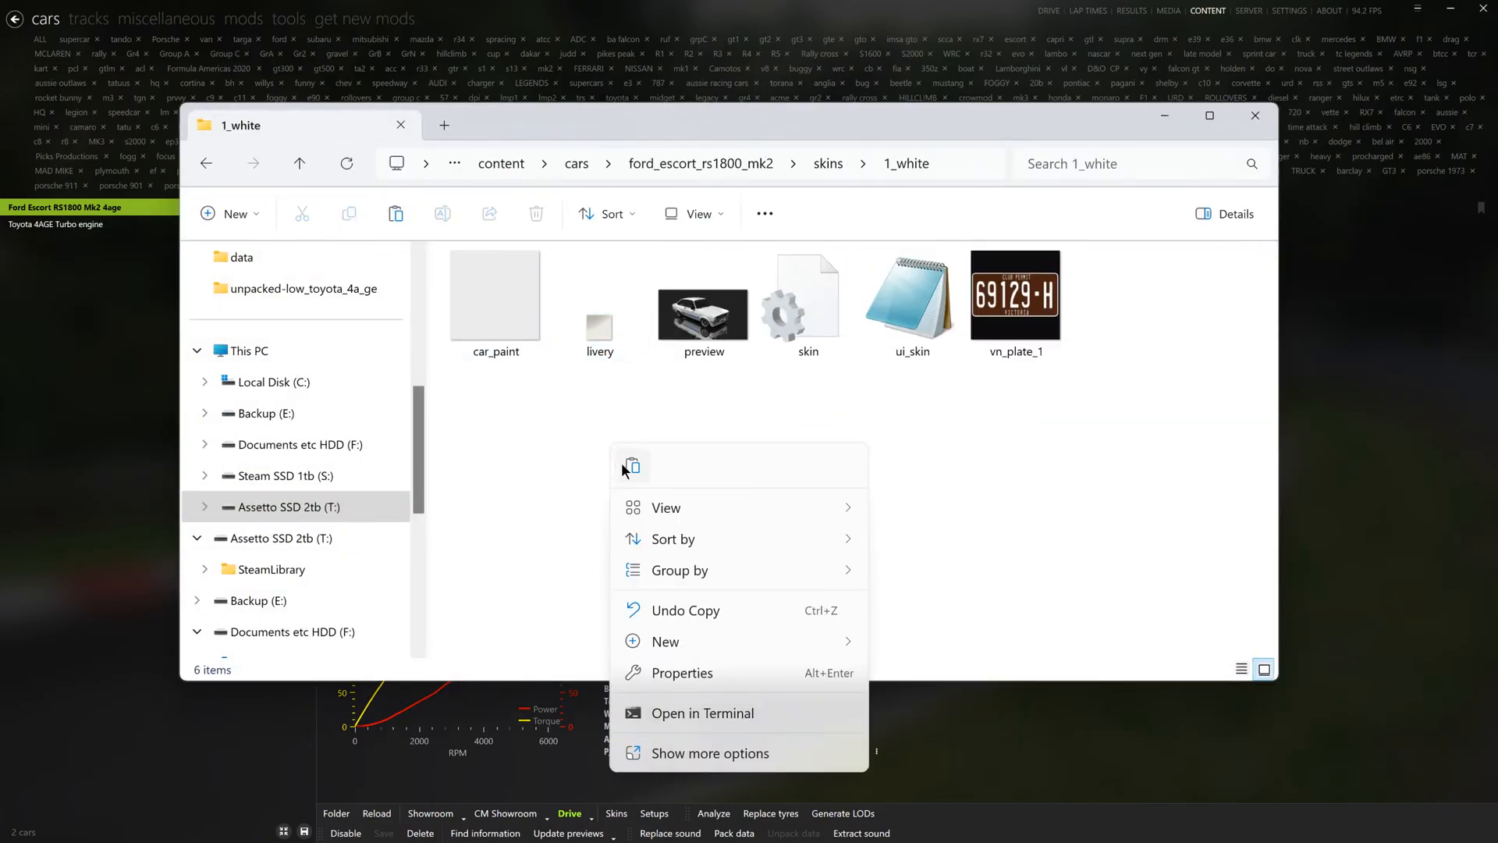
click(621, 462)
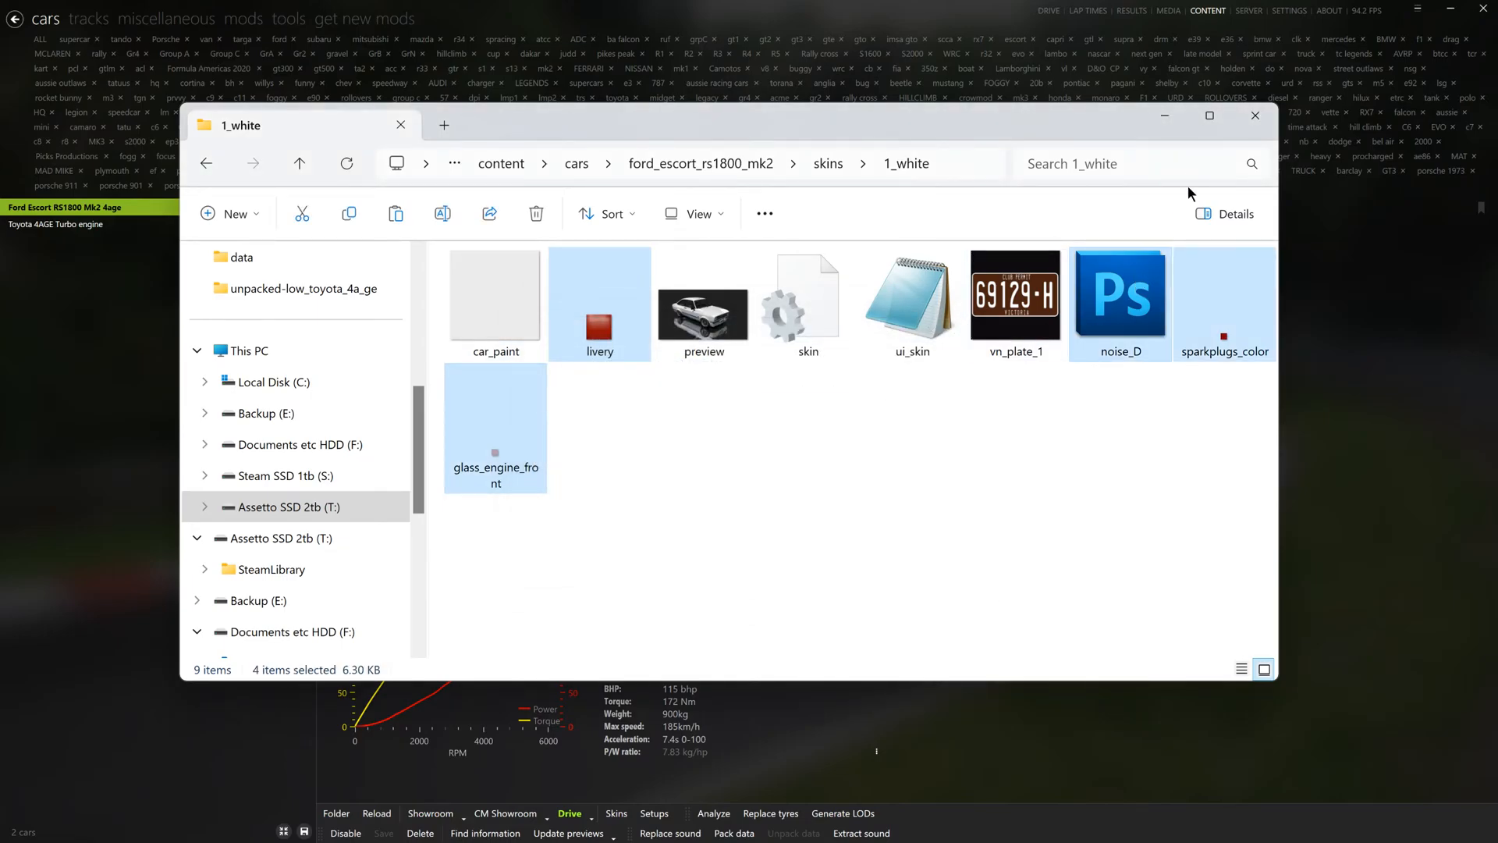
click(1255, 115)
- Switch back to the showroom, select the Escort's bonnet panel hood_a01 and hide it
key(alt+Tab)
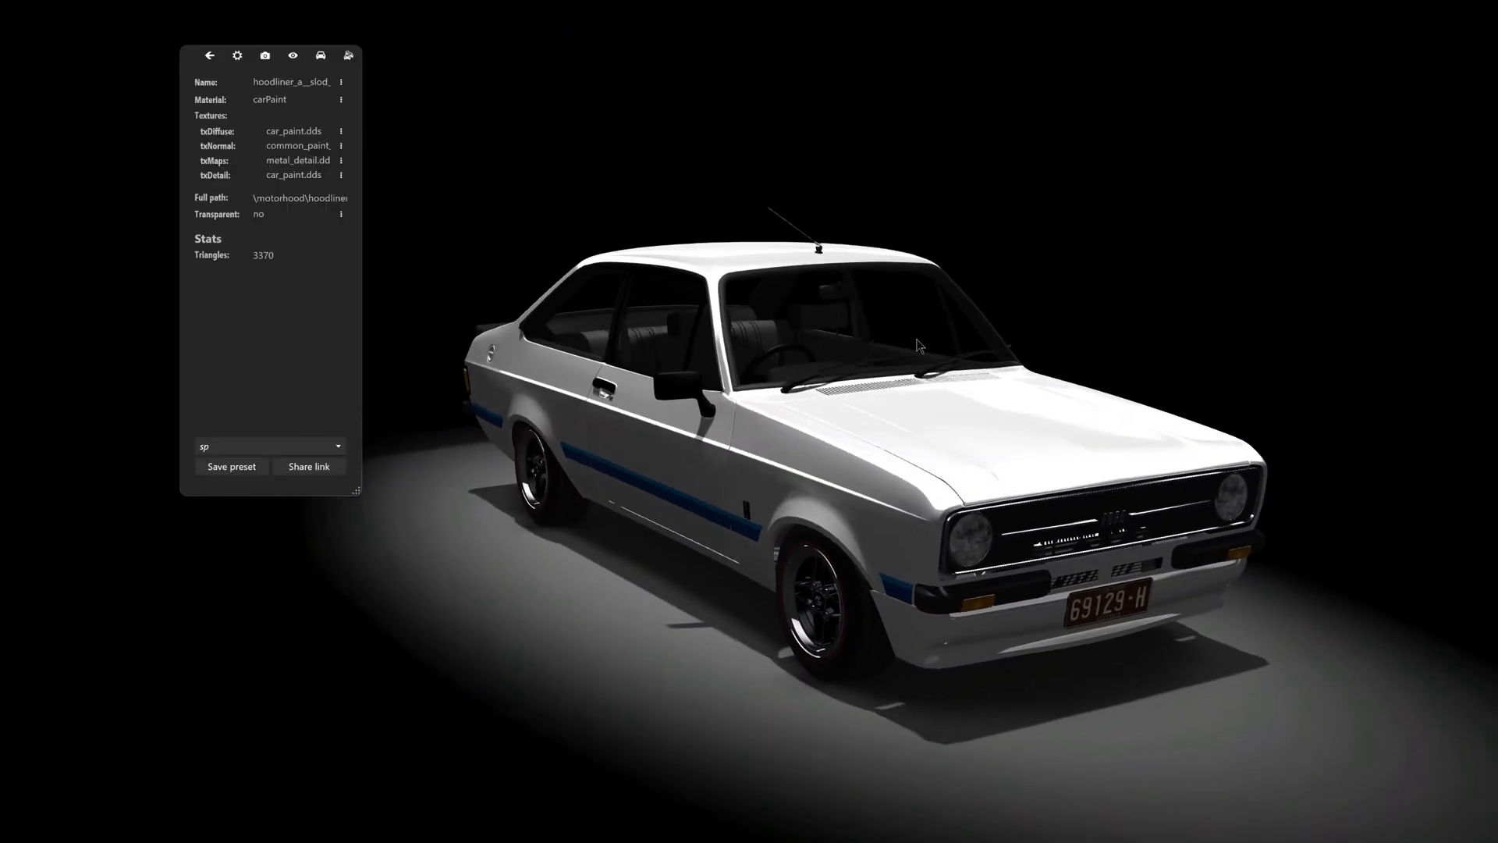
mouse_move(916, 339)
mouse_down()
mouse_move(905, 309)
mouse_move(901, 323)
mouse_up()
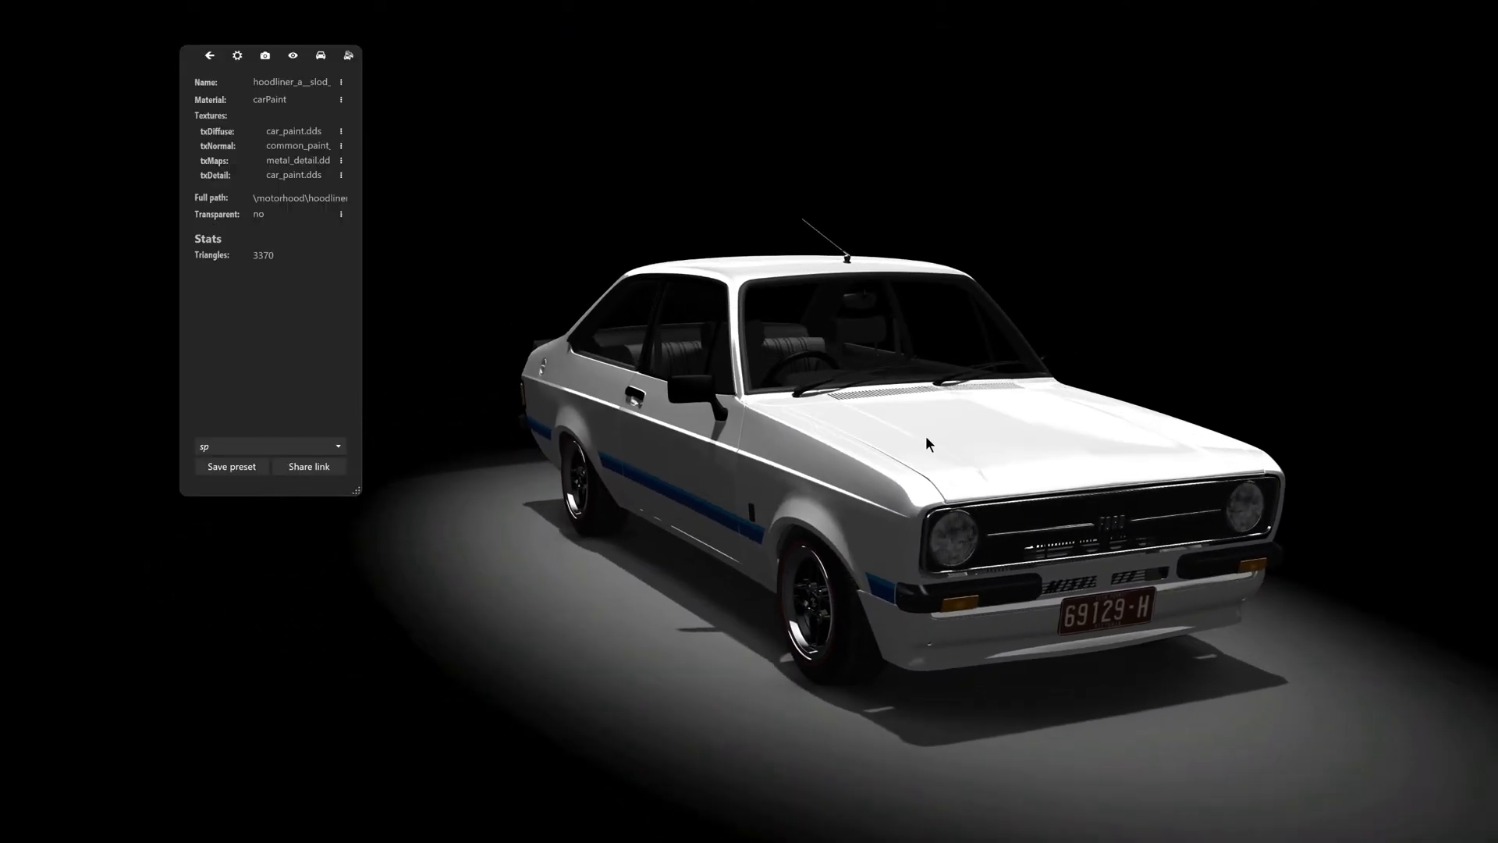
click(925, 435)
click(962, 440)
drag(1021, 485, 908, 543)
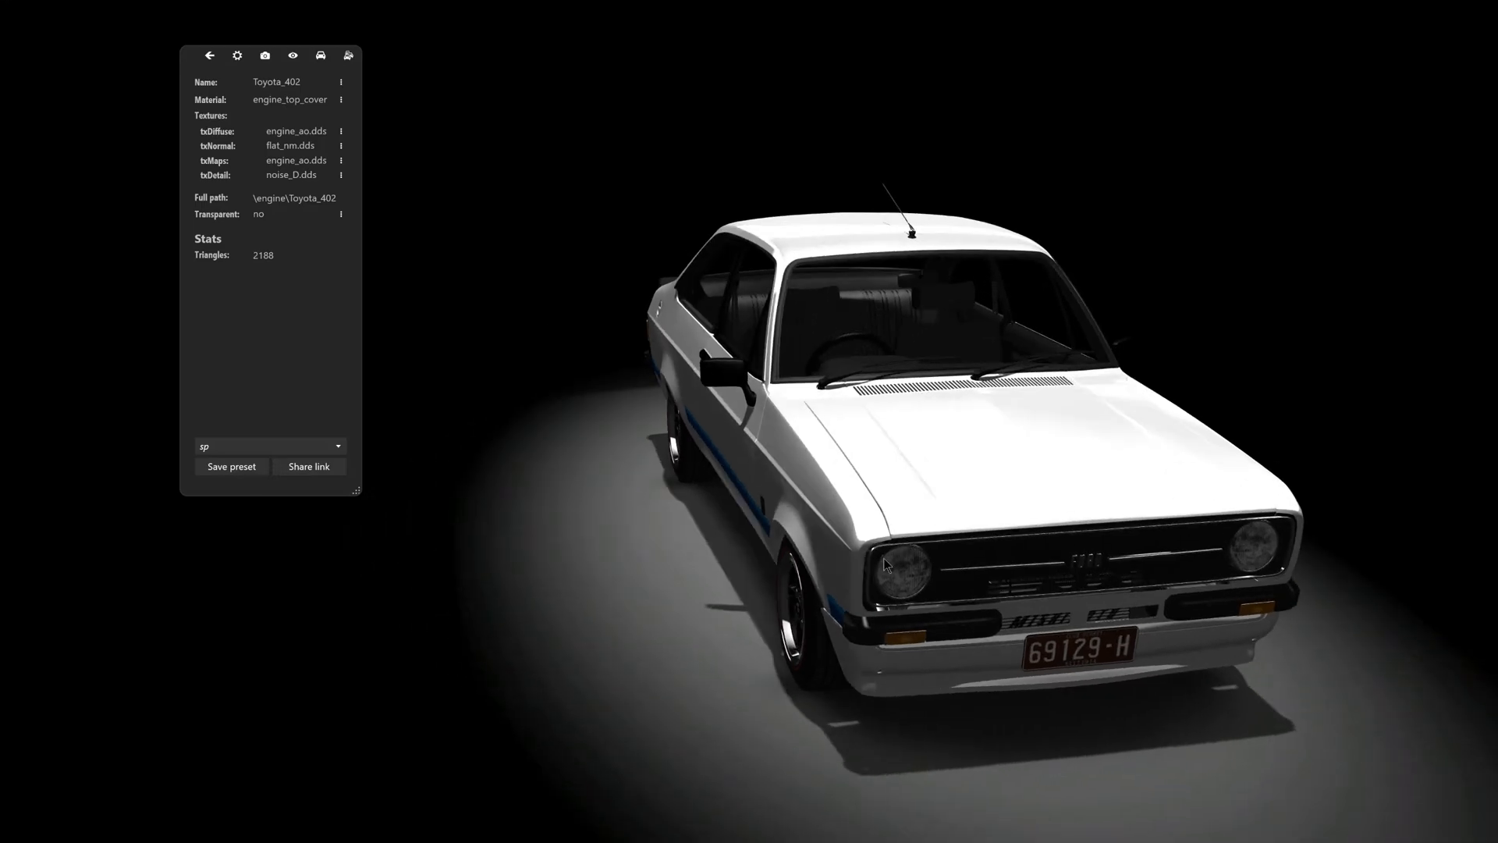
click(885, 558)
click(1000, 493)
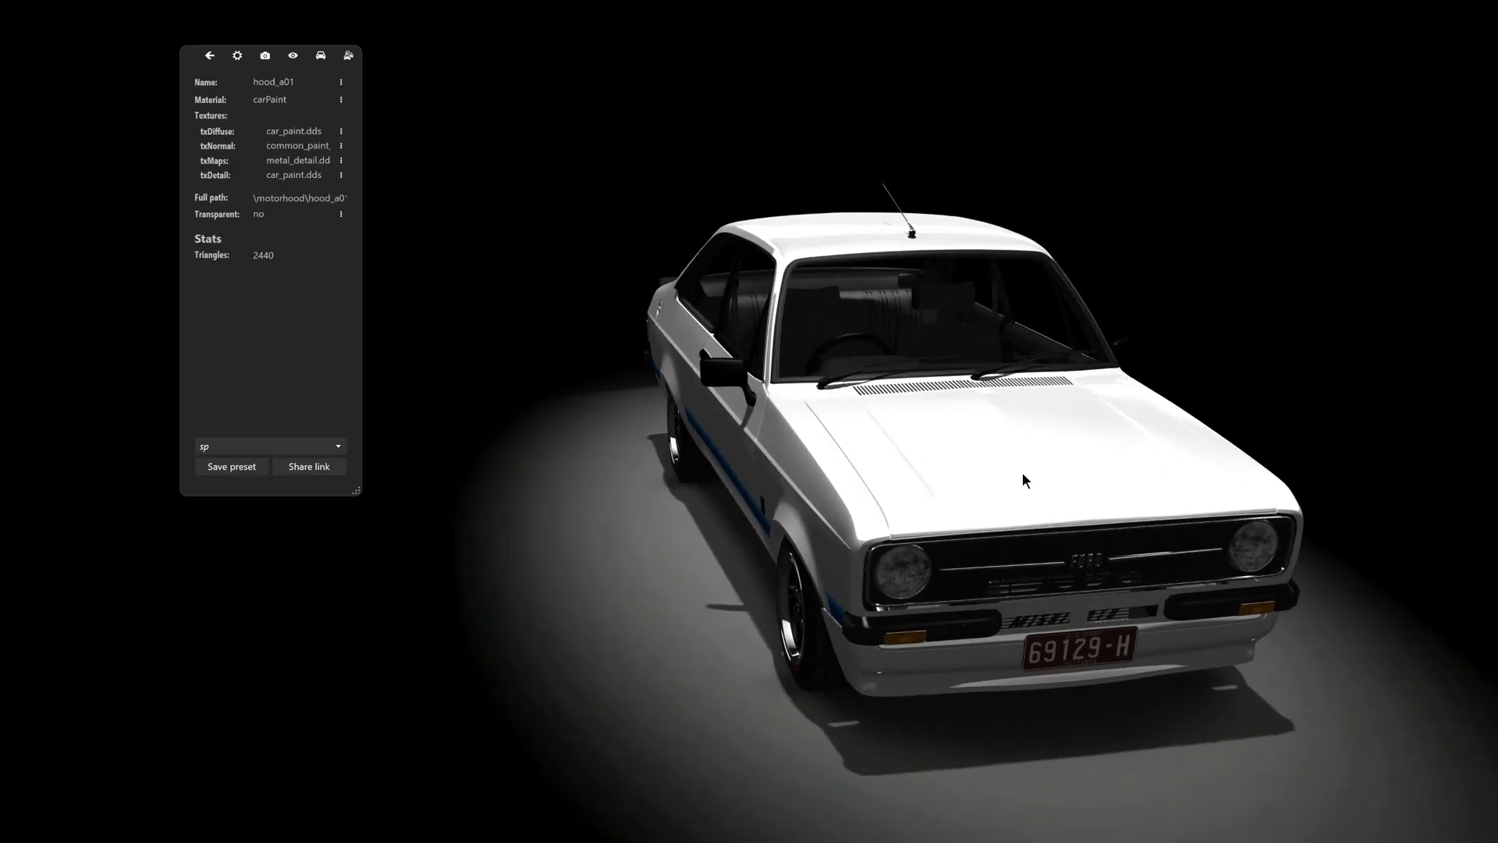
key(h)
- Examine the engine's skin colours in the open engine bay from above and from the side
drag(1025, 479, 1187, 579)
scroll(1186, 578, up, 4)
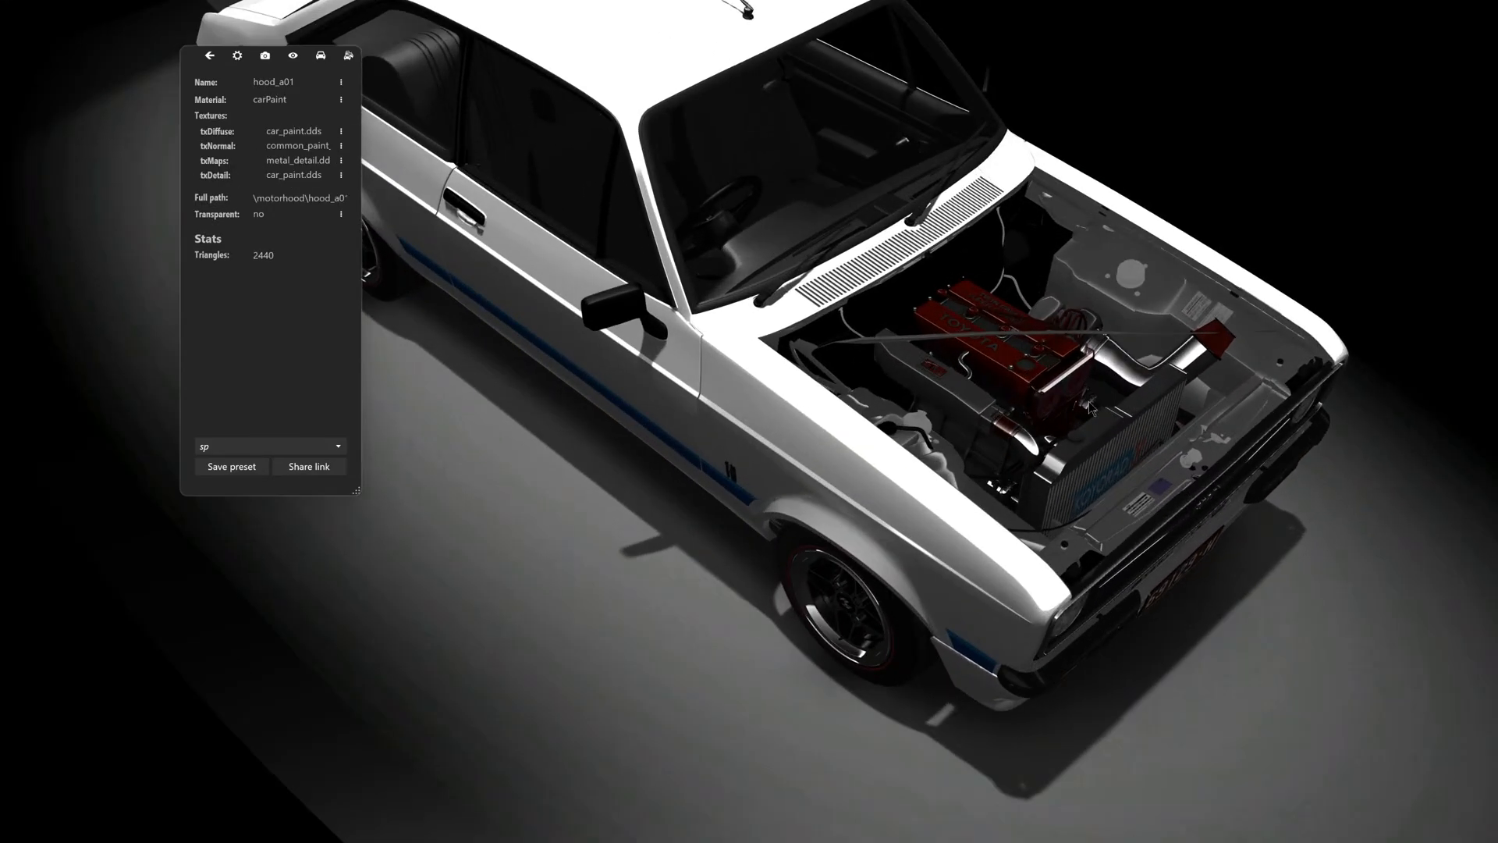
middle_drag(1101, 343, 928, 429)
scroll(835, 503, down, 3)
drag(928, 430, 839, 544)
scroll(839, 544, up, 5)
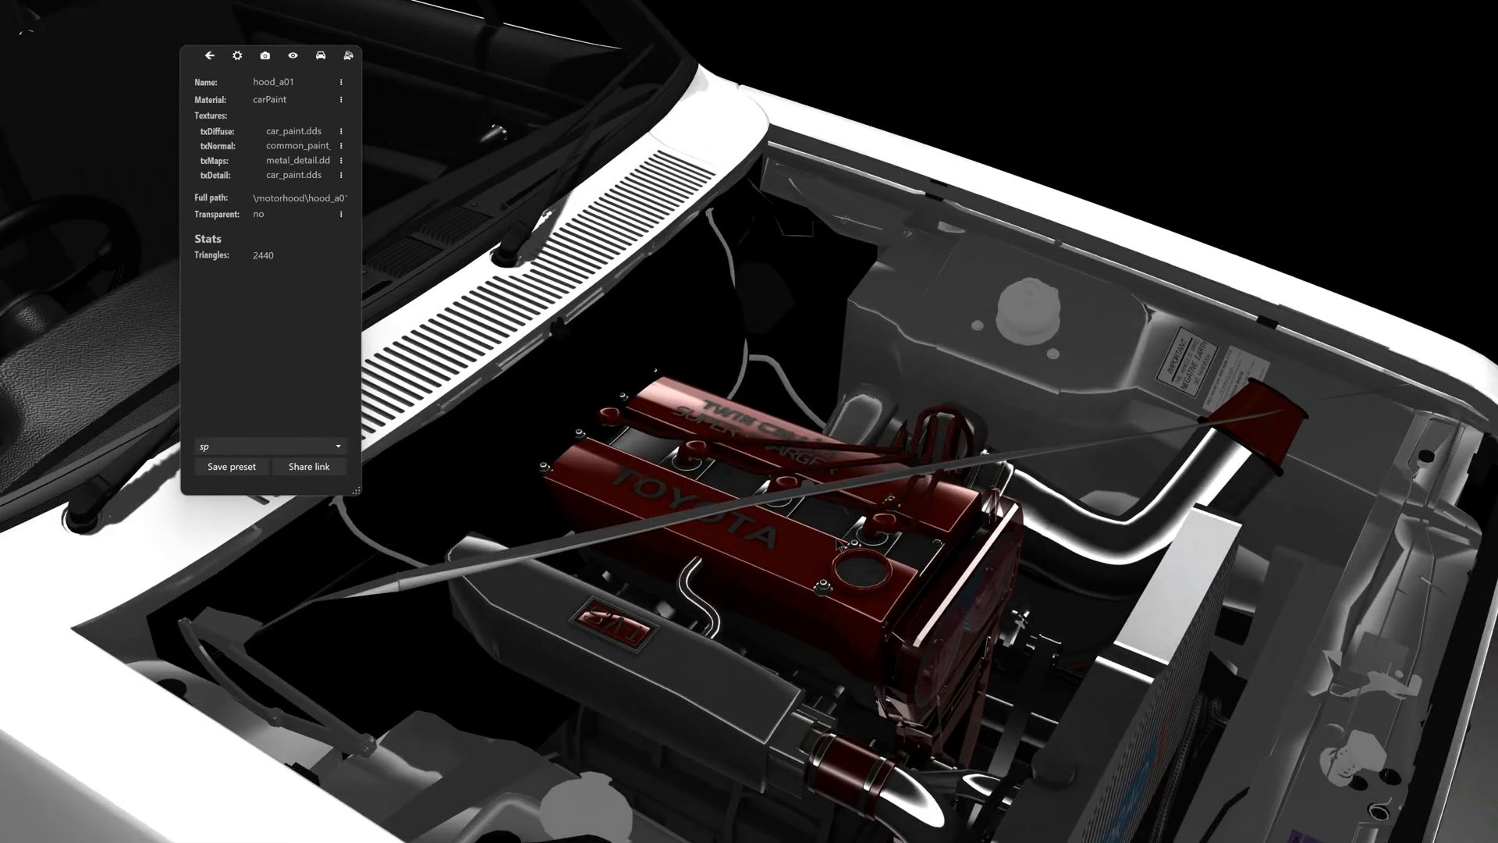
scroll(839, 544, down, 8)
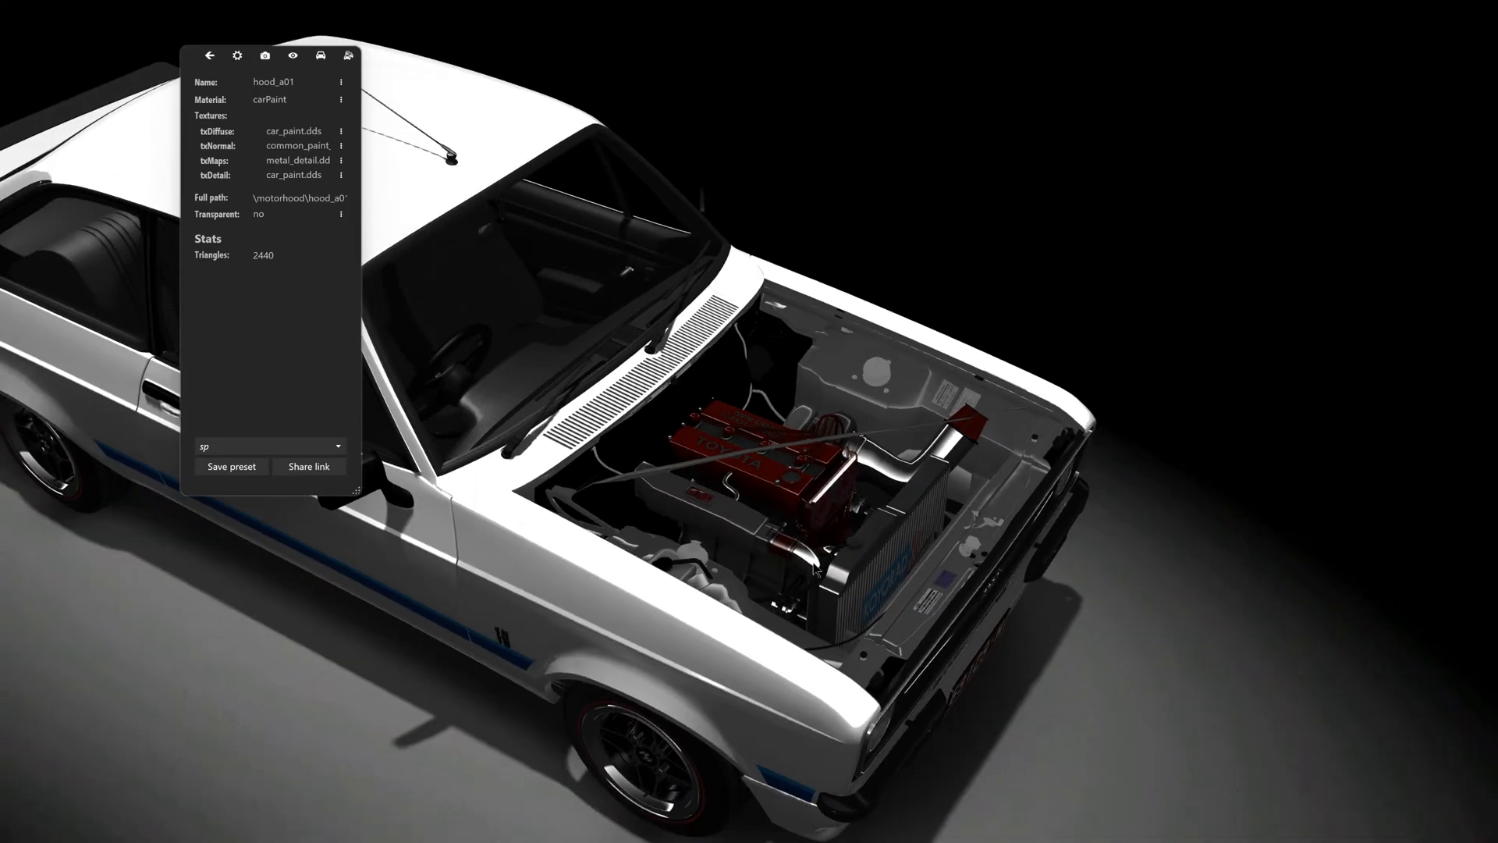
- Close the showroom and select the Toyota 4AGE Turbo engine in the car list
key(Escape)
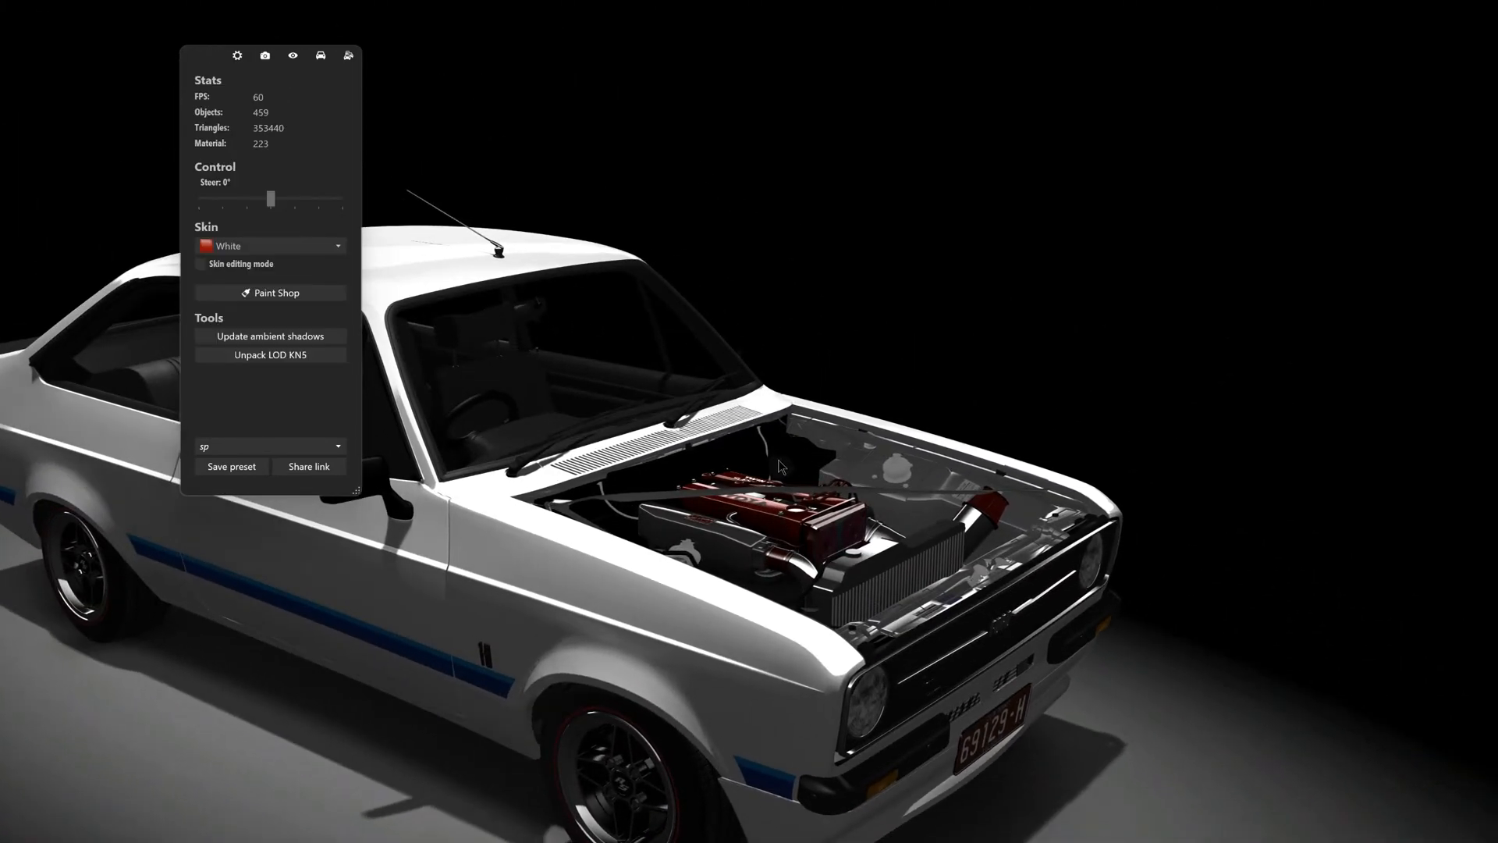
key(Escape)
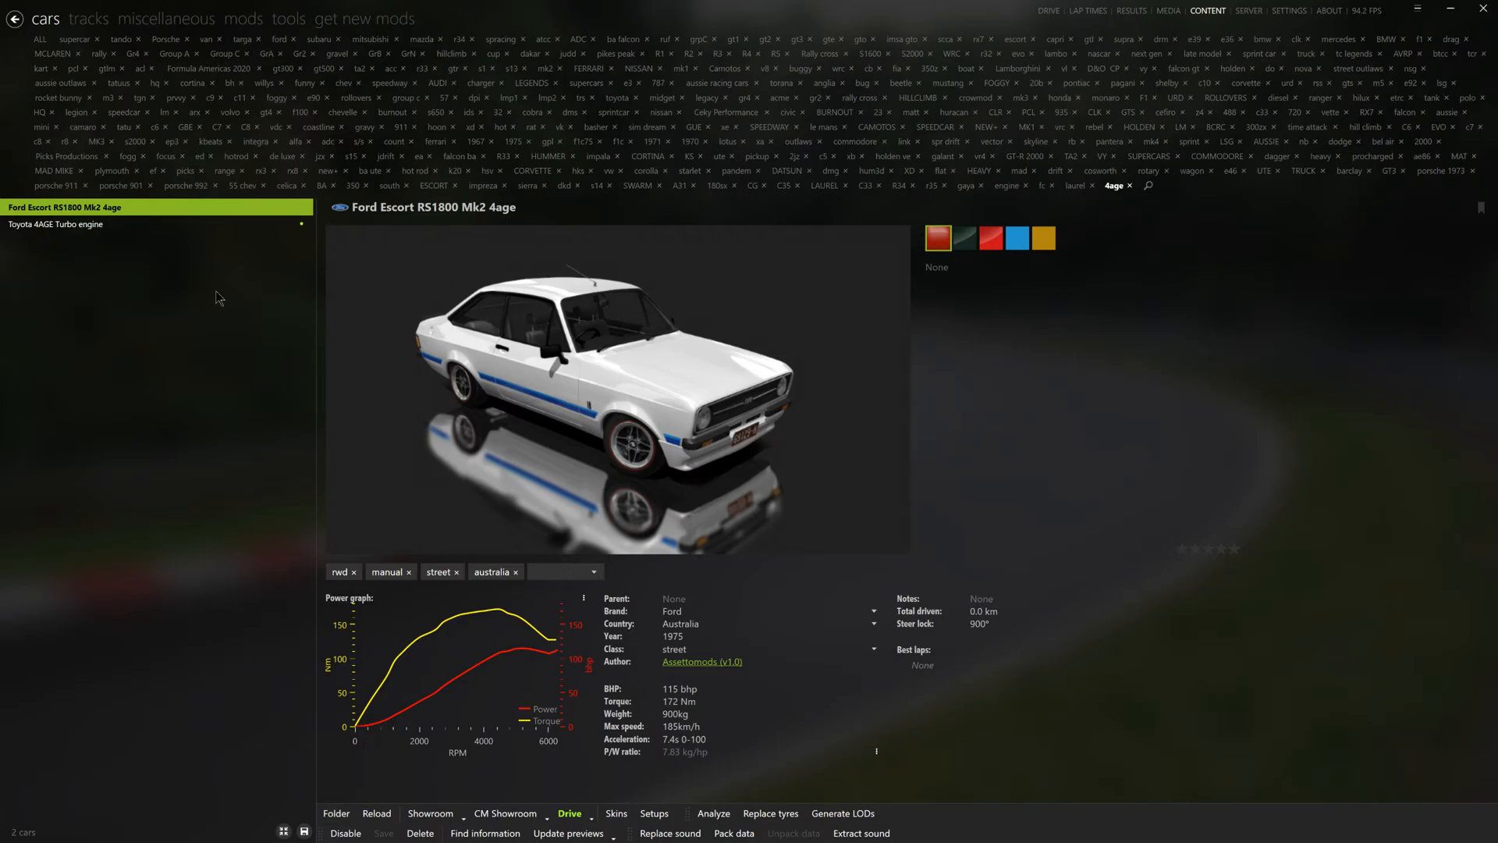
click(141, 225)
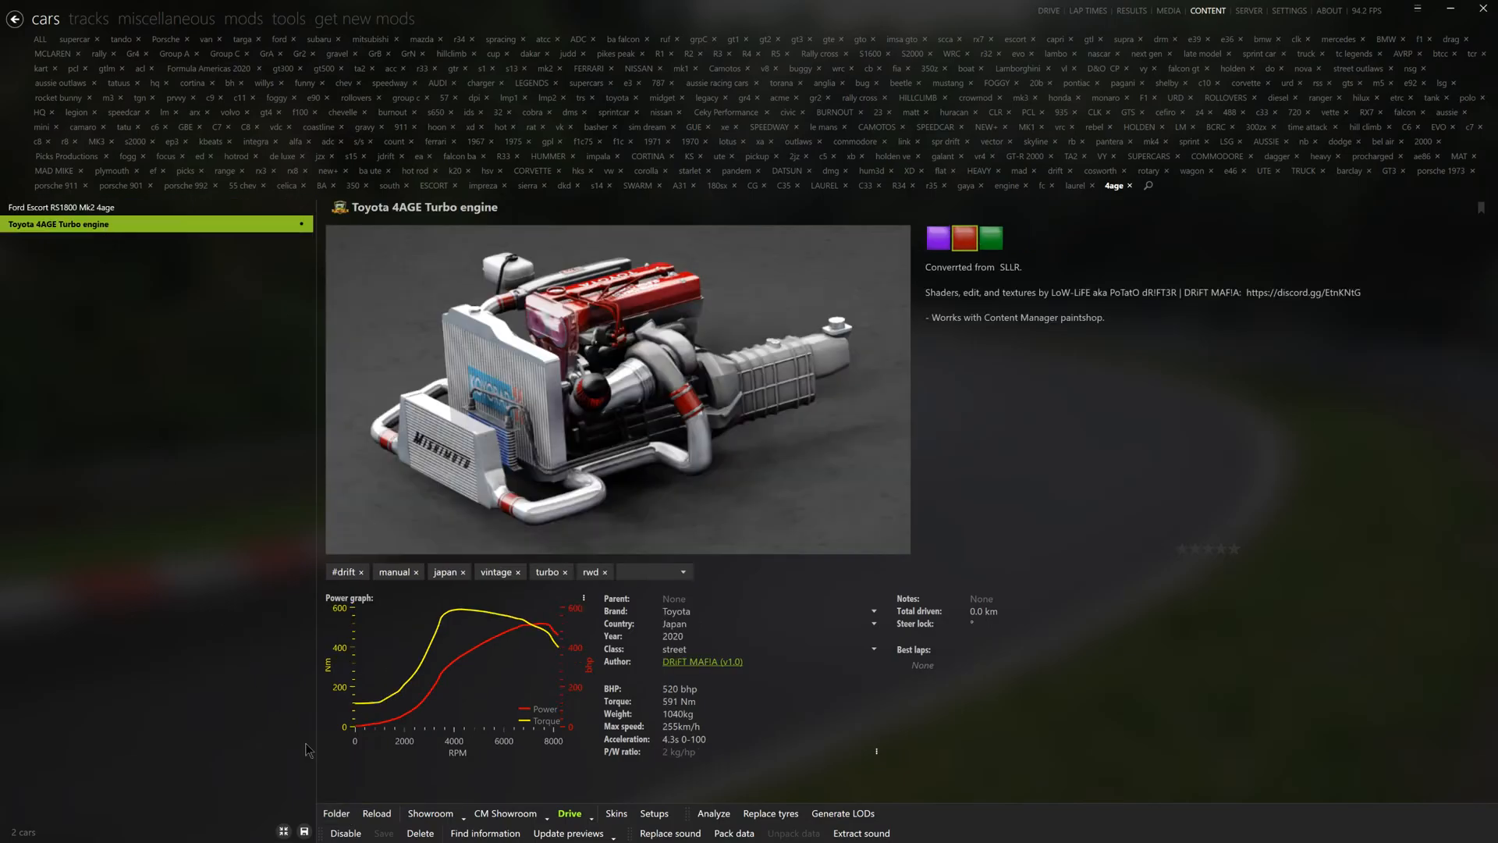
- Cut motorhood.ksanim from the Toyota engine's unpacked-low_toyota_4a_ge folder and close the folder
click(335, 815)
double_click(538, 381)
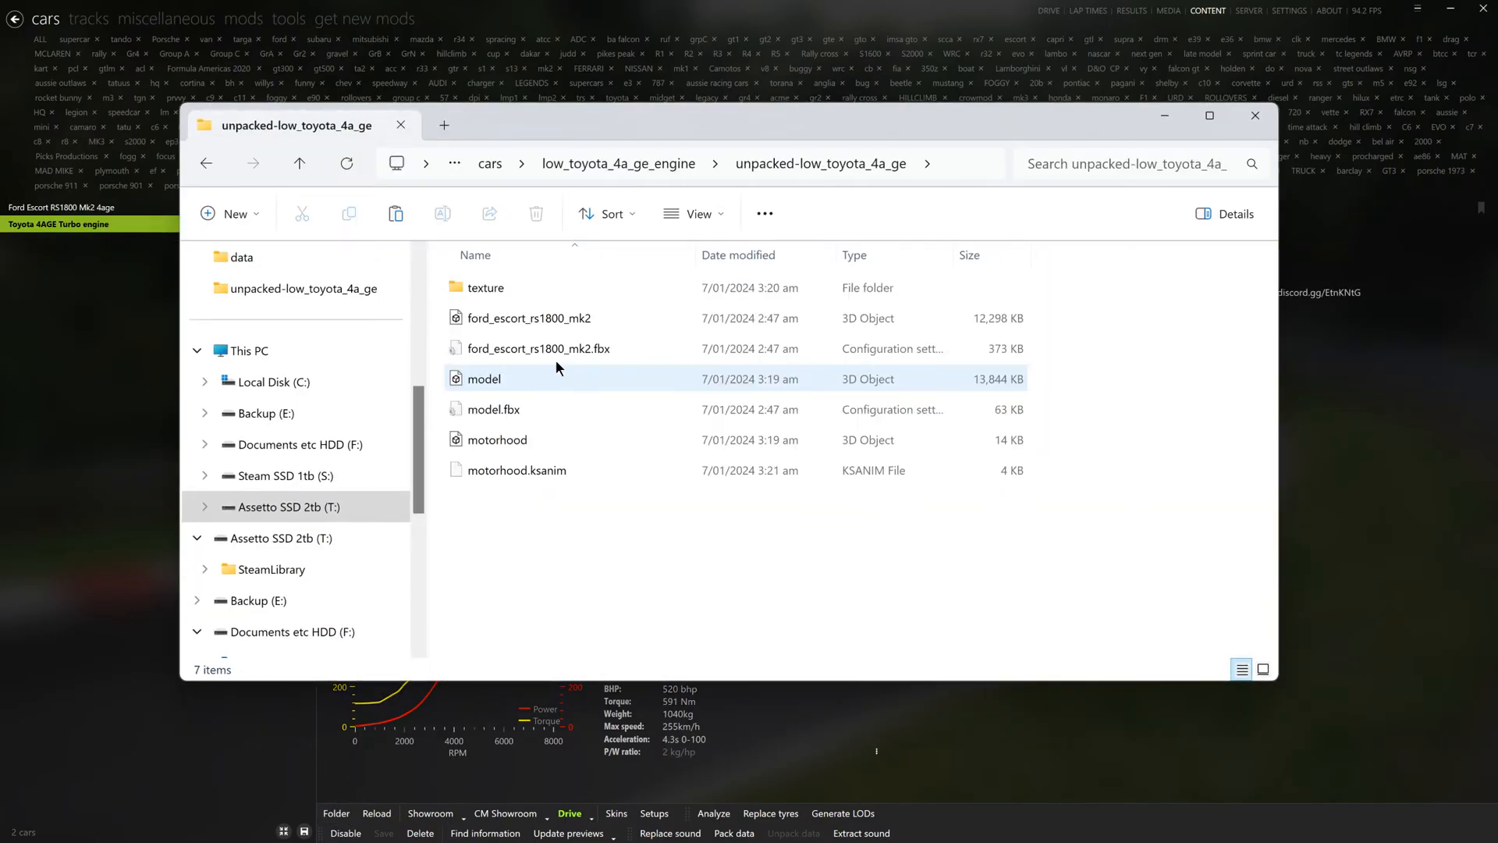
click(518, 471)
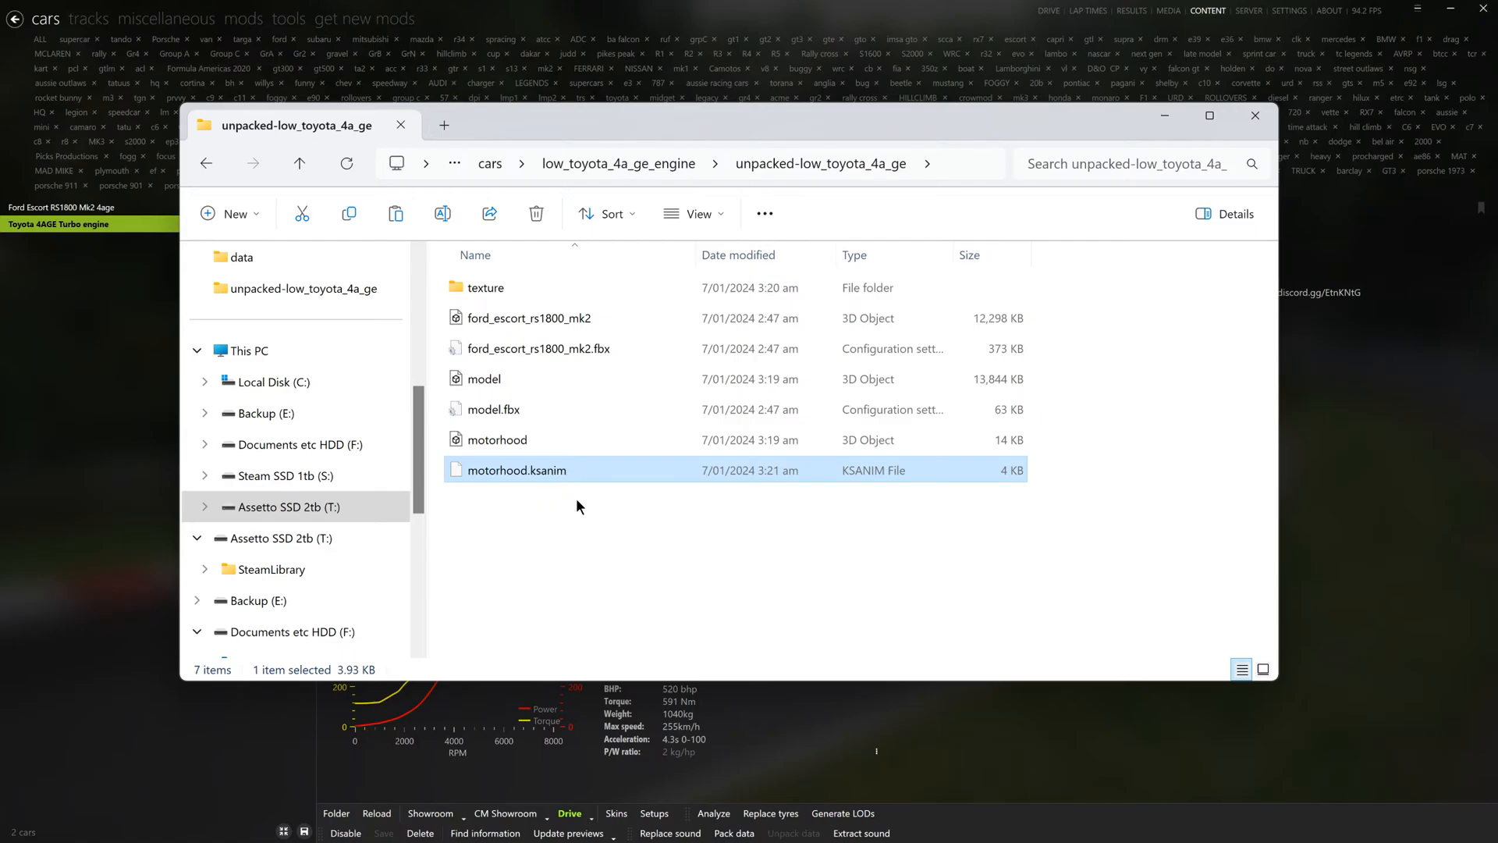
right_click(554, 471)
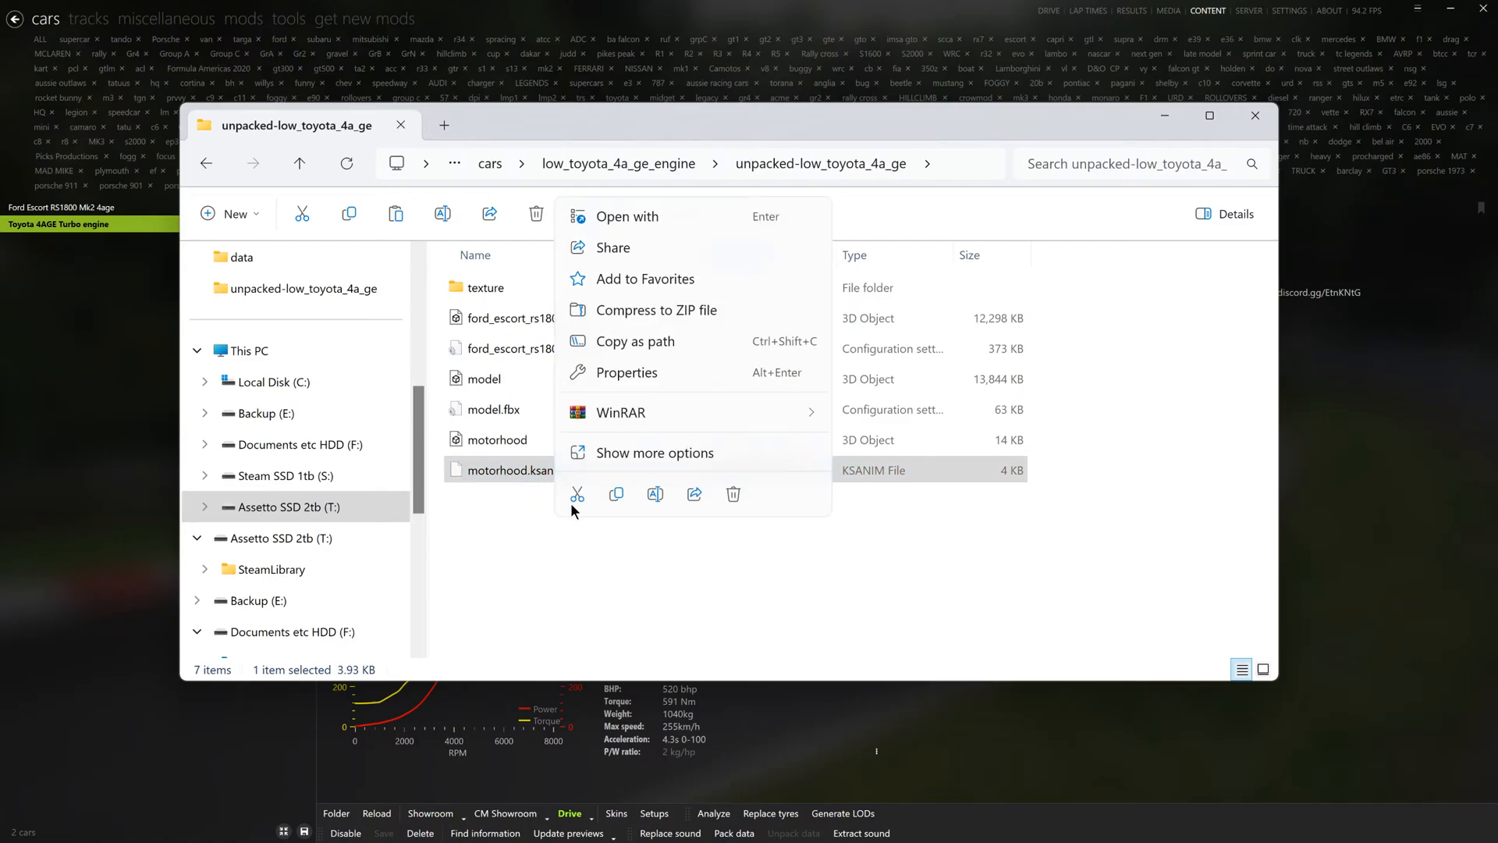
click(587, 490)
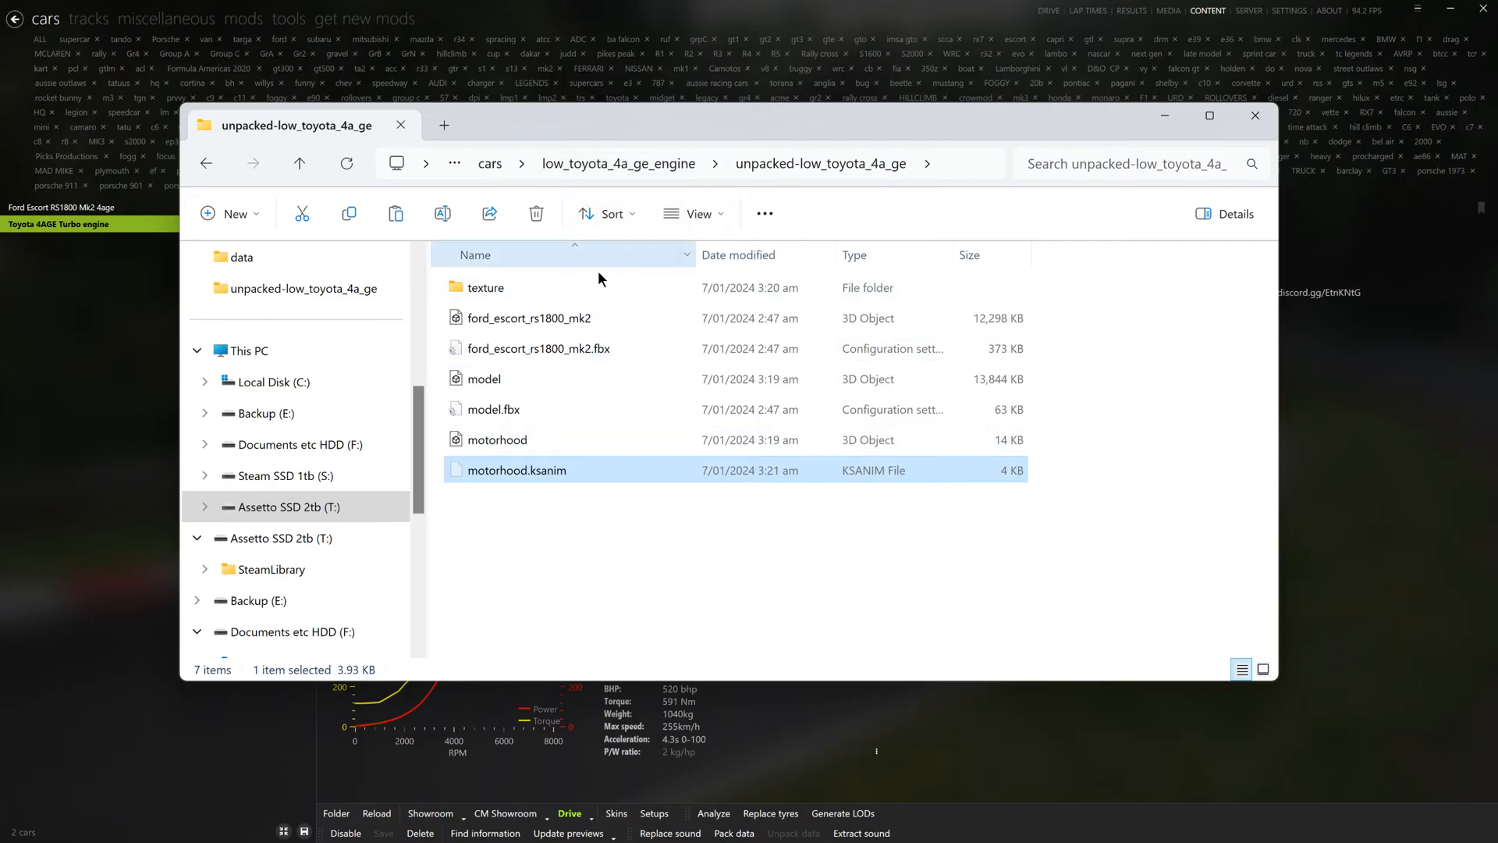
click(1253, 117)
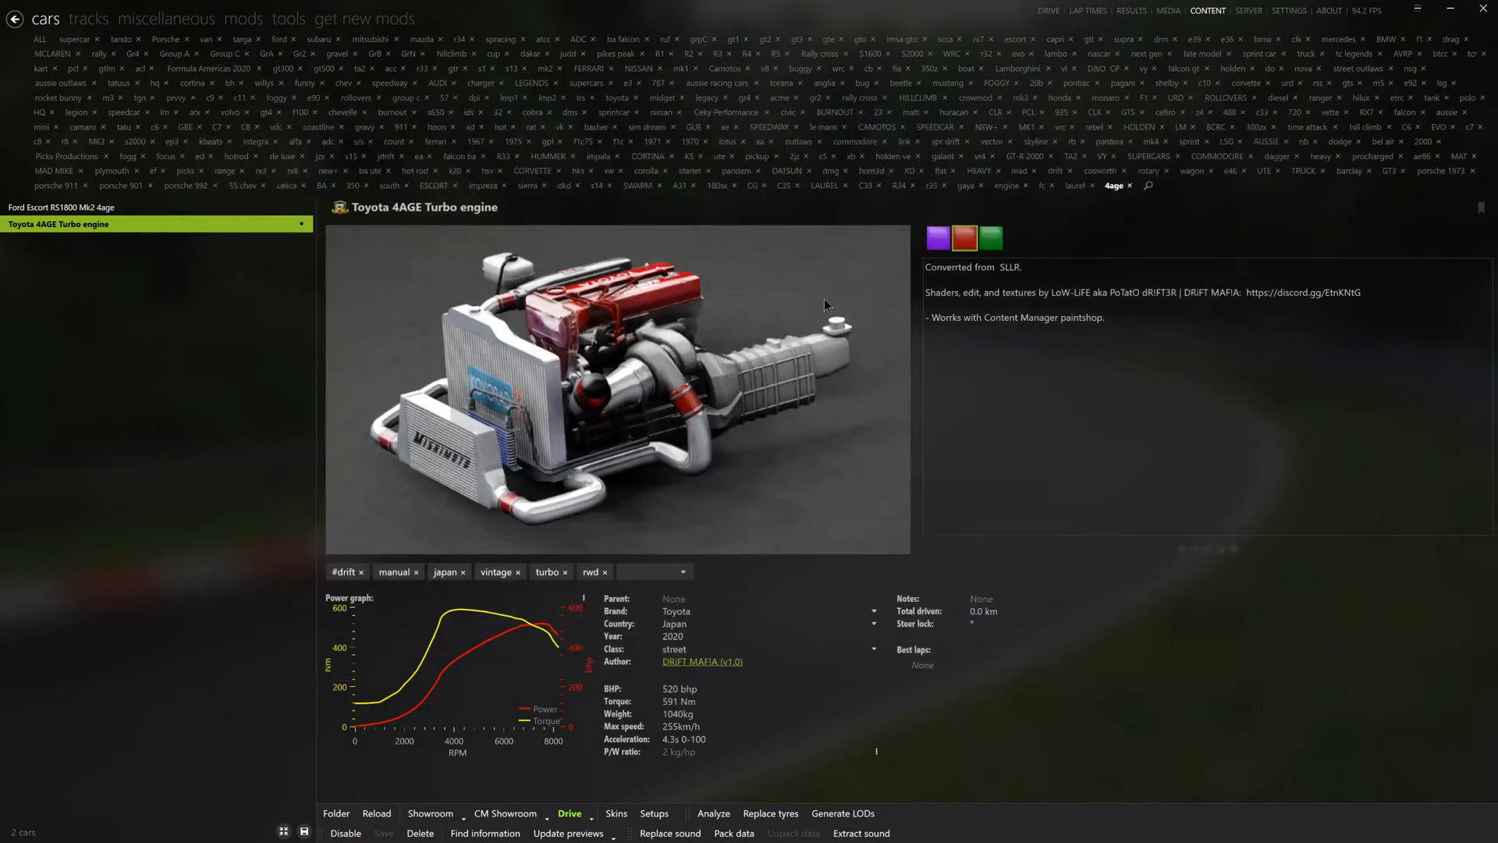
- Paste motorhood.ksanim into the animations folder of the Ford Escort RS1800 Mk2 4age
click(110, 207)
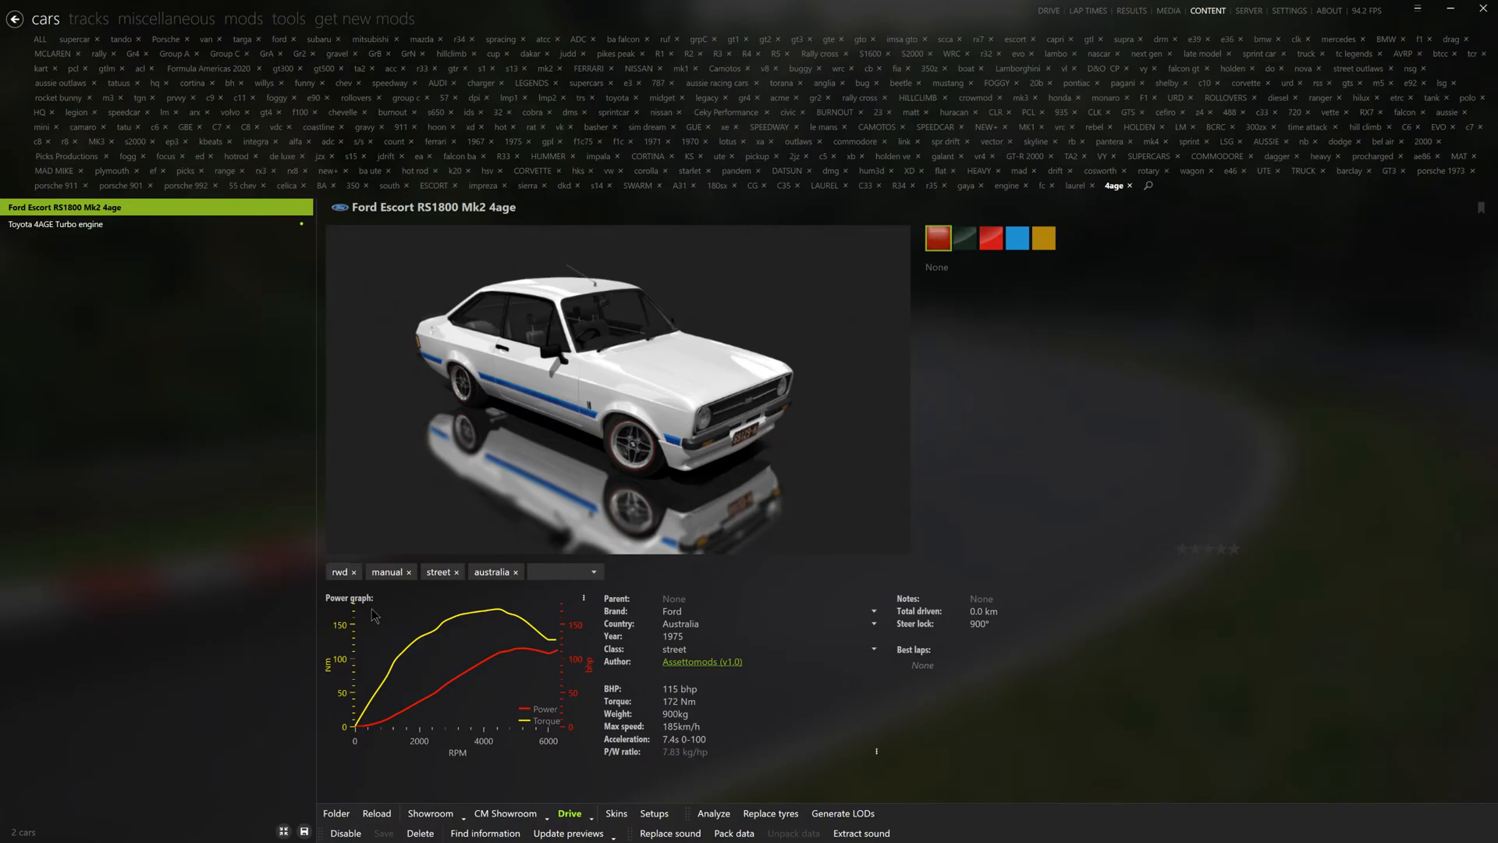
click(337, 813)
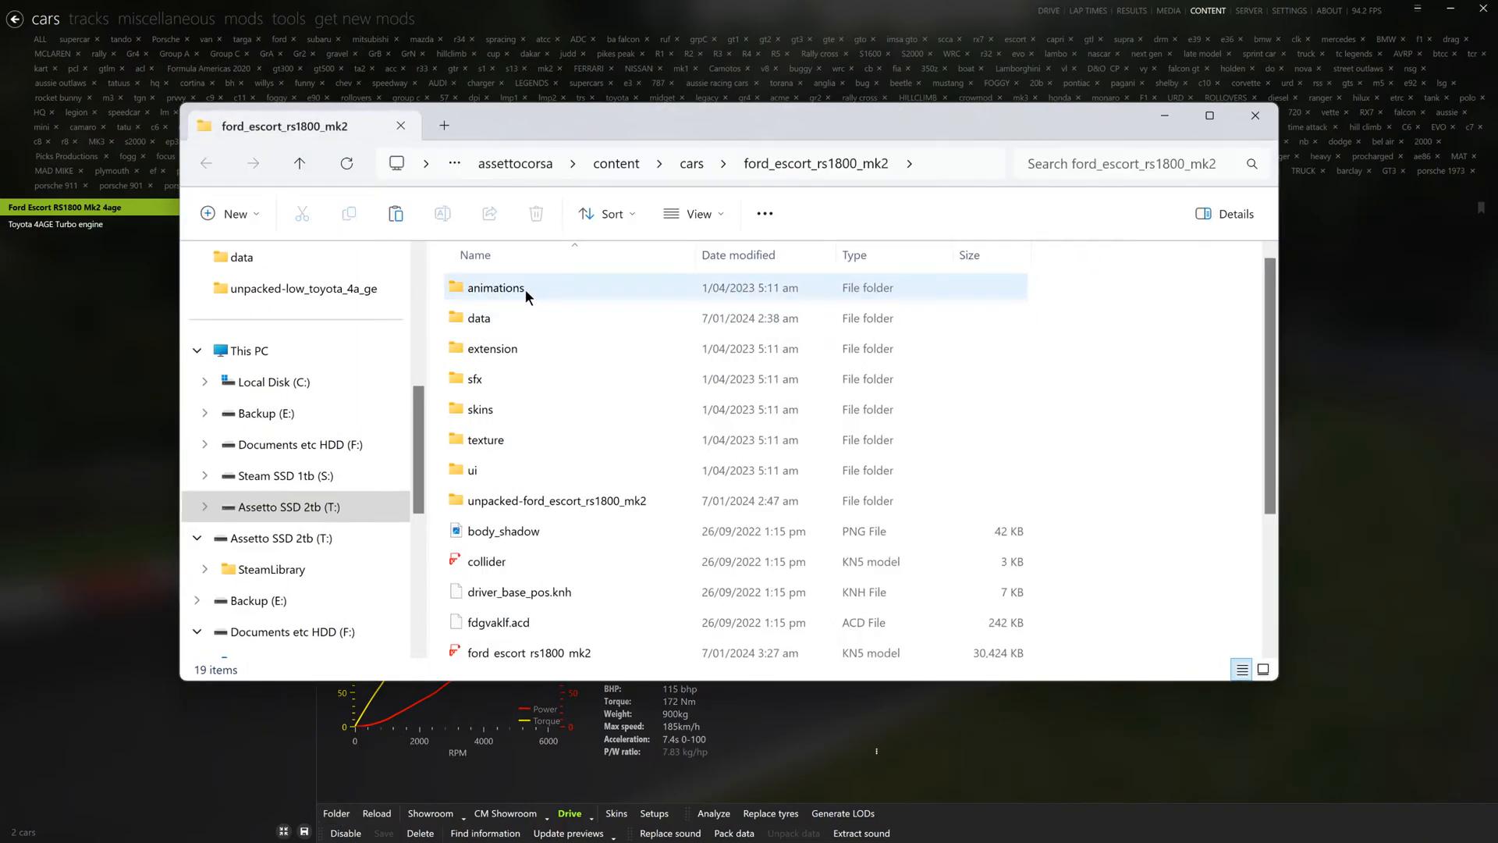
double_click(526, 289)
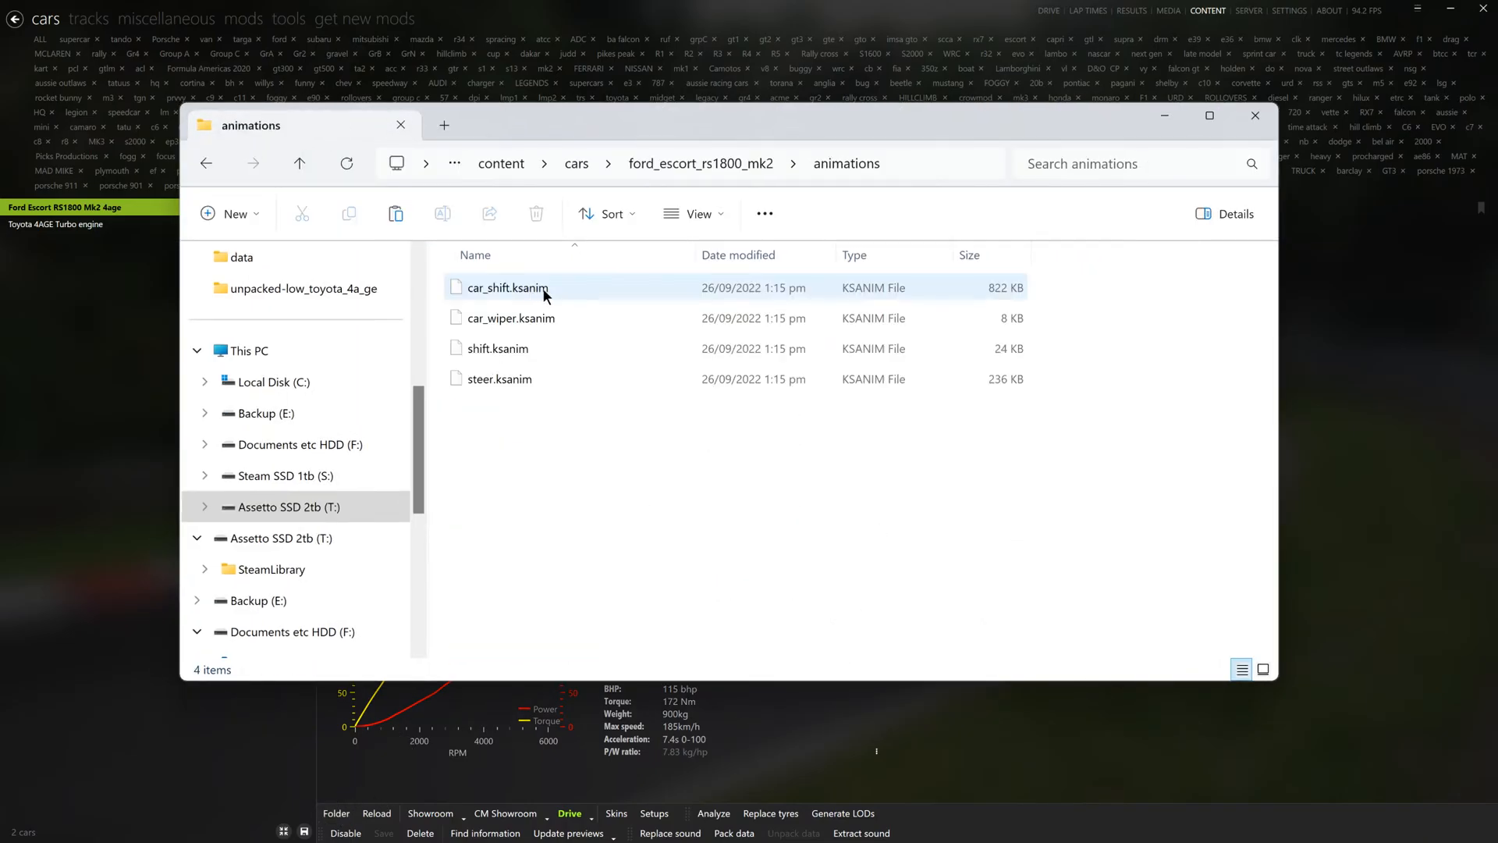
key(ctrl+v)
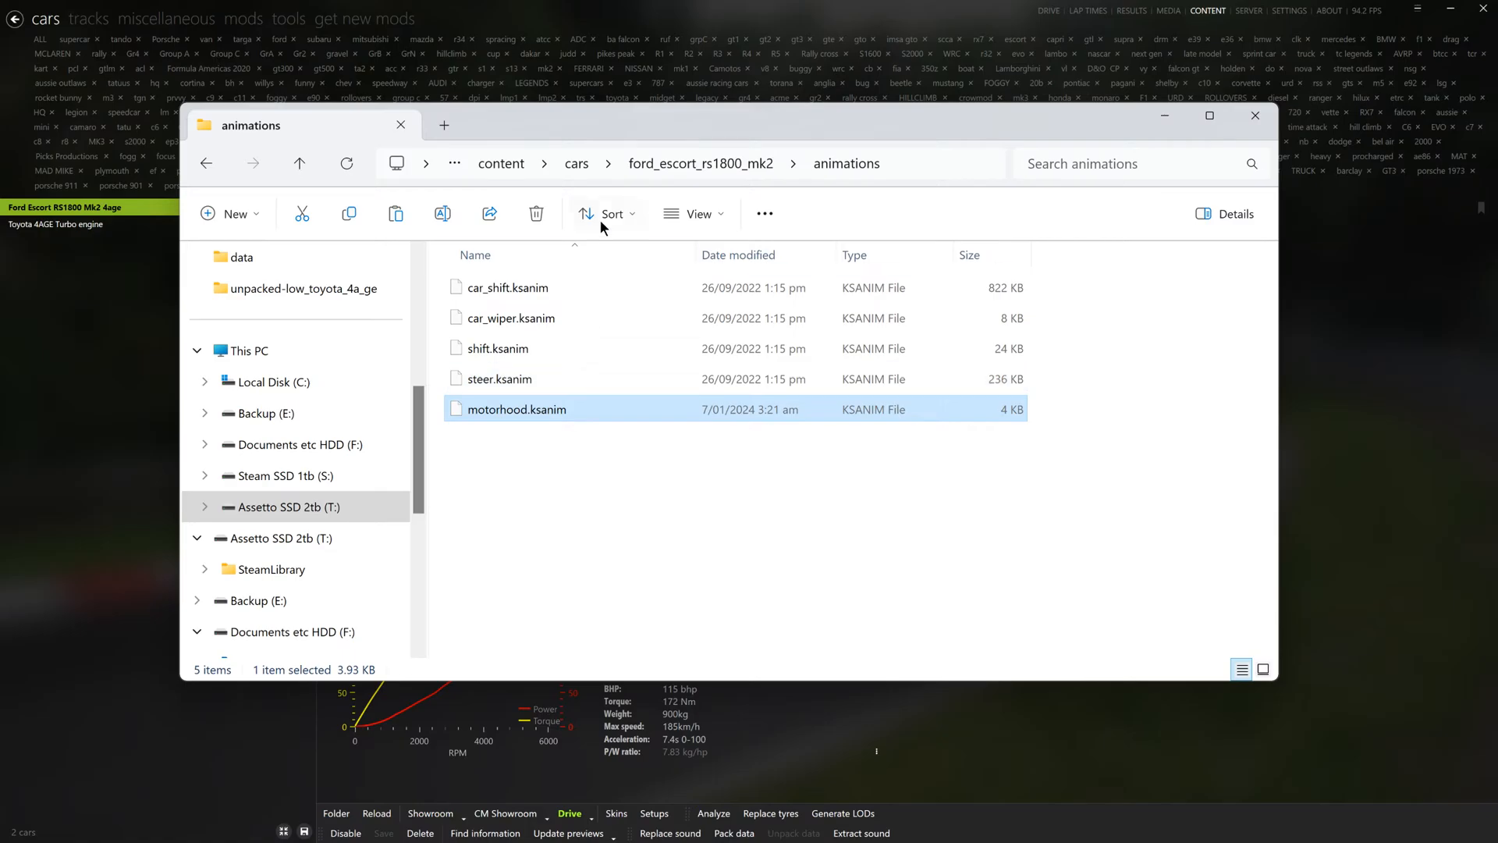
- Inspect the ext_config file in the Escort's extension folder, closing both the file and the folder unchanged
click(699, 165)
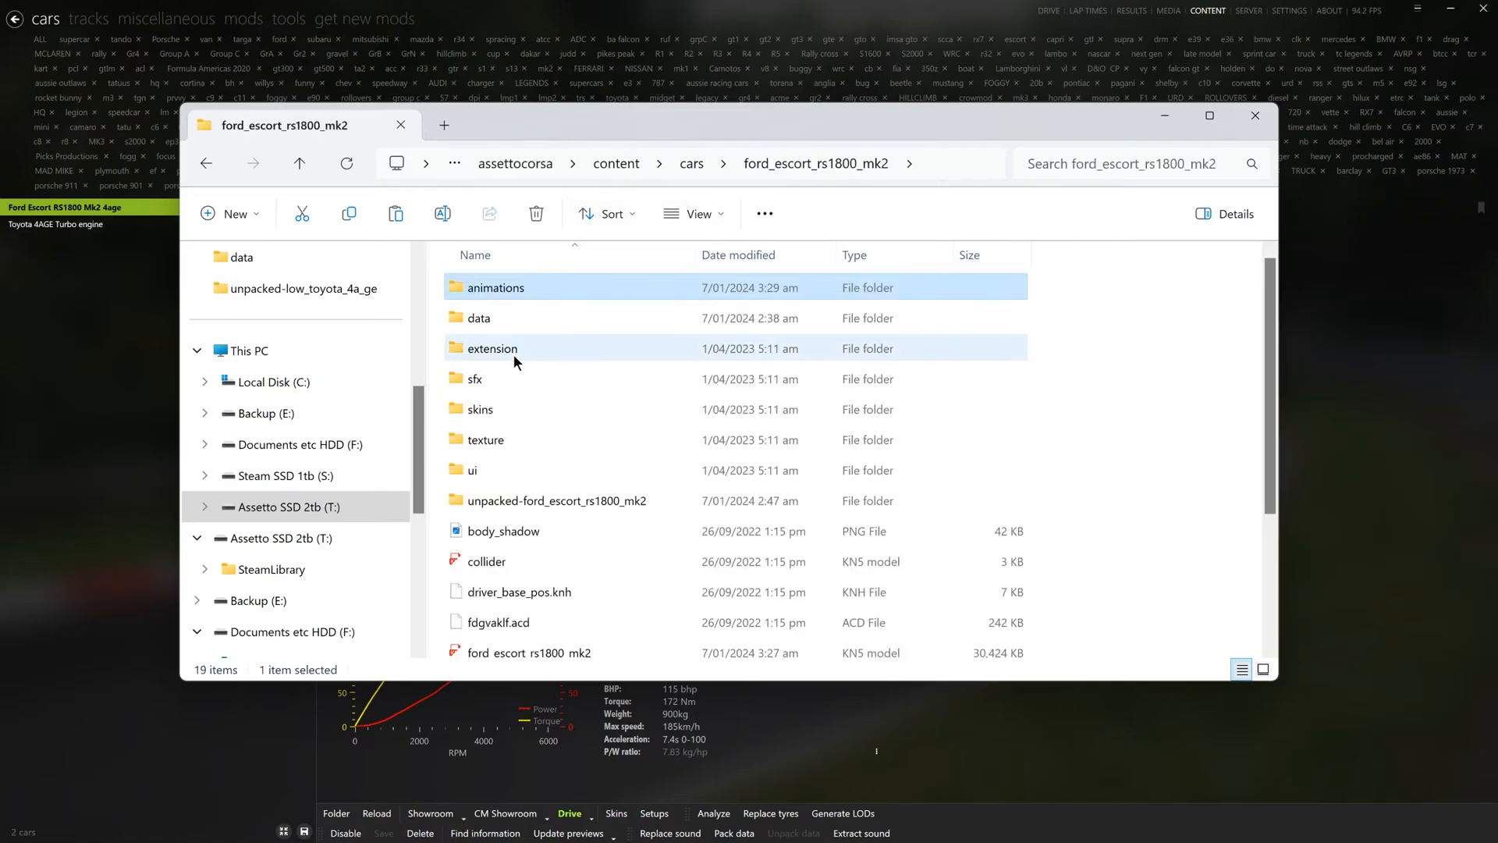
double_click(515, 351)
double_click(522, 293)
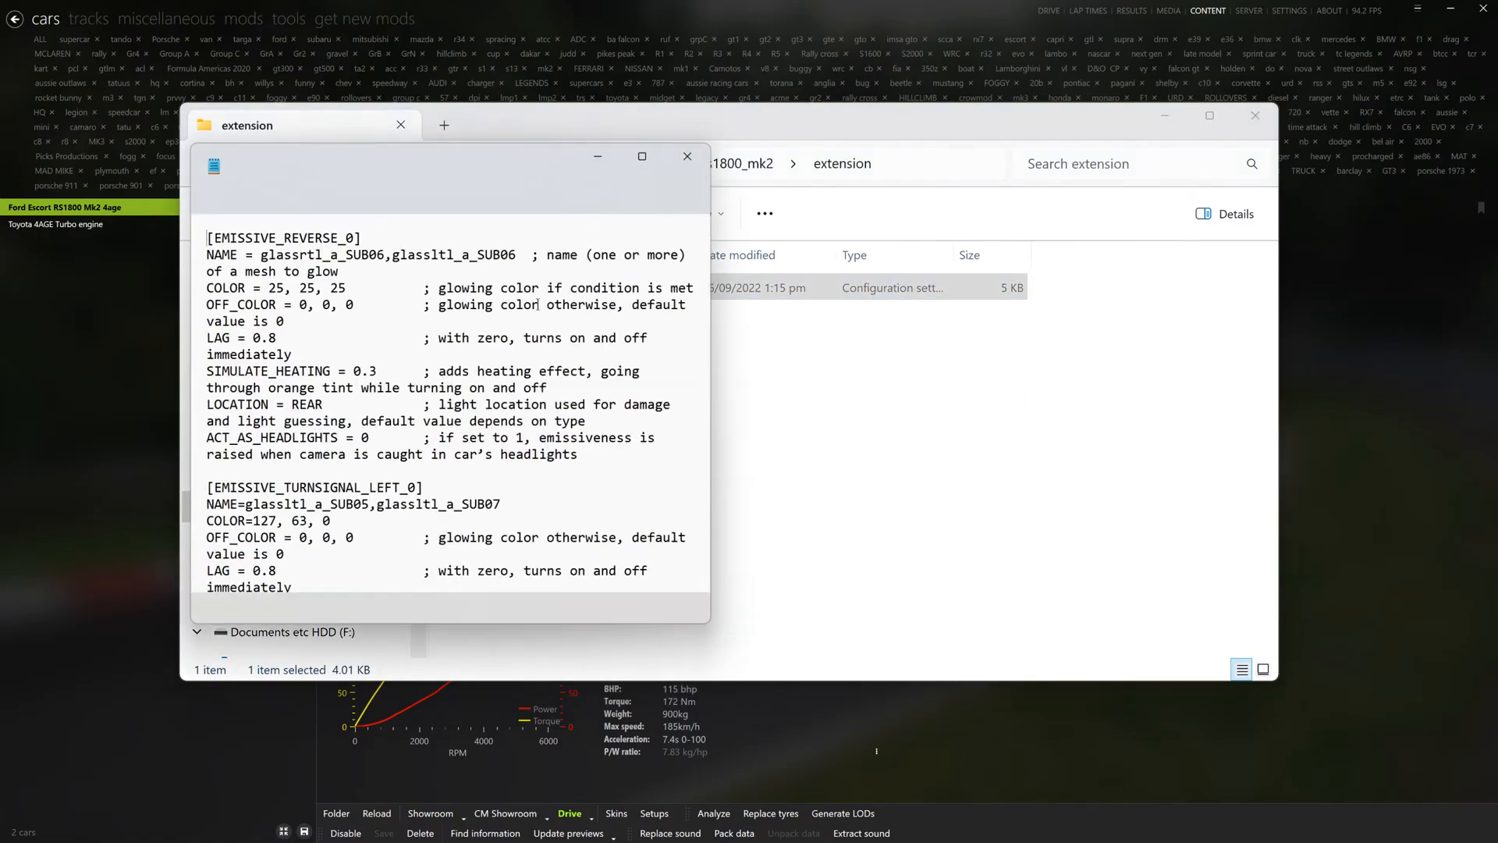
click(645, 155)
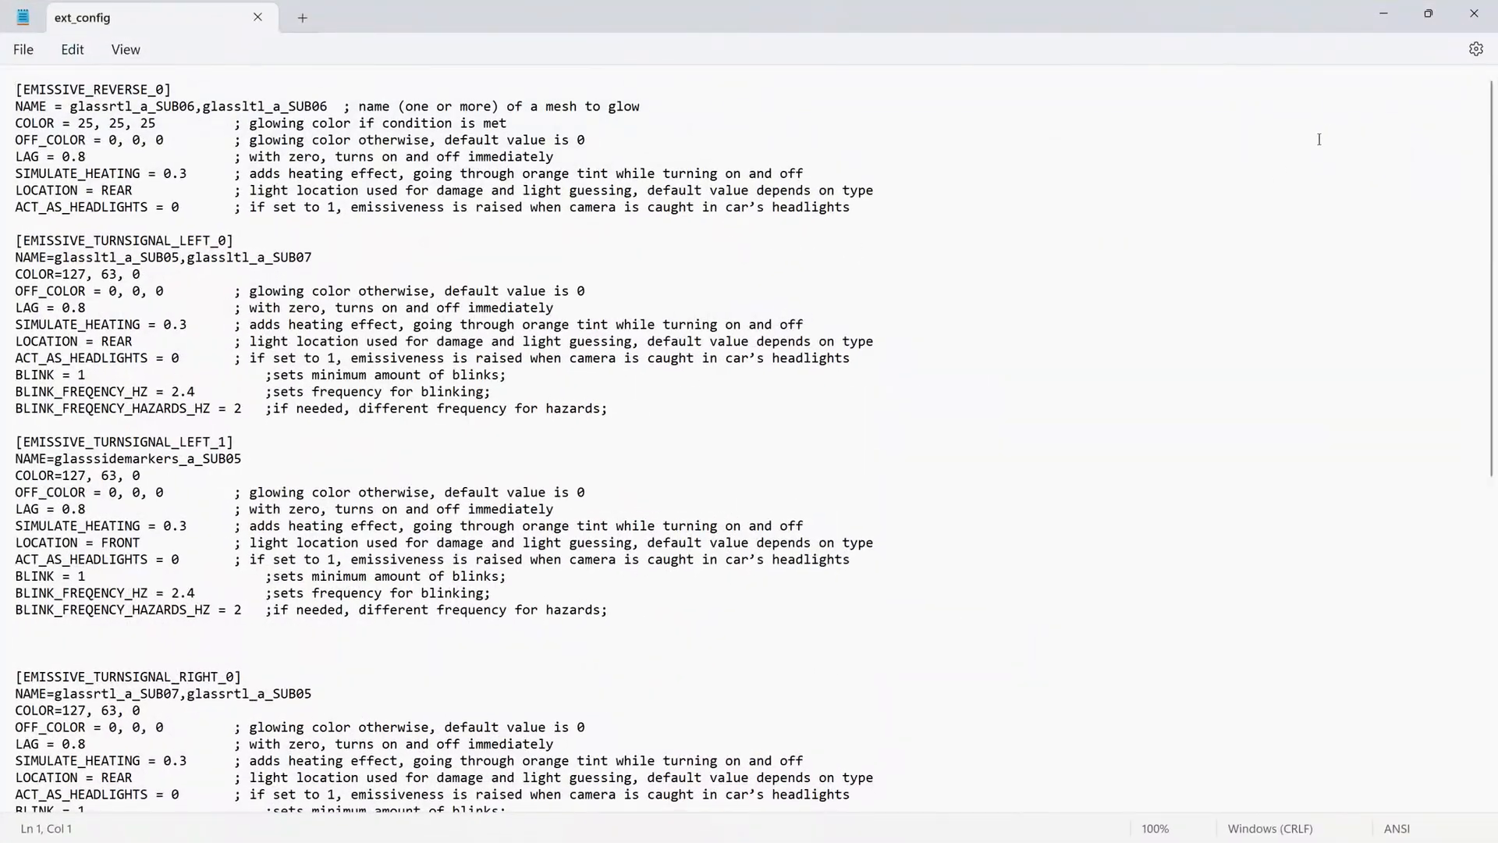
mouse_move(1492, 91)
mouse_down()
mouse_move(1491, 443)
mouse_move(1489, 98)
mouse_up()
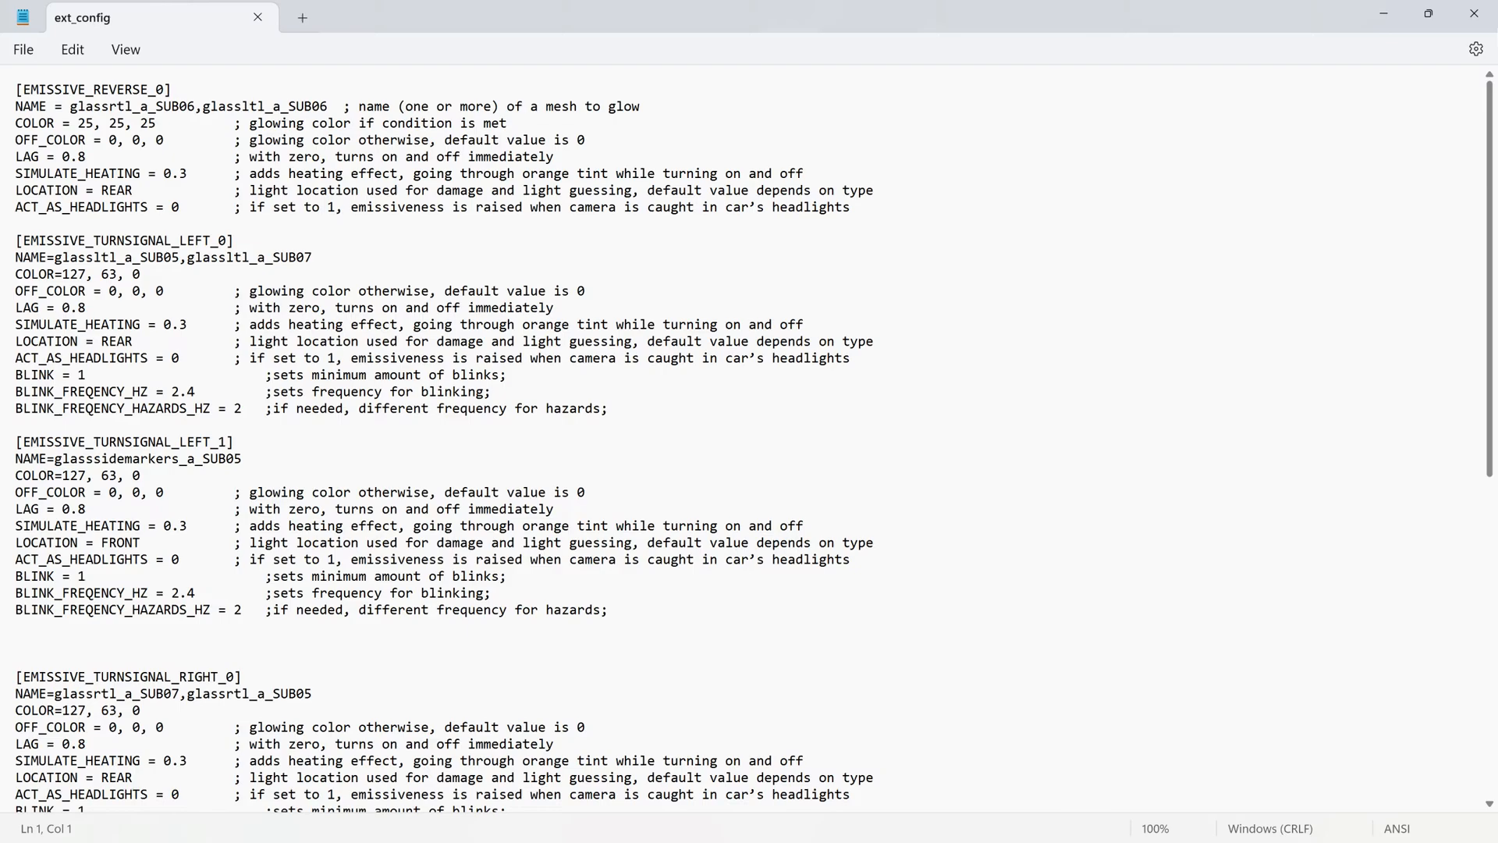
click(1474, 13)
click(1265, 123)
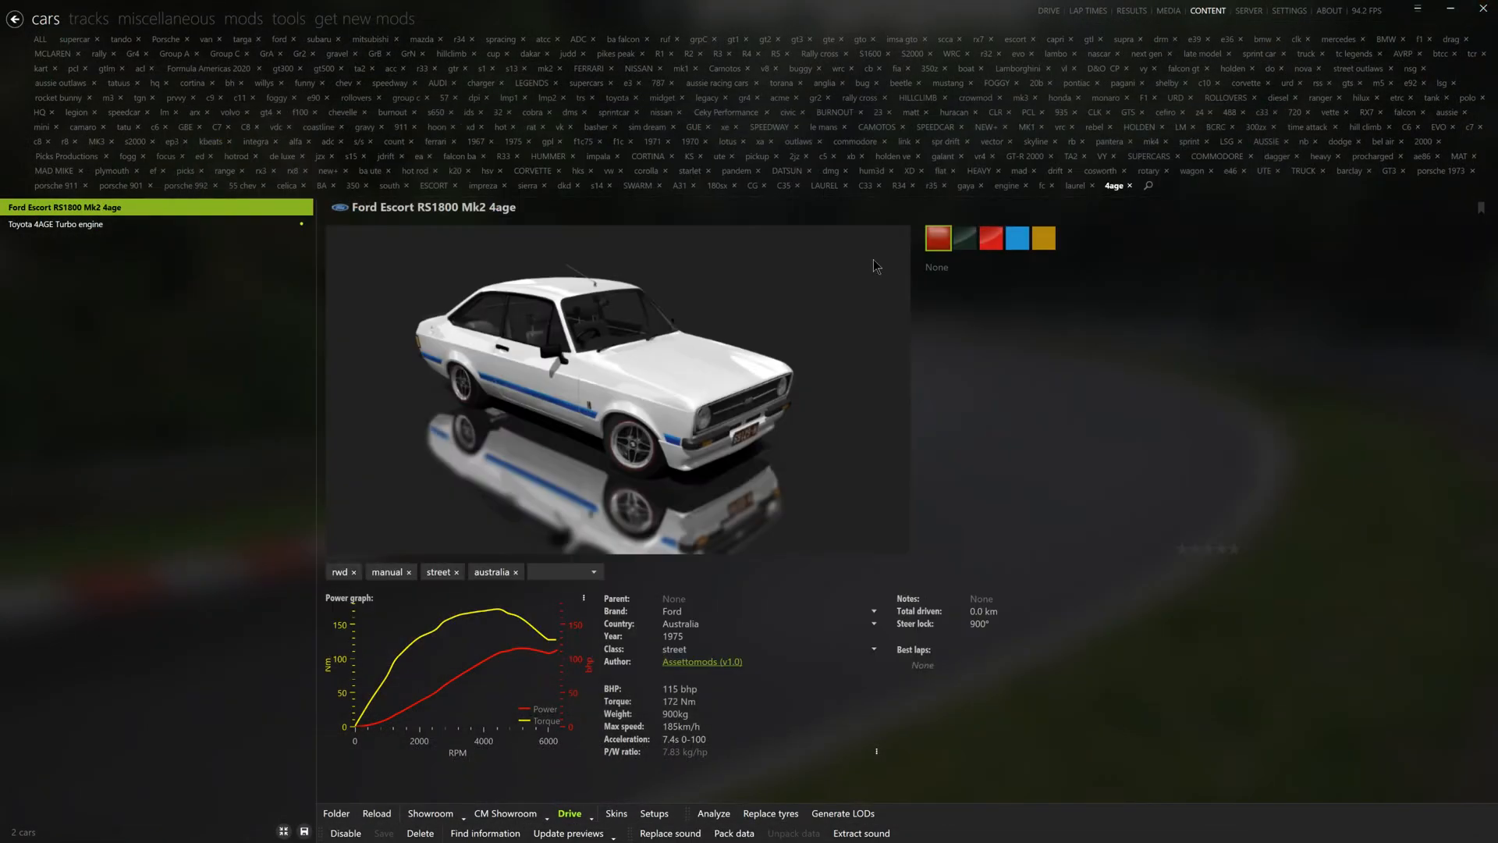
- Look through the cars filtered by picks, Picks Productions and R34 for one with a bonnet animation config
mouse_move(137, 205)
click(185, 171)
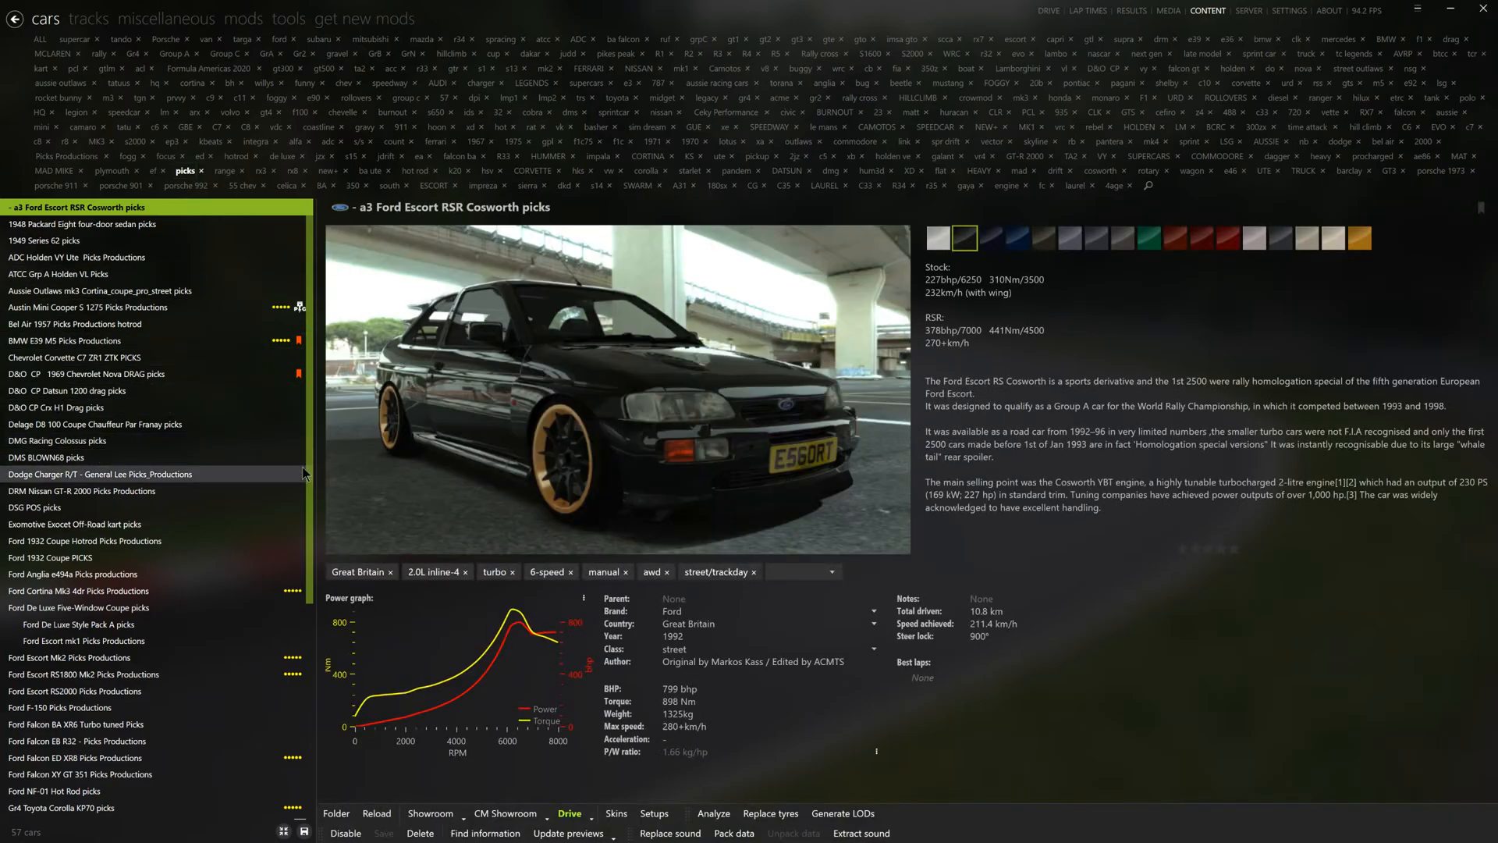
scroll(156, 625, down, 4)
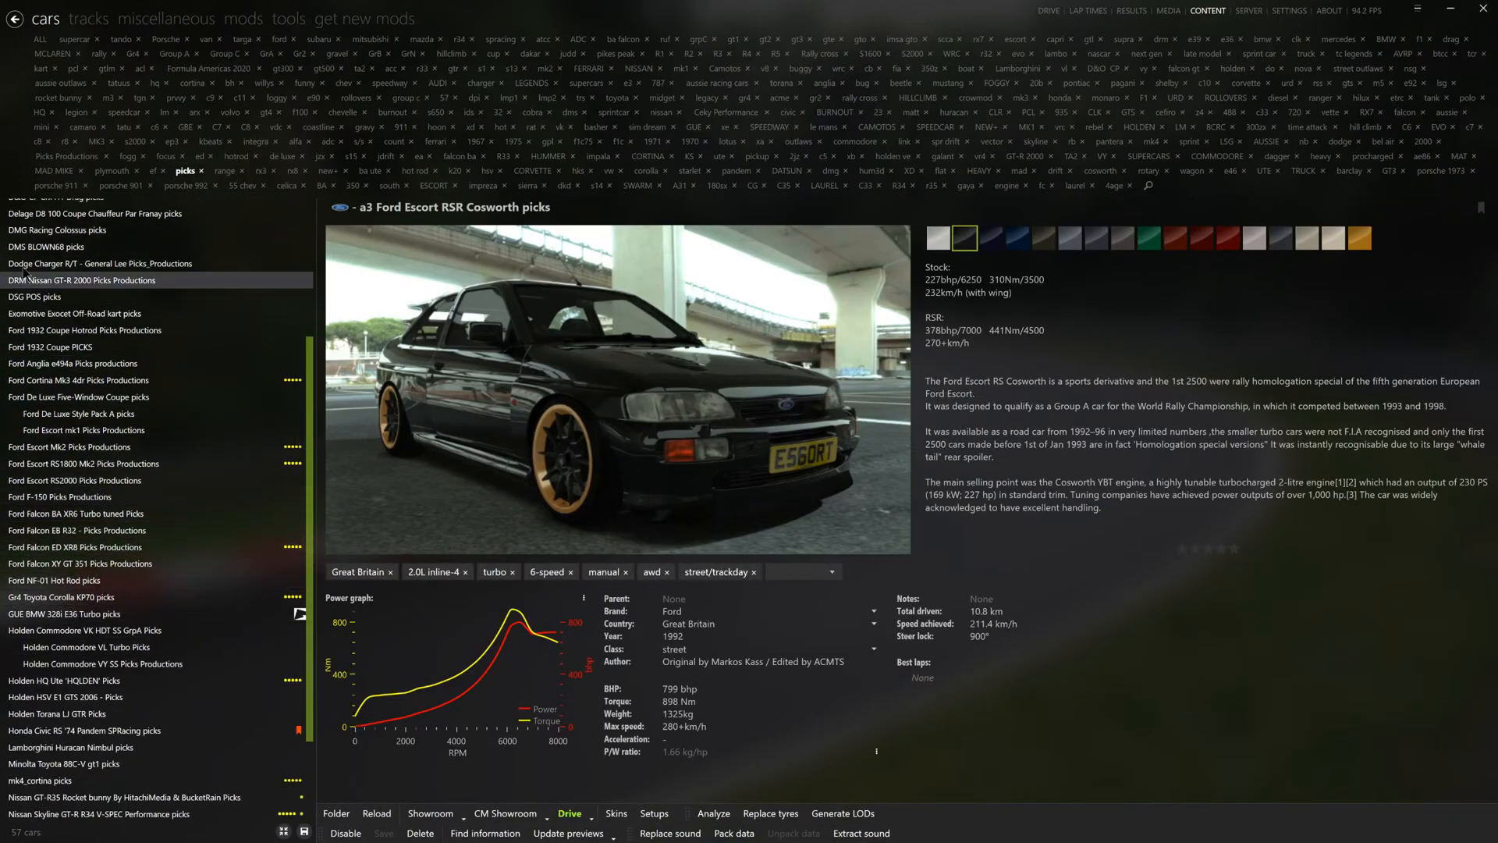
click(63, 157)
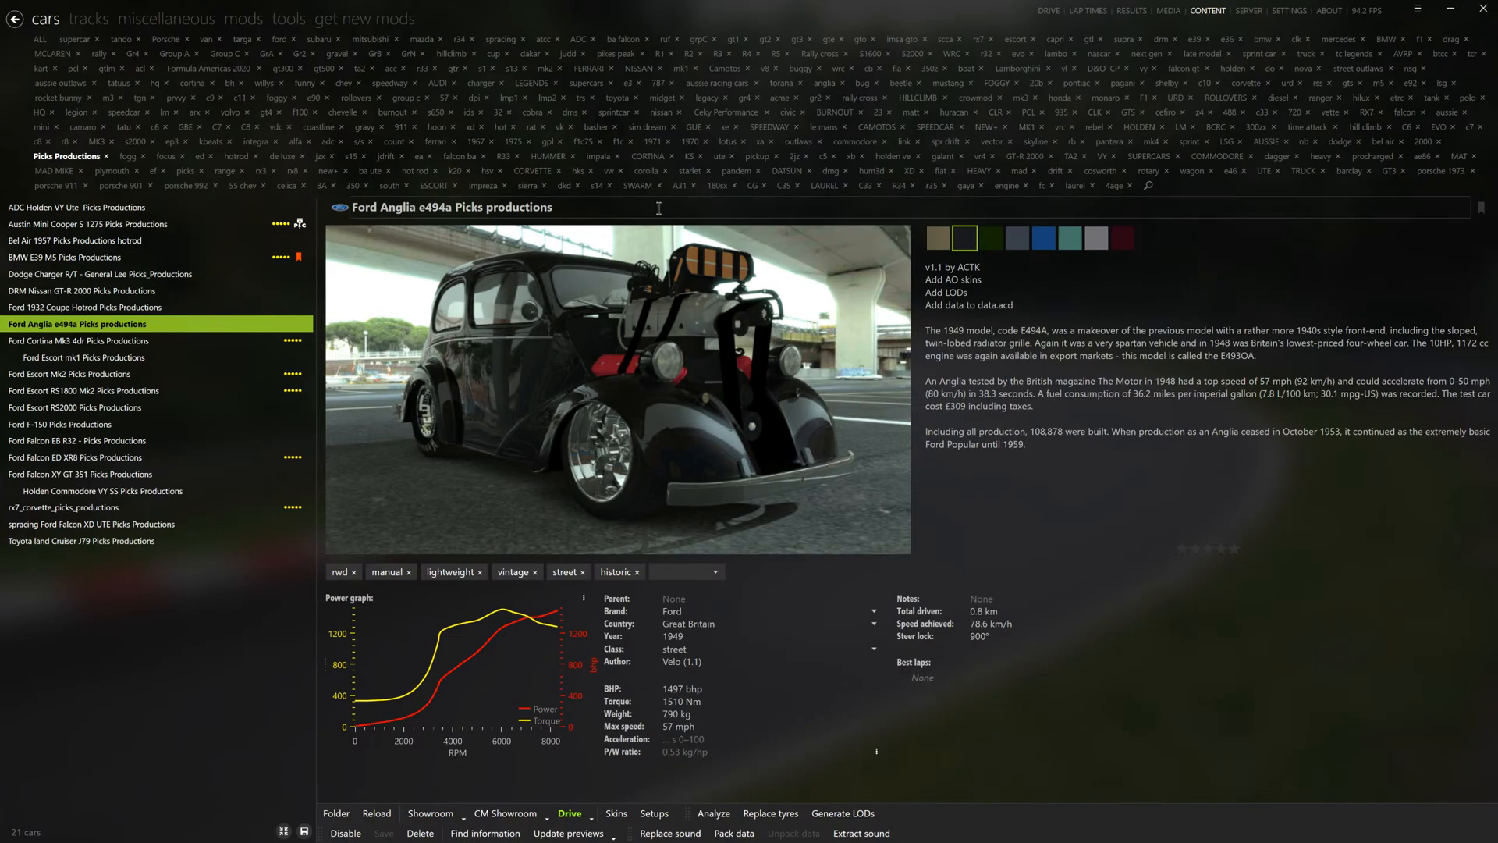
click(899, 186)
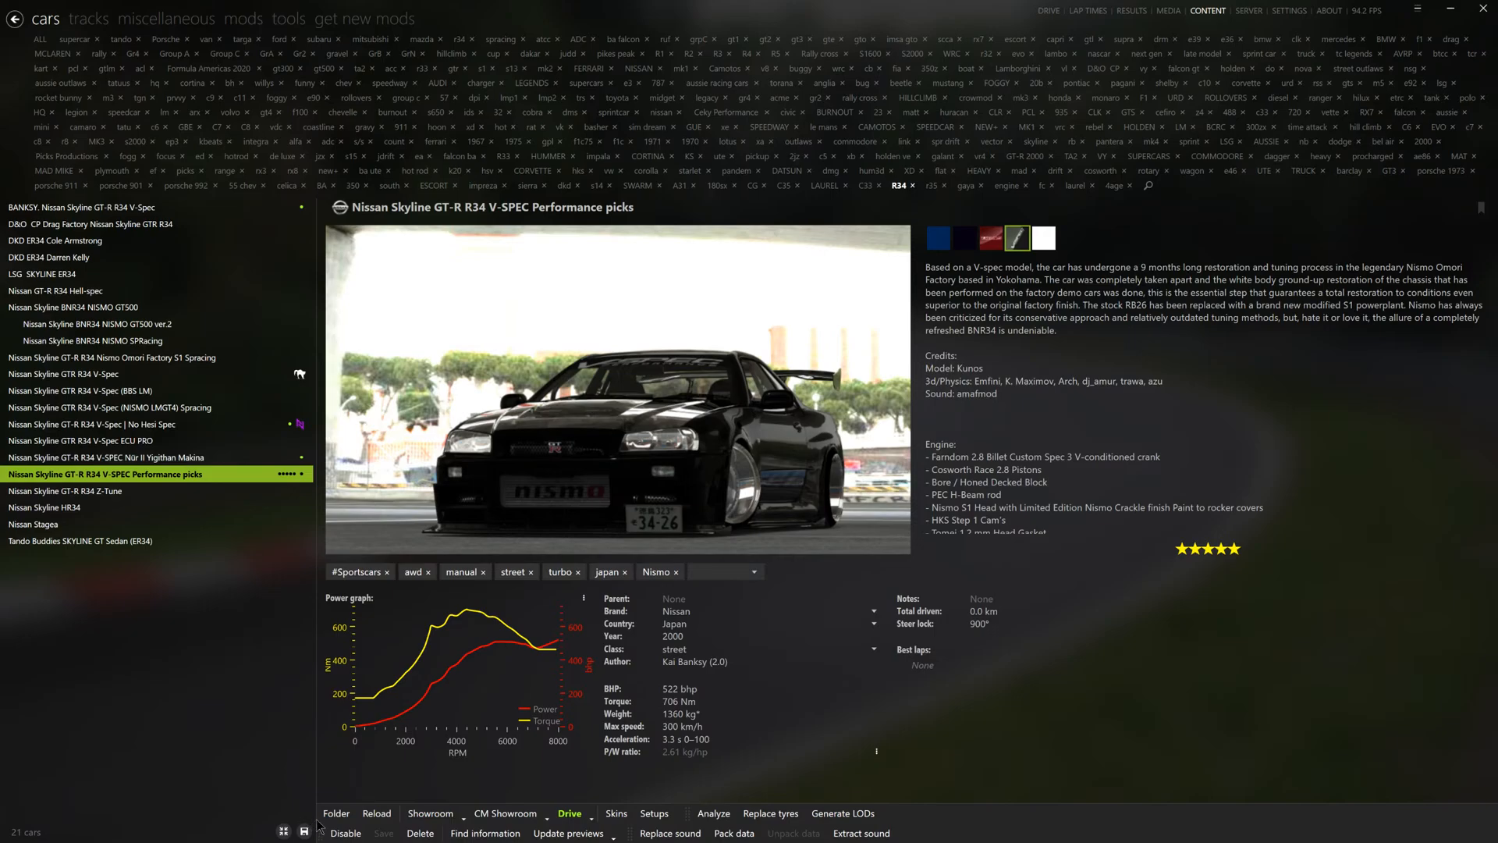
- Read through the Nissan GT-R R34 Hell-spec's ext_config for a bonnet animation entry, closing the file and folder
mouse_move(74, 429)
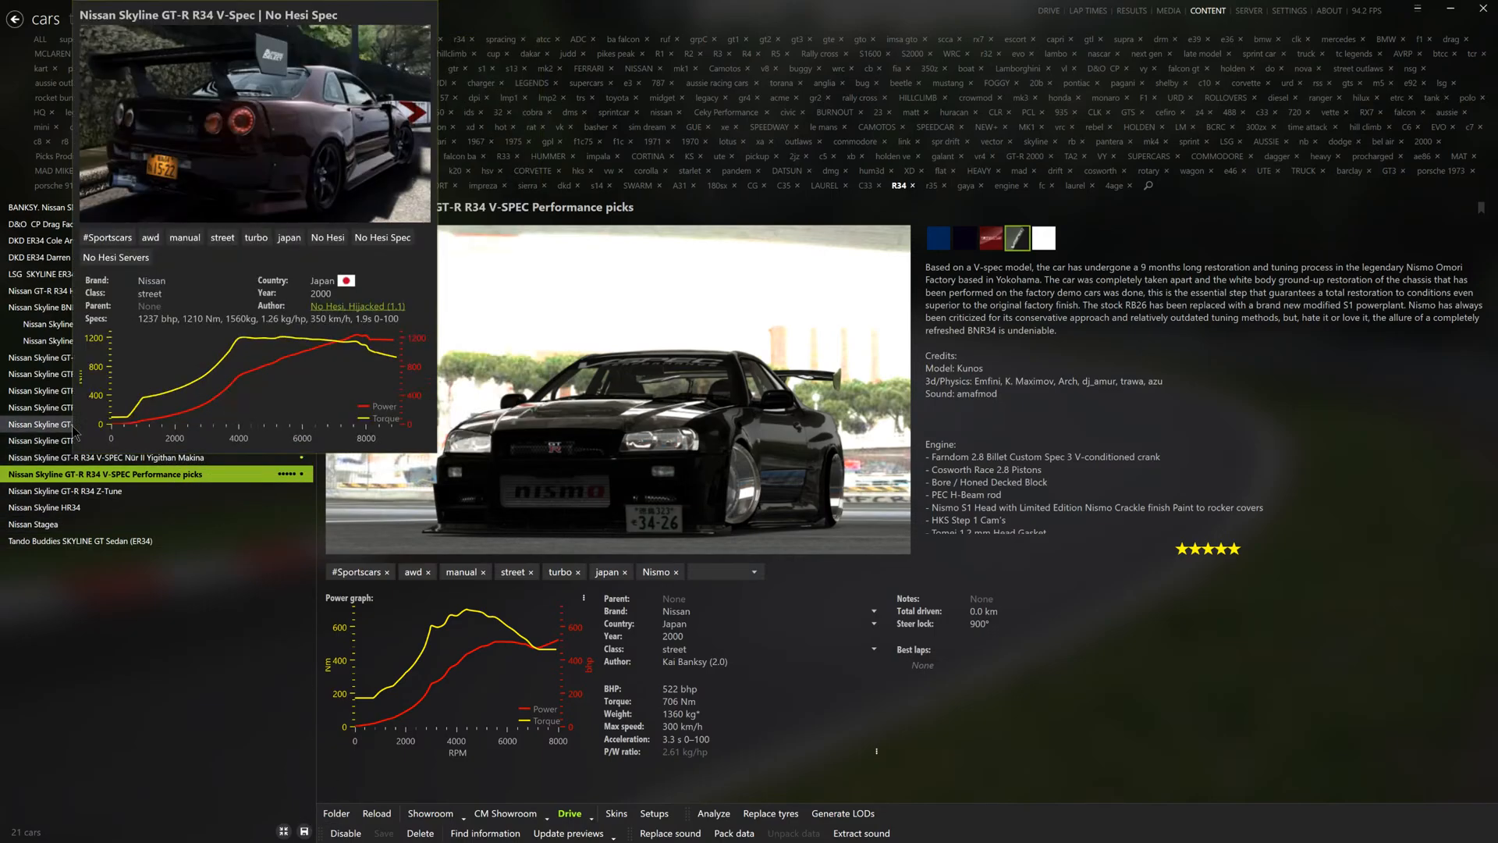
click(3, 291)
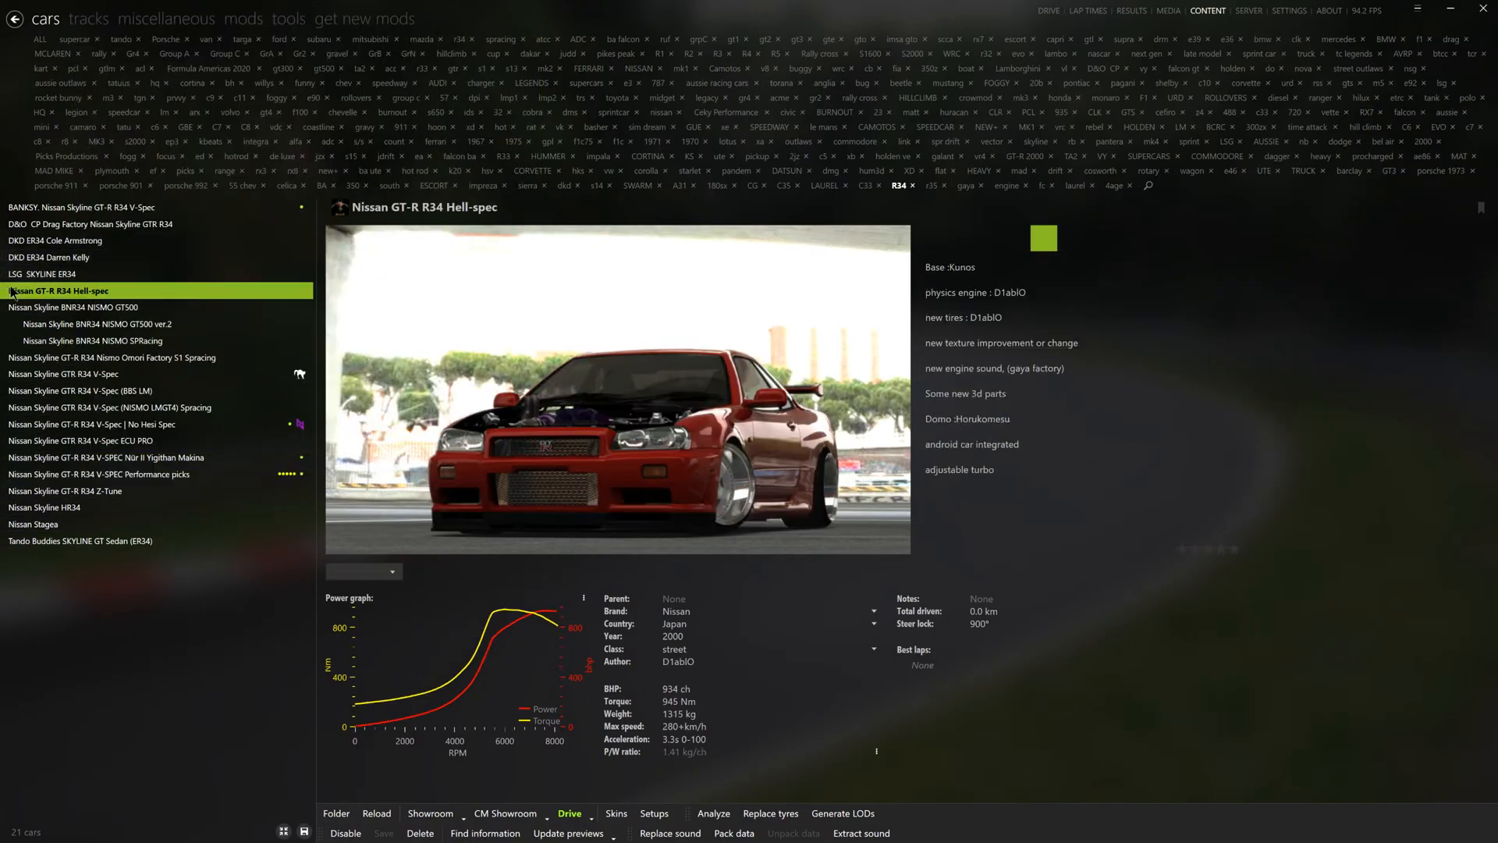
click(334, 813)
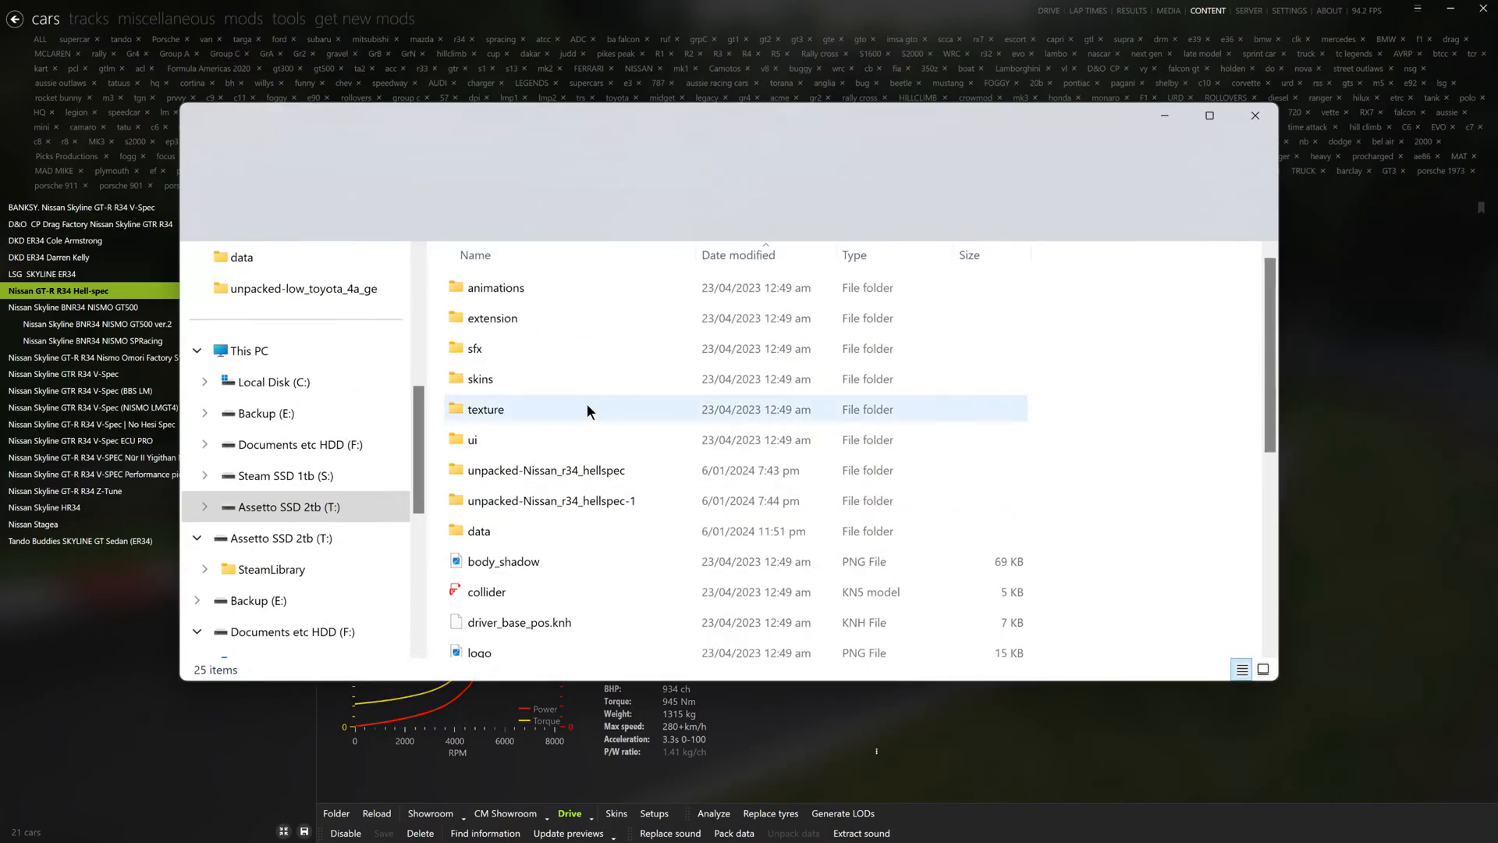
double_click(518, 316)
double_click(522, 289)
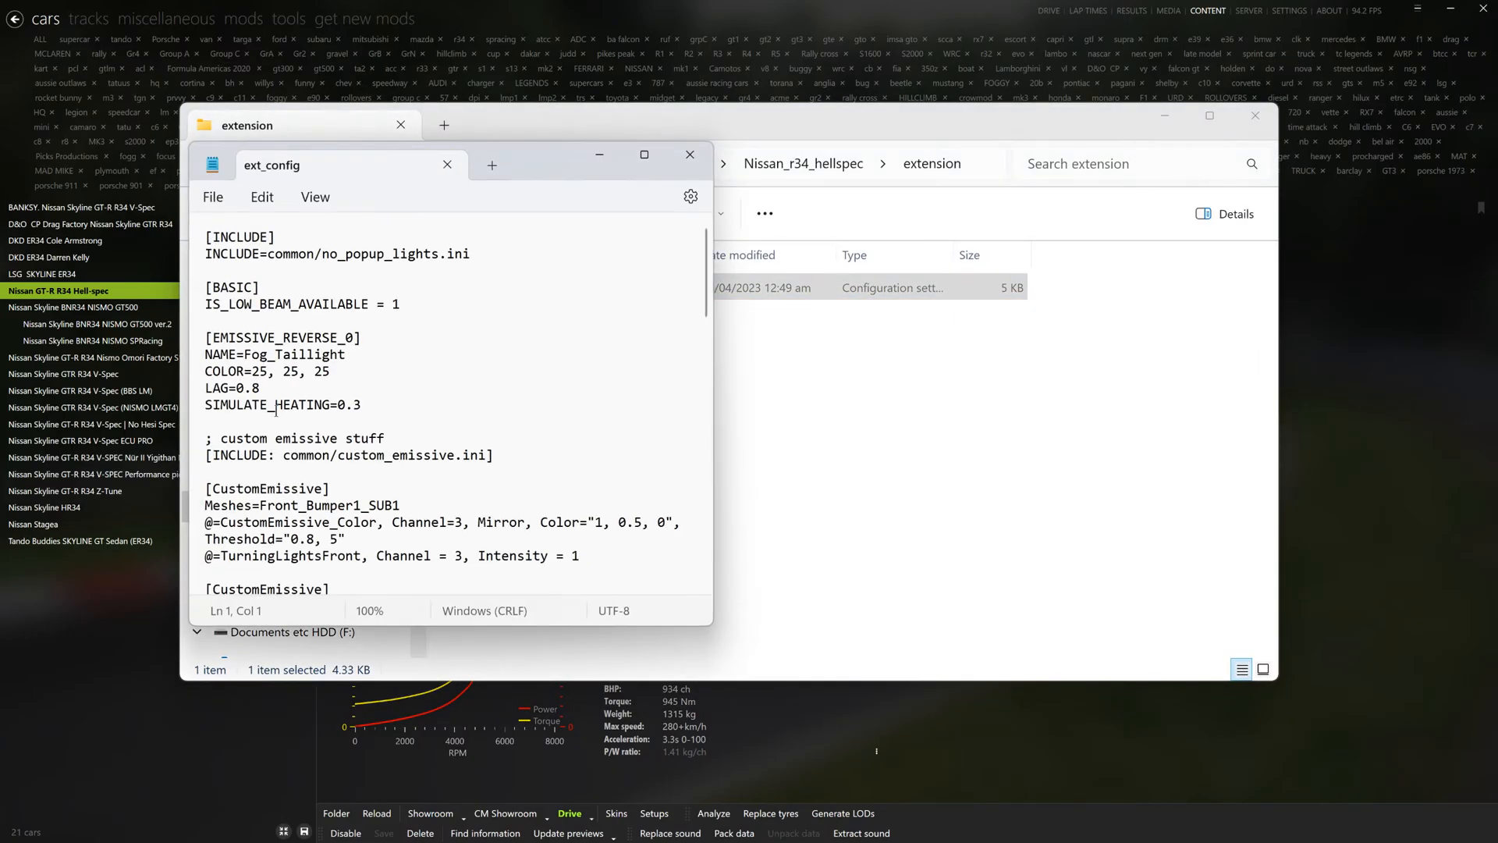
scroll(276, 411, down, 10)
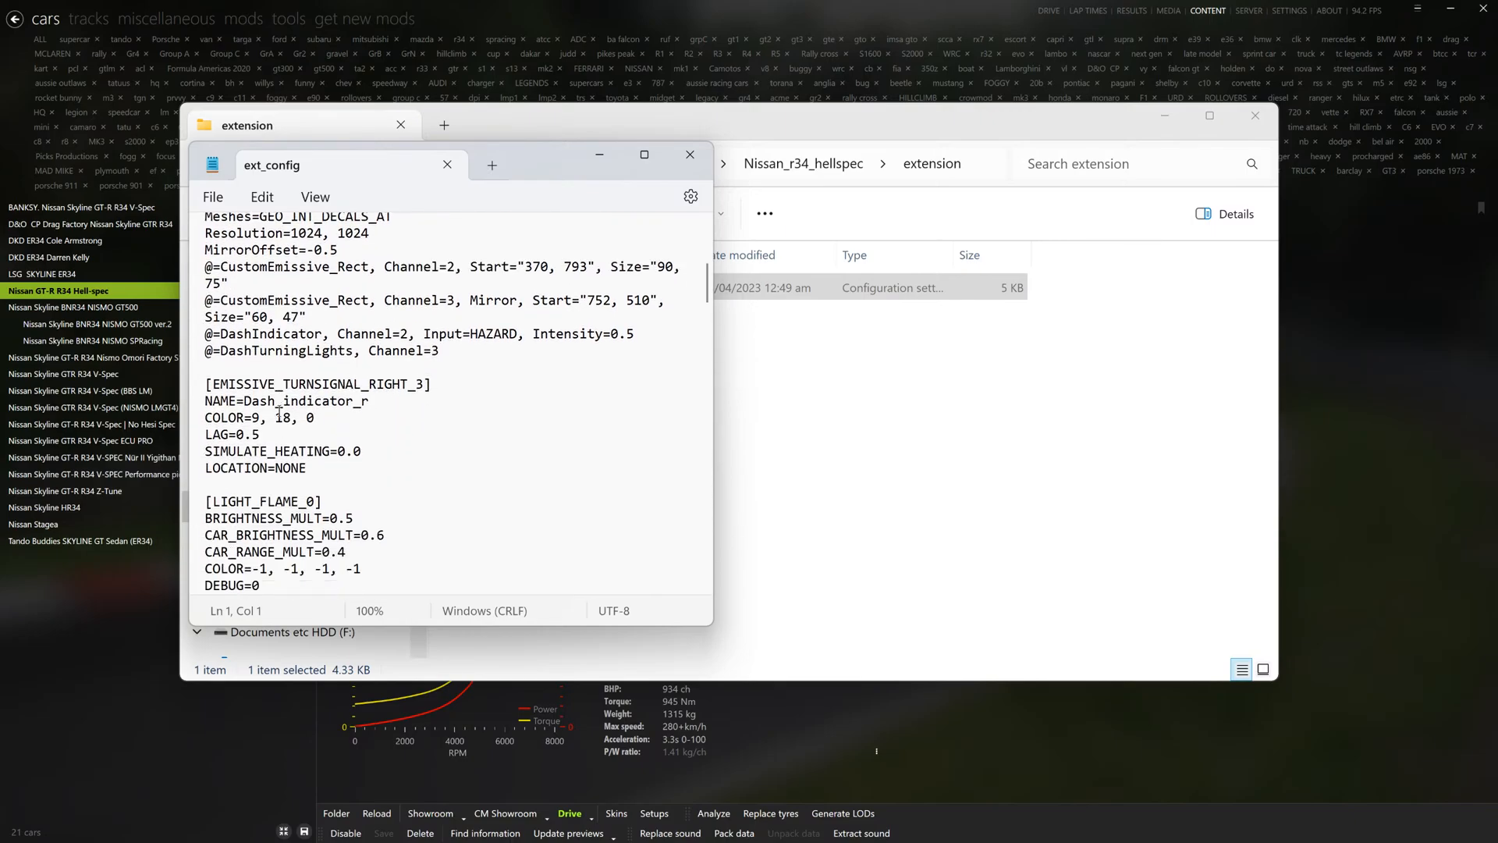
scroll(278, 411, down, 20)
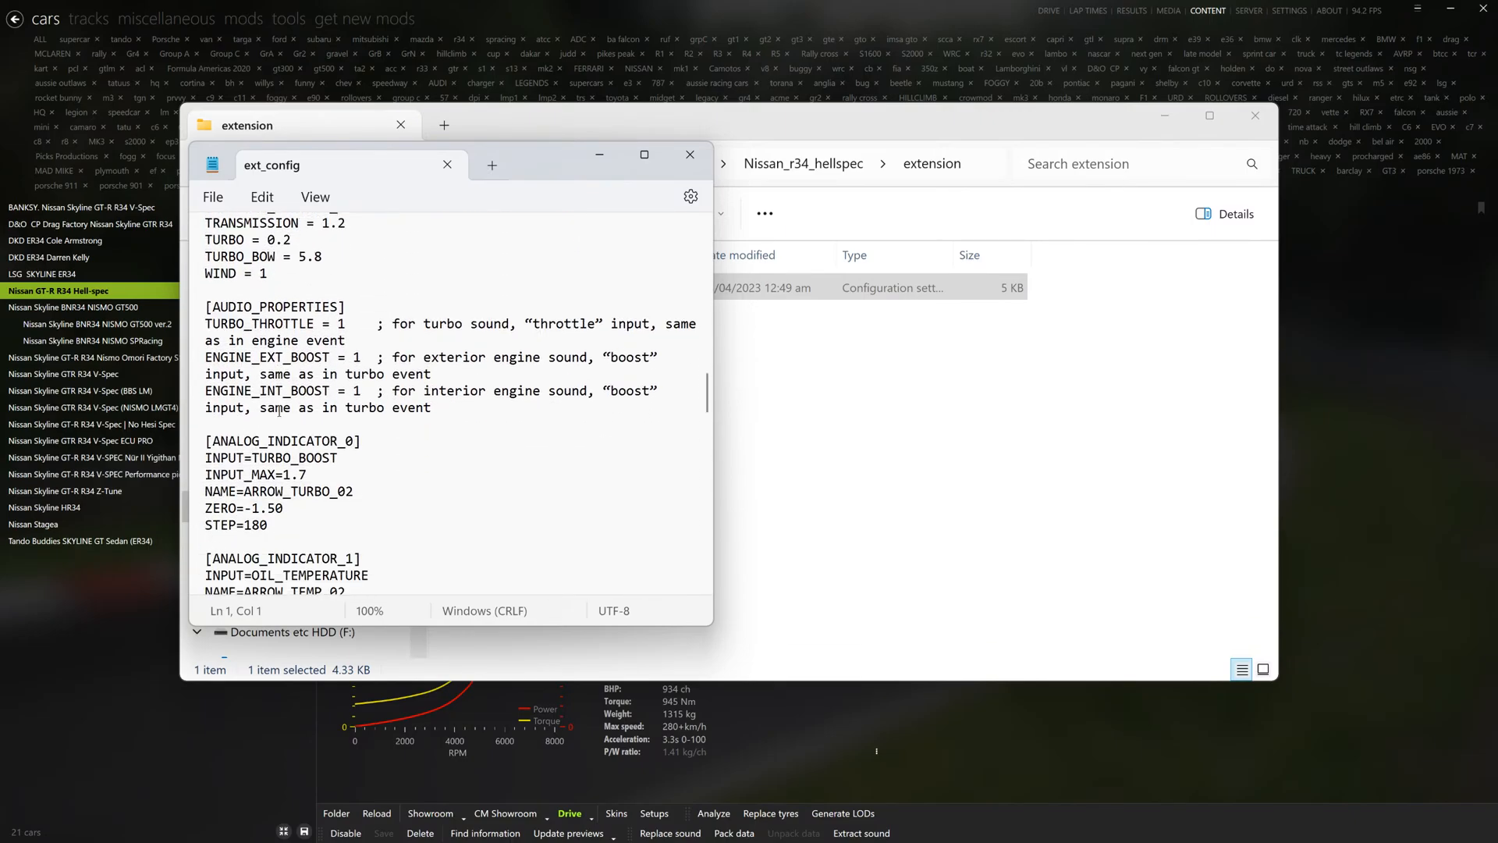
scroll(278, 411, down, 17)
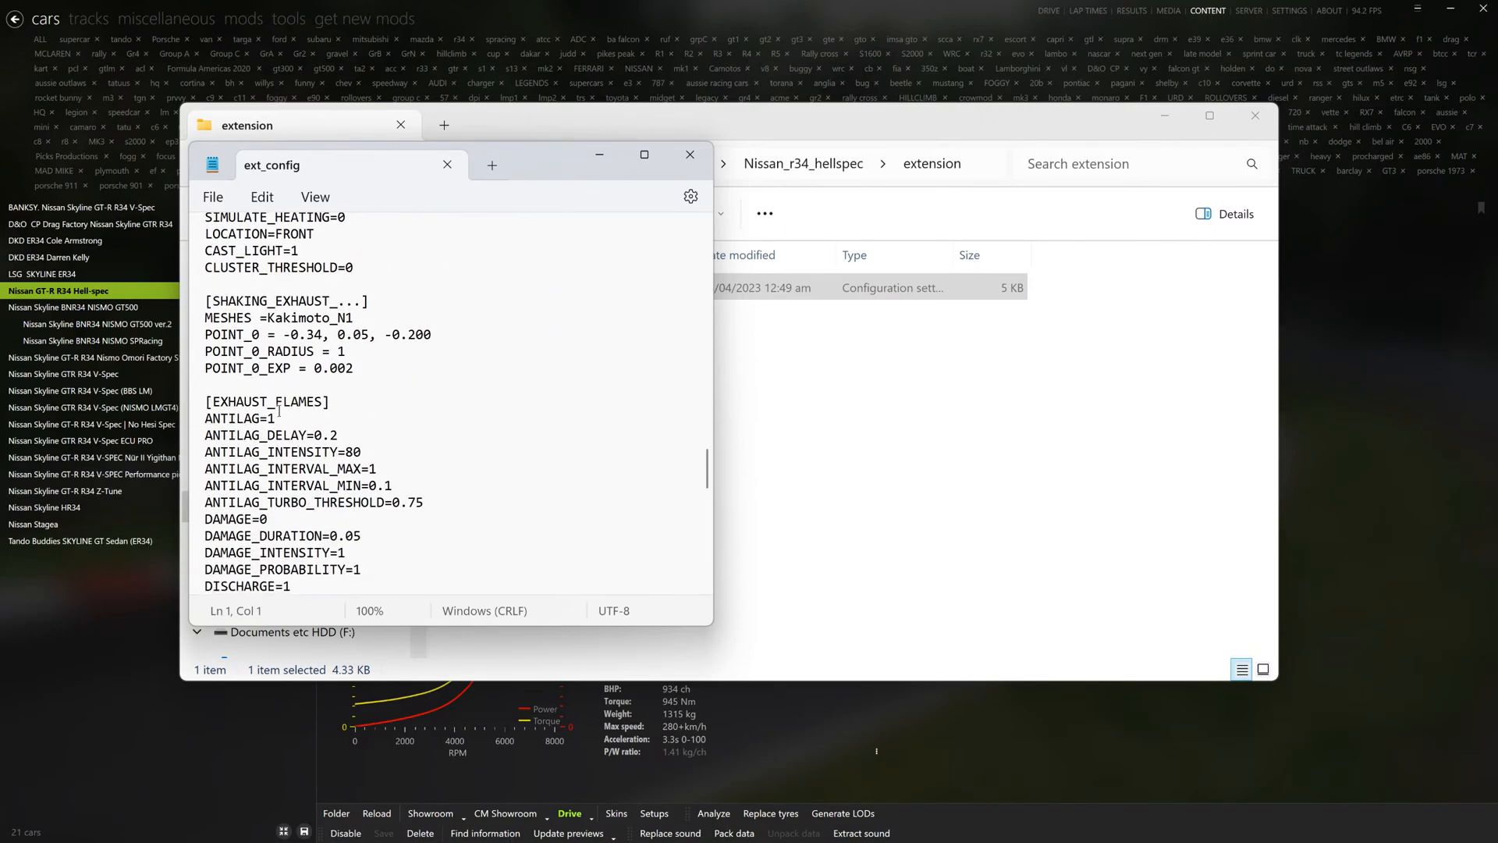
scroll(278, 412, down, 20)
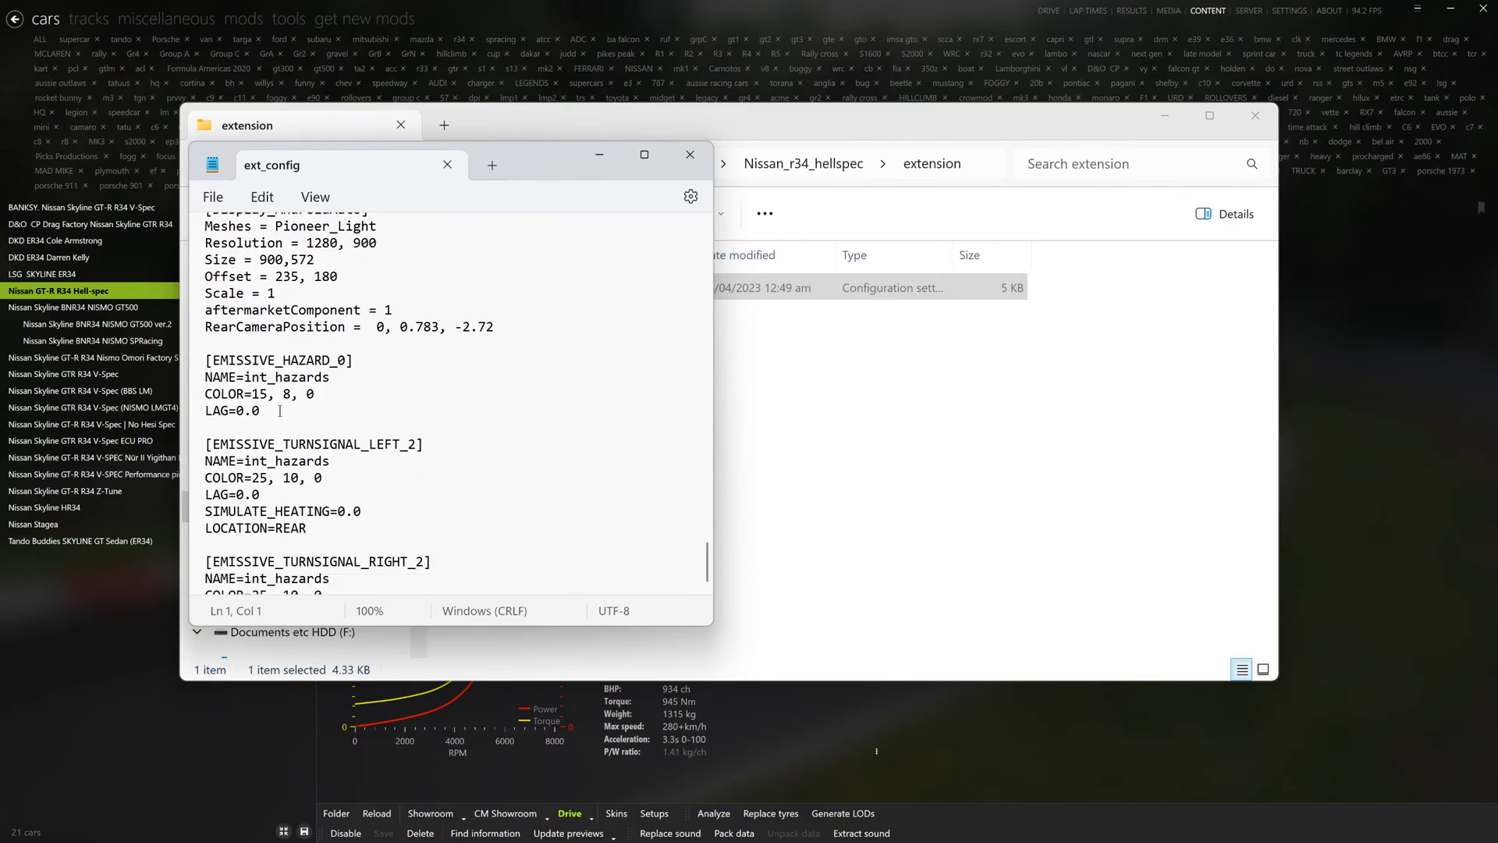
scroll(279, 411, down, 2)
click(690, 154)
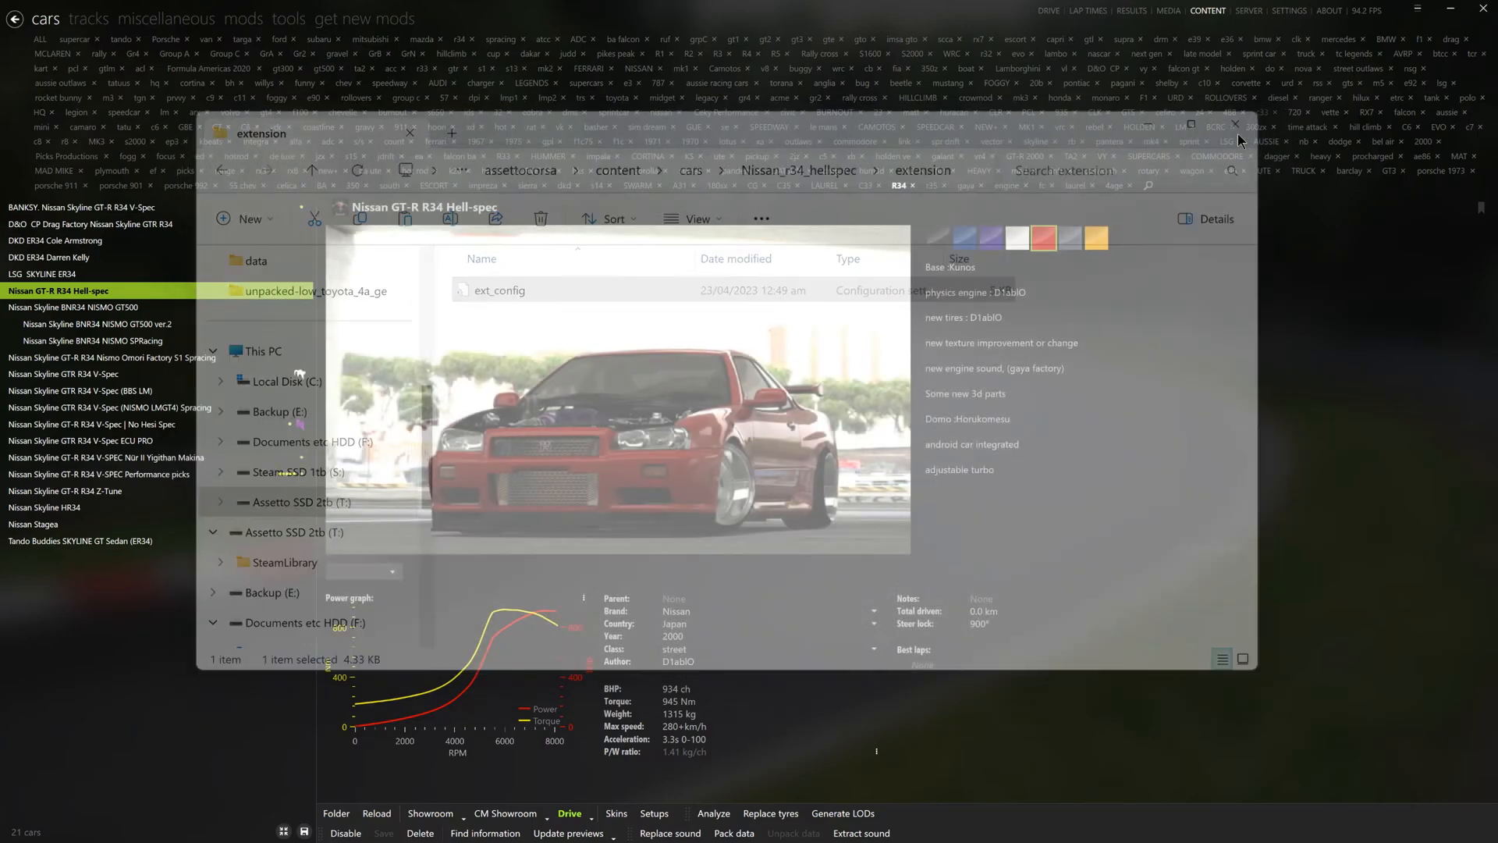
click(1255, 116)
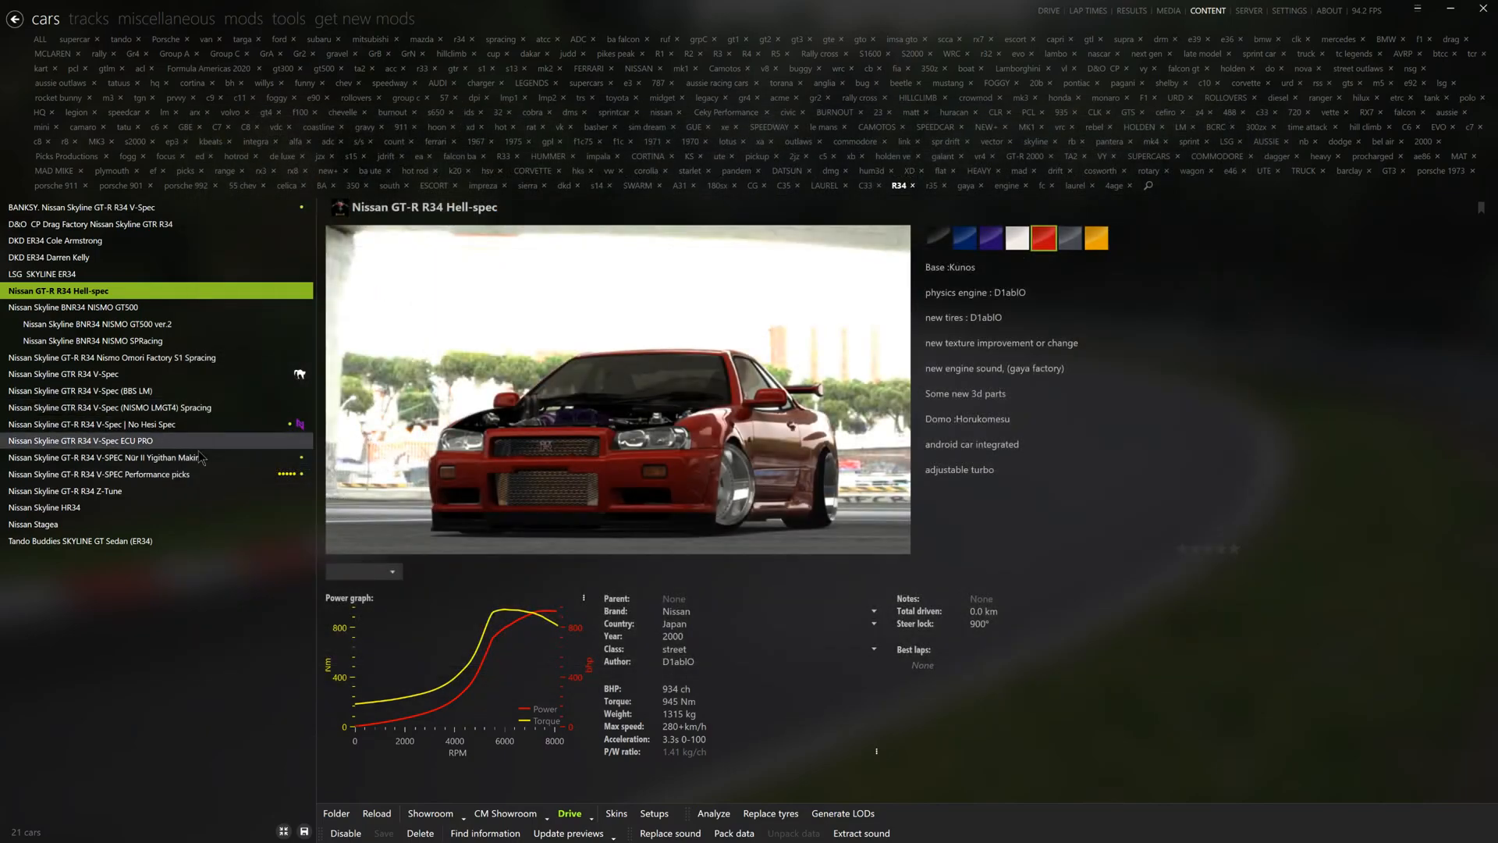
- Open the ext_config of the Nissan Skyline GT-R R34 V-SPEC Performance picks at its motorhood.ksanim animation section
click(176, 474)
click(337, 812)
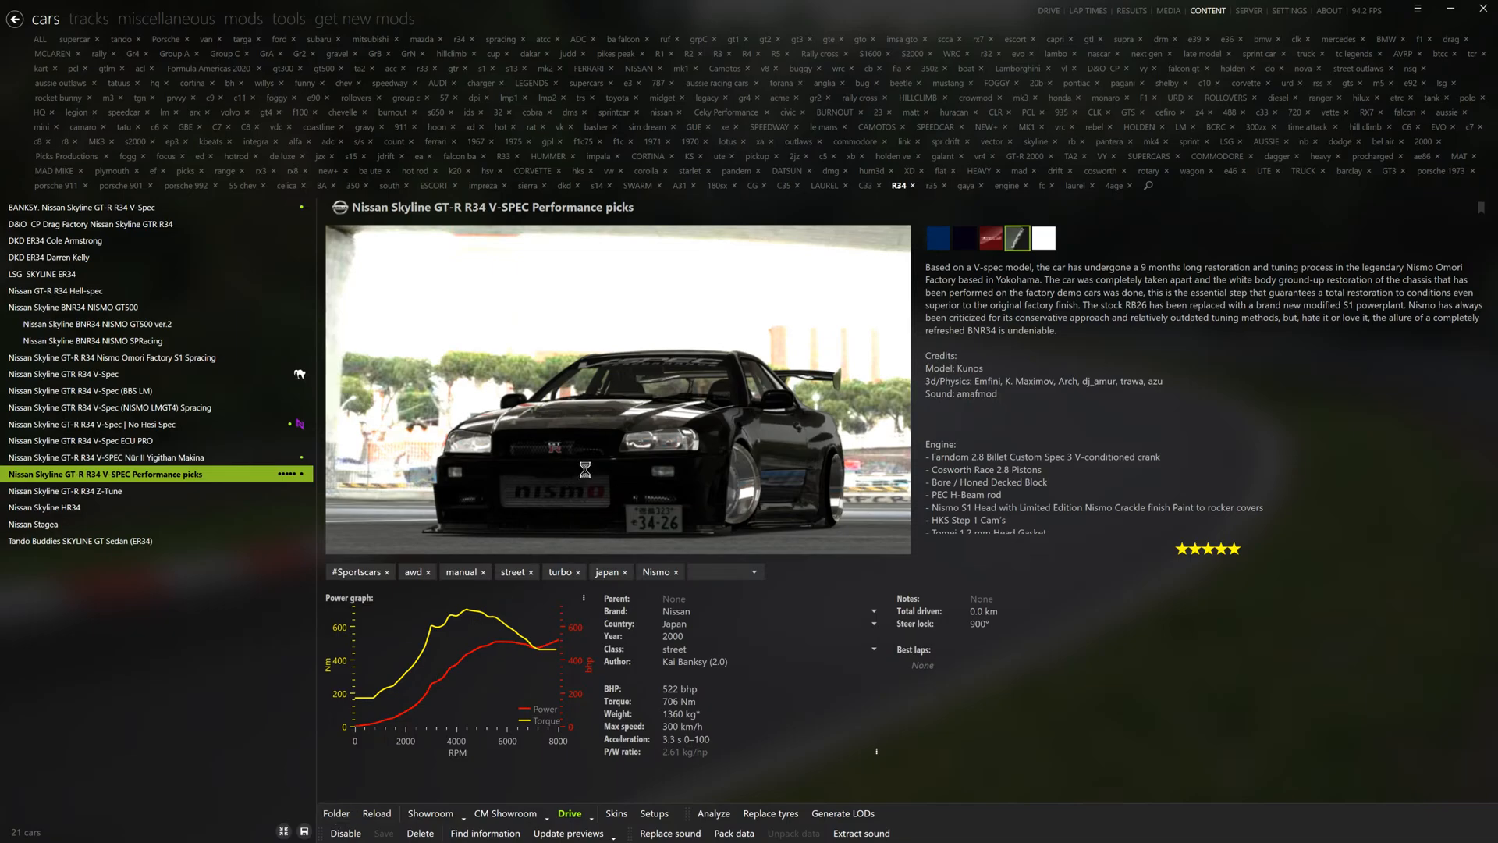
double_click(508, 348)
double_click(511, 288)
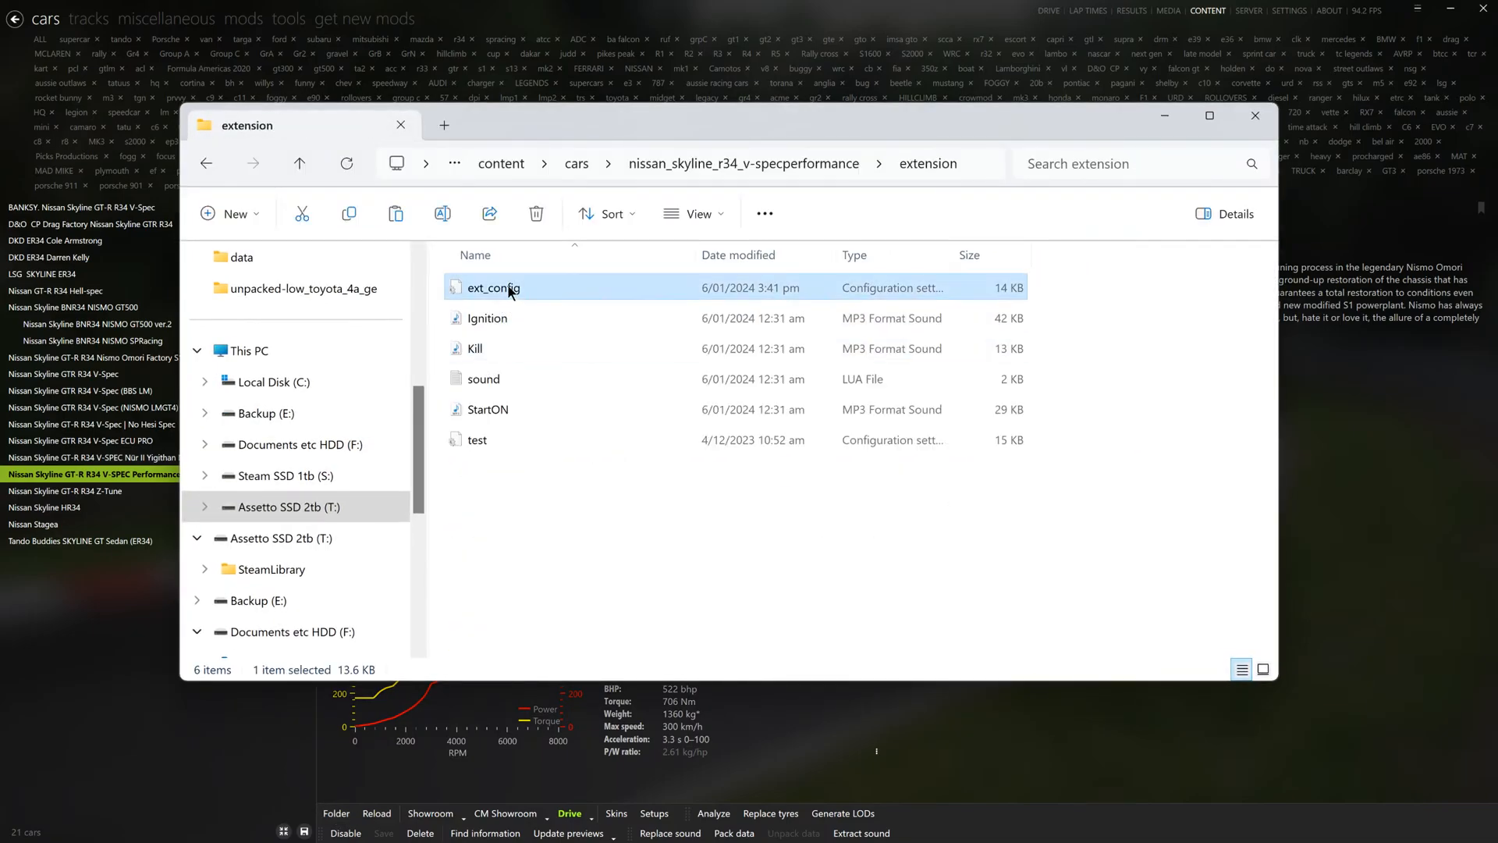
scroll(220, 339, down, 4)
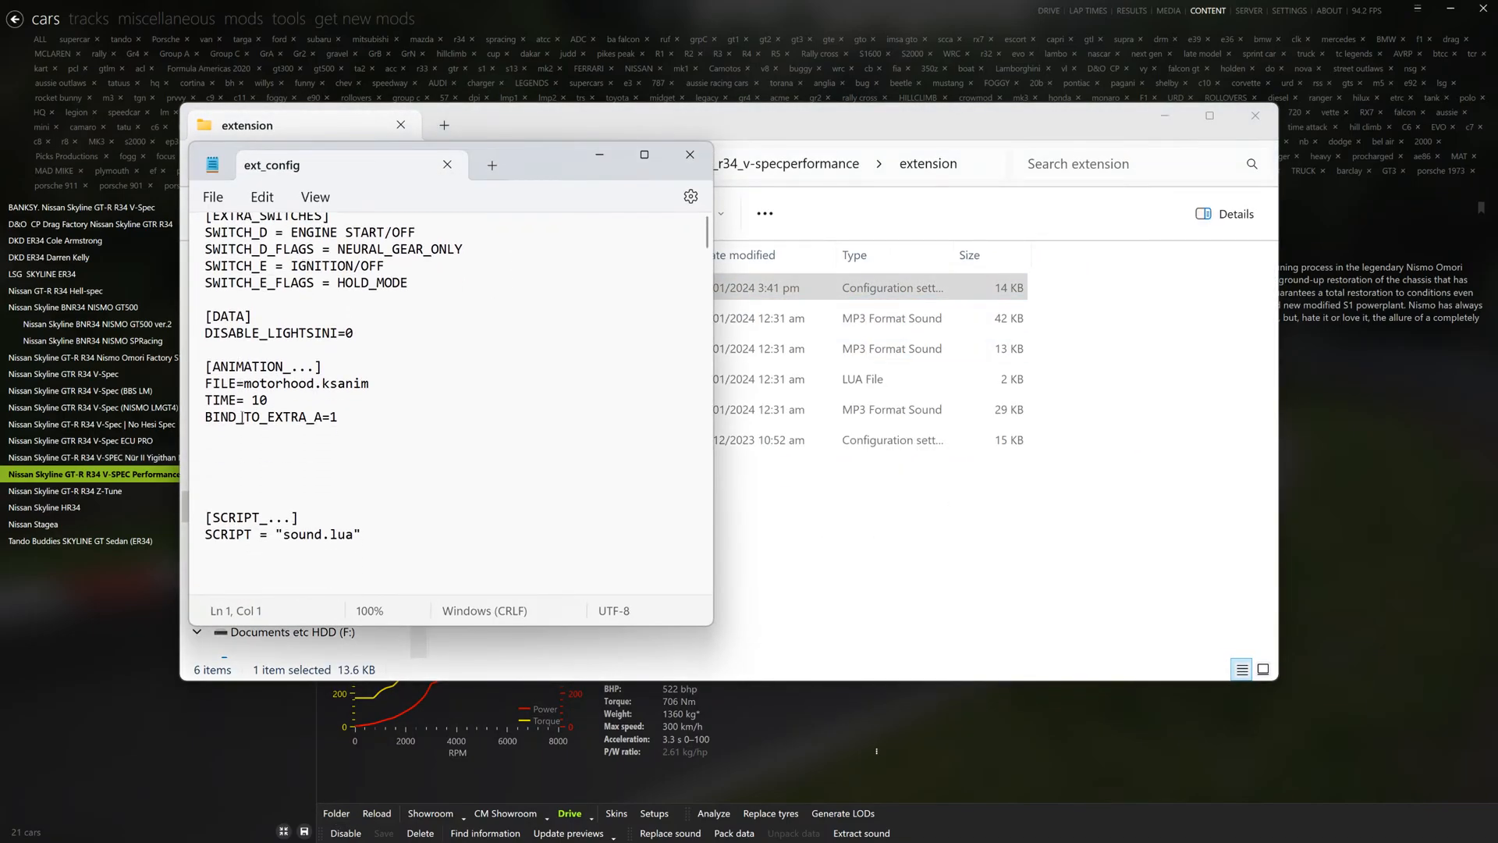
scroll(218, 323, up, 2)
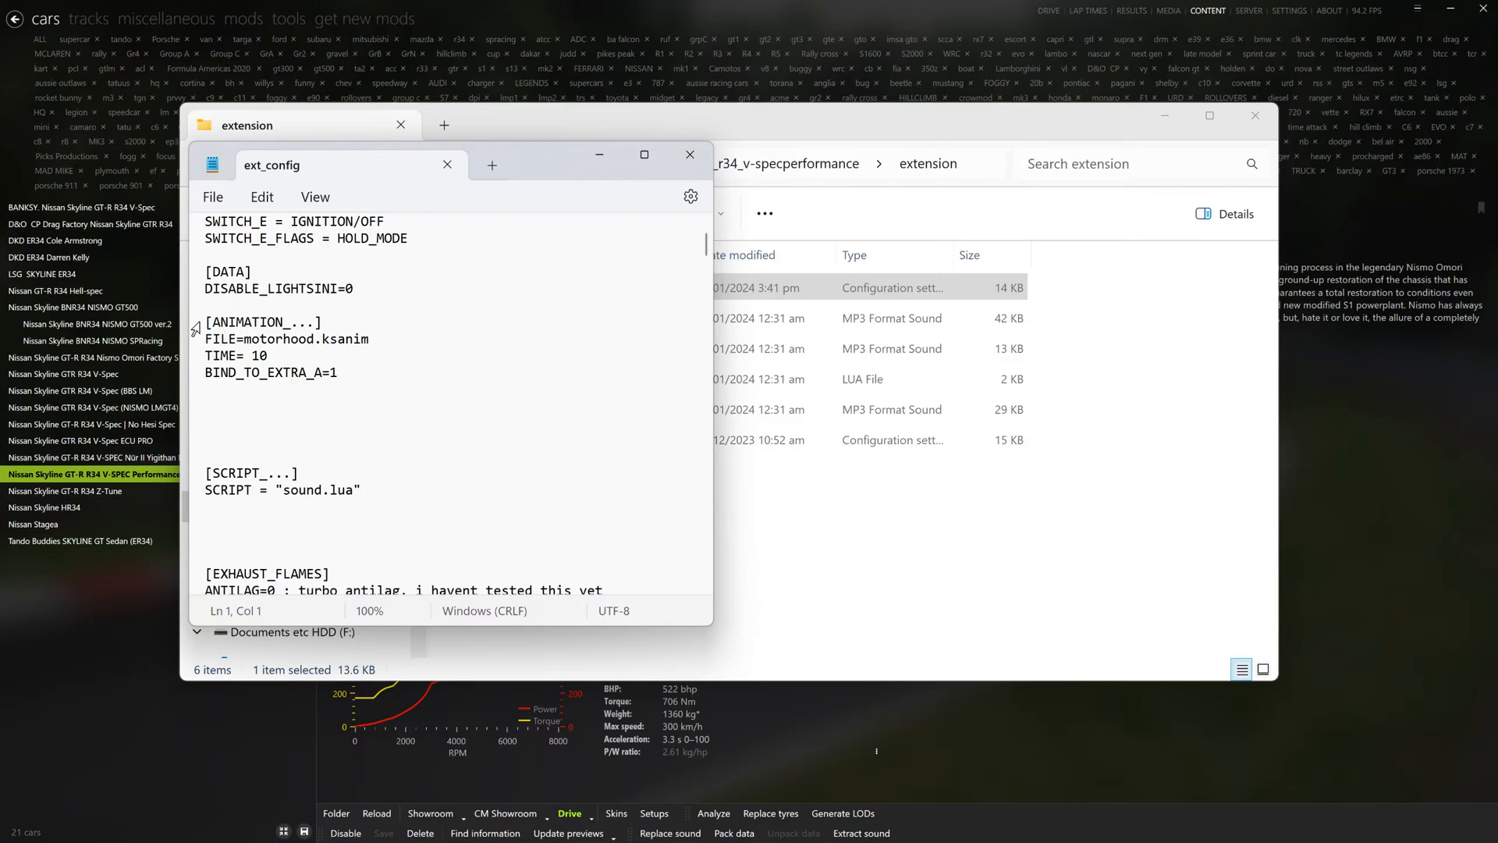
- Copy the [ANIMATION_...] block from FILE=motorhood.ksanim through BIND_TO_EXTRA_A=1, including its header, and close the config and folder
drag(195, 328, 326, 374)
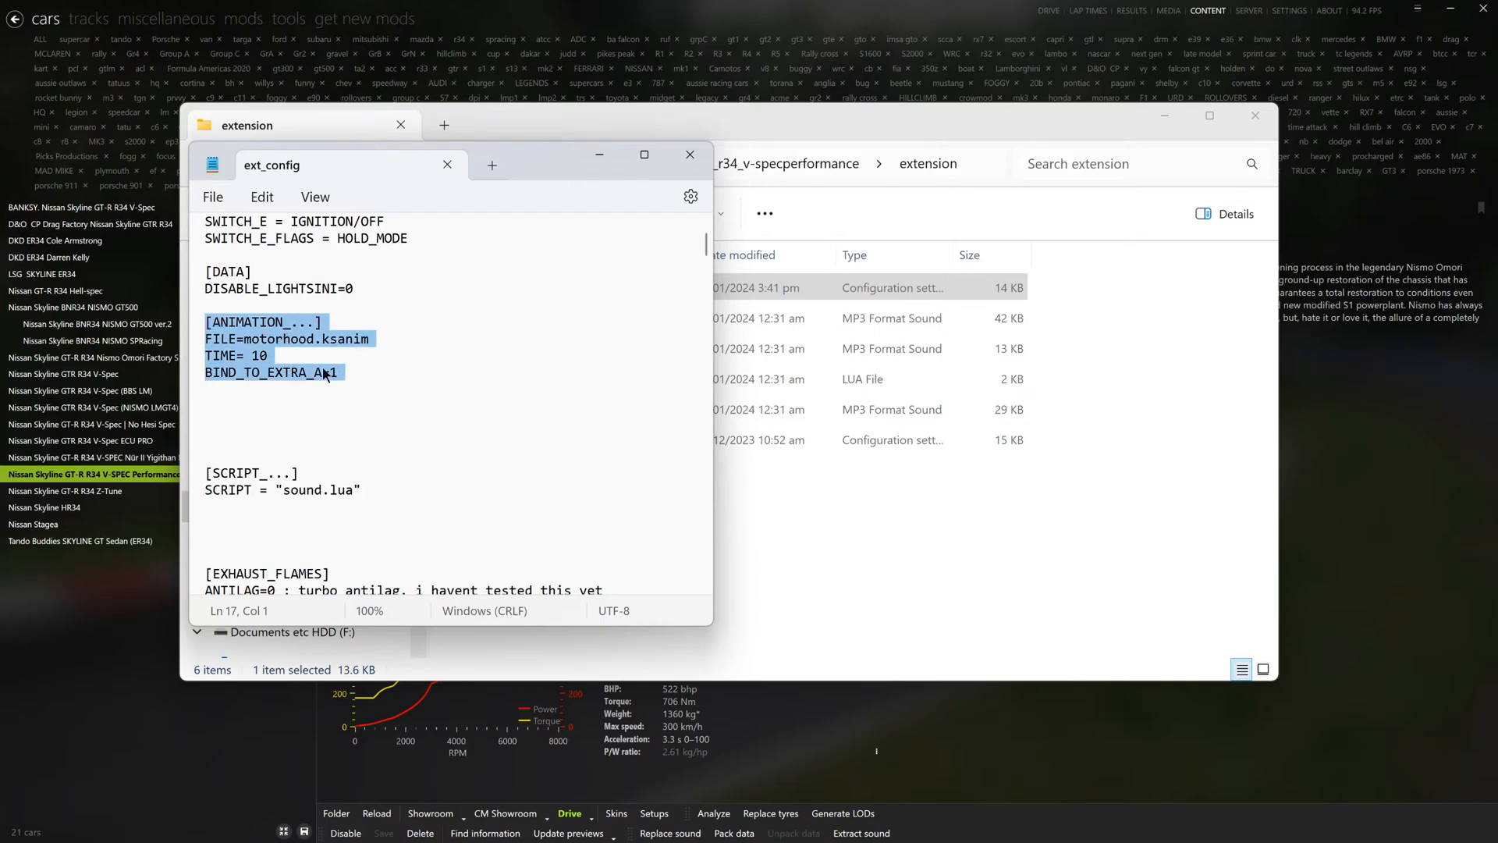
right_click(280, 327)
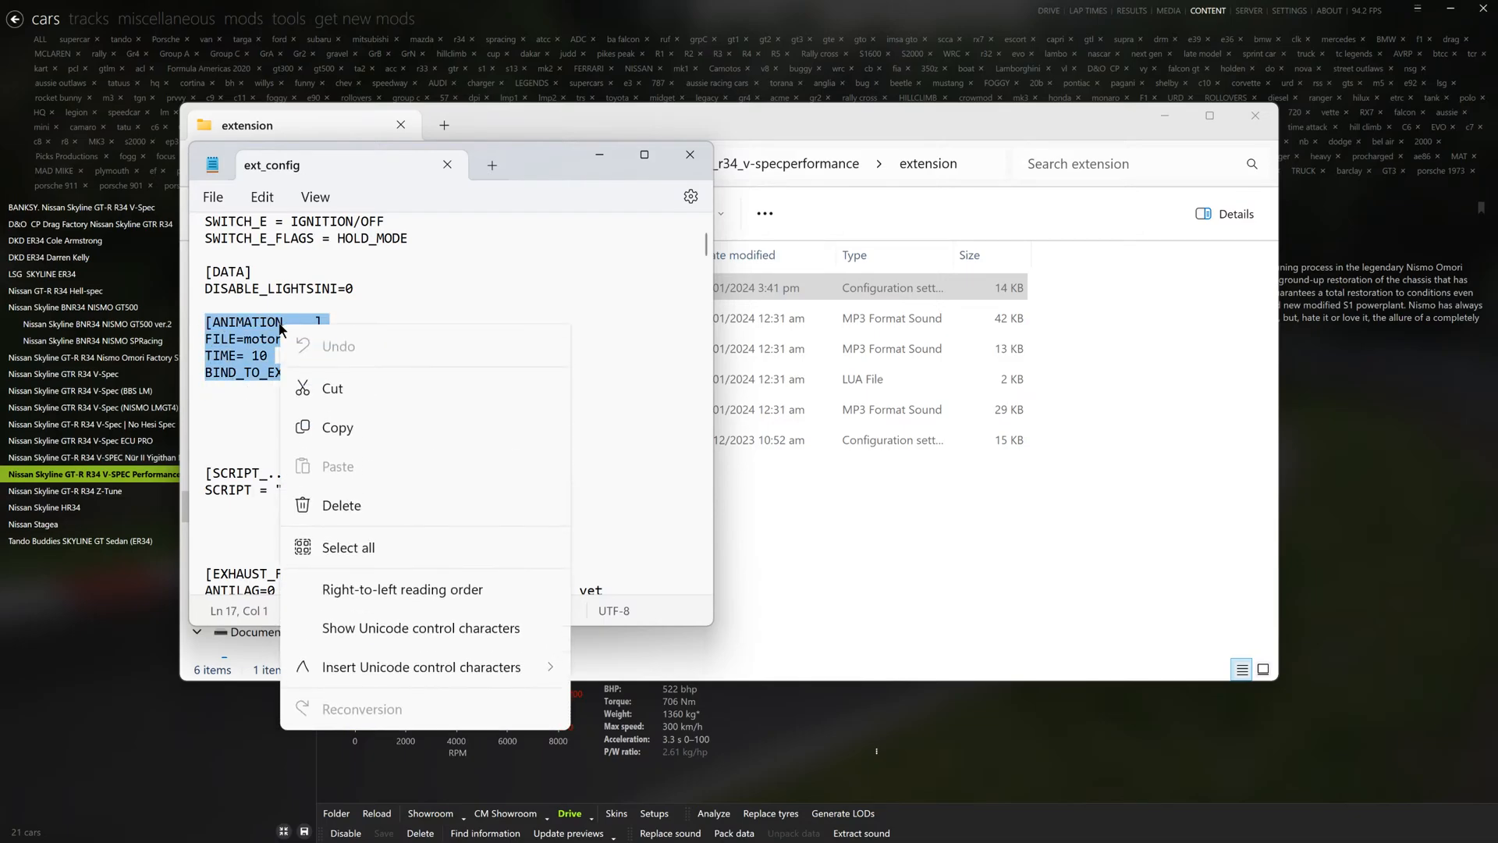
click(341, 439)
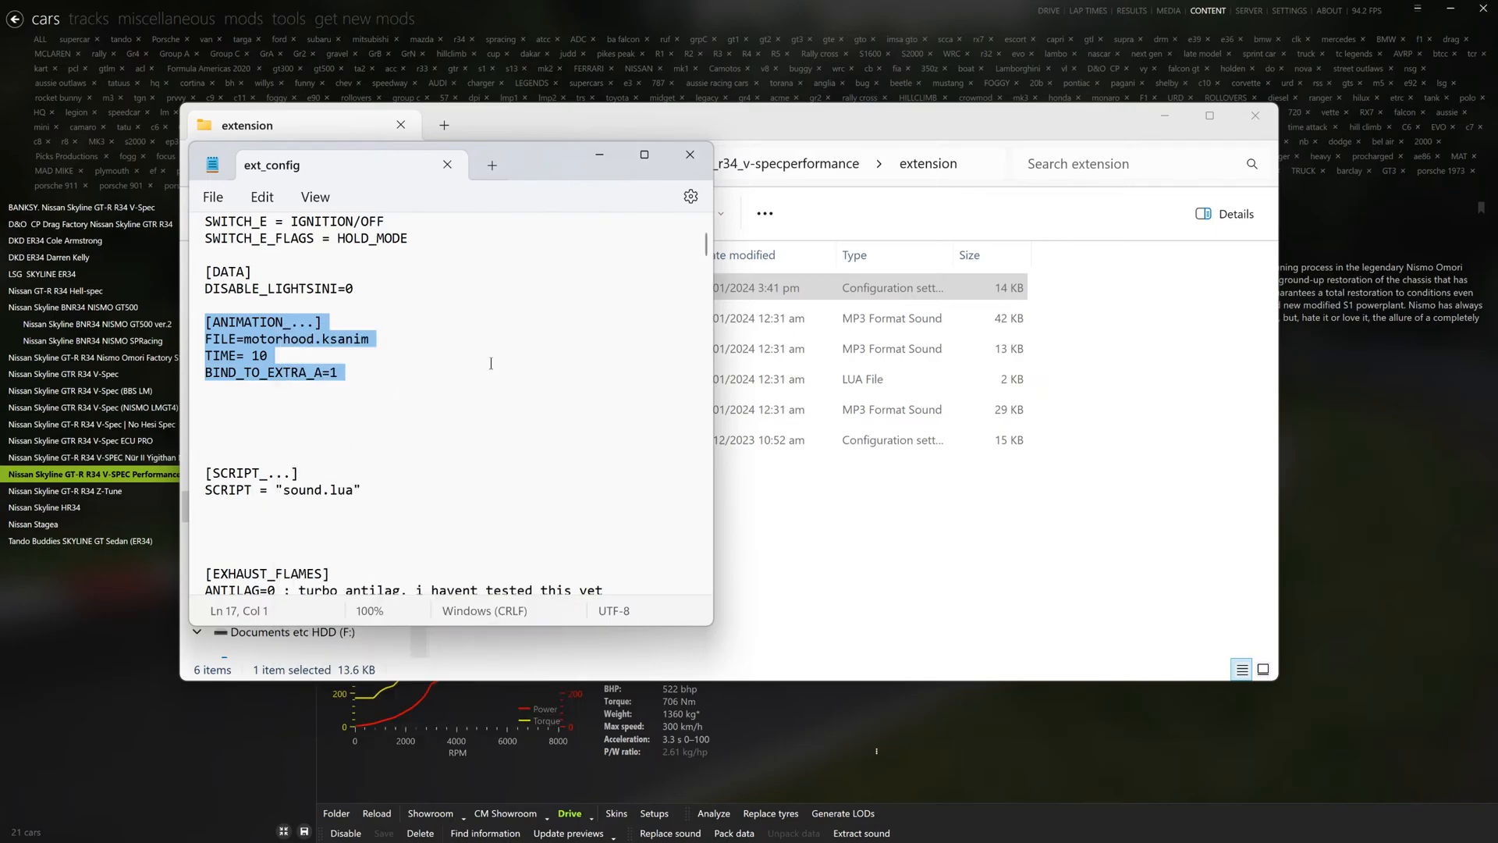
click(690, 153)
click(1255, 116)
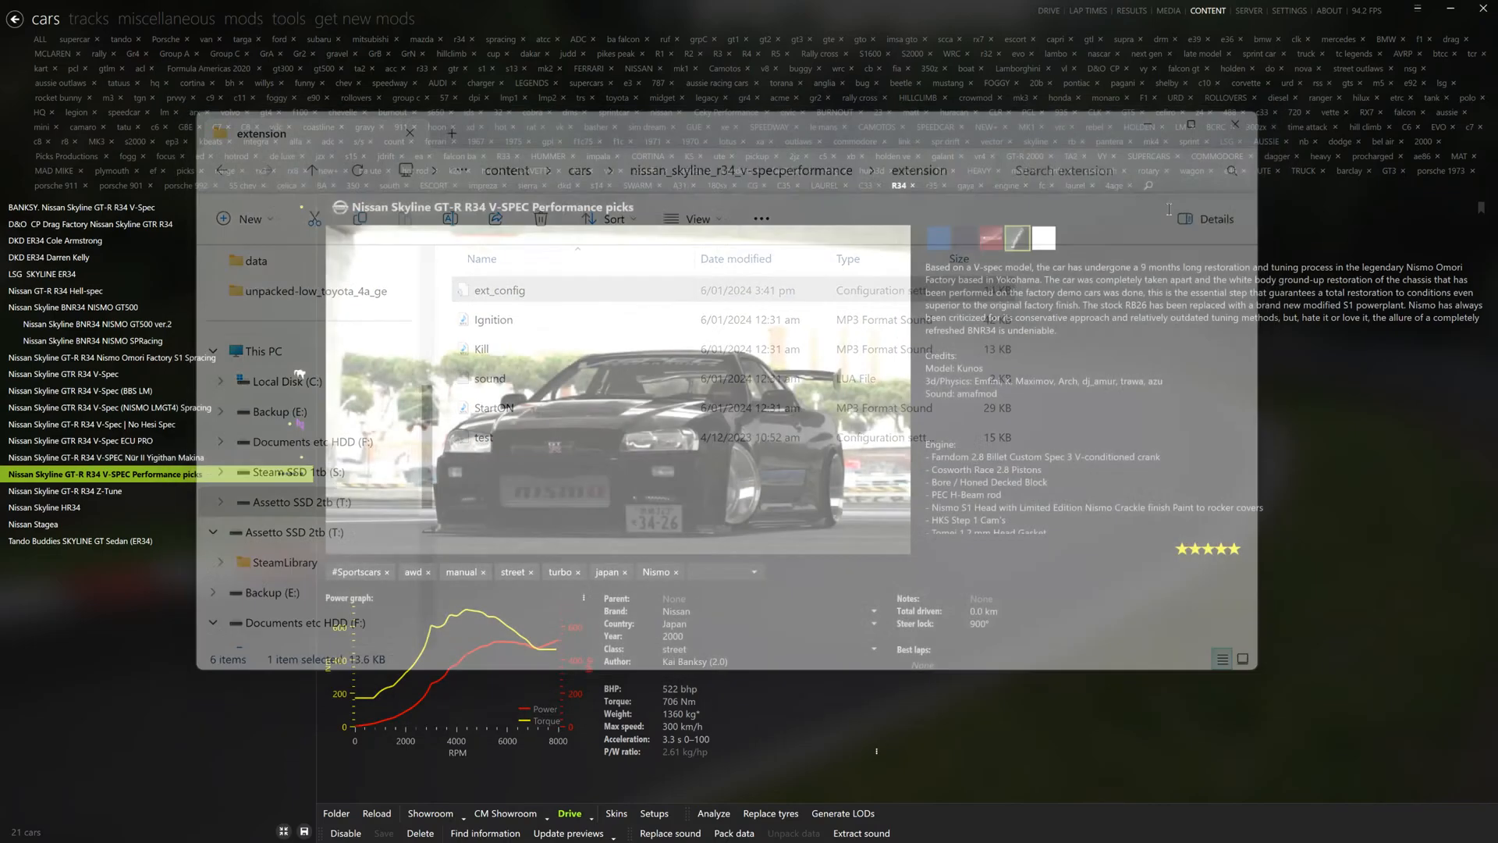
- Find the Ford Escort RS1800 Mk2 4age with the 4age filter and open the ext_config in its extension folder
click(1114, 186)
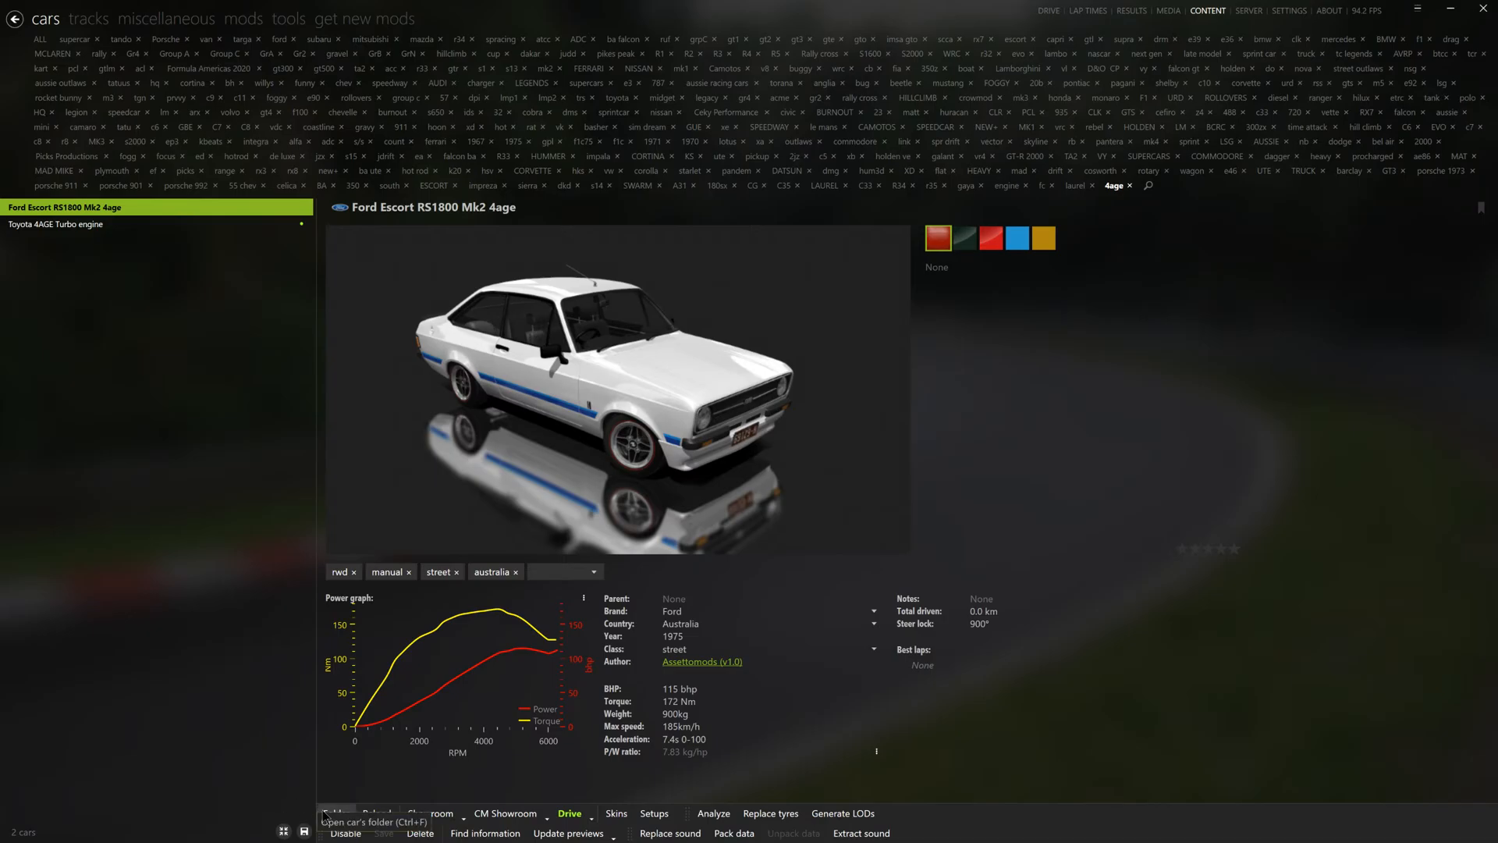
click(337, 813)
double_click(539, 348)
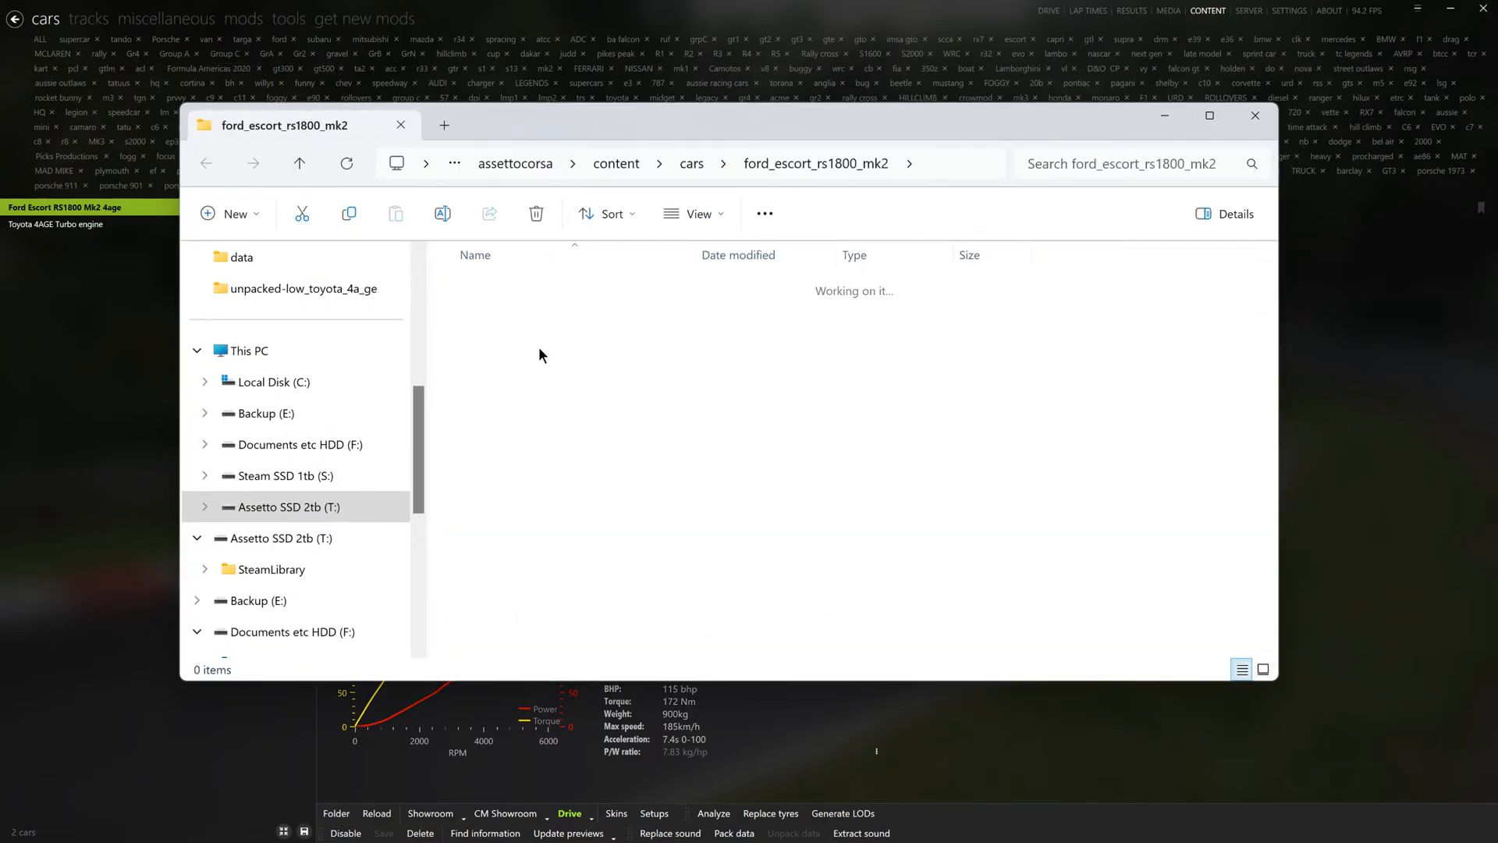
double_click(532, 292)
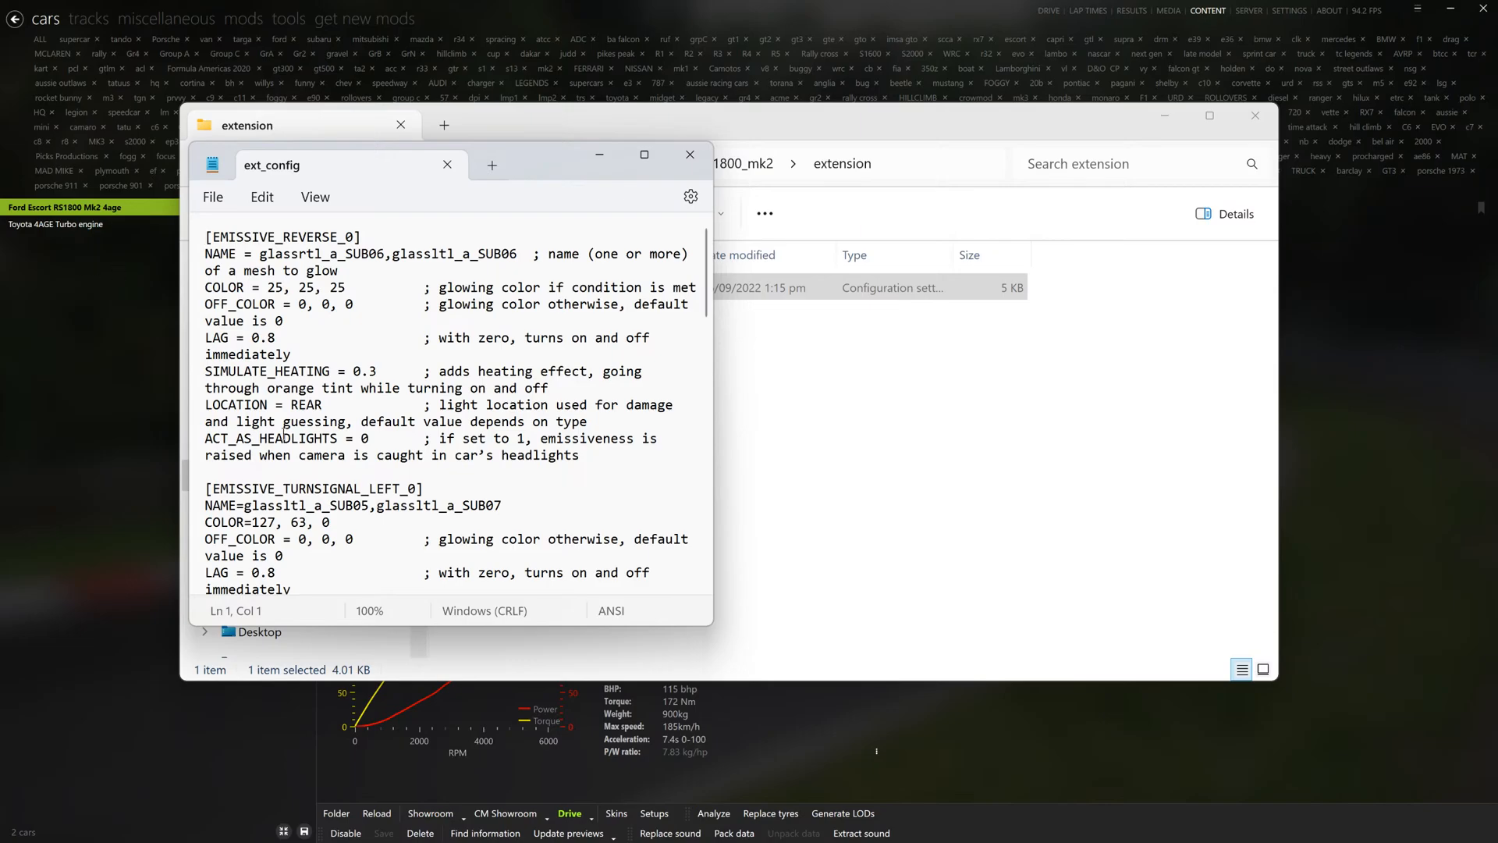
- Paste the copied motorhood.ksanim animation block at the top of ext_config, save it, and close the file and folder
key(Return)
key(Return)
key(Up)
key(Up)
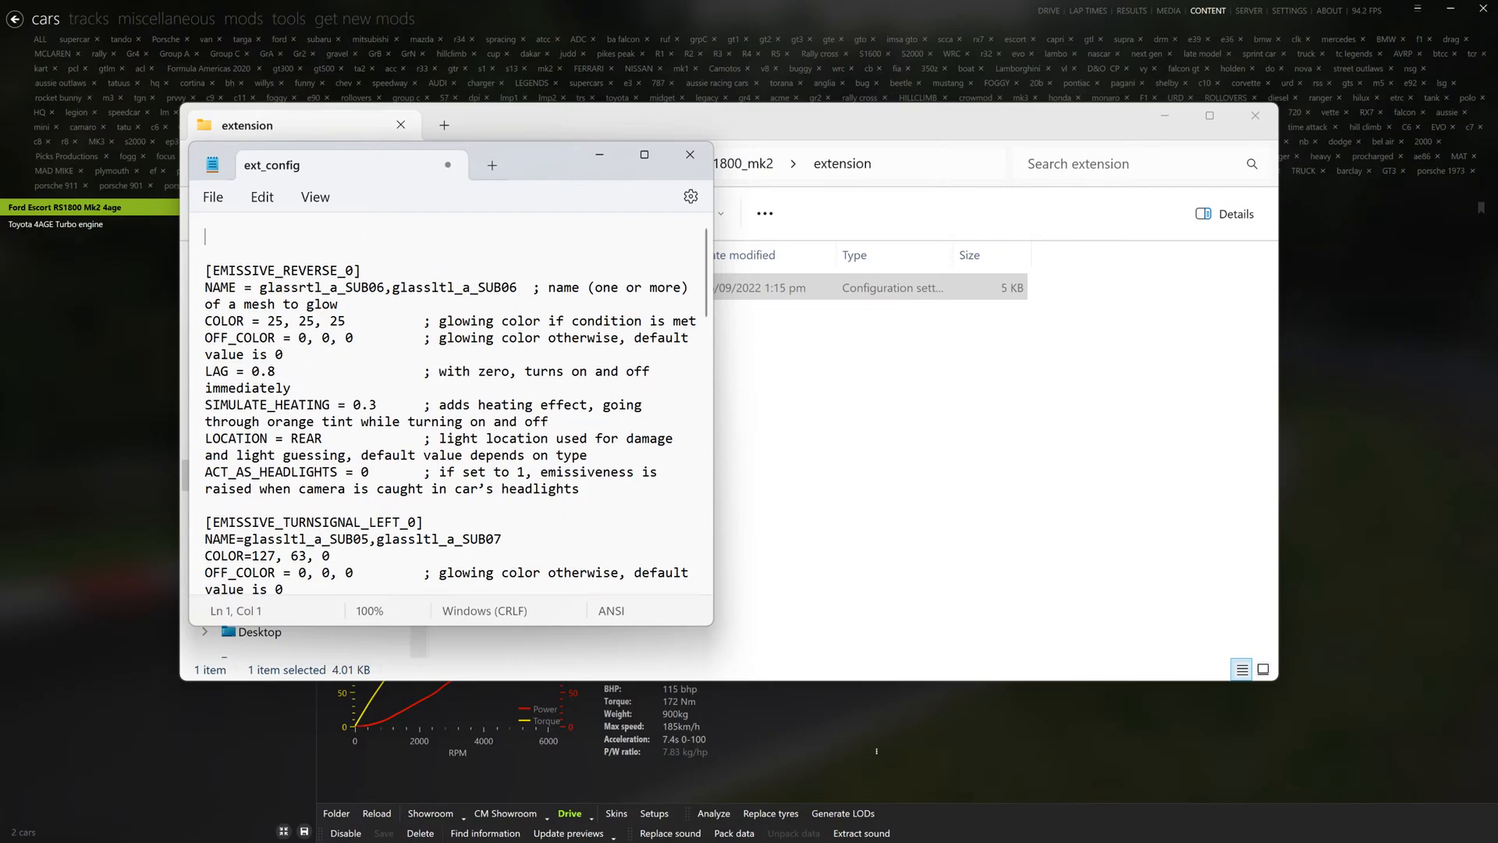
key(ctrl+v)
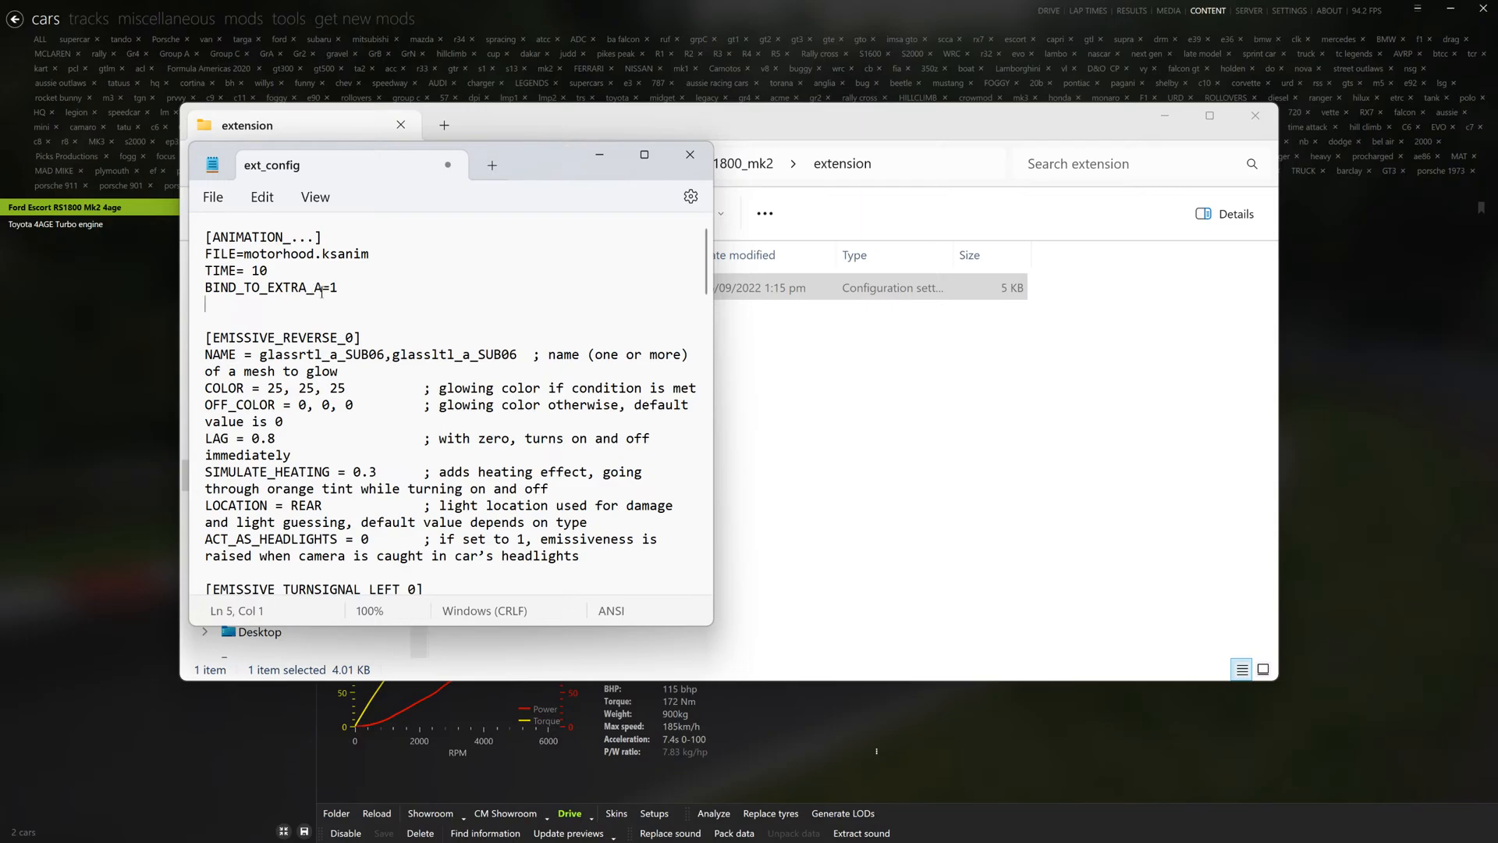
click(213, 197)
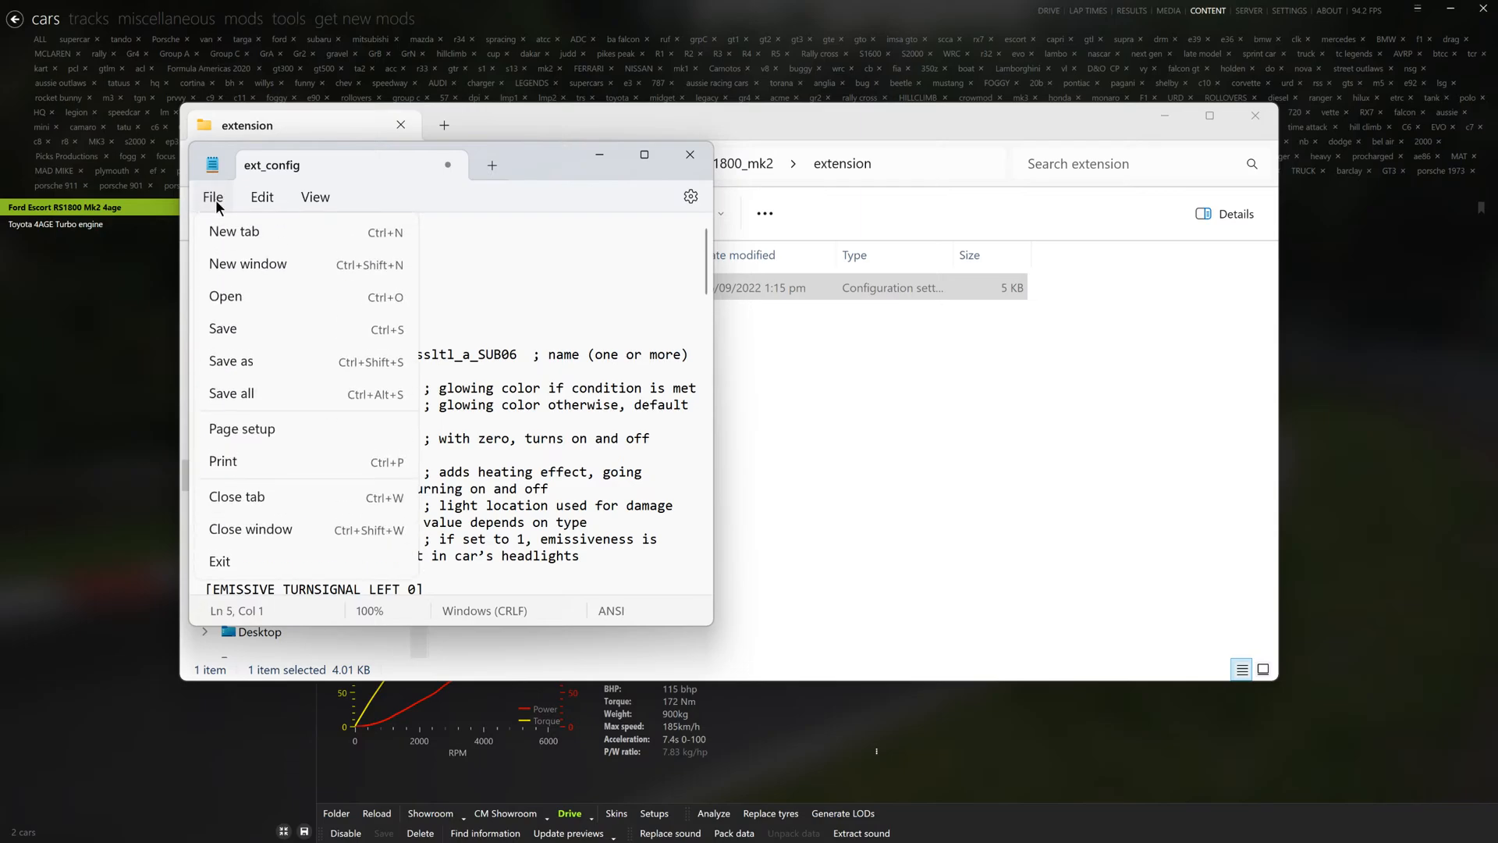
click(233, 332)
click(690, 154)
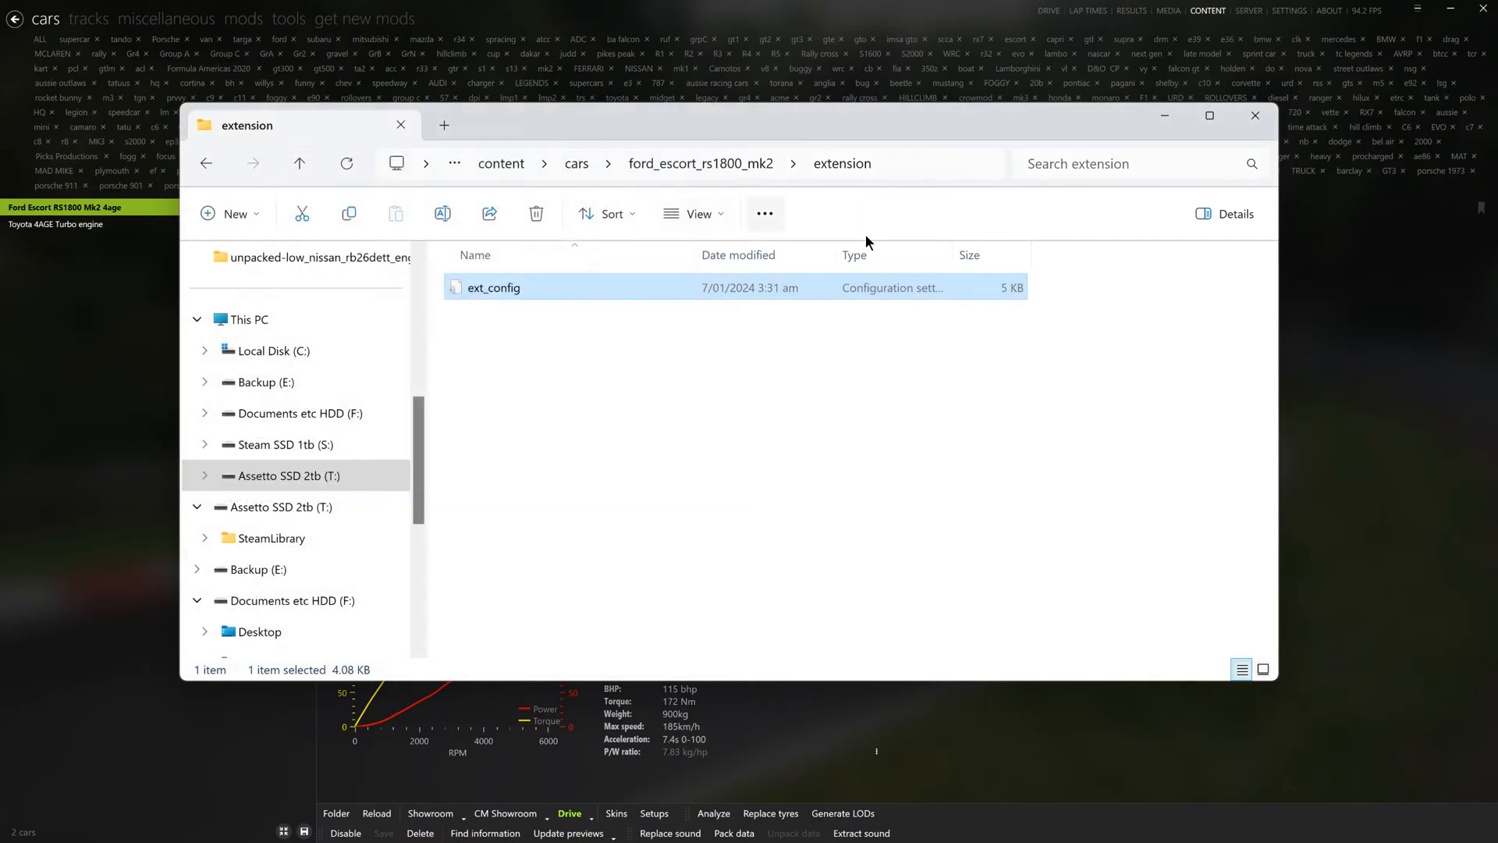
click(1255, 116)
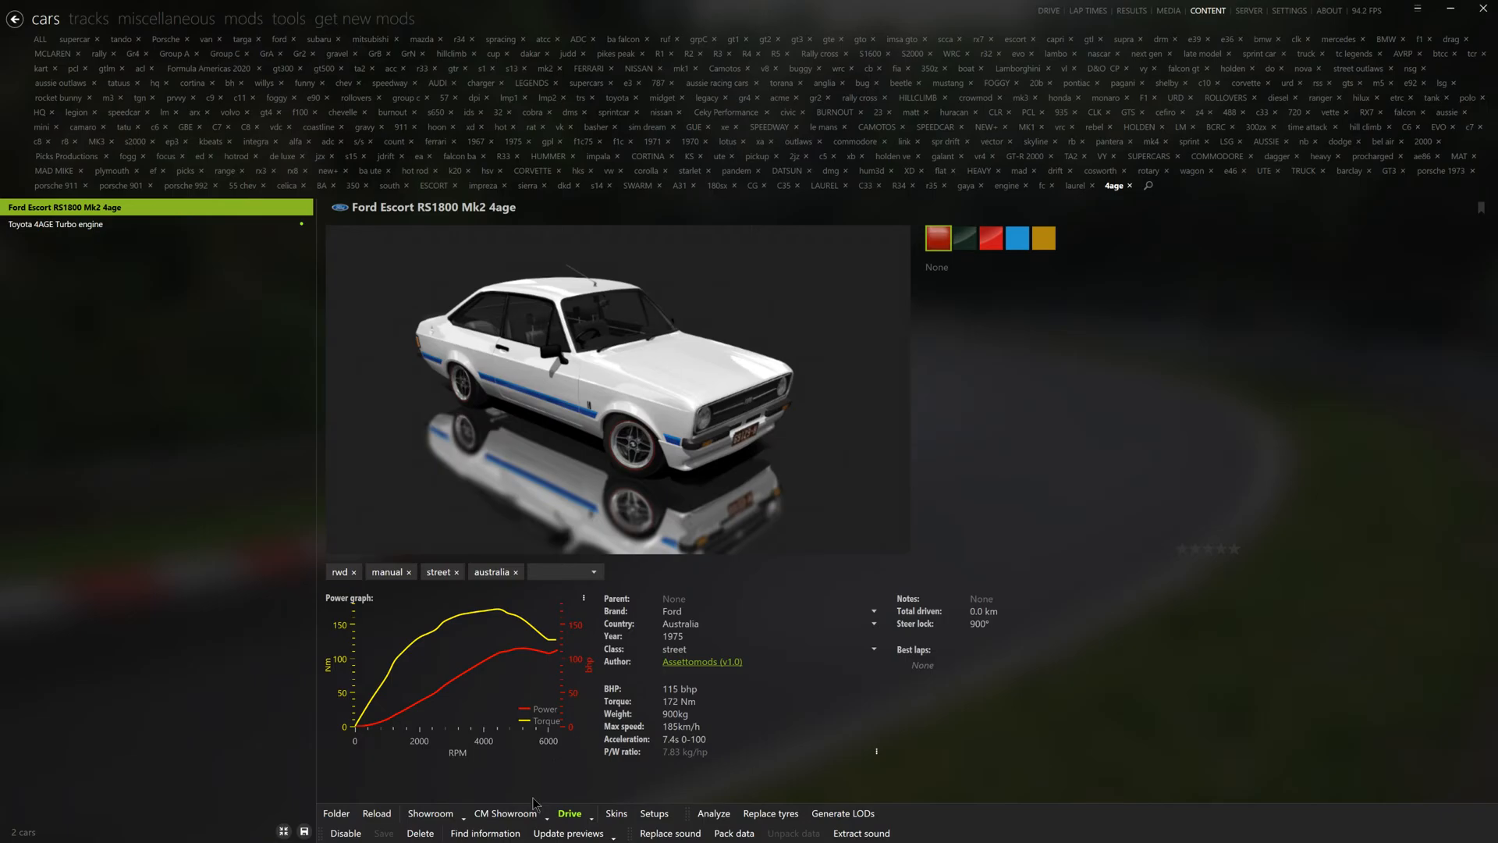
- Start a practice session with the Escort, enter the track and open the Joycam app
click(564, 815)
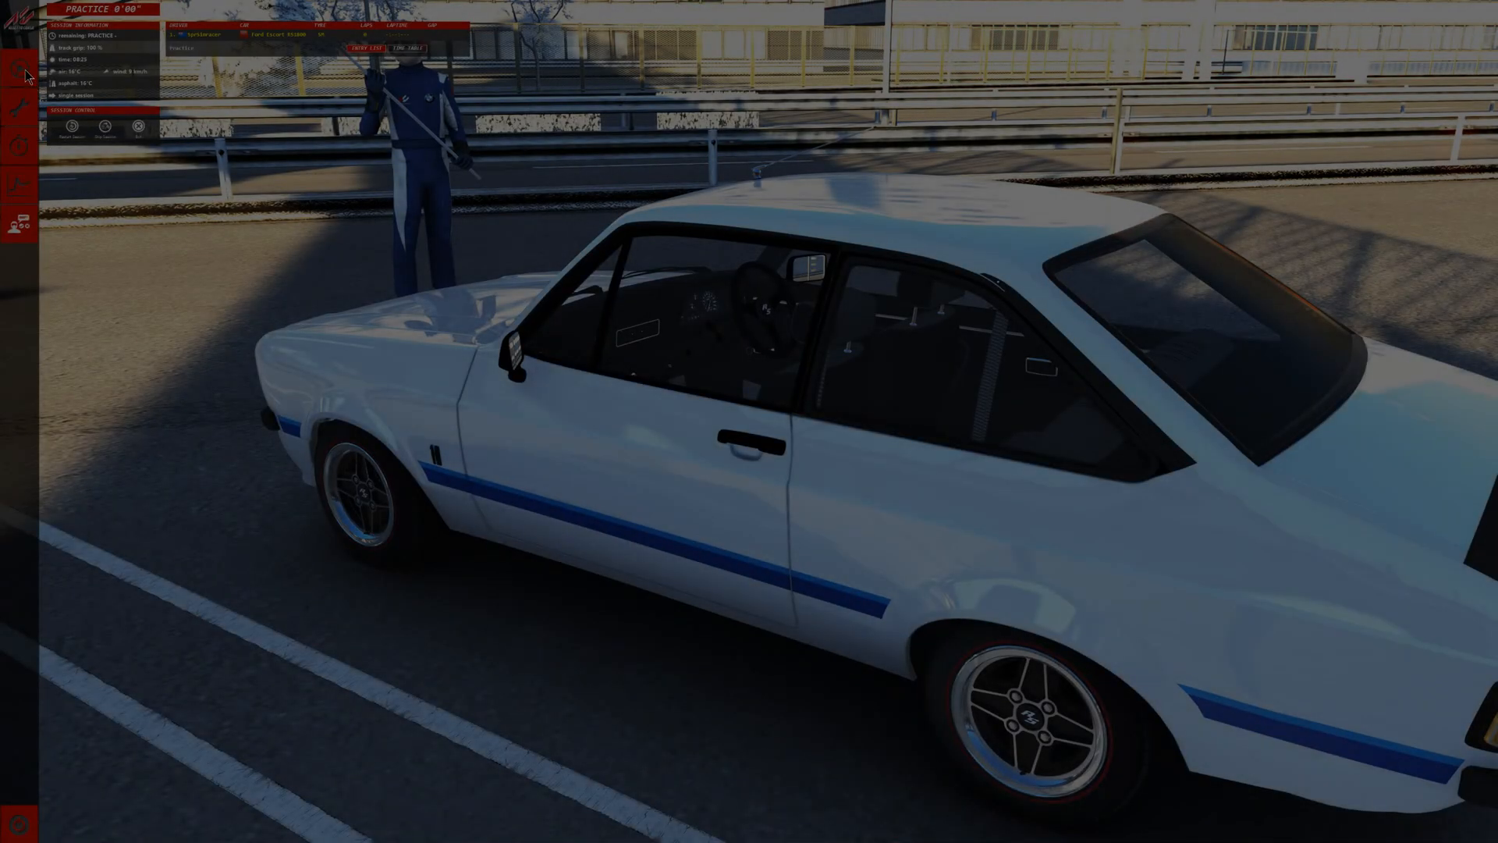
click(26, 76)
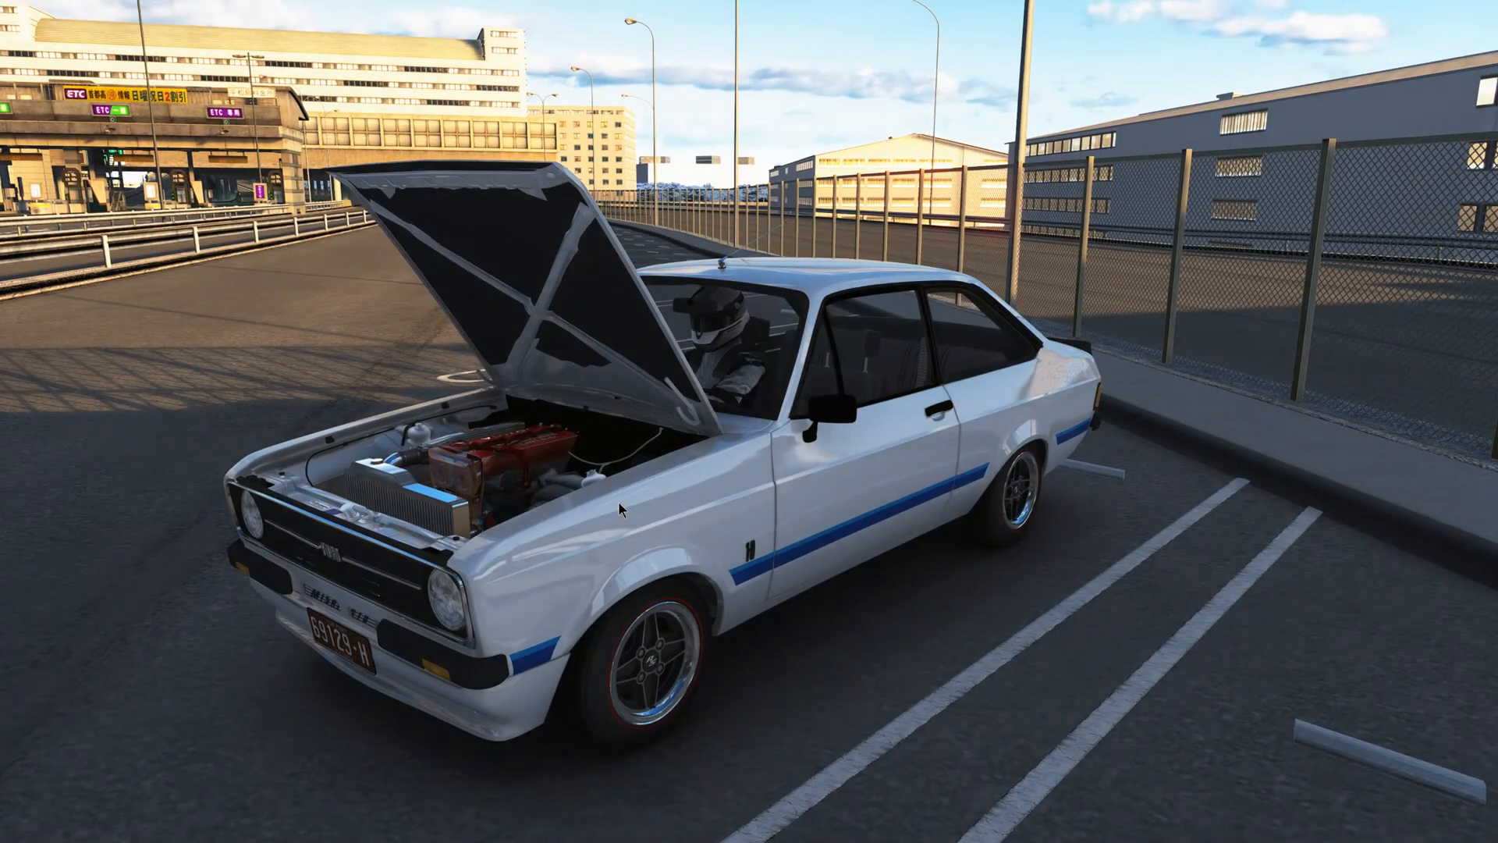
mouse_move(1487, 239)
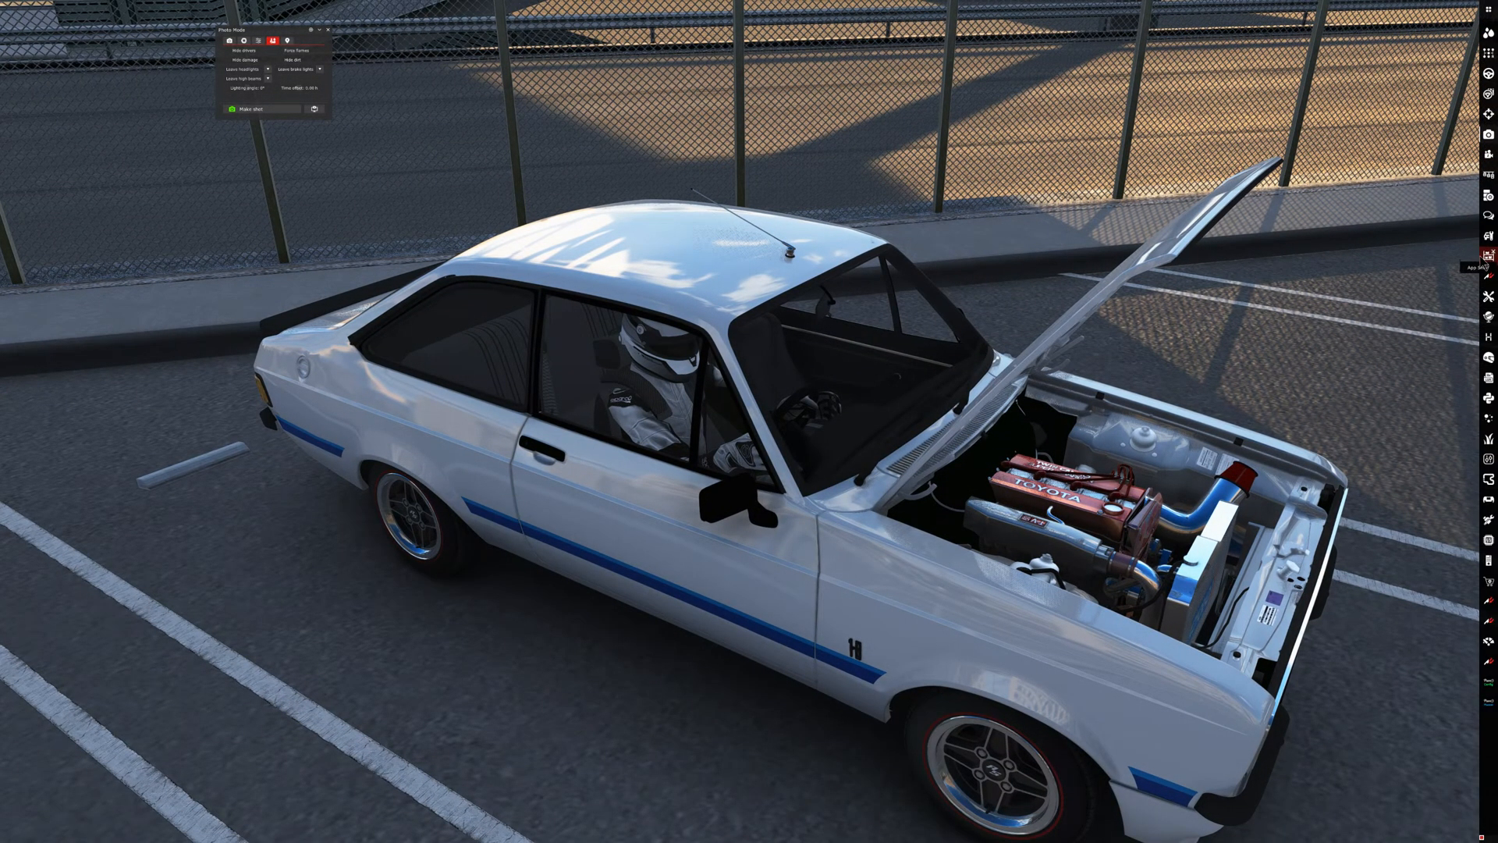
click(1487, 277)
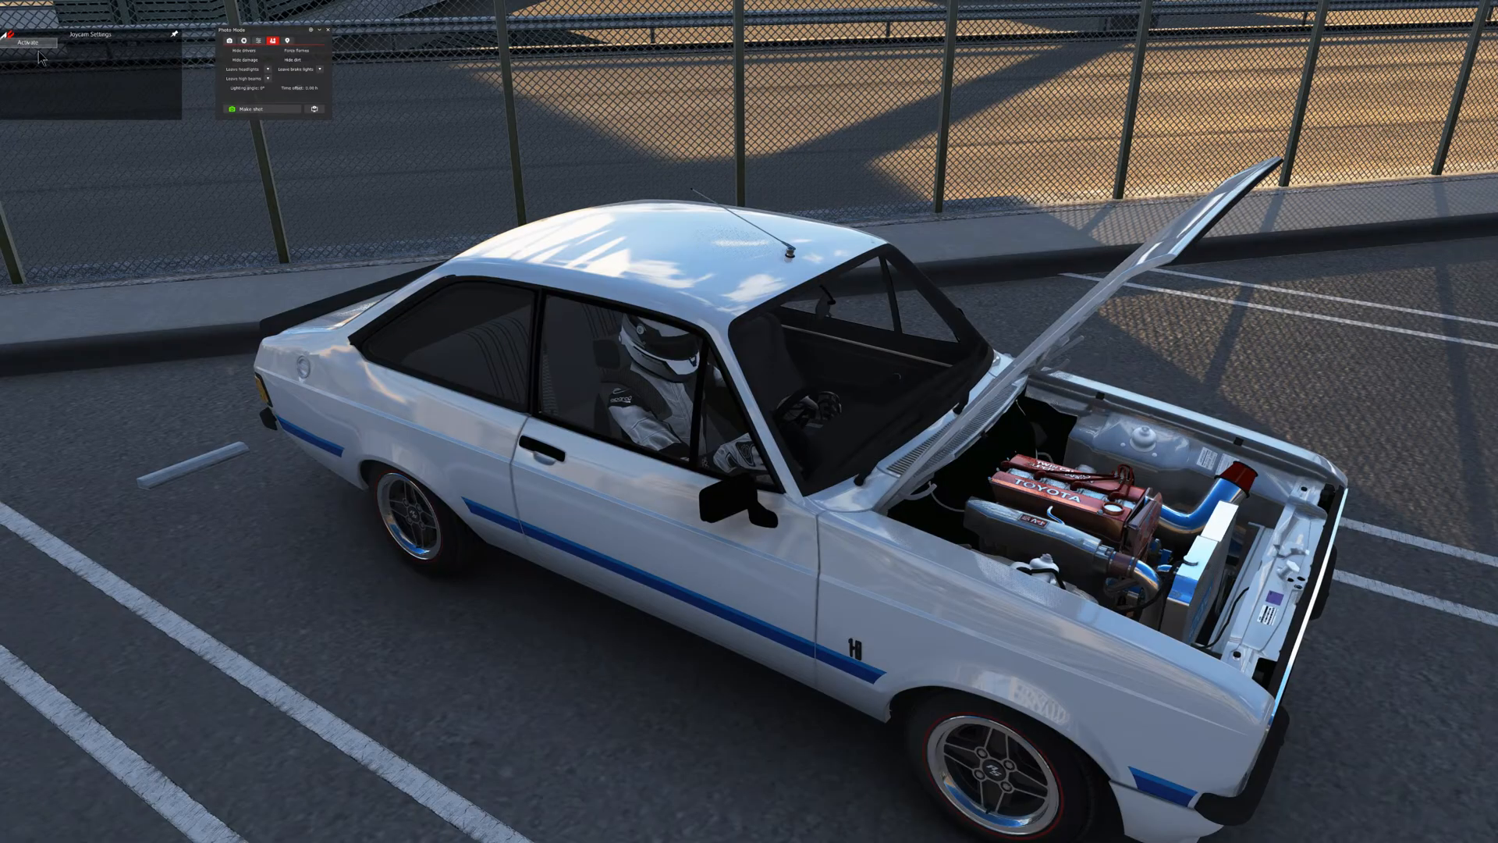
- Examine the Toyota engine, radiator and intake piping in the Escort's open engine bay from several angles
mouse_move(685, 409)
mouse_down()
mouse_move(653, 399)
mouse_move(681, 411)
mouse_move(667, 400)
mouse_move(665, 417)
mouse_up()
key(Up)
key(Down)
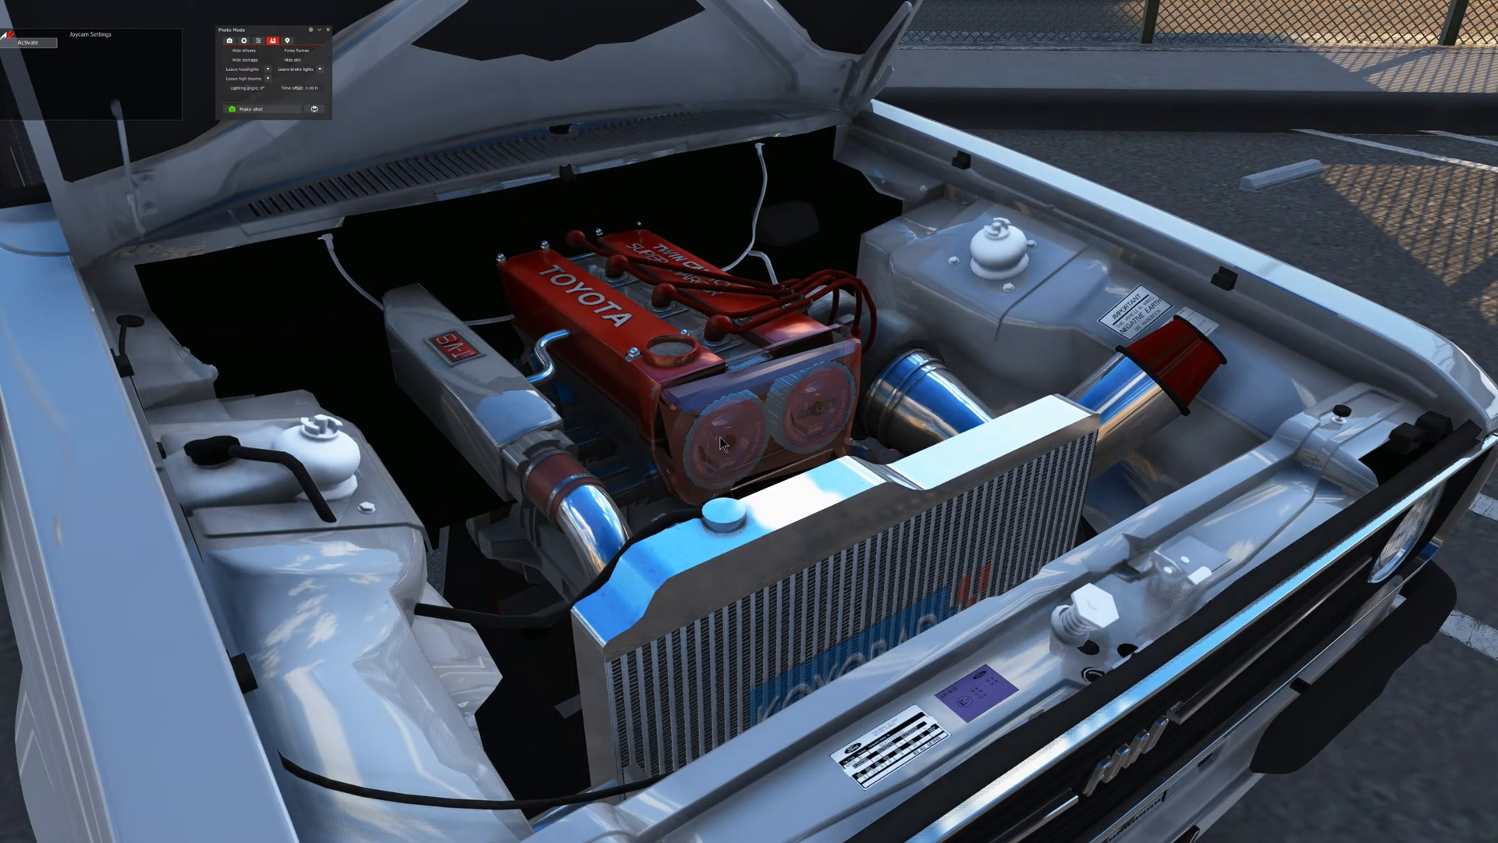
mouse_move(737, 447)
mouse_down()
mouse_move(776, 462)
mouse_move(819, 447)
mouse_move(734, 443)
mouse_move(761, 448)
mouse_up()
key(Left)
key(Right)
key(Up)
key(Down)
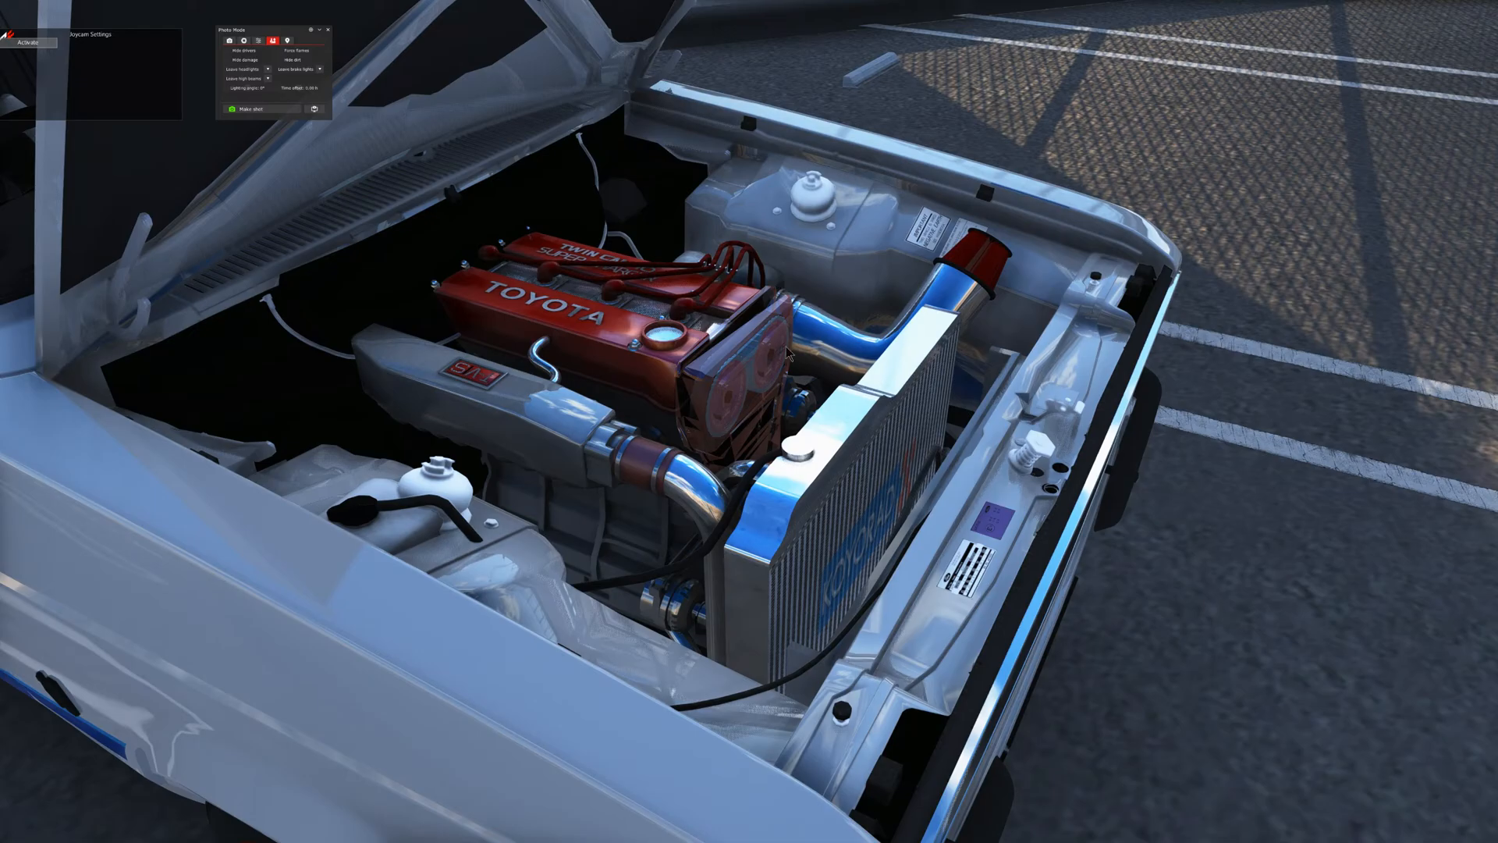
key(Down)
- Examine the raised bonnet, the firewall area and the turbo side of the engine
drag(771, 530, 644, 527)
key(Right)
key(Up)
key(Right)
key(Up)
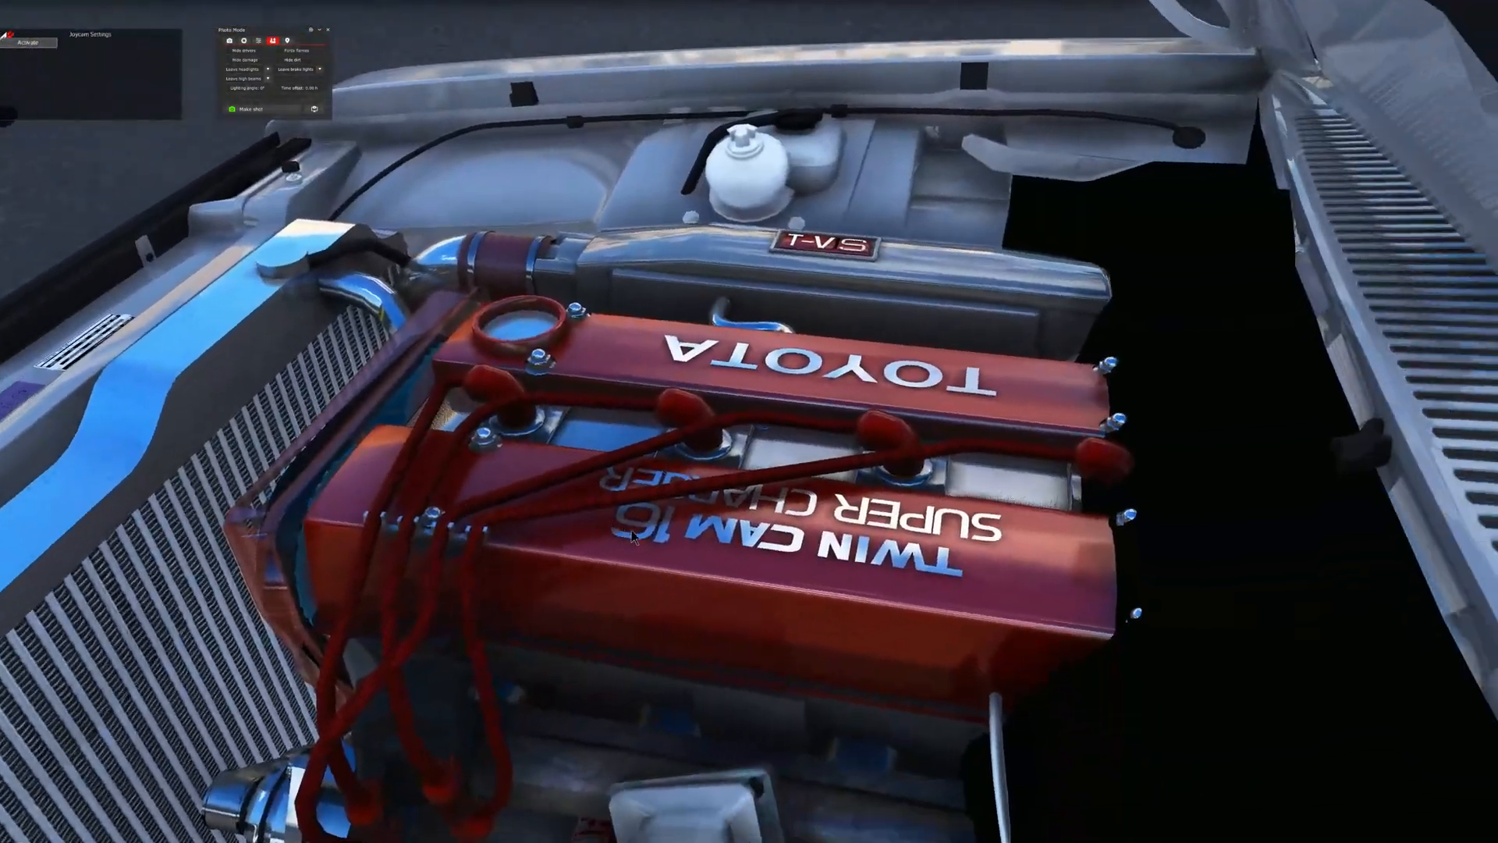
key(Down)
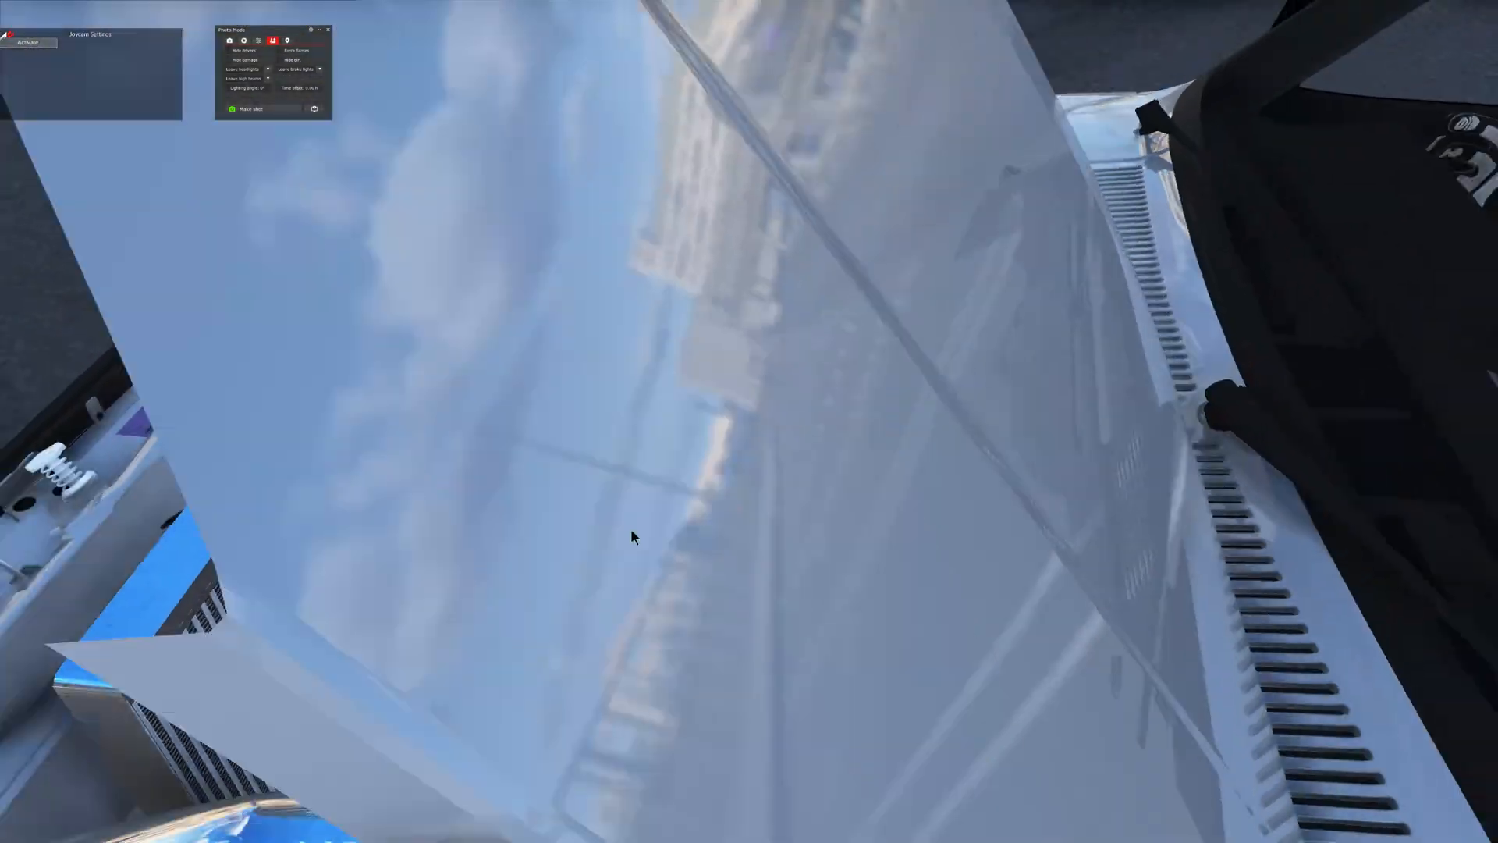
key(Left)
drag(631, 531, 715, 539)
key(Up)
key(Down)
key(Right)
key(Up)
key(Left)
key(Up)
key(Down)
key(Left)
key(Up)
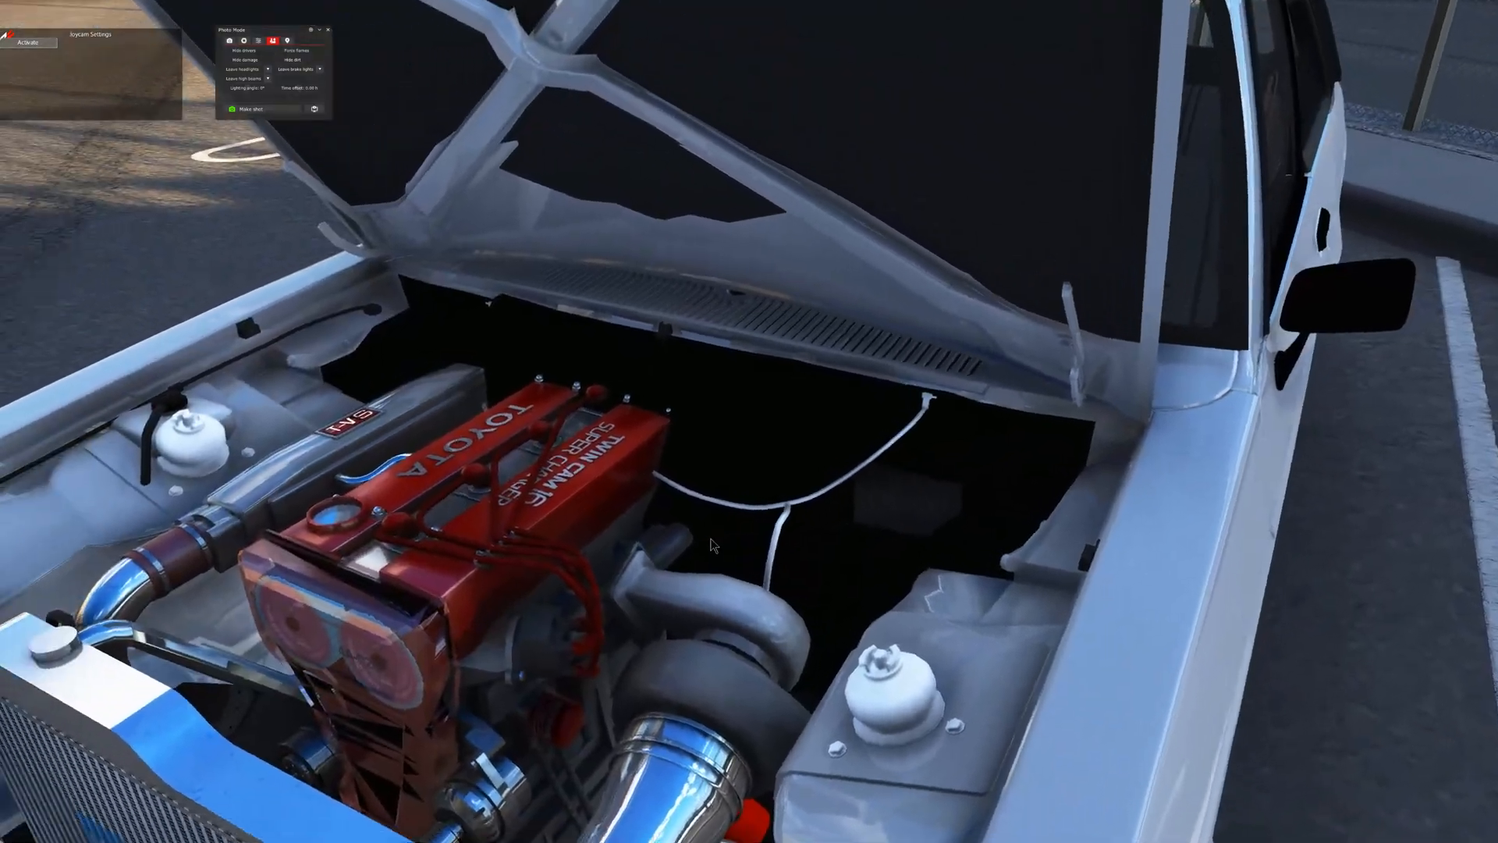
key(Down)
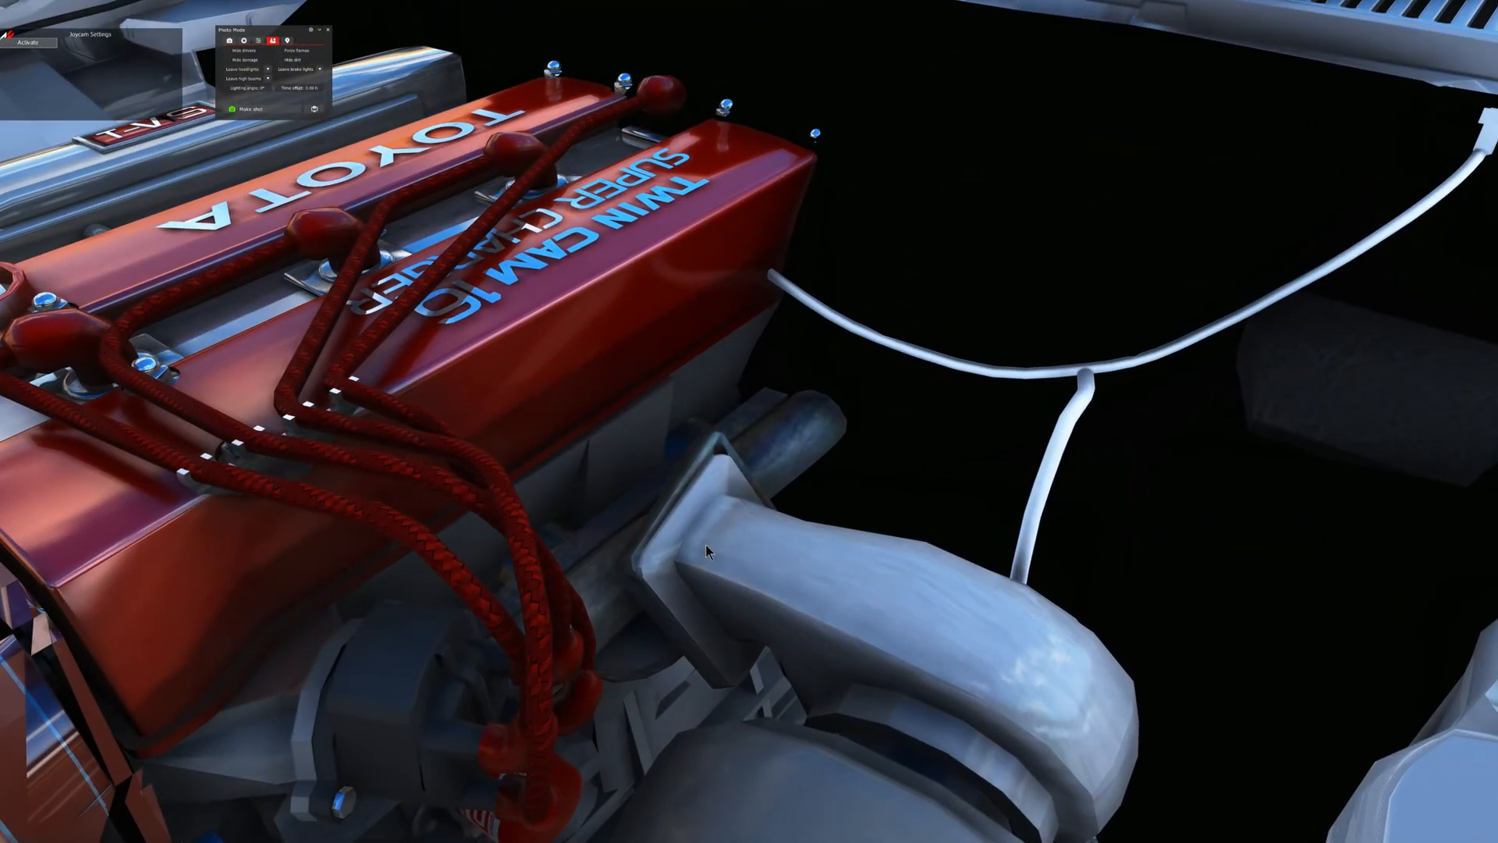
- Examine how the engine and gearbox sit in the car, including under the dashboard and around the gear lever
drag(706, 545, 927, 551)
key(Down)
key(Left)
key(Up)
key(Down)
key(Down)
key(Left)
key(Up)
key(Down)
key(Up)
key(Up)
key(Left)
key(Down)
key(Up)
key(Up)
key(Down)
key(Down)
key(Up)
key(Down)
key(Down)
key(Up)
key(Down)
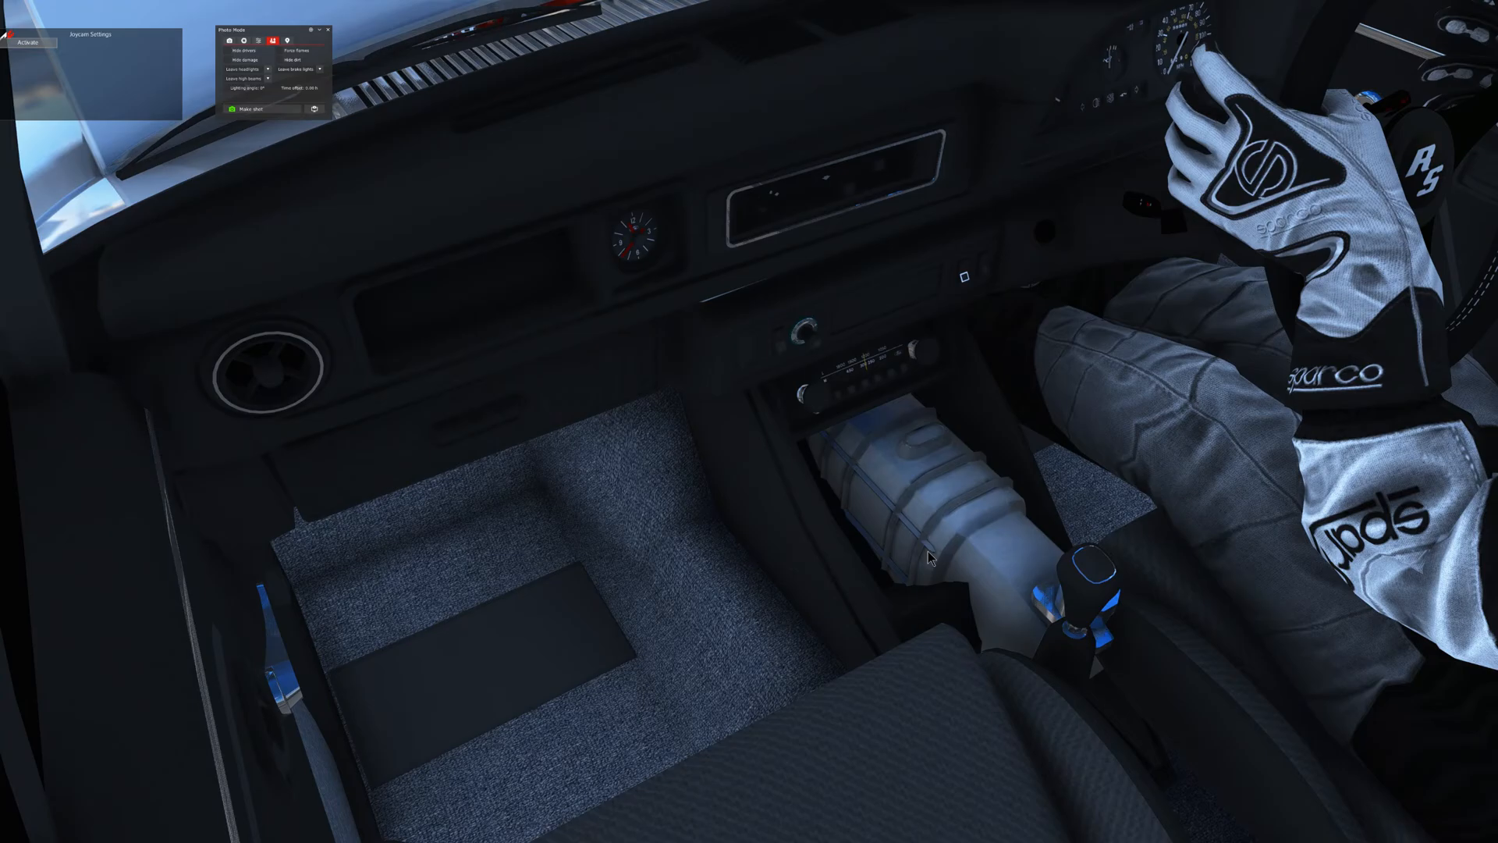
key(Down)
drag(928, 551, 897, 555)
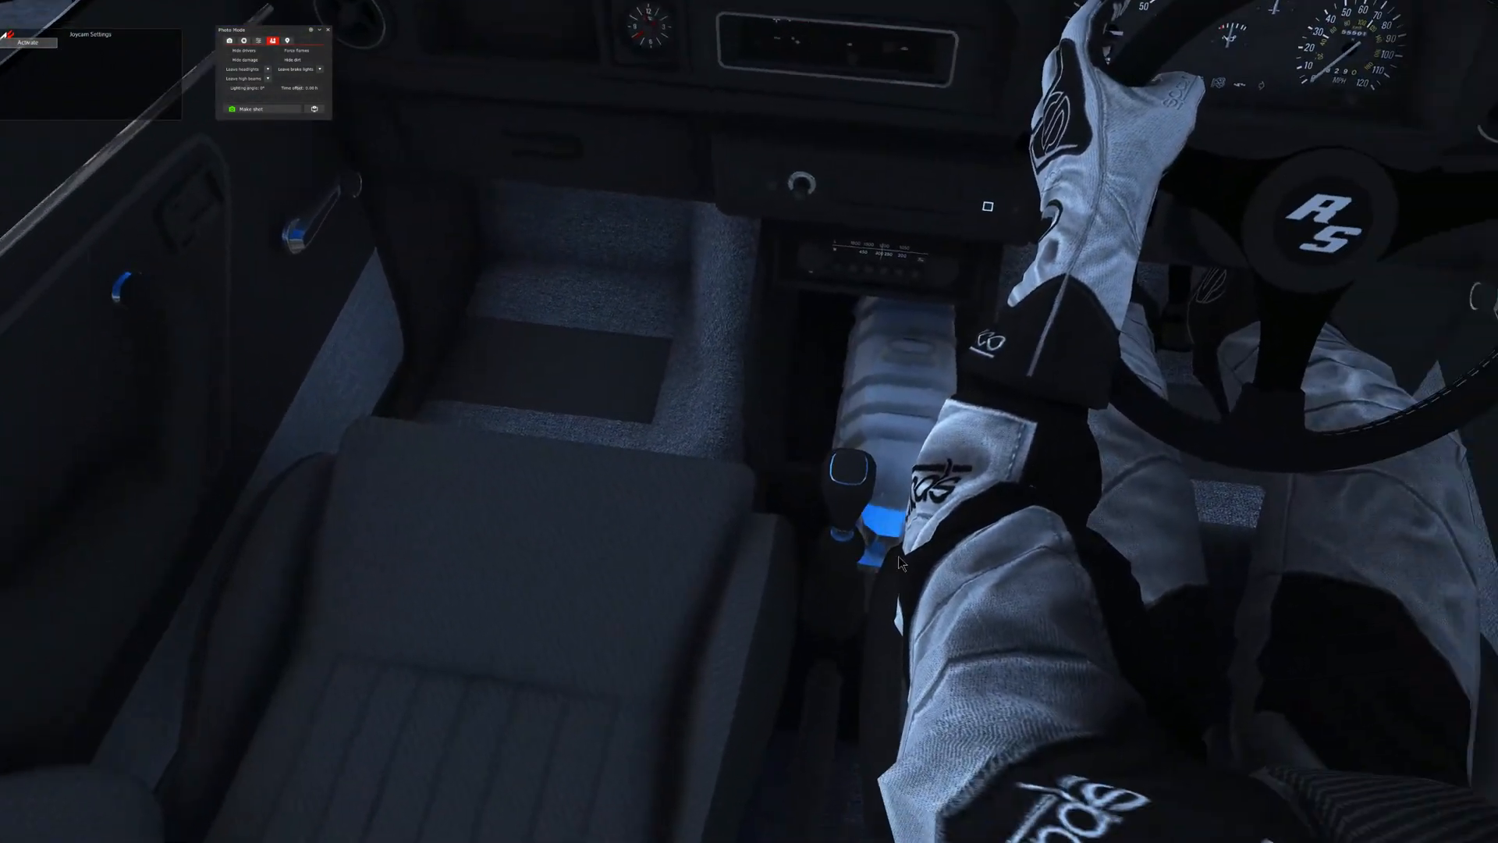
key(Up)
key(Up)
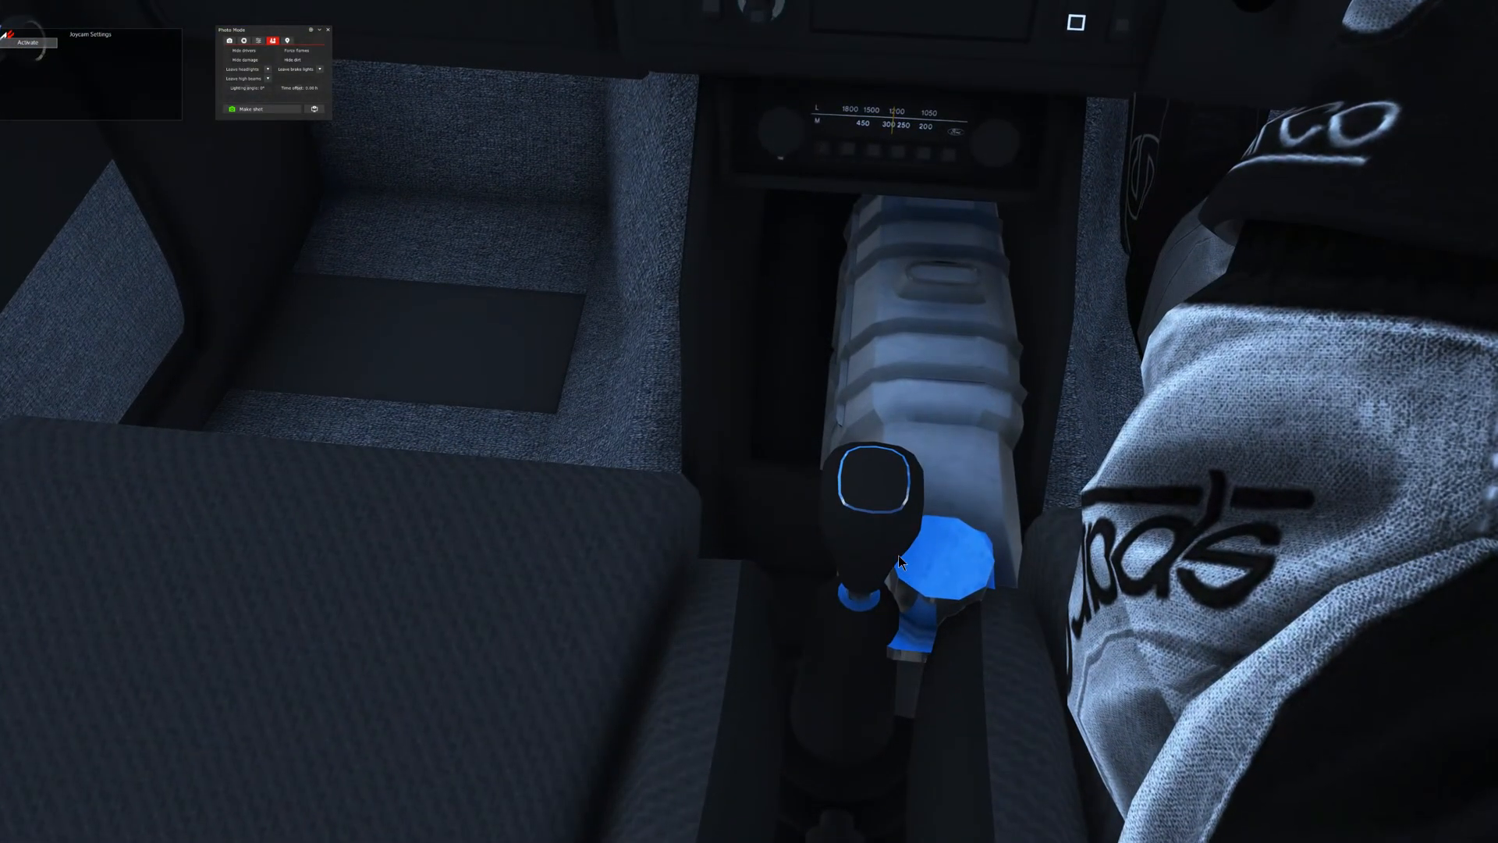
key(Down)
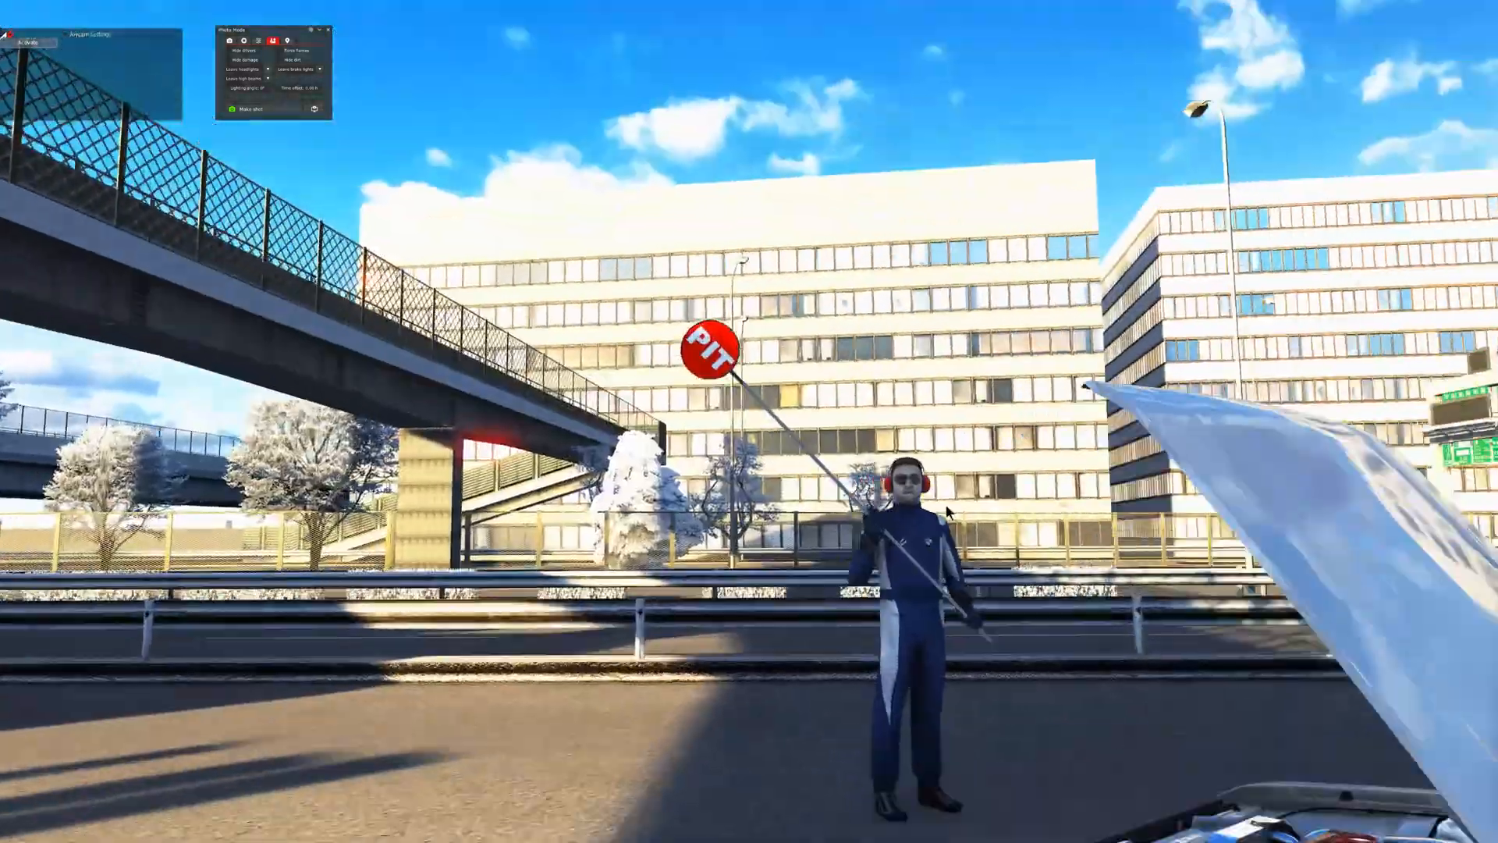
- Examine the engine bay from above the front of the car, checking the engine's position between the strut towers
drag(947, 506, 1053, 548)
key(Up)
key(Right)
key(Up)
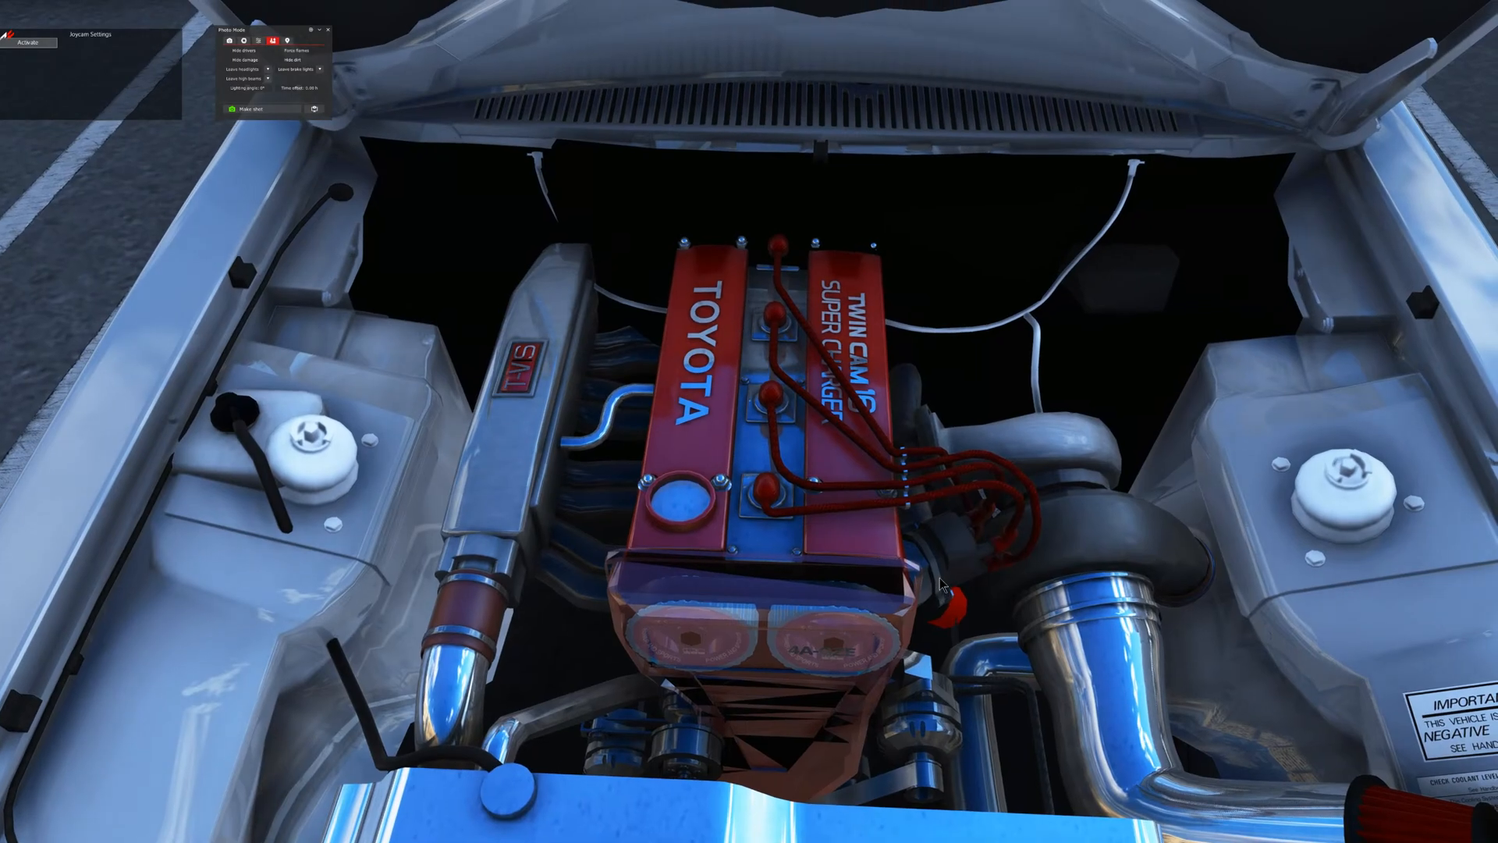
drag(939, 579, 949, 571)
key(Down)
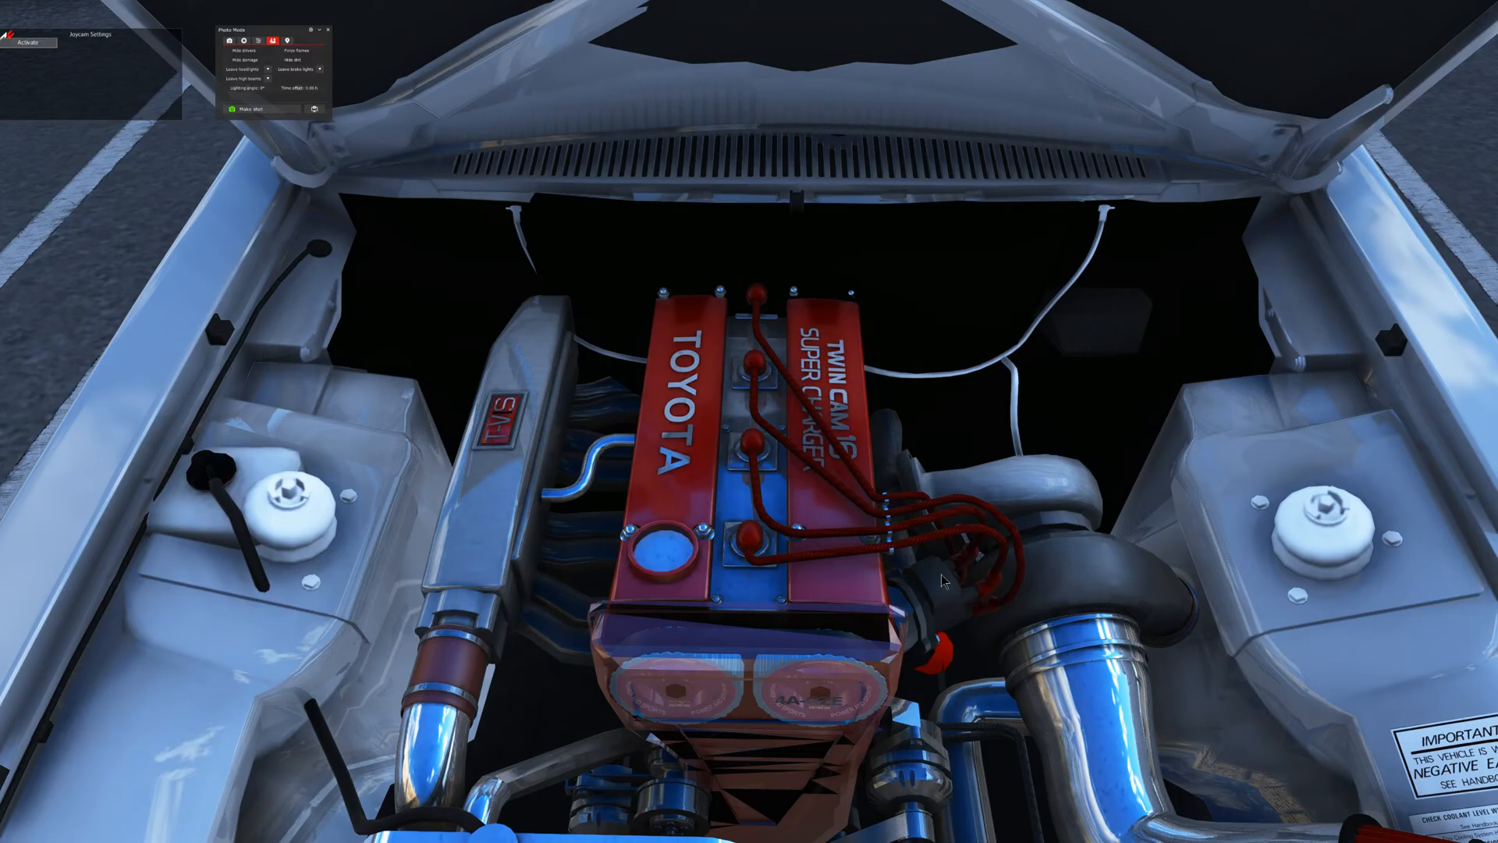
key(Down)
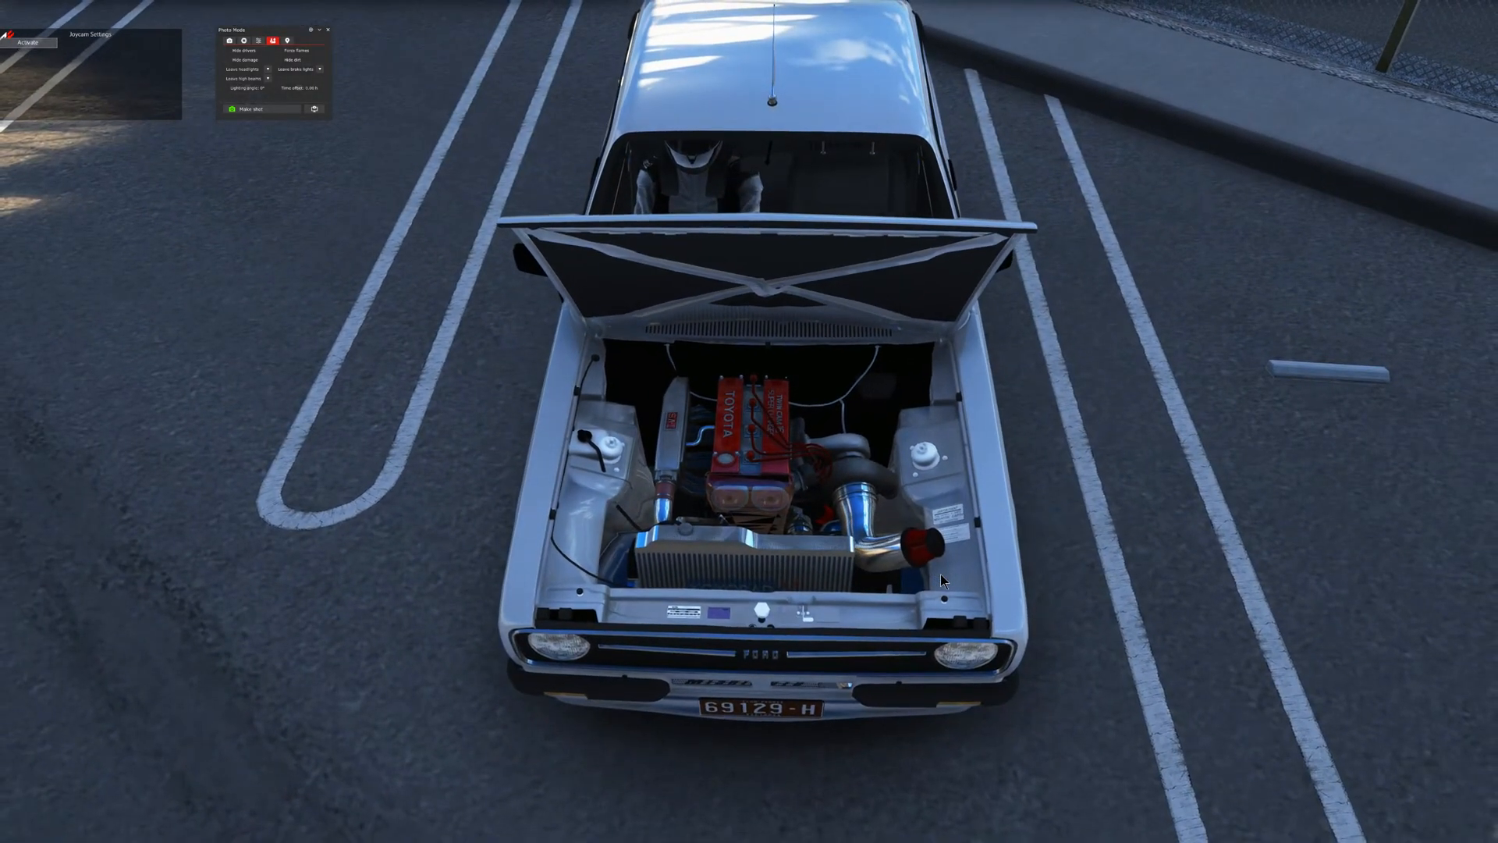
drag(940, 574, 938, 538)
key(Down)
key(Up)
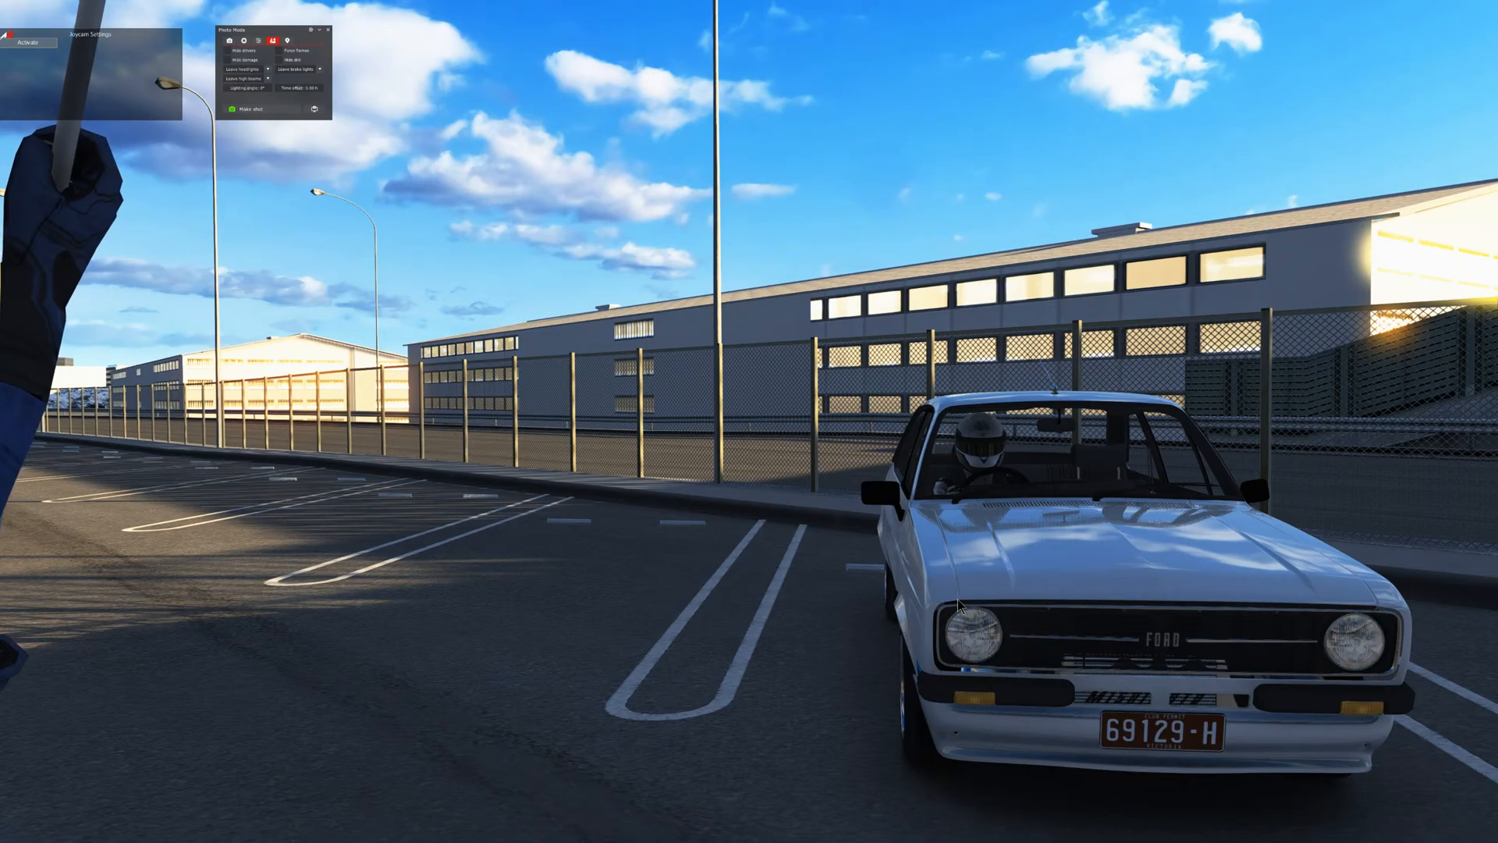
- View the Escort's front with the bonnet closed and select its front body panel mesh in the Objects Inspector
right_drag(938, 602, 983, 554)
key(Up)
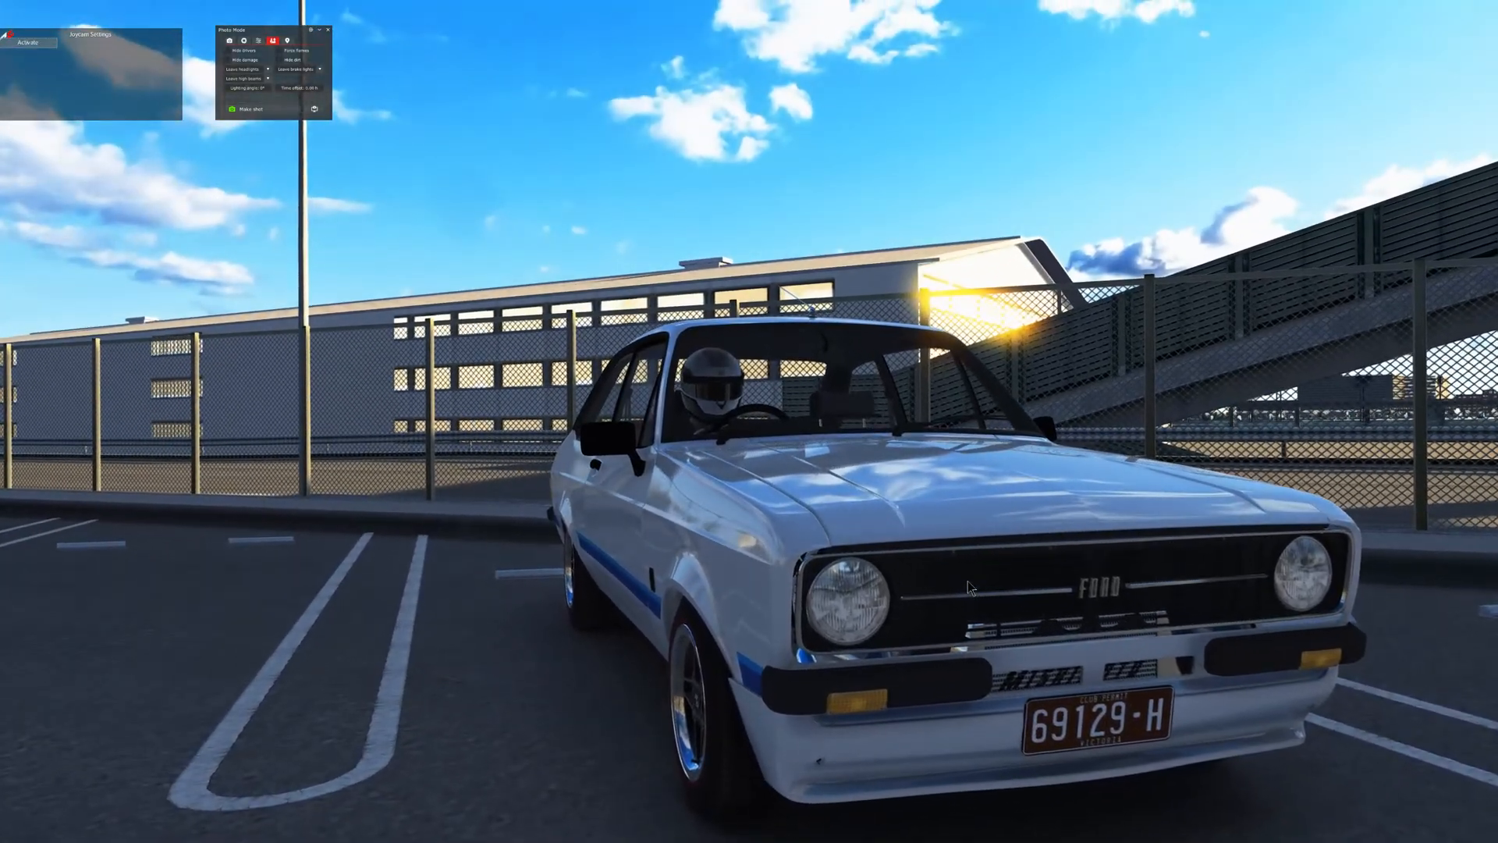
mouse_move(1491, 315)
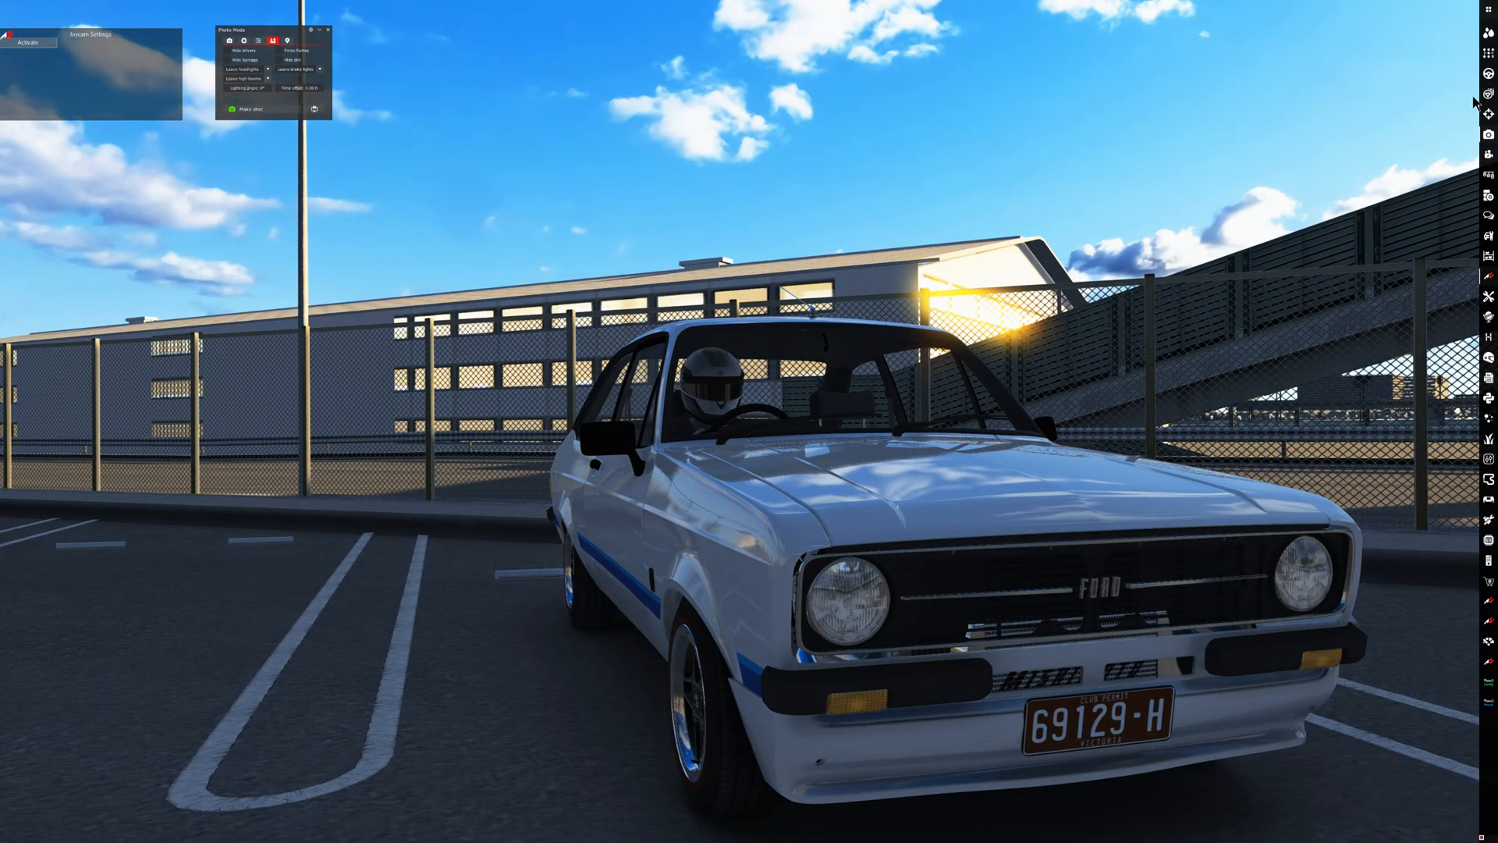
click(1488, 114)
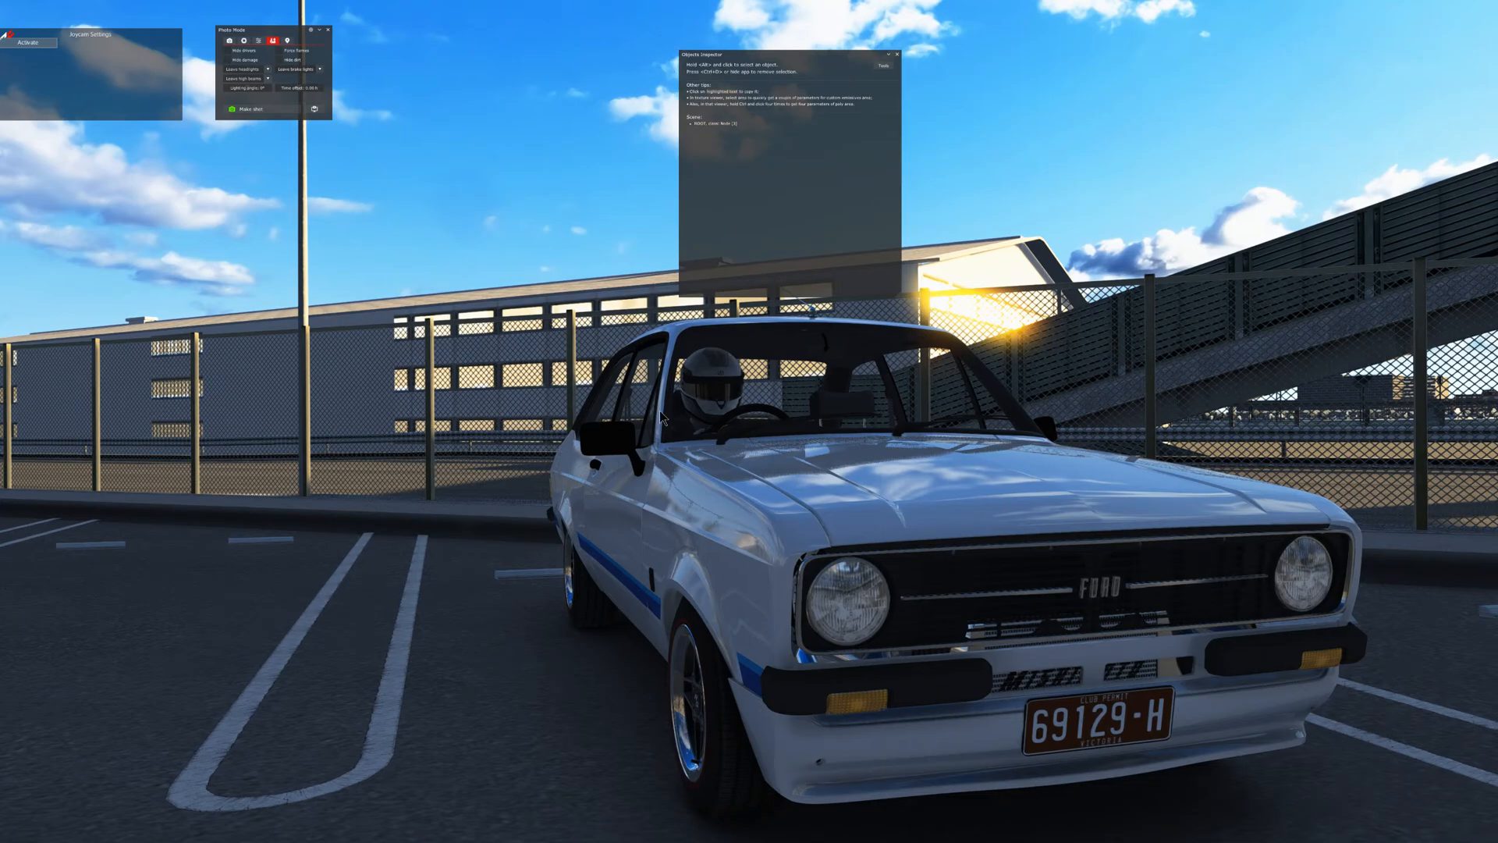
alt+click(759, 608)
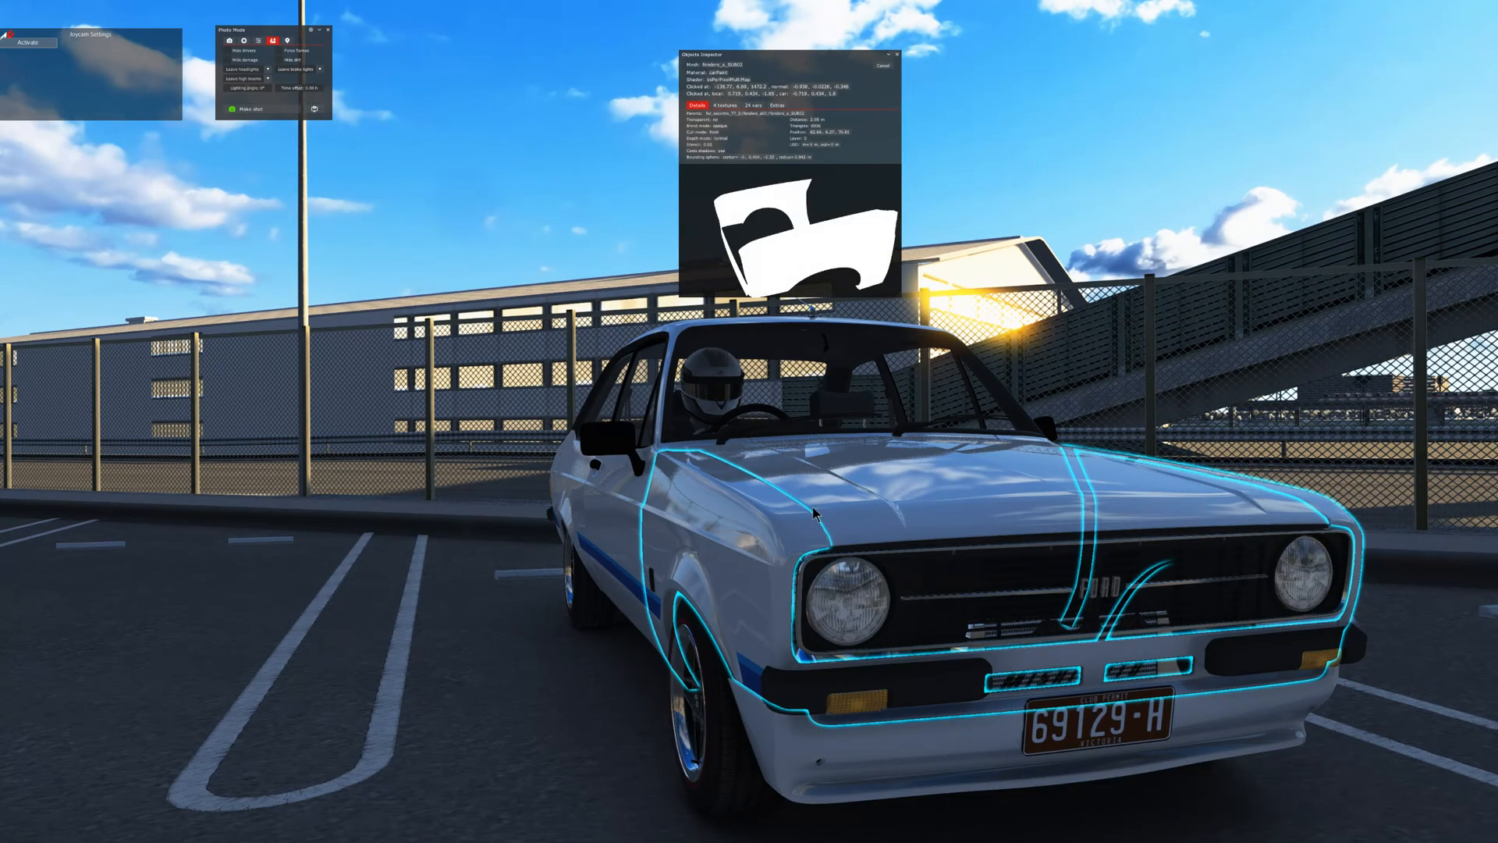
scroll(660, 505, up, 2)
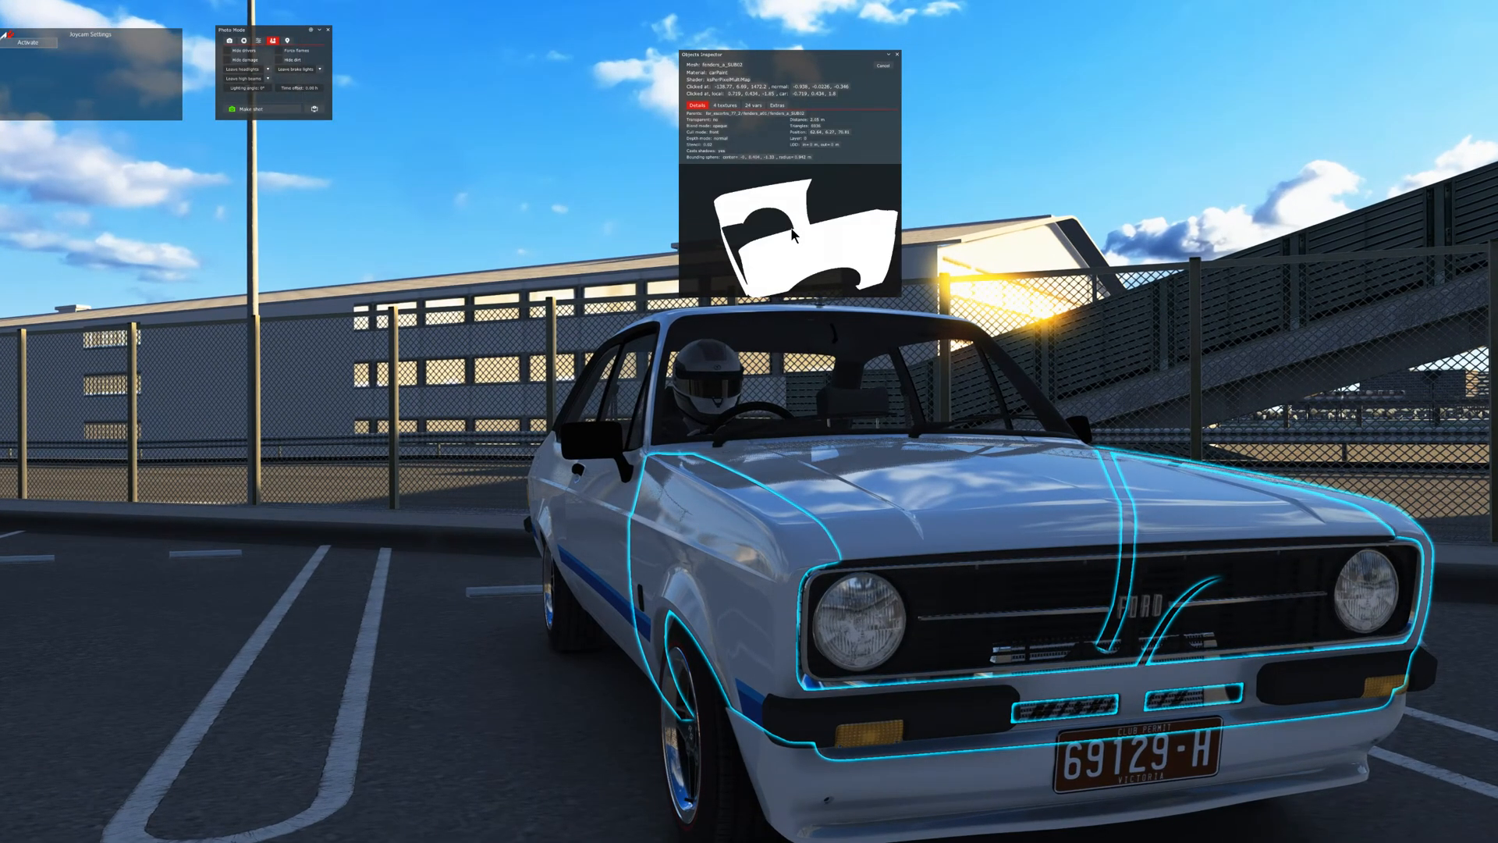
- Check the selected body panel's textures and mesh details in the Objects Inspector
click(724, 105)
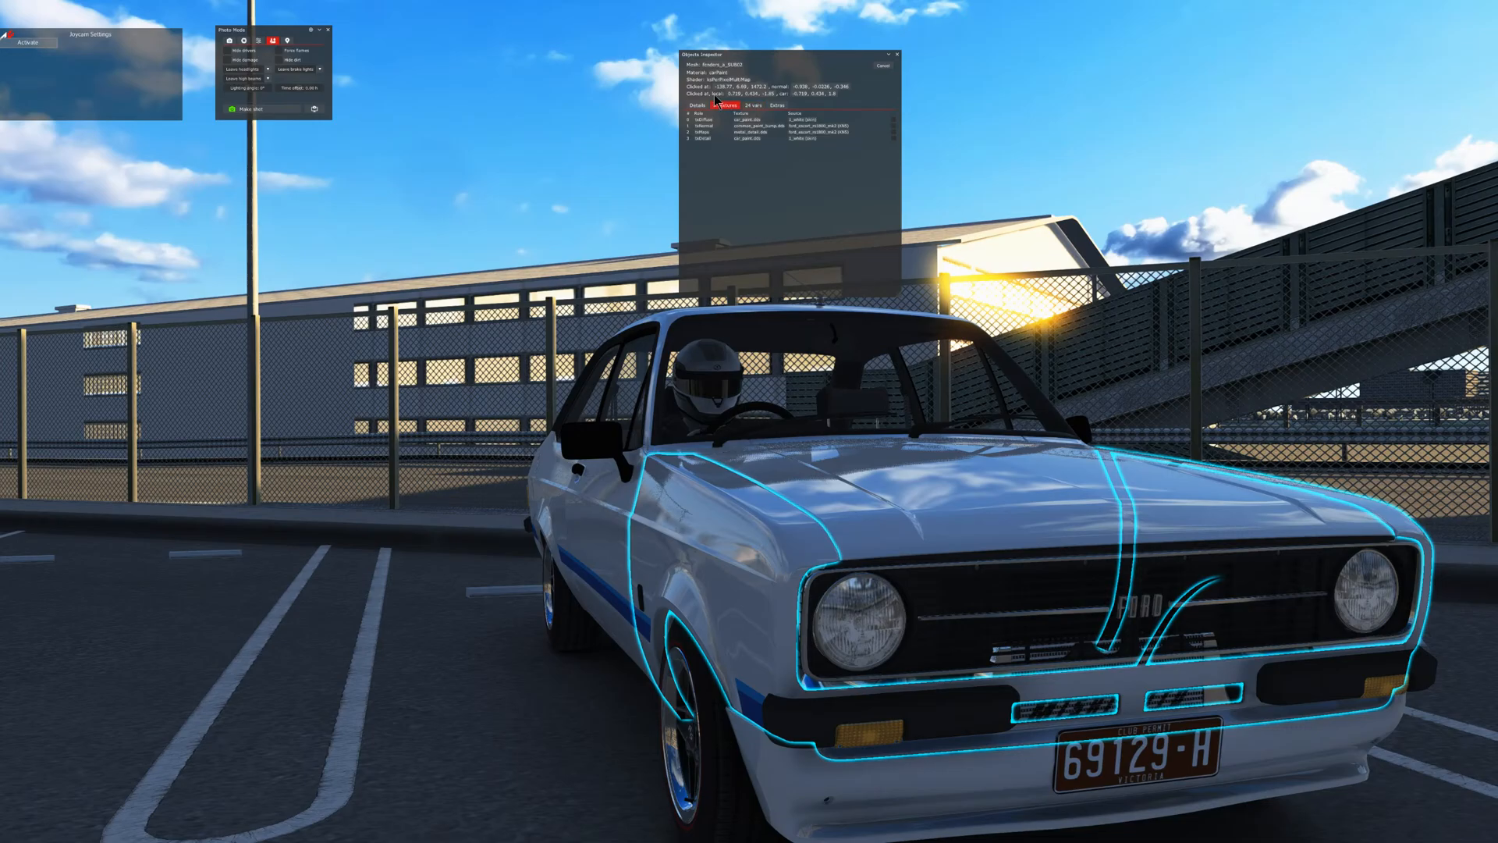
click(696, 104)
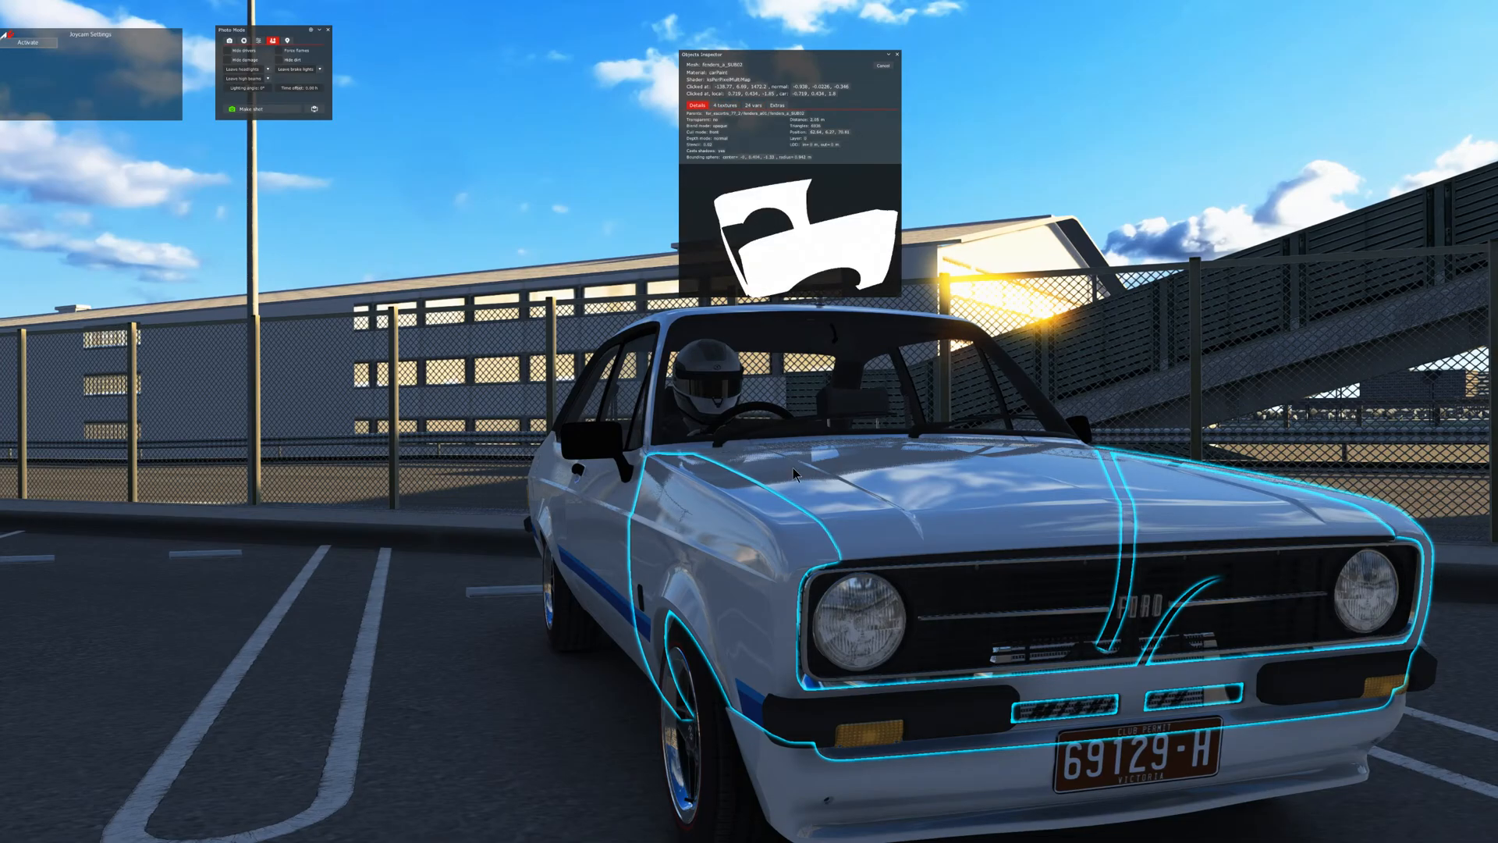
scroll(749, 490, down, 5)
scroll(827, 531, up, 6)
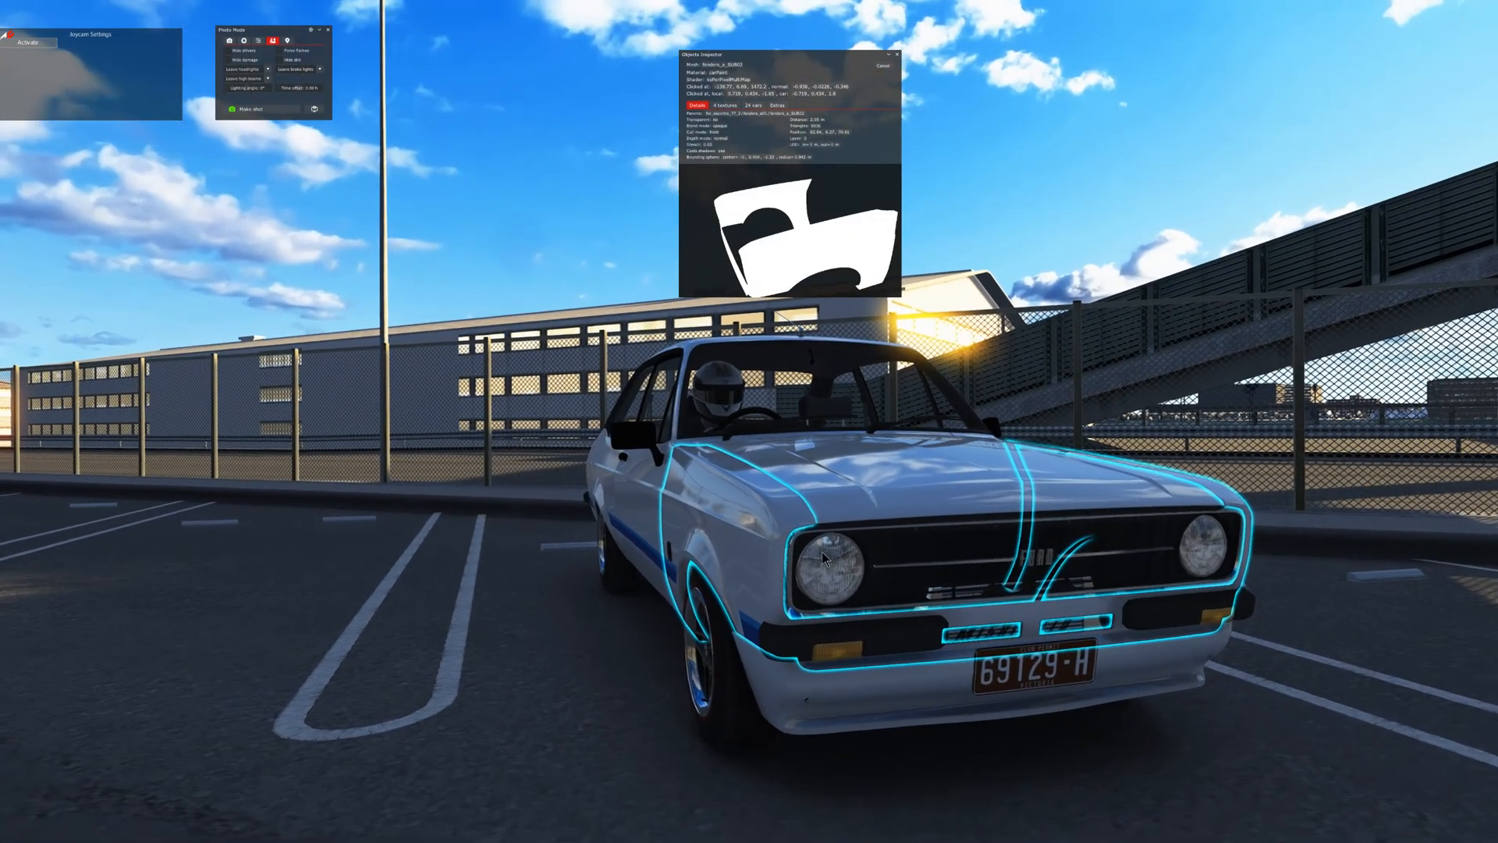
scroll(827, 530, up, 1)
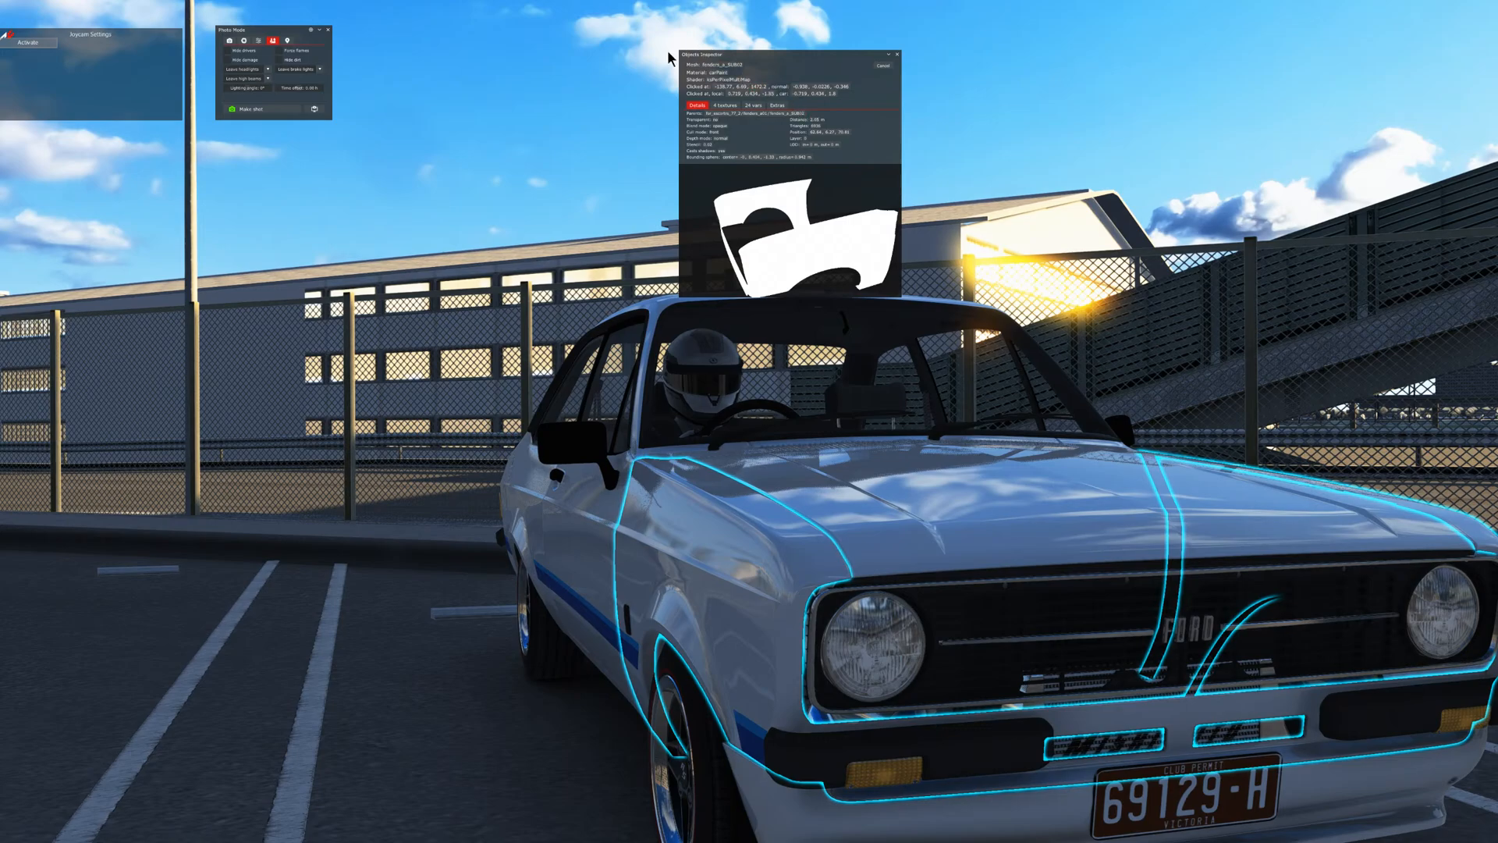
mouse_move(1488, 129)
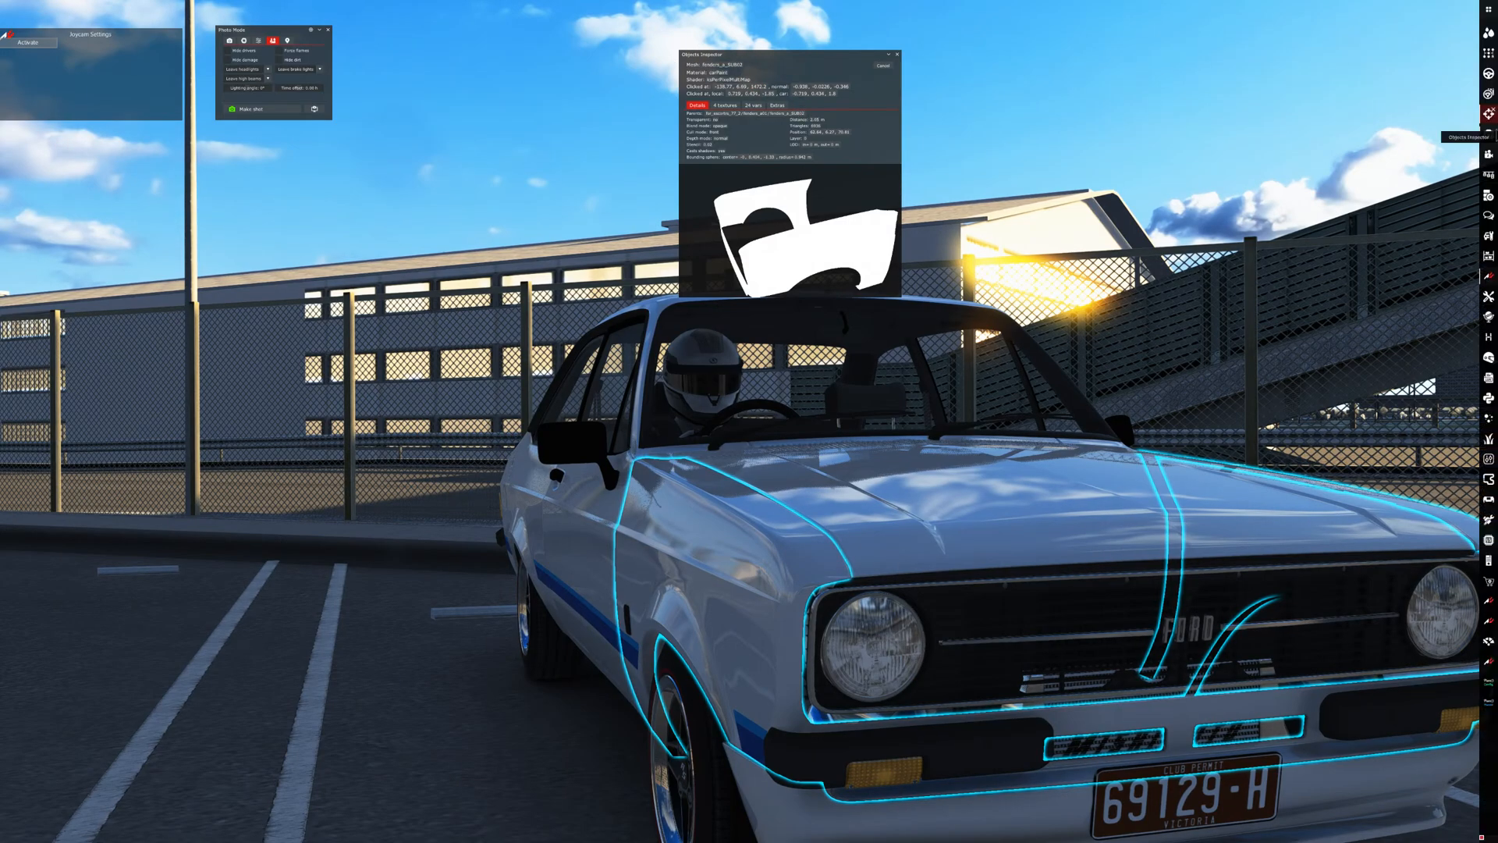
- Close the Objects Inspector and view the Escort's whole front from a little farther away
click(1488, 116)
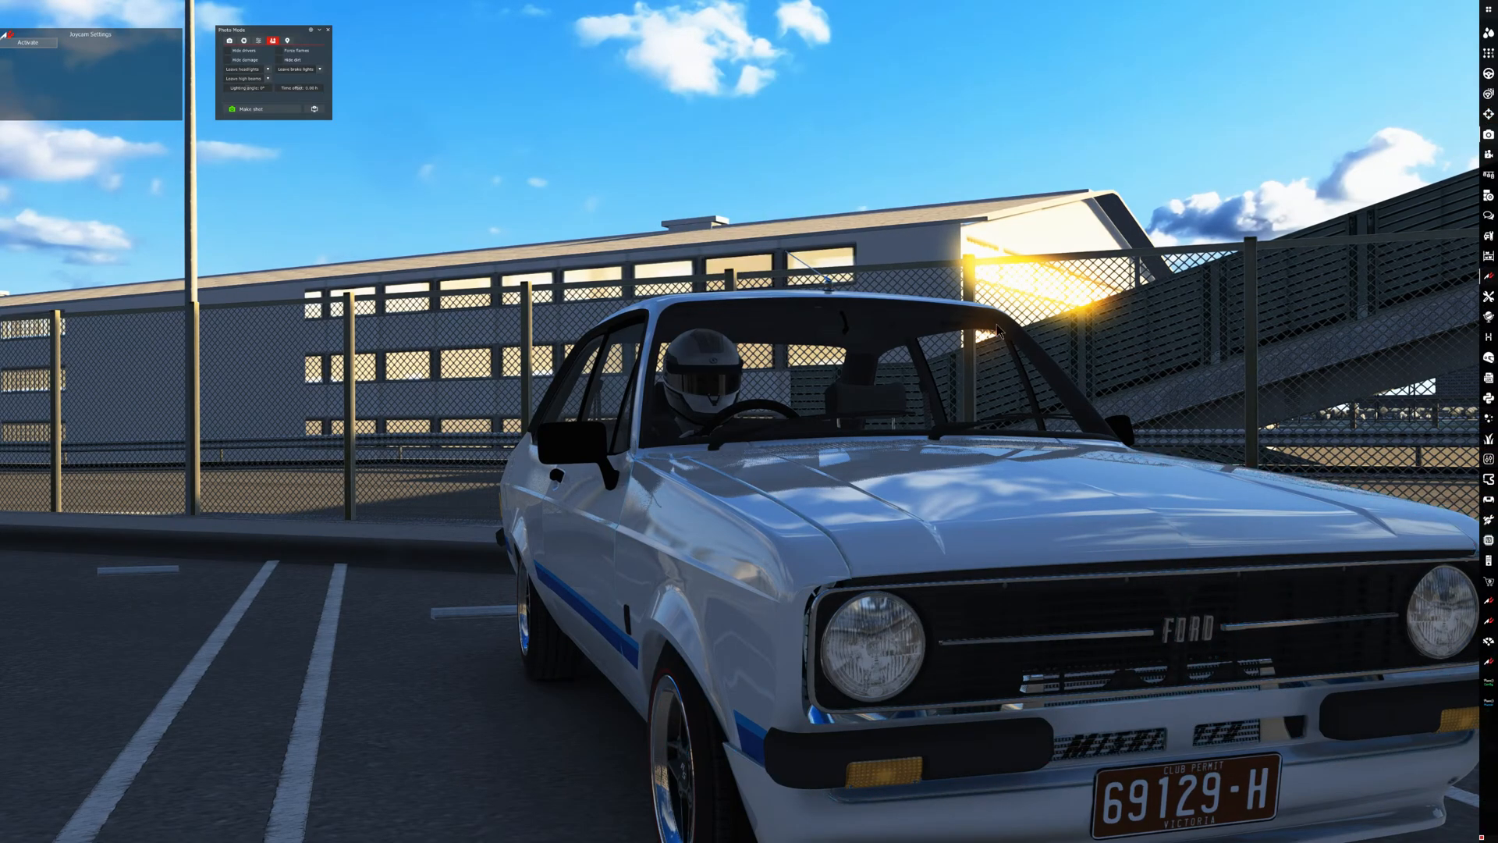
scroll(841, 376, down, 9)
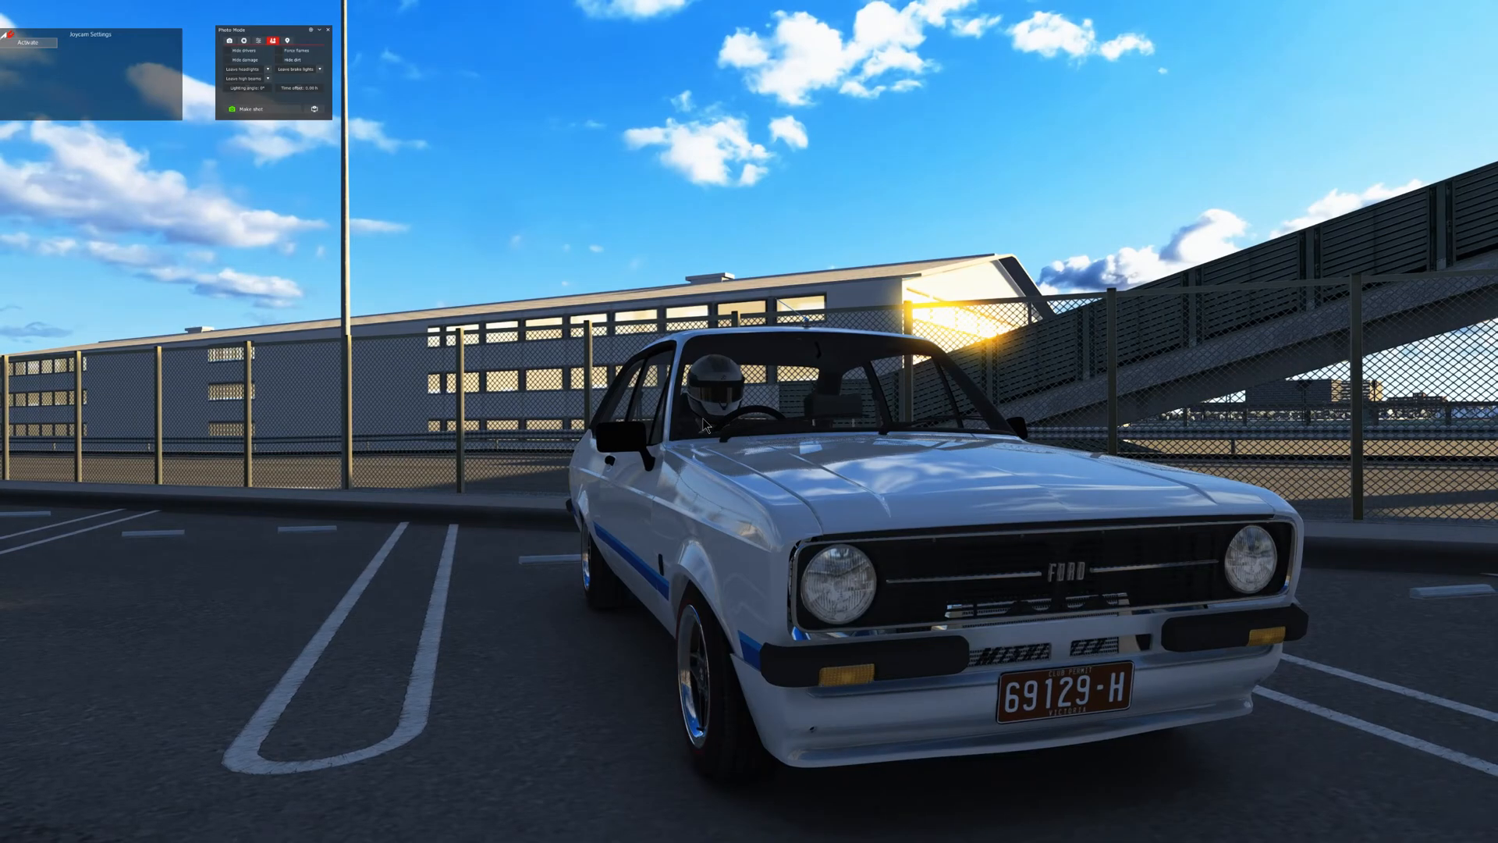
scroll(700, 422, up, 5)
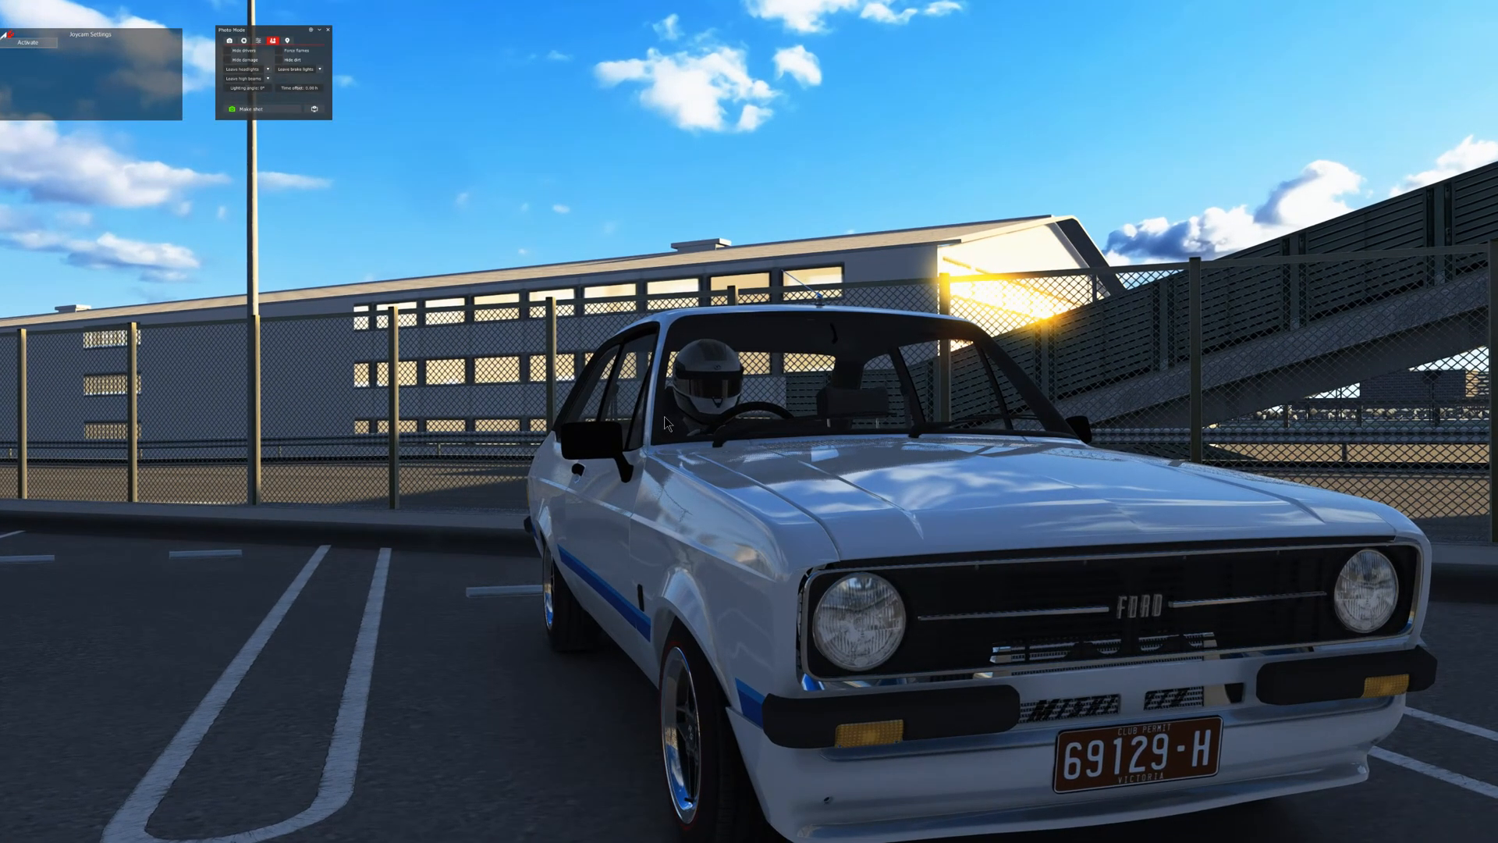
- Return to the cockpit view and exit the driving session back to the Content Manager car page
key(F1)
key(Escape)
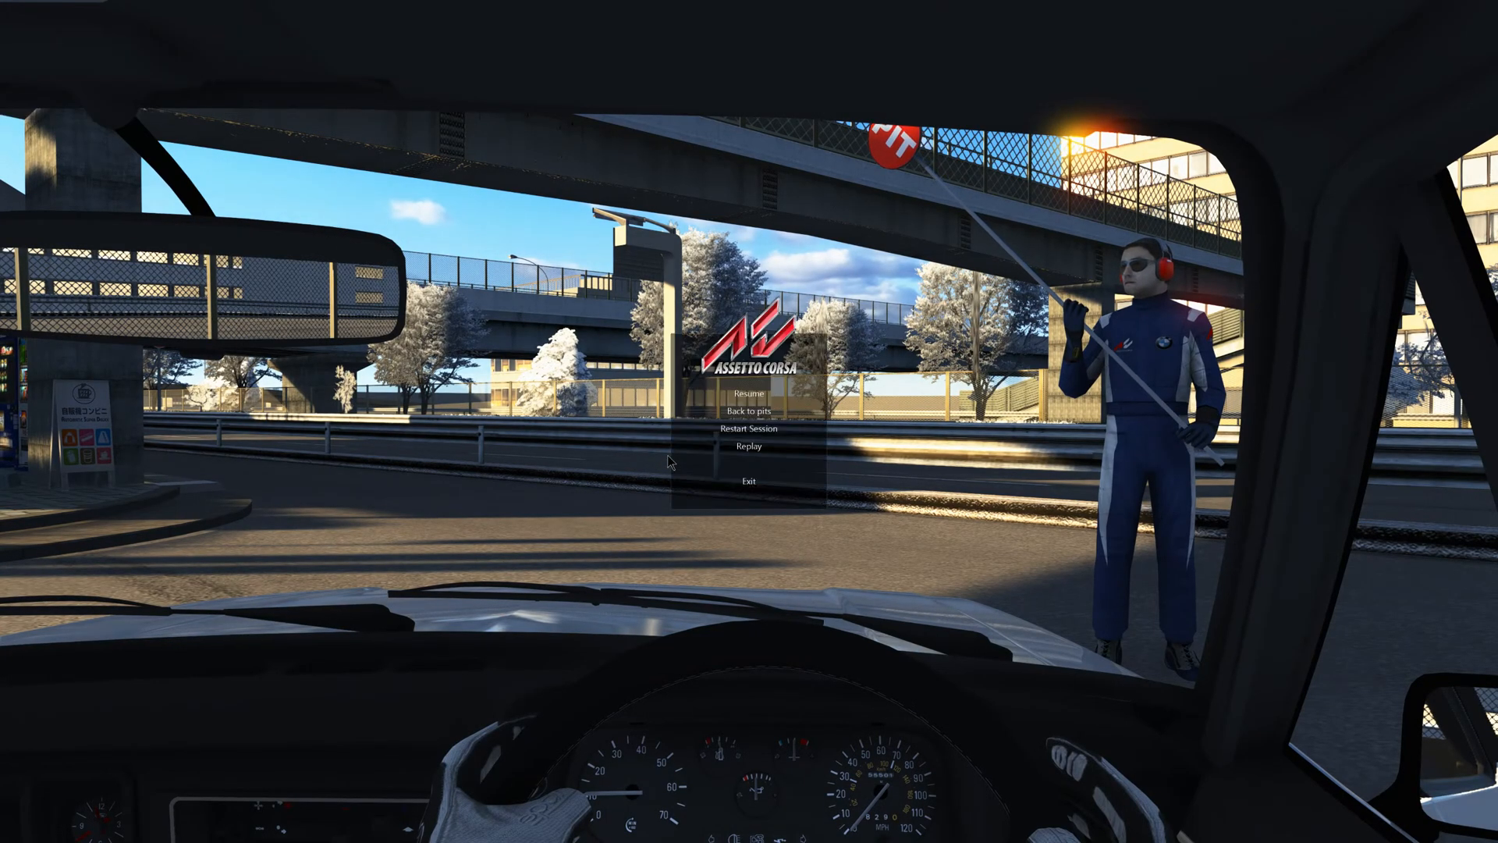
click(706, 482)
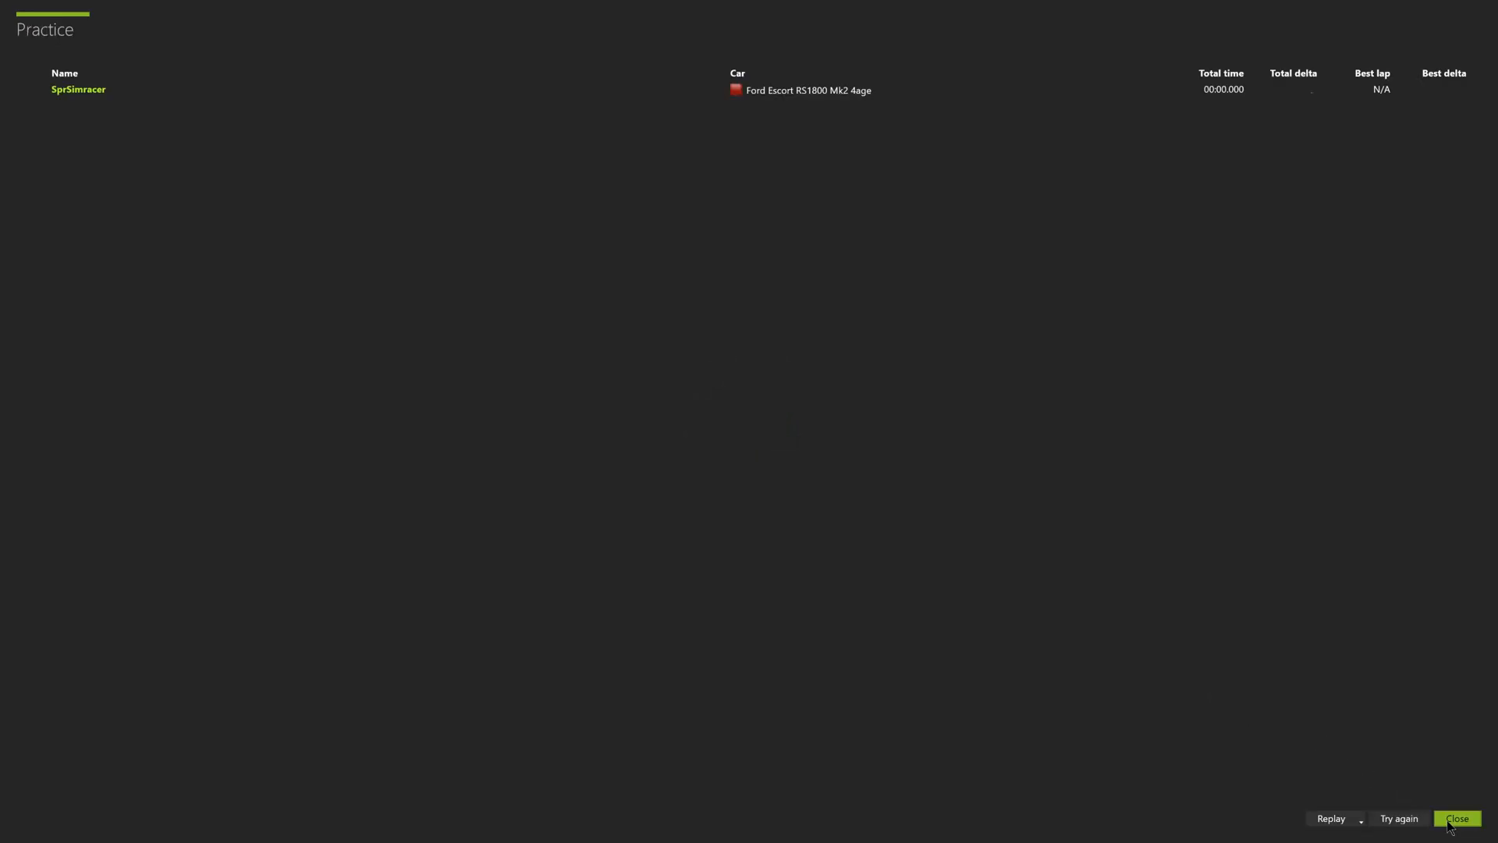
click(1451, 820)
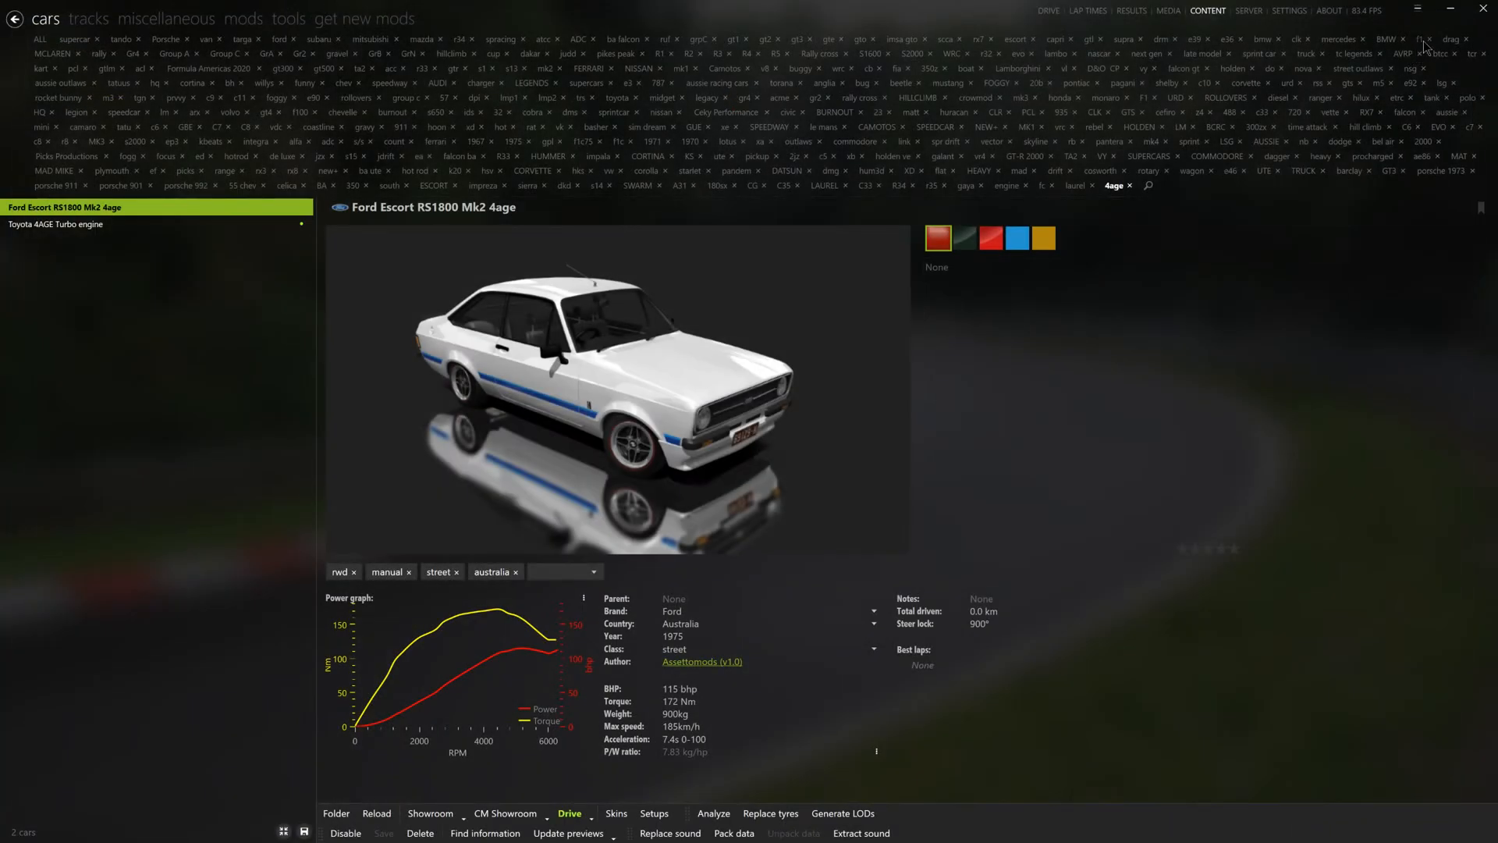
- Minimise Content Manager and the editor folder window, and close Blender with the 4age escort file
click(1451, 11)
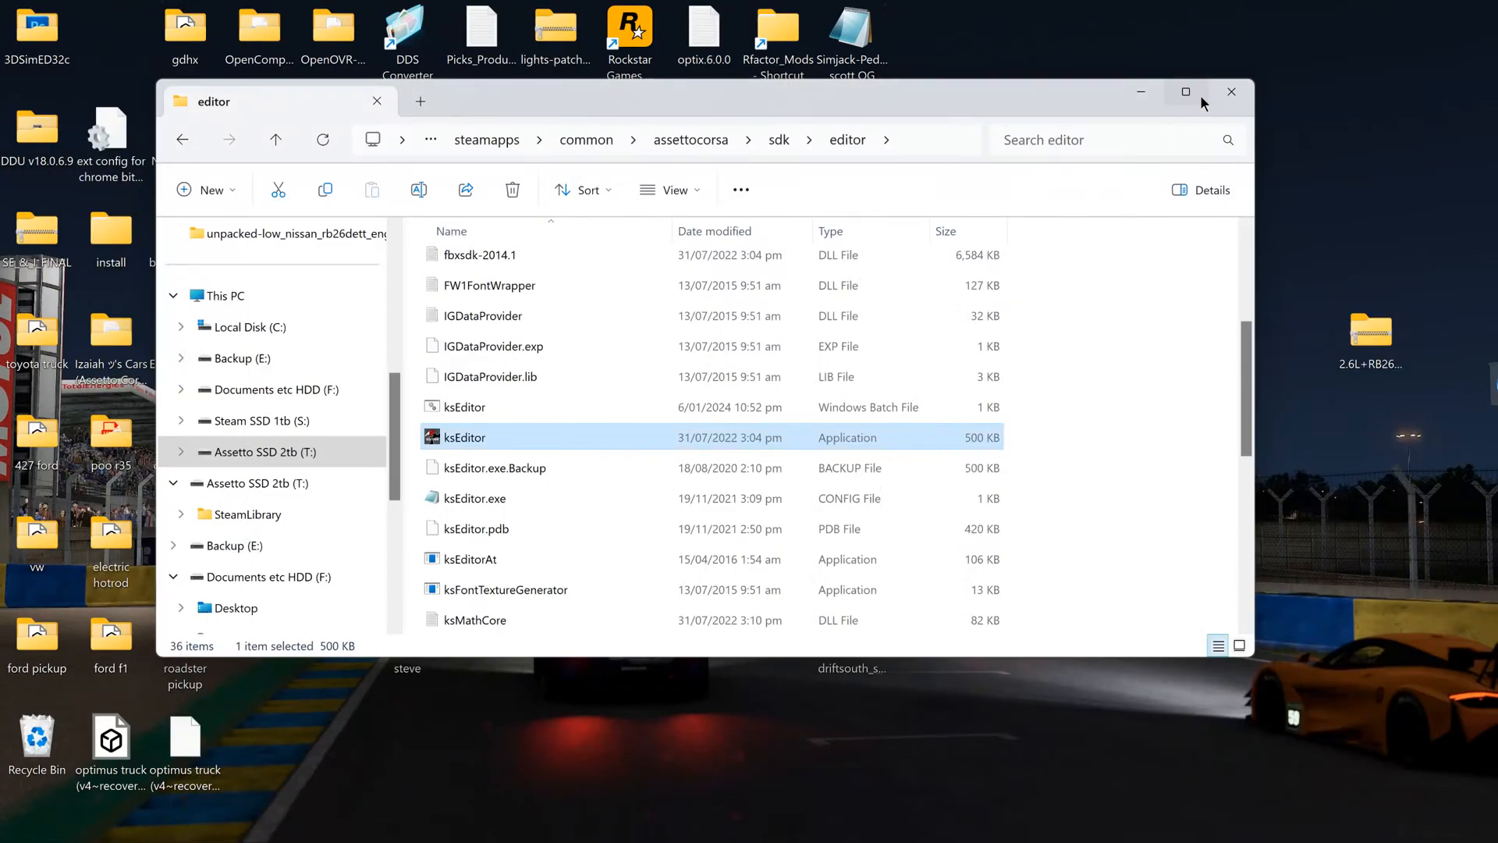
click(1142, 93)
mouse_move(1127, 841)
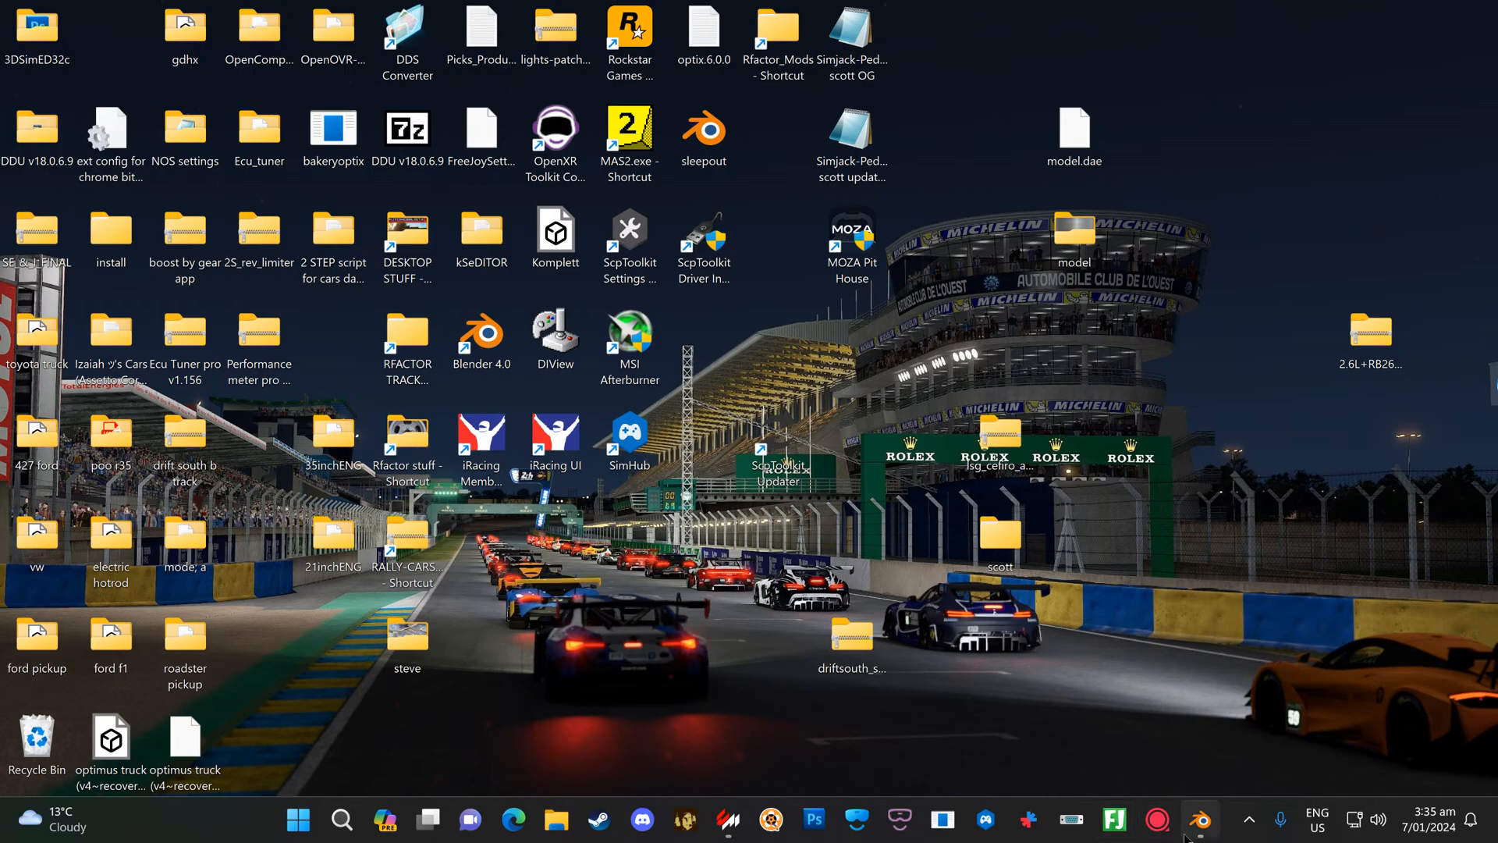
mouse_move(1211, 836)
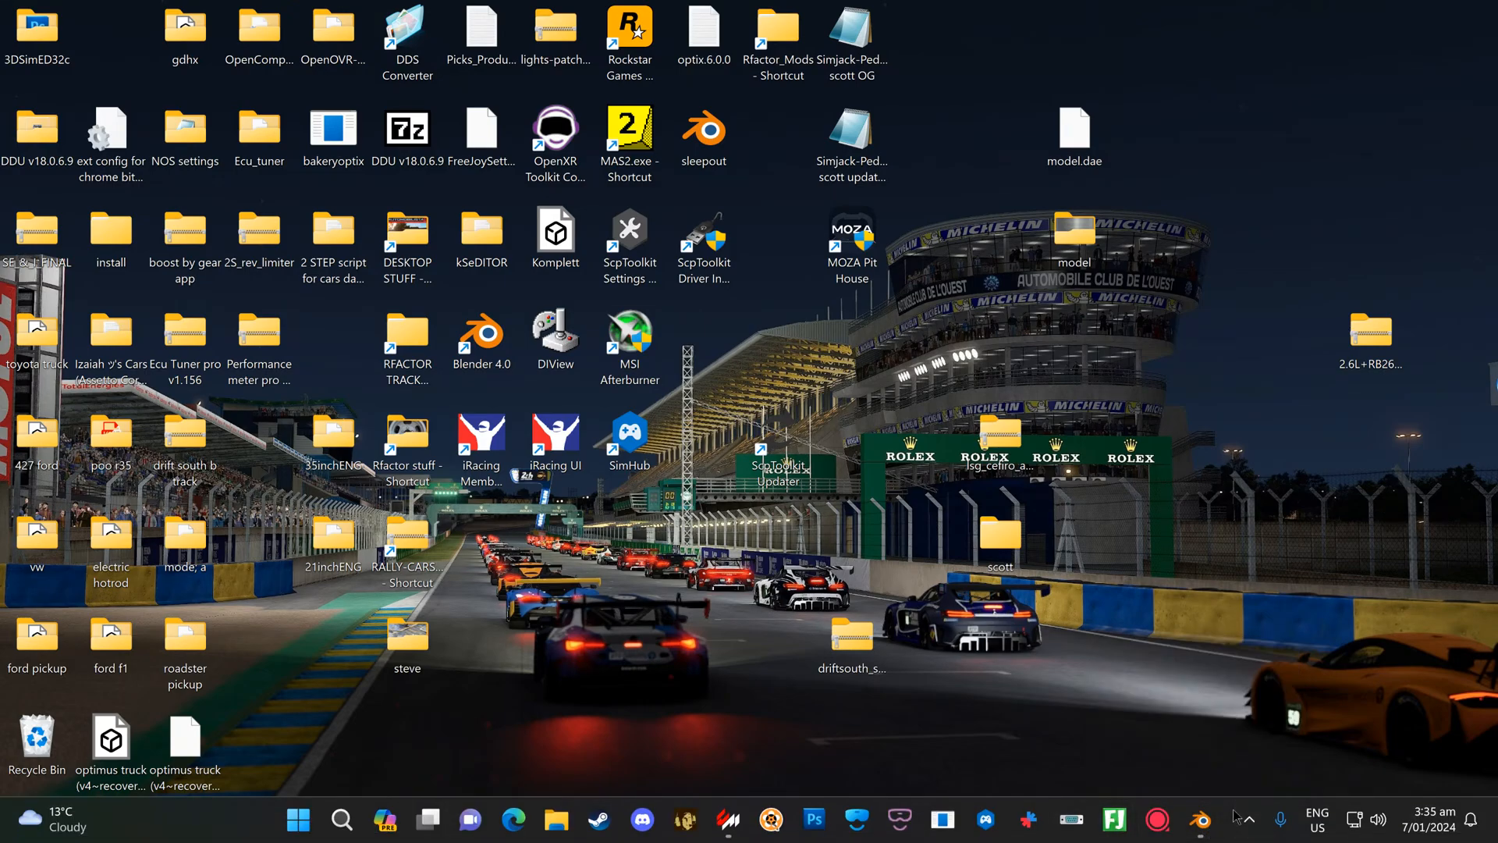
click(1208, 821)
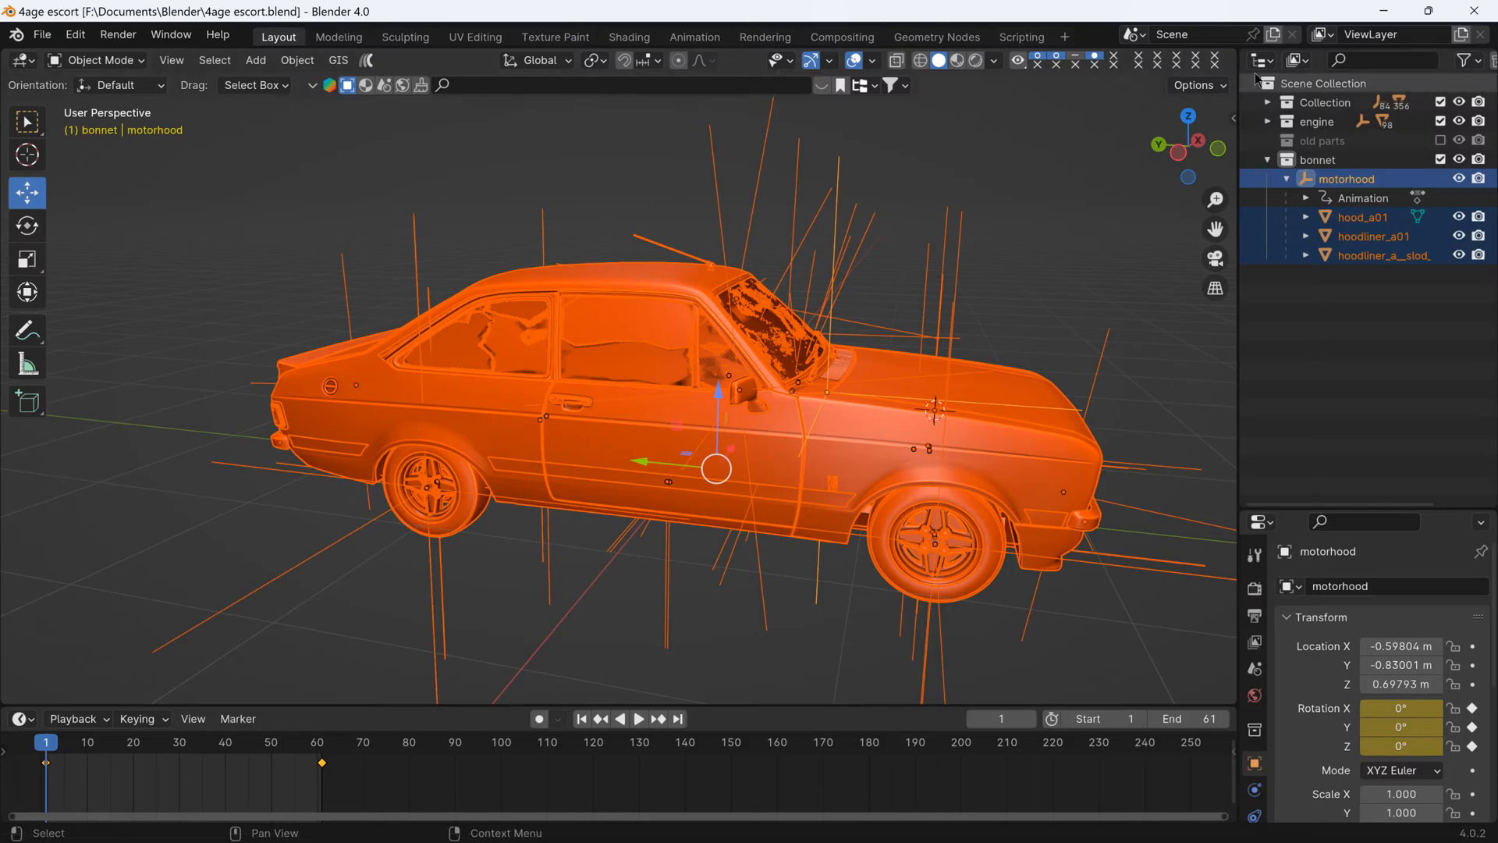
click(1474, 11)
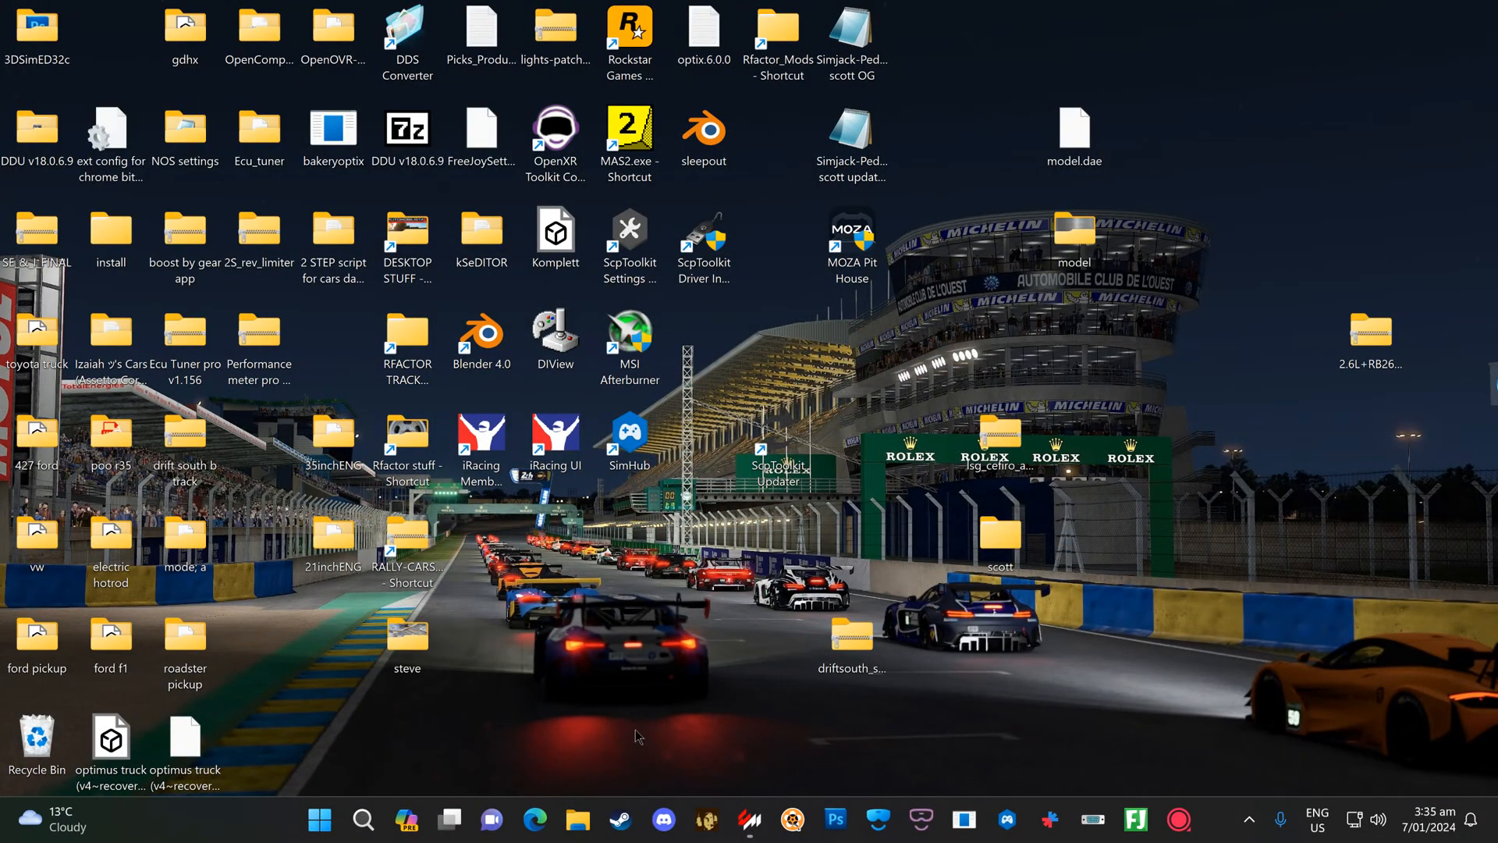